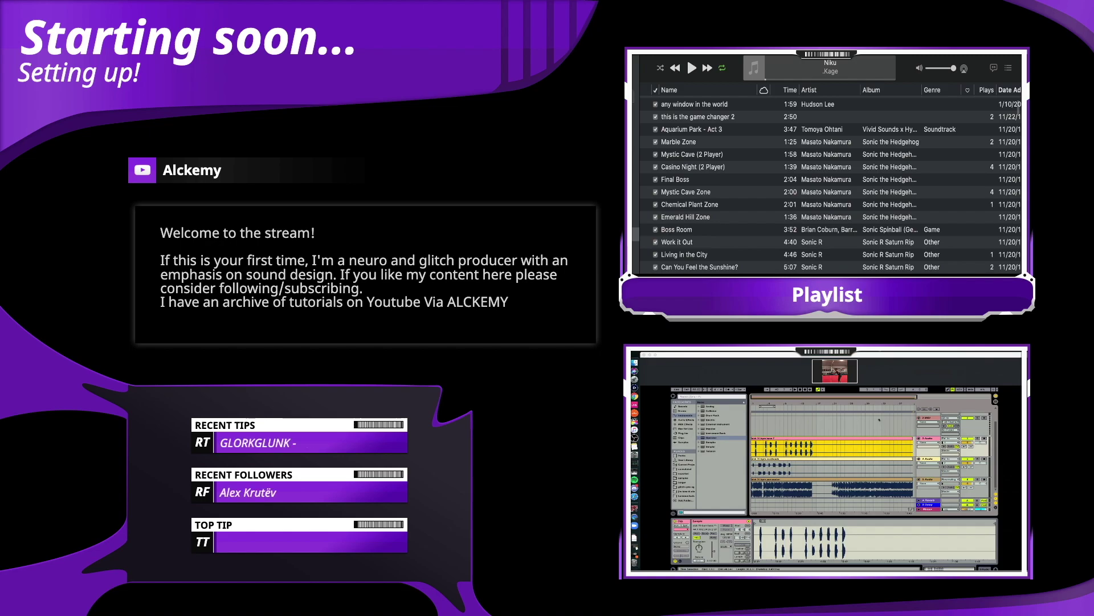
Set the project tempo to 70 BPM.
mouse_move(900, 380)
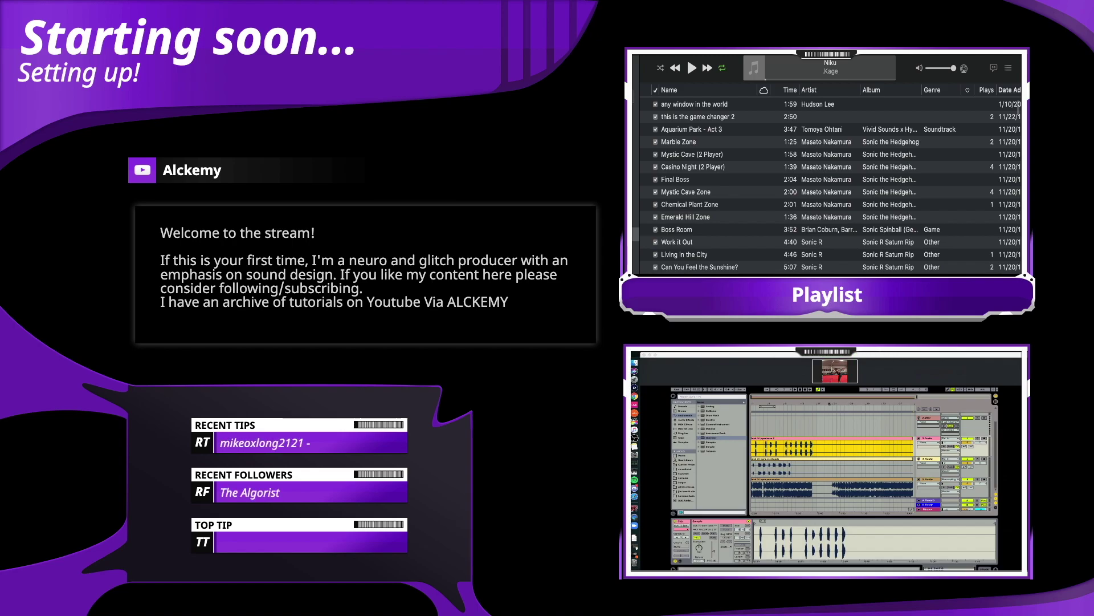
drag(826, 402, 827, 405)
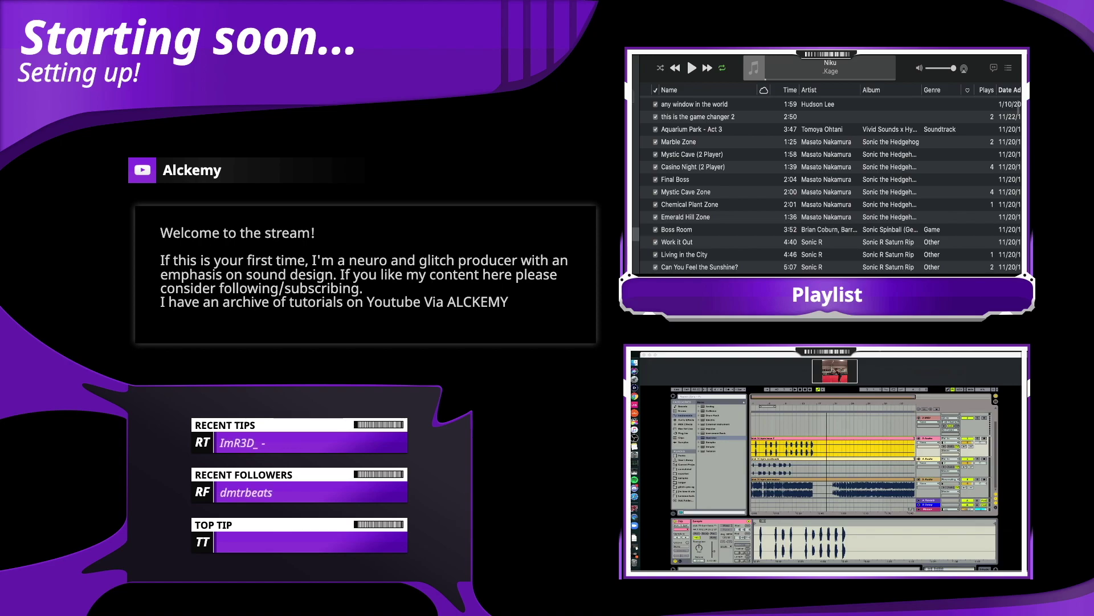
drag(827, 406, 828, 402)
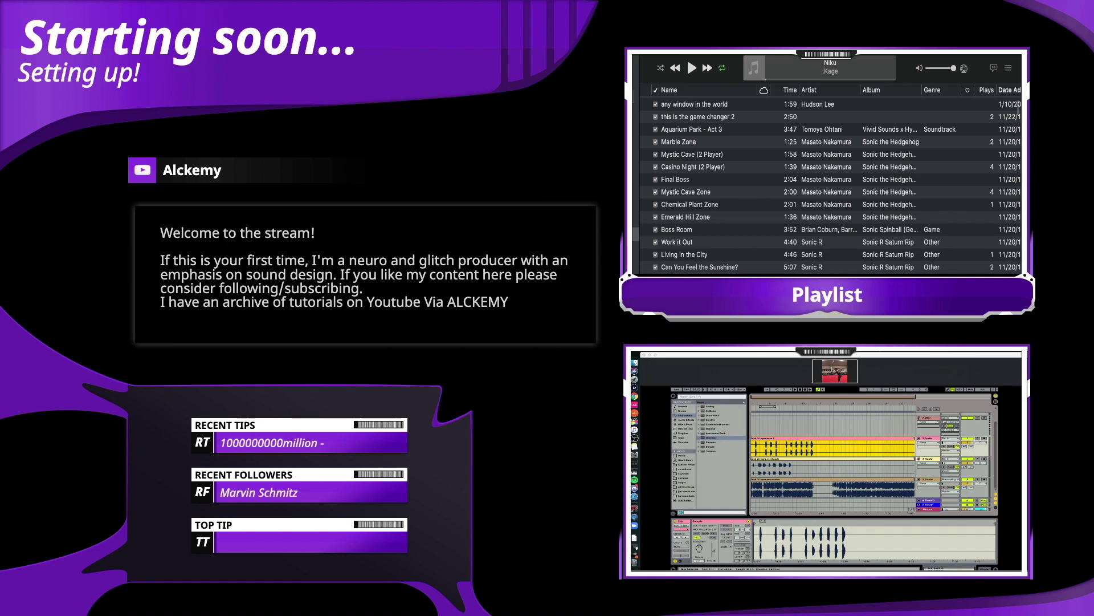
click(696, 390)
text(70)
key(Return)
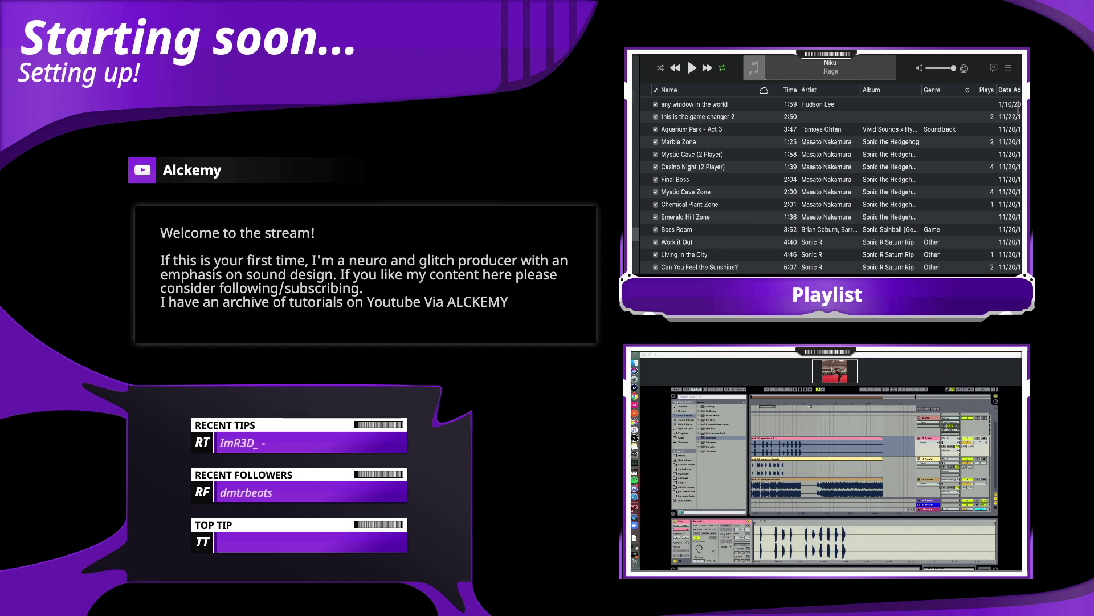
Select the silent gap in the percussion clip on the fourth track and check the available warp modes.
drag(799, 404, 817, 405)
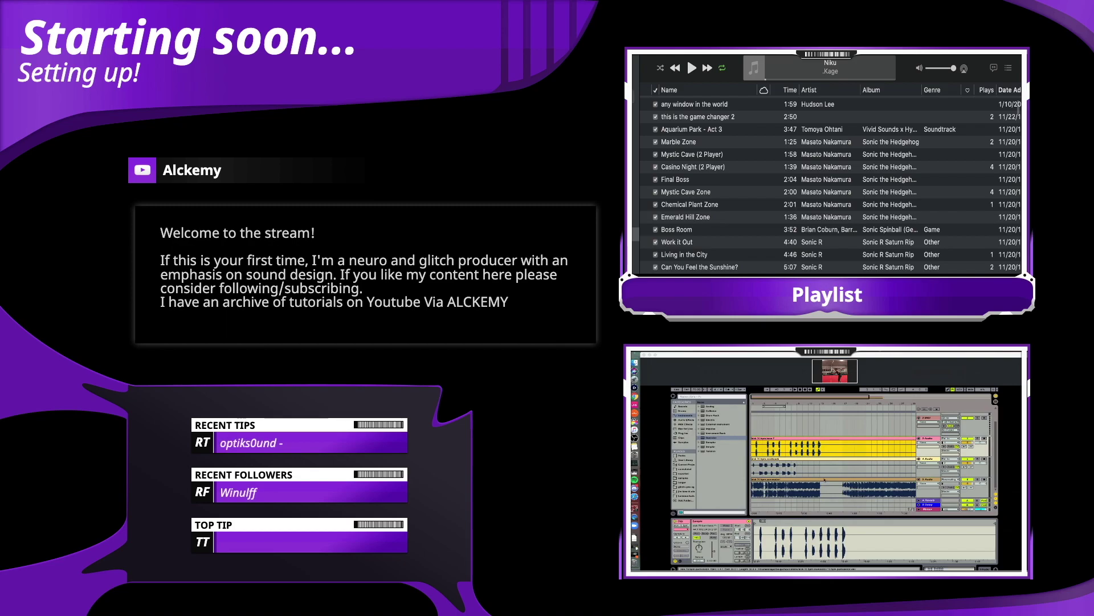
drag(822, 488, 833, 488)
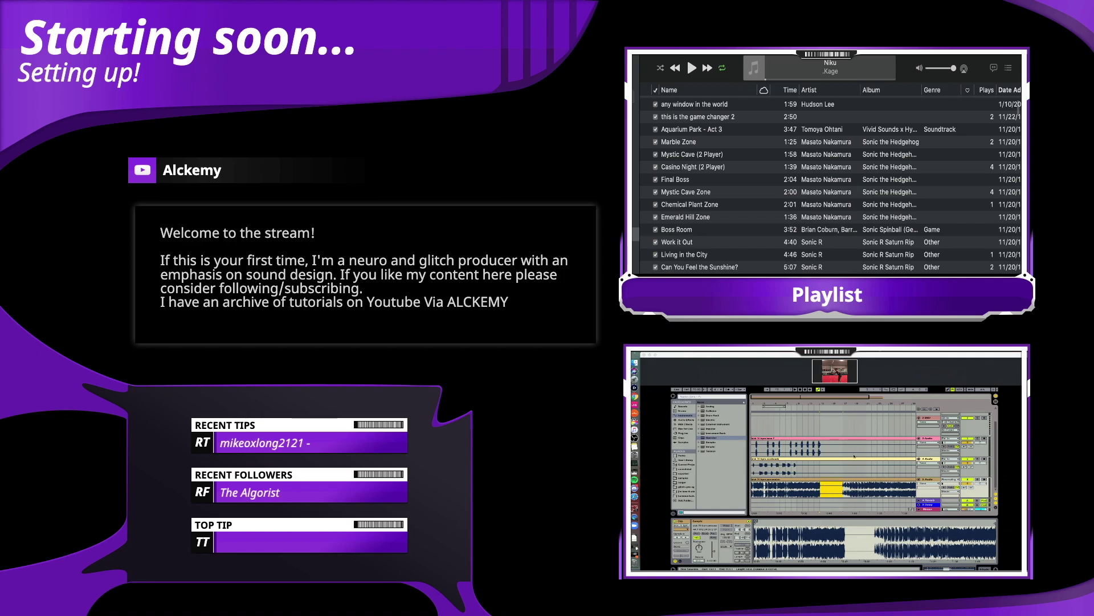
drag(857, 403, 856, 400)
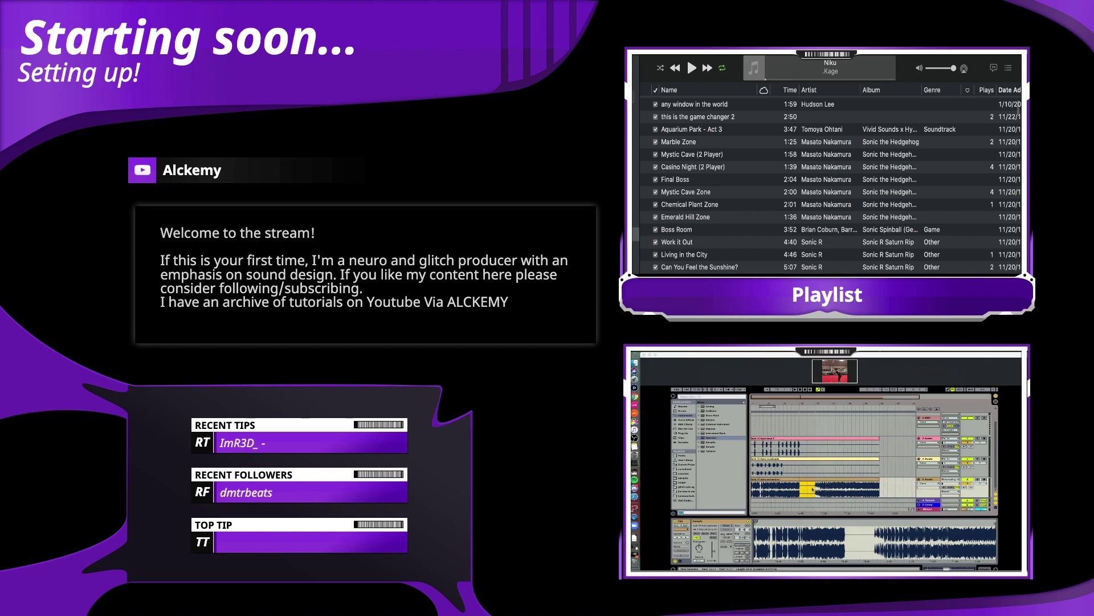
click(726, 547)
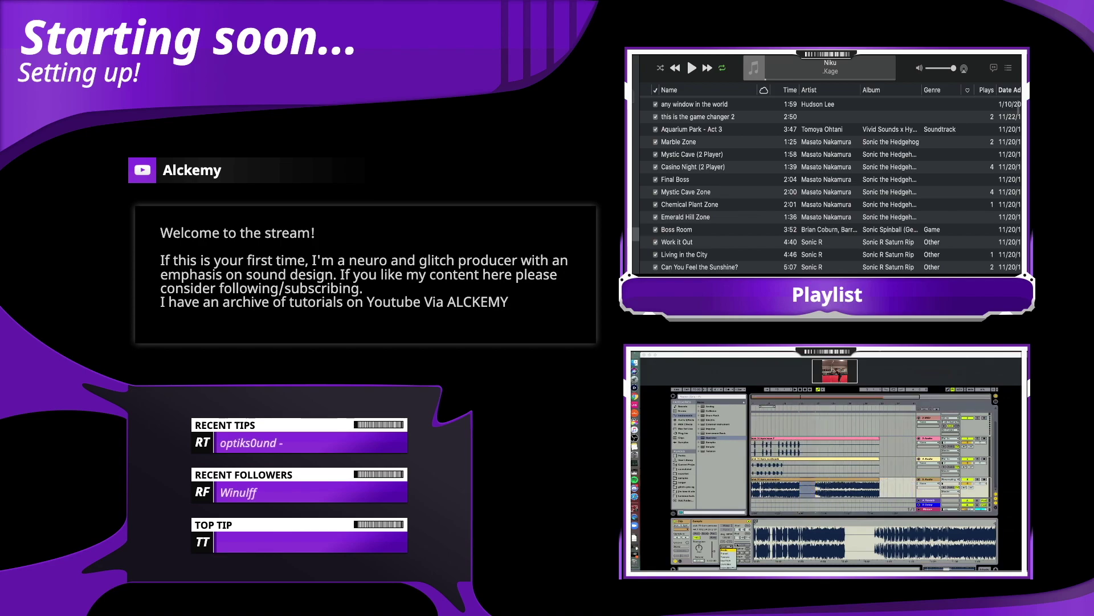
click(815, 420)
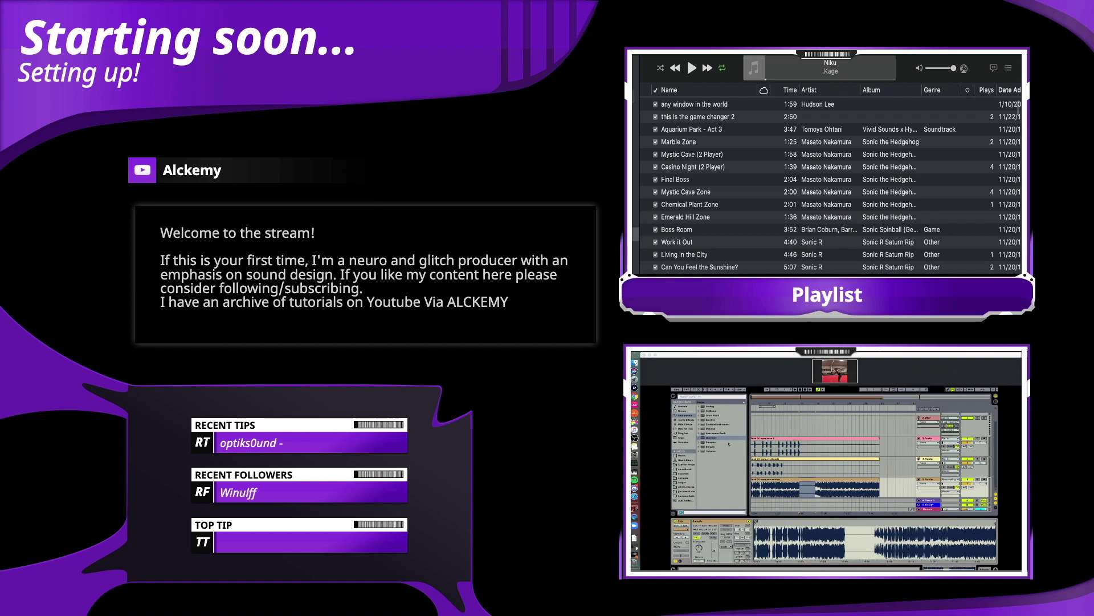
Show the Max Audio Effect devices of the Max for Live category in the browser.
click(684, 424)
click(684, 429)
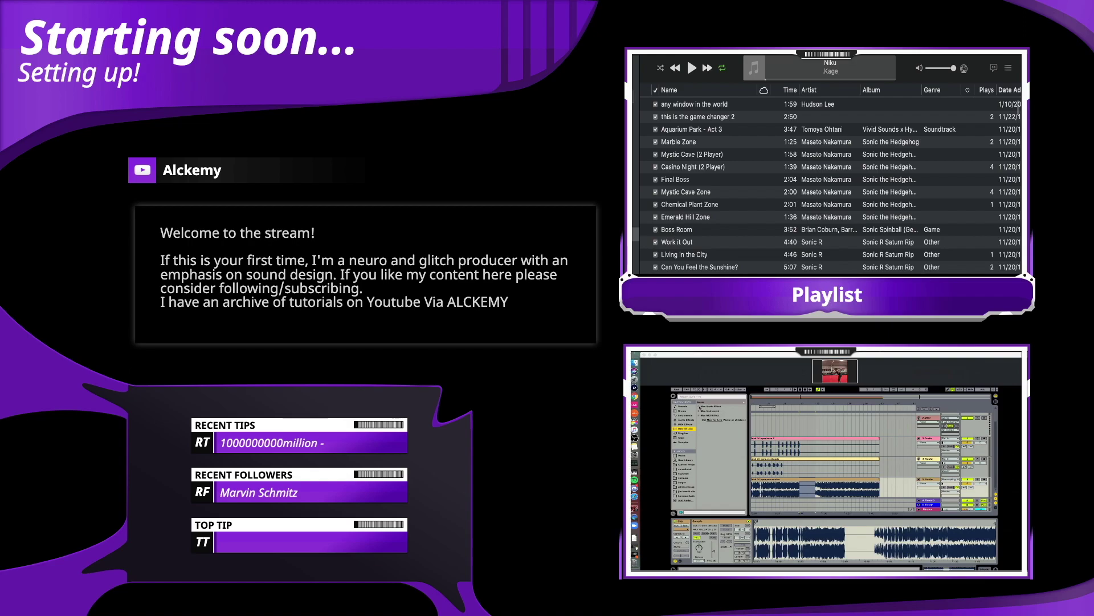
click(700, 406)
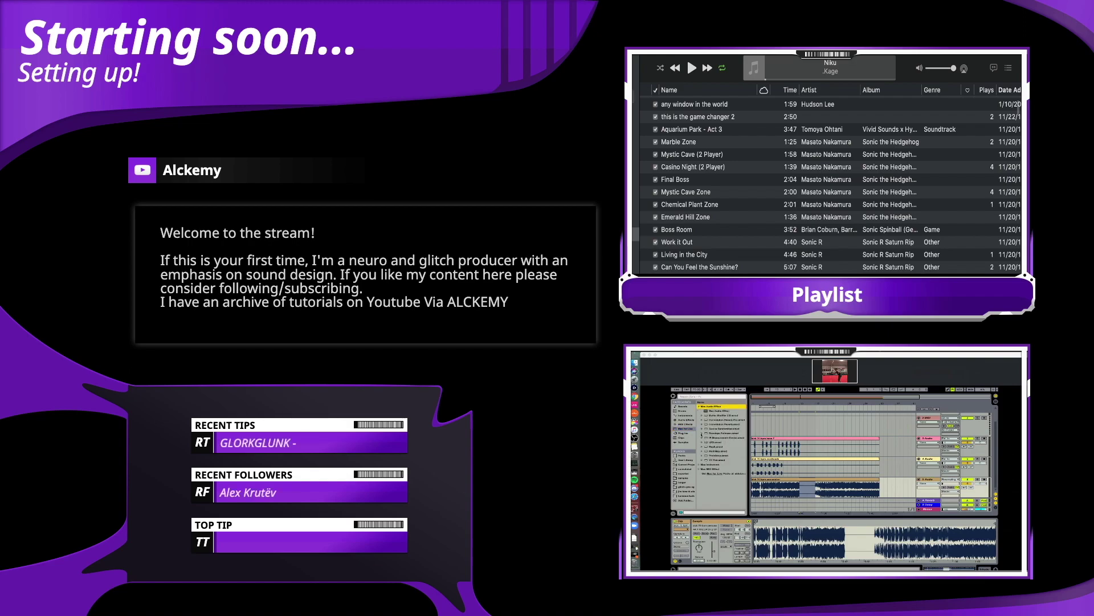
Look through the Audio Effects device list in the browser, with the browser made slightly narrower.
click(685, 419)
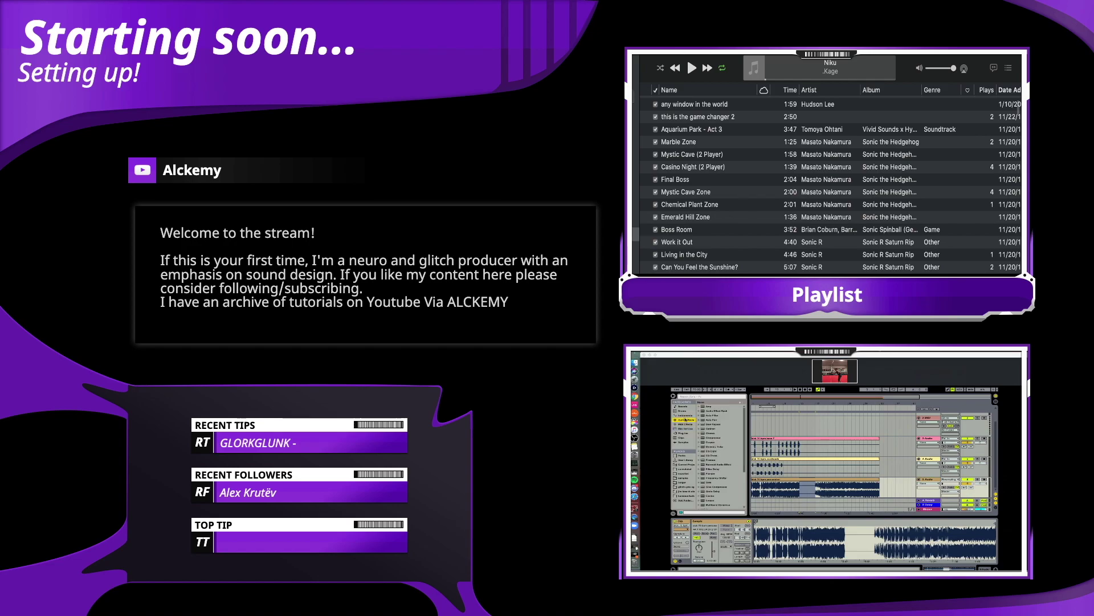
scroll(718, 475, down, 3)
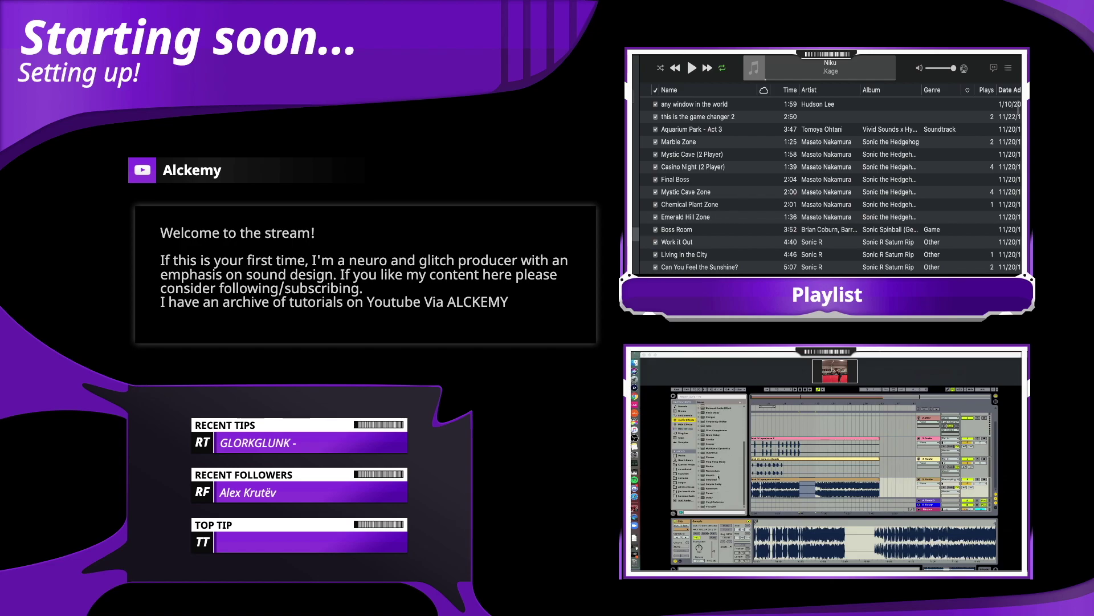
click(716, 435)
drag(746, 422, 741, 424)
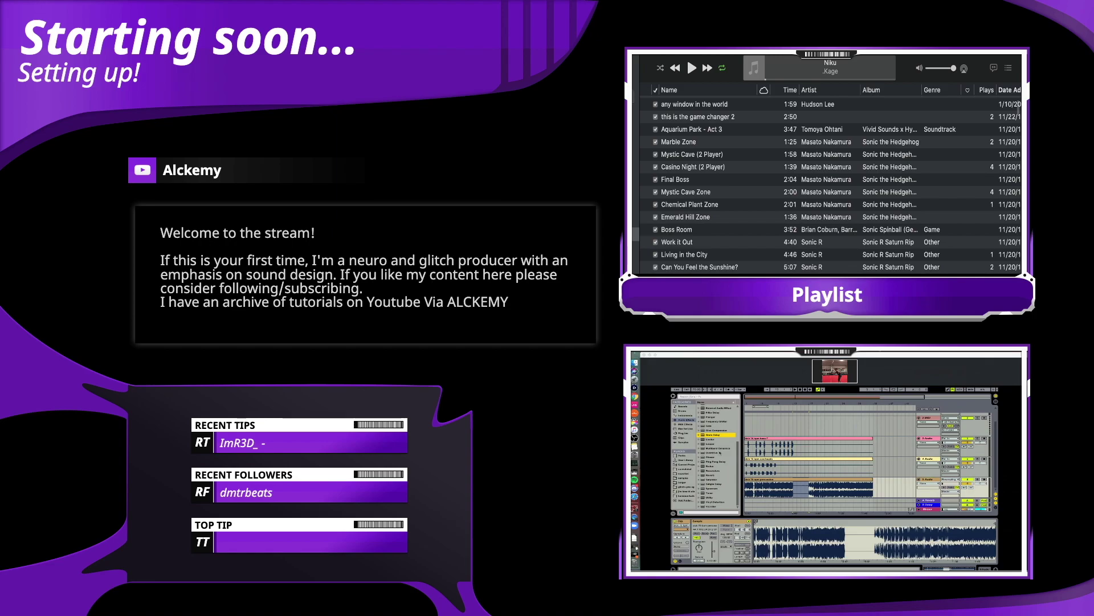
scroll(725, 452, up, 2)
scroll(727, 451, up, 4)
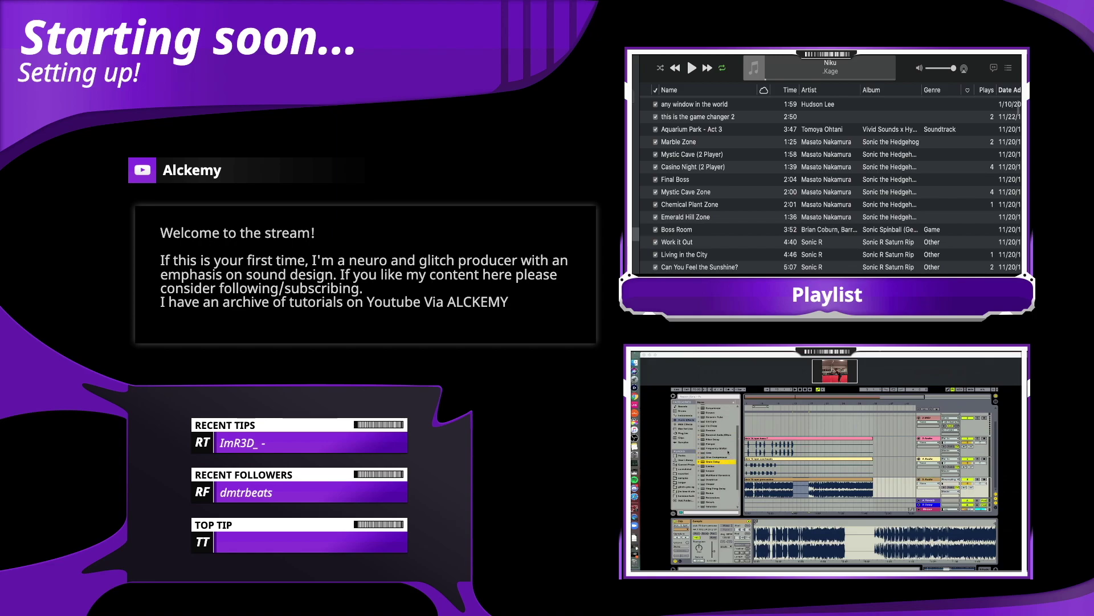
scroll(733, 454, down, 1)
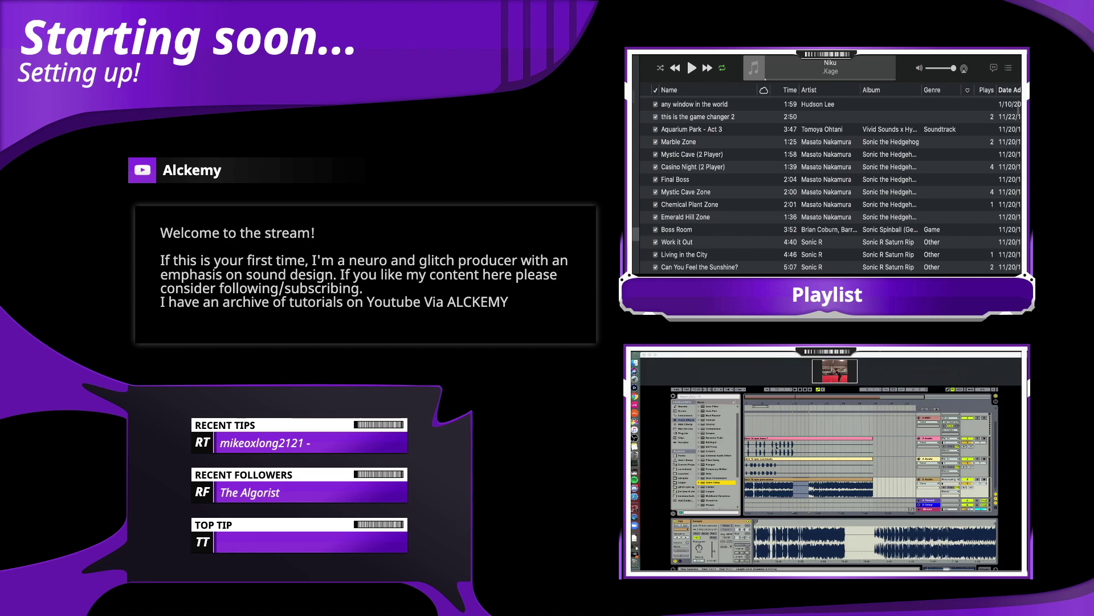
Select the time range of the percussion gap across the three audio tracks, then place the insert marker in the overheads clip.
drag(794, 489, 803, 453)
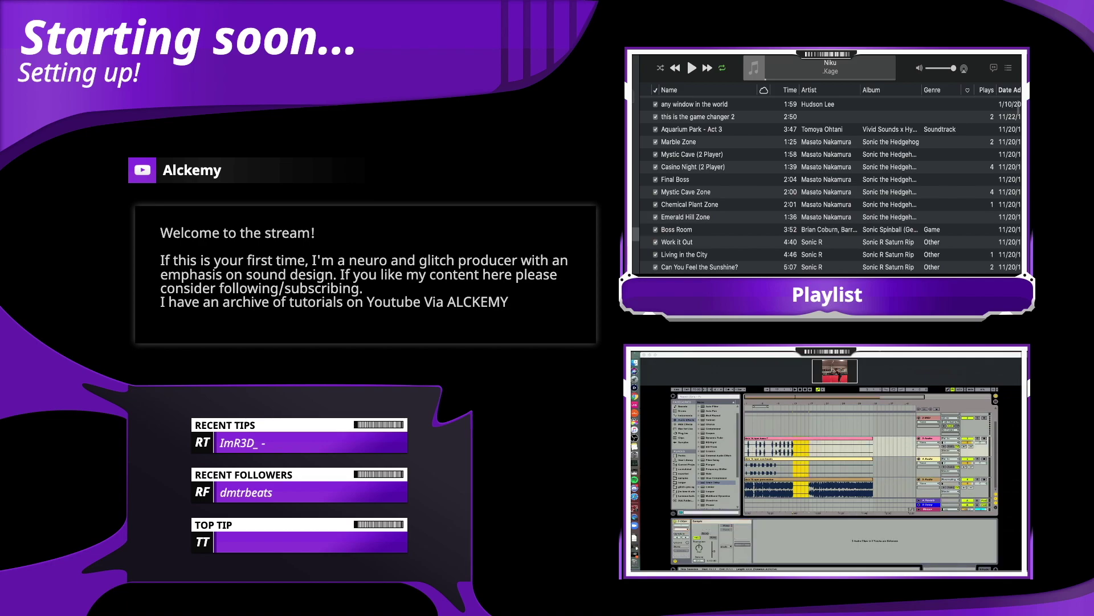
click(719, 482)
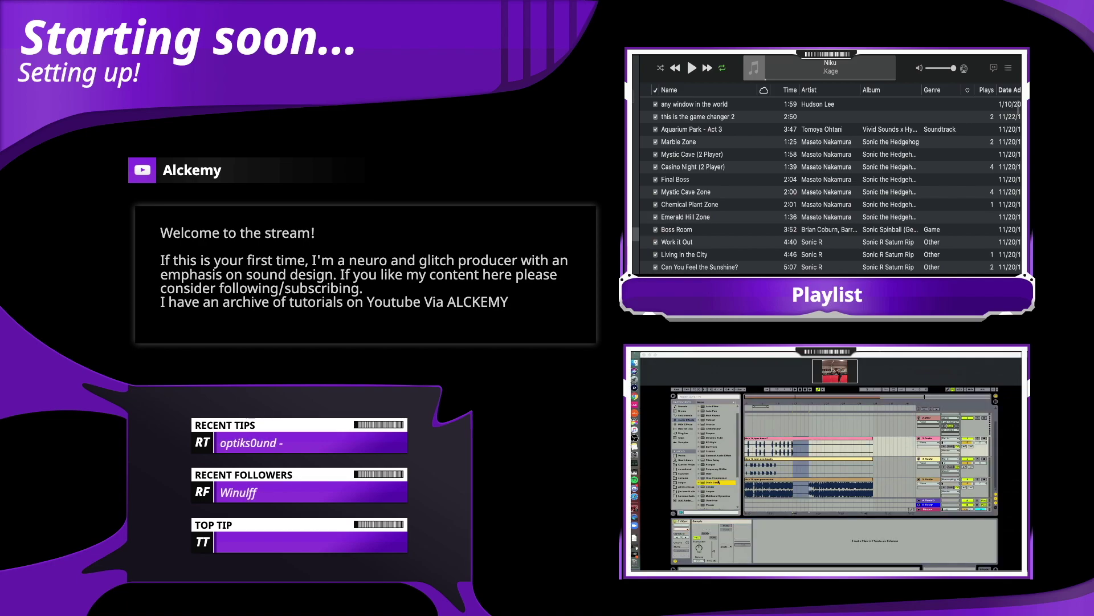
click(795, 468)
click(793, 468)
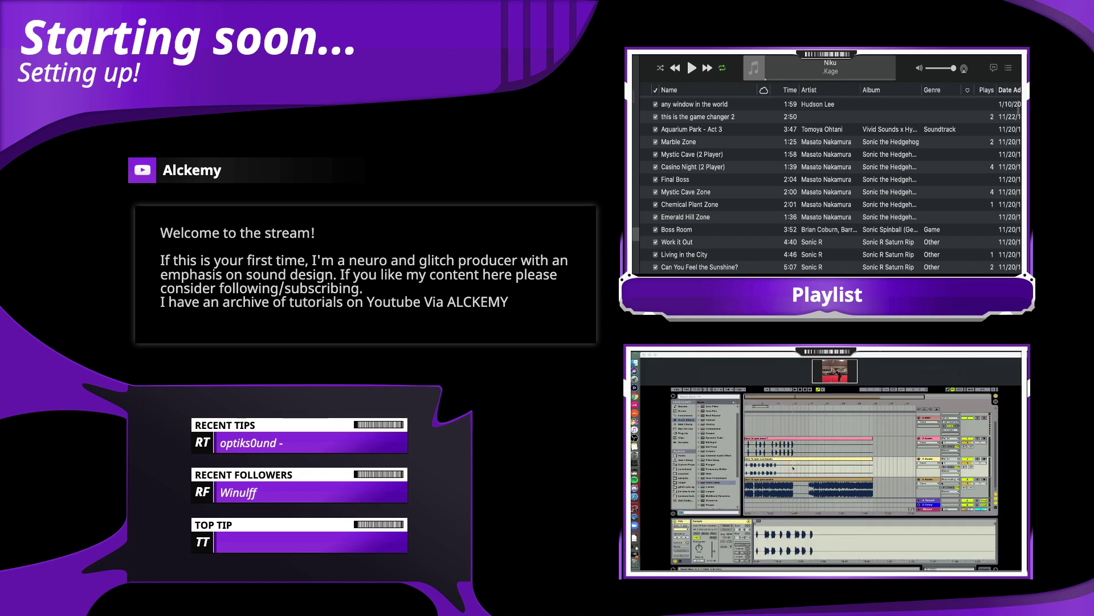
Place the insert marker on the empty Operator track and examine how the clips below line up along the timeline.
drag(784, 404, 784, 413)
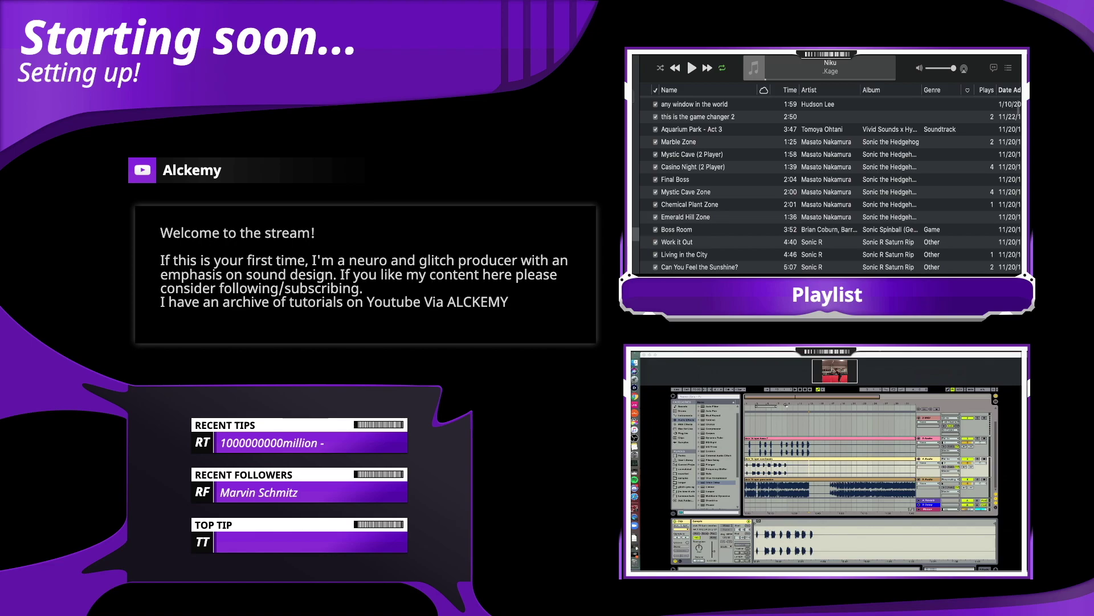
click(776, 426)
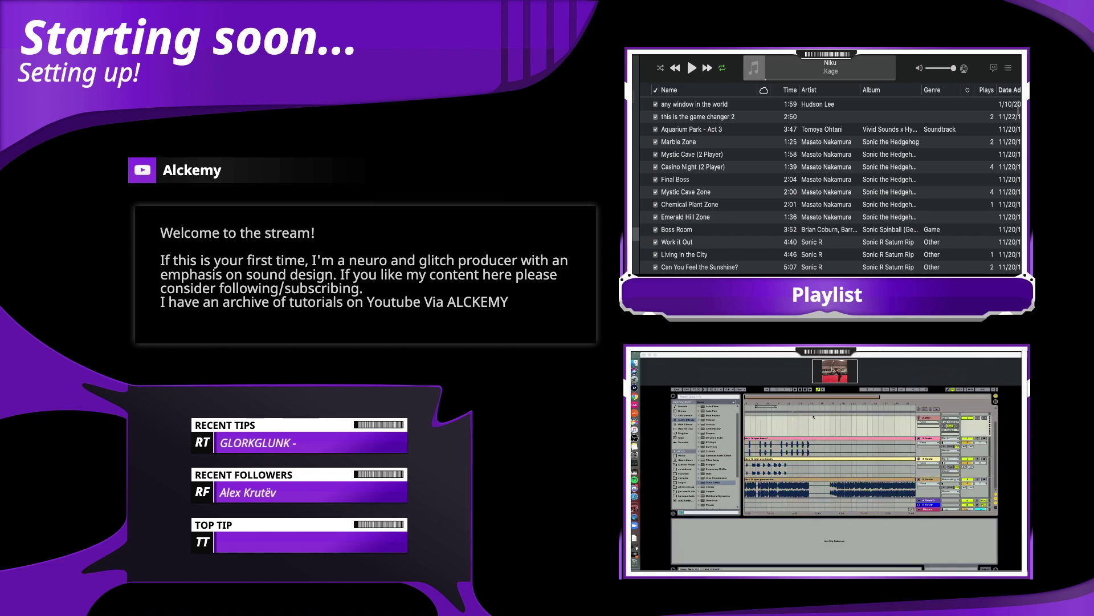
drag(819, 404, 851, 404)
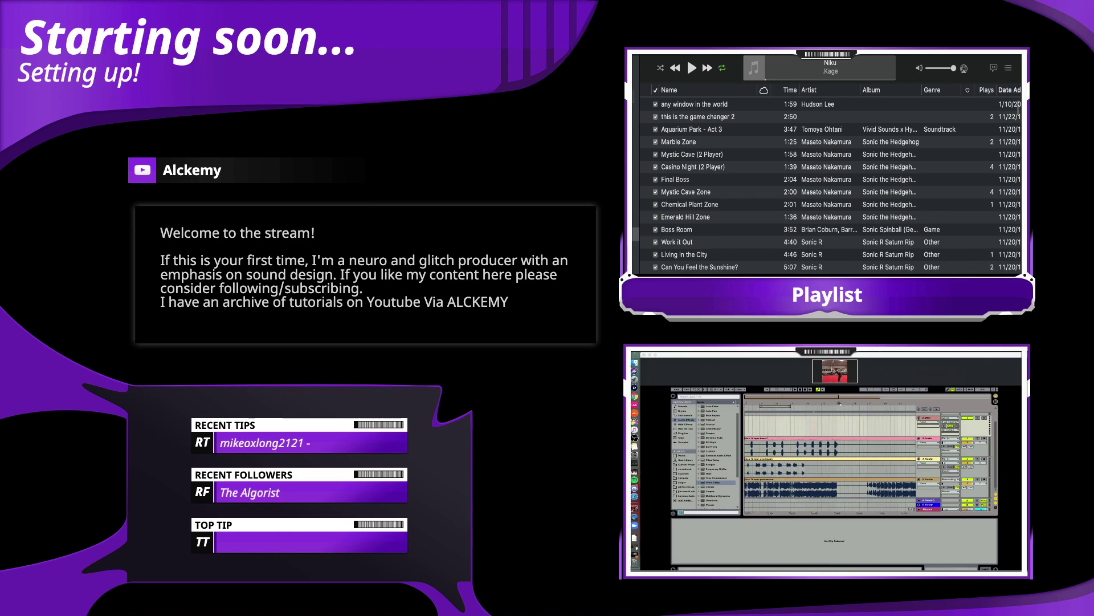
mouse_move(856, 405)
mouse_down()
mouse_move(856, 434)
mouse_move(835, 403)
mouse_up()
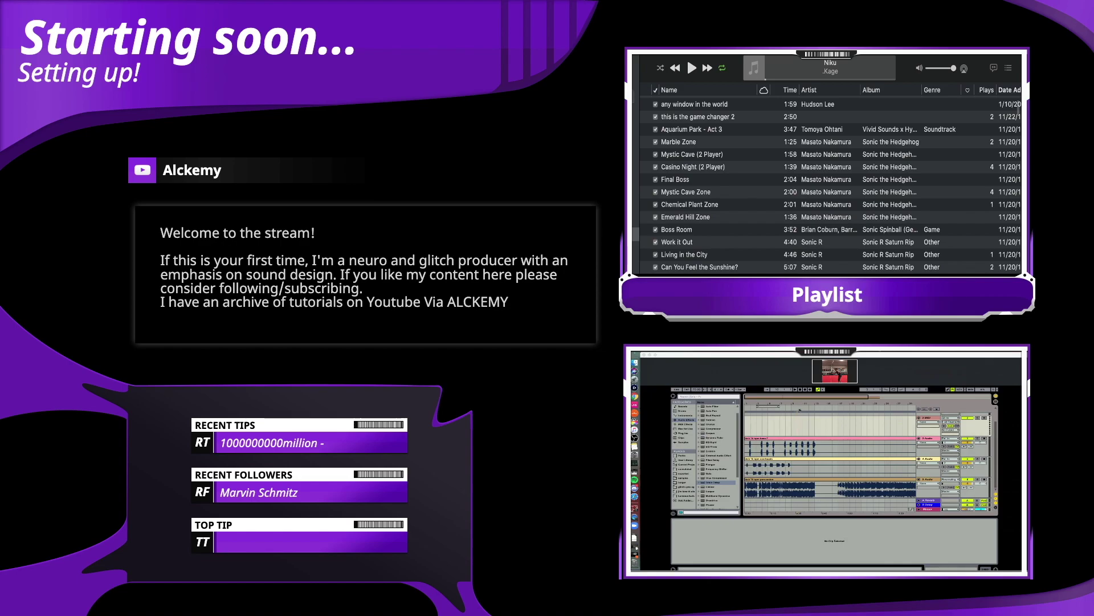
mouse_move(798, 405)
mouse_down()
mouse_move(798, 419)
mouse_move(796, 401)
mouse_move(779, 396)
mouse_move(792, 404)
mouse_up()
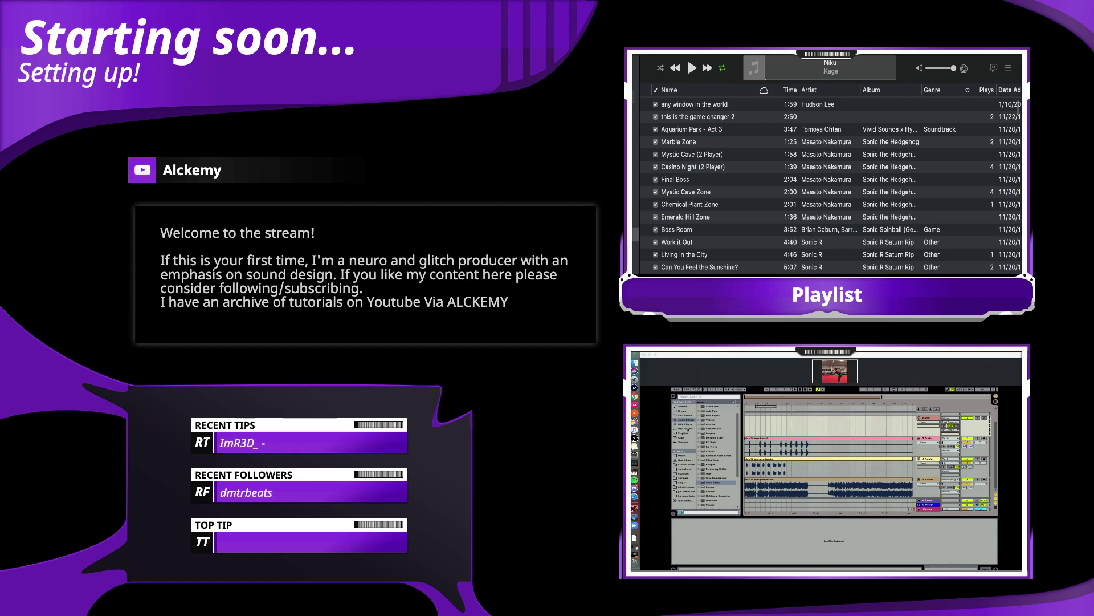
Bring the Max for Live devices back into the browser and look over the tracks in the arrangement.
click(690, 428)
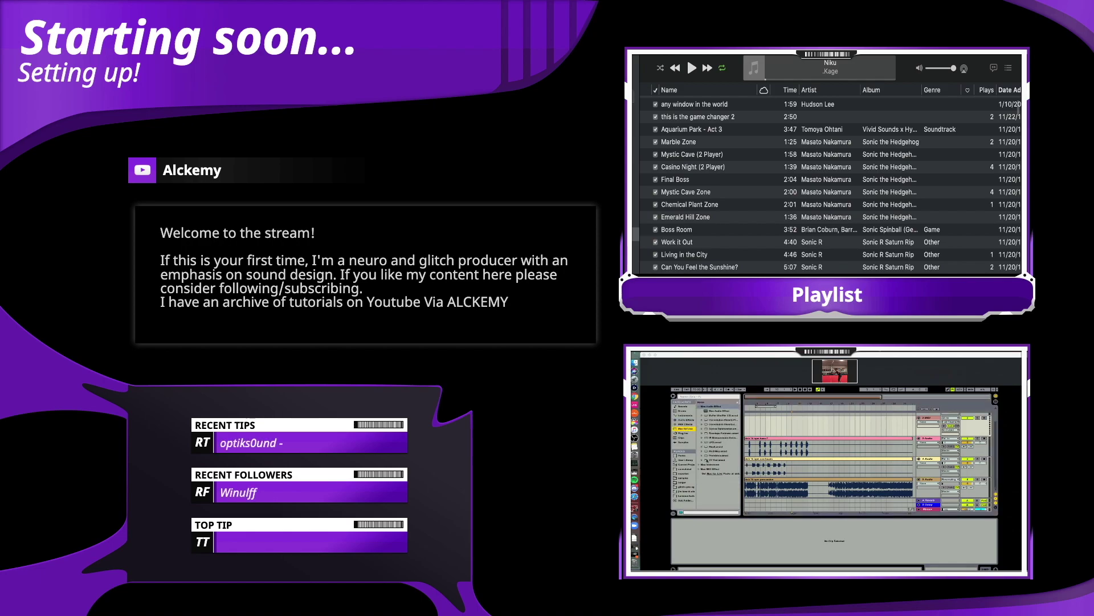
key(Return)
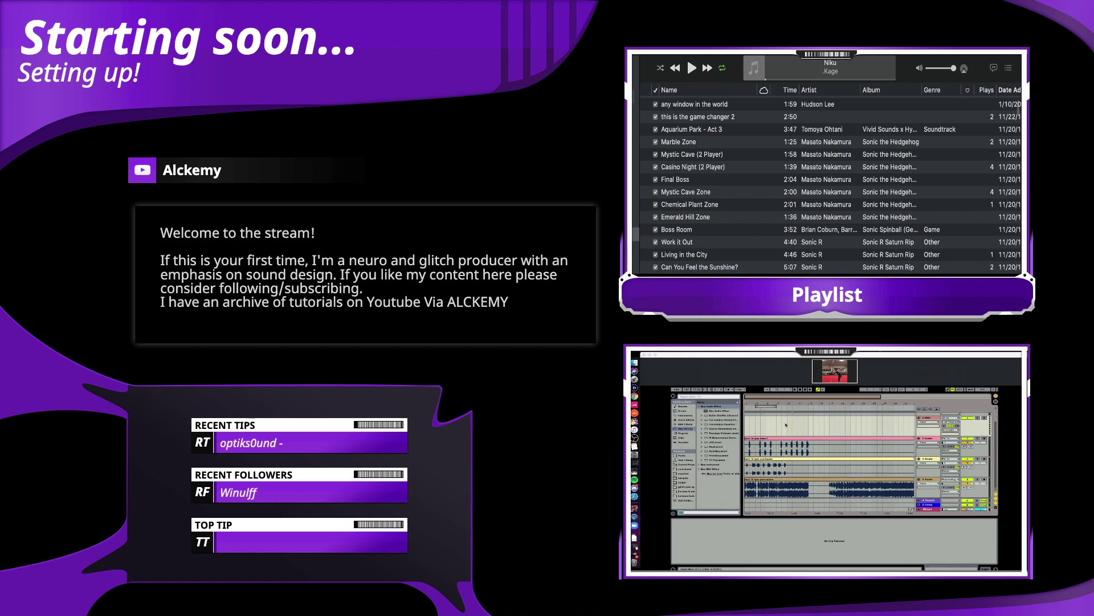
scroll(819, 424, up, 2)
scroll(822, 430, down, 1)
scroll(822, 429, up, 1)
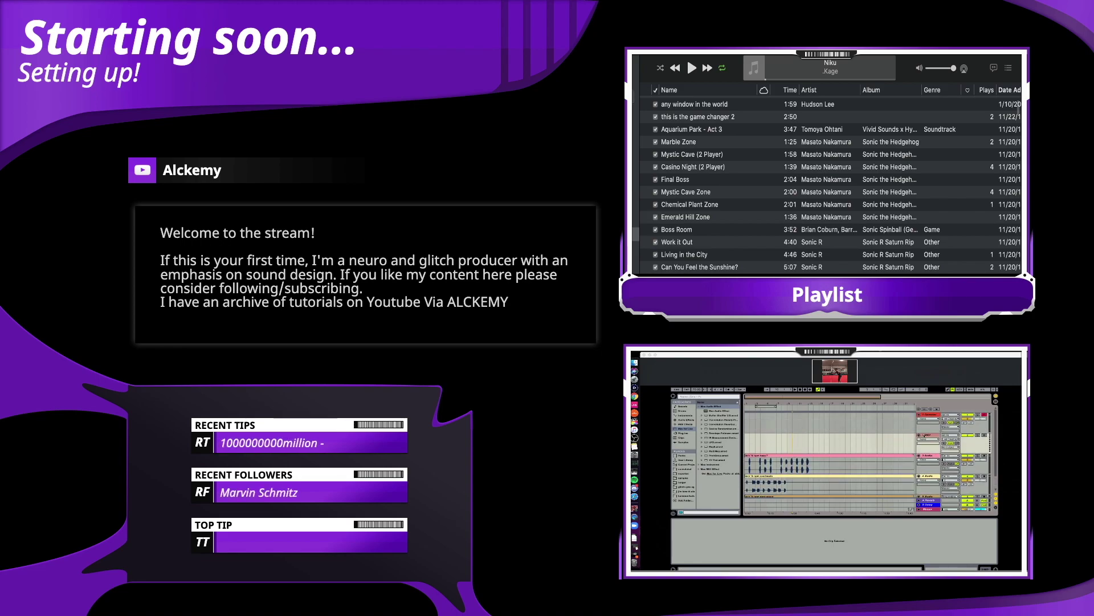
scroll(927, 435, down, 3)
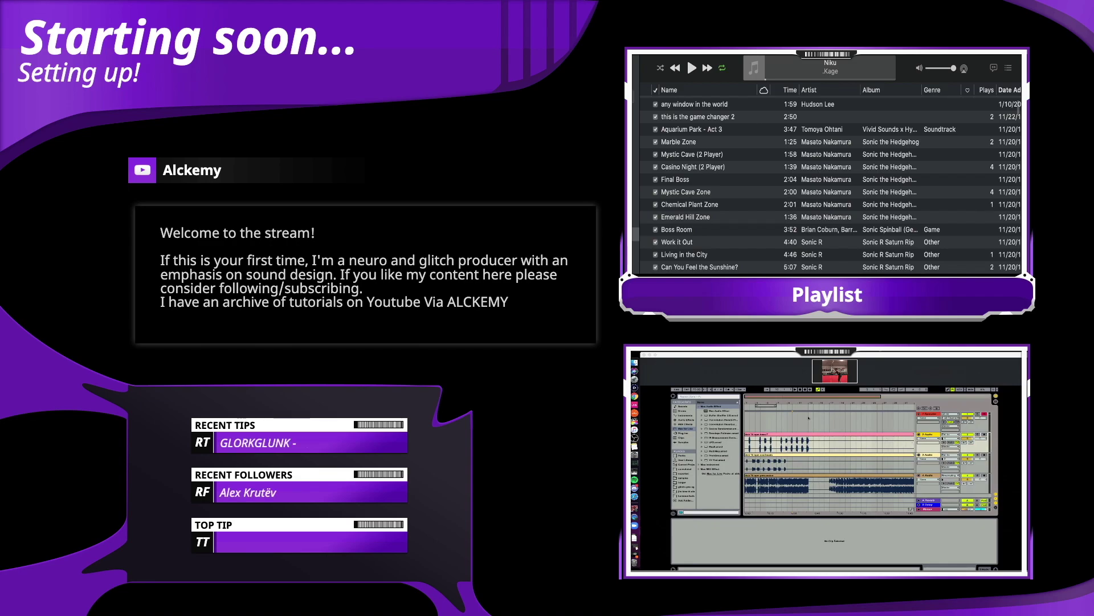
Select bars 13.1.1 to 17.1.1 across the Operator track and the three audio tracks.
click(810, 422)
drag(832, 454, 830, 471)
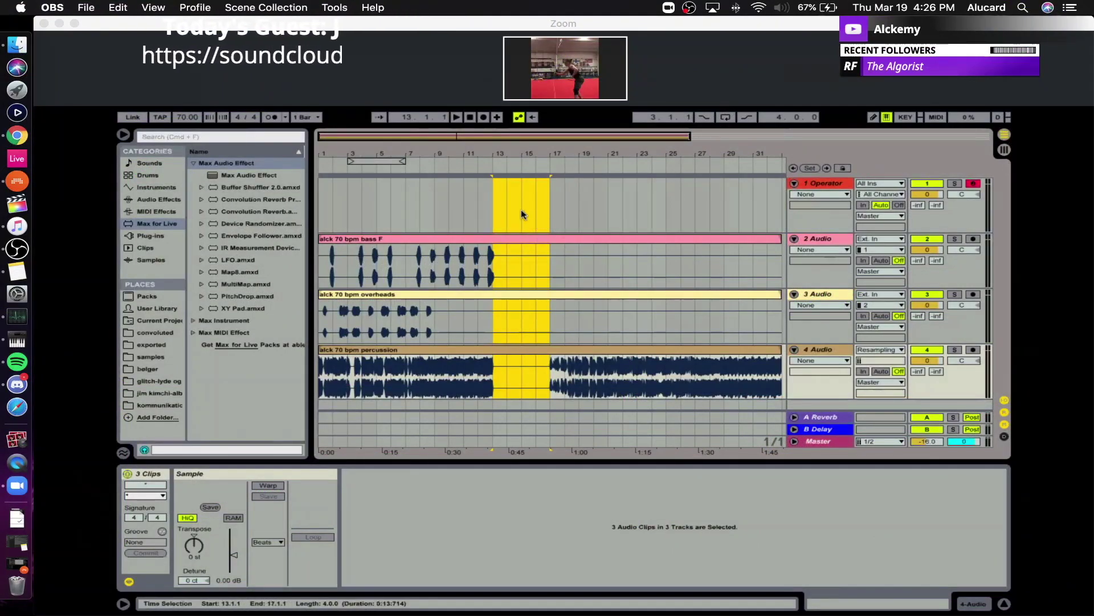
click(493, 207)
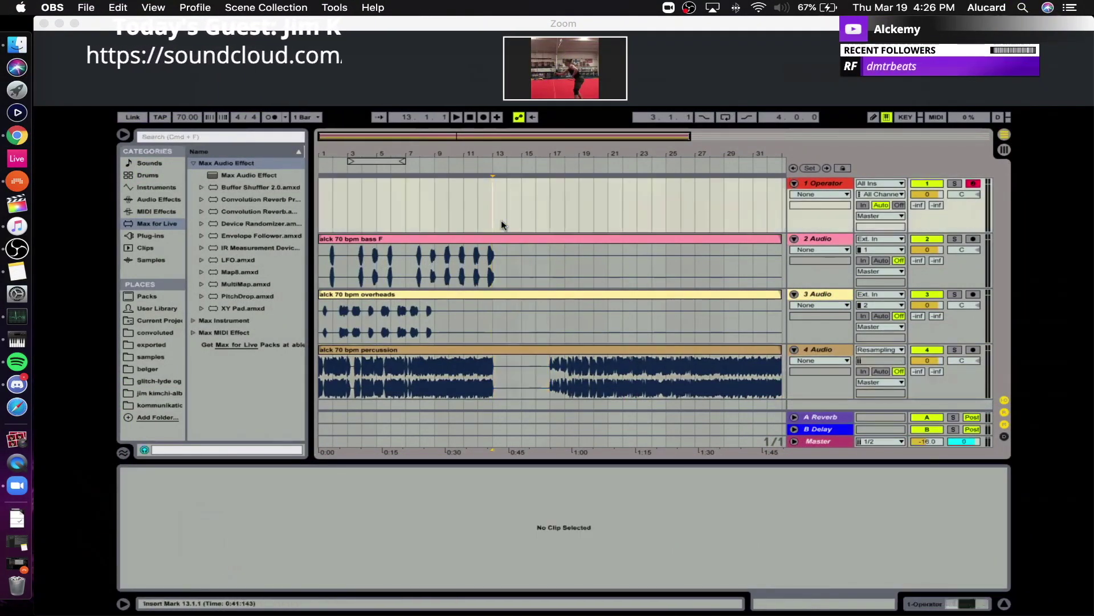
drag(501, 224, 544, 376)
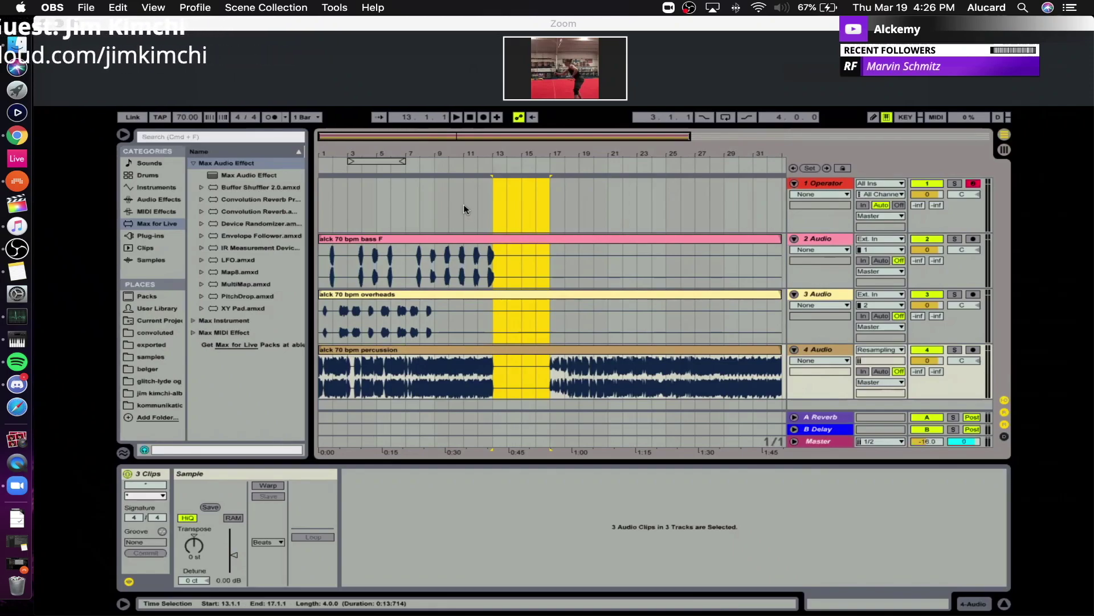
Place the insert marker at 9.1.1 on the Operator track.
click(430, 195)
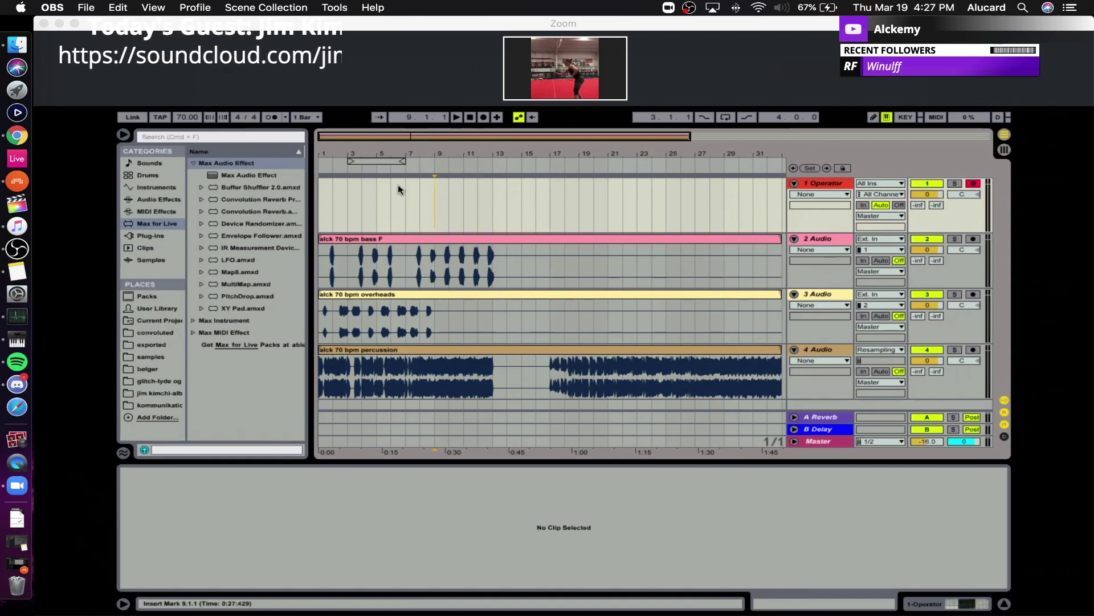
drag(493, 154, 616, 171)
mouse_move(380, 157)
mouse_down()
mouse_move(379, 182)
mouse_move(517, 183)
mouse_move(360, 147)
mouse_move(359, 158)
mouse_move(382, 155)
mouse_up()
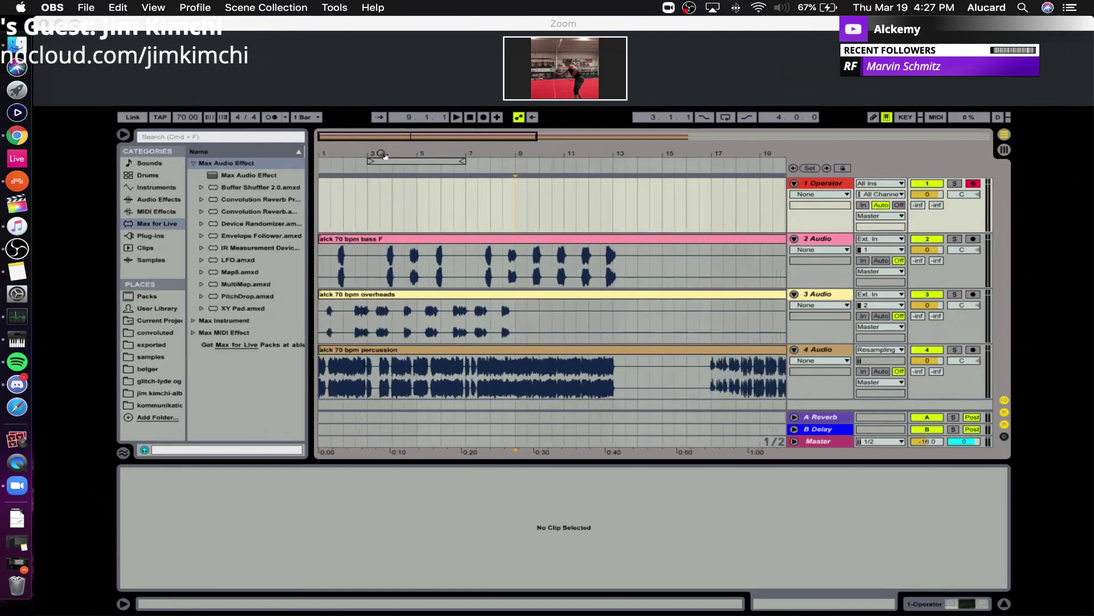
Increase the height of the percussion track, 4 Audio, for a closer look at its waveform around bars 18 to 20.
drag(727, 143, 523, 155)
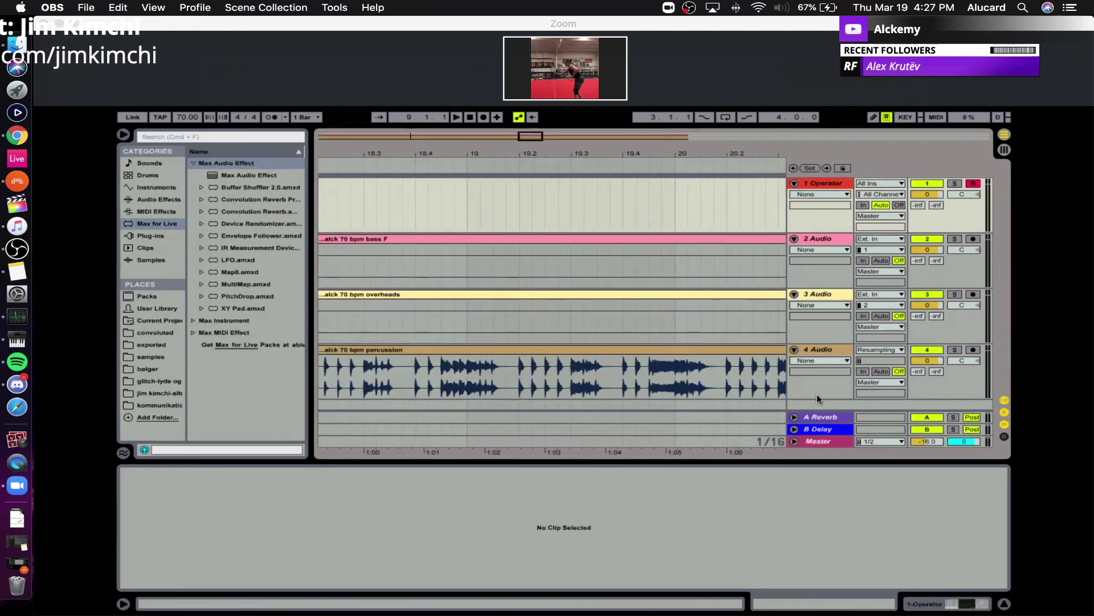
drag(817, 399, 817, 422)
scroll(664, 308, down, 1)
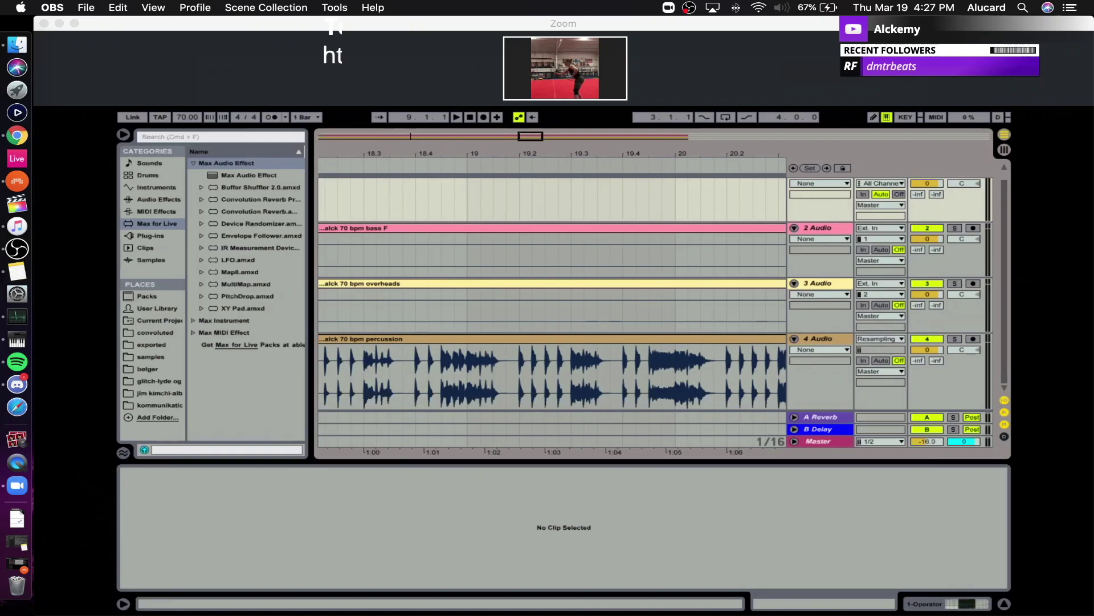
Play the percussion stem from about bar 23 and raise the 4 Audio track volume to 0.7 dB.
drag(622, 151, 381, 157)
click(609, 351)
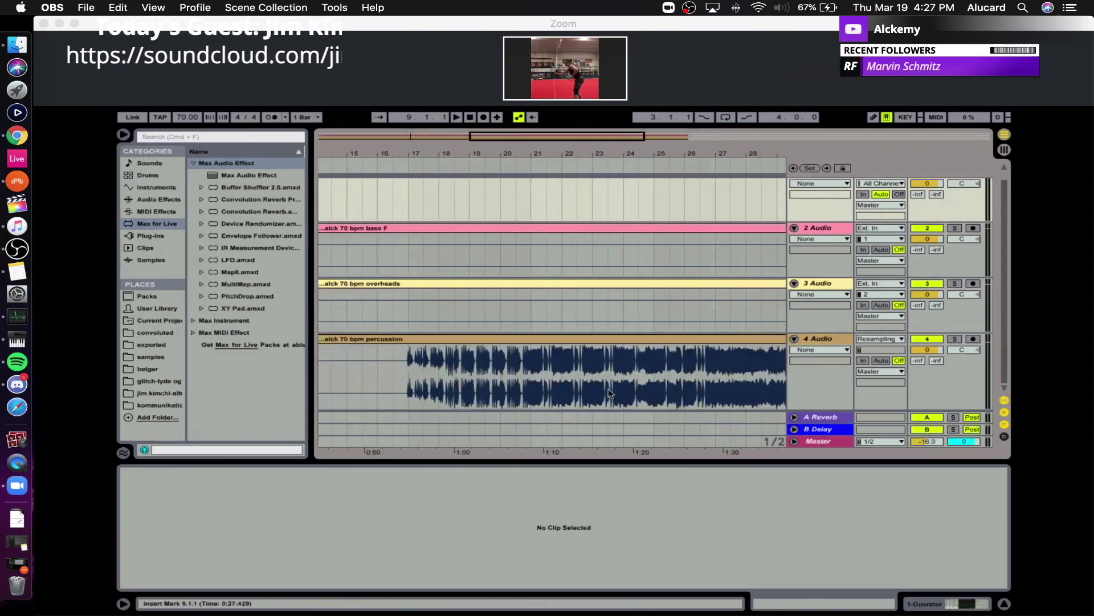
mouse_move(627, 154)
mouse_down()
mouse_move(605, 200)
mouse_move(589, 206)
mouse_up()
key(space)
drag(928, 349, 928, 345)
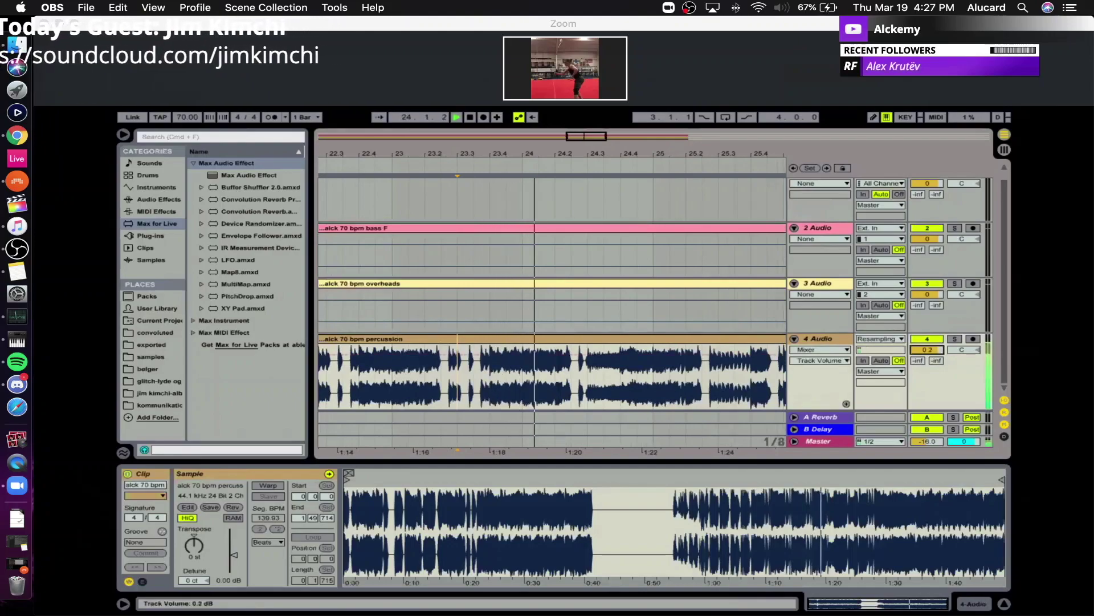
drag(738, 155, 428, 155)
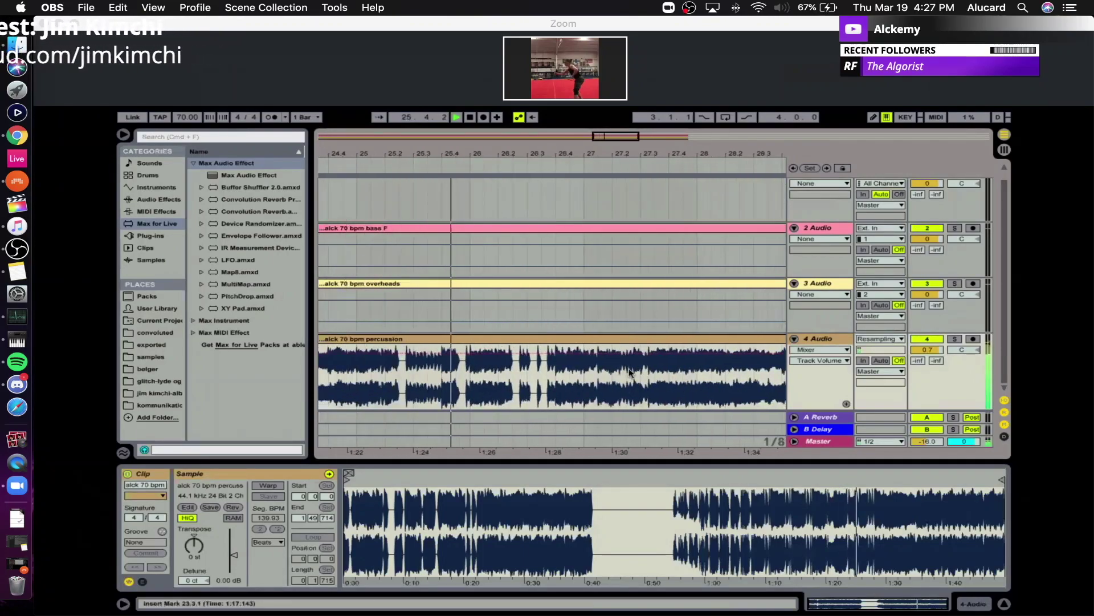
Audition the percussion around bar 26 and split out the section from 26.1.1 to 26.2.3 as its own clip.
drag(616, 152, 616, 327)
key(space)
click(420, 381)
key(space)
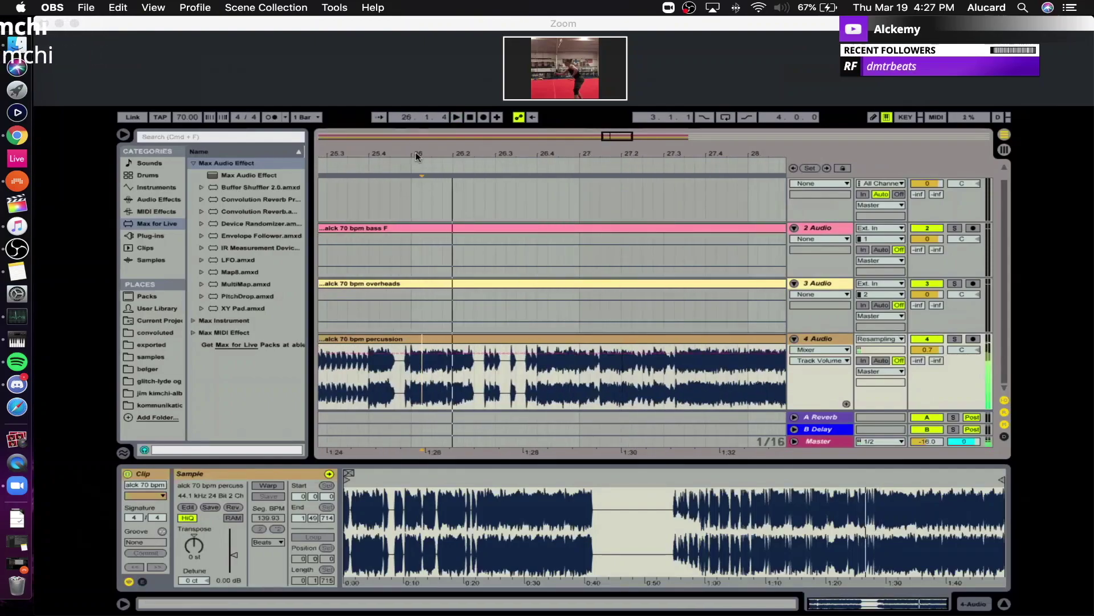
mouse_move(413, 153)
mouse_down()
mouse_move(516, 222)
mouse_move(455, 228)
mouse_up()
click(454, 374)
shift+click(770, 381)
key(super+e)
key(space)
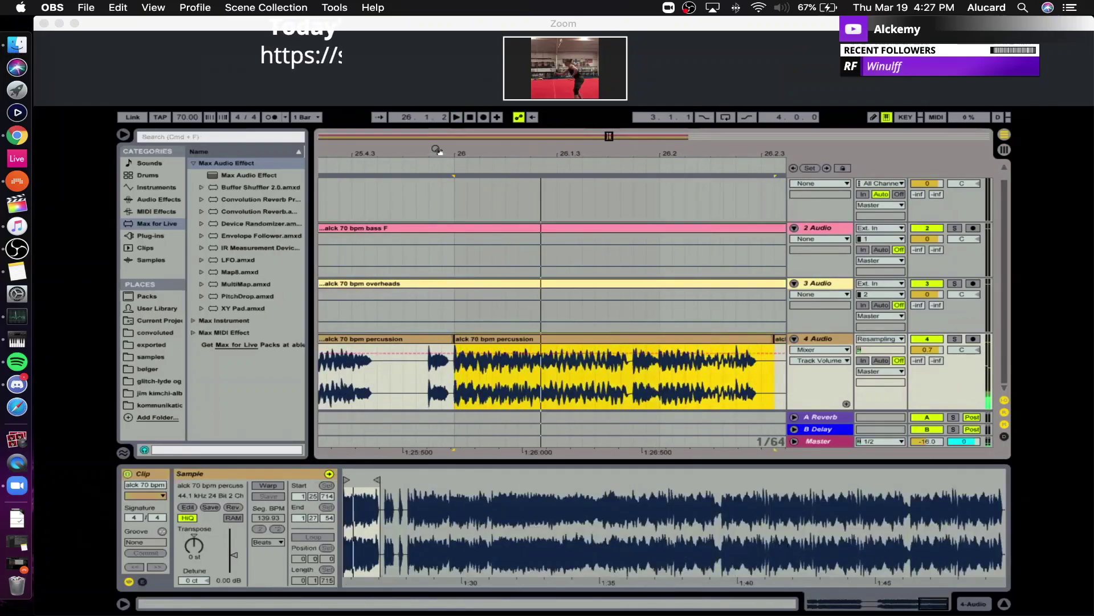
Set the project tempo to 160 BPM.
drag(436, 150, 401, 139)
click(183, 118)
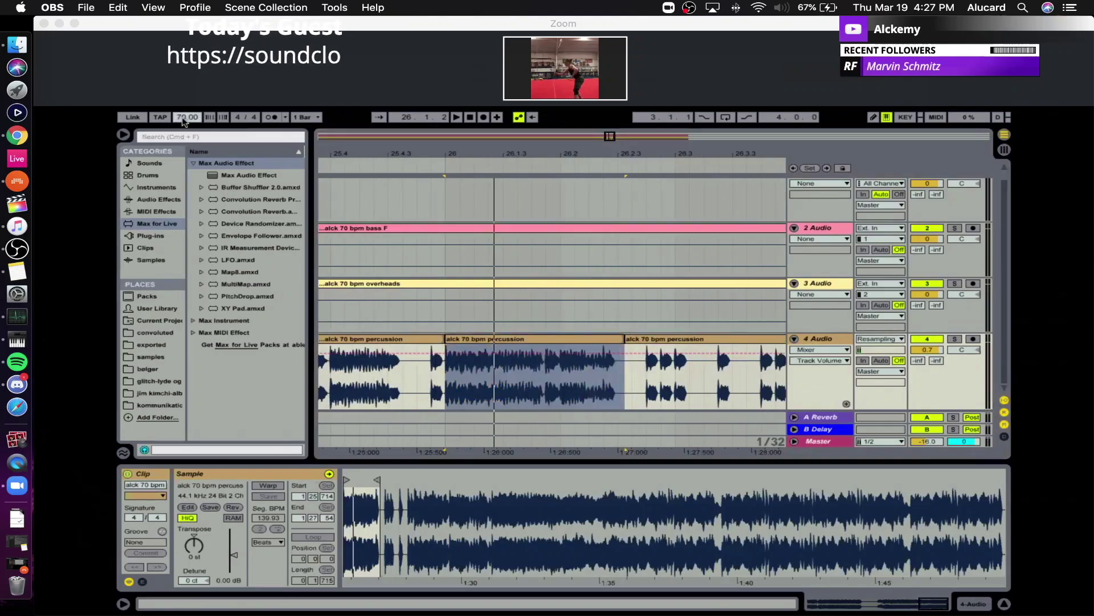
text(160)
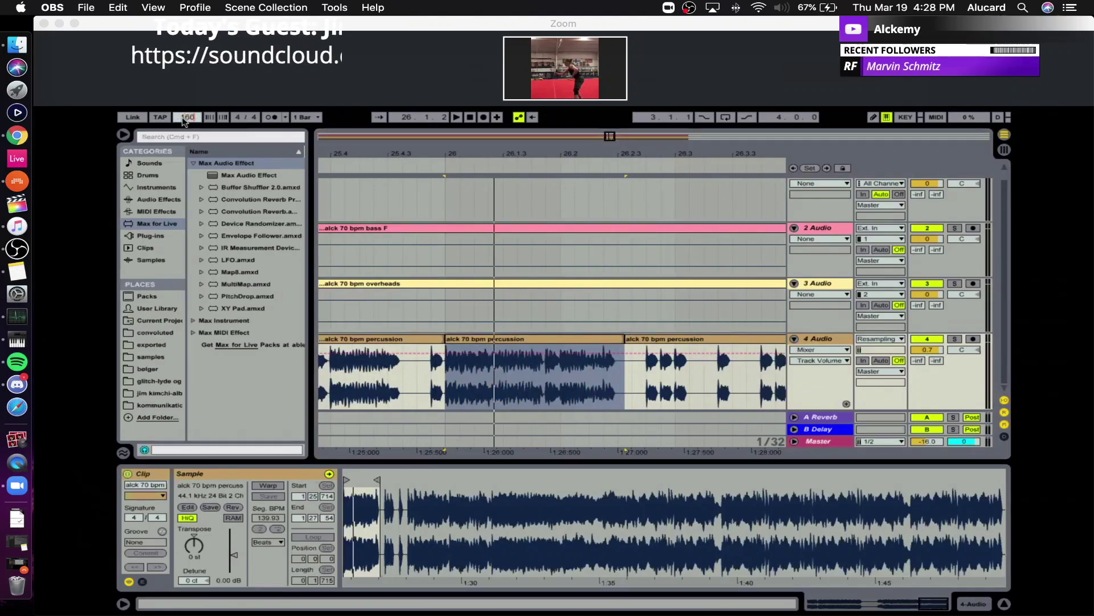
key(Return)
Cut the isolated percussion slice at bar 26 and paste it at 50.1.1 on the same track.
click(550, 340)
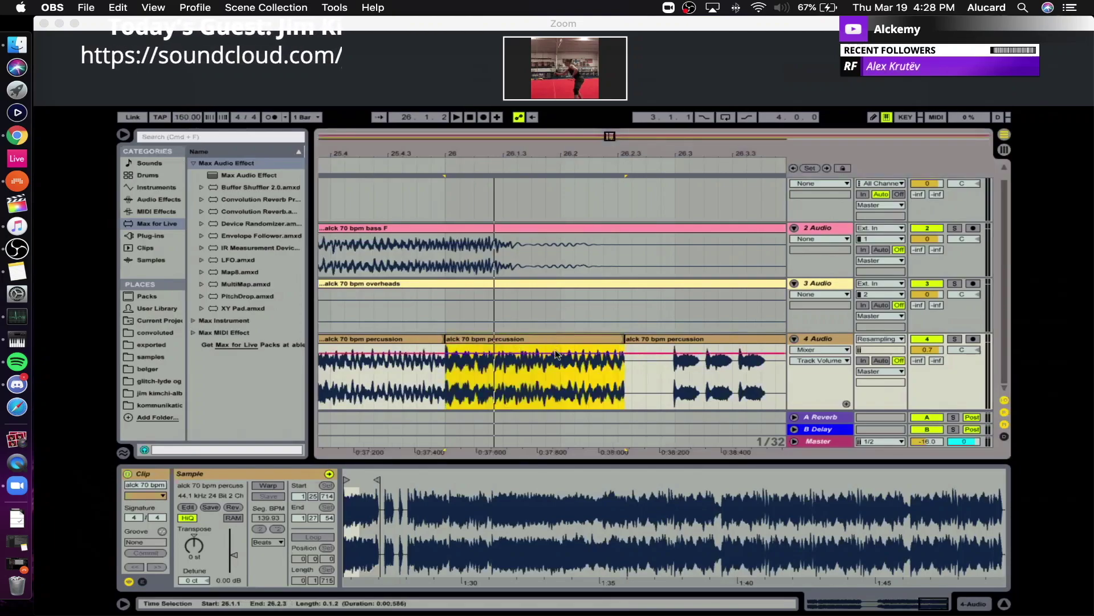
key(Delete)
drag(566, 154, 328, 156)
scroll(668, 373, right, 5)
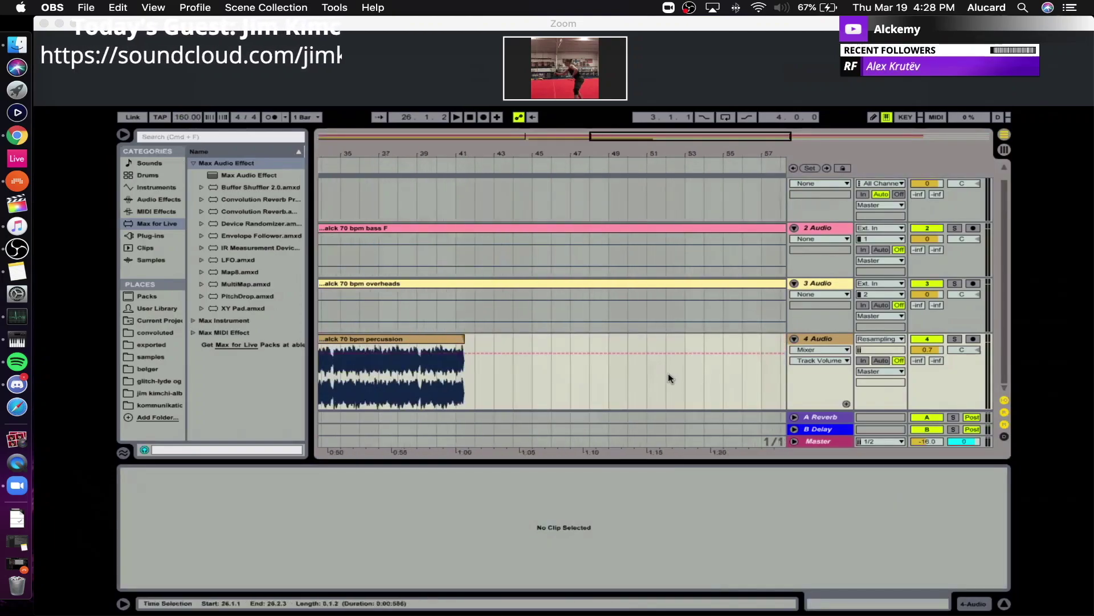
click(631, 373)
key(z)
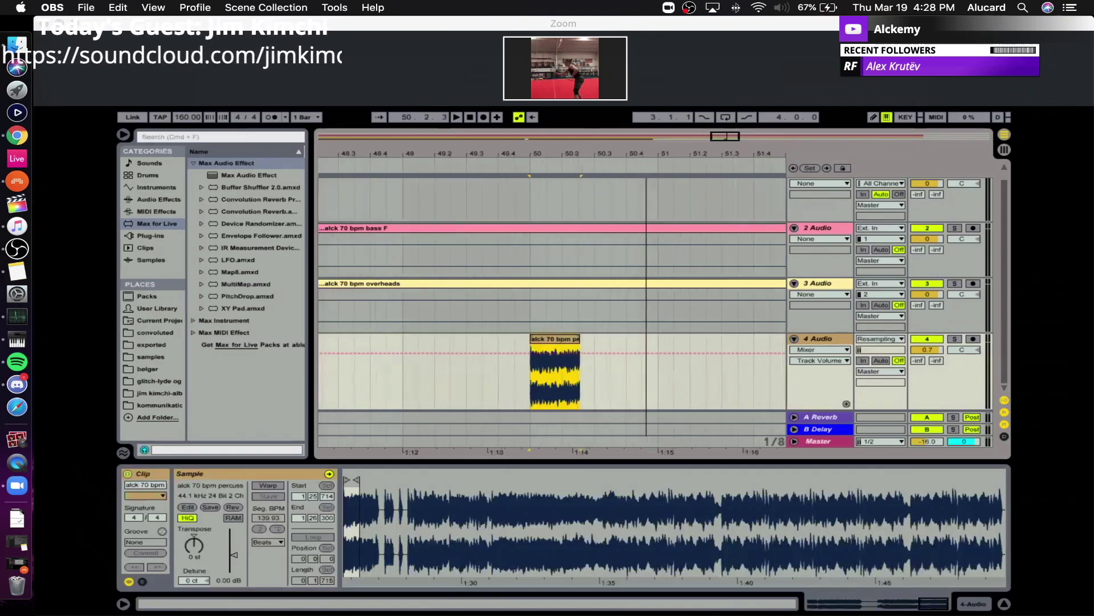
Split the bass and overheads clips at 50.1.1 and delete the parts after that point.
mouse_move(713, 153)
mouse_down()
mouse_move(613, 154)
mouse_move(585, 171)
mouse_move(516, 171)
mouse_move(521, 183)
mouse_move(532, 155)
mouse_up()
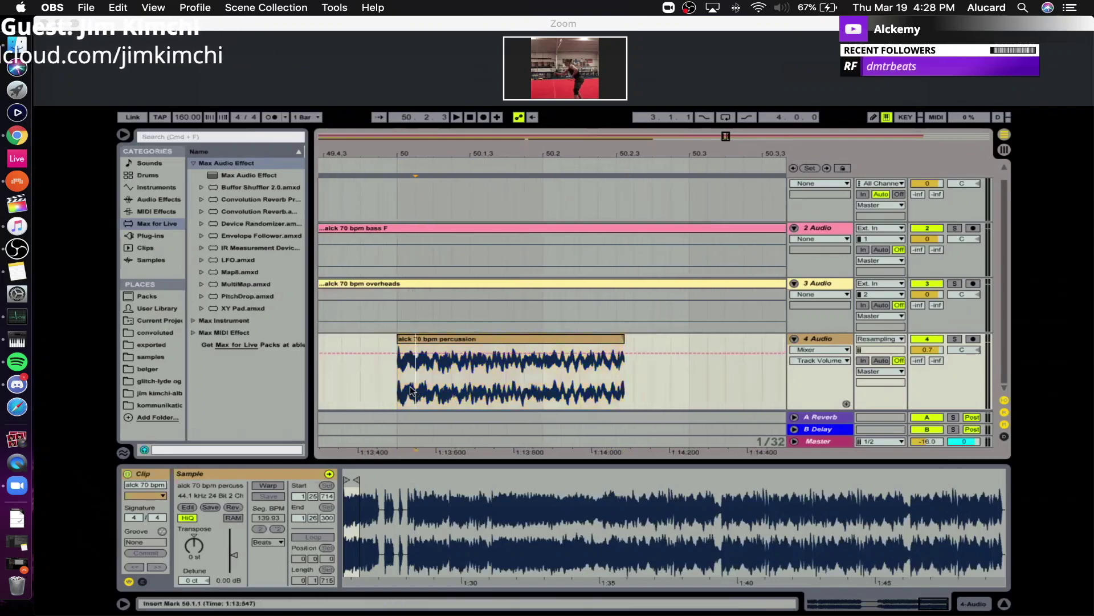
click(396, 306)
drag(397, 304, 397, 256)
key(super+e)
click(415, 228)
shift+click(428, 284)
key(Delete)
Play the percussion slice at bar 50 and extend its end to 50.4.1.
click(428, 334)
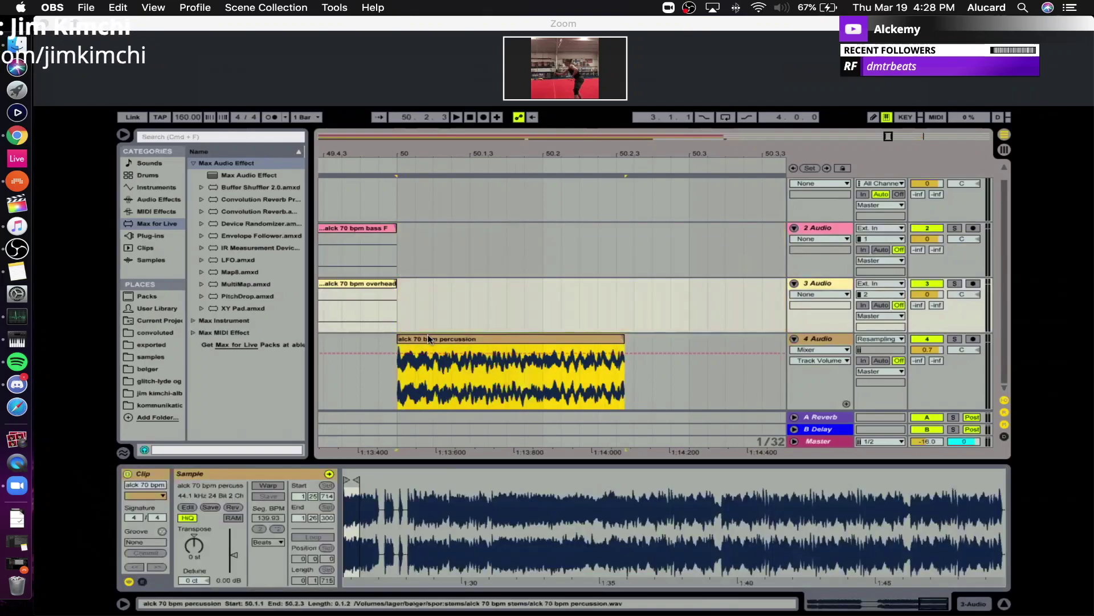
key(space)
drag(625, 346, 841, 349)
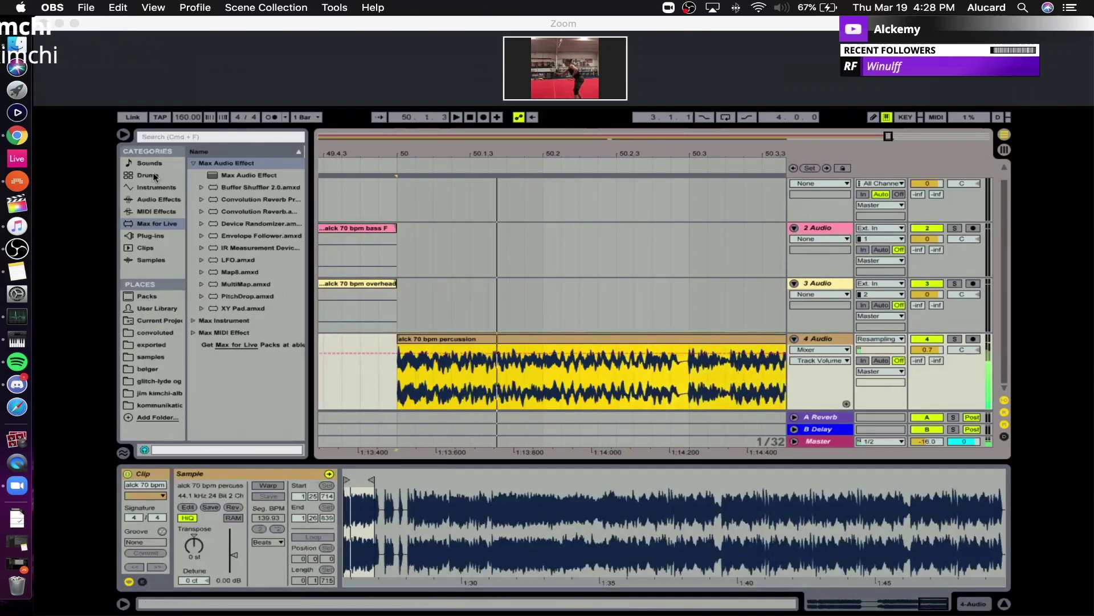
Add the OTT preset of Multiband Dynamics to the percussion track.
click(158, 189)
click(158, 200)
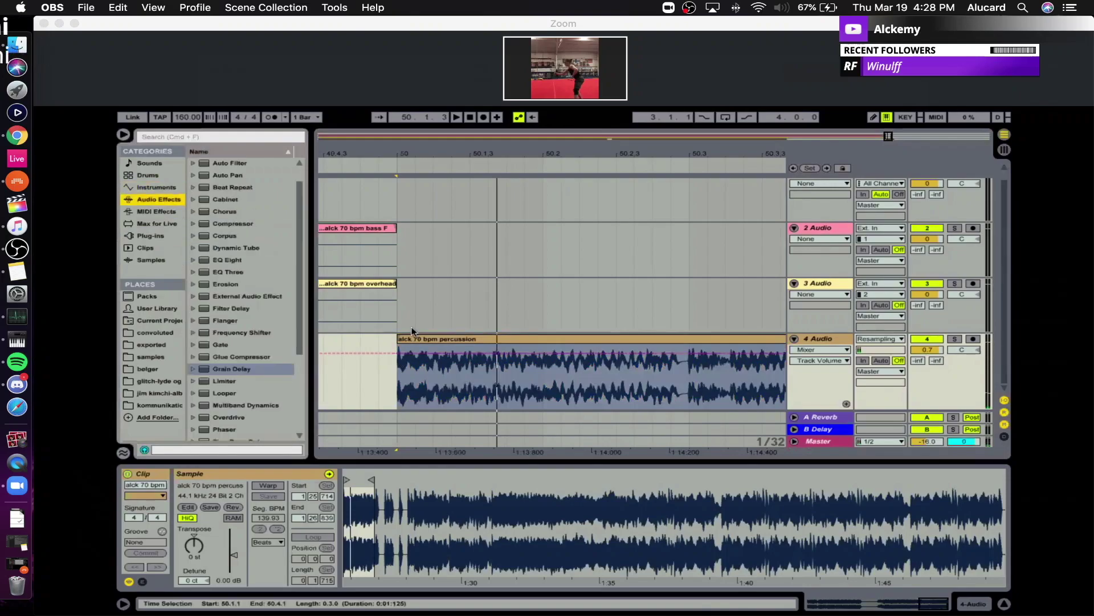
click(221, 369)
scroll(221, 369, down, 4)
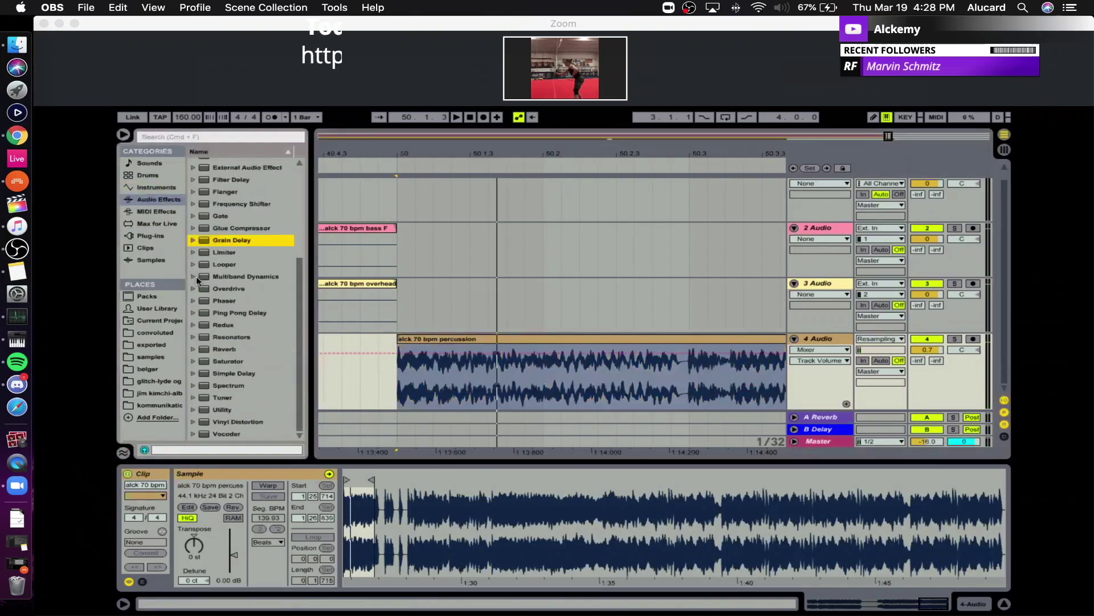
click(197, 280)
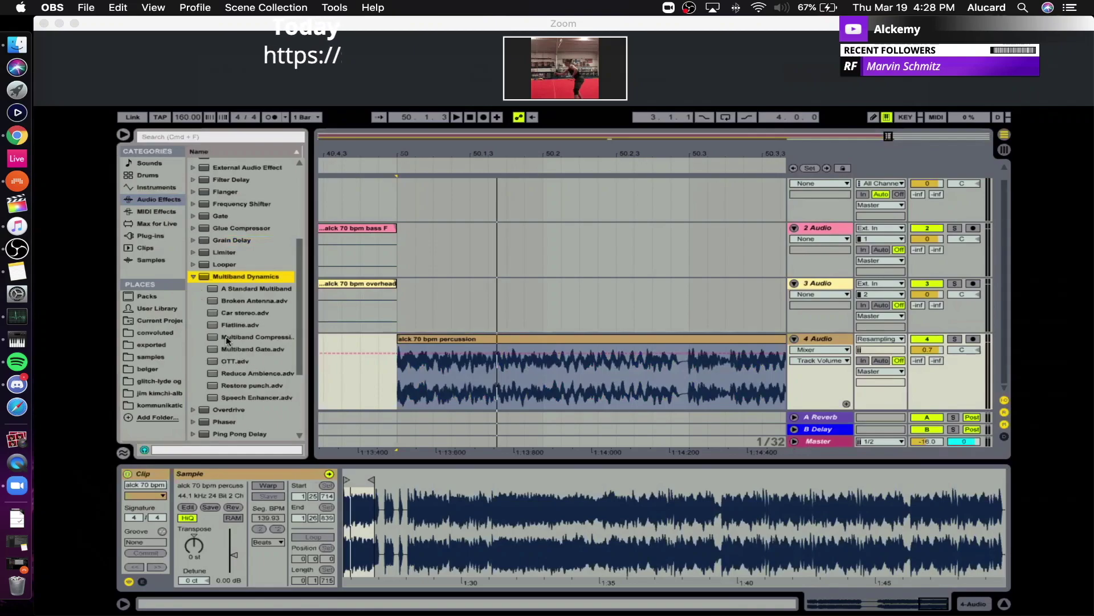
double_click(224, 364)
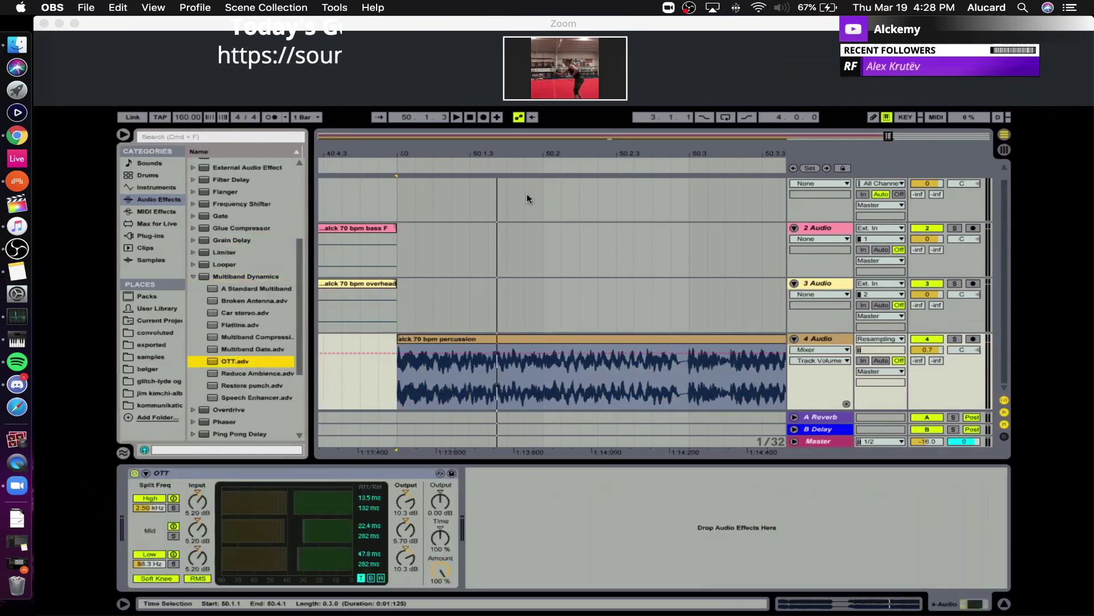
Extend the percussion clip's end past bar 51 and audition it through OTT.
drag(508, 154, 462, 151)
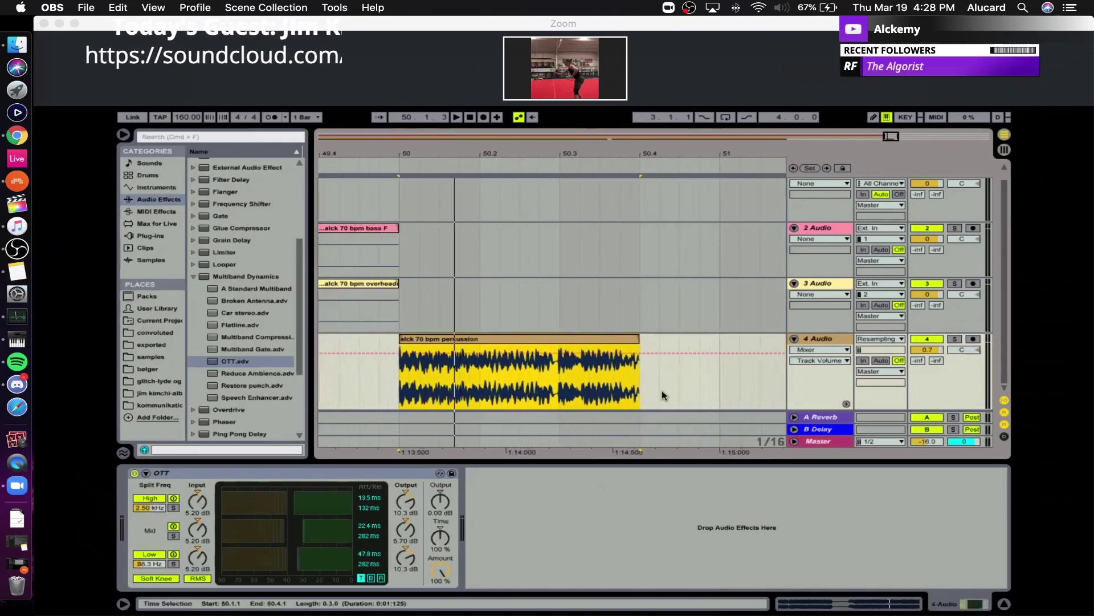
drag(641, 333, 786, 337)
click(716, 367)
key(space)
key(space)
click(692, 337)
key(space)
key(space)
Set the OTT output to 3.30 dB and its amount to 38 % while playing the percussion clip.
drag(440, 502, 440, 489)
key(space)
mouse_move(440, 570)
mouse_down()
mouse_move(440, 592)
mouse_move(446, 574)
mouse_up()
key(space)
key(space)
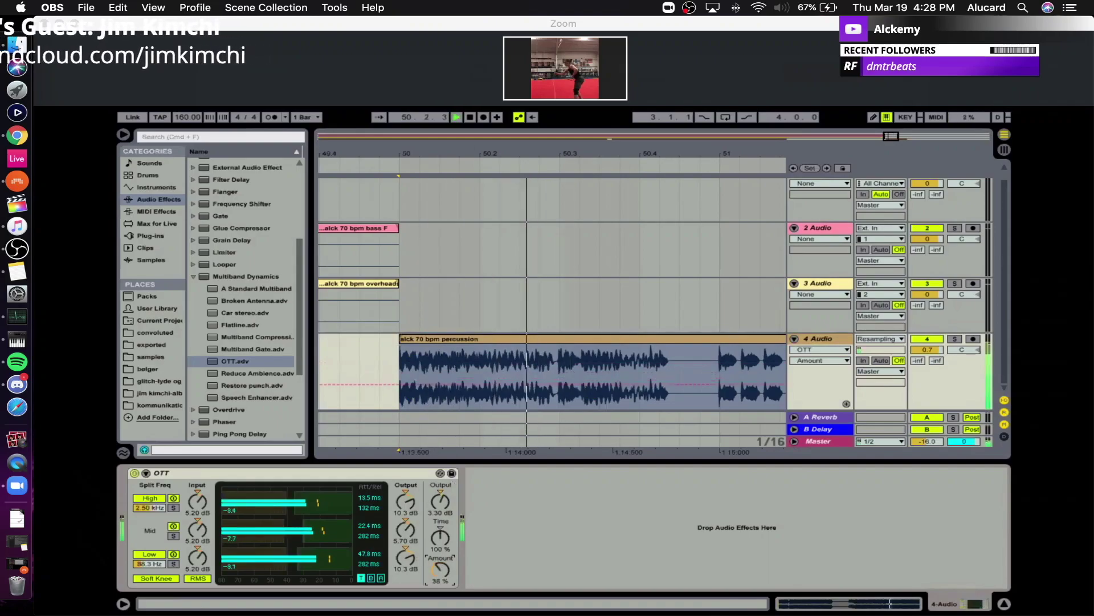
Listen to the percussion clip from 50.1.1 to judge its opening hits with OTT applied.
key(space)
click(558, 358)
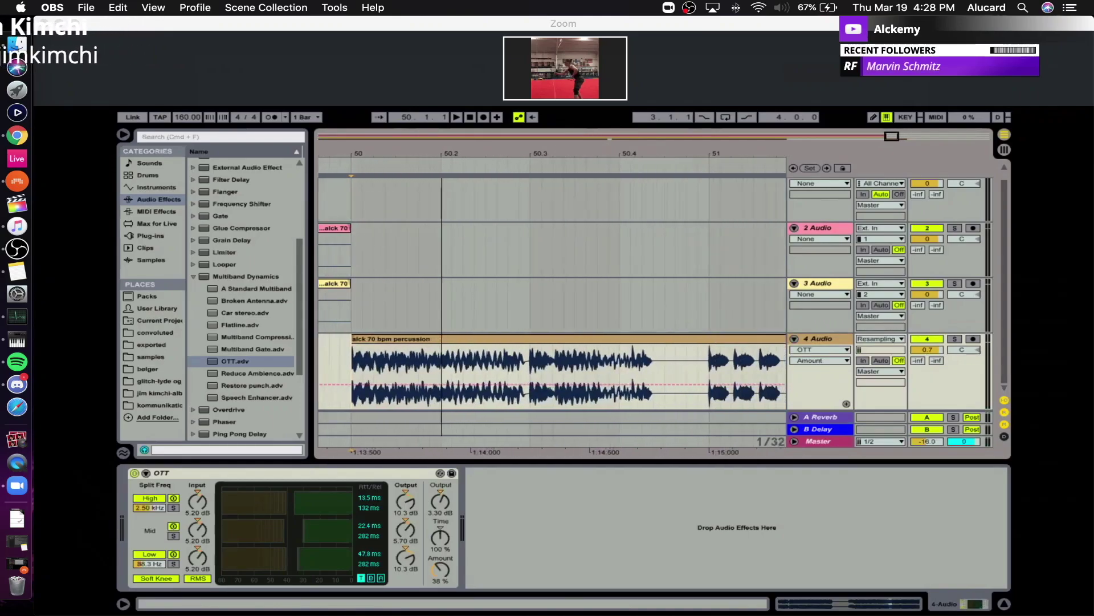
drag(442, 154, 442, 148)
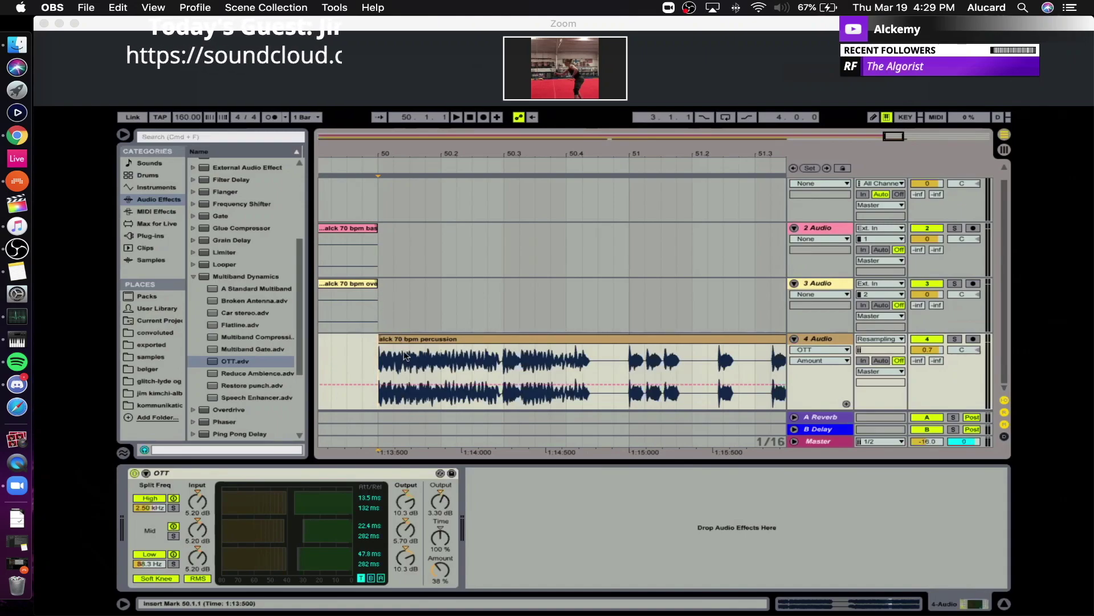
drag(384, 154, 397, 157)
key(space)
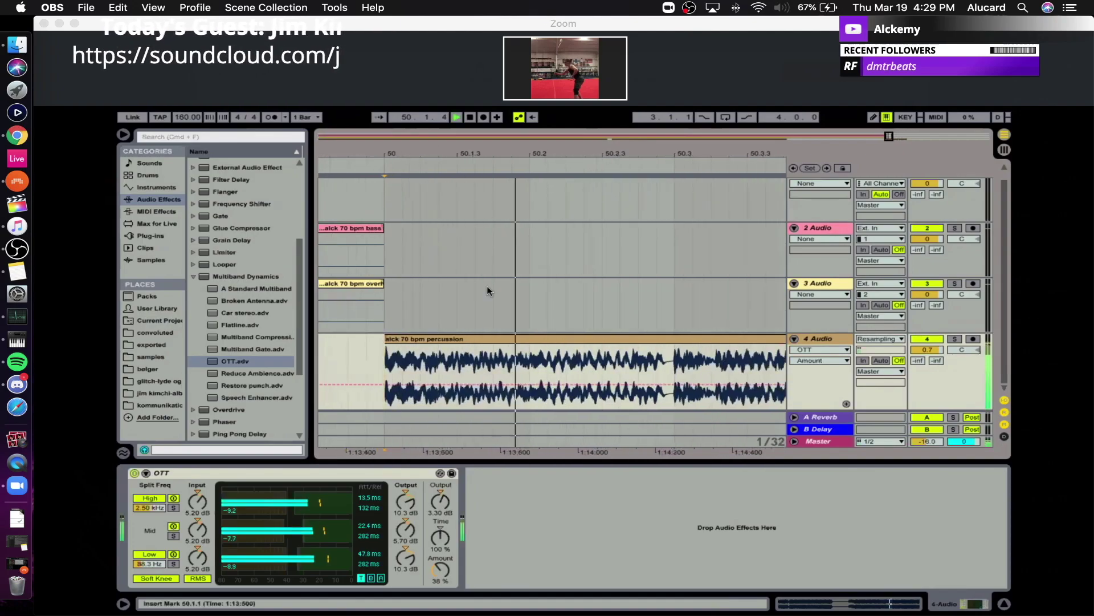
key(space)
drag(513, 149, 447, 122)
key(space)
Play short passages of the percussion clip from 50.3.1 onwards to check where its hits fall.
click(542, 345)
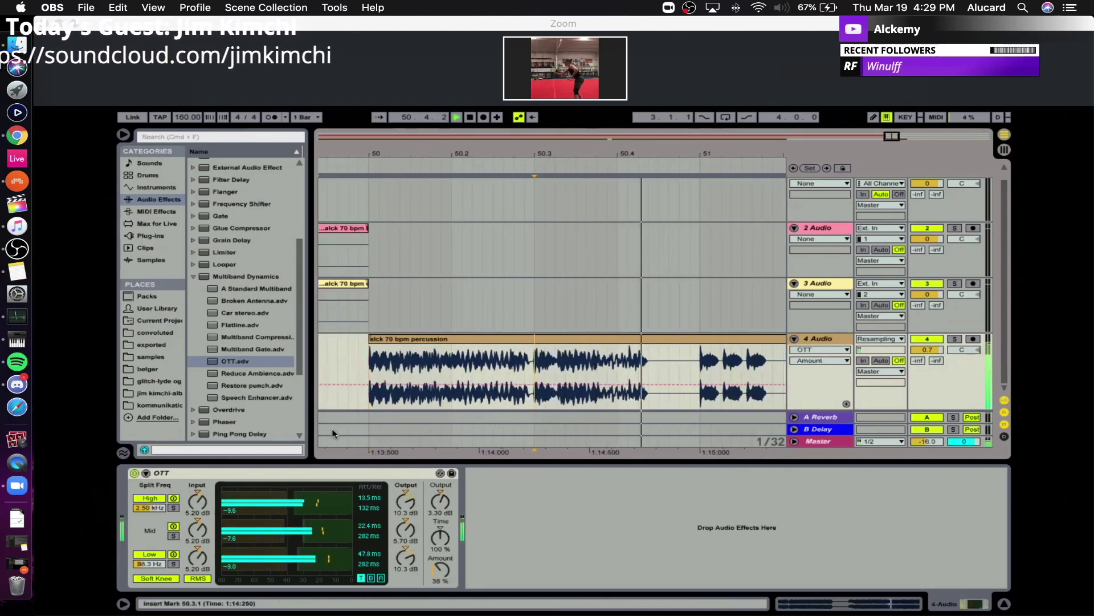
click(600, 367)
key(space)
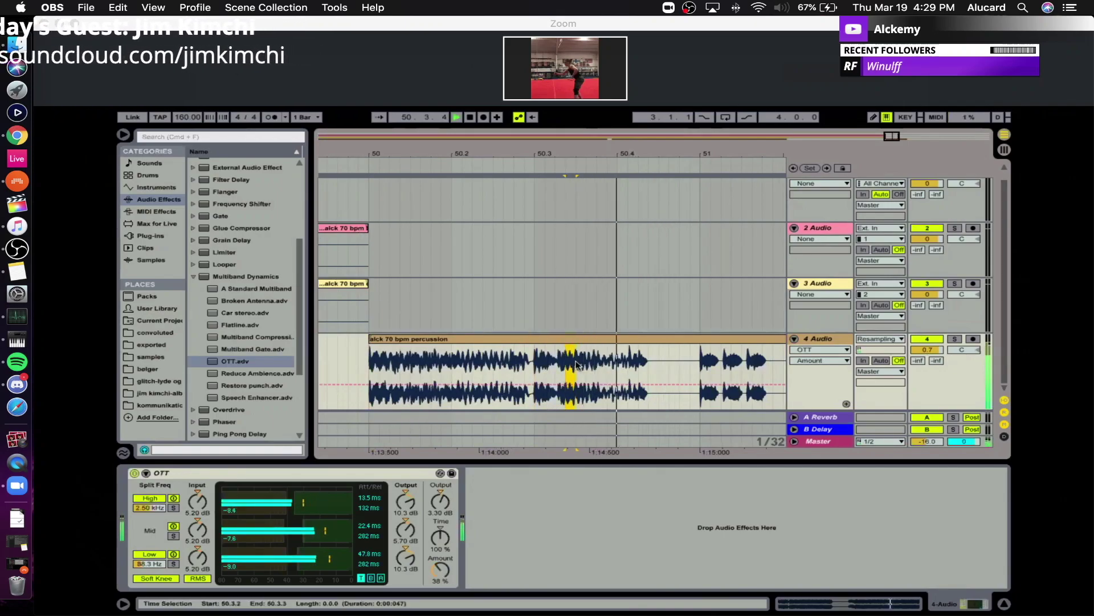
key(space)
click(600, 367)
key(space)
key(space)
key(space)
key(space)
key(space)
key(space)
Split the percussion clip at 51.1.1 and show the sample settings of the bar 50 segment.
drag(395, 155, 481, 315)
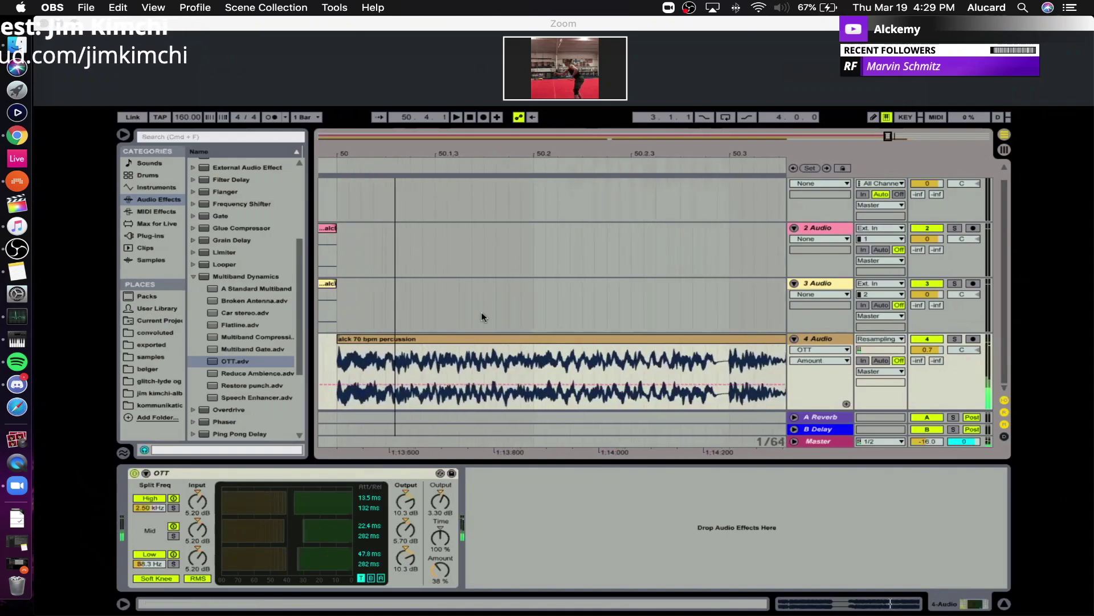
drag(461, 155, 460, 117)
click(648, 371)
key(super+e)
click(606, 339)
key(shift+Tab)
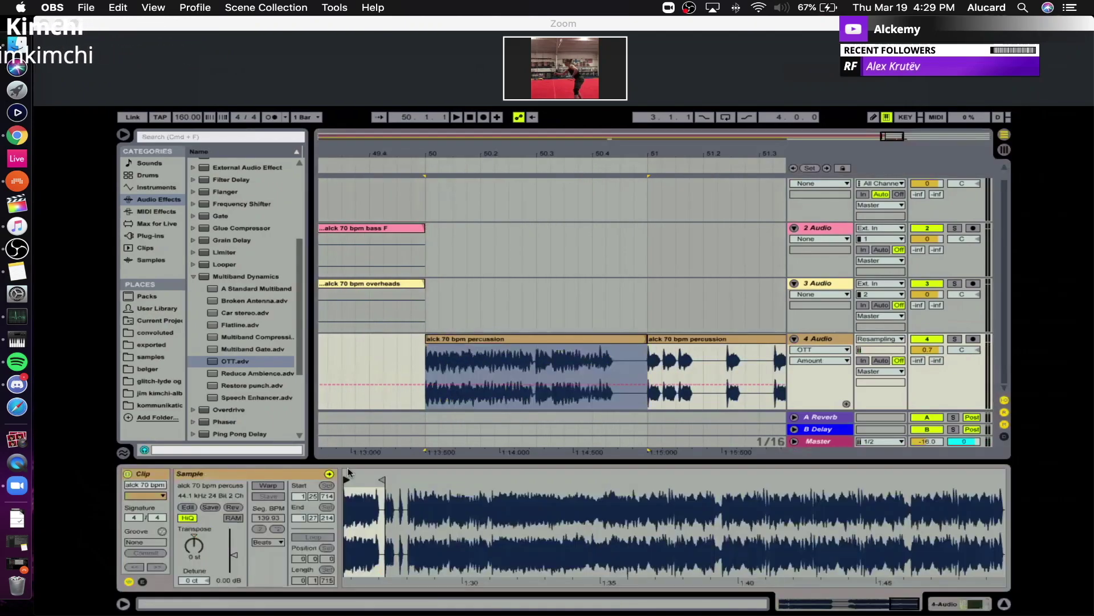
Warp the bar 50 clip in Beats mode preserving 1/16, change its transient loop mode, set the envelope to 23 and audition it.
click(272, 486)
drag(352, 475, 349, 540)
click(285, 563)
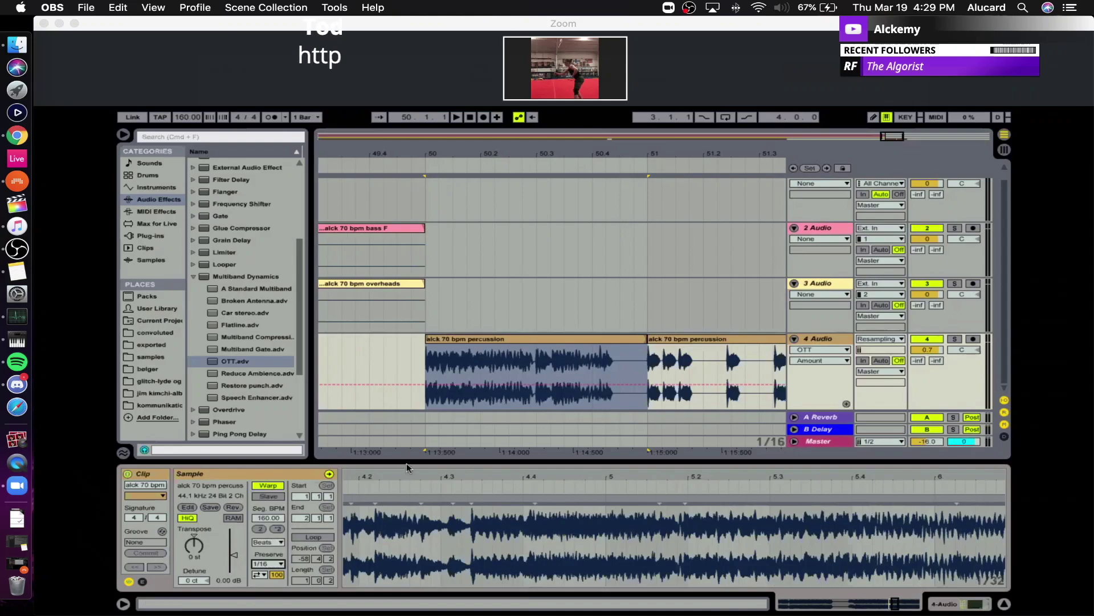
drag(645, 476, 644, 431)
drag(511, 474, 511, 513)
click(261, 575)
click(257, 585)
mouse_move(277, 575)
mouse_down()
mouse_move(277, 611)
mouse_move(271, 584)
mouse_up()
key(space)
key(space)
key(space)
key(space)
Consolidate the percussion clip from 50.1.1 to 51.1.1 into a new sample.
scroll(252, 238, up, 5)
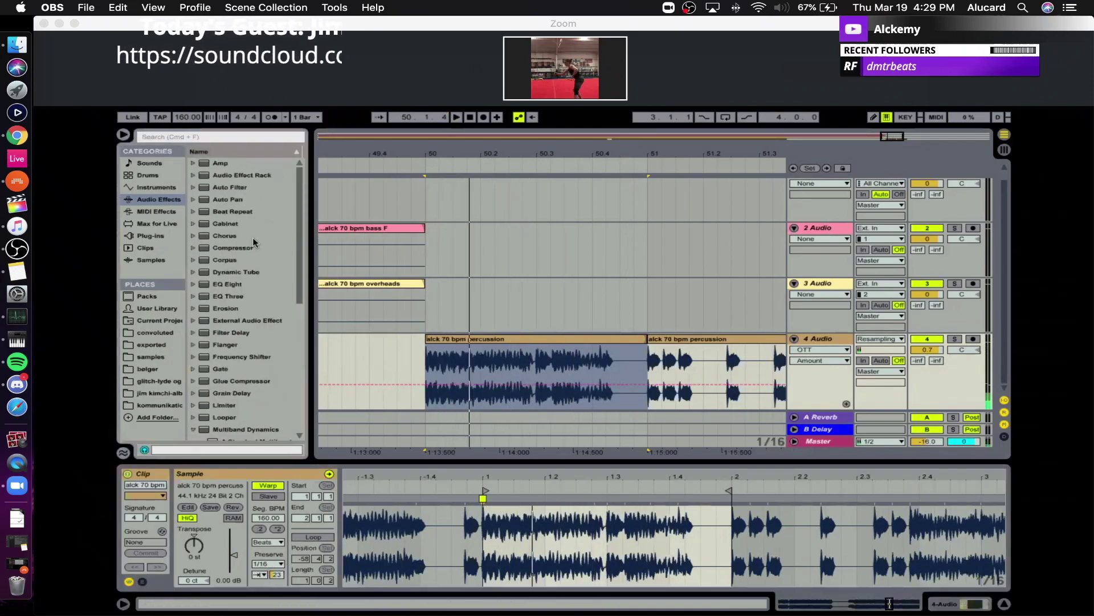
click(220, 199)
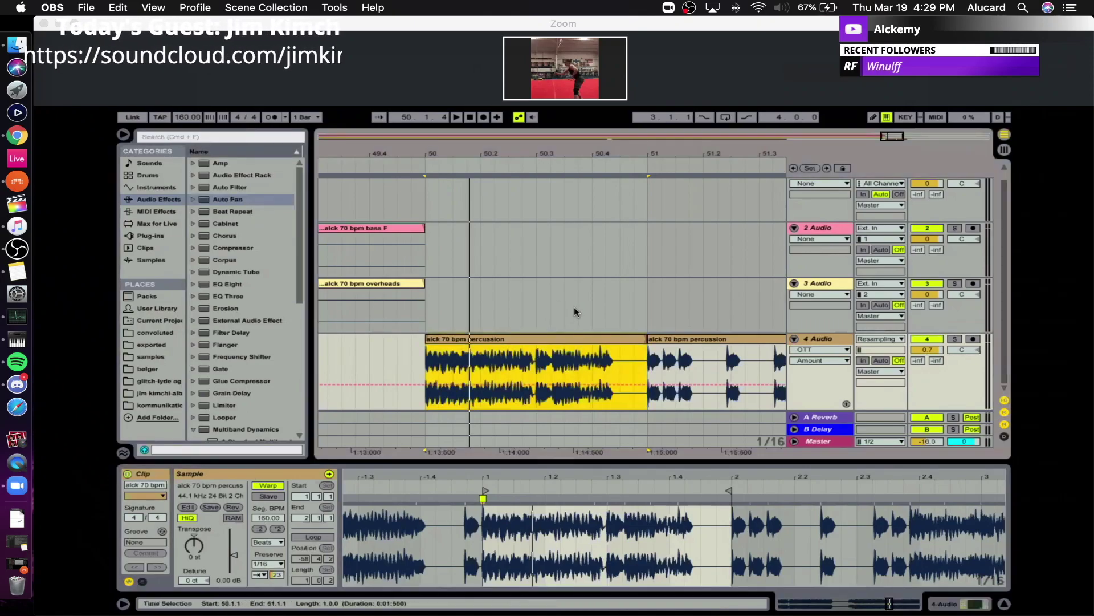
key(super+j)
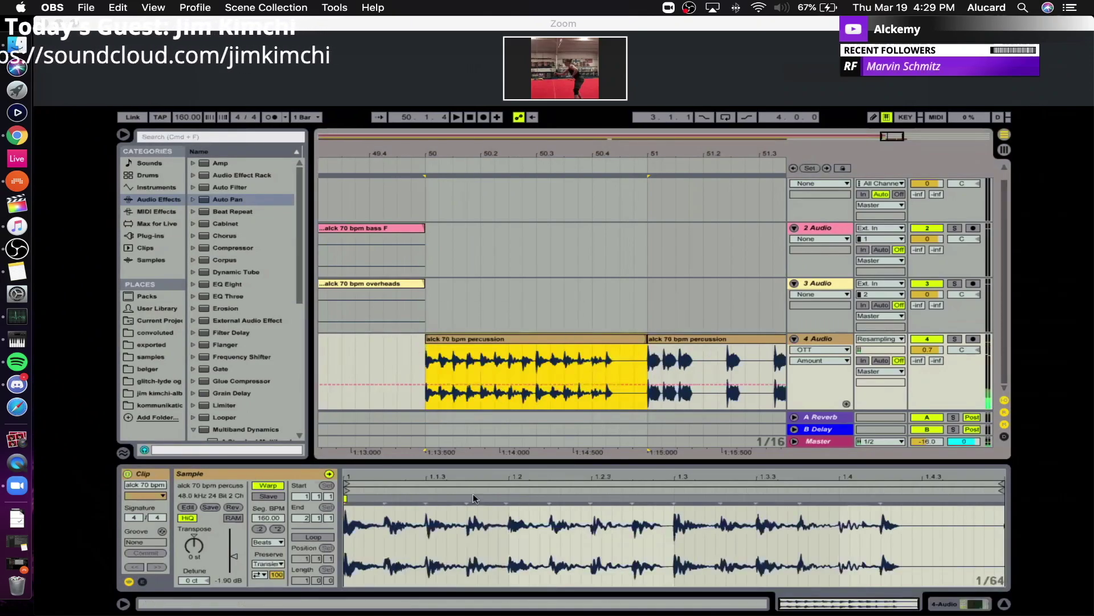
Move the consolidated clip's transients with warp markers at 1.1.3, 1.2, 1.2.3, 1.3 and 1.4 to form a new rhythm.
drag(685, 508, 835, 517)
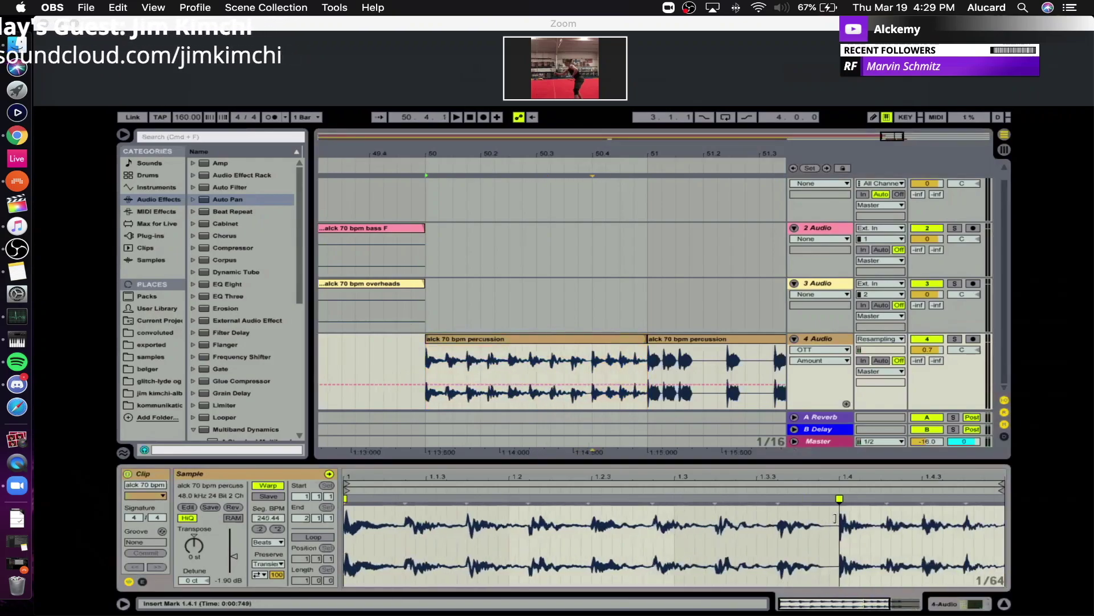
drag(777, 498, 509, 499)
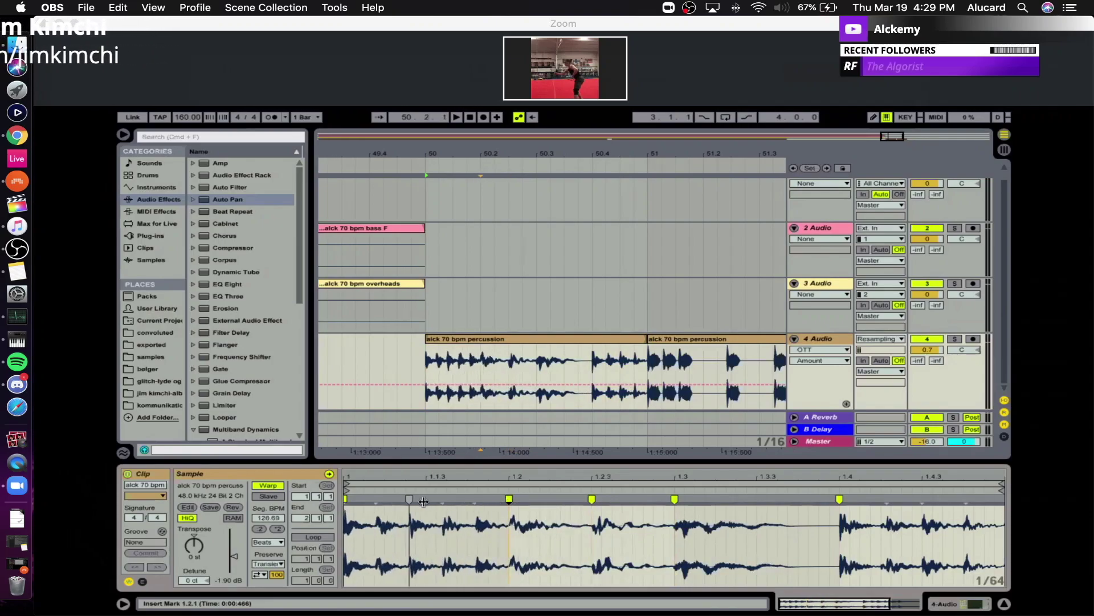
drag(424, 499, 428, 500)
Loop playback over the percussion clip from 50.1.1 to 51.1.1 and set its warp mode to Tones.
click(508, 344)
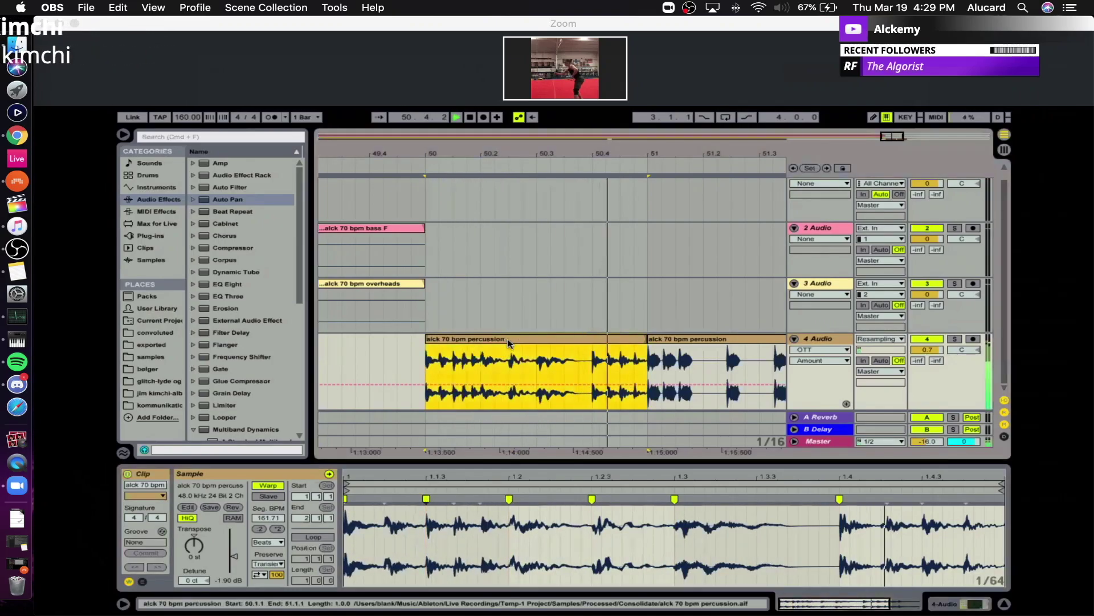
key(super+l)
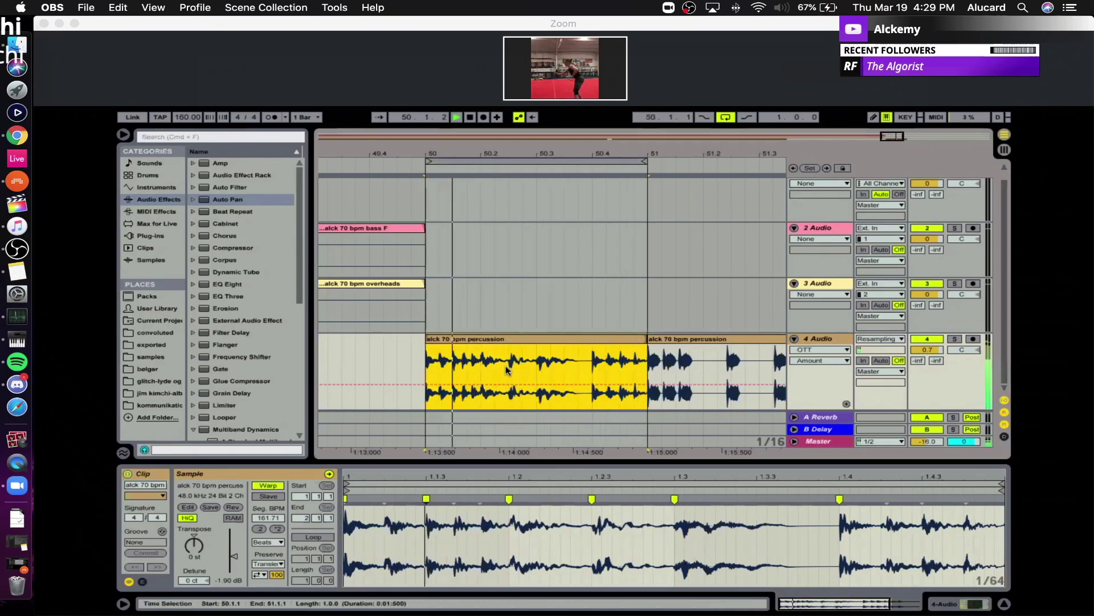
click(268, 542)
click(286, 564)
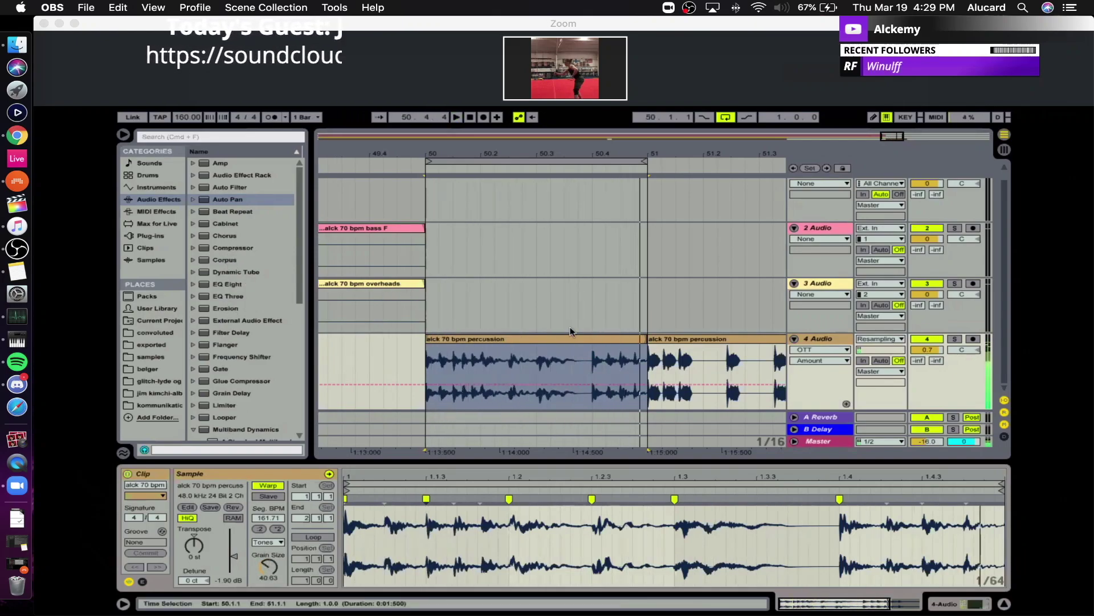
Audition the looped percussion clip from 50.3.3 and select the whole clip.
click(568, 366)
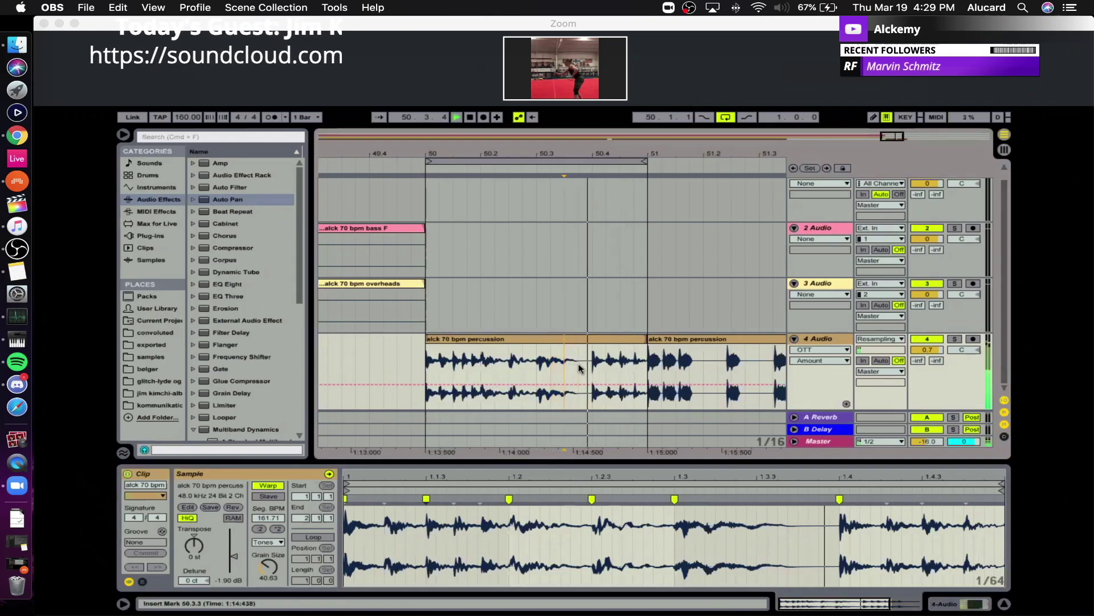
click(563, 332)
click(562, 340)
click(563, 356)
click(446, 339)
key(space)
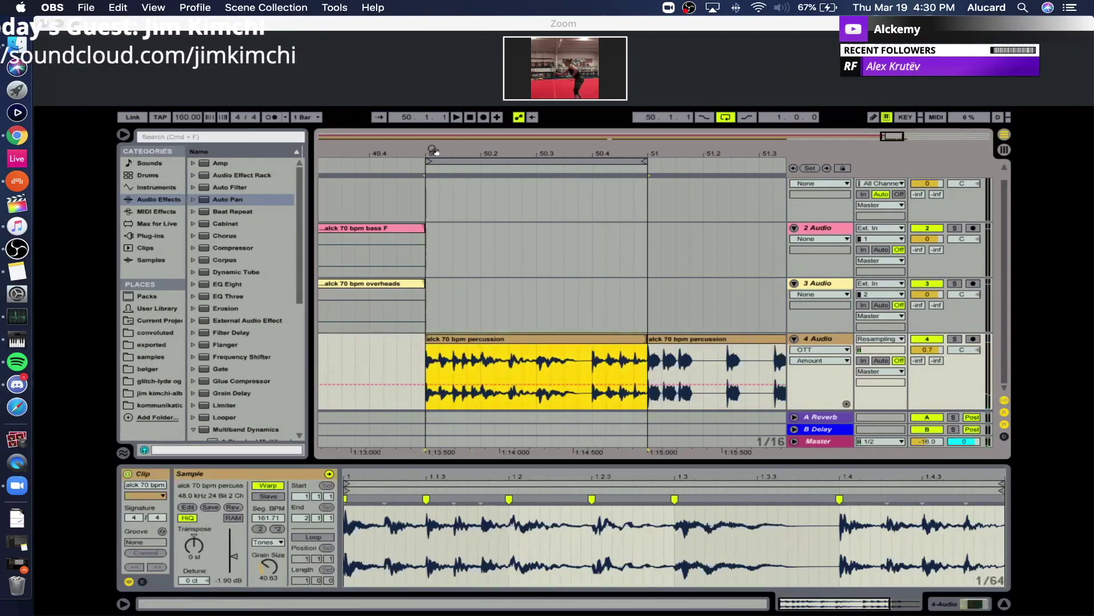
Play the percussion clip from 50.3.4, 50.3.3 and 50.3.1 to find where to cut it.
key(z)
click(446, 358)
drag(445, 163, 445, 151)
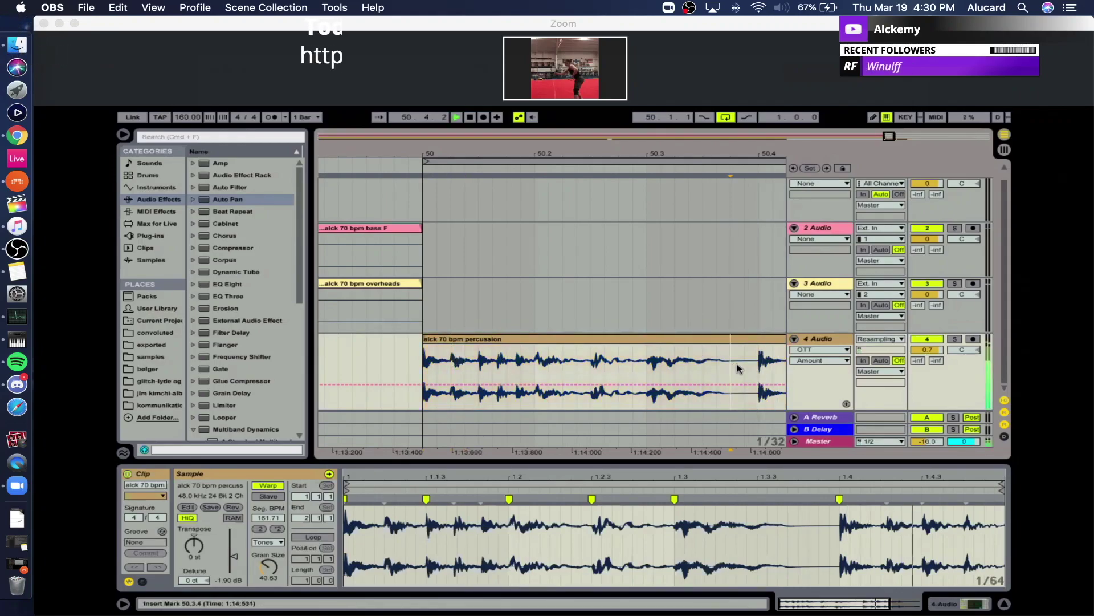
key(space)
click(717, 363)
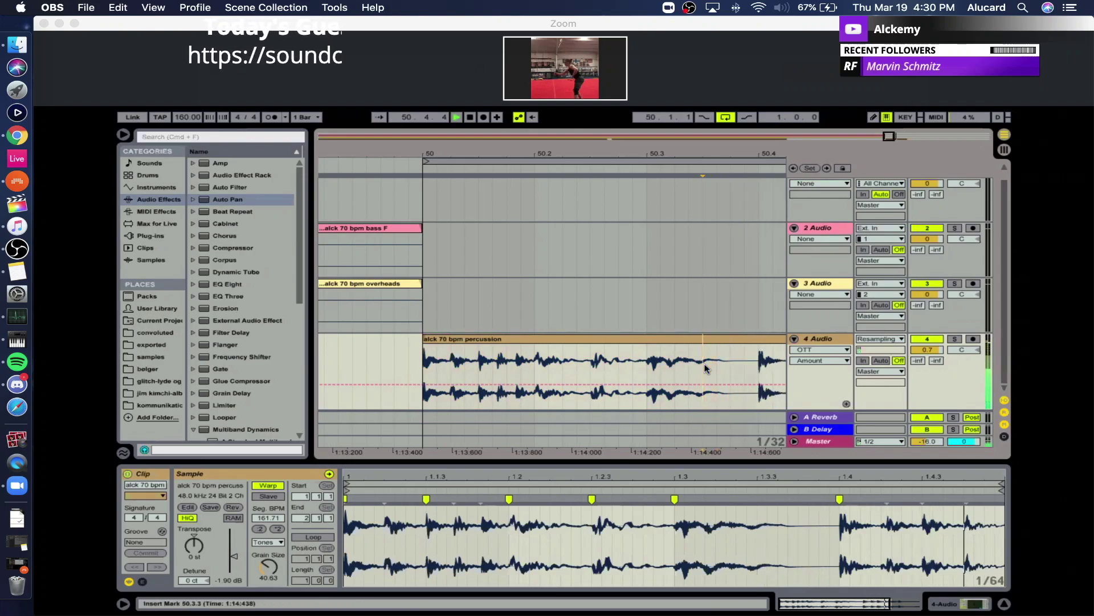
click(652, 368)
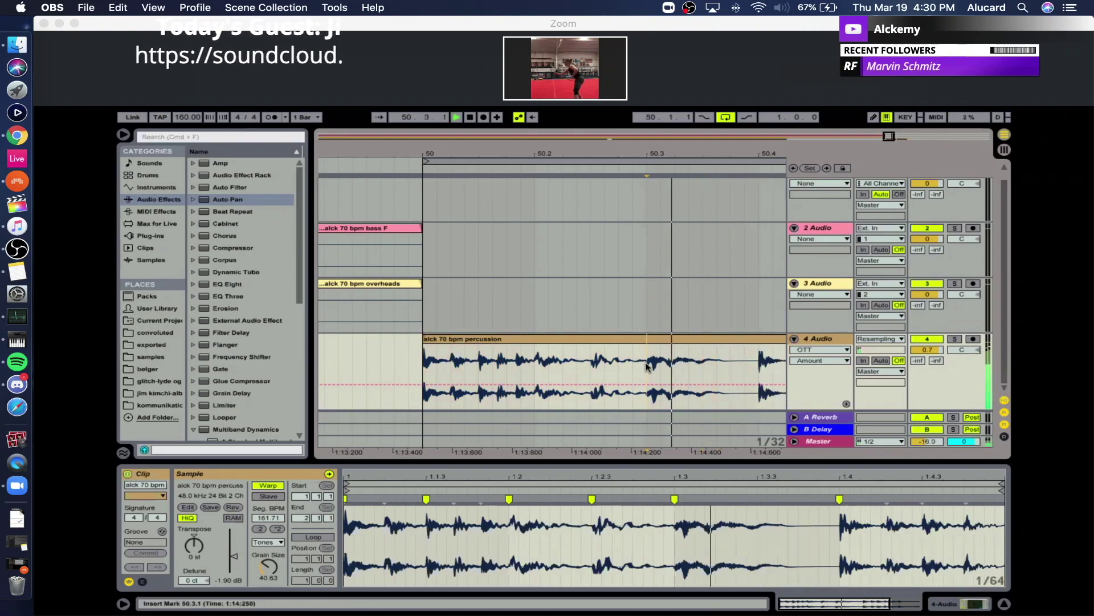
key(space)
key(space)
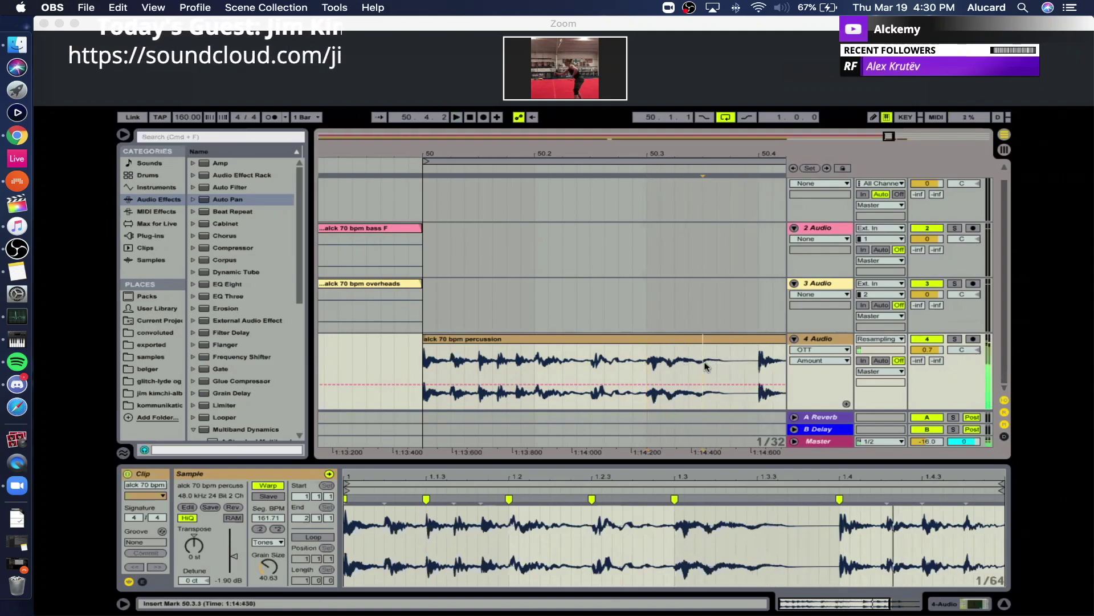
Split the percussion clip at 50.3.3 and audition it from 50.3.1.
click(704, 366)
key(super+e)
click(649, 366)
key(space)
key(space)
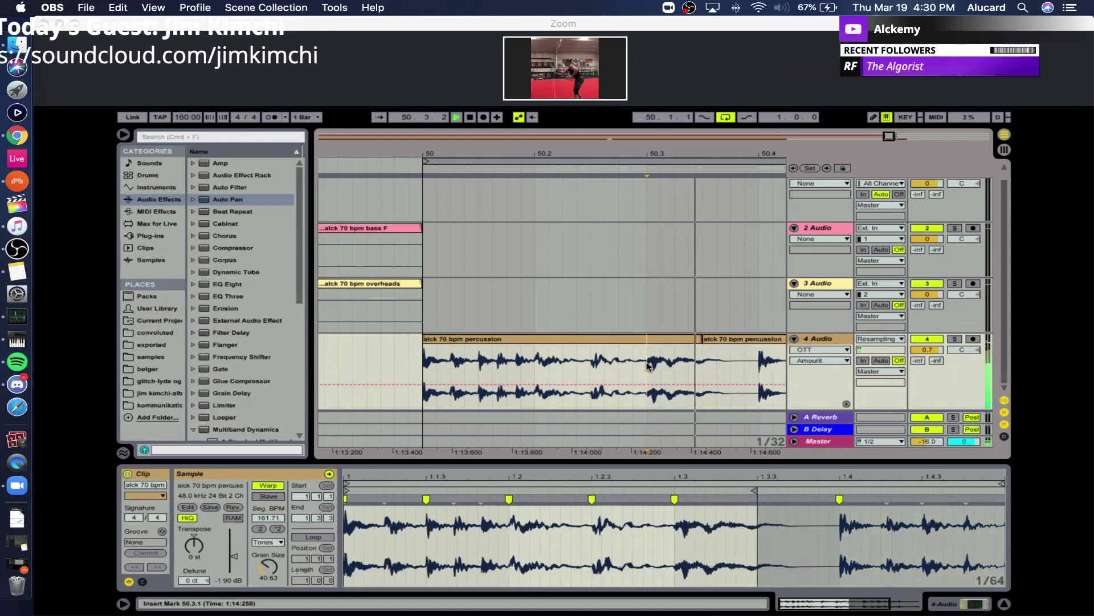
Split the percussion clip further around 50.2, at 50.2.4, just after 50.4, at 50.4.3 and just before 51.
scroll(552, 365, right, 5)
click(555, 362)
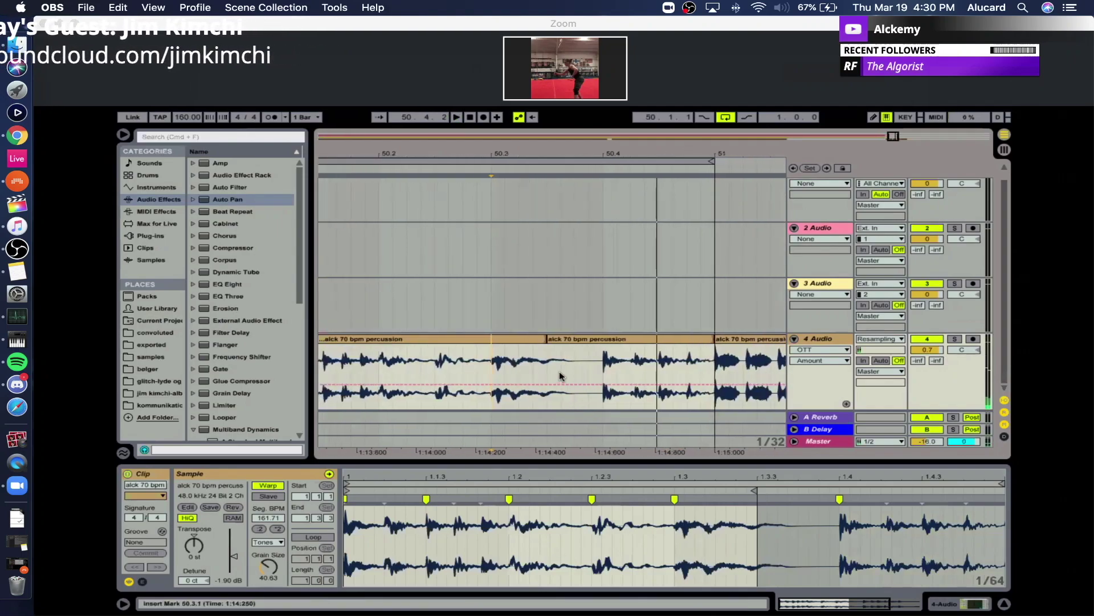
click(617, 363)
key(super+e)
click(658, 363)
key(super+e)
click(701, 363)
key(super+e)
click(463, 363)
key(super+e)
click(392, 371)
key(super+e)
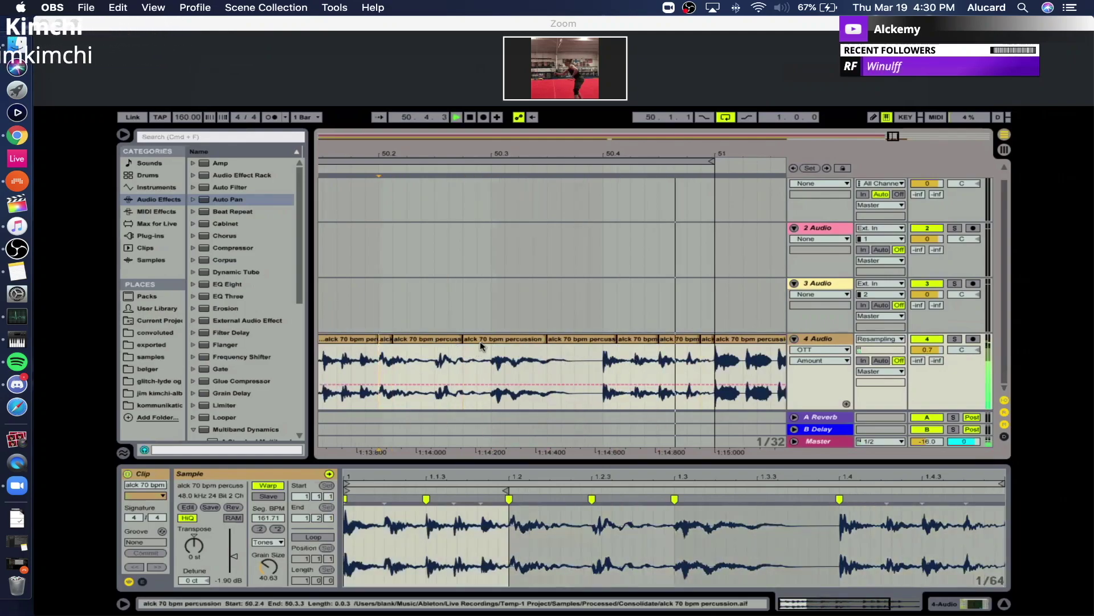
Fold the 3 Audio track and enlarge the height of the 4 Audio track.
drag(460, 153, 724, 157)
key(minus)
key(minus)
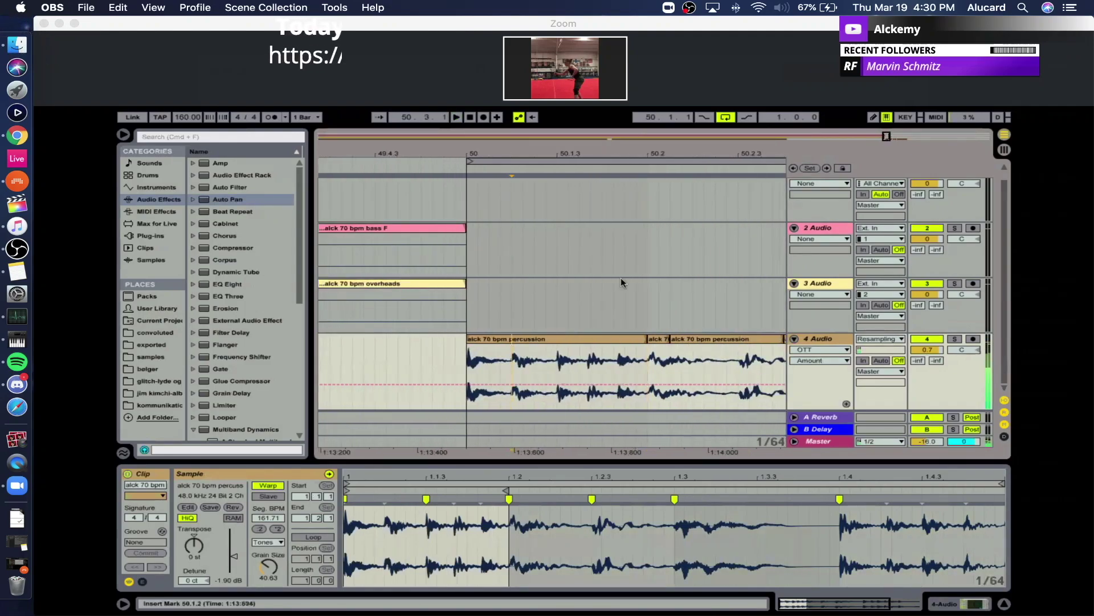
drag(645, 158, 451, 152)
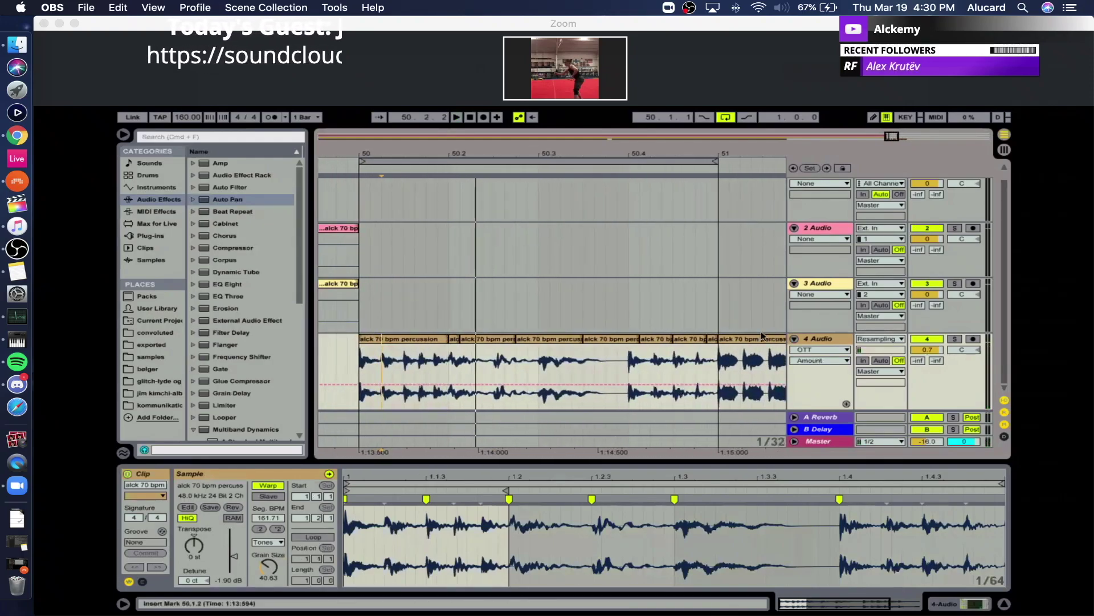
drag(811, 331, 814, 287)
drag(816, 376, 815, 408)
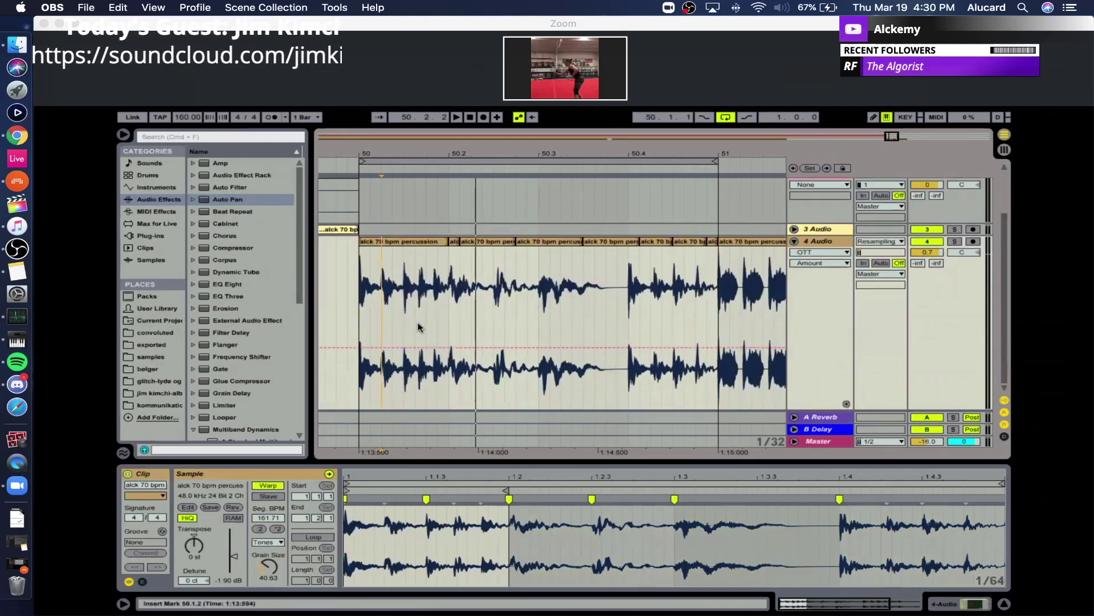
Set the Amount of the OTT device on 4 Audio to 54% while auditioning from 50.1.1.
click(361, 285)
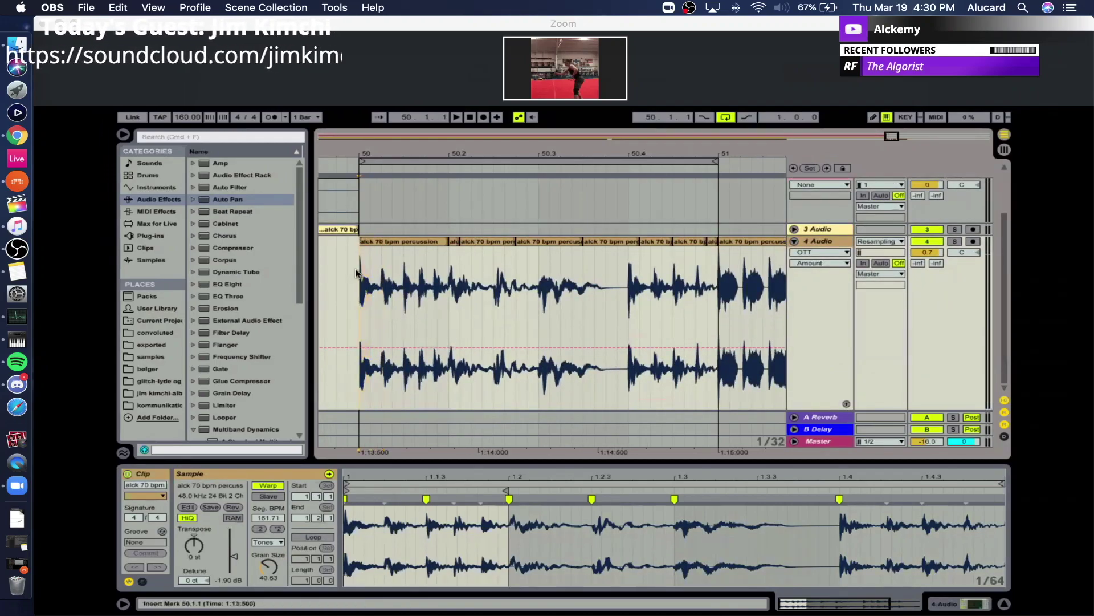
click(944, 602)
scroll(220, 342, down, 4)
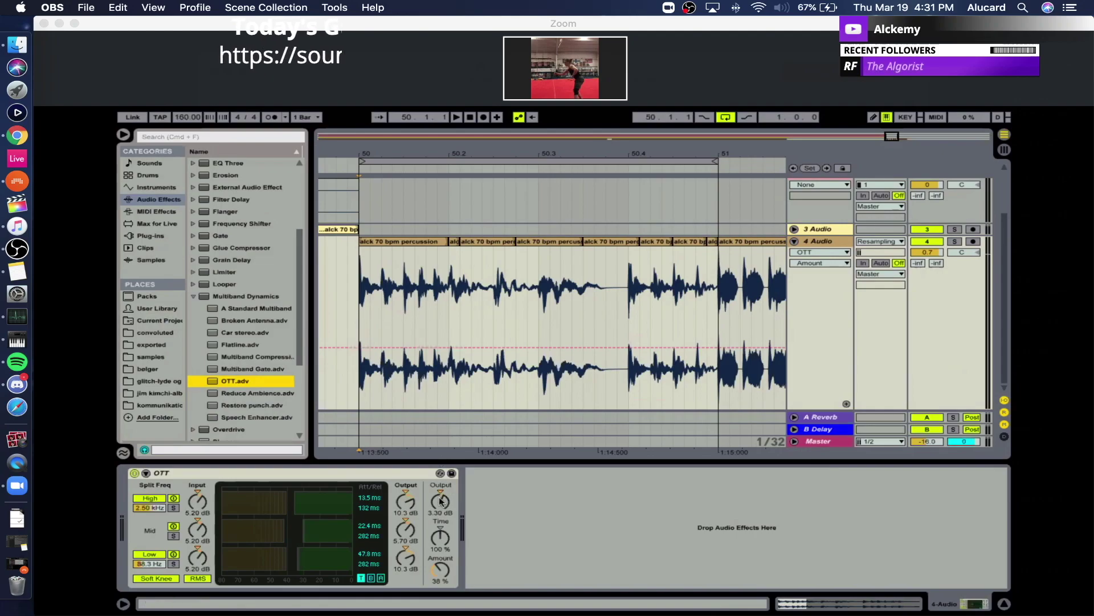
drag(436, 572, 437, 524)
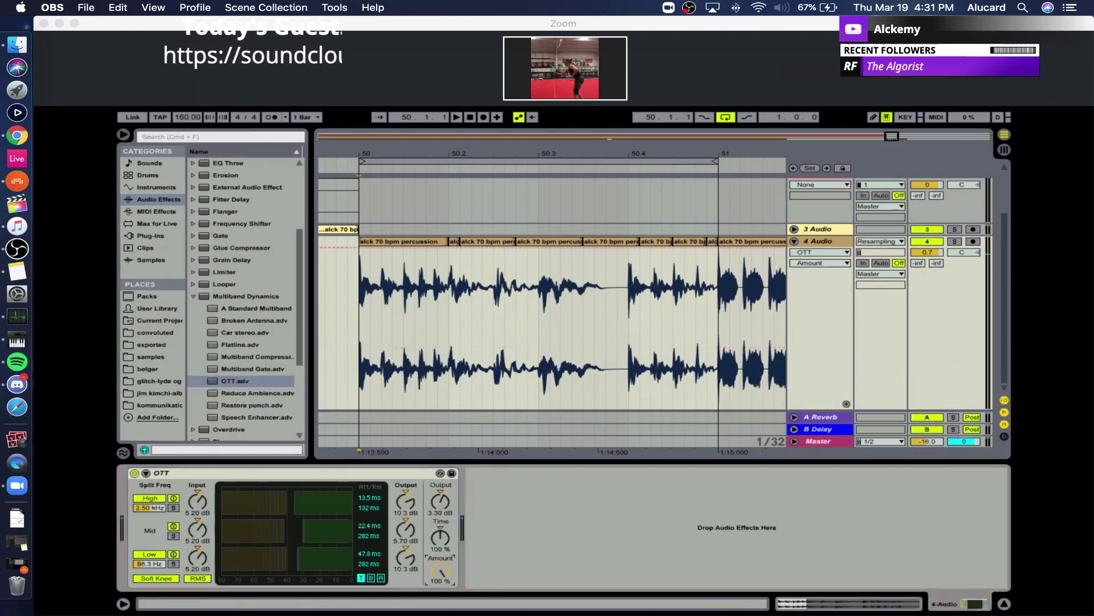
key(space)
mouse_move(437, 572)
mouse_down()
mouse_move(440, 612)
mouse_move(440, 585)
mouse_up()
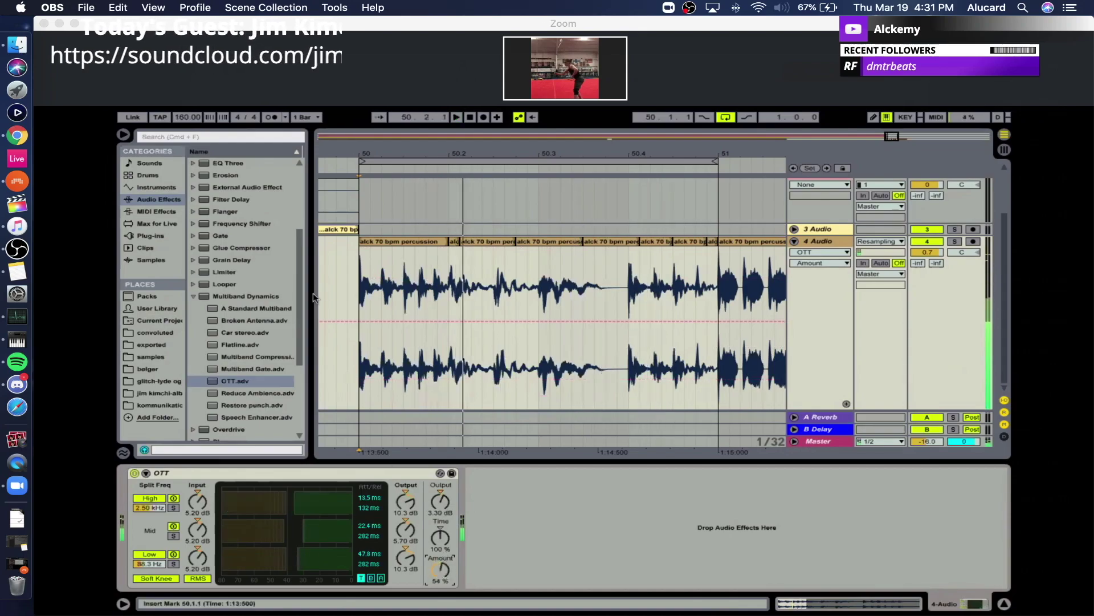
key(space)
Add EQ Eight after OTT, boosting the lows with band 3, lowering band 1 and cutting band 2 by 6.07 dB at 190 Hz.
scroll(230, 290, up, 5)
double_click(230, 284)
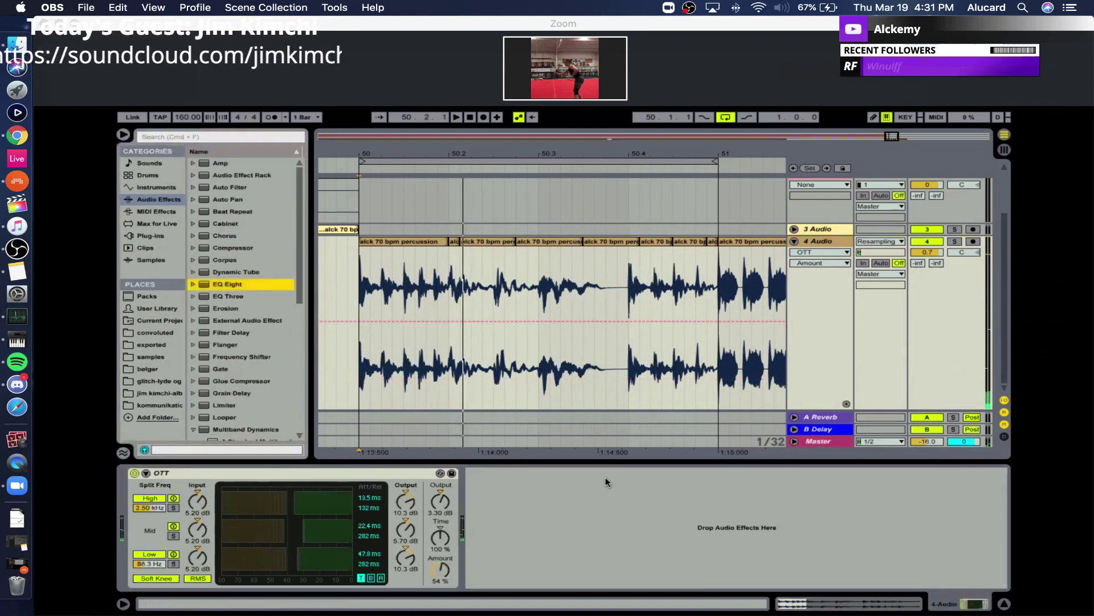
key(space)
drag(648, 521, 547, 497)
drag(506, 529, 510, 543)
drag(579, 521, 576, 537)
click(316, 282)
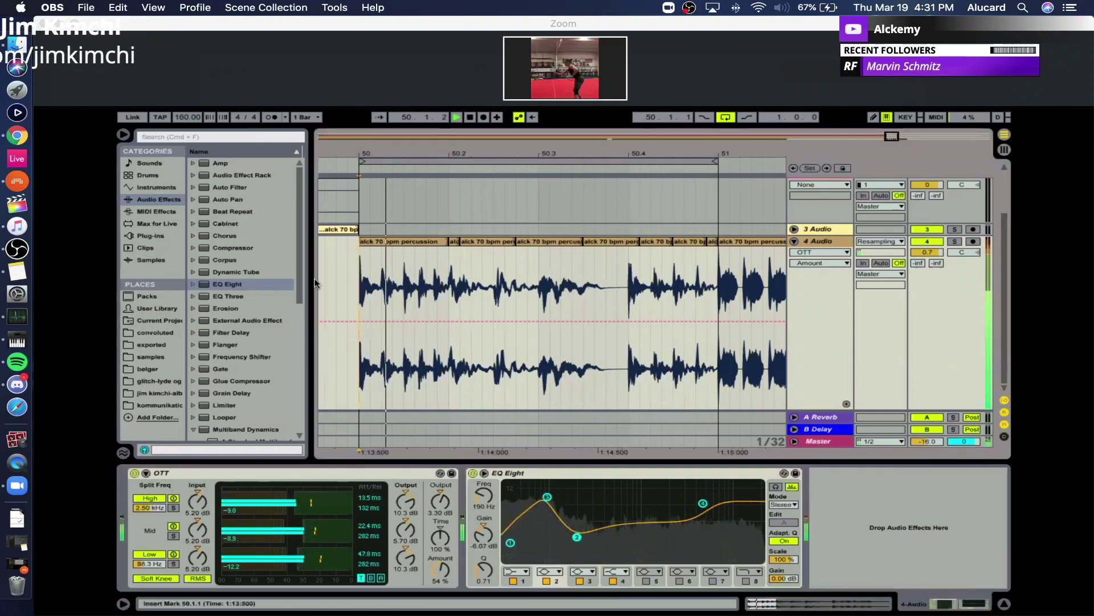
key(space)
Create a new audio track, arm it with Resampling as input, and record the loop from 50.1.1 to 51.1.1.
drag(436, 169, 436, 158)
scroll(475, 254, down, 1)
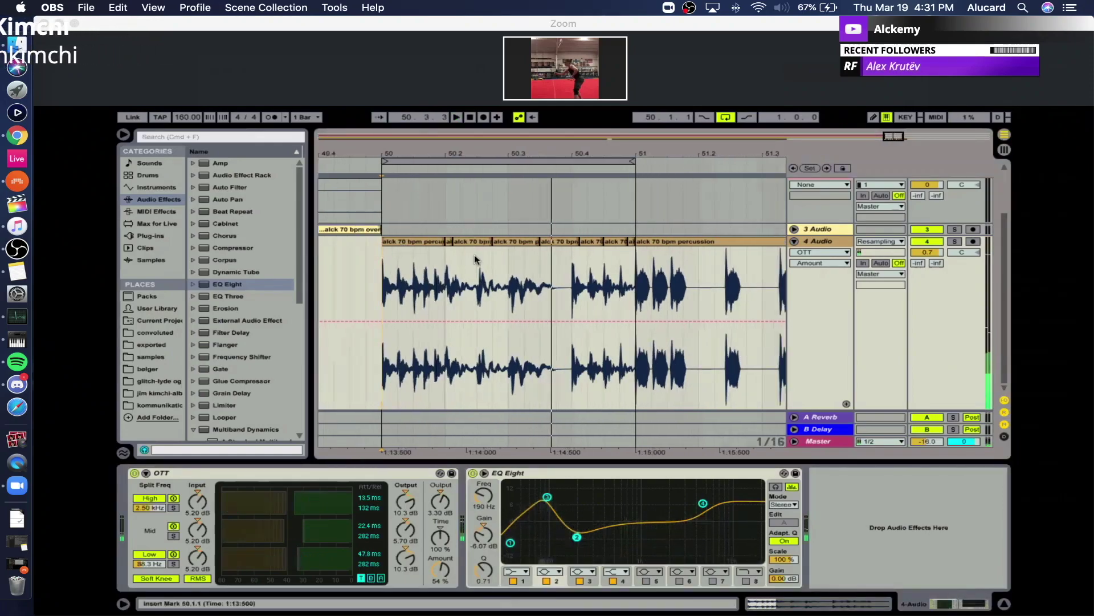
key(super+t)
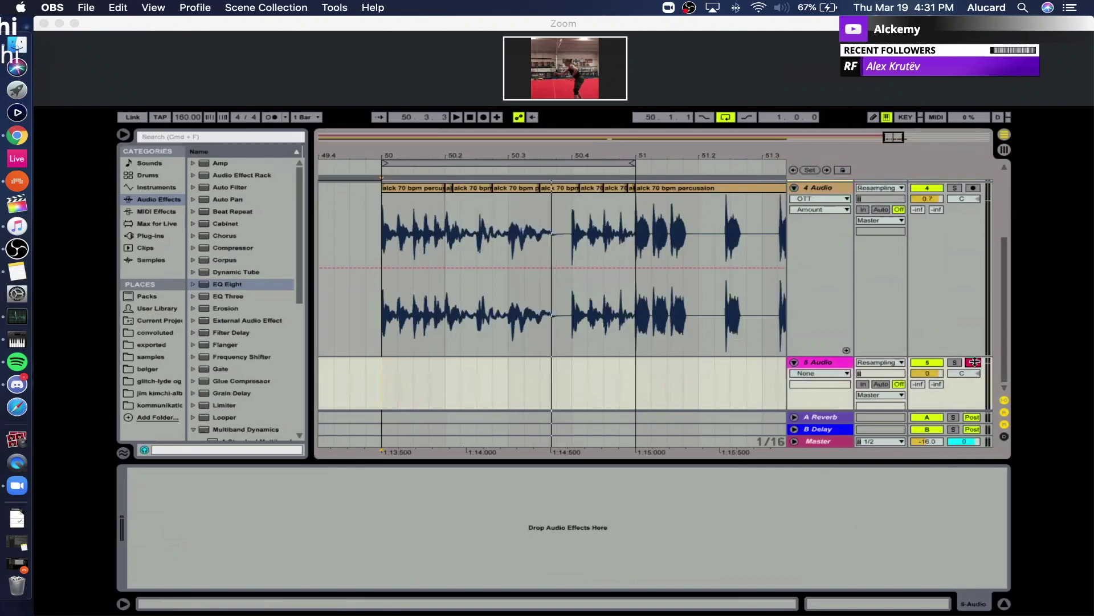
key(F9)
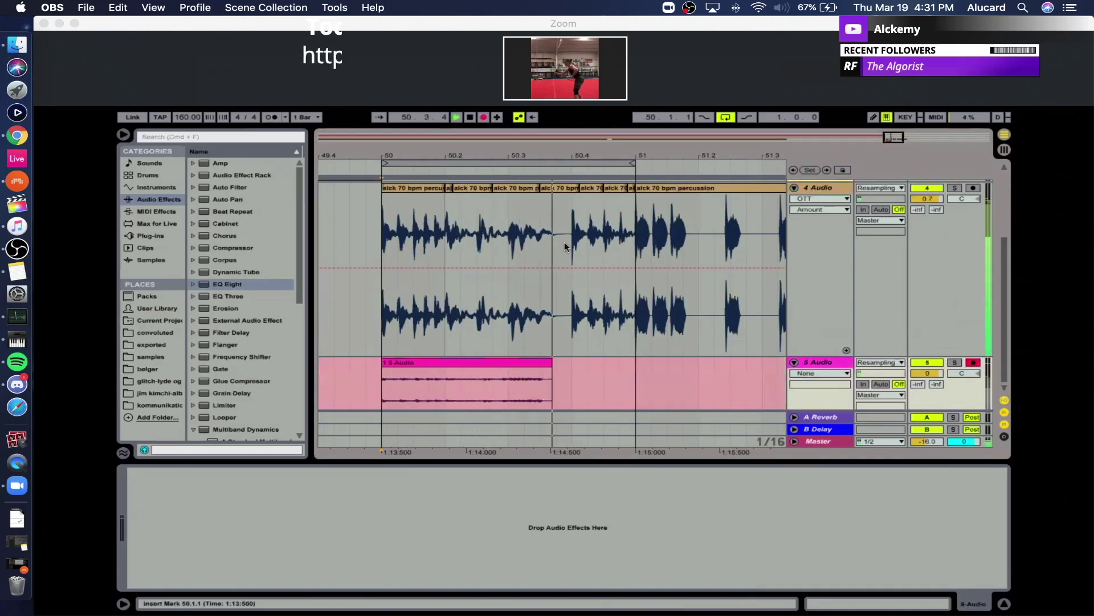
key(space)
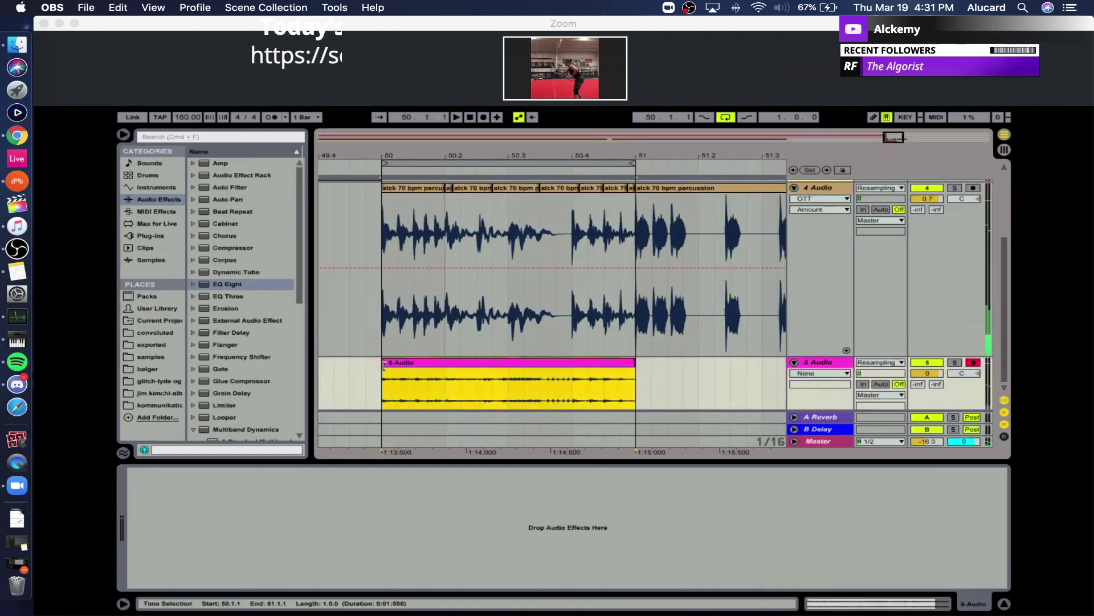
Move the resampled clip on 5 Audio to 52.1.1.
drag(616, 158, 459, 142)
key(Delete)
click(621, 373)
key(super+v)
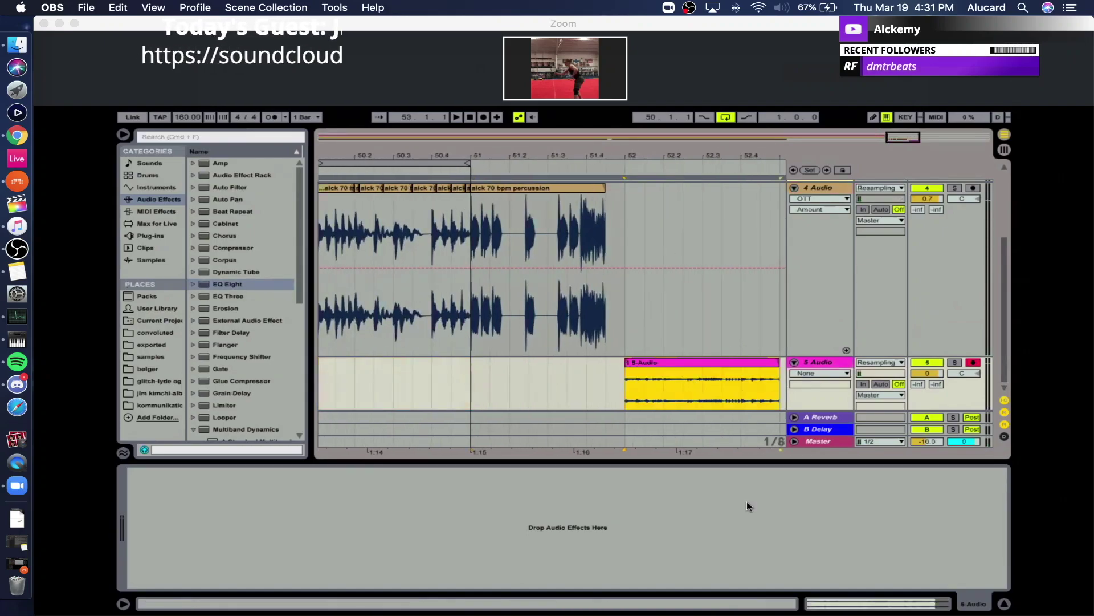
Open the resampled clip's sample settings and raise its gain to 11.4 dB.
click(850, 606)
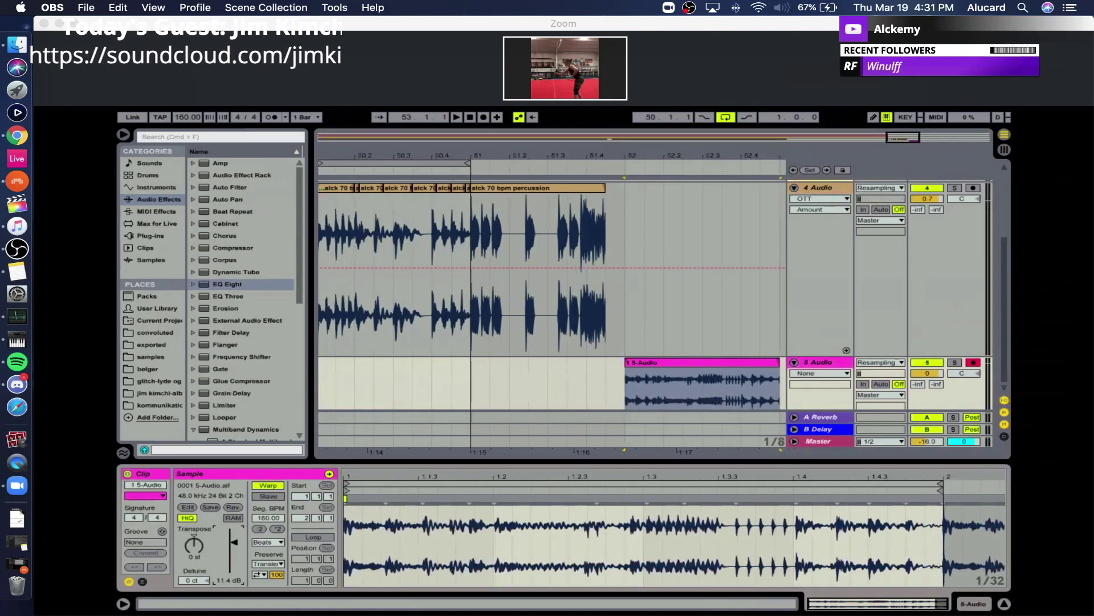
click(695, 170)
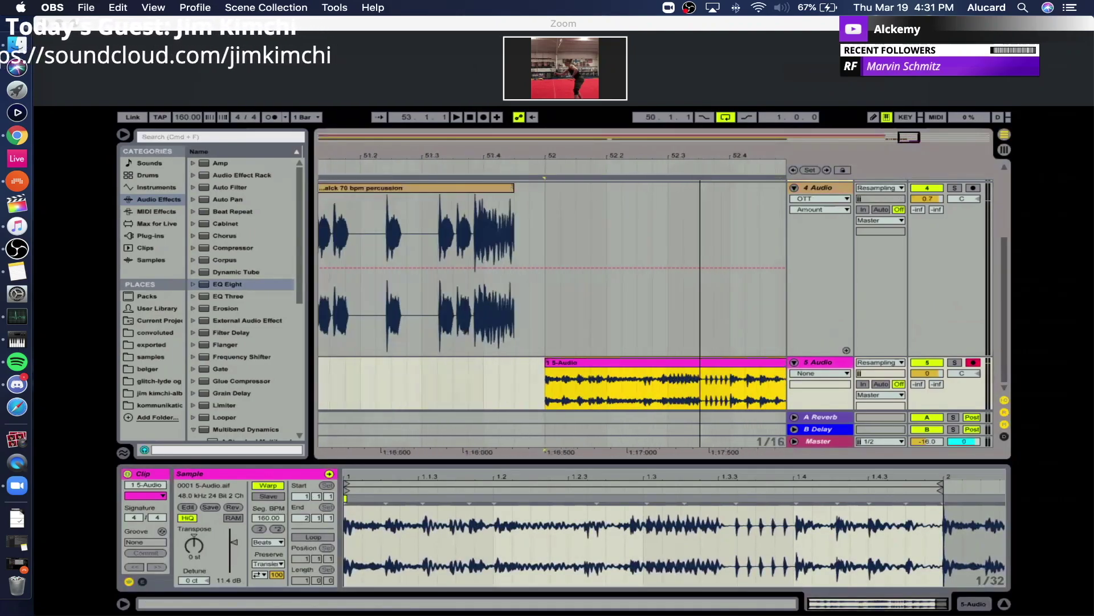
drag(601, 155, 599, 149)
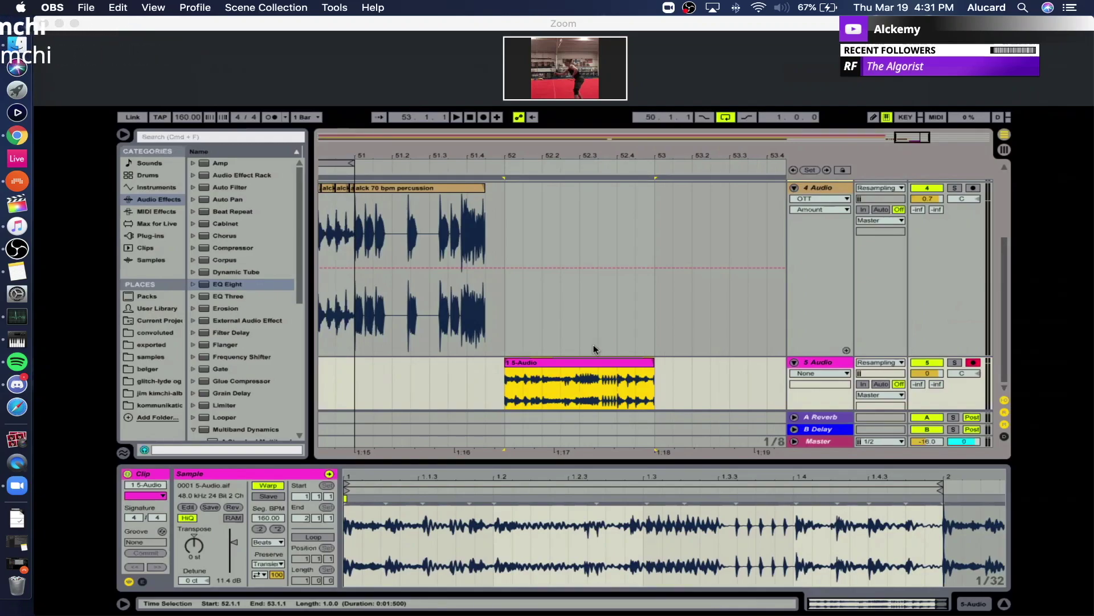
mouse_move(598, 147)
mouse_down()
mouse_move(450, 152)
mouse_move(531, 154)
mouse_move(532, 134)
mouse_up()
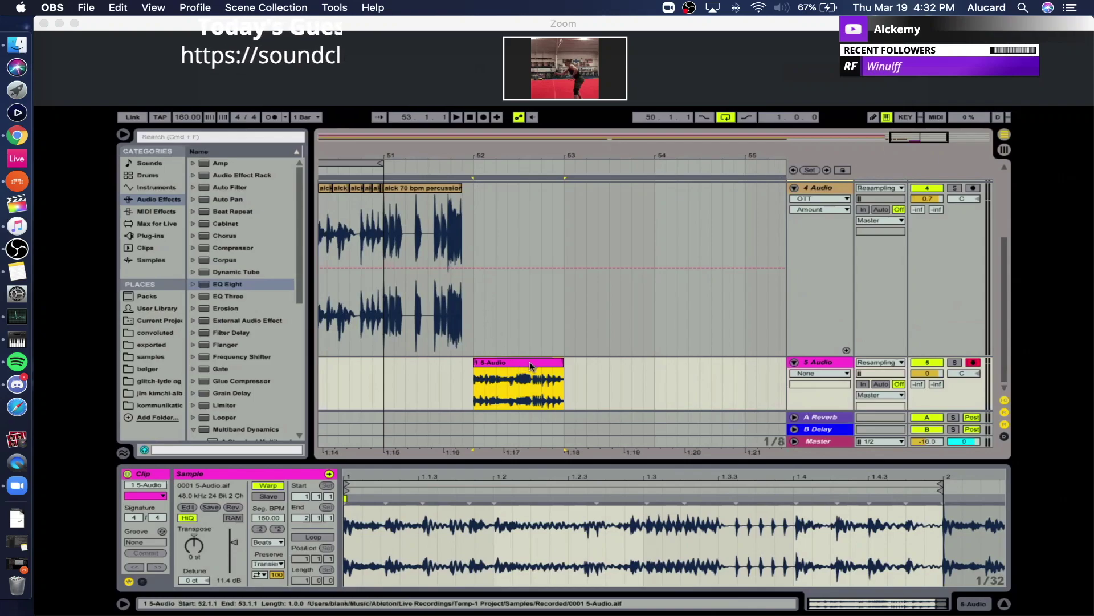
drag(508, 153, 504, 303)
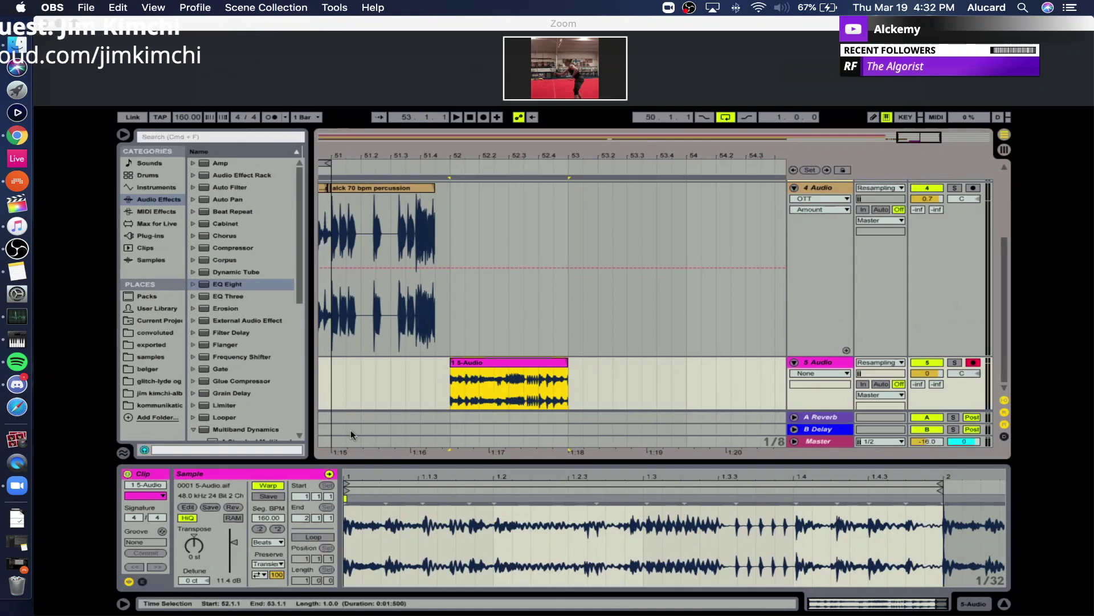
Stretch the resampled clip to two bars at a segment BPM of 320, with transient looping off and the envelope at 56.
click(277, 529)
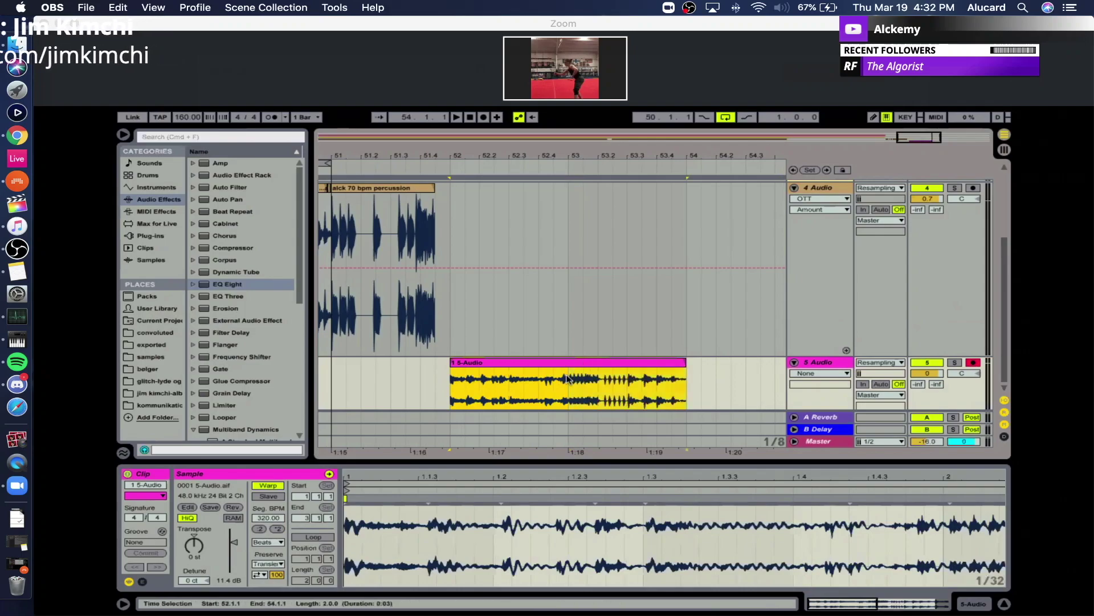
click(259, 575)
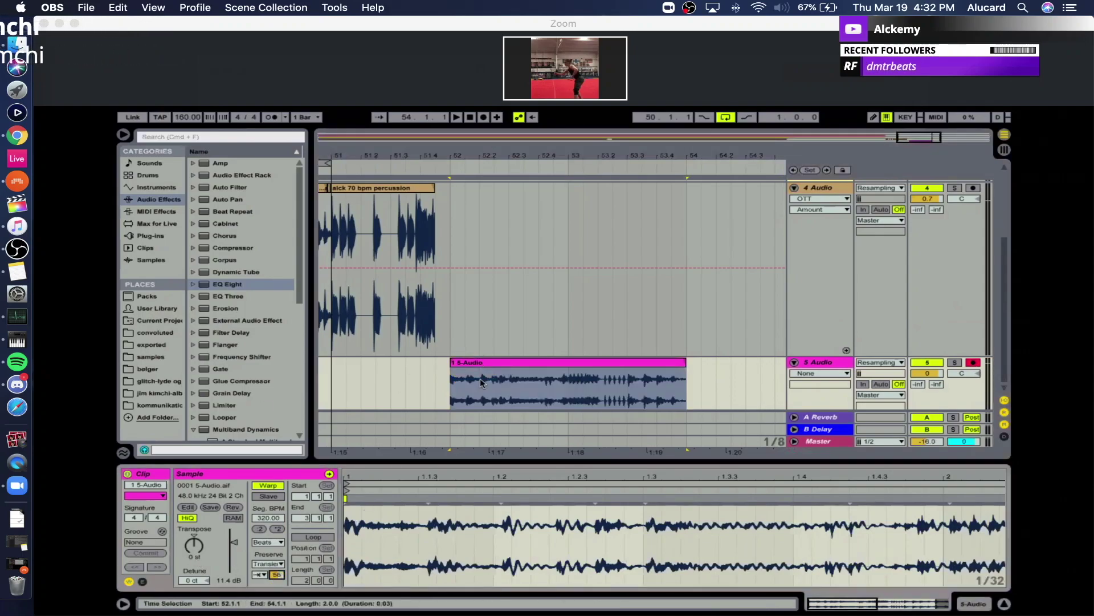
click(271, 563)
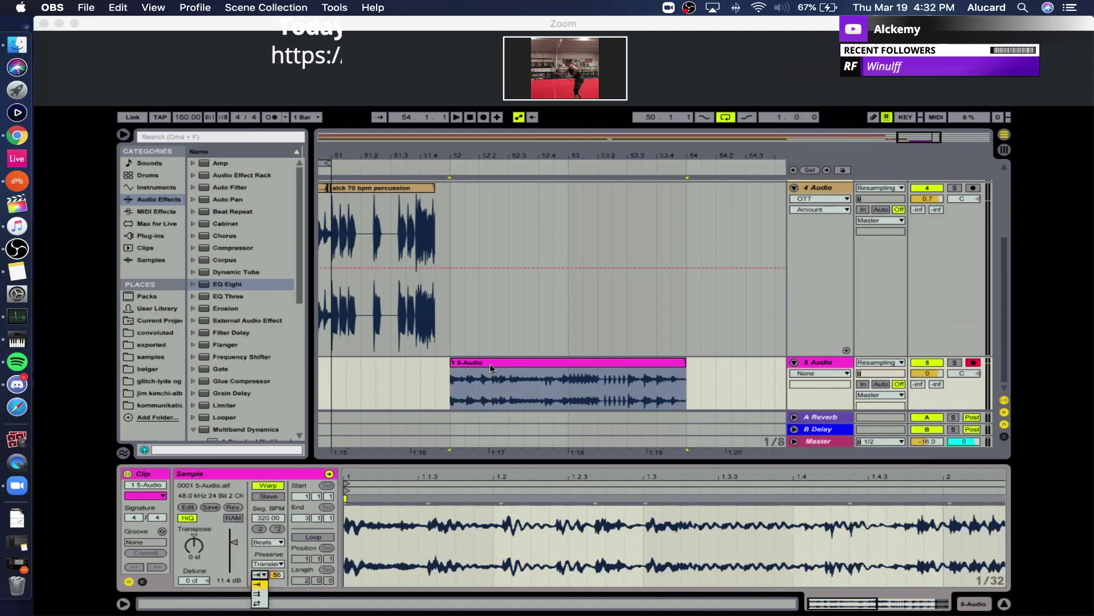
Add the Multiband Dynamics OTT preset to the 5 Audio track.
scroll(245, 327, down, 4)
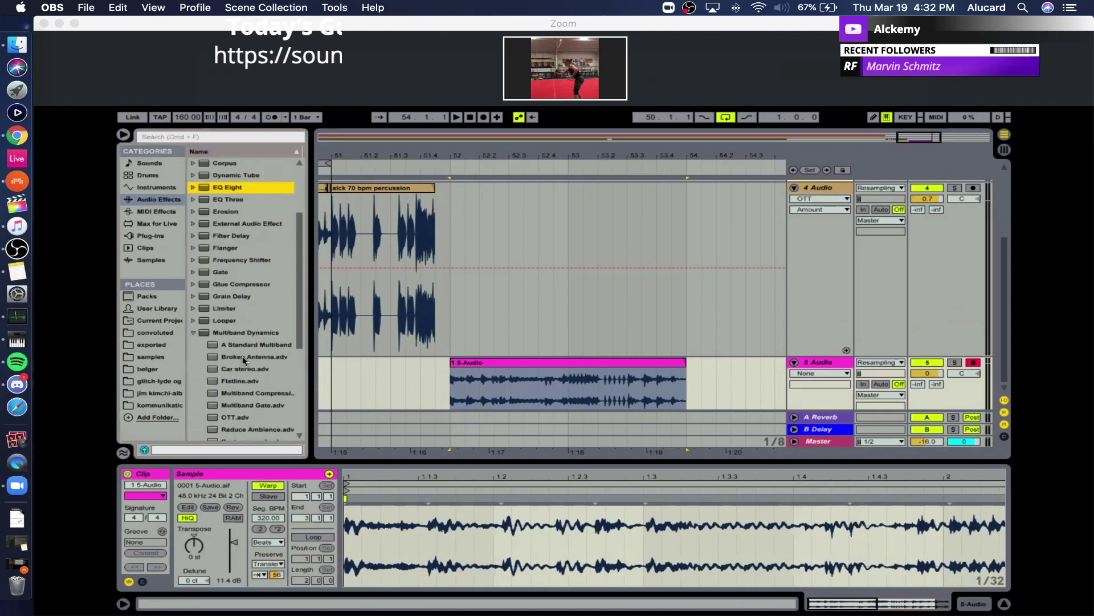
click(227, 418)
double_click(227, 419)
Add a Saturator after OTT with the Sinoid Fold curve, Base at -25.1 and Drive at 9.14 dB.
scroll(240, 337, down, 5)
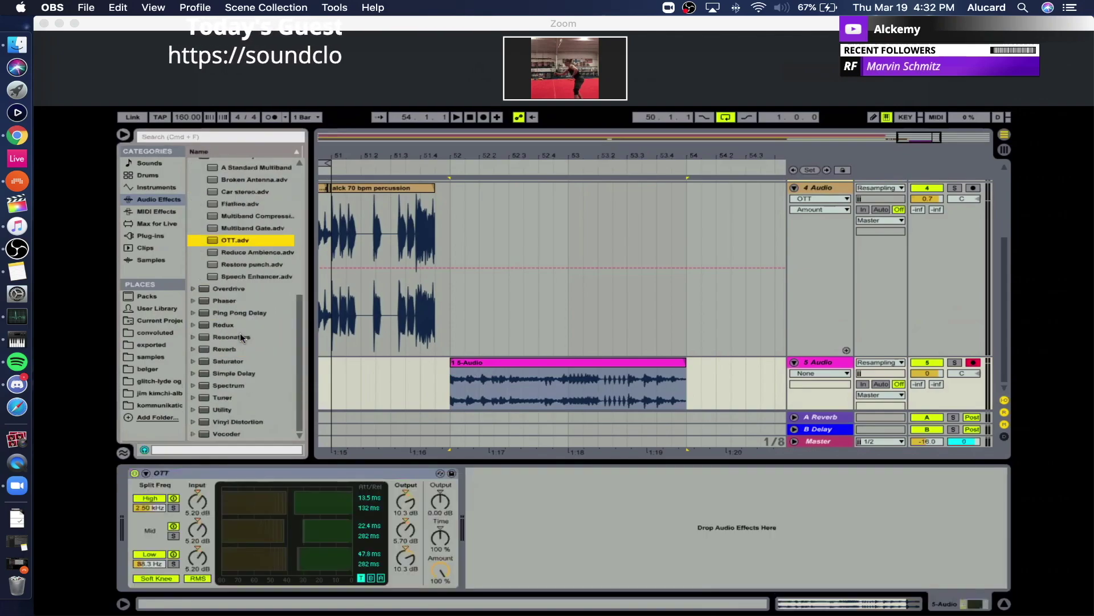
double_click(213, 361)
click(542, 538)
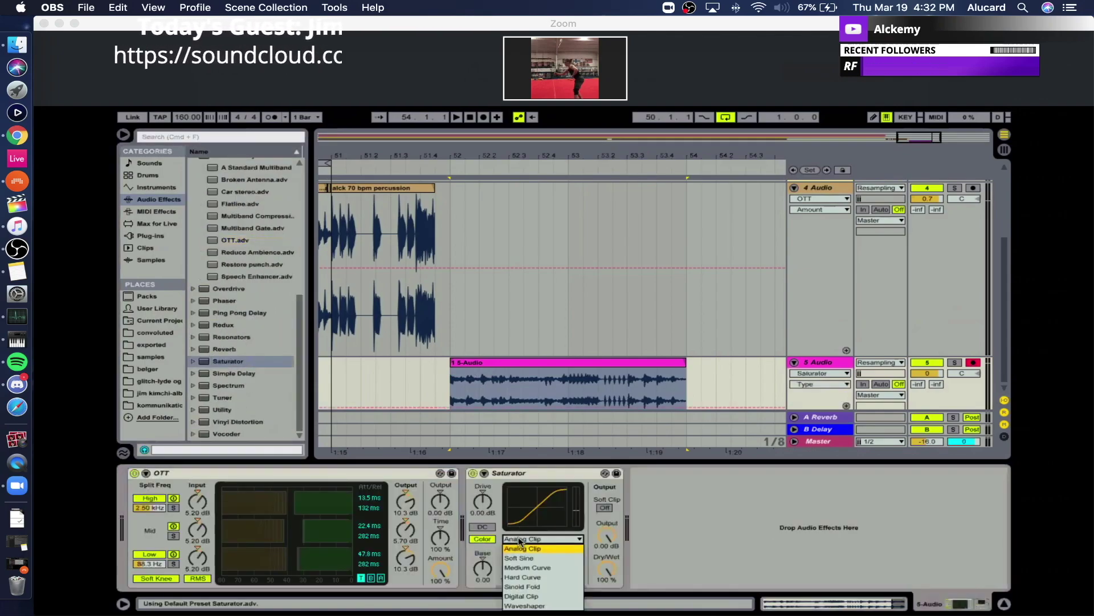
click(522, 589)
click(520, 539)
click(521, 577)
drag(483, 567, 482, 594)
drag(482, 502, 483, 484)
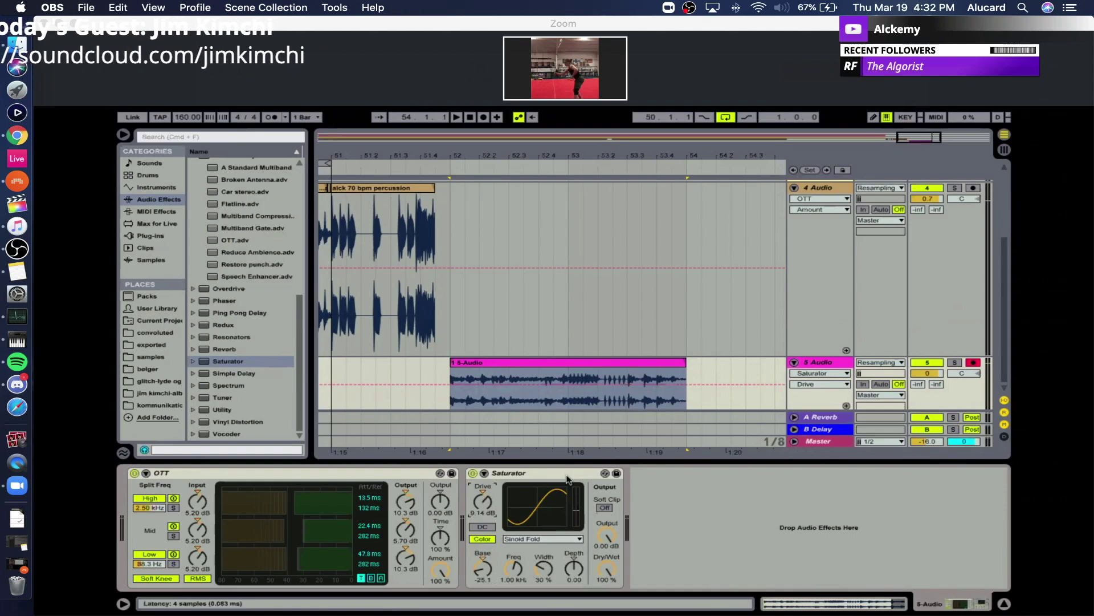
Lower the transient envelope of the stretched clip on the 5 Audio track to 32.
drag(521, 154, 478, 165)
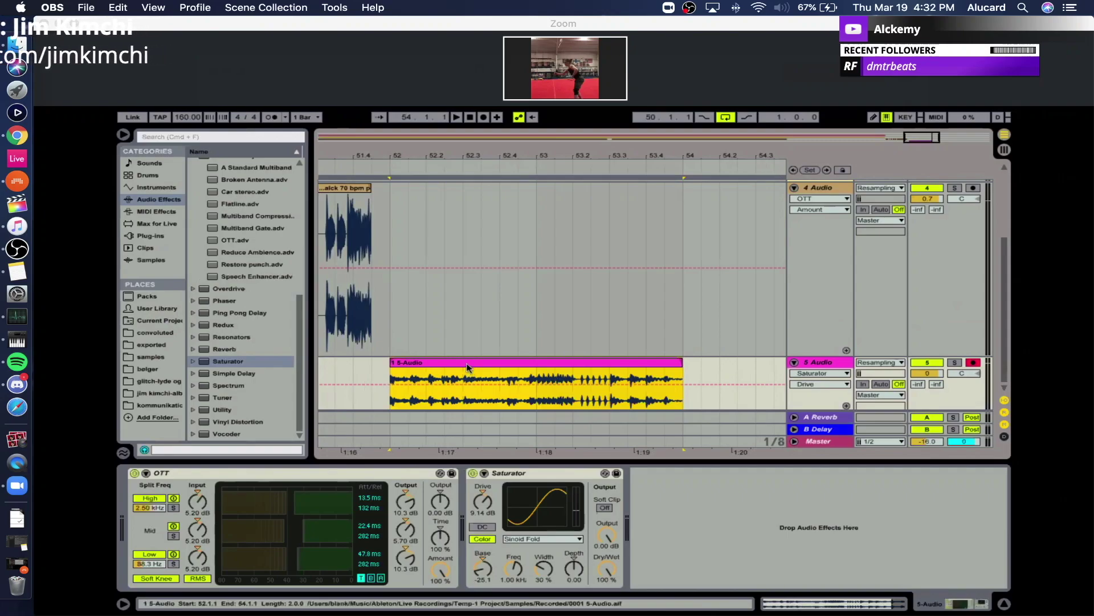
mouse_move(459, 151)
mouse_down()
mouse_move(459, 137)
mouse_move(443, 155)
mouse_up()
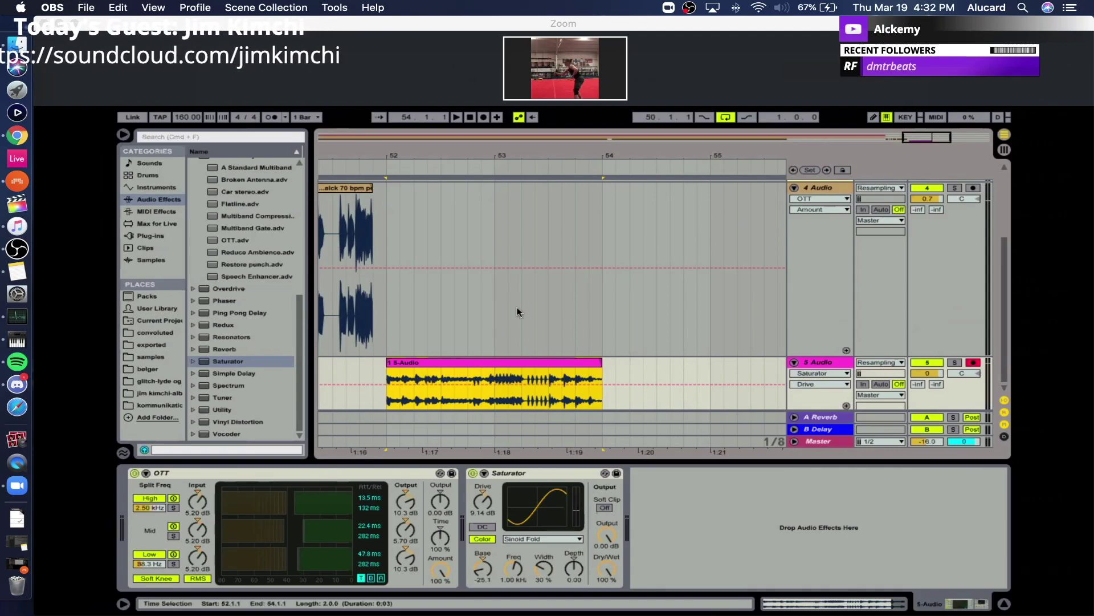
drag(425, 147, 502, 306)
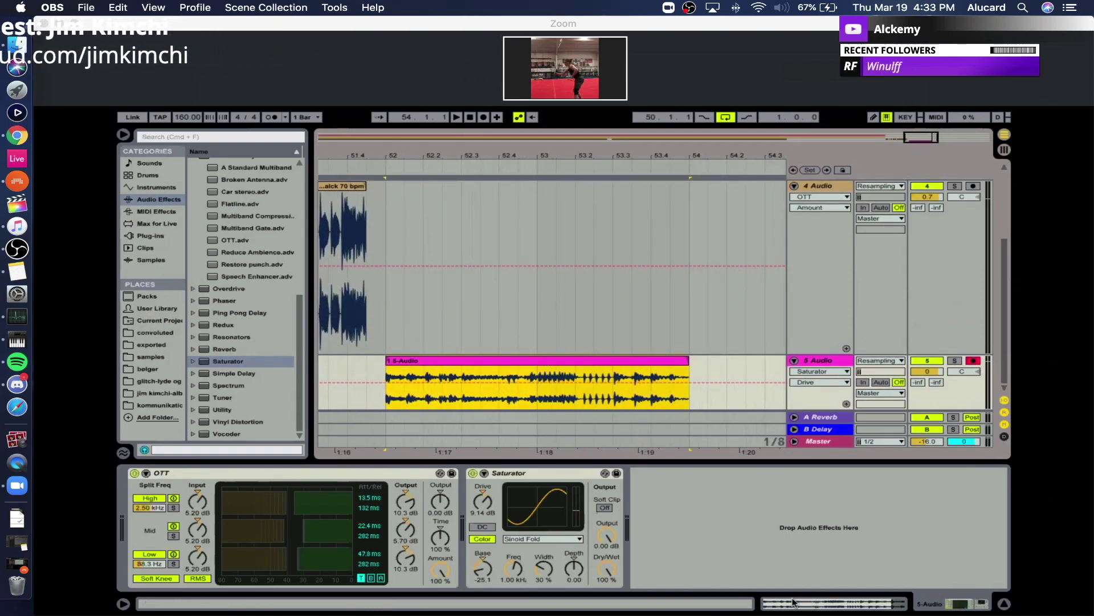
drag(432, 155, 490, 243)
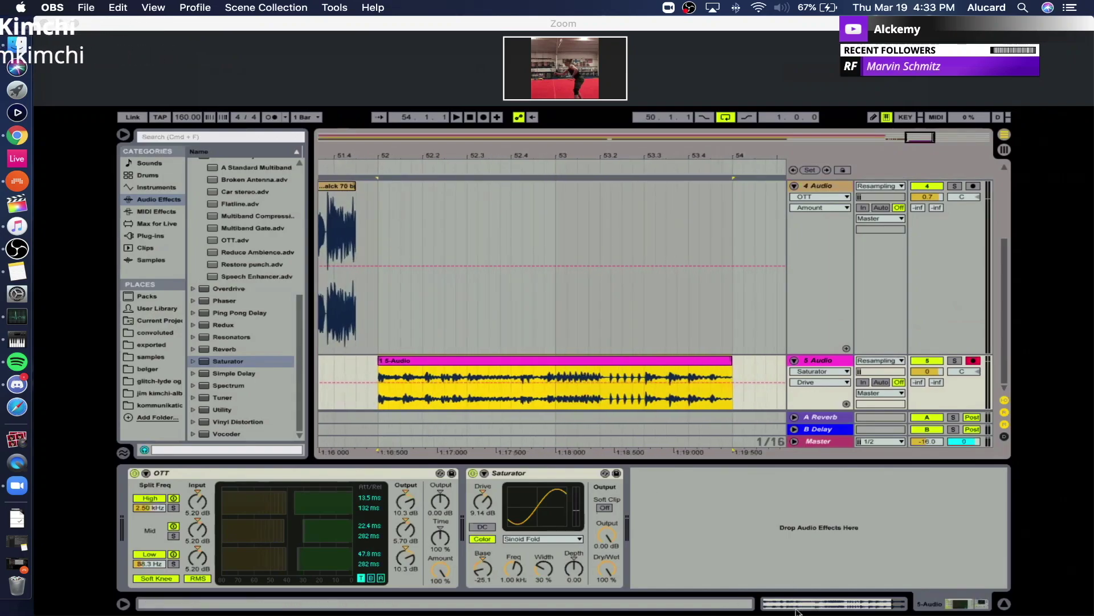
key(shift+Tab)
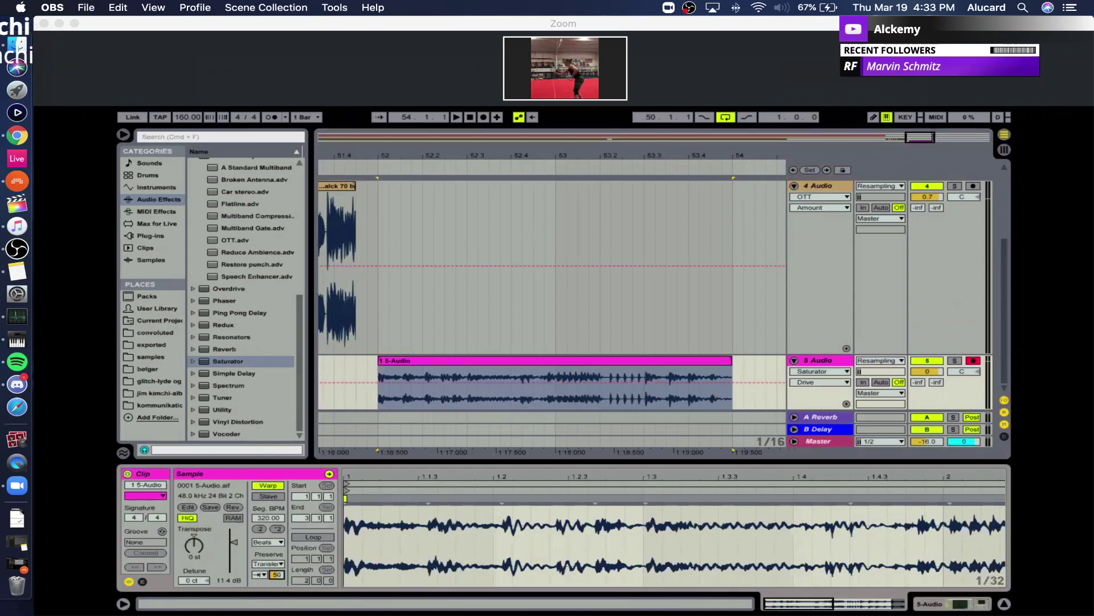
click(525, 374)
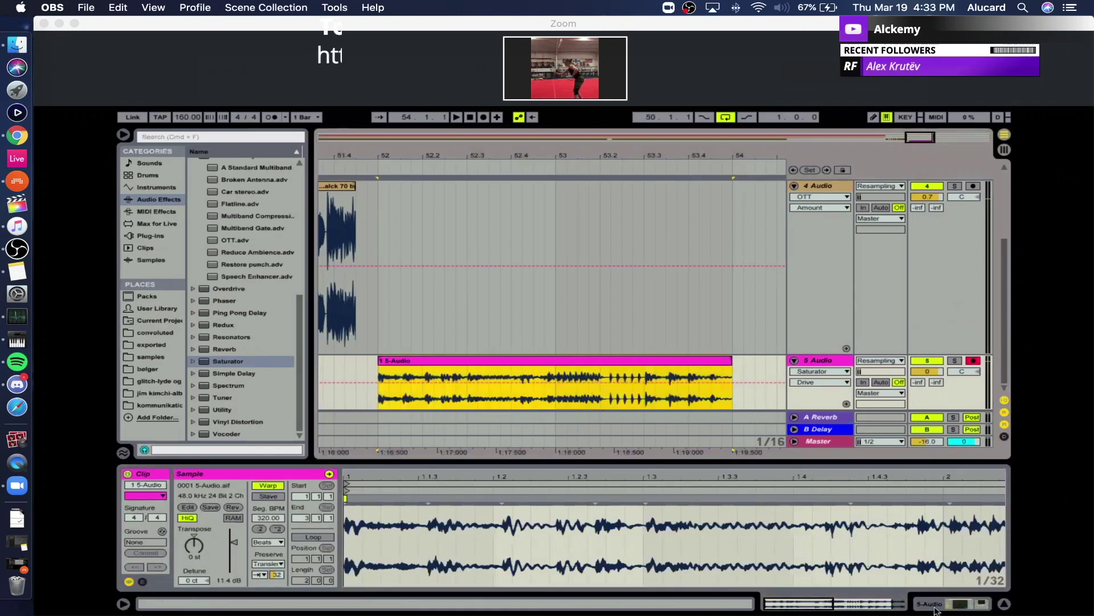
Set the Saturator's output to -8.29 dB and play the stretched clip to check its level.
key(shift+Tab)
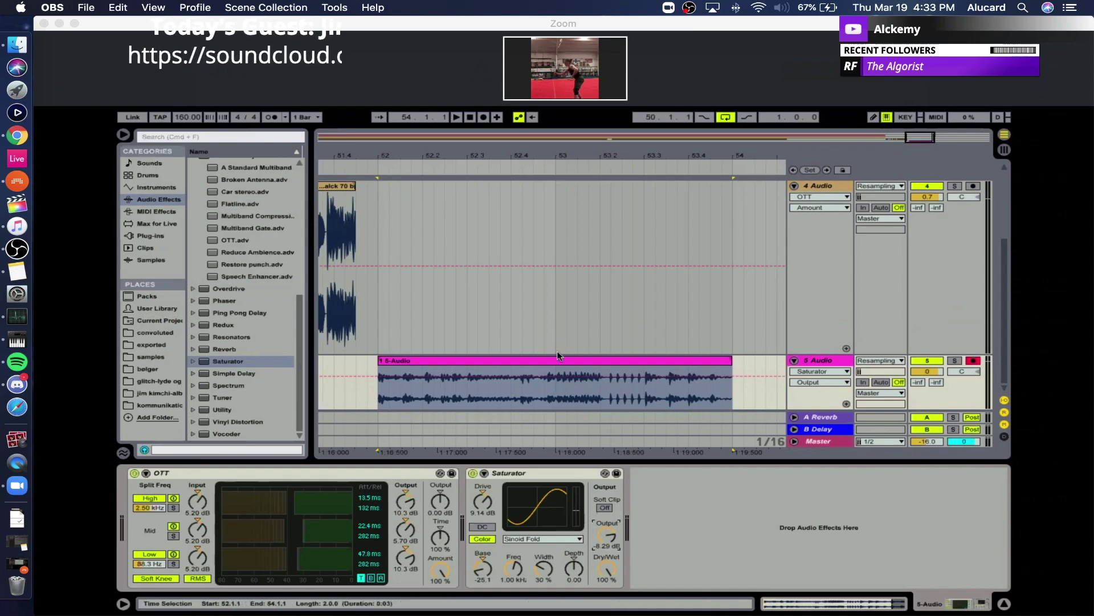
click(513, 359)
key(space)
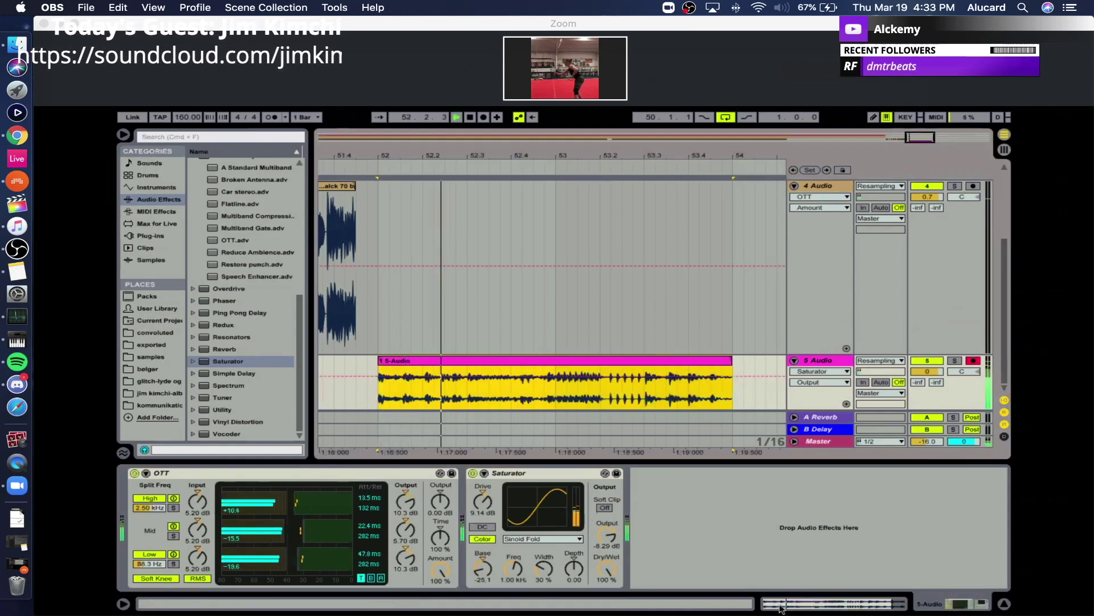
Set the stretched clip's transient envelope to 0 and audition it, keeping the Beats warp mode.
double_click(448, 361)
key(space)
drag(277, 574, 278, 596)
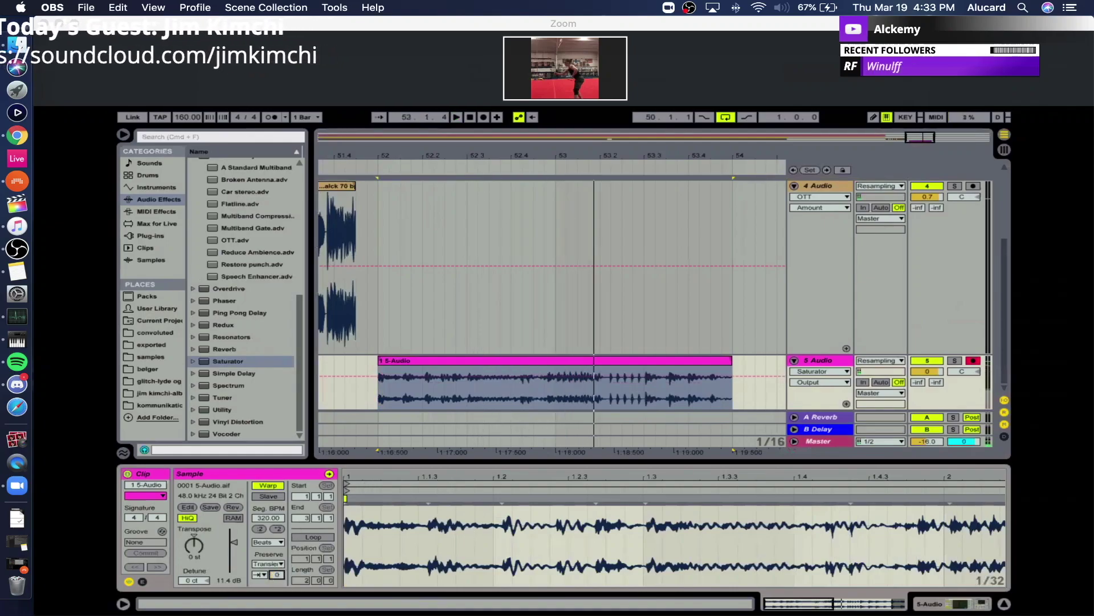
key(space)
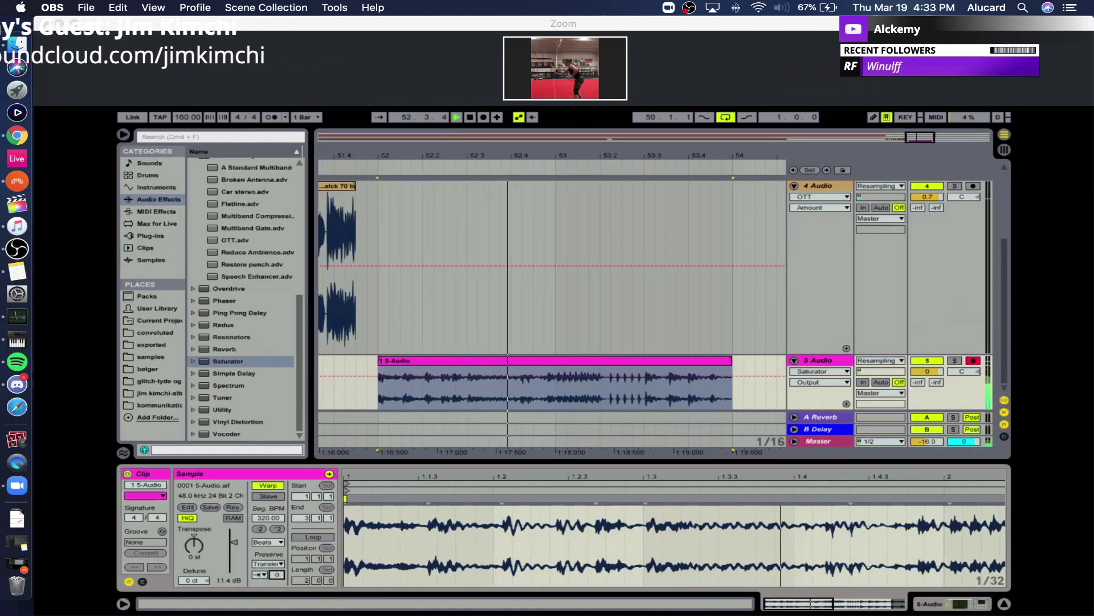
key(space)
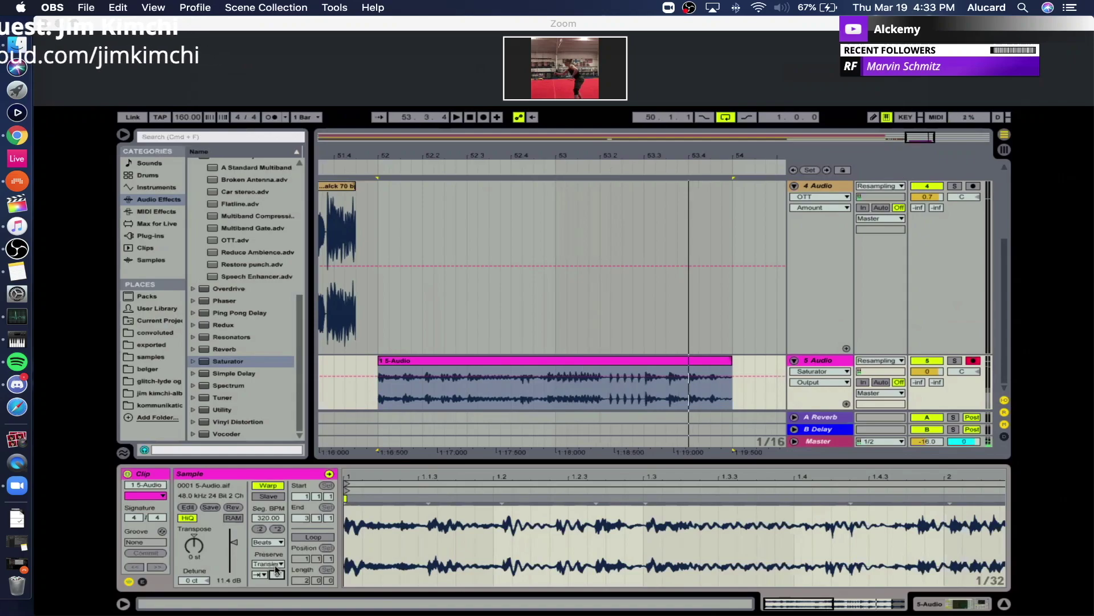
click(275, 543)
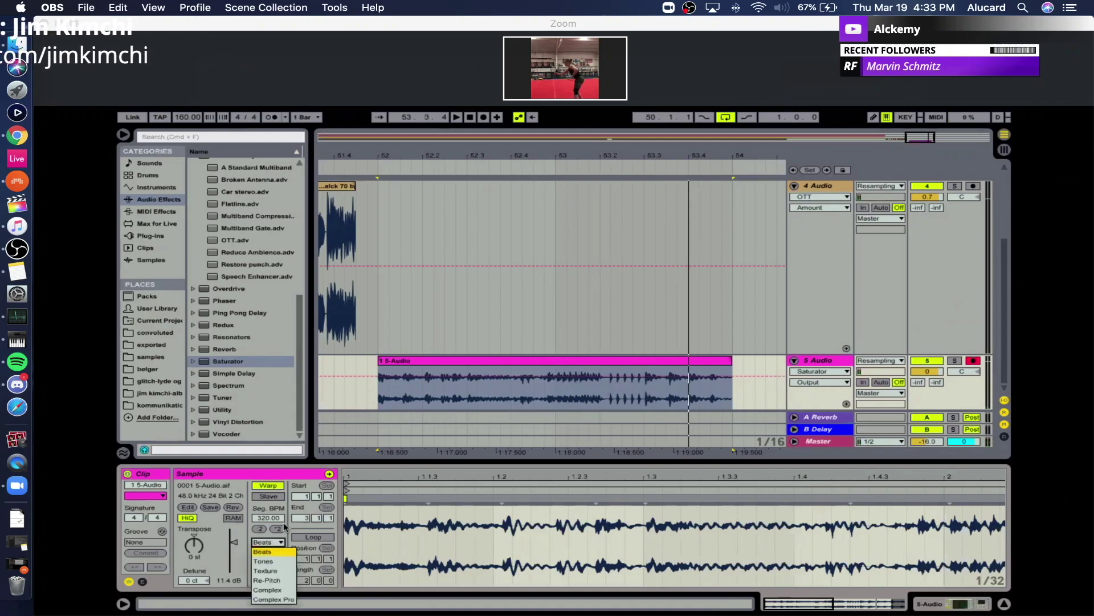
click(287, 533)
Add a Glue Compressor after the Saturator with a threshold of -27.6 dB and 6.03 dB of makeup gain.
click(960, 606)
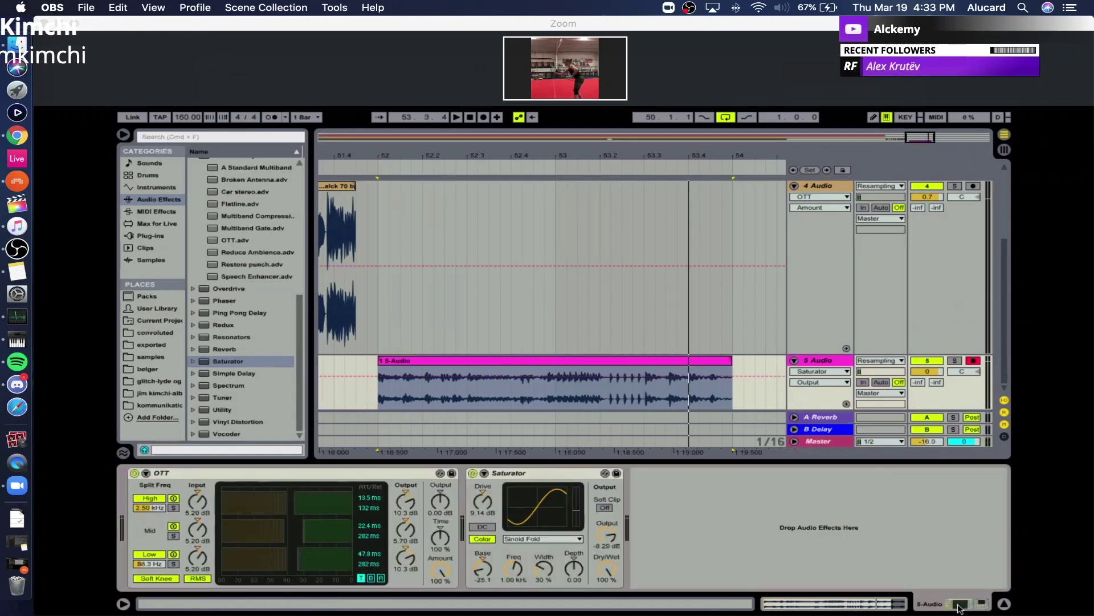
scroll(225, 238, up, 10)
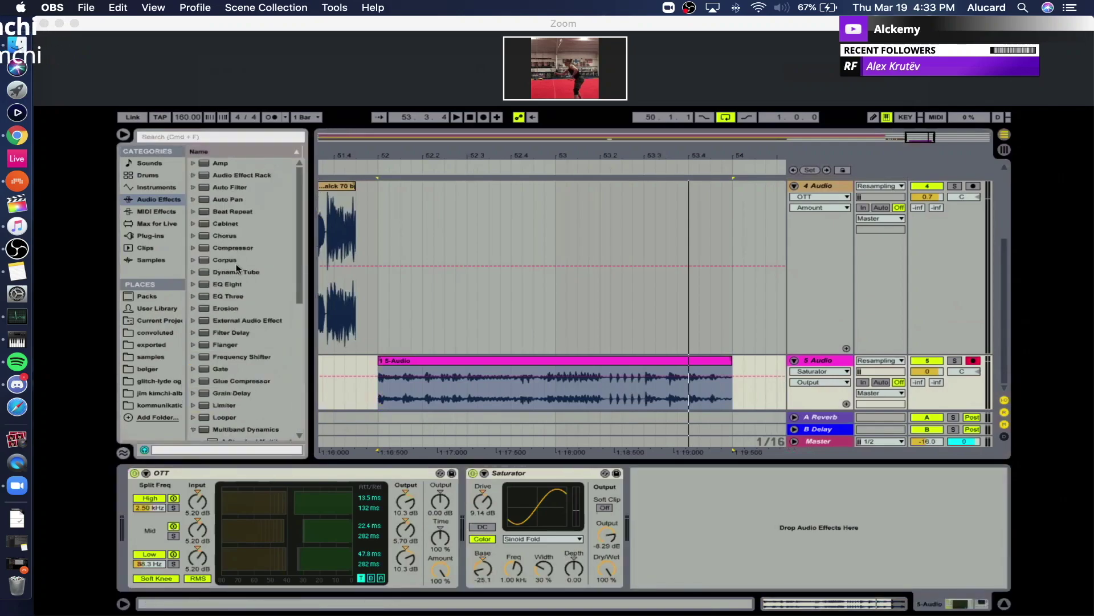
key(super+z)
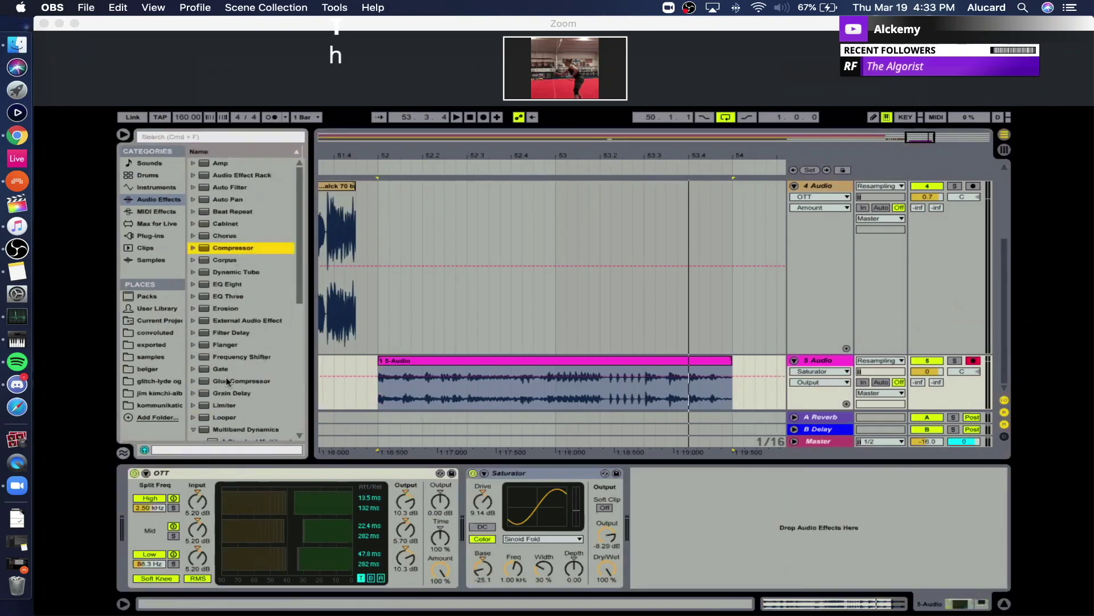
scroll(226, 380, down, 1)
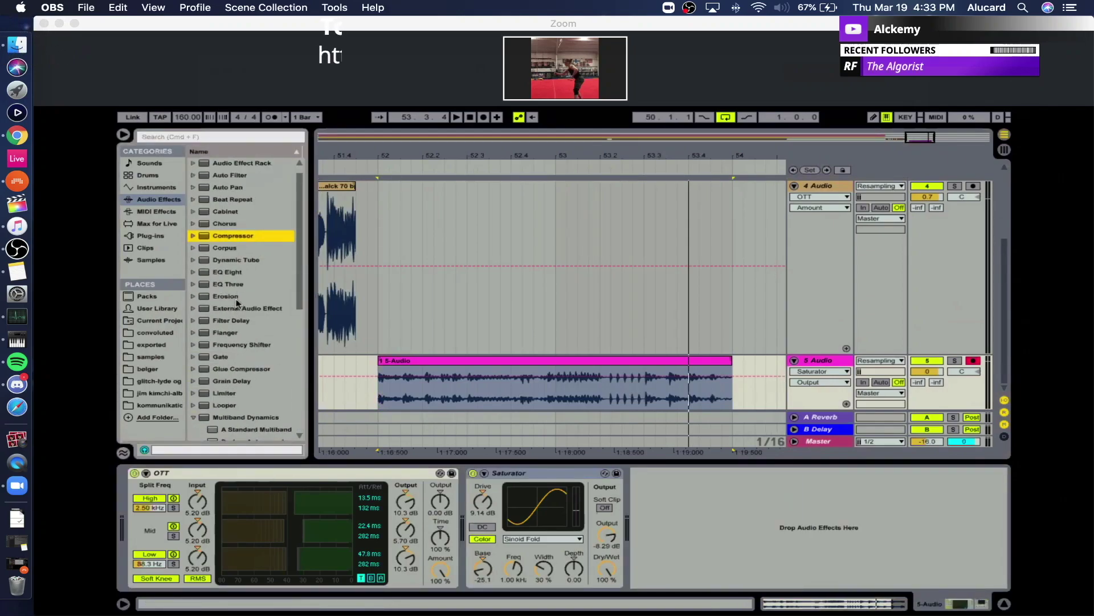
double_click(226, 369)
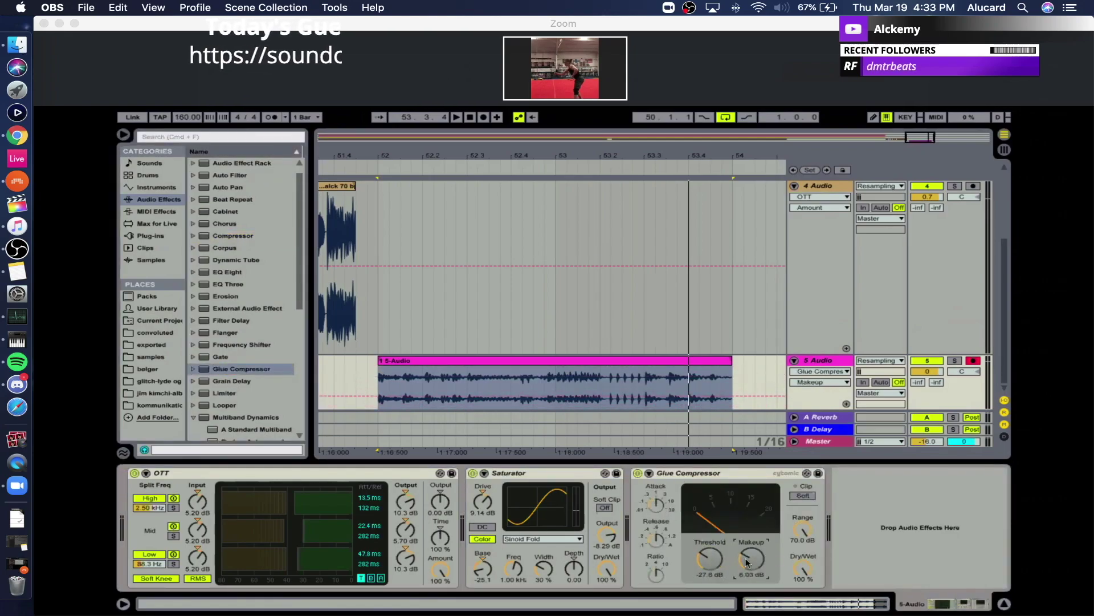
Duplicate the stretched clip to bar 54 on the 5 Audio track and consolidate the copy.
click(619, 358)
key(super+d)
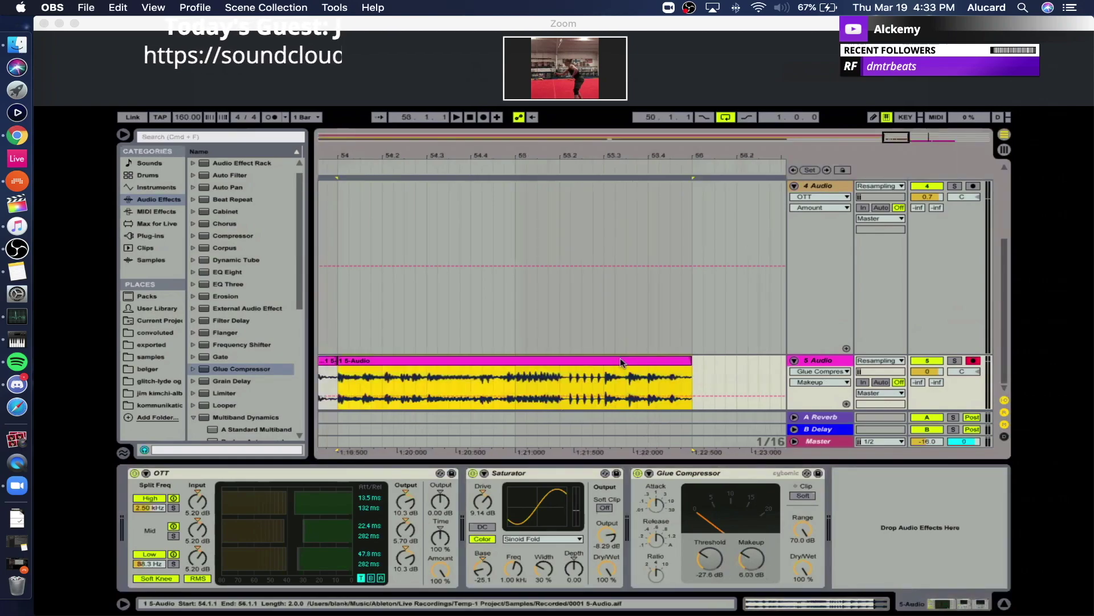
key(super+j)
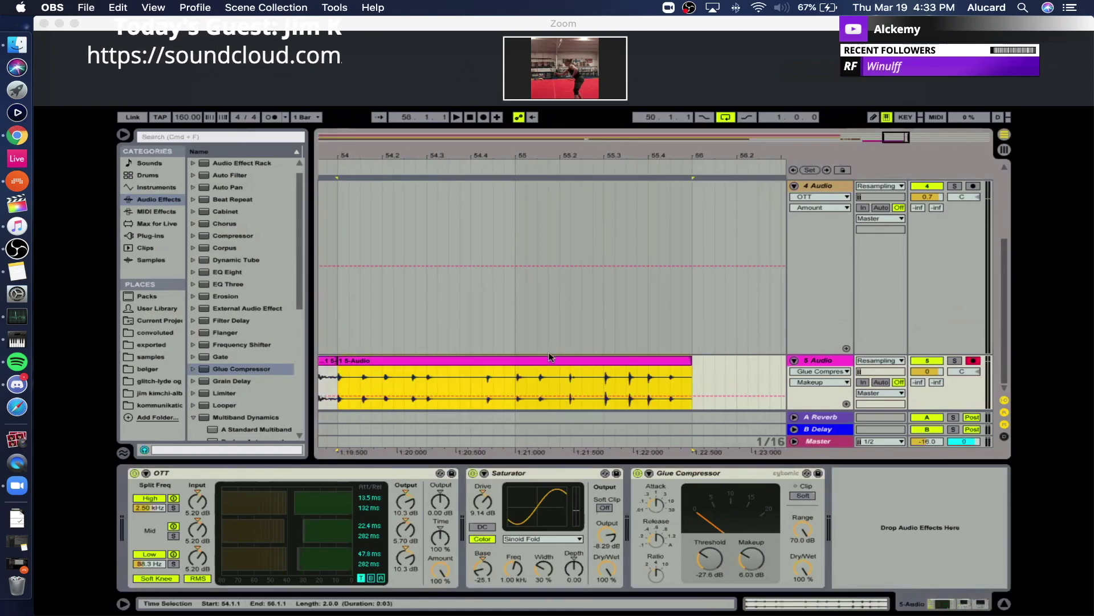
Move the consolidated clip to bar 55 on the 5 Audio track.
click(518, 361)
key(super+x)
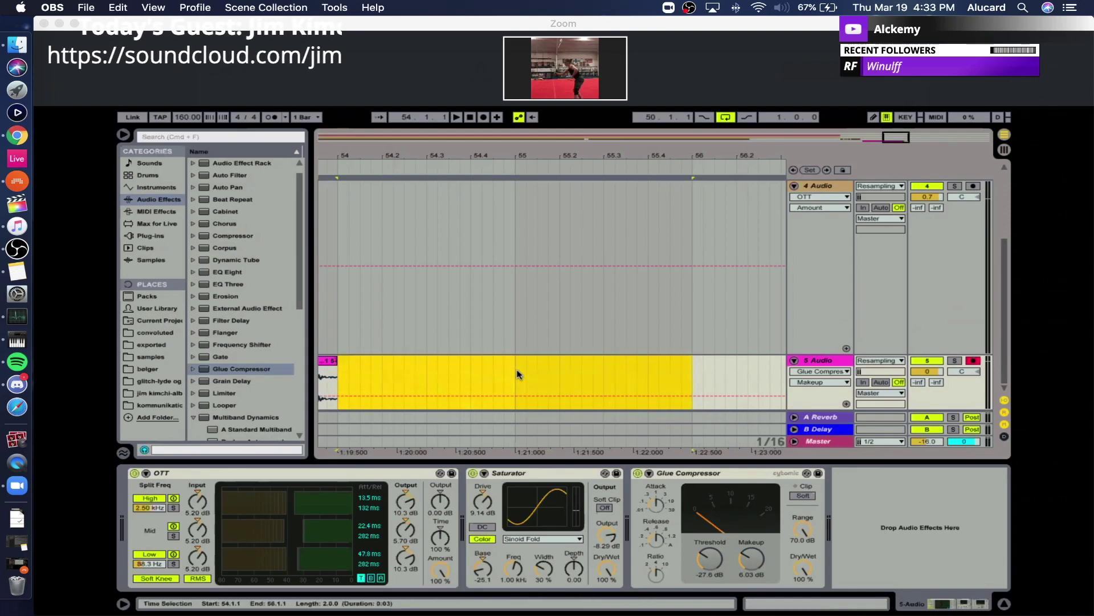
click(519, 374)
key(super+v)
Open the consolidated clip's sample and quantize all of its transients to the grid.
click(791, 605)
click(675, 534)
key(super+a)
key(super+u)
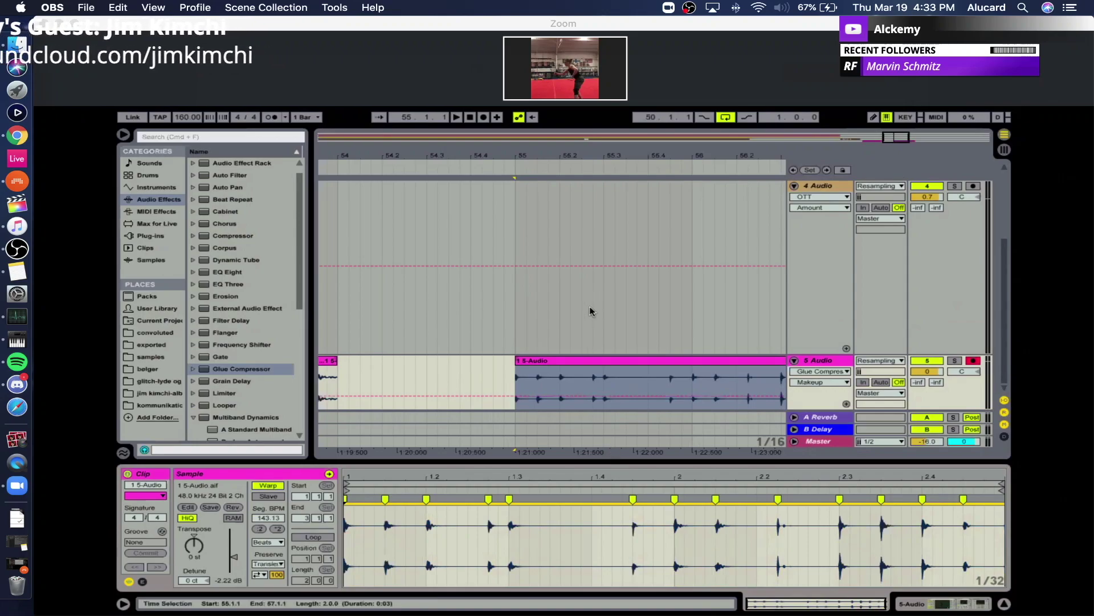
key(XF86AudioRaiseVolume)
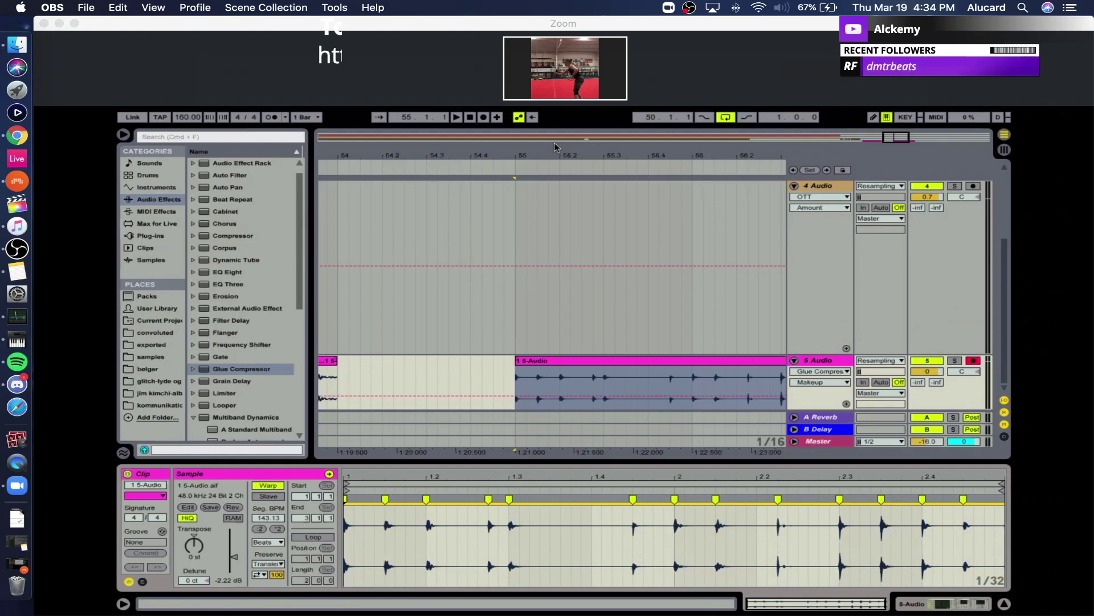
drag(556, 159, 460, 135)
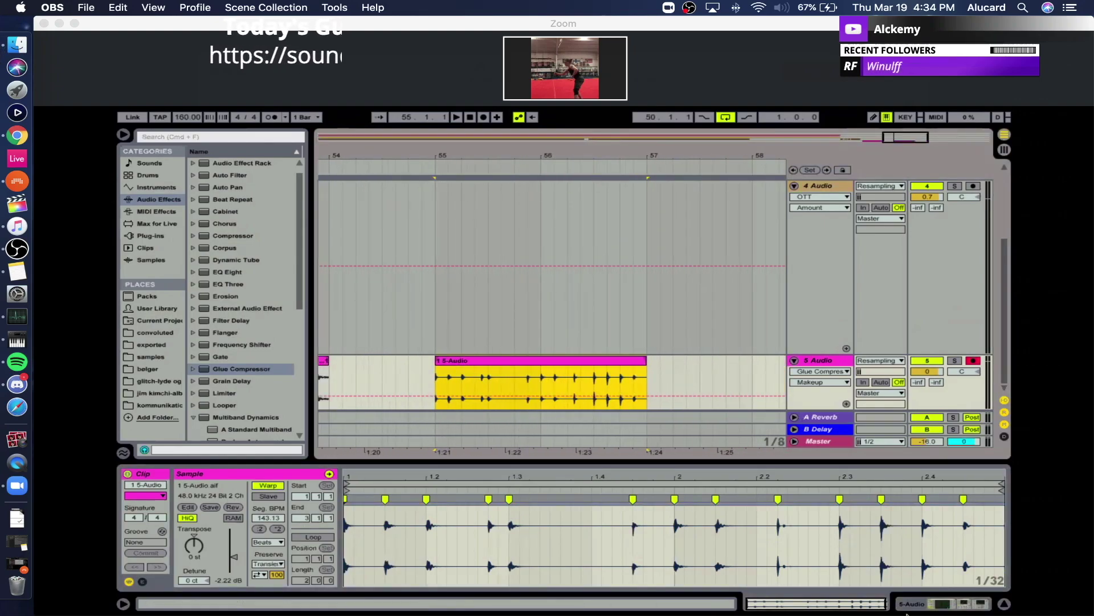
click(930, 605)
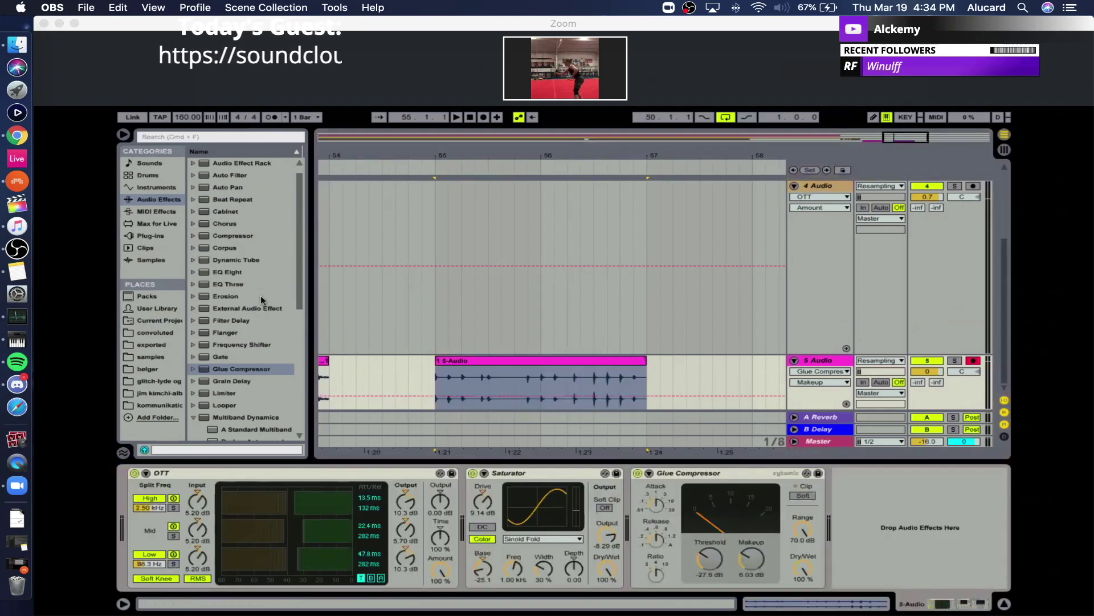
scroll(241, 295, up, 1)
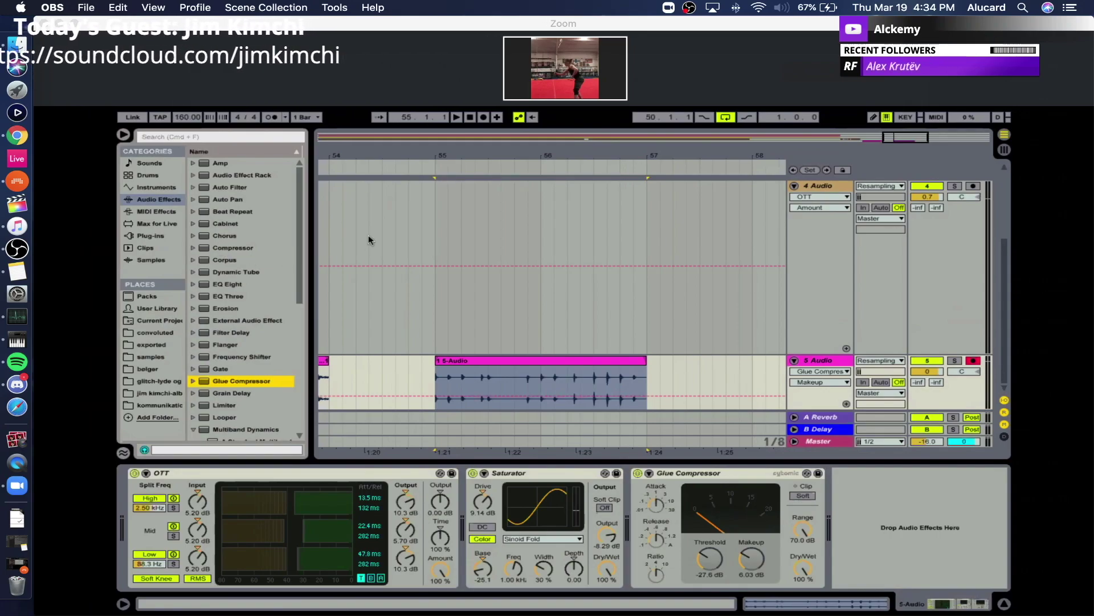
drag(424, 166, 787, 155)
drag(431, 214, 550, 210)
scroll(585, 219, right, 10)
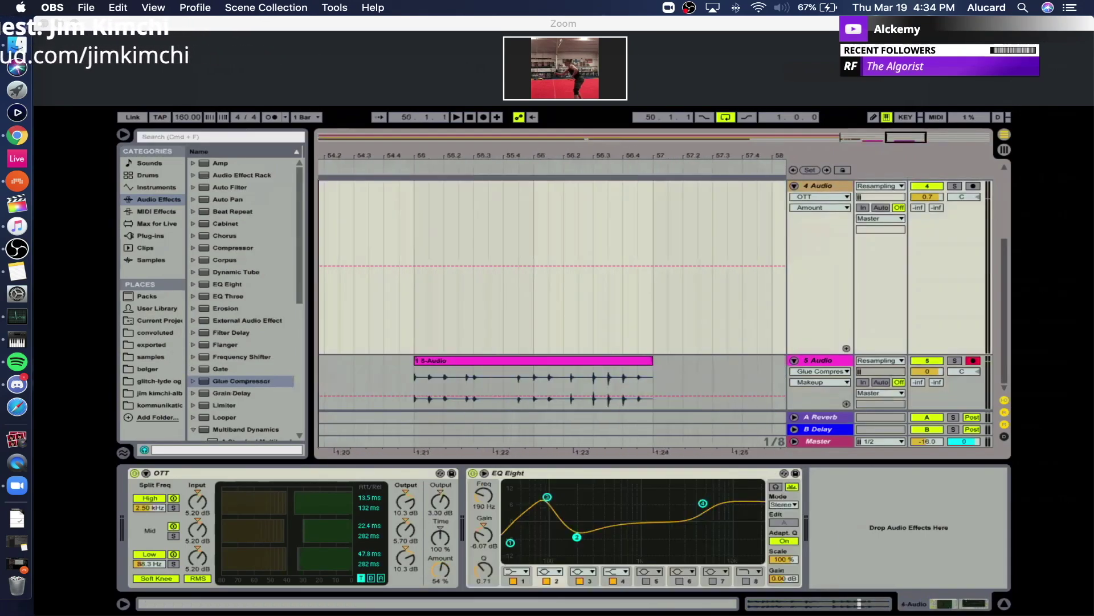
Solo the 2 Audio bass track near the start of the arrangement and audition it.
drag(557, 149, 678, 142)
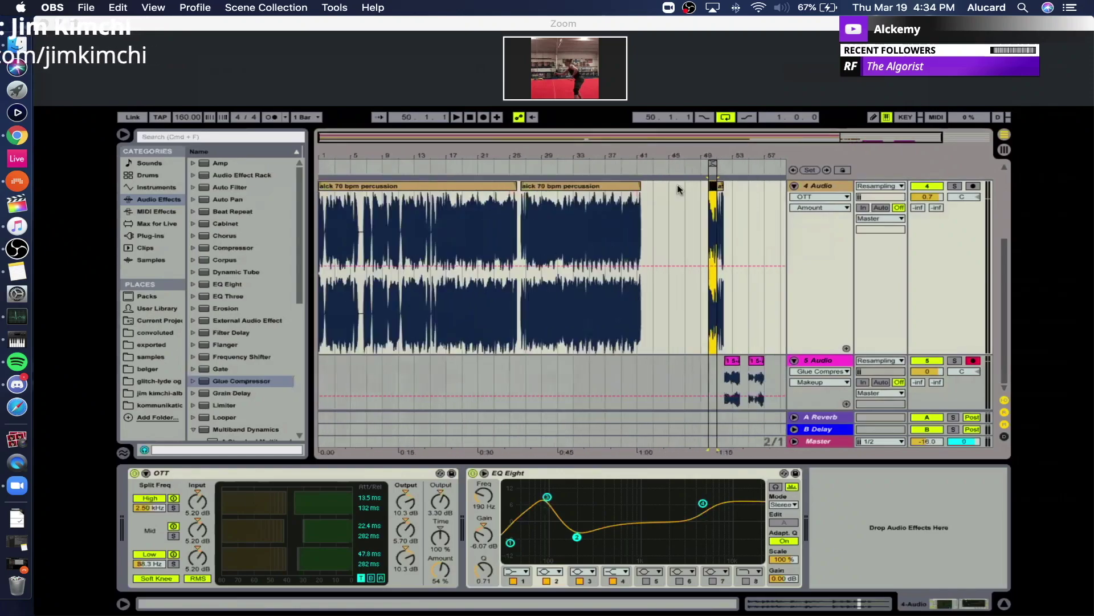
scroll(456, 222, up, 5)
drag(346, 135, 350, 188)
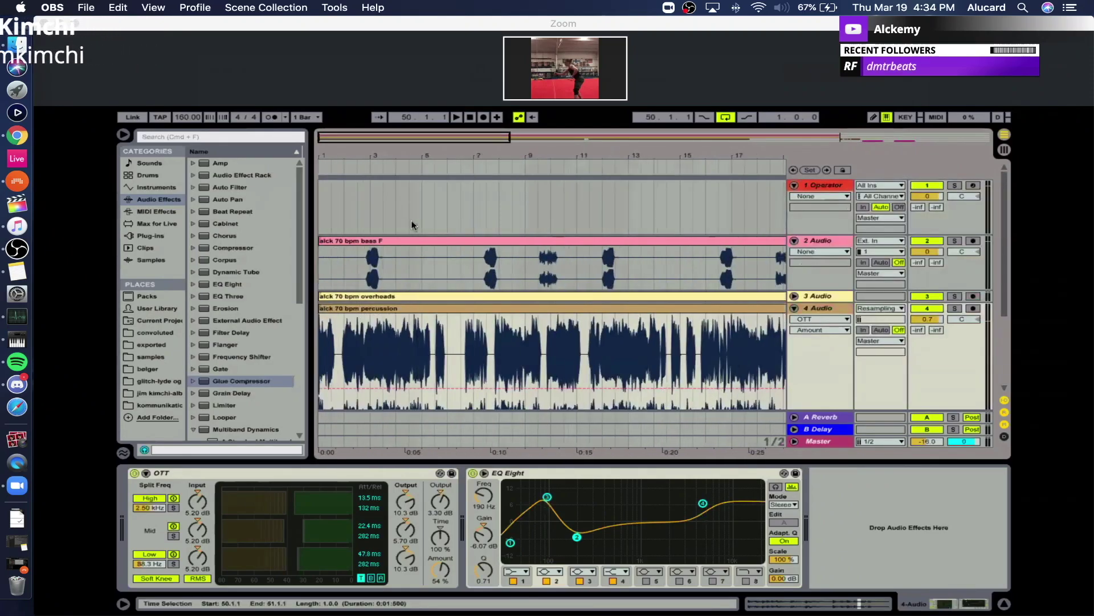
click(370, 259)
key(space)
click(956, 241)
key(space)
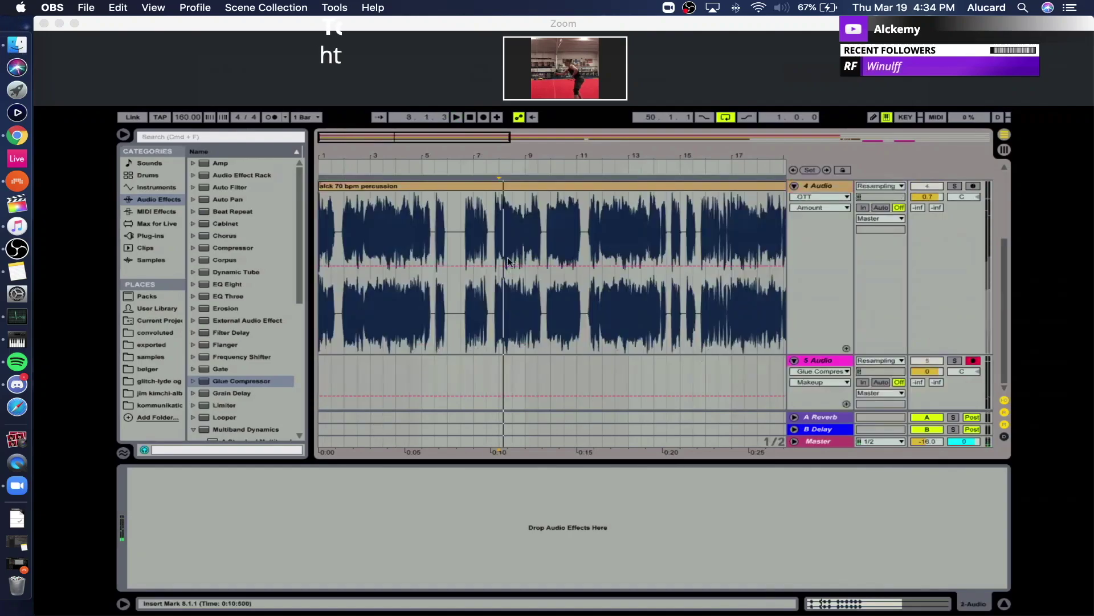
Unfold and solo the 3 Audio overheads track, then copy a one-bar section of it to bar 59.
click(794, 296)
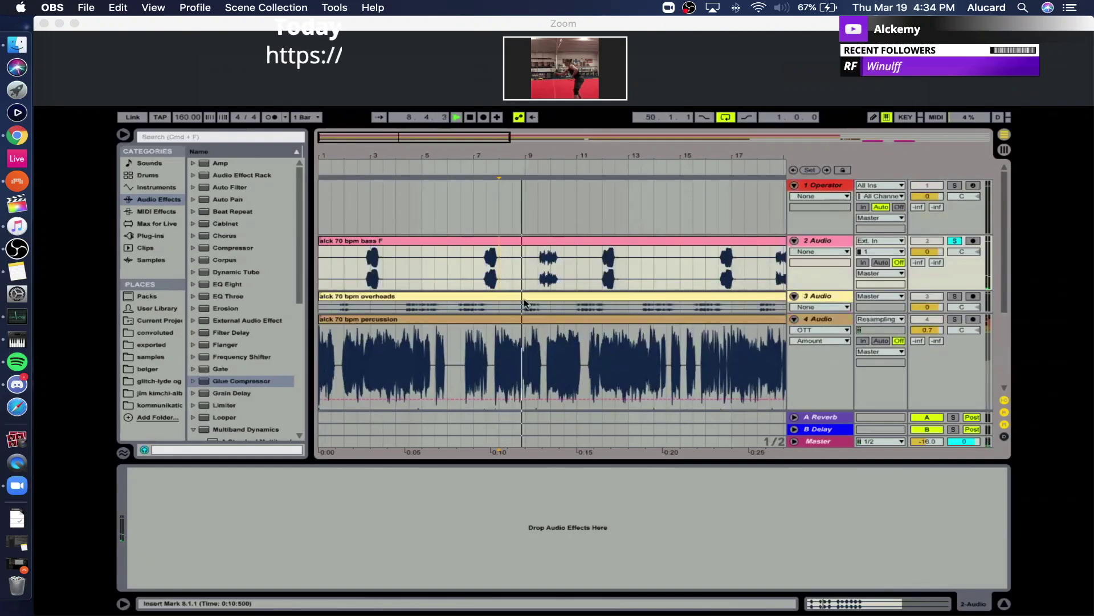
click(955, 295)
drag(577, 308, 610, 312)
drag(677, 156, 678, 68)
key(space)
click(753, 303)
key(super+v)
mouse_move(757, 153)
mouse_down()
mouse_move(754, 242)
mouse_move(704, 246)
mouse_up()
drag(810, 313, 809, 367)
Warp the copied overheads clip at a segment BPM of 320 and transpose it down to -12 st while playing it.
click(894, 602)
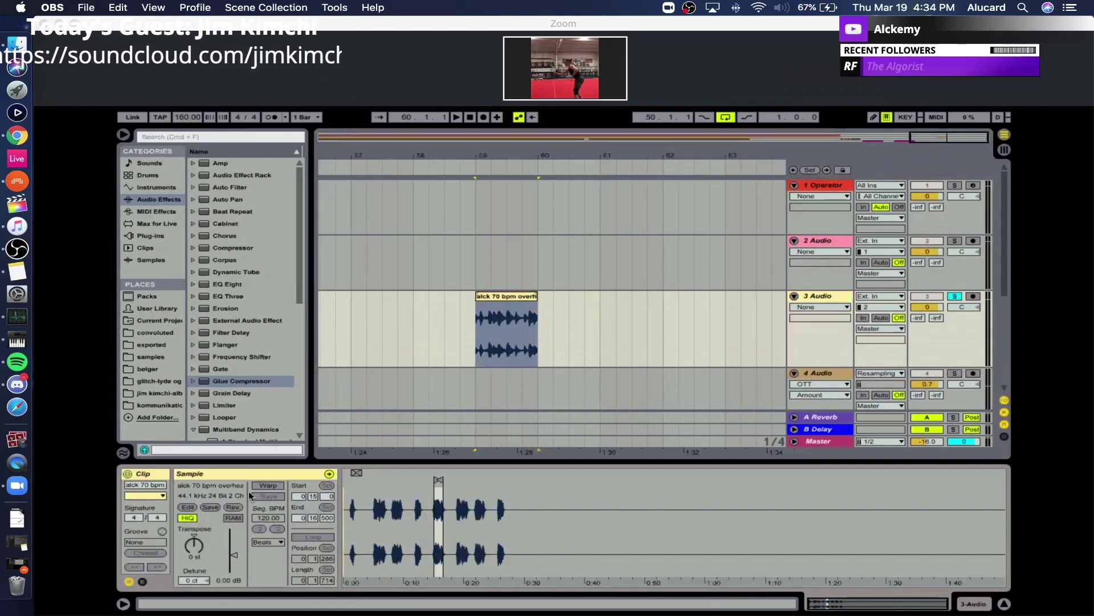
click(268, 485)
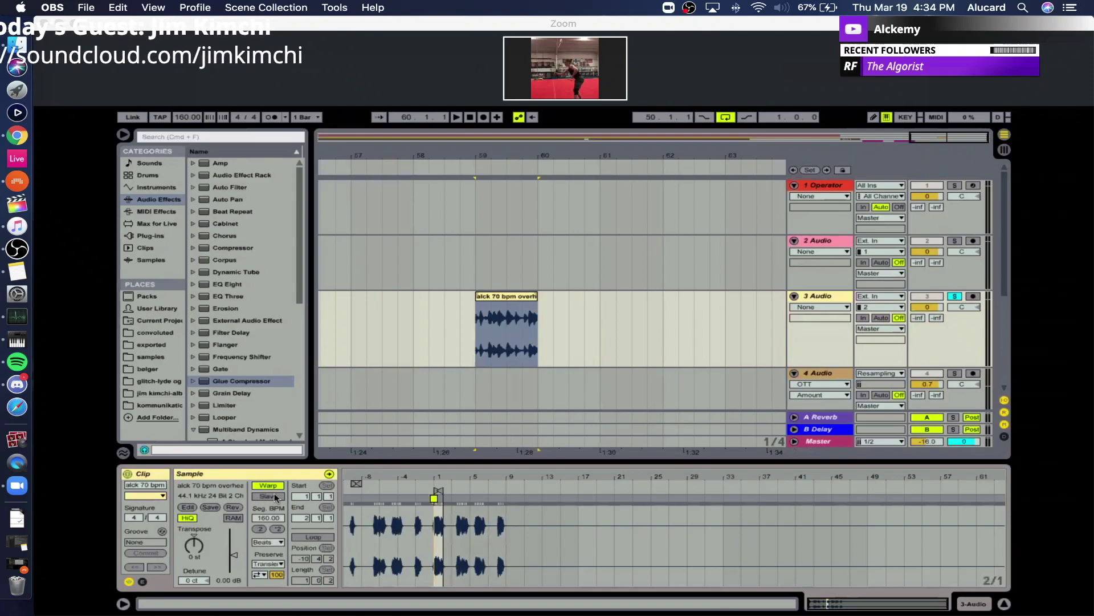
click(278, 529)
key(space)
drag(194, 556, 193, 590)
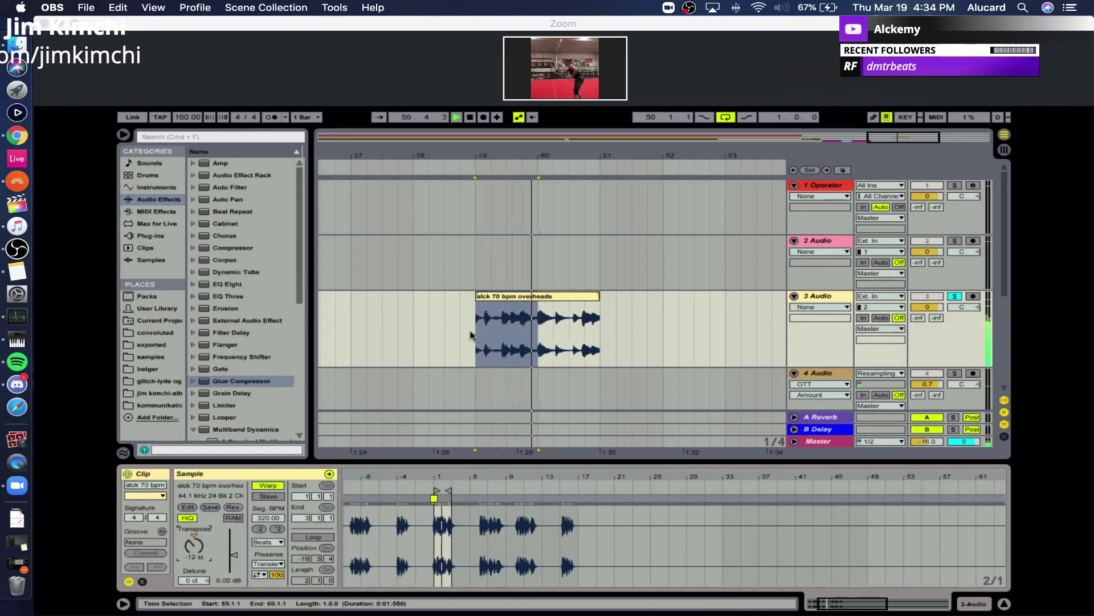
key(space)
Duplicate the overheads track and set the transposition of the duplicate's clip to 0 st.
key(super+d)
click(543, 339)
click(193, 534)
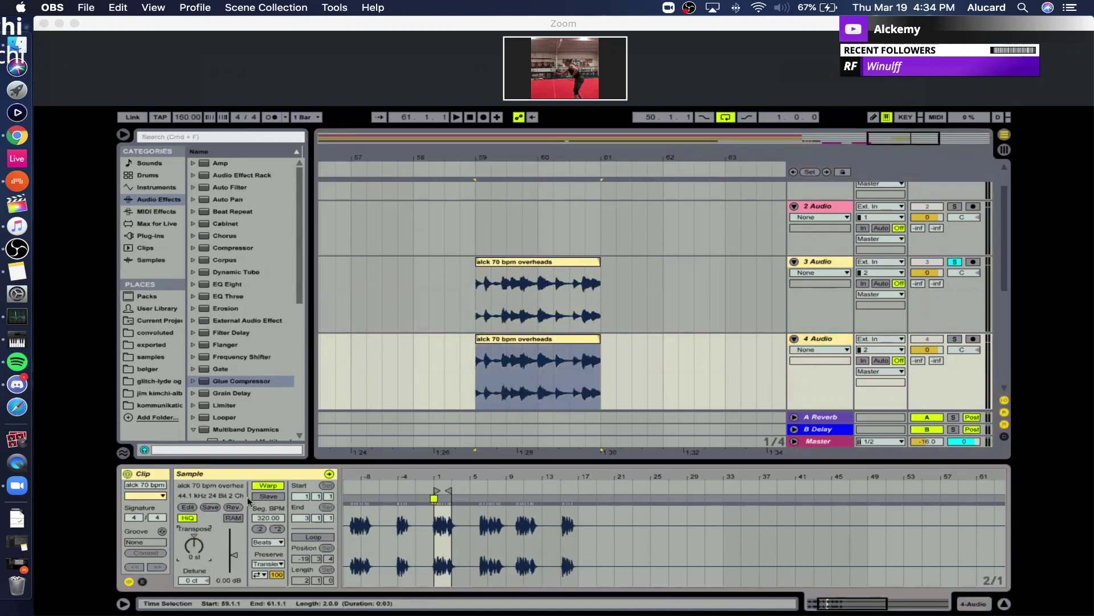
Add EQ Three to the duplicated overheads track and switch off its low and mid bands.
click(264, 561)
double_click(226, 296)
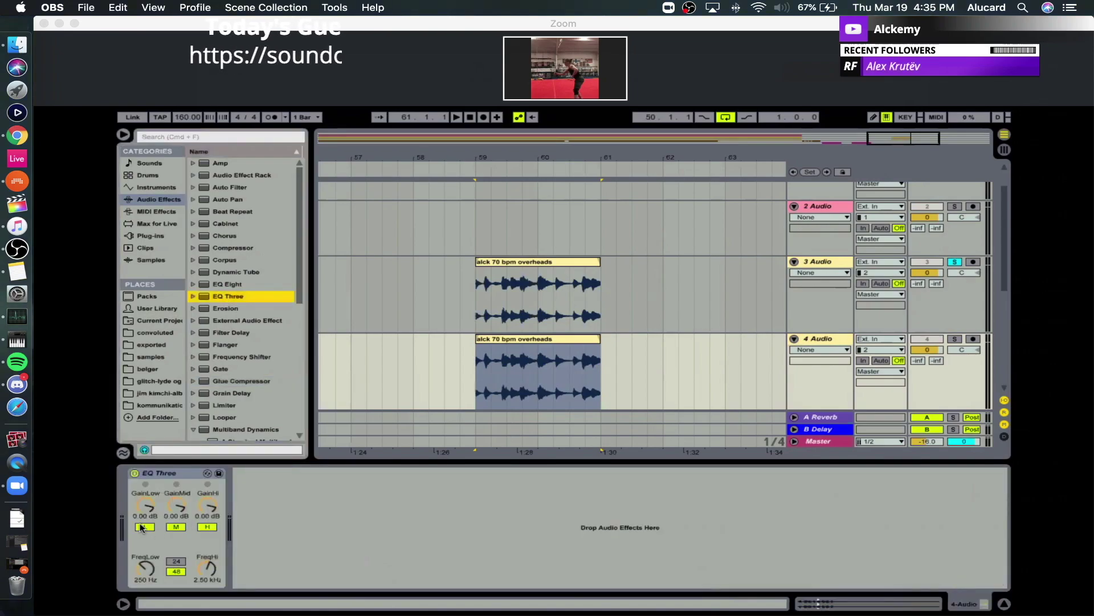
click(142, 526)
click(177, 526)
Group the original overheads track and its duplicate.
click(814, 338)
click(817, 207)
shift+click(819, 263)
click(819, 263)
shift+click(820, 339)
key(super+g)
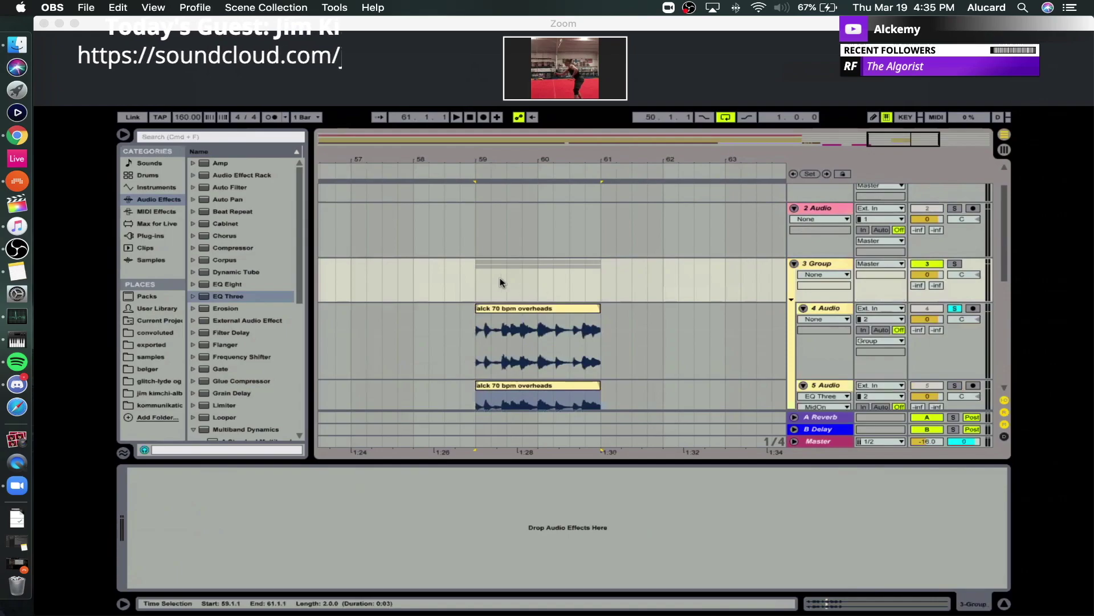
Add a Glue Compressor to the overheads group, solo the group and play it from bar 59.
drag(498, 279, 478, 278)
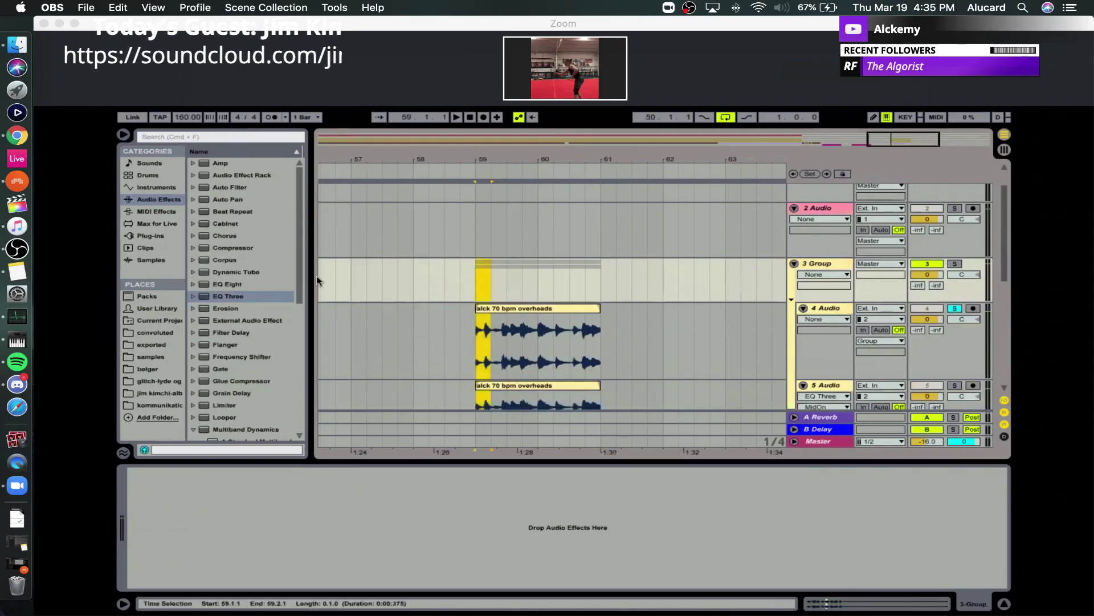
double_click(225, 378)
click(478, 392)
key(space)
key(space)
click(954, 251)
key(space)
Lower EQ Three's high crossover frequency on the duplicated overheads track to 1.53 kHz, then reselect the overheads group.
click(532, 373)
drag(207, 568, 207, 576)
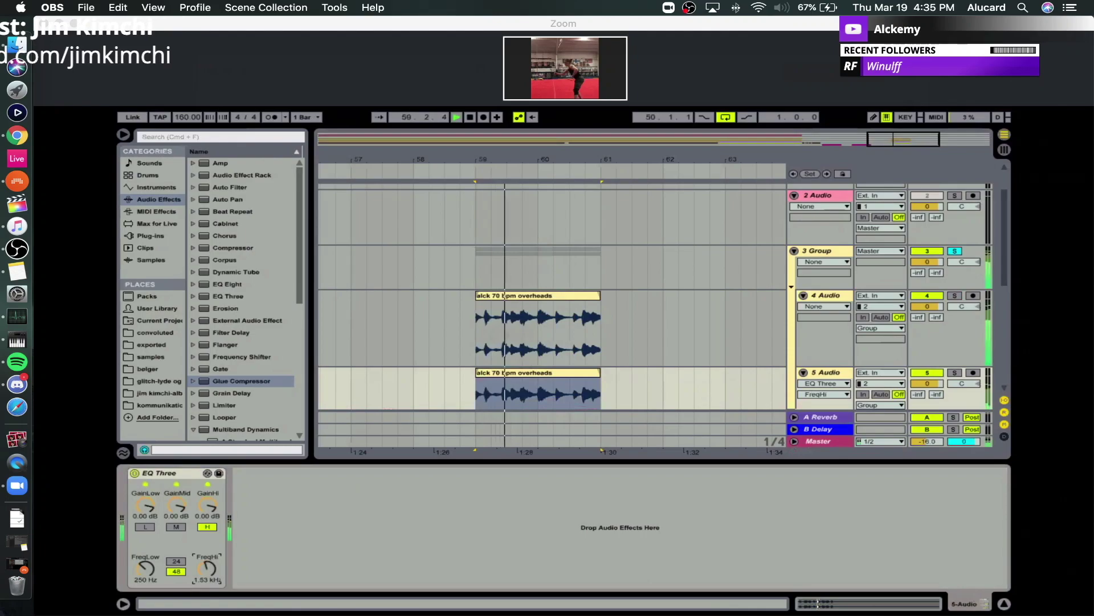
click(474, 271)
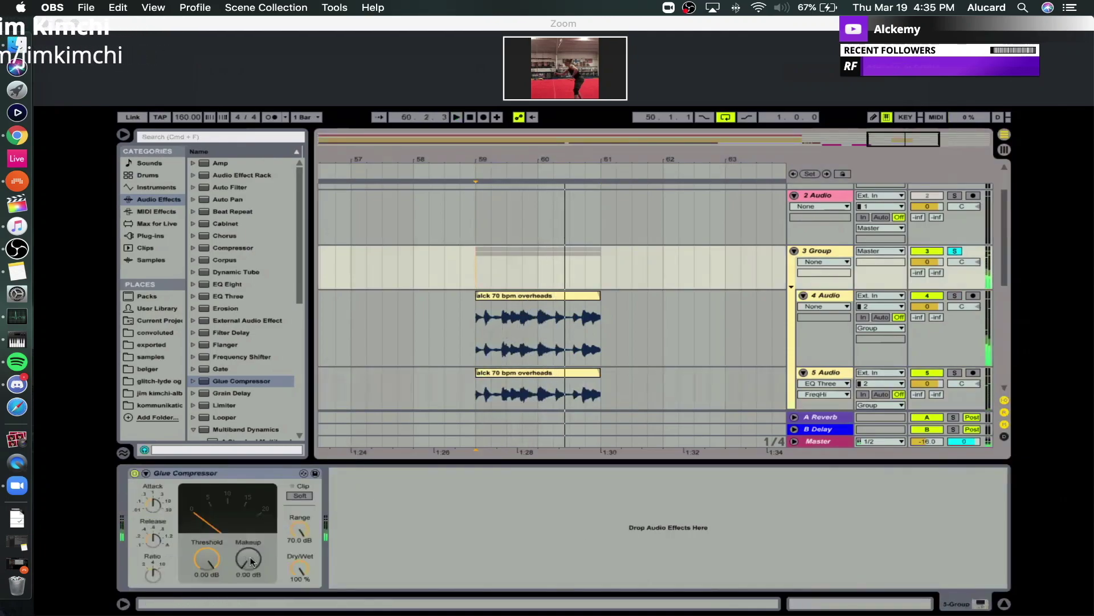
Set the arrangement loop to the 7 Audio clip spanning bars 55 to 57.
key(minus)
key(minus)
key(minus)
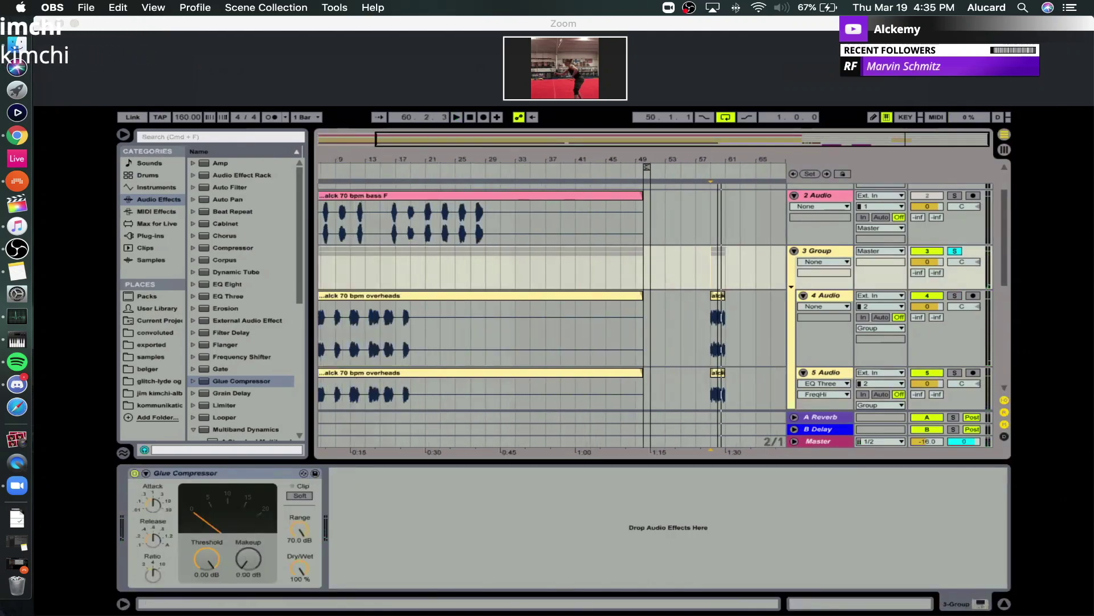
key(minus)
drag(657, 156, 500, 211)
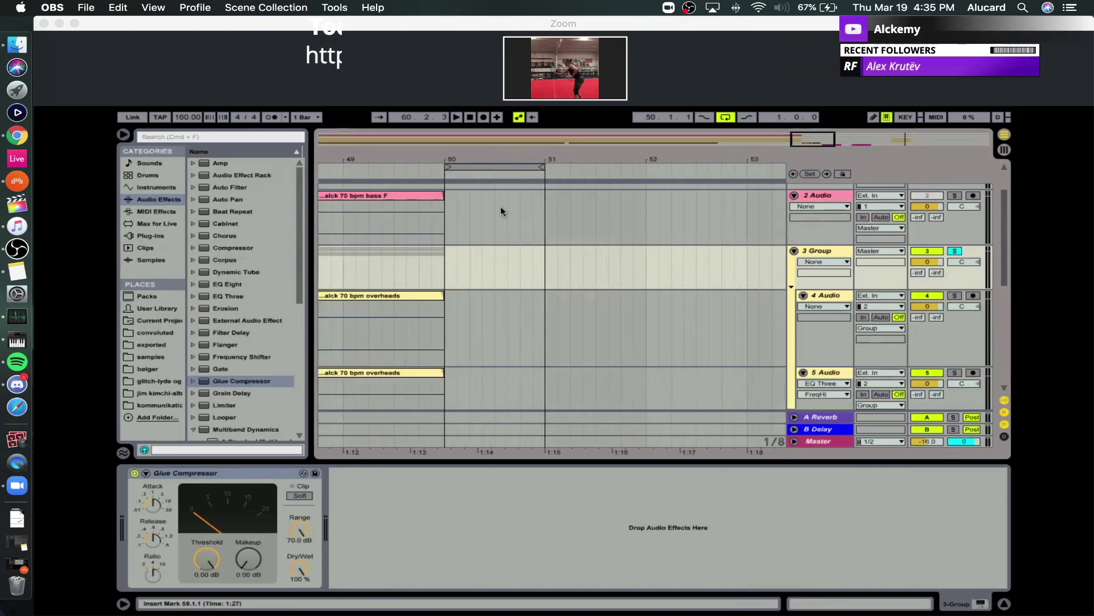
scroll(501, 211, down, 8)
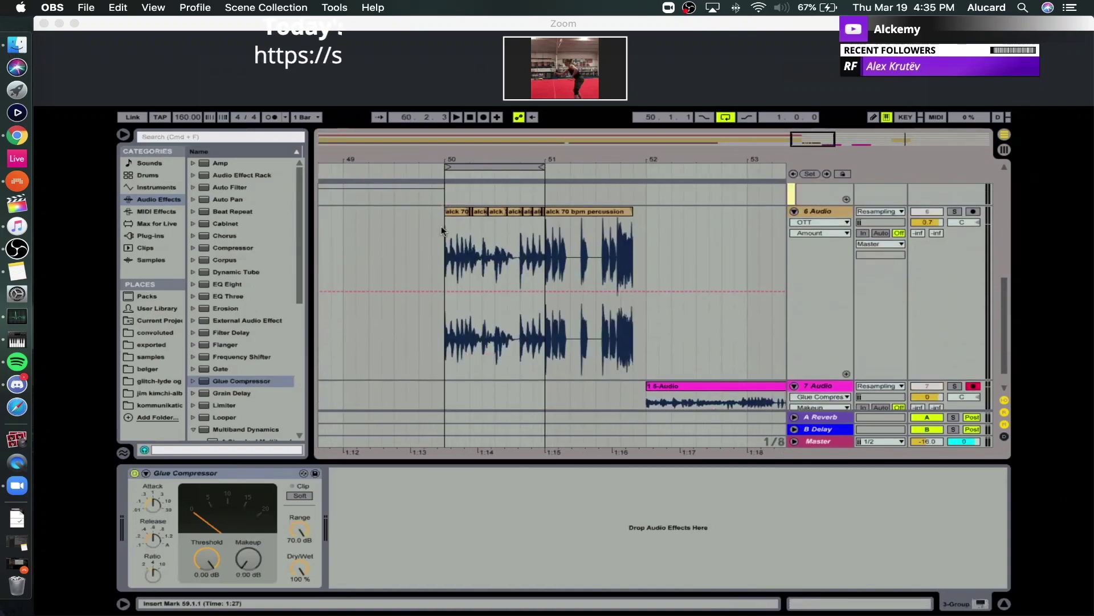
drag(705, 160, 418, 158)
scroll(521, 332, down, 2)
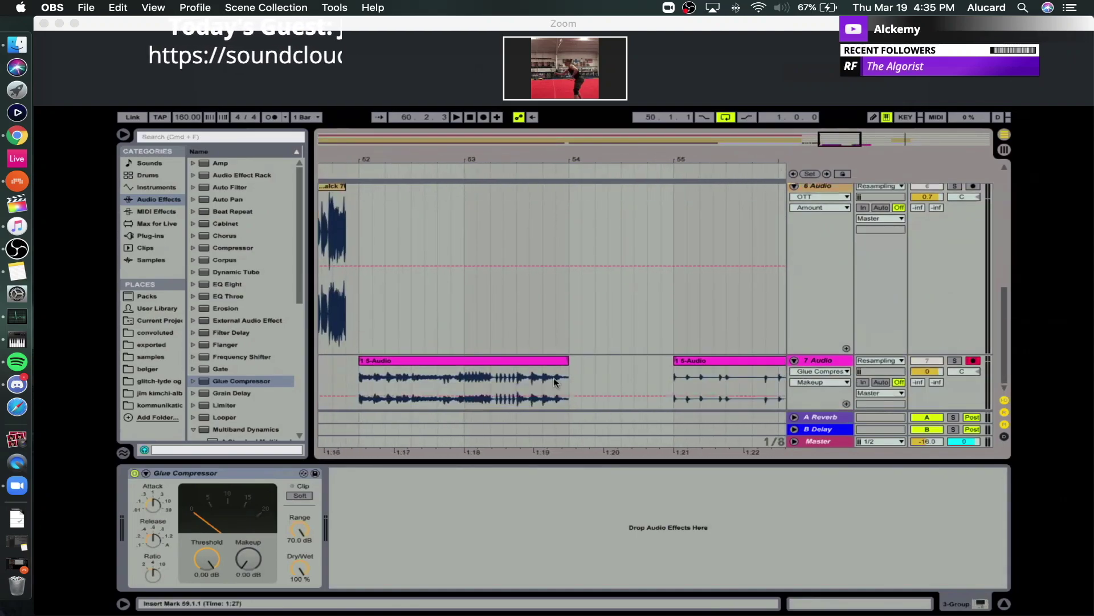
drag(672, 153, 418, 149)
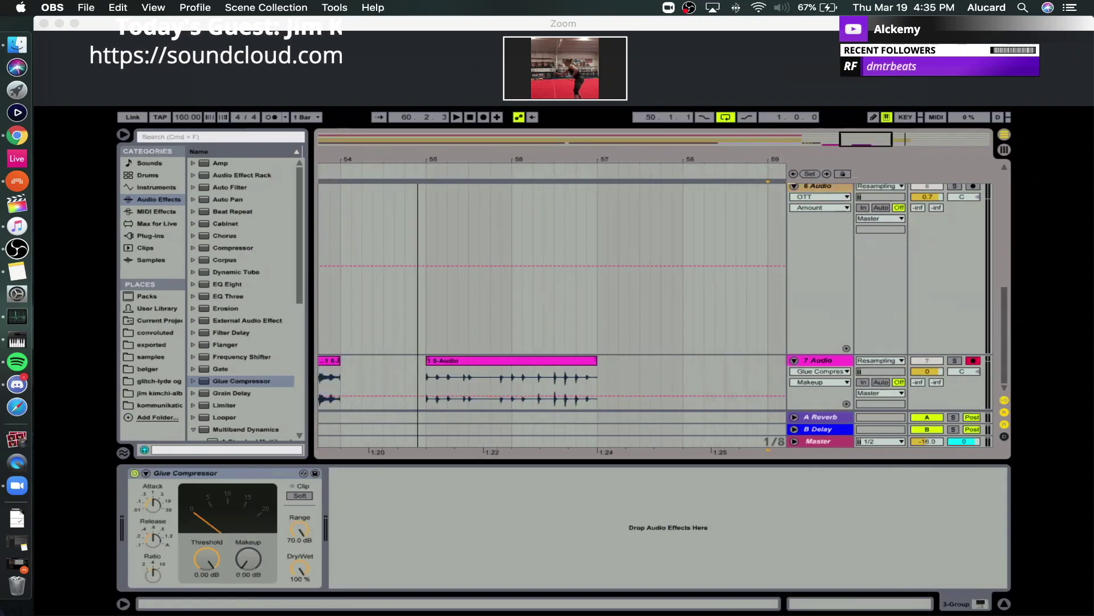
click(502, 361)
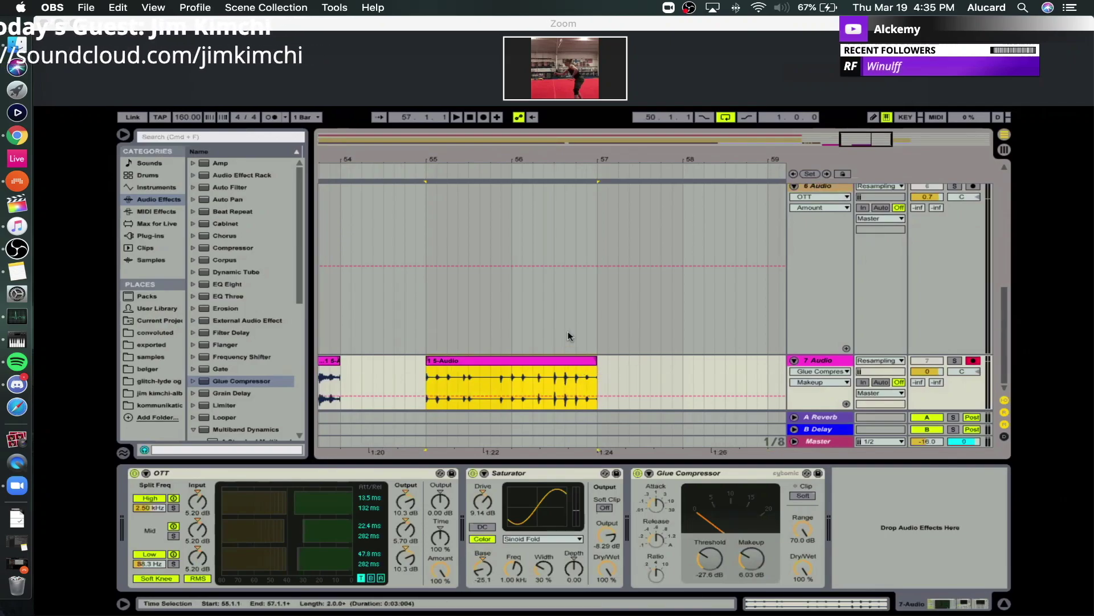
key(super+l)
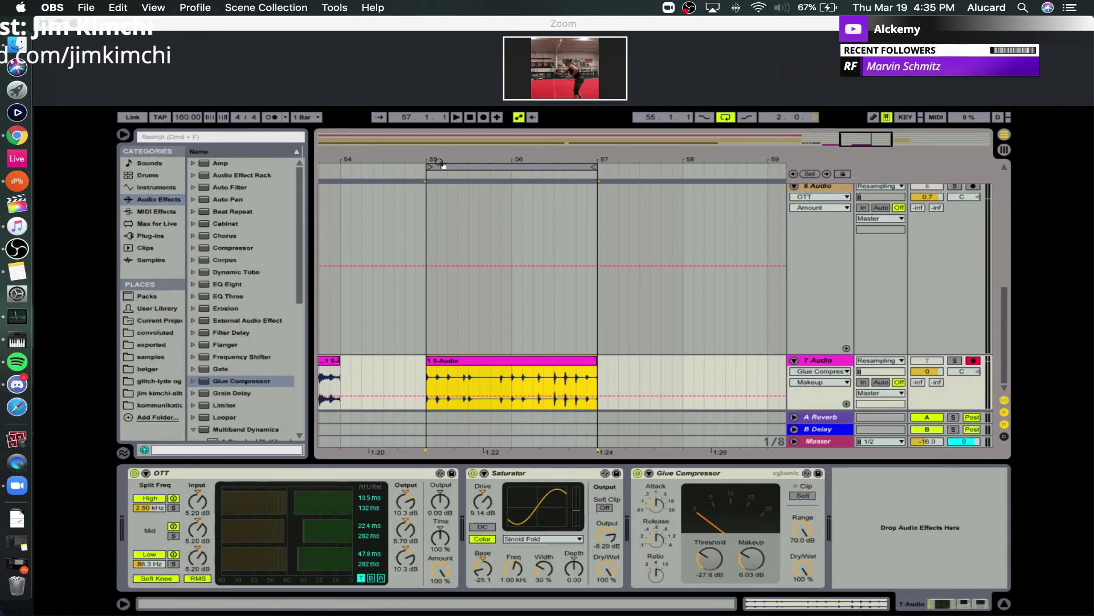
drag(454, 159, 454, 188)
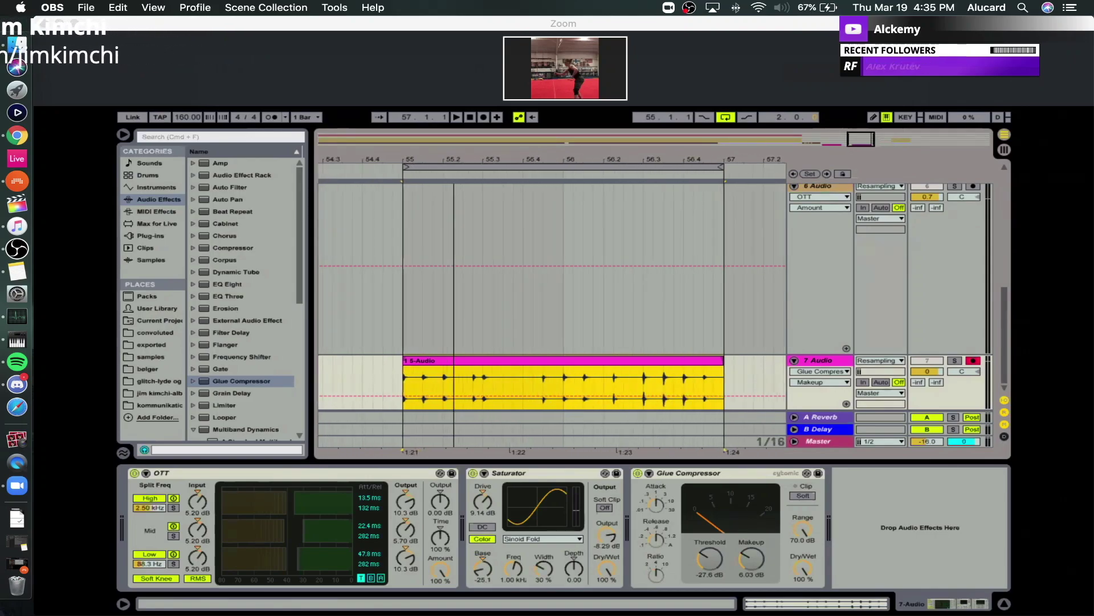
Cut two short slices out of the looped 7 Audio clip, one at 55.4.3 and one around 55.3.
click(542, 378)
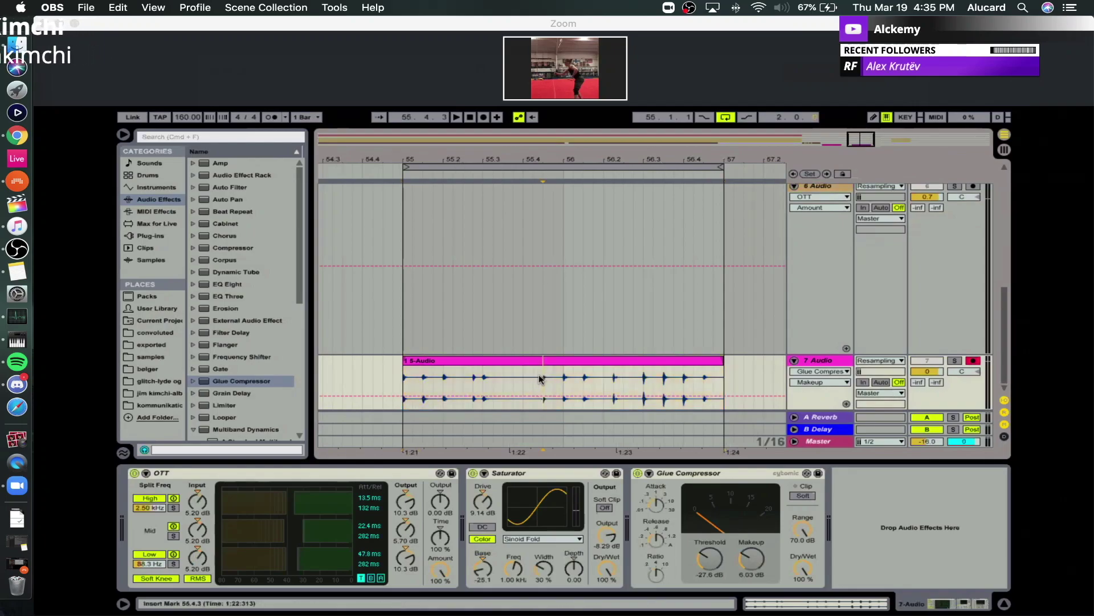
drag(542, 375, 550, 375)
key(Delete)
key(Delete)
click(465, 370)
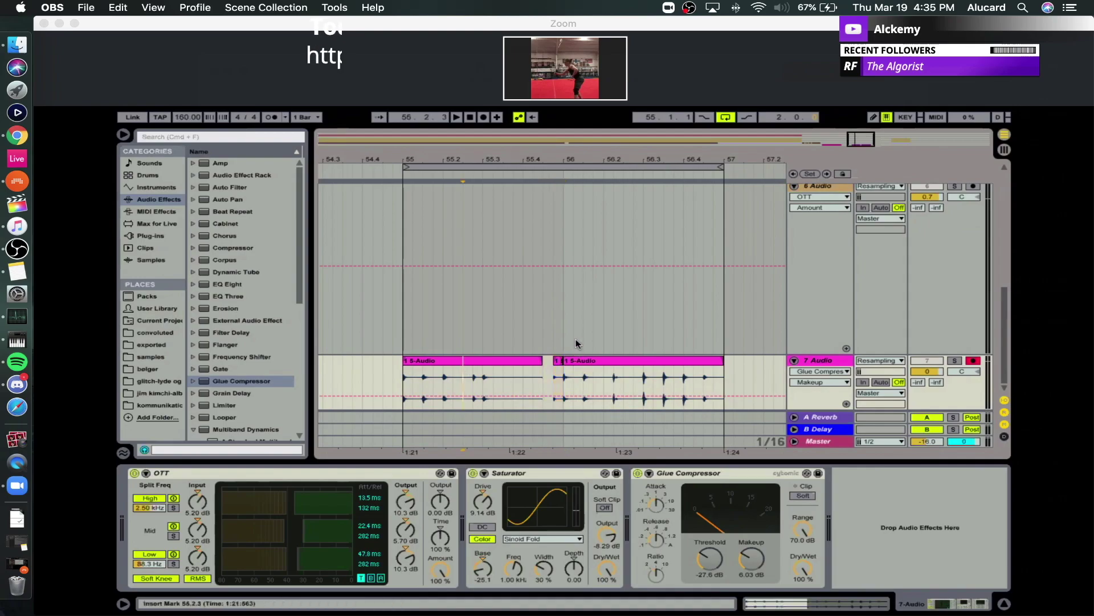
drag(558, 158, 536, 196)
drag(455, 378, 476, 388)
click(483, 353)
key(Delete)
Paste a hit slice at 55.2.3 on 7 Audio and delete the audio between 55.2.4 and 55.3.1.
click(438, 380)
key(super+v)
key(super+d)
drag(398, 369, 474, 368)
click(445, 362)
click(456, 362)
key(Delete)
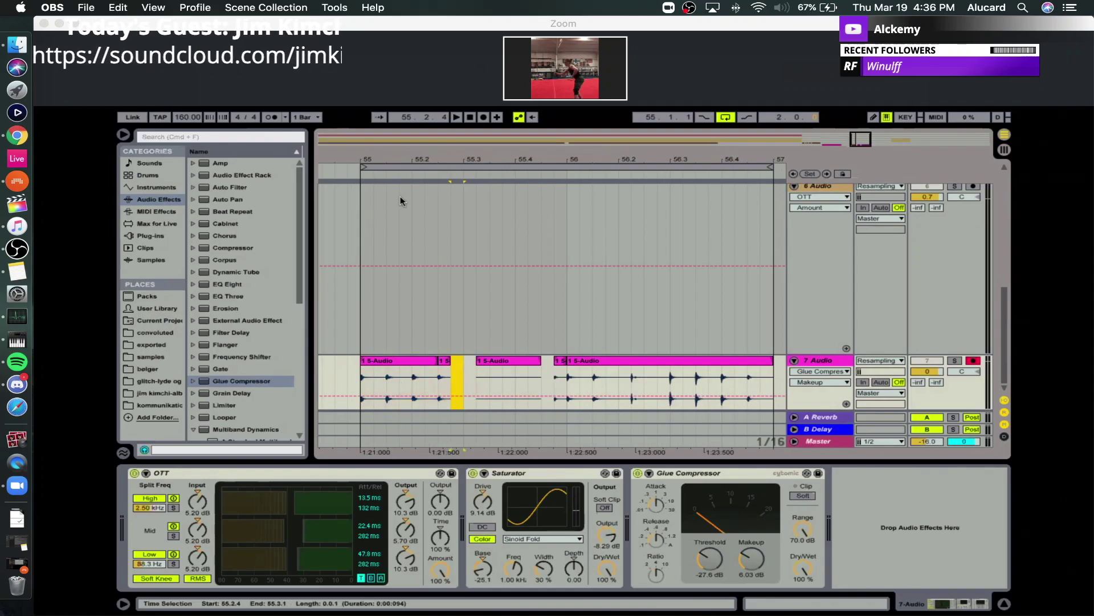
Paste another hit slice late in beat 55.1 and move the opening run of slices to start at 55.3.1.
drag(406, 166, 425, 269)
click(386, 380)
key(super+v)
shift+click(470, 362)
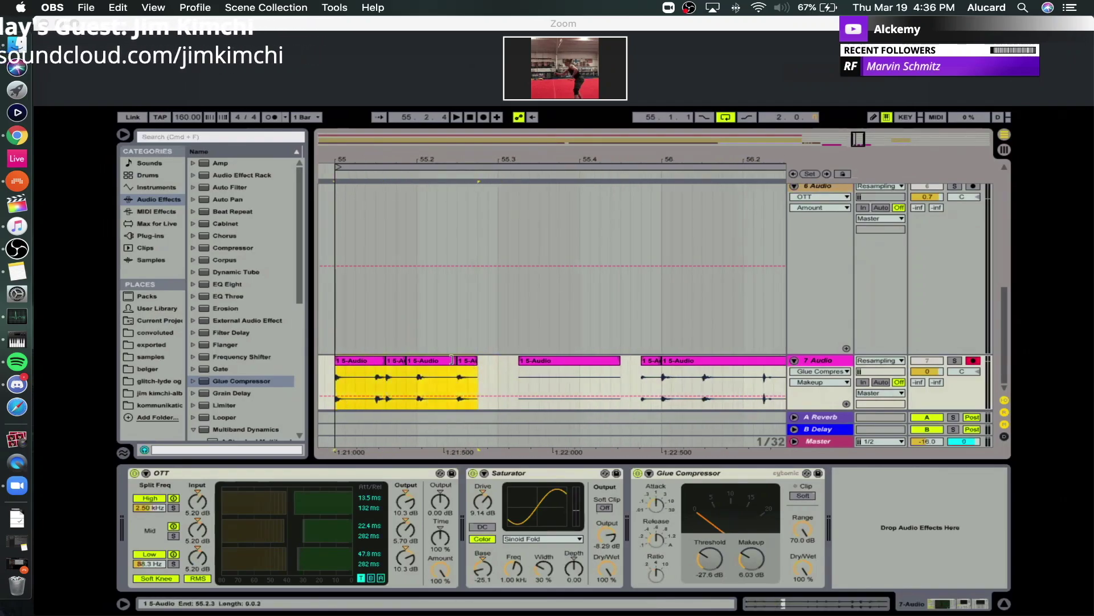
drag(470, 362, 631, 372)
Shorten the arrangement loop so it starts at 55.3.1, where the rearranged slices begin.
drag(668, 155, 512, 167)
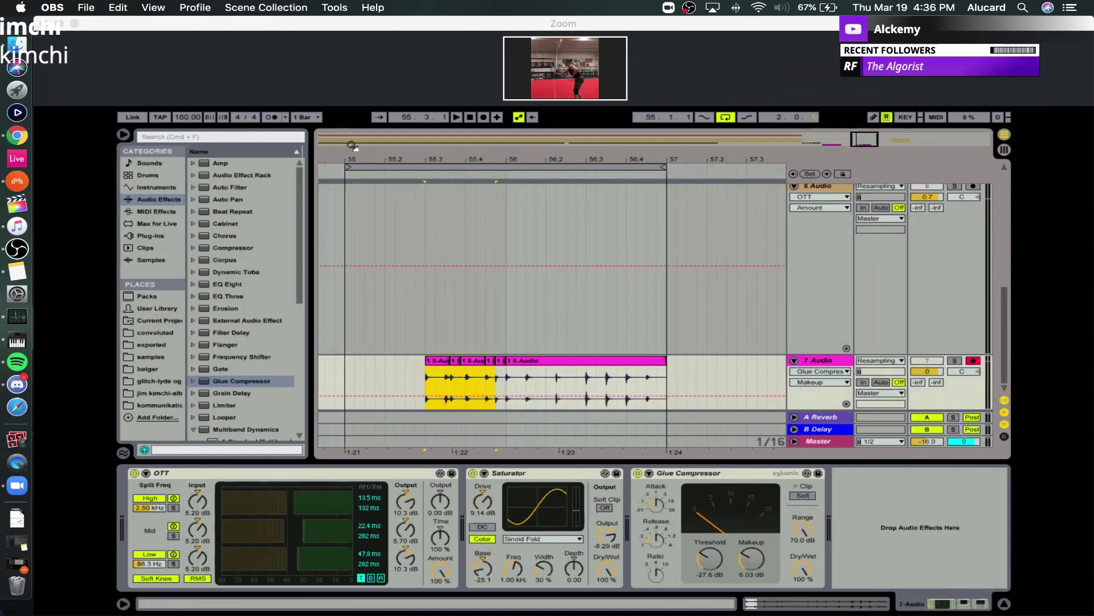
drag(347, 168, 427, 184)
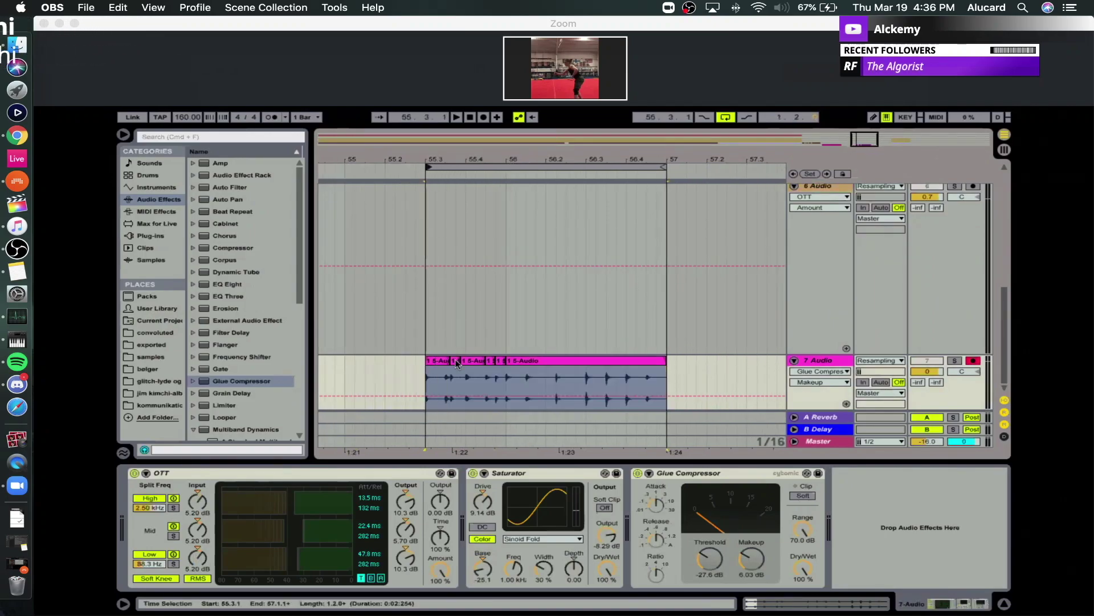
click(416, 382)
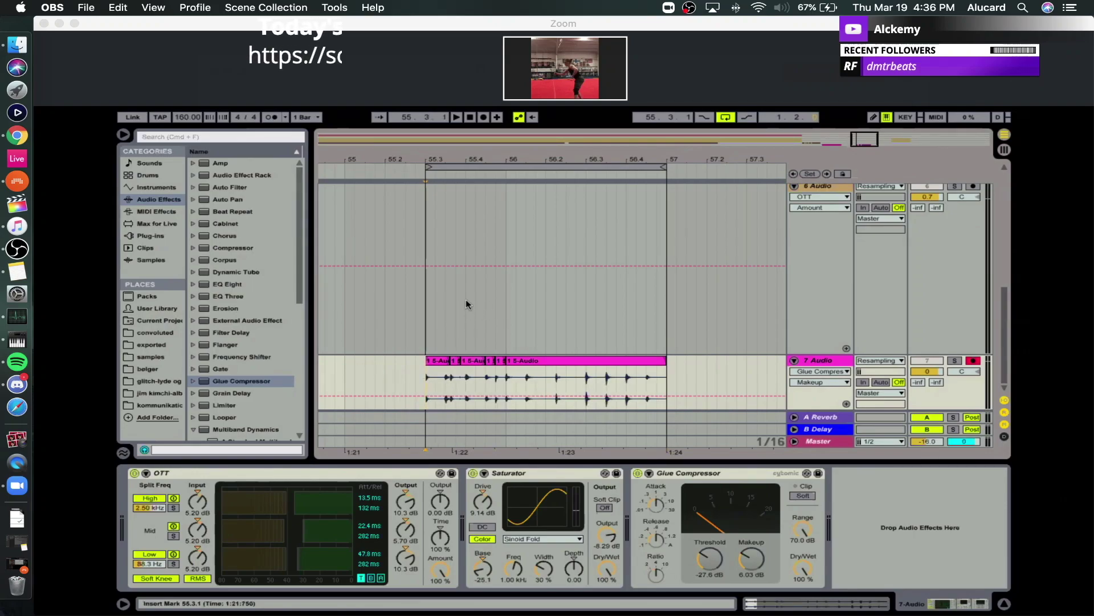
Cut the short slice at 56.3 out of the last 7 Audio clip and place a hit slice shortly after bar 56 begins.
click(575, 357)
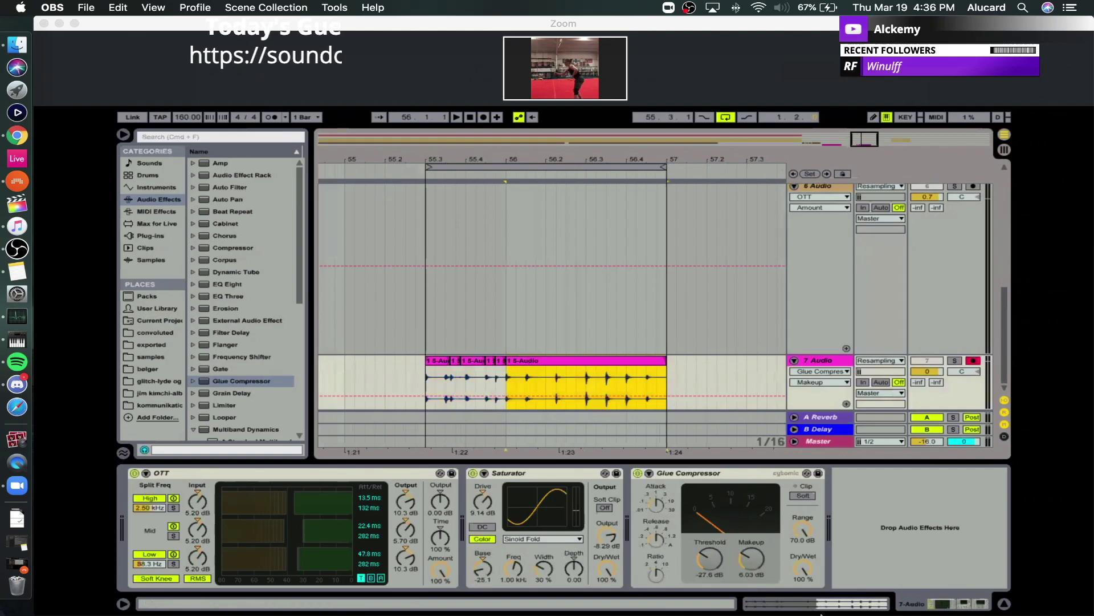
drag(591, 153, 571, 199)
drag(568, 376, 580, 375)
key(Delete)
drag(513, 155, 468, 142)
drag(665, 379, 678, 380)
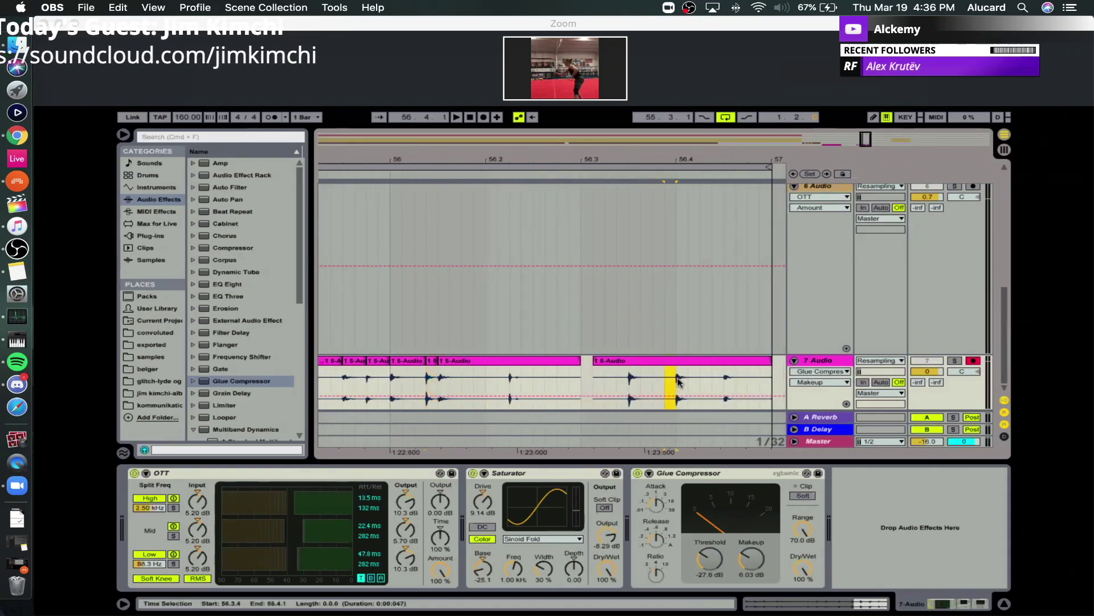
drag(410, 152, 468, 138)
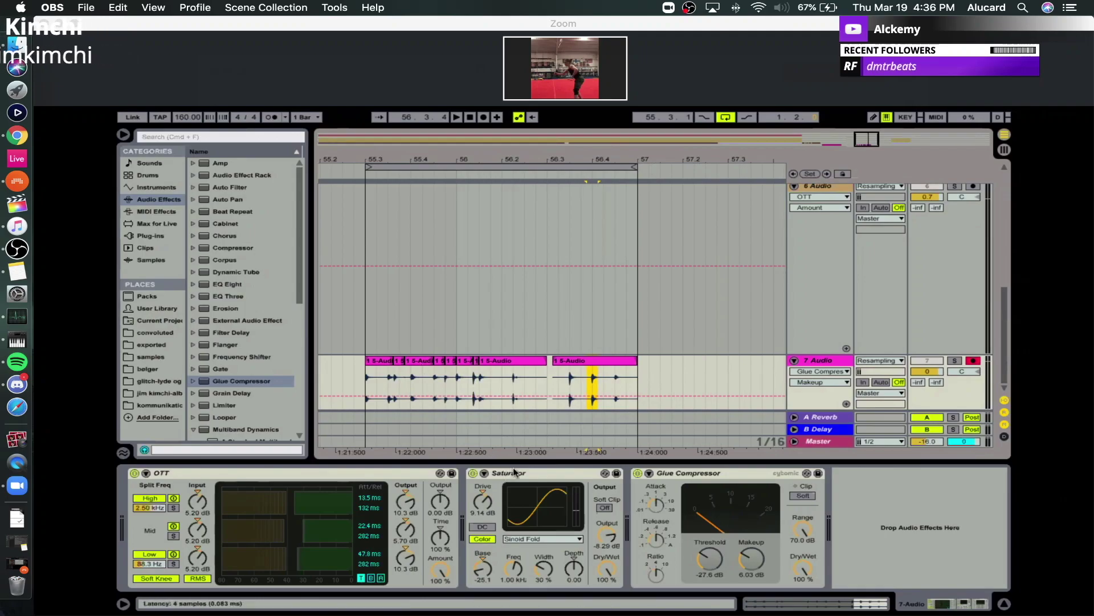
Insert Redux between OTT and Saturator on the 7 Audio track and enable its bit reduction.
click(539, 539)
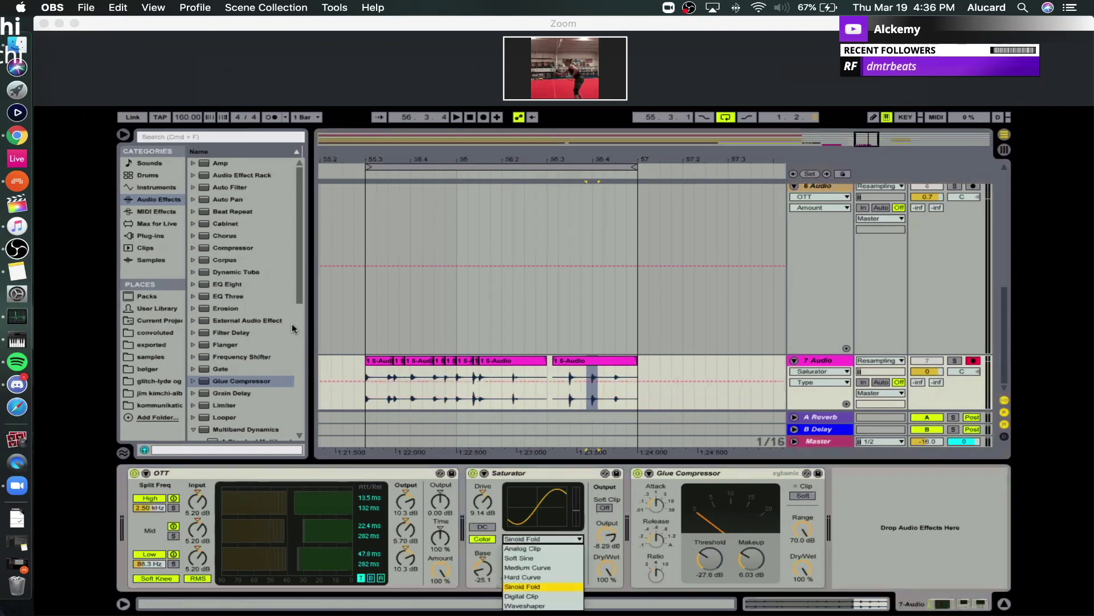
click(248, 286)
scroll(239, 314, down, 10)
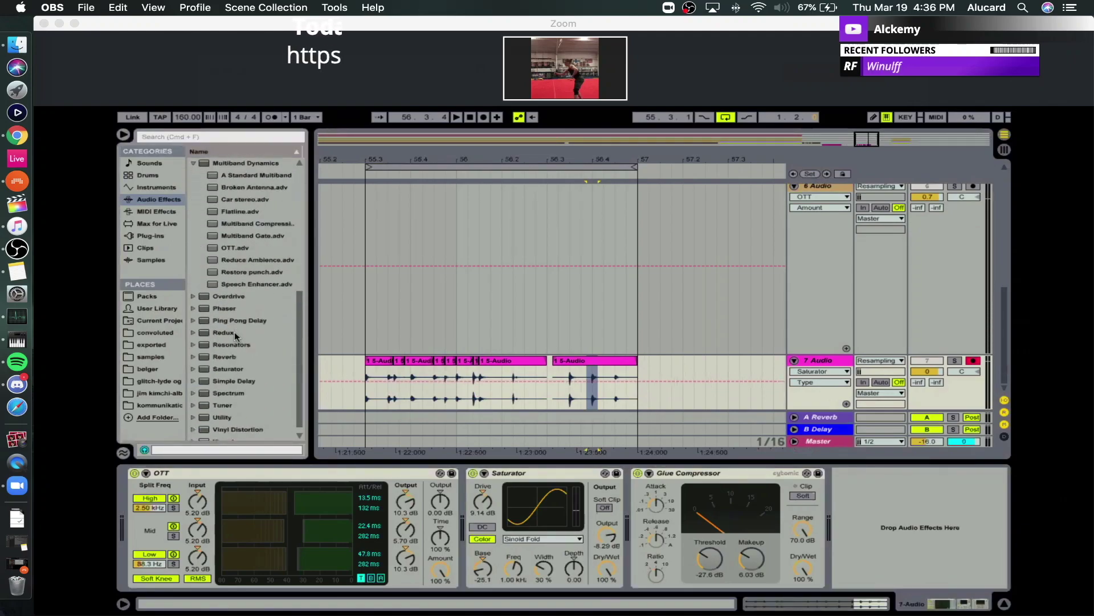
drag(231, 333, 481, 489)
click(513, 505)
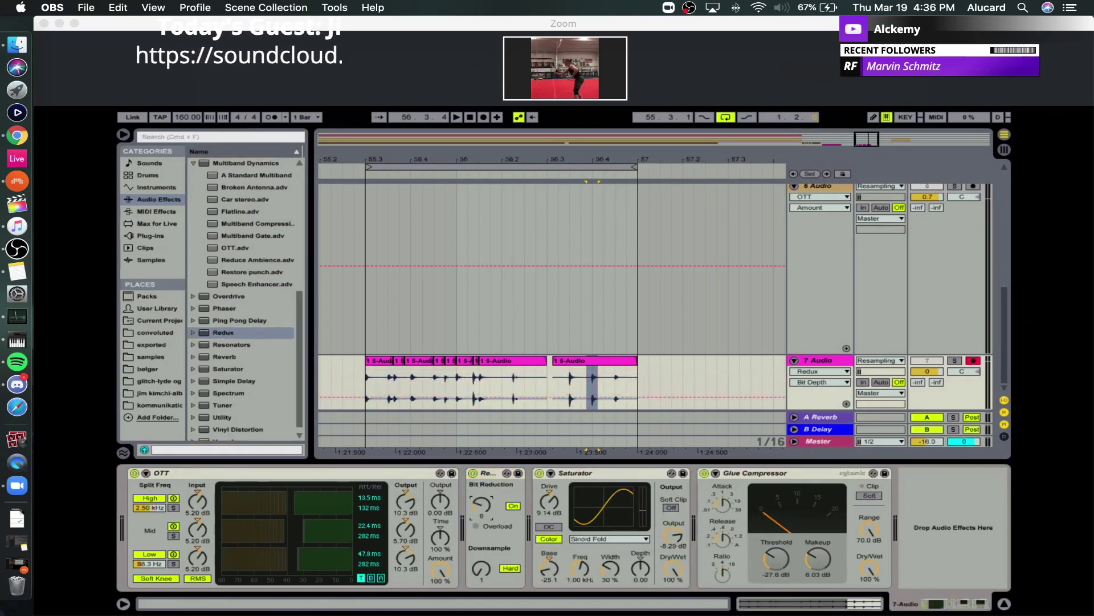
Solo the 7 Audio track and adjust Redux's bit reduction while playing the looped slices.
click(369, 377)
key(space)
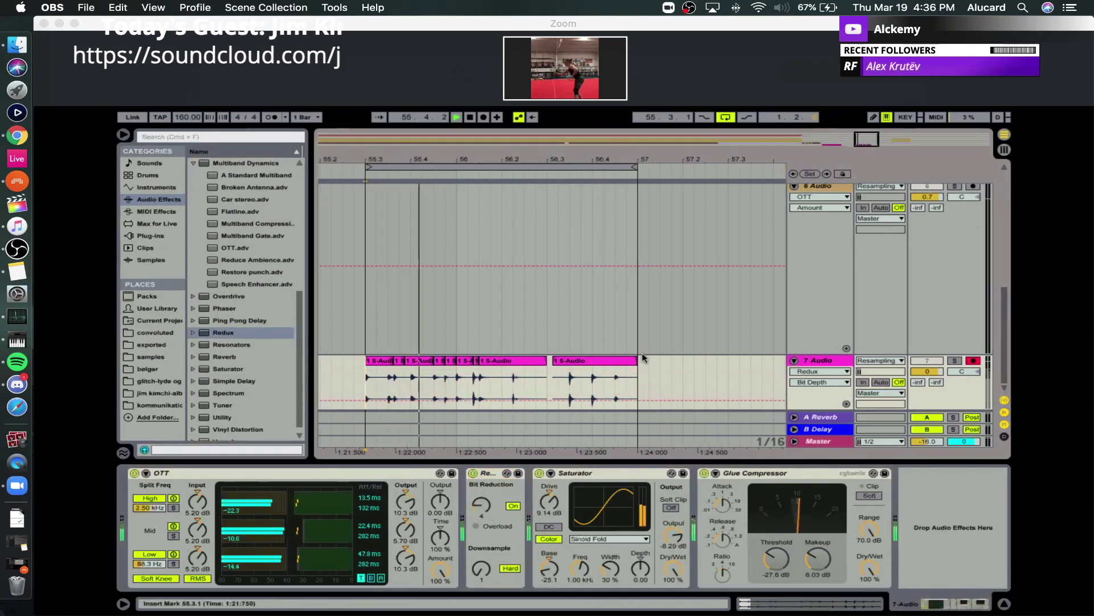
click(954, 360)
click(953, 360)
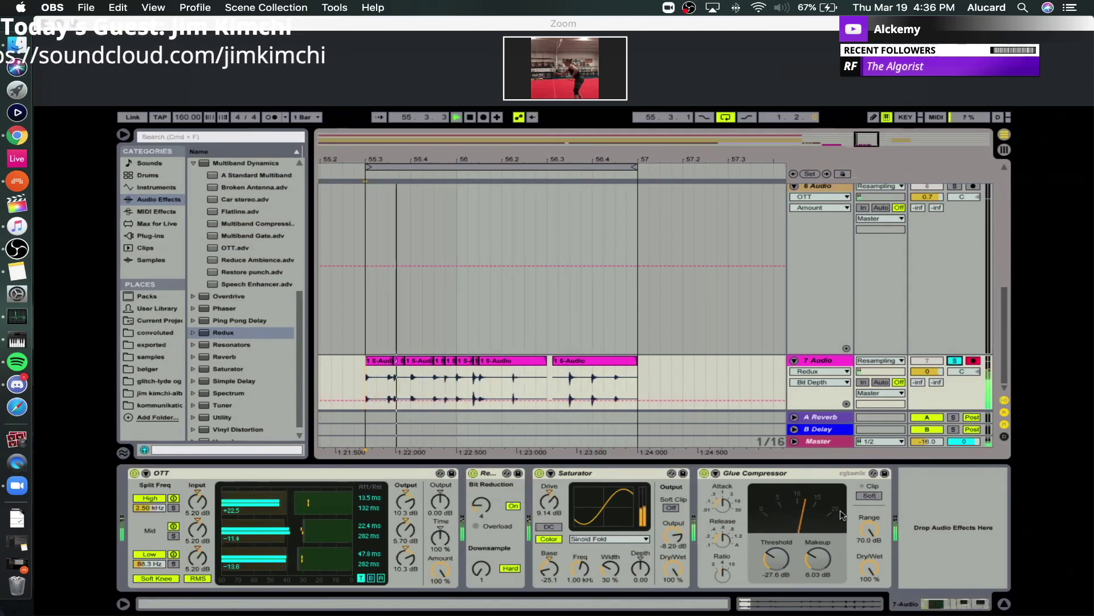
drag(481, 505, 481, 519)
key(space)
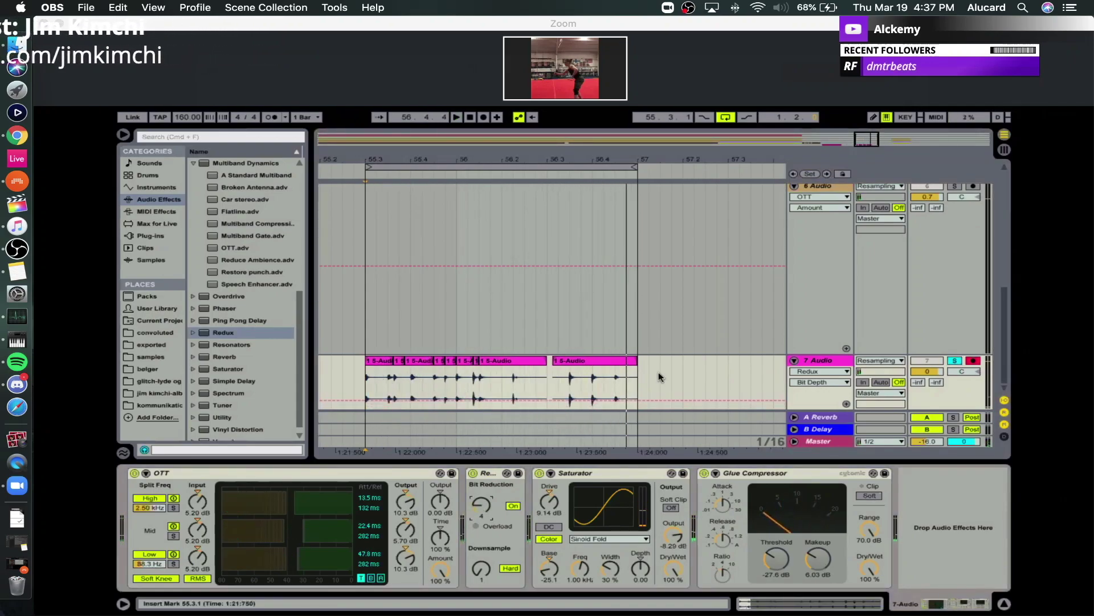
Bypass Redux and raise the Glue Compressor's makeup gain to 17.3 dB while playing the 7 Audio slices.
click(641, 381)
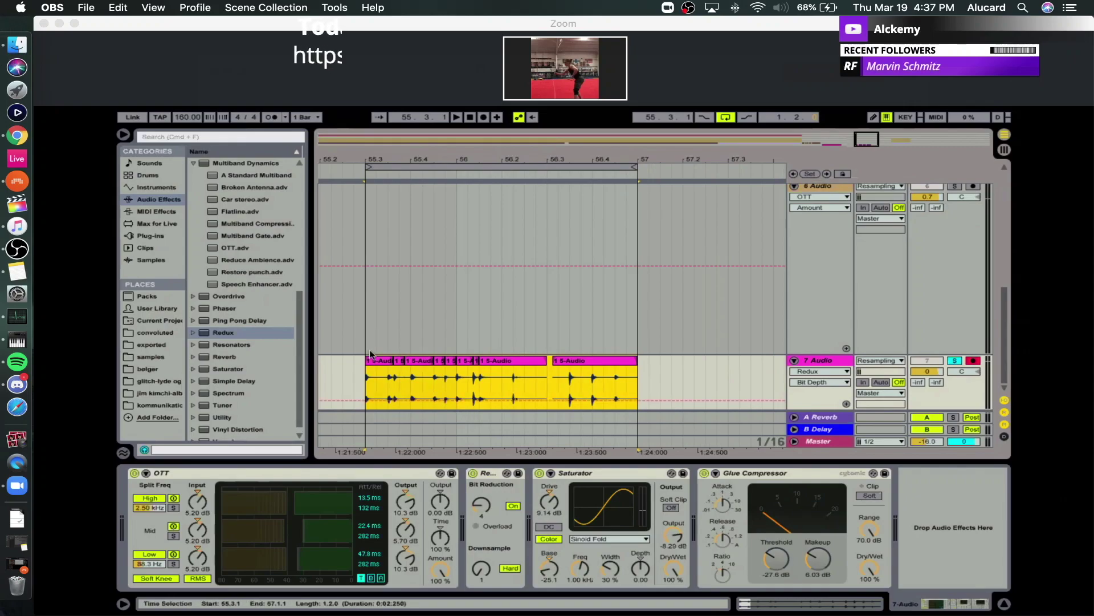
click(474, 473)
key(space)
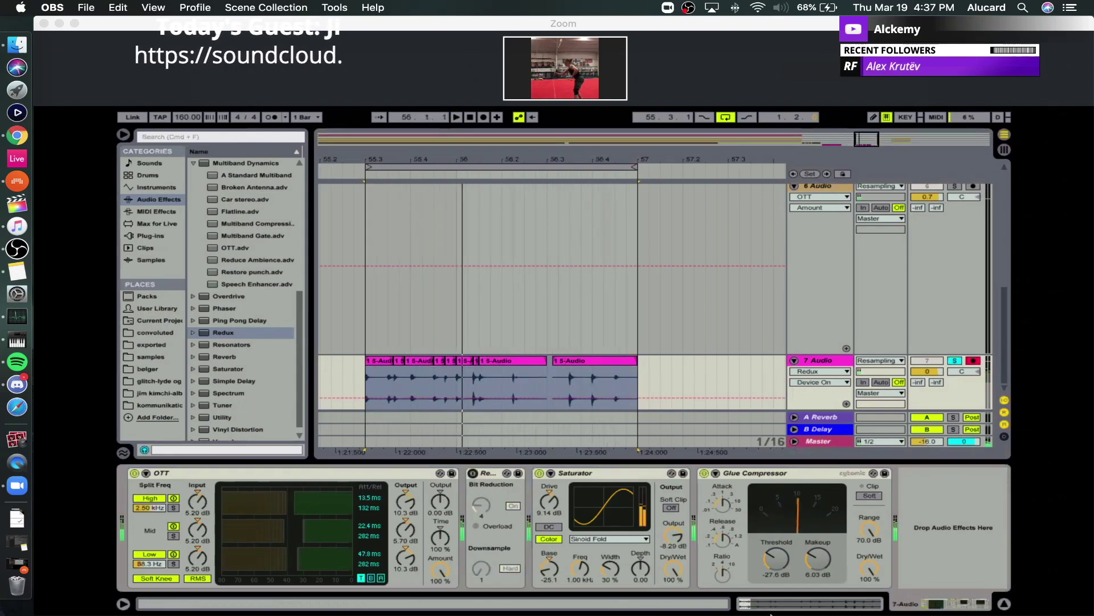
mouse_move(818, 559)
mouse_down()
mouse_move(818, 526)
mouse_move(818, 539)
mouse_up()
key(space)
drag(363, 392, 632, 376)
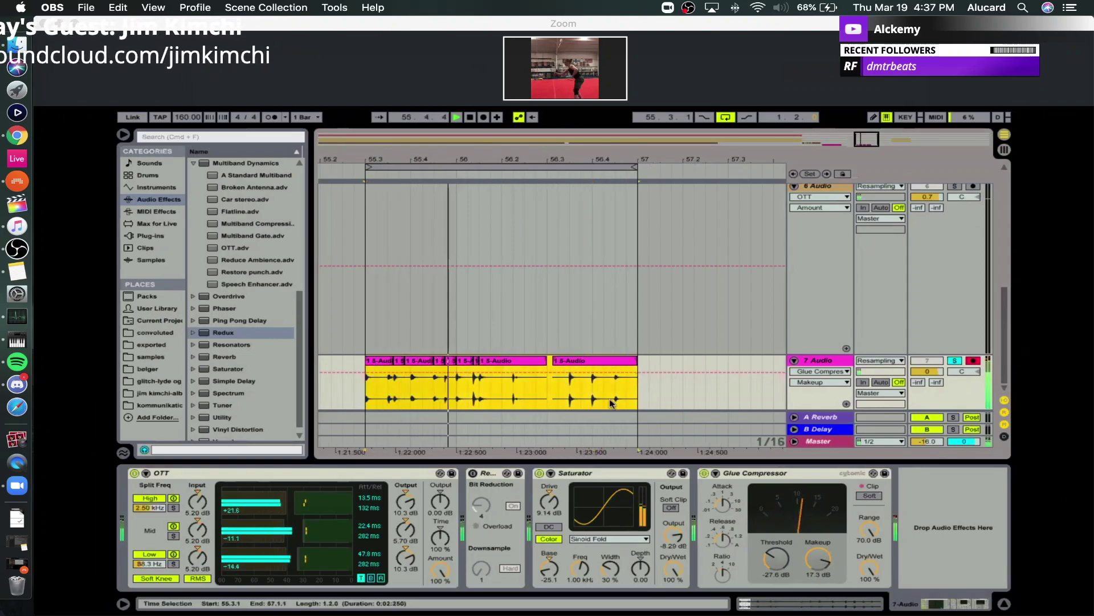
Audition the hit between 56.3.4 and 56.4.2 on 7 Audio, then cut it and paste it past the loop's end in bar 57.
click(593, 388)
key(space)
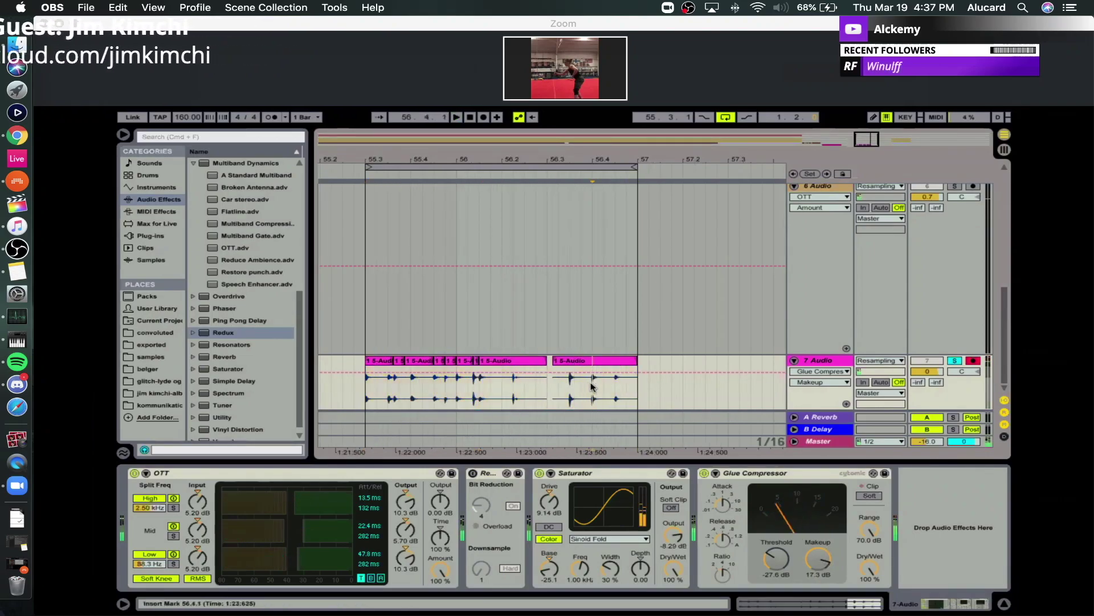
drag(584, 388, 605, 387)
key(space)
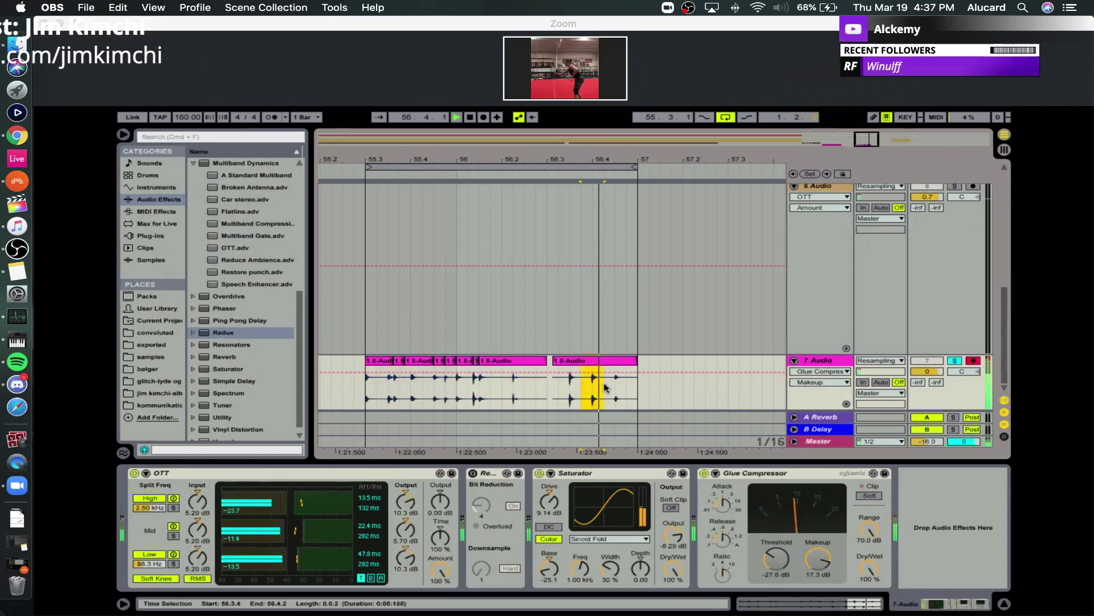
key(cmd+x)
click(716, 381)
key(cmd+v)
click(452, 388)
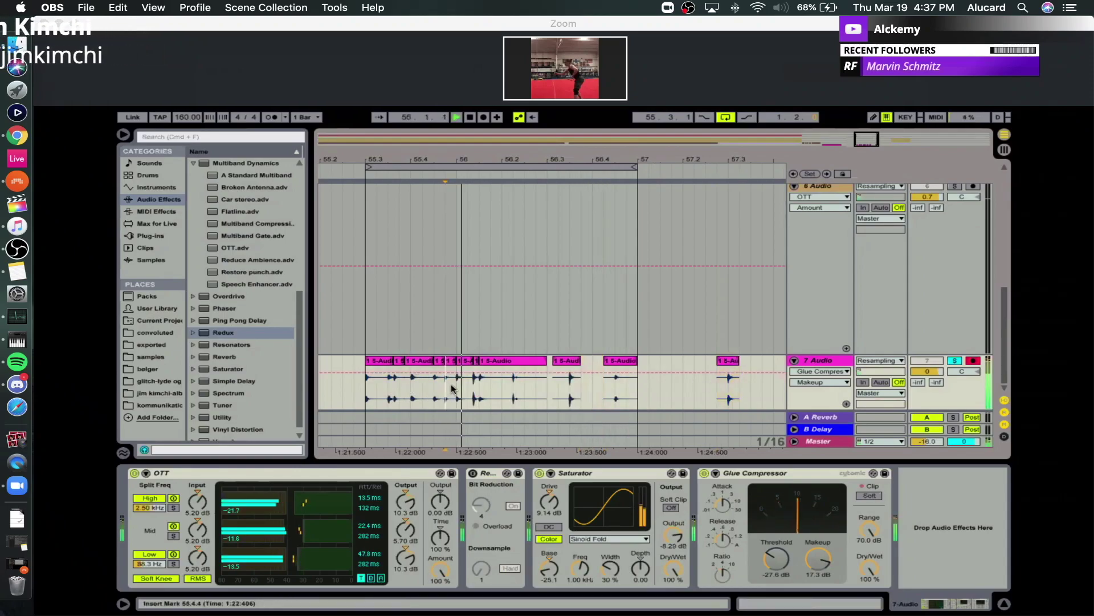
Audition the looped slices on 7 Audio, including the opening slice and the one from 55.3.4 to 55.4.3.
click(610, 386)
key(space)
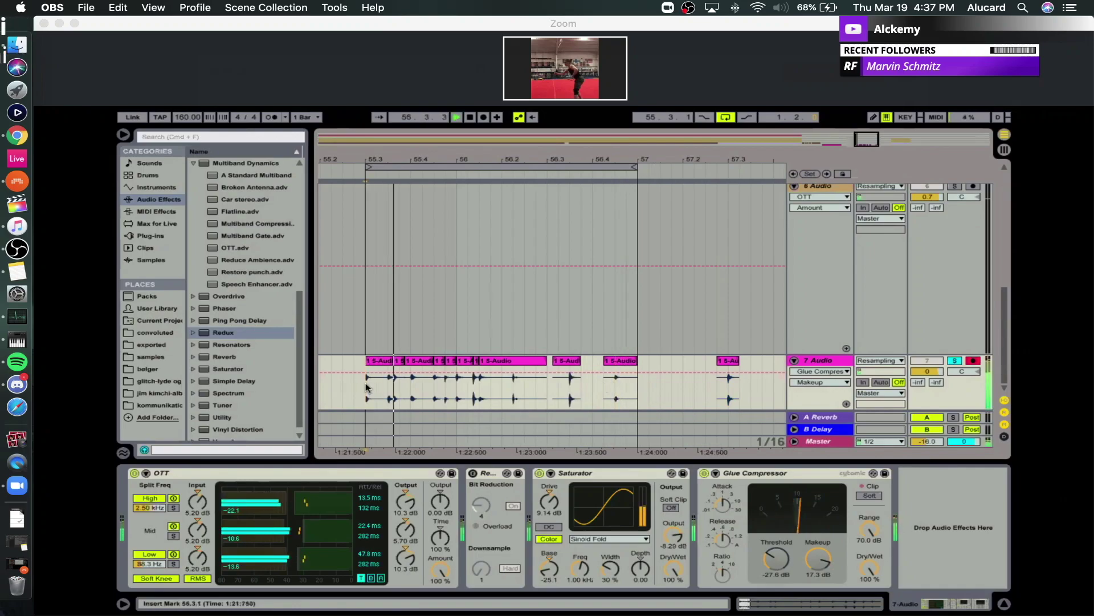
key(space)
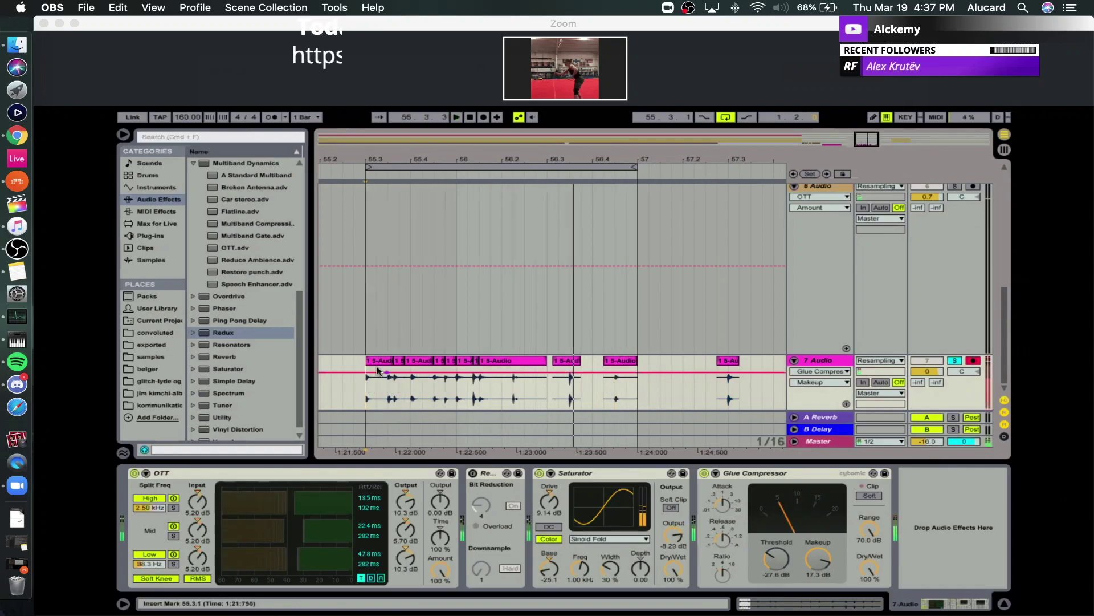
click(419, 365)
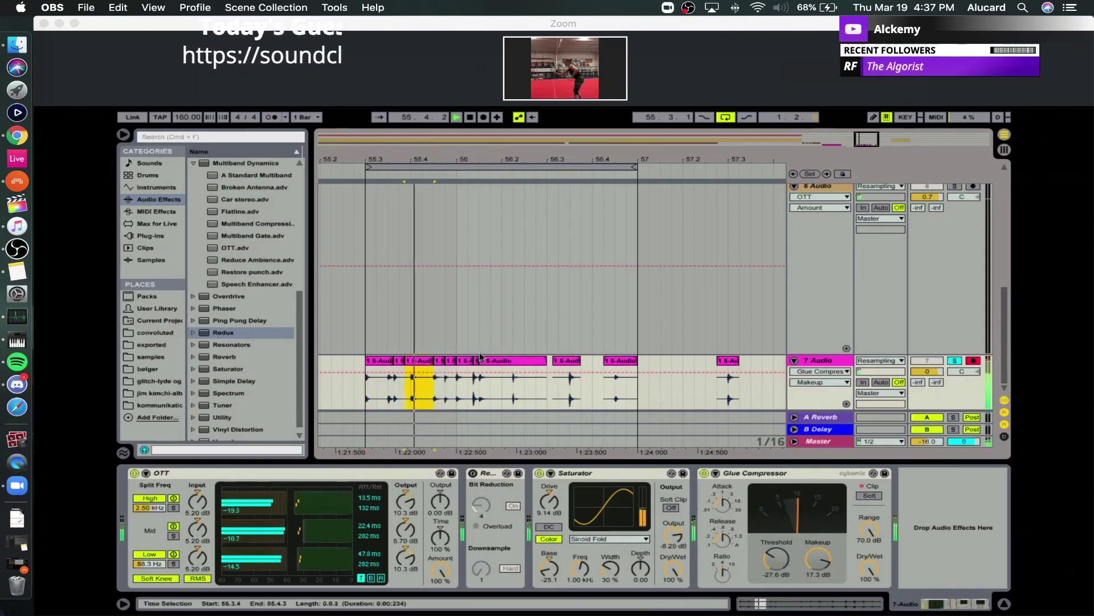
key(space)
click(373, 361)
key(space)
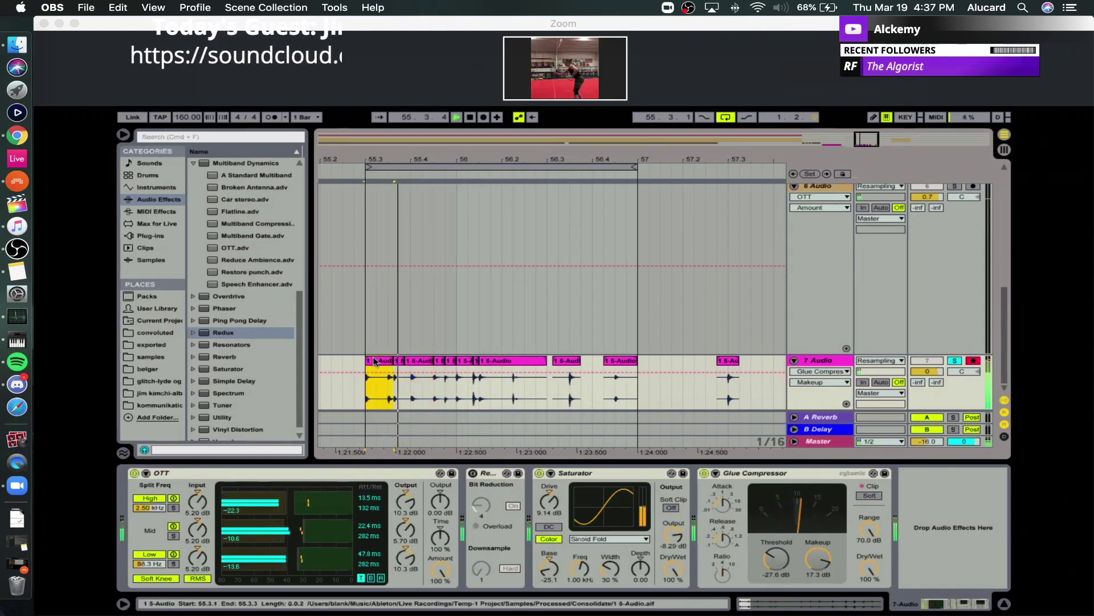
Cut the stray hit past the loop's end on 7 Audio and paste it onto a new audio track at 55.3.1.
drag(474, 160, 525, 139)
scroll(556, 293, up, 10)
scroll(557, 293, down, 10)
click(668, 361)
key(space)
key(Delete)
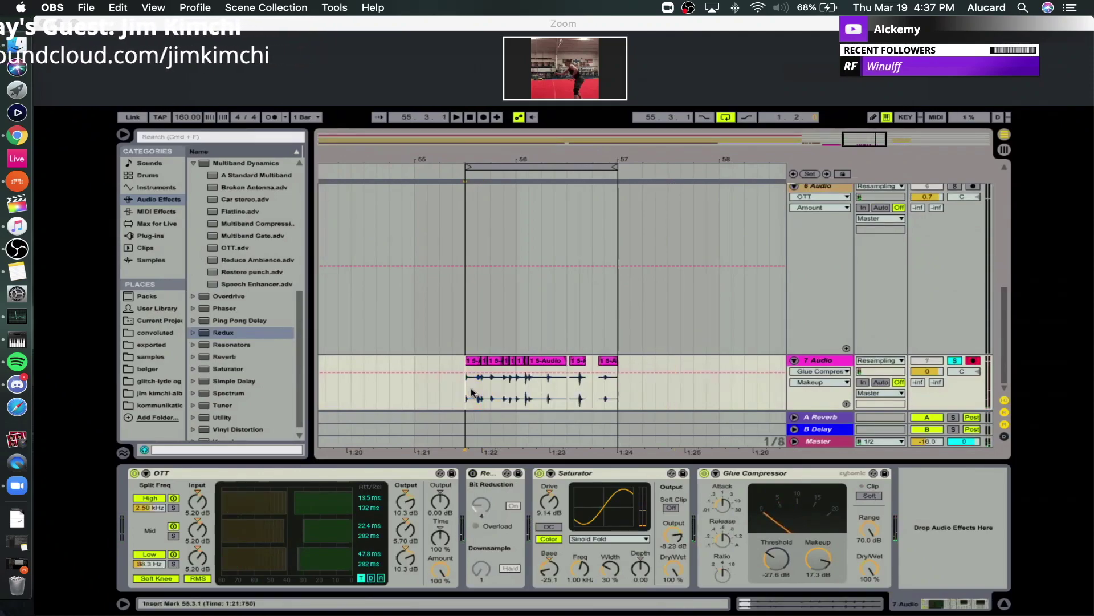
key(super+t)
click(468, 384)
key(super+v)
Place the hit on beat 55.4 of 8 Audio and duplicate its two-beat section from 55.3.1 twice to fill the loop.
drag(471, 191, 497, 366)
key(Delete)
click(507, 363)
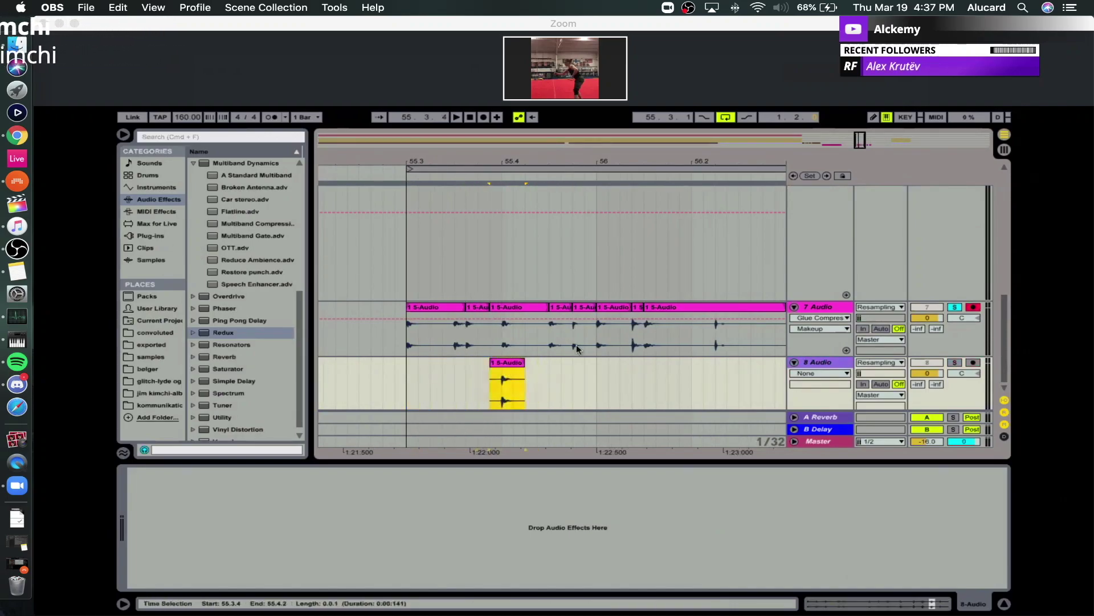
drag(414, 384, 589, 378)
key(super+d)
key(super+d)
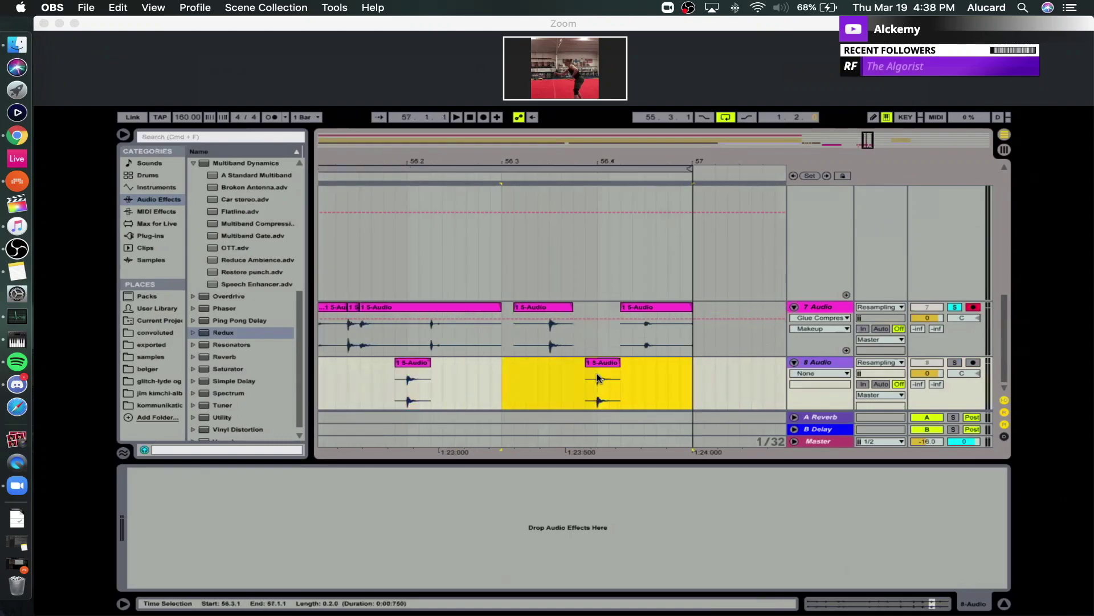
Insert a time signature change at 55.3.1, set it to 6/4, and audition the loop.
key(minus)
key(minus)
shift+click(533, 368)
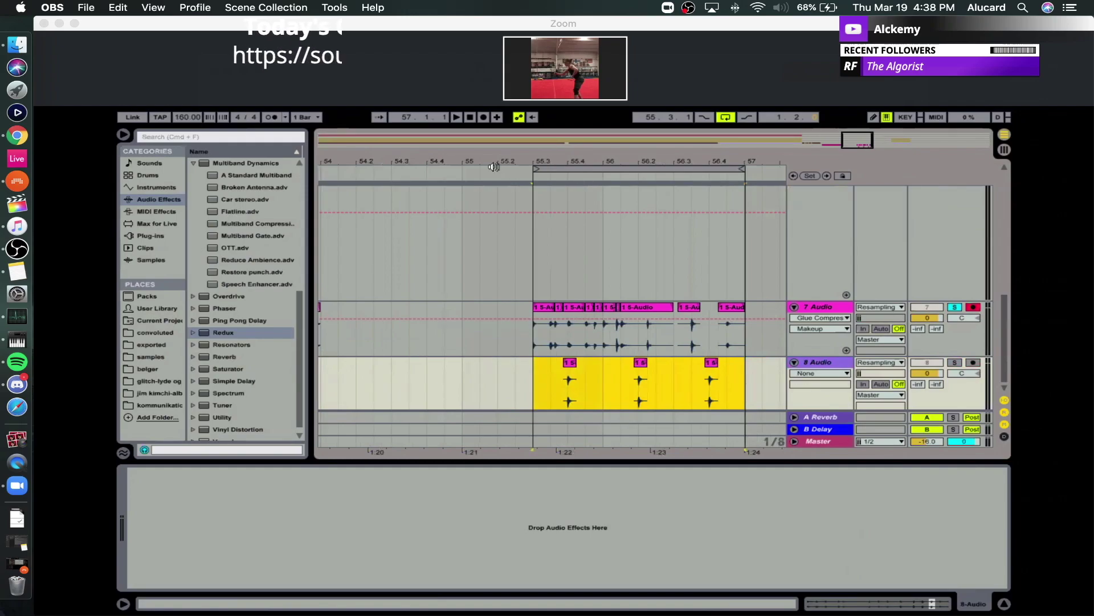
key(plus)
right_click(509, 179)
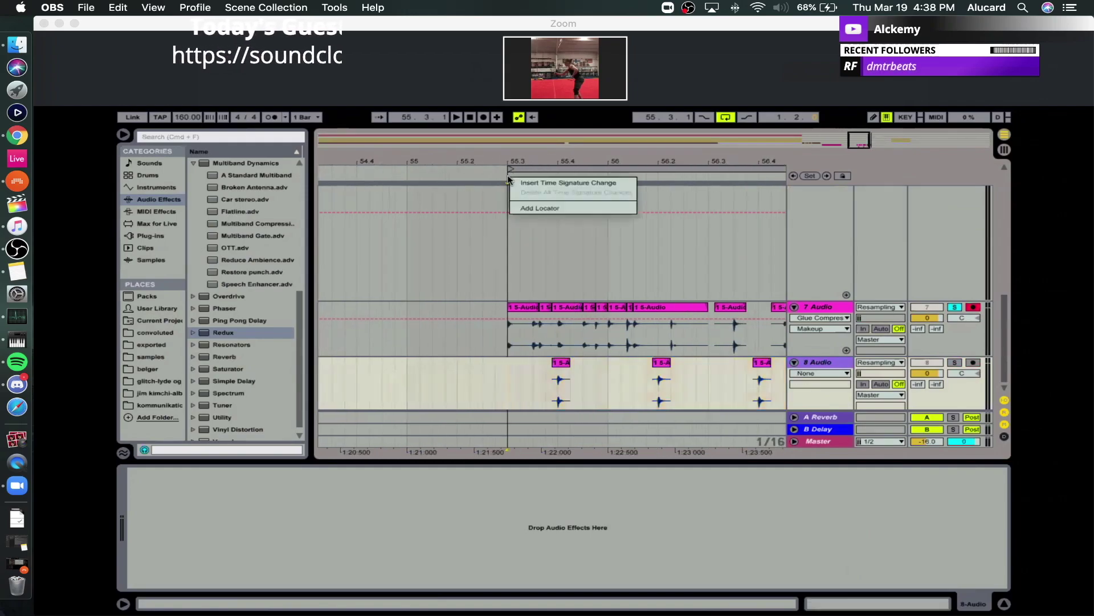
click(521, 182)
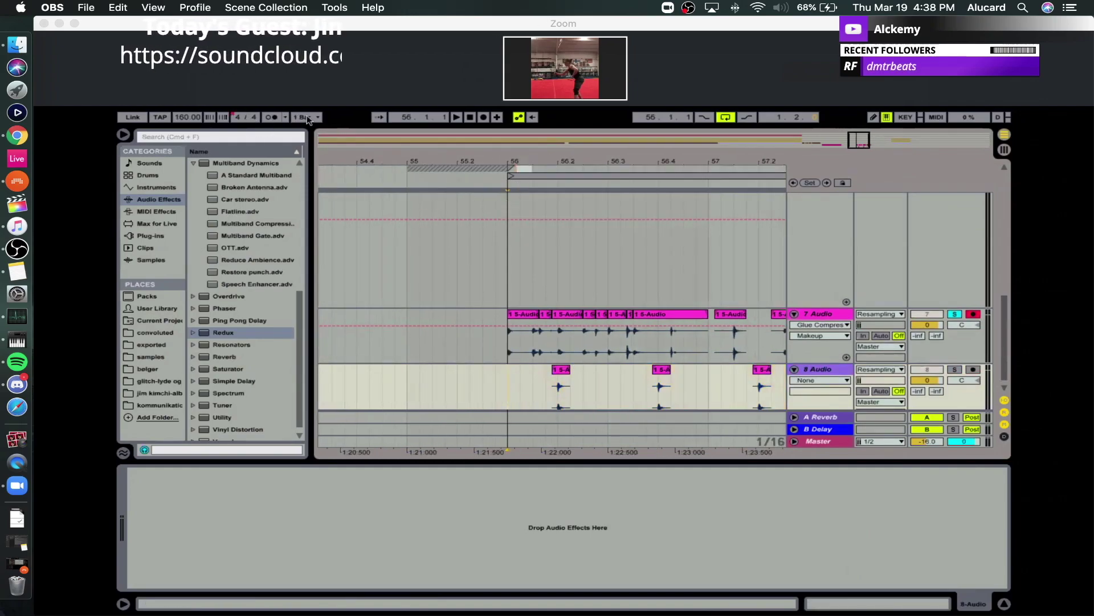
drag(245, 120, 245, 117)
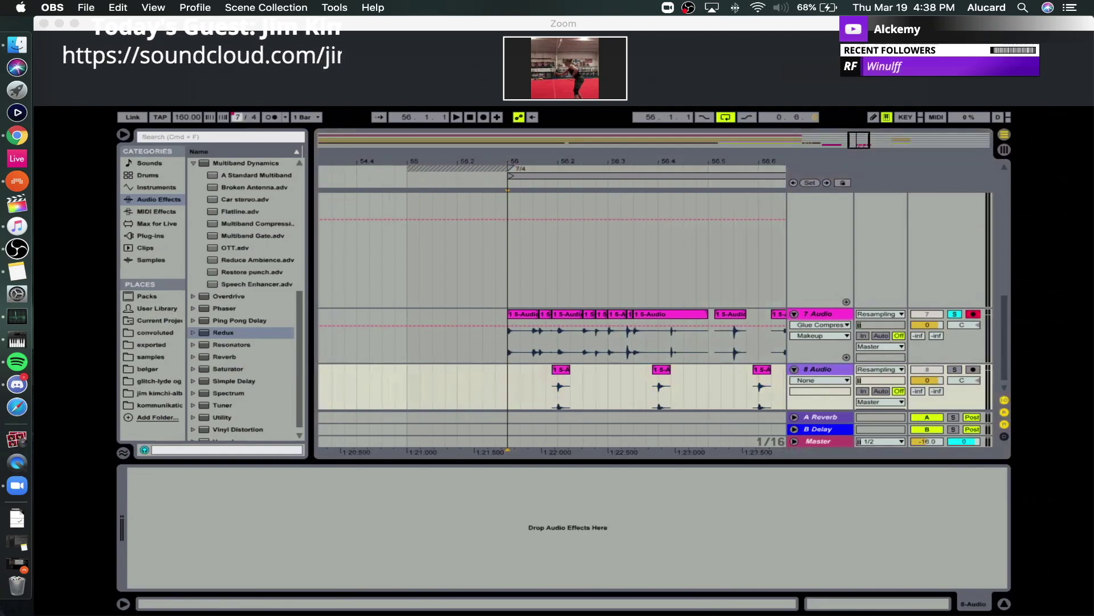
click(509, 376)
mouse_move(570, 160)
mouse_down()
mouse_move(418, 160)
mouse_move(535, 160)
mouse_move(471, 161)
mouse_up()
key(space)
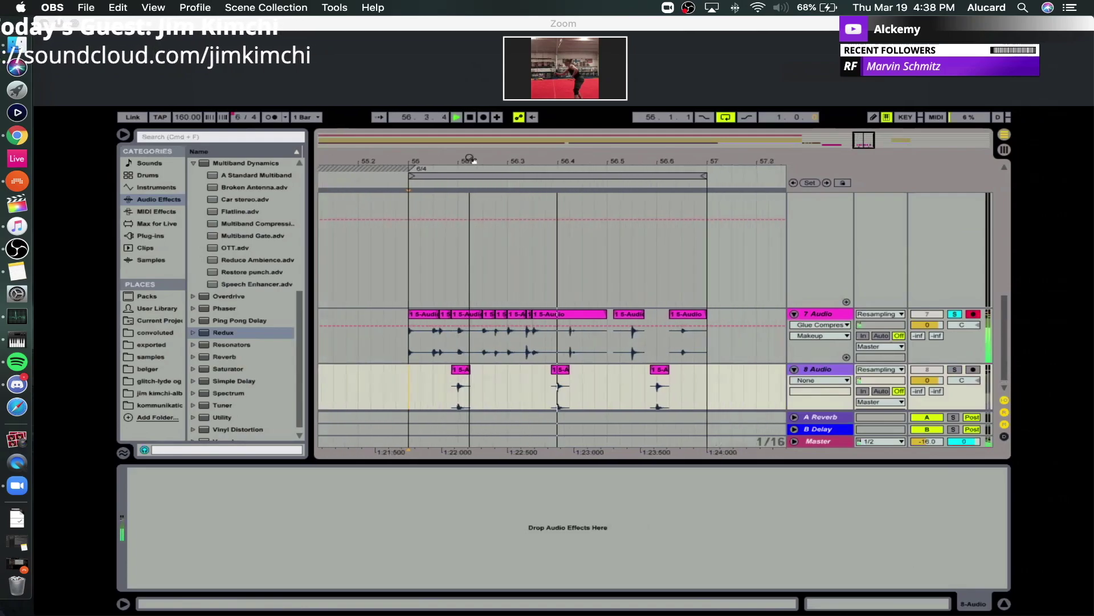
key(space)
Group the 7 Audio and 8 Audio tracks, then solo the grouped track holding the three repeated hits.
click(827, 348)
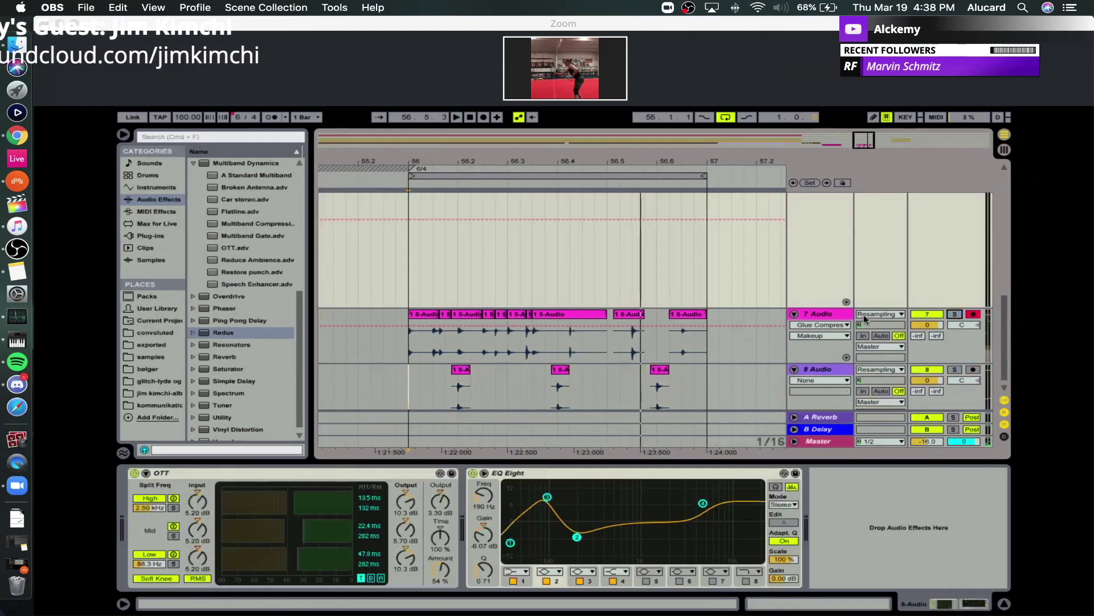
shift+click(821, 369)
key(super+g)
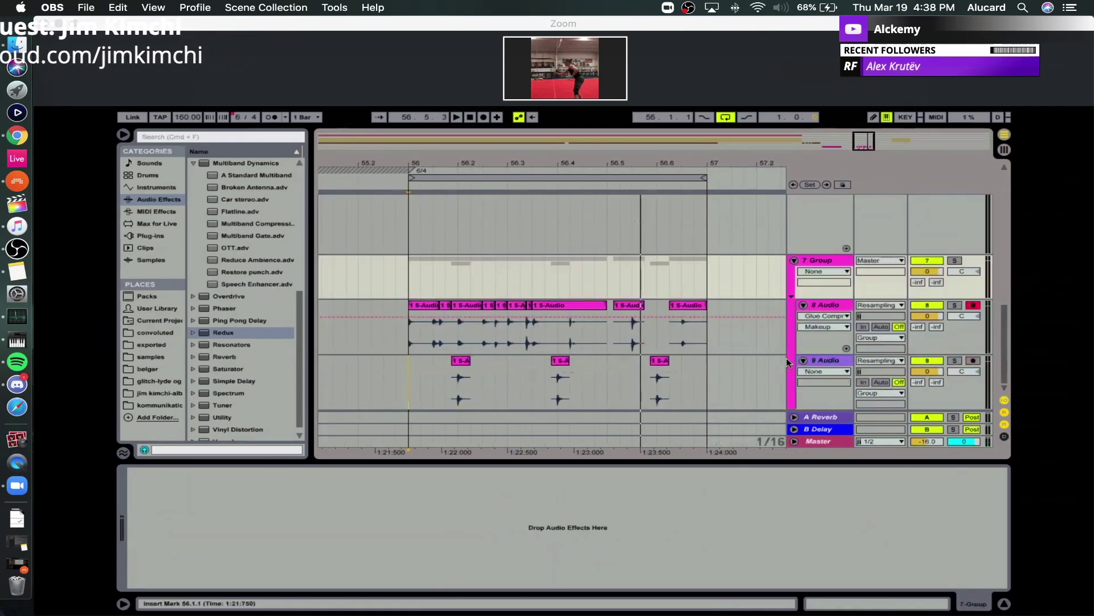
click(955, 360)
click(445, 377)
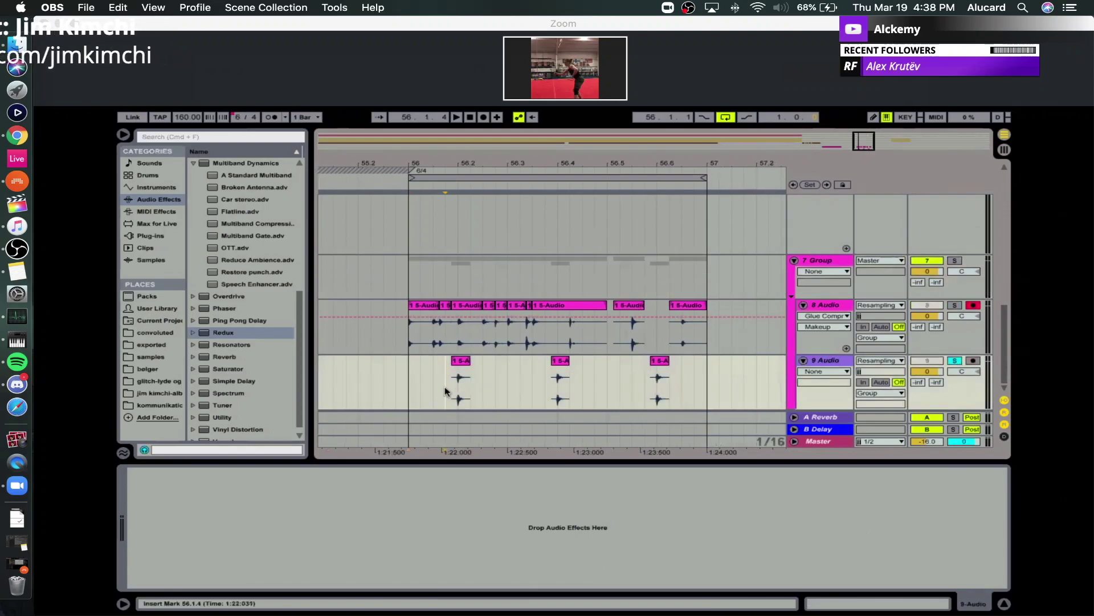
drag(301, 300, 301, 287)
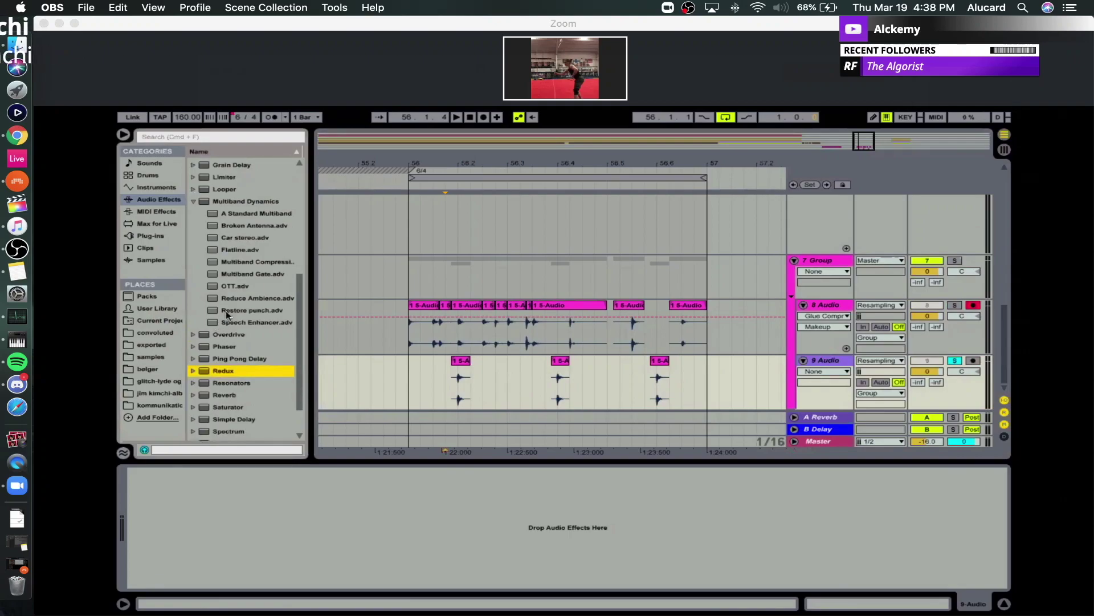
click(445, 379)
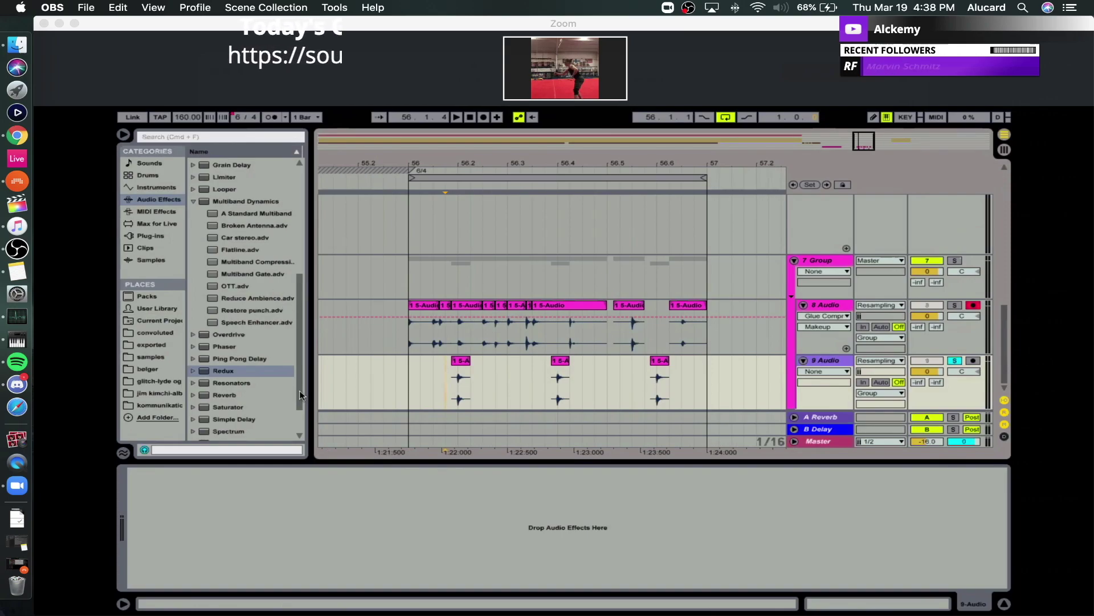
click(406, 369)
mouse_move(494, 162)
mouse_down()
mouse_move(481, 178)
mouse_move(454, 166)
mouse_up()
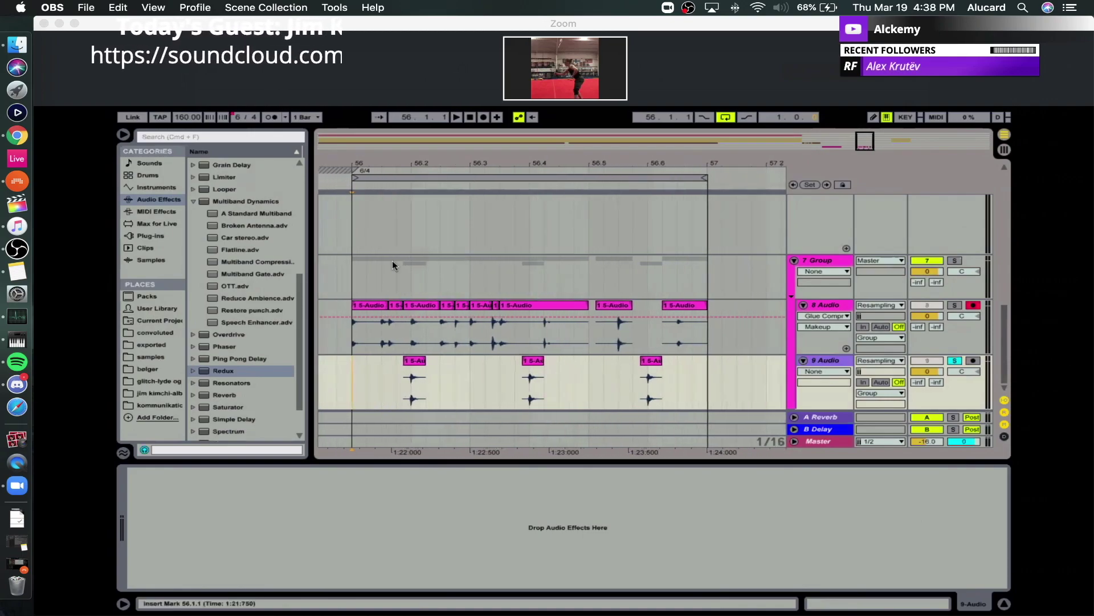
drag(349, 361, 689, 375)
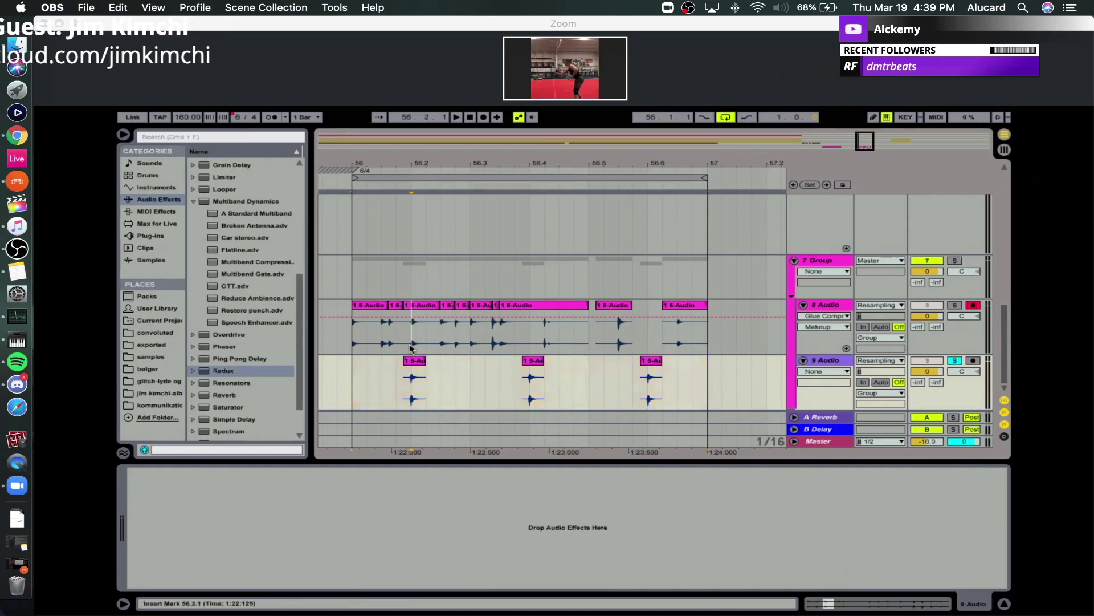
Clear short gaps in the 8 Audio slices at 56.2 and 56.2.4, then audition the soloed 7 Group.
click(422, 335)
drag(422, 332, 463, 307)
drag(449, 162, 449, 191)
drag(461, 331, 470, 332)
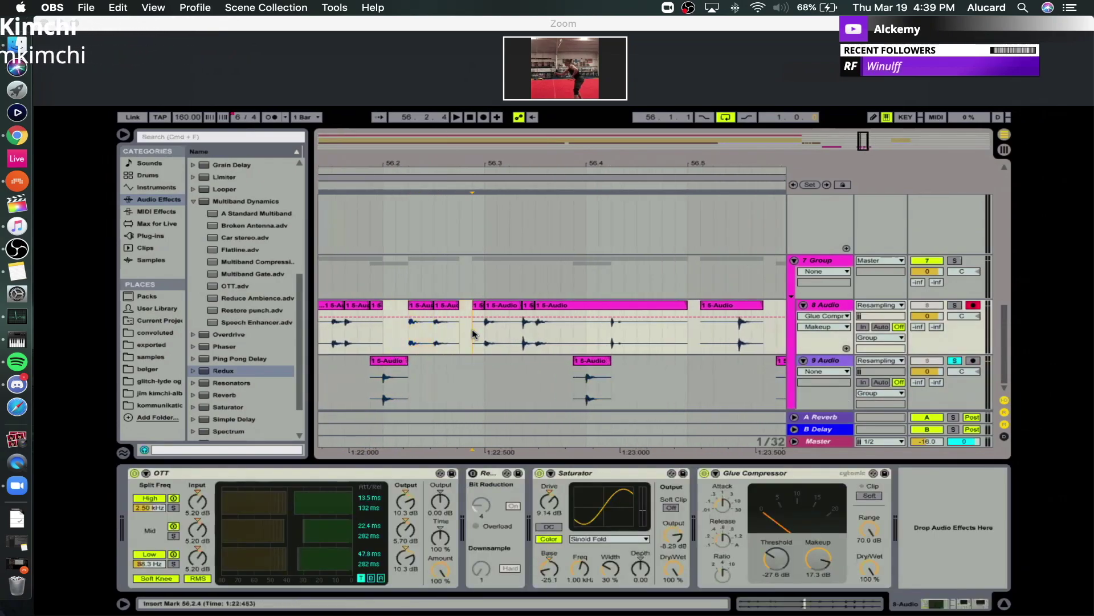
drag(469, 163, 468, 134)
key(space)
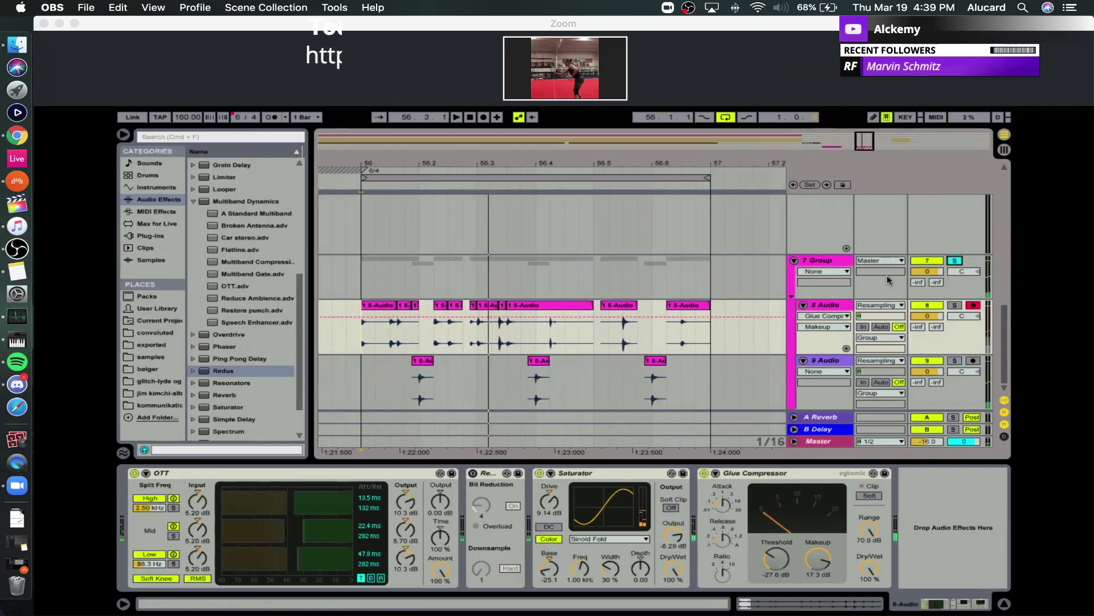
Copy the OTT, Redux, Saturator and Glue Compressor chain from 8 Audio onto 9 Audio and audition the loop.
click(378, 378)
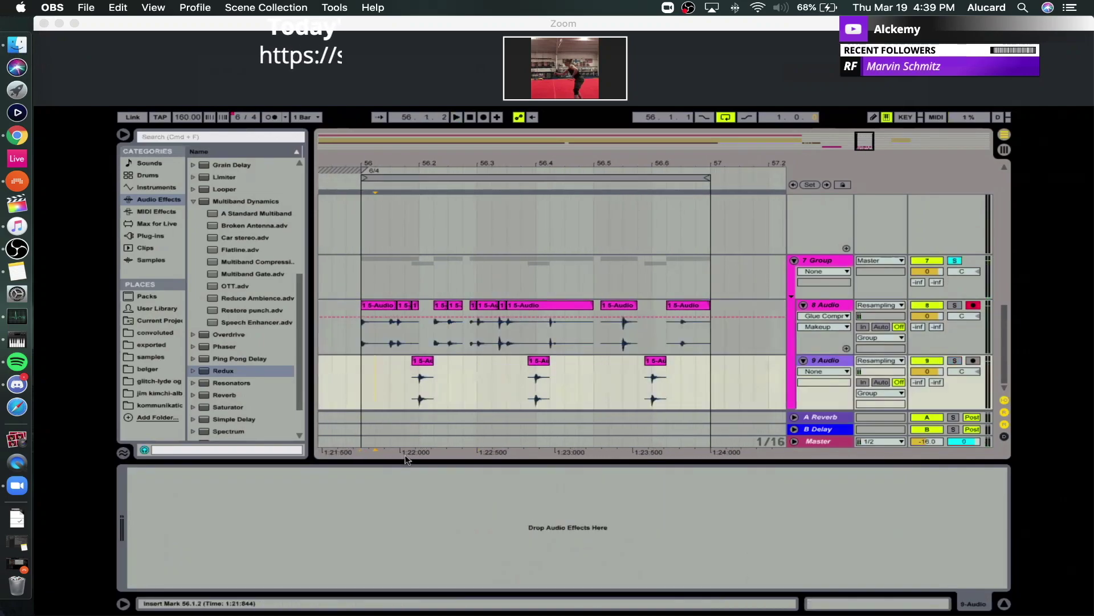
click(398, 332)
click(384, 367)
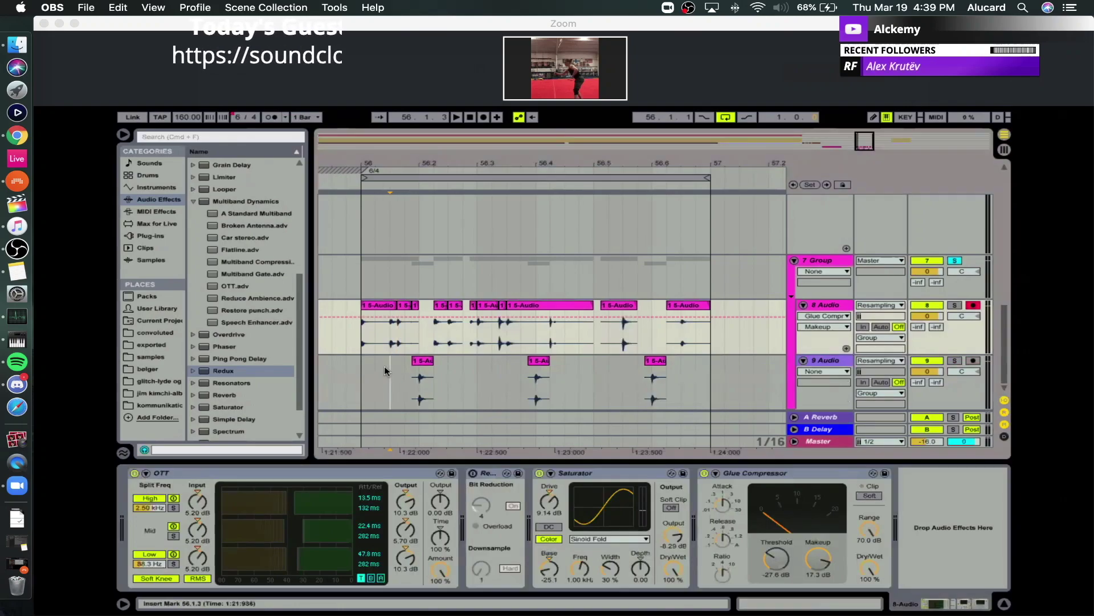
click(542, 502)
key(super+v)
click(357, 385)
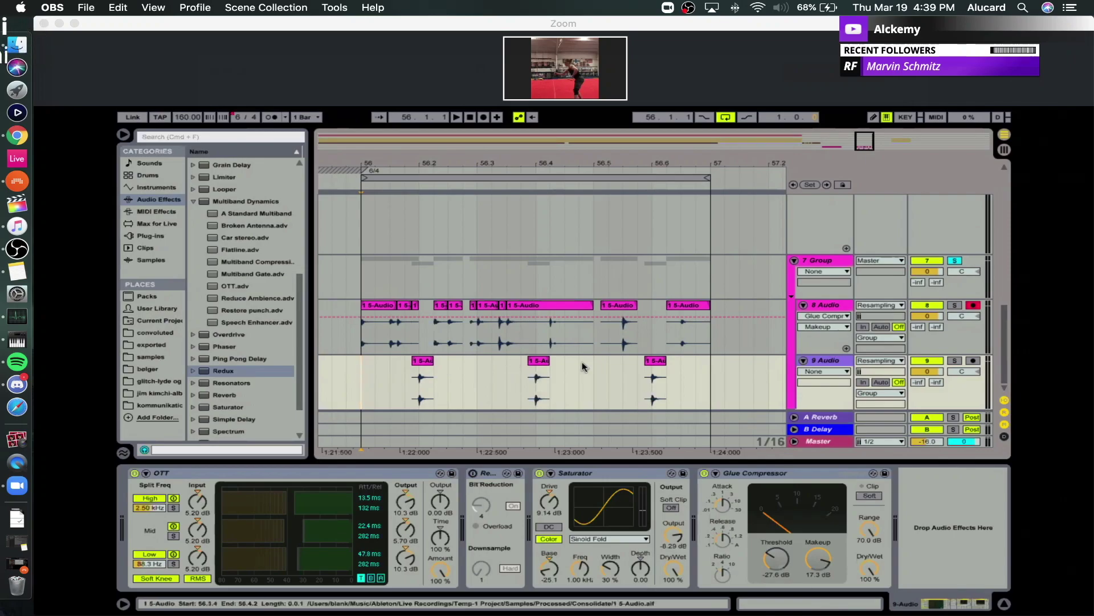
shift+click(709, 378)
key(space)
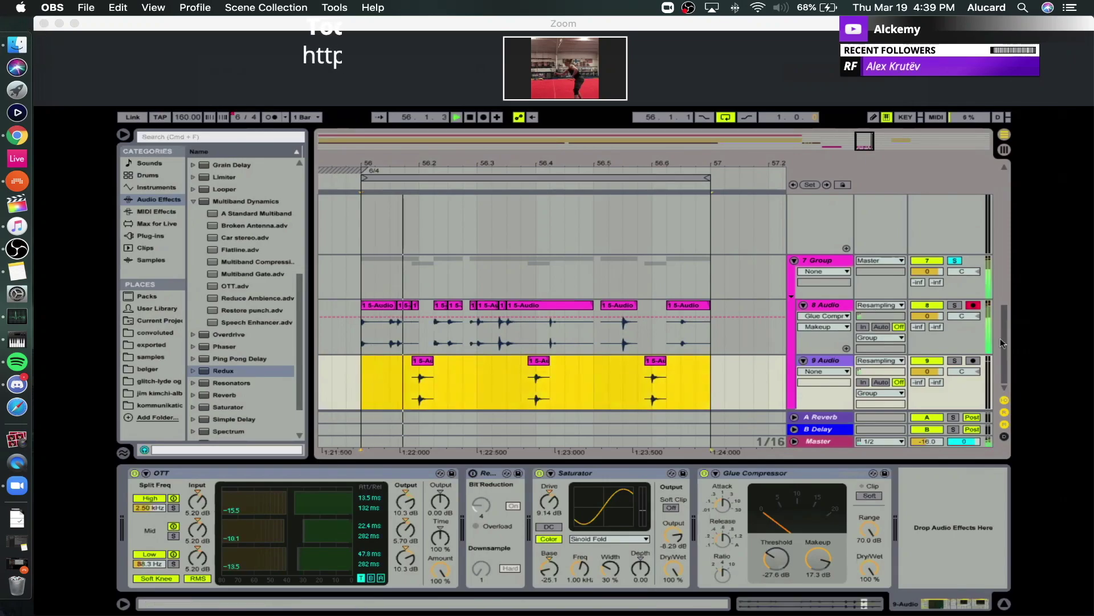
key(space)
Consolidate the first hit on 9 Audio into a clip spanning 56.1.3 to 56.2.3.
click(427, 361)
drag(360, 380, 491, 375)
click(430, 381)
click(401, 377)
drag(395, 377, 466, 374)
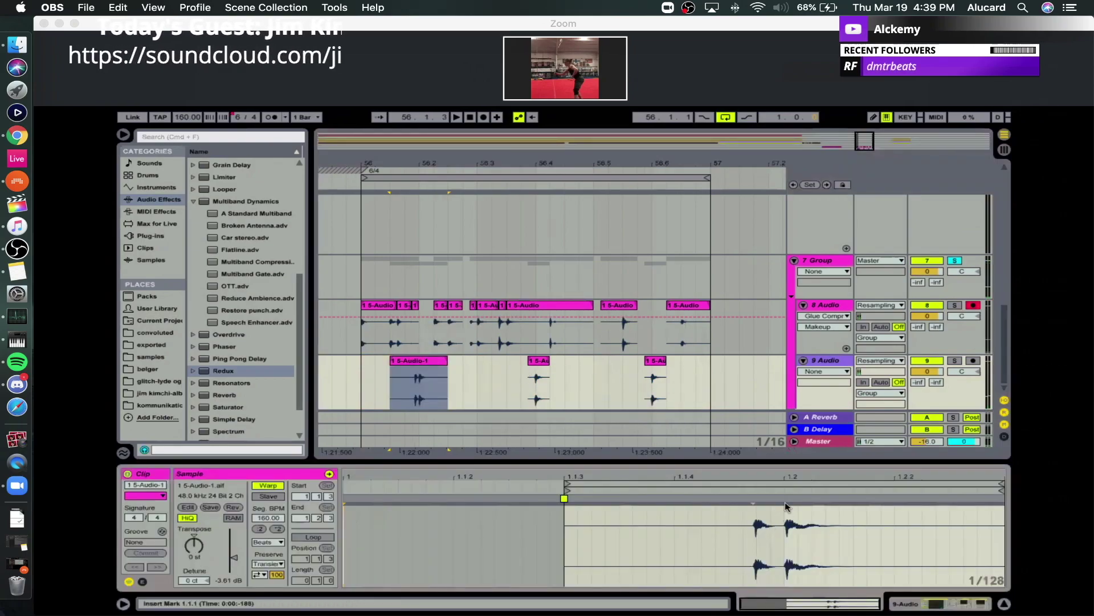
Add warp markers to the consolidated clip's two transients, move the first closer to the second, and audition it.
click(785, 502)
mouse_move(755, 502)
mouse_down()
mouse_move(784, 502)
mouse_move(772, 502)
mouse_move(787, 516)
mouse_move(768, 499)
mouse_up()
key(plus)
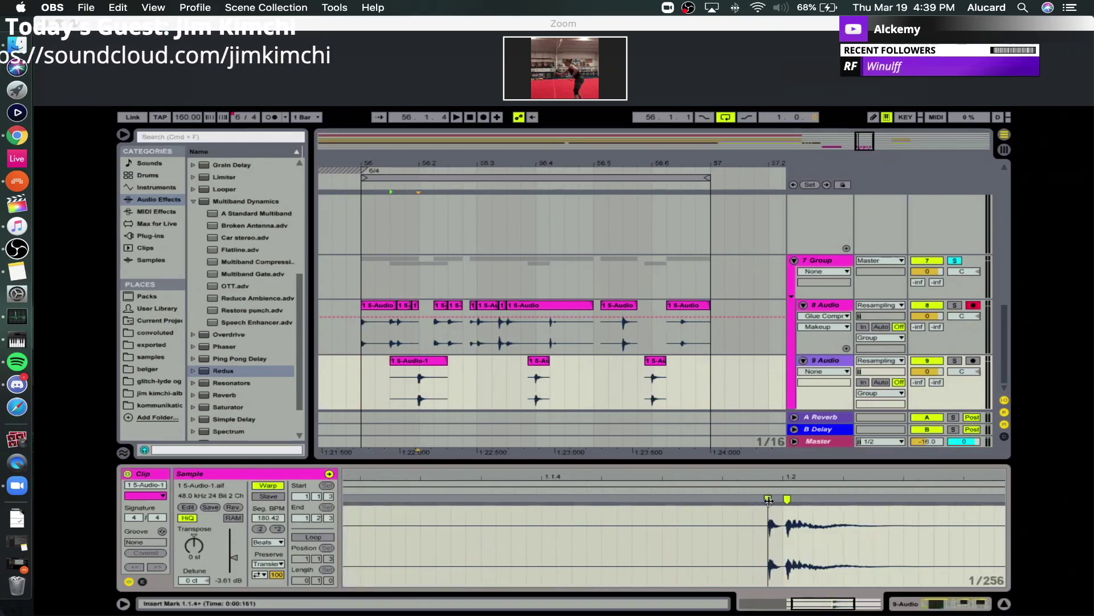
key(minus)
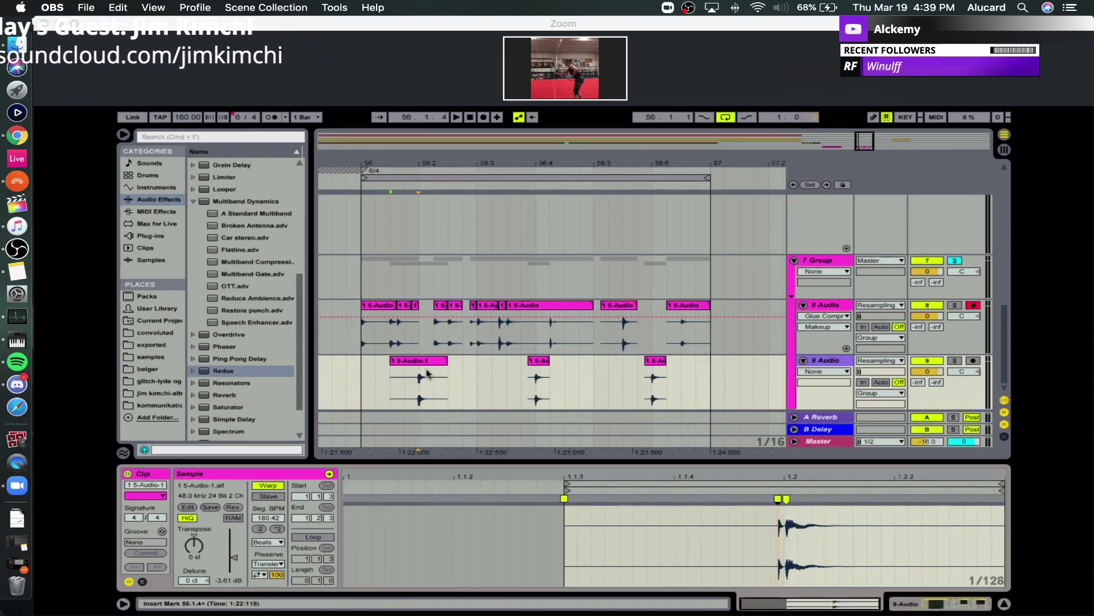
click(349, 374)
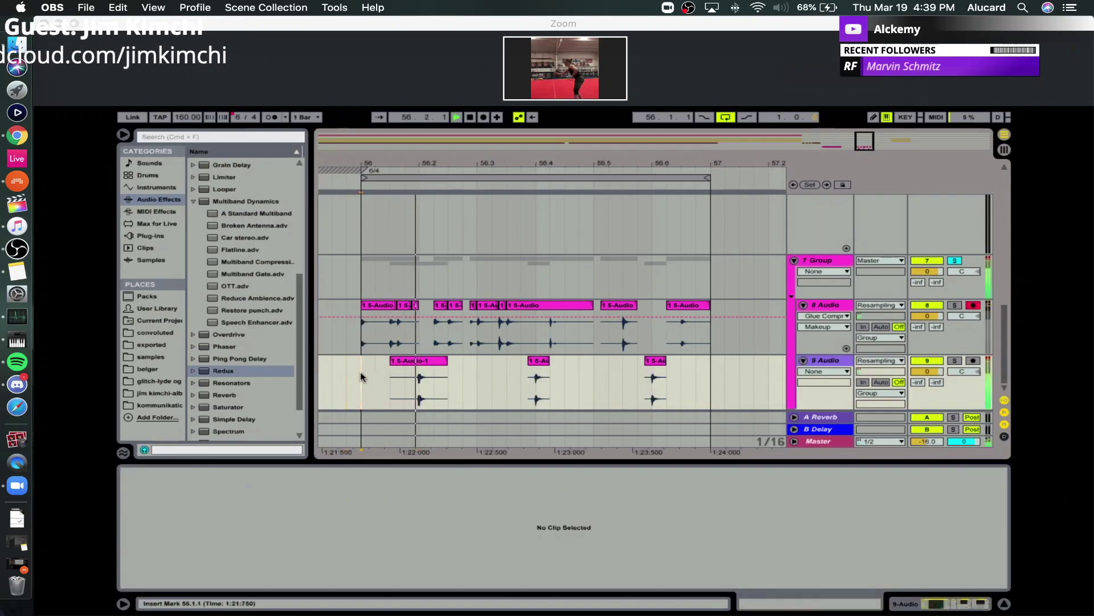
Duplicate the two-beat section with the warped hit on 9 Audio twice over the remaining hits.
drag(478, 392, 364, 382)
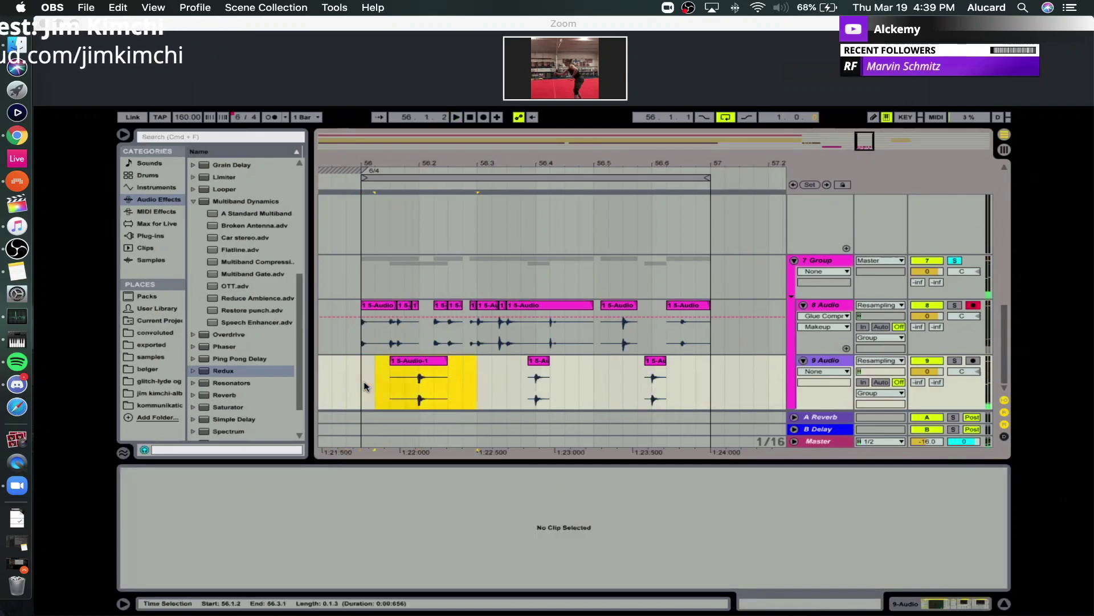
key(super+d)
key(super+d)
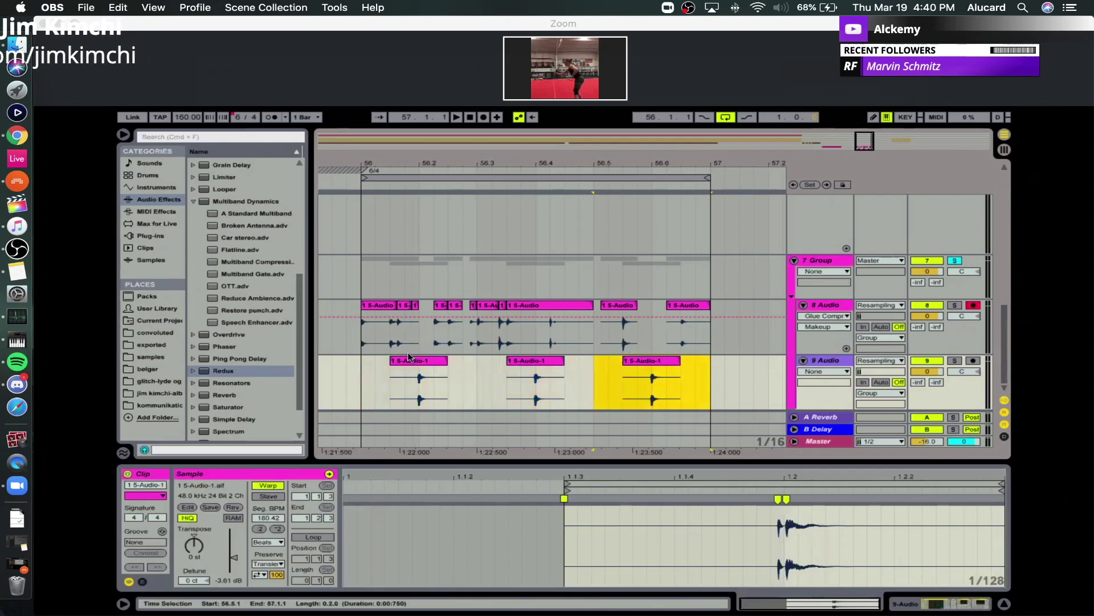
Consolidate 56.1.1 to 56.3.1 on 9 Audio into one clip and duplicate it twice to fill the bar.
click(362, 368)
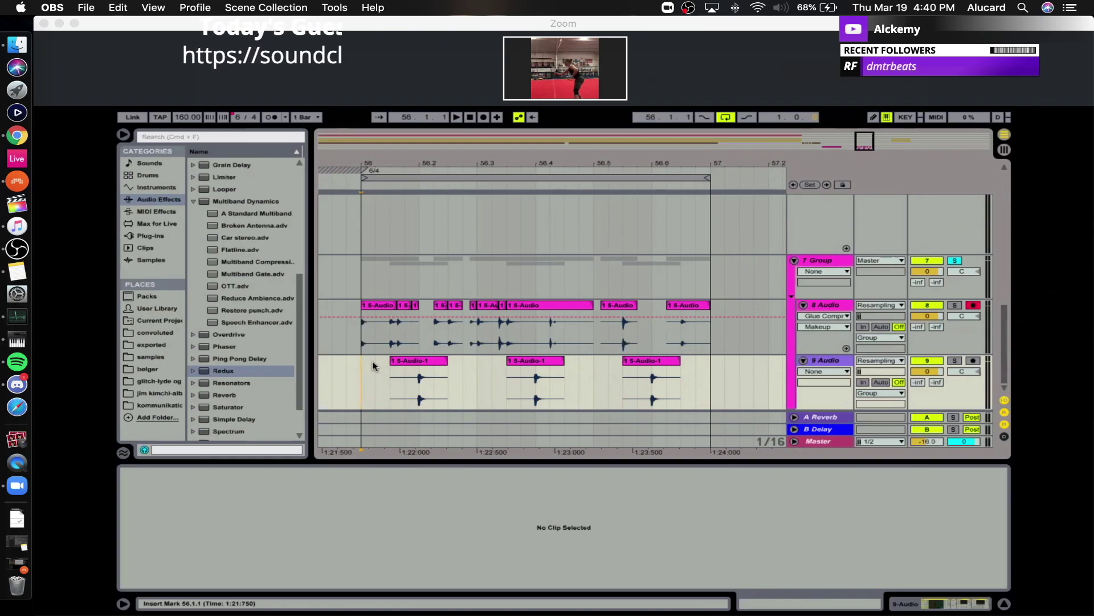
shift+click(478, 372)
key(super+j)
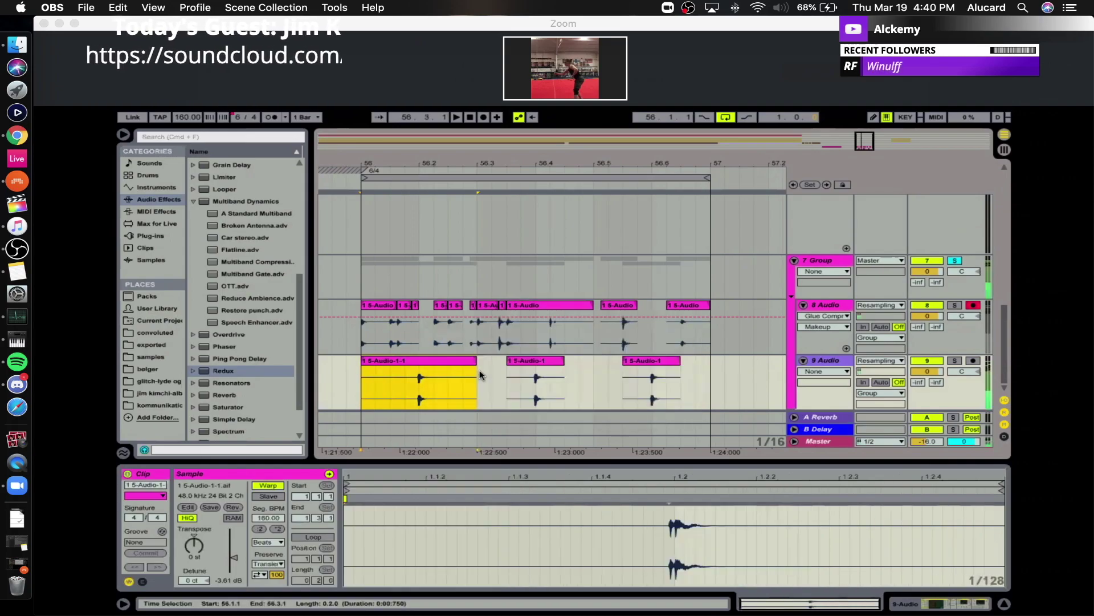
key(super+d)
key(super+d)
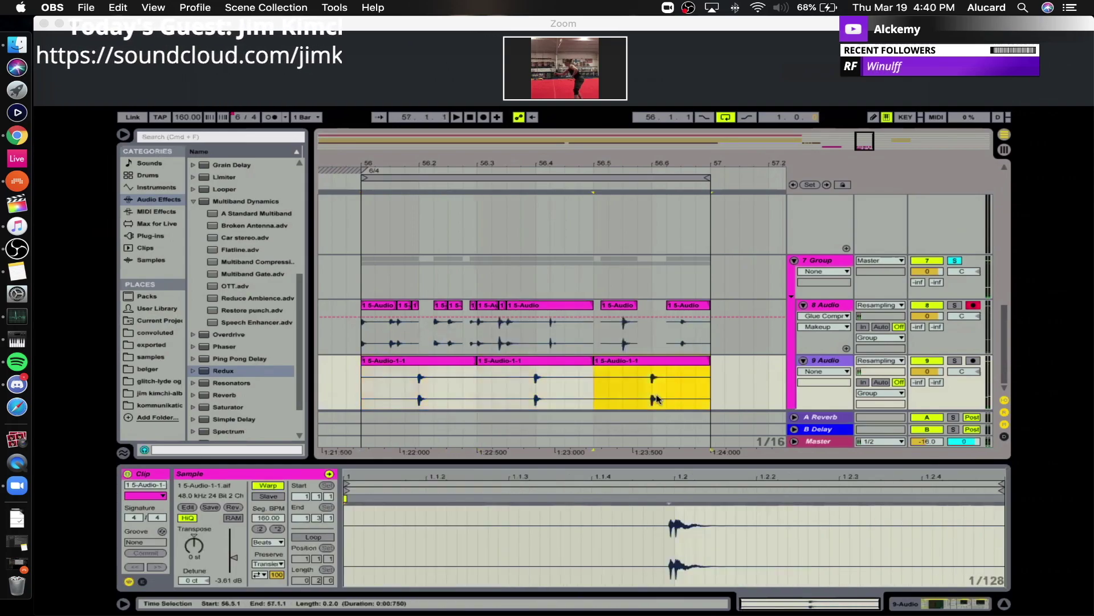
Show the effect chain of 9 Audio, audition it, and add an EQ Eight after the Glue Compressor.
click(456, 402)
click(930, 602)
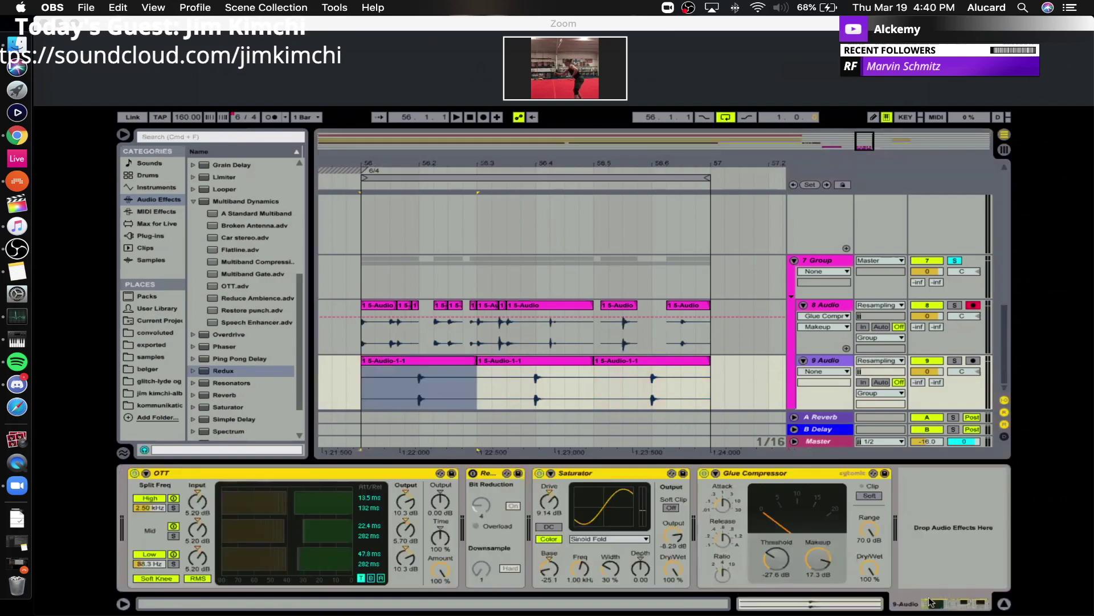
key(space)
scroll(251, 260, up, 10)
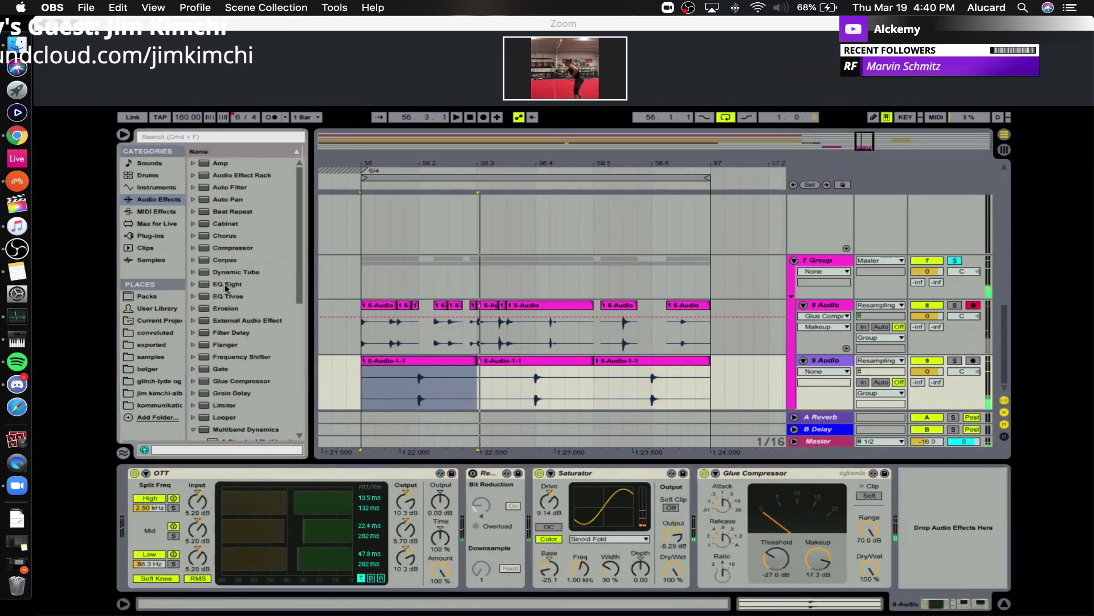
drag(228, 283, 673, 478)
Boost EQ Eight band 2 by about 5.33 dB at 402 Hz and lower band 1 to about -11.5 dB at 170 Hz.
mouse_move(785, 522)
mouse_down()
mouse_move(814, 493)
mouse_move(794, 489)
mouse_move(809, 509)
mouse_up()
drag(705, 521, 718, 554)
key(space)
drag(808, 509, 806, 508)
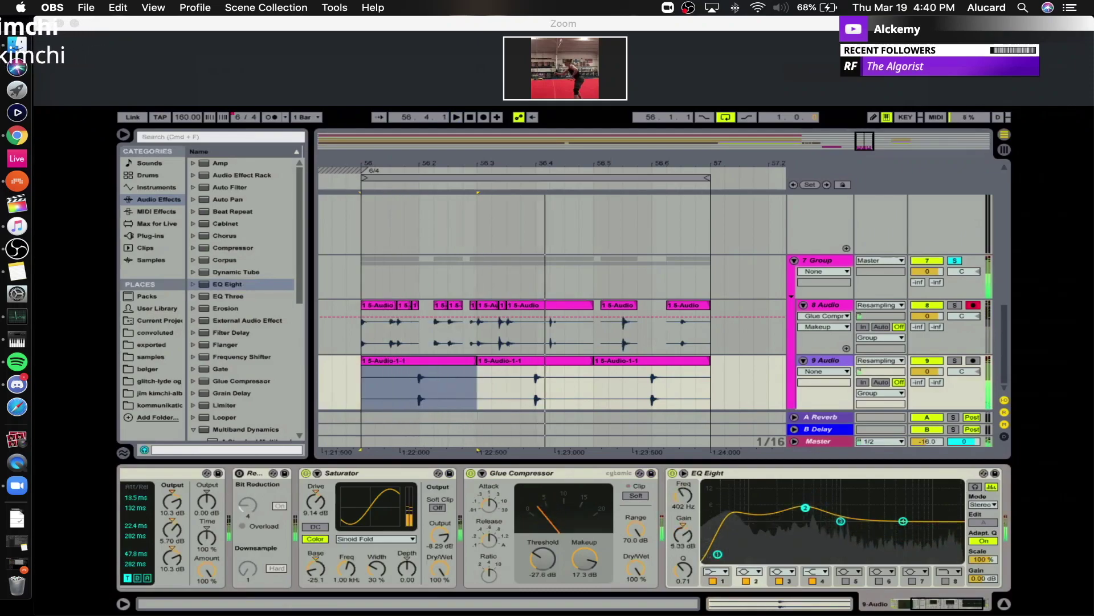
key(space)
drag(718, 554, 774, 553)
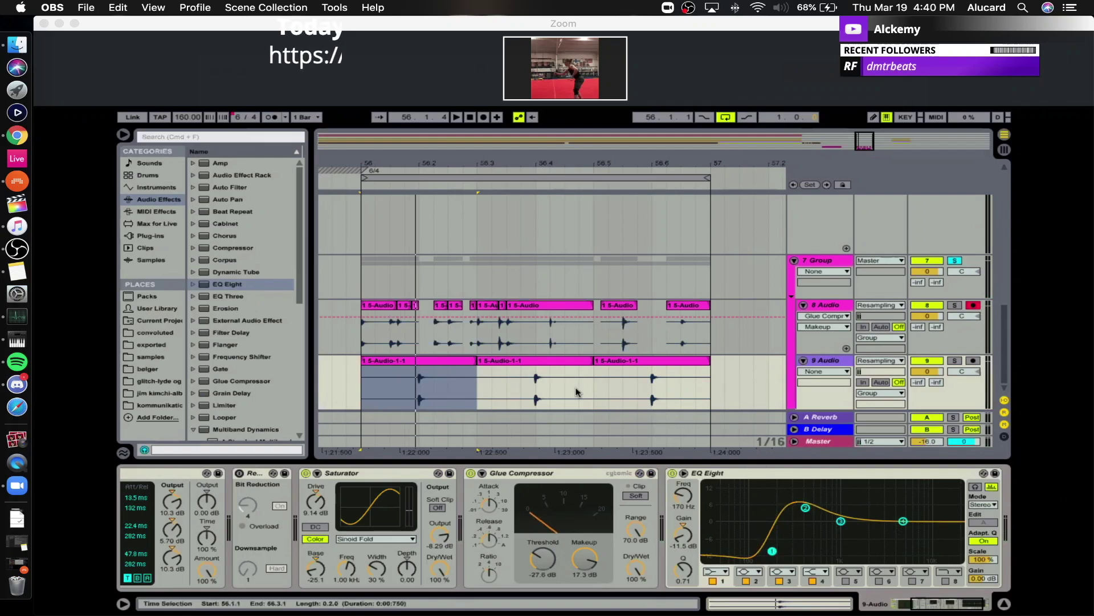
click(459, 361)
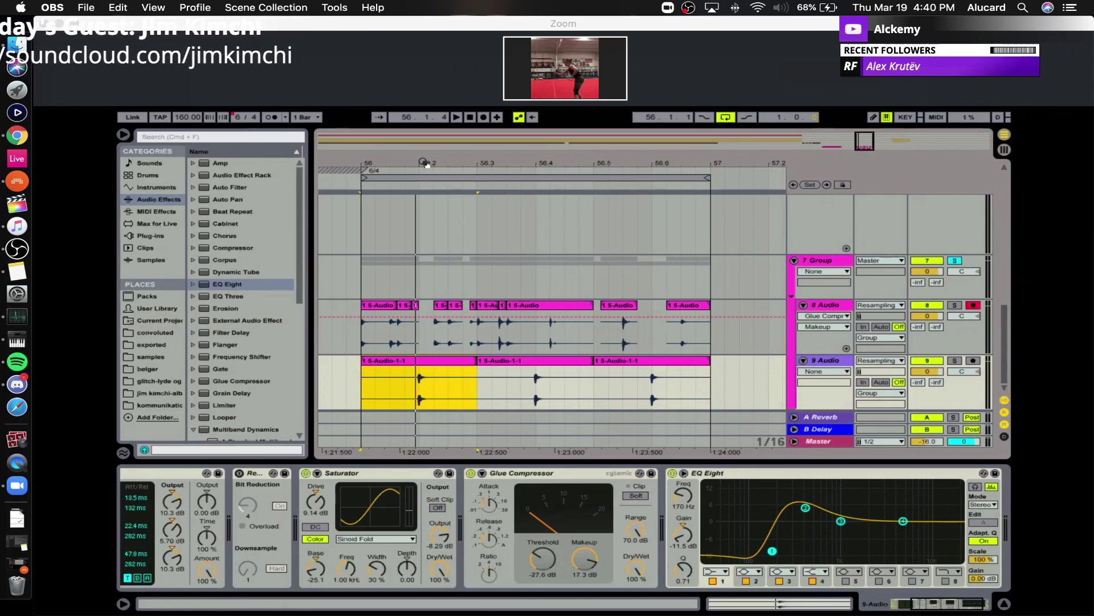
Copy the short slice just after the hit at 56.4.2 on 8 Audio and paste it at 56.1.4.
drag(423, 162, 447, 178)
click(405, 330)
drag(407, 330, 410, 332)
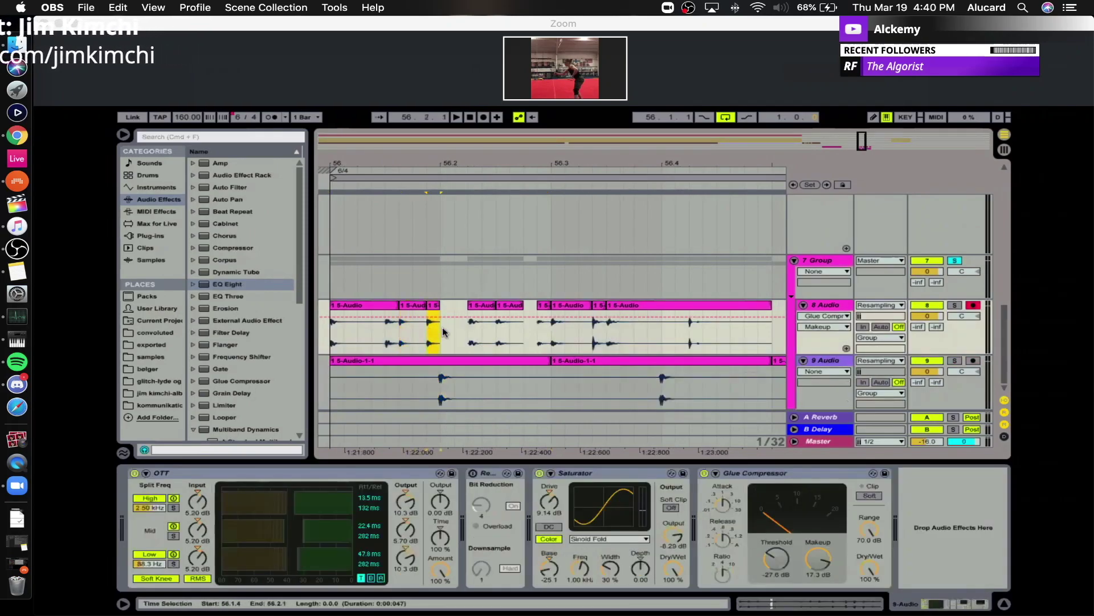
click(541, 328)
drag(543, 329, 551, 330)
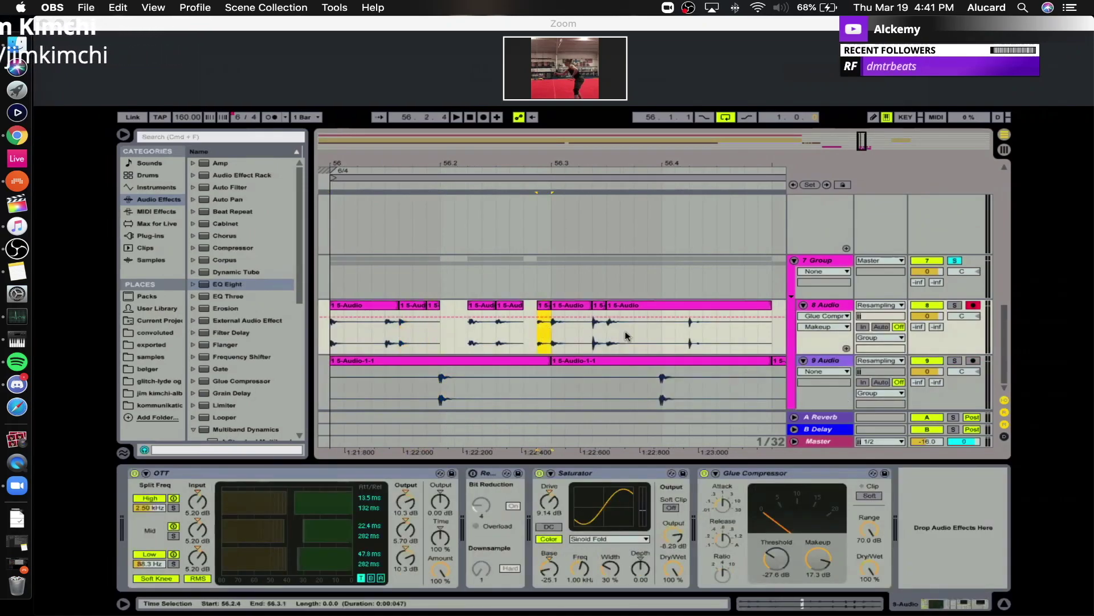
drag(702, 330, 693, 331)
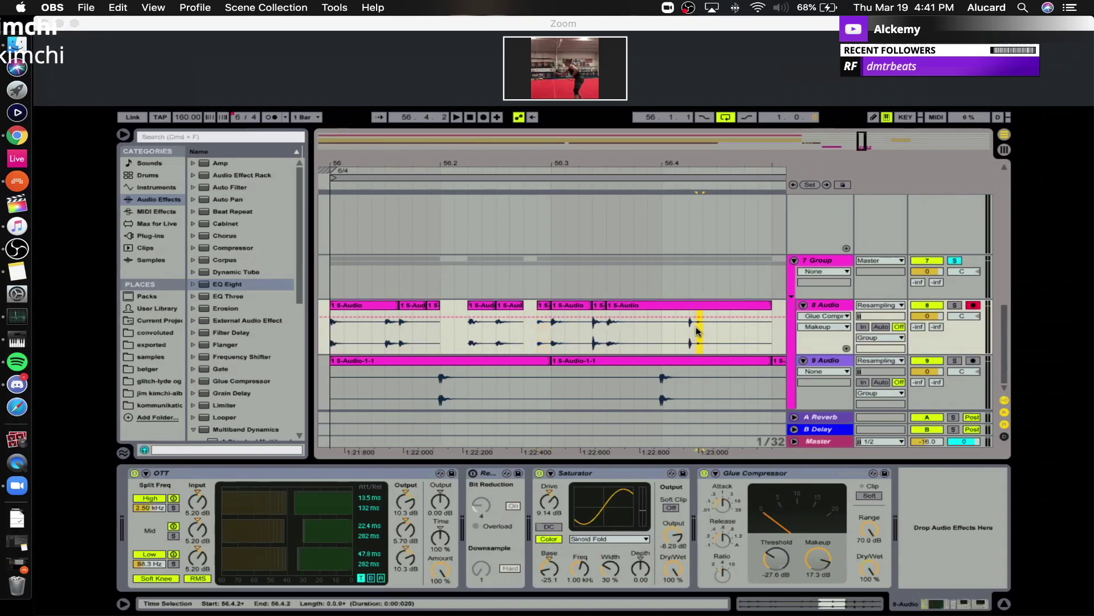
click(432, 332)
key(super+v)
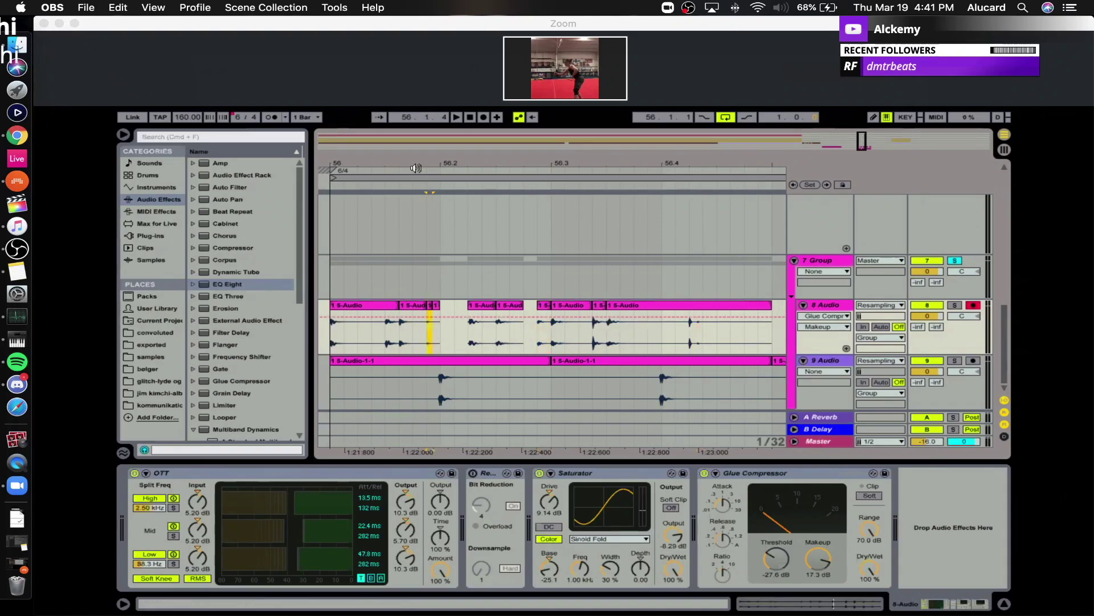
Adjust the short clips before 56.2 on 8 Audio to open a small gap after 56.1.4, and play the loop.
drag(422, 154, 422, 183)
click(471, 336)
click(475, 334)
drag(485, 335, 518, 335)
drag(484, 165, 478, 137)
click(477, 177)
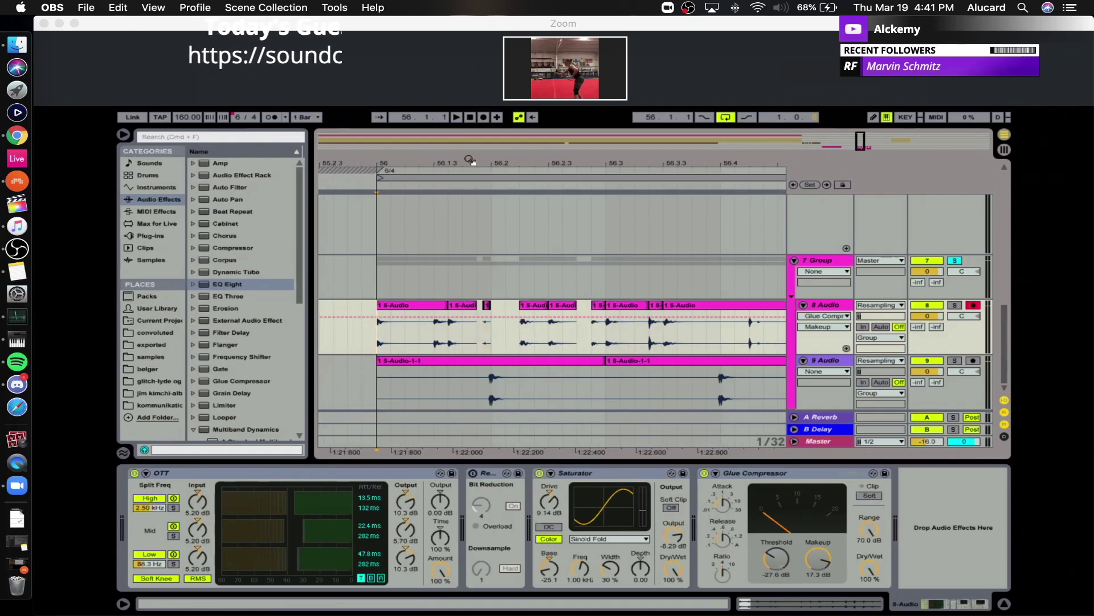
drag(470, 162, 388, 167)
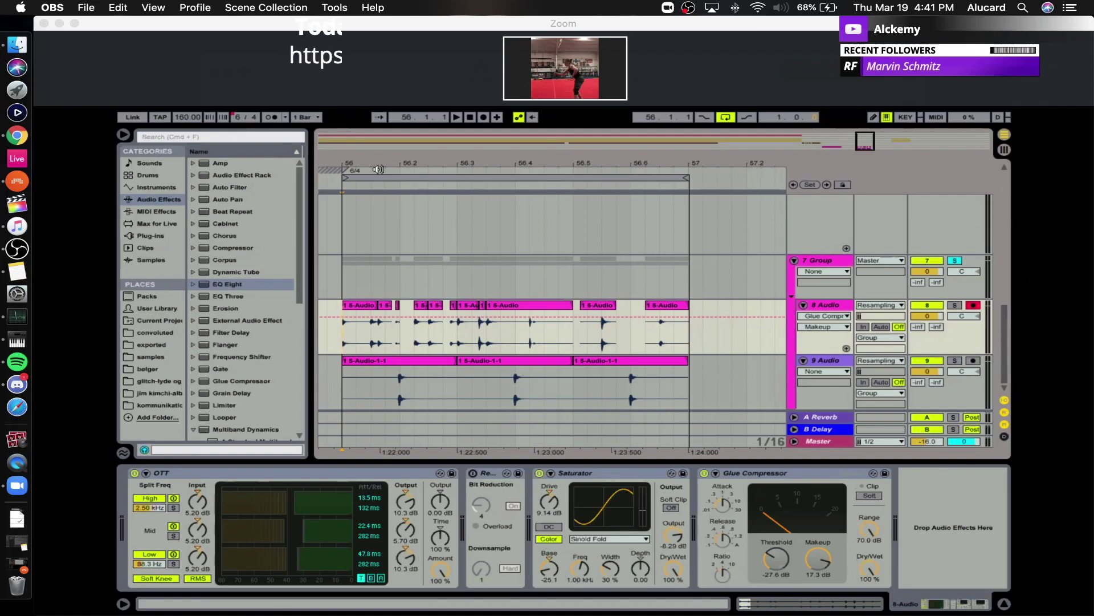
drag(369, 164, 343, 178)
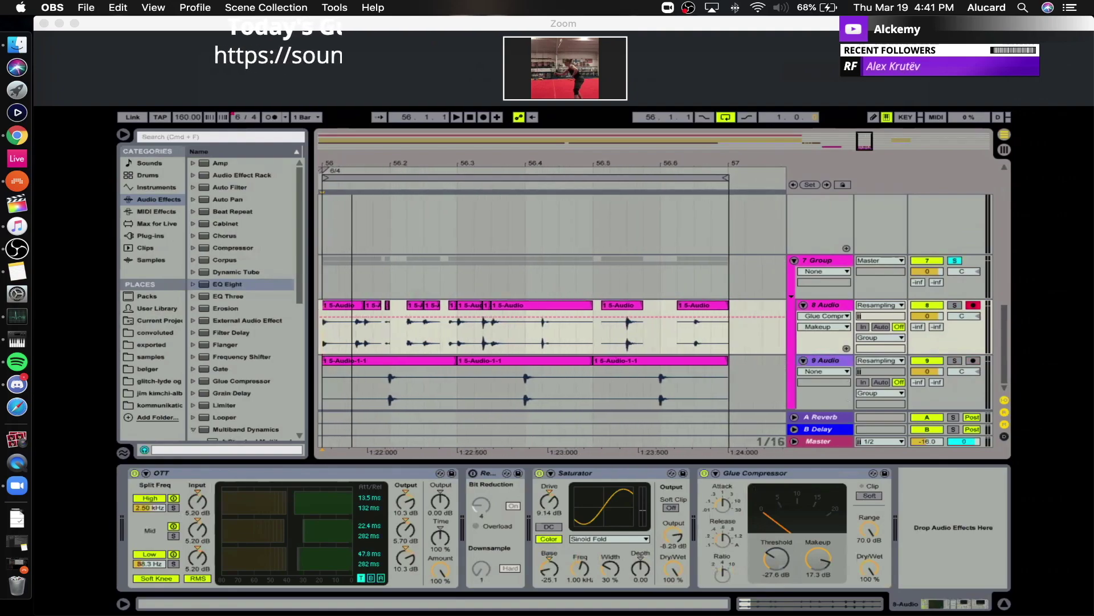
key(space)
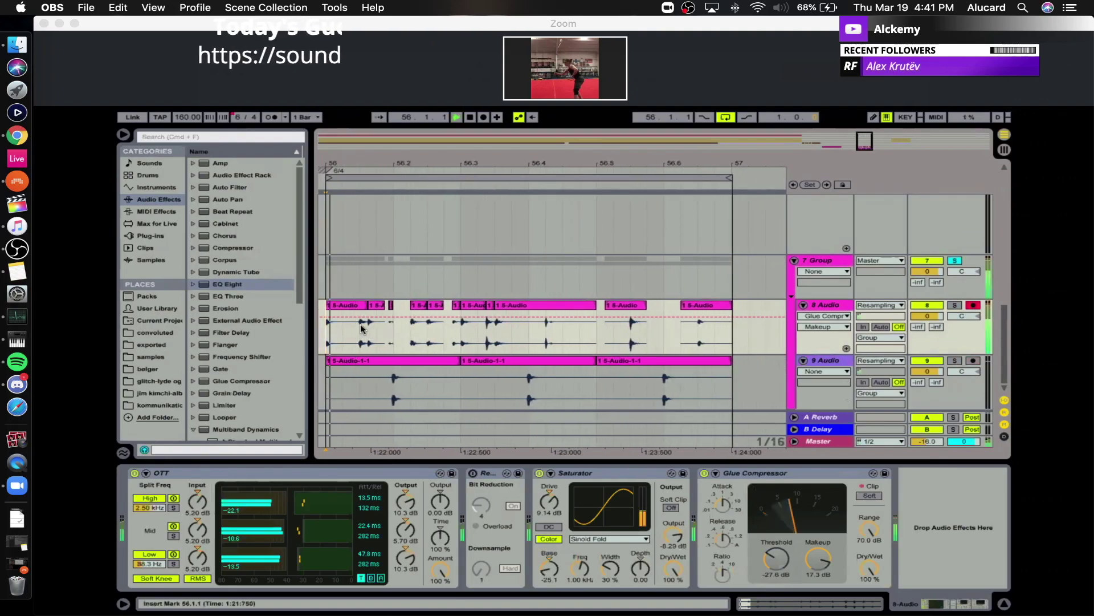
Insert an Erosion effect in Noise mode between the Saturator and Glue Compressor on 9 Audio and audition it.
click(390, 376)
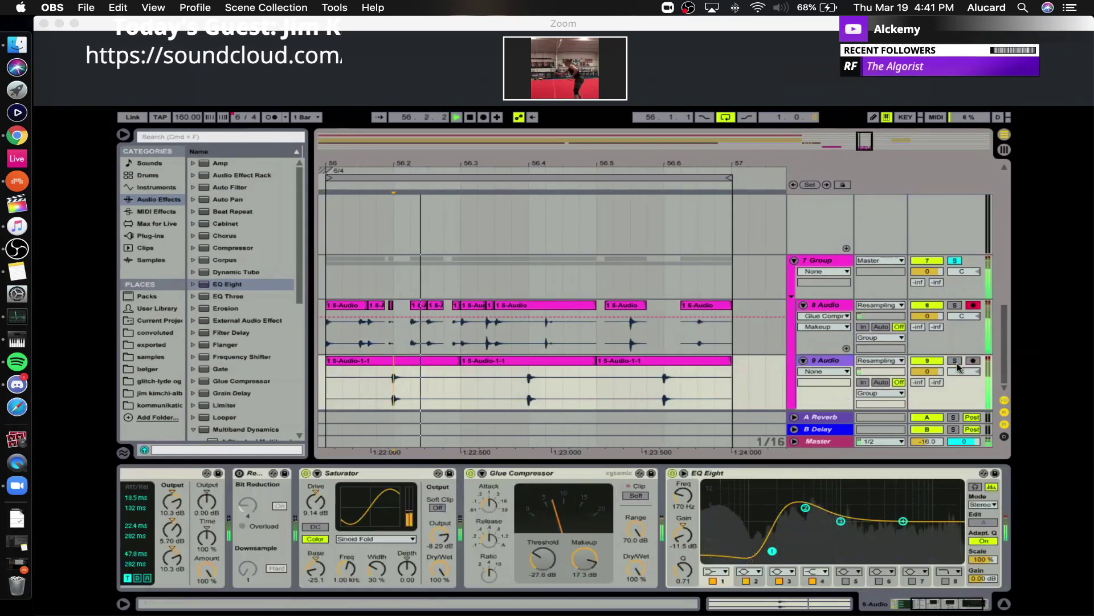
scroll(238, 374, down, 5)
key(space)
scroll(237, 370, up, 3)
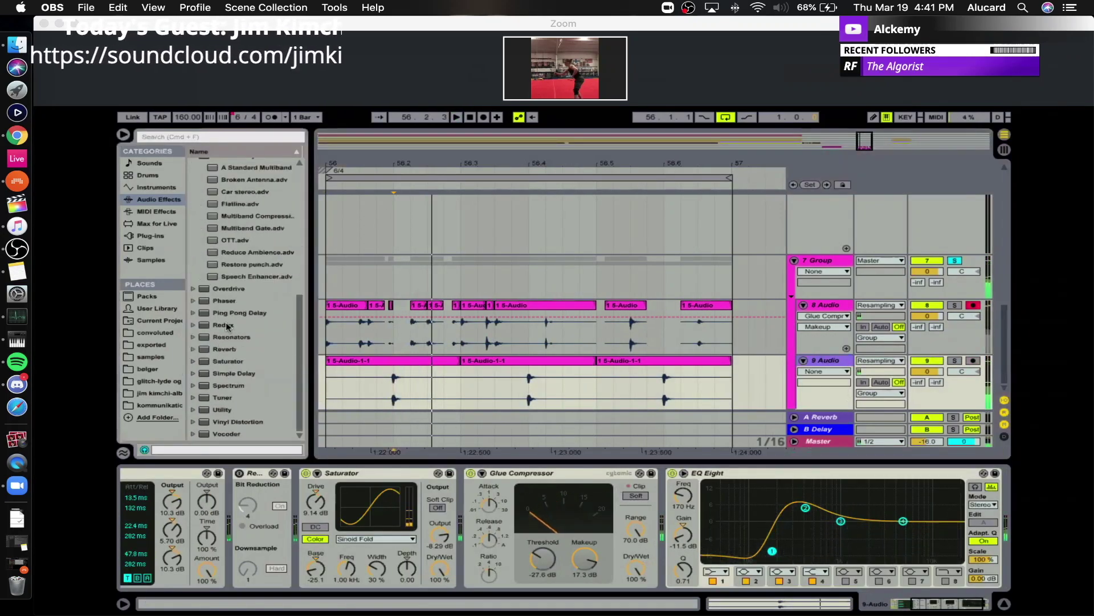
scroll(240, 340, up, 3)
scroll(228, 344, down, 5)
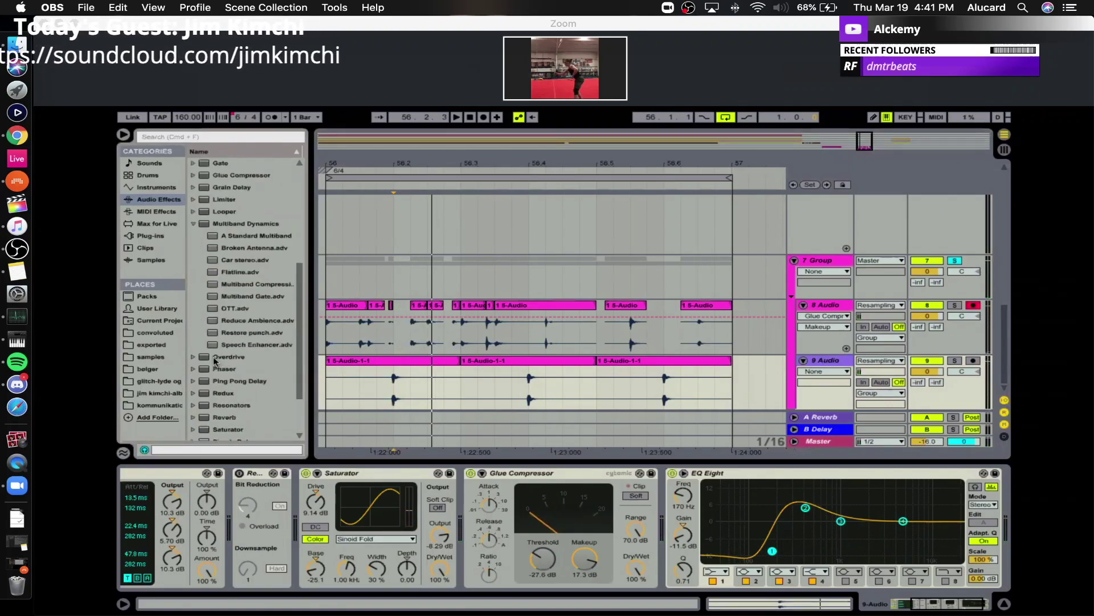
click(197, 258)
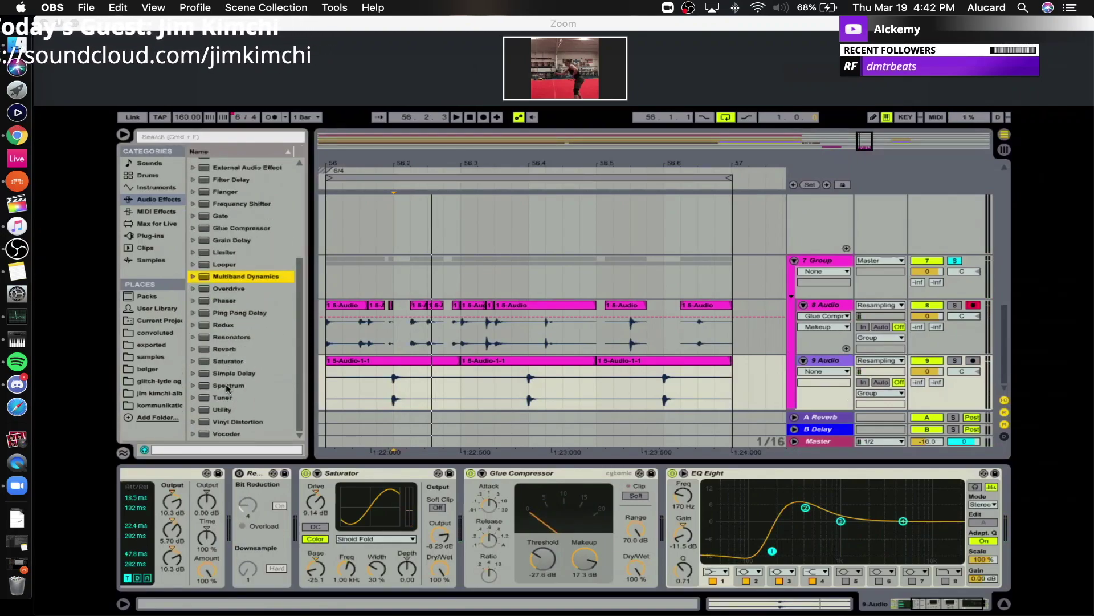
scroll(219, 364, up, 4)
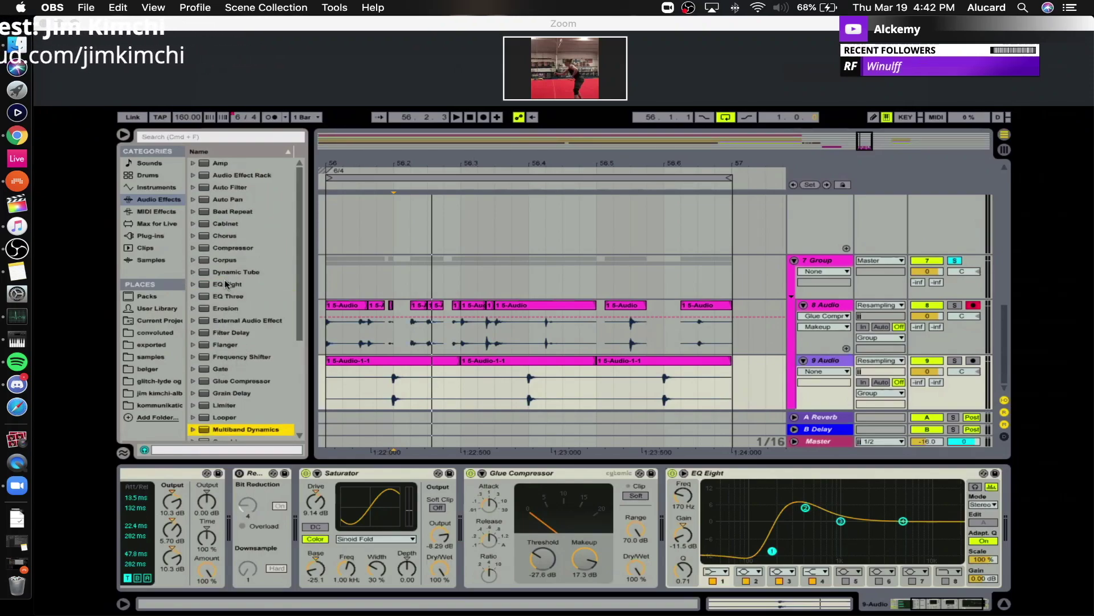
drag(225, 309, 507, 504)
click(478, 548)
key(space)
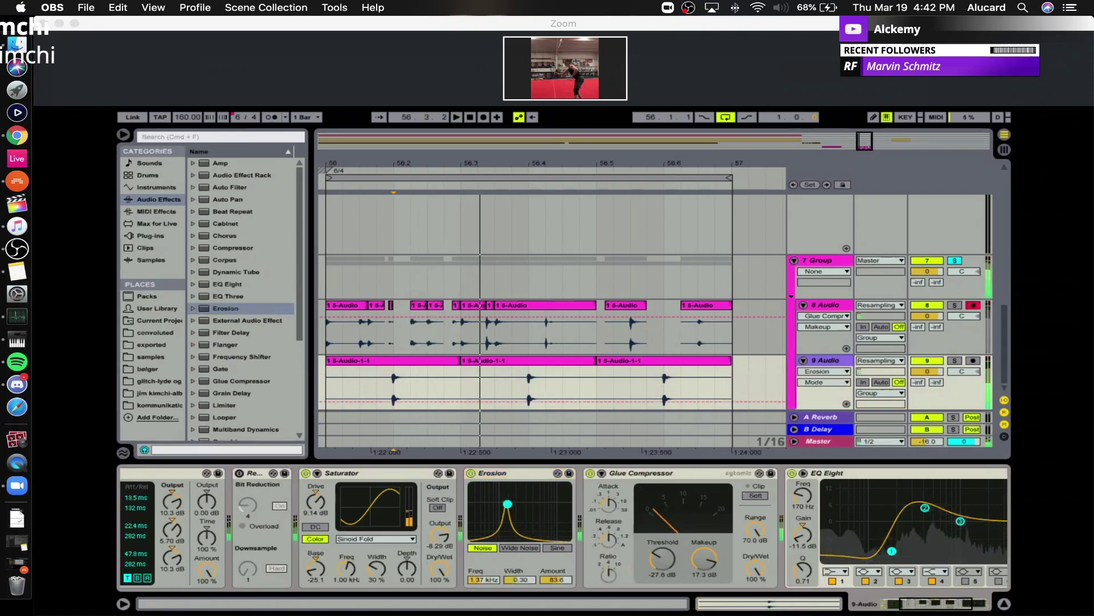
Solo 9 Audio and set Erosion to about 1.25 kHz with an amount of 114 while auditioning.
click(955, 360)
drag(508, 504, 506, 499)
key(space)
key(space)
key(space)
key(space)
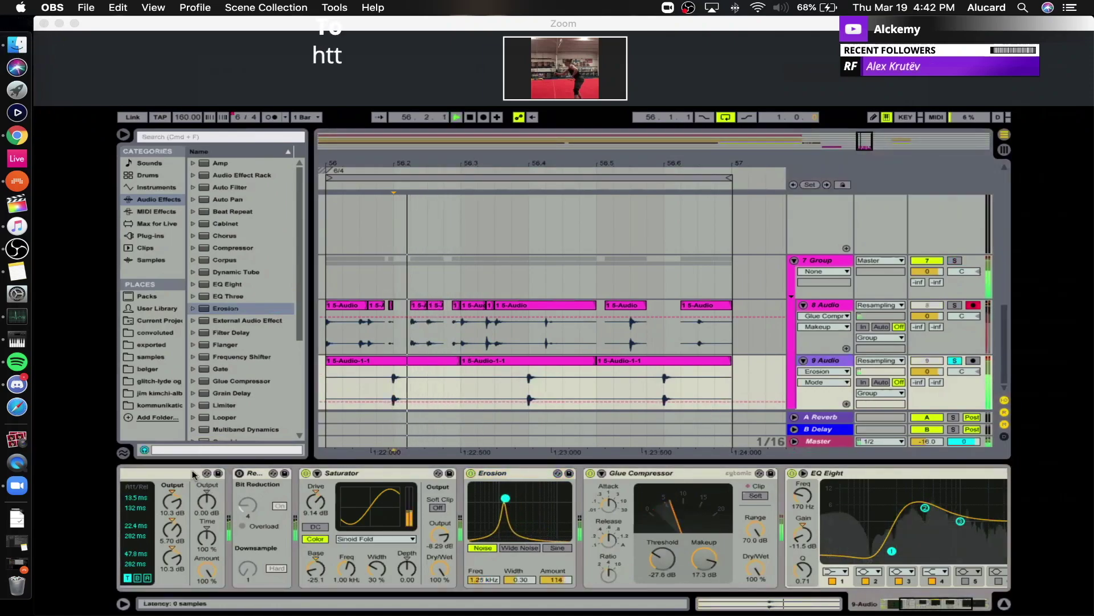
key(space)
Place a copy of the OTT device between Erosion and the Glue Compressor on 9 Audio.
click(197, 474)
click(678, 485)
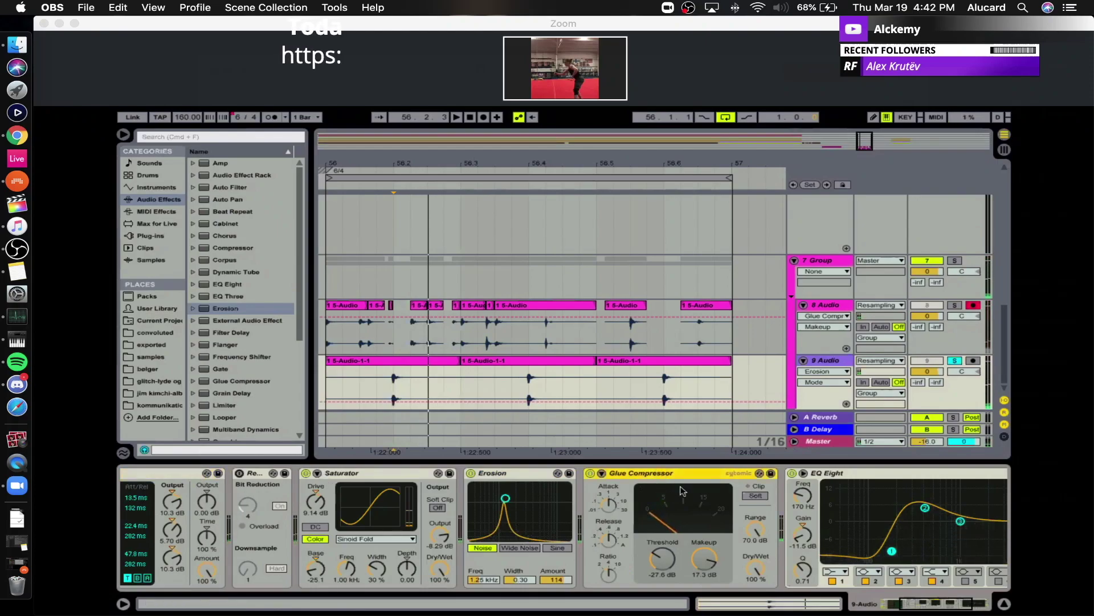
key(super+v)
key(space)
Raise the second OTT's overall output to 12.1 dB and its high-band output to 14.4 dB while auditioning.
drag(896, 503, 862, 492)
key(space)
key(space)
key(space)
key(space)
key(space)
key(space)
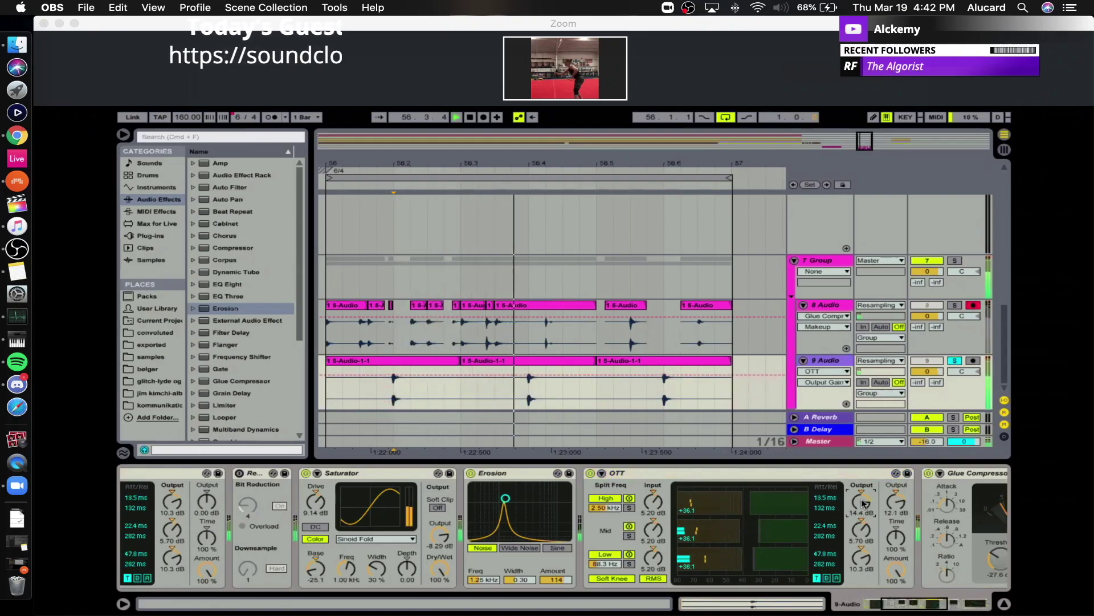
key(space)
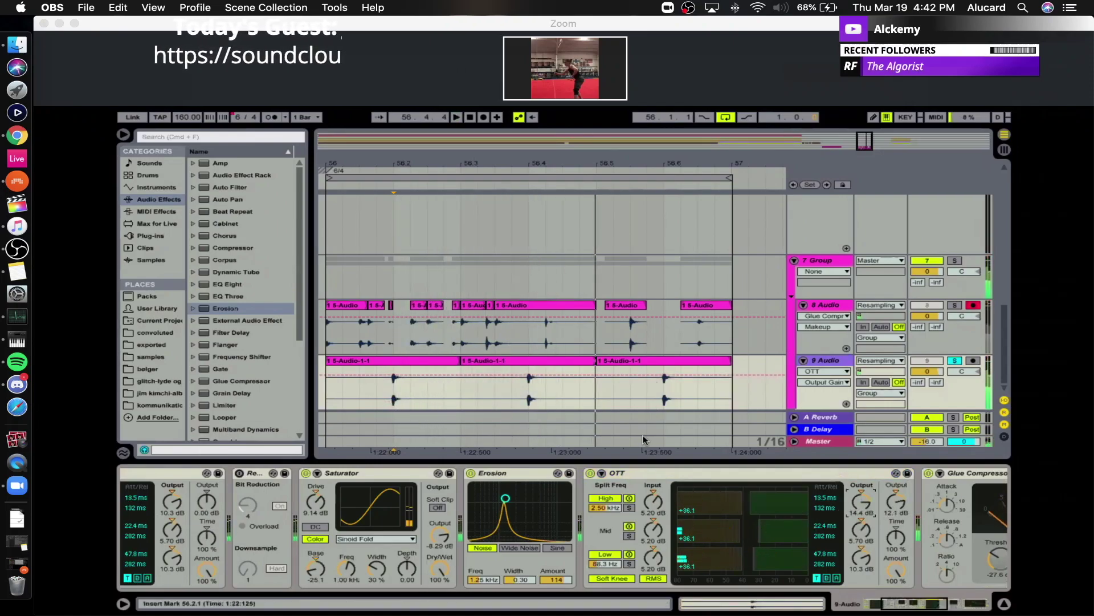
Set the Glue Compressor on 9 Audio to a threshold of -40.0 dB and makeup of 20.0 dB during playback.
click(725, 361)
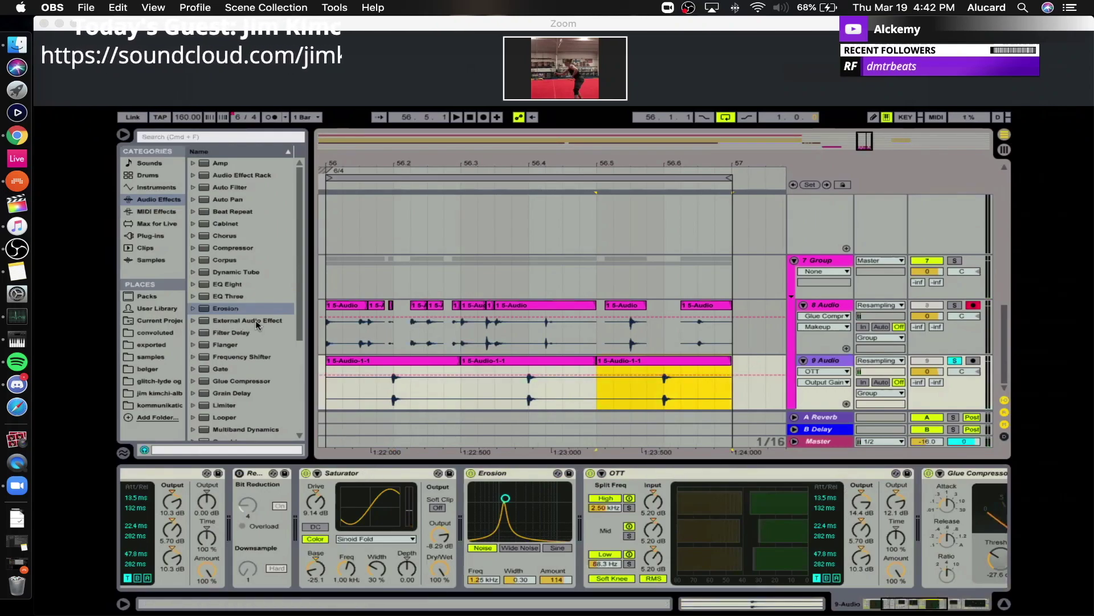
drag(948, 604, 989, 603)
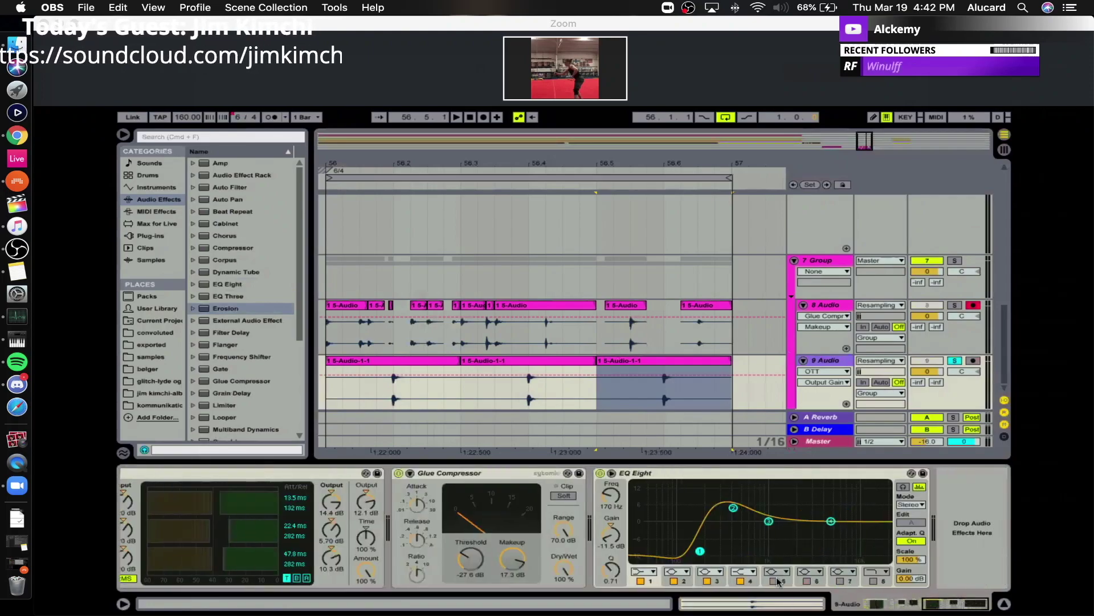
key(space)
drag(471, 559, 515, 541)
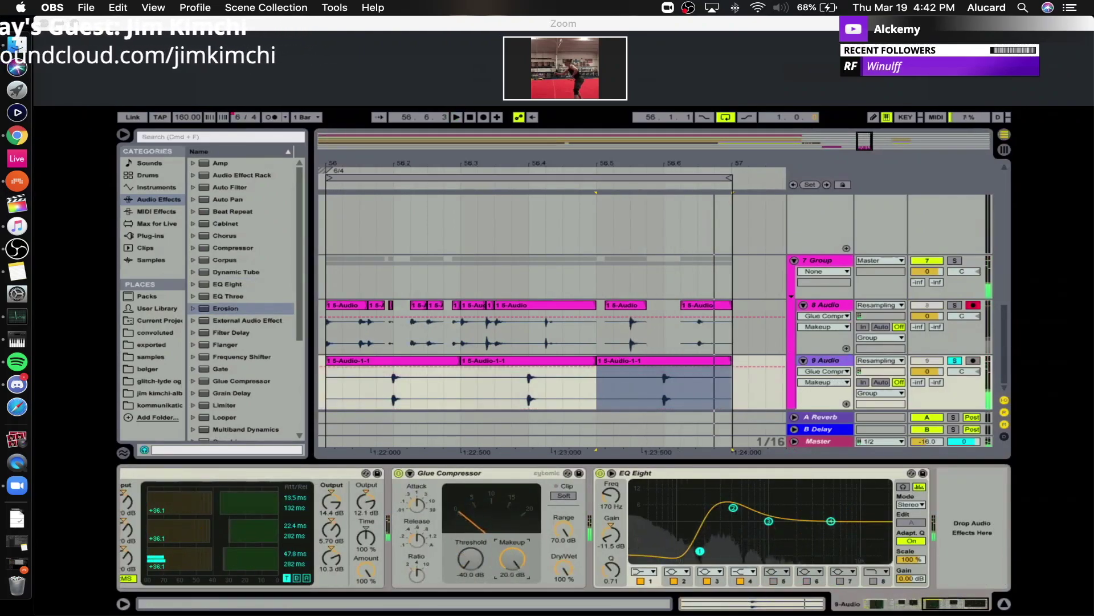
Insert a new audio track below 9 Audio and arm it for recording.
click(688, 361)
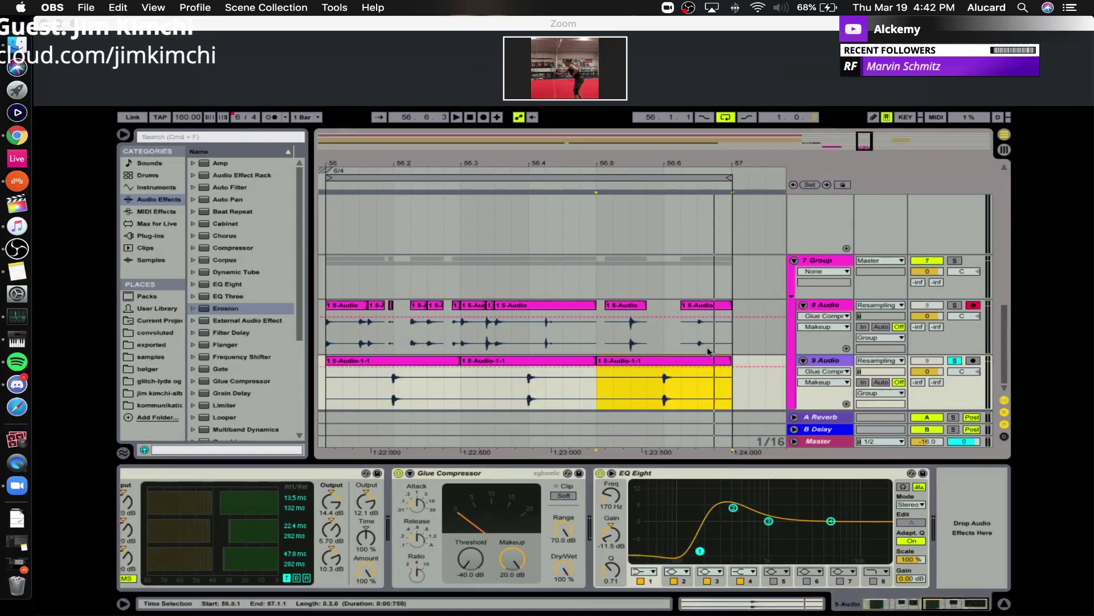
key(super+t)
click(975, 363)
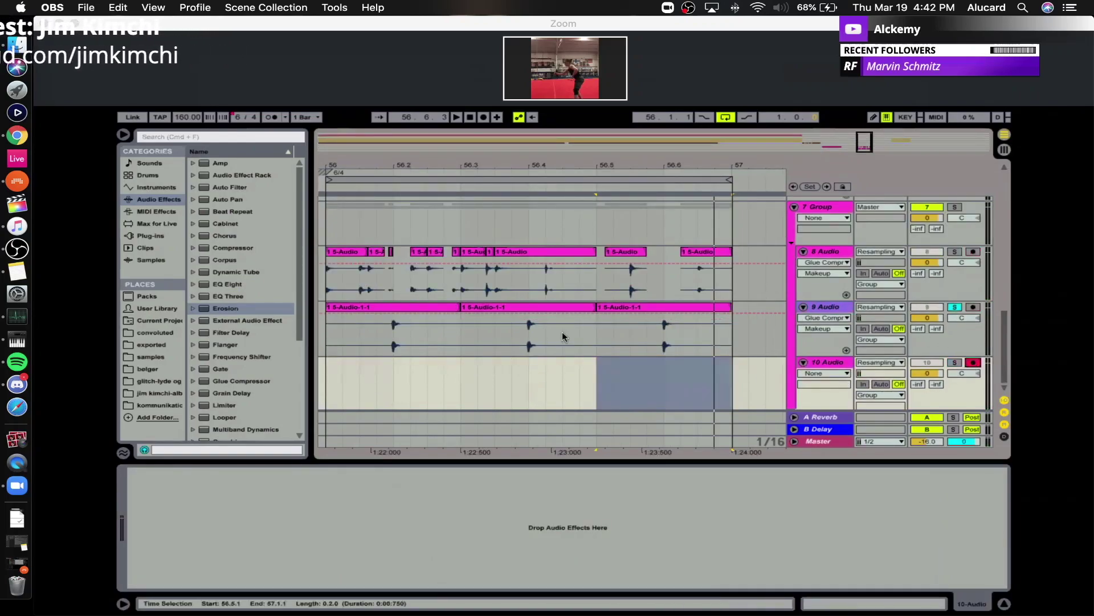
Delete the first two clips on 9 Audio, keeping only the one starting at 56.5.1.
click(440, 309)
shift+click(502, 309)
key(Delete)
click(531, 307)
key(Delete)
Record the processed hit from the last 9 Audio clip onto 10 Audio by resampling.
click(611, 308)
click(486, 119)
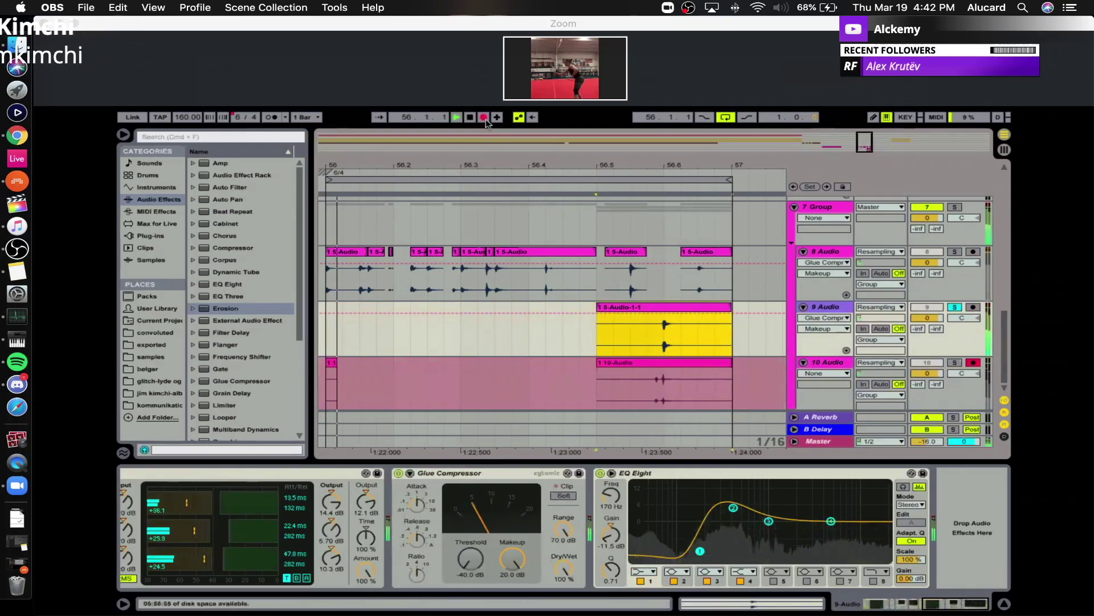
key(space)
click(668, 364)
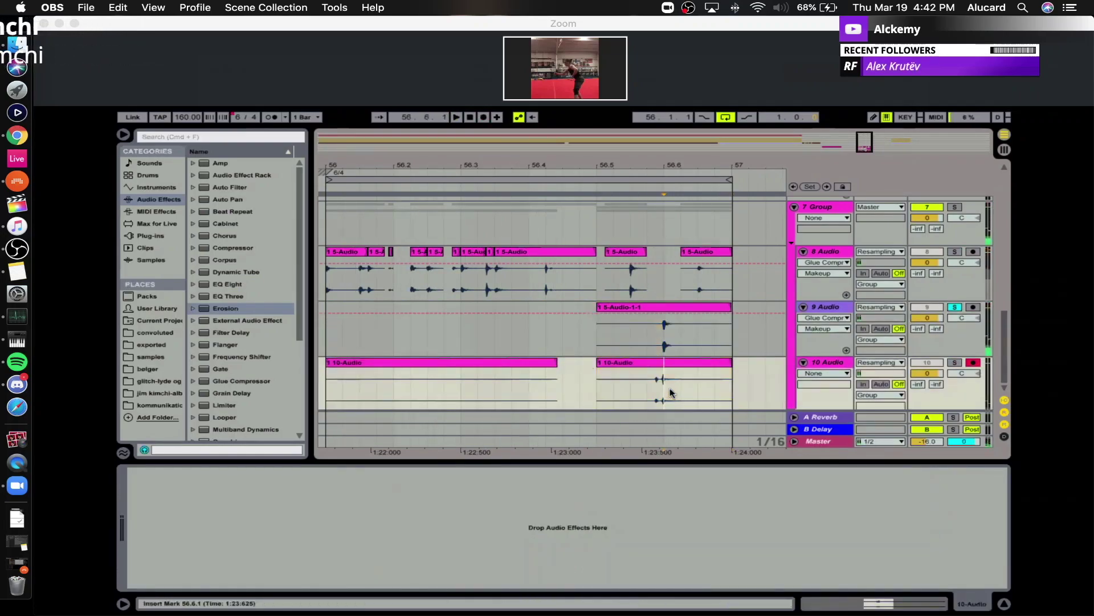
Copy the last 9 Audio clip and paste it repeatedly from 56.1.1 to refill the bar.
click(684, 312)
click(327, 333)
key(super+v)
key(super+v)
key(super+v)
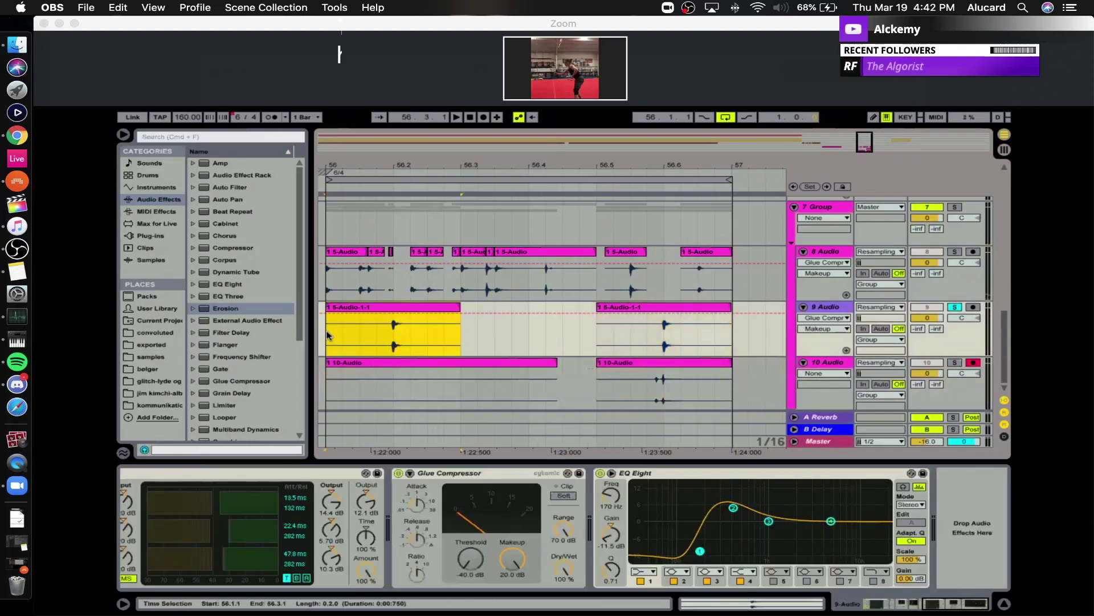
Shrink the 9 Audio track, enlarge 10 Audio, and inspect the recorded hit near 56.6.1 up close.
scroll(842, 403, down, 1)
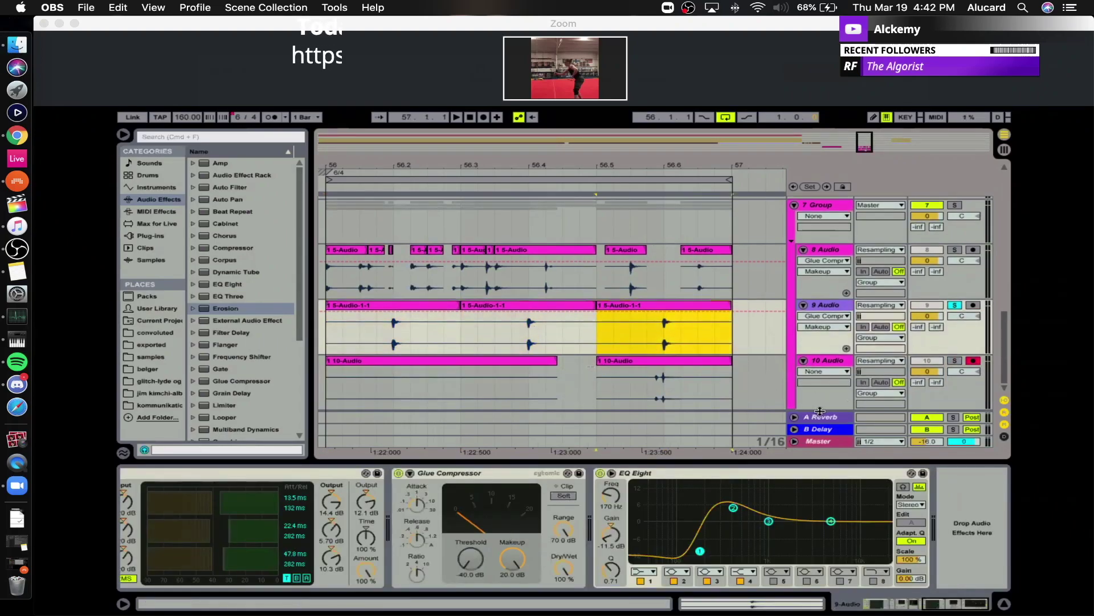
drag(817, 354, 821, 312)
drag(822, 365, 828, 559)
scroll(720, 399, down, 5)
drag(690, 166, 561, 146)
click(546, 253)
scroll(588, 254, up, 5)
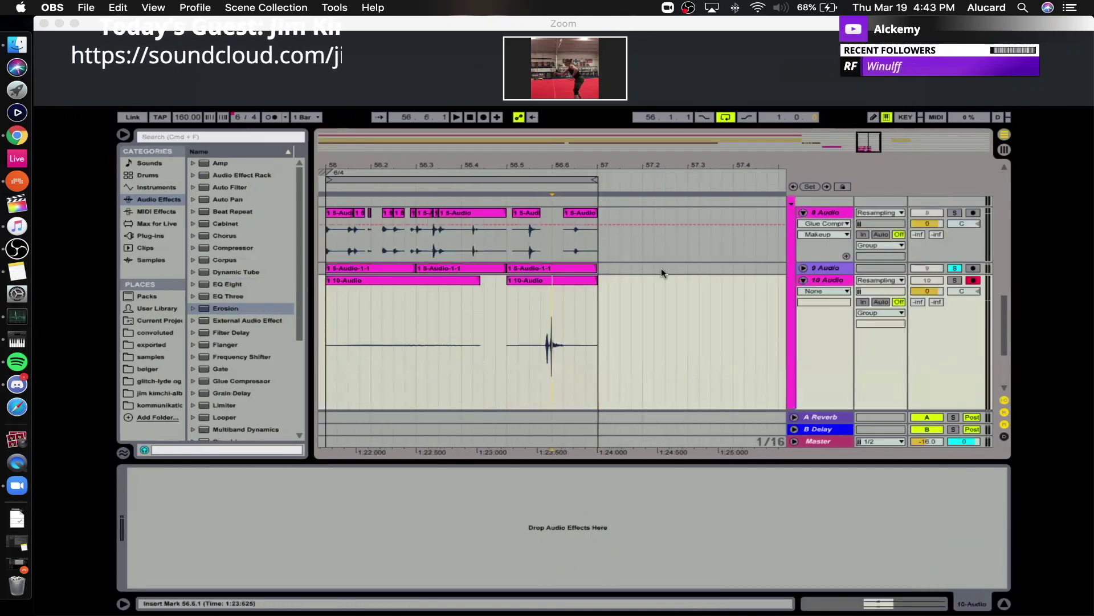
click(803, 268)
scroll(626, 302, down, 3)
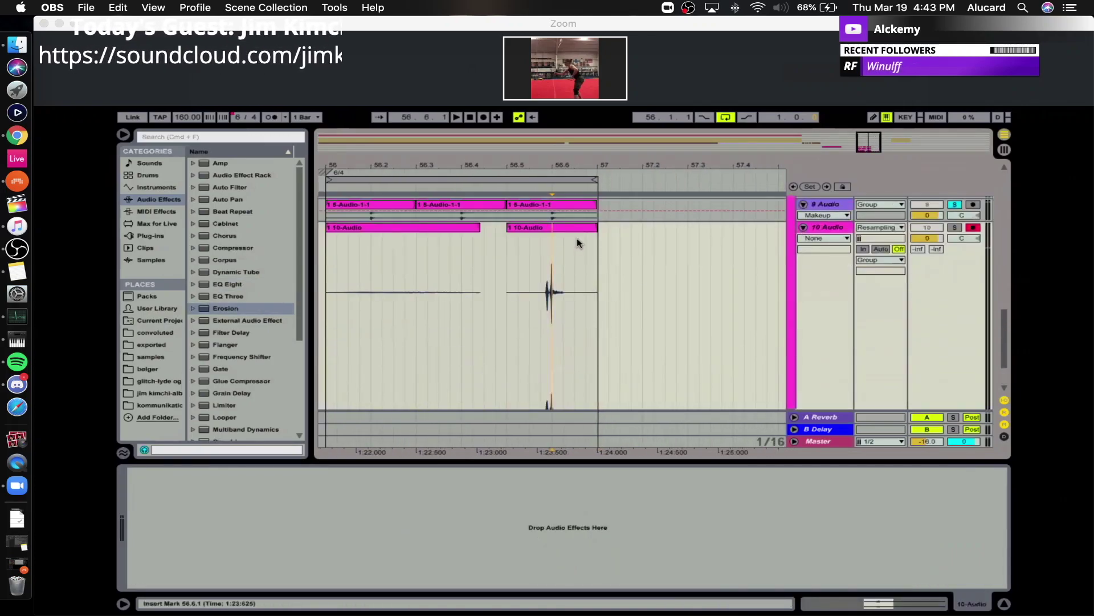
drag(551, 167, 552, 197)
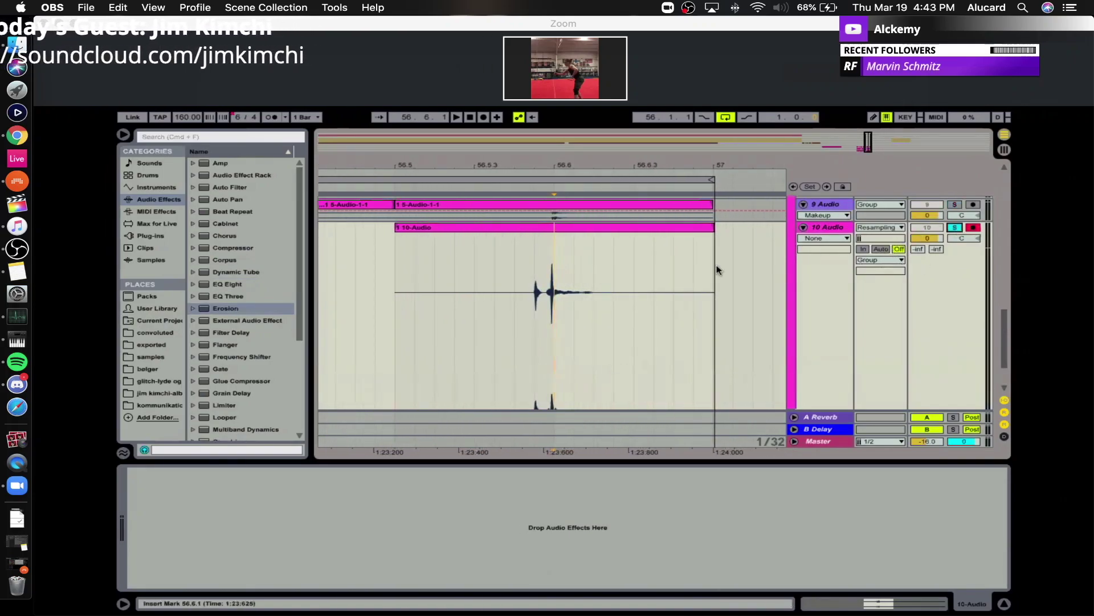
Raise the gain of the recorded hit's clip on 10 Audio to 24.0 dB.
click(904, 609)
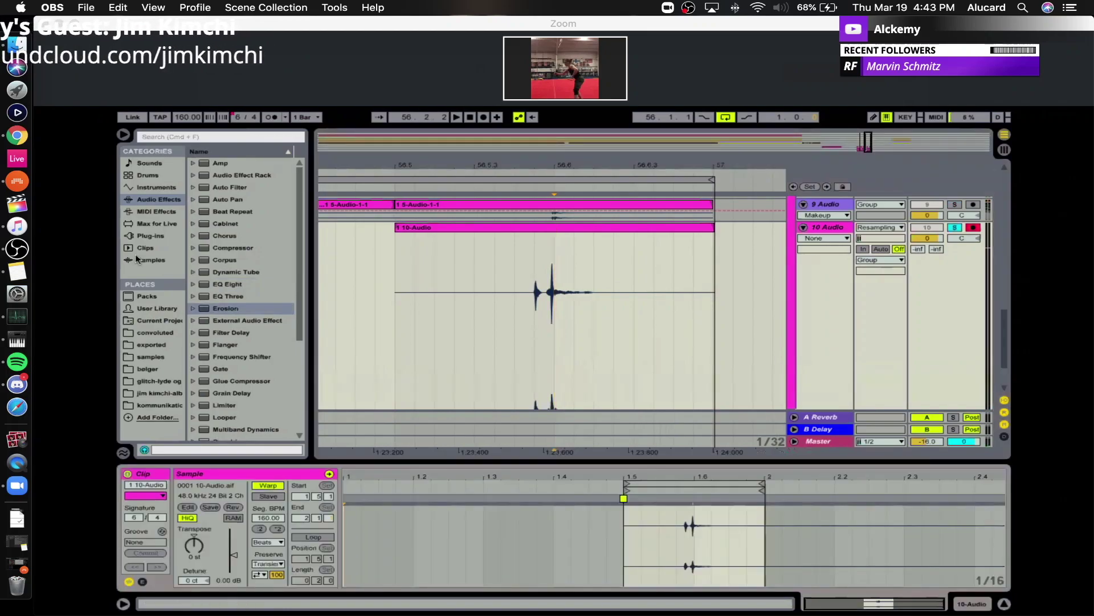
drag(237, 545, 235, 529)
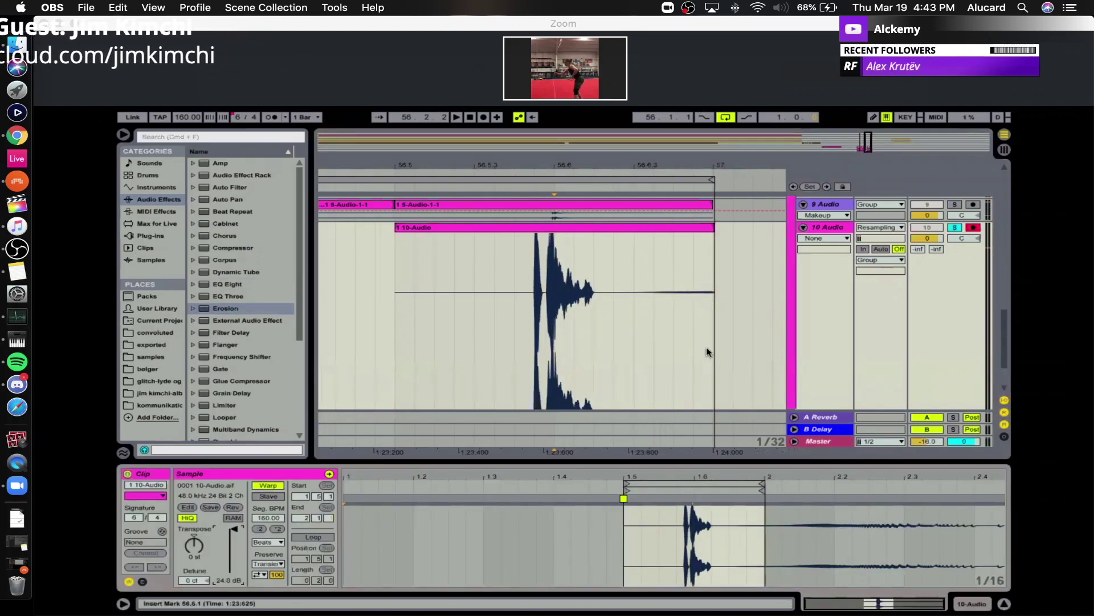
click(633, 305)
key(minus)
key(minus)
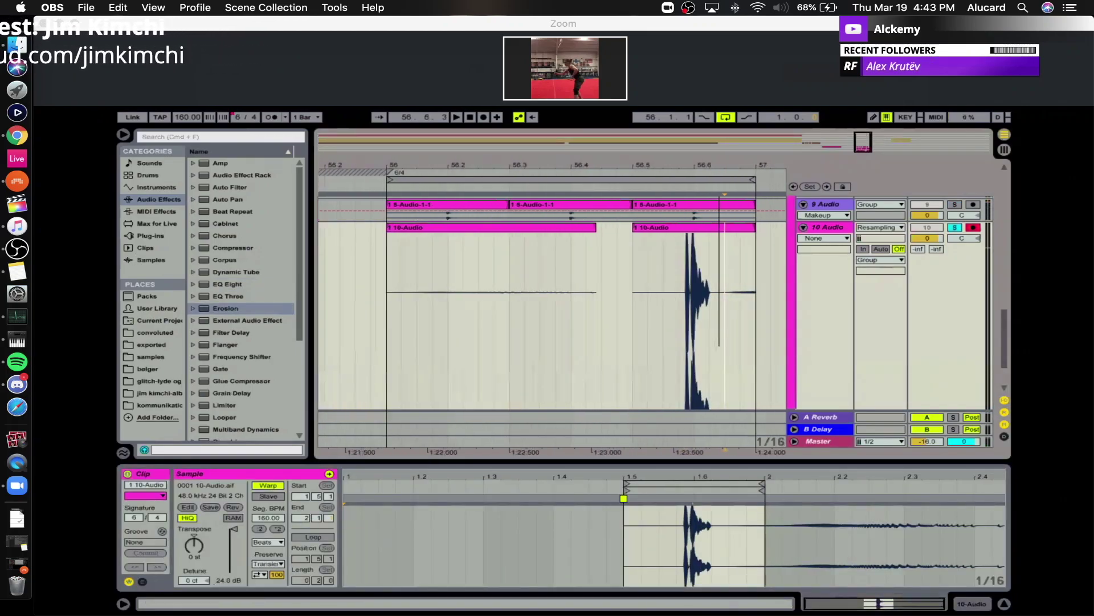
Add a Compressor to 10 Audio with an inf:1 ratio, -inf dB threshold and raised output gain, and play the loop.
double_click(247, 248)
drag(193, 503, 192, 562)
drag(146, 497, 146, 441)
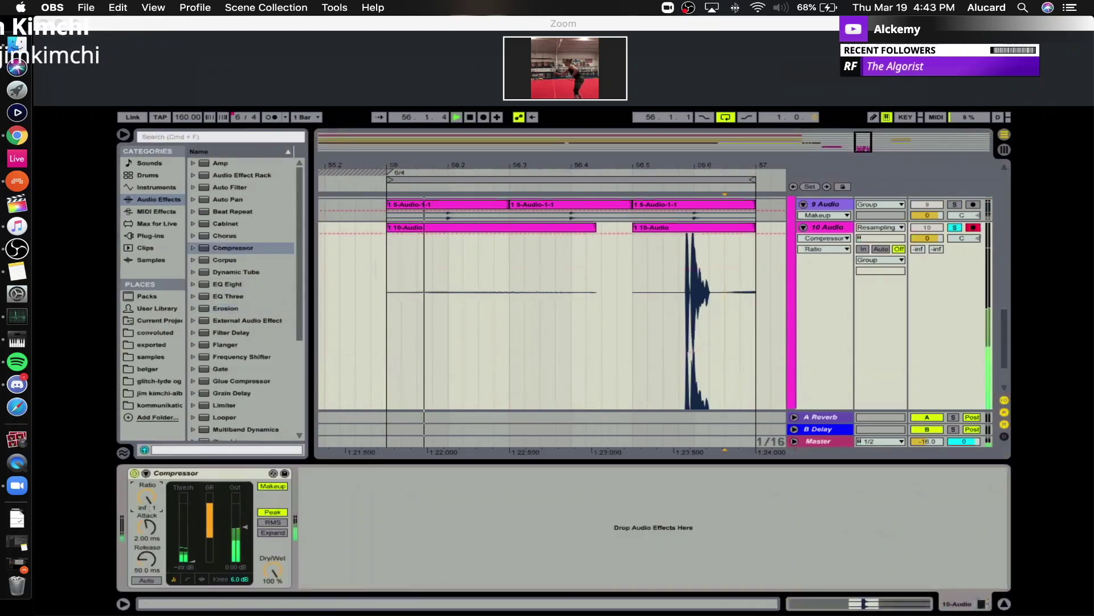
drag(245, 527, 245, 510)
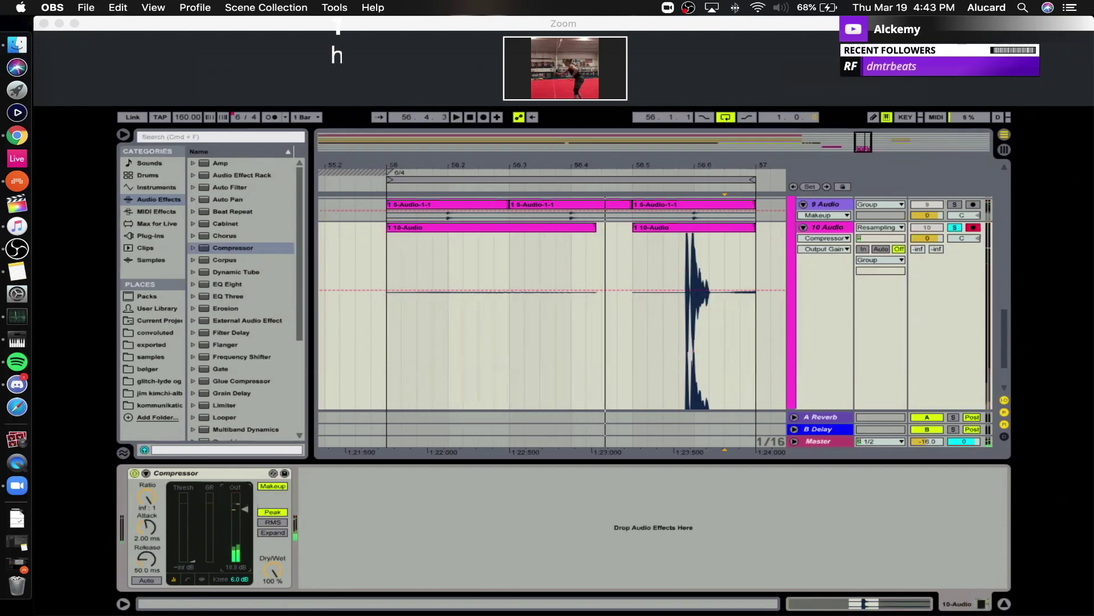
key(space)
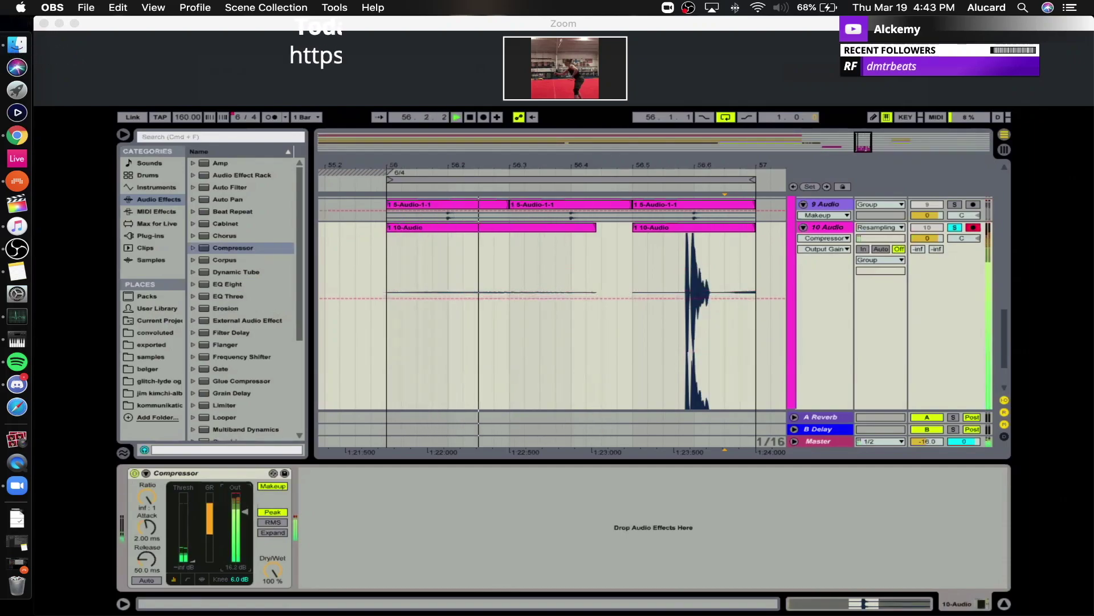
click(664, 227)
key(space)
Turn off solo on 10 Audio, fold the track and make 9 Audio taller.
shift+click(574, 233)
drag(602, 164, 580, 108)
scroll(735, 287, up, 3)
click(945, 279)
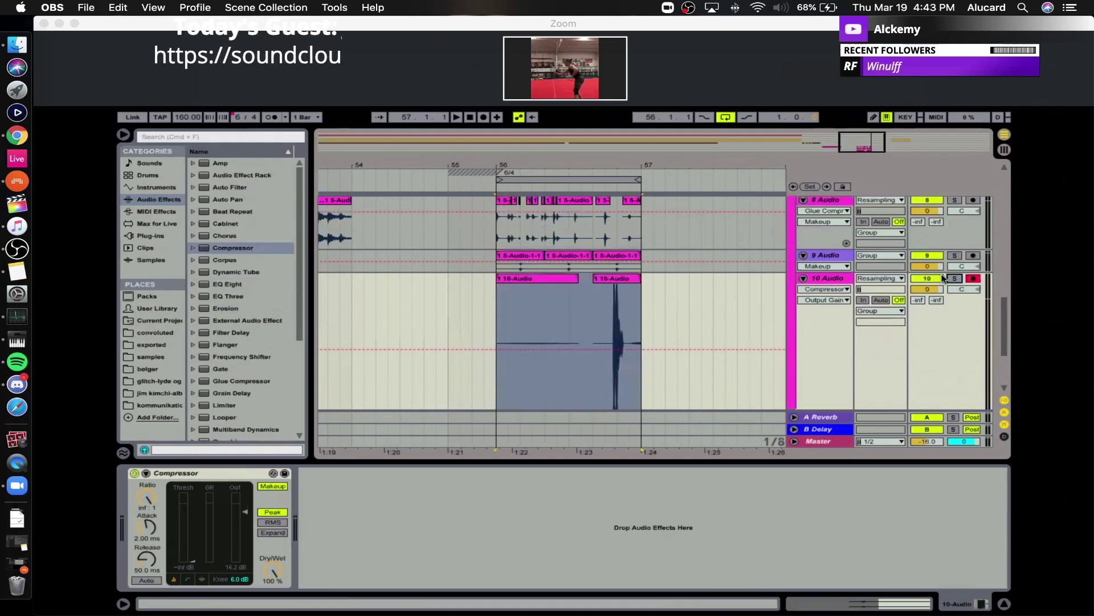
click(803, 279)
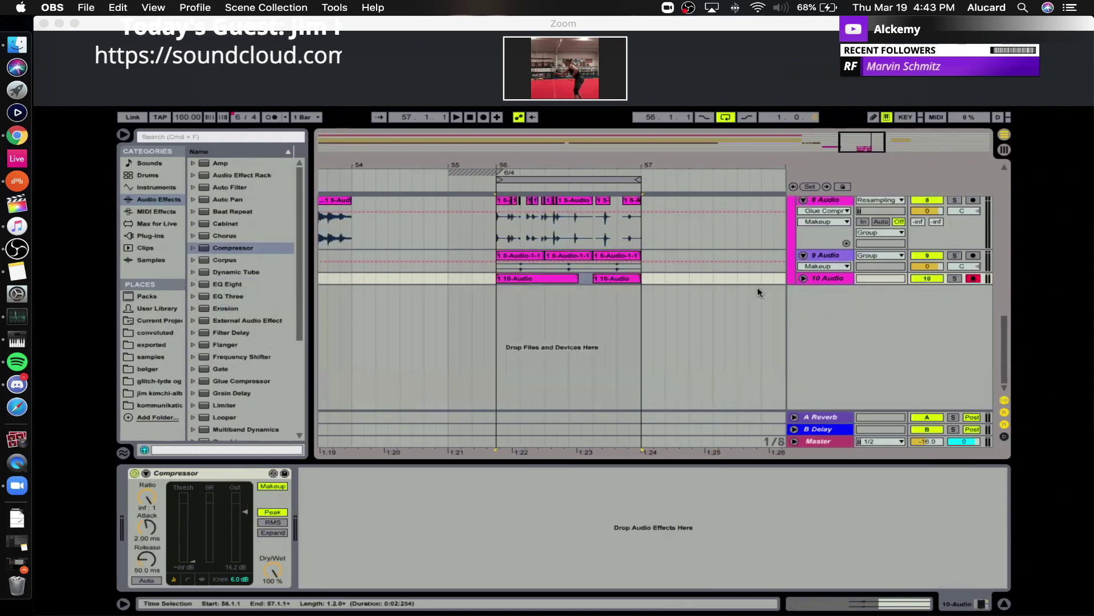
drag(820, 271, 819, 322)
drag(639, 158, 621, 165)
Review the 9 Audio effect chain and play the loop with the compressed 10 Audio recording in view.
click(393, 268)
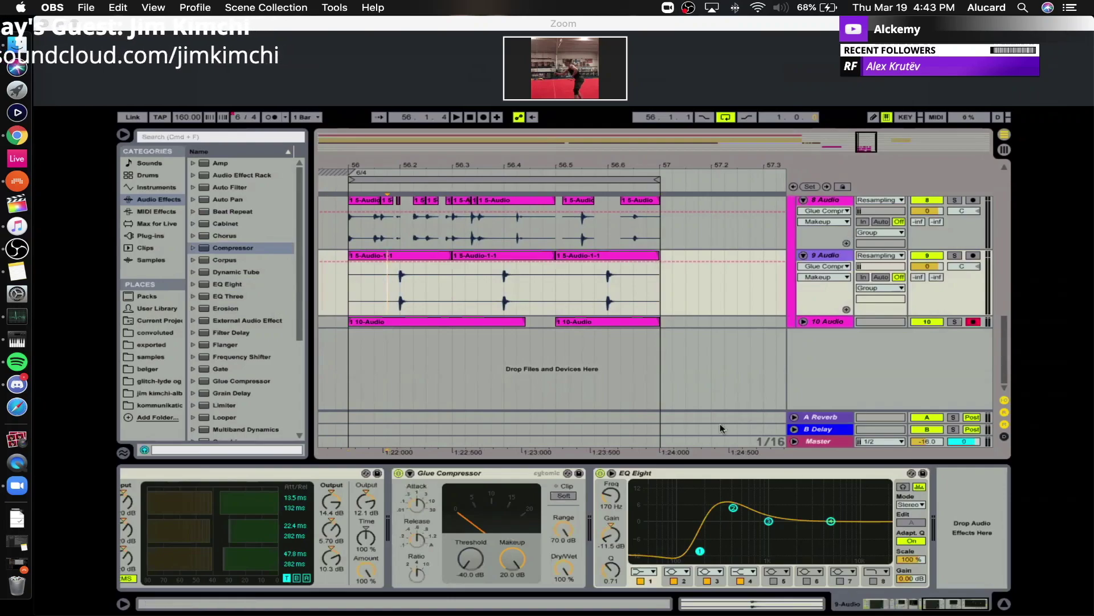
scroll(652, 514, left, 10)
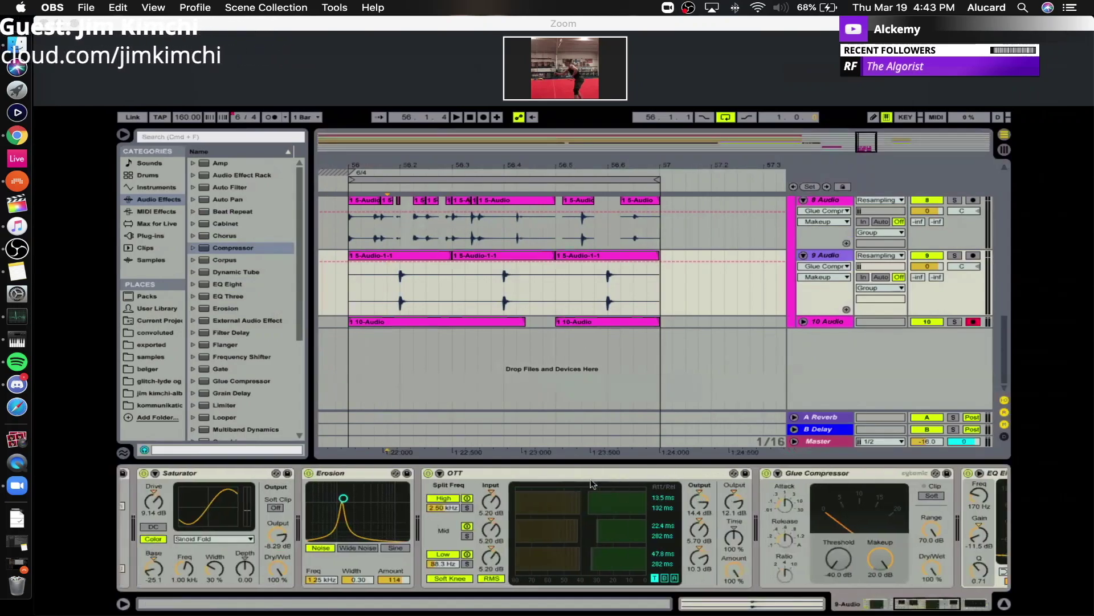
click(621, 275)
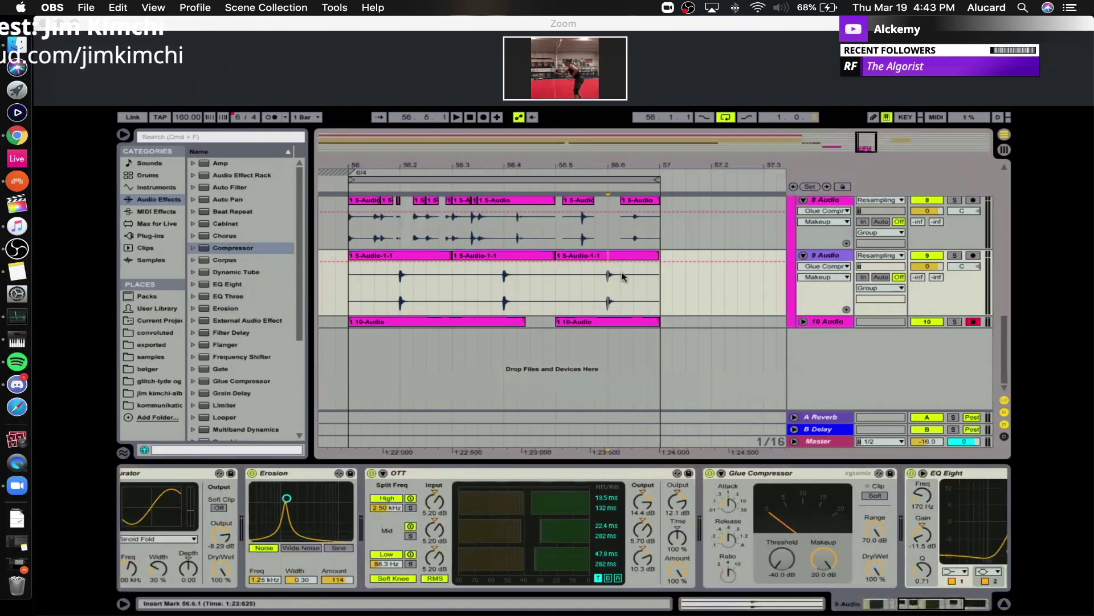
click(803, 323)
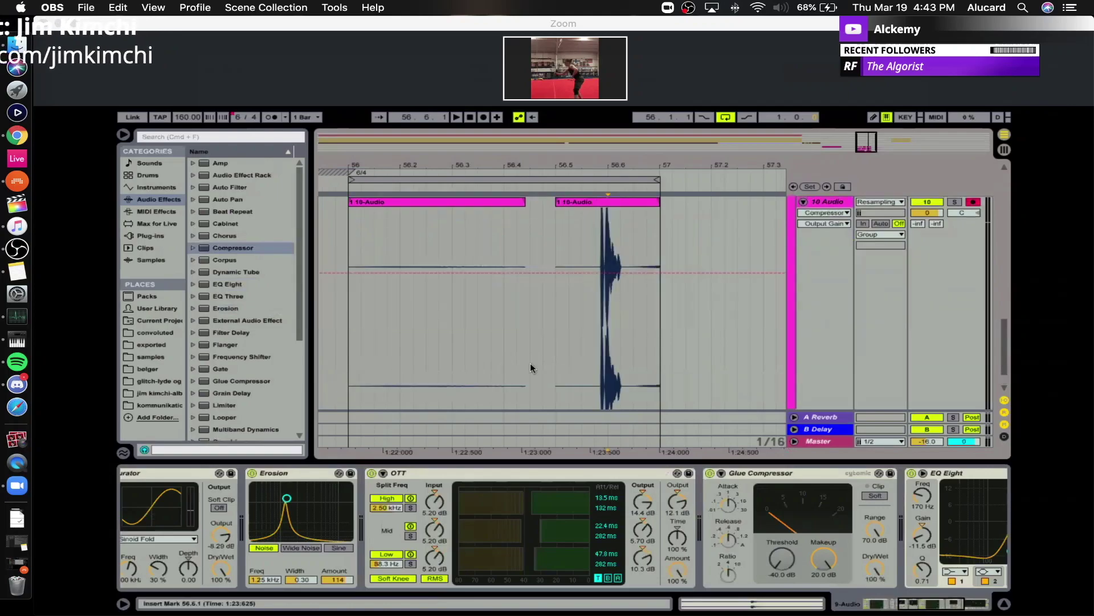
click(631, 303)
key(space)
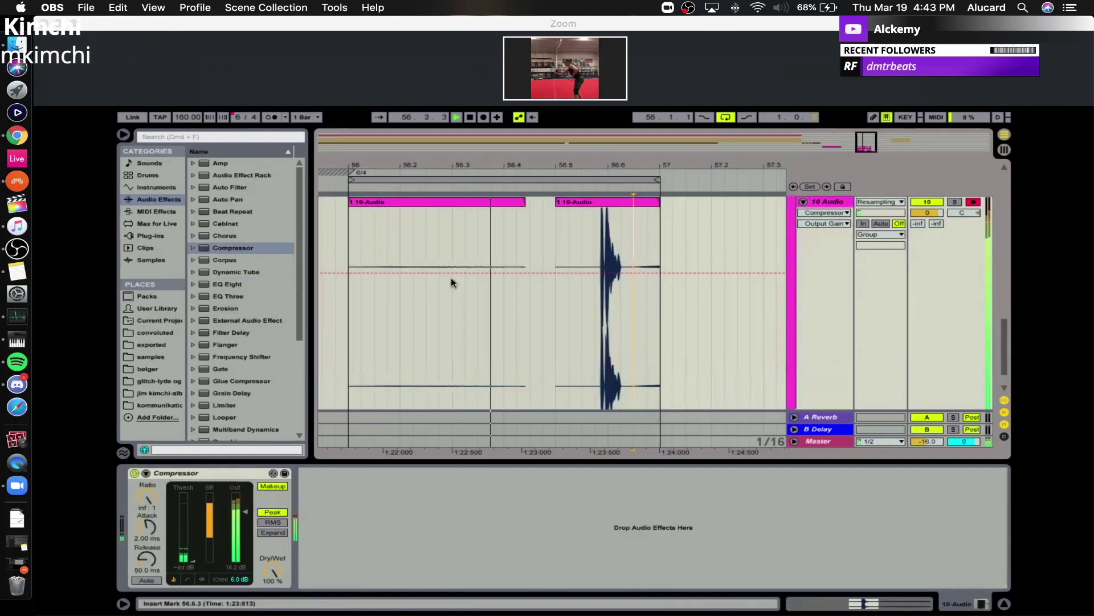
scroll(650, 265, up, 2)
key(space)
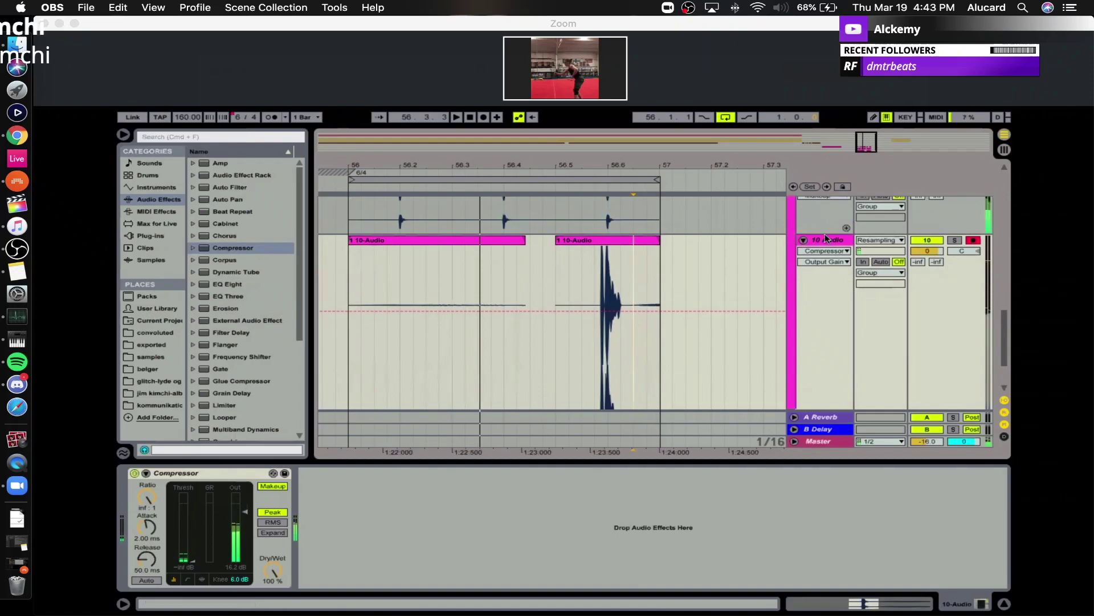
Compare the 10 Audio recording with the clips on 8 Audio and 9 Audio above it.
click(803, 242)
scroll(656, 268, up, 6)
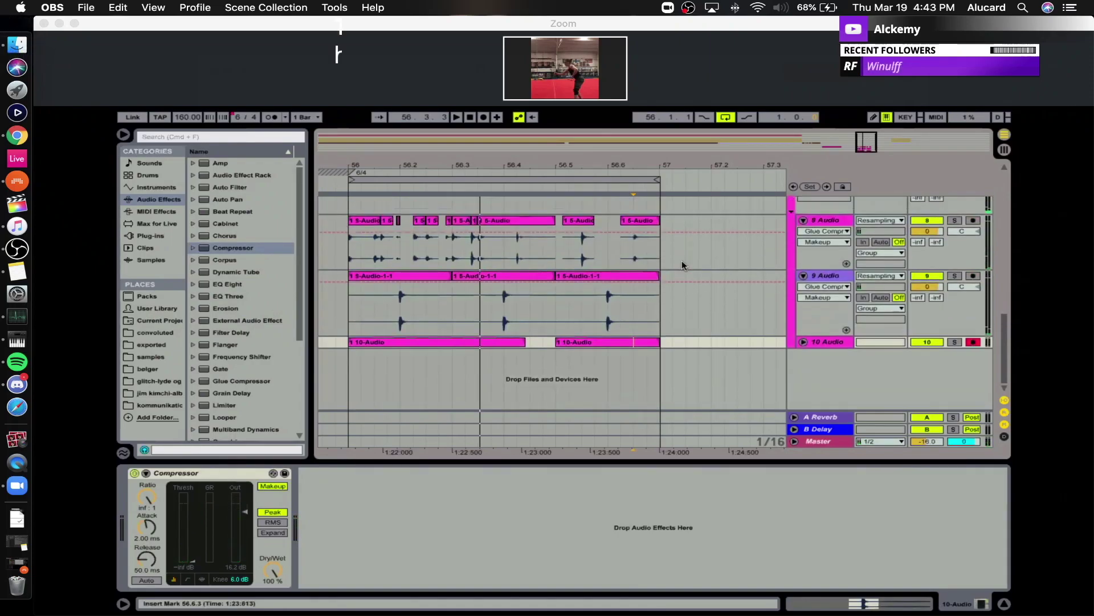
scroll(668, 264, down, 1)
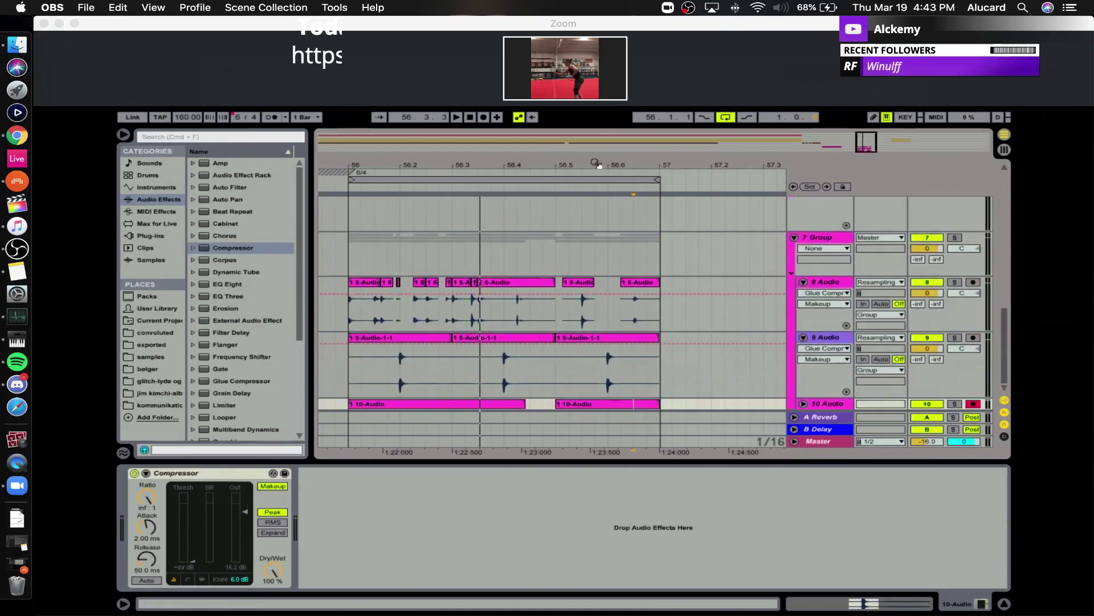
mouse_move(594, 167)
mouse_down()
mouse_move(594, 191)
mouse_move(594, 163)
mouse_up()
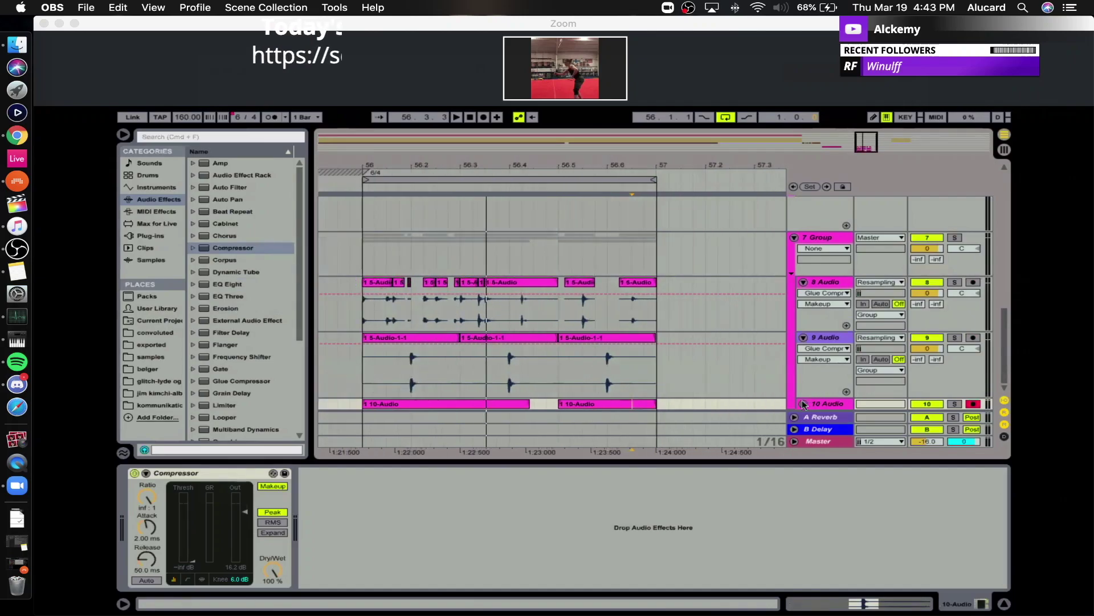
click(804, 404)
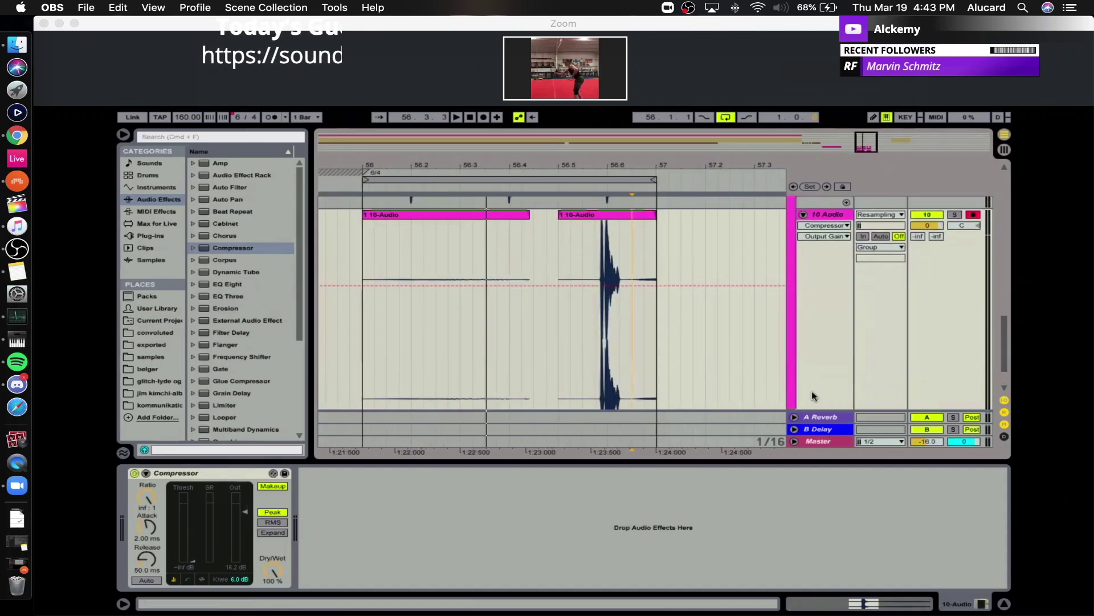
scroll(814, 396, up, 4)
click(803, 279)
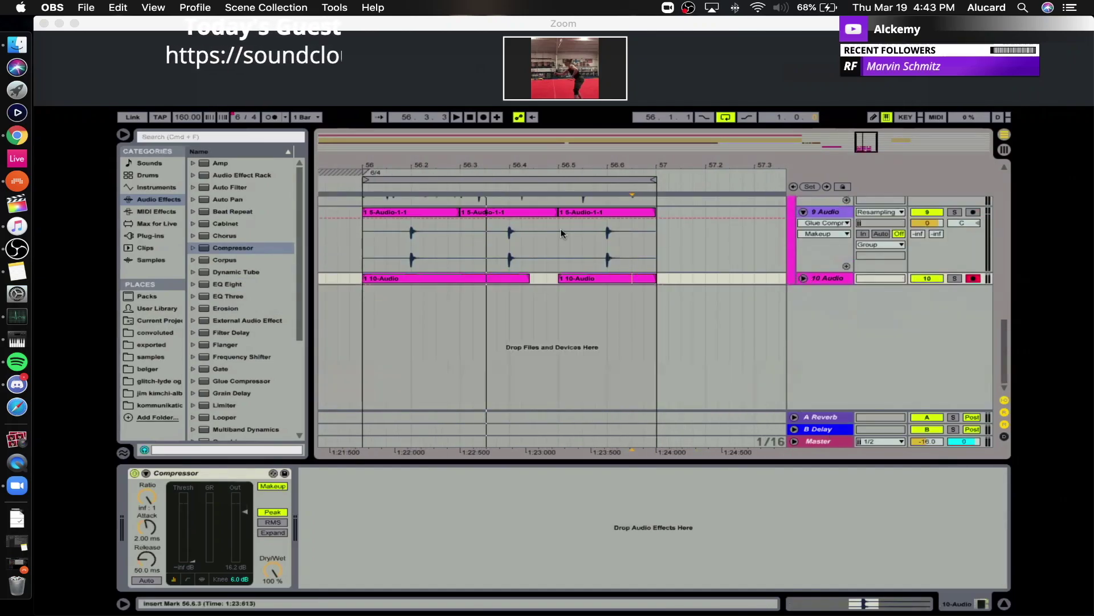
click(577, 255)
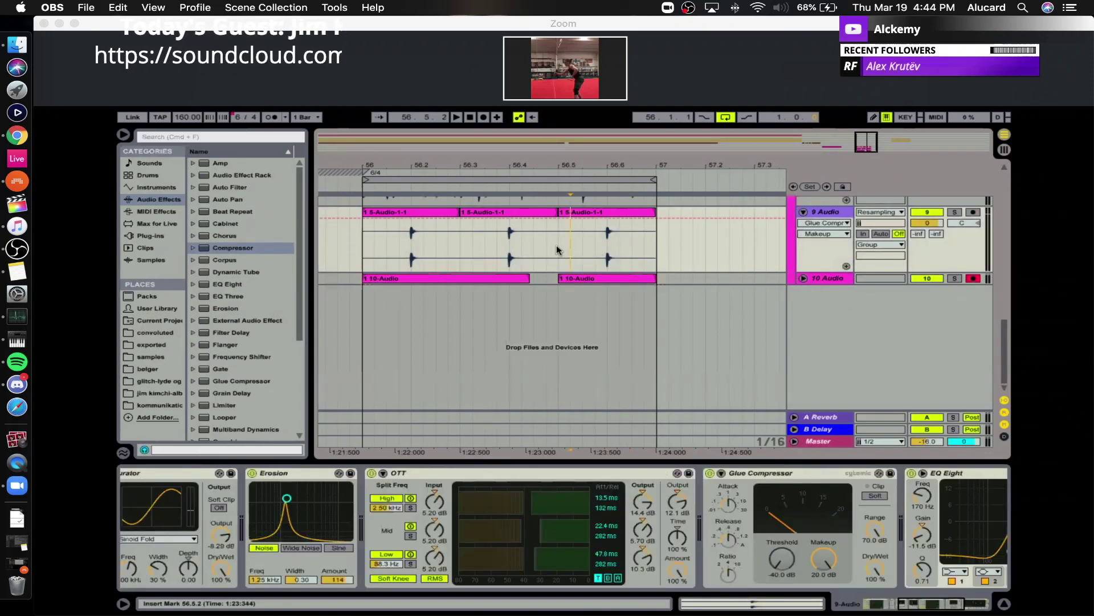
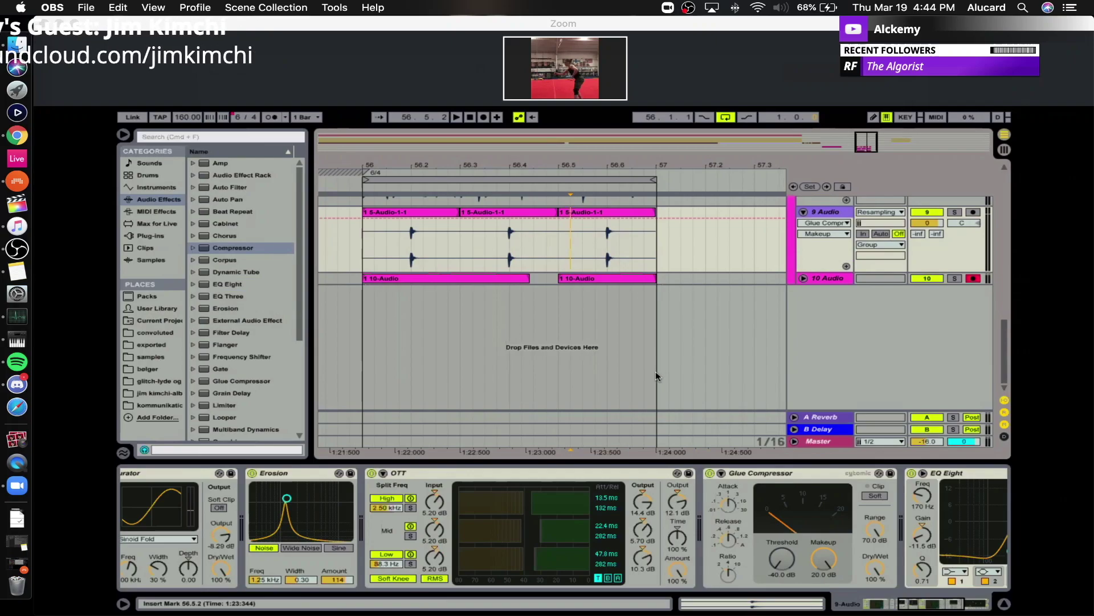
Examine the start of the 9 Audio effect chain and play the loop with 10 Audio muted.
mouse_move(634, 162)
mouse_down()
mouse_move(609, 170)
mouse_move(618, 143)
mouse_move(633, 145)
mouse_up()
drag(930, 606, 850, 595)
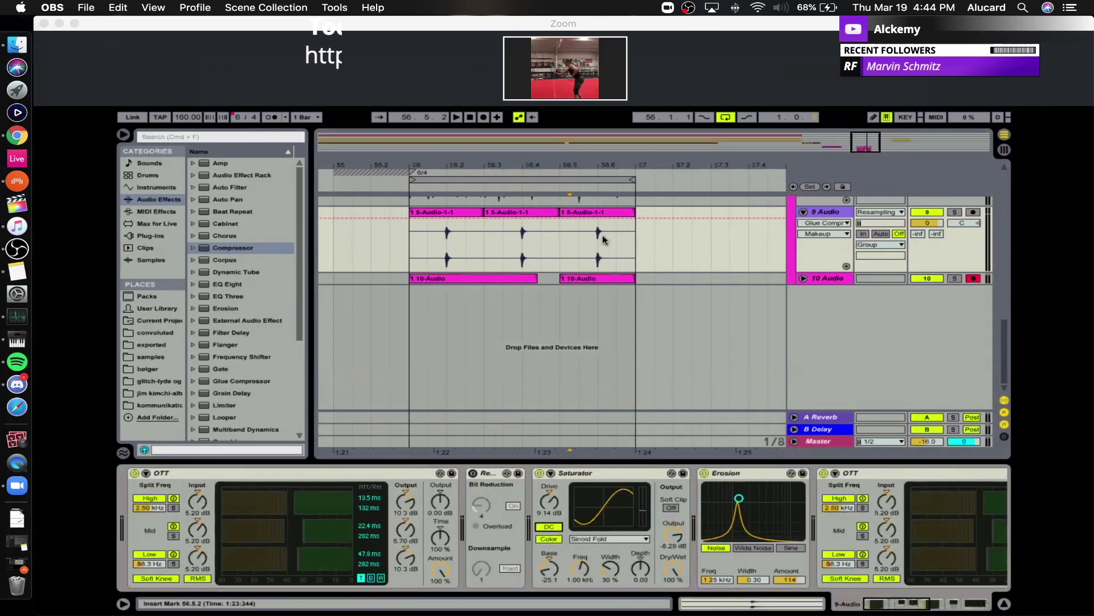
click(593, 255)
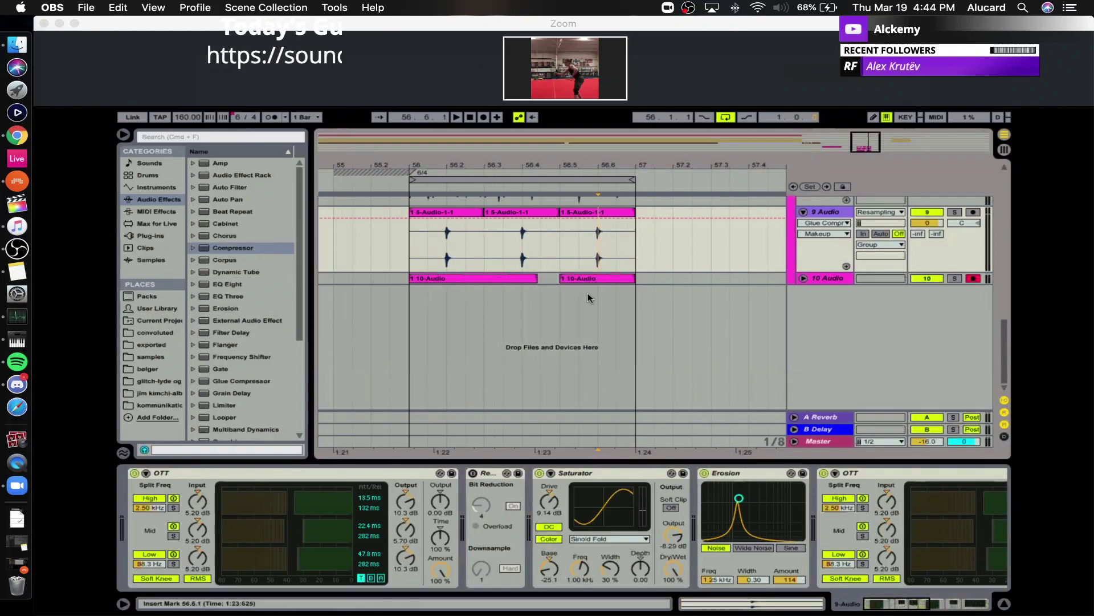
key(space)
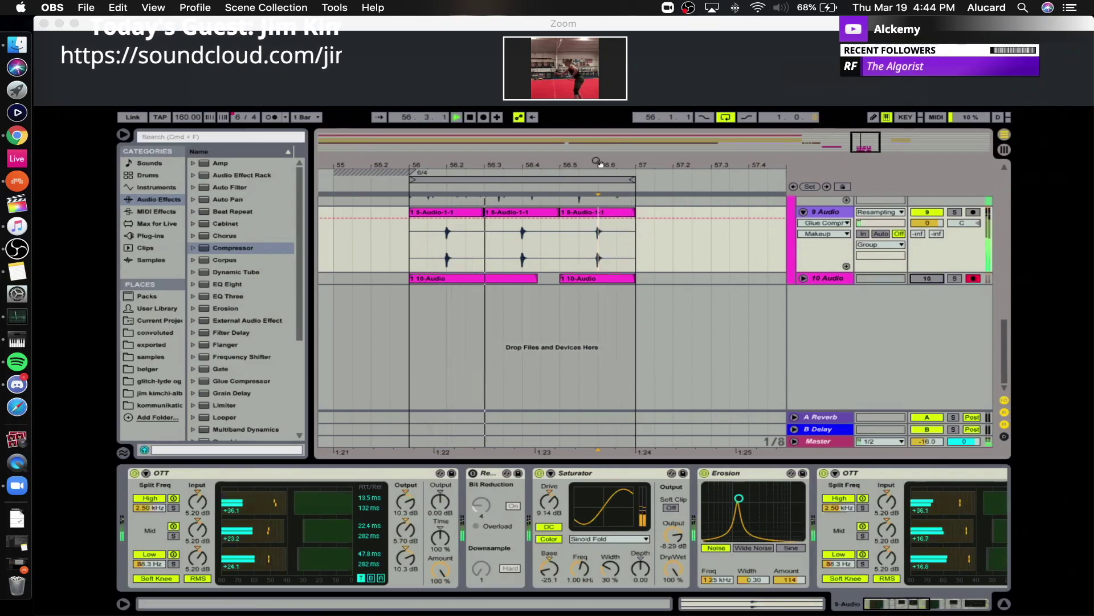
key(plus)
key(plus)
key(plus)
key(minus)
scroll(539, 229, up, 5)
key(space)
Replace 10 Audio with a new empty audio track below 9 Audio, armed for resampling.
click(571, 328)
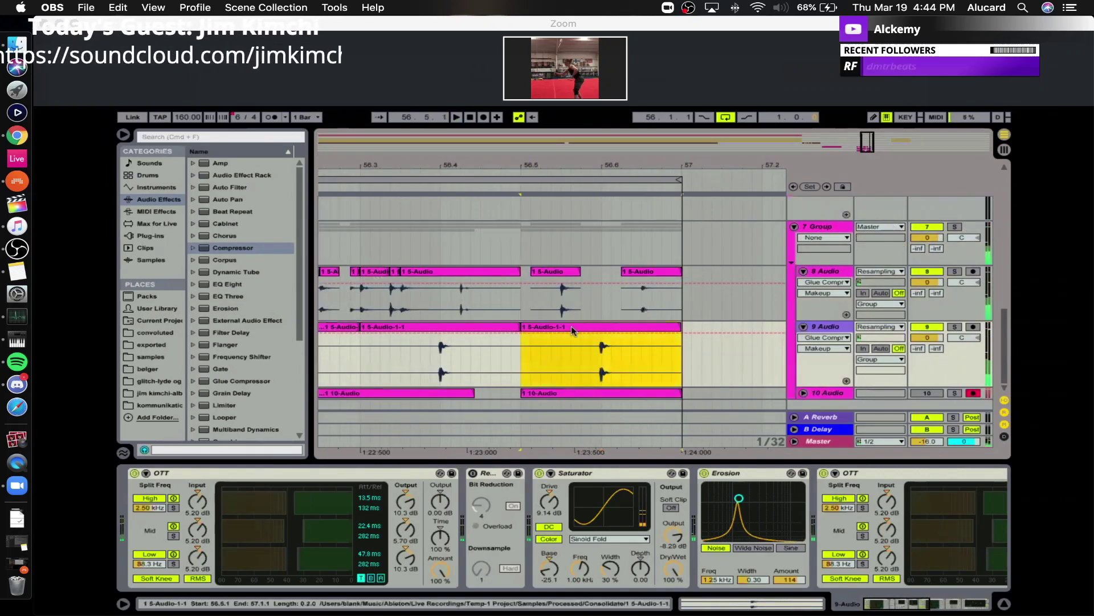
click(858, 327)
key(super+t)
click(973, 362)
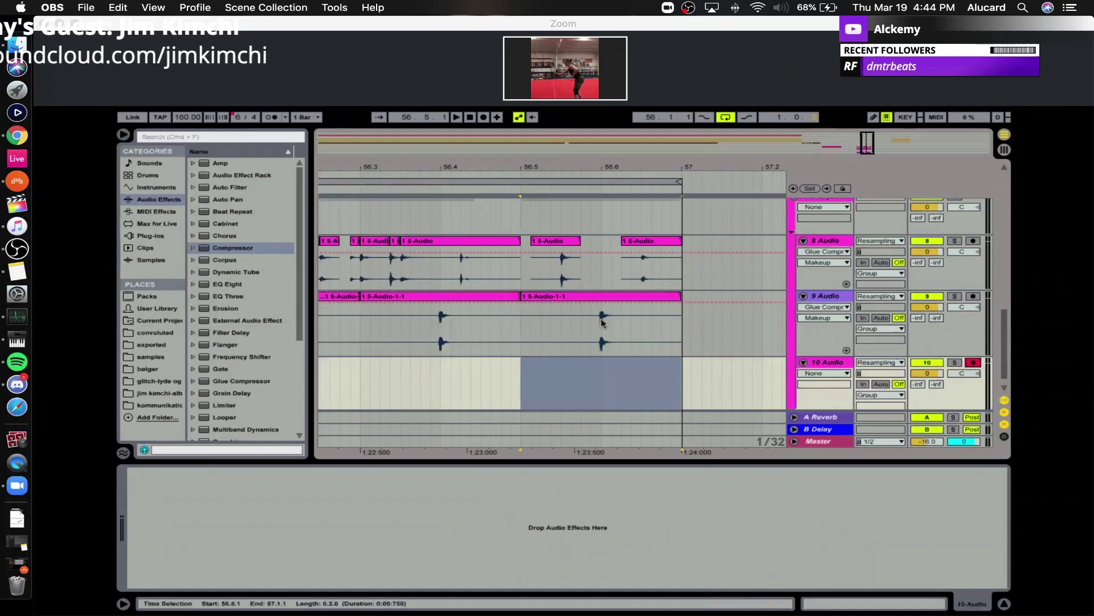
Record the playback from 56.5.4 onto 10 Audio by resampling and delete the second hit at the recorded clip's end.
click(591, 334)
click(483, 118)
key(space)
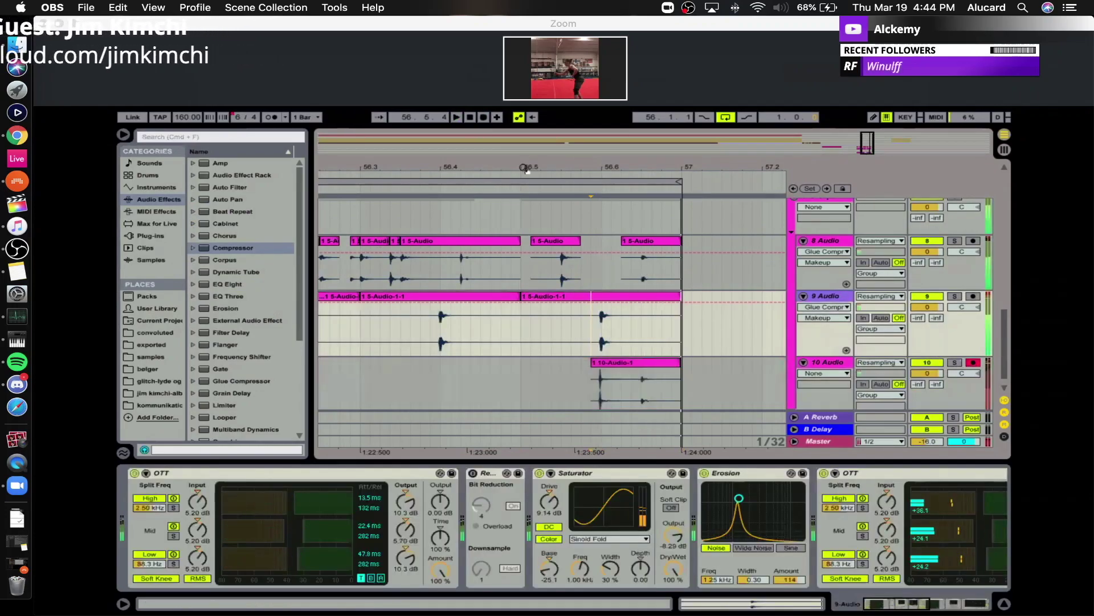
drag(702, 382, 632, 381)
key(Delete)
Solo 10 Audio and audition the trimmed recording with its sample settings open.
click(614, 363)
click(955, 362)
click(616, 362)
double_click(616, 362)
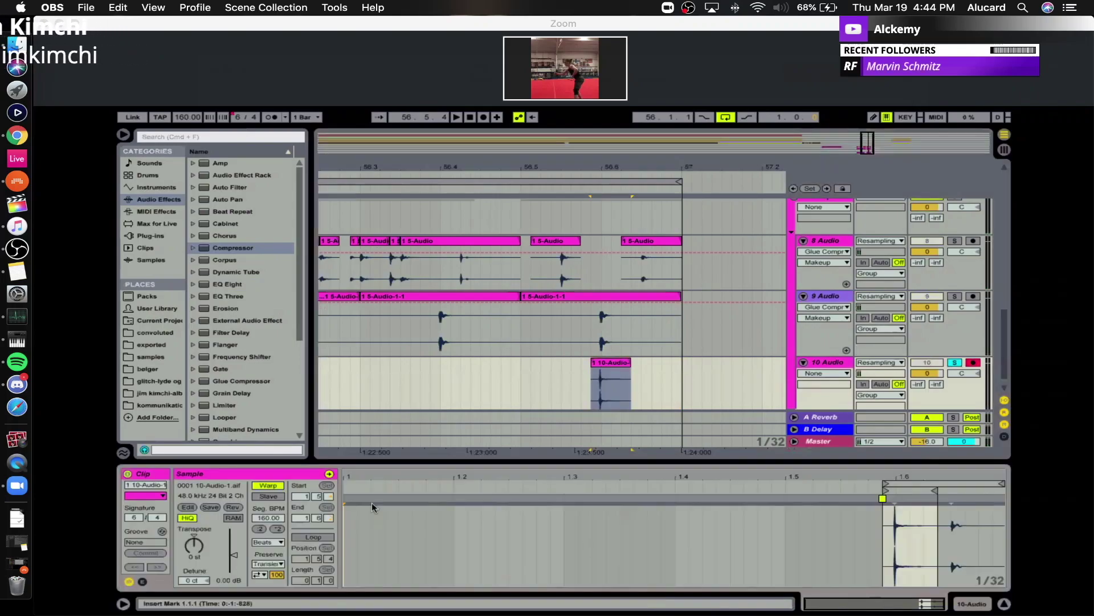
key(space)
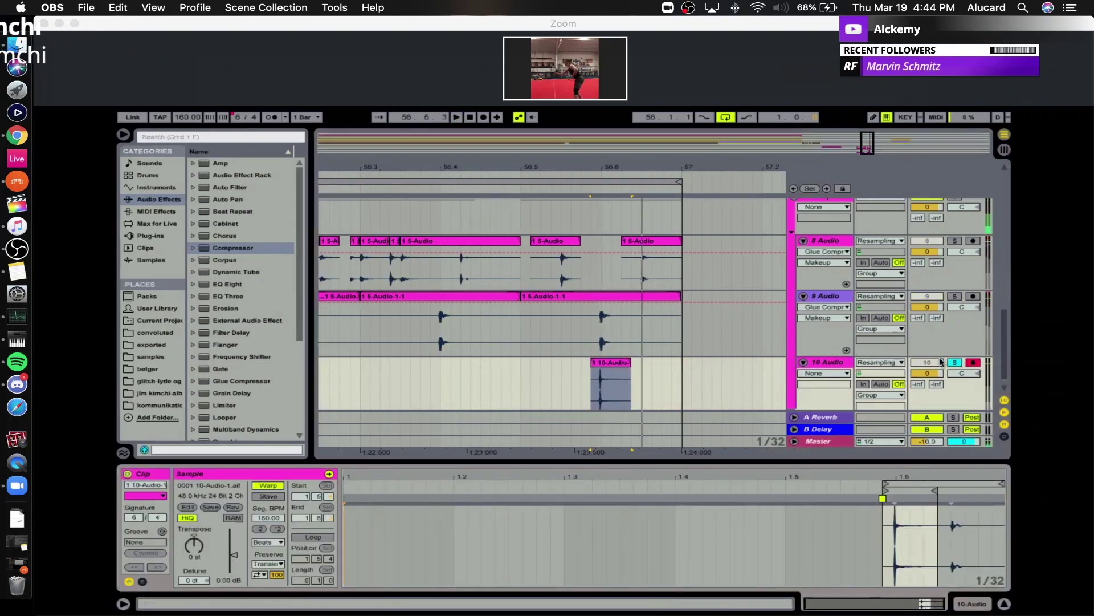
Compare the original and resampled hits by soloing 9 Audio and 10 Audio in turn during playback from 56.5.4.
click(587, 329)
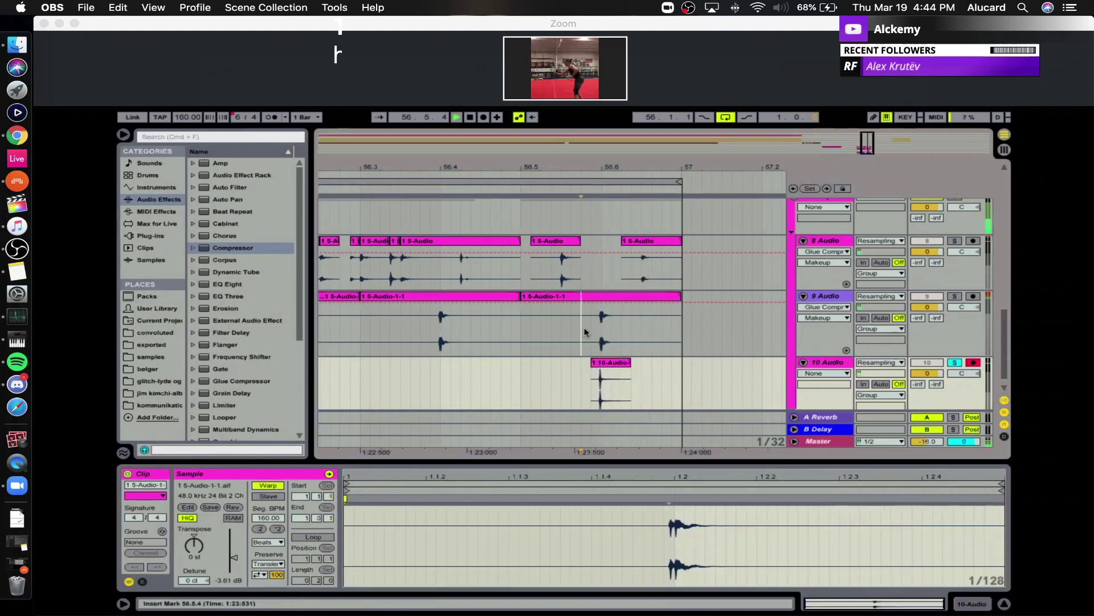
click(954, 296)
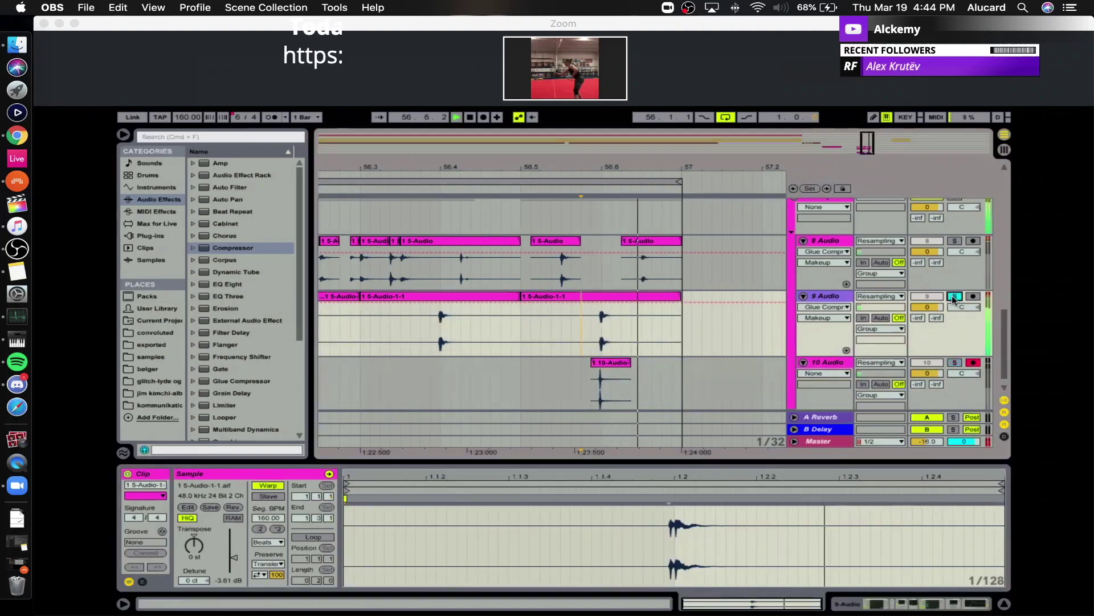
click(954, 363)
key(space)
key(space)
key(space)
Try a 10 Audio track volume of -6.8 dB while repeatedly auditioning the hit.
mouse_move(928, 373)
mouse_down()
mouse_move(928, 359)
mouse_move(927, 391)
mouse_up()
key(space)
key(space)
key(space)
key(space)
key(space)
key(space)
key(space)
key(space)
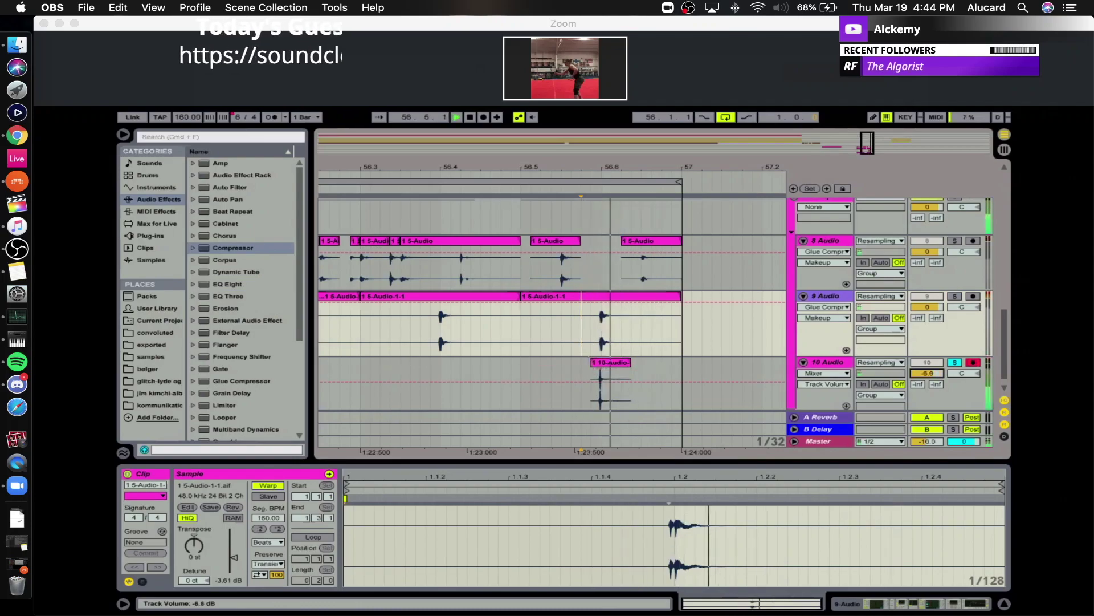
key(space)
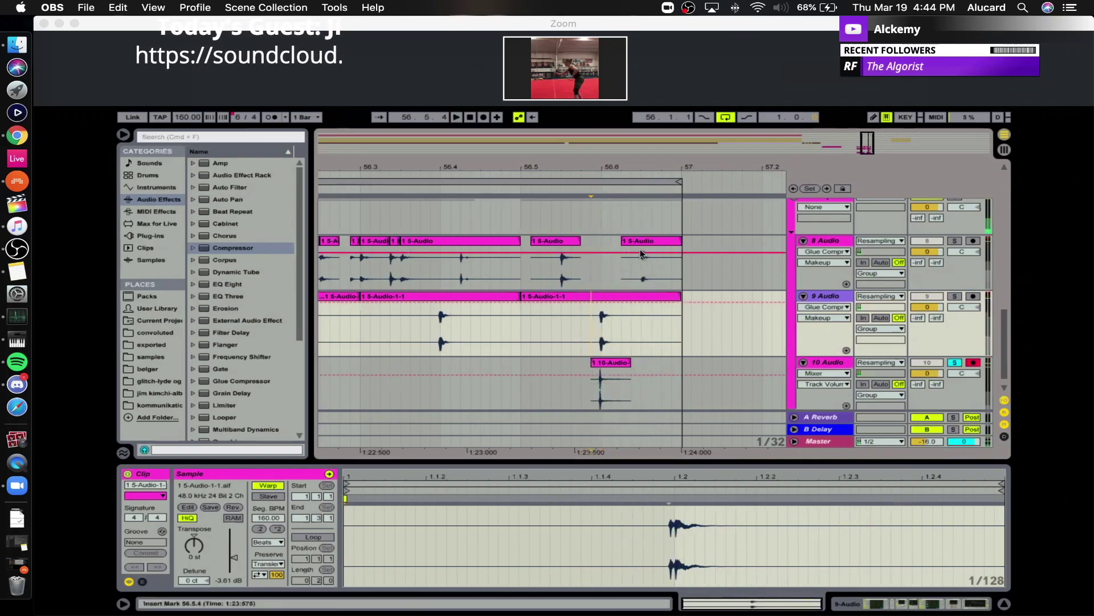
Delete the last 8 Audio clip and re-record the soloed 9 Audio hit onto 10 Audio from 56.5.4.
click(651, 241)
key(Delete)
click(582, 326)
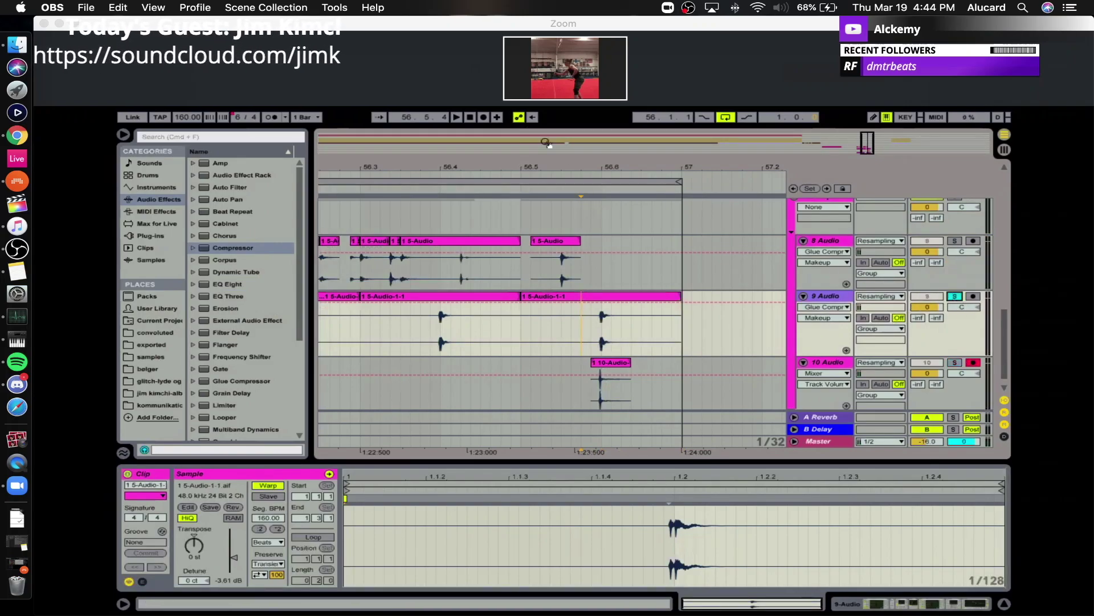
click(483, 117)
key(space)
click(954, 363)
click(621, 363)
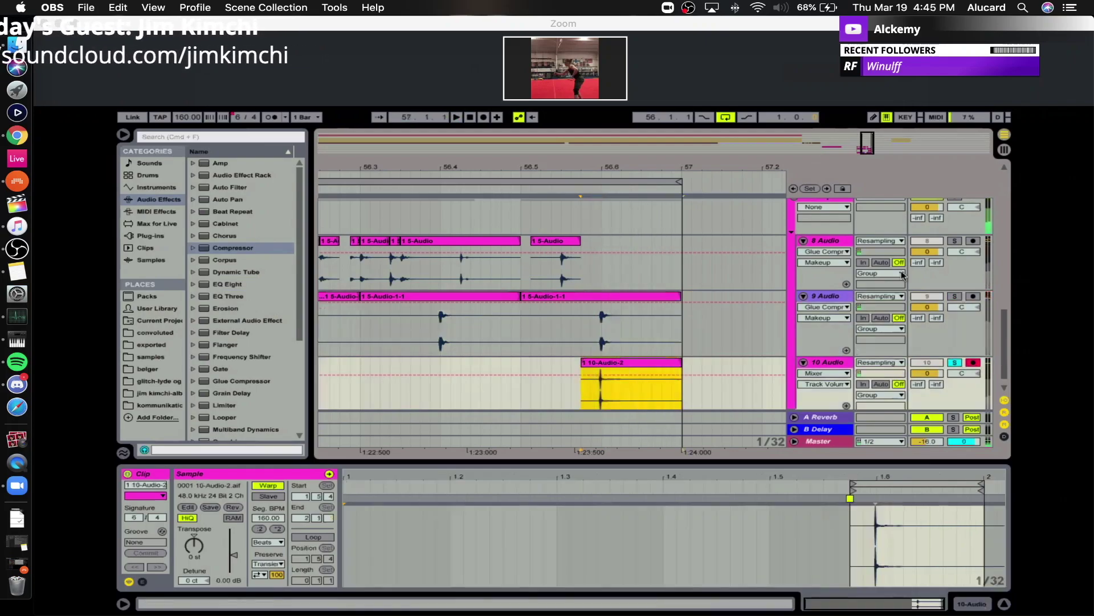
Undo the latest re-recording on 10 Audio and play back the restored short hit.
scroll(704, 265, up, 2)
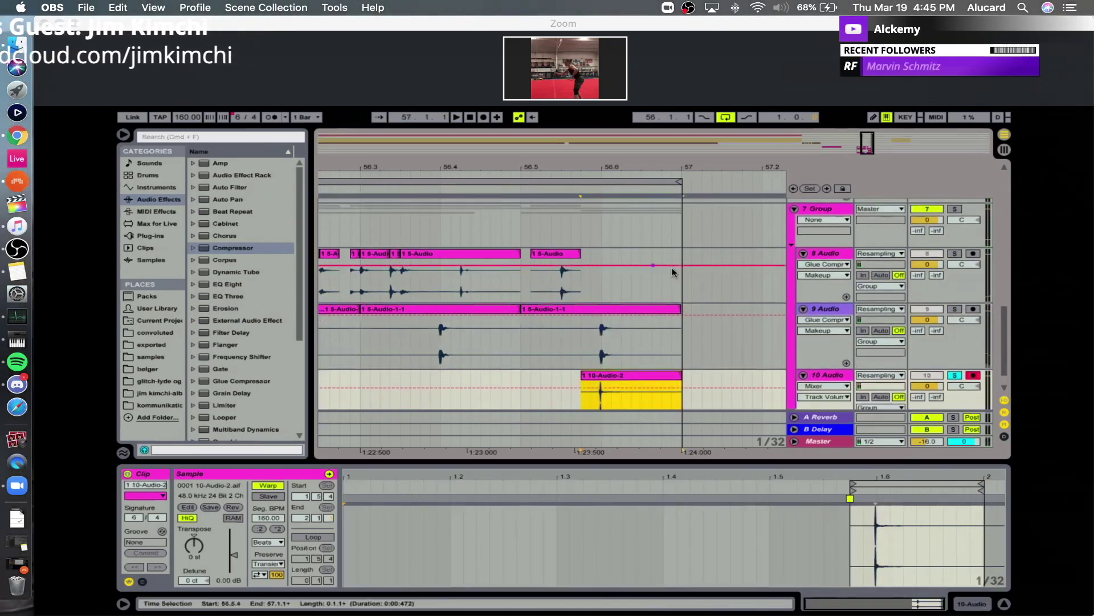
click(607, 288)
key(super+z)
click(621, 376)
key(space)
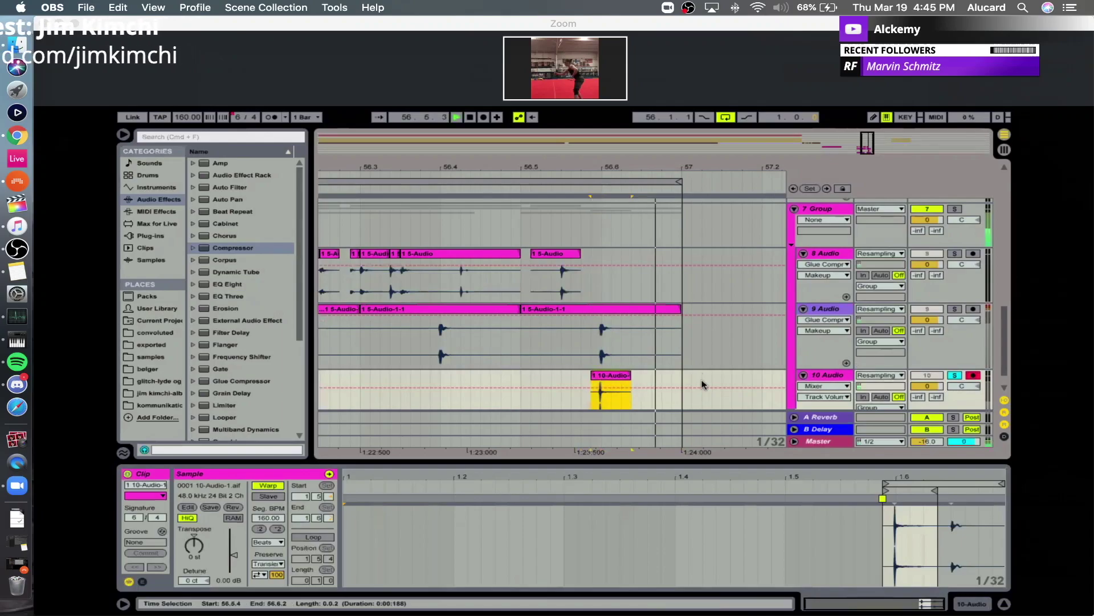
Paste a copy of the short 10 Audio hit at 57.1.3 and consolidate it into its own clip.
click(720, 371)
key(super+v)
key(space)
click(750, 374)
key(super+j)
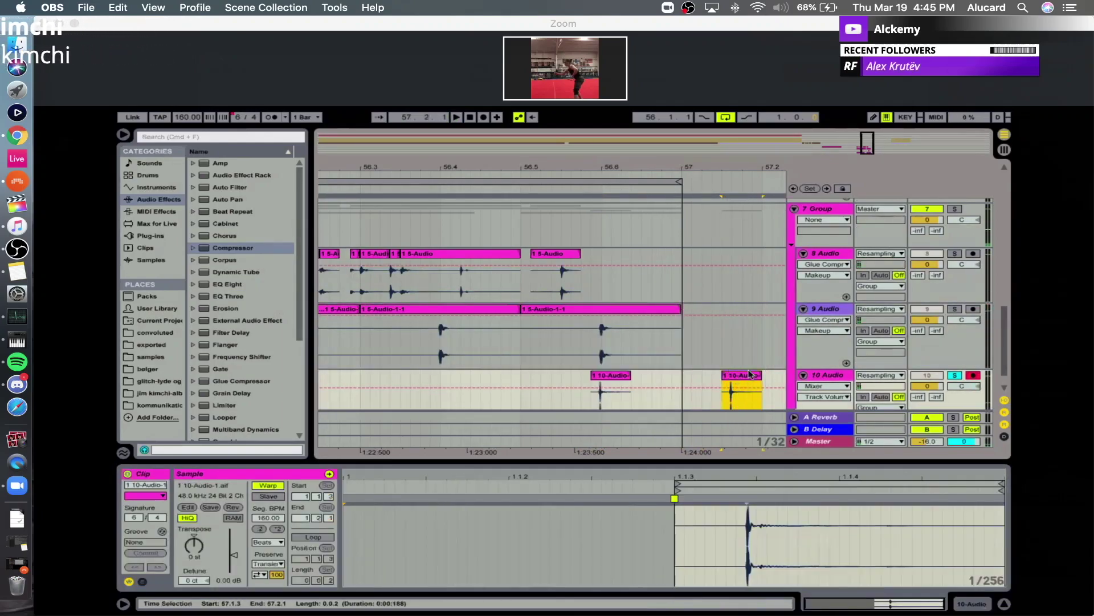
Turn off Warp on the copied 10 Audio hit, transpose it to -24 st and audition it.
click(268, 485)
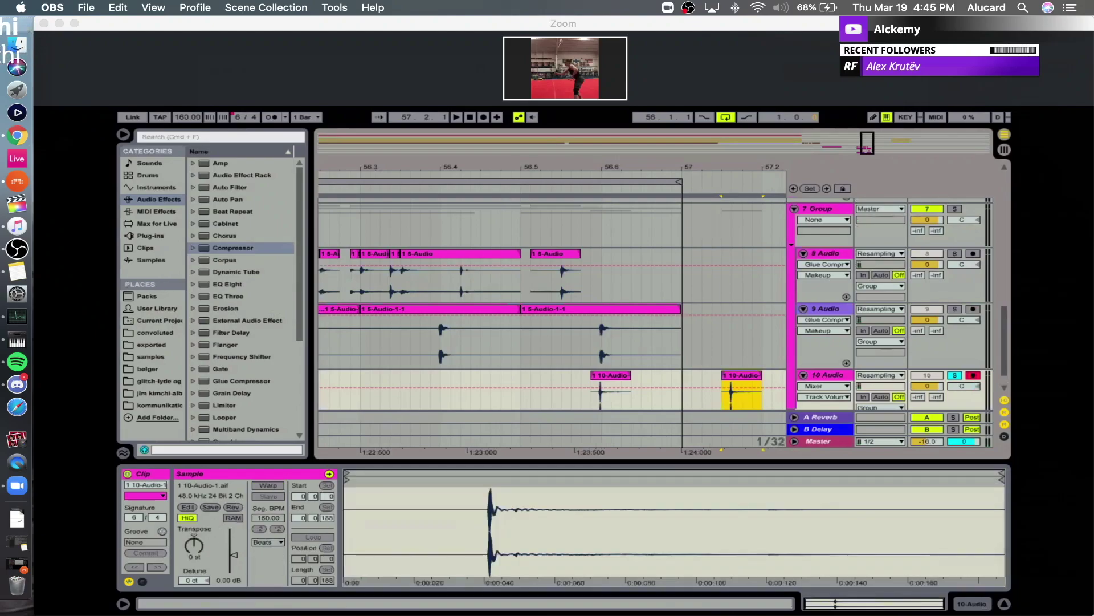
drag(194, 546, 194, 565)
drag(705, 170, 500, 171)
click(546, 388)
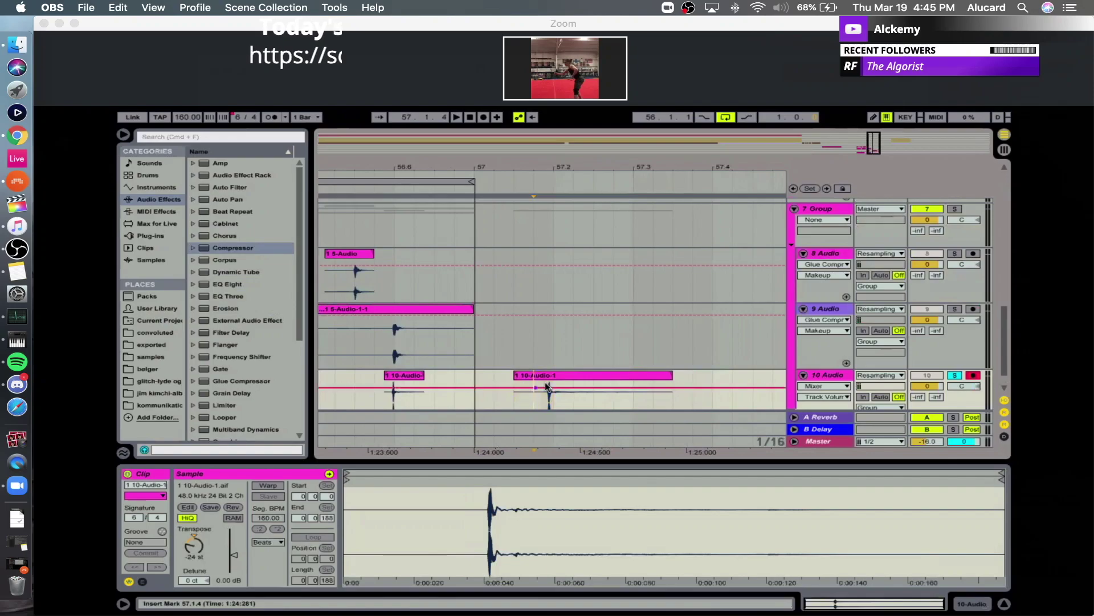
key(space)
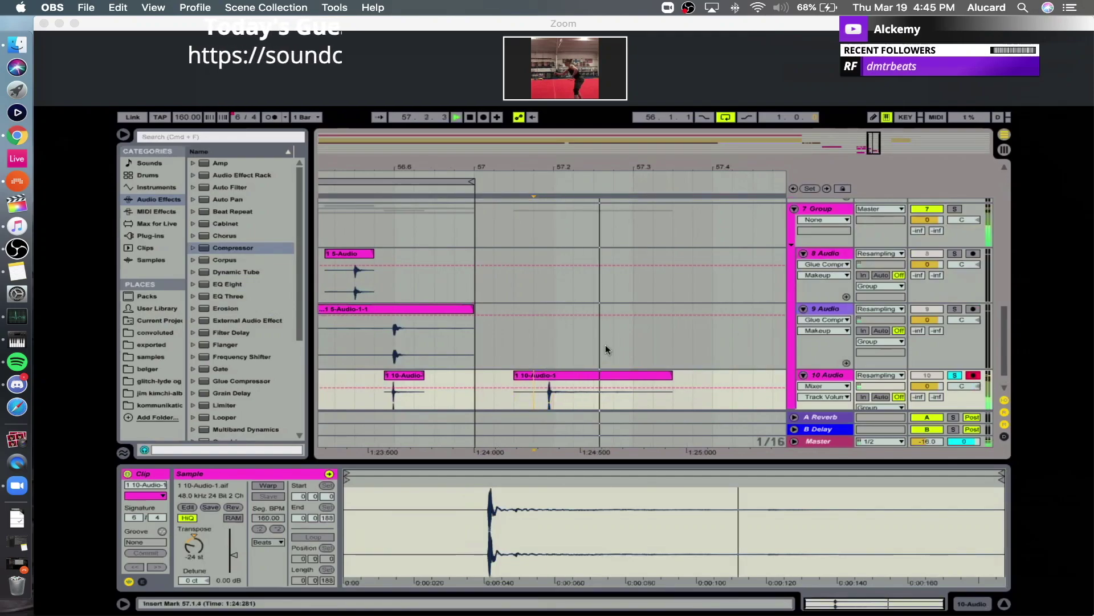
Set the copied 10 Audio hit's transposition to -12 st while repeatedly auditioning it.
drag(182, 533, 182, 502)
click(552, 375)
key(space)
key(space)
key(space)
key(space)
key(space)
key(space)
drag(194, 544, 194, 547)
key(space)
key(space)
key(space)
key(space)
drag(523, 167, 568, 154)
key(space)
key(space)
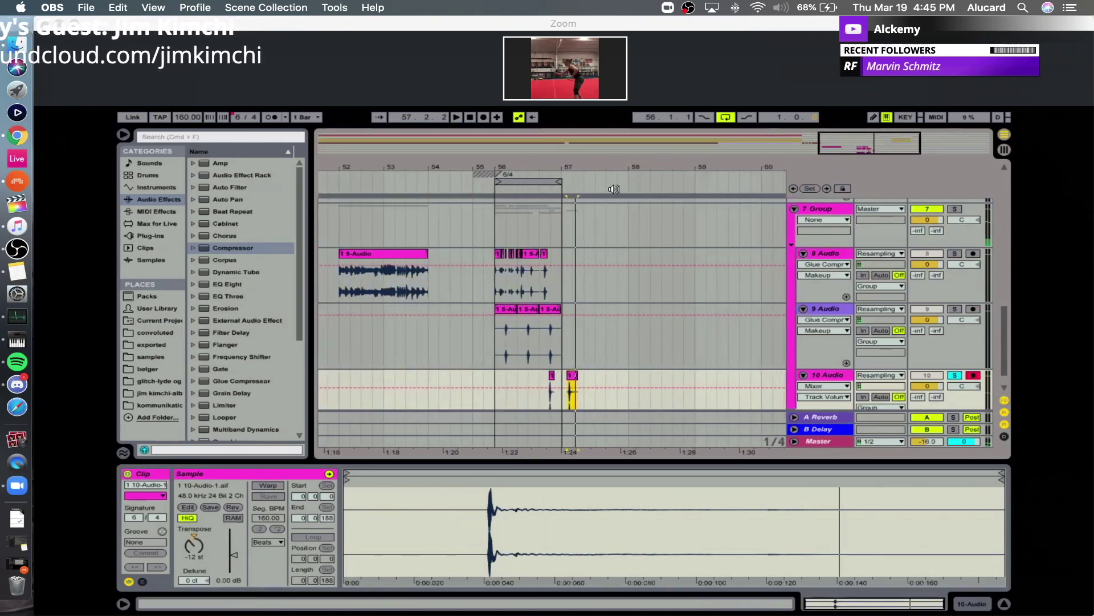
Add Redux to 10 Audio and enable bit reduction at 3, playing the transposed hit from 57.1.3.
drag(563, 163, 479, 218)
scroll(632, 292, down, 3)
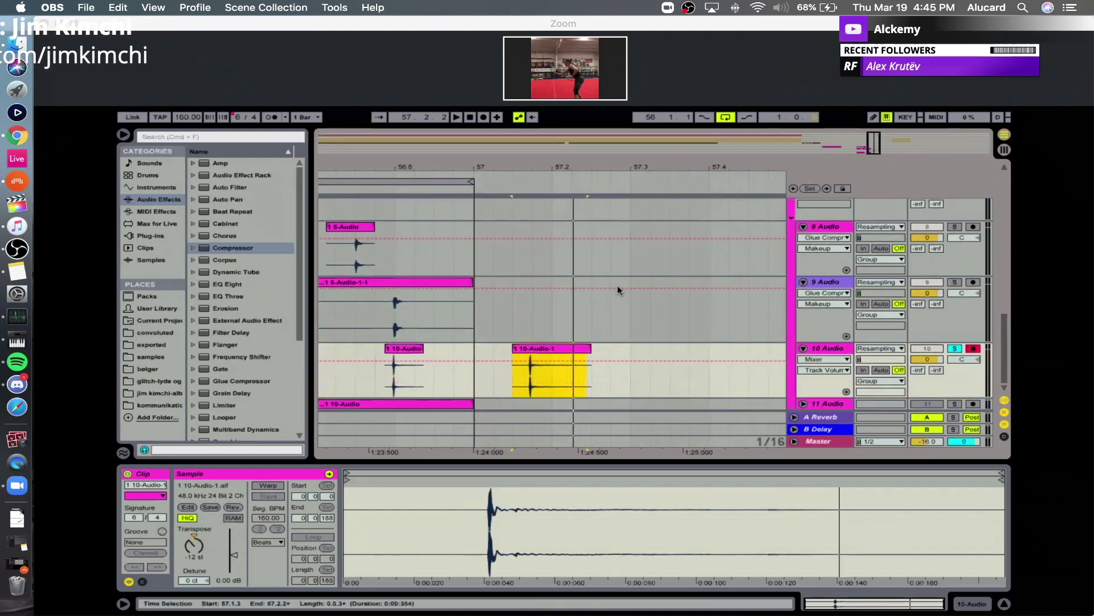
click(508, 383)
scroll(285, 332, down, 5)
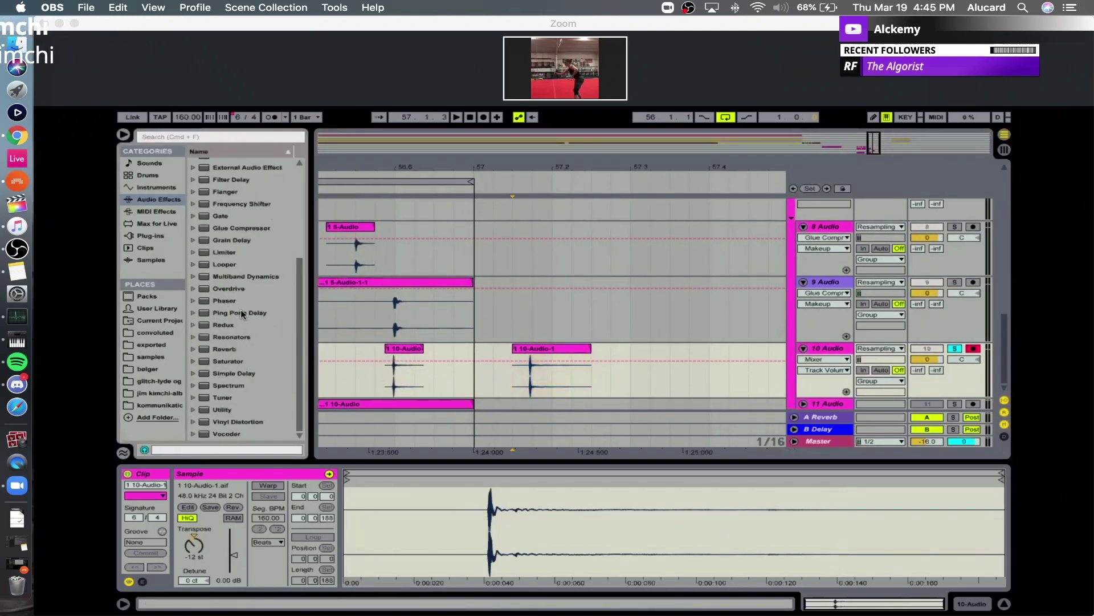
click(194, 325)
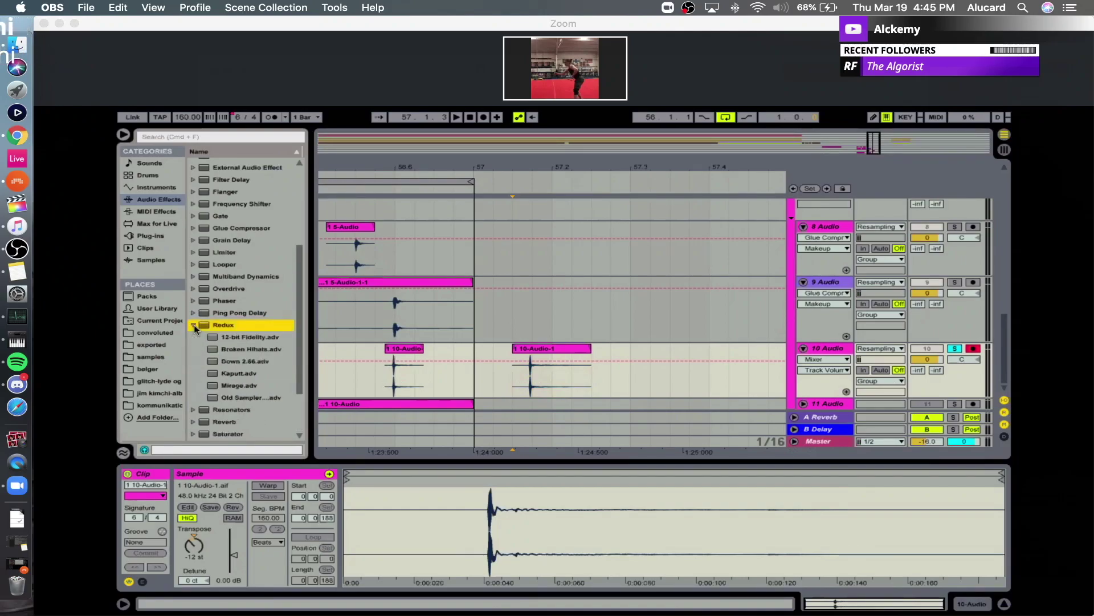
double_click(224, 325)
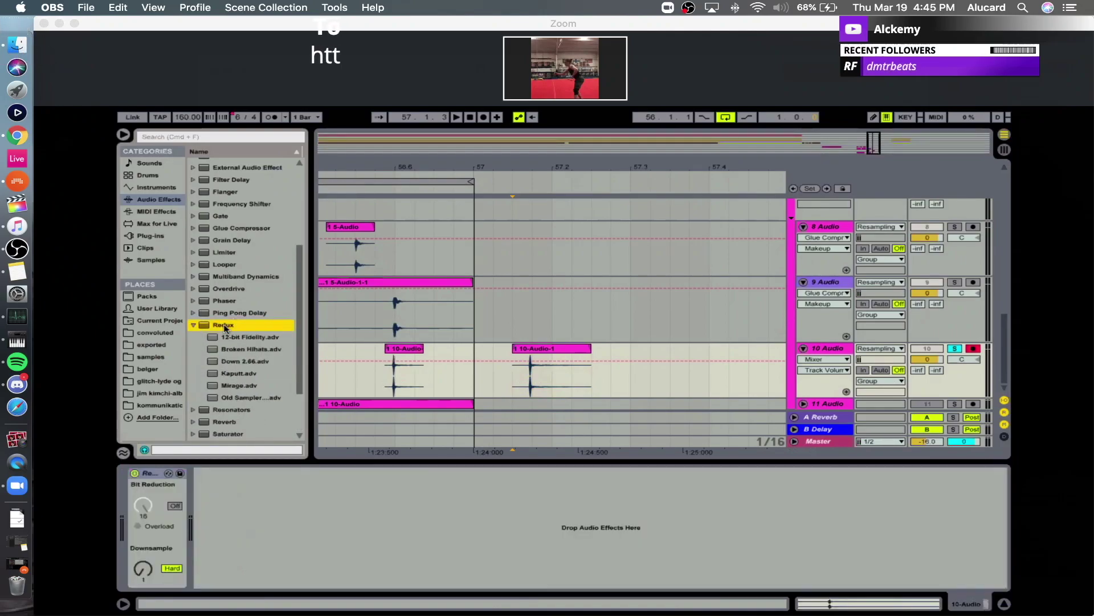
click(175, 506)
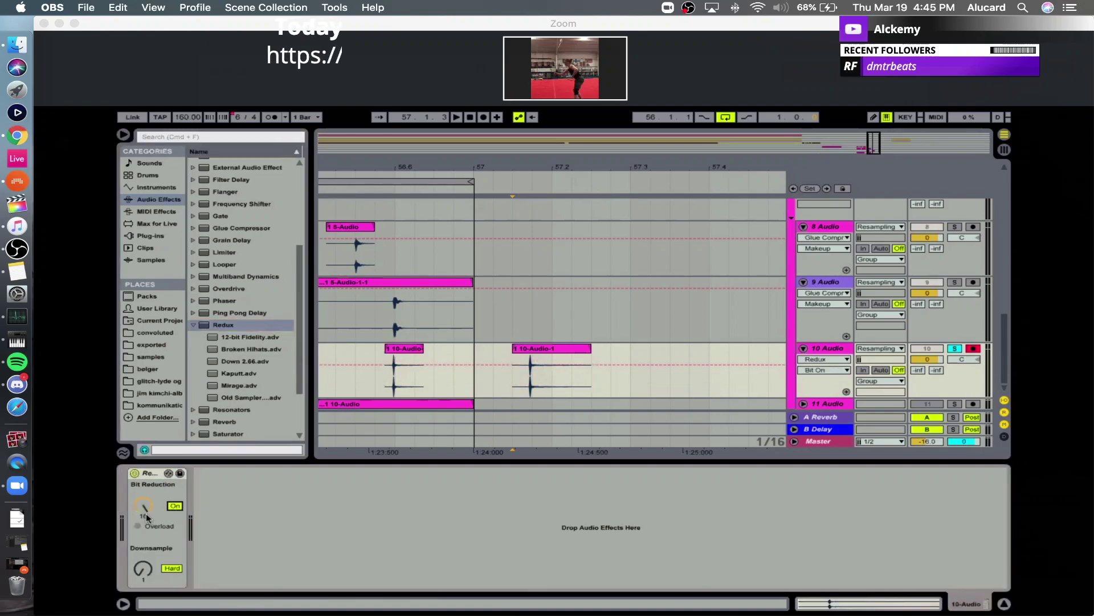
drag(143, 505, 143, 519)
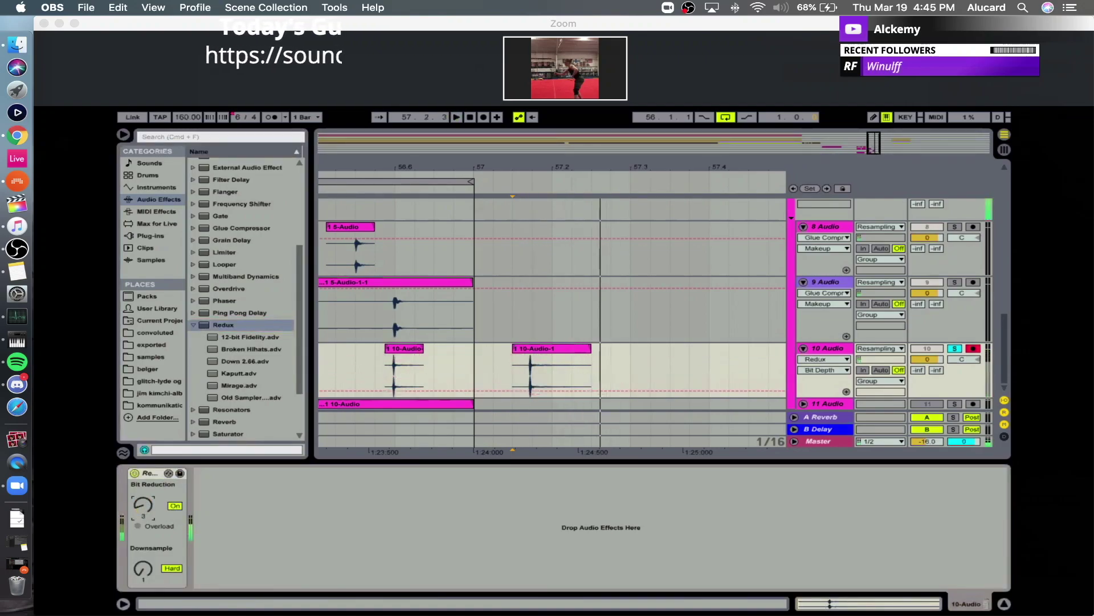
key(space)
Select the transposed 10 Audio clip and audition it through Redux from 57.1.3.
shift+click(588, 359)
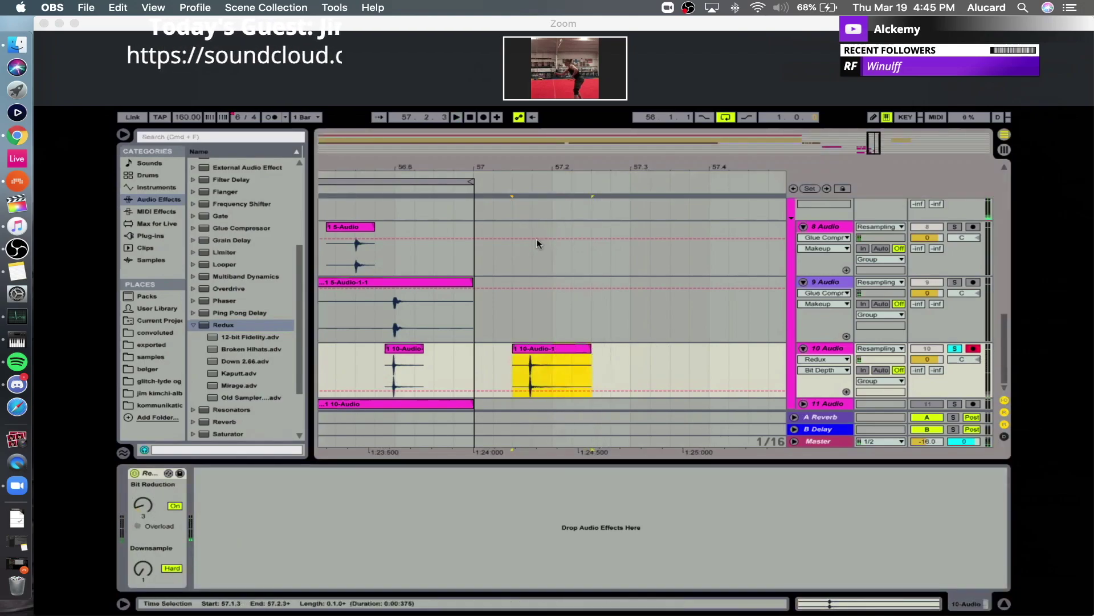
drag(541, 169, 422, 306)
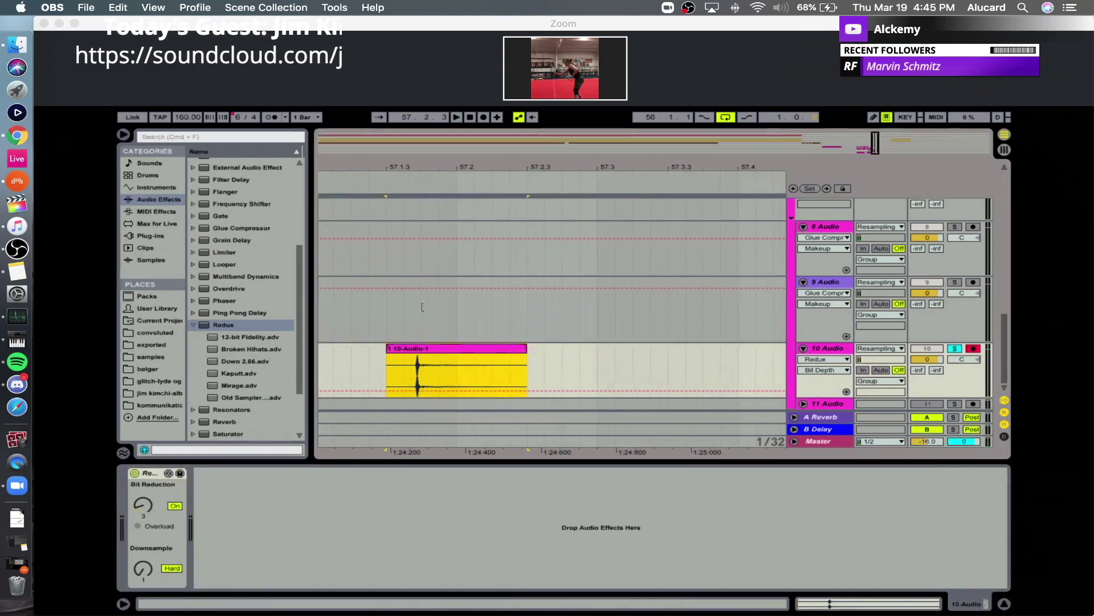
key(space)
drag(441, 162, 450, 117)
key(space)
key(space)
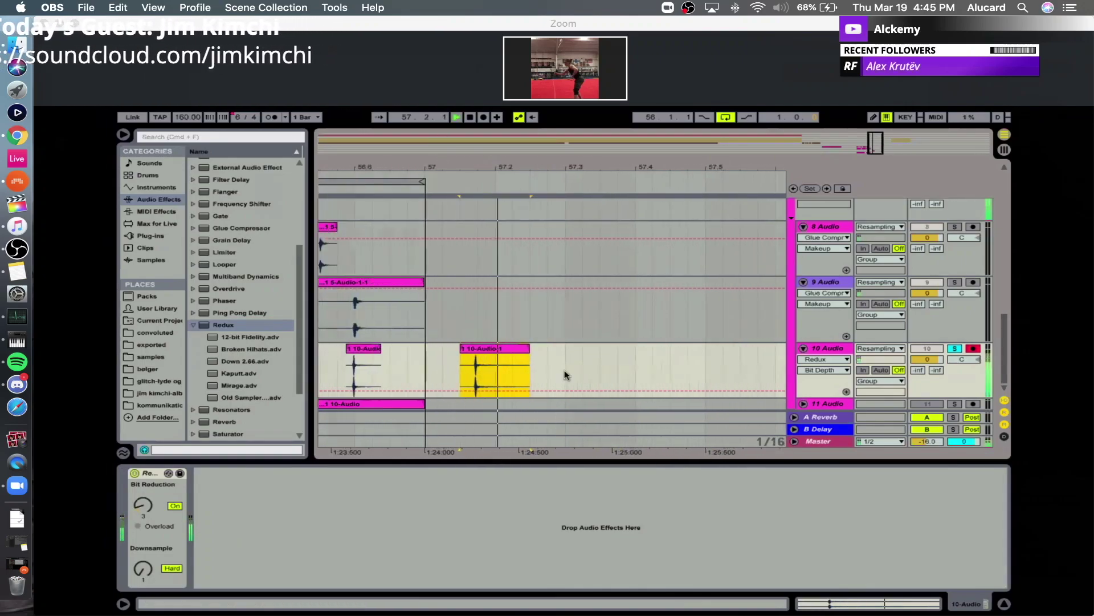
Arm 11 Audio, record the bit-reduced hit onto it from 57.1.3, and solo the recording for playback.
key(Down)
click(974, 362)
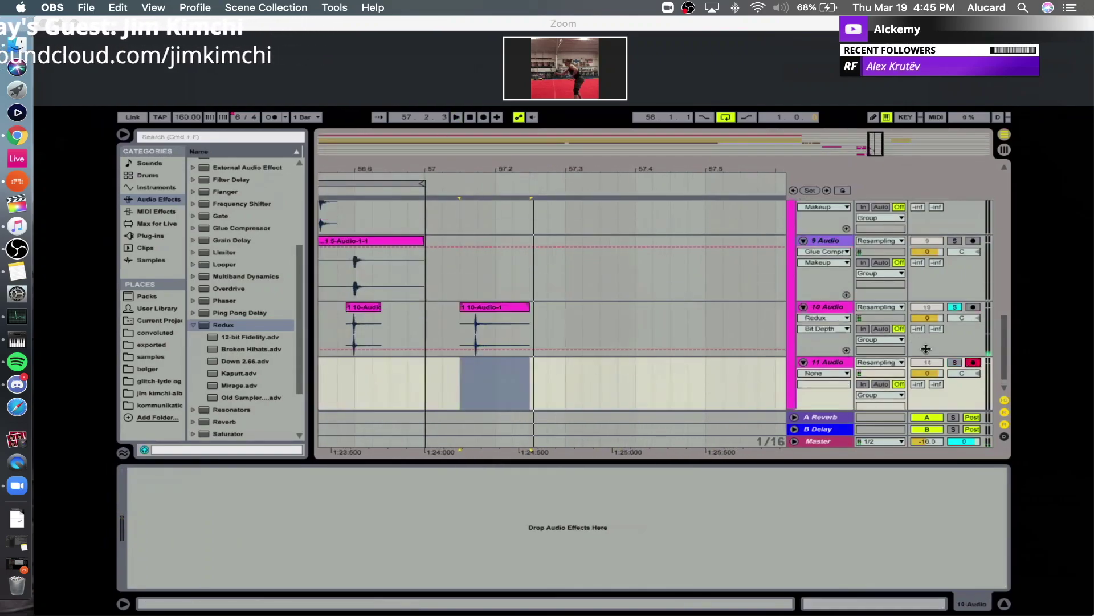
click(483, 117)
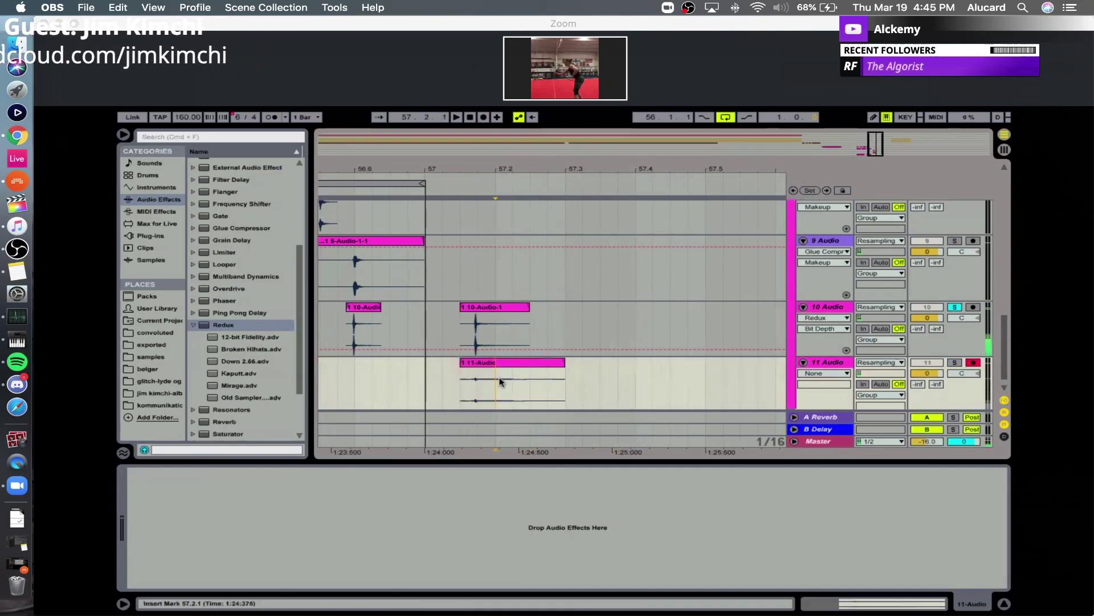
click(954, 362)
key(space)
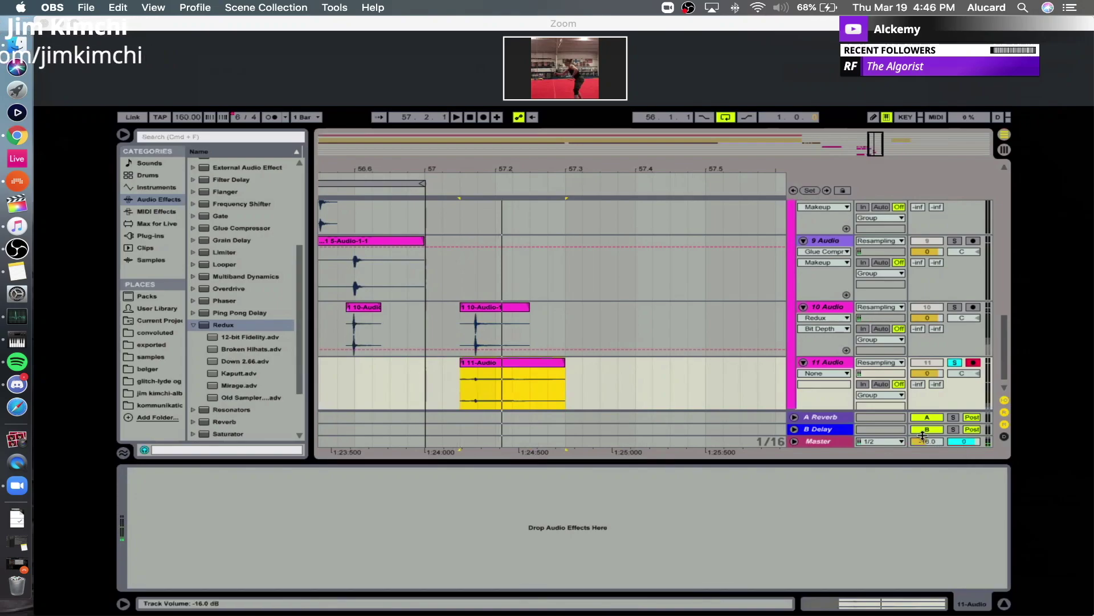
Raise the 11 Audio recording's clip gain to 24.0 dB and move the clip to about 57.3.2.
click(494, 363)
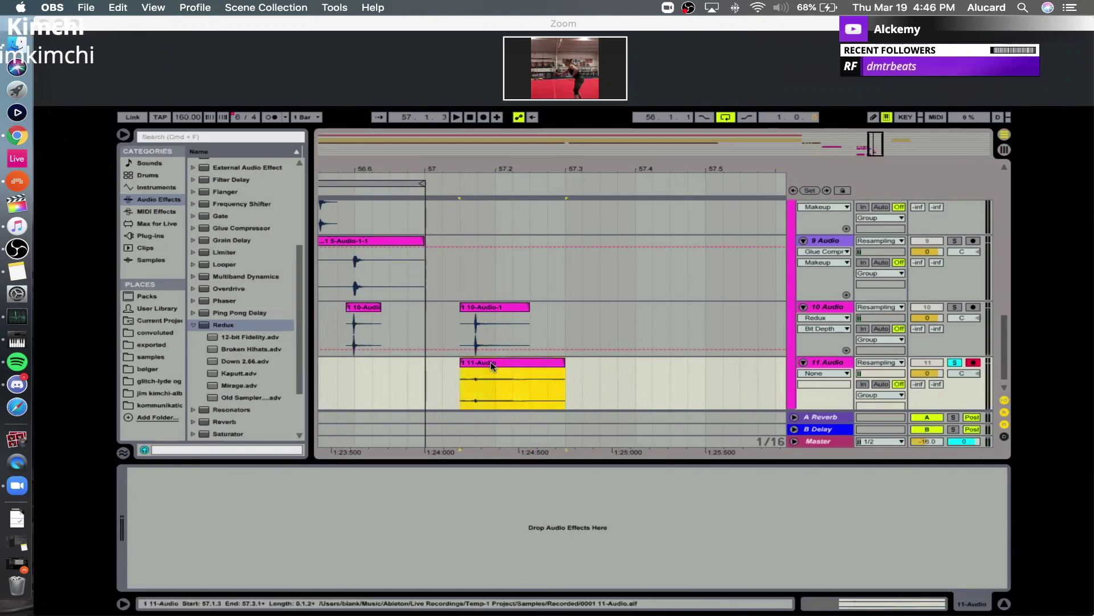
click(872, 603)
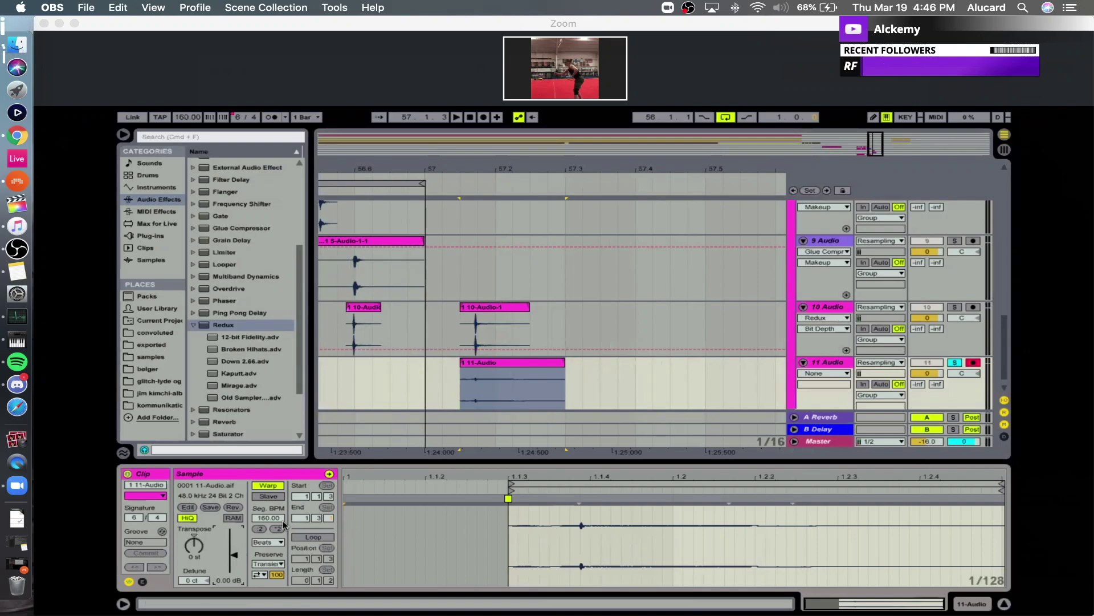
drag(231, 553, 231, 527)
drag(542, 362, 664, 363)
Audition the boosted 11 Audio clip from several start points to find a usable portion.
key(space)
click(642, 389)
key(space)
key(space)
click(623, 392)
key(space)
key(space)
Copy the boosted clip's slice from 57.3.3 to 57.3.4 and paste it on 11 Audio at 56.6.1.
drag(602, 392, 623, 391)
key(space)
key(space)
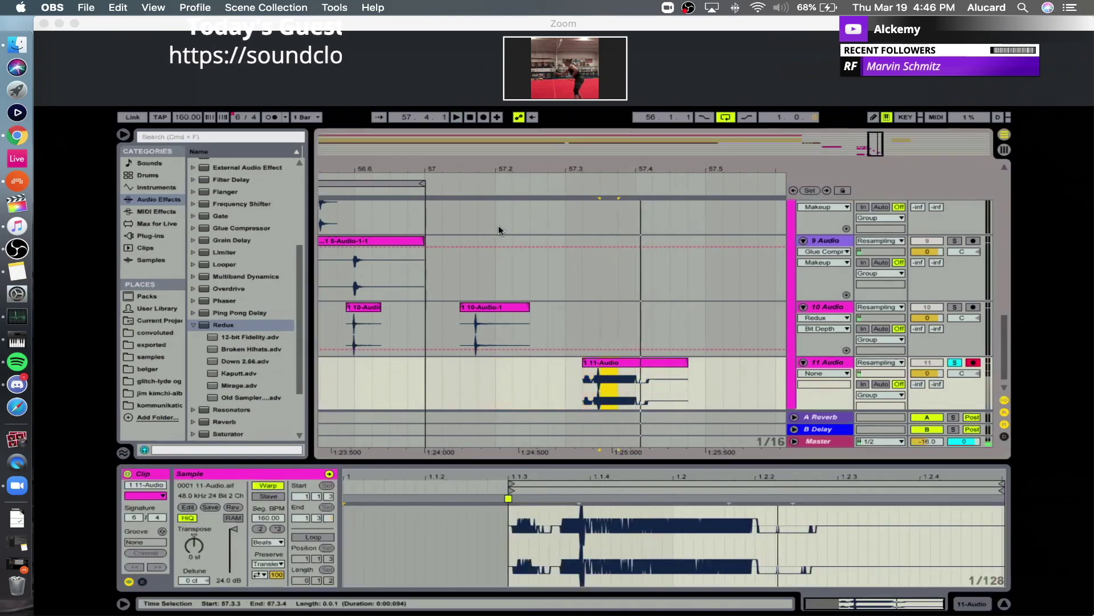
drag(404, 165, 560, 165)
click(512, 380)
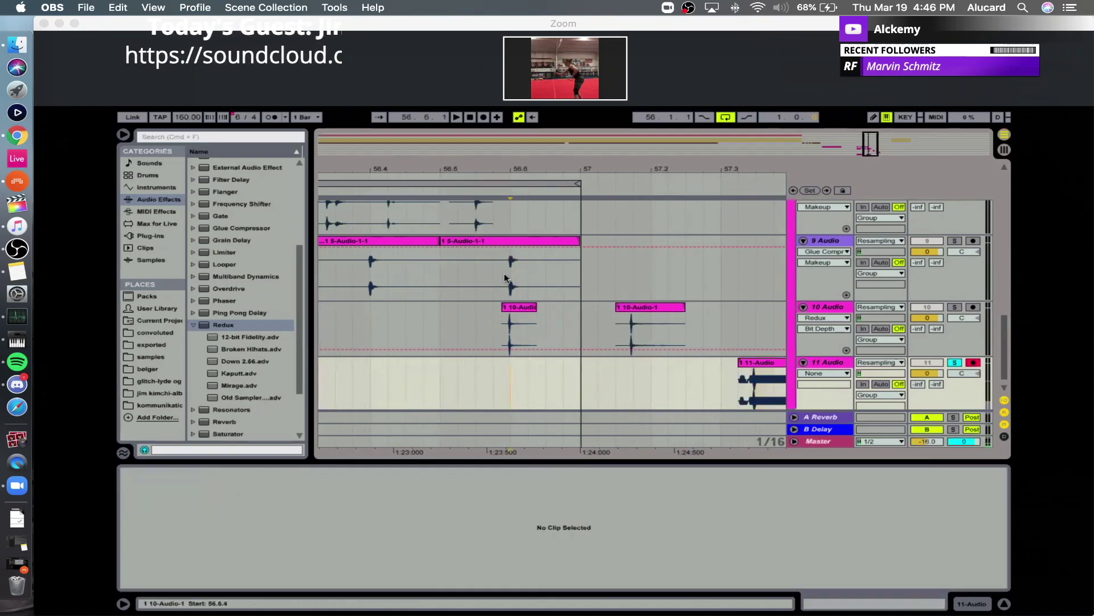
key(super+v)
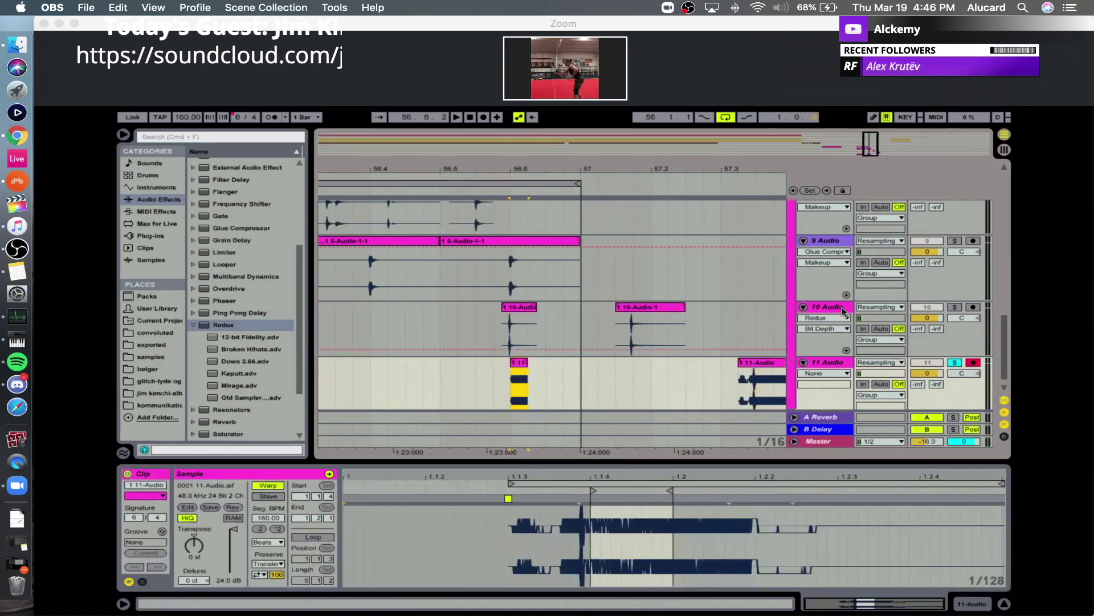
Collapse and deactivate the Redux track, clear the solo, and move the Redux track below 11 Audio.
click(804, 306)
drag(954, 313, 955, 322)
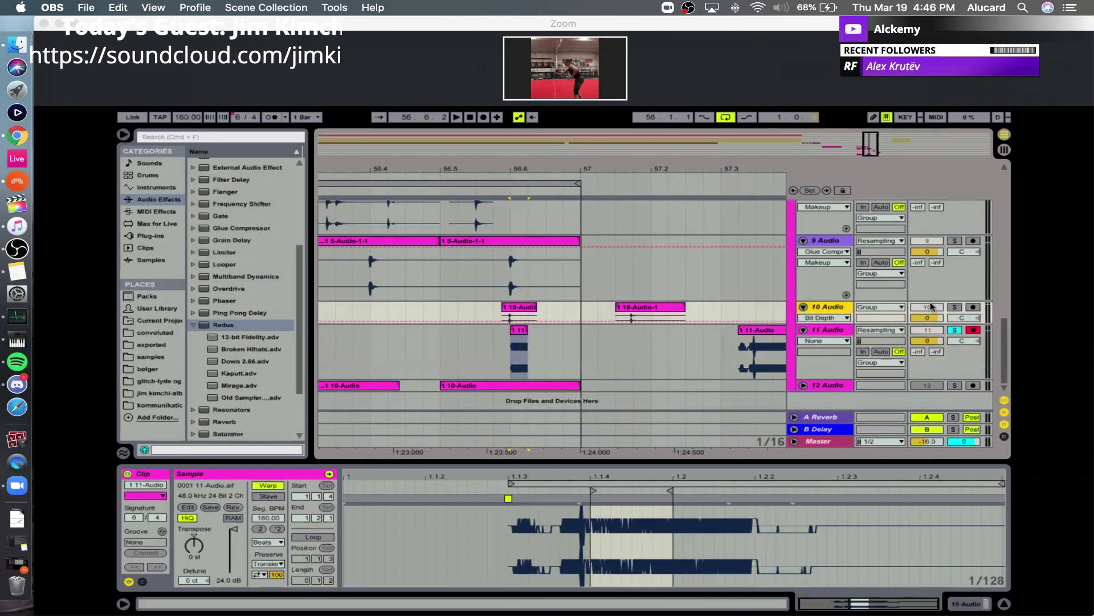
drag(812, 306, 826, 384)
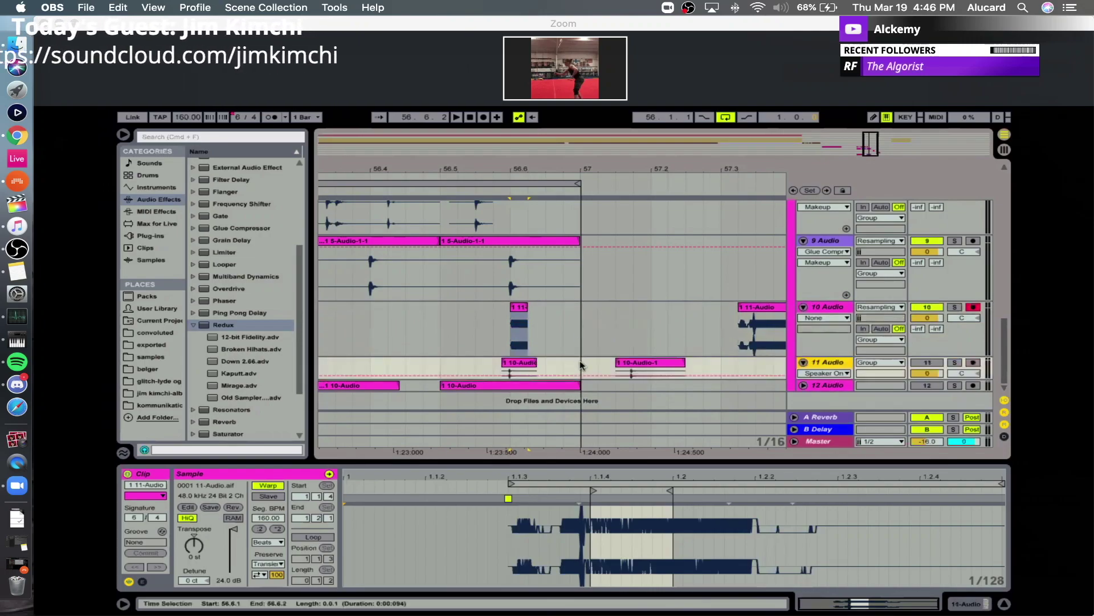
Audition the pasted slice layered with the 9 Audio hit from 56.5.4.
click(518, 308)
key(space)
click(517, 287)
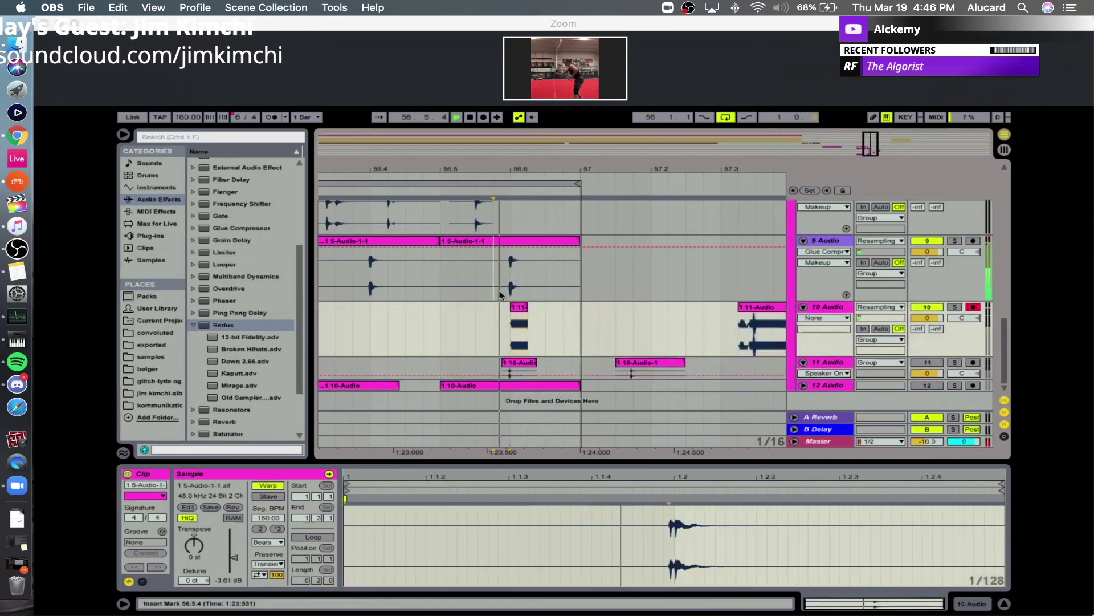
click(532, 304)
key(space)
click(498, 268)
key(space)
key(space)
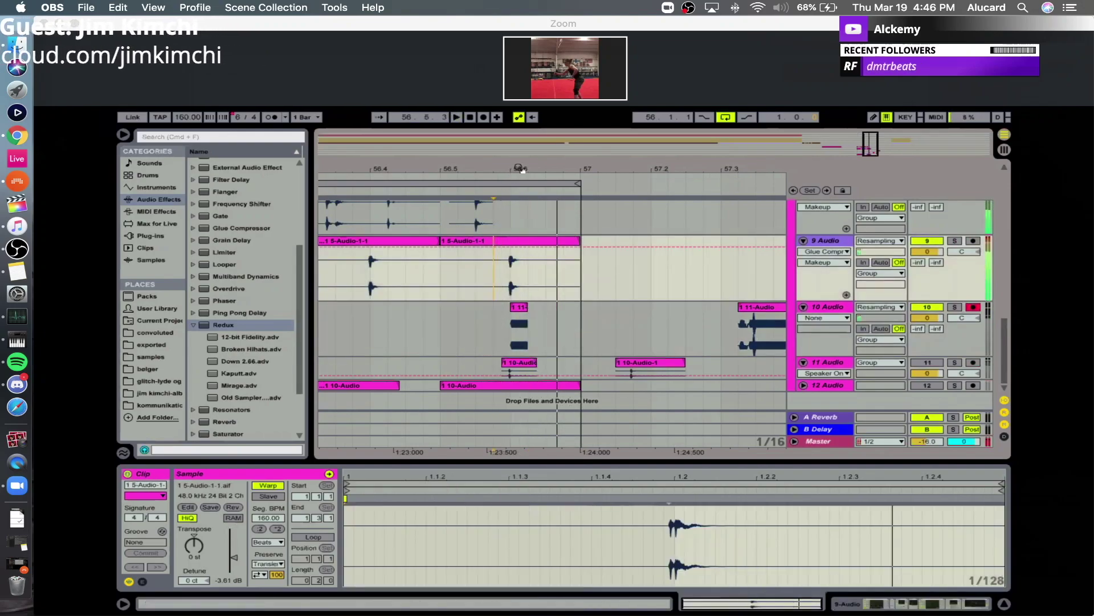
Shift the pasted slice slightly ahead of 56.6 and shape a curved fade-out across it while auditioning.
drag(520, 169, 542, 214)
drag(513, 307, 517, 345)
click(509, 308)
key(space)
key(space)
key(space)
key(space)
key(space)
key(space)
key(space)
key(space)
key(space)
key(space)
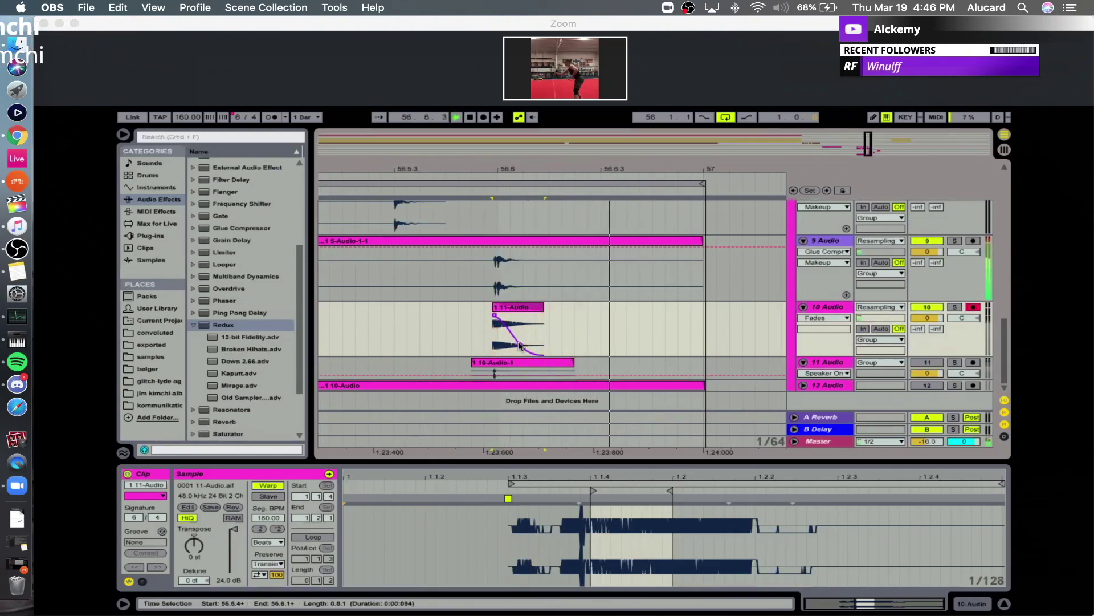
Add EQ Eight to the slice's track and boost its band 4 high shelf by 8.31 dB at 3.29 kHz.
scroll(248, 258, up, 5)
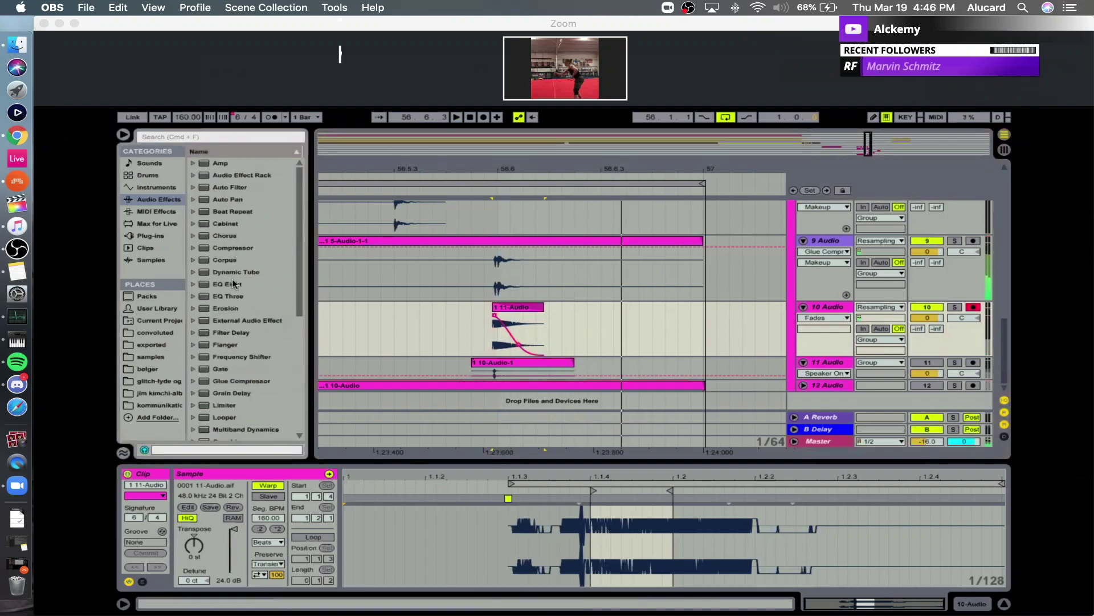
click(232, 284)
double_click(222, 285)
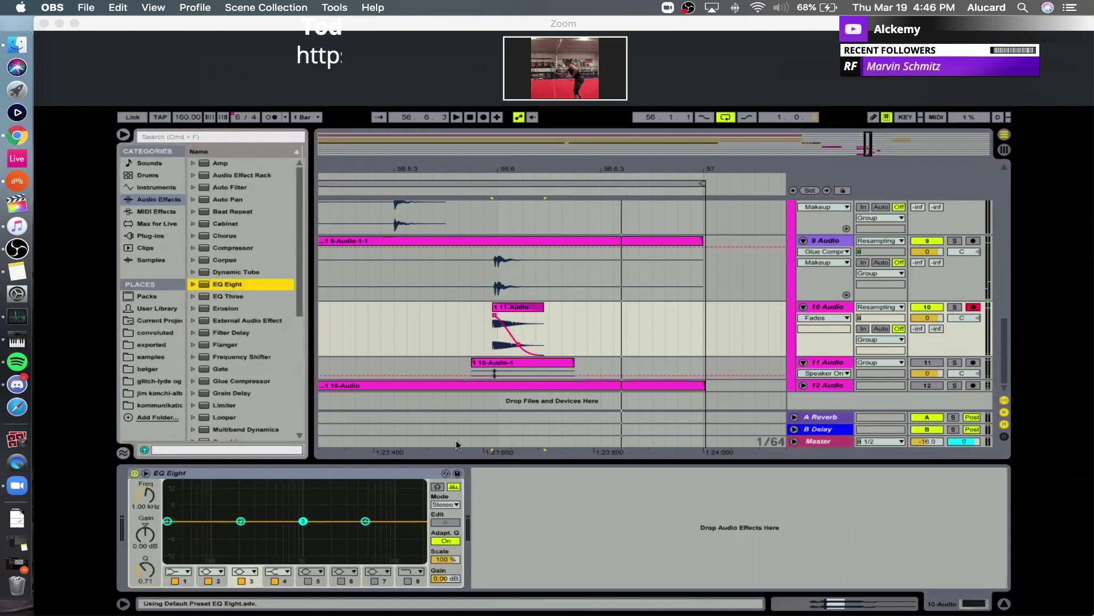
drag(371, 523, 367, 520)
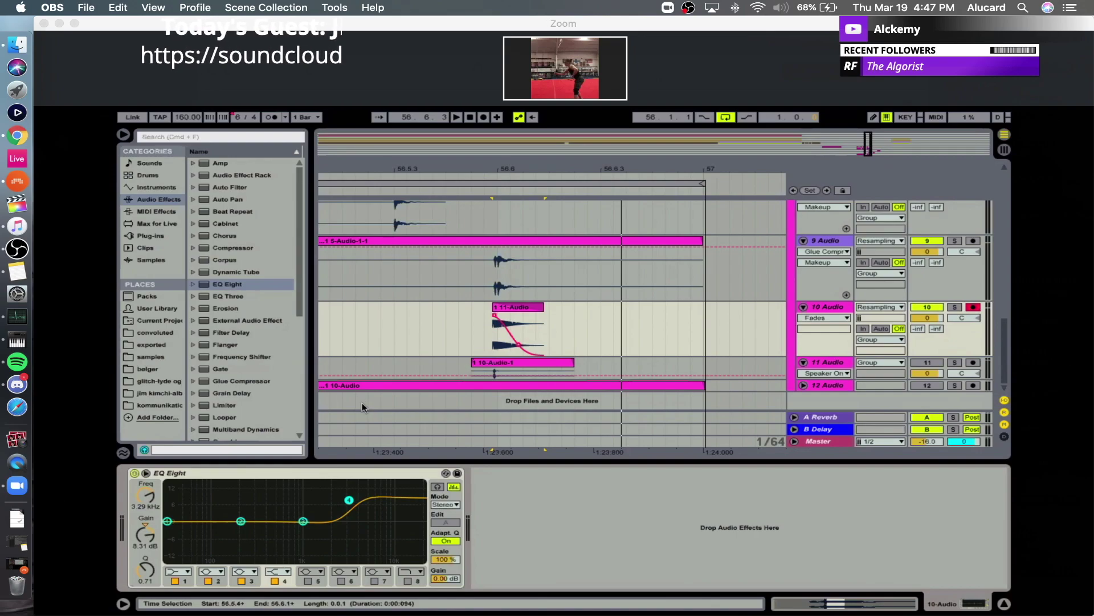
Shorten the faded slice by removing its tail end after the 56.6 hit.
click(505, 307)
mouse_move(496, 171)
mouse_down()
mouse_move(497, 197)
mouse_move(496, 175)
mouse_up()
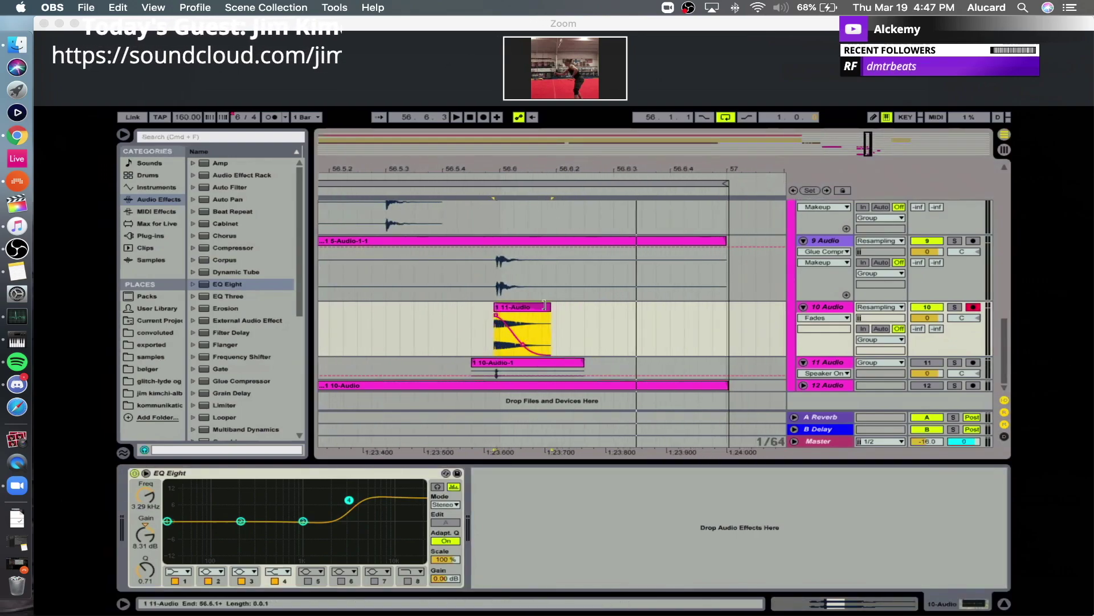
drag(537, 308, 537, 325)
key(Delete)
click(516, 308)
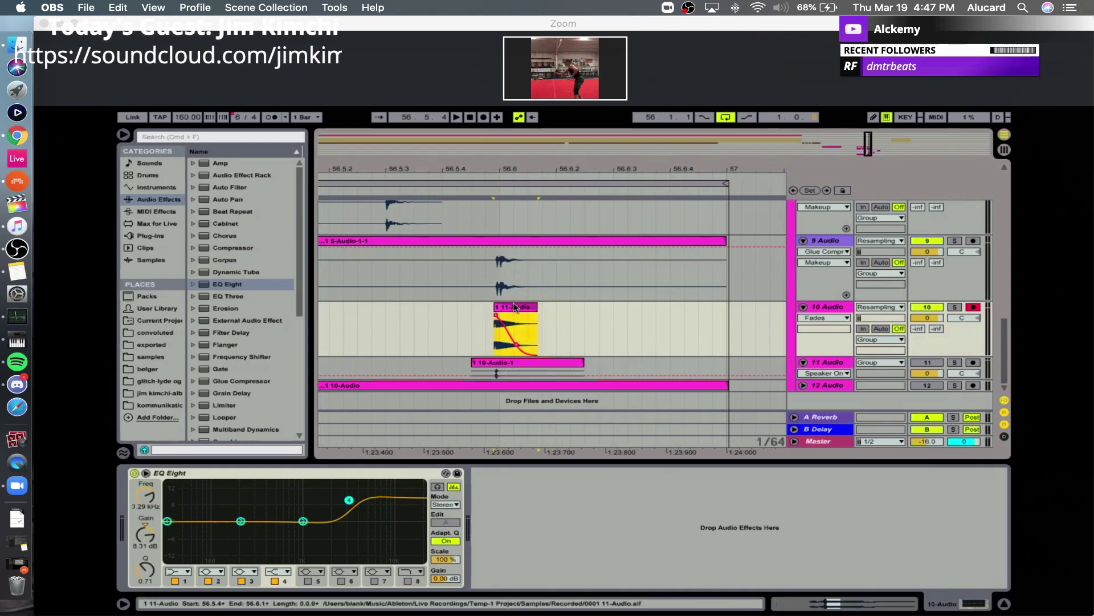
drag(536, 171, 536, 196)
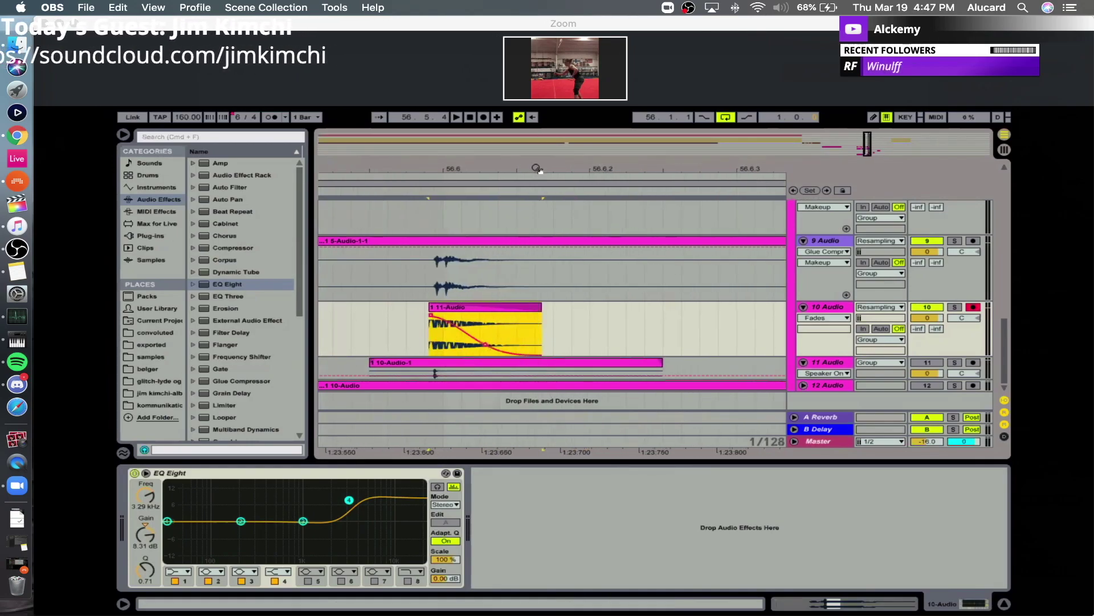
Shift the faded slice on 10 Audio slightly later, past the start of the 56.6 hit, and audition it.
drag(461, 308, 478, 308)
click(413, 324)
key(space)
key(space)
key(space)
Reduce EQ Eight's high-shelf boost and boost band 3 by 6.57 dB at 190 Hz while auditioning.
key(space)
key(space)
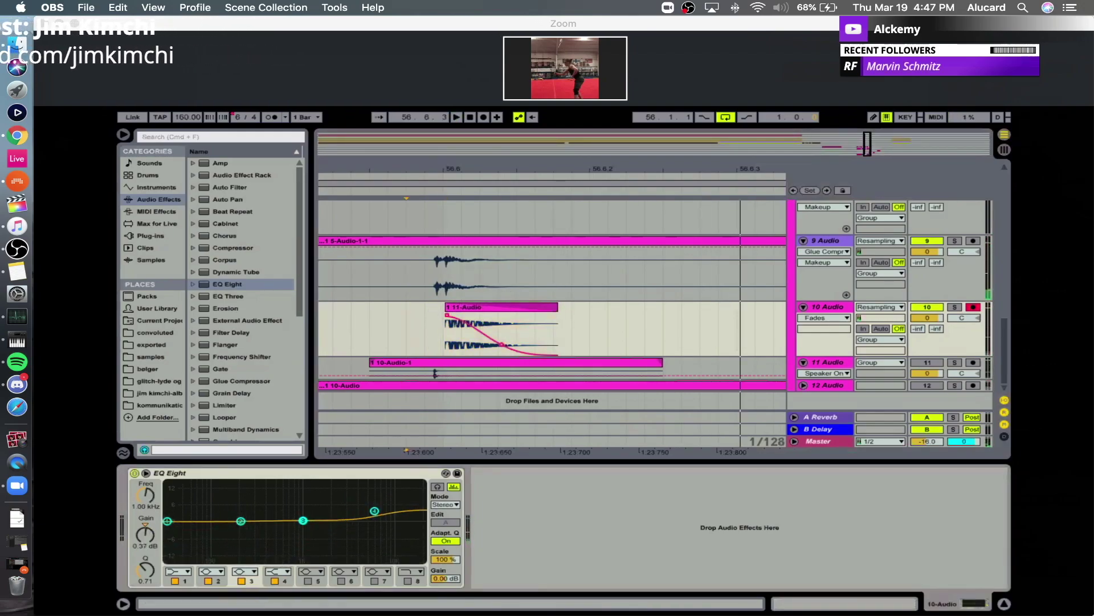
click(425, 316)
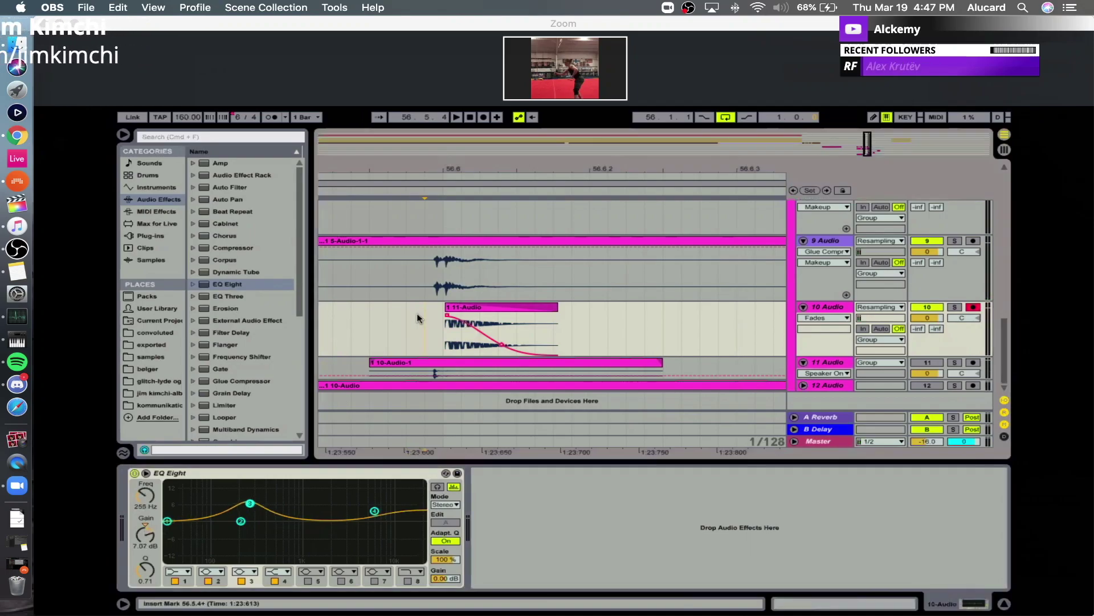
mouse_move(249, 504)
mouse_down()
mouse_move(206, 499)
mouse_move(239, 504)
mouse_up()
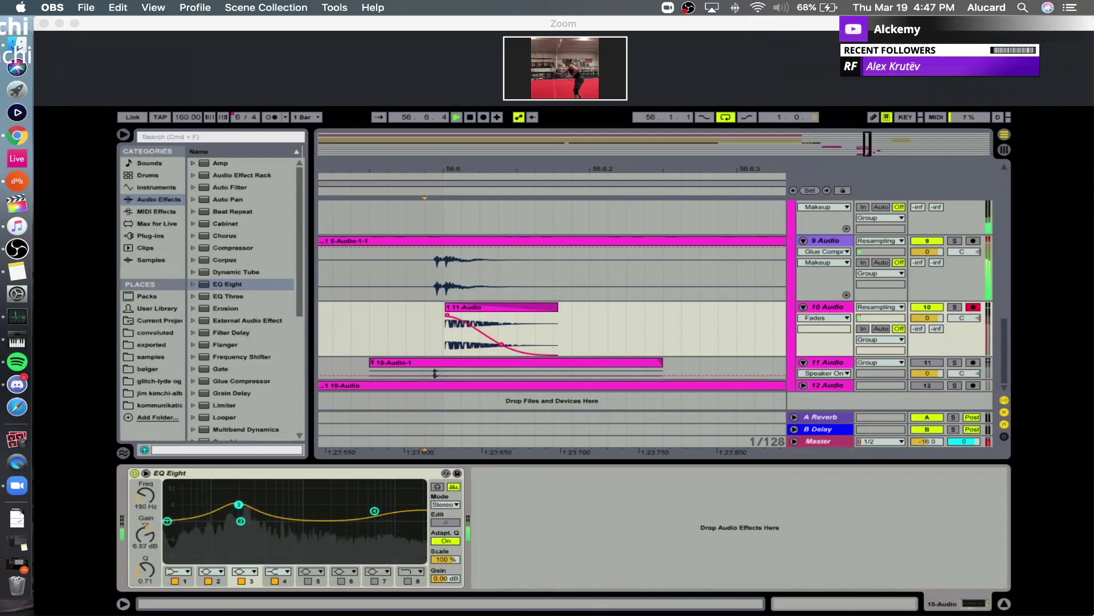
Delete the remainder of the 9 Audio clip after its 56.6 hit and audition the shortened ending.
click(572, 268)
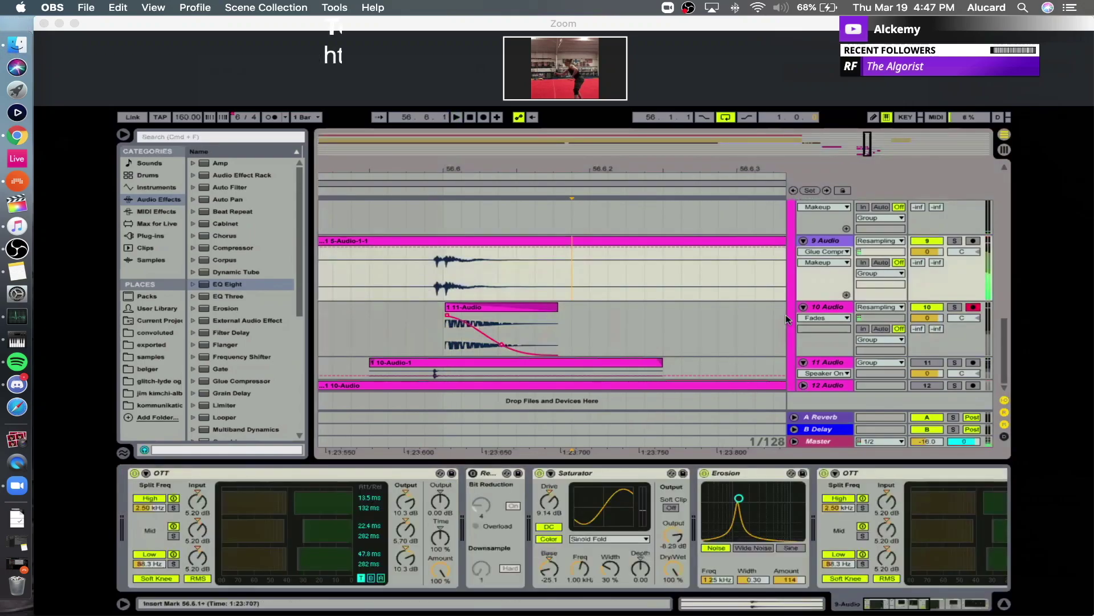
drag(686, 173, 605, 147)
key(space)
drag(533, 281, 765, 268)
key(Delete)
click(472, 276)
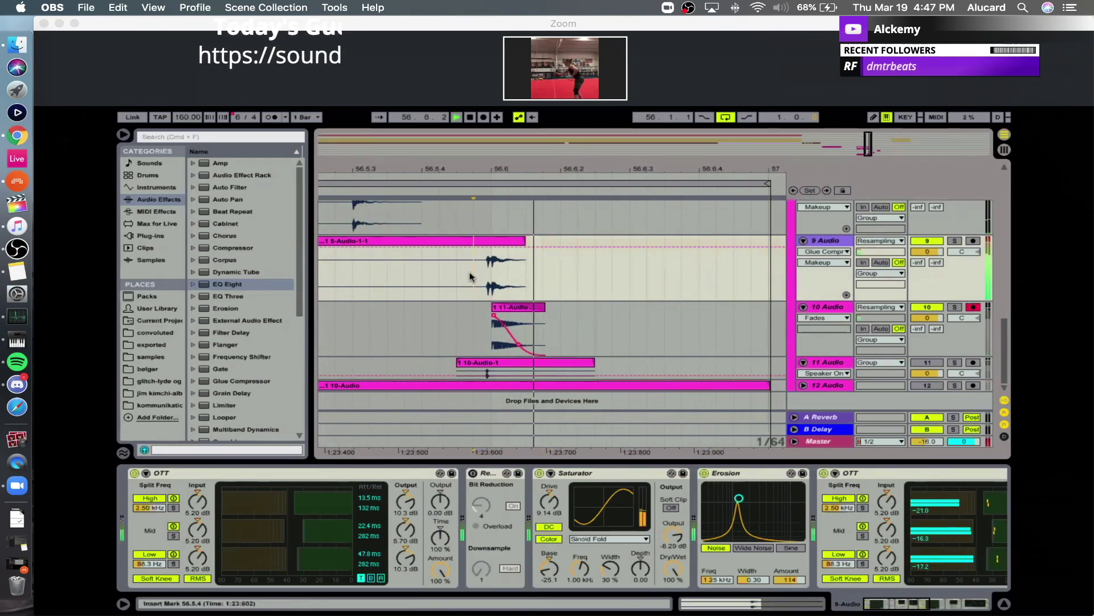
key(space)
Add a Compressor to 10 Audio, sidechain it from 9-Audio Post FX, and lower the threshold to about -14.5 dB.
click(520, 307)
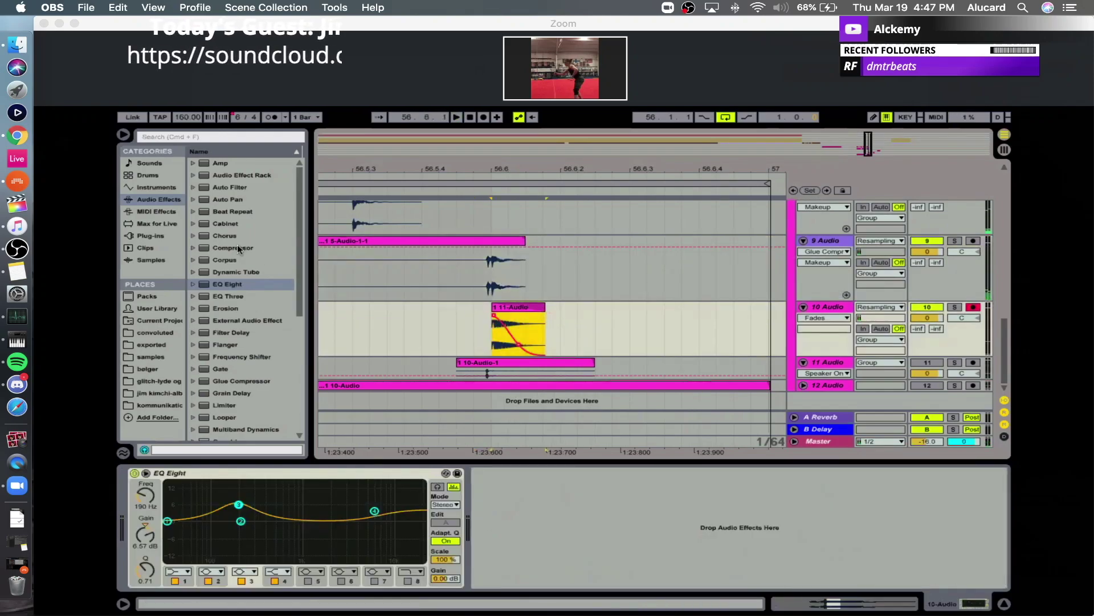
double_click(237, 247)
click(490, 487)
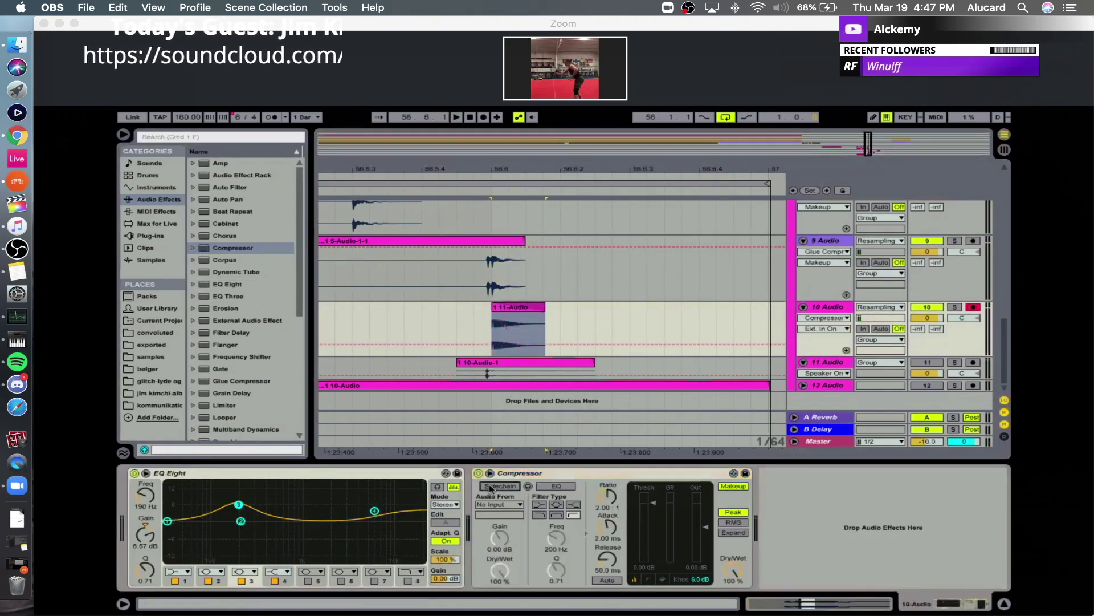
click(489, 506)
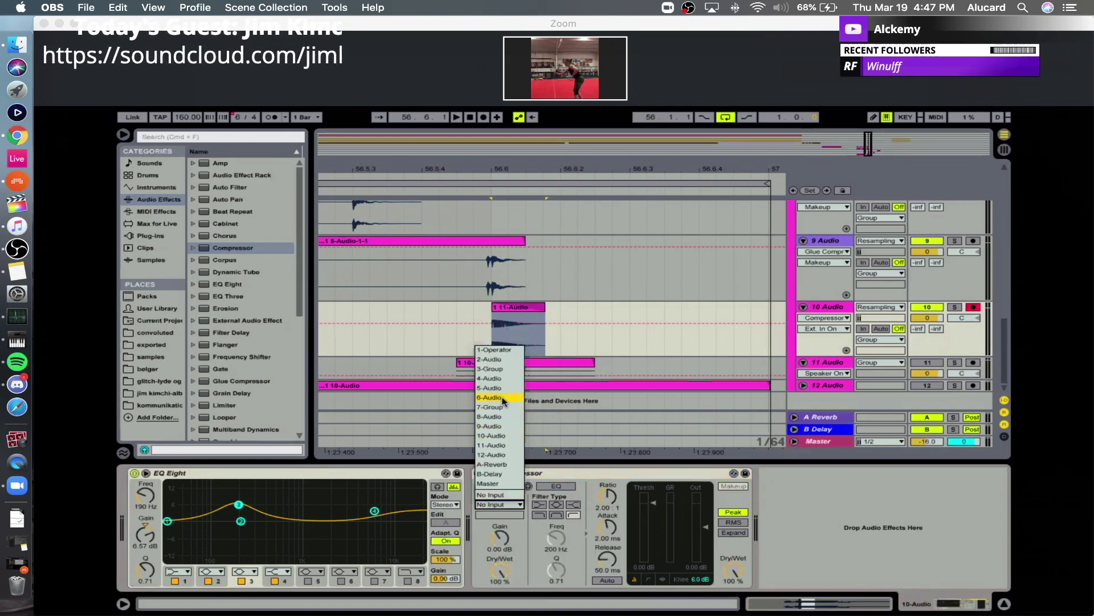
click(506, 425)
key(space)
drag(646, 503, 646, 529)
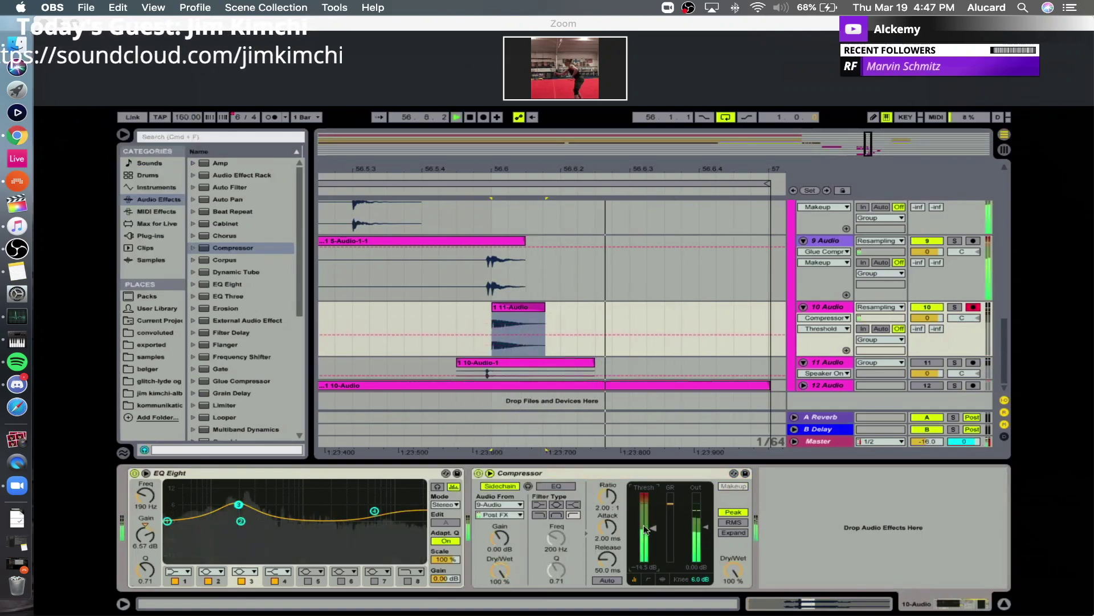
Nudge the 10 Audio slice slightly earlier to line up with the 9 Audio hit near 56.6, and audition the layers.
click(457, 278)
mouse_move(500, 165)
mouse_down()
mouse_move(521, 303)
mouse_move(498, 305)
mouse_up()
click(427, 285)
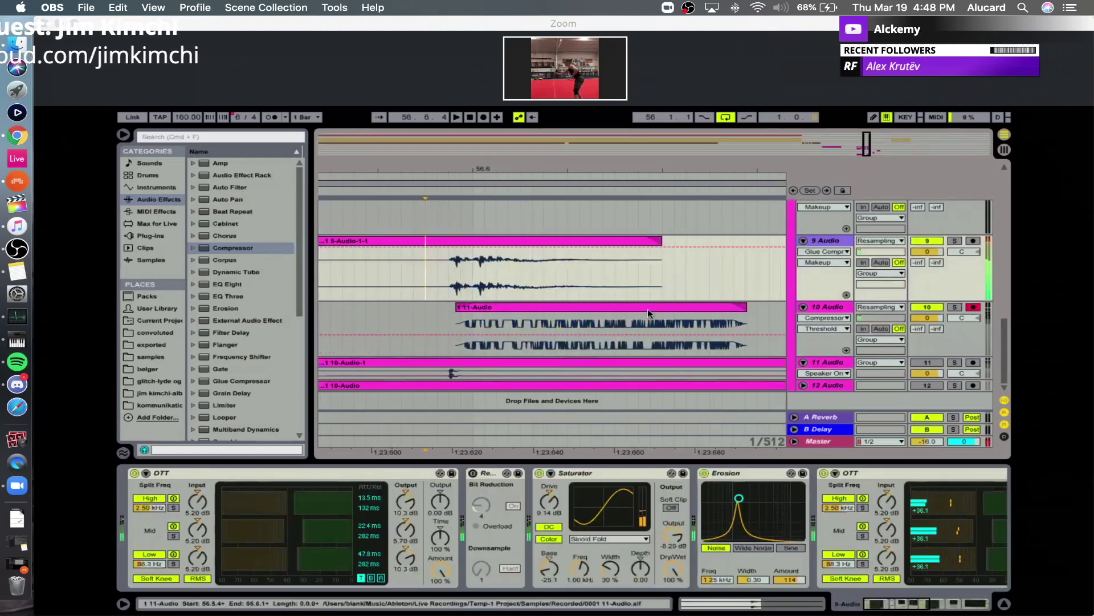
click(669, 307)
key(super+z)
drag(541, 307, 518, 309)
click(416, 291)
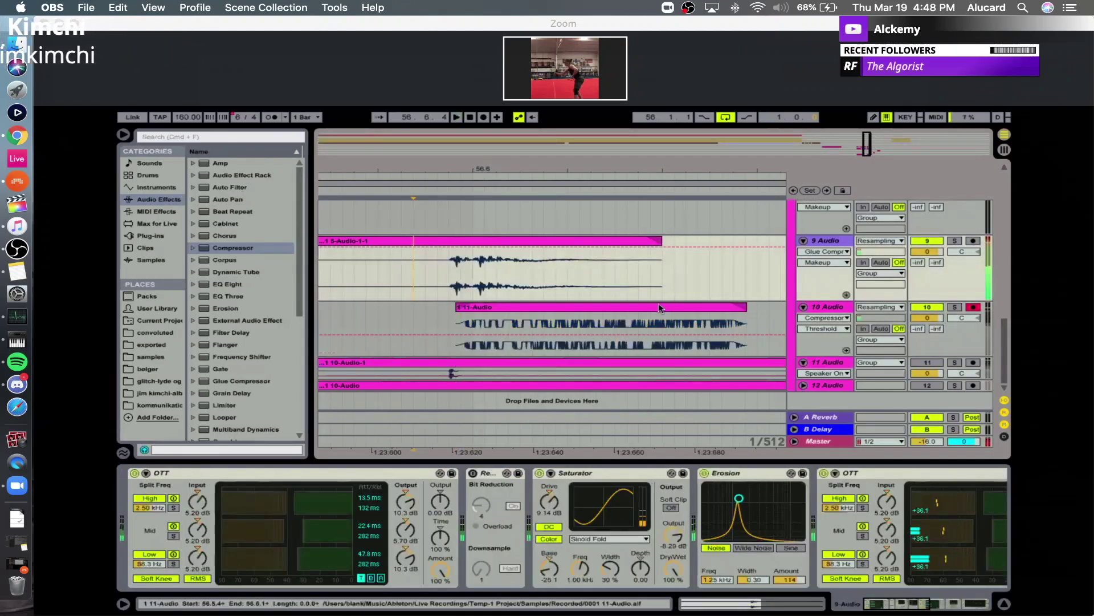
Lengthen the 10 Audio slice's fade-out to begin near its attack, give it a steeper curve, and audition it.
click(658, 305)
drag(717, 318, 502, 315)
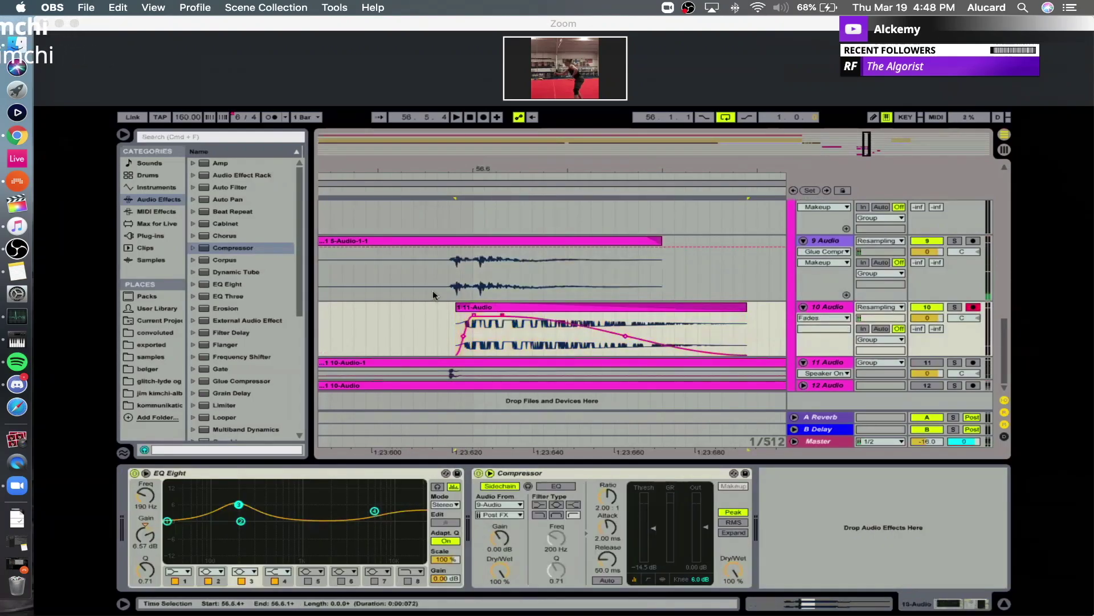
click(437, 289)
click(627, 345)
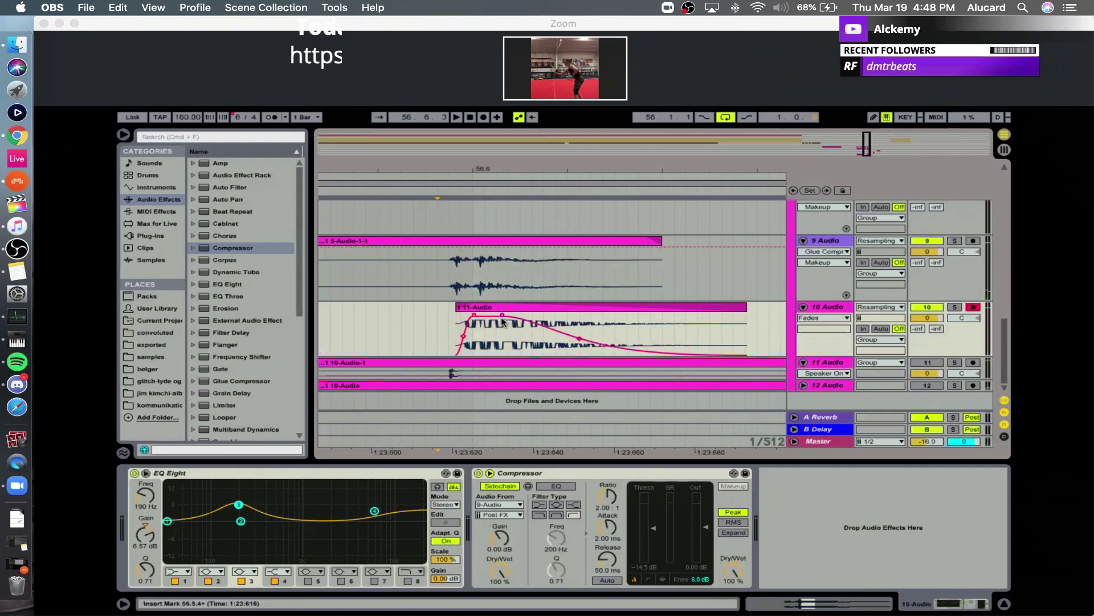
drag(501, 317, 483, 317)
key(space)
key(space)
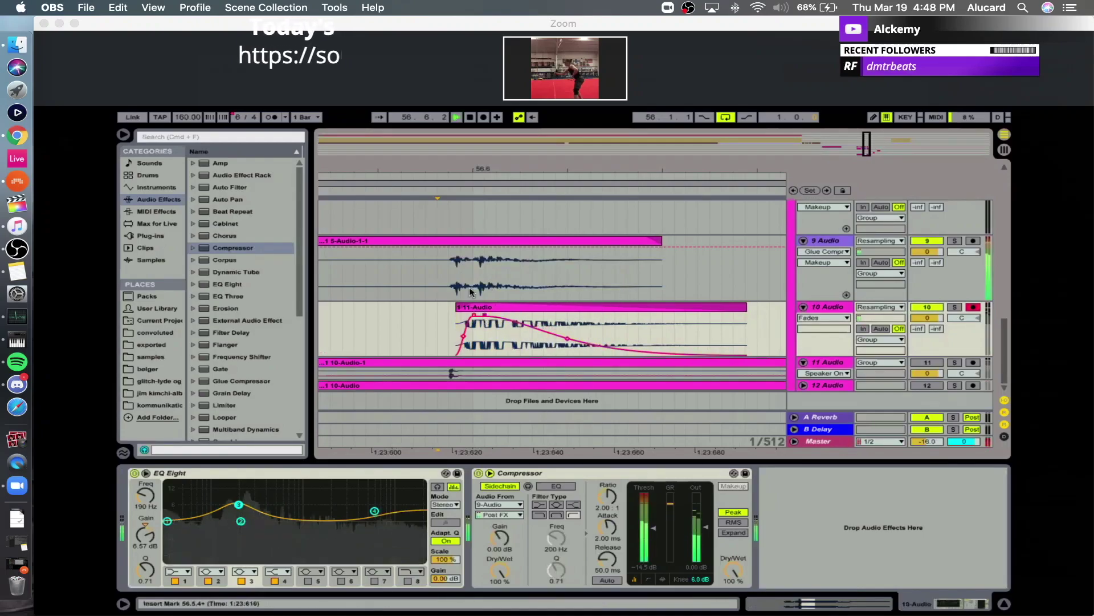
click(439, 323)
key(super+t)
key(super+z)
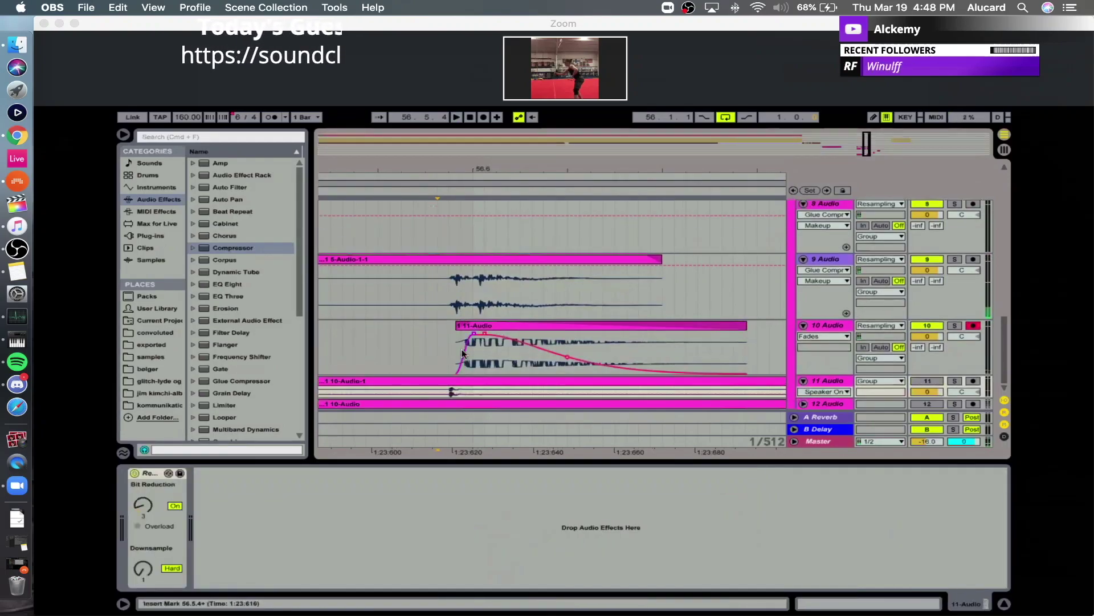
Arm the 11 Audio track and record the bar 56 playback onto it.
click(470, 385)
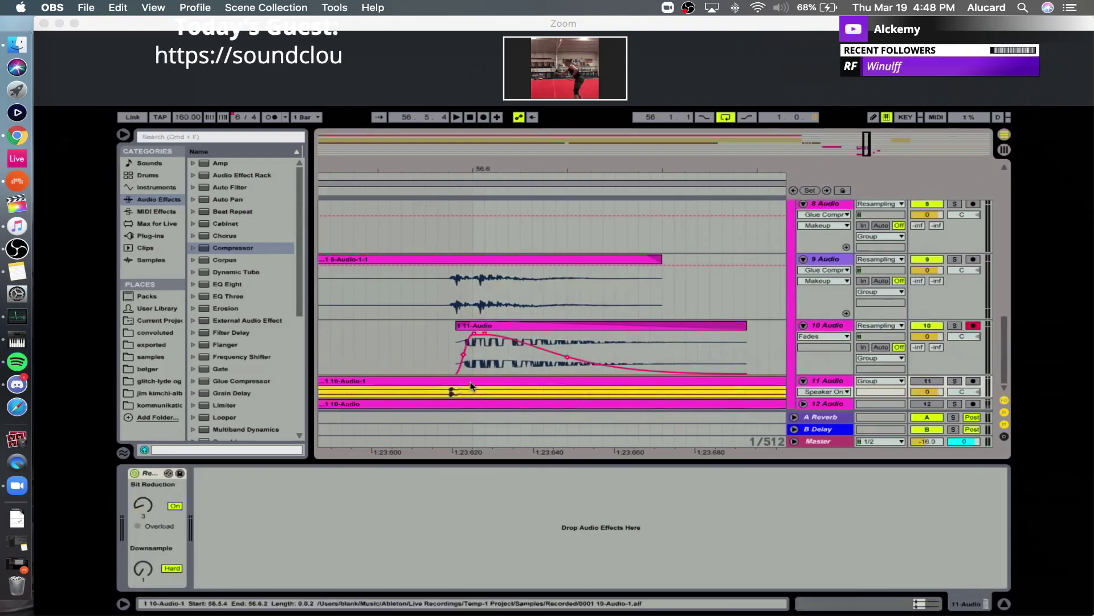
click(973, 381)
click(484, 118)
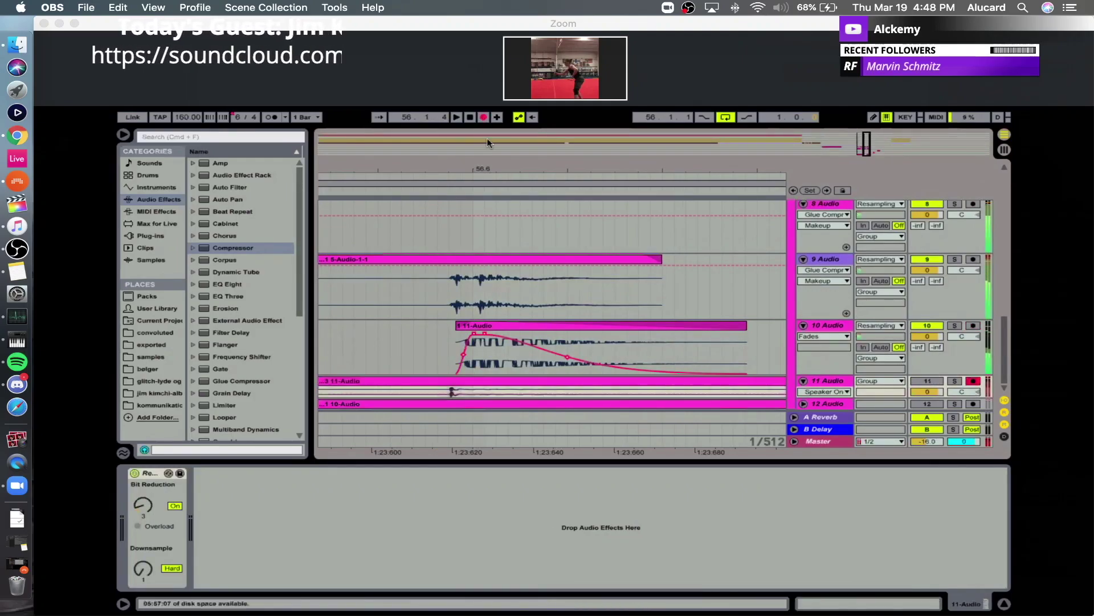
key(space)
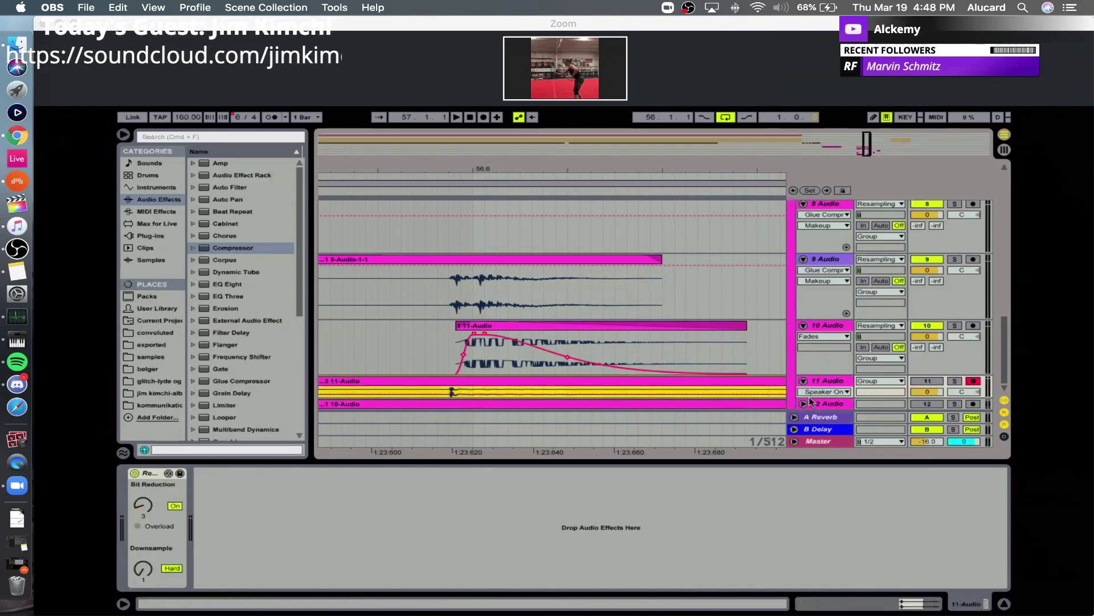
Enlarge the 11 Audio track, split the new recording just before the 56.6 hit, and cut out the piece containing the hit.
drag(811, 396, 811, 439)
scroll(610, 330, down, 3)
click(449, 366)
key(super+e)
click(468, 337)
key(Delete)
Paste the cut hit at 57.2 on the 11 Audio track.
mouse_move(554, 167)
mouse_down()
mouse_move(501, 165)
mouse_move(465, 183)
mouse_up()
click(706, 336)
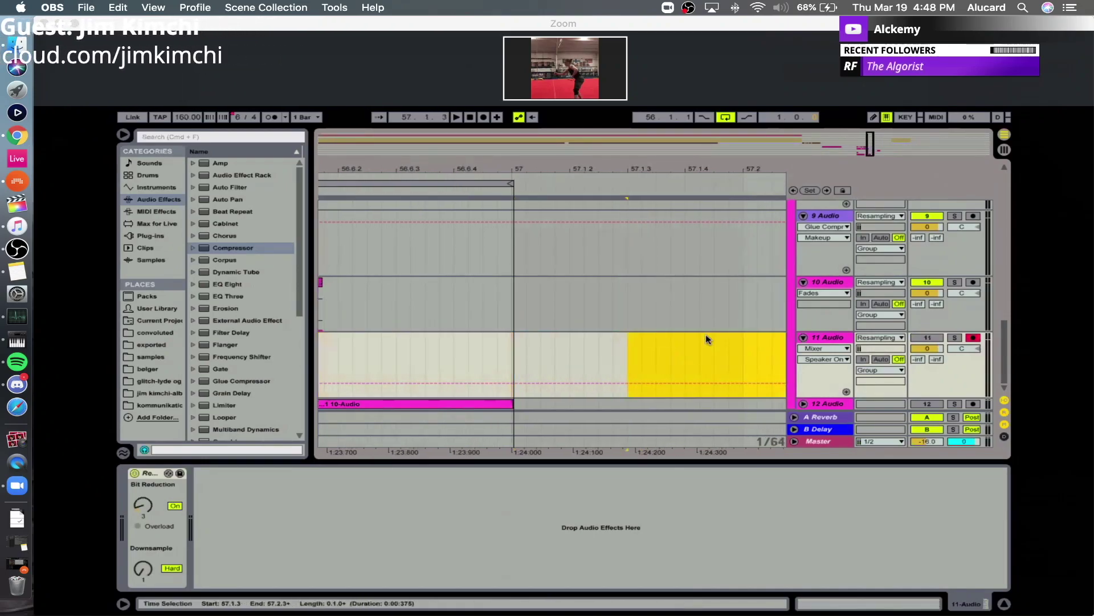
click(744, 349)
key(super+v)
drag(750, 166, 462, 163)
Turn off Redux on the 11 Audio track and play back the pasted hit.
click(135, 473)
key(space)
key(space)
click(485, 338)
key(space)
click(440, 338)
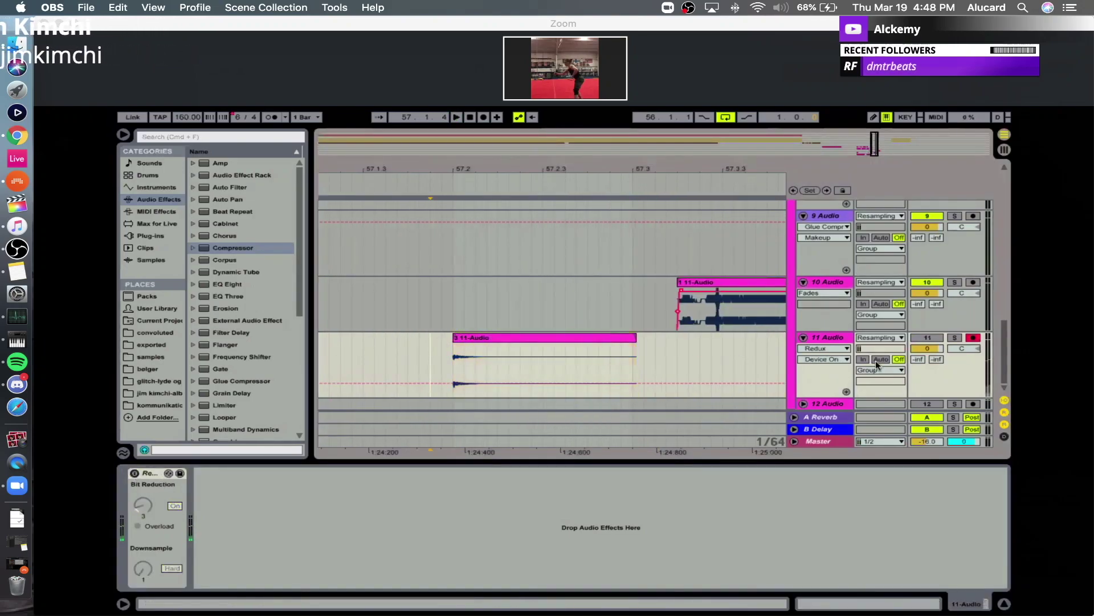
Activate the 11 Audio track and audition the pasted hit from 57.2.
key(space)
key(space)
key(space)
drag(454, 345, 430, 336)
click(489, 337)
key(space)
key(space)
key(space)
key(space)
key(space)
Open the pasted hit's clip settings and raise its gain to 14.1 dB.
click(893, 601)
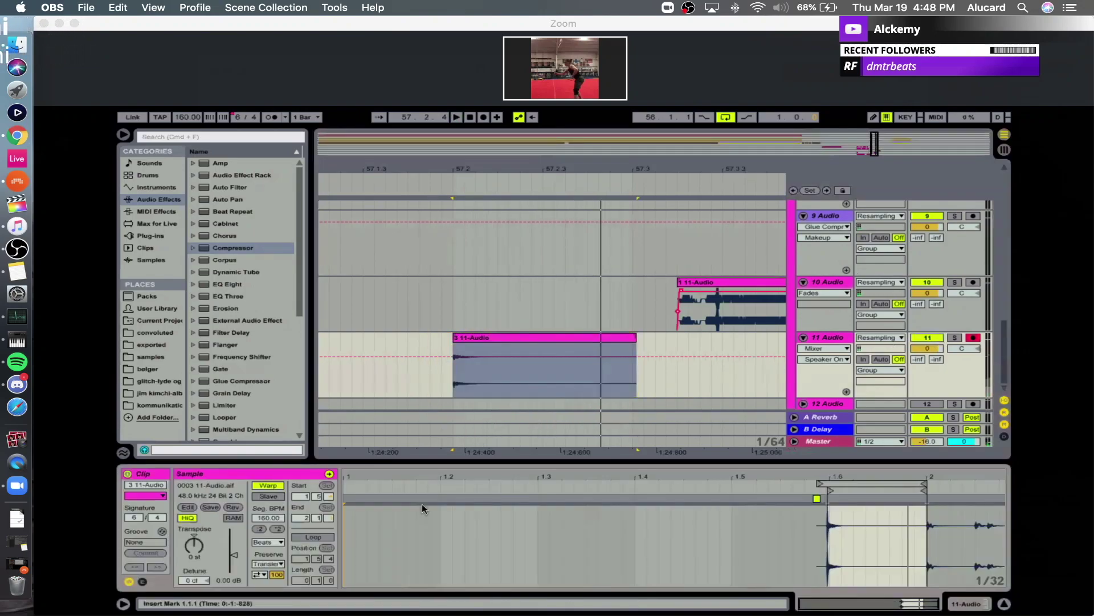
drag(235, 550, 235, 538)
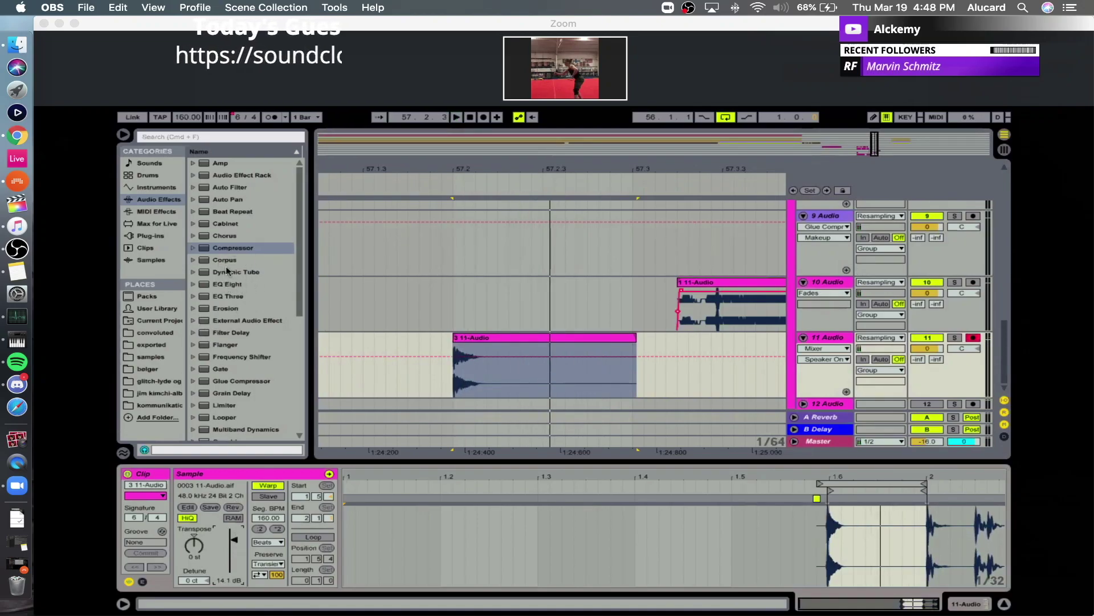
Add EQ Eight after Redux on the 11 Audio track and look through the remaining audio effects.
click(236, 284)
scroll(228, 331, down, 1)
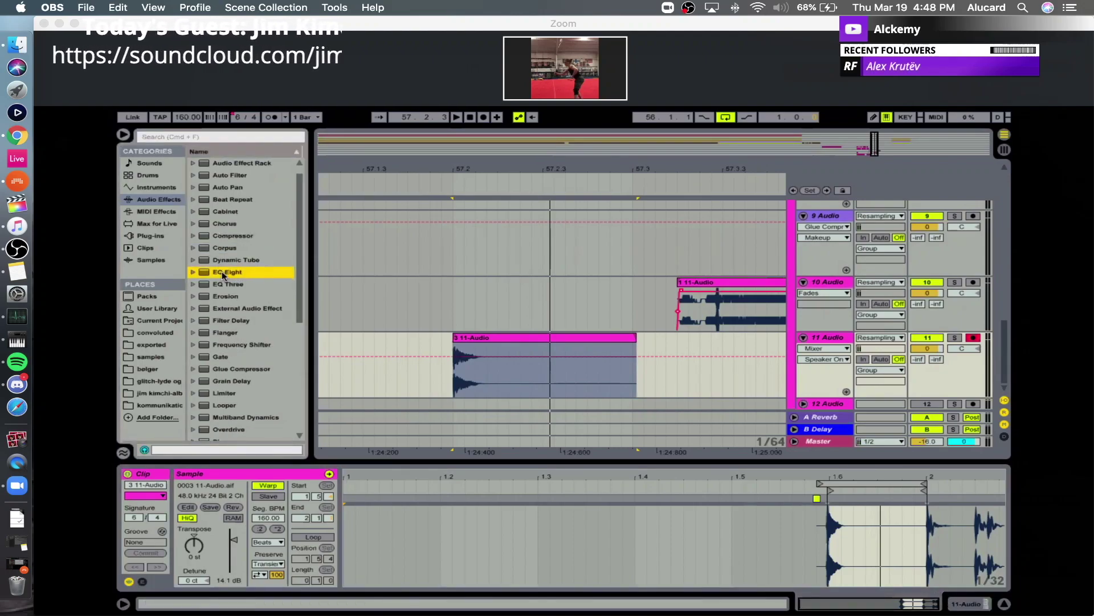
key(Return)
scroll(241, 336, down, 6)
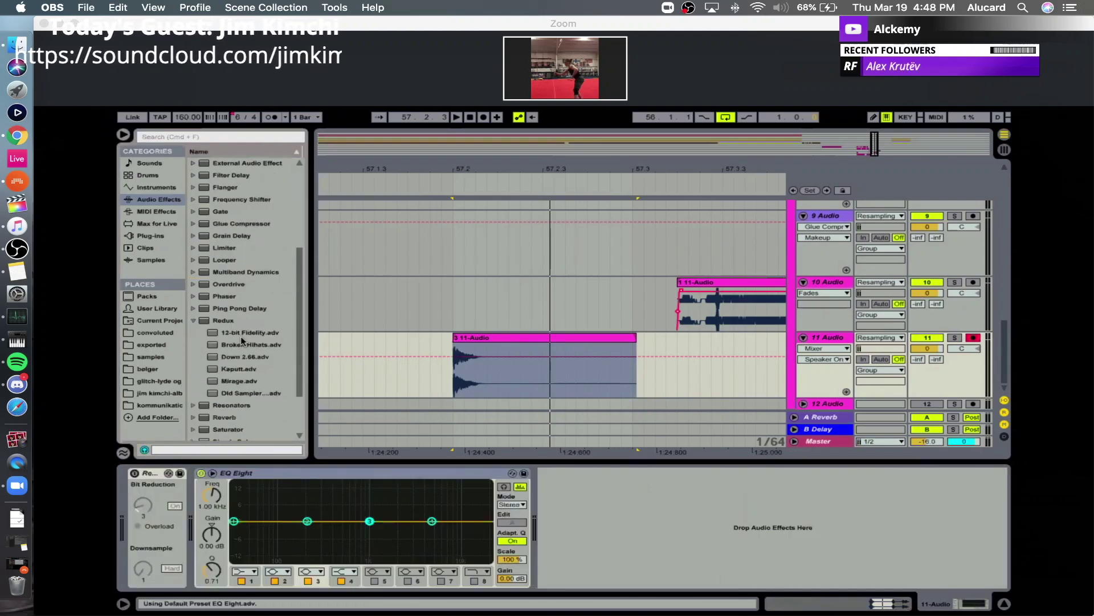
Add the OTT preset of Multiband Dynamics and a Saturator to the effect chain of track 11 Audio.
click(193, 320)
click(195, 273)
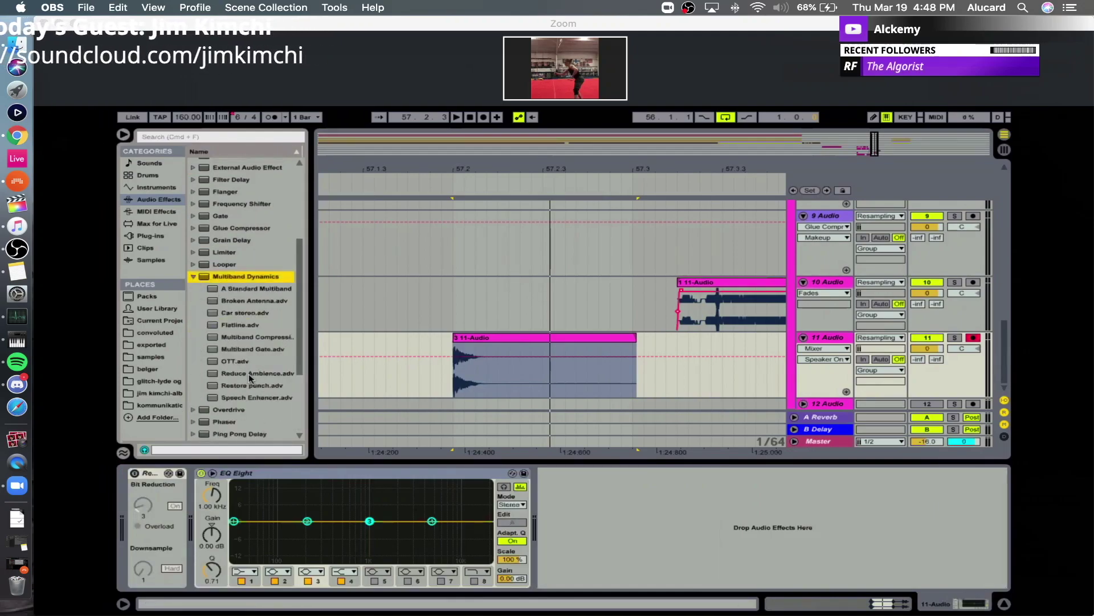
double_click(228, 361)
scroll(227, 279, down, 5)
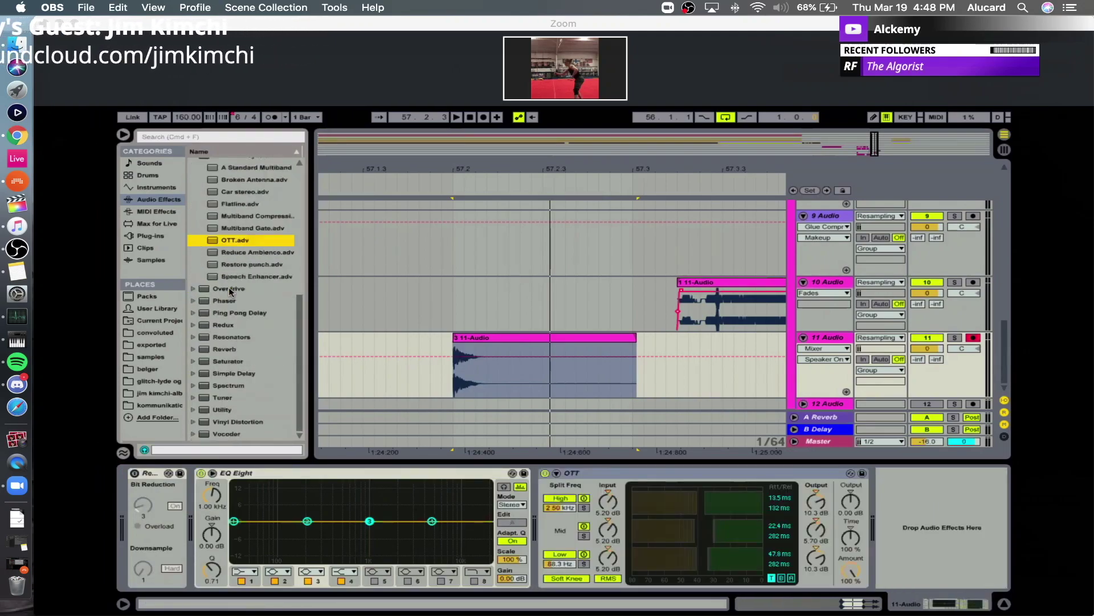
double_click(211, 362)
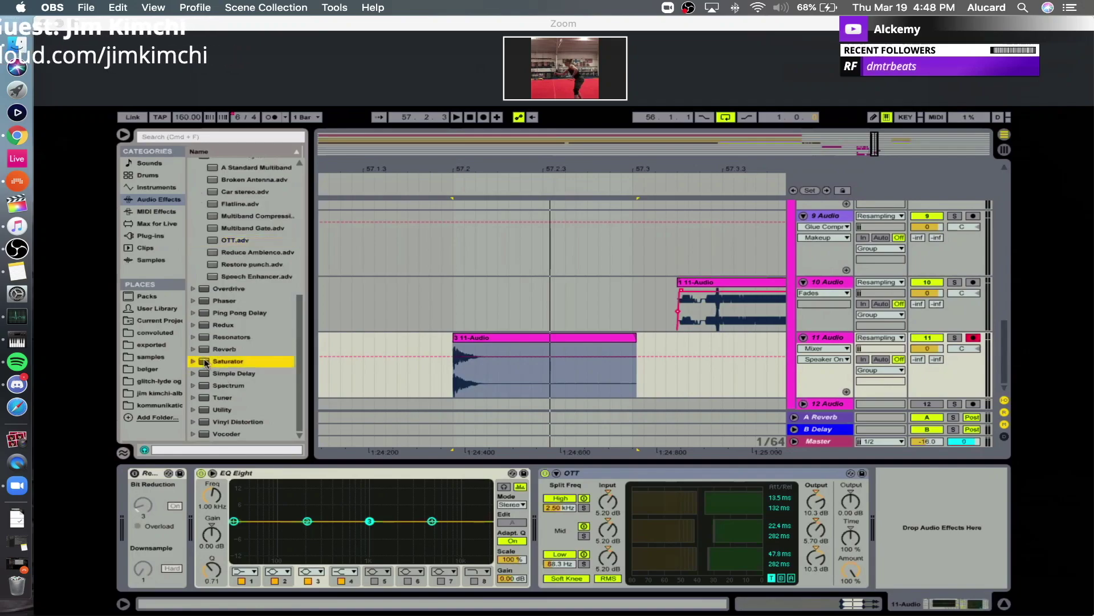
scroll(261, 294, up, 10)
scroll(222, 353, down, 3)
click(194, 394)
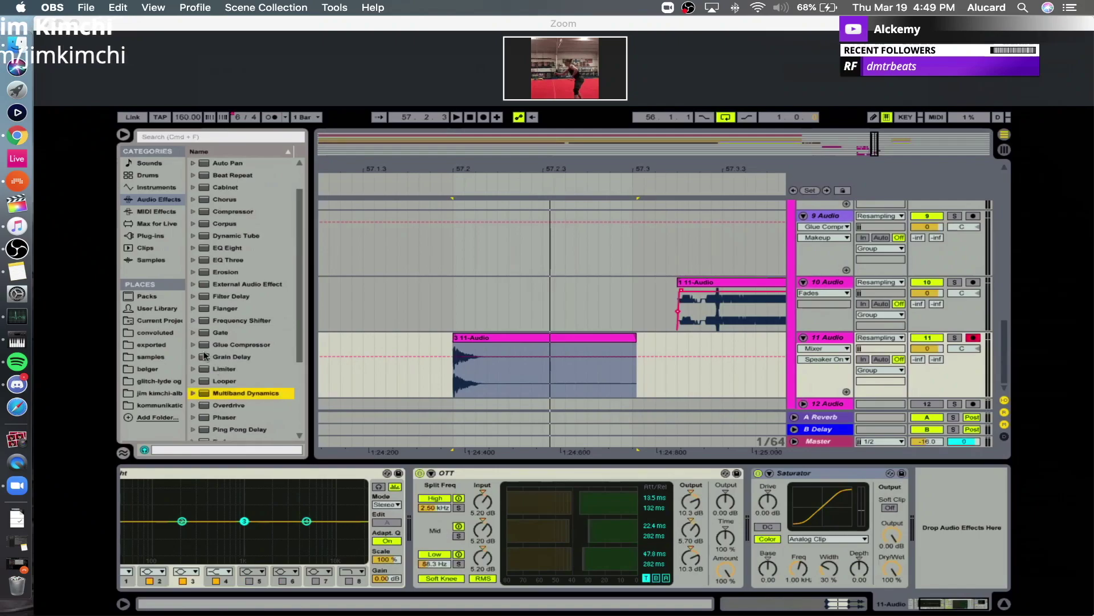
scroll(246, 351, down, 5)
scroll(249, 268, up, 8)
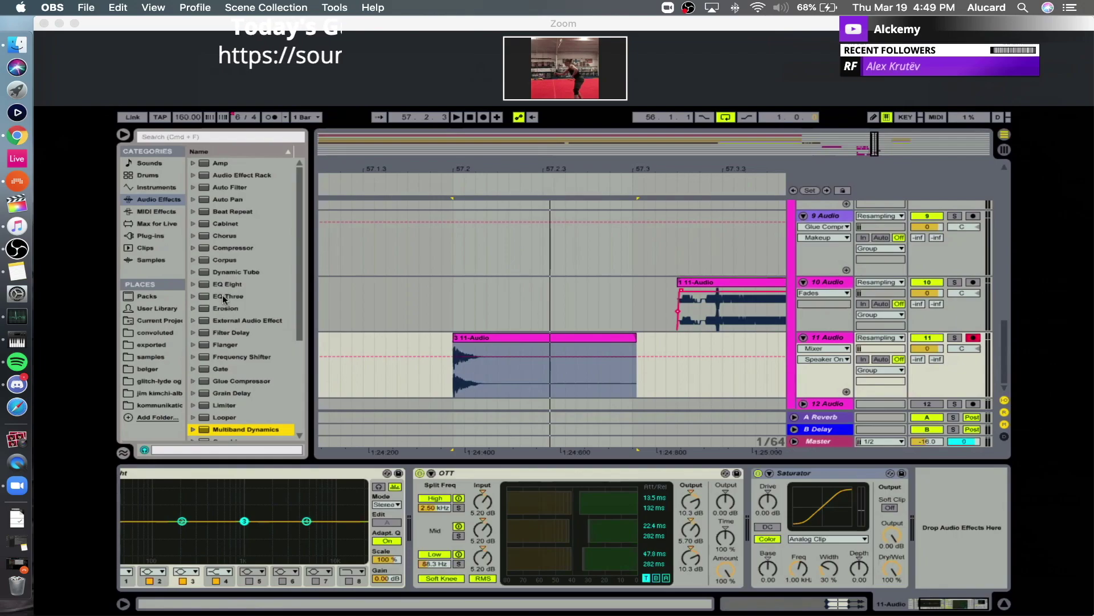
Insert EQ Three before EQ Eight with its low band off and FreqLow at 216 Hz, and boost EQ Eight's bands 2 and 4.
click(222, 295)
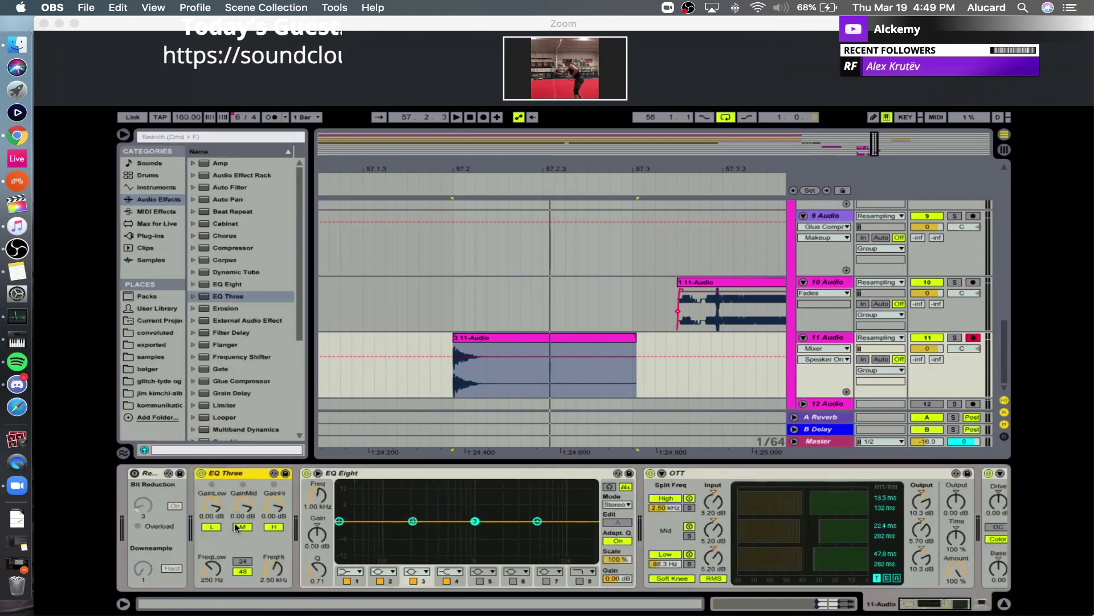
click(211, 527)
key(space)
drag(211, 568, 212, 573)
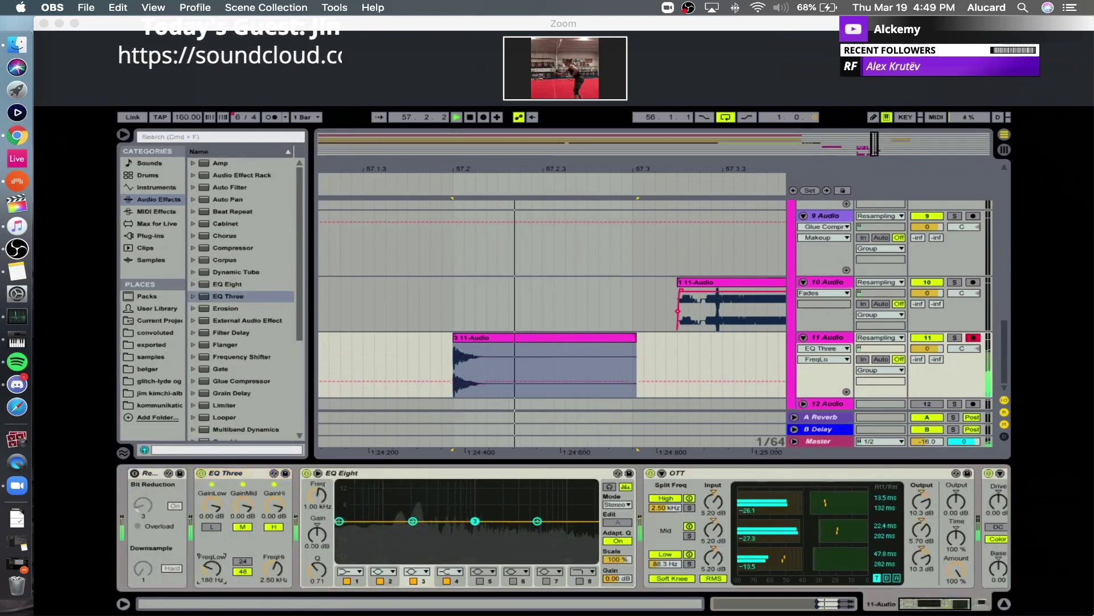
click(413, 521)
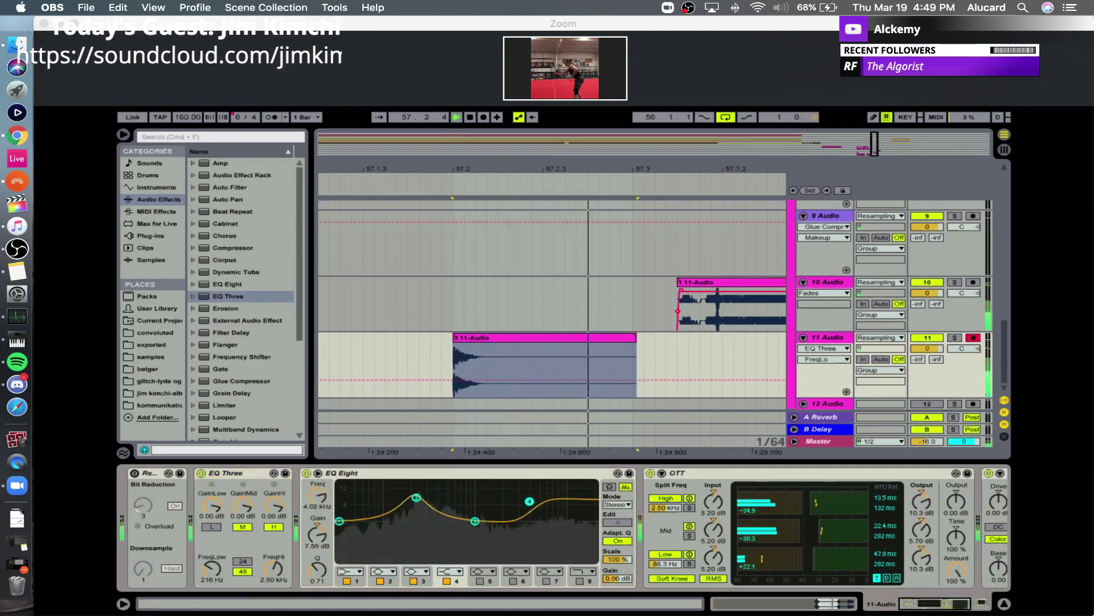
Deactivate the 11-Audio clip on track 10 and raise the gain of the track 11 clip to 15.0 dB.
click(711, 284)
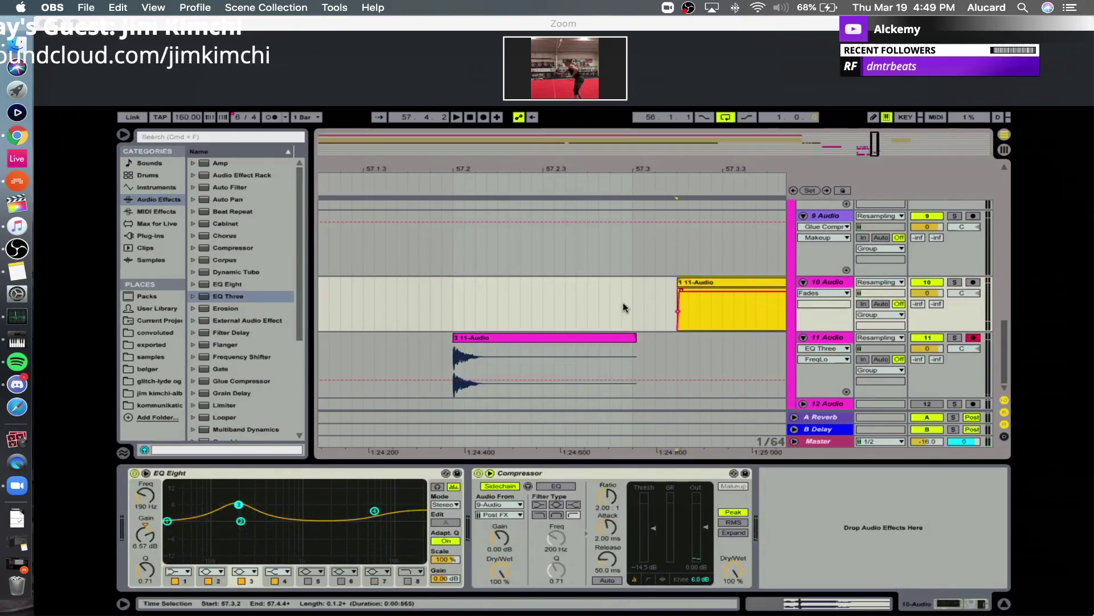
double_click(573, 337)
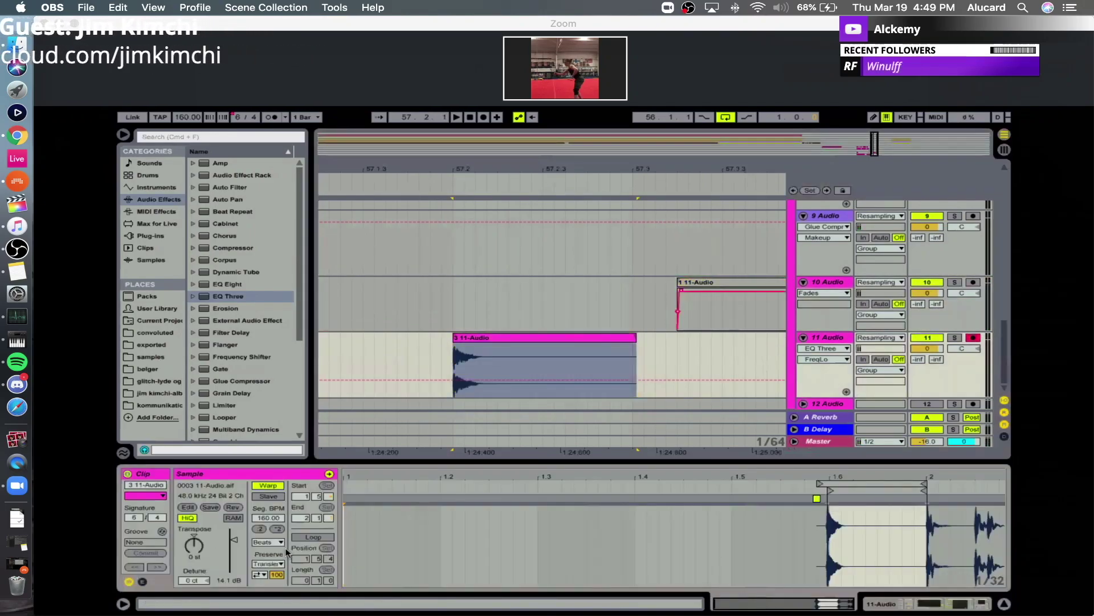
drag(236, 539, 236, 537)
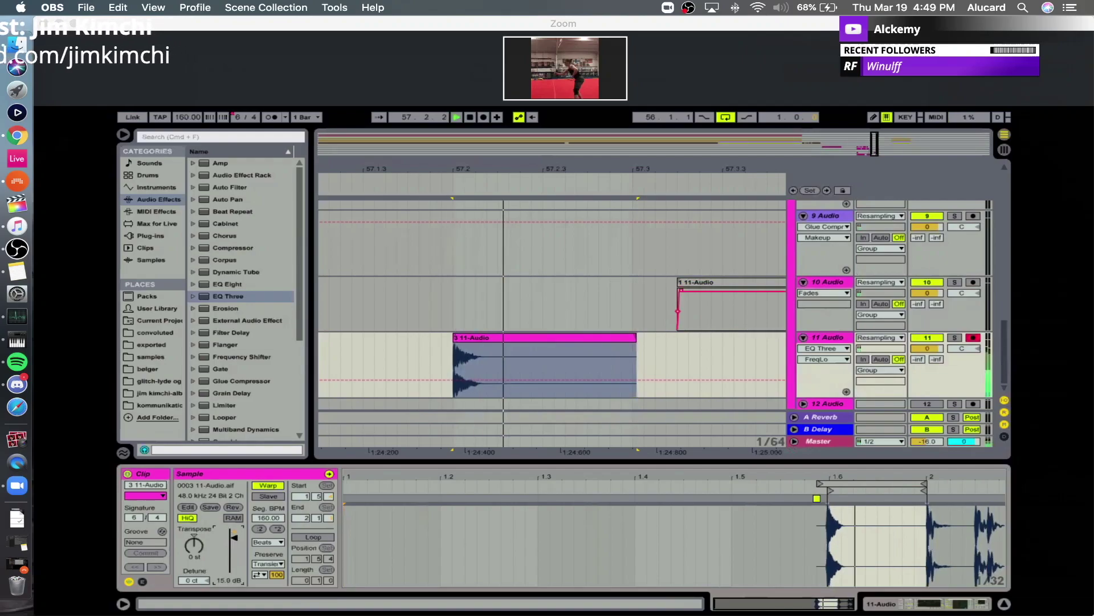
key(space)
Raise OTT's master output to about 18.5 dB and try an EQ Three after the Saturator.
click(916, 600)
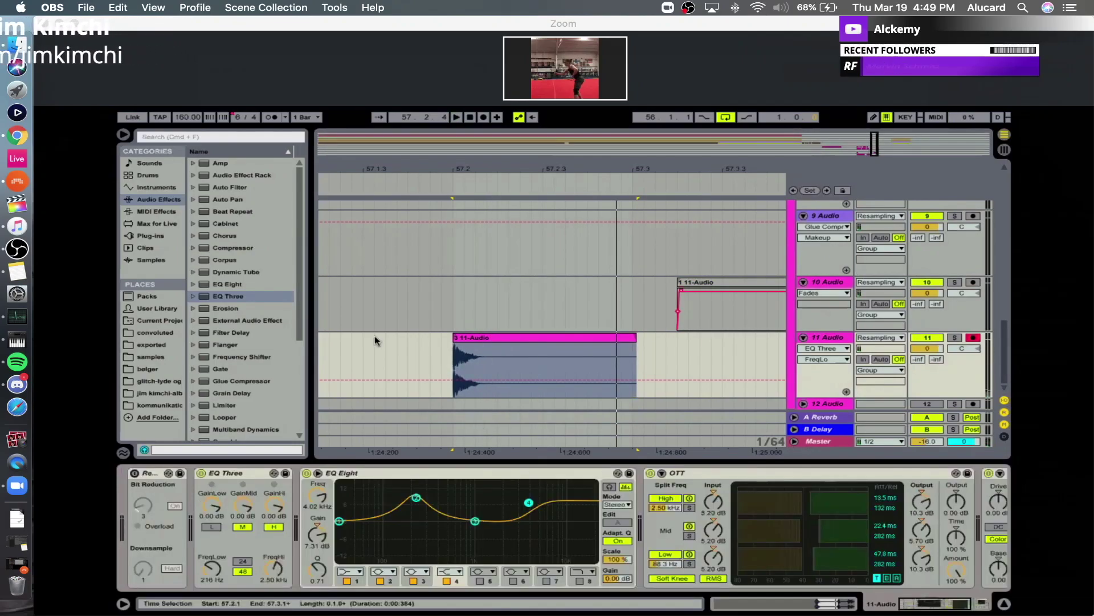
scroll(775, 480, right, 5)
drag(748, 502, 749, 484)
key(space)
mouse_move(746, 502)
mouse_down()
mouse_move(746, 485)
mouse_move(747, 506)
mouse_up()
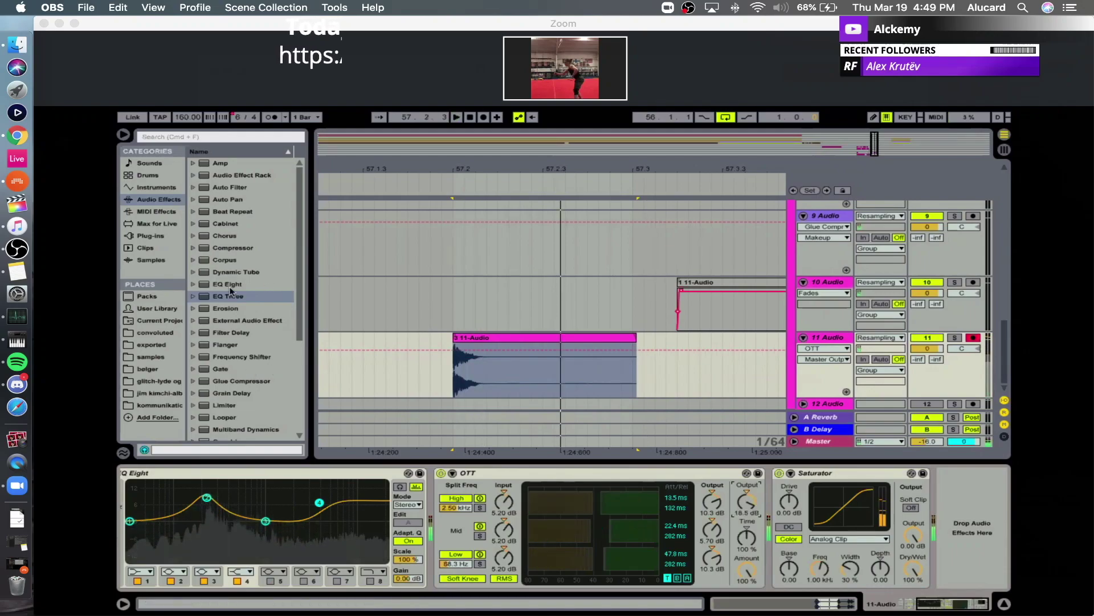
drag(228, 295, 972, 506)
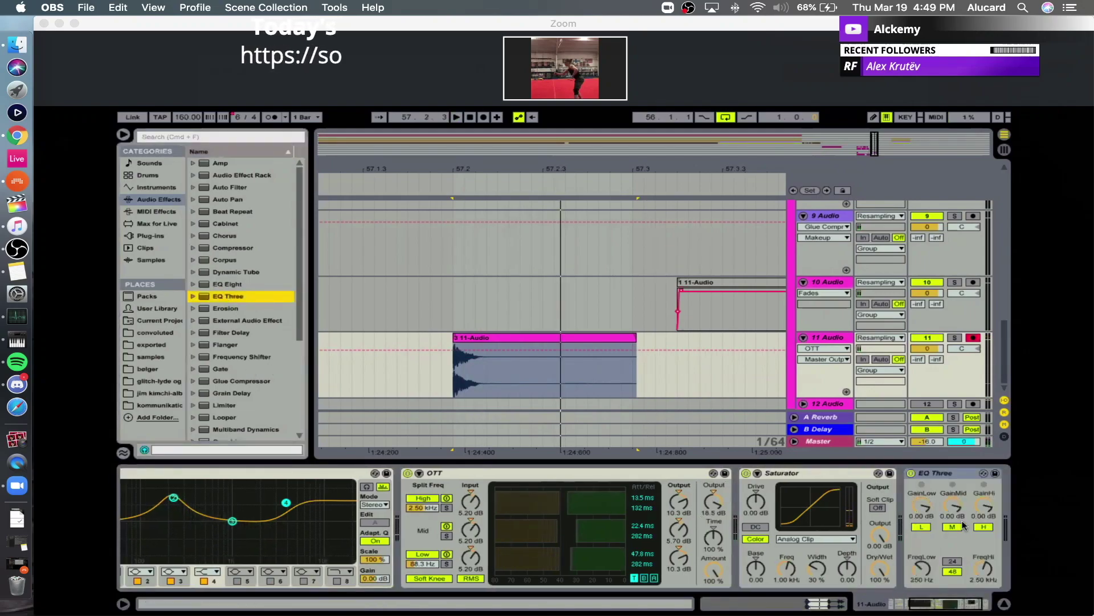
key(Delete)
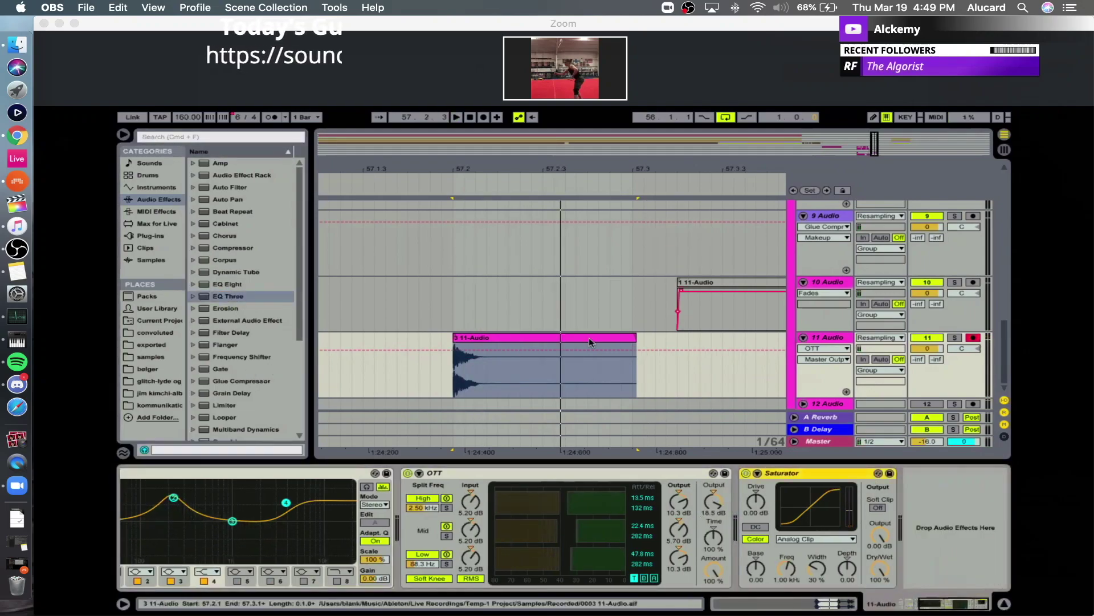
Audition the processed 11-Audio clip on track 11 several times from its start.
click(453, 371)
key(space)
key(space)
key(space)
key(space)
key(space)
key(space)
Trim the tail of the 11-Audio clip at 57.2 on track 11, leaving a single sixteenth, and check it by ear.
drag(454, 167, 610, 112)
scroll(523, 347, up, 5)
scroll(564, 277, down, 5)
drag(616, 169, 573, 215)
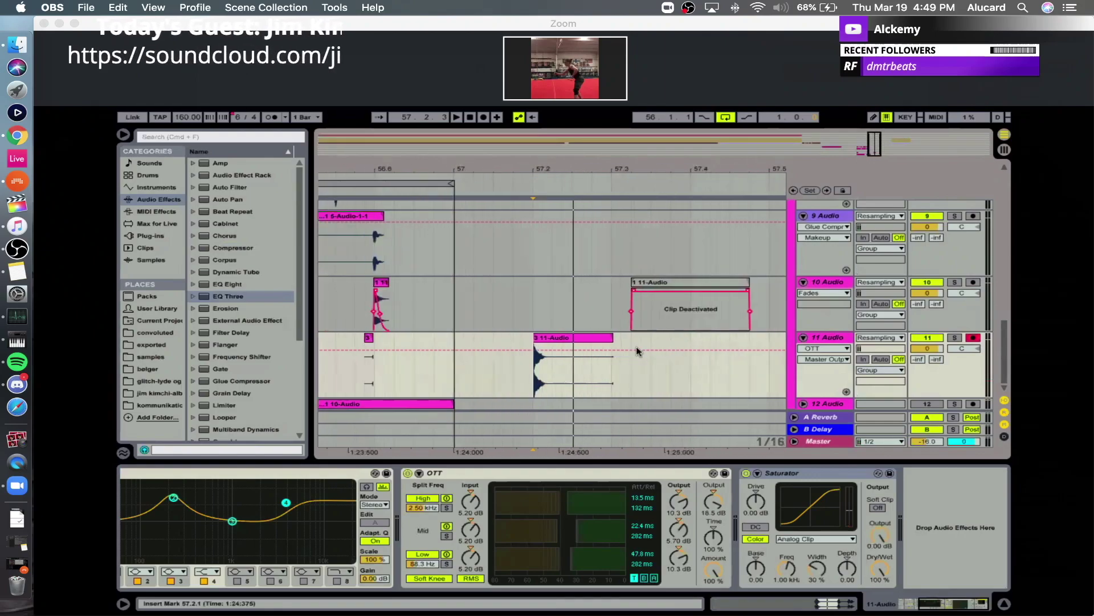
drag(636, 347, 588, 368)
key(space)
click(548, 355)
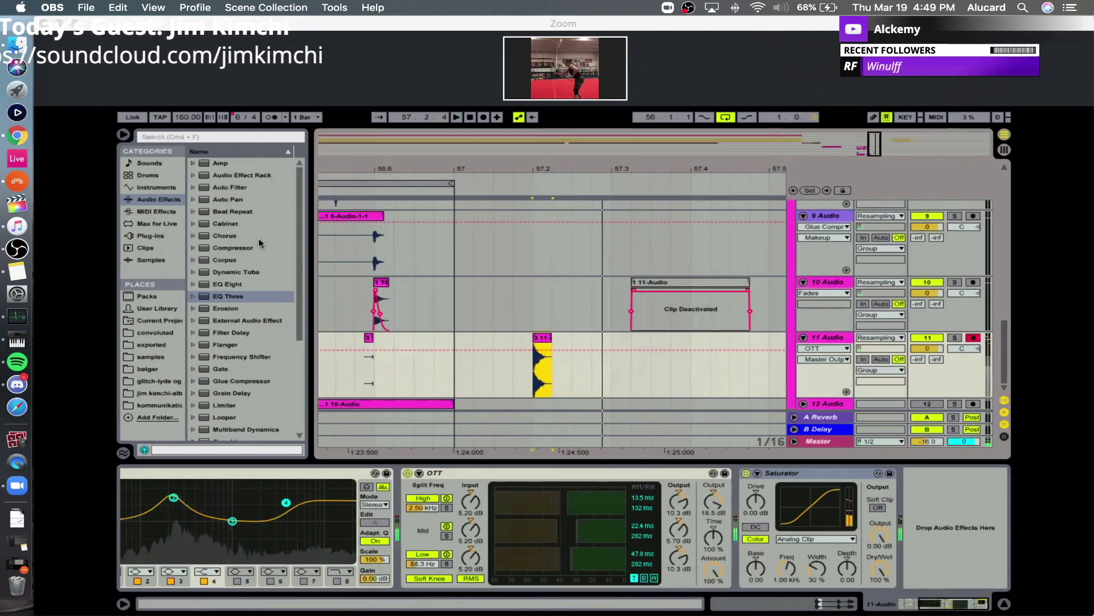
Find the 5-Audio clip at bar 52 on track 8 and listen to it.
drag(488, 167, 660, 135)
scroll(412, 255, up, 3)
scroll(655, 308, down, 3)
scroll(584, 256, up, 8)
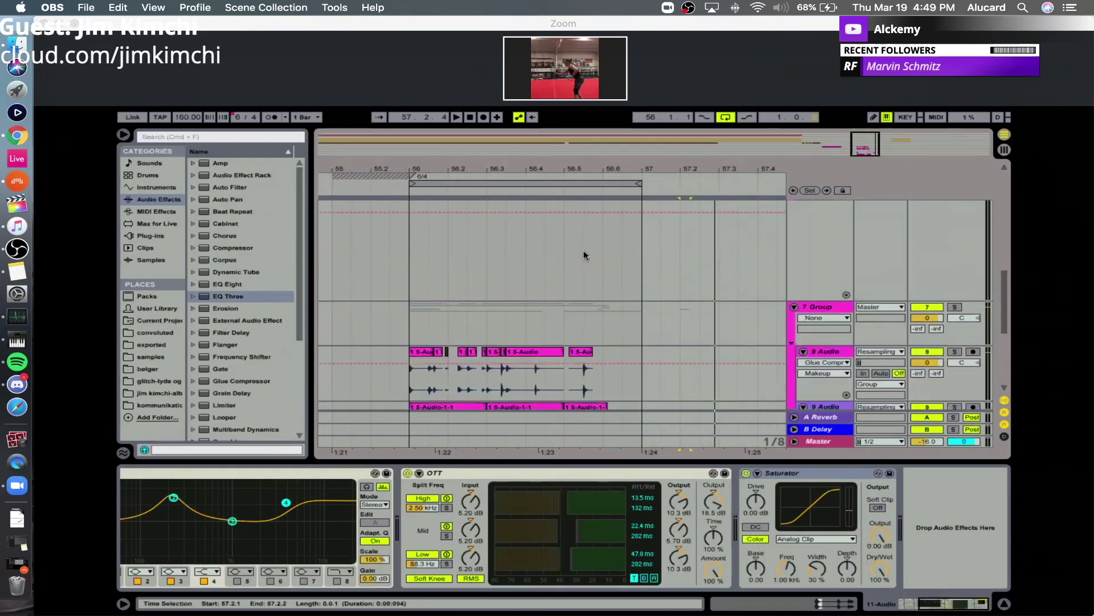
drag(523, 164, 570, 133)
scroll(606, 261, down, 6)
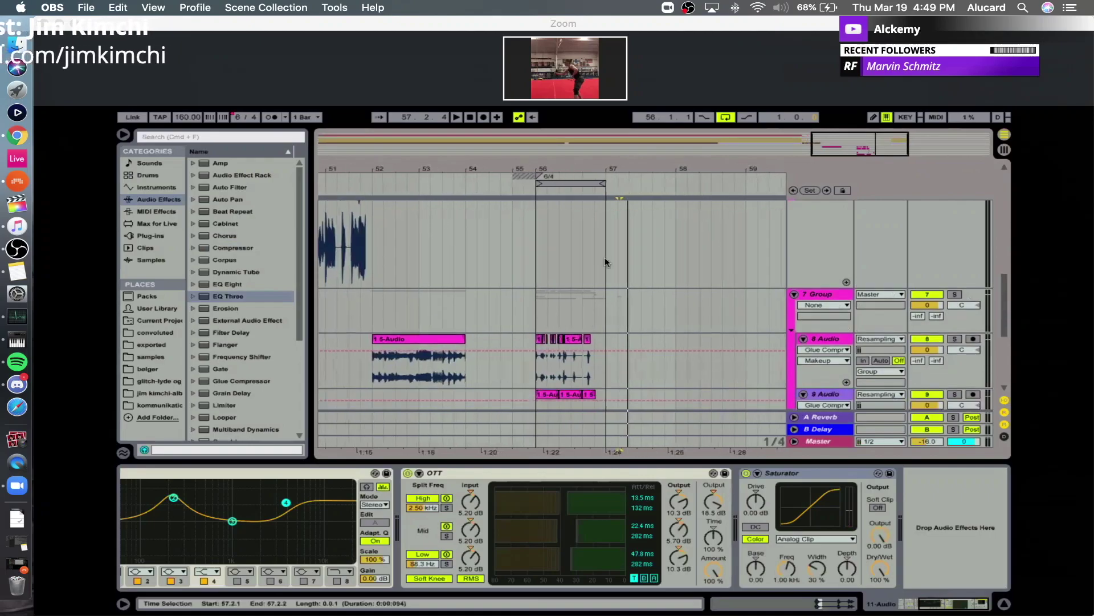
scroll(606, 258, down, 3)
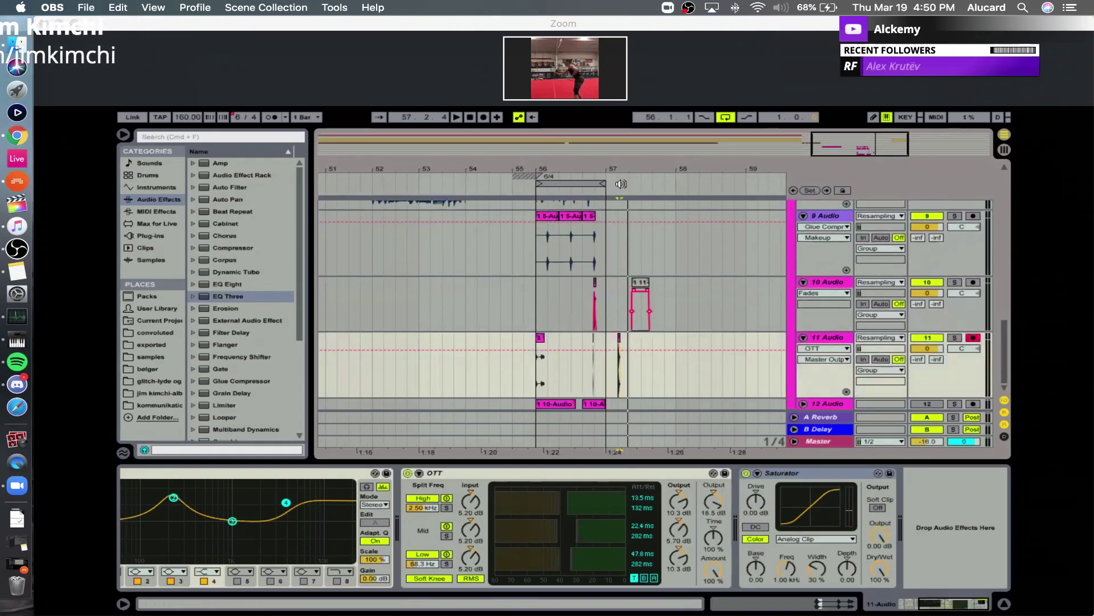
drag(624, 168, 625, 386)
drag(580, 167, 730, 117)
scroll(615, 257, up, 6)
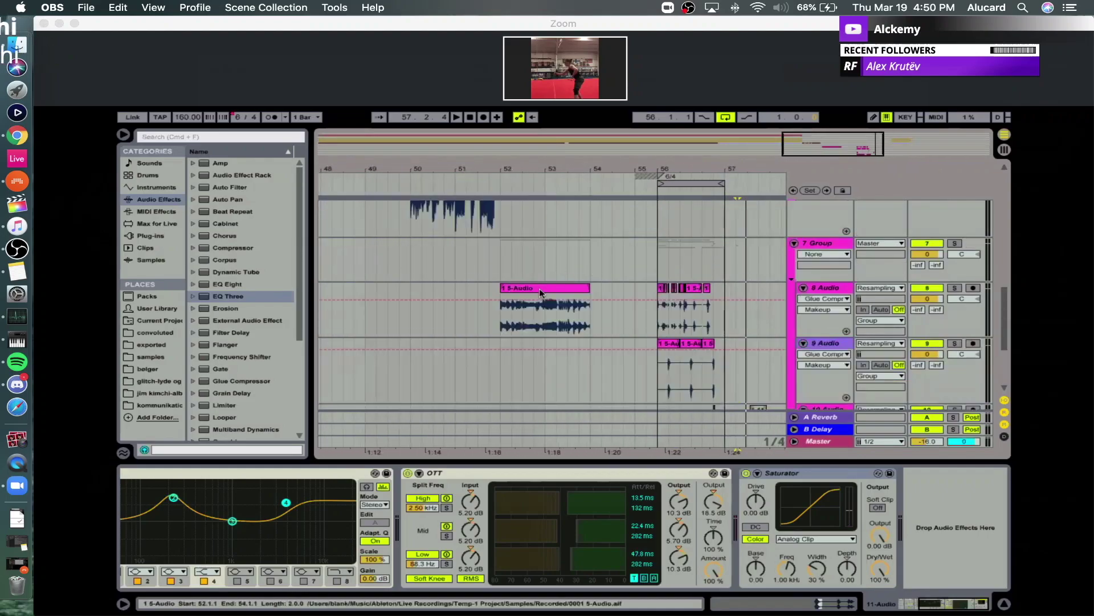
click(539, 288)
key(space)
scroll(485, 293, up, 6)
key(space)
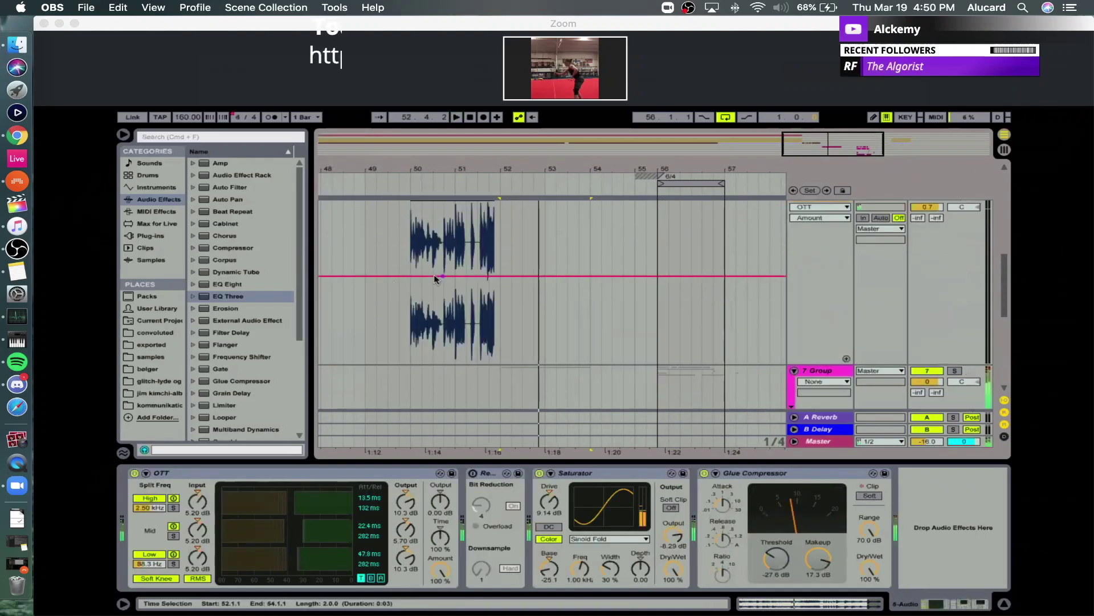
Listen to the percussion clips on track 6 from bar 50 and from bar 26.
click(407, 256)
key(space)
scroll(409, 255, up, 5)
scroll(409, 254, down, 2)
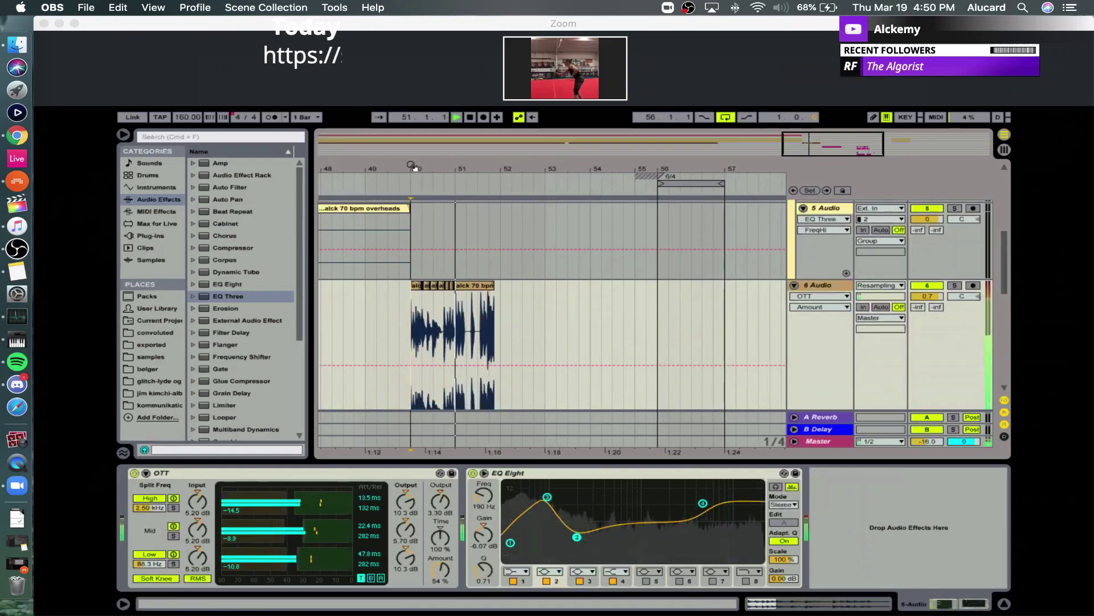
drag(416, 167, 790, 151)
key(minus)
key(space)
click(346, 287)
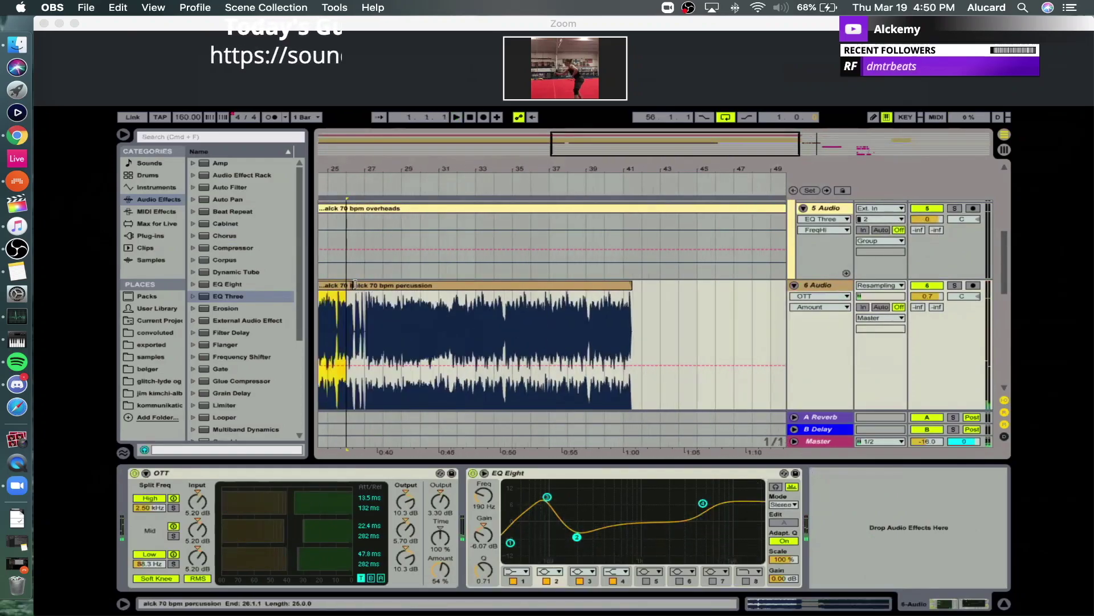
key(space)
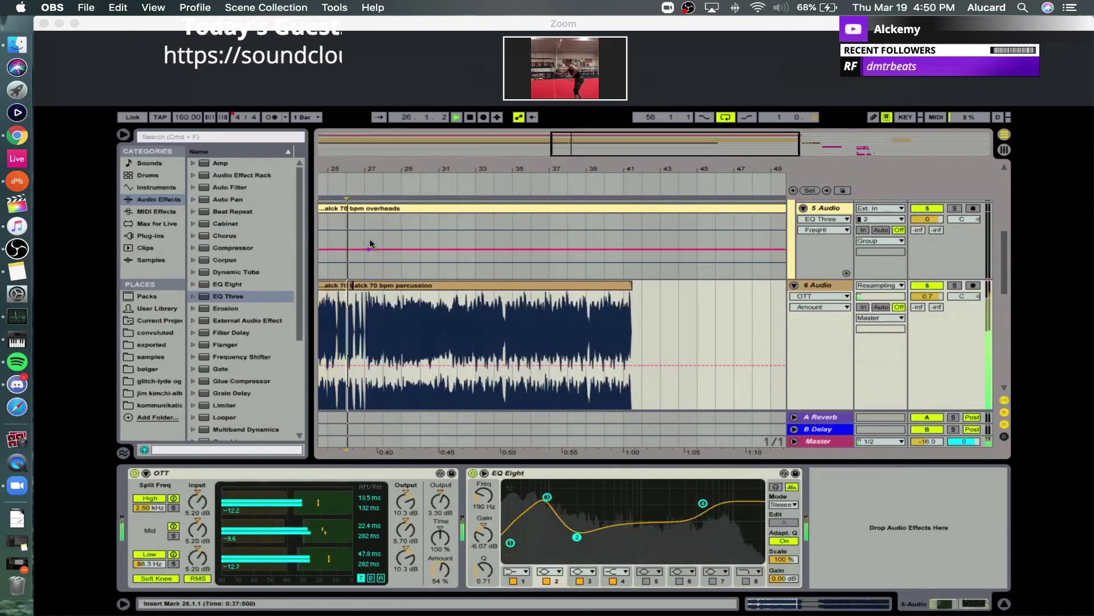
drag(364, 160, 319, 169)
key(space)
Play the overheads clip on track 4 from its start and again from bar 59.
scroll(530, 320, right, 10)
scroll(529, 325, down, 10)
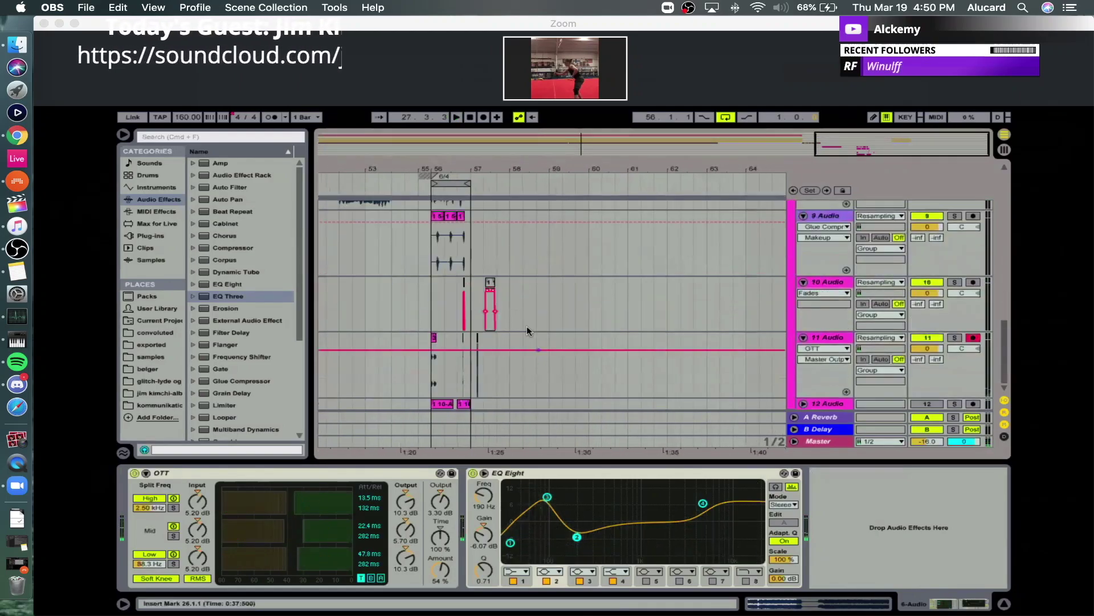
scroll(524, 194, up, 10)
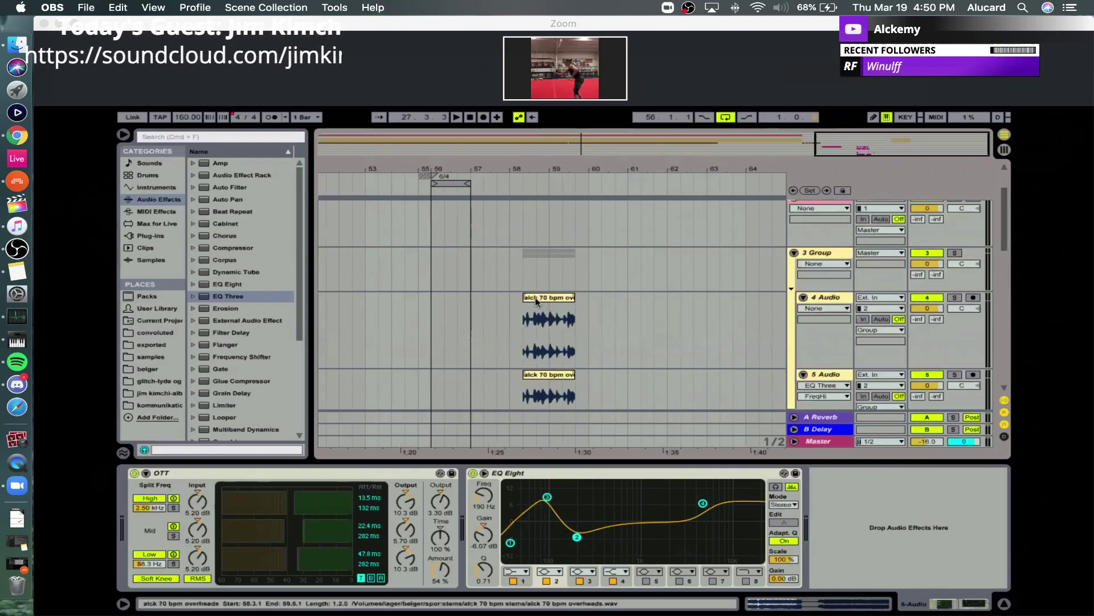
click(538, 296)
scroll(579, 333, down, 1)
scroll(579, 327, down, 5)
key(space)
key(z)
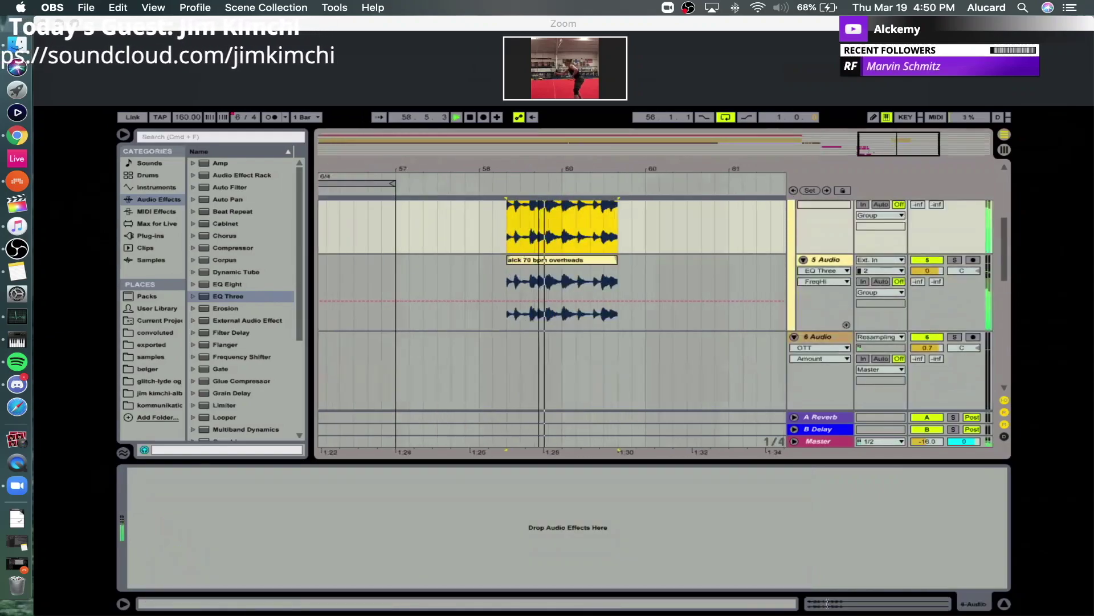
scroll(509, 295, up, 3)
click(506, 294)
click(509, 295)
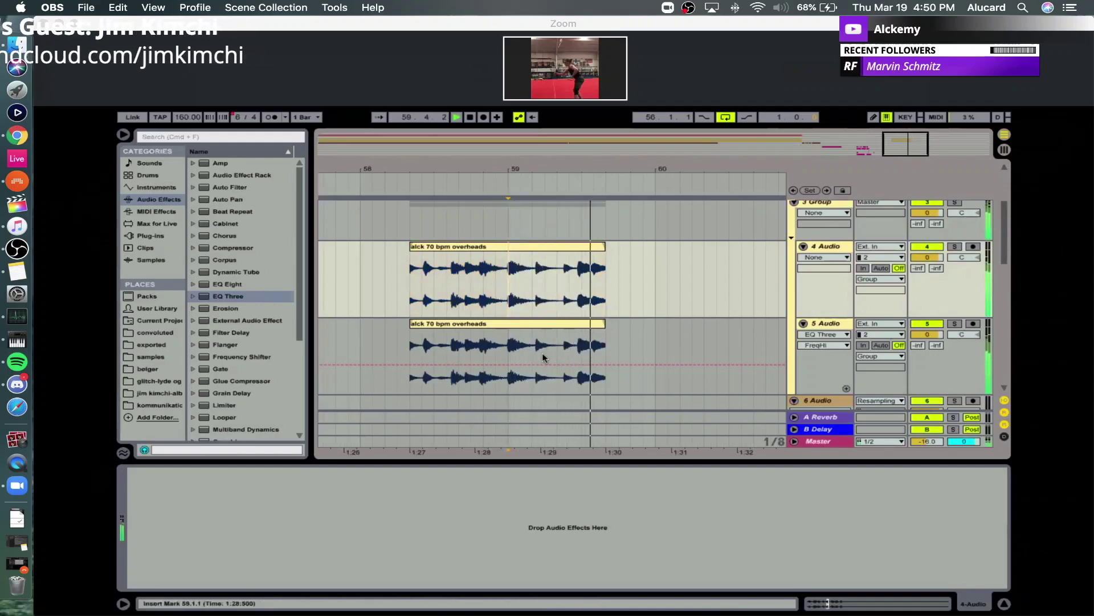
key(space)
Place a copy of the overheads clip at bar 60 on track 4, keeping the original in position.
click(487, 251)
key(super+x)
click(655, 272)
key(super+v)
key(super+z)
key(super+z)
key(super+v)
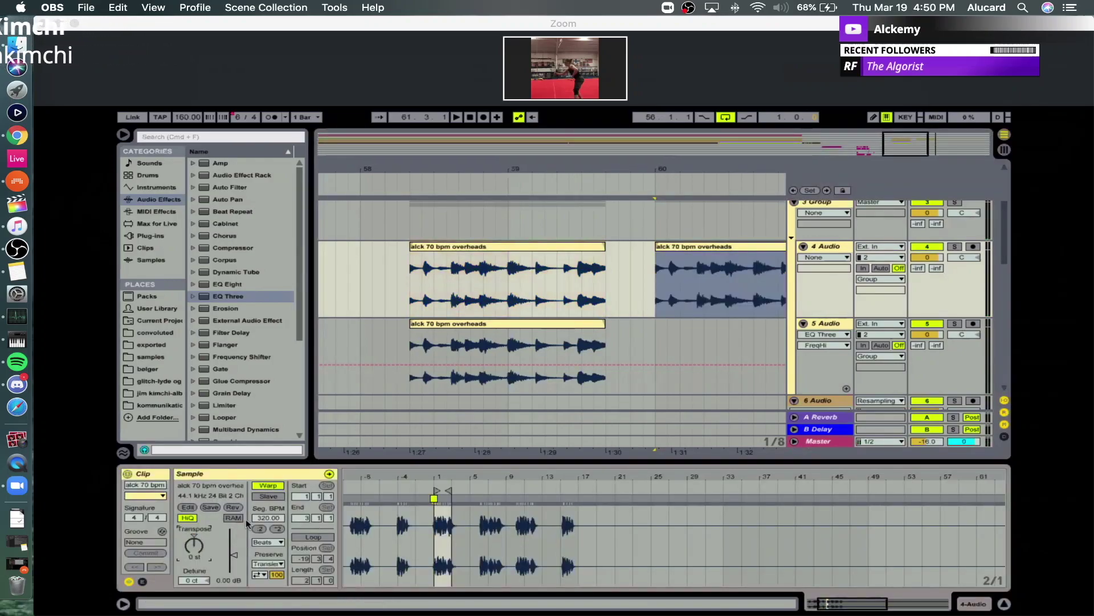
Set the copied overheads clip's segment BPM to 160 and audition the timing.
click(260, 528)
click(260, 528)
key(space)
key(space)
click(277, 529)
key(space)
key(space)
drag(732, 167, 767, 224)
key(space)
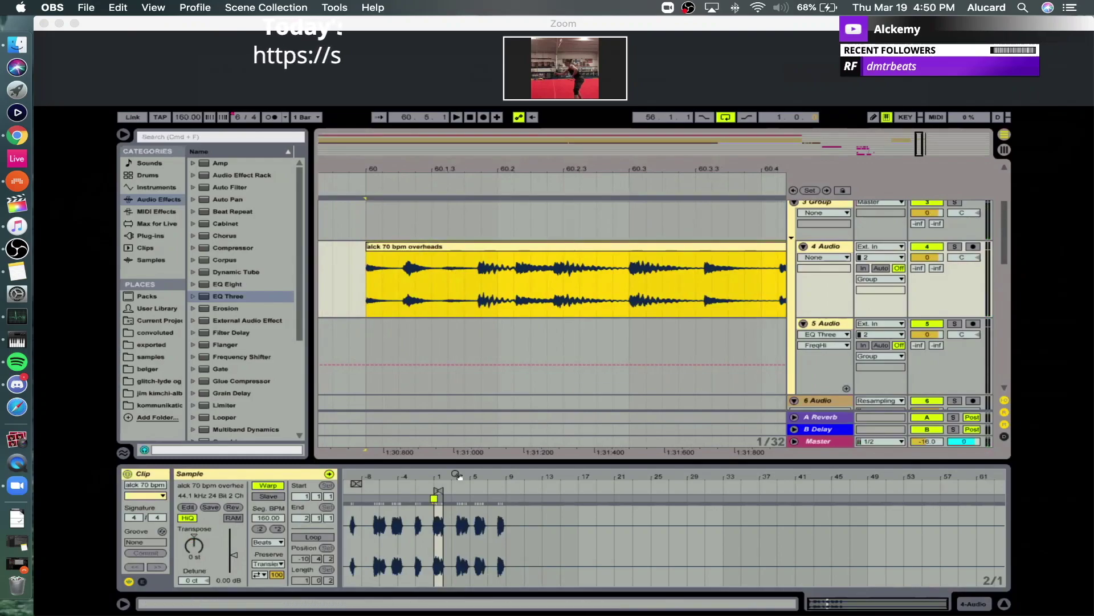
Add warp markers in the copied overheads clip and align its hits to 1.1.3, 1.2, 1.2.3, 1.2.4 and 1.3.
mouse_move(442, 475)
mouse_down()
mouse_move(539, 499)
mouse_move(630, 496)
mouse_up()
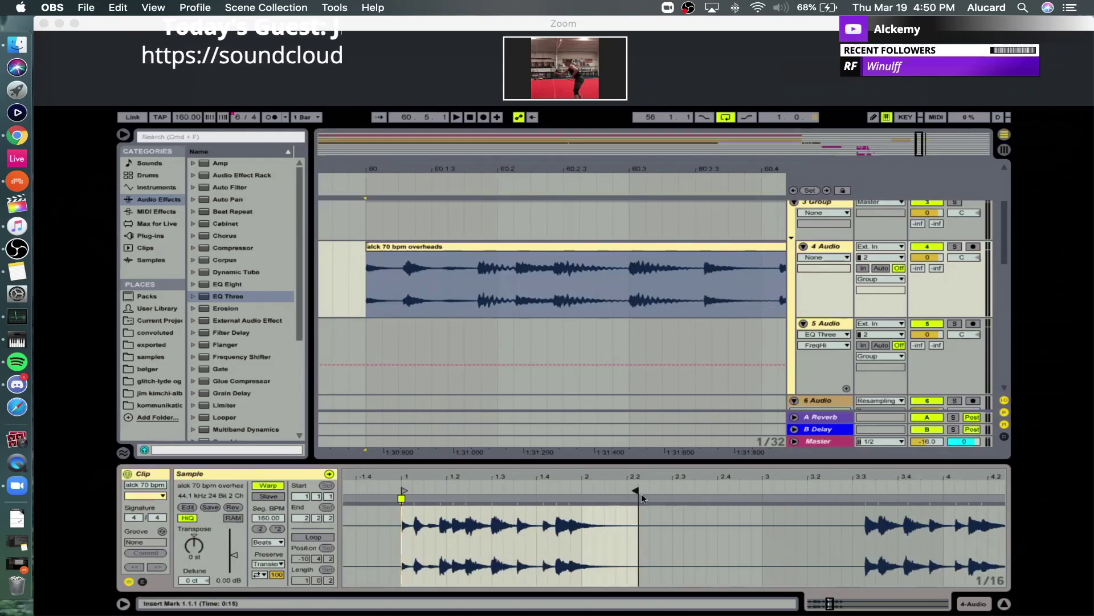
drag(486, 474, 558, 489)
click(595, 502)
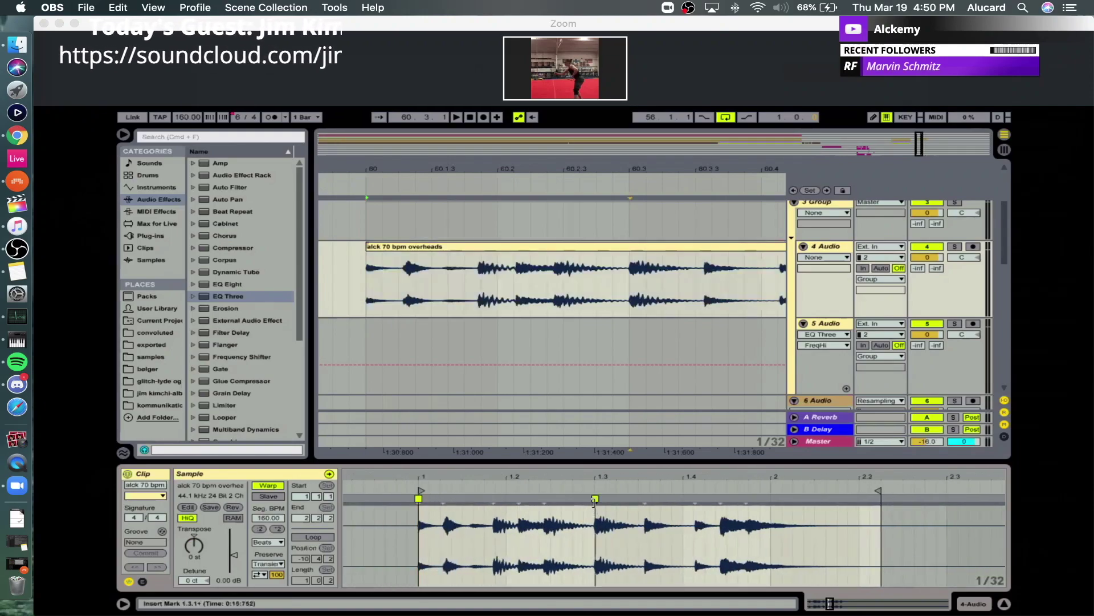
drag(494, 500, 549, 508)
double_click(568, 500)
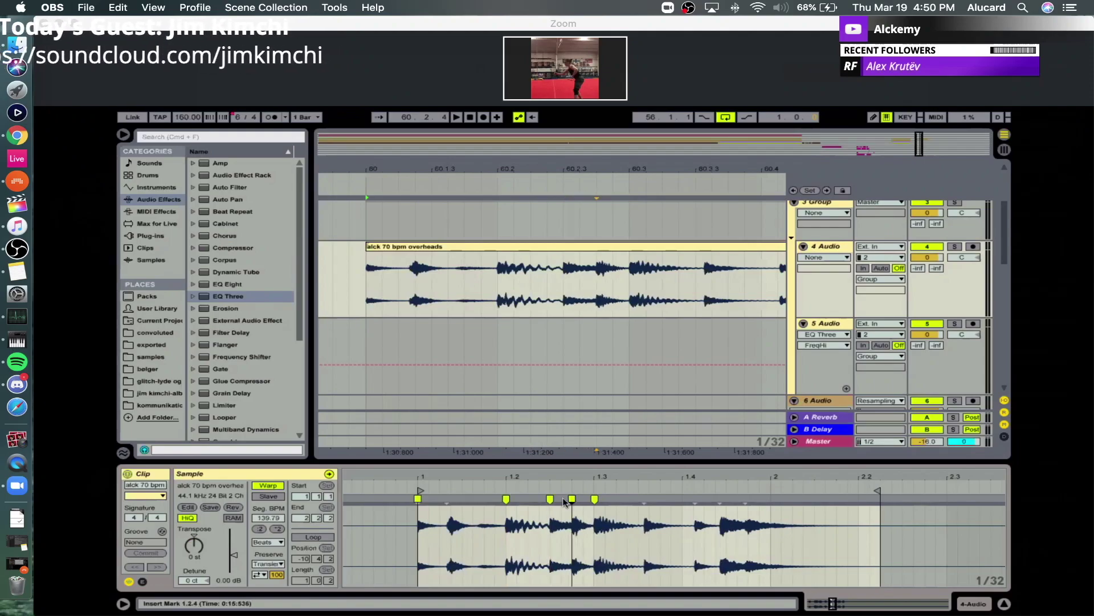
mouse_move(448, 502)
mouse_down()
mouse_move(479, 509)
mouse_move(473, 499)
mouse_up()
Play the rewarped overheads clip from bar 60 to check its new rhythm.
click(482, 245)
key(space)
drag(565, 169, 504, 172)
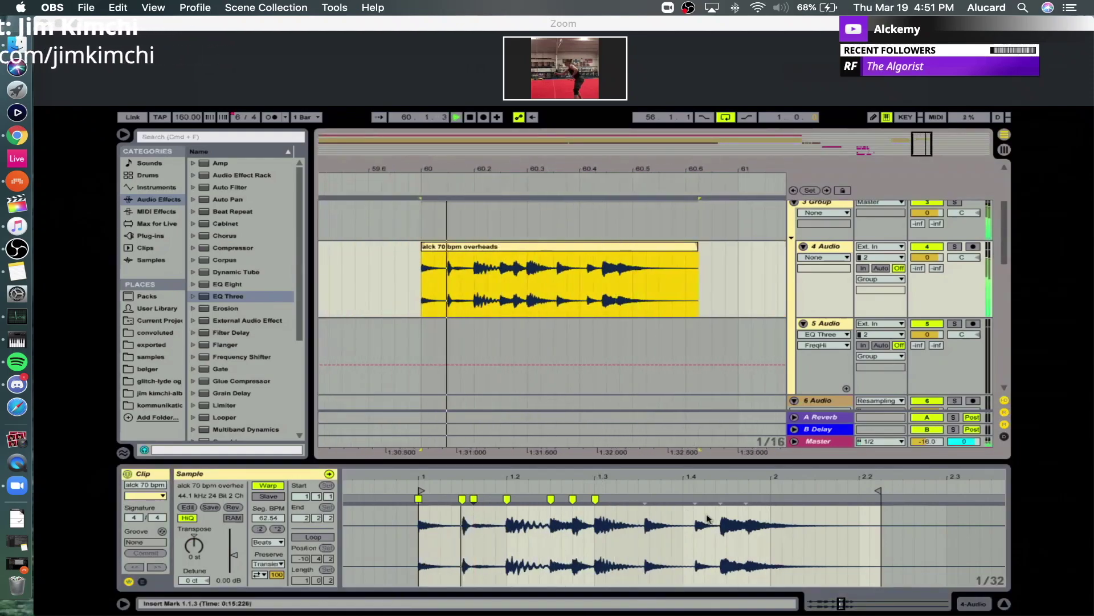
Add warp markers to the copied overheads clip's hits after 1.3, shift the hit before 1.4, and audition.
key(space)
click(720, 498)
mouse_move(686, 507)
mouse_down()
mouse_move(634, 501)
mouse_move(669, 499)
mouse_up()
double_click(745, 498)
key(space)
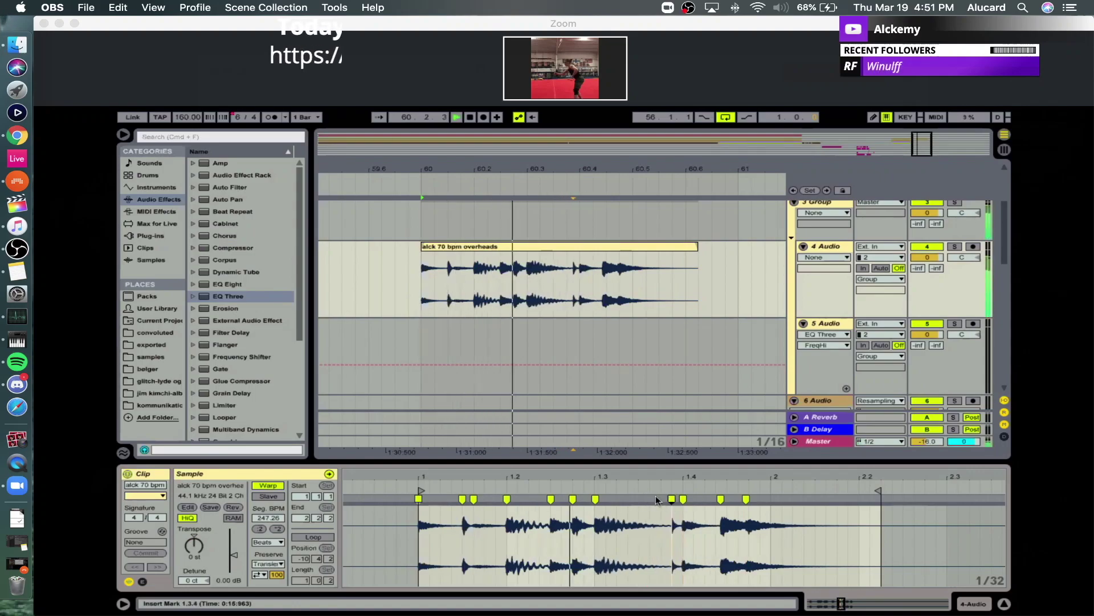
Move the last hit's warp marker to 1.4.3, stretch the overheads clip's tail to 2.2, and audition.
drag(721, 499, 728, 499)
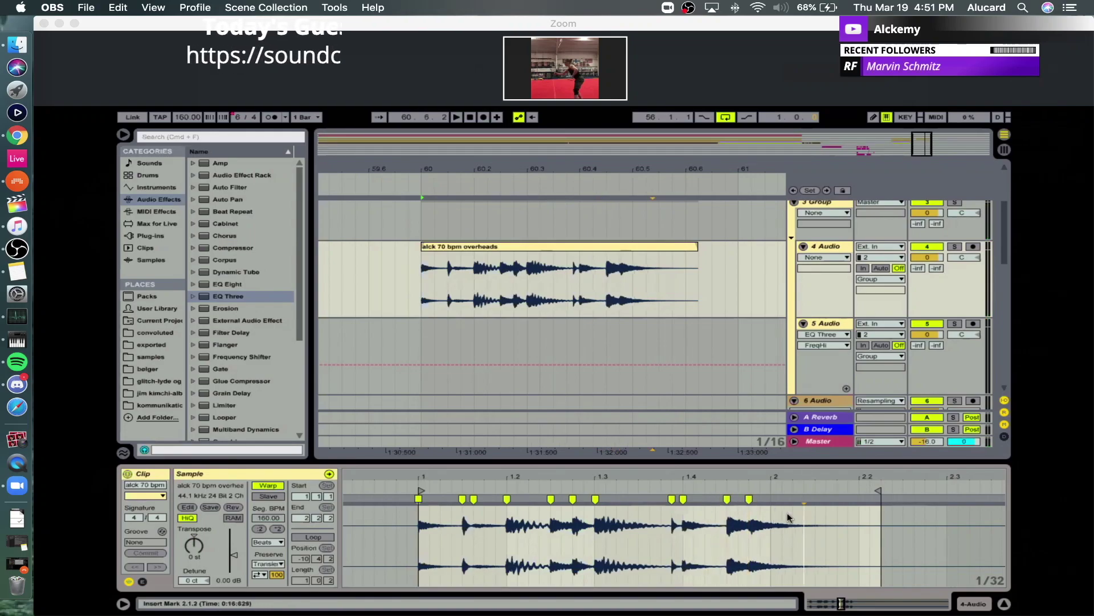
drag(788, 504, 859, 500)
key(space)
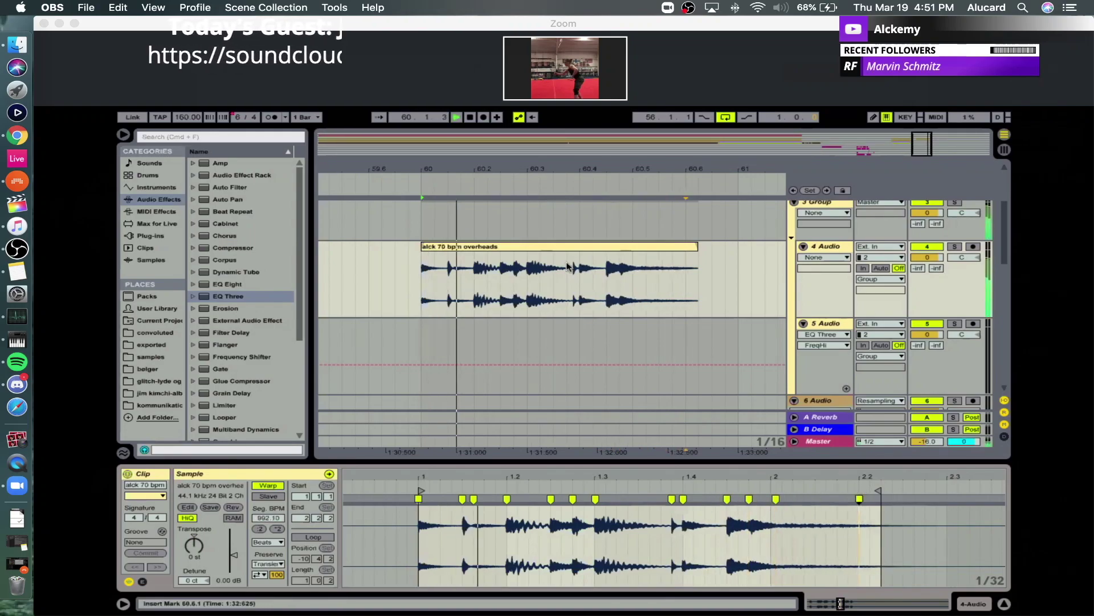
Extend the rewarped overheads clip's end to bar 61 and duplicate track 4.
drag(697, 247, 739, 249)
key(space)
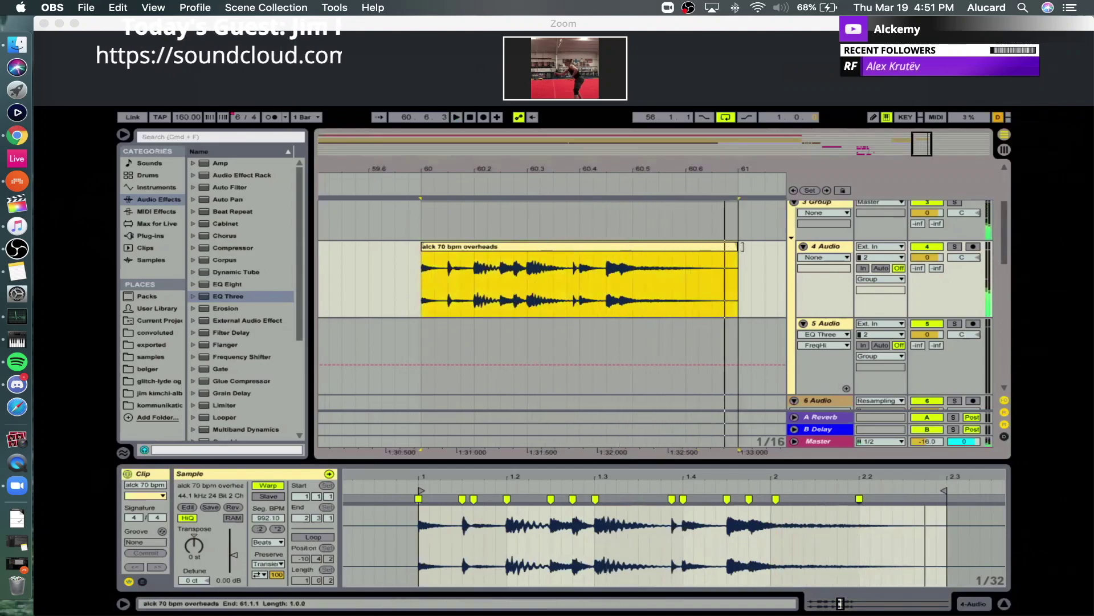
click(833, 246)
key(super+d)
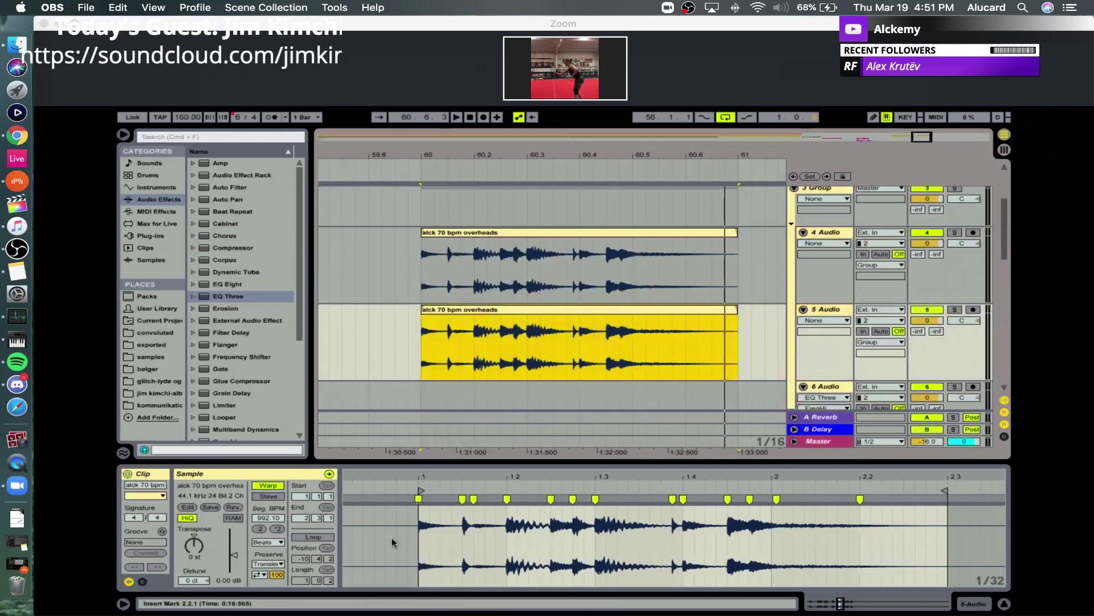
Set the duplicated overheads clip on track 5 to Re-Pitch warping and the track 4 clip to Tones, and audition both.
click(270, 543)
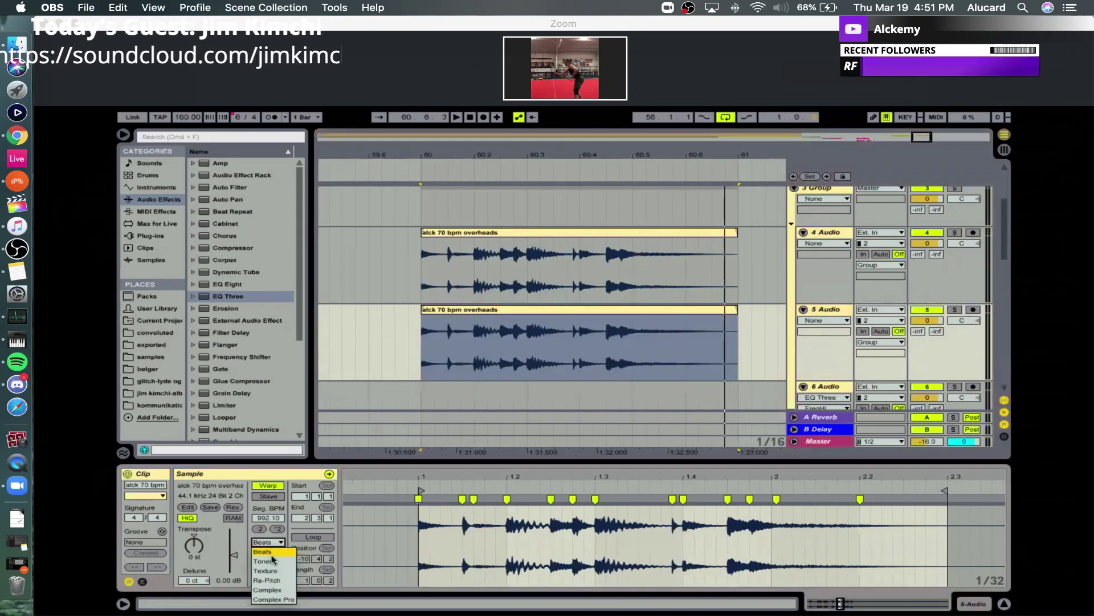
click(288, 580)
click(456, 248)
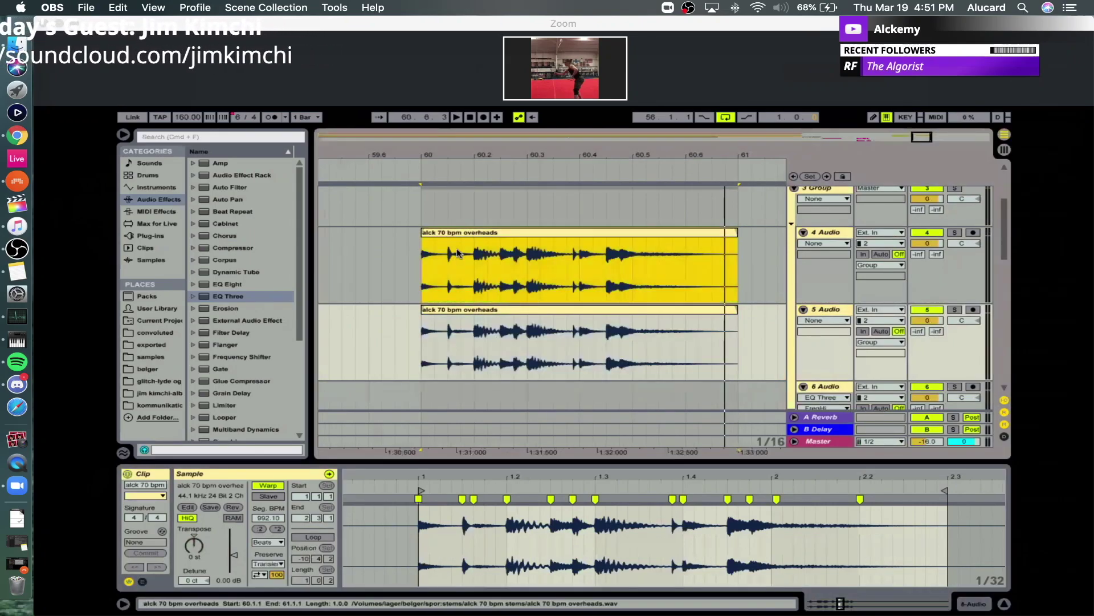
click(270, 542)
click(268, 561)
key(space)
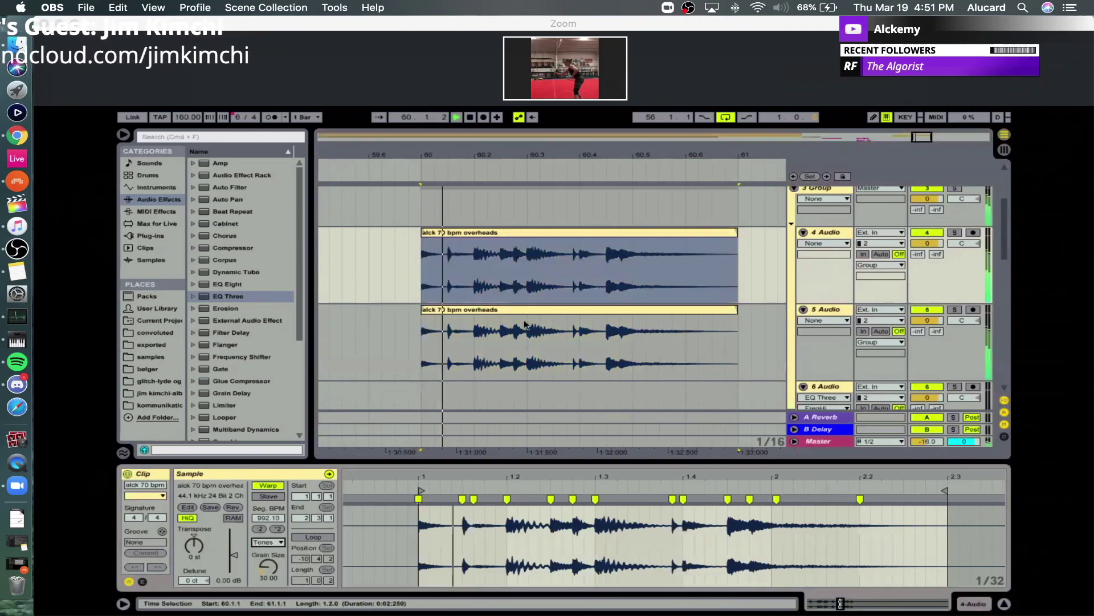
scroll(689, 300, up, 2)
key(space)
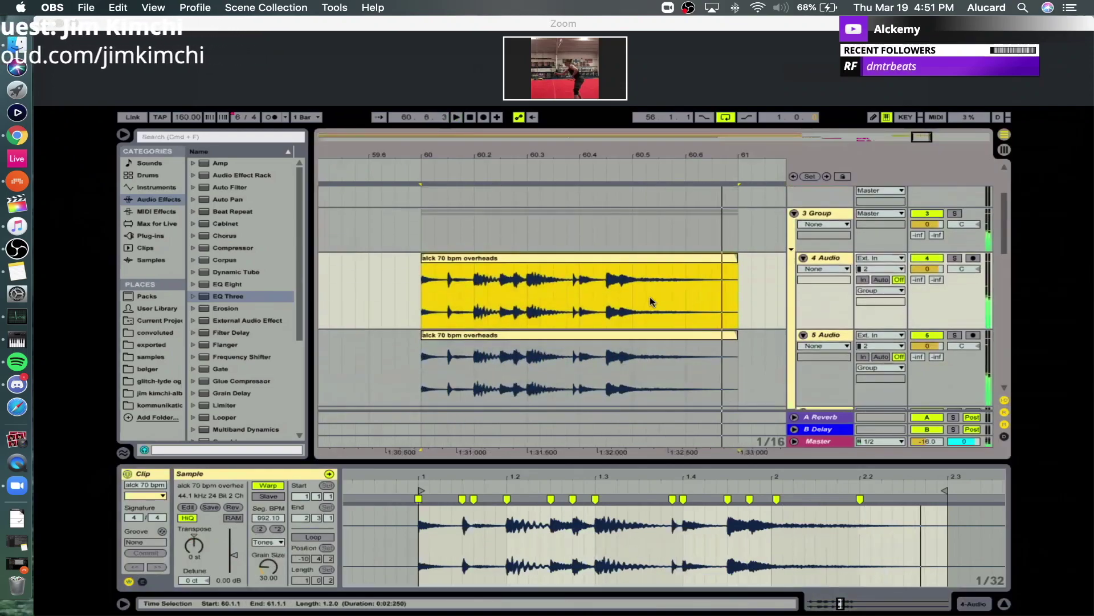
Put a Glue Compressor on the drum group with a -22.2 dB threshold and 9.84 dB makeup gain during playback.
click(600, 335)
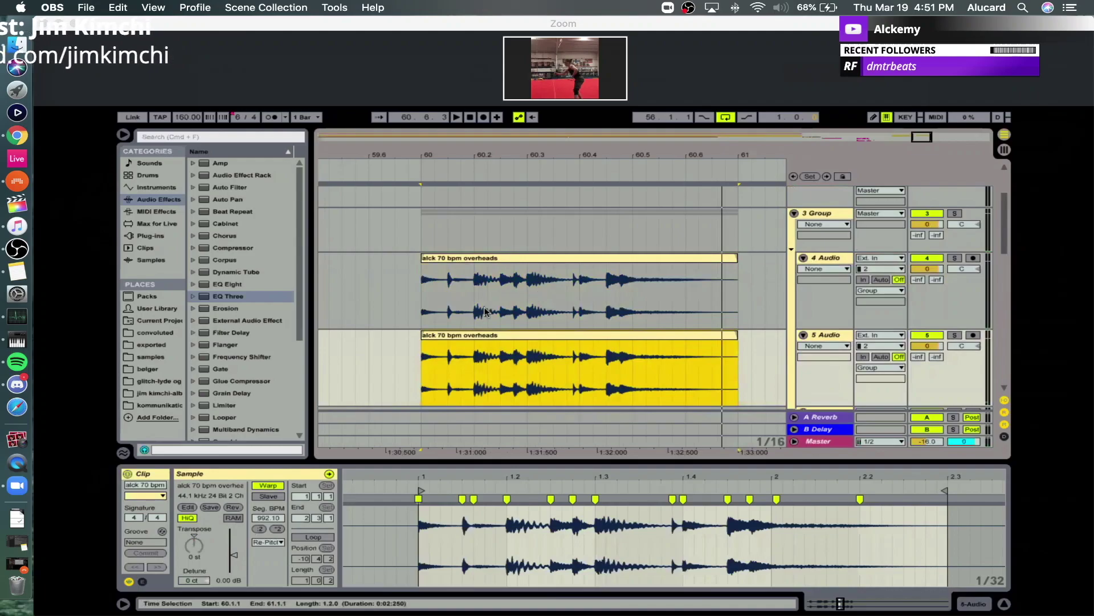
scroll(484, 312, down, 3)
click(425, 319)
scroll(431, 302, up, 2)
click(436, 232)
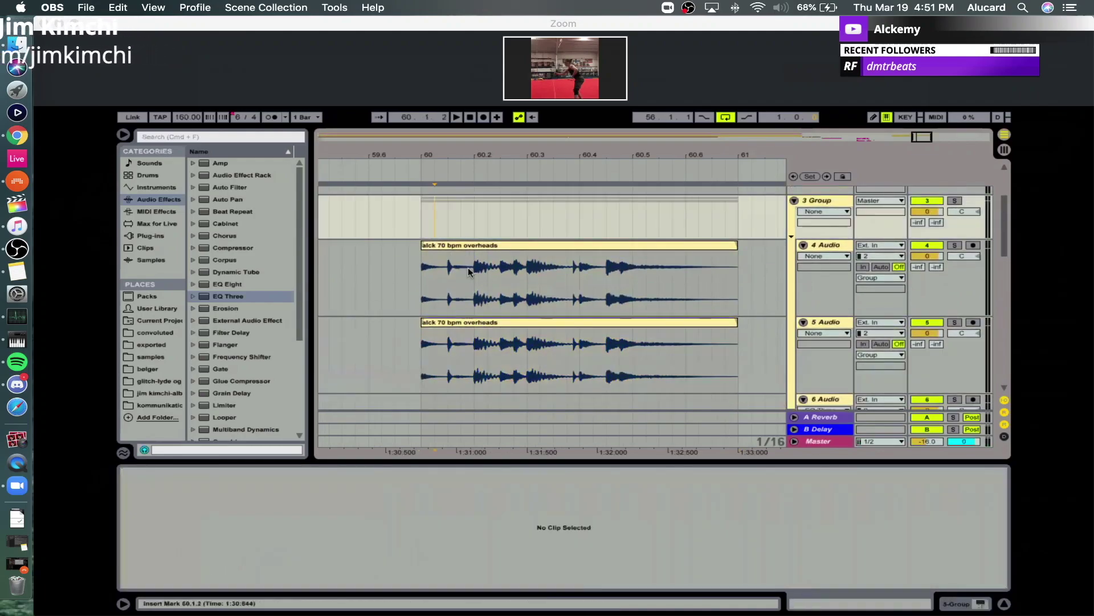
click(947, 605)
key(space)
drag(249, 559, 261, 539)
key(space)
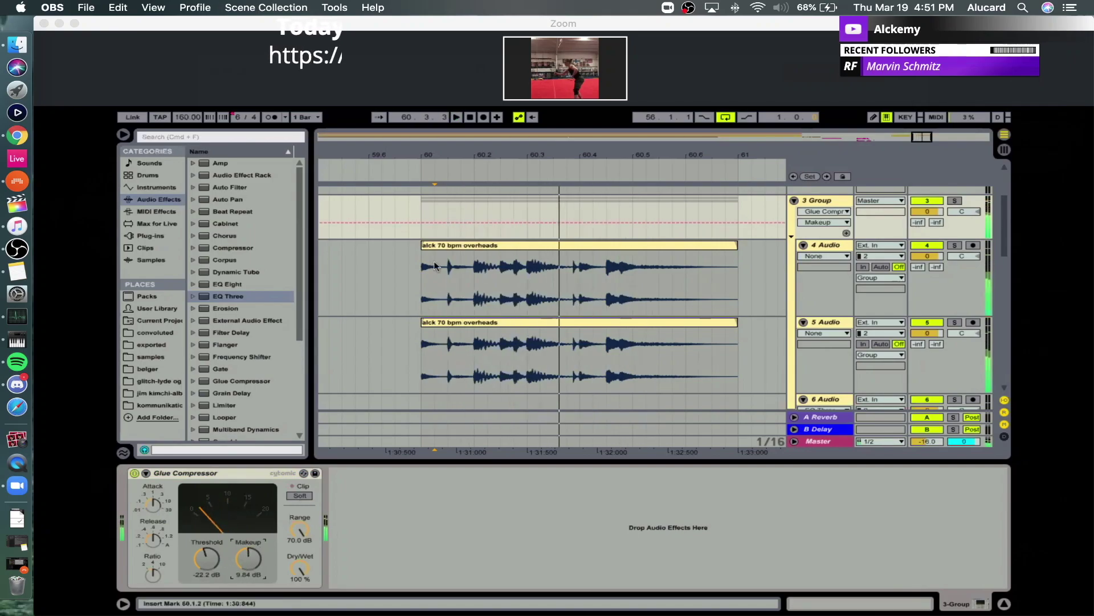
Try to repeat the 60.2 to 60.3 slice of both overheads clips on tracks 4 and 5.
click(474, 273)
key(space)
drag(484, 277, 496, 330)
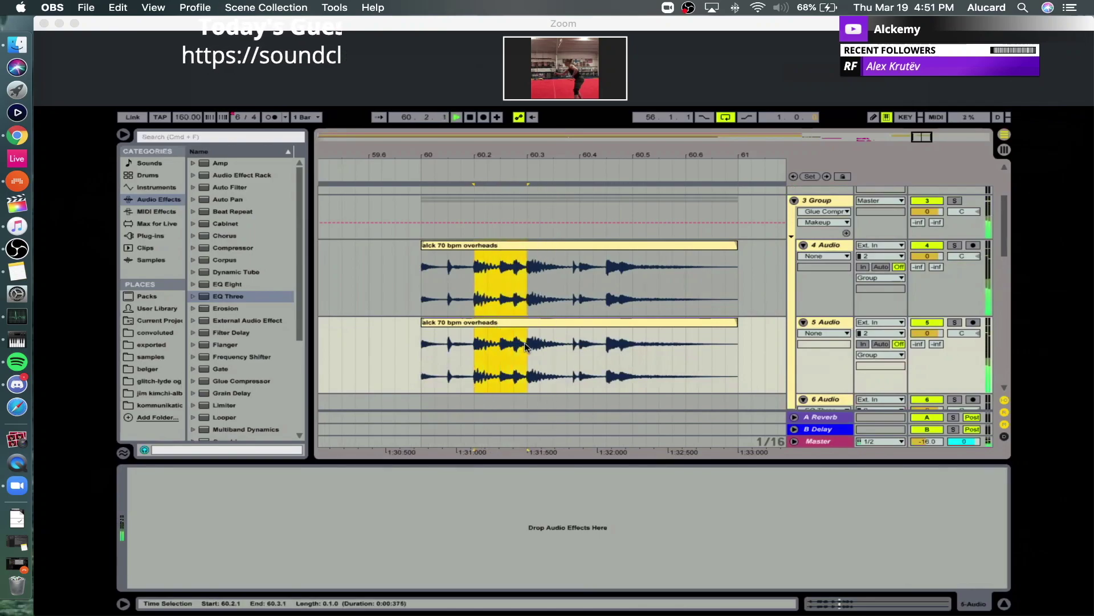
key(super+d)
key(super+d)
key(super+d)
key(super+d)
key(super+d)
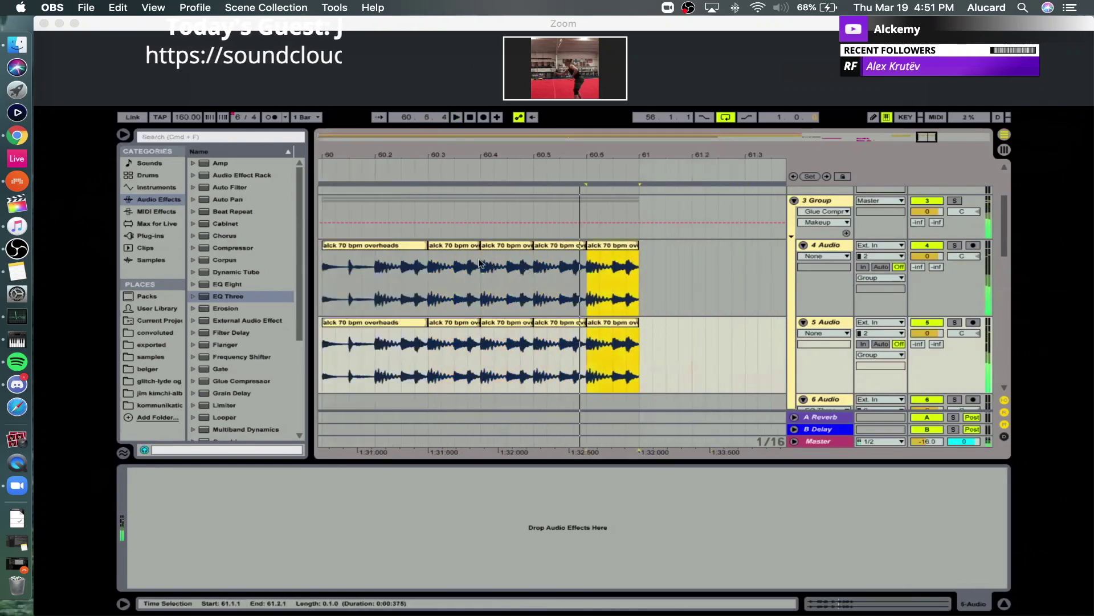
Undo the repeated 60.2 to 60.3 overheads slices on tracks 4 and 5.
key(super+z)
key(super+z)
key(super+z)
key(super+z)
key(super+z)
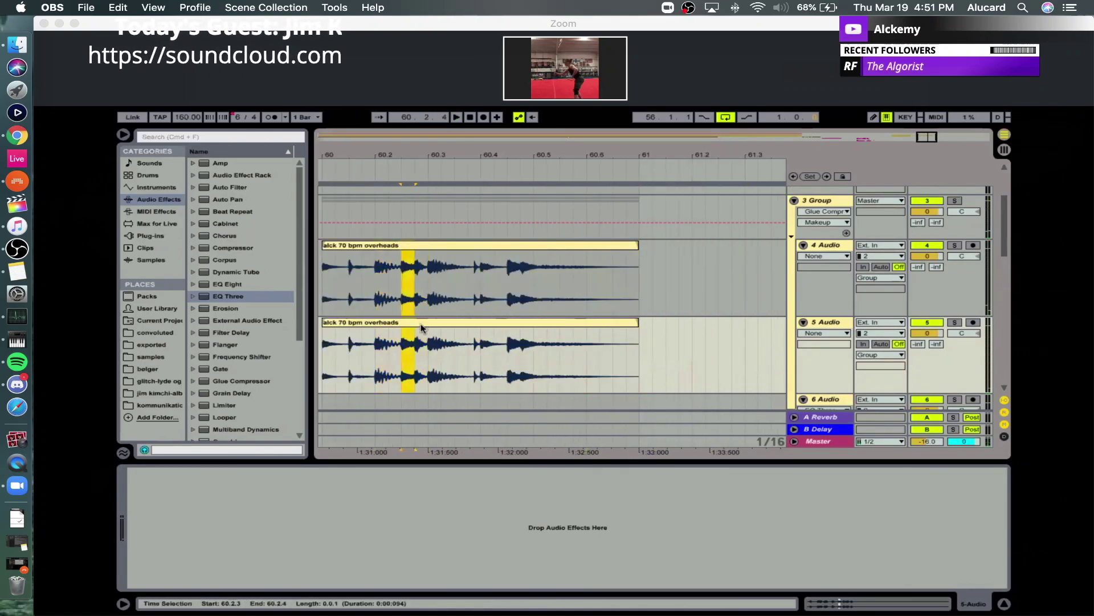
Paste the 60.2.3 slice of both overheads clips at 60.3.3 and duplicate the 60.2 to 60.4 section three times.
click(454, 277)
key(super+v)
shift+click(376, 272)
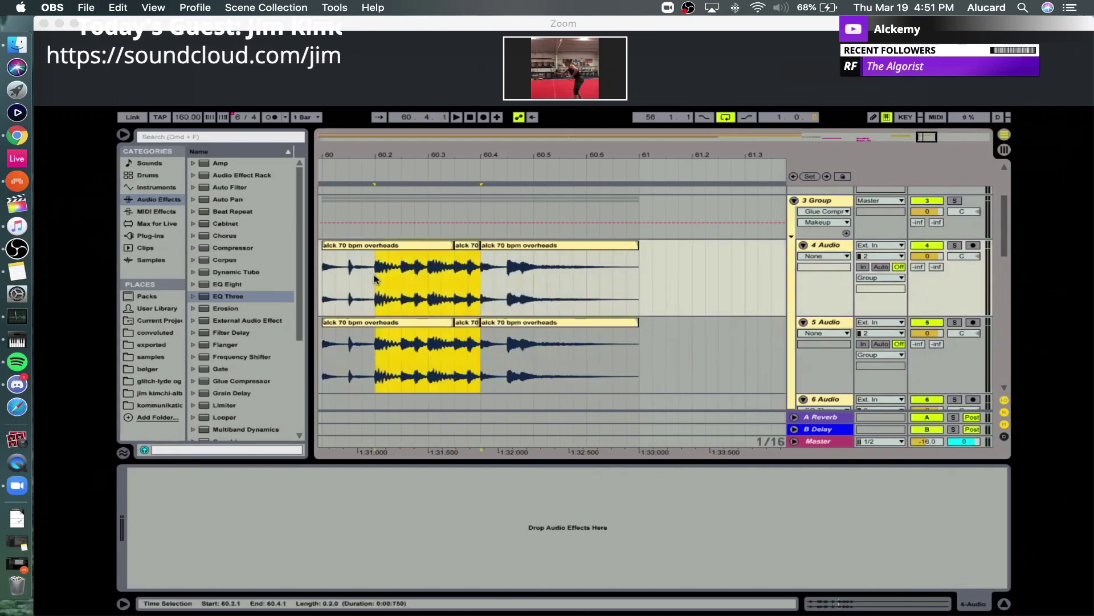
key(super+d)
key(super+d)
key(super+d)
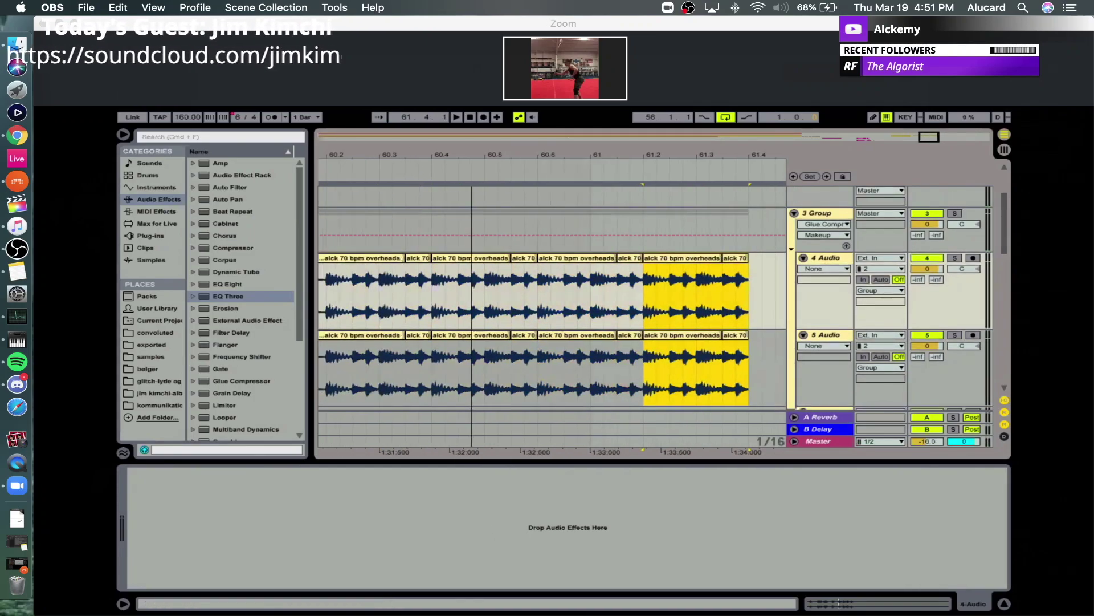
Audition the repeated pattern and move it from 60.2 to bar 62 on tracks 4 and 5.
click(431, 297)
key(space)
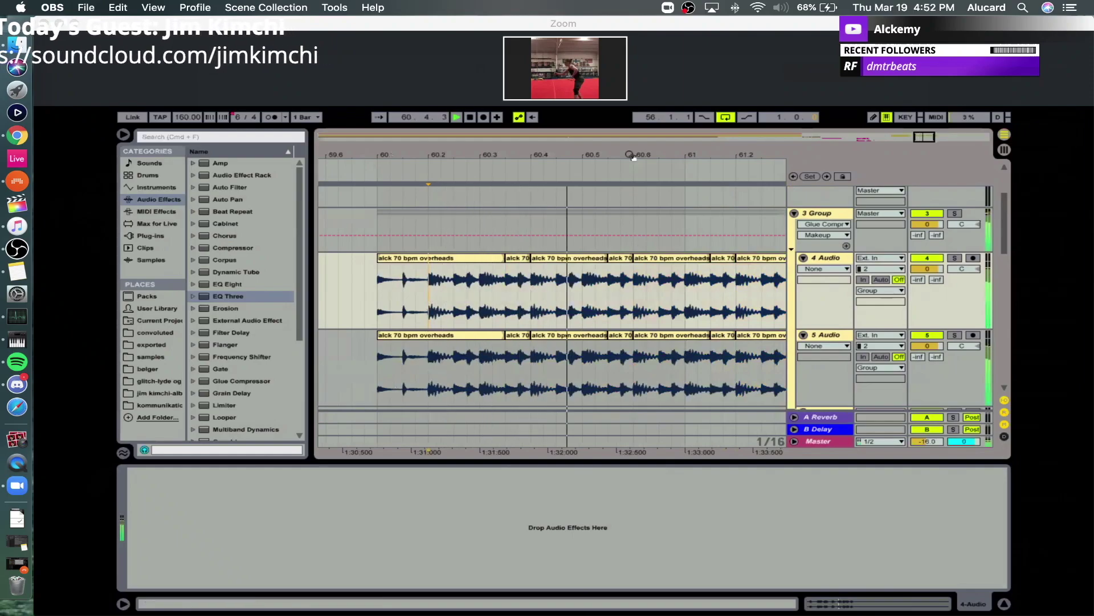
key(minus)
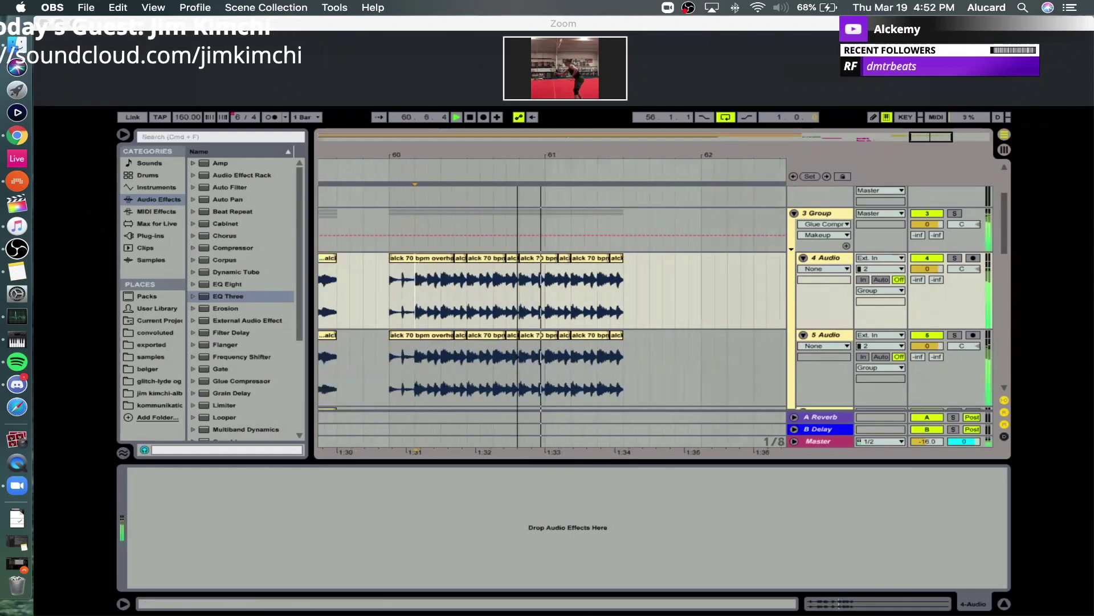
shift+click(621, 335)
key(super+x)
click(702, 285)
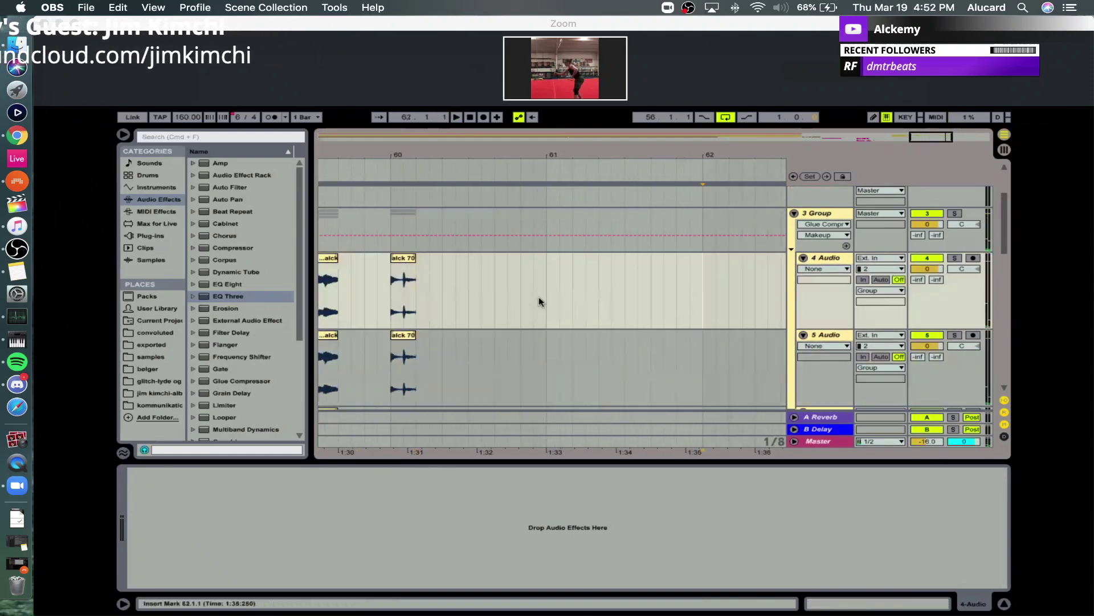
key(super+v)
Extend the shortened bar 60 overheads clips to 61.4 on track 4 and about 61.2 on track 5.
drag(415, 258, 625, 259)
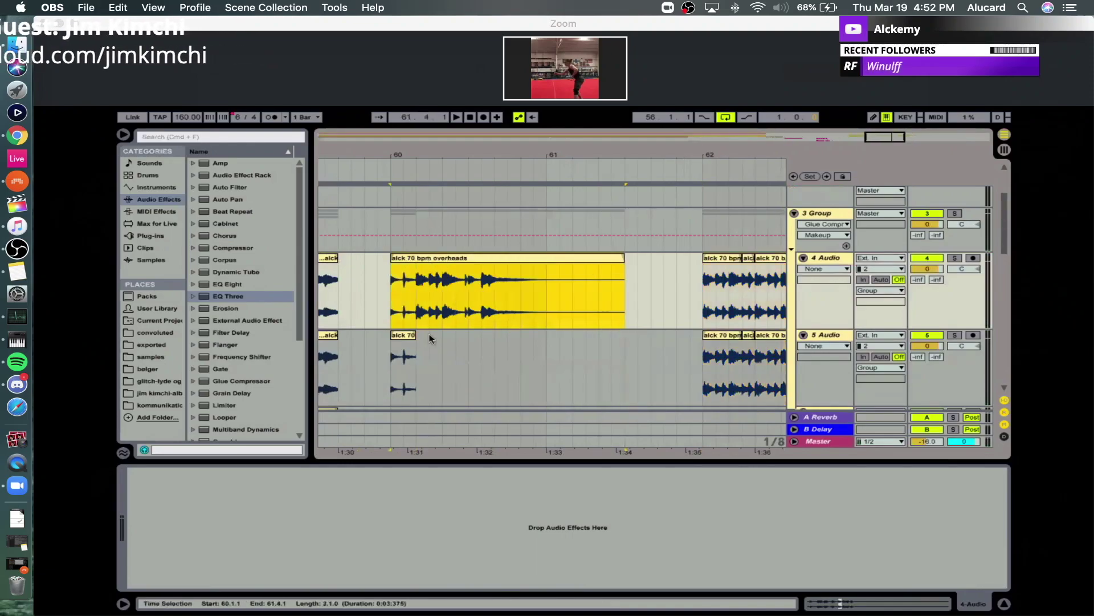
drag(414, 335, 573, 334)
drag(418, 151, 331, 152)
scroll(459, 306, right, 3)
Duplicate track 4 together with its repeated slice pattern at bar 62.
click(409, 300)
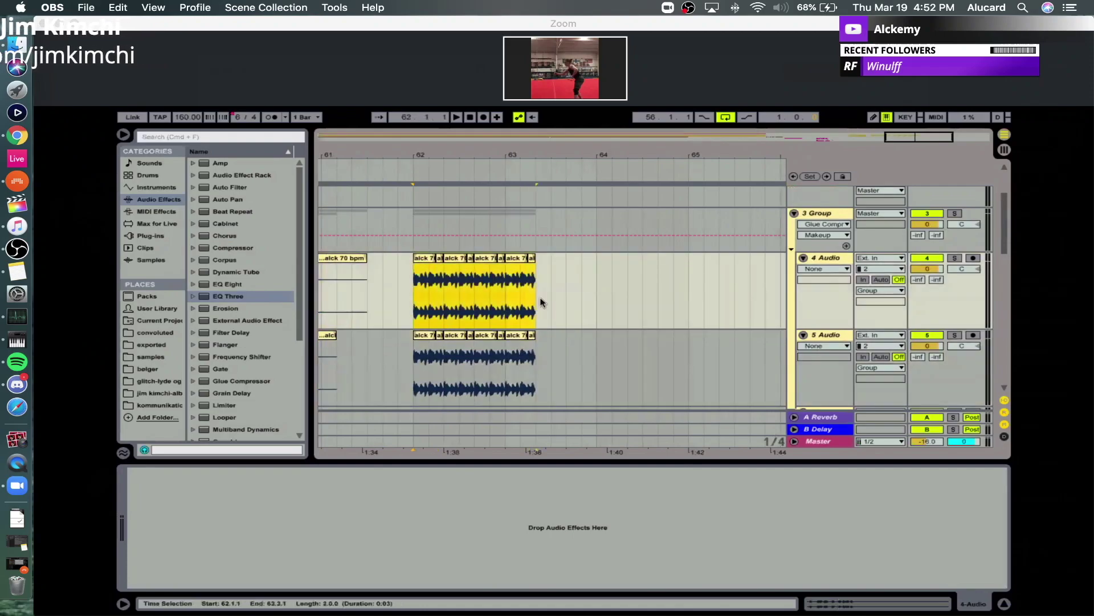
click(834, 259)
key(super+d)
Try Complex warping on the sliced overheads clips from bar 62 on track 5 and audition them.
drag(408, 361, 627, 383)
key(shift+Tab)
click(283, 545)
click(276, 596)
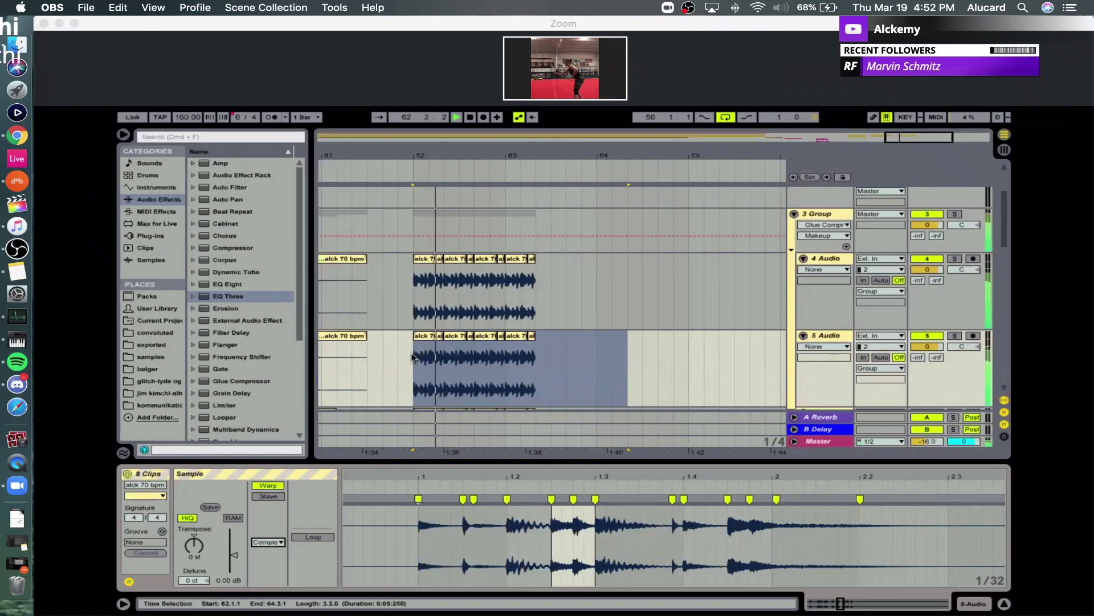
click(414, 357)
key(space)
key(space)
Set the sliced overheads clips from 62.1 to 63.3 on track 5 to Beats warping and audition.
shift+click(537, 362)
key(space)
click(266, 542)
click(262, 551)
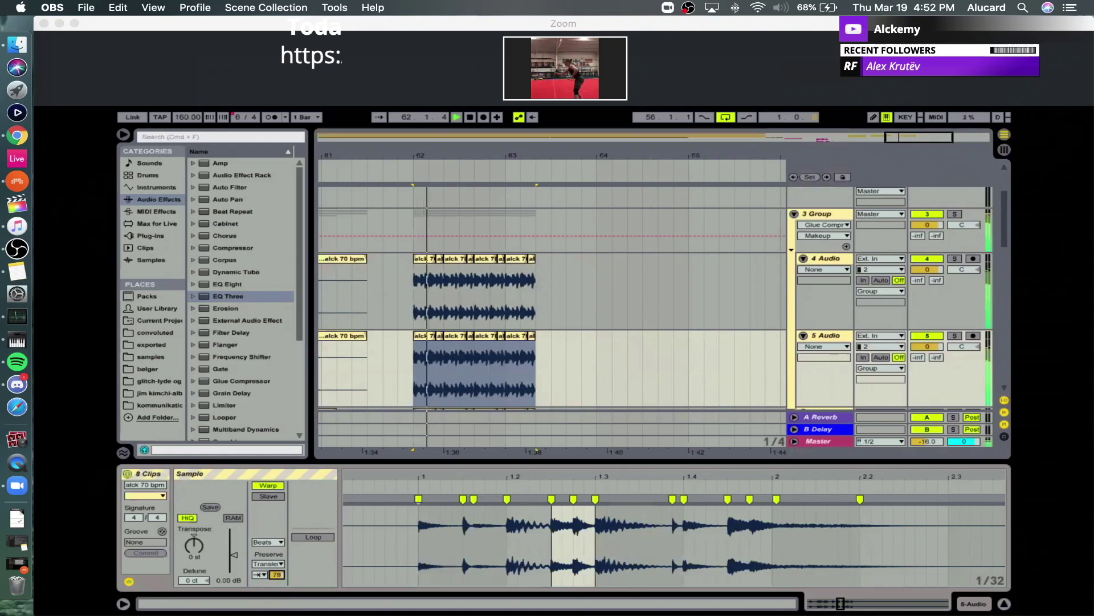
key(space)
Solo track 5 and lower its sliced clips' Beats transient envelope to 45 during playback.
click(955, 335)
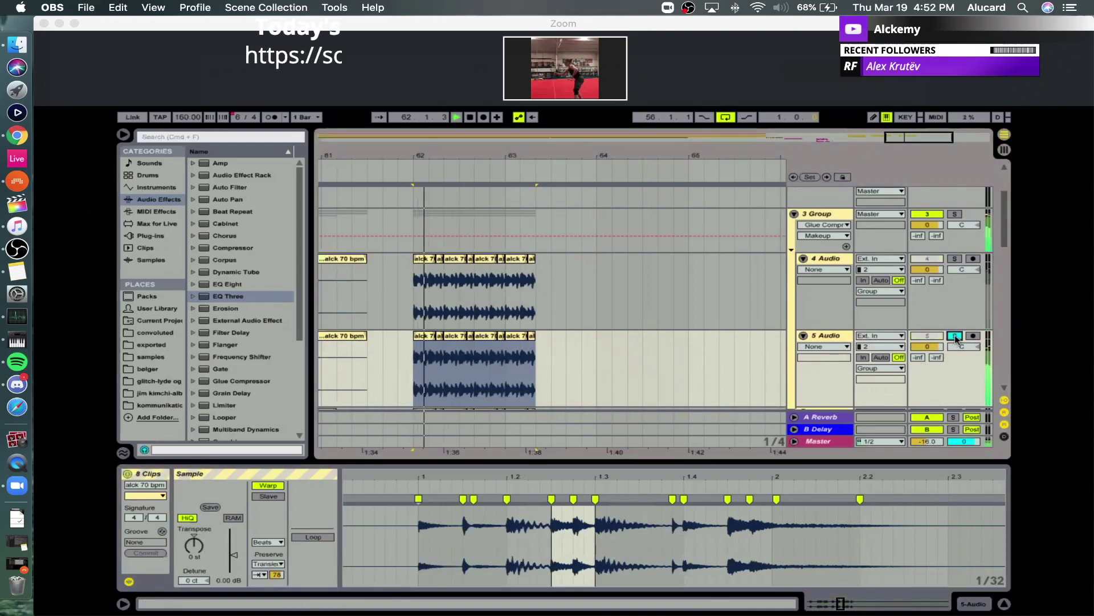
key(space)
drag(276, 574, 276, 581)
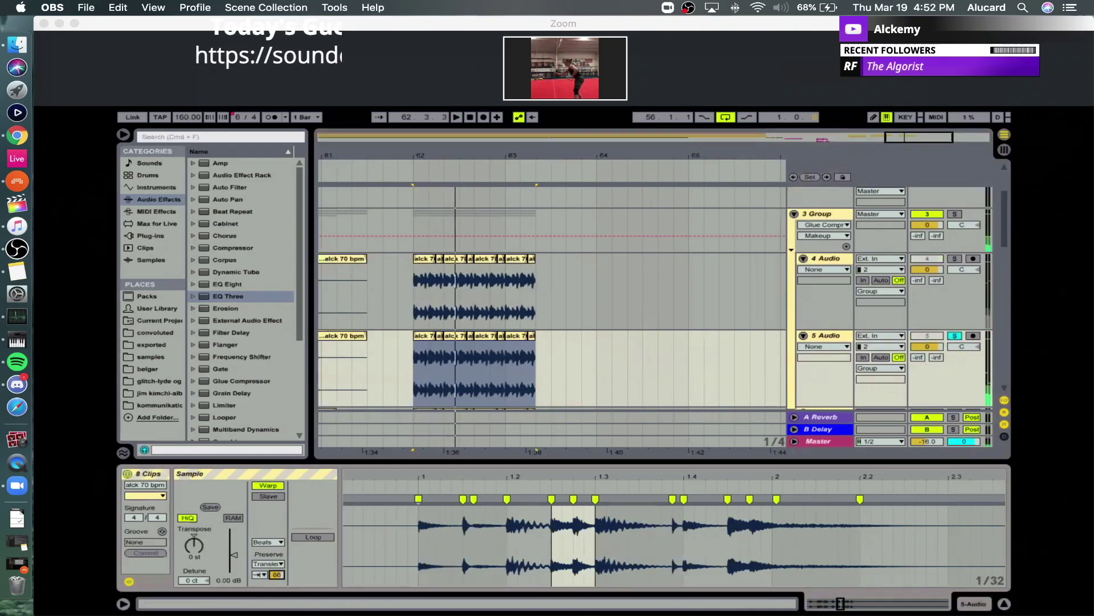
Add EQ Eight to track 5, boost band 2 by 11.5 dB at 61.2 Hz, and audition with the track unsoloed.
double_click(227, 284)
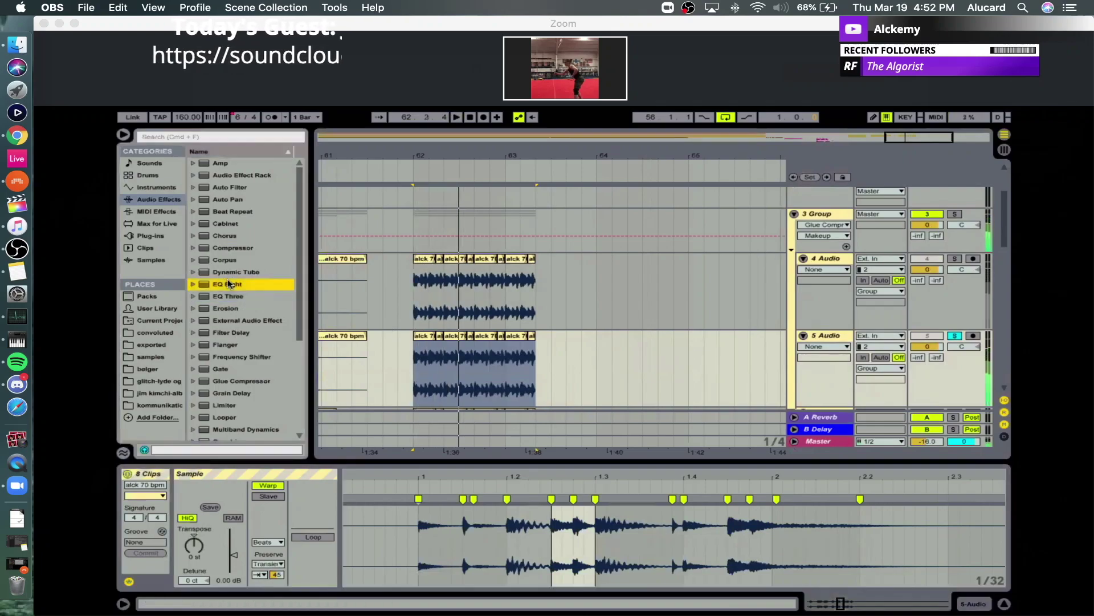
drag(240, 519, 195, 492)
click(955, 335)
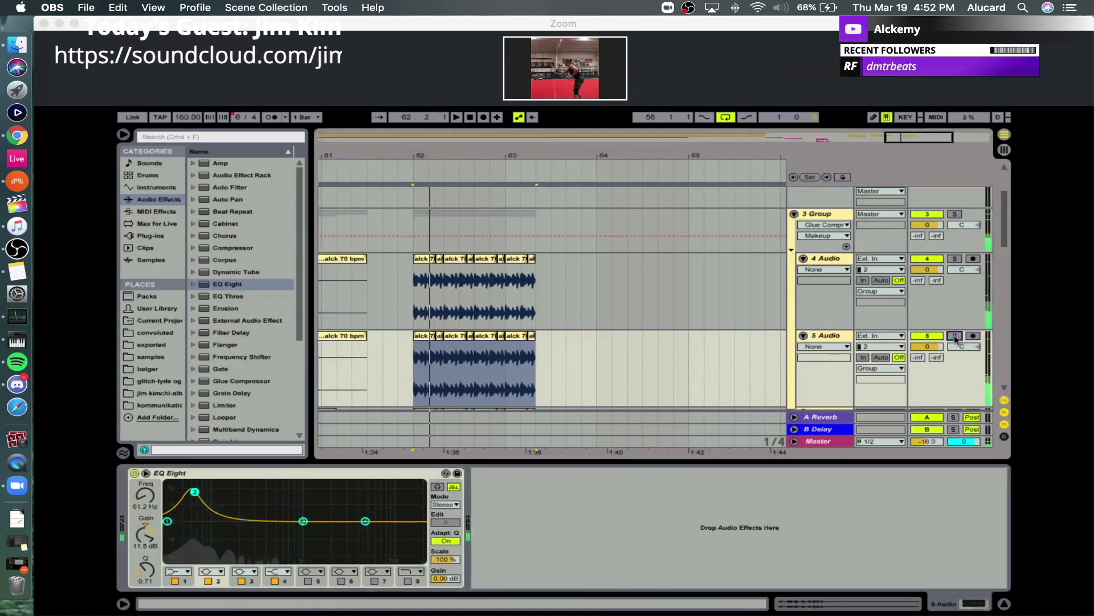
key(space)
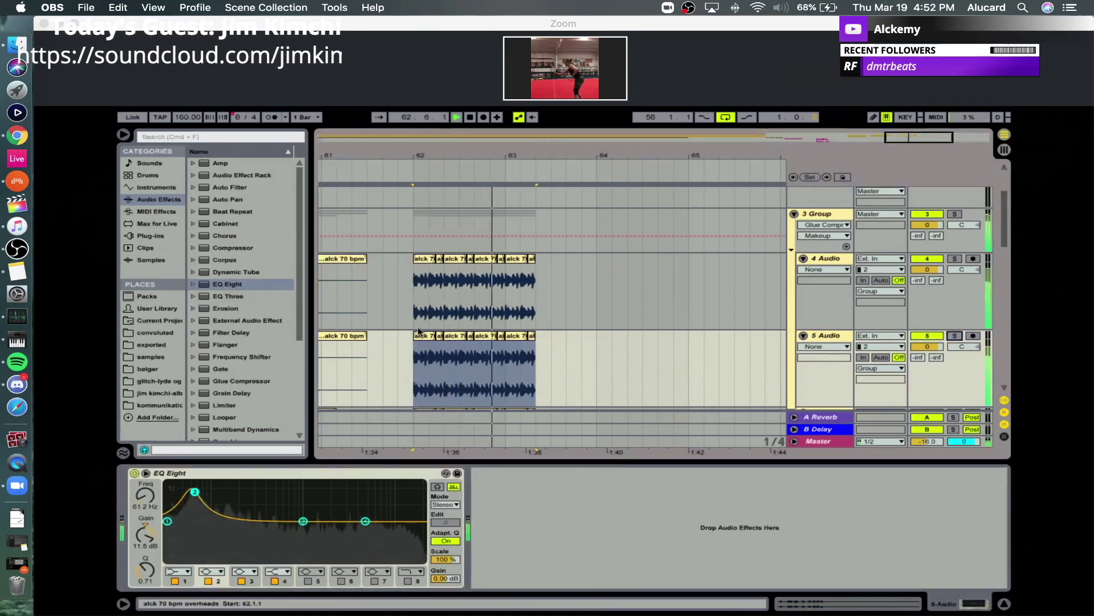
key(space)
Extend the bar 63 overheads slices on tracks 4, 5 and 6 over the last short slices to 63.3.
drag(496, 155, 496, 199)
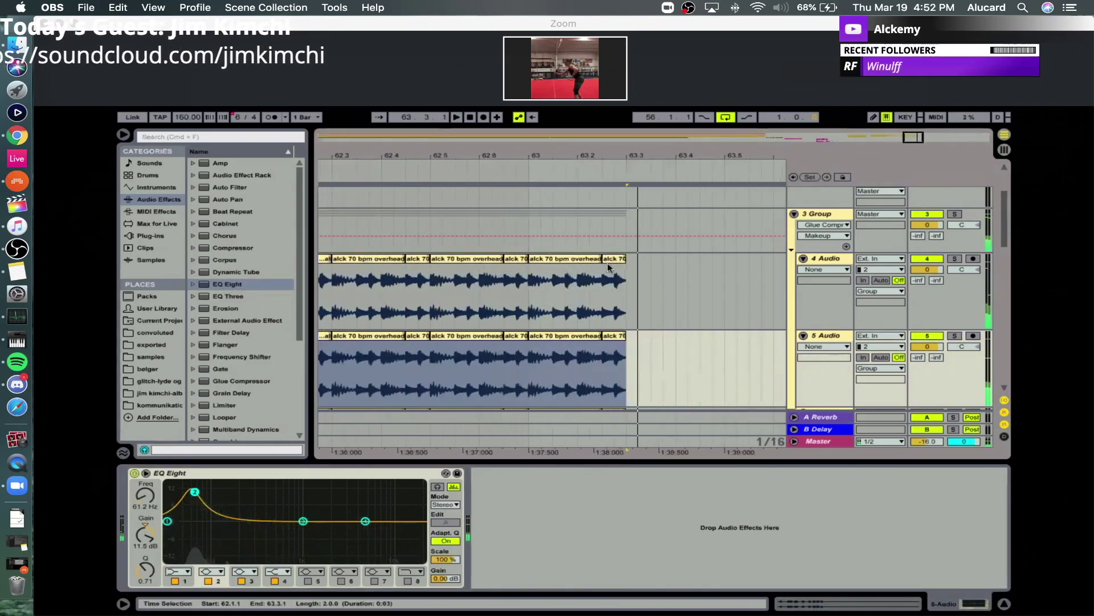
drag(600, 258, 623, 267)
drag(616, 342, 626, 347)
scroll(608, 354, down, 2)
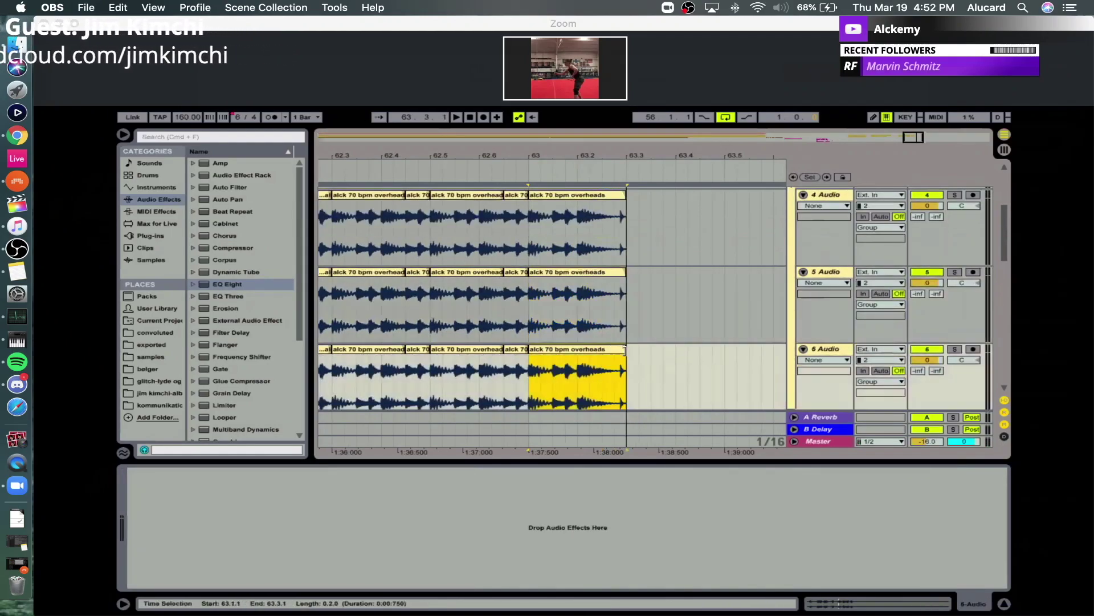
Select the sliced pattern from bar 62 to 63.3 on tracks 4 to 6 and loop it.
key(minus)
shift+click(511, 197)
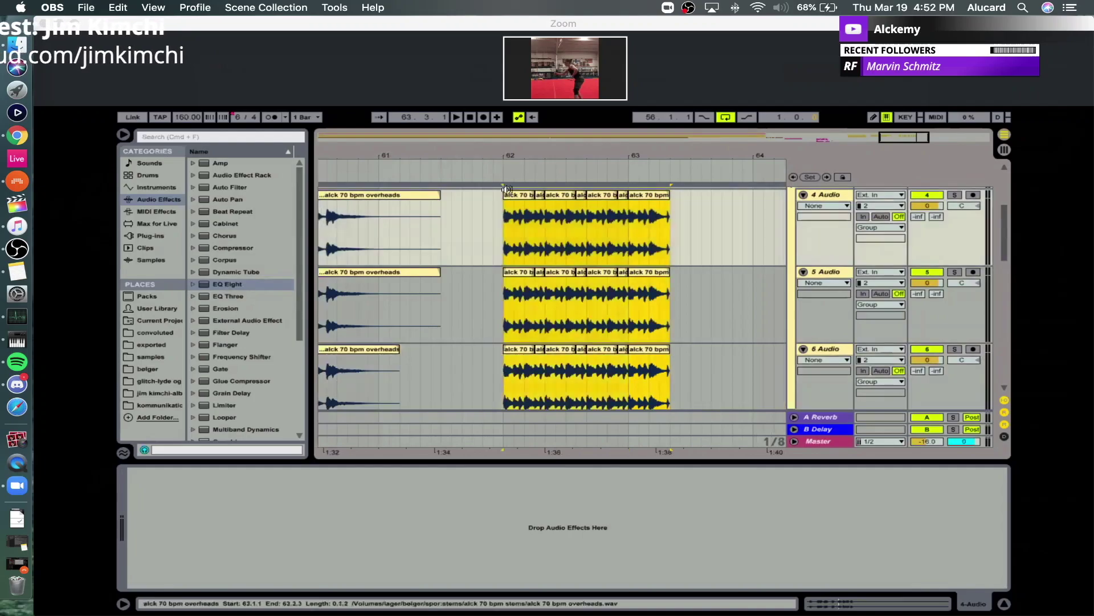
key(super+l)
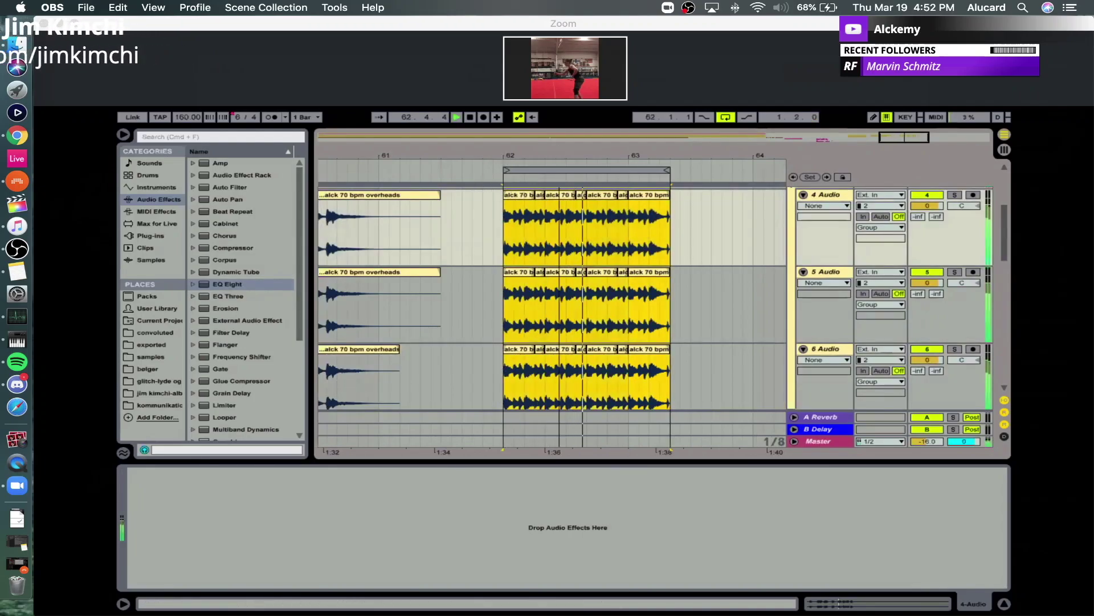
Copy the overheads hit from 60.1.2 to 60.1.4 on tracks 4 to 6 and paste it into the sliced pattern at 62.3.2.
key(z)
drag(516, 155, 780, 158)
key(space)
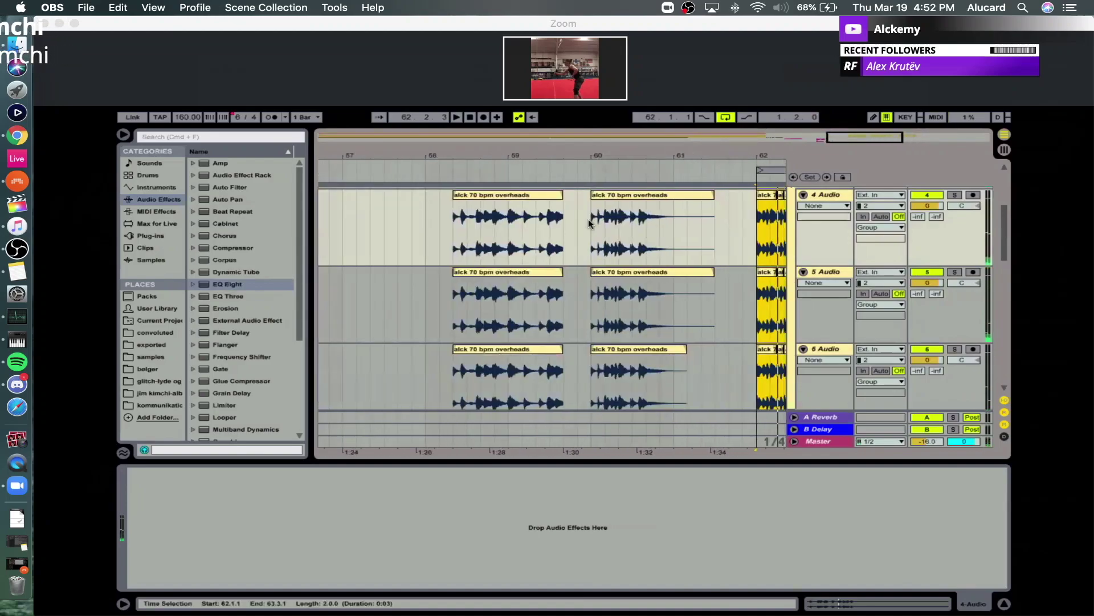
mouse_move(650, 158)
mouse_down()
mouse_move(647, 177)
mouse_move(679, 210)
mouse_up()
click(516, 236)
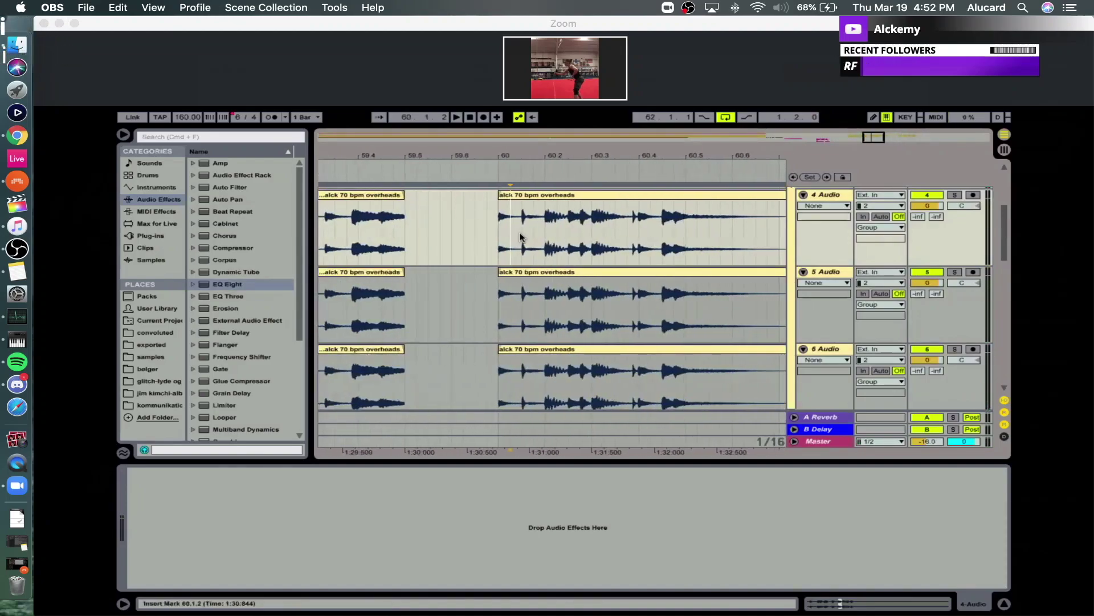
drag(511, 230, 535, 370)
drag(660, 157, 319, 155)
key(space)
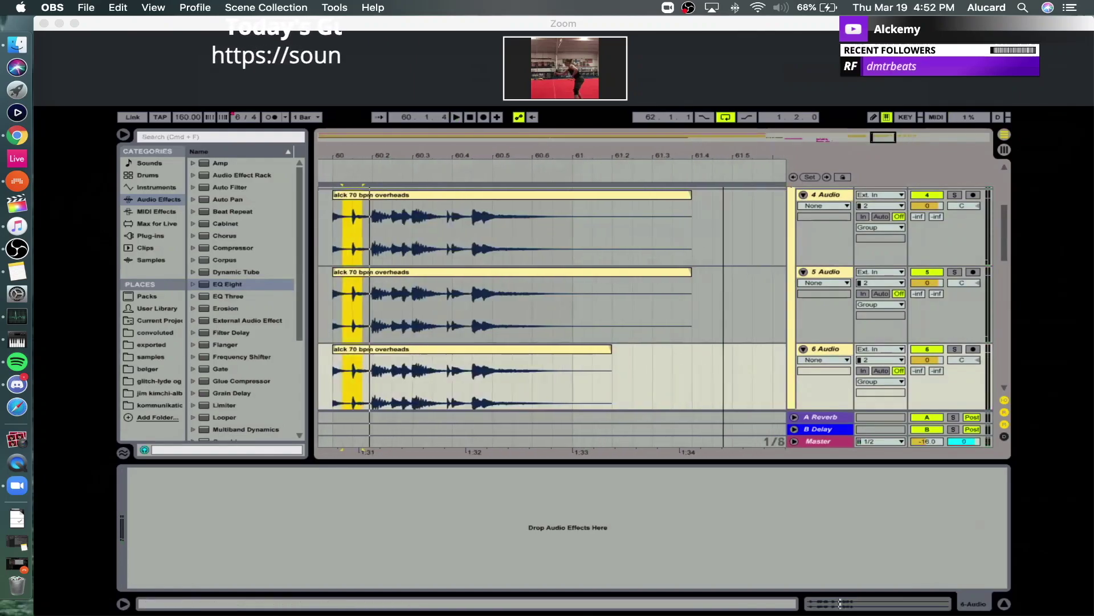
key(space)
click(490, 239)
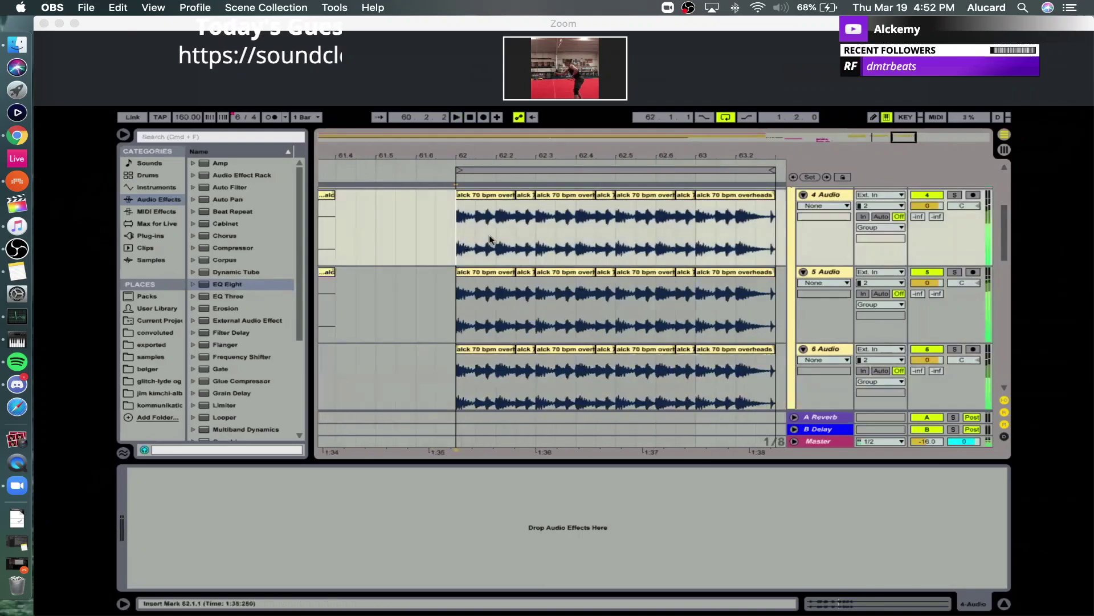
drag(551, 154, 562, 224)
key(super+v)
click(368, 221)
key(space)
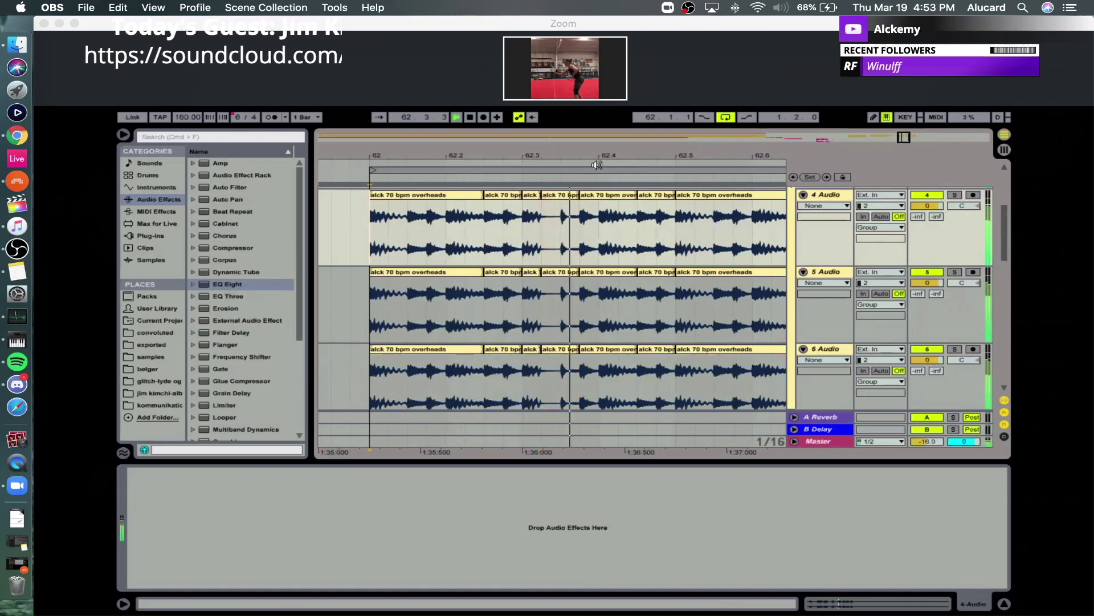
Duplicate the sixteenth-note overheads slice at 62.5 on tracks 4 to 6 so it repeats at 62.5.2, and audition it.
drag(600, 156, 467, 124)
key(space)
drag(511, 153, 521, 208)
drag(526, 222, 566, 368)
key(super+d)
click(529, 230)
key(space)
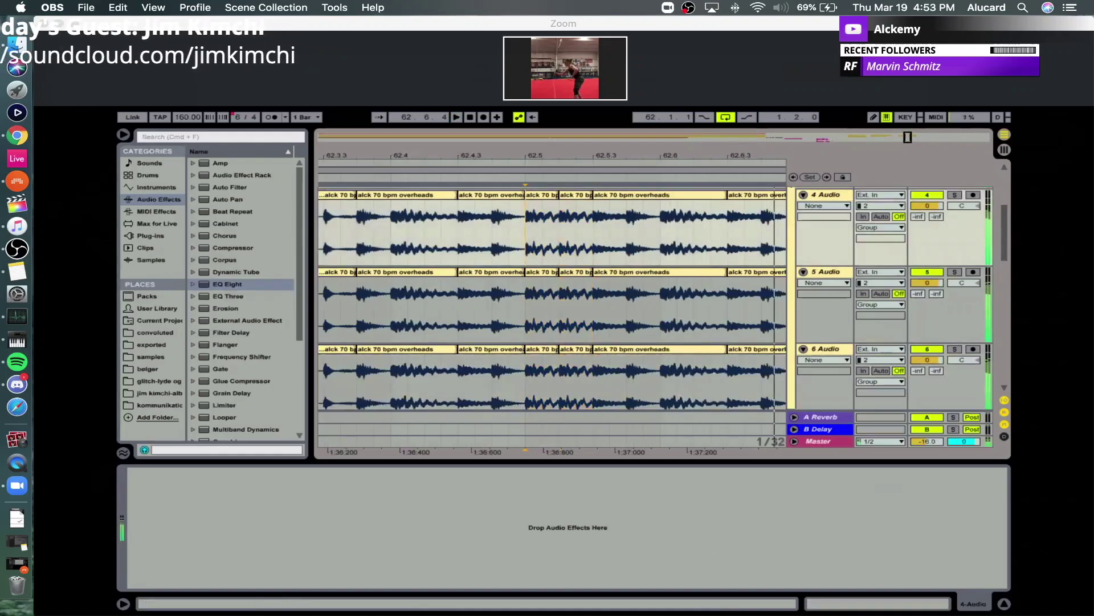
Create stutters from tiny repeated overheads slices at 62.6.2, 62.6.3 and just before 63 on tracks 4 to 6.
key(space)
drag(560, 228, 563, 339)
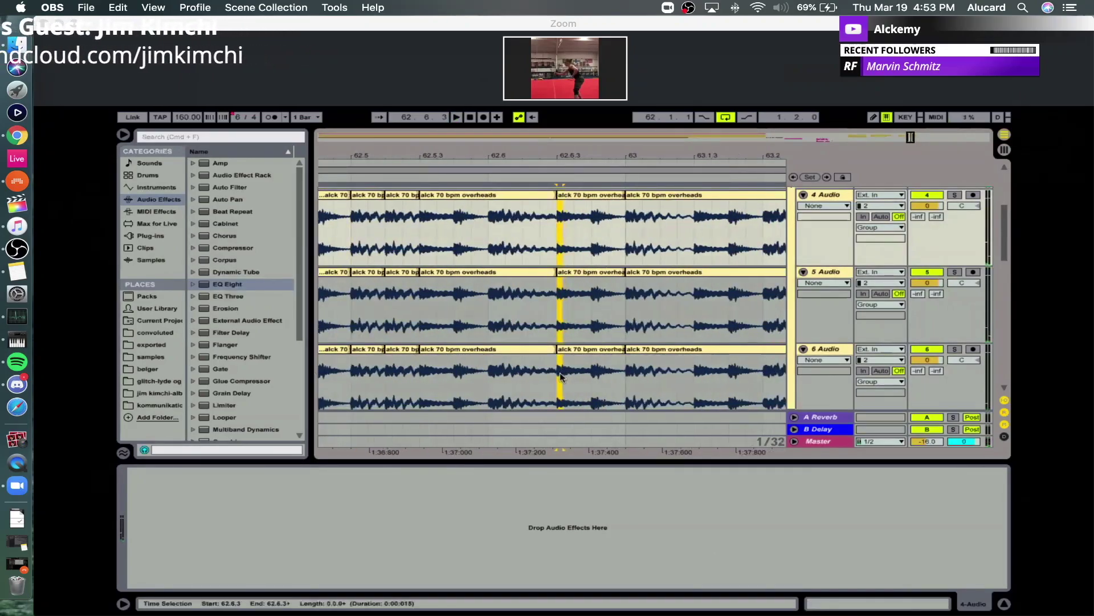
key(super+e)
drag(603, 231, 606, 393)
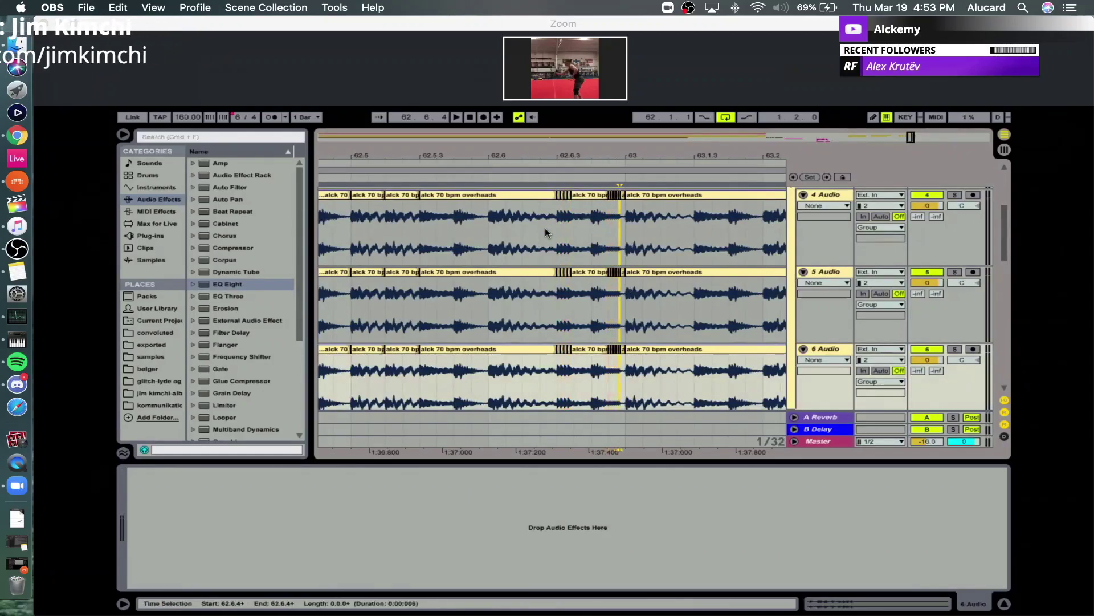
drag(521, 248, 530, 375)
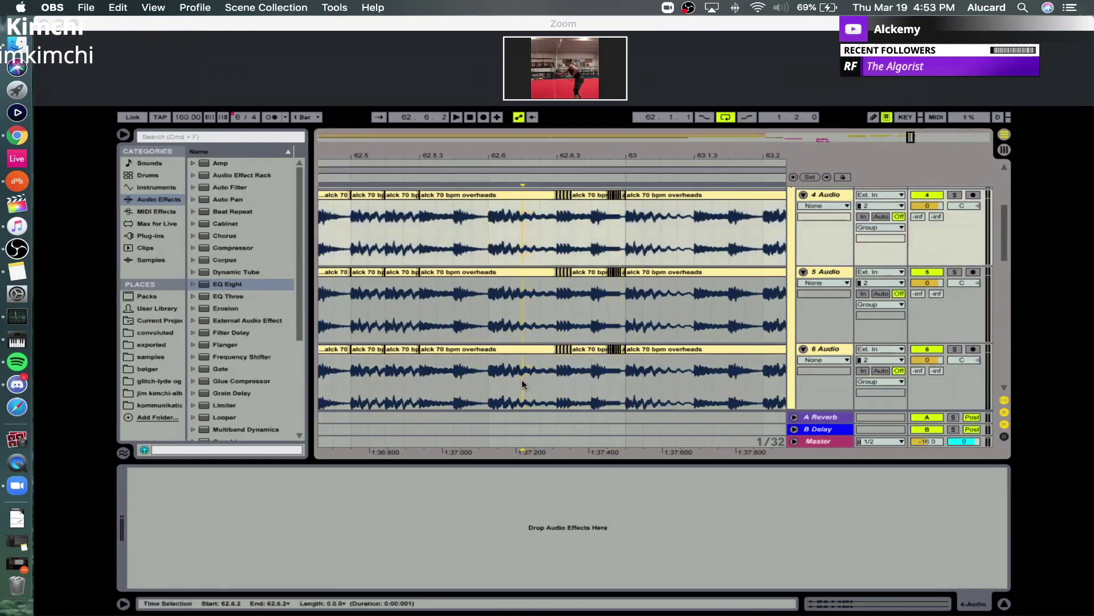
key(super+e)
Audition the stutters and duplicate a short overheads slice after 63 so it repeats before 63.1.3 on tracks 4 to 6.
drag(666, 151, 622, 153)
click(487, 219)
key(space)
drag(509, 246, 546, 374)
key(space)
key(super+d)
key(super+d)
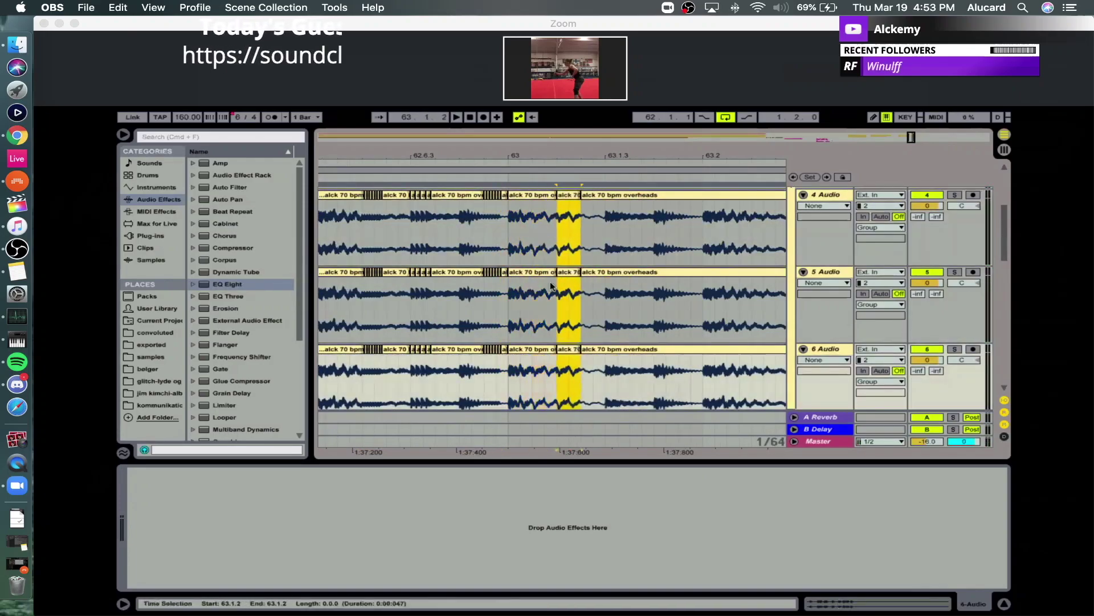
Cut tiny gaps at the ends of the repeated slices before 63.1.3 on tracks 4 to 6, and play the result from 63.
click(500, 242)
key(space)
drag(613, 149, 613, 157)
drag(596, 242, 586, 377)
key(Delete)
click(539, 236)
drag(540, 238, 534, 381)
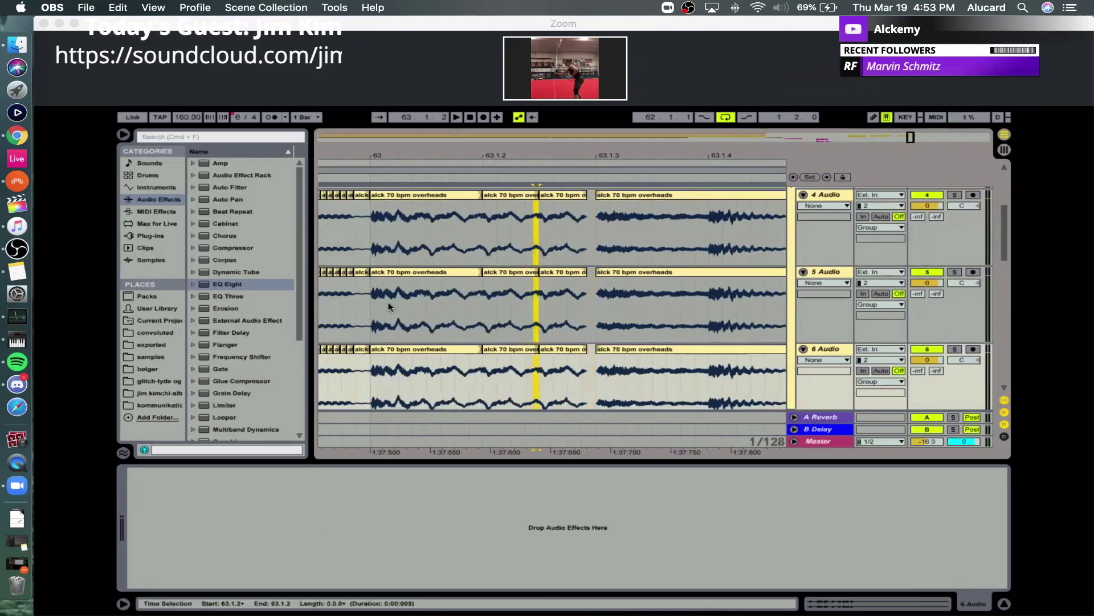
click(374, 224)
drag(443, 152, 535, 140)
scroll(570, 211, down, 1)
scroll(571, 214, up, 1)
key(space)
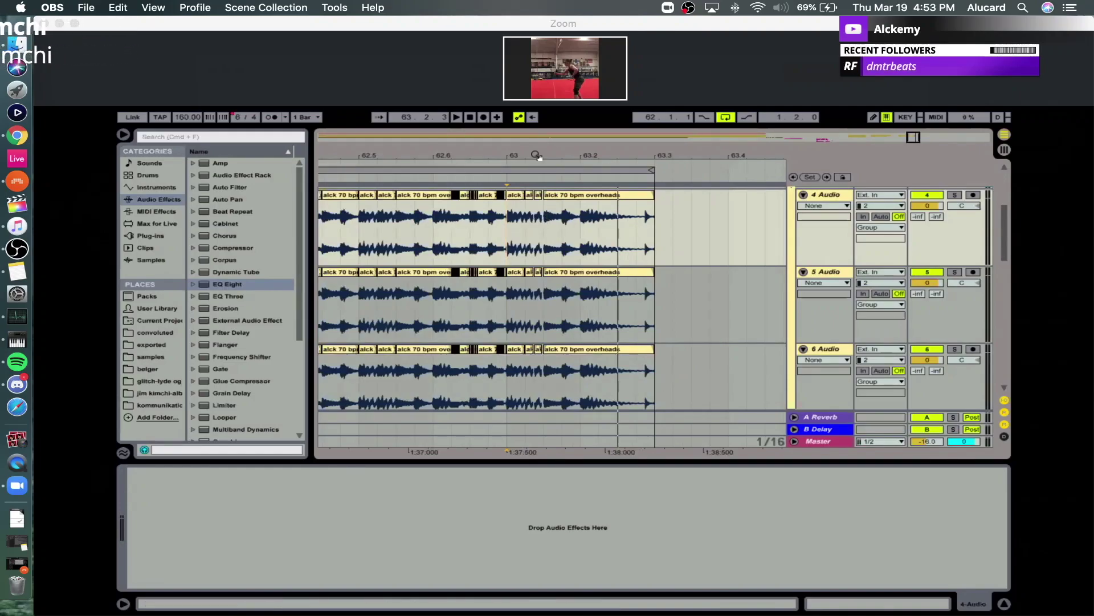
Extend the last overheads clips on tracks 4, 5 and 6 past the loop end at 63.3 to beyond 63.4.
drag(536, 155, 484, 153)
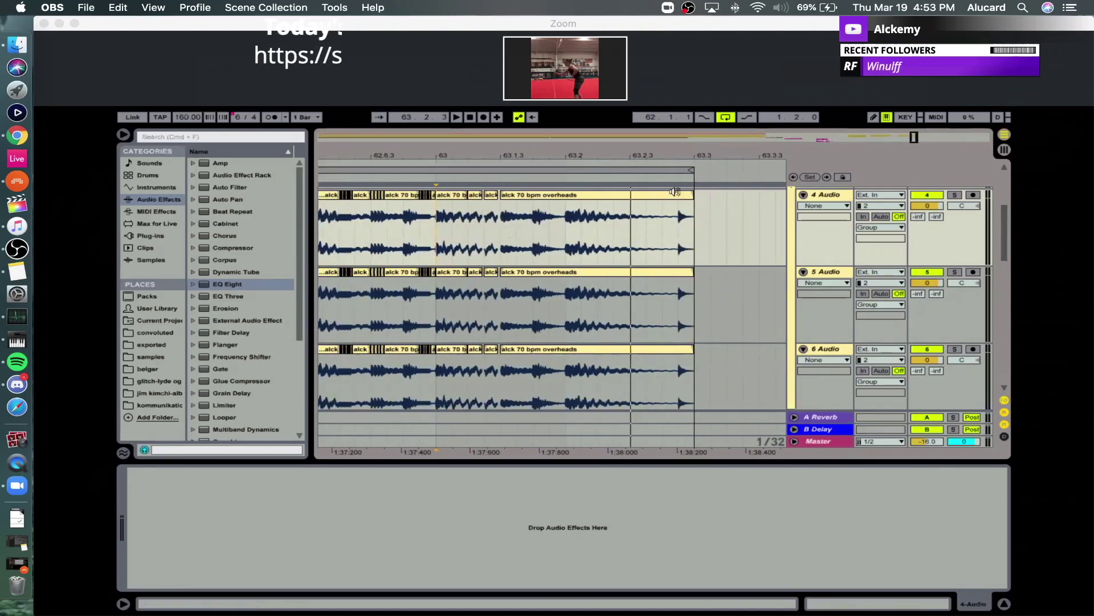
click(604, 222)
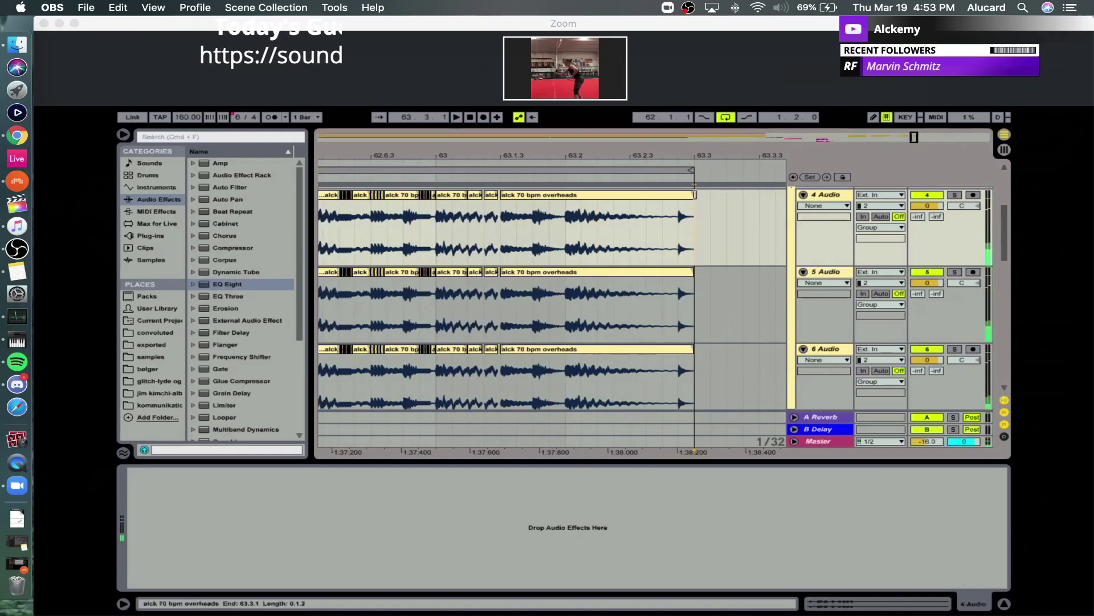
drag(694, 194, 829, 217)
drag(697, 273, 858, 279)
drag(690, 348, 864, 343)
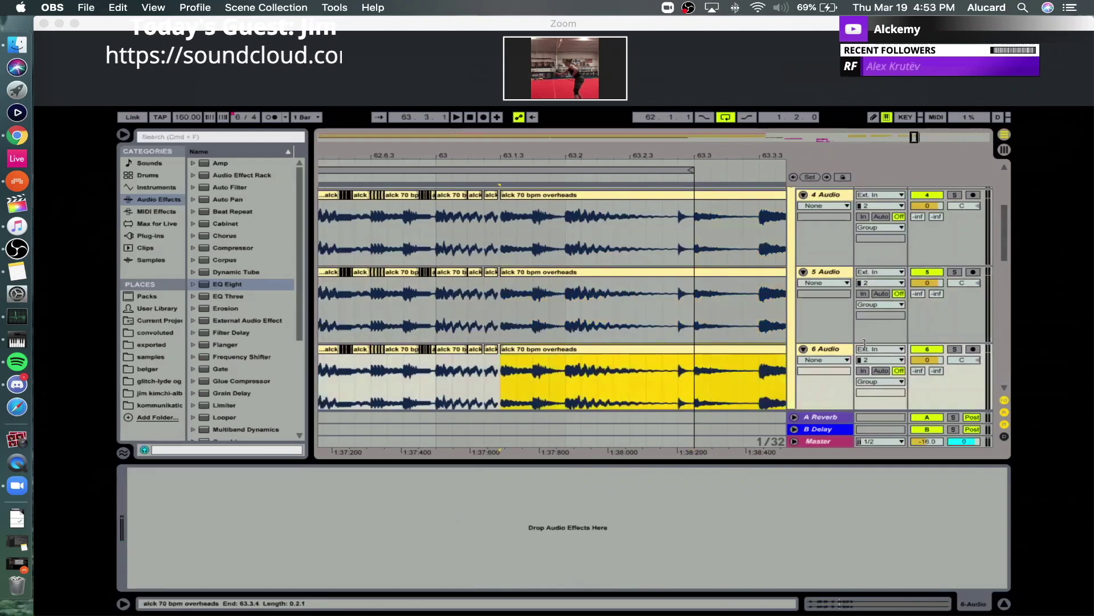
click(582, 220)
key(space)
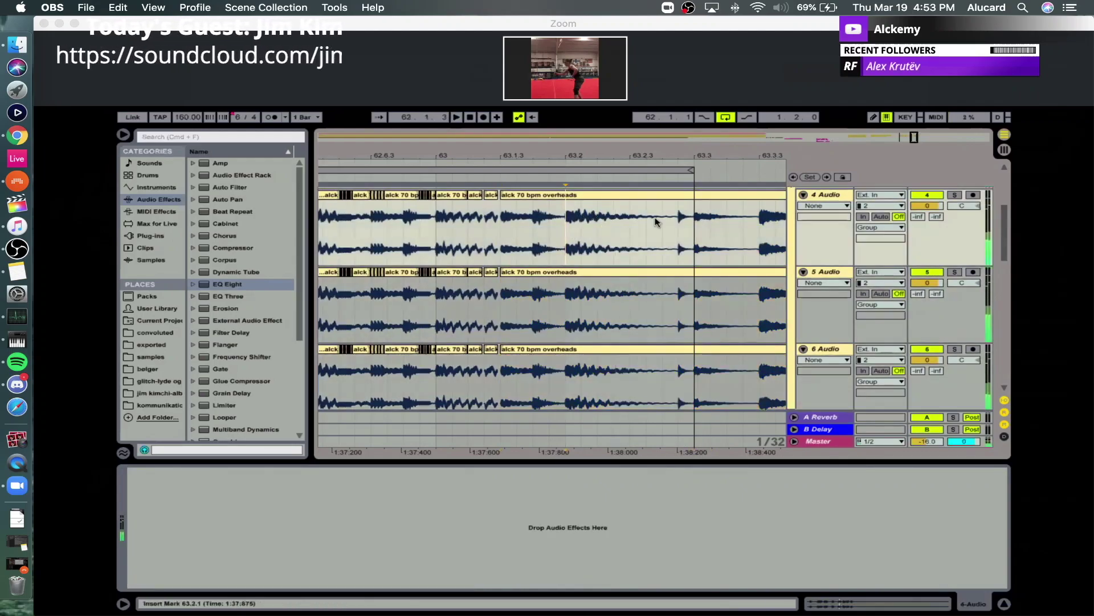
Copy the sixteenth-note hit at 63.3 on tracks 4 to 6, paste it at 63.2.3, and play it back.
drag(695, 231, 715, 353)
key(super+c)
click(623, 231)
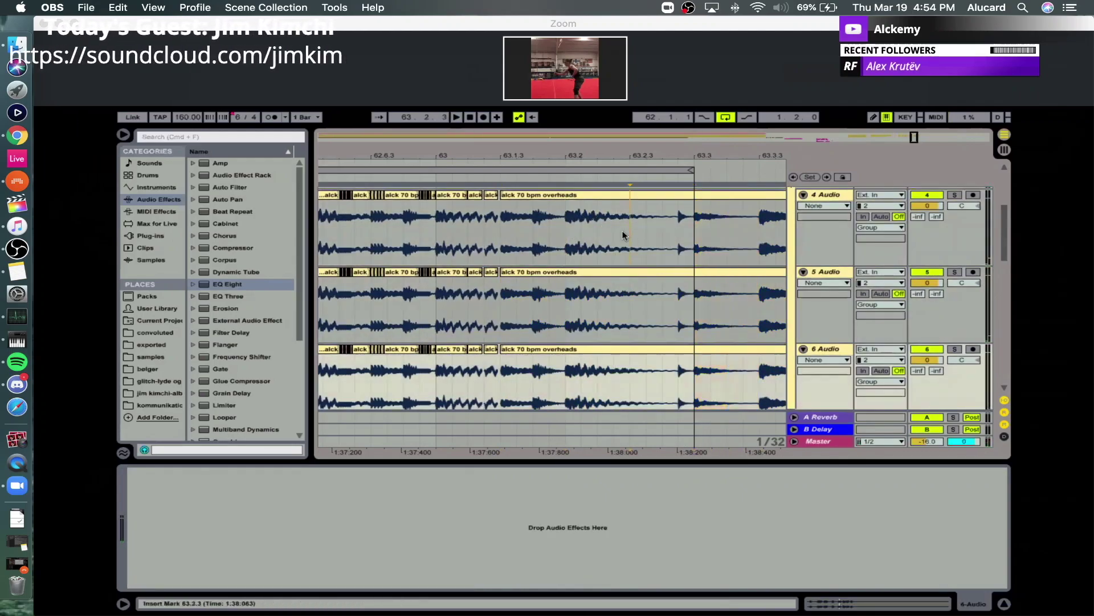
key(super+v)
click(564, 225)
key(space)
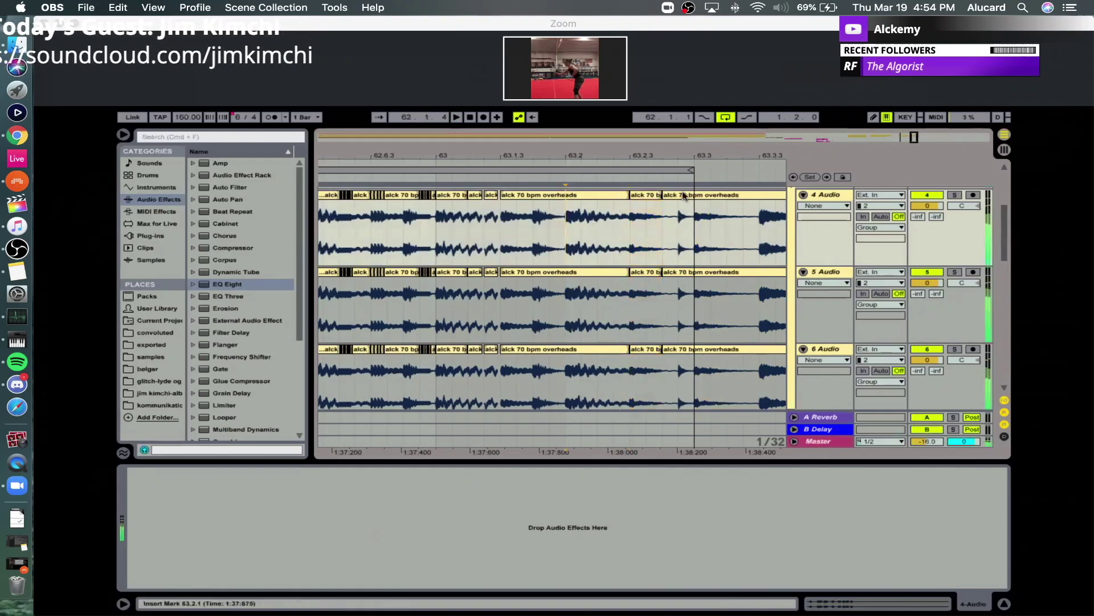
Audition the end of the overheads pattern from 63.2, including the hit at 63.3.3.
mouse_move(644, 161)
mouse_down()
mouse_move(572, 191)
mouse_move(505, 184)
mouse_up()
click(673, 228)
key(space)
key(space)
mouse_move(673, 229)
mouse_down()
mouse_move(714, 386)
mouse_move(706, 377)
mouse_up()
click(396, 221)
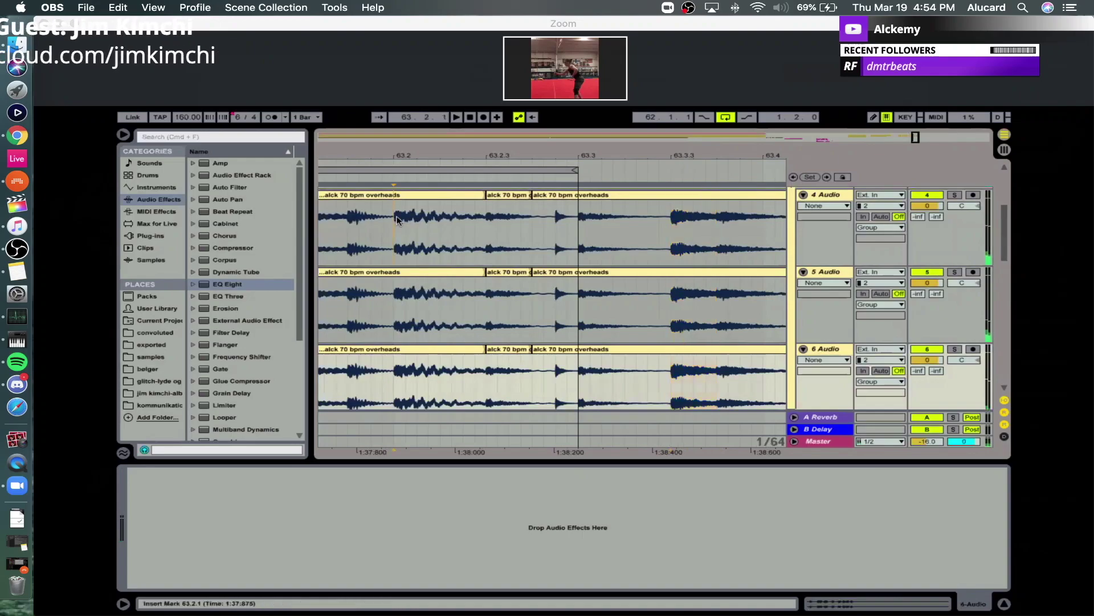
key(space)
scroll(684, 240, down, 3)
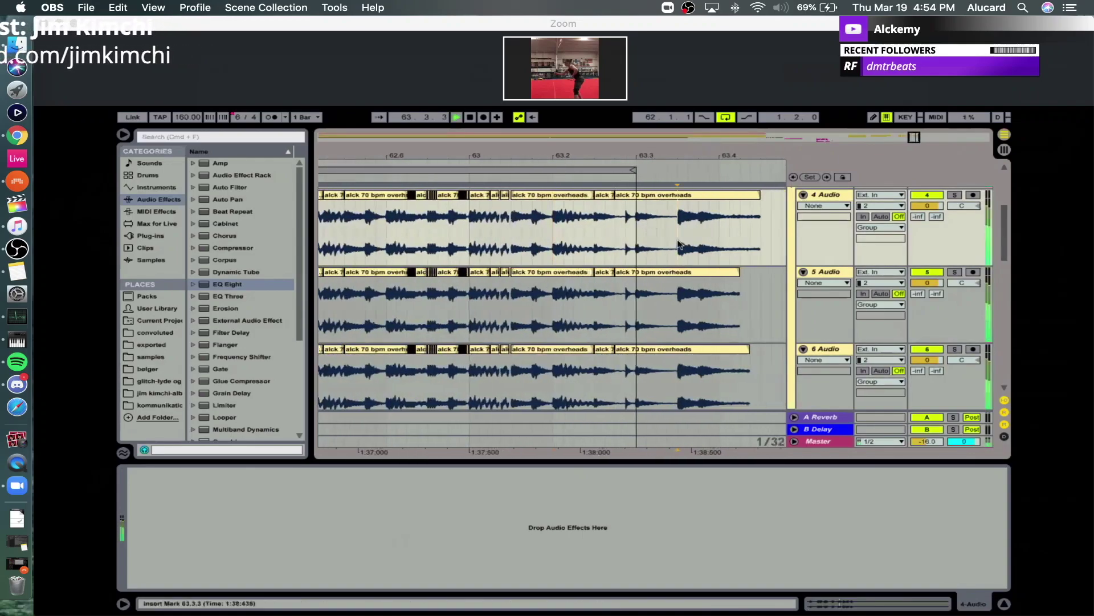
Copy the hit from 63.3.3 to 63.3.4 on tracks 4 to 6 and paste it into the pattern at 62.2.1.
drag(679, 245, 709, 369)
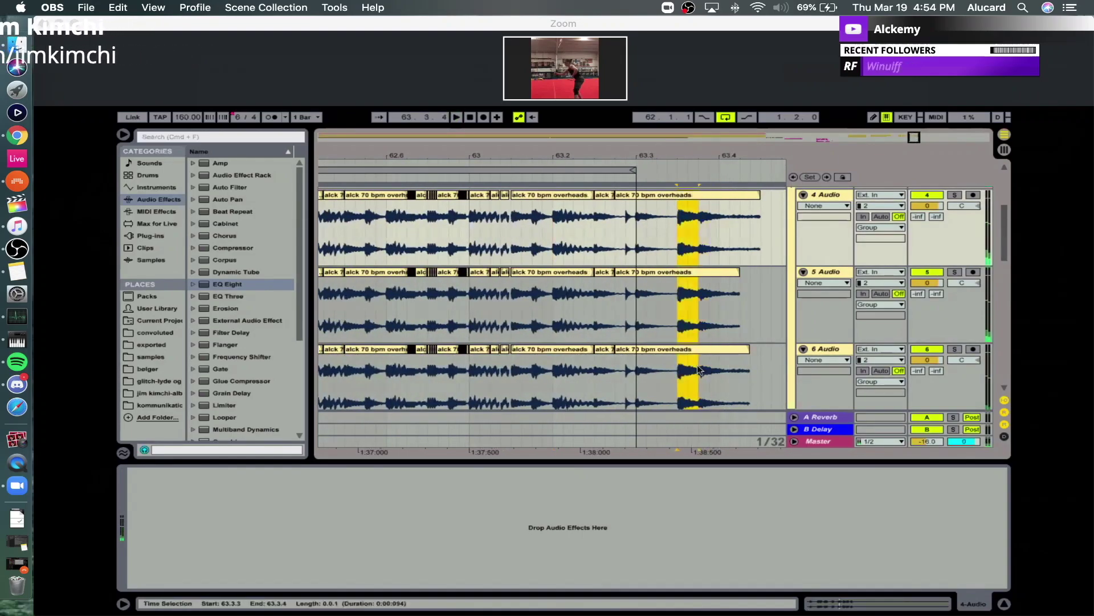
scroll(700, 369, down, 5)
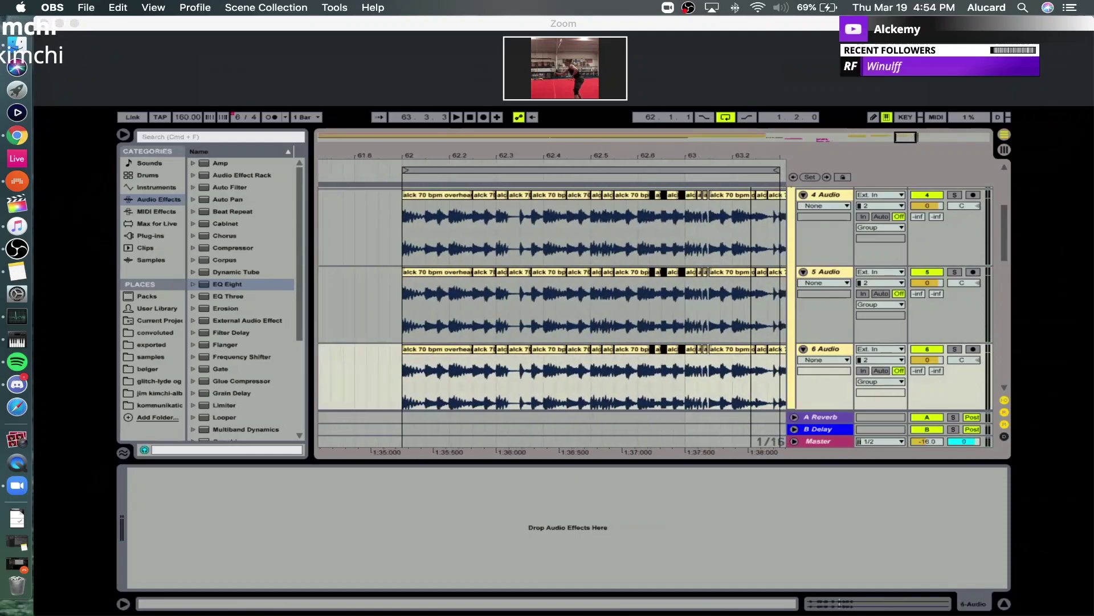
scroll(530, 242, down, 1)
click(461, 225)
key(space)
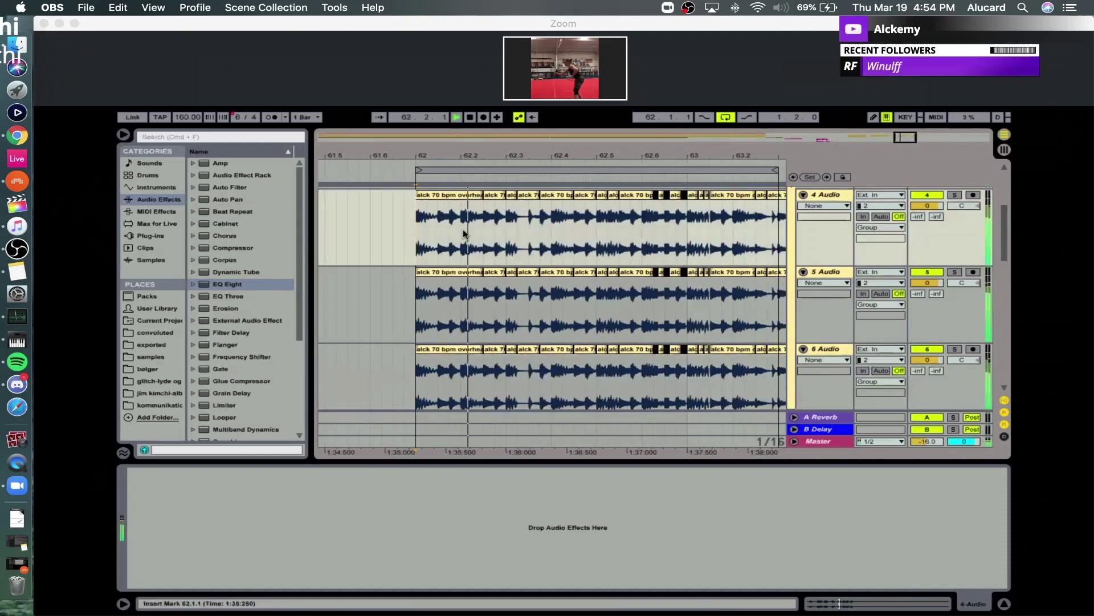
key(super+v)
key(space)
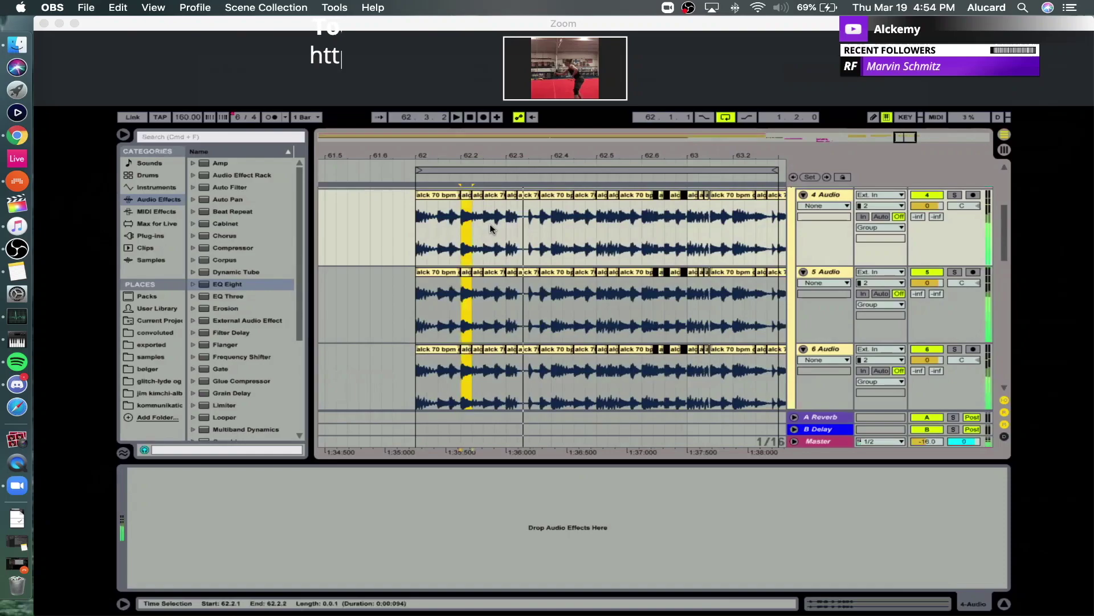
Play the edited pattern from bar 62 and audition its tail from 63.3.
click(417, 223)
key(space)
key(space)
drag(660, 155, 517, 167)
key(space)
key(space)
key(space)
key(space)
key(space)
key(space)
key(space)
click(609, 221)
key(space)
key(space)
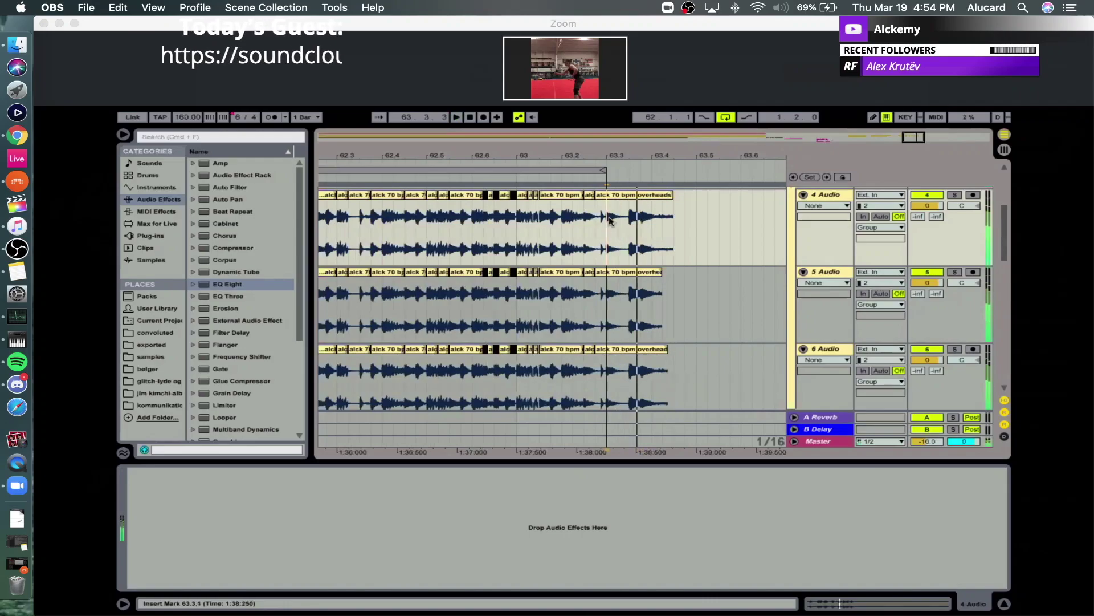
Try pasting the second half of the sixteenth note at 63.3 into the second half of 63.2.3 on tracks 4 to 6.
drag(610, 219, 614, 383)
key(space)
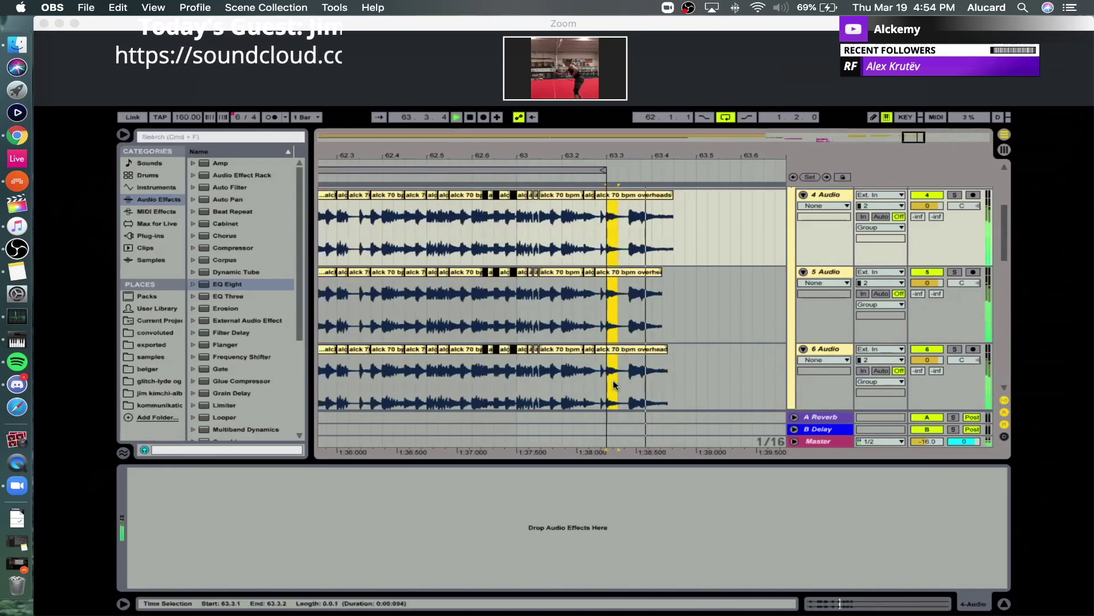
key(space)
key(plus)
key(plus)
drag(593, 214, 612, 370)
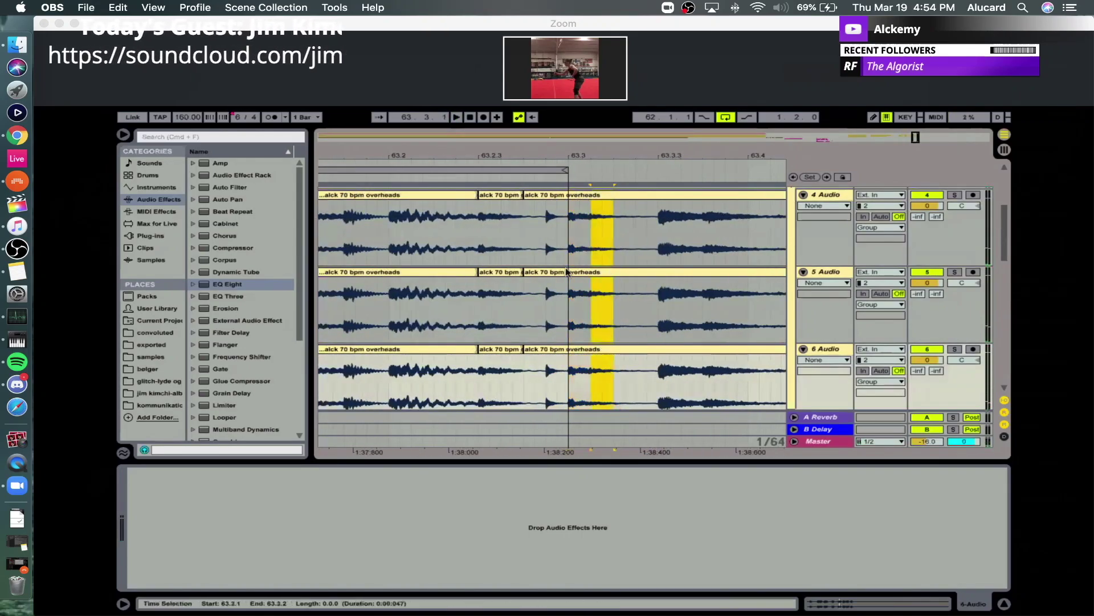
click(501, 236)
key(super+v)
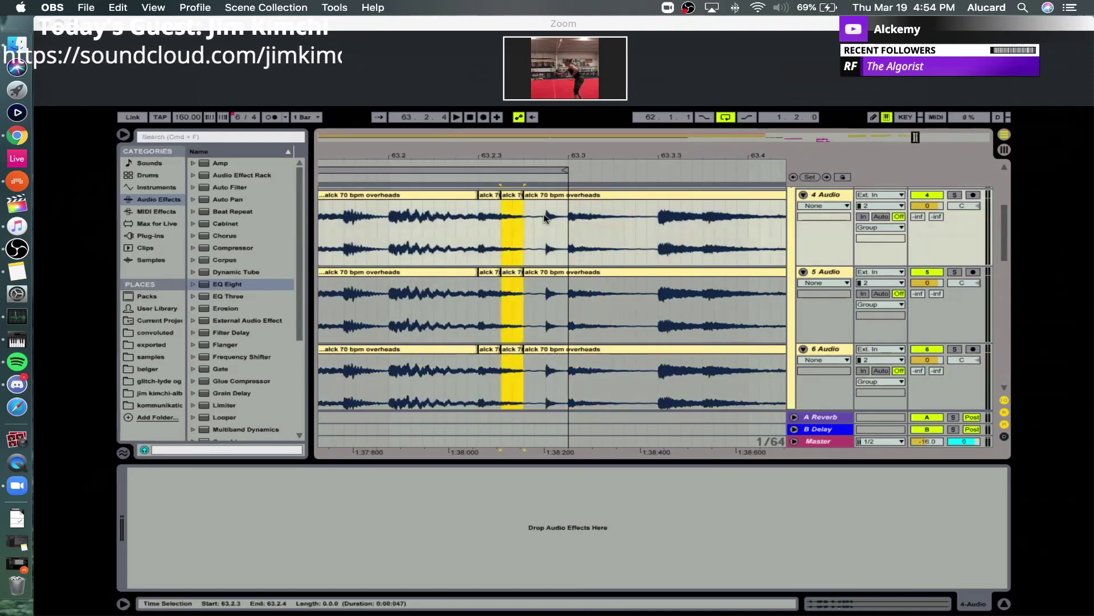
click(520, 216)
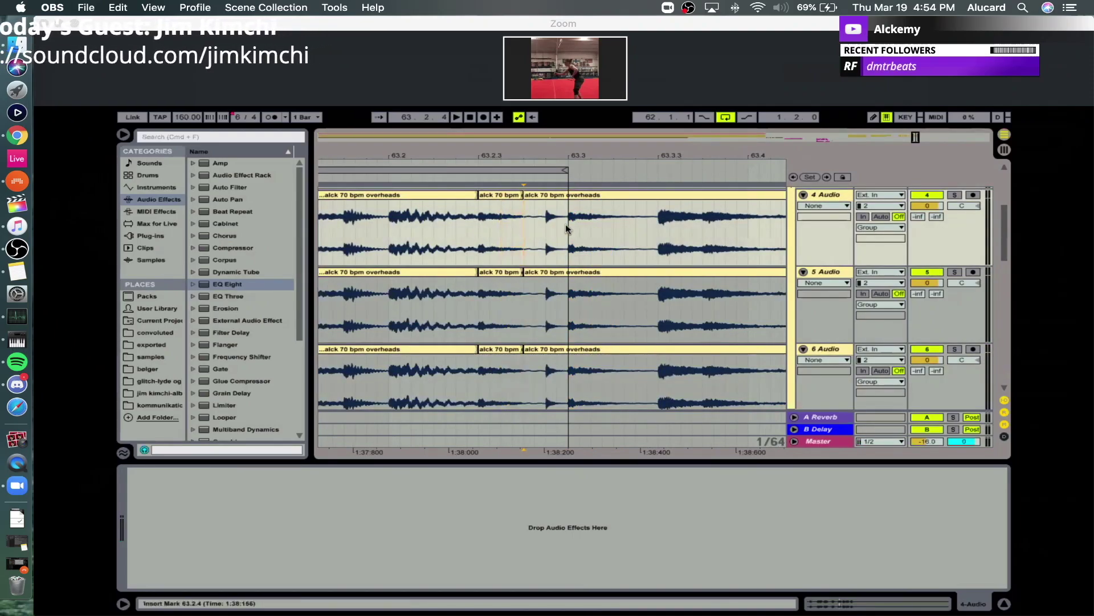
Copy the short start of the 63.3 hit to just before 63.3 on tracks 4 to 6 and audition the loop.
drag(573, 226, 585, 389)
click(516, 235)
key(super+v)
click(442, 232)
key(space)
click(478, 226)
key(space)
key(space)
drag(500, 151, 731, 100)
key(space)
drag(500, 117, 500, 114)
drag(646, 158, 616, 151)
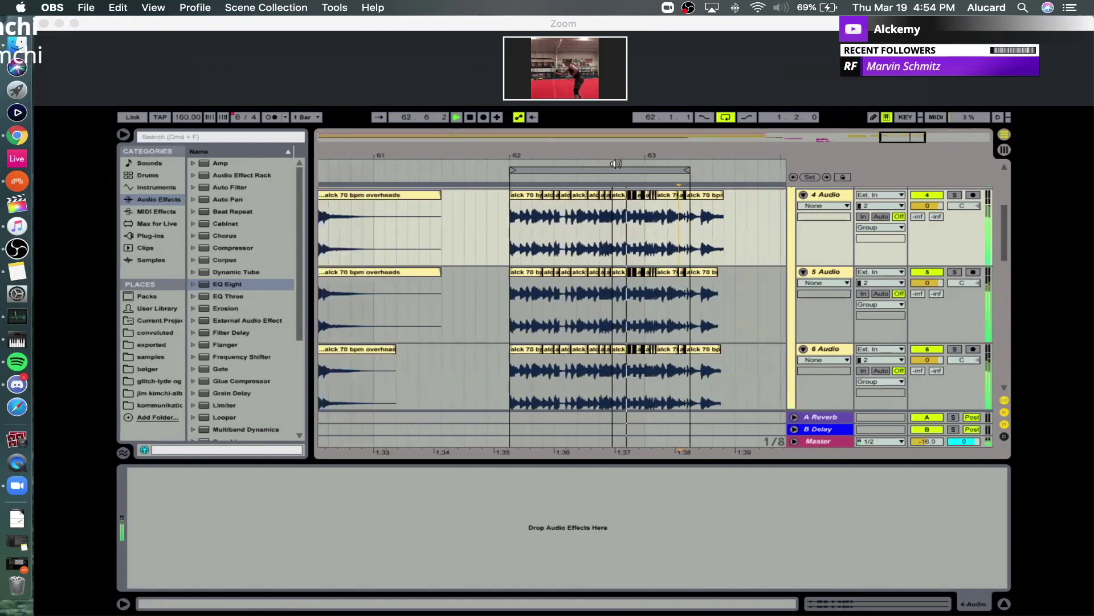
Add EQ Eight after the Glue Compressor on the 3-Group track while the loop plays from bar 62.
scroll(501, 227, up, 1)
click(501, 228)
click(512, 203)
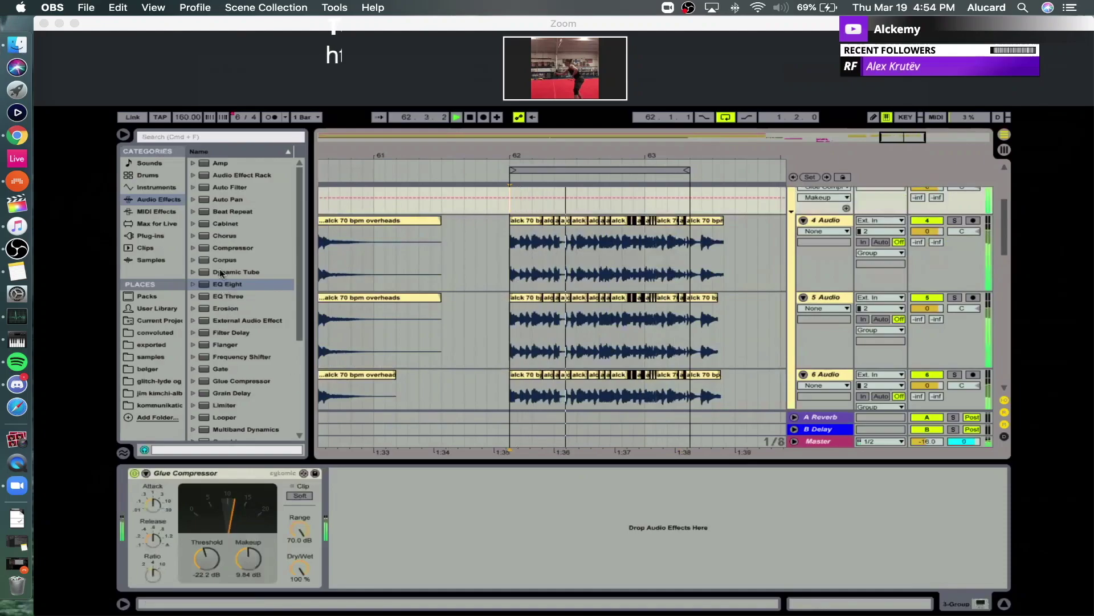
double_click(242, 284)
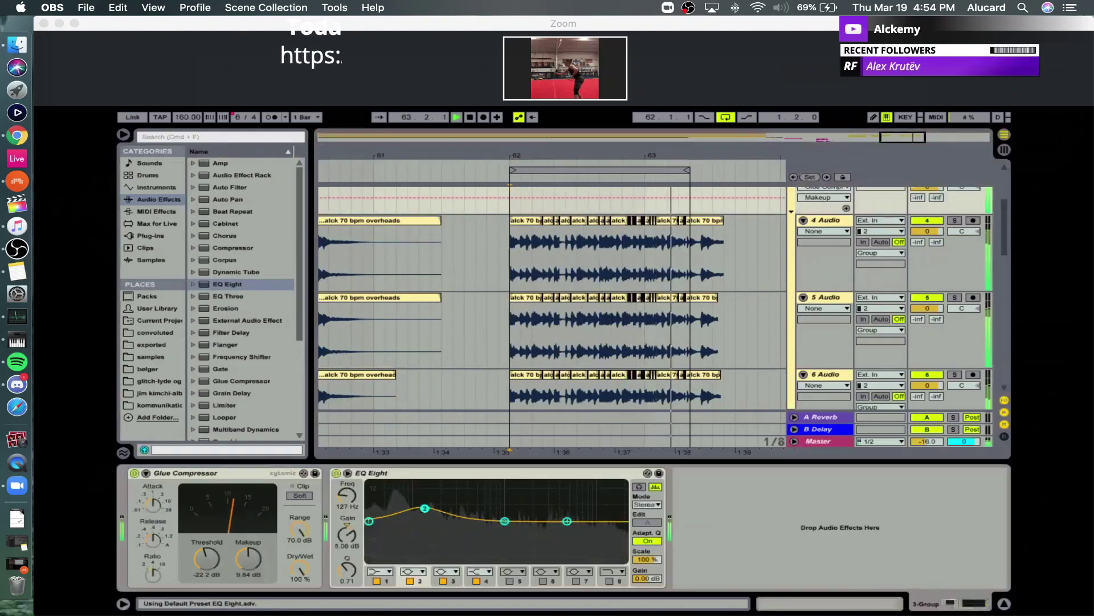
Cut the group EQ's band 1 by 9.05 dB at 34.7 Hz, boost band 3 by 6.07 dB at 519 Hz, and raise bands 2 and 4.
drag(369, 521, 375, 544)
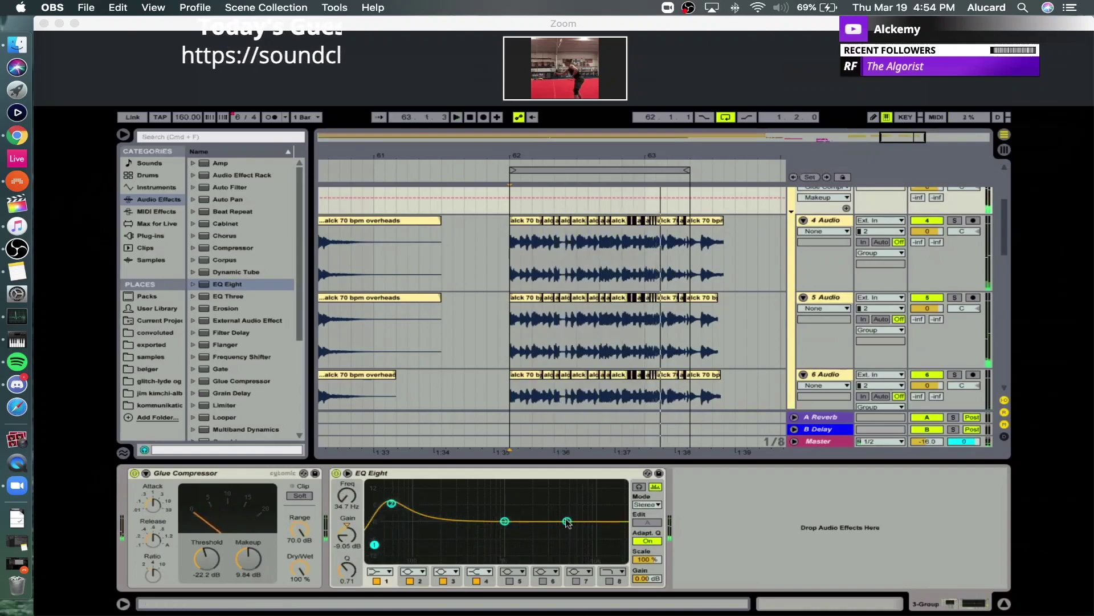
drag(567, 521, 572, 505)
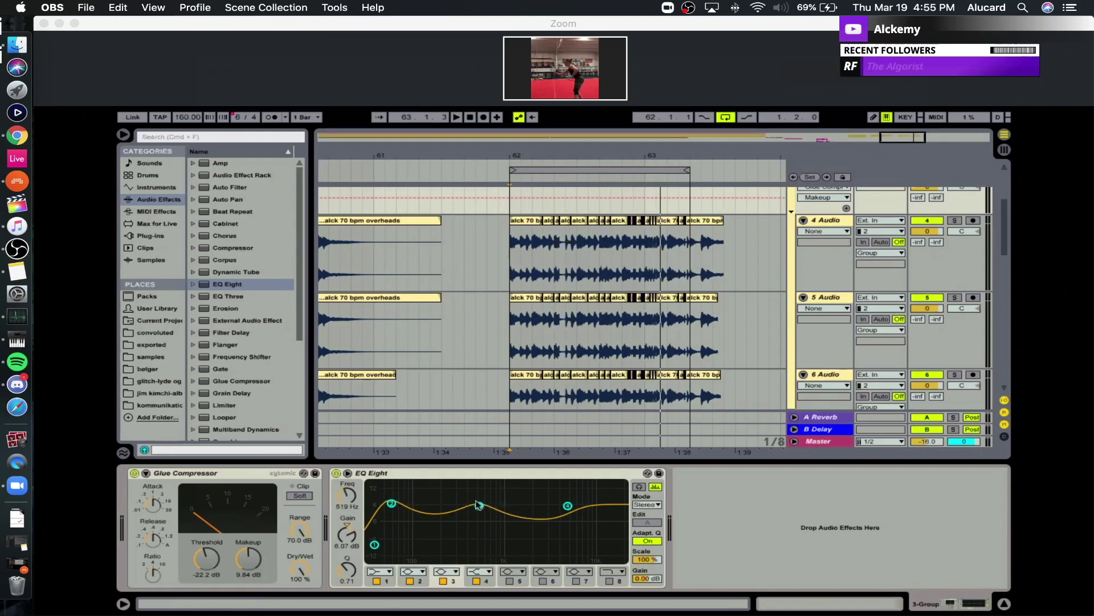
click(499, 245)
drag(539, 156, 465, 157)
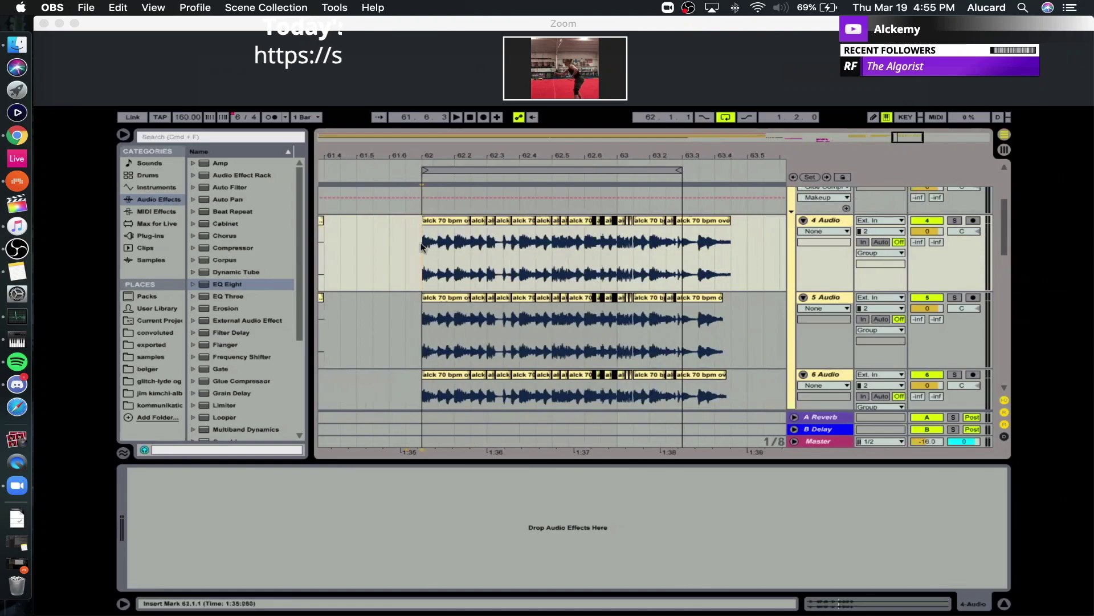
Play the loop from bar 62 and show the 3-Group track's effect chain.
scroll(498, 230, up, 2)
key(space)
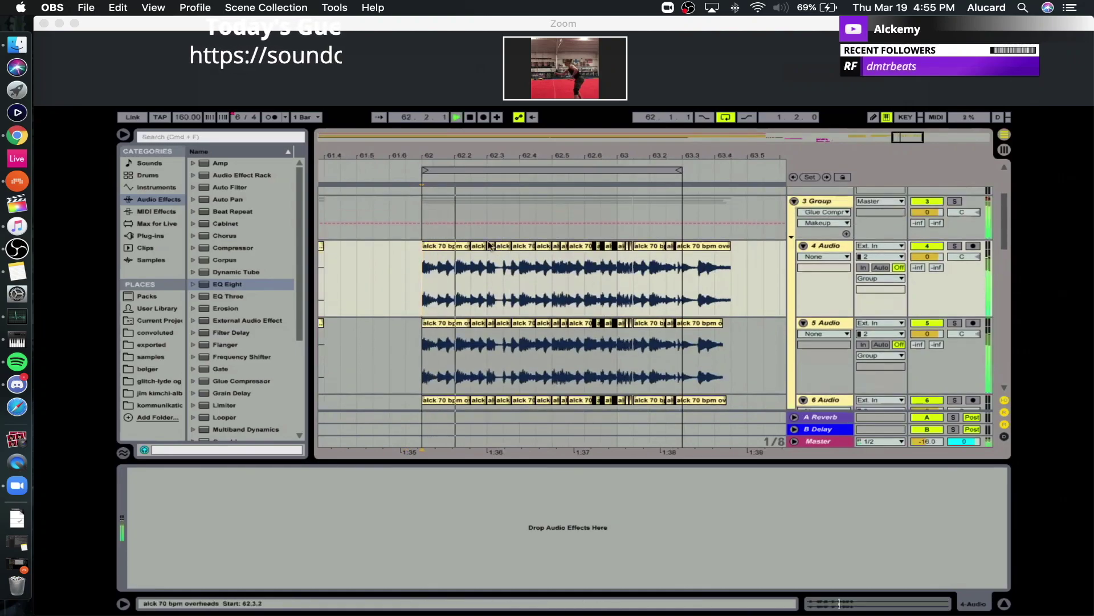
click(428, 233)
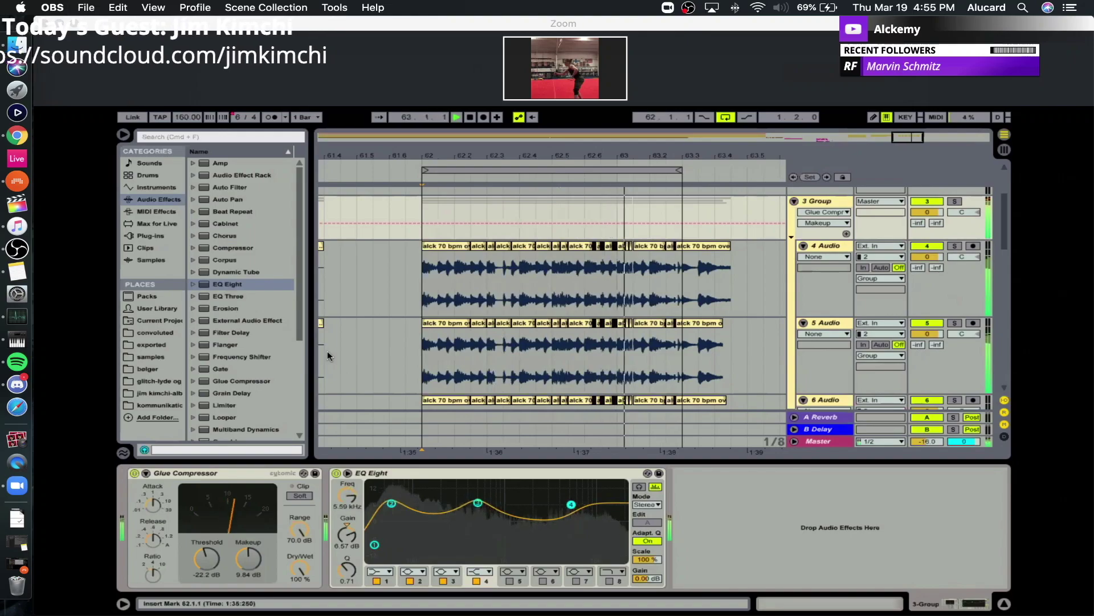
scroll(261, 346, down, 1)
scroll(261, 346, down, 4)
double_click(237, 369)
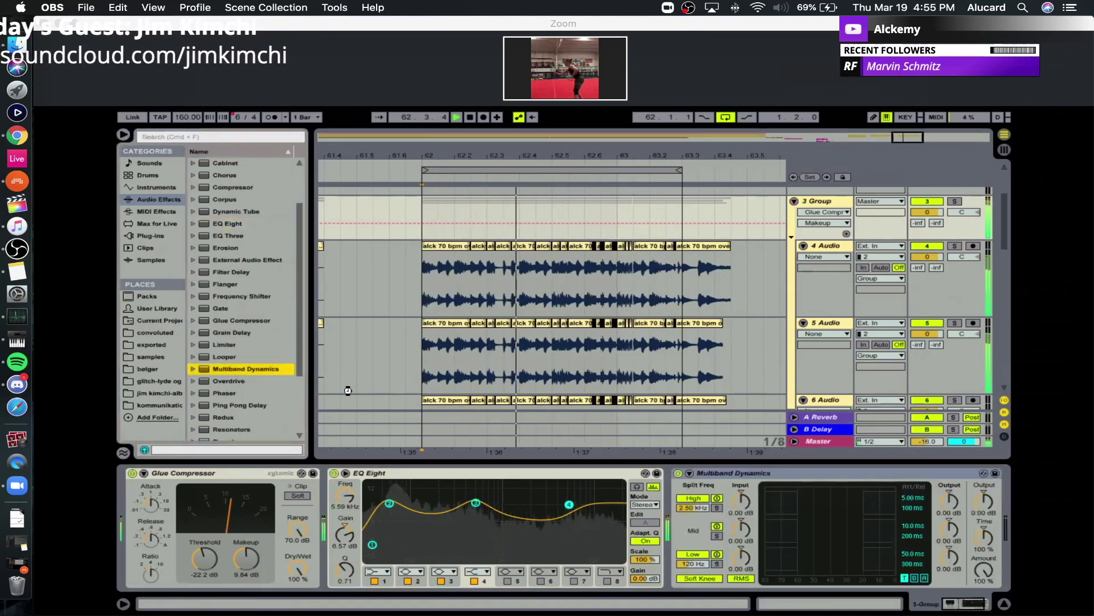
key(super+z)
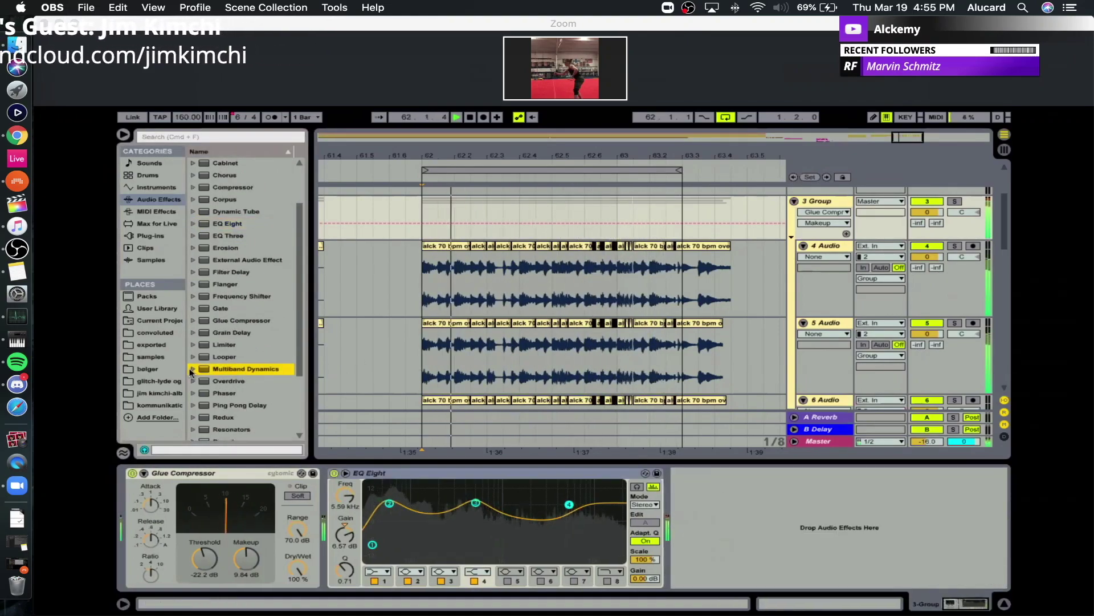
Load the Multiband Dynamics OTT preset after EQ Eight on the 3-Group track, with output at 4.40 dB and amount at 39%.
click(193, 369)
scroll(231, 405, down, 3)
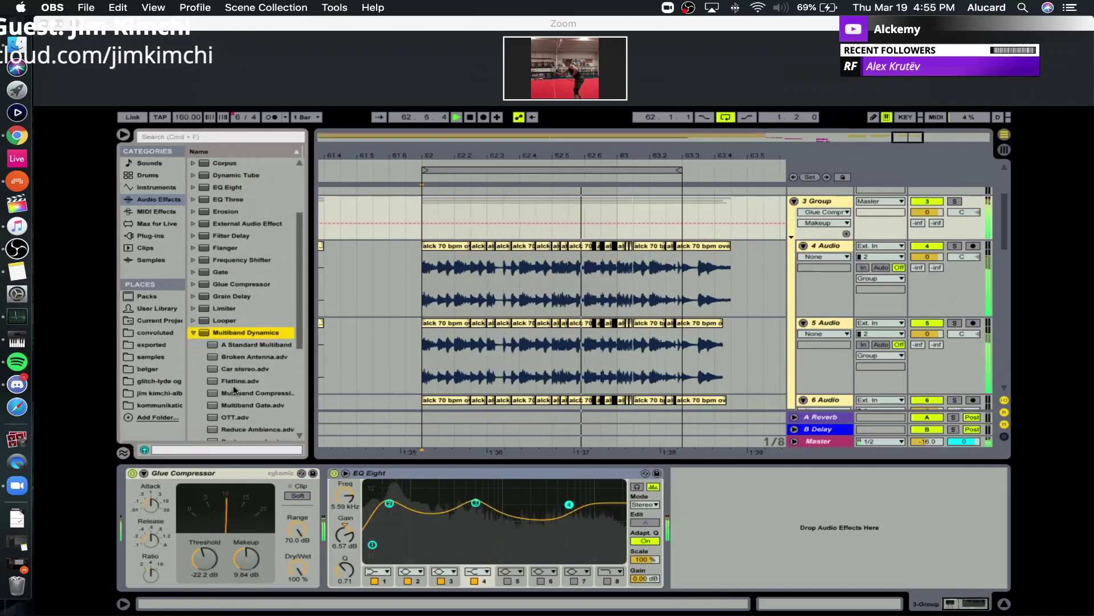
double_click(225, 418)
drag(982, 503, 982, 485)
drag(976, 575, 956, 607)
Add a second EQ Eight after OTT, cut band 1 at 30 Hz, boost band 2 by 4.09 dB at 129 Hz, and slightly raise bands 3 and 4.
scroll(256, 297, up, 3)
drag(245, 284, 836, 487)
drag(903, 521, 899, 514)
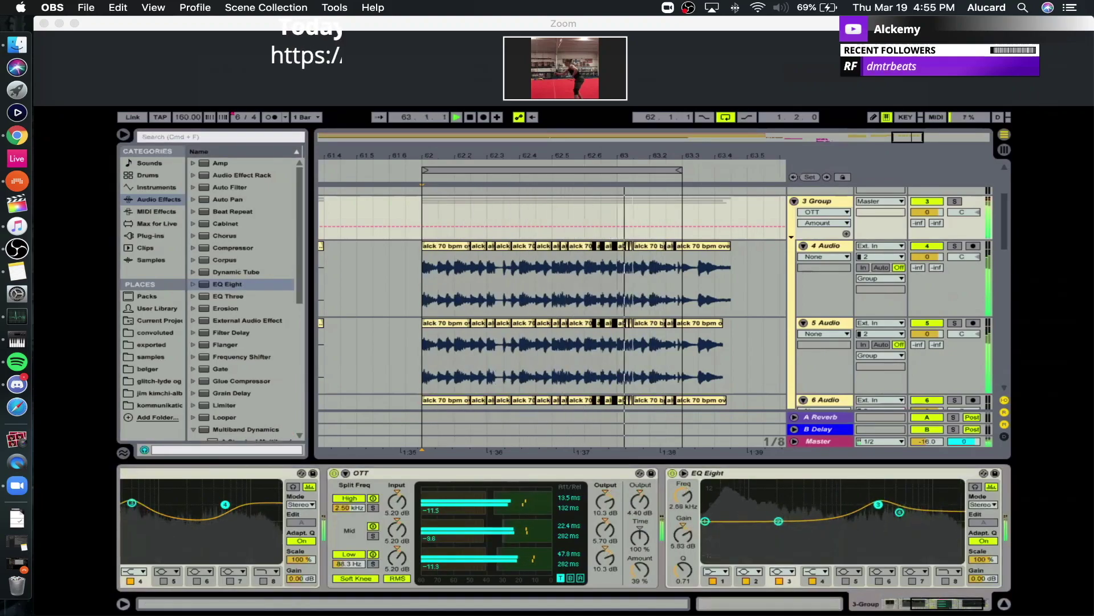
drag(705, 521, 705, 545)
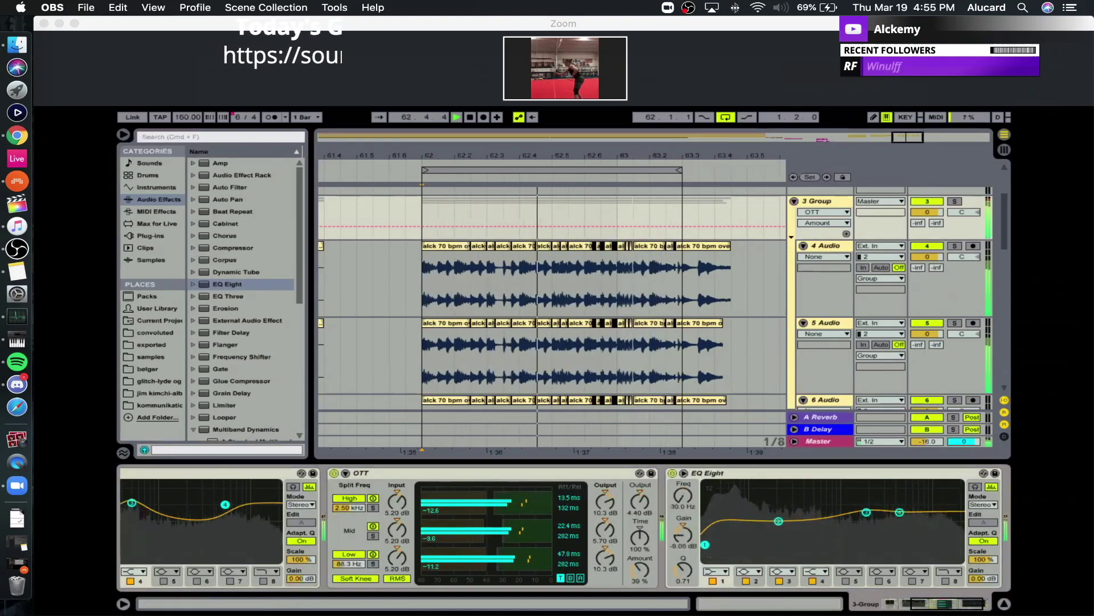
drag(779, 522, 761, 511)
Stop playback and place the insert marker at 62.1.1 on the 4 Audio track.
click(494, 304)
scroll(495, 304, down, 1)
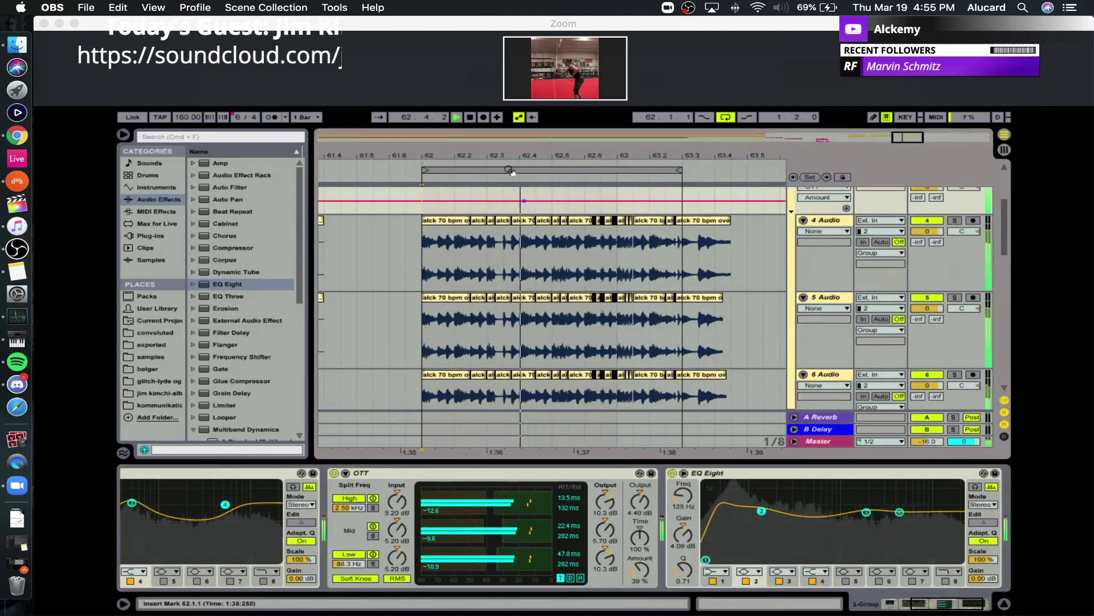
drag(511, 158, 511, 122)
scroll(499, 275, down, 2)
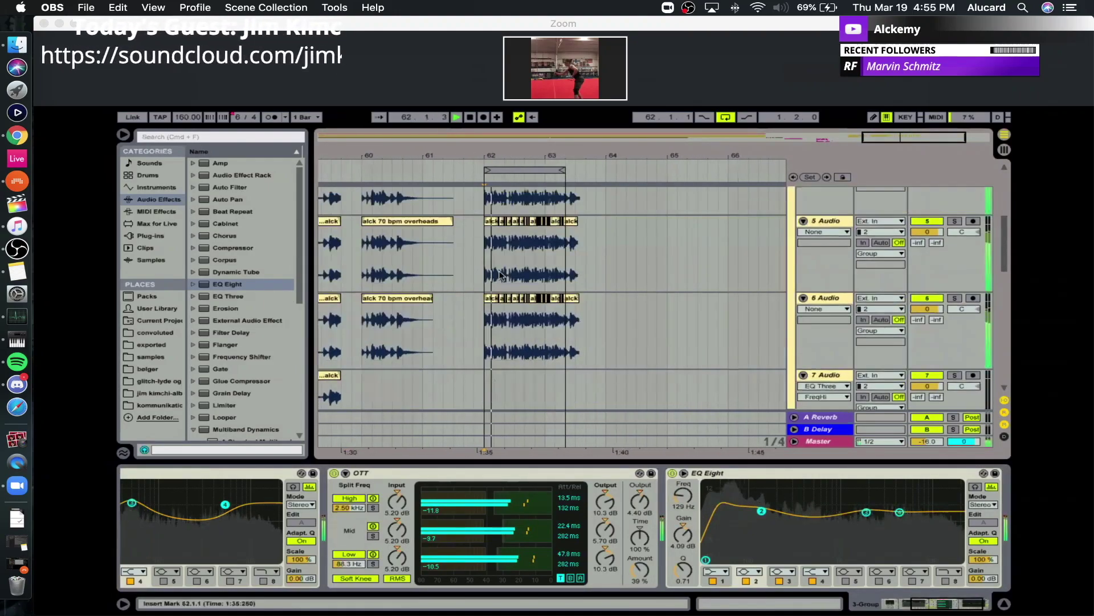
scroll(496, 267, up, 3)
key(space)
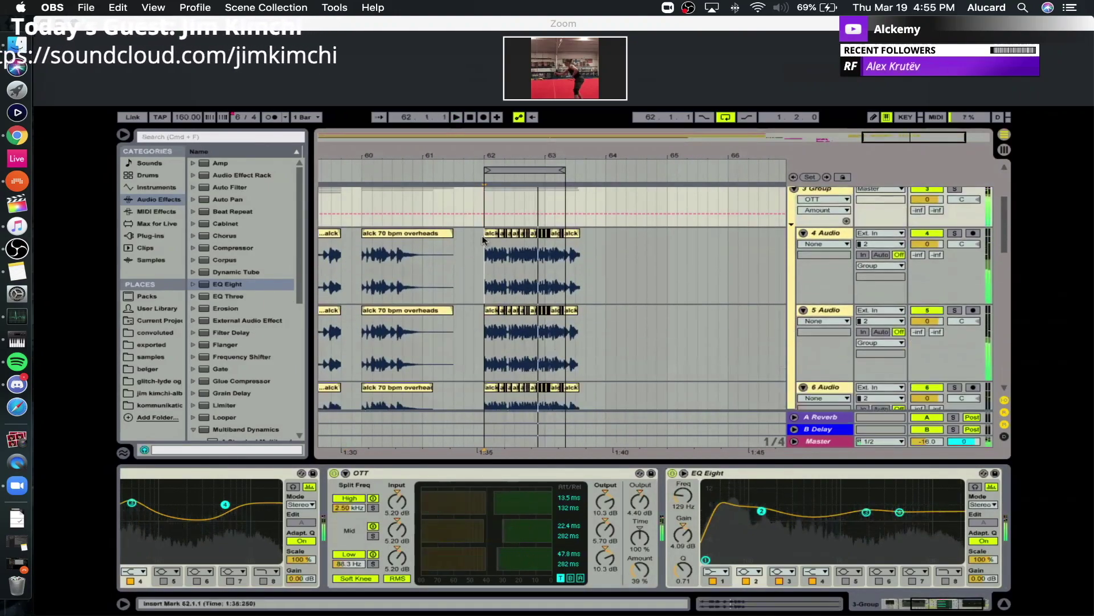
click(484, 240)
drag(489, 156, 461, 151)
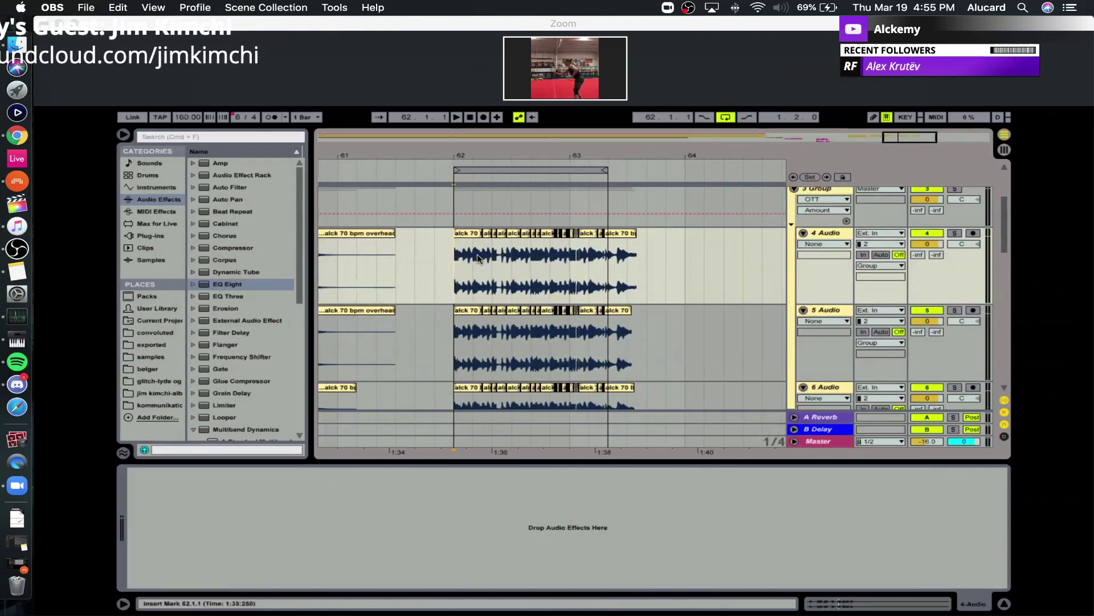
scroll(479, 260, down, 2)
mouse_move(478, 153)
mouse_down()
mouse_move(479, 186)
mouse_move(478, 160)
mouse_up()
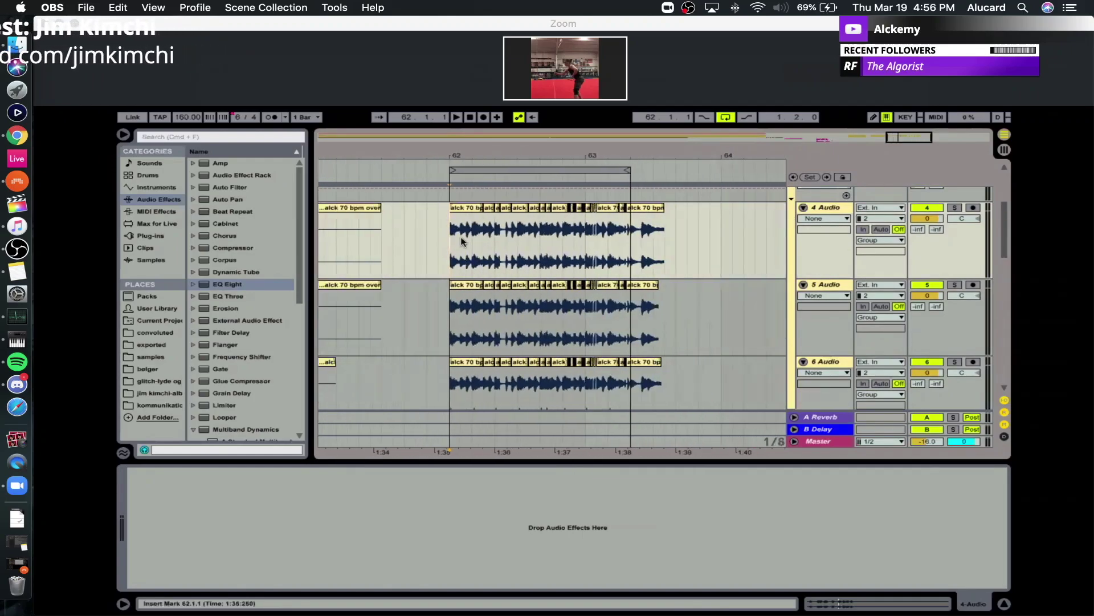
drag(443, 231, 452, 258)
scroll(456, 257, up, 3)
click(450, 277)
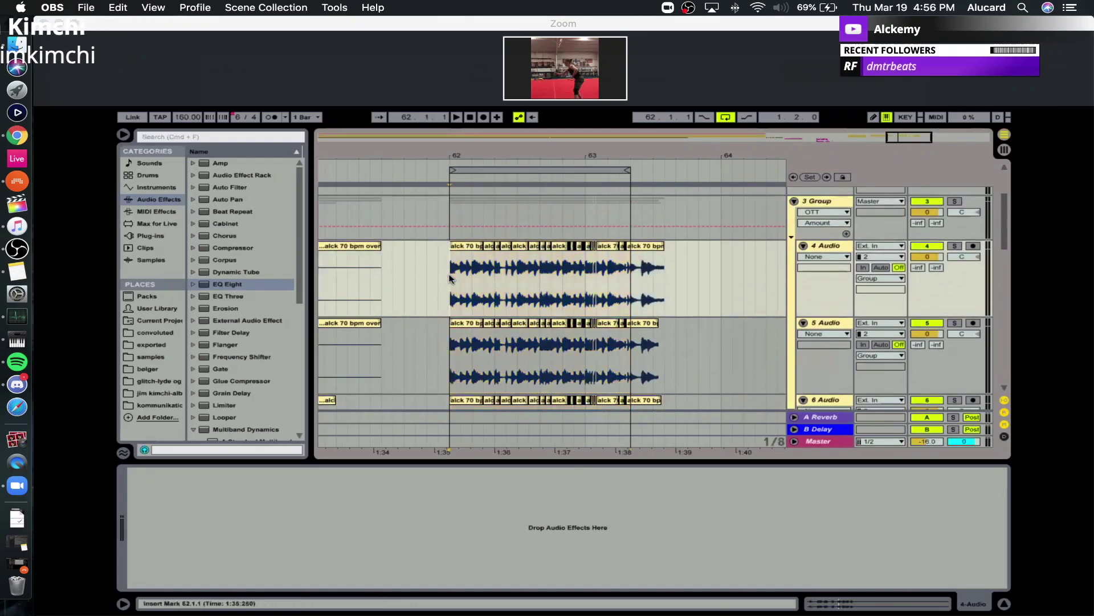
Insert a new audio track directly above the drum group, with Resampling as its input.
click(450, 203)
drag(455, 150, 435, 164)
scroll(417, 238, up, 2)
scroll(410, 248, up, 3)
click(385, 263)
scroll(384, 209, up, 2)
scroll(440, 222, down, 5)
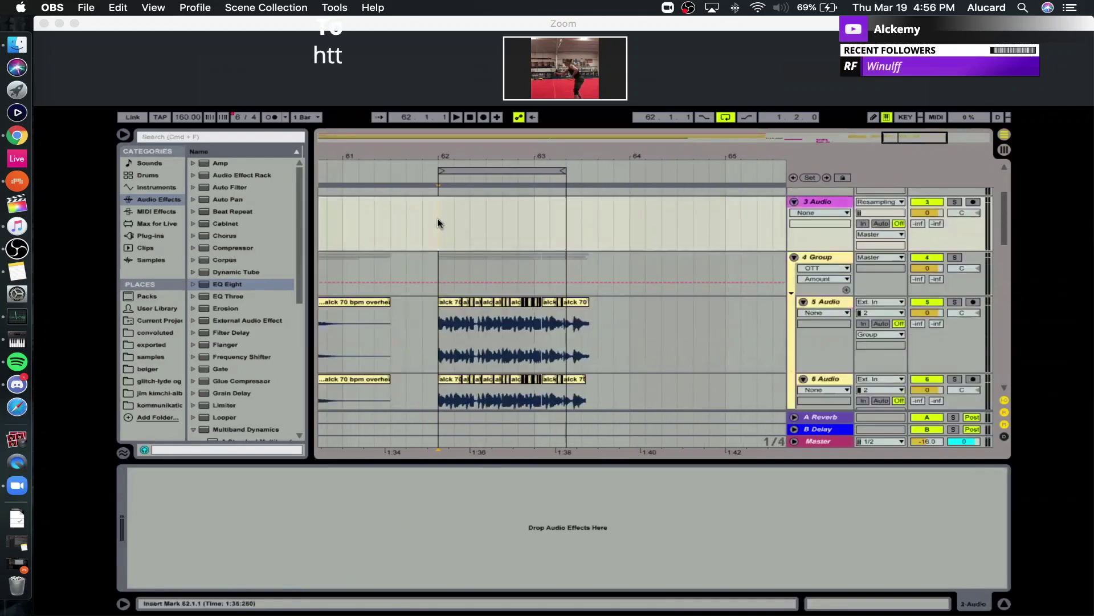
Arm the 3 Audio track and record the looped drum section onto it from 62.1.1.
click(433, 234)
scroll(571, 256, up, 1)
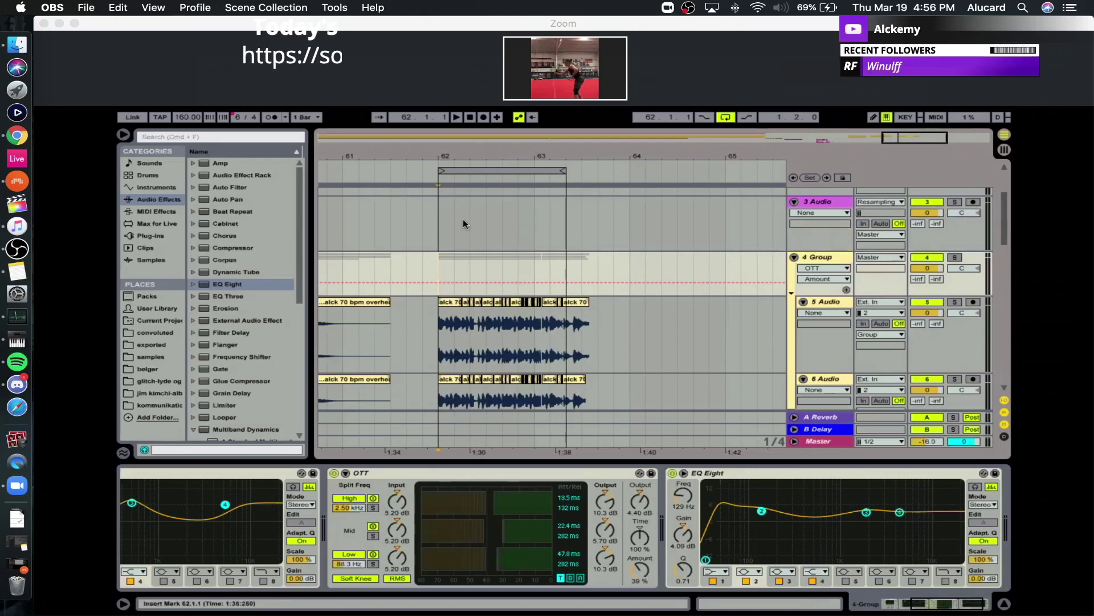
click(438, 215)
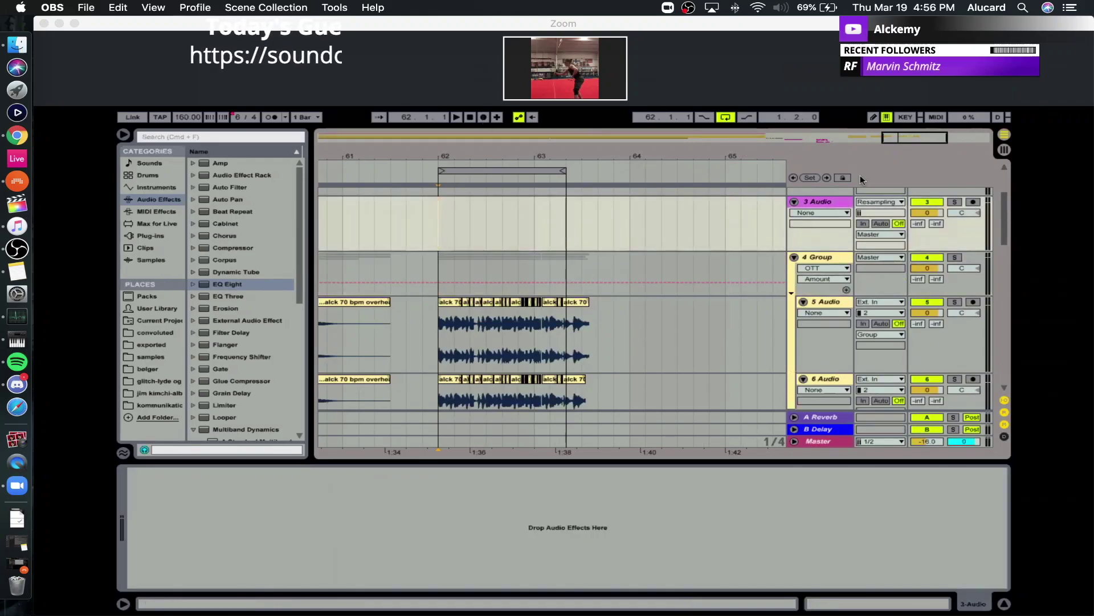
click(484, 118)
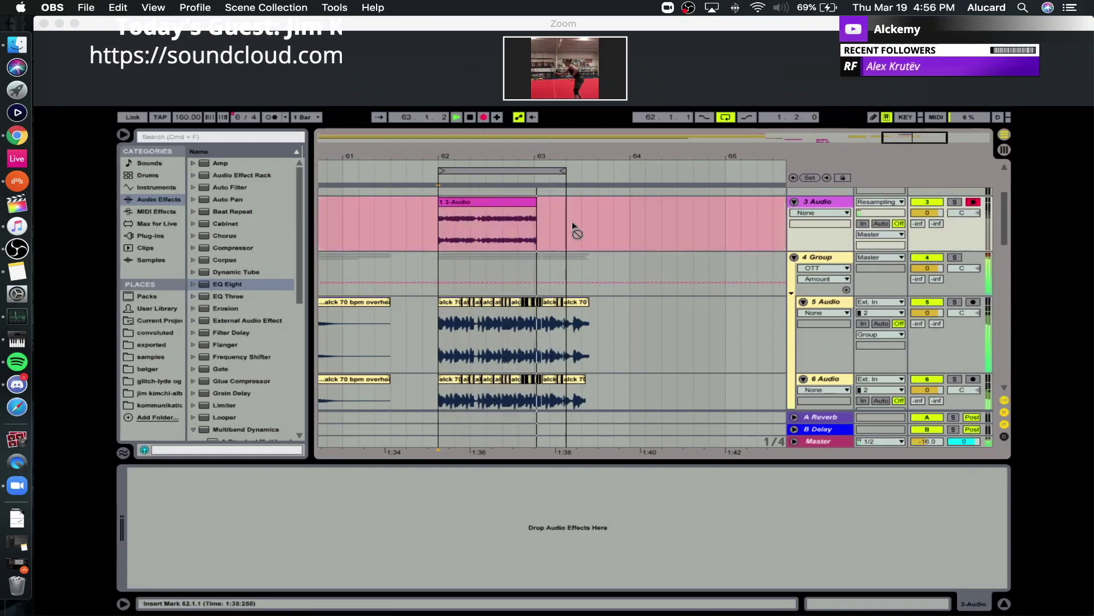
key(space)
Move the resampled loop clip to 64.1.1 on the 3 Audio track and raise its clip gain to 5.63 dB.
click(464, 202)
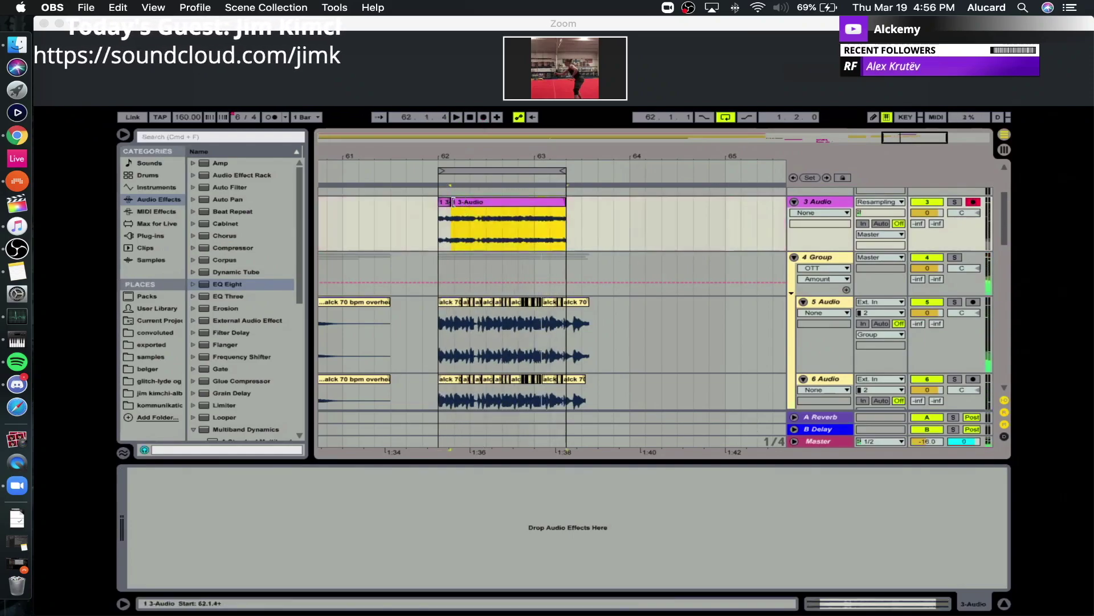
key(Delete)
click(638, 217)
key(cmd+v)
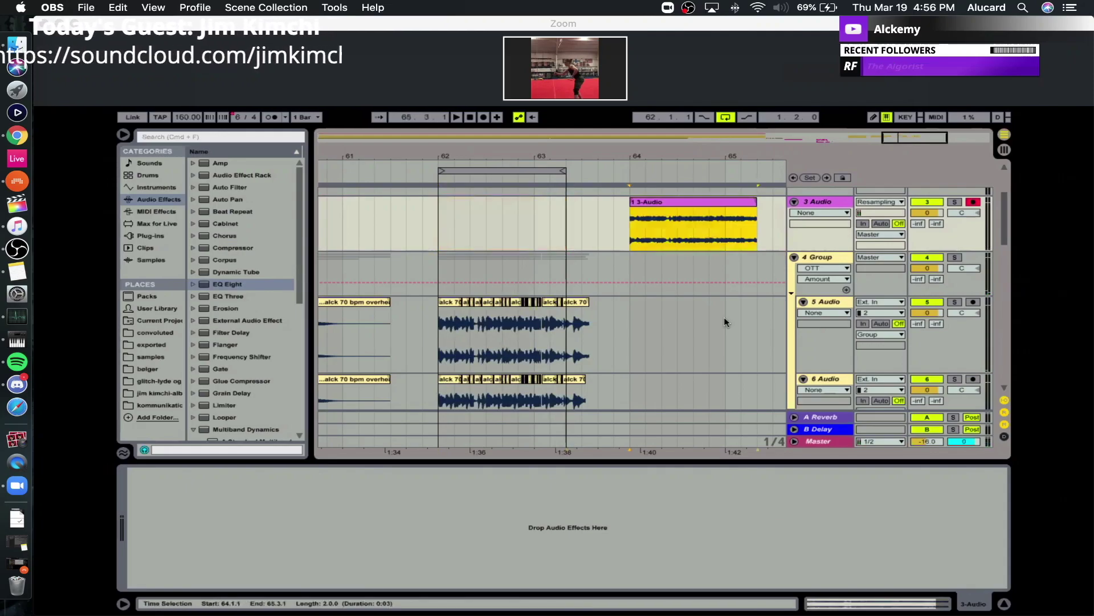
click(863, 607)
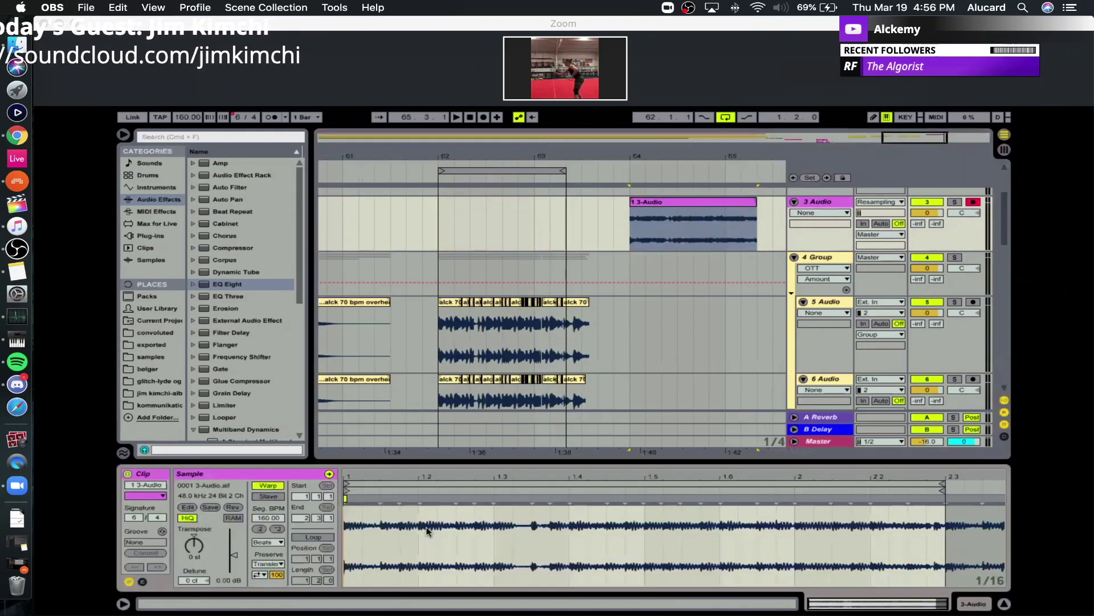
drag(234, 554, 234, 544)
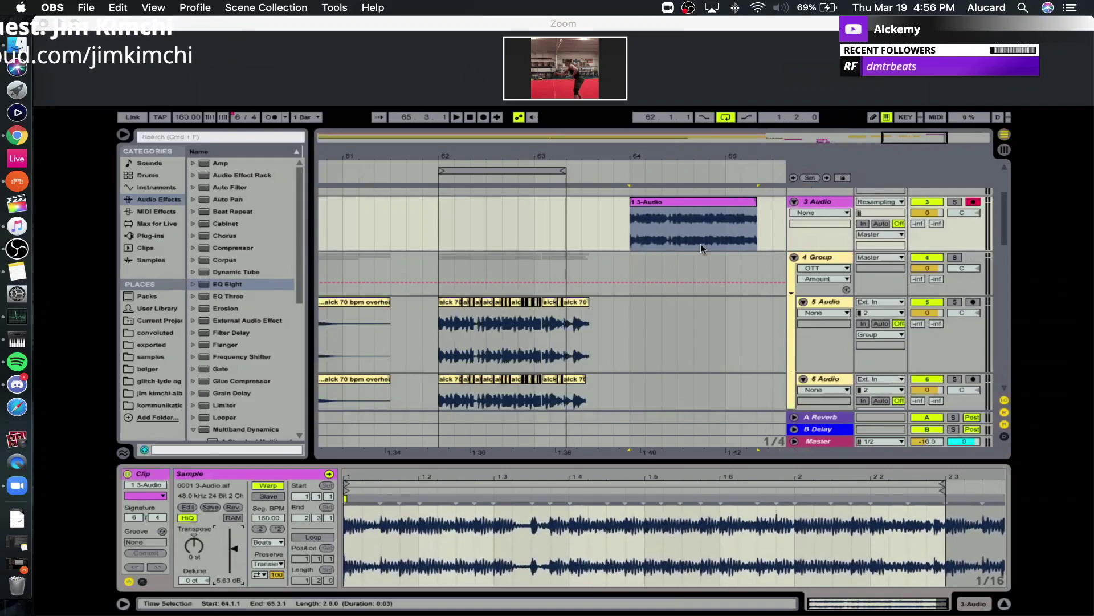
Insert a 4/4 time signature change at bar 62.
drag(767, 224, 726, 225)
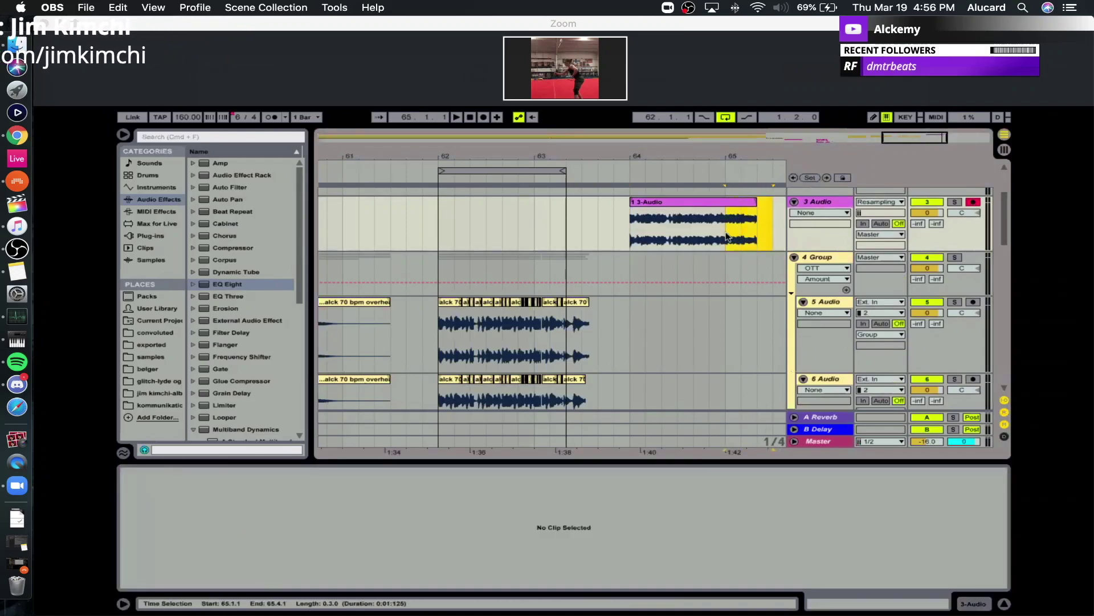
drag(720, 157, 559, 227)
click(552, 226)
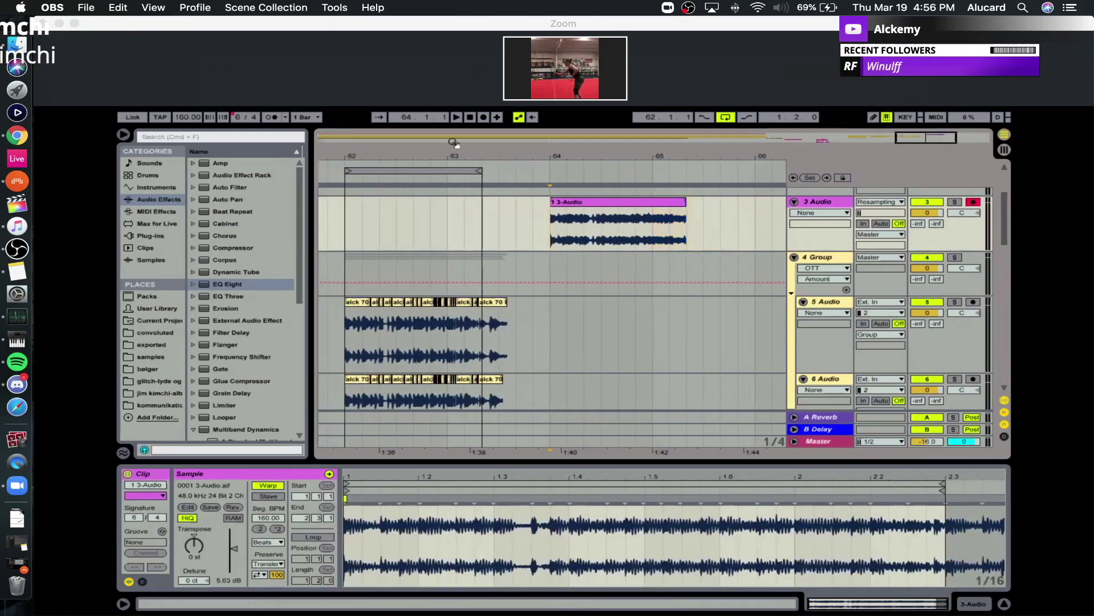
drag(453, 143, 546, 143)
right_click(439, 173)
click(484, 181)
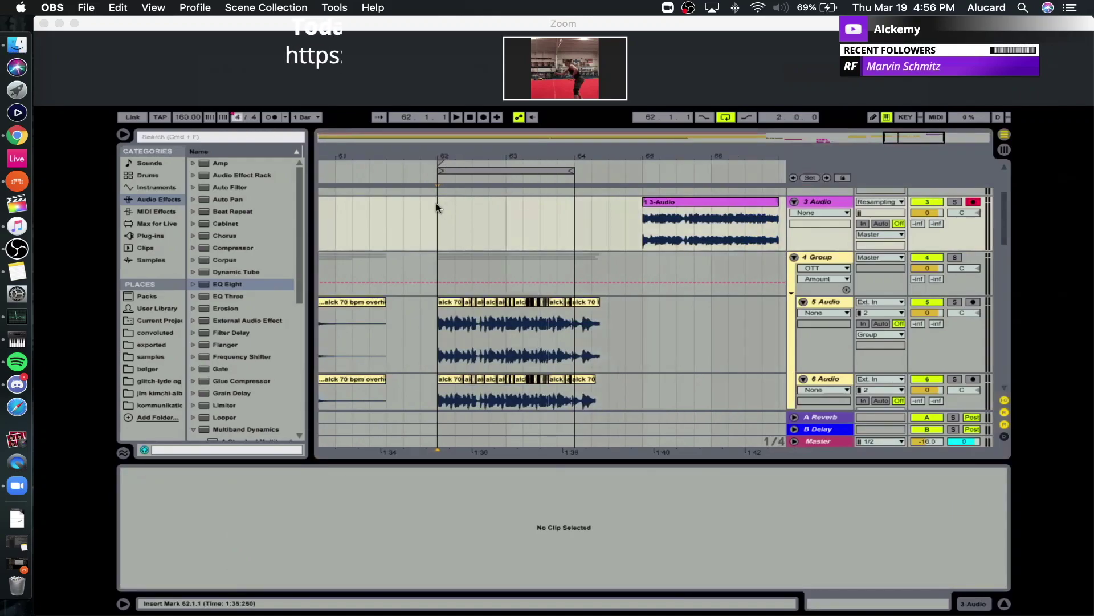
Move the resampled clip on the 3 Audio track to 67.1.1.
drag(621, 158, 487, 158)
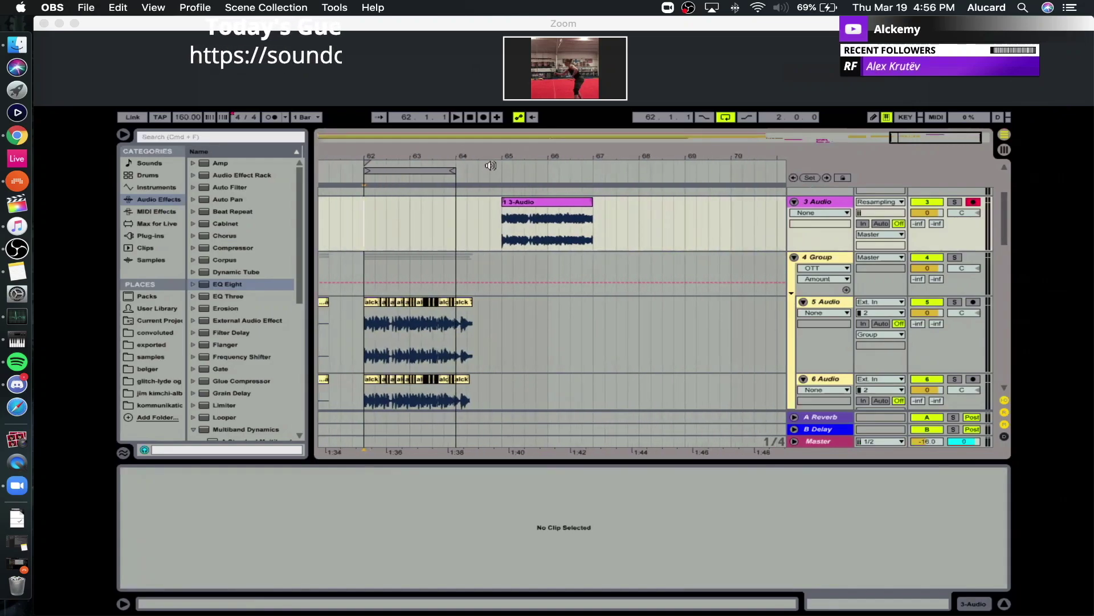
click(549, 202)
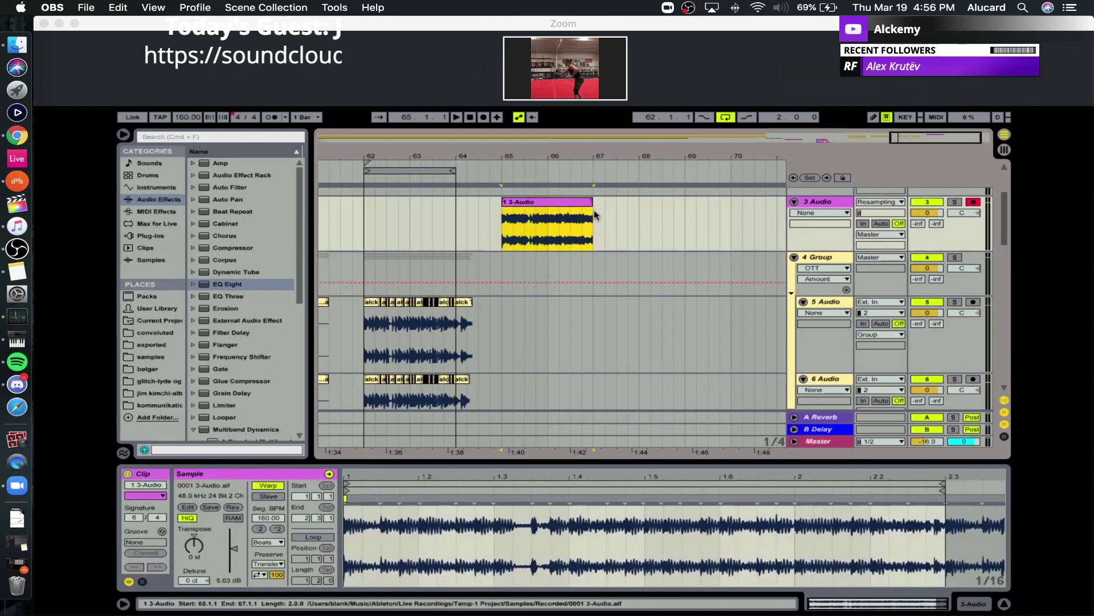
key(super+x)
click(594, 210)
key(super+v)
drag(633, 148, 520, 151)
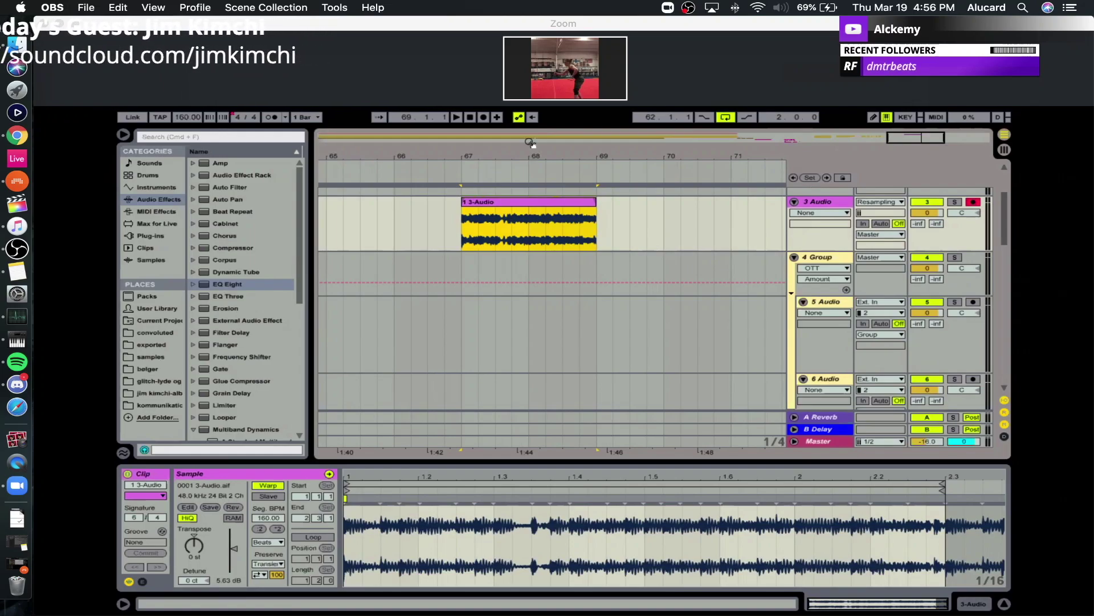
Turn off transient looping for the resampled clip in Beats warp mode and set its transient envelope to 32.
click(260, 574)
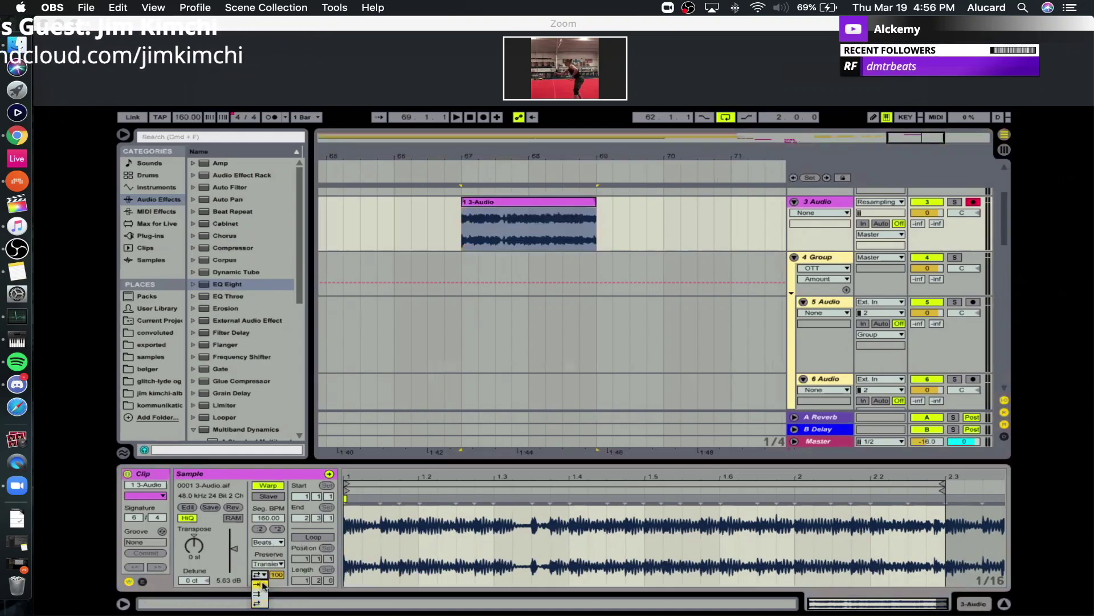
drag(277, 575, 277, 588)
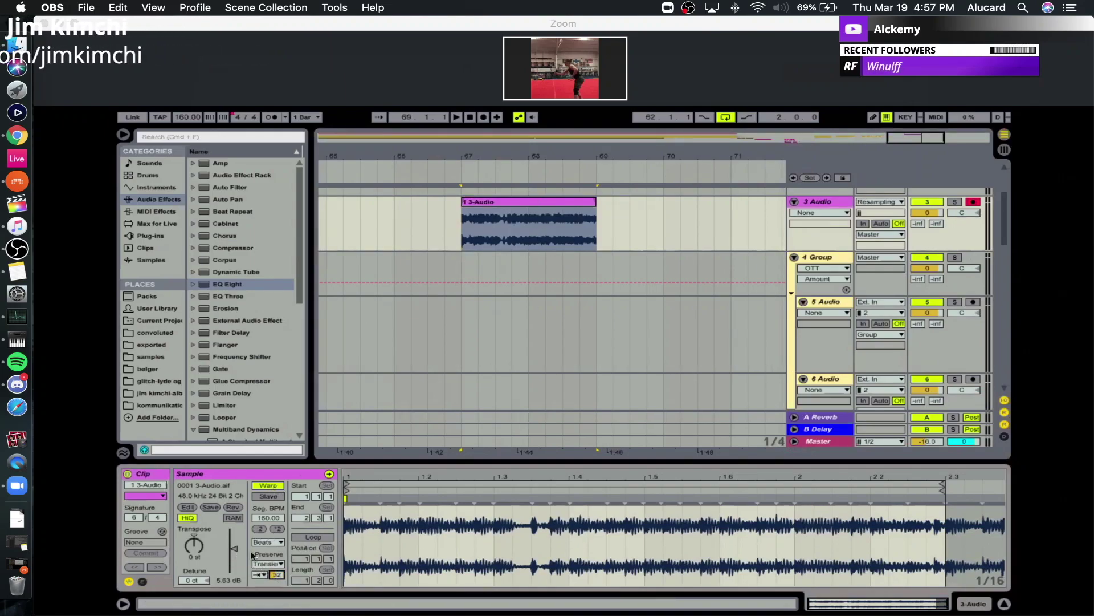
click(268, 542)
click(285, 539)
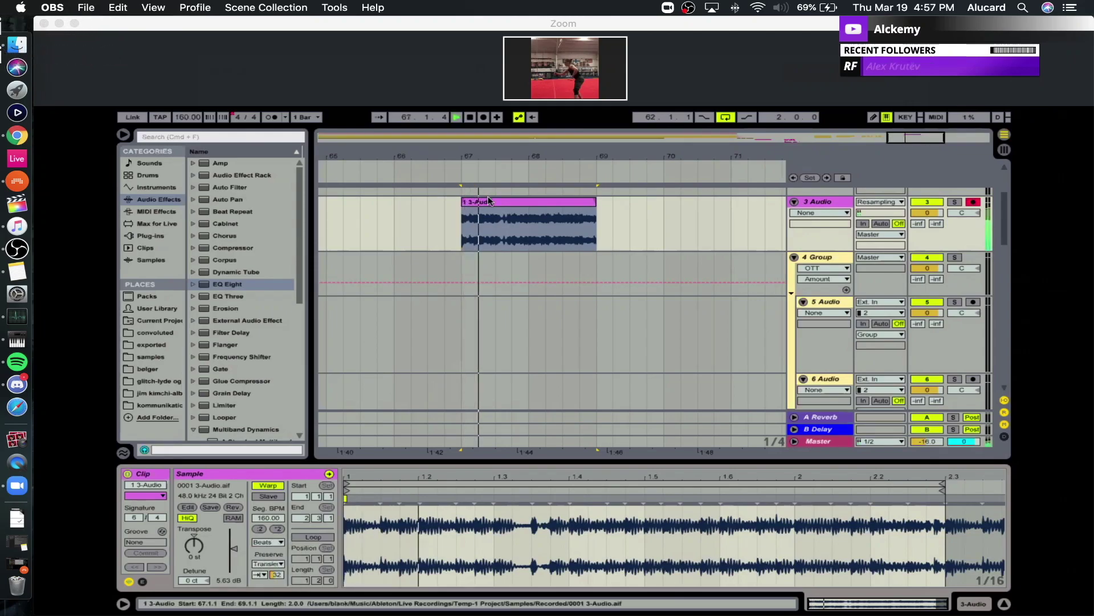
Set the resampled clip's transient envelope to 26 and raise its gain to 13.3 dB while auditioning it.
key(space)
click(277, 575)
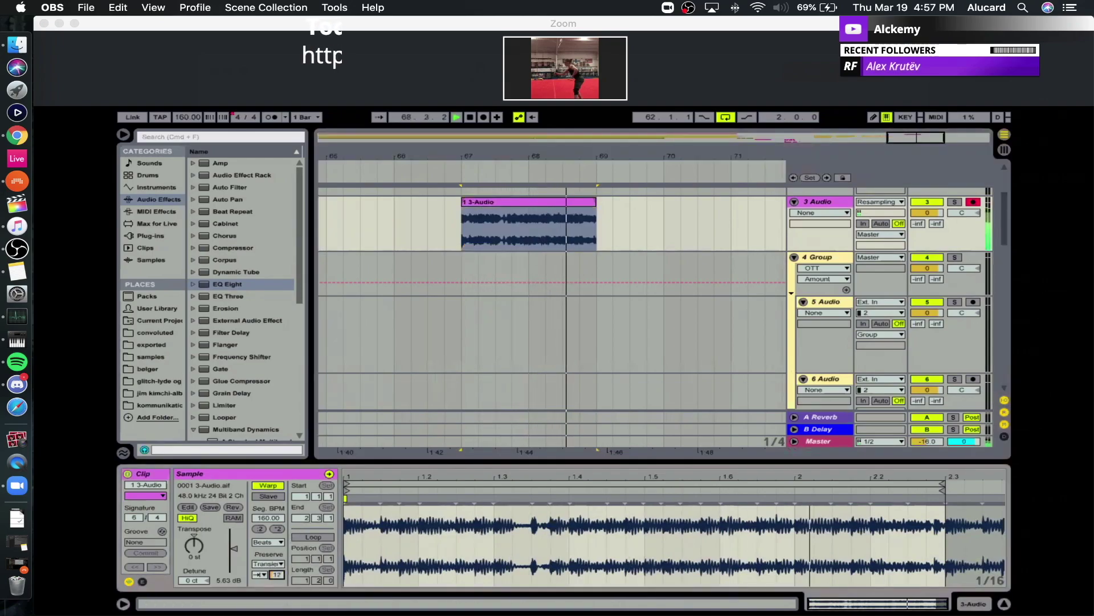
key(space)
drag(234, 548, 235, 544)
key(space)
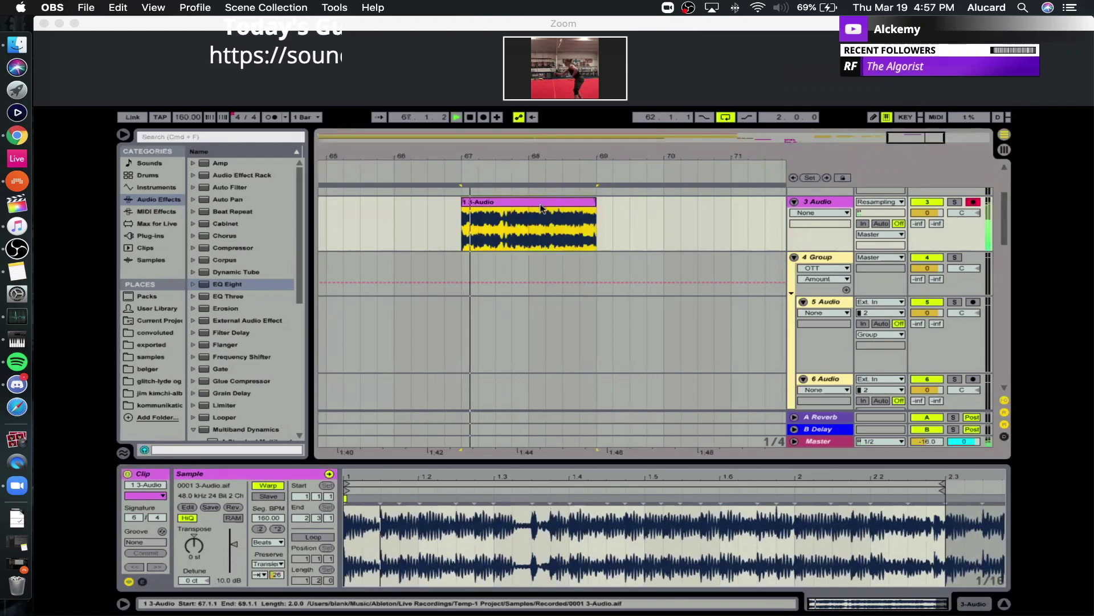
mouse_move(517, 155)
mouse_down()
mouse_move(517, 182)
mouse_move(517, 146)
mouse_up()
key(space)
drag(232, 545, 232, 539)
key(space)
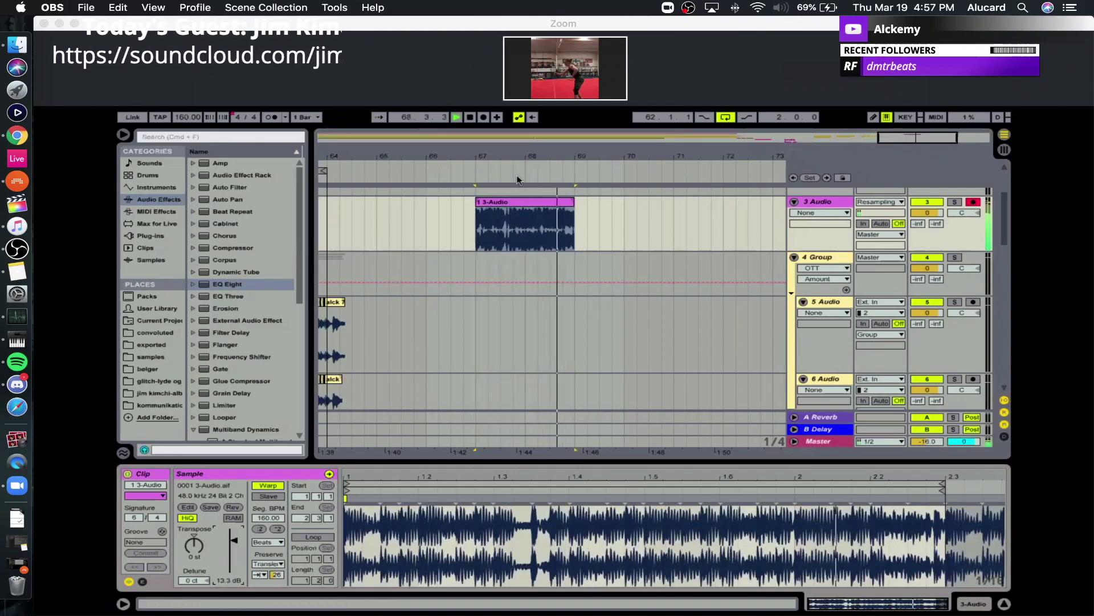
Play the resampled clip and set the arrangement loop to its two bars from 67.1.1.
click(510, 202)
key(space)
key(space)
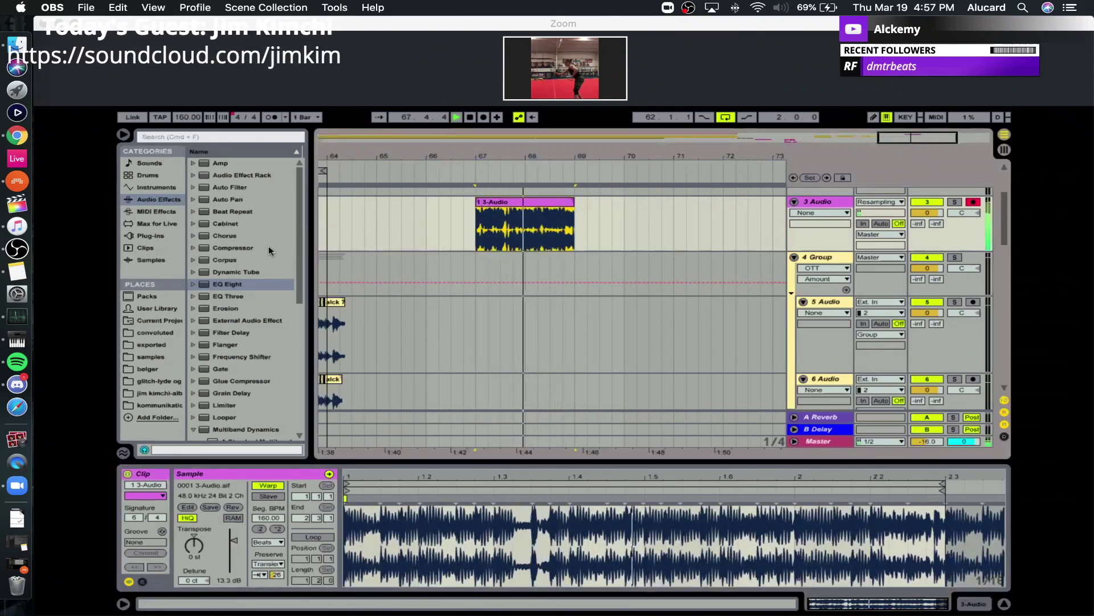
key(super+l)
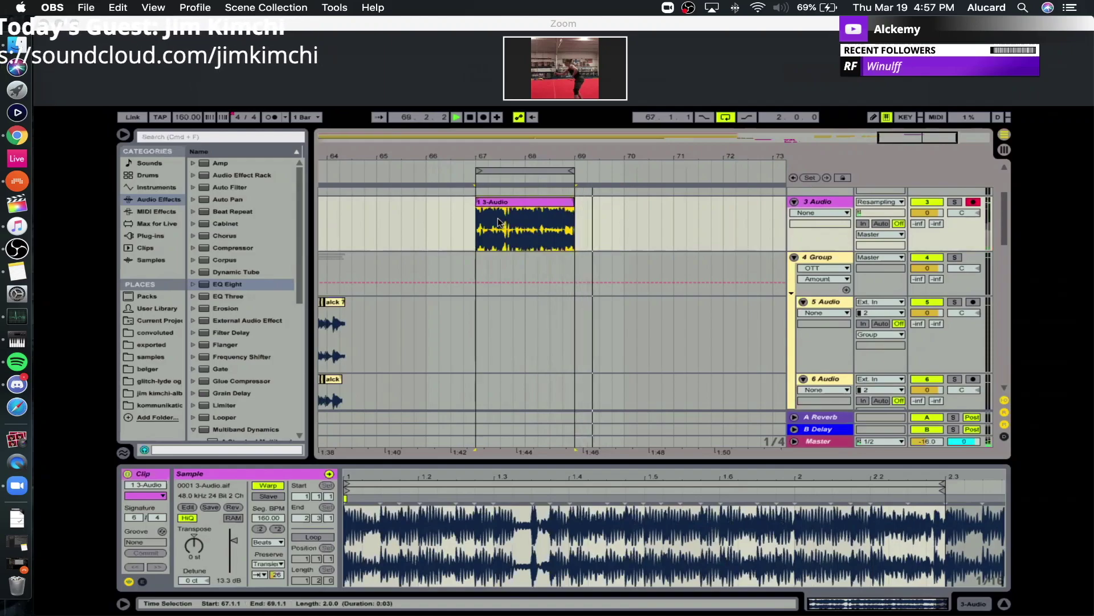
Add a Saturator to the 3 Audio track and raise its drive to 10.9 dB while the loop plays.
click(225, 262)
scroll(222, 285, down, 6)
scroll(228, 319, down, 3)
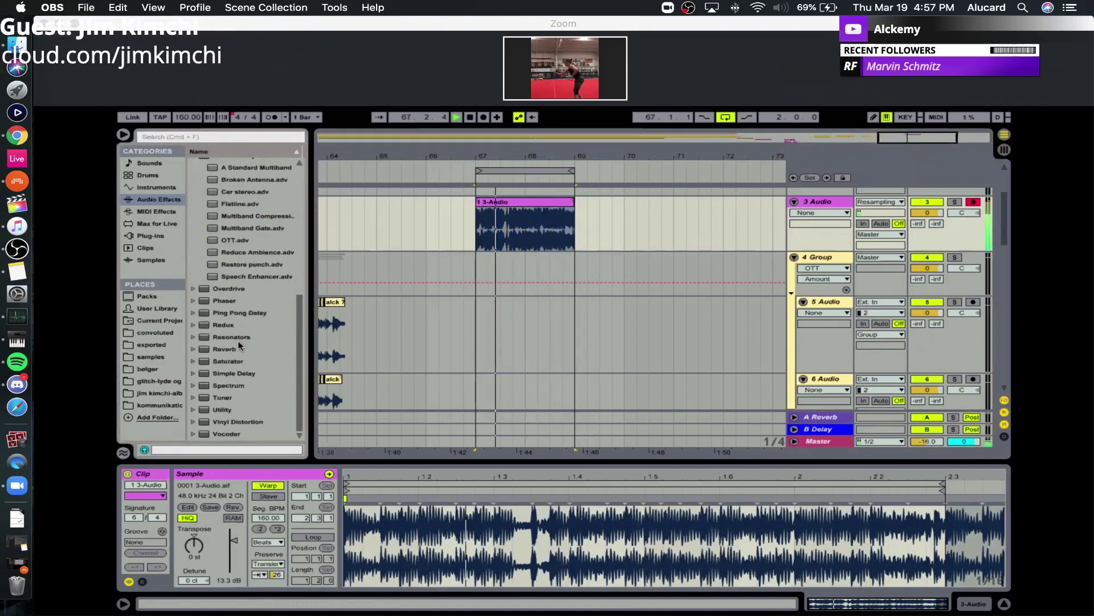
click(265, 361)
double_click(267, 361)
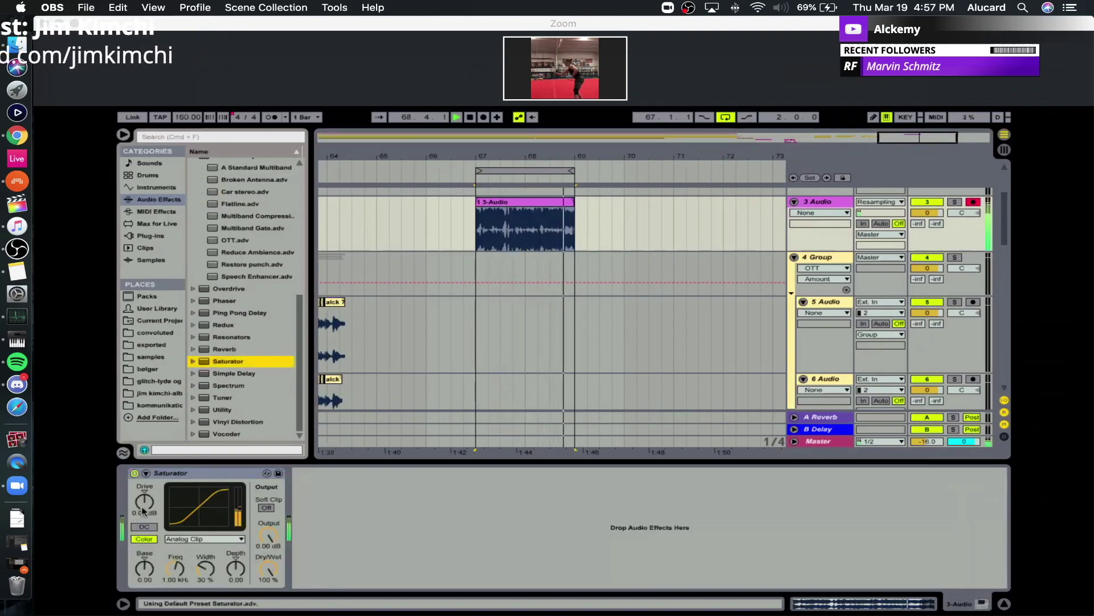
click(173, 474)
drag(144, 501, 144, 482)
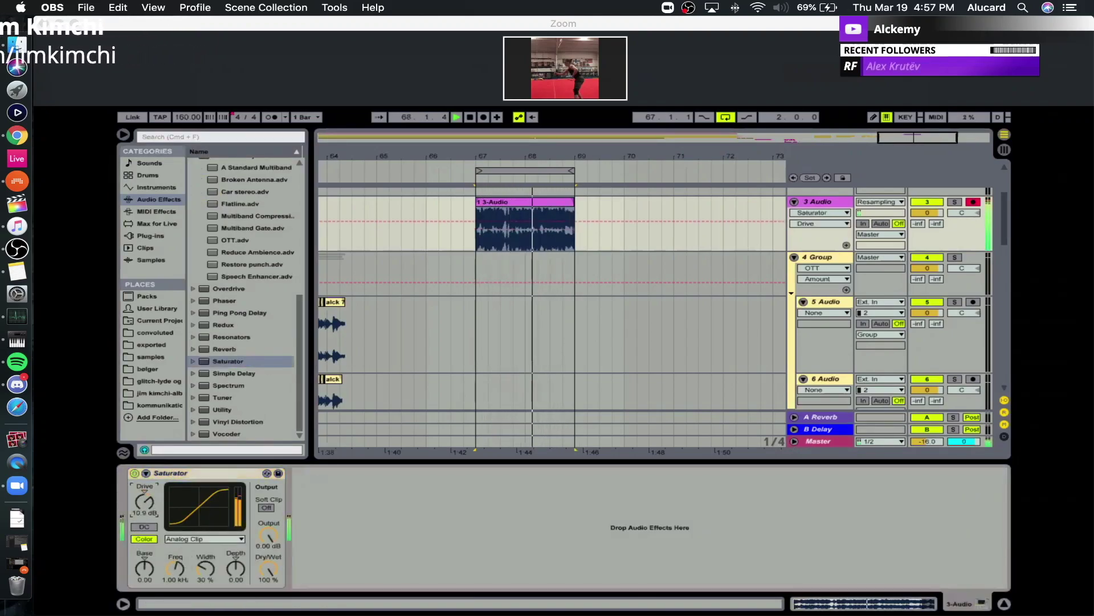
Set the Saturator's curve to Sinoid Fold, its base to -36.0 and its drive to 5.71 dB, and stop playback.
click(188, 539)
click(178, 595)
click(185, 539)
click(178, 587)
drag(145, 568, 144, 613)
drag(144, 502, 144, 511)
click(180, 472)
key(space)
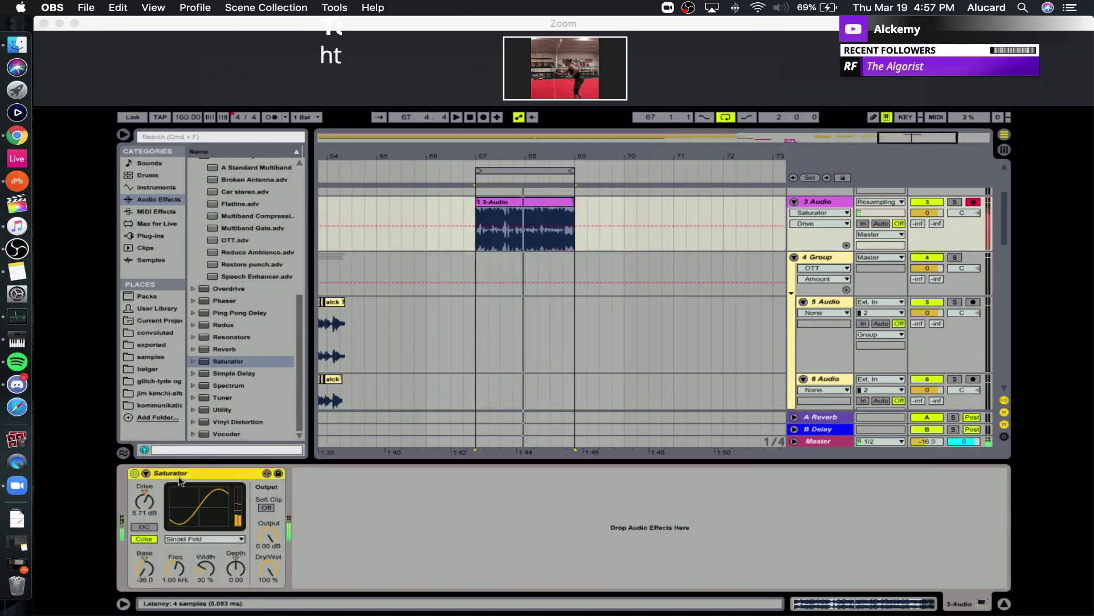
Group the Saturator into an Audio Effect Rack, duplicate its chain and delete the Saturator from the first chain.
key(super+g)
click(135, 497)
click(176, 504)
key(super+d)
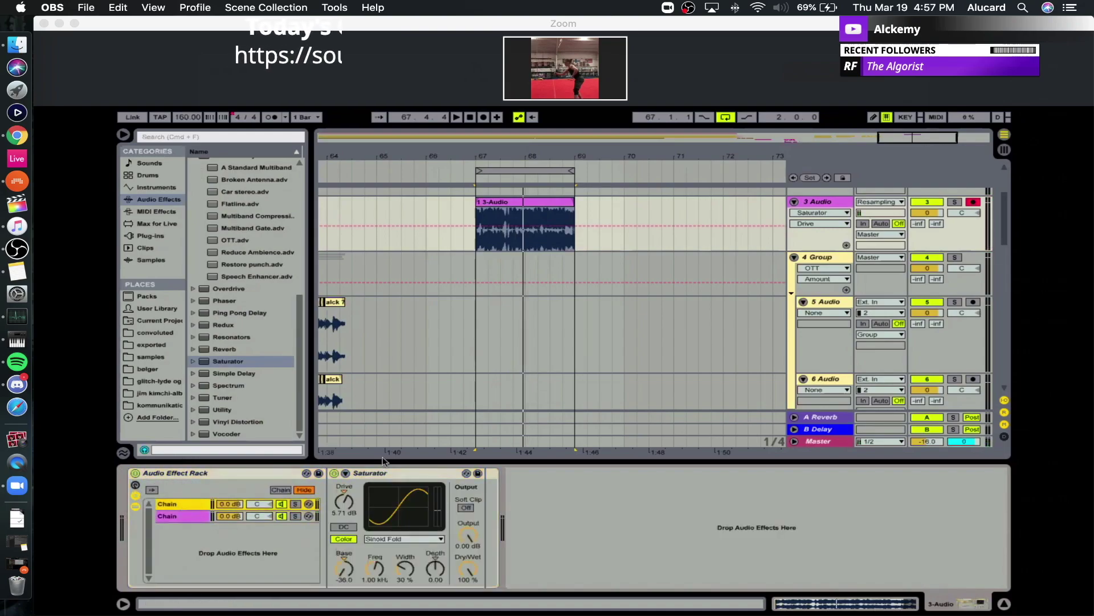
click(376, 472)
key(BackSpace)
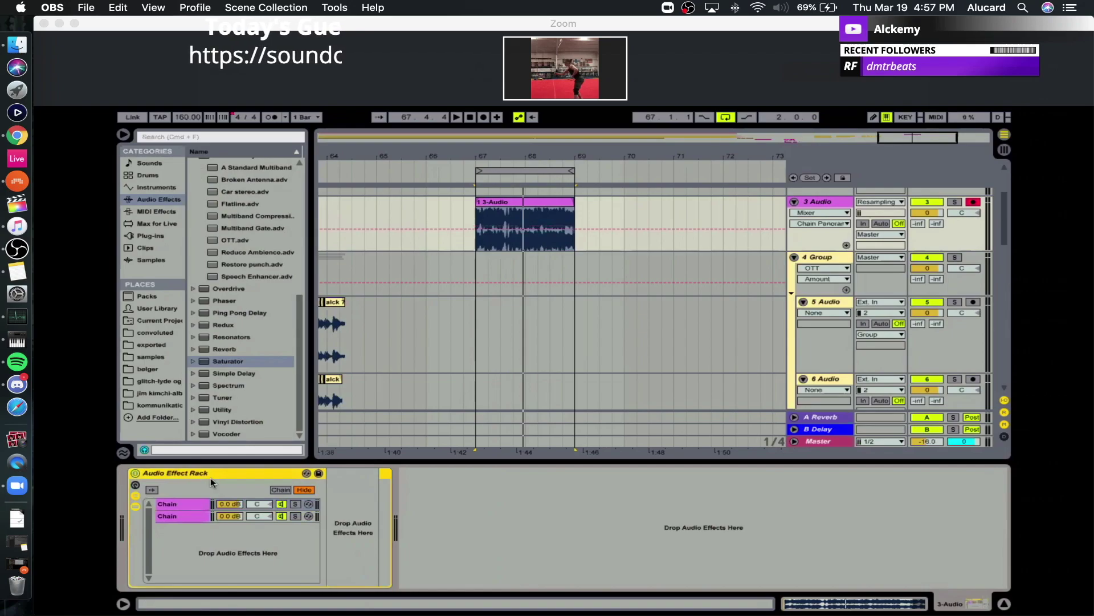
click(196, 504)
click(196, 515)
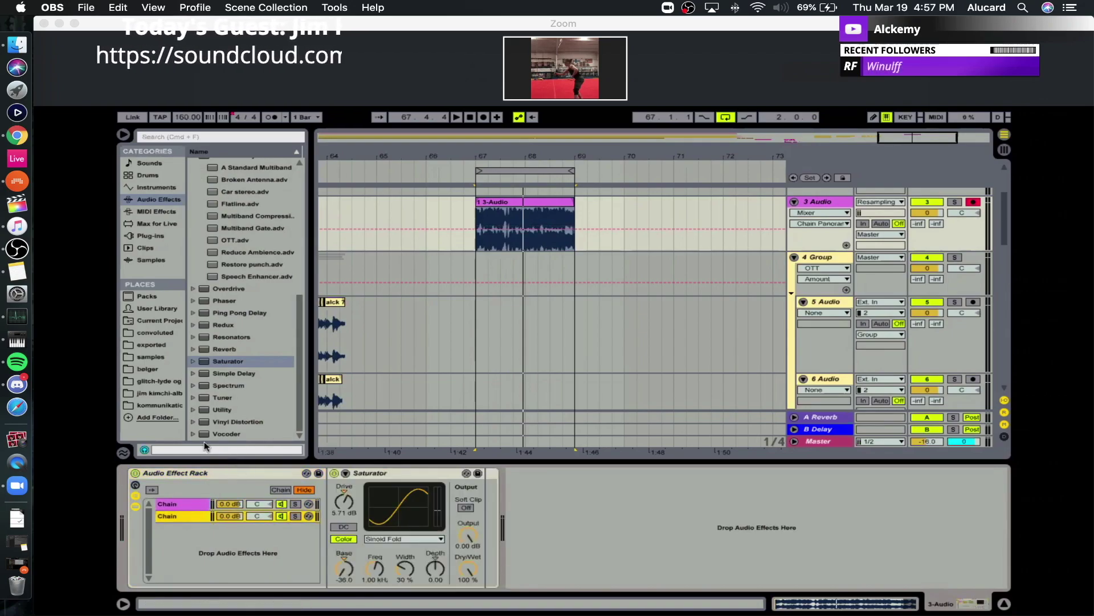
Insert an EQ Three before the Saturator in the second chain, with only its low band on.
scroll(237, 295, up, 10)
click(219, 284)
drag(220, 297, 372, 499)
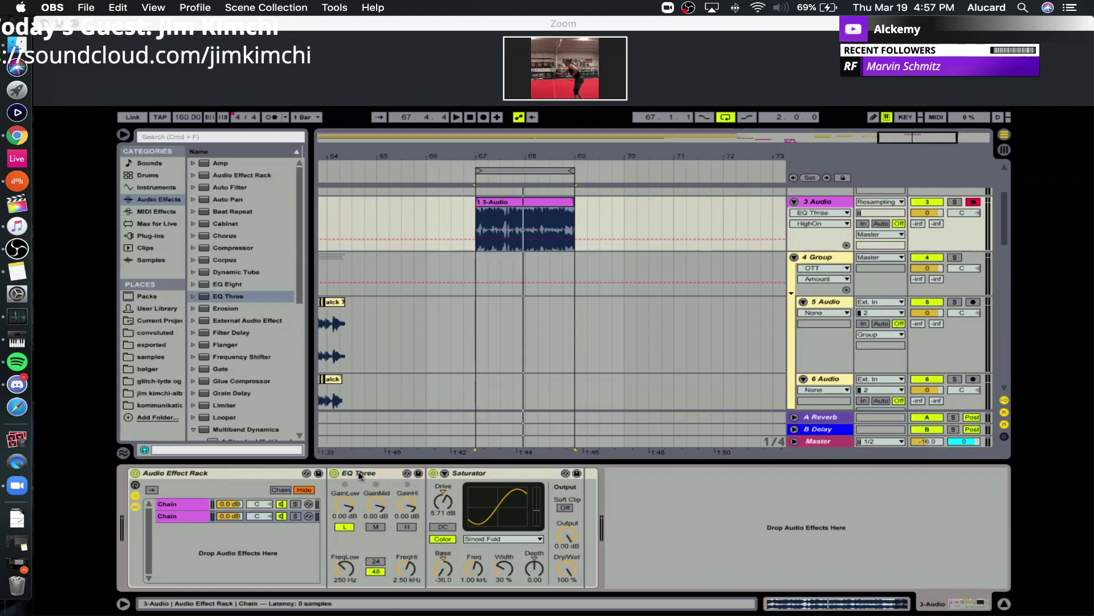
Copy the EQ Three to the rack's first chain and switch its low band off and its mid and high bands on.
click(203, 504)
click(346, 503)
key(super+v)
click(344, 526)
click(343, 526)
click(375, 526)
click(407, 527)
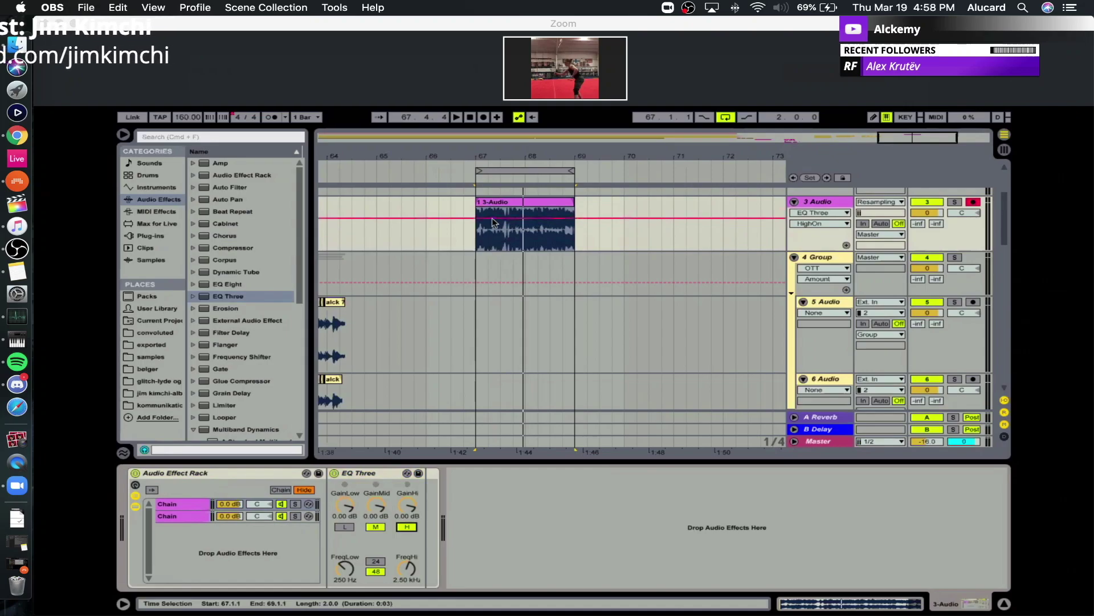
Play the clip from 67.1.1 and lower the second chain's Saturator drive to 2.86 dB.
click(478, 236)
key(space)
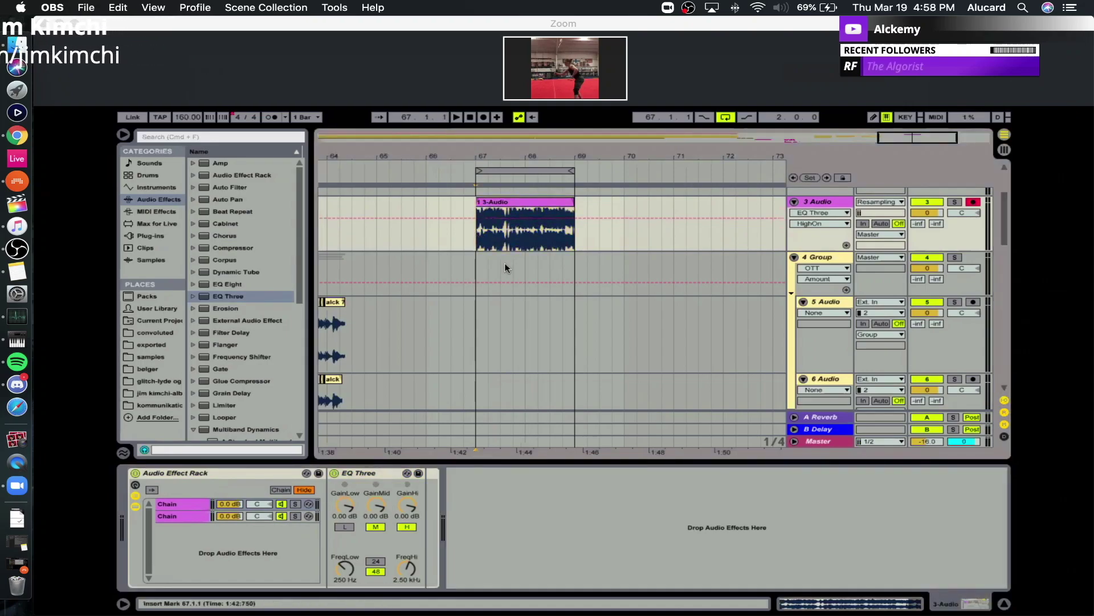
drag(495, 154, 431, 154)
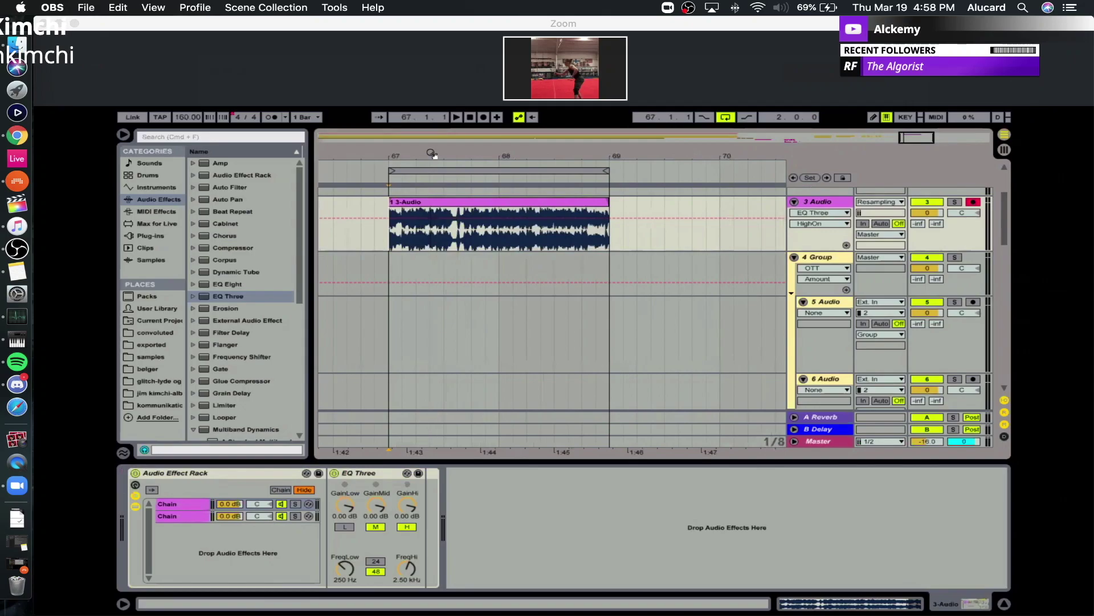
click(183, 520)
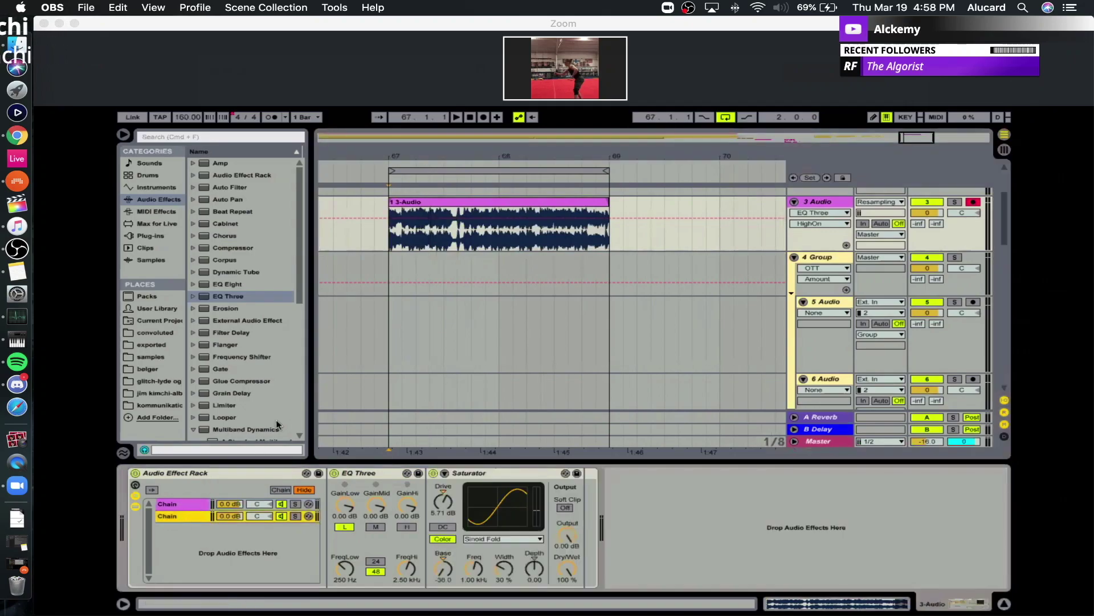
key(space)
drag(443, 503, 443, 506)
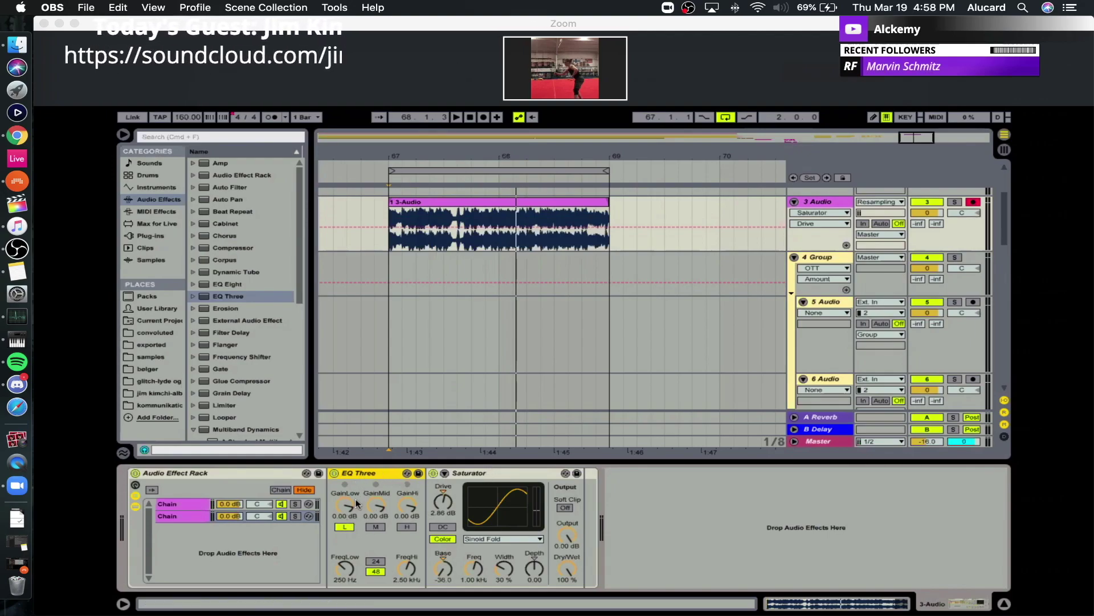
Check the devices in both rack chains and add the Multiband Dynamics OTT preset after the rack on 3 Audio.
click(194, 504)
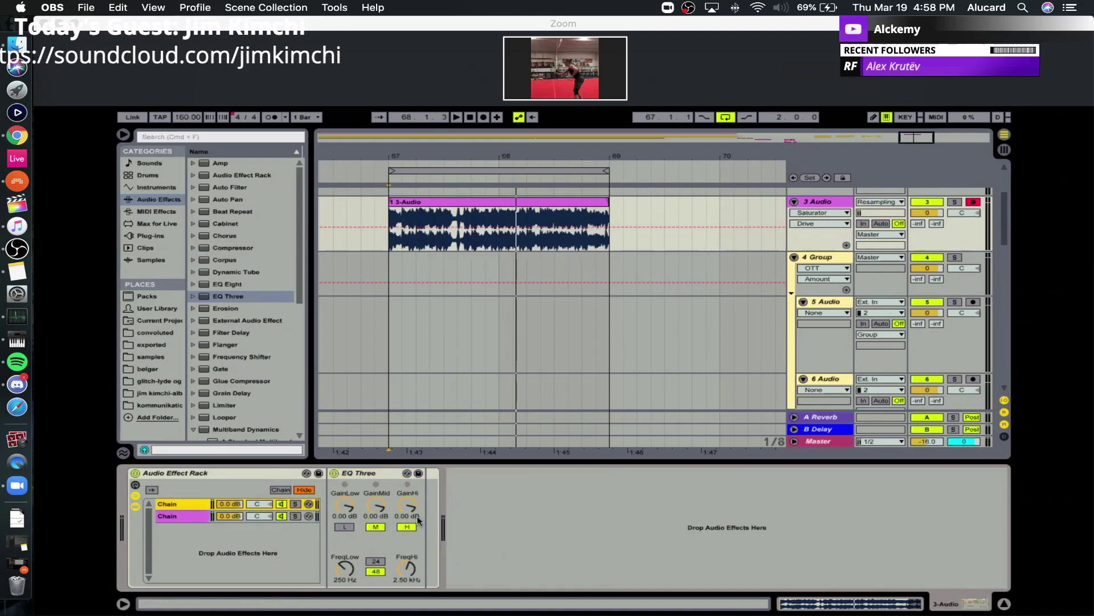
shift+click(193, 517)
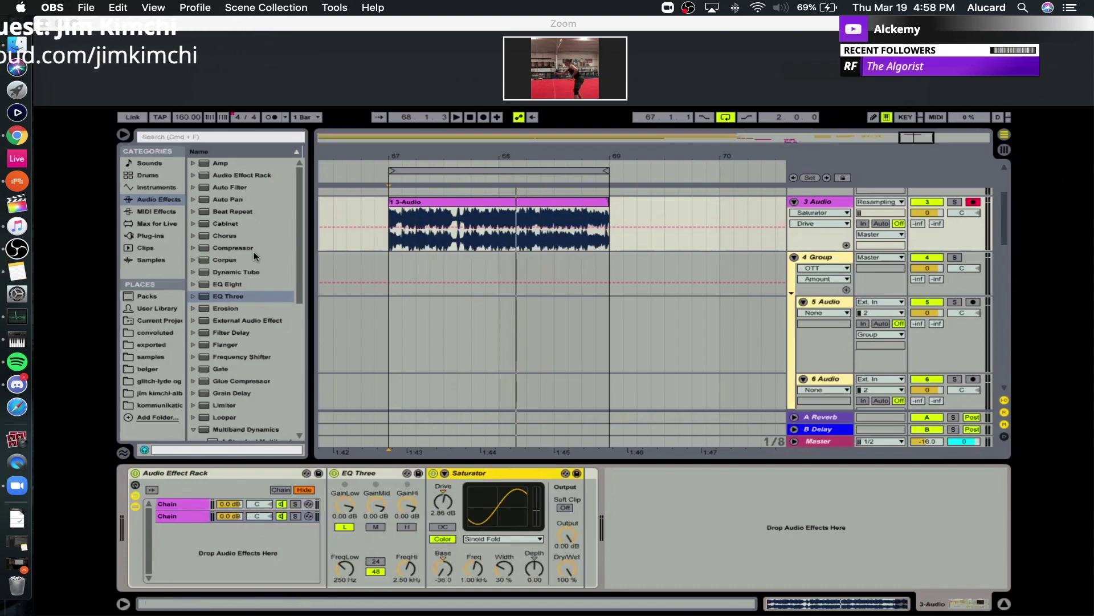
click(230, 292)
scroll(234, 345, down, 3)
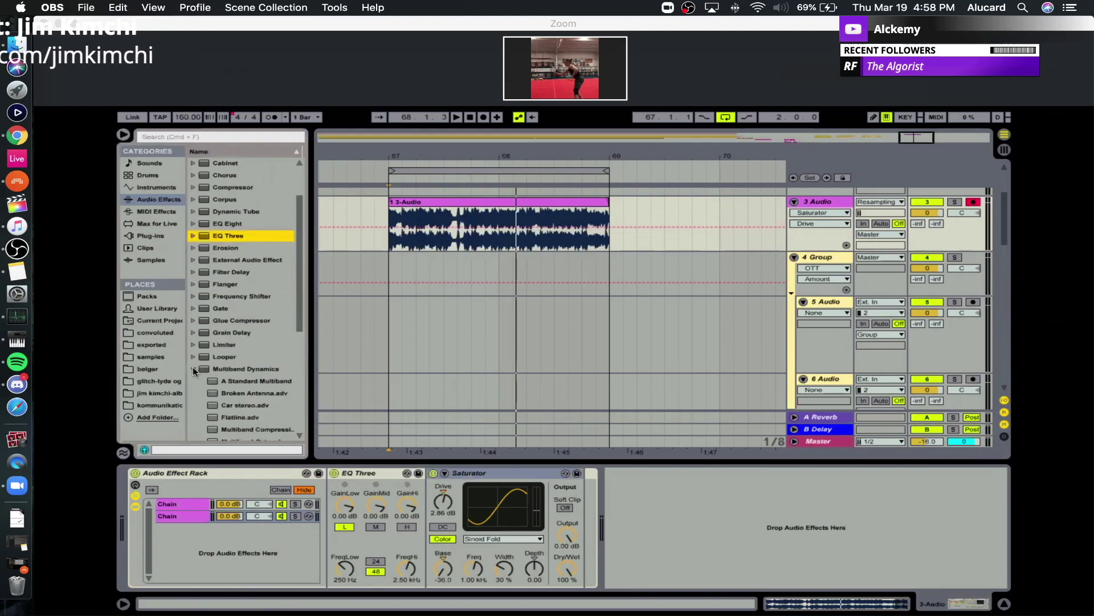
click(194, 371)
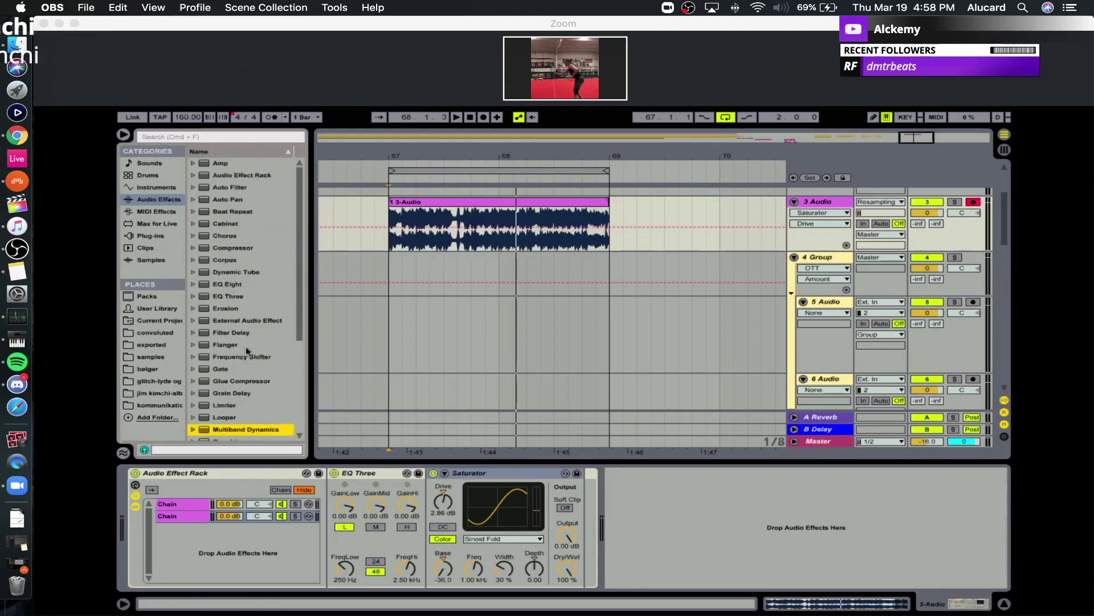
scroll(236, 319, down, 5)
scroll(235, 353, up, 5)
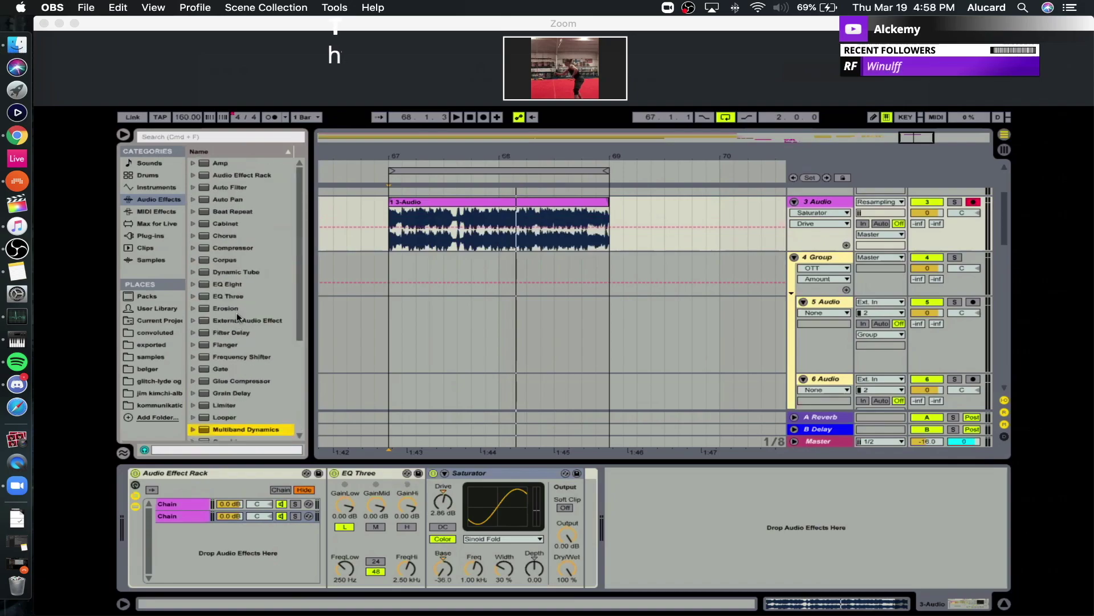
scroll(228, 317, down, 1)
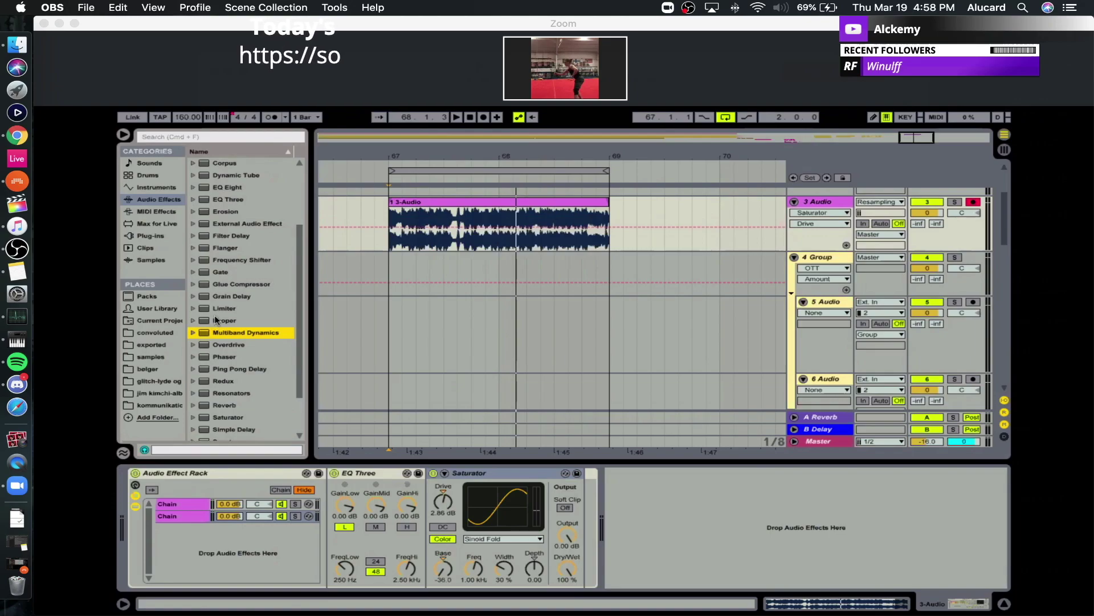
scroll(222, 334, down, 2)
click(193, 284)
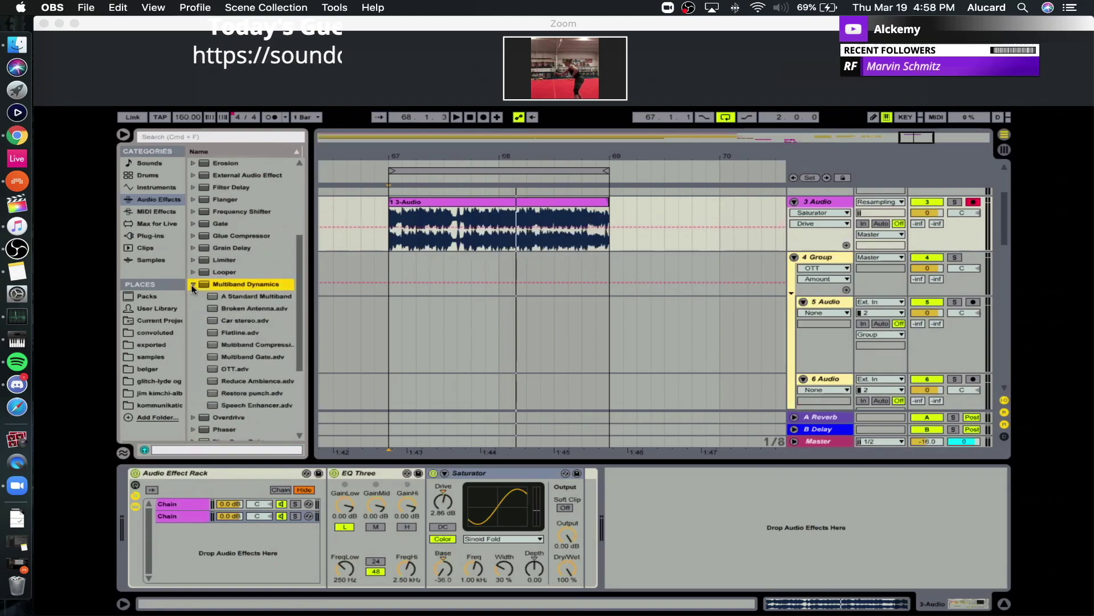
double_click(231, 368)
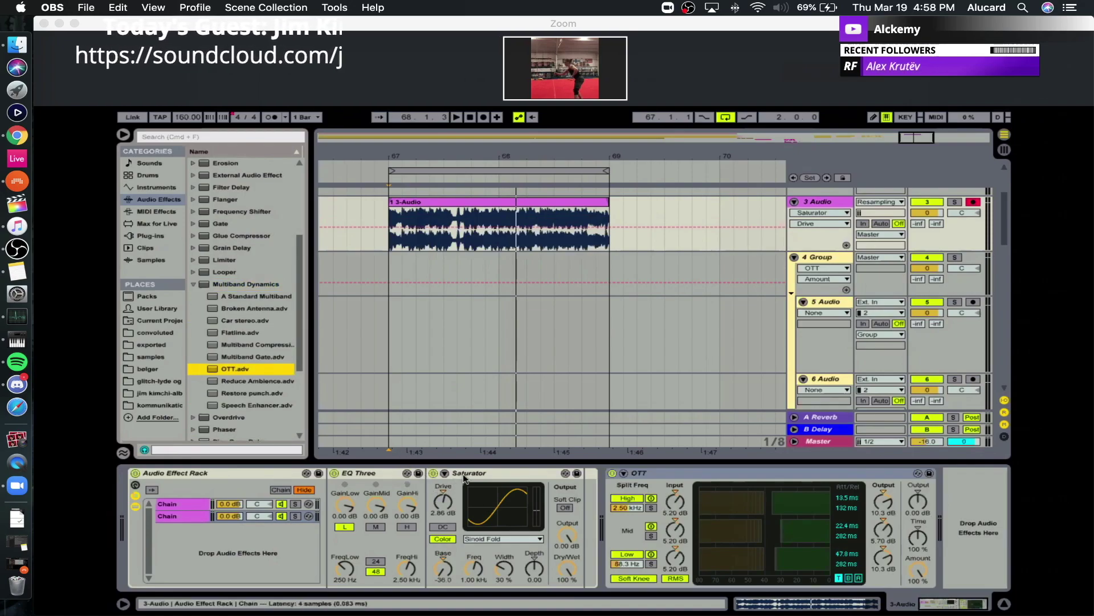
Audition the resampled clip through the rack and OTT from 67.1.1, and stop playback.
scroll(246, 348, down, 5)
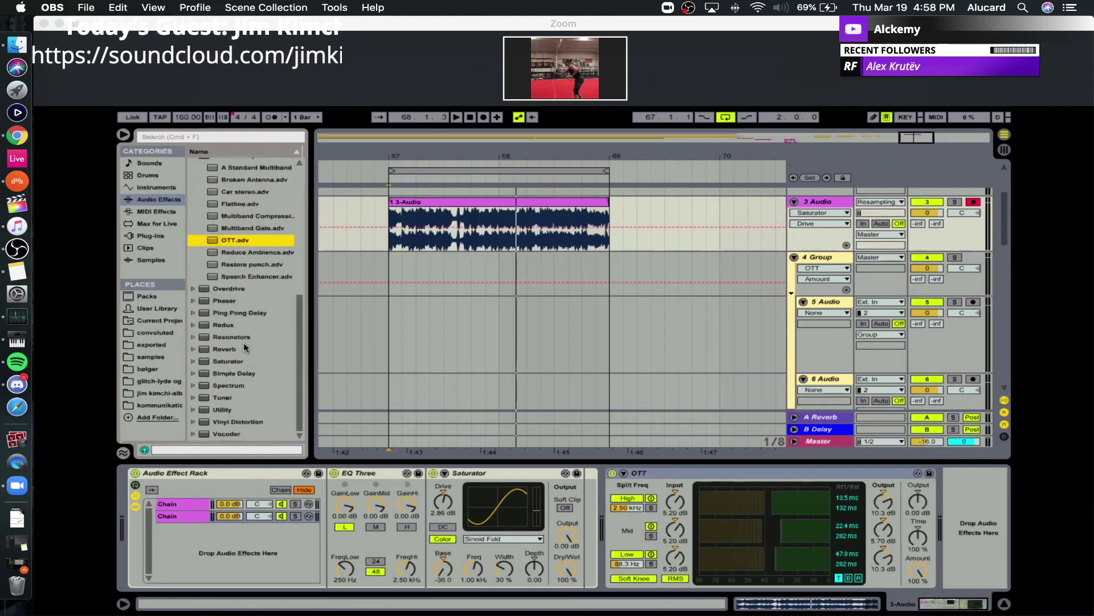
scroll(252, 347, up, 3)
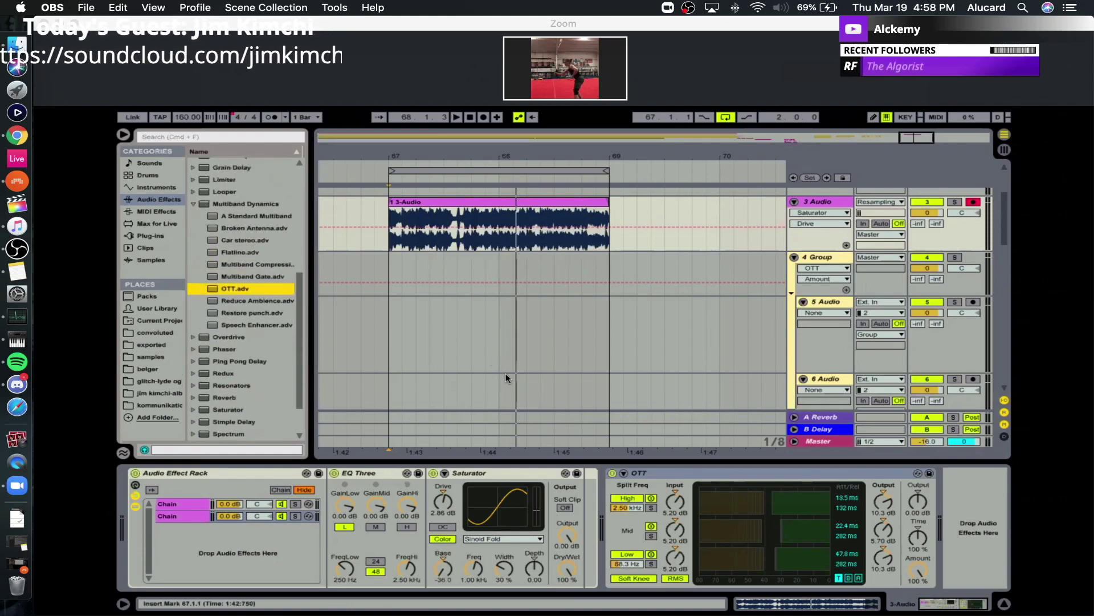
click(401, 233)
key(space)
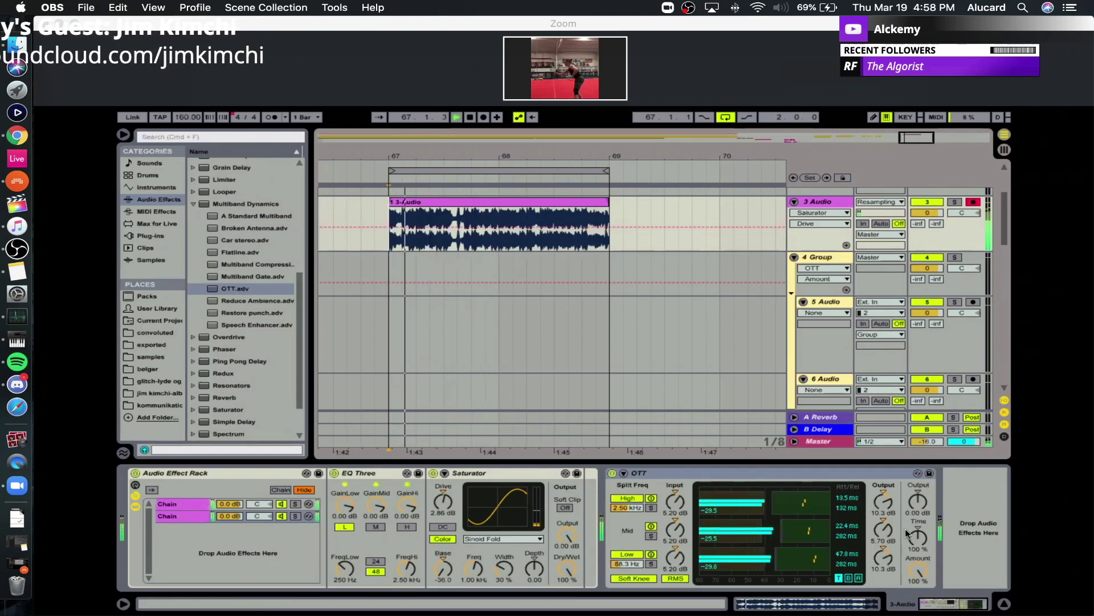
key(space)
Add a Glue Compressor after OTT and set its threshold to -9.21 dB and makeup to 18.4 dB during playback.
scroll(246, 268, up, 6)
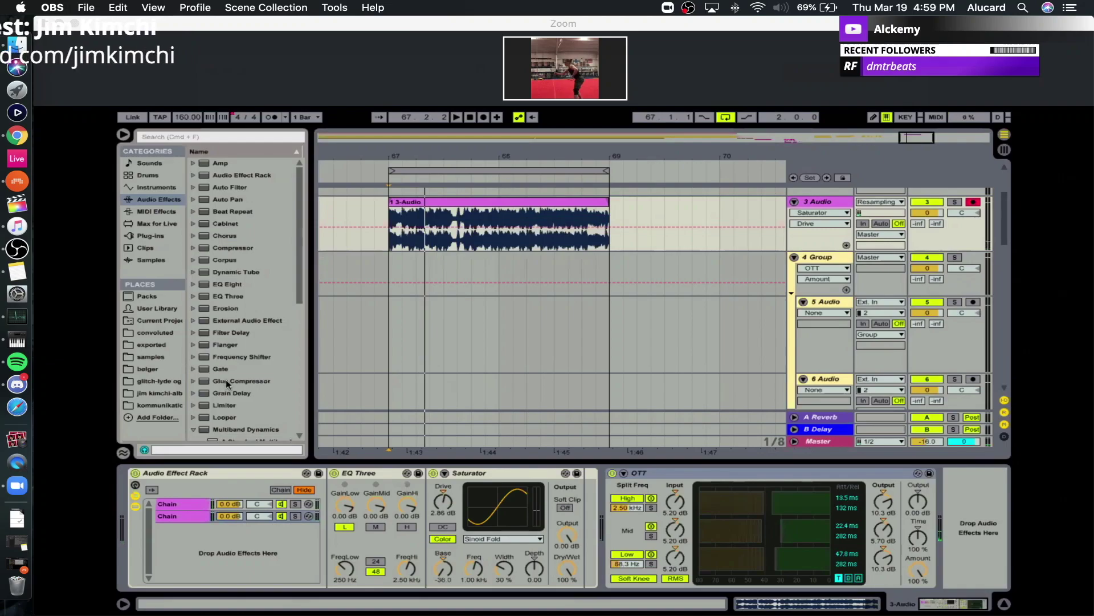
drag(227, 381, 866, 480)
drag(887, 559, 929, 514)
key(space)
drag(922, 566, 921, 539)
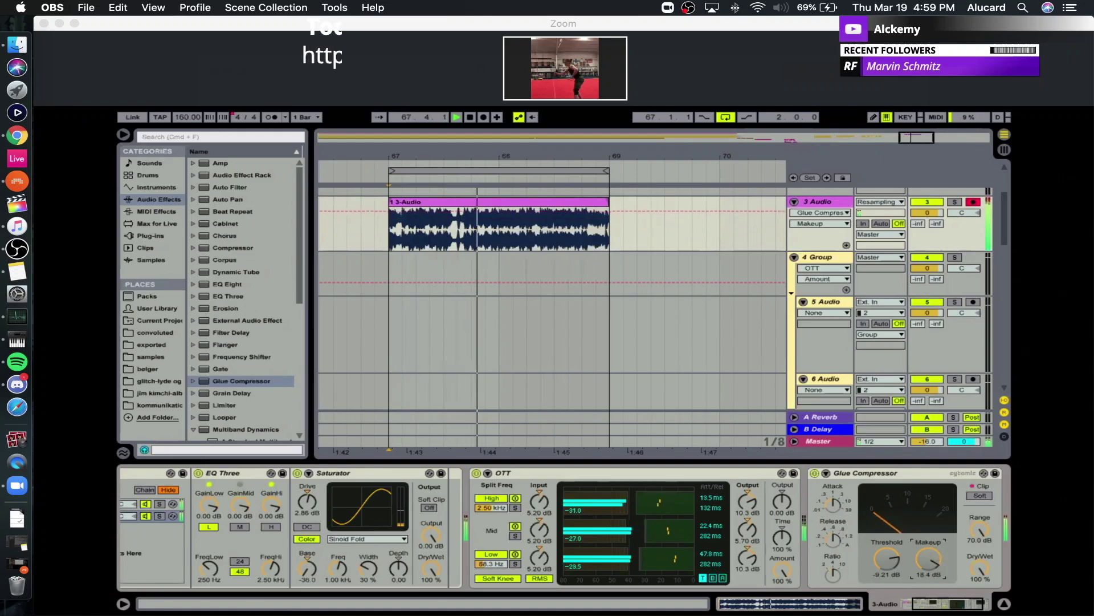
Lower OTT's master output to -5.20 dB and set the Glue Compressor's threshold to -23.2 dB and makeup to 18.4 dB.
drag(789, 506, 788, 522)
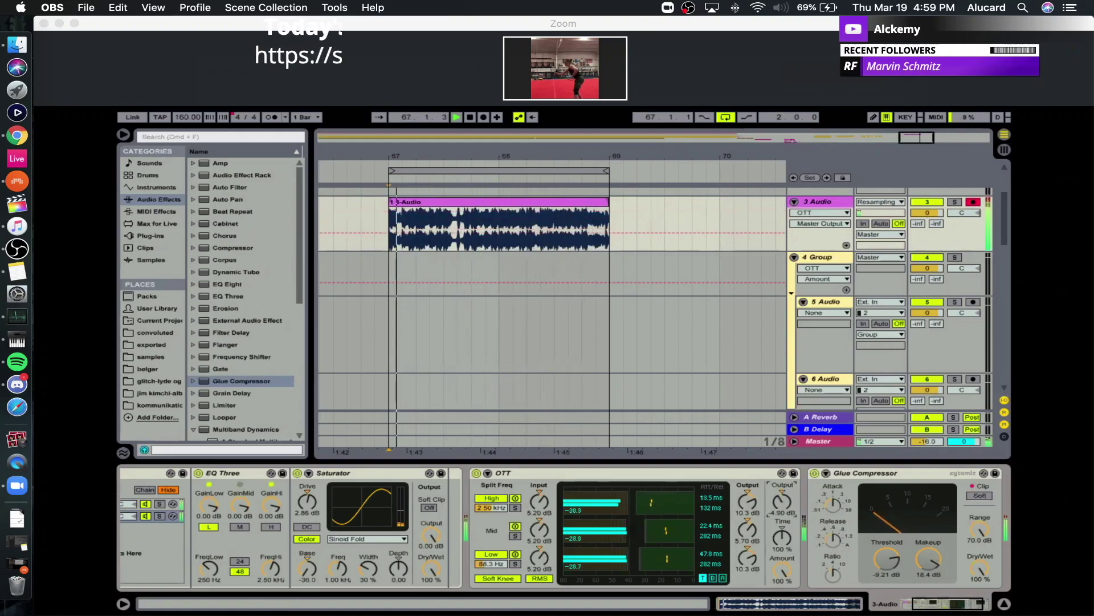
drag(879, 564, 880, 581)
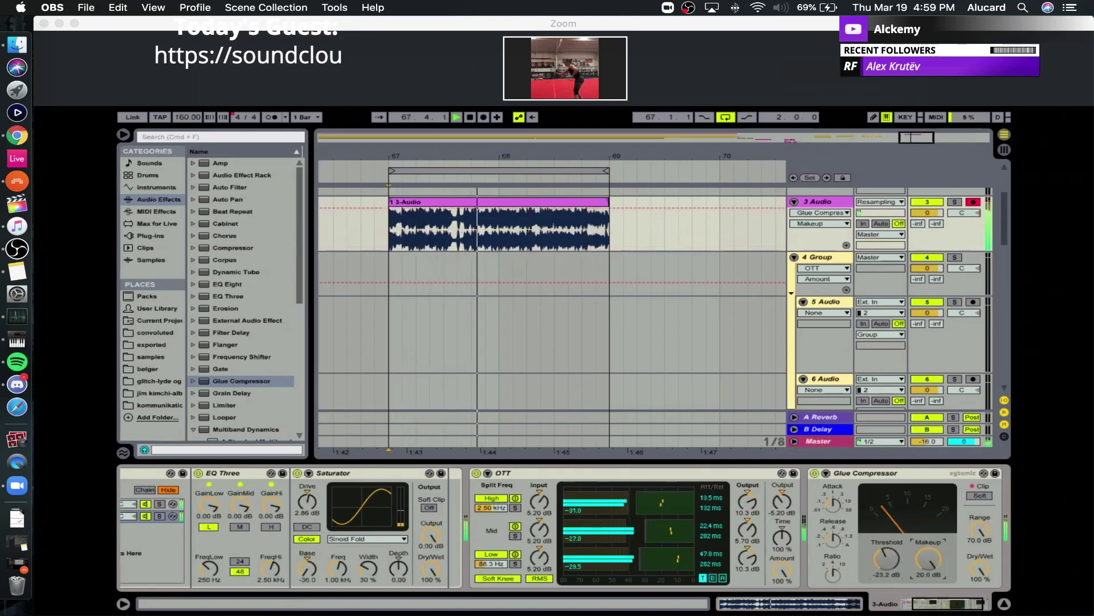
drag(931, 558, 930, 554)
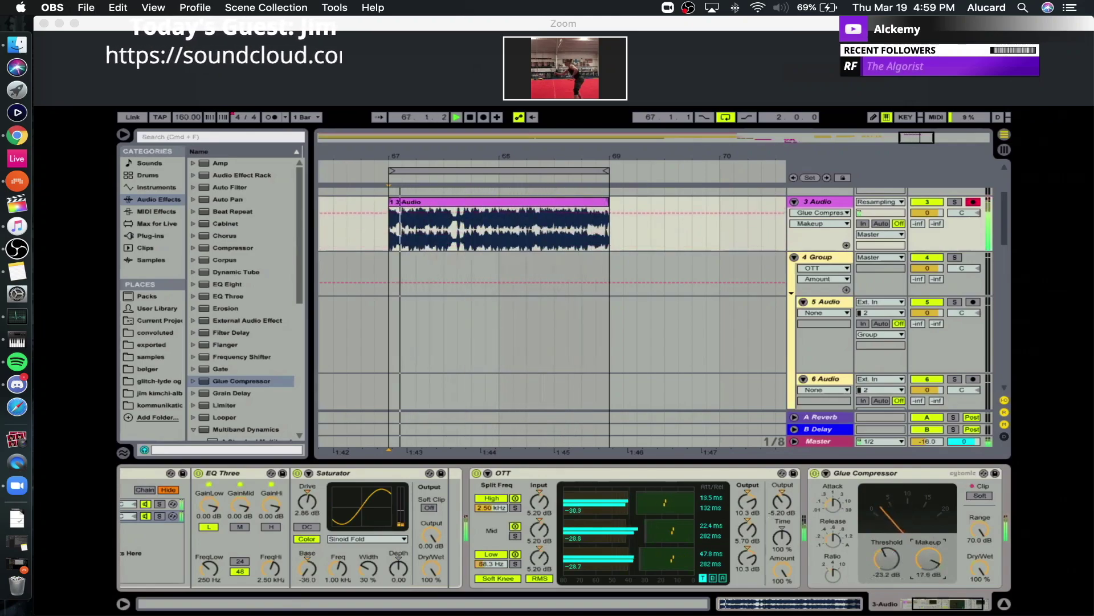
Compare the original overhead group played from bar 62 with the processed clip on 3 Audio.
mouse_move(534, 153)
mouse_down()
mouse_move(533, 176)
mouse_move(559, 183)
mouse_move(489, 141)
mouse_move(637, 117)
mouse_up()
click(431, 201)
key(space)
click(469, 265)
key(space)
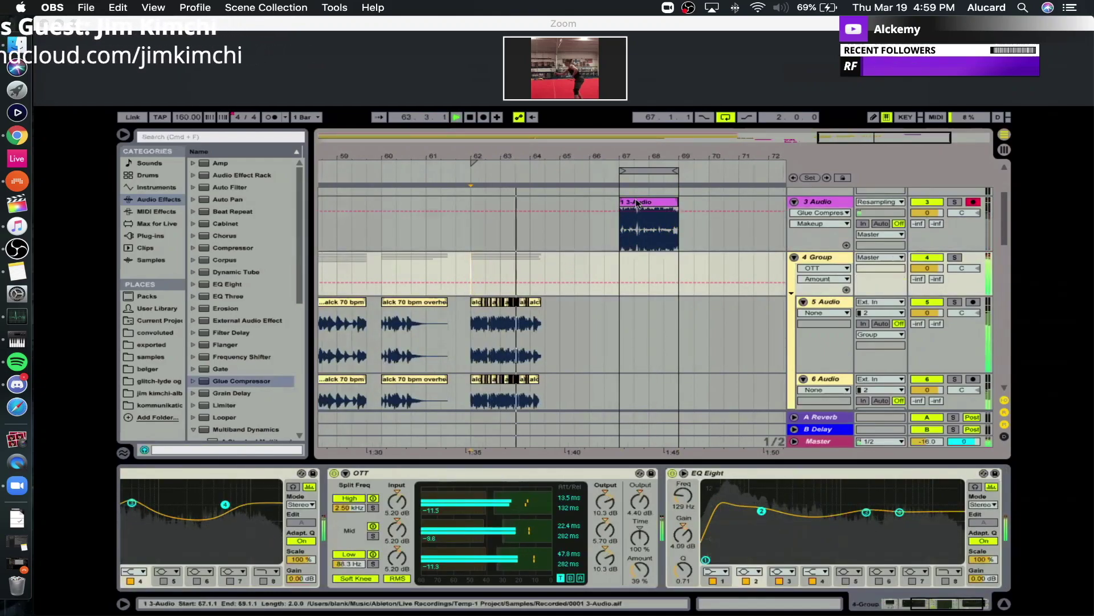
click(637, 216)
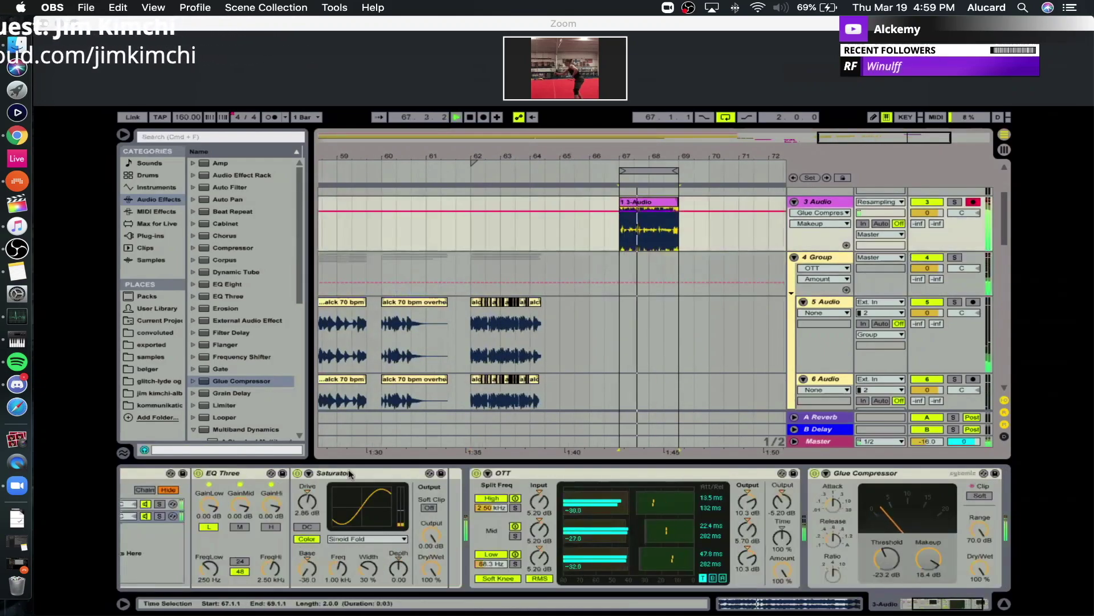
Add a Compressor after the Glue Compressor on 3 Audio, lower its threshold and set its output gain to 10.2 dB.
click(231, 246)
double_click(231, 247)
key(space)
click(919, 523)
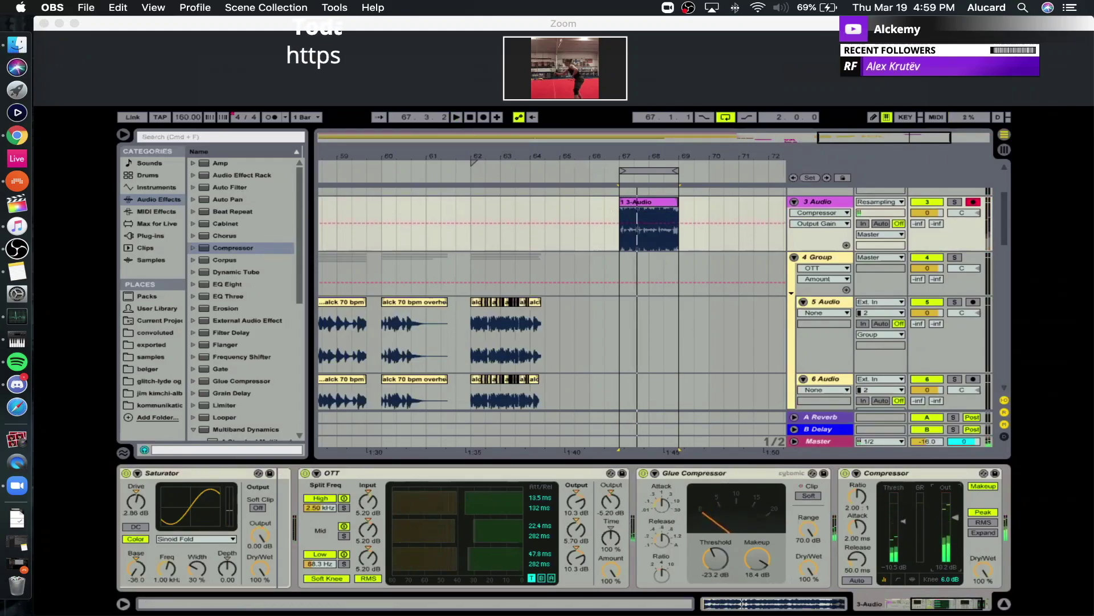
Audition the resampled clip on 3 Audio through the added Compressor.
key(space)
click(646, 202)
scroll(645, 202, up, 5)
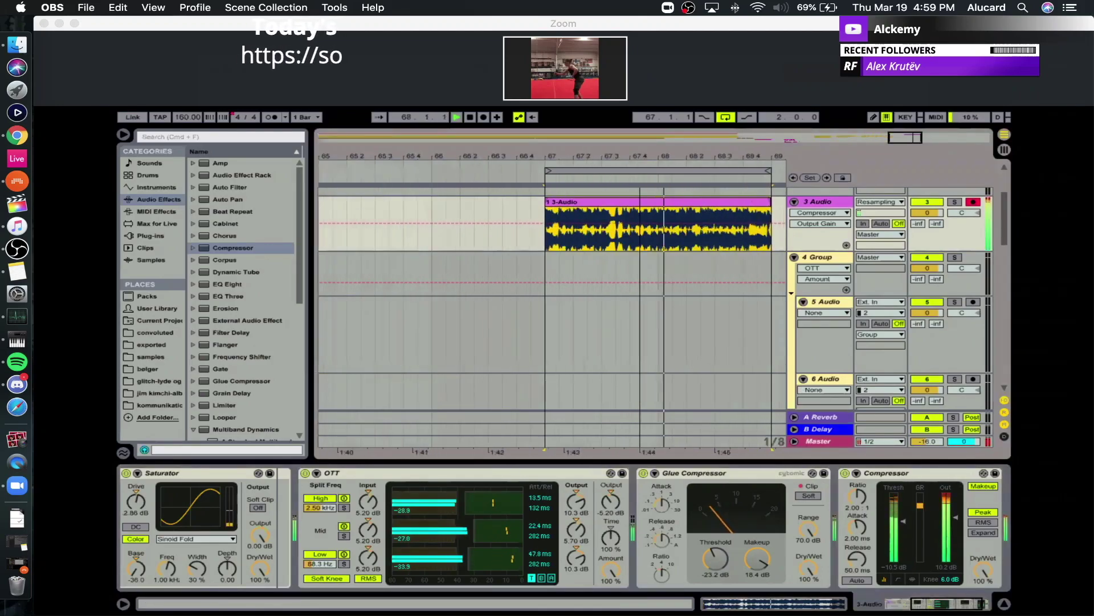
drag(646, 156, 551, 149)
key(space)
key(space)
Set the project tempo to 100 BPM and play the resampled clip from 67.1.1.
drag(639, 163, 632, 137)
drag(186, 122, 186, 118)
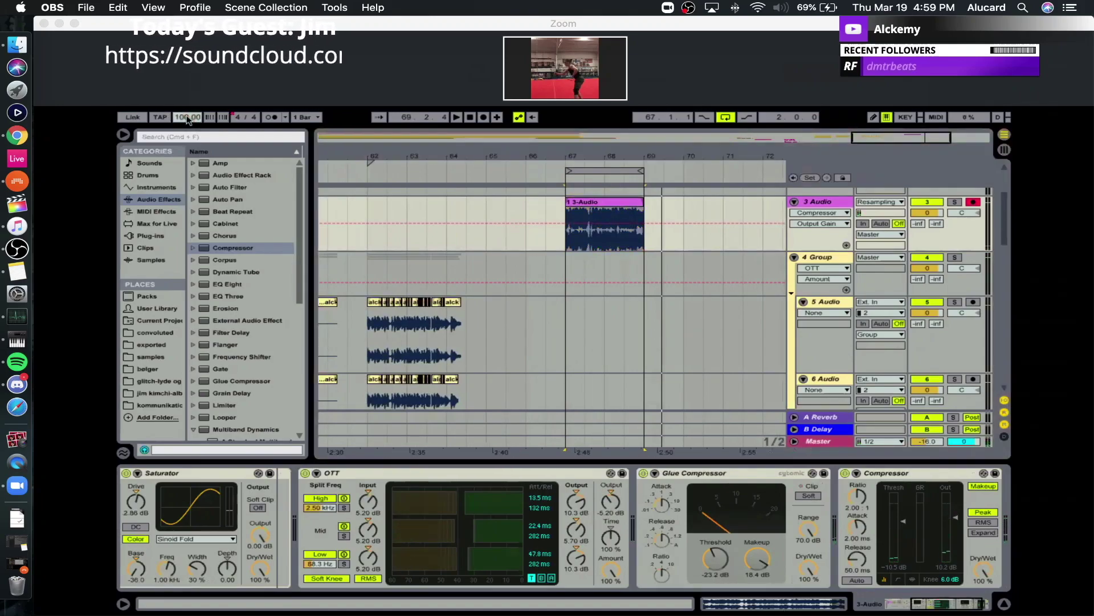
click(568, 202)
key(space)
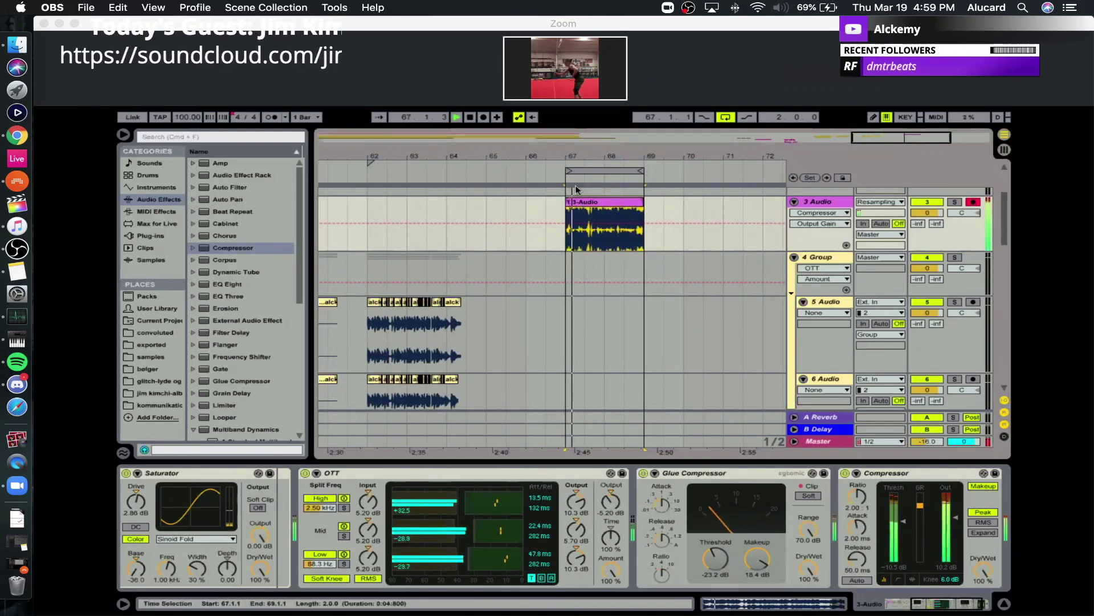
Set the project tempo to 130 BPM and play the resampled clip on 3 Audio from 67.1.1.
scroll(574, 204, up, 5)
drag(574, 155, 416, 149)
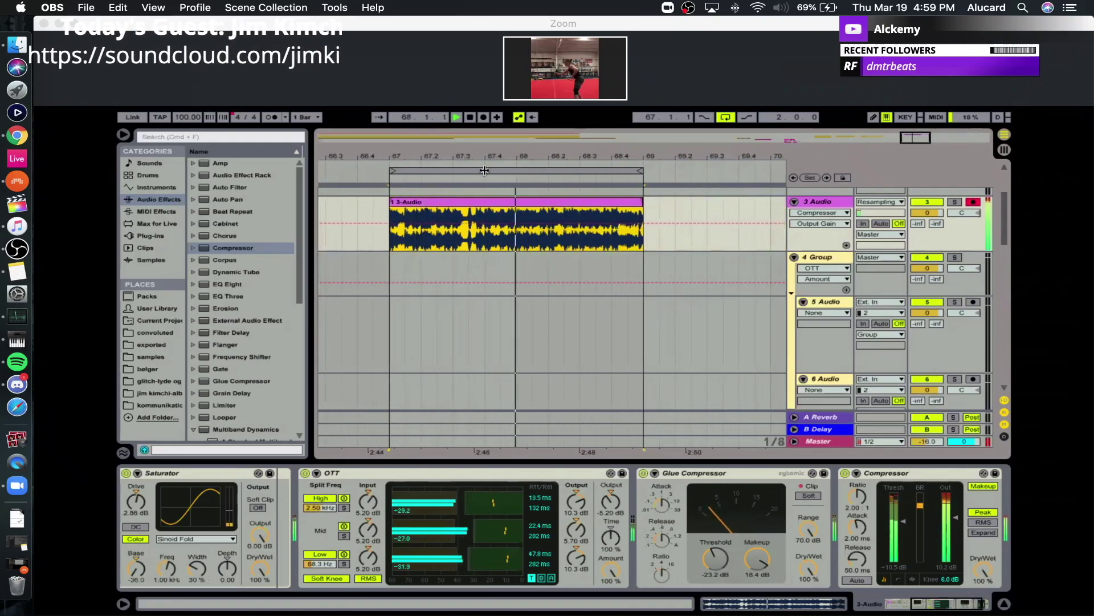
drag(513, 155, 537, 144)
key(space)
click(192, 117)
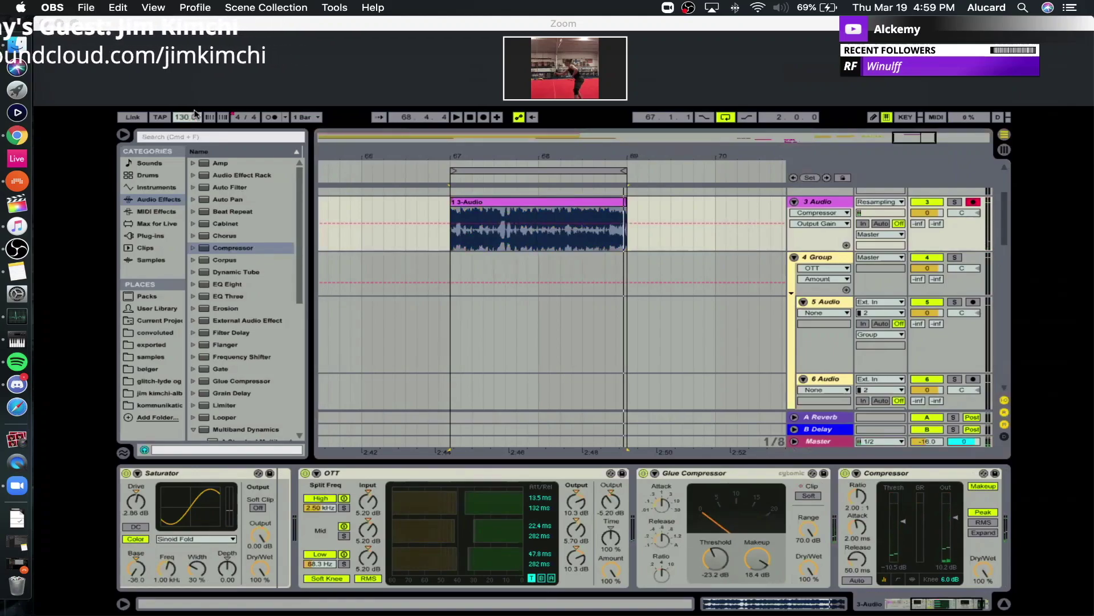
key(space)
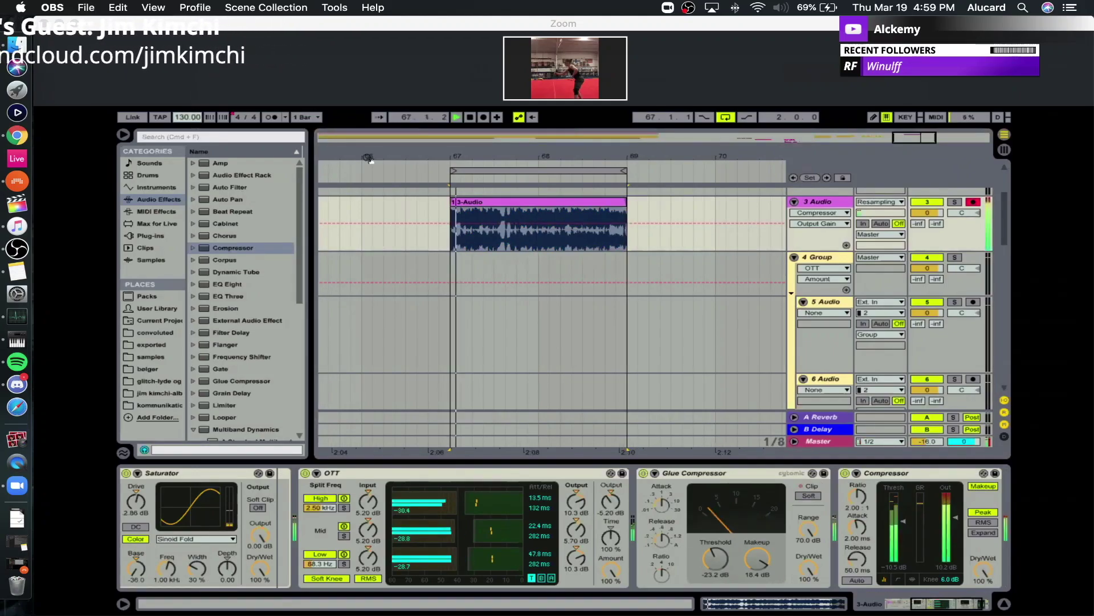
click(483, 200)
key(space)
drag(527, 154, 527, 179)
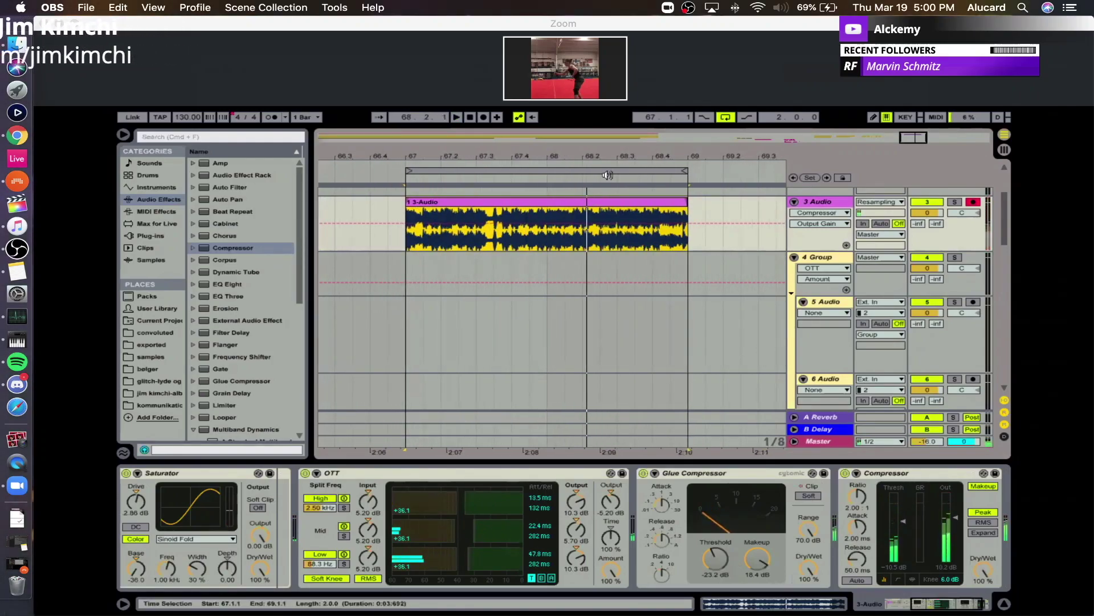
drag(606, 154, 542, 126)
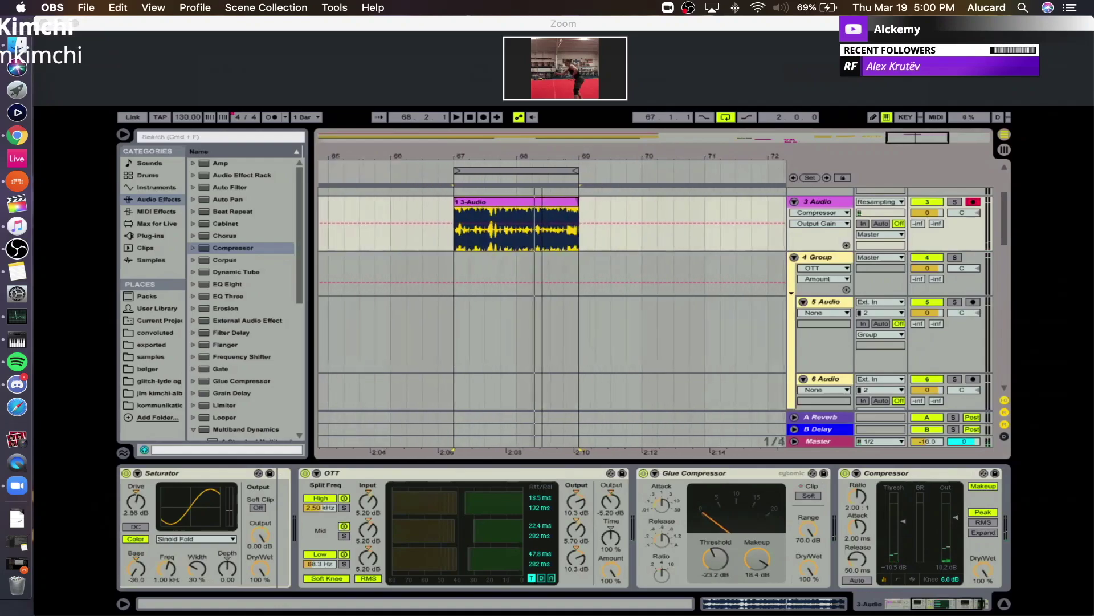
scroll(542, 175, down, 2)
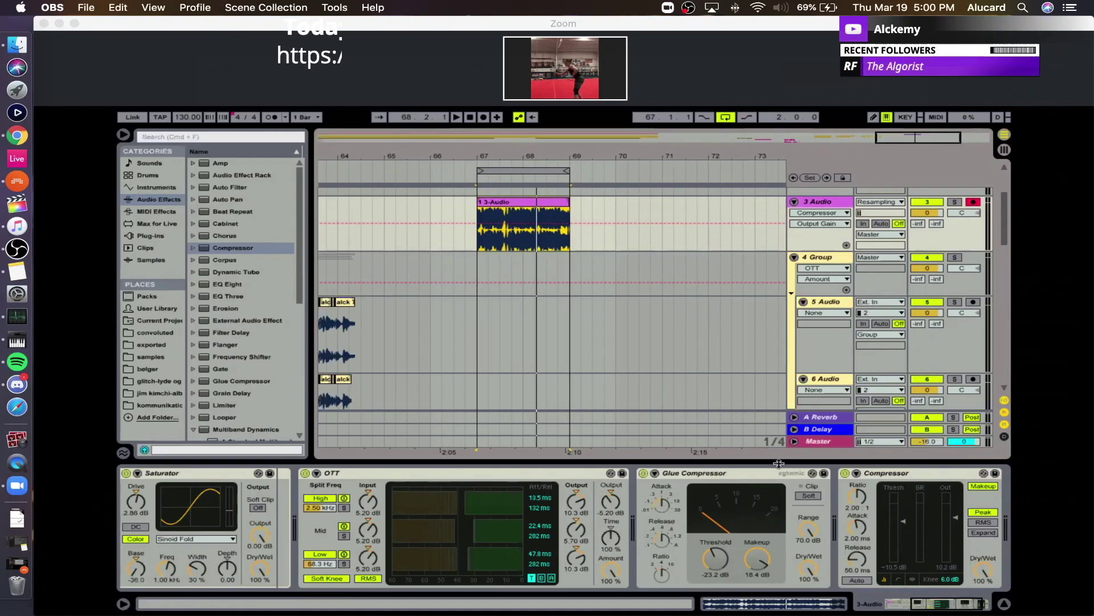
click(608, 242)
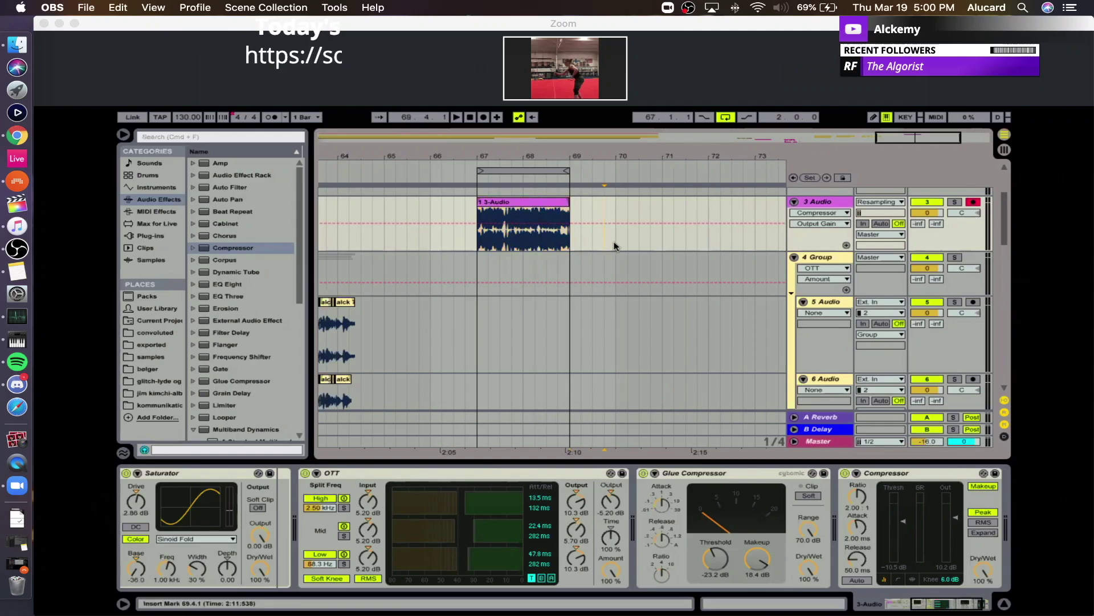
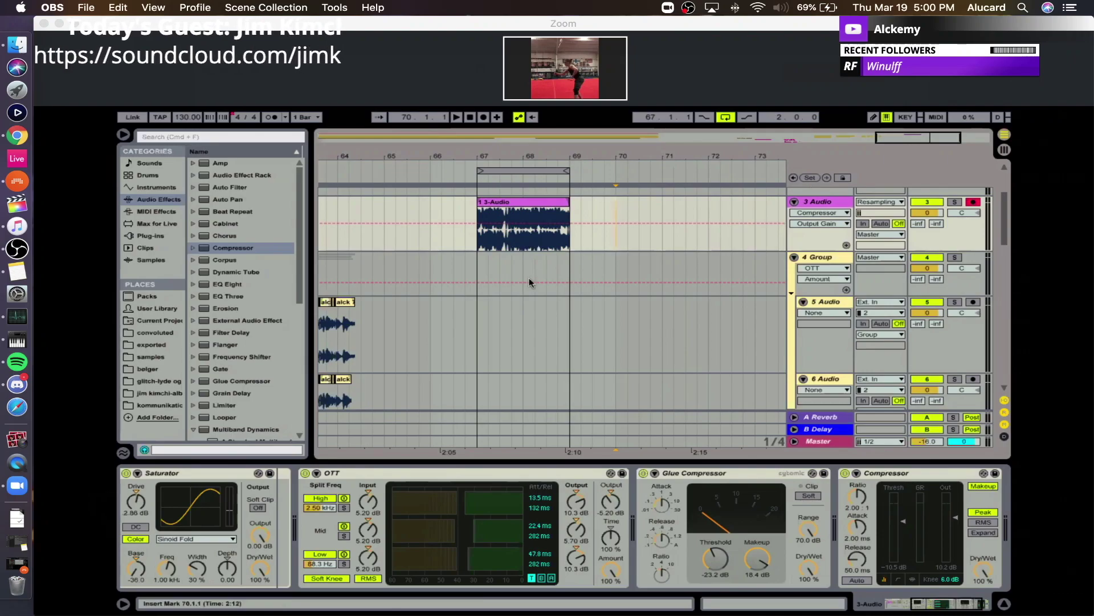
drag(508, 152, 504, 139)
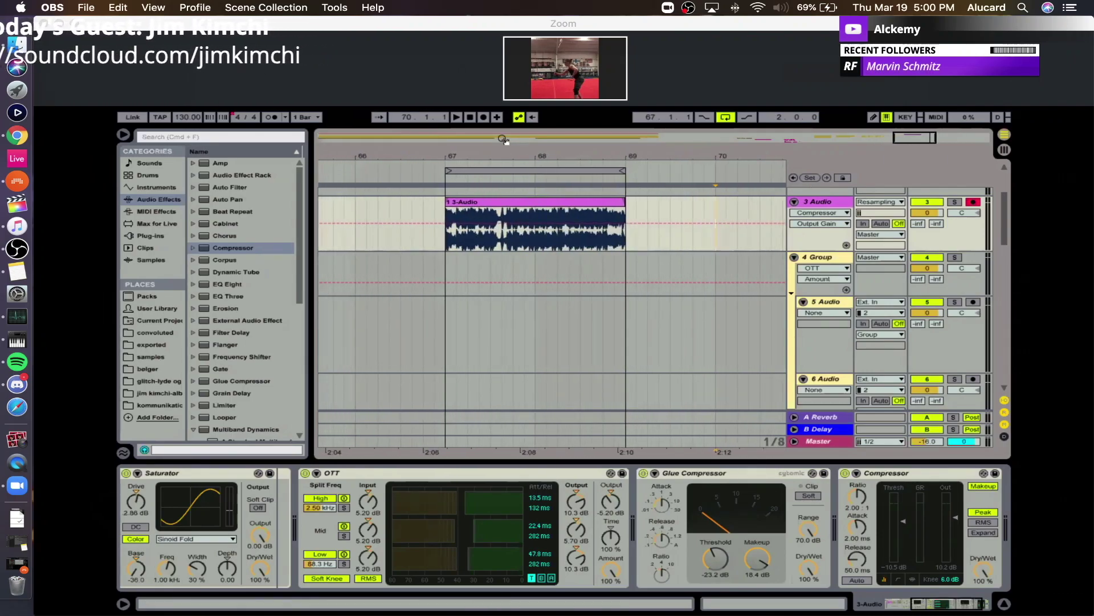
Compare the resampled clip with the Glue Compressor's soft clipping on and off.
click(810, 495)
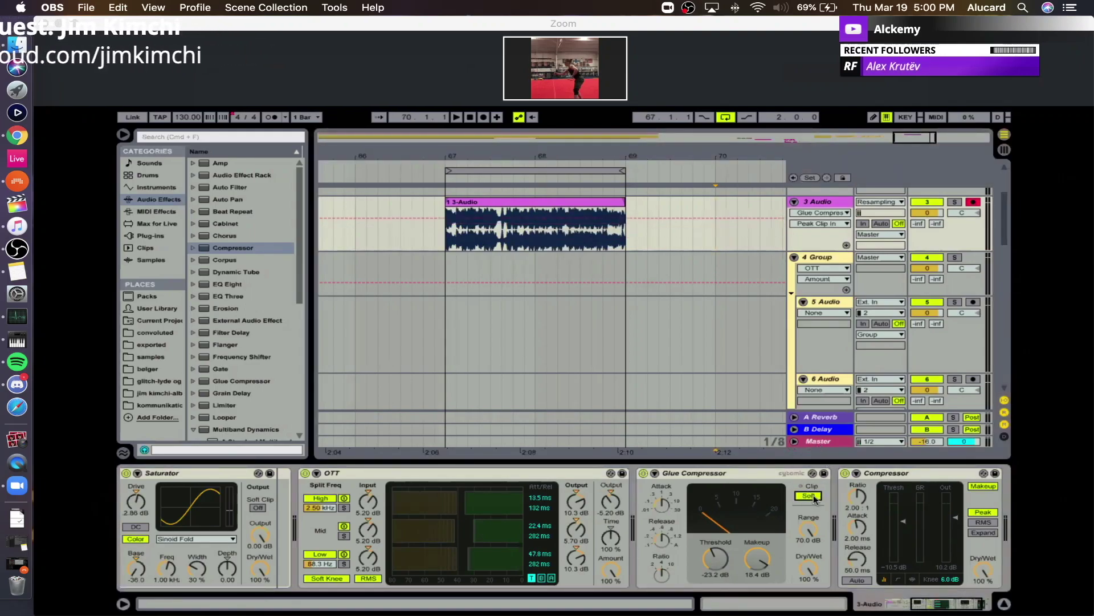
click(818, 497)
click(547, 202)
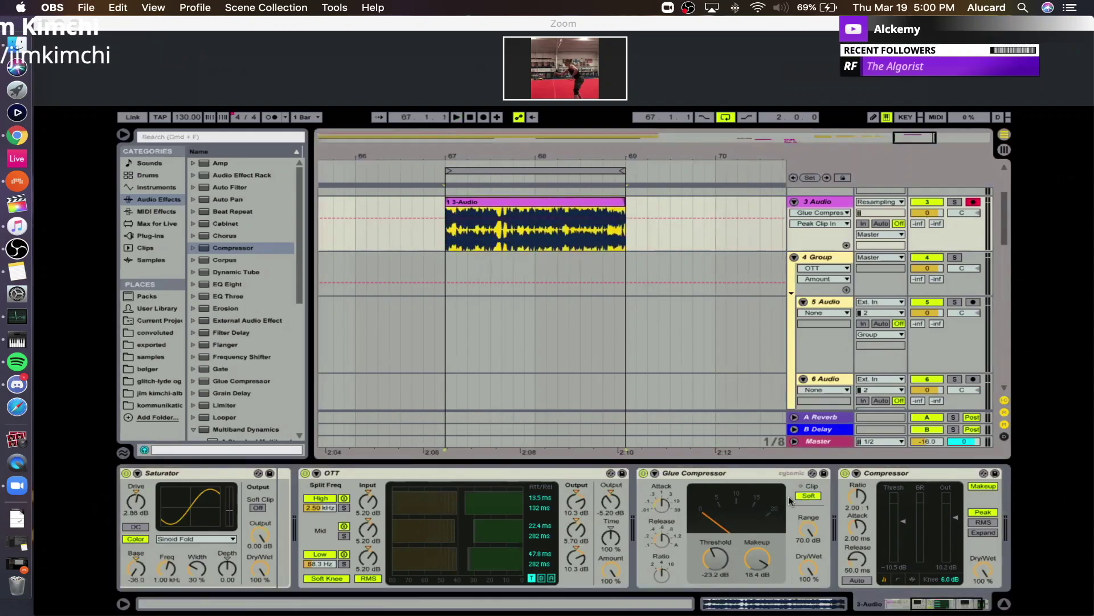
key(space)
click(810, 495)
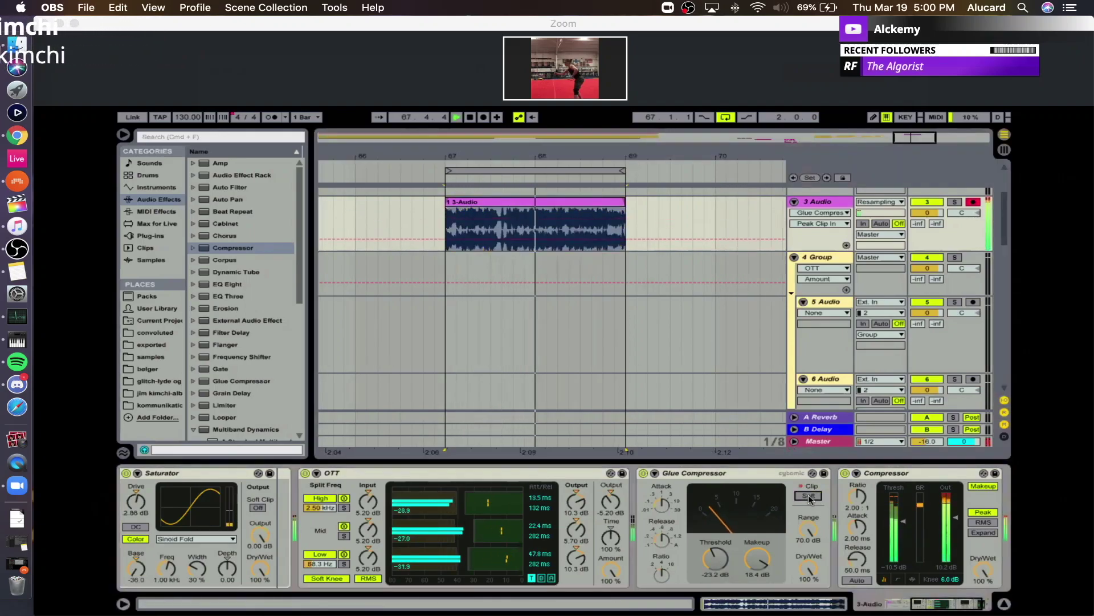
key(space)
click(575, 202)
drag(549, 155, 549, 125)
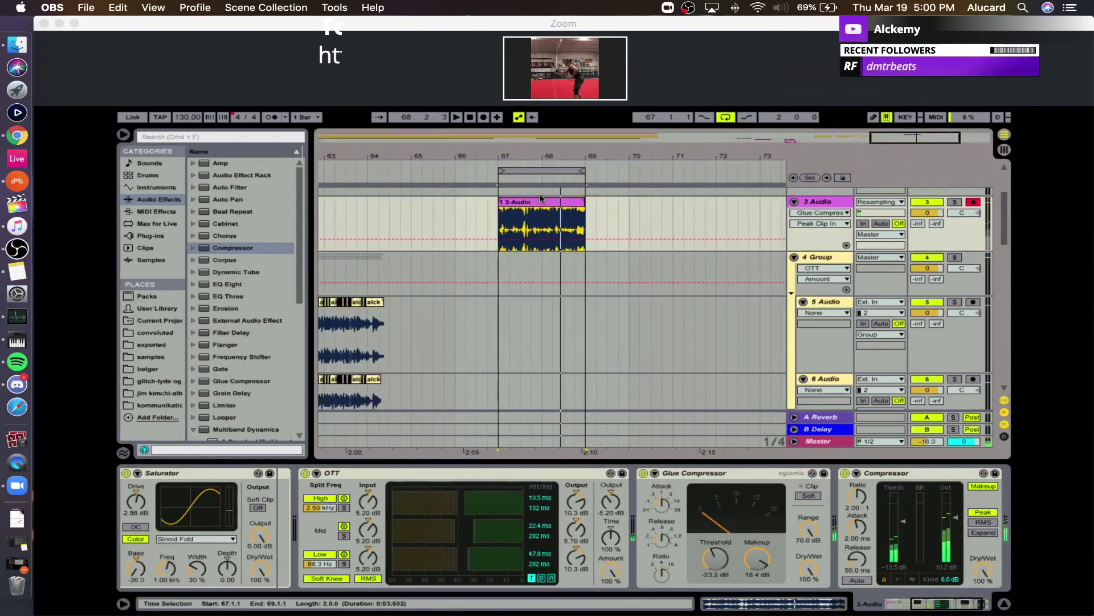
Duplicate the resampled clip to 69.1.1 on 3 Audio, consolidate the copy and play it.
key(super+d)
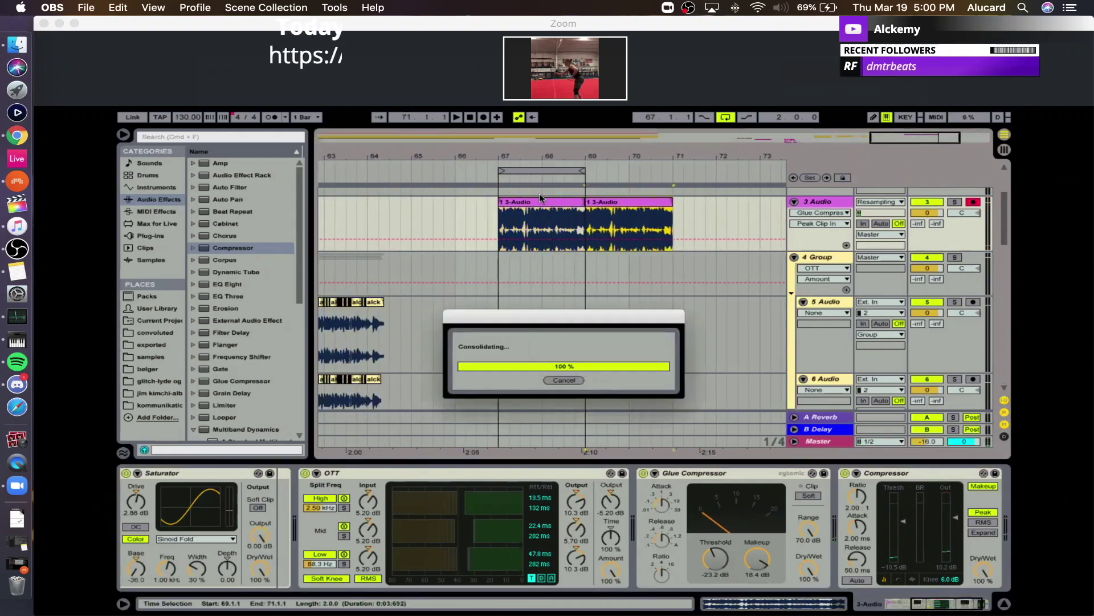
key(space)
drag(594, 156, 594, 189)
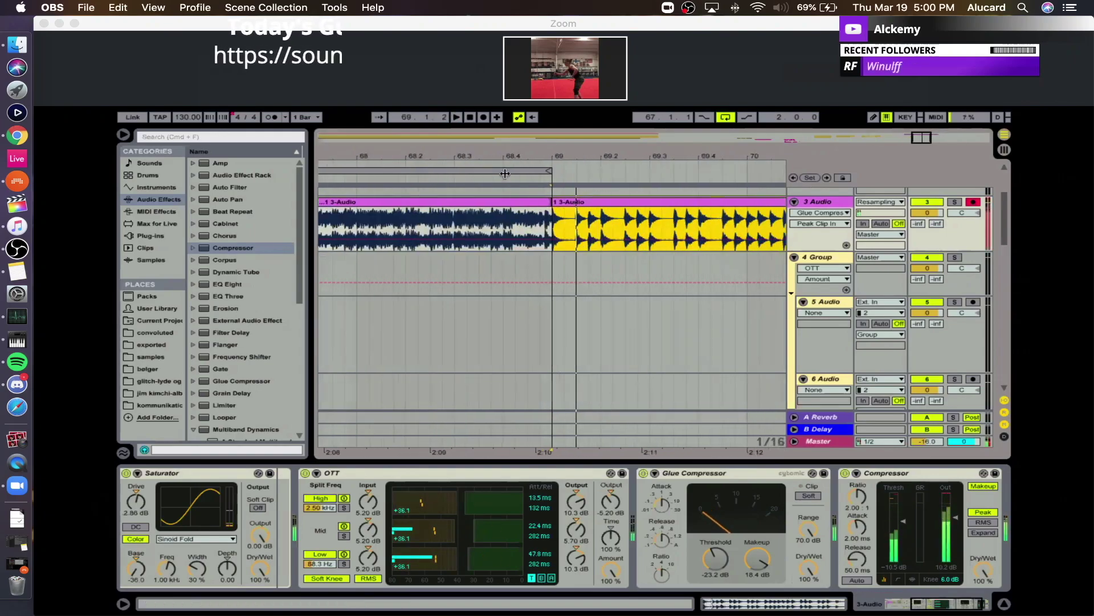
click(496, 202)
key(space)
Audition the clip at 67.1.1 in Tones warp mode and return it to Beats.
click(749, 603)
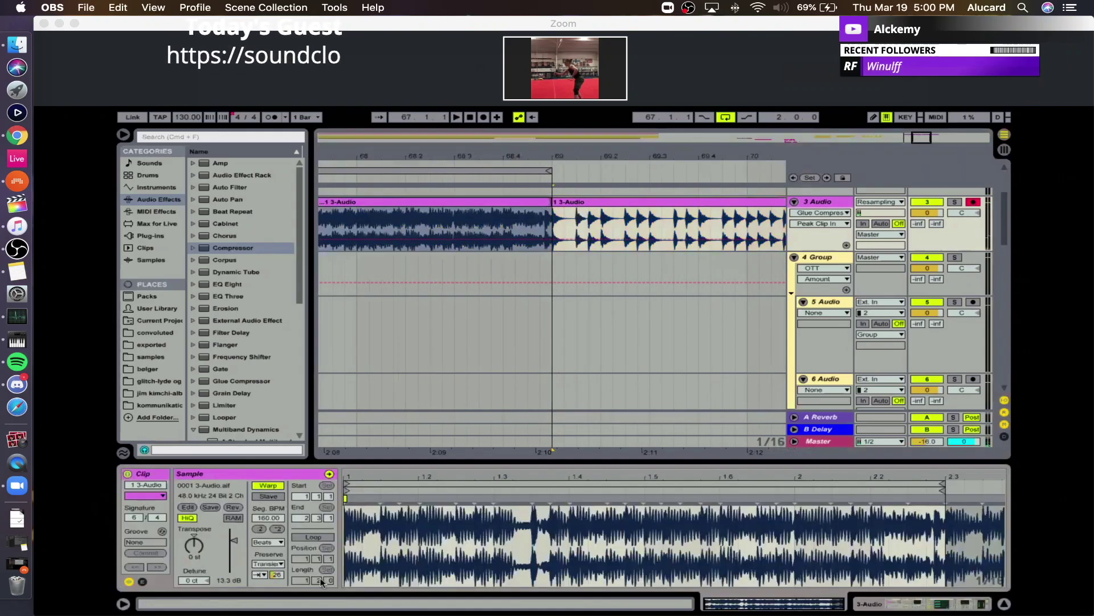
drag(376, 157, 554, 128)
drag(482, 159, 443, 155)
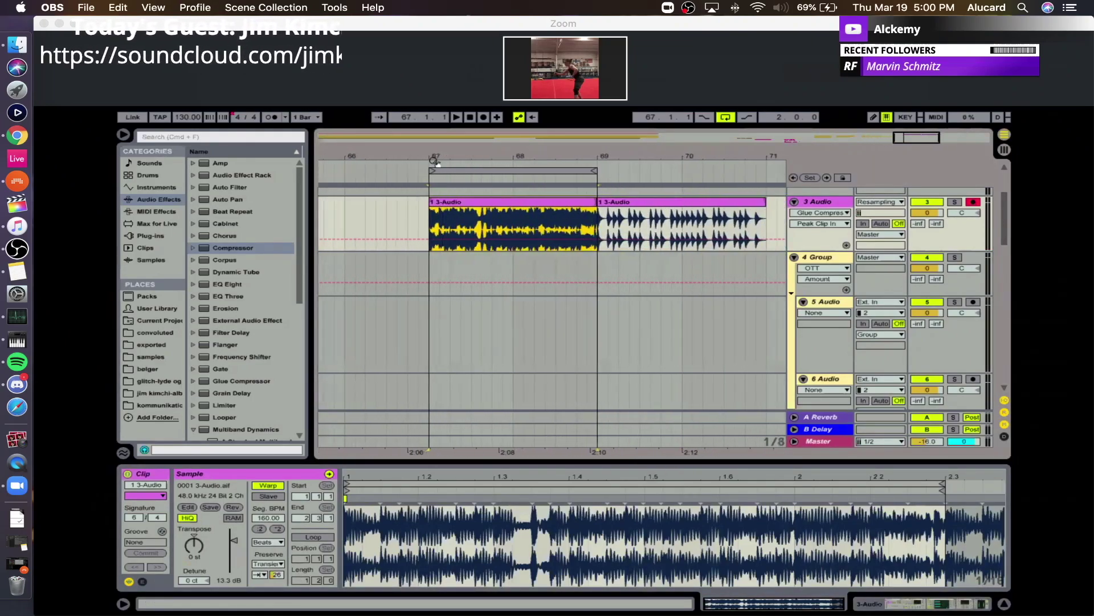
mouse_move(551, 125)
mouse_down()
mouse_move(598, 112)
mouse_move(552, 113)
mouse_up()
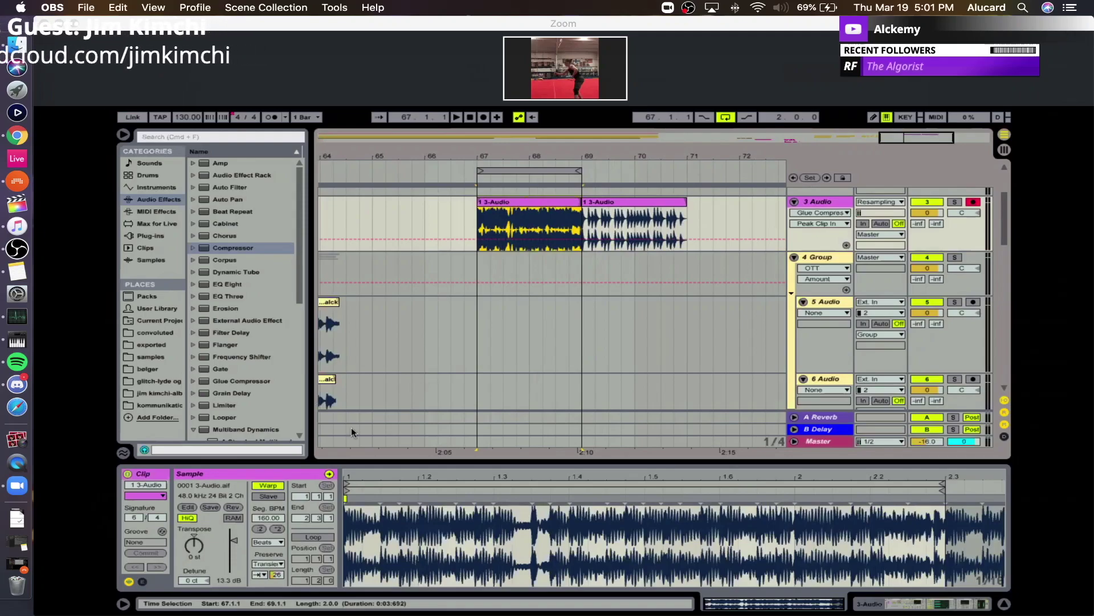
click(268, 541)
click(266, 548)
key(space)
drag(271, 566, 288, 549)
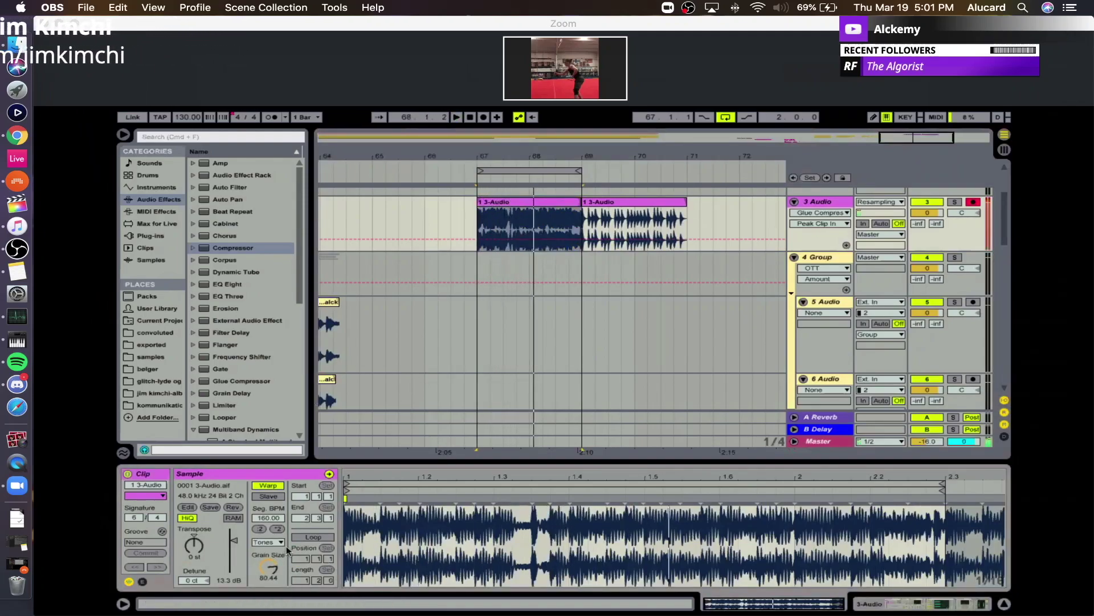
click(265, 542)
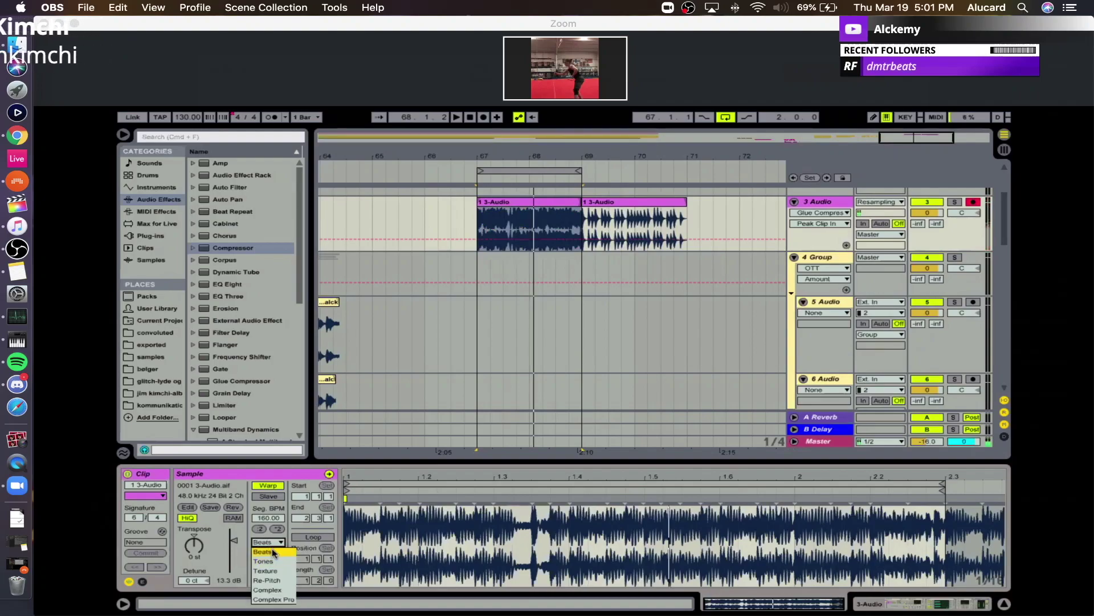
click(273, 552)
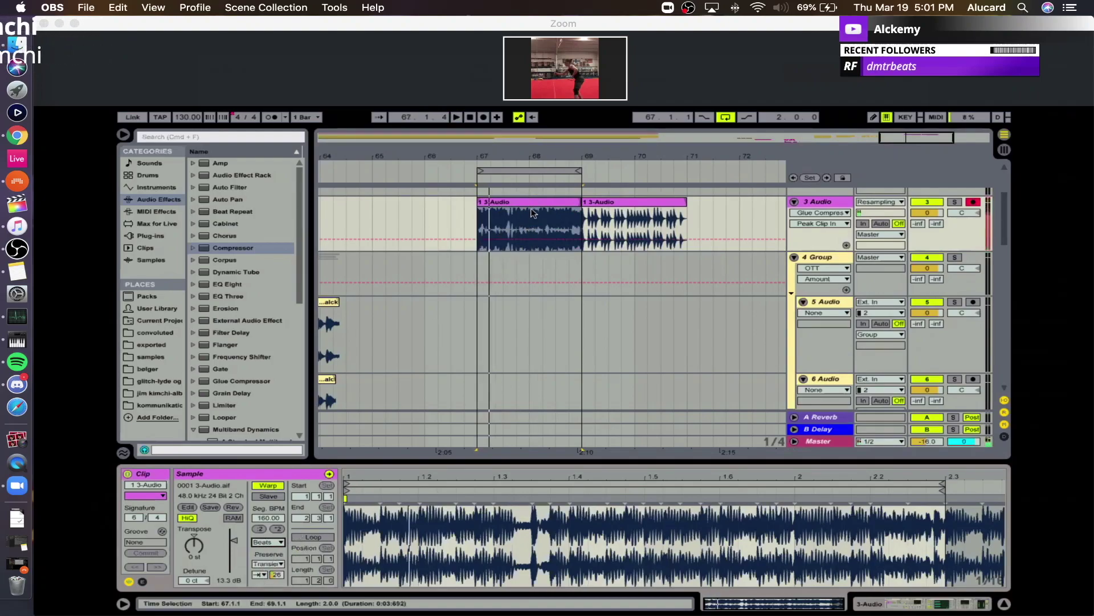
Move the consolidated clip on 3 Audio to 70.1.1 and play it.
click(600, 202)
drag(629, 156, 593, 193)
key(space)
key(Delete)
click(579, 213)
key(super+v)
key(space)
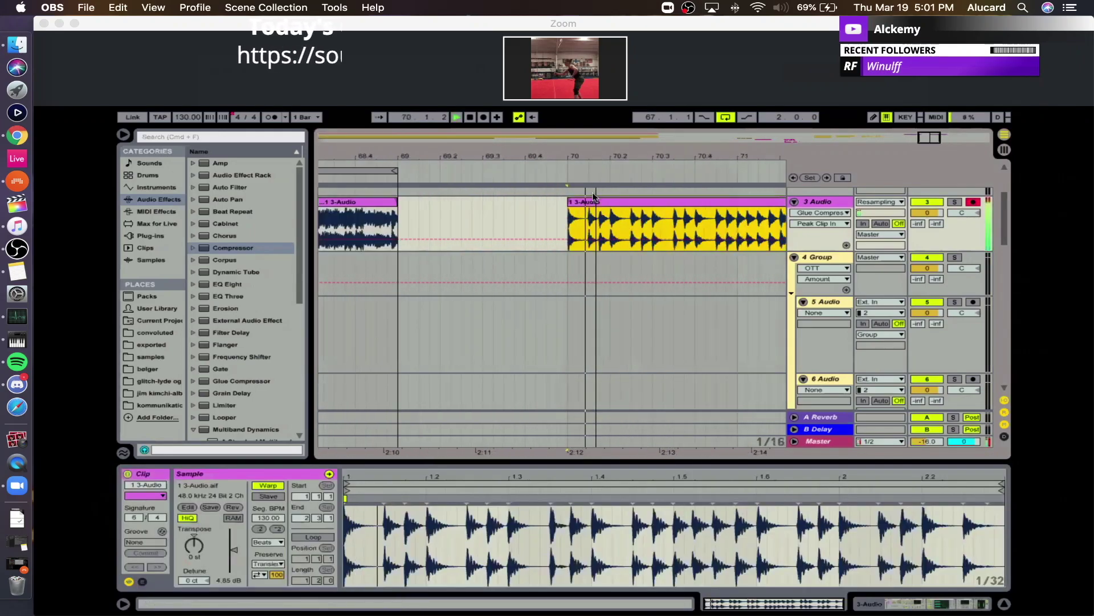
Find the short hit at 57.2.1 on 14 Audio, audition it and copy it.
scroll(593, 197, down, 5)
drag(581, 156, 698, 114)
scroll(615, 291, down, 10)
drag(576, 158, 723, 102)
scroll(679, 243, up, 5)
scroll(658, 188, down, 5)
drag(665, 149, 518, 324)
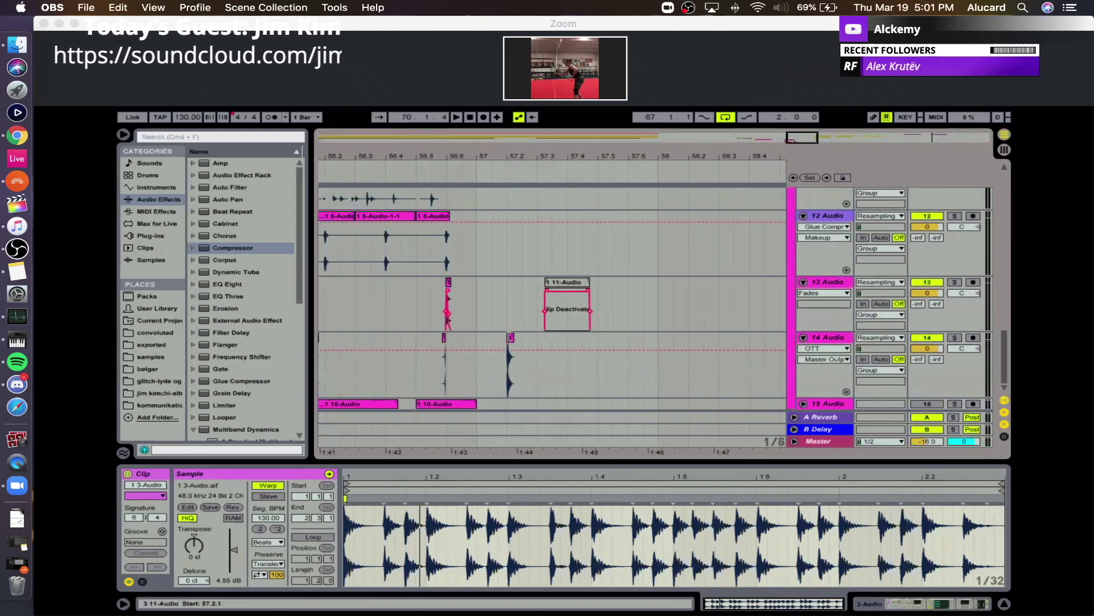
click(510, 354)
key(space)
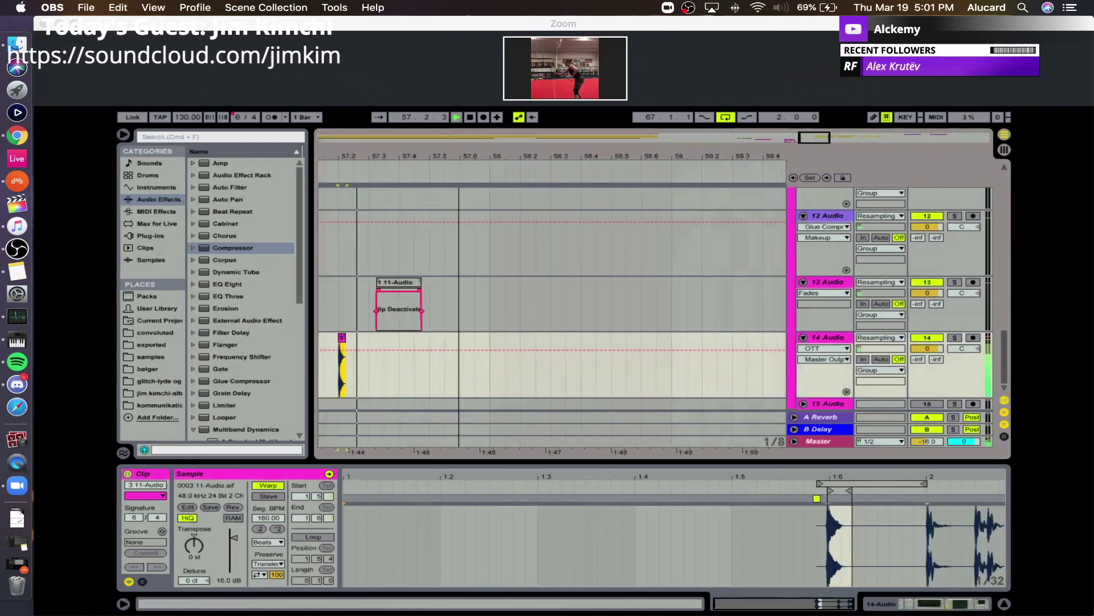
key(space)
Add an audio track below 3 Audio, paste the copied hit at 70.2.1 and play it with the loop.
click(939, 136)
scroll(675, 264, up, 10)
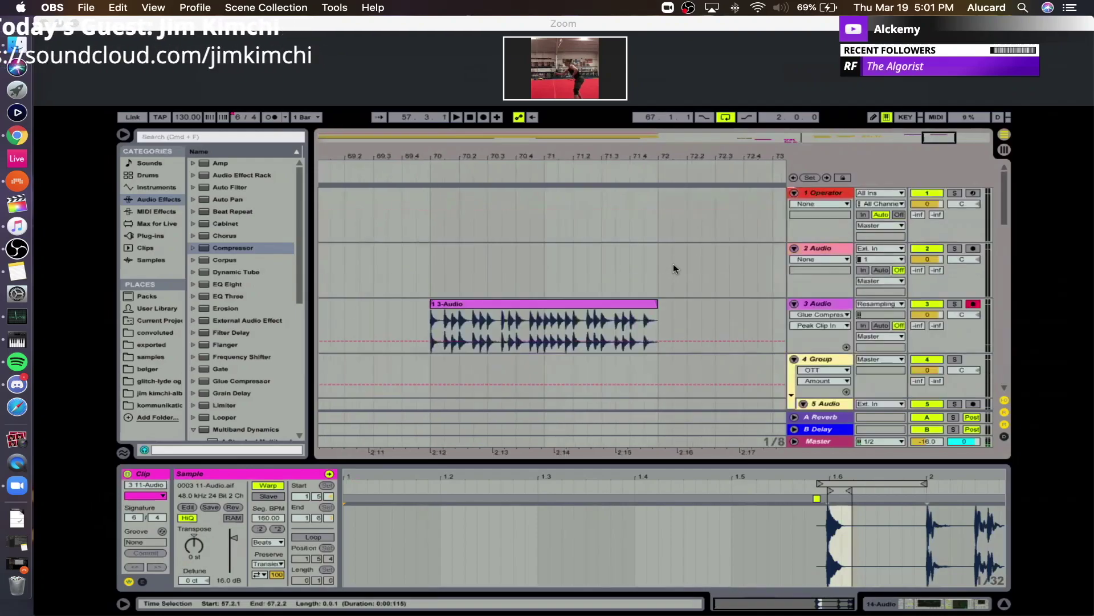
scroll(673, 269, down, 5)
drag(436, 150, 433, 247)
click(417, 212)
key(super+t)
click(478, 246)
key(super+v)
key(space)
Repeat the hit every two beats on 4 Audio through 71.4.1 while the loop plays.
shift+click(536, 245)
key(super+d)
key(super+d)
key(super+d)
key(super+d)
key(super+z)
drag(533, 151, 754, 134)
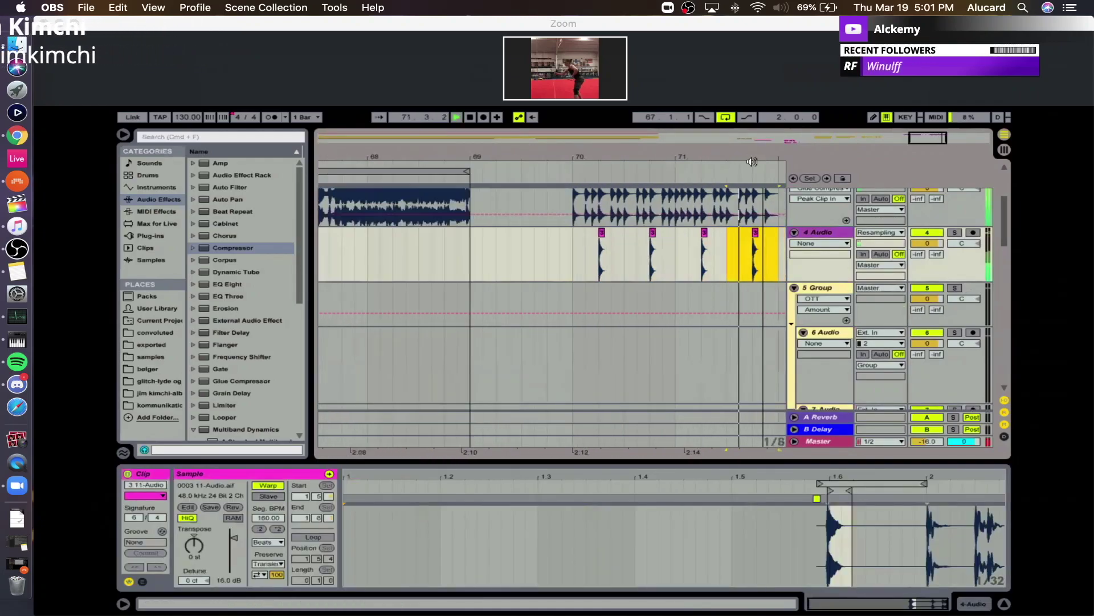
key(space)
Shift the loop's second hit near 70.1.3 on 3 Audio slightly later and play from 70.1.1.
mouse_move(592, 157)
mouse_down()
mouse_move(593, 181)
mouse_move(558, 179)
mouse_up()
scroll(572, 229, up, 4)
scroll(572, 229, down, 1)
click(513, 277)
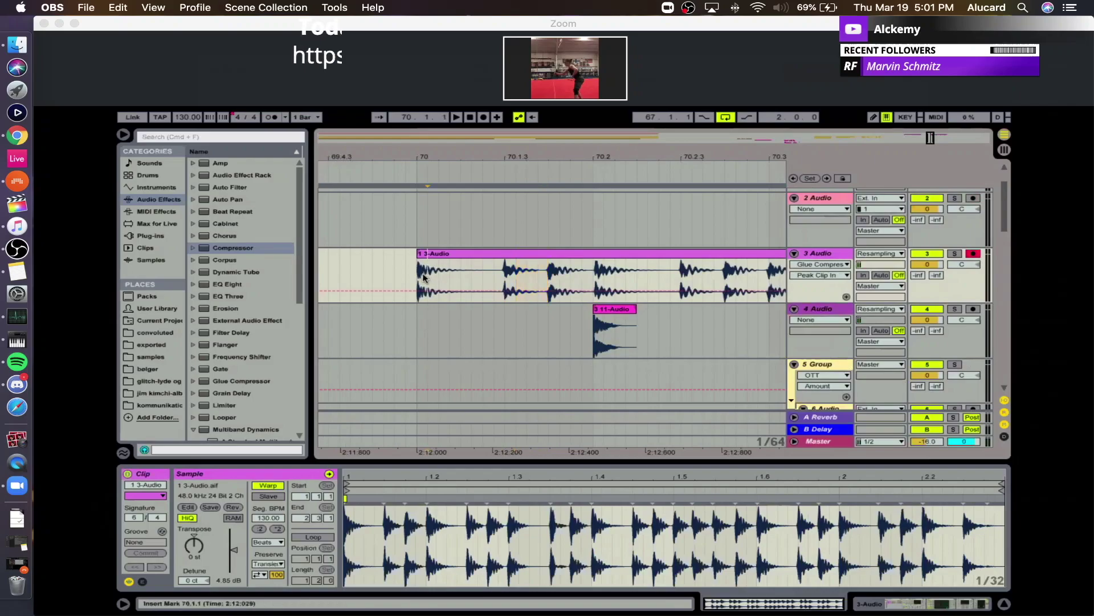
drag(494, 280, 513, 285)
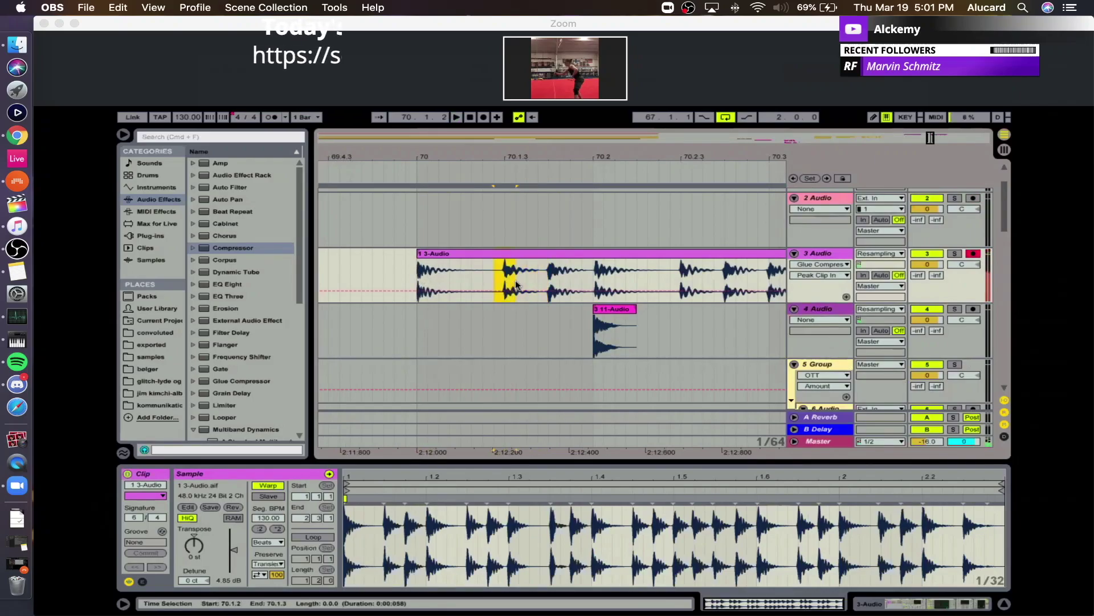
key(super+x)
click(529, 283)
key(super+v)
click(520, 255)
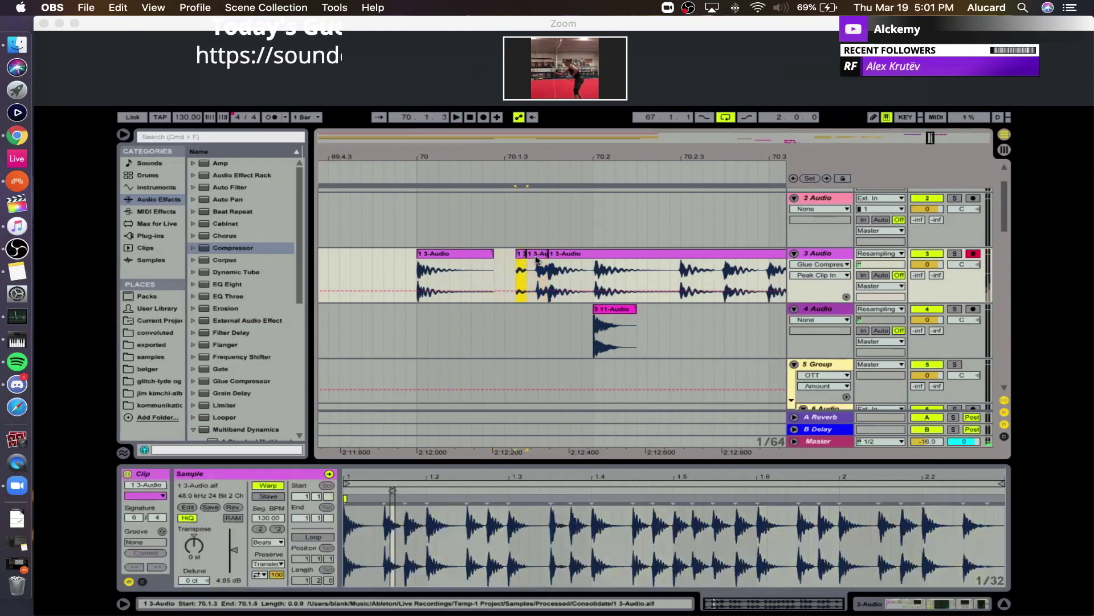
click(433, 254)
key(space)
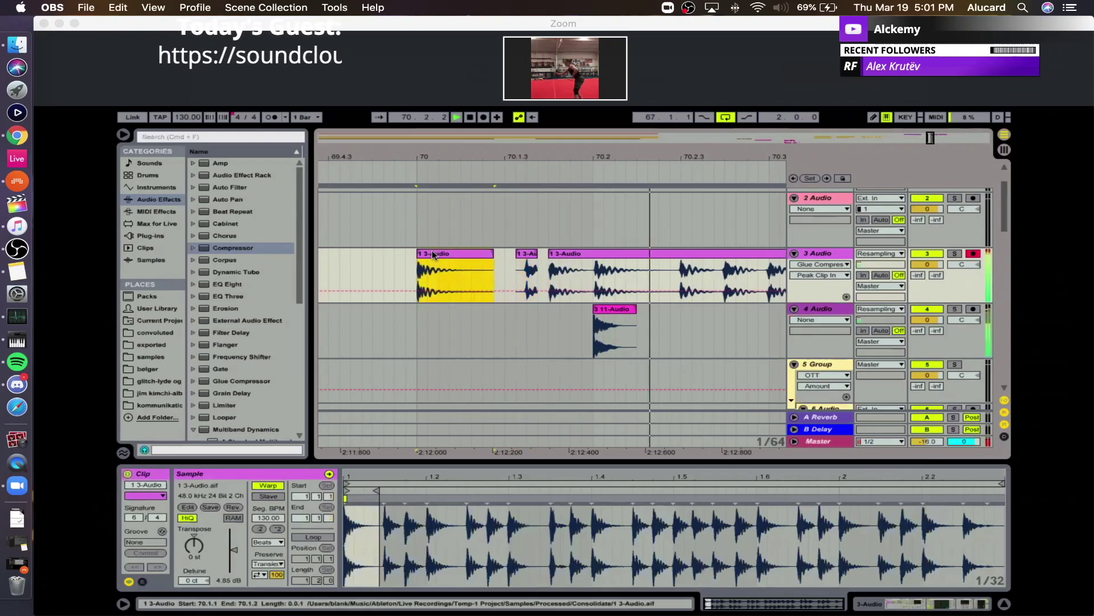
key(space)
Shift the second and third hits before 70.2.1 on 3 Audio slightly later and replay from 70.1.1.
click(561, 274)
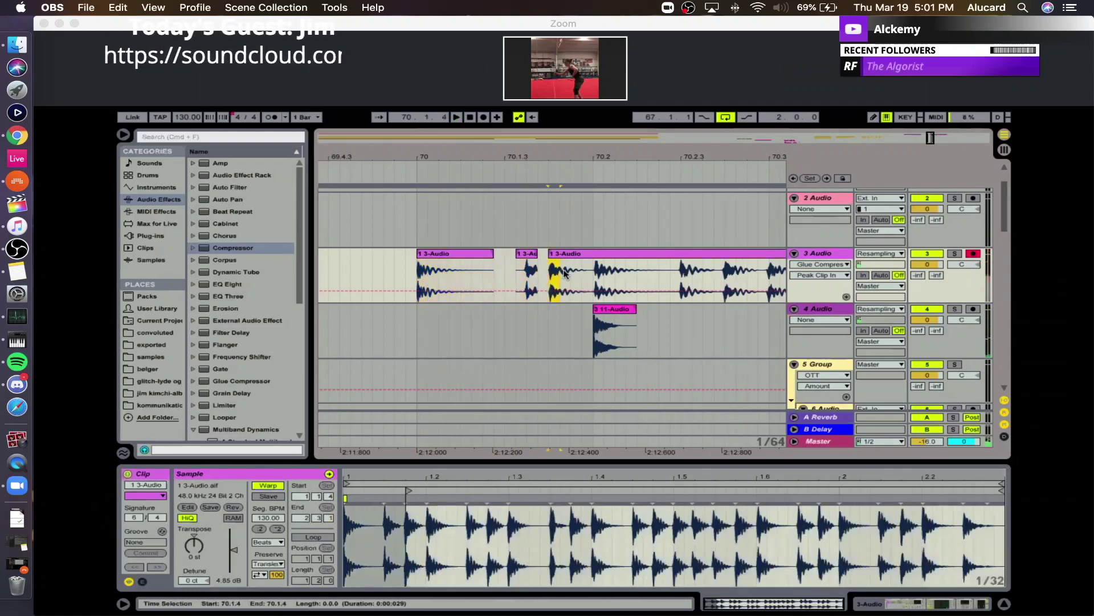
drag(561, 253, 549, 253)
mouse_move(549, 277)
mouse_down()
mouse_move(568, 278)
mouse_move(549, 258)
mouse_up()
key(super+x)
click(570, 277)
key(super+v)
click(441, 257)
key(space)
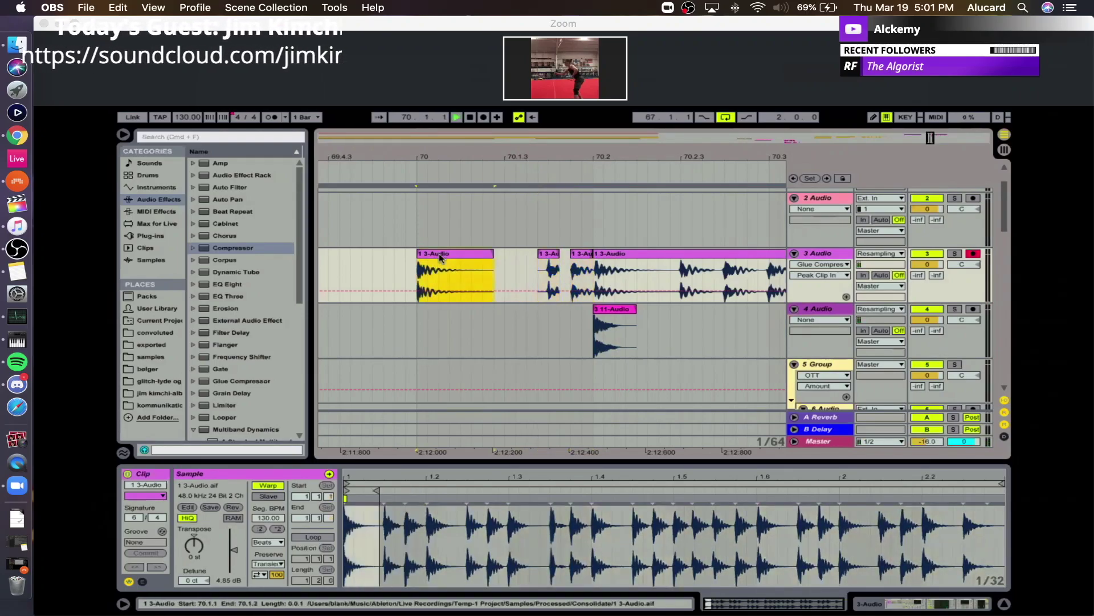
key(space)
key(space)
key(space)
Delete the two hits from 70.2.3 through 70.2.4 on 3 Audio and play from 70.2.1.
scroll(447, 208, right, 5)
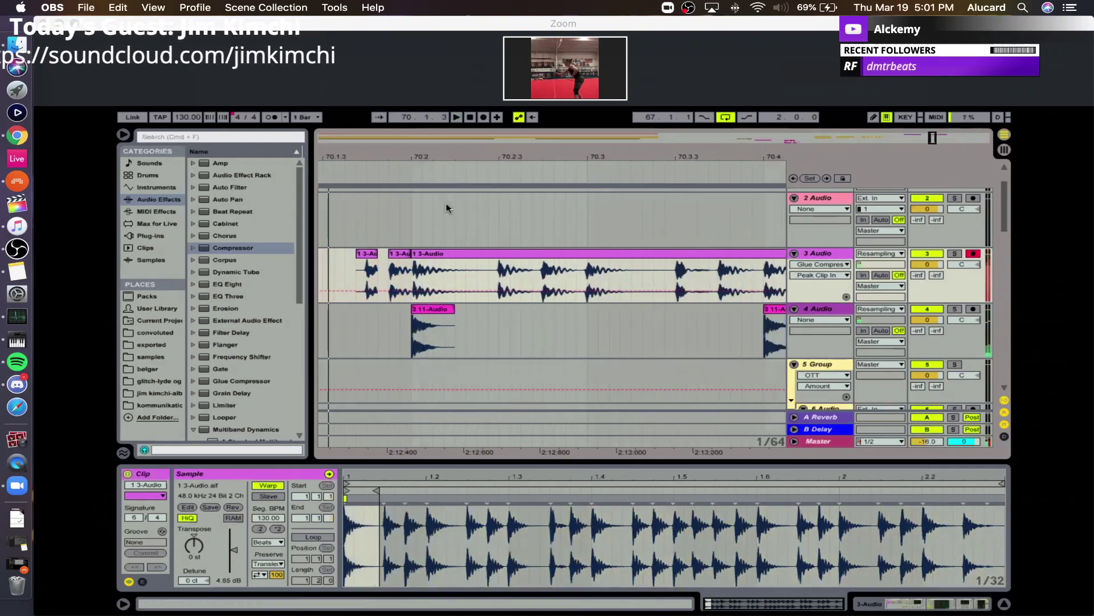
click(505, 273)
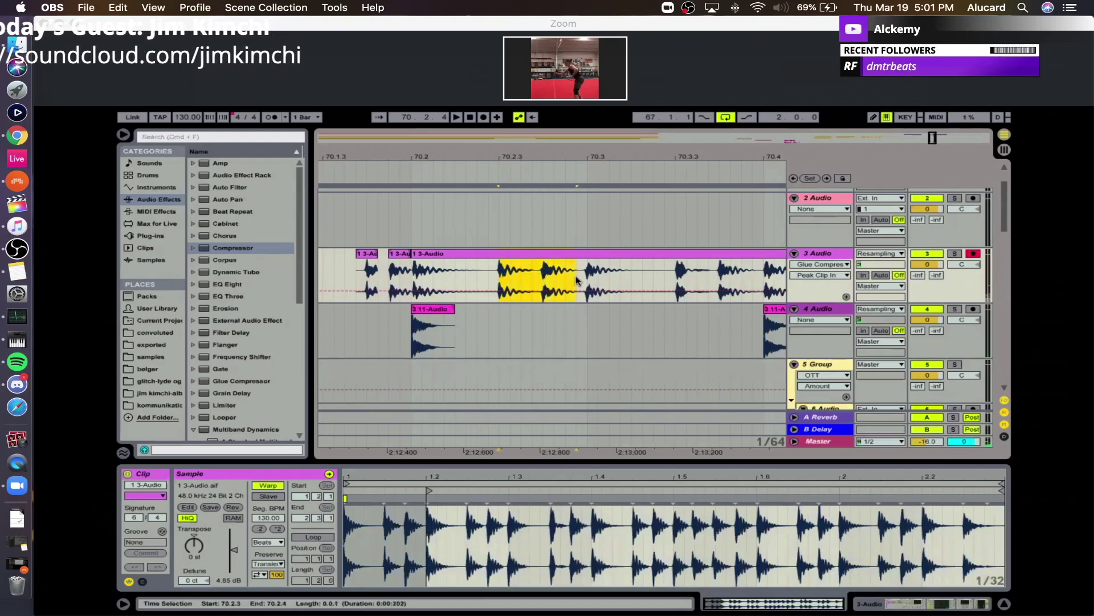
key(Delete)
click(433, 255)
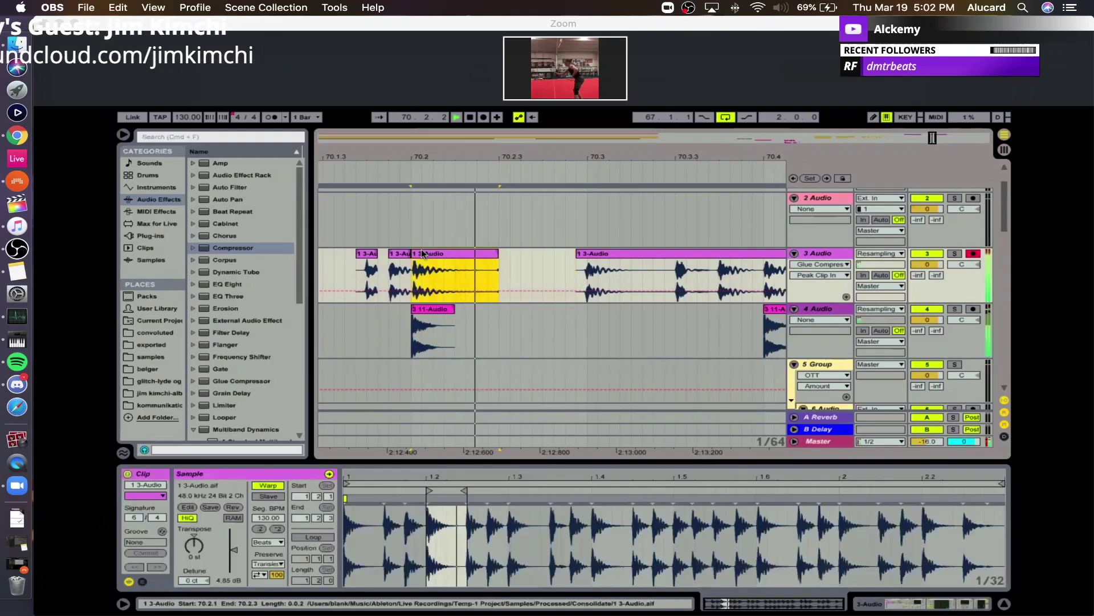
Repeat the short tail slice after 70.2.3 on 3 Audio three times towards 70.3 and play from 70.2.1.
key(super+d)
key(super+d)
key(super+d)
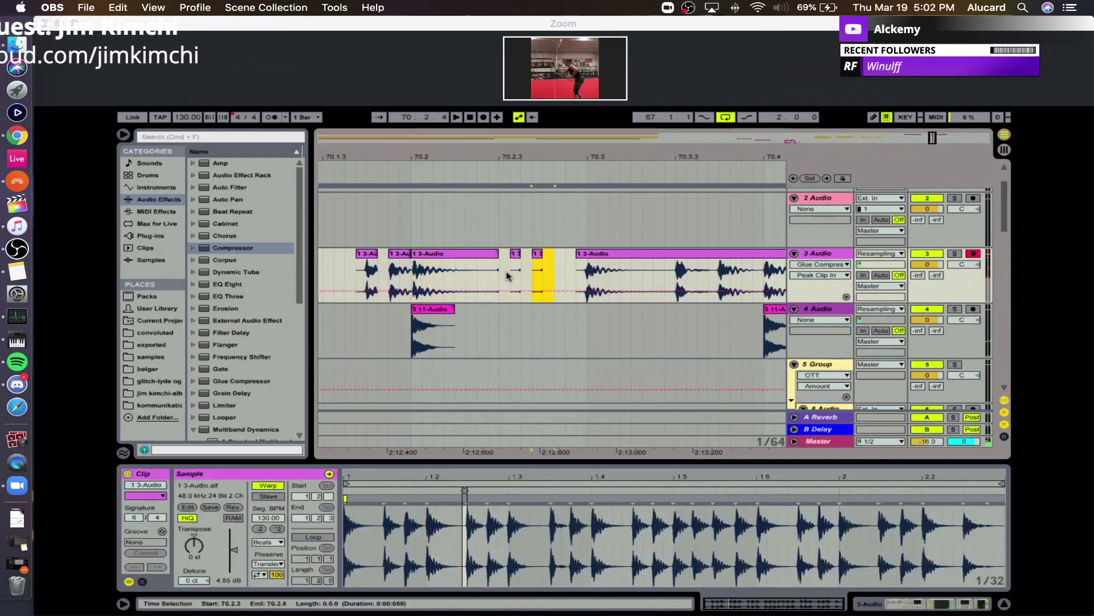
click(423, 253)
key(space)
key(space)
Play the hits around 70.3 on 3 Audio, starting once more from 70.3.1.
drag(450, 155, 744, 151)
click(569, 252)
key(space)
drag(661, 151, 655, 152)
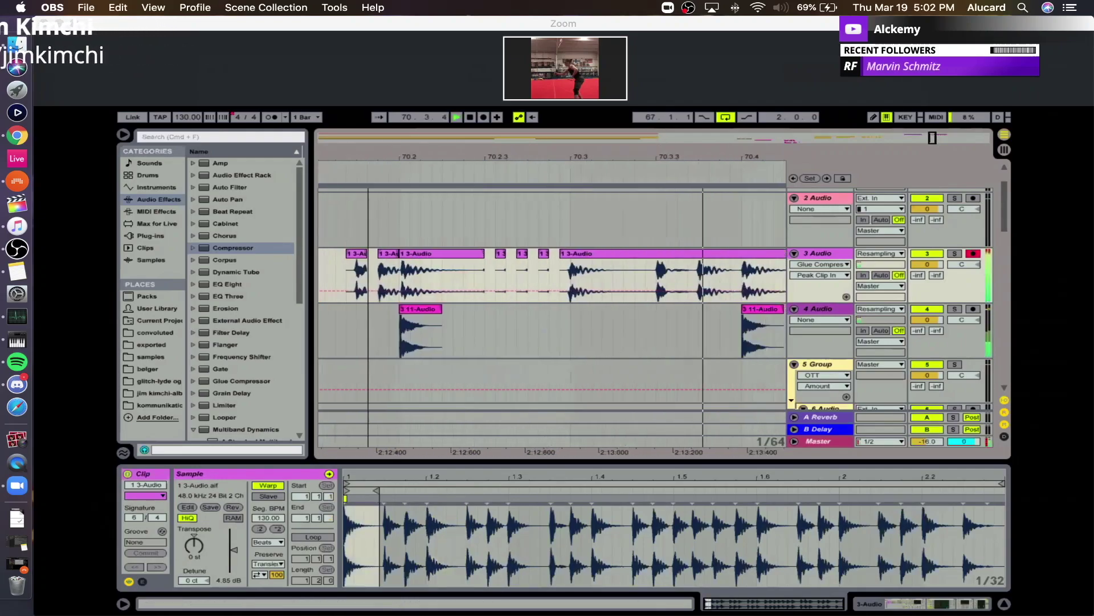
key(space)
click(551, 278)
key(space)
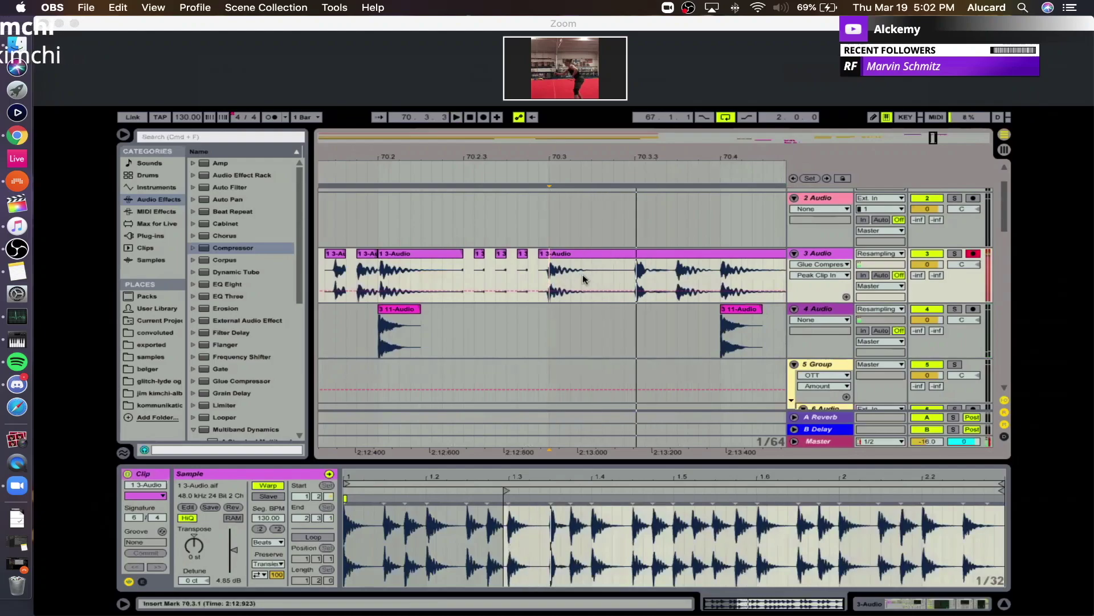
Select the hit at 70.3.1 on 3 Audio, show the track's effect devices and play the section again.
drag(553, 272, 606, 279)
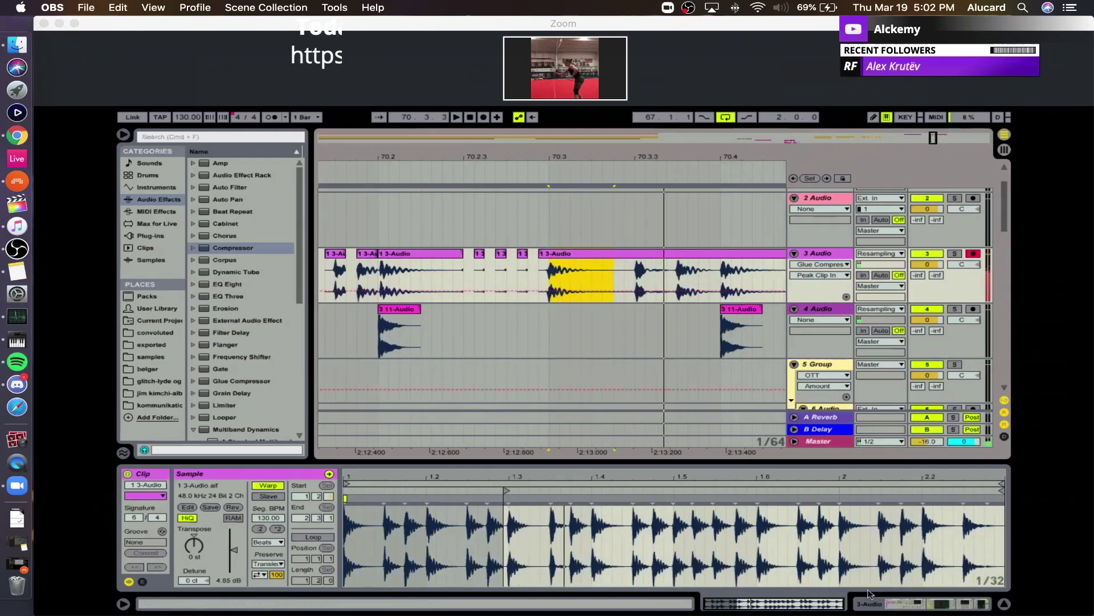
key(shift+Tab)
scroll(312, 533, left, 5)
click(444, 528)
key(space)
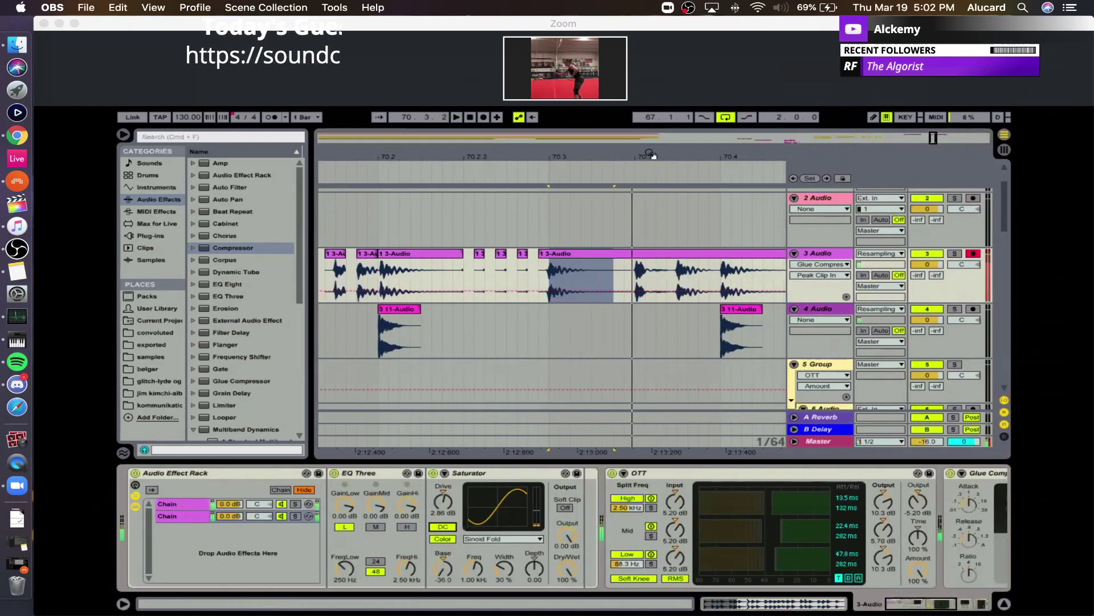
drag(652, 155, 462, 152)
key(space)
key(space)
Move the hit at 70.3.3 on 3 Audio earlier to about 70.3.2 and play from the preceding hit.
drag(442, 280, 456, 281)
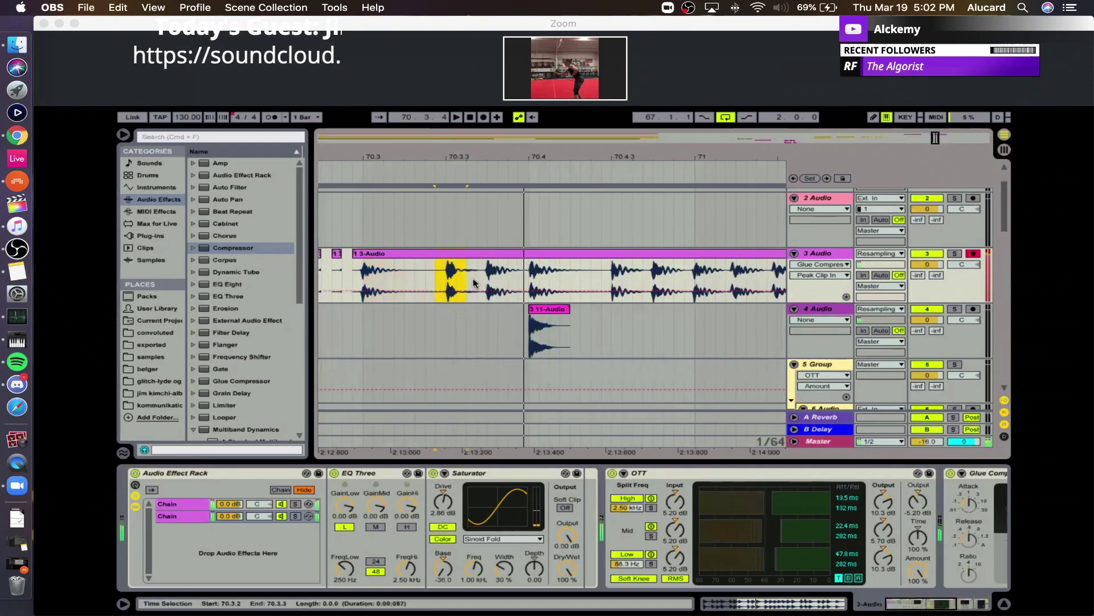
scroll(462, 282, left, 4)
click(581, 275)
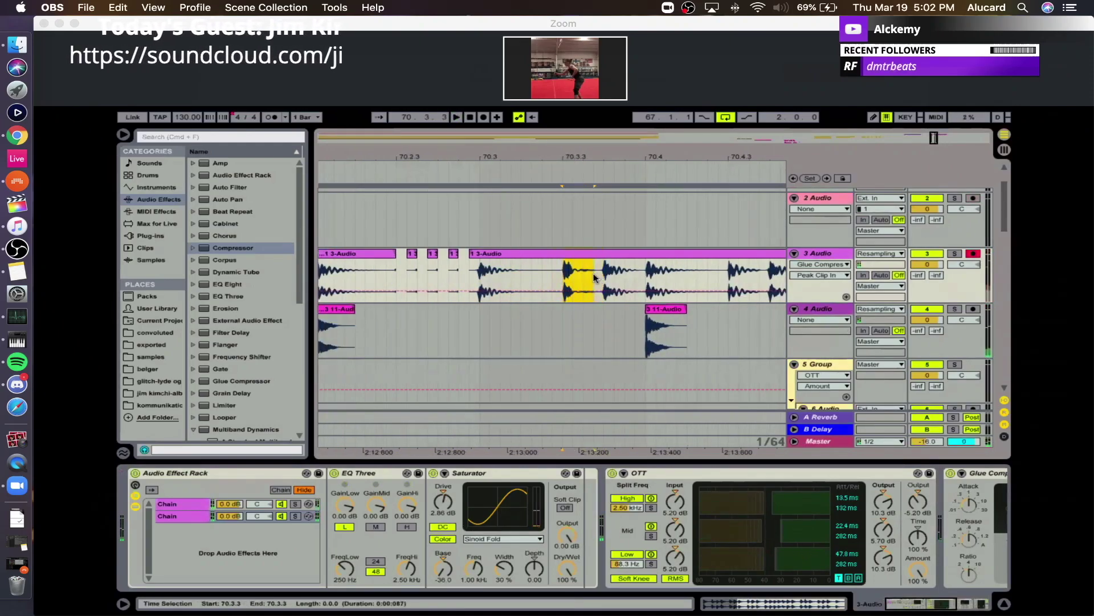
key(super+x)
click(533, 276)
key(super+v)
click(502, 255)
key(space)
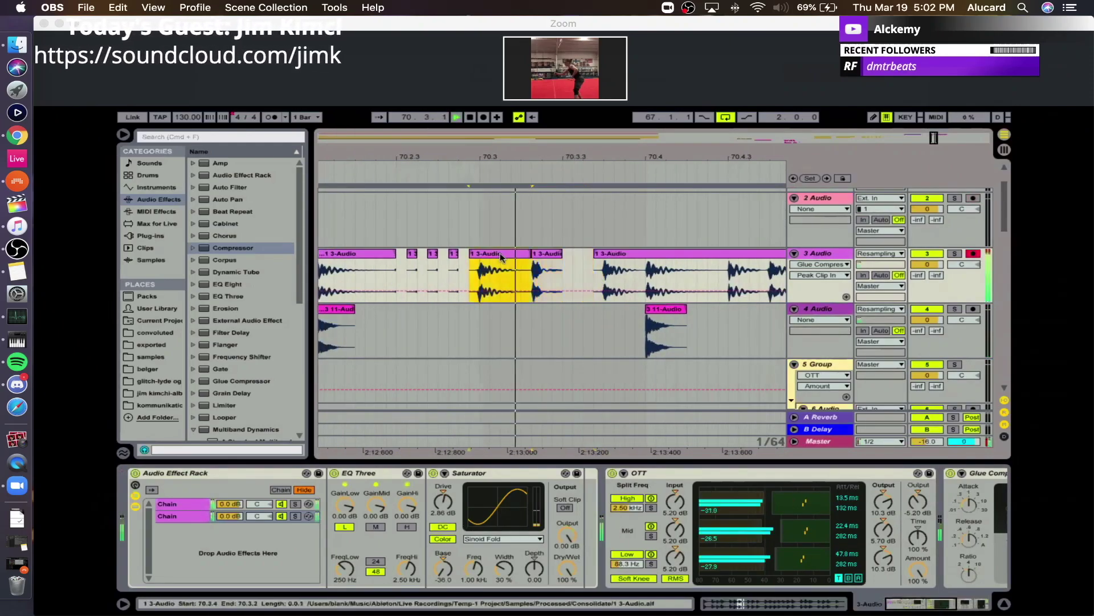
Stop playback and delete the moved hit between 70.3.2 and 70.3.3 on 3 Audio.
key(space)
click(536, 255)
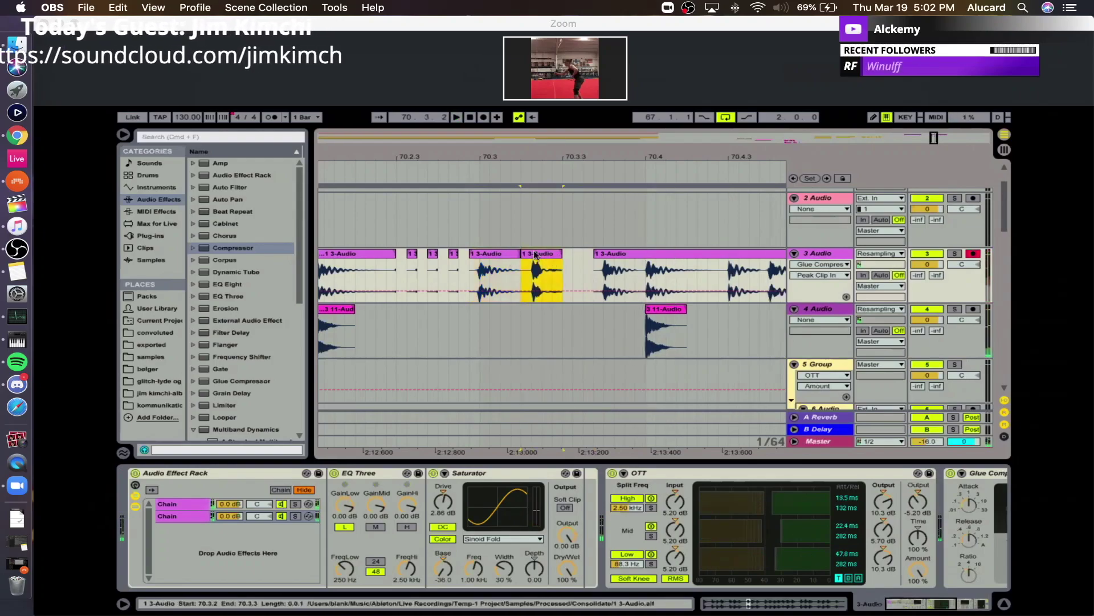
key(Delete)
Copy the long remaining loop clip after 70.3.3 on 3 Audio and paste it at 74.3.1.
drag(546, 157, 461, 154)
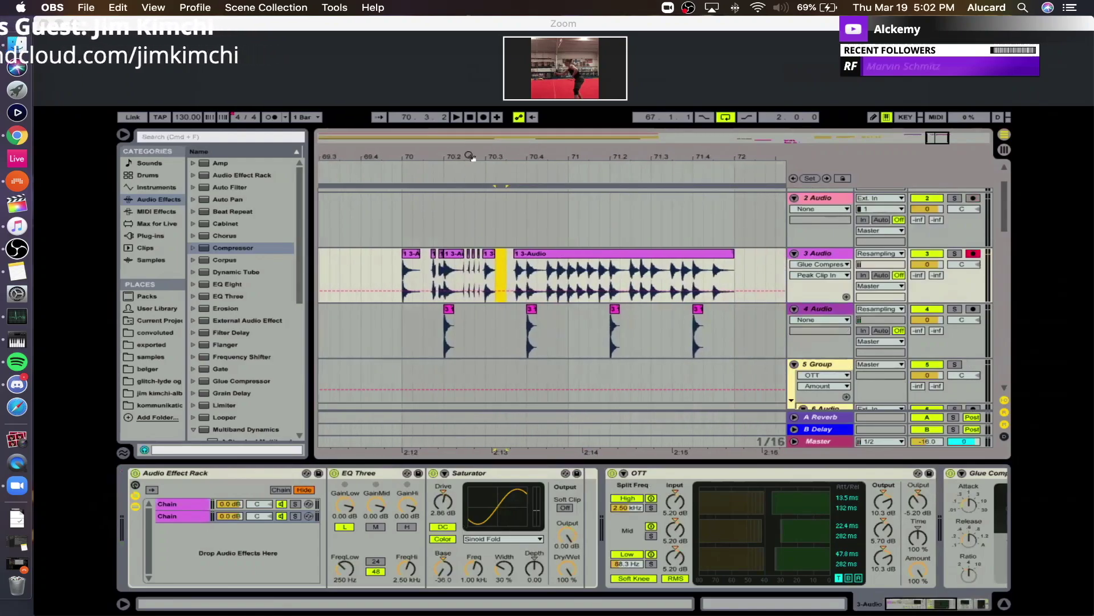
drag(469, 156, 477, 143)
click(545, 254)
key(super+c)
click(753, 272)
key(super+v)
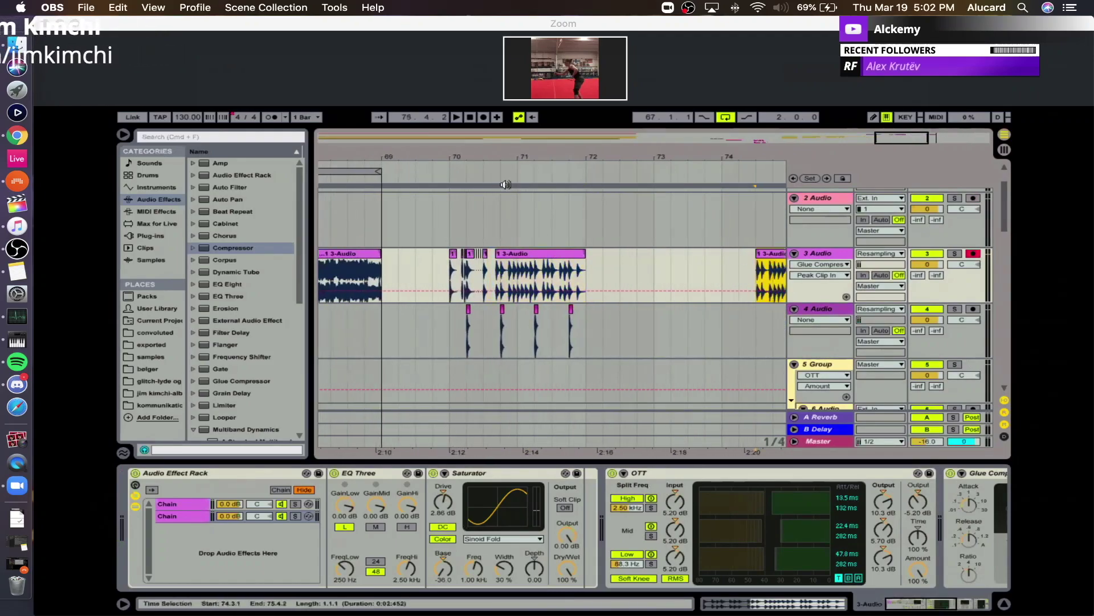
drag(757, 249, 621, 254)
Play 3 Audio from 70.1.1 and examine the gaps and hits between 70.1.1 and 70.3.
drag(453, 158, 385, 195)
click(390, 255)
key(space)
drag(460, 159, 427, 159)
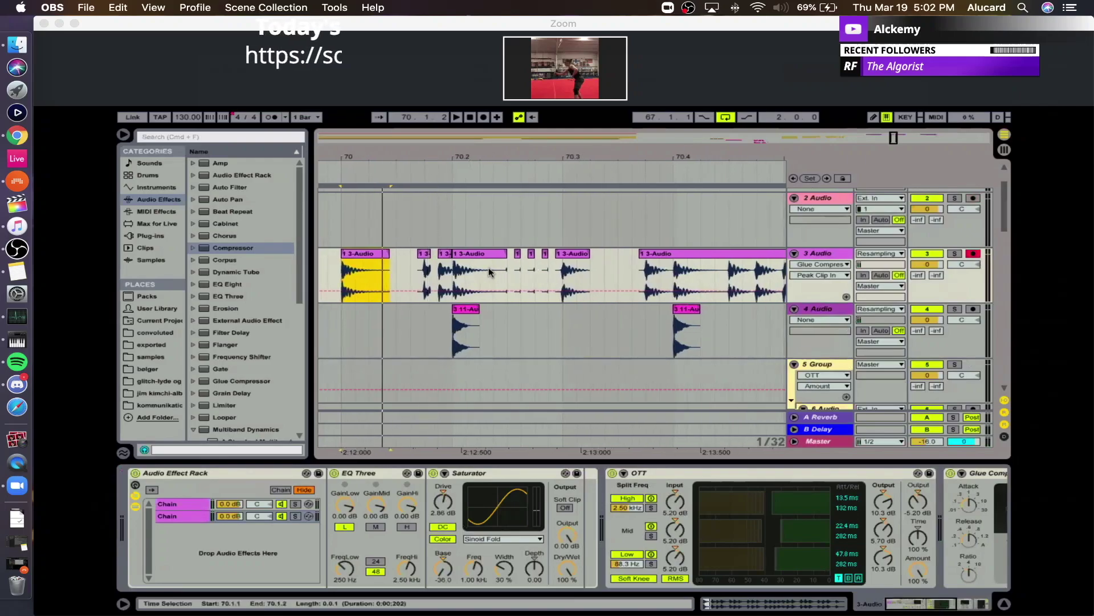
drag(386, 264, 425, 268)
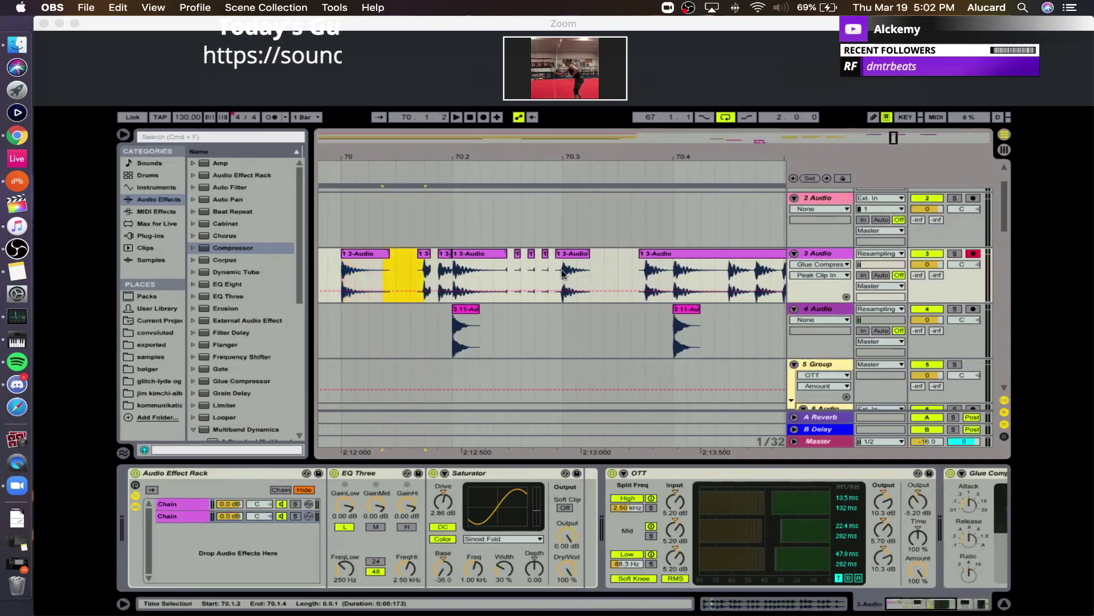
click(420, 268)
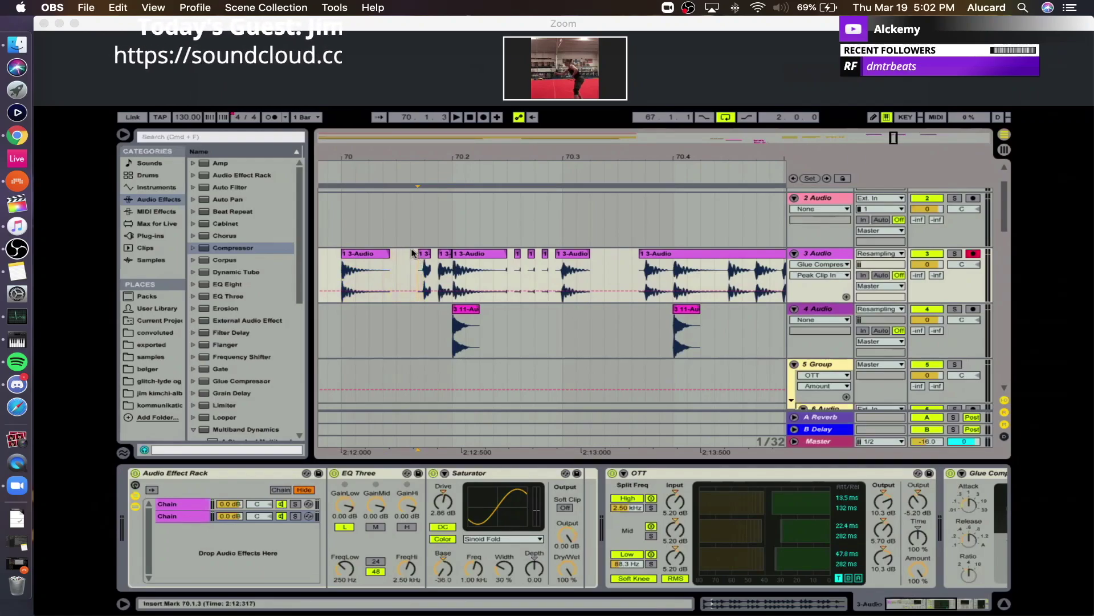
drag(454, 268, 507, 266)
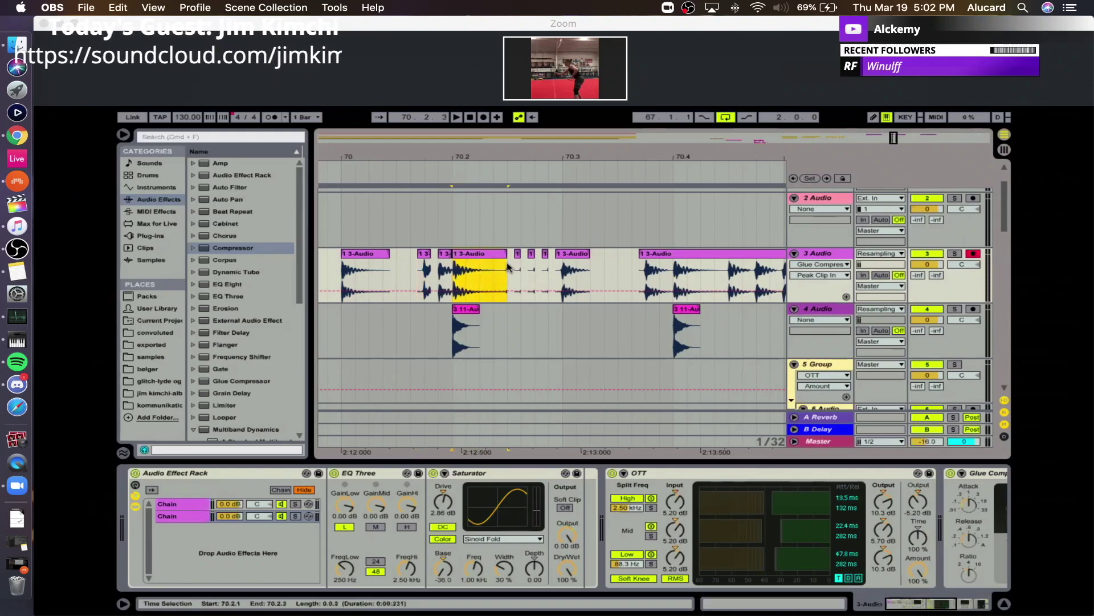
click(370, 253)
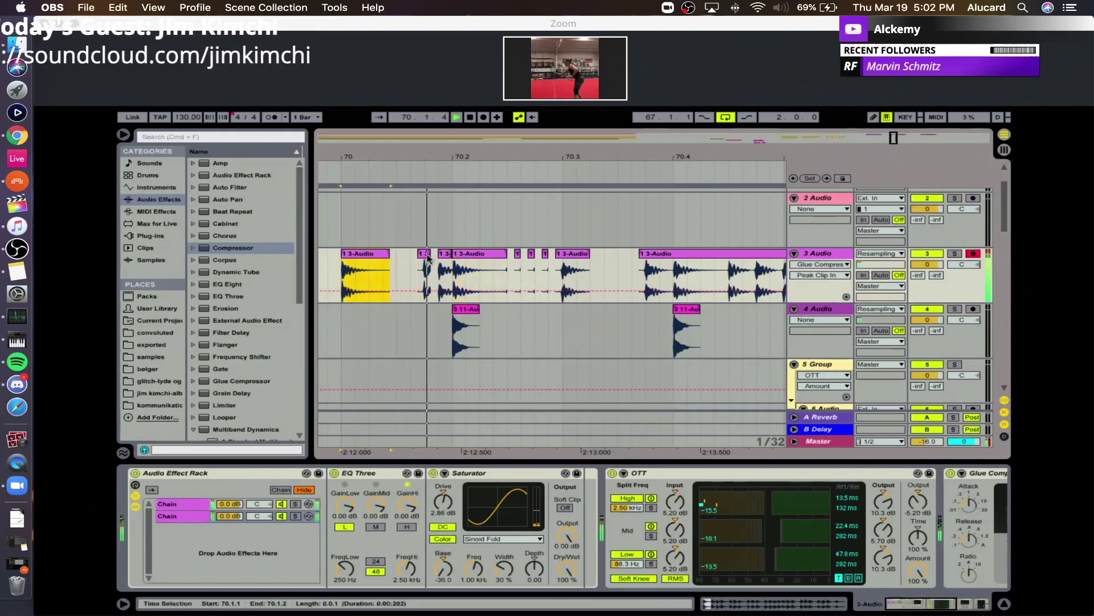
click(575, 254)
Examine the end of the 70.2.1 hit clip near 70.2.3 at high magnification in its sample waveform.
click(518, 254)
drag(515, 156, 514, 200)
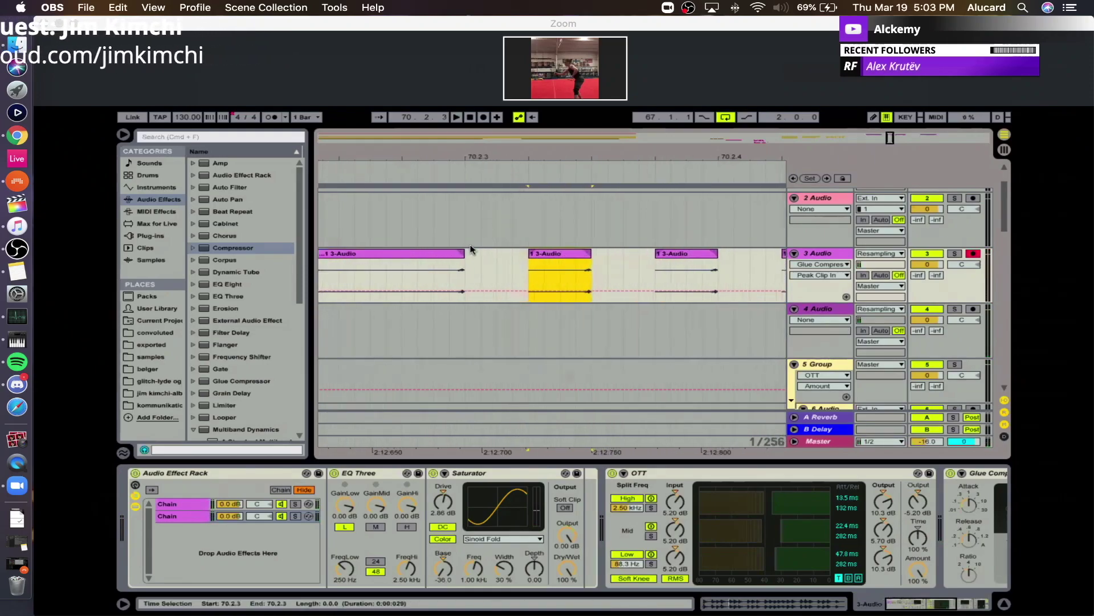
drag(449, 266, 466, 265)
click(458, 254)
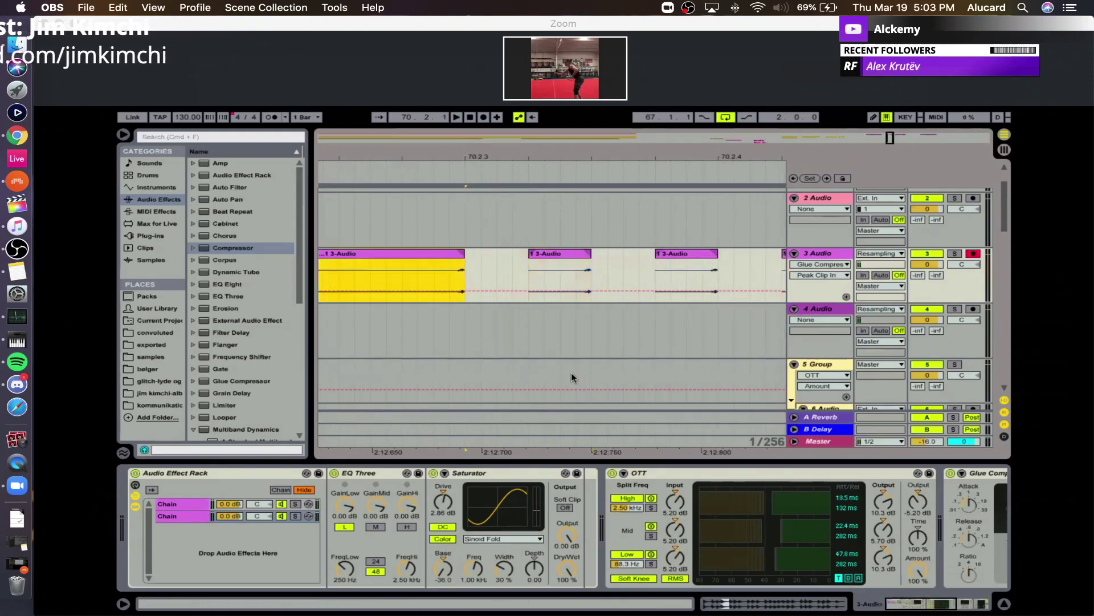
click(736, 604)
drag(433, 475, 493, 479)
drag(785, 480, 539, 519)
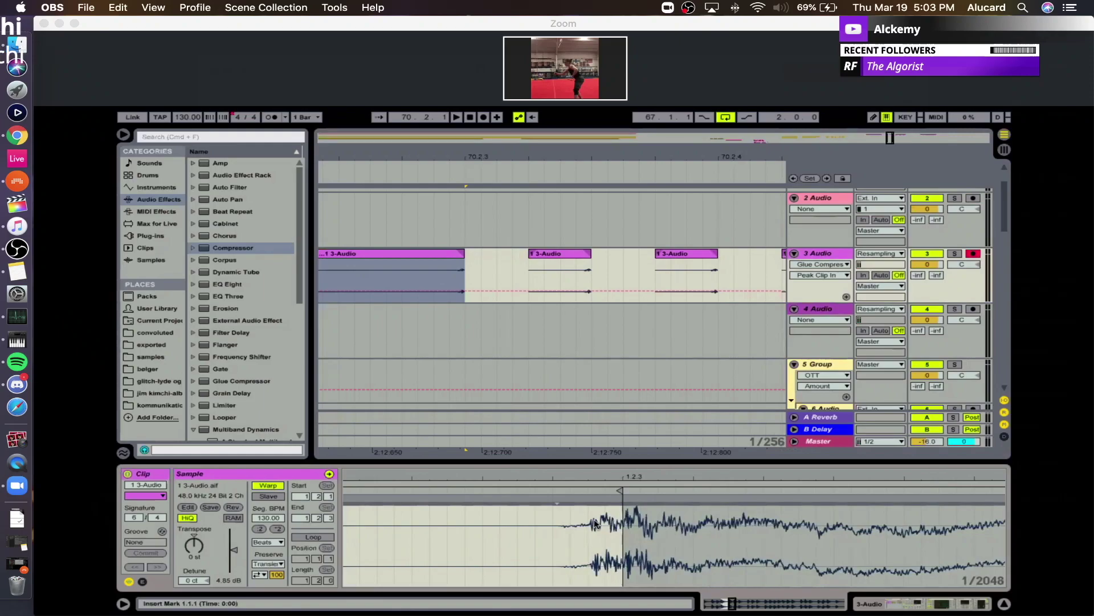
Duplicate a tiny slice from the end of the 70.2.1 hit on 3 Audio repeatedly after 70.2.3.
drag(466, 149, 466, 132)
click(453, 262)
drag(466, 269, 463, 275)
key(super+d)
key(super+d)
key(super+d)
key(super+d)
key(super+d)
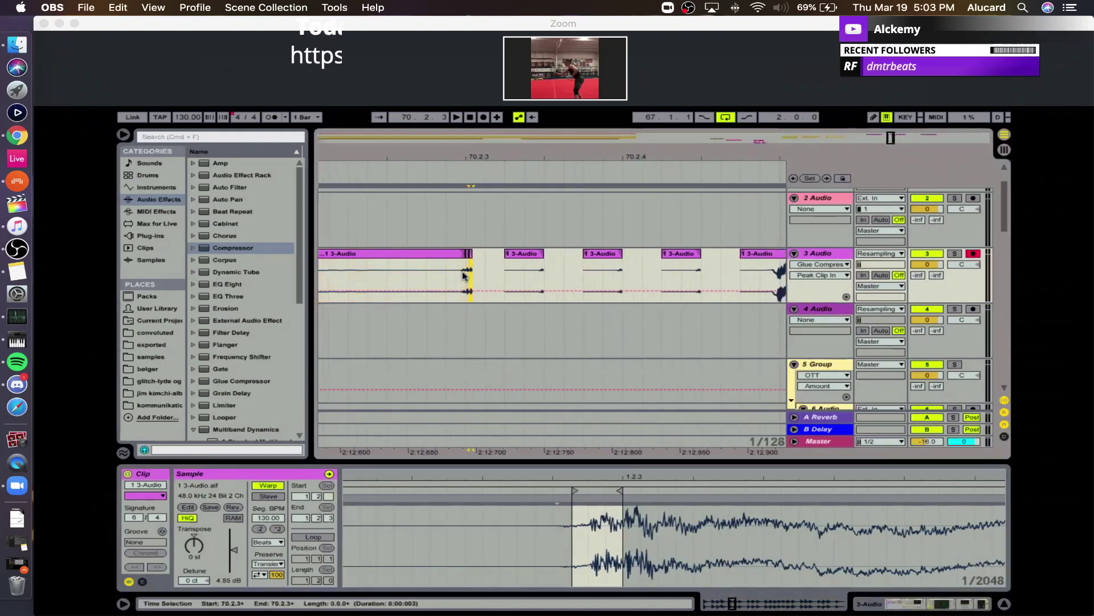
Delete three of the tiny repeated slices after 70.2.3 on 3 Audio to leave gaps between repeats.
key(Delete)
click(482, 255)
key(Delete)
click(488, 256)
key(Delete)
Play the edited stutter on 3 Audio several times from just before 70.2.3.
click(428, 260)
key(space)
key(space)
key(space)
key(space)
key(space)
key(space)
key(space)
key(space)
Duplicate the tail ends of the two short slices around and after 70.2.4 on 3 Audio into their following gaps.
drag(527, 160, 417, 157)
drag(358, 280, 383, 266)
drag(656, 269, 616, 268)
key(super+v)
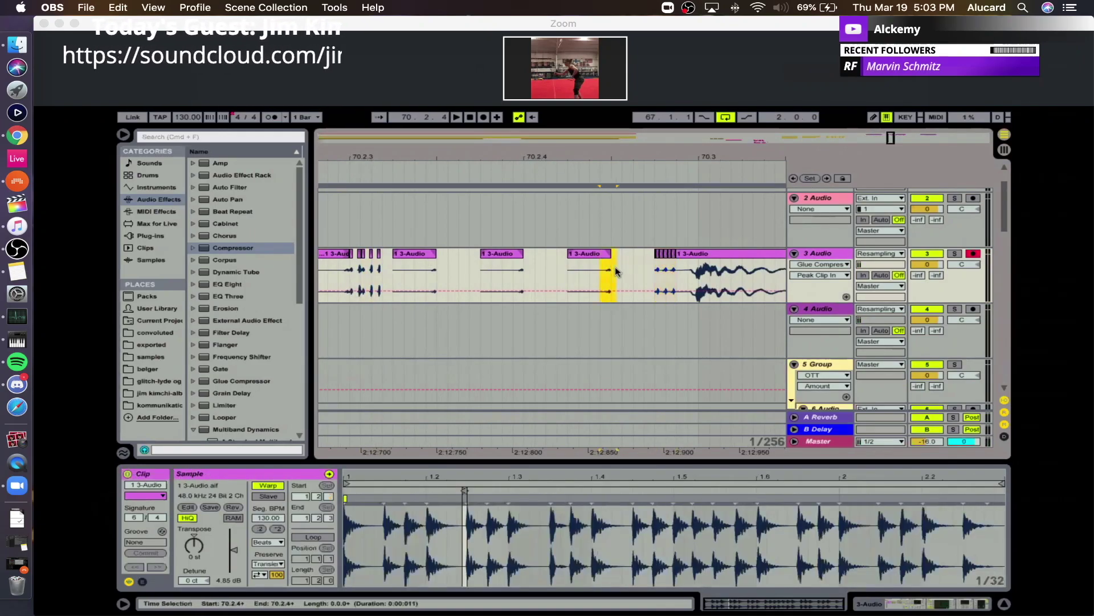
drag(514, 272, 528, 275)
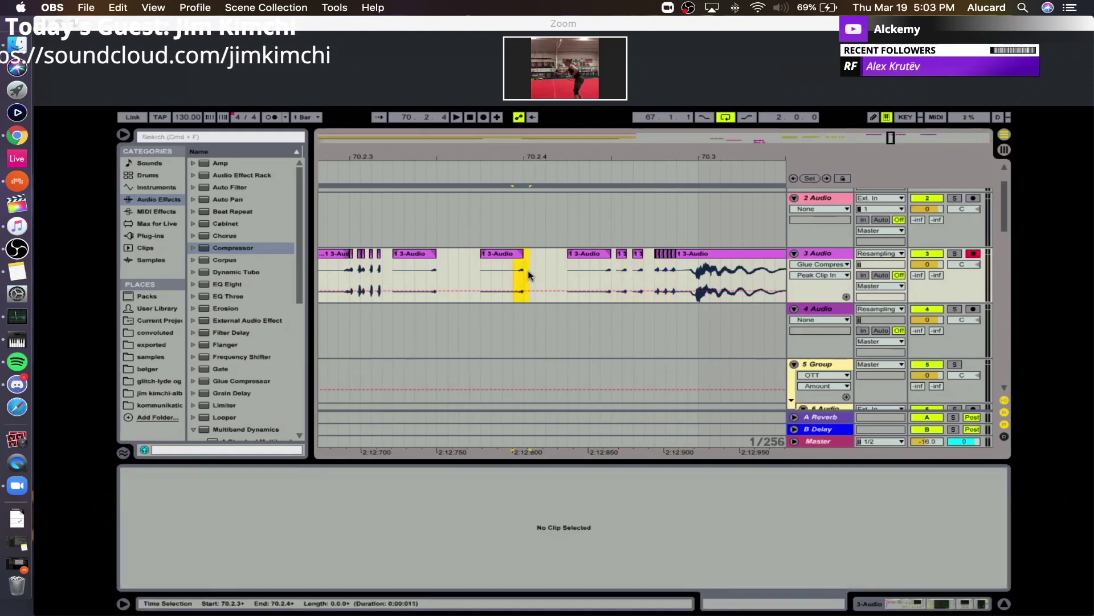
key(super+d)
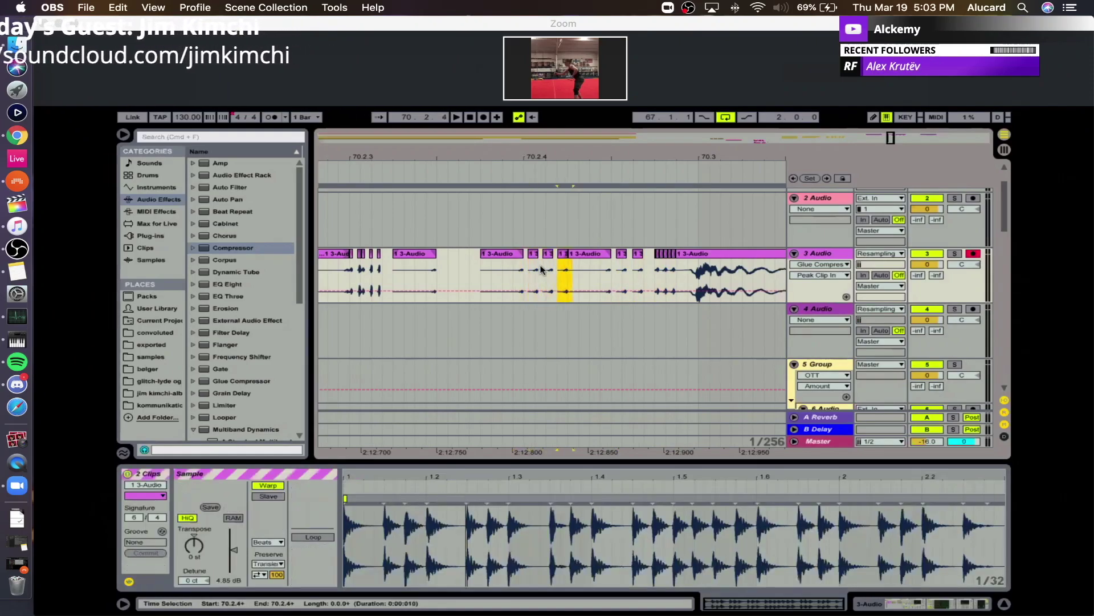
Duplicate the tail end of the short slice between 70.2.3 and 70.2.4 on 3 Audio four times into the following gap.
click(458, 269)
drag(440, 269, 483, 273)
mouse_move(427, 164)
mouse_down()
mouse_move(428, 186)
mouse_move(507, 177)
mouse_up()
drag(521, 274, 545, 274)
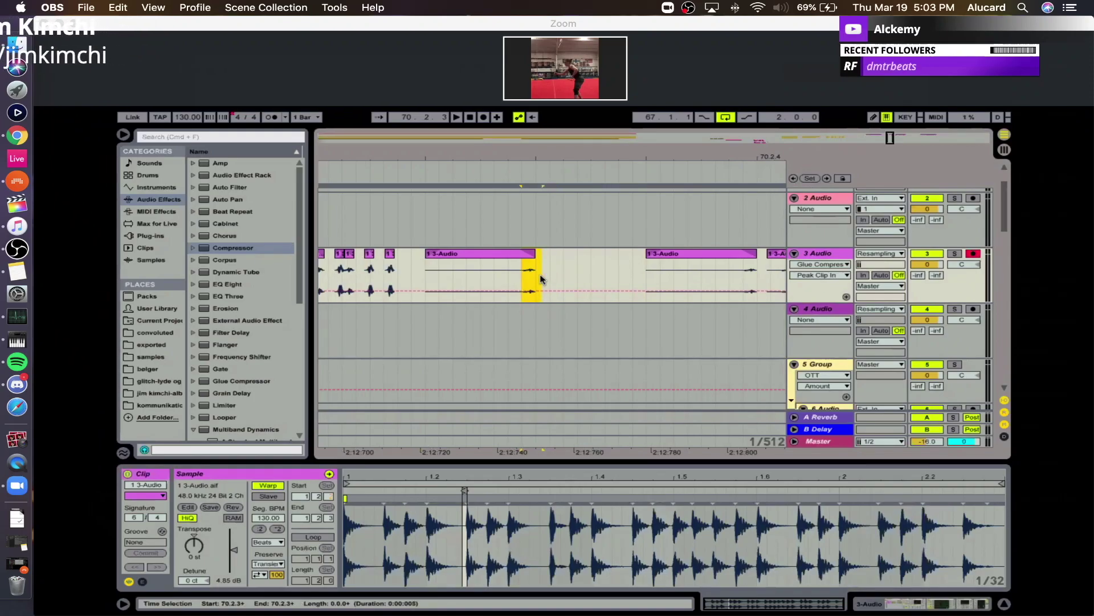
key(super+d)
key(super+d)
key(super+d)
key(super+d)
Play the stutter edits on 3 Audio, including a pass from 70.2.1.
click(488, 270)
key(space)
drag(528, 169, 527, 134)
click(347, 270)
key(space)
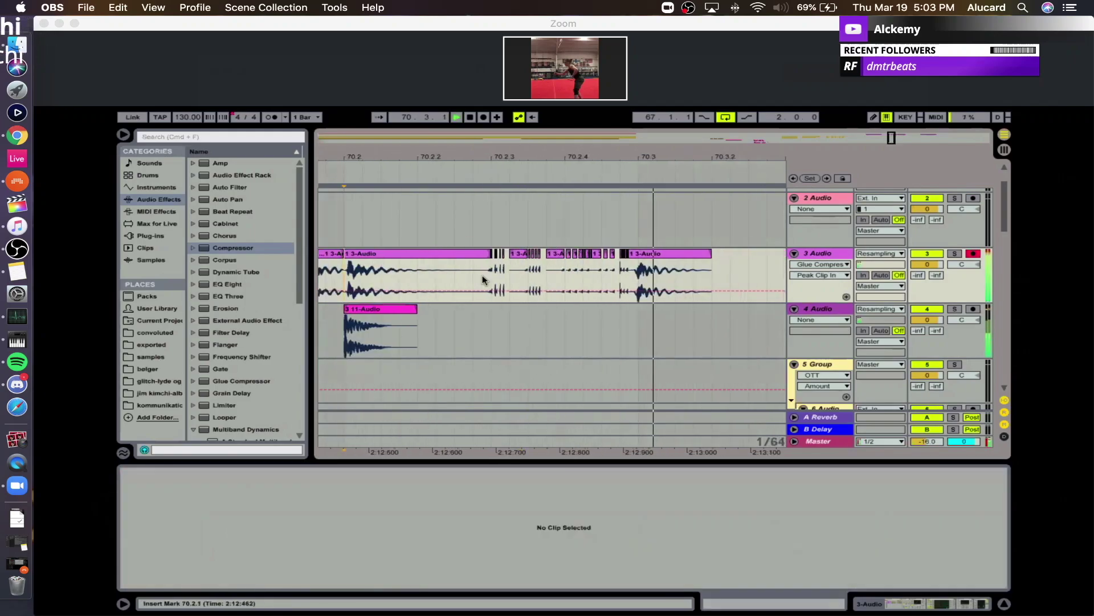
key(space)
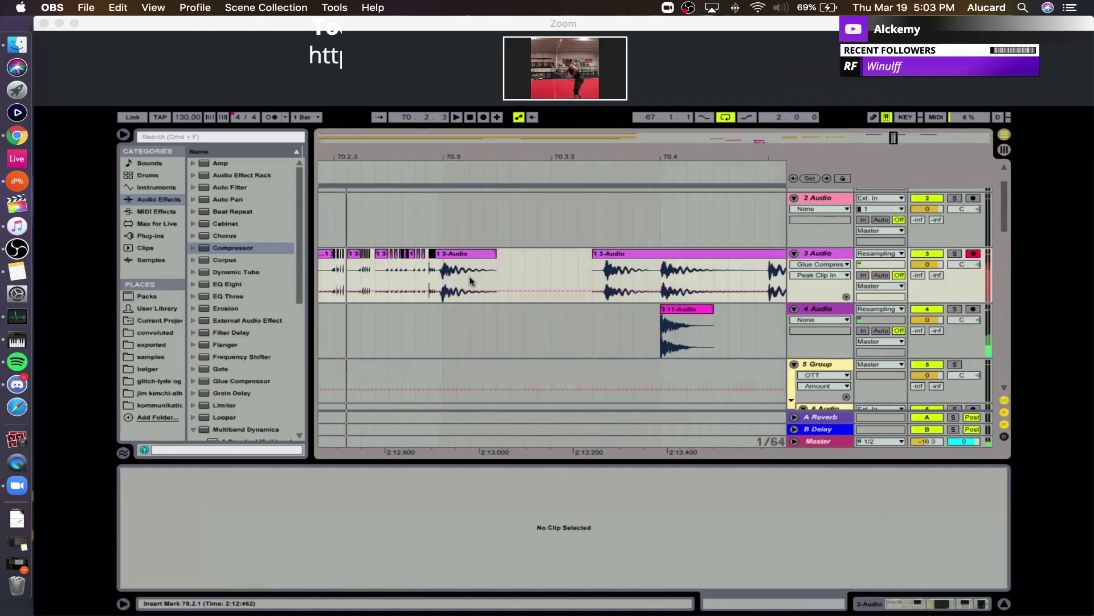
Split the tail of the 70.3 hit on 3 Audio, duplicate a tiny slice of it repeatedly and play from 70.3.1.
click(472, 280)
key(super+e)
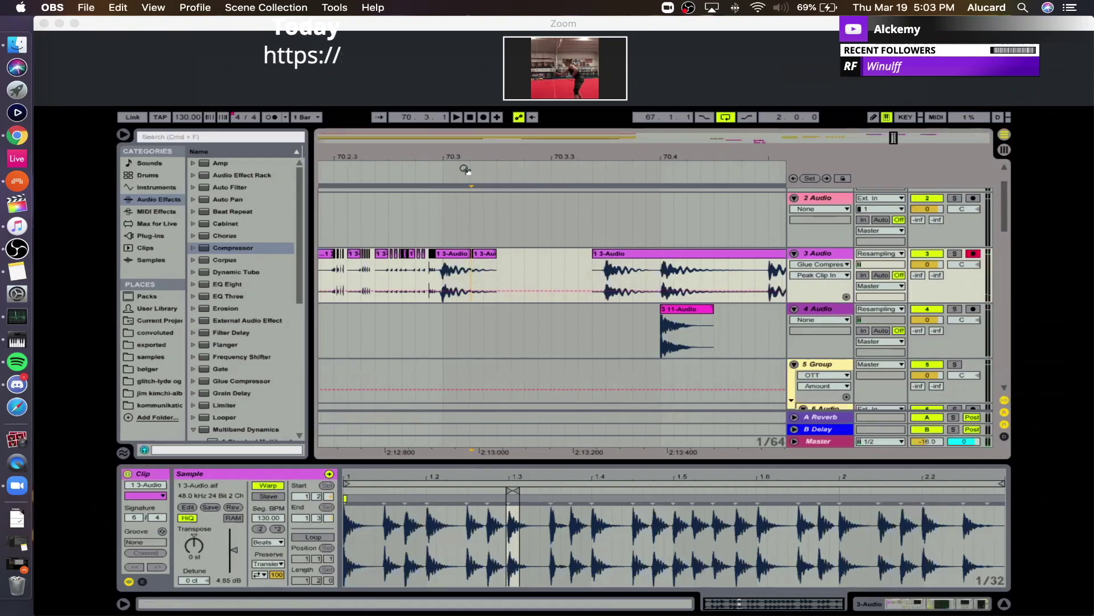
drag(468, 162, 471, 180)
click(478, 254)
key(super+d)
key(super+d)
key(super+d)
key(super+d)
click(381, 277)
key(space)
key(space)
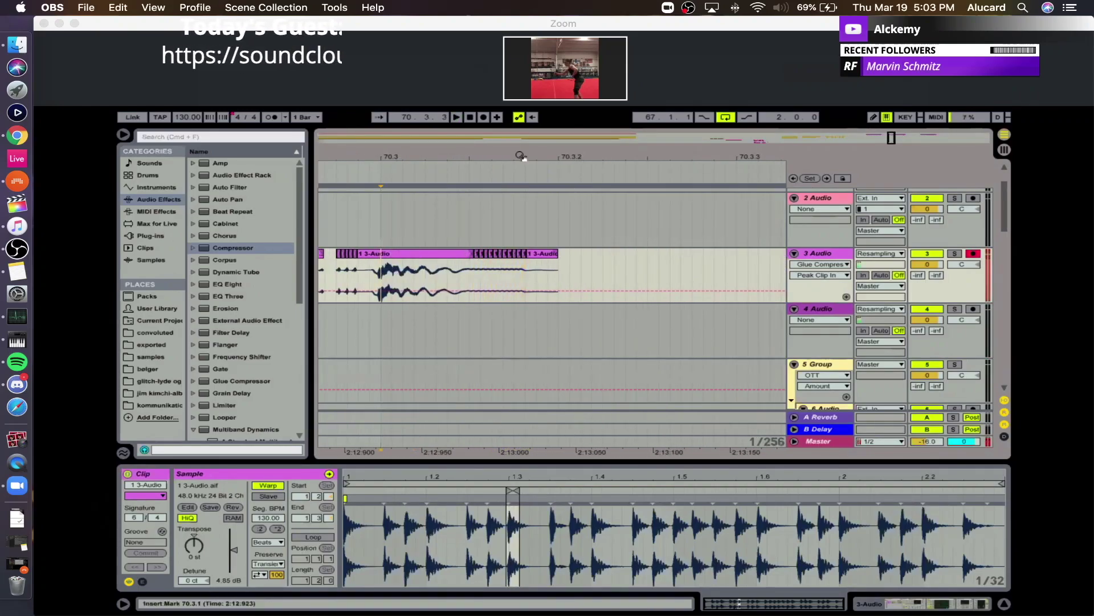
Duplicate a selection of the 70.3 hit's tail slices past 70.3.2 on 3 Audio and play the result.
drag(521, 155, 488, 162)
click(518, 264)
drag(517, 264, 522, 267)
key(super+d)
key(super+d)
click(361, 251)
key(space)
key(space)
drag(591, 157, 476, 193)
click(495, 193)
key(space)
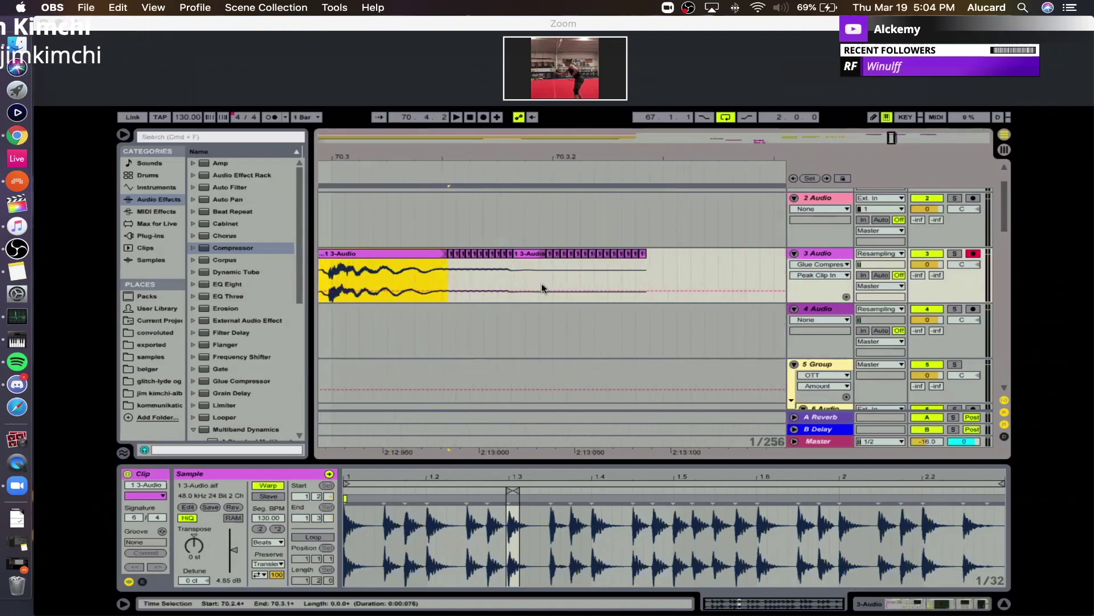
Delete three tiny slices between 70.3.1 and 70.3.2 on 3 Audio to open gaps in the stuttered tail.
click(509, 255)
key(Delete)
click(498, 254)
key(Delete)
click(480, 256)
key(Delete)
Play the gapped stutter on 3 Audio several times from 70.3.1.
click(332, 285)
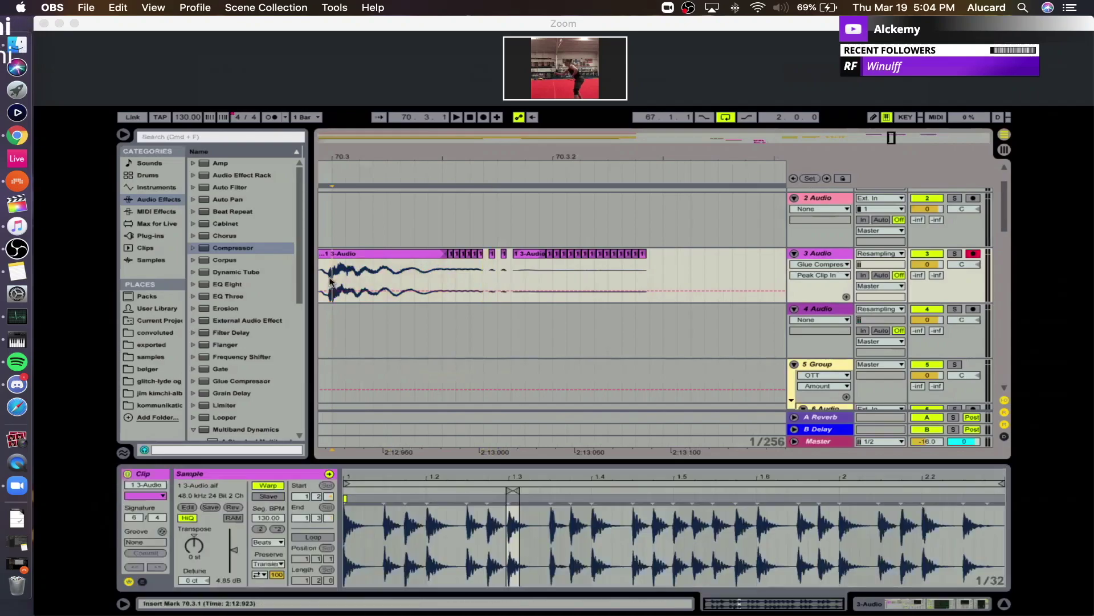
mouse_move(379, 163)
mouse_down()
mouse_move(380, 136)
mouse_move(381, 166)
mouse_move(358, 144)
mouse_move(420, 188)
mouse_move(481, 188)
mouse_move(468, 155)
mouse_up()
key(space)
key(space)
key(space)
key(space)
key(space)
key(space)
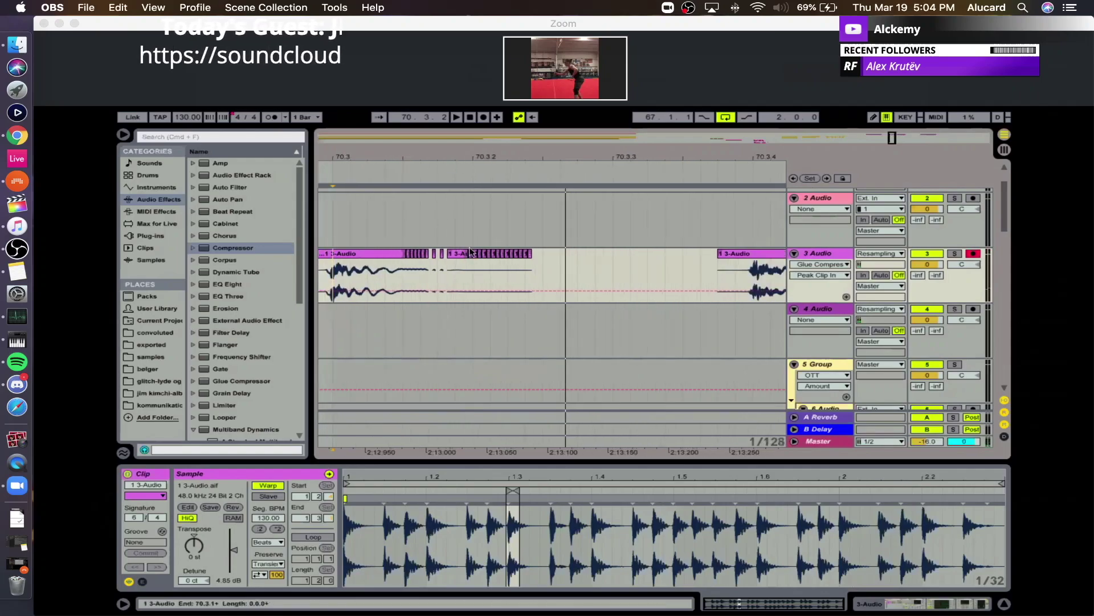
Consolidate the stuttered 70.3 hit and its tail slices on 3 Audio into one clip.
shift+click(574, 279)
key(cmd+j)
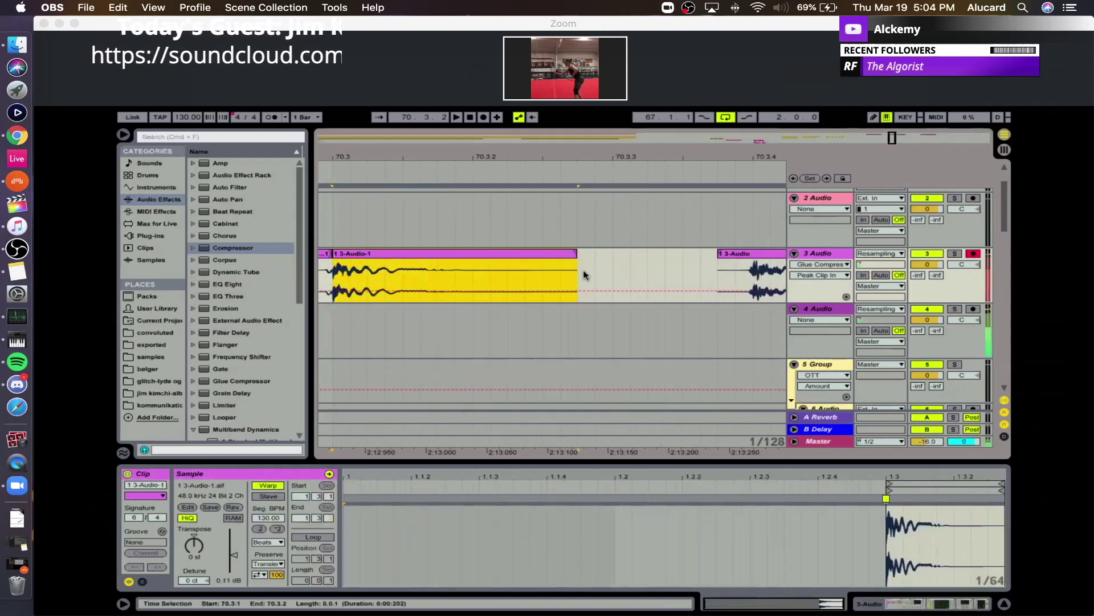
Try splitting and duplicating a tiny slice of the consolidated 70.3 hit's tail, play it and undo the edits.
key(plus)
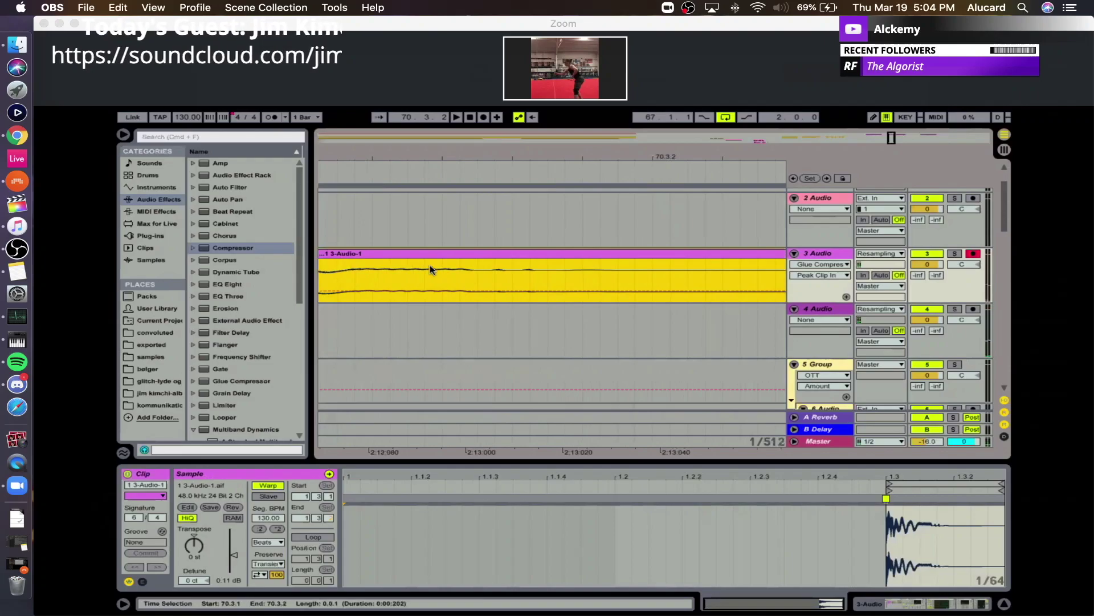
click(358, 275)
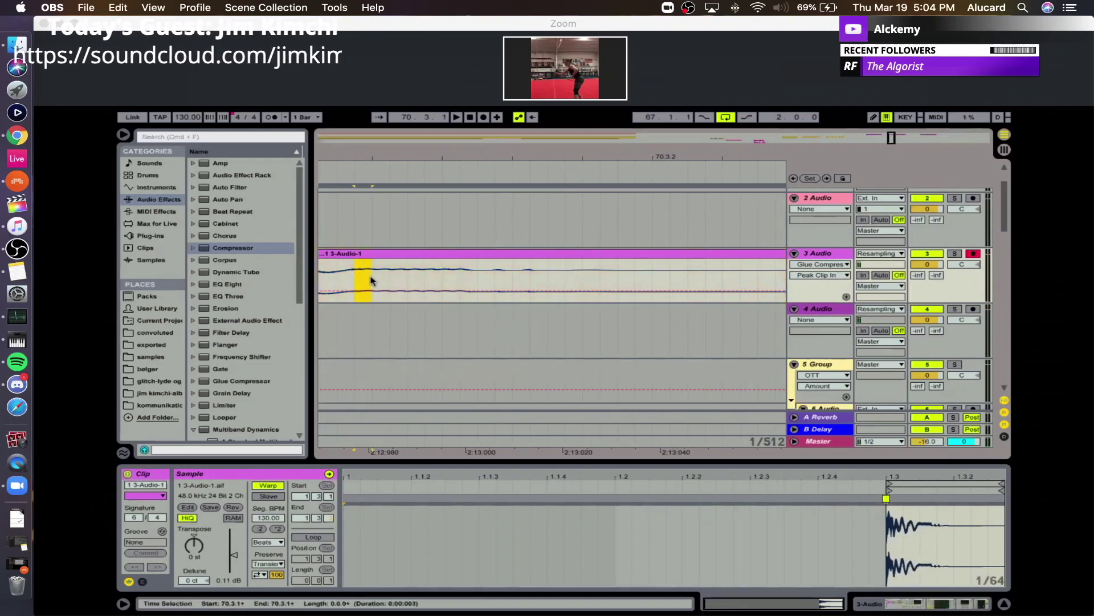
drag(376, 281, 398, 282)
key(super+e)
key(cmd+d)
key(cmd+d)
click(339, 270)
key(space)
key(space)
key(super+z)
key(super+z)
key(super+z)
key(super+z)
key(super+z)
key(super+z)
Duplicate a tiny tail slice of the consolidated 70.3 hit repeatedly up to about 70.3.2 on 3 Audio.
scroll(485, 251, left, 5)
scroll(491, 247, right, 7)
drag(422, 157, 655, 154)
key(super+z)
key(super+d)
key(super+d)
key(super+d)
key(super+d)
key(super+d)
key(super+d)
key(super+d)
drag(424, 155, 491, 135)
click(426, 274)
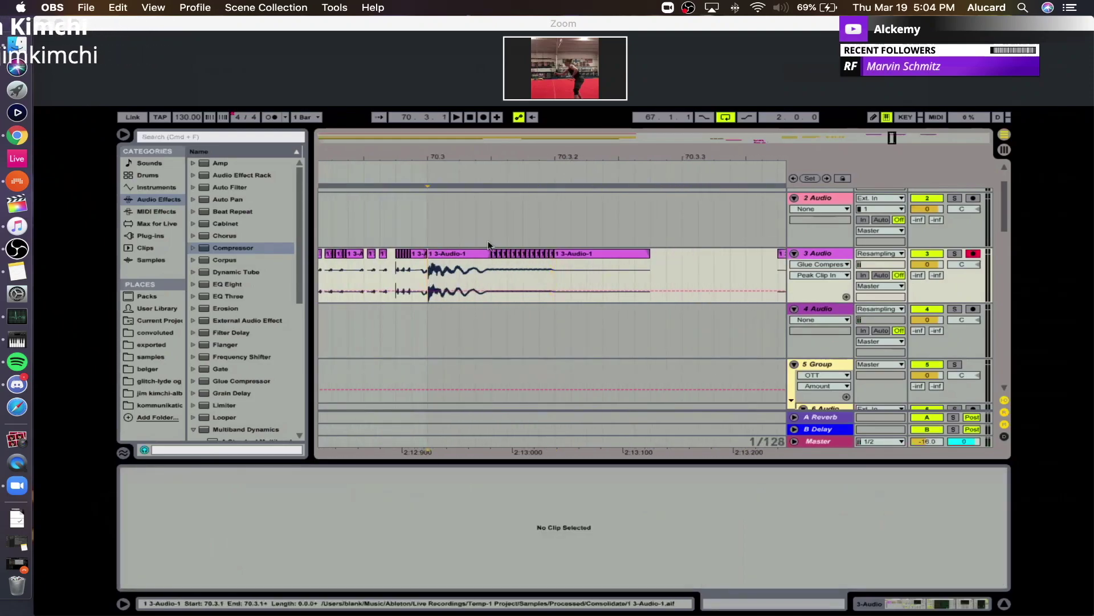
Copy the hit tail between 70.3.4 and 70.4 to 70.3.3 on 3 Audio as its own clip and reverse it.
click(550, 155)
drag(550, 156, 382, 164)
drag(516, 279, 592, 284)
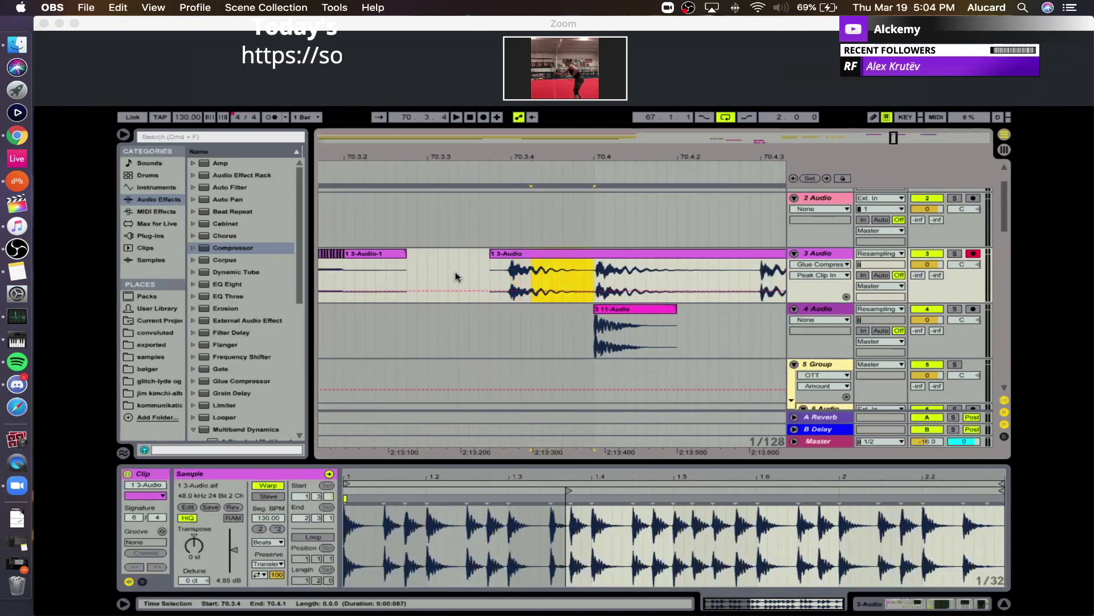
click(422, 270)
key(super+v)
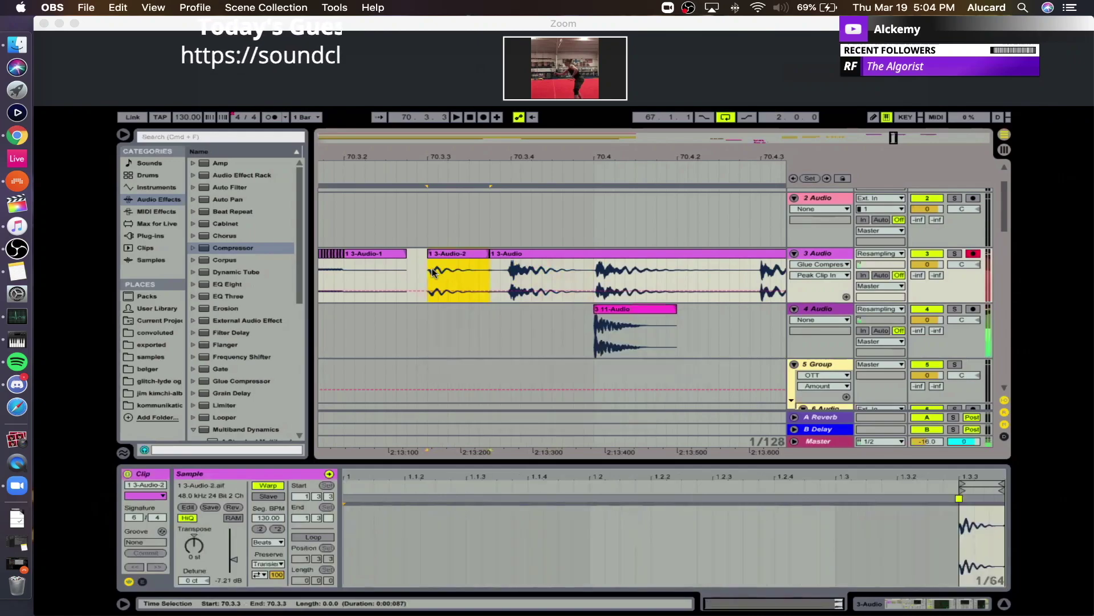
click(319, 471)
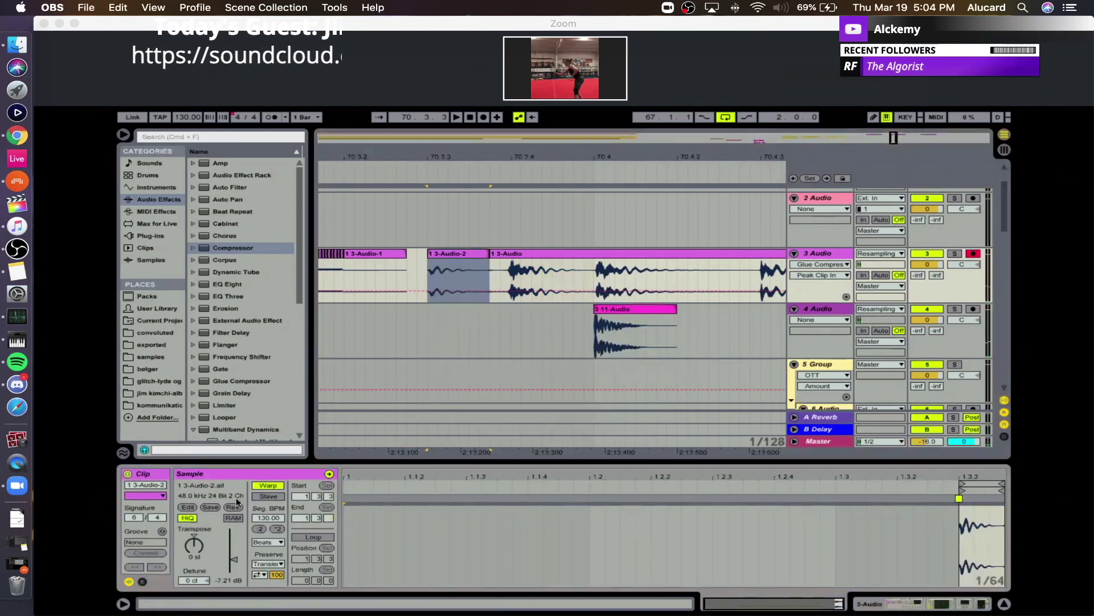
Shift the 70.3.4 hit and the reversed clip closer to 70.4 on 3 Audio and play the result.
click(510, 275)
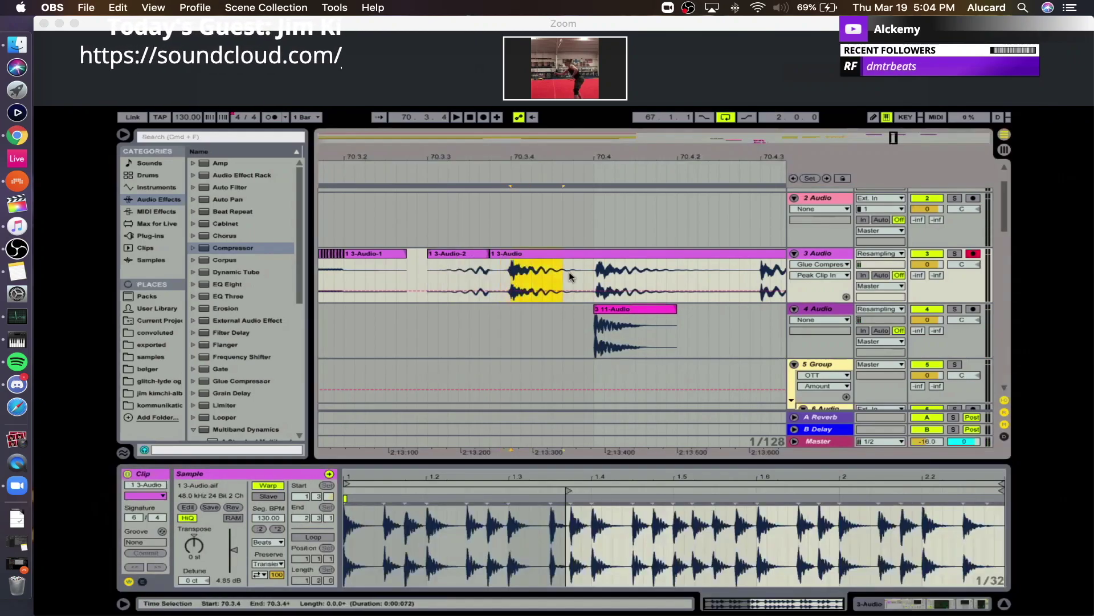
drag(531, 255, 573, 267)
drag(469, 255, 547, 275)
click(553, 275)
mouse_move(559, 157)
mouse_down()
mouse_move(561, 200)
mouse_move(552, 137)
mouse_move(652, 132)
mouse_move(620, 123)
mouse_up()
click(511, 274)
key(space)
key(space)
key(plus)
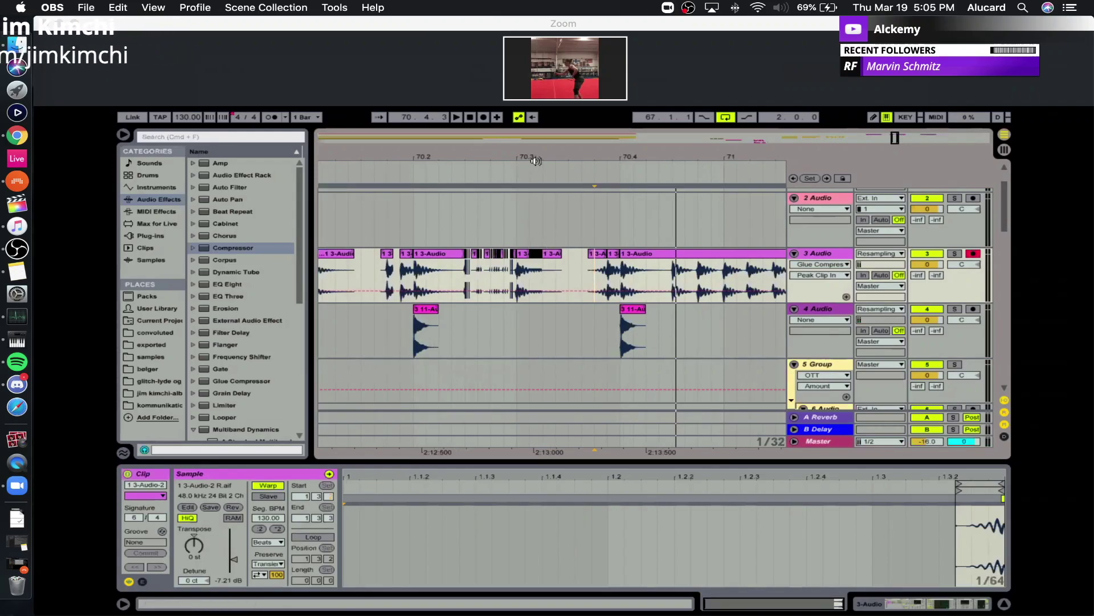
Examine the stuttered slices on 3 Audio between 70.1.1 and 70.3 and play them back.
drag(536, 152, 503, 145)
click(359, 278)
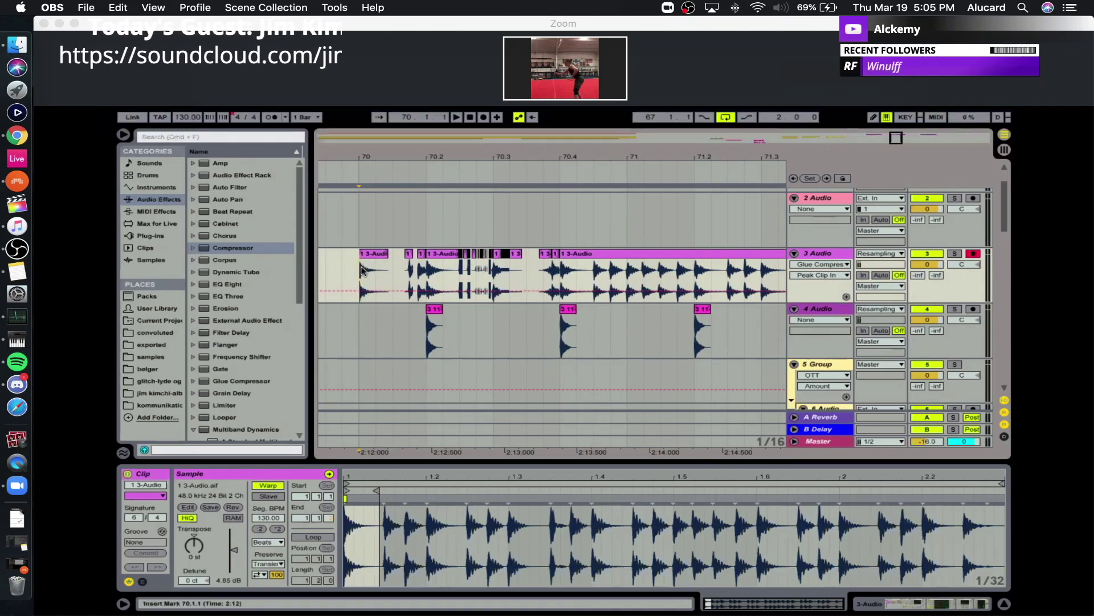
drag(359, 271, 428, 277)
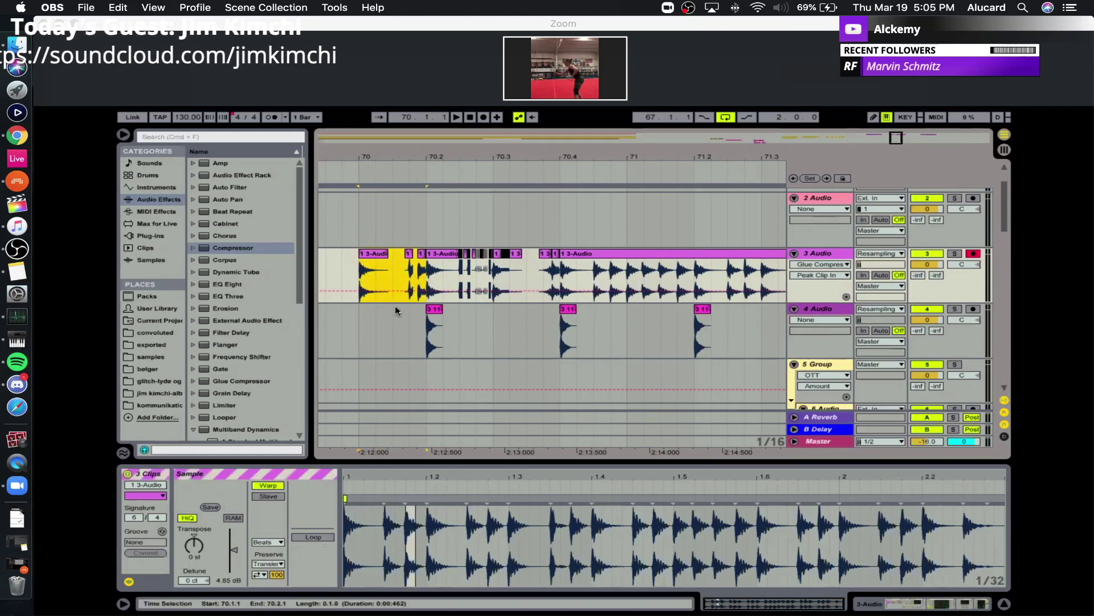
click(416, 277)
drag(505, 151, 599, 155)
click(431, 275)
drag(431, 275, 513, 264)
mouse_move(449, 160)
mouse_down()
mouse_move(448, 206)
mouse_move(445, 177)
mouse_up()
key(minus)
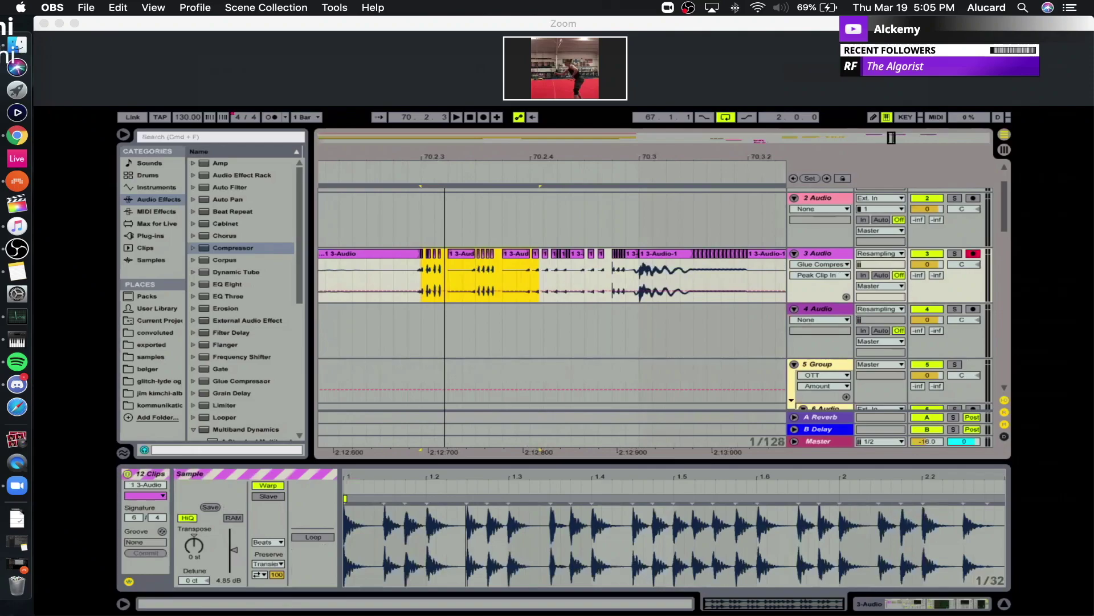
key(minus)
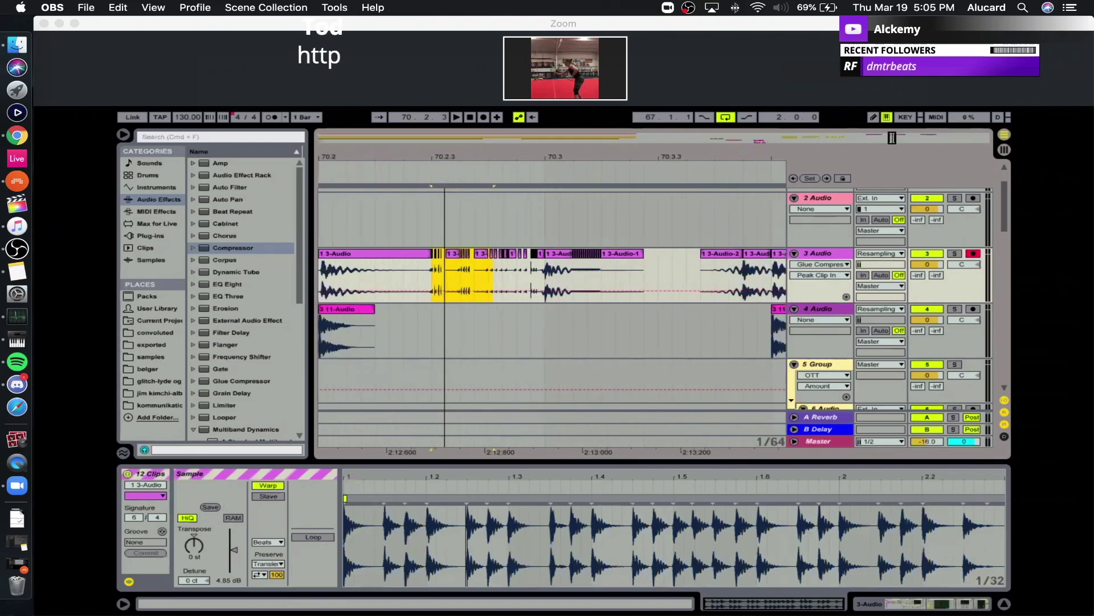
click(429, 268)
drag(456, 145, 523, 123)
click(406, 273)
drag(574, 166, 635, 157)
key(space)
key(space)
Copy a short hit slice to just before the reversed clip after 70.3.3 on 3 Audio and play it.
mouse_move(466, 273)
mouse_down()
mouse_move(513, 271)
mouse_move(476, 274)
mouse_up()
click(463, 272)
click(554, 269)
key(super+v)
click(463, 272)
key(space)
key(space)
Examine the edited pattern on 3 Audio from 70.1.1 to the hits after 70.4.
drag(596, 152, 490, 153)
drag(567, 273, 620, 221)
drag(624, 159, 632, 154)
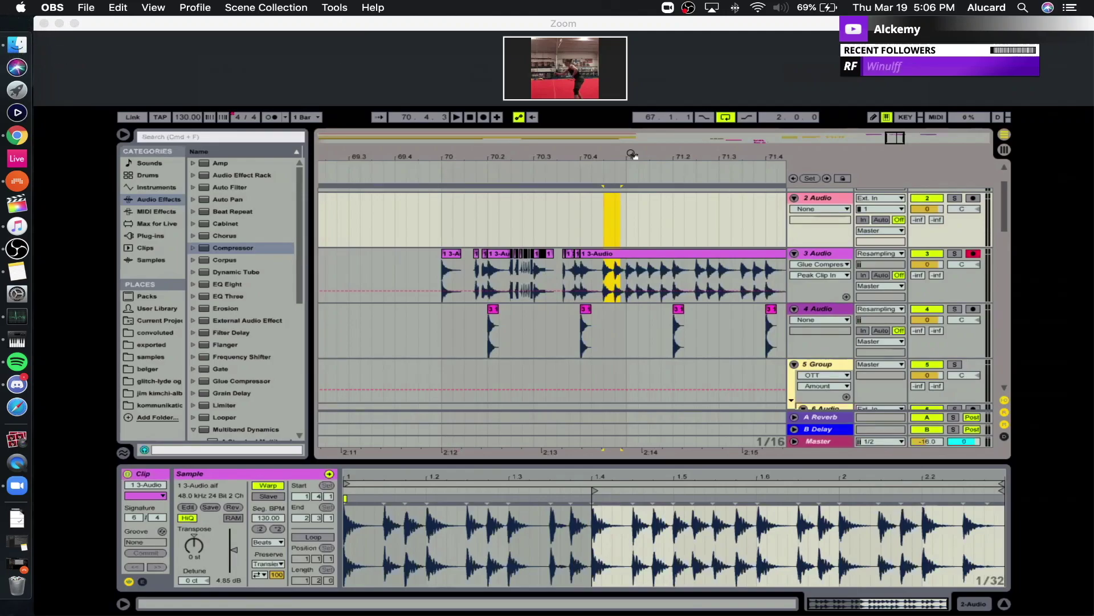
drag(570, 155, 624, 154)
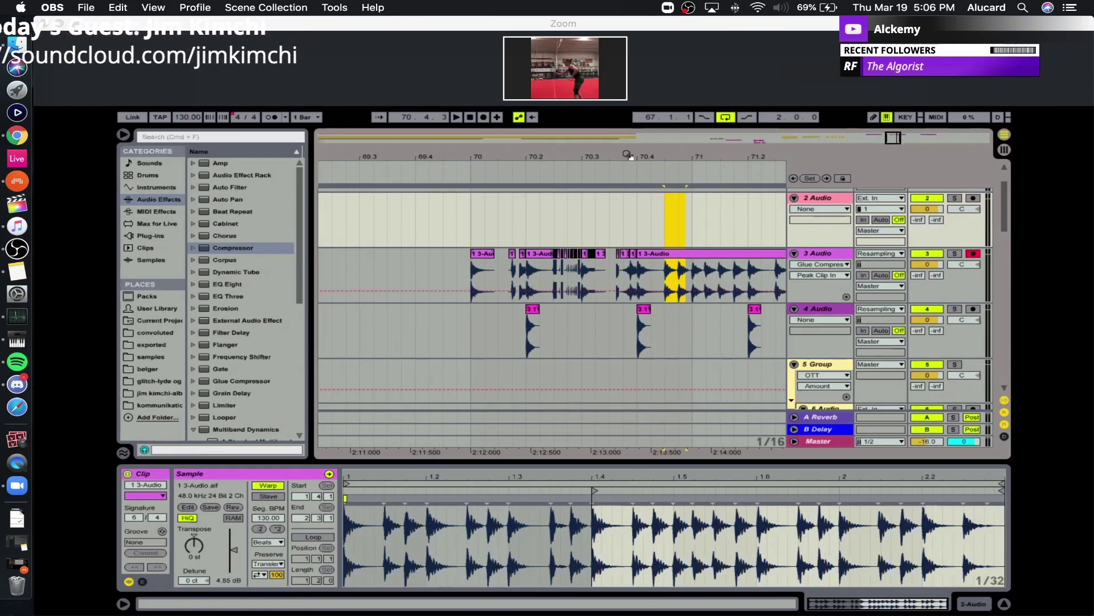
click(459, 263)
drag(478, 152, 348, 159)
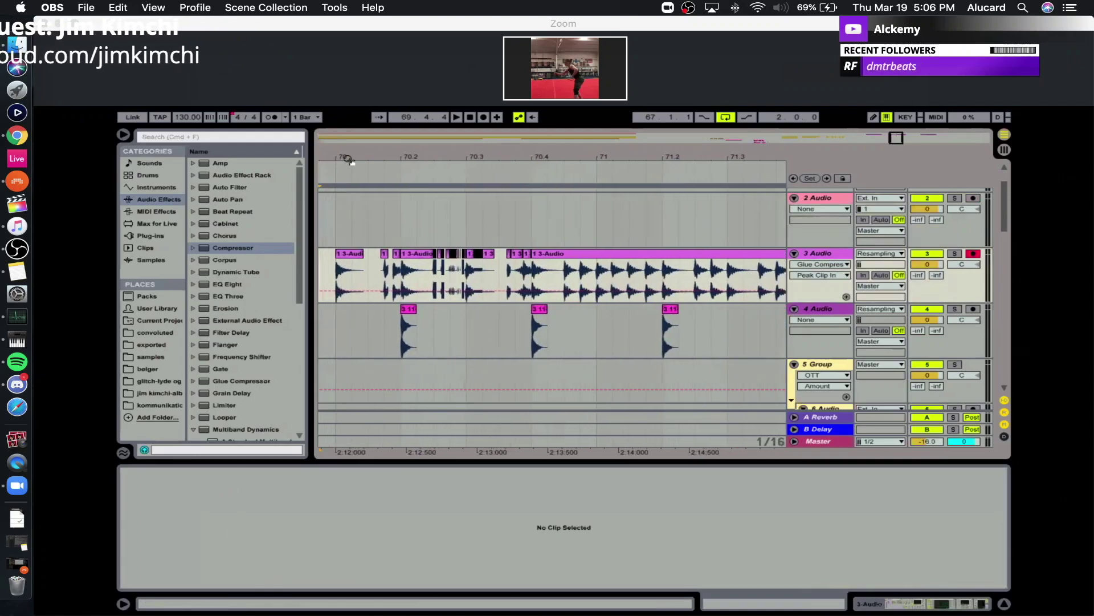
click(327, 263)
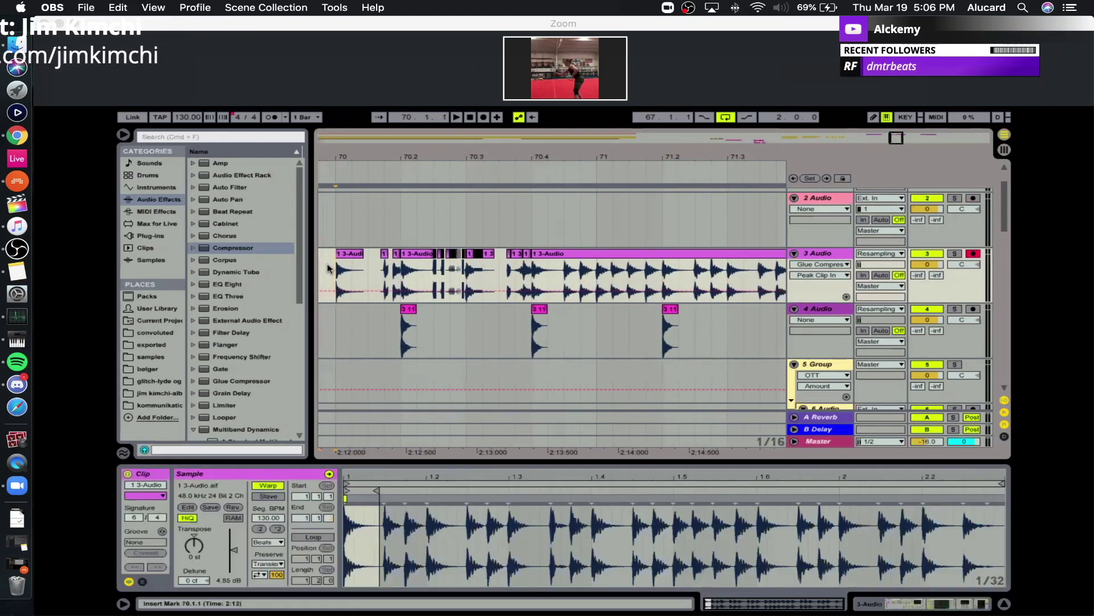
drag(440, 153, 439, 168)
scroll(511, 226, right, 5)
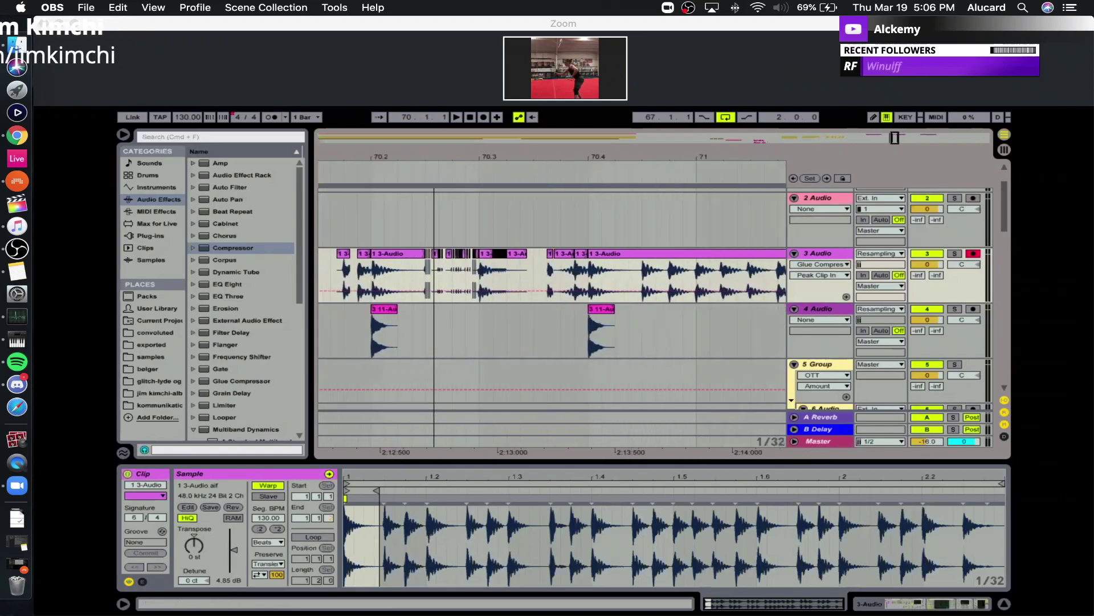
Delete the tails of the 70.4.3 and 70.4.4 hits on 3 Audio to leave short, gated hits.
drag(485, 272, 467, 275)
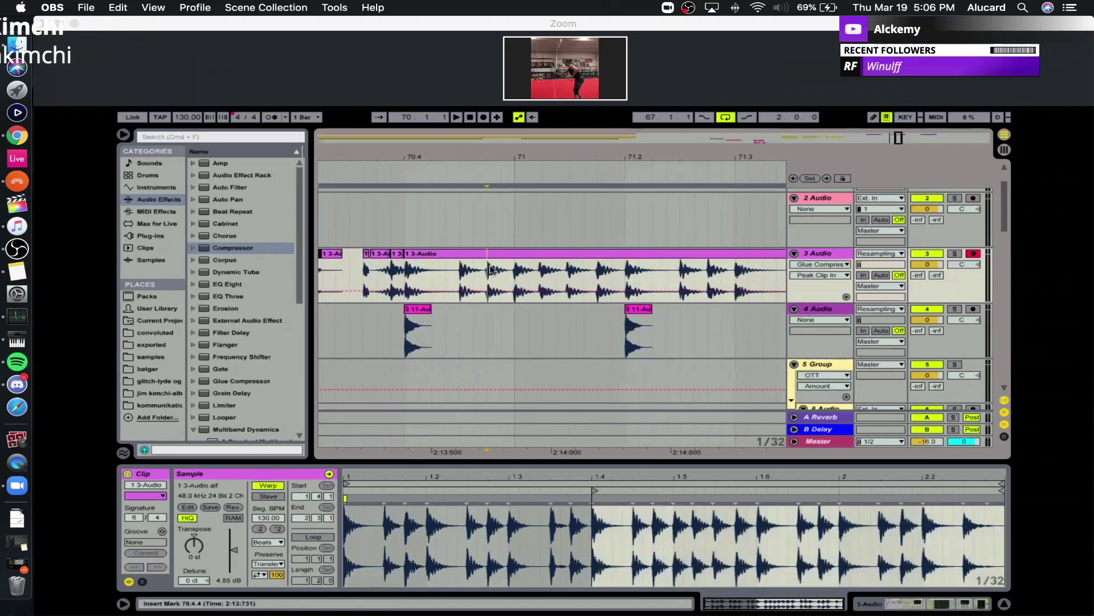
key(Delete)
key(Right)
key(Delete)
click(407, 274)
Duplicate a short slice of the 70.4 hit's tail four times toward 70.4.2 on 3 Audio.
drag(493, 157, 697, 164)
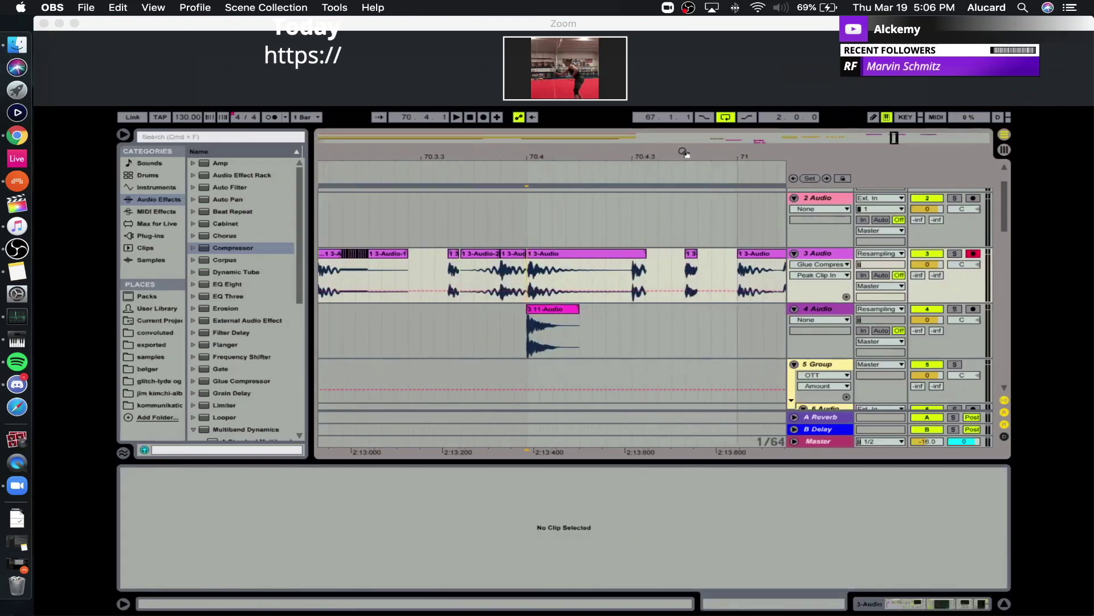
drag(594, 157, 593, 177)
drag(506, 275, 570, 270)
key(super+d)
key(super+d)
key(super+d)
key(super+d)
Duplicate a tiny slice repeatedly past 70.4.2 on 3 Audio, duplicate the resulting group and play from 70.4.1.
click(573, 270)
key(super+d)
key(super+d)
key(super+d)
key(super+d)
key(super+d)
key(super+d)
key(super+d)
key(super+d)
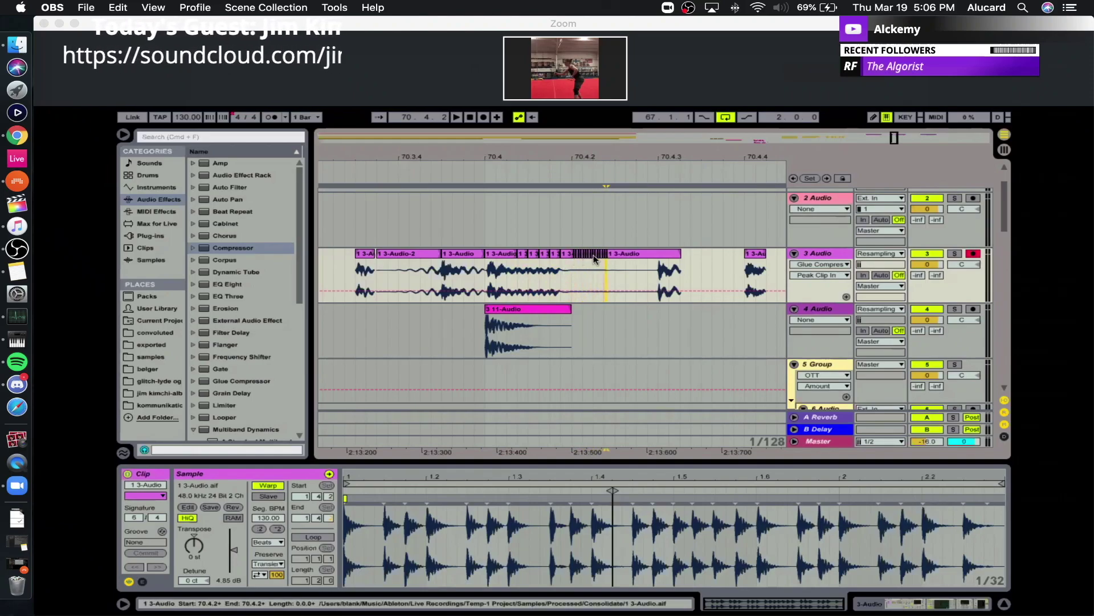
shift+click(597, 258)
key(super+d)
click(486, 274)
key(space)
Try cutting short gaps into the hits from 71.1.1 past 71.1.2 on 3 Audio and play them.
drag(613, 156, 337, 156)
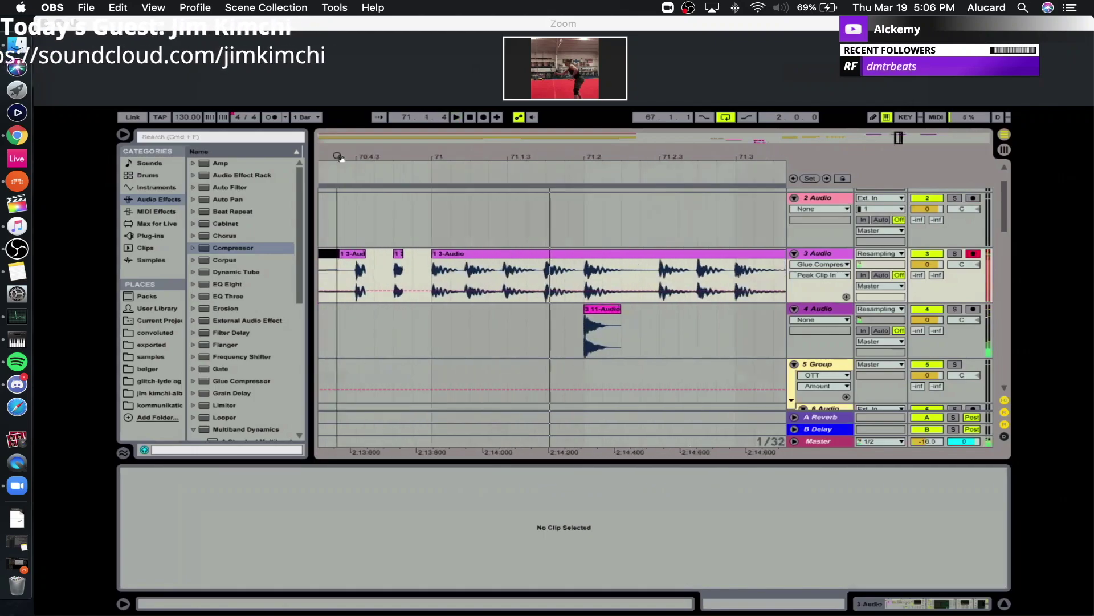
click(448, 274)
drag(442, 154, 442, 172)
drag(428, 274, 544, 276)
key(Delete)
key(Delete)
click(557, 275)
key(Delete)
key(Right)
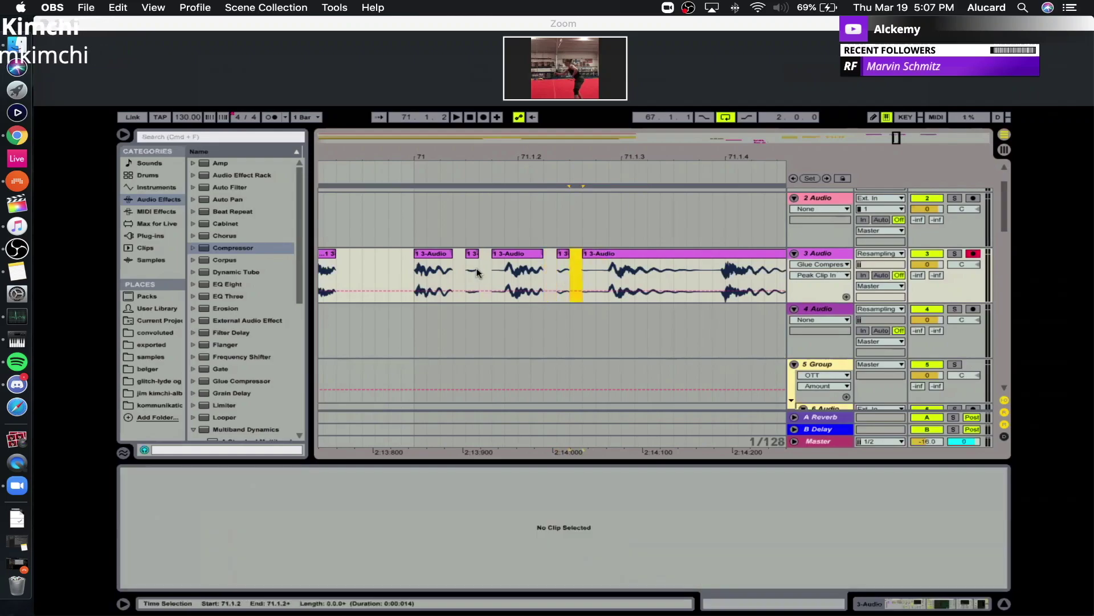
key(Delete)
click(417, 279)
key(space)
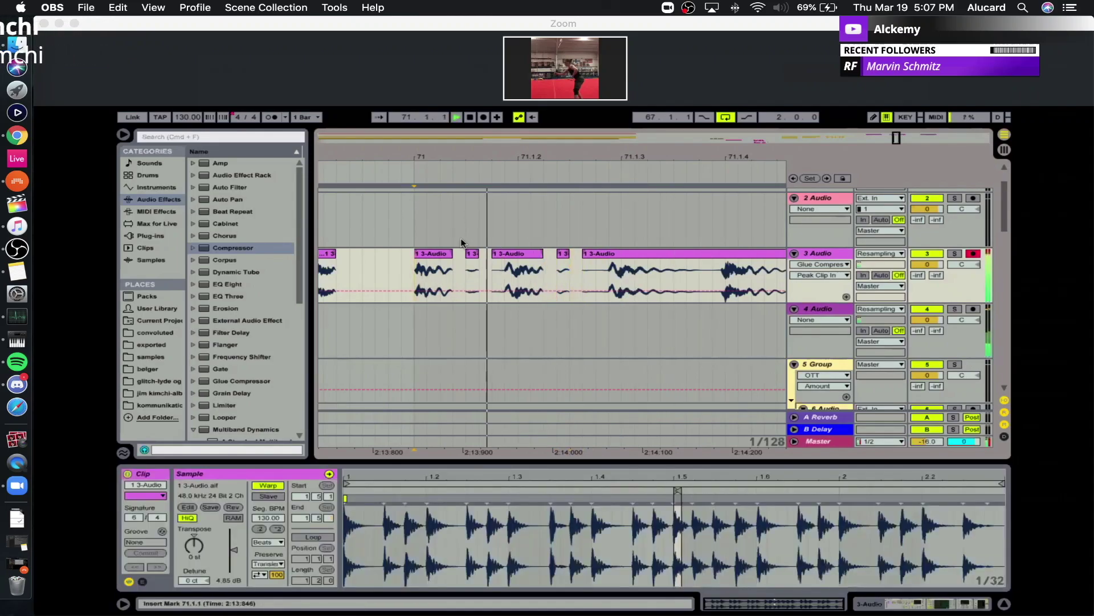
key(space)
Try one more cut in the 71.1.1 hit, play it and undo all the gaps cut after 71.1.1.
drag(460, 157, 439, 193)
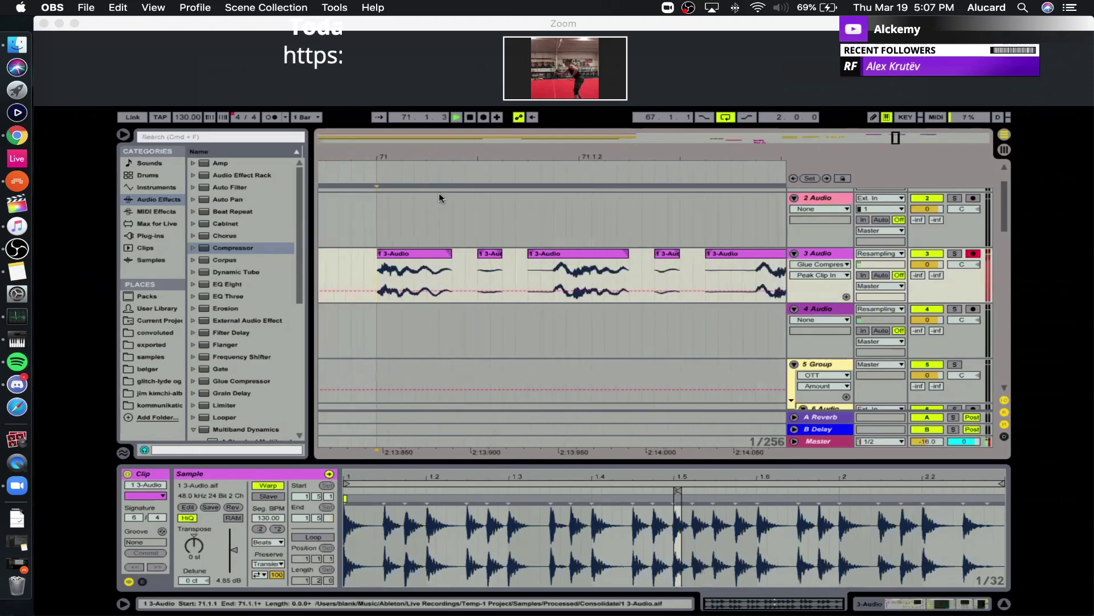
mouse_move(446, 155)
mouse_down()
mouse_move(456, 160)
mouse_move(455, 144)
mouse_up()
drag(443, 274, 424, 275)
key(Delete)
key(space)
key(space)
key(super+z)
key(super+z)
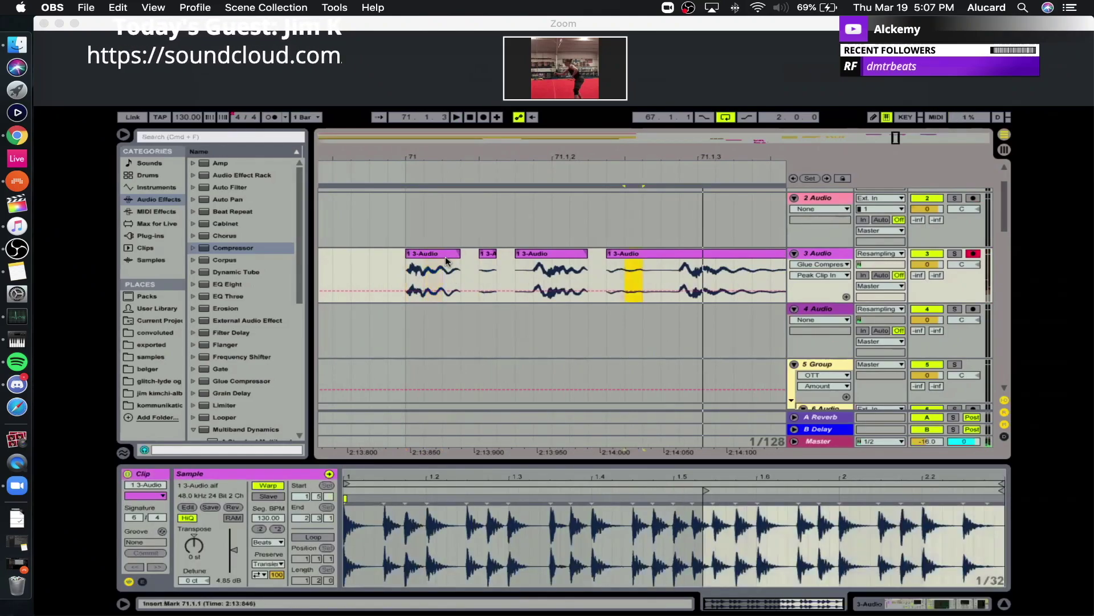
key(super+z)
key(super+z)
key(super+z)
key(super+z)
Delete tiny slices of the 71.1.1 hit's decay on 3 Audio to open narrow gaps before the 71.1.2 hit.
drag(477, 277, 467, 277)
key(Delete)
drag(533, 277, 526, 278)
key(Delete)
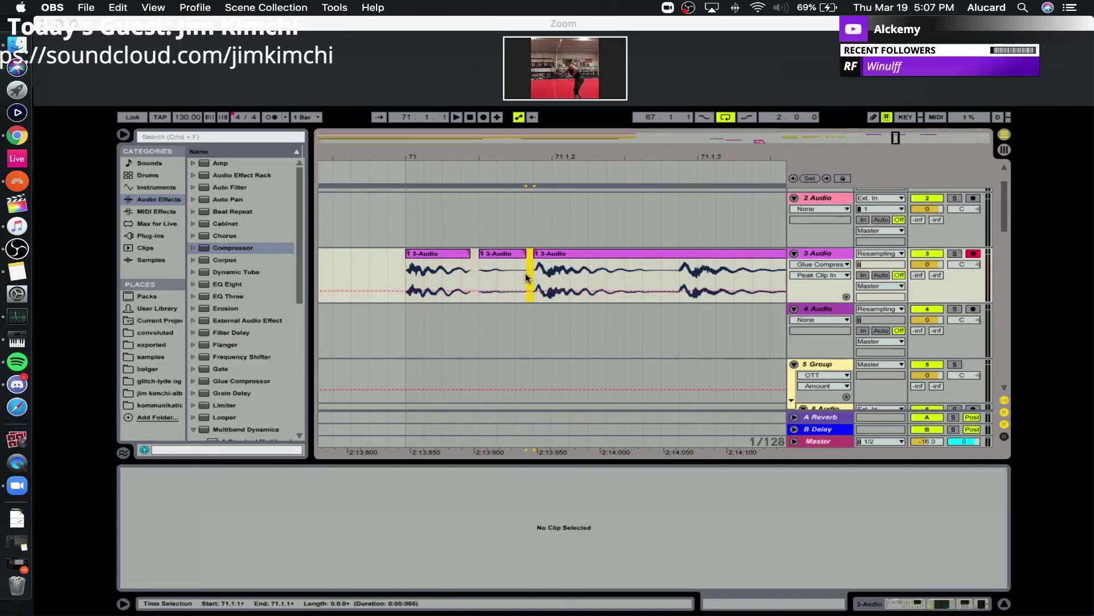
click(607, 279)
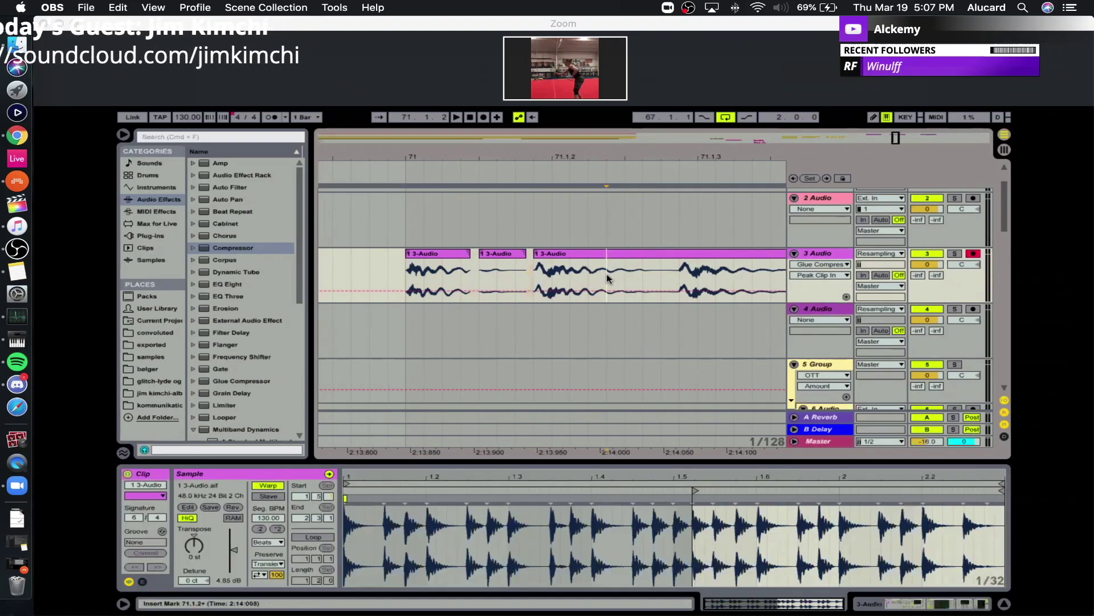
drag(640, 154, 661, 199)
mouse_move(505, 255)
mouse_down()
mouse_move(555, 260)
mouse_move(471, 271)
mouse_move(502, 276)
mouse_up()
key(Delete)
click(523, 272)
drag(534, 160, 547, 125)
click(415, 270)
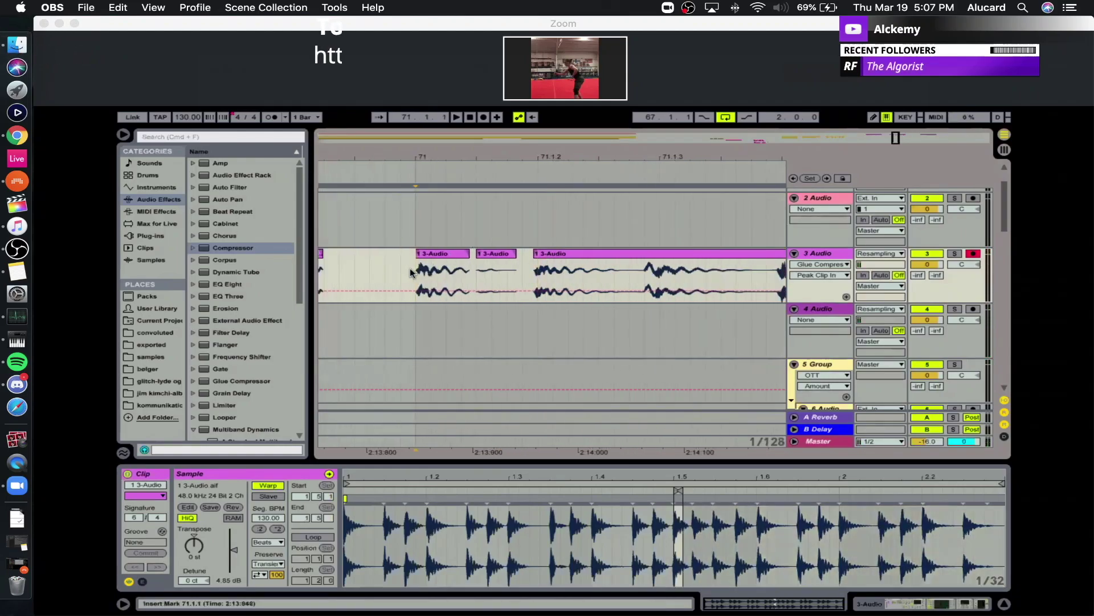
Delete two tiny slices between 71.1.2 and 71.1.3 on 3 Audio and play from 71.1.1.
click(598, 280)
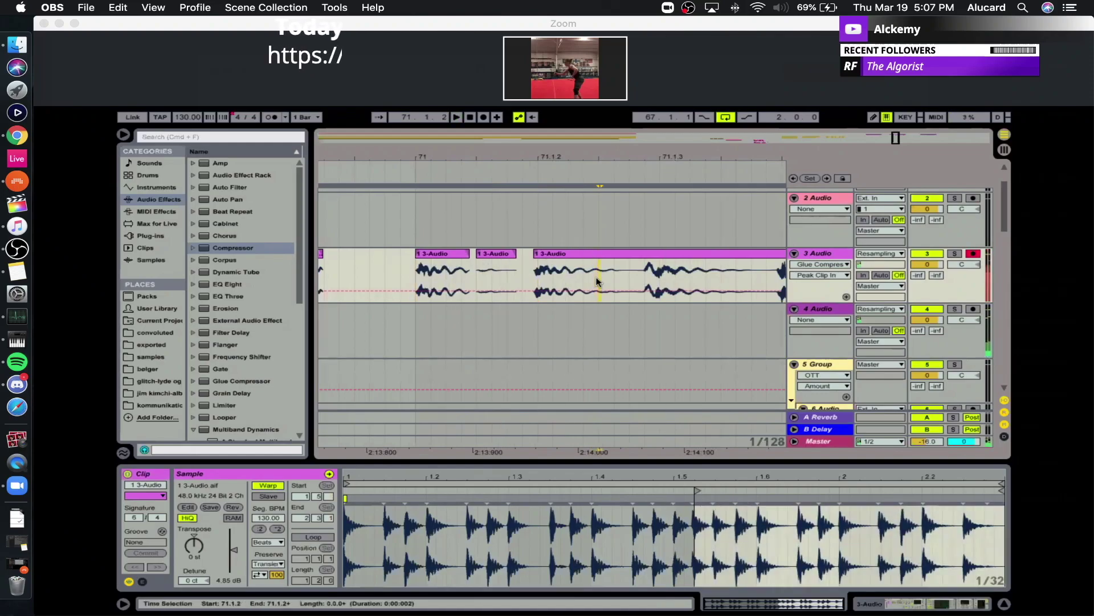
key(super+e)
click(653, 273)
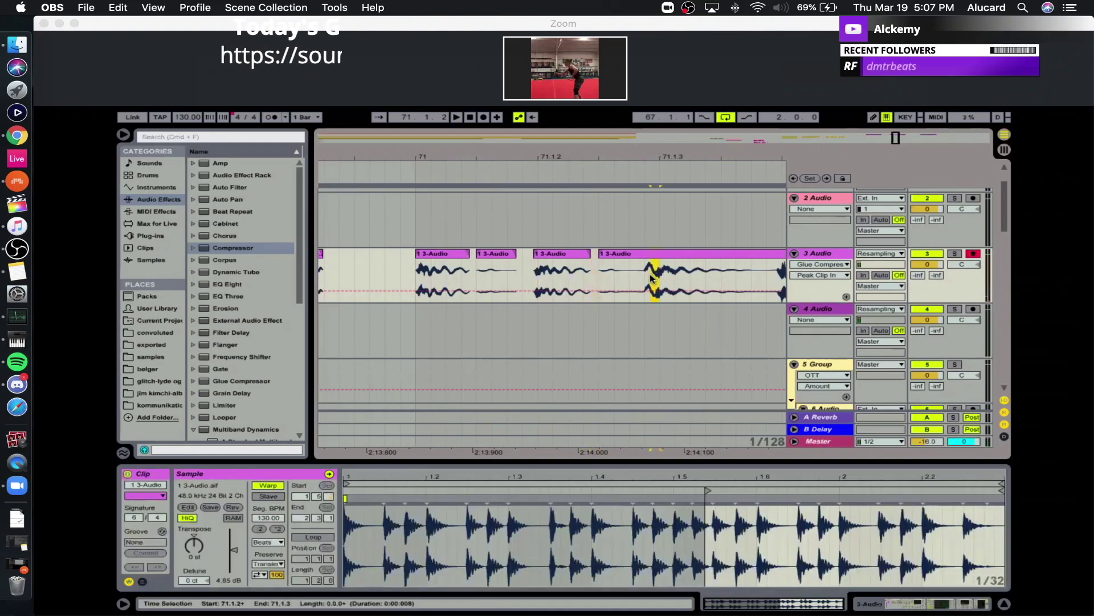
key(super+e)
click(419, 270)
key(space)
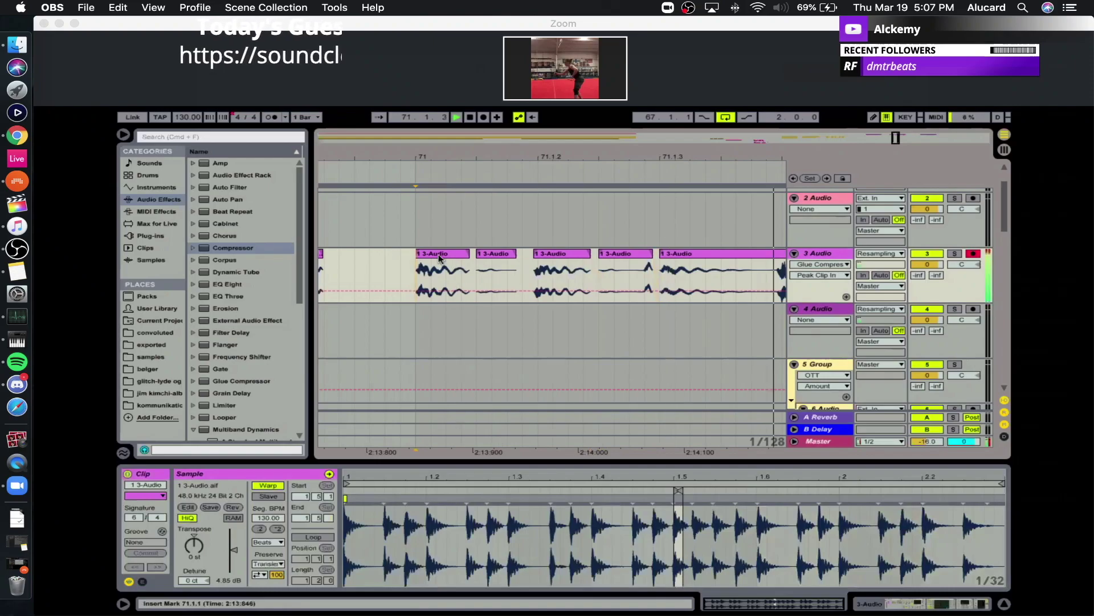
Cut a row of narrow, evenly spaced gaps into the hit tail between 71.1.3 and 71.1.4 on 3 Audio.
drag(401, 273, 436, 275)
click(420, 274)
key(Delete)
key(super+e)
click(450, 278)
key(super+e)
click(464, 275)
key(super+e)
click(480, 275)
key(super+e)
click(488, 275)
key(super+e)
drag(442, 151, 574, 149)
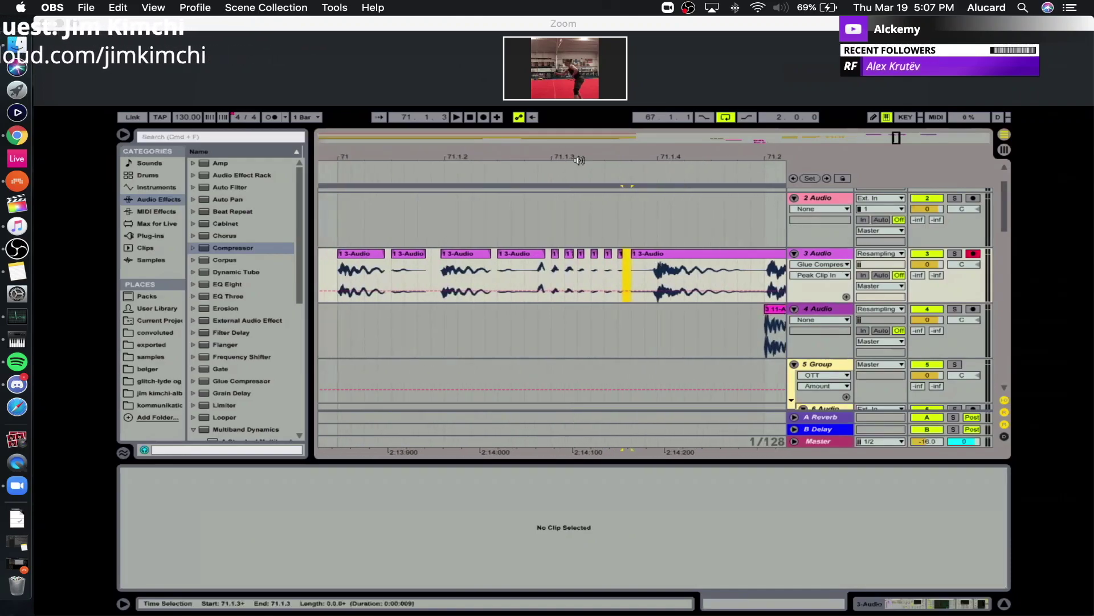
click(570, 225)
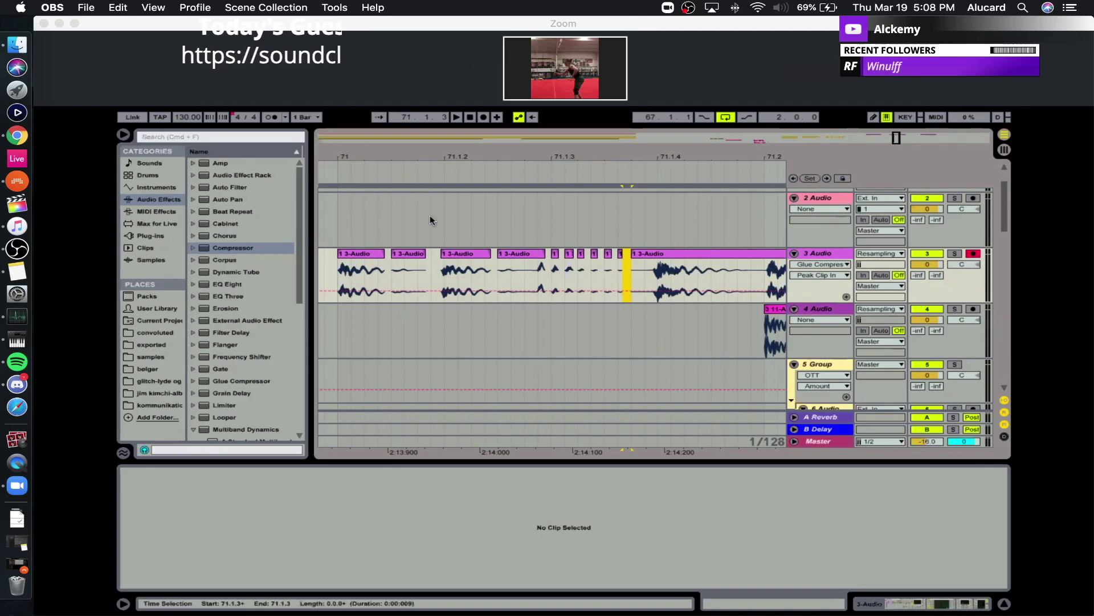
drag(366, 158, 392, 153)
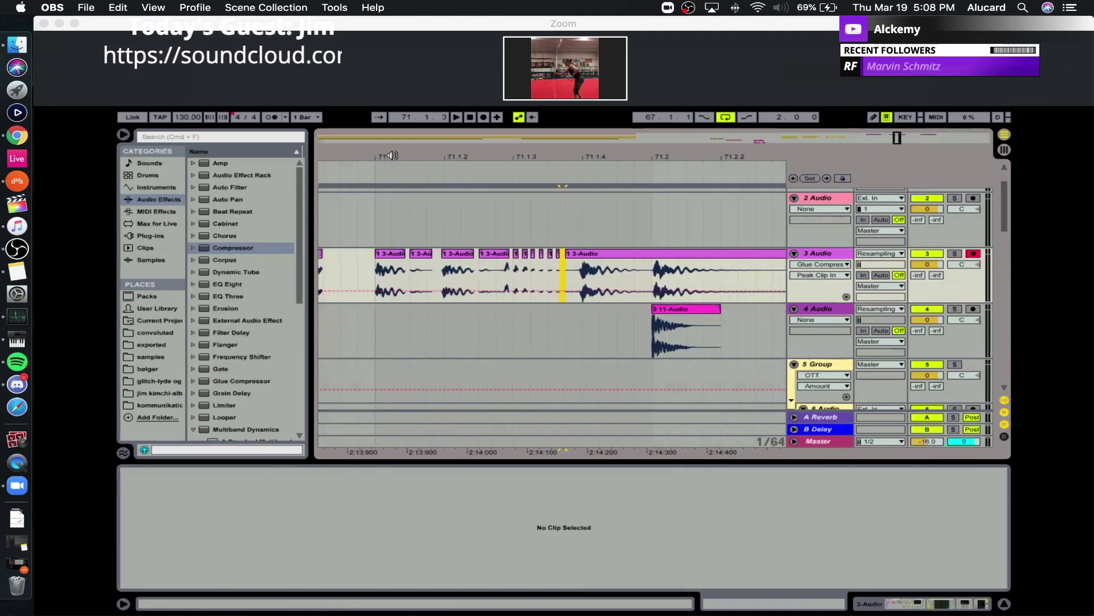
Play the gapped hits on 3 Audio from 71.1.1.
click(380, 274)
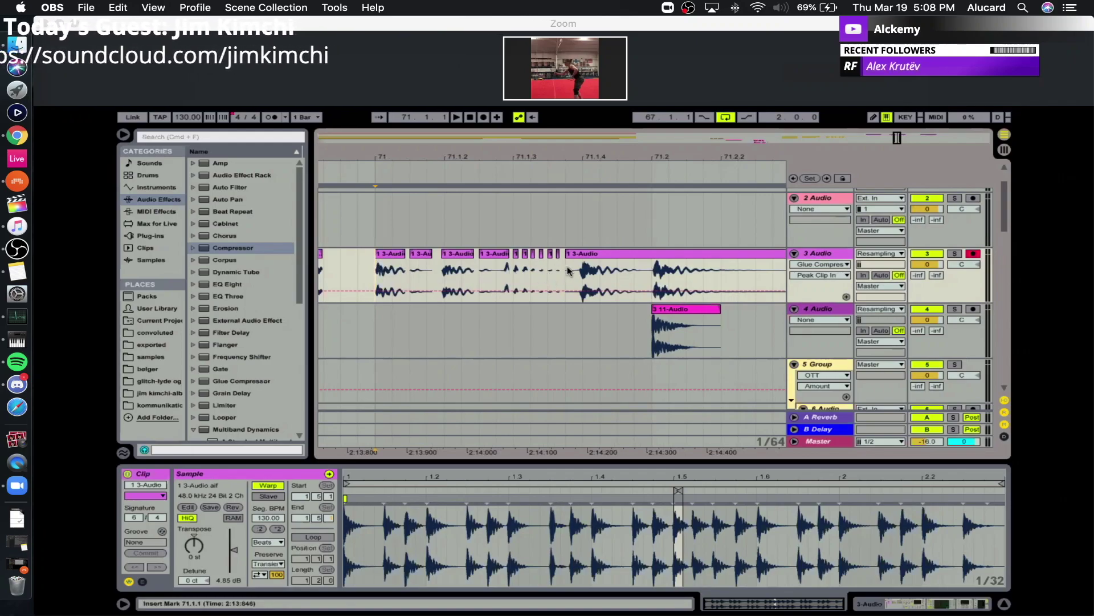
drag(480, 163, 525, 169)
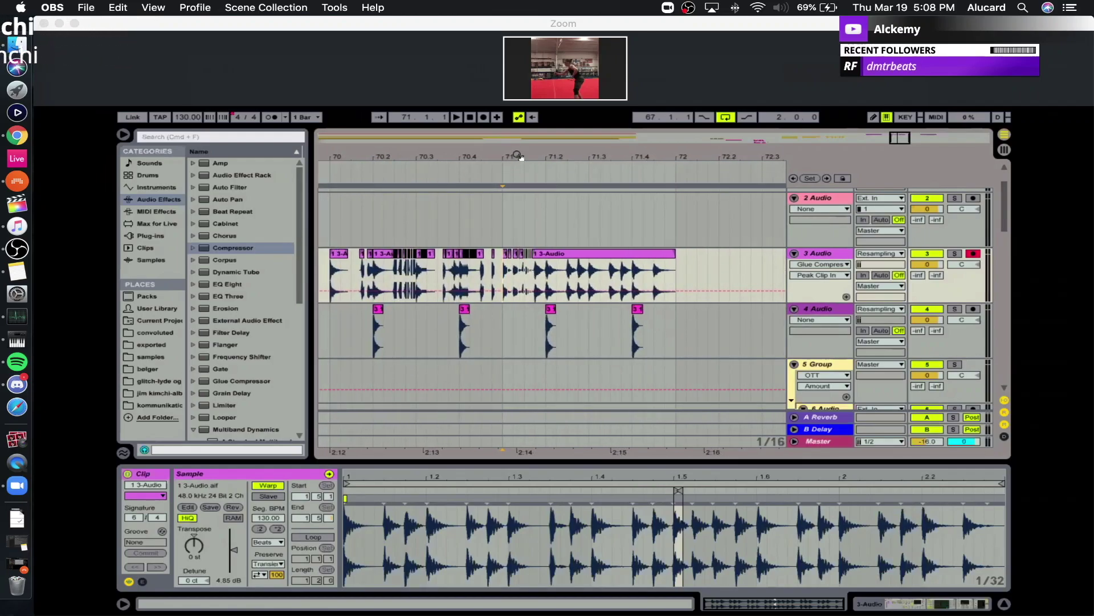
drag(518, 155, 482, 161)
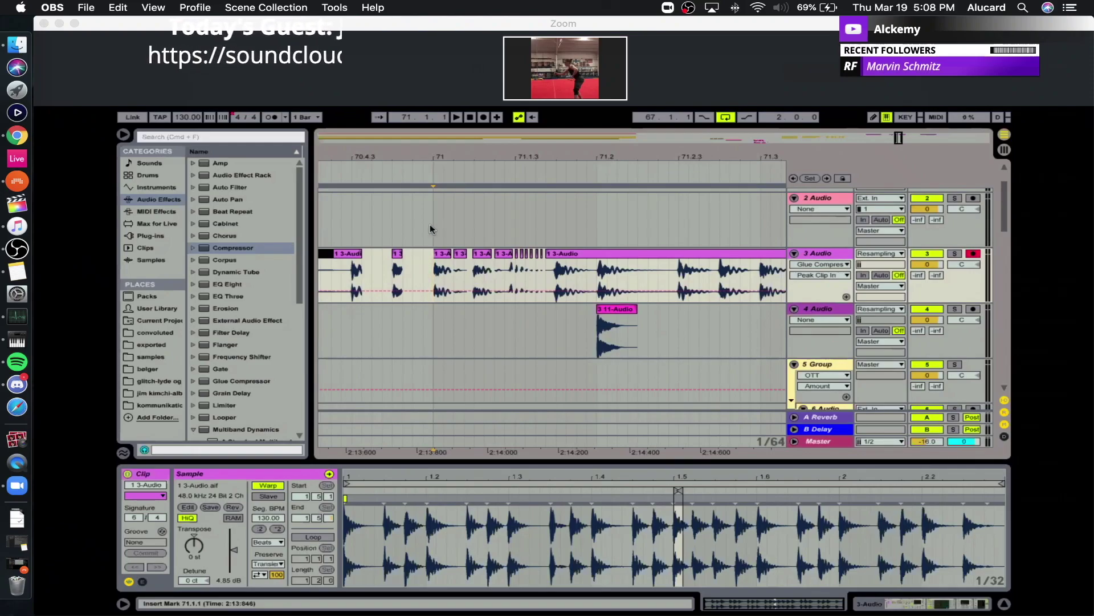
mouse_move(460, 156)
mouse_down()
mouse_move(459, 193)
mouse_move(445, 157)
mouse_up()
key(space)
key(space)
Split the 3 Audio clip at 71.1.4 and 71.2.1 to isolate the hit between them.
drag(575, 151, 574, 183)
click(610, 272)
scroll(611, 273, right, 3)
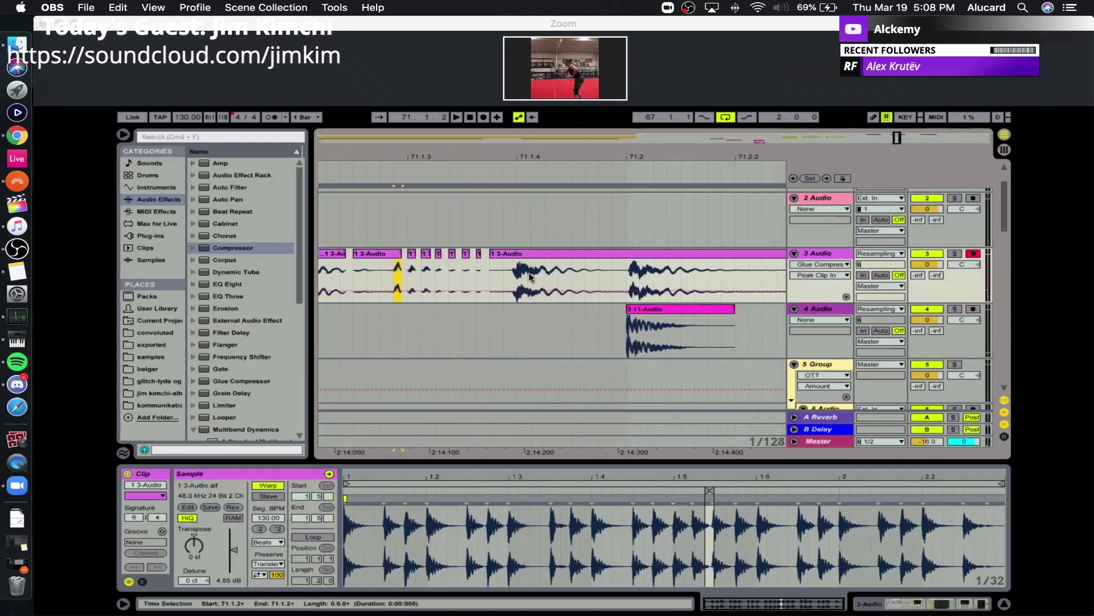
click(623, 272)
key(super+e)
key(super+e)
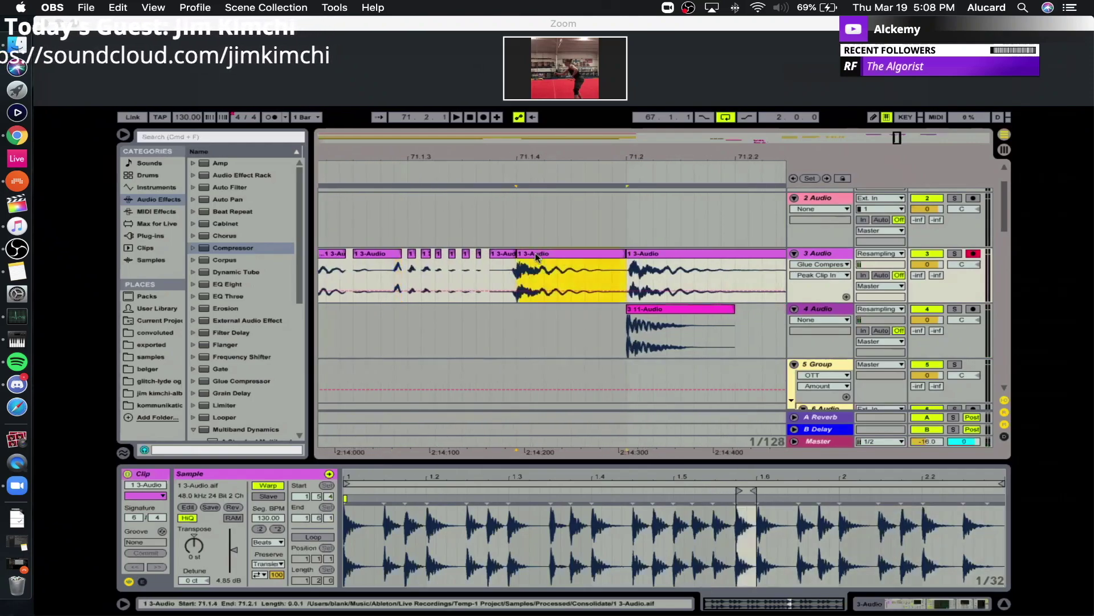
Add a warp marker in the isolated 71.1.4 hit, stretch its decay far beyond the clip's end and play it.
click(733, 530)
click(722, 530)
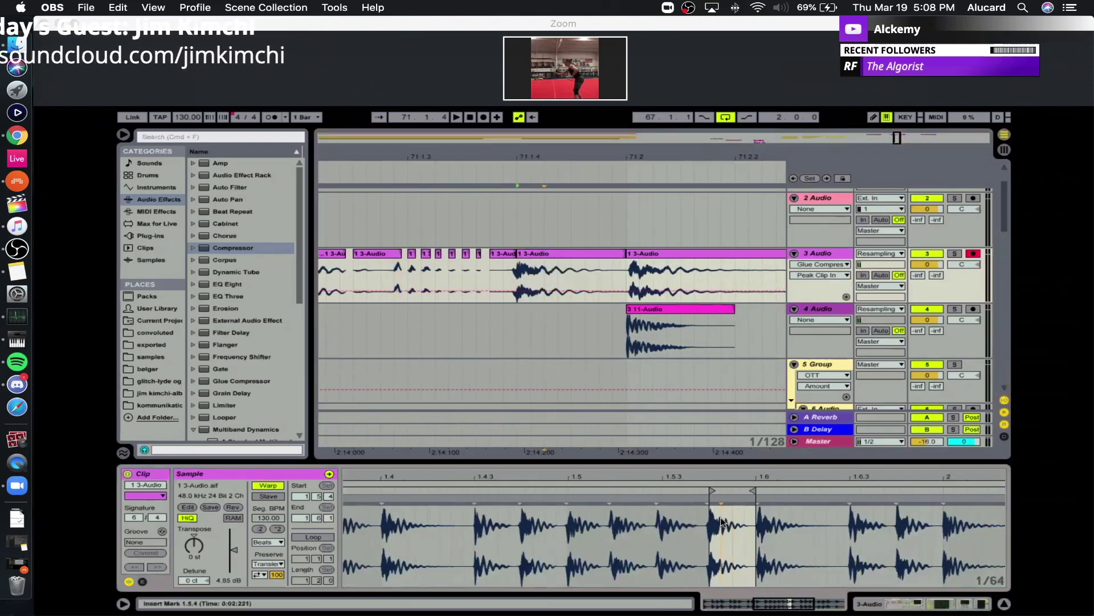
drag(757, 499, 968, 499)
key(space)
Set the stretched 71.1.4 hit's warp mode to Tones.
click(275, 542)
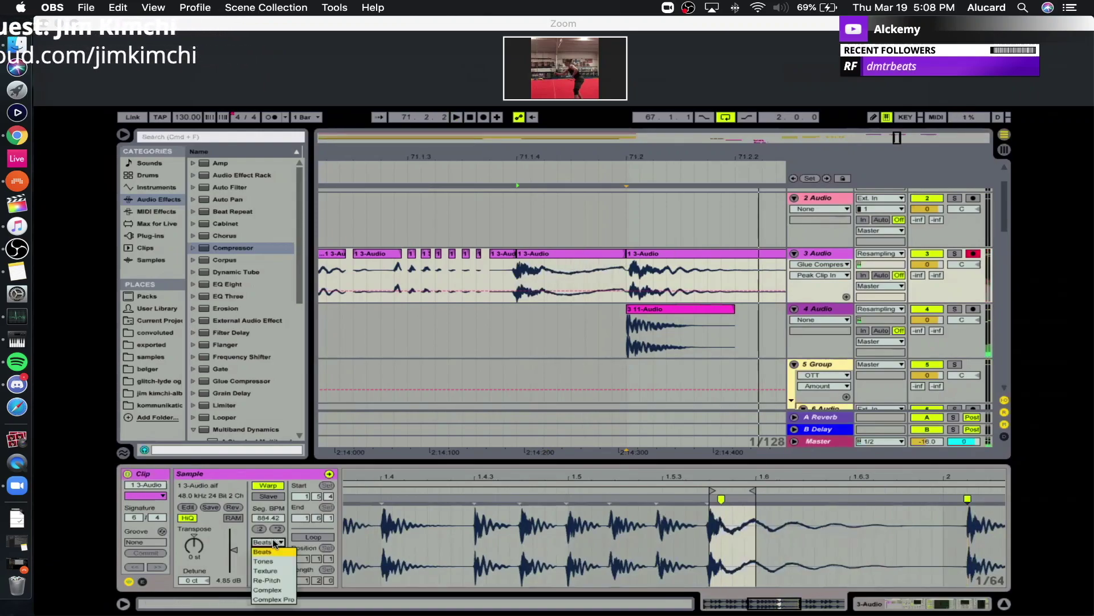
click(275, 571)
click(267, 542)
click(268, 532)
drag(571, 152, 593, 86)
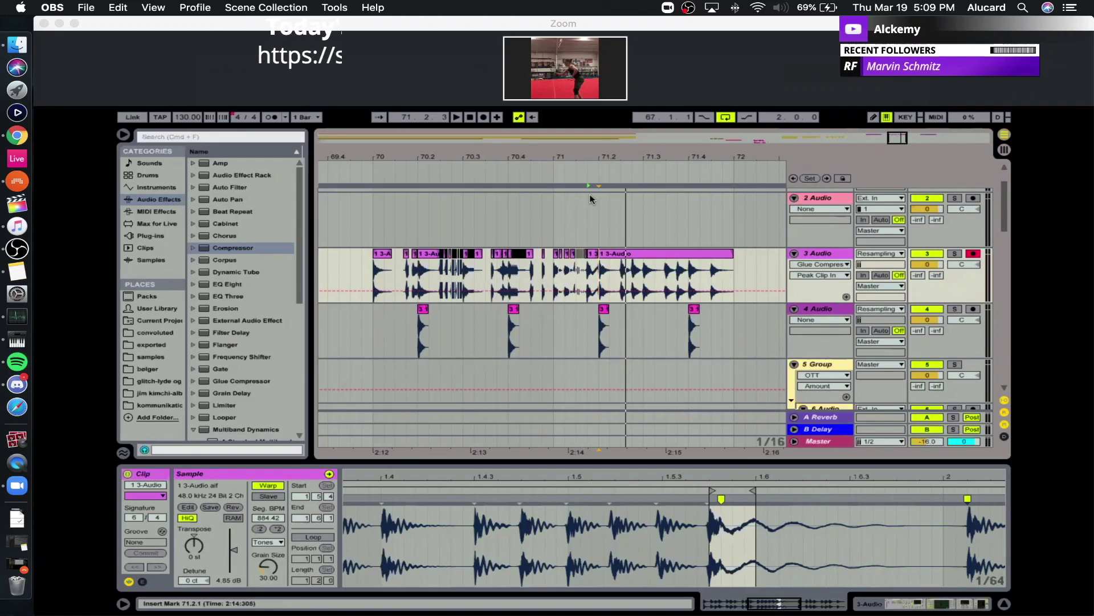
drag(612, 158, 587, 240)
Try extending the clip before 71.1.4 over the stretched hit, then undo the extension.
click(542, 280)
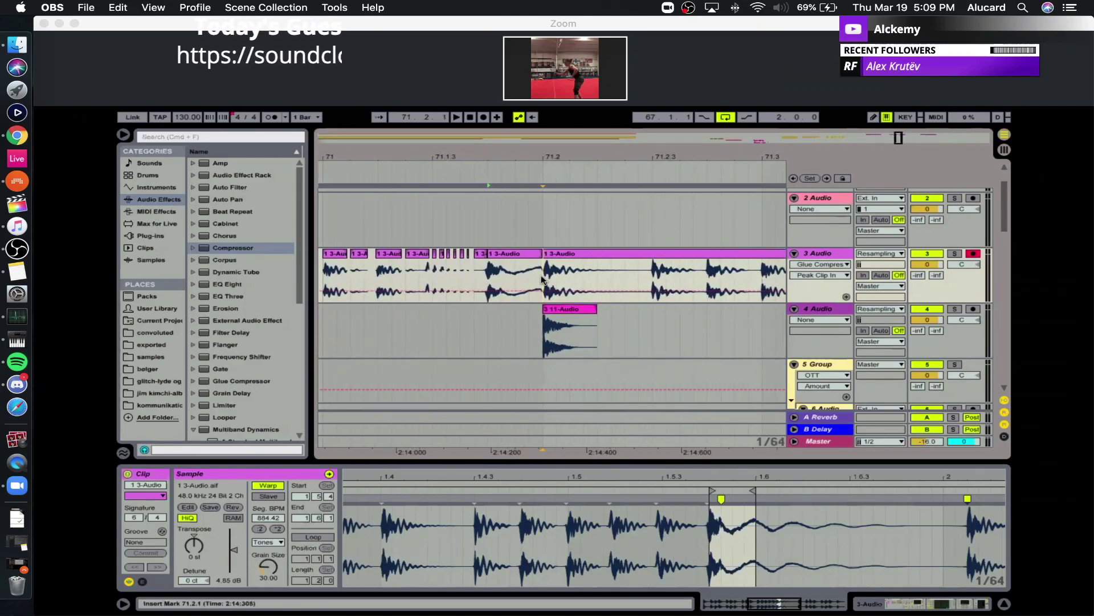
drag(536, 279, 534, 279)
drag(529, 158, 526, 199)
drag(444, 254, 533, 256)
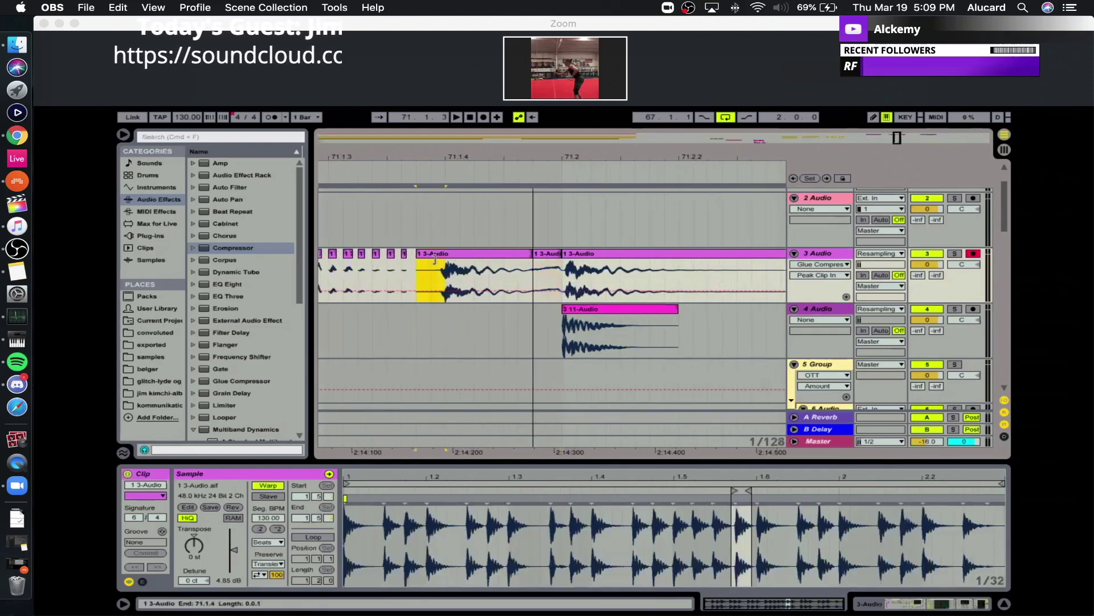
key(super+z)
Delete the short stretch of audio just before the 71.1.4 hit on 3 Audio.
drag(446, 280, 429, 260)
key(Delete)
mouse_move(447, 158)
mouse_down()
mouse_move(451, 169)
mouse_move(452, 159)
mouse_up()
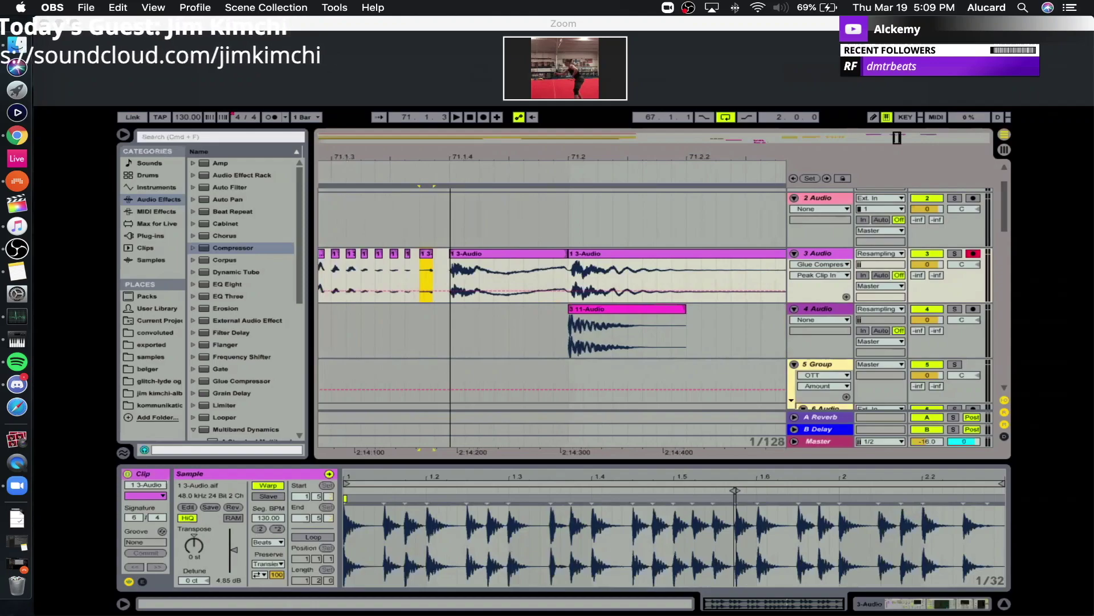
Split the second half of the stretched 71.1.4 hit at three points before 71.2.1.
click(494, 253)
key(super+z)
click(511, 268)
key(super+e)
click(528, 275)
key(super+e)
click(549, 273)
key(super+e)
Consolidate all the pieces between 71.1.4 and 71.2.1 into one clip and play it.
click(559, 254)
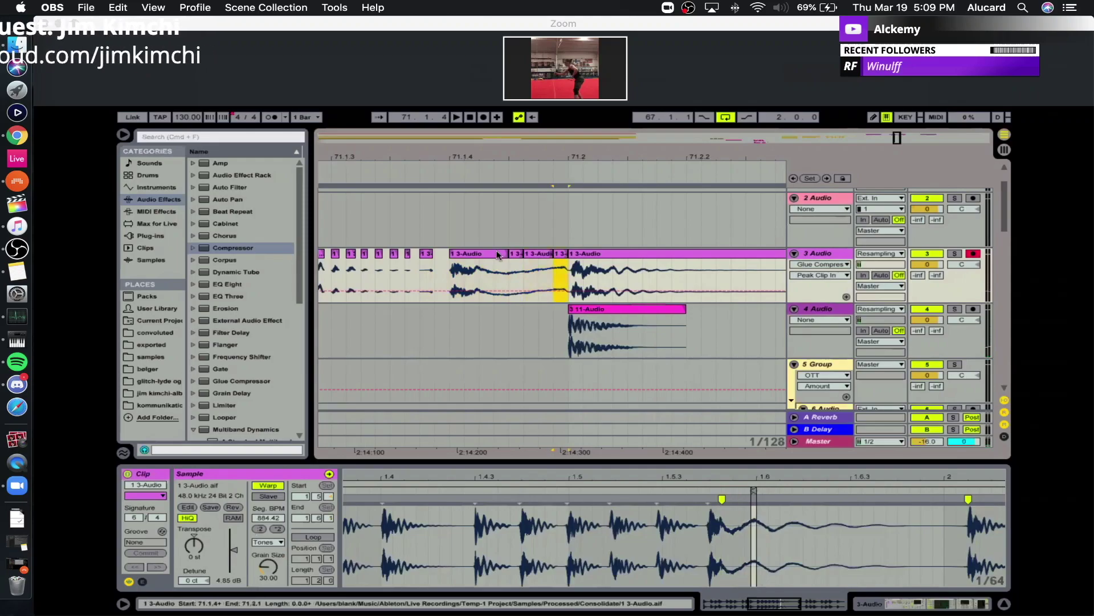
shift+click(473, 251)
key(super+j)
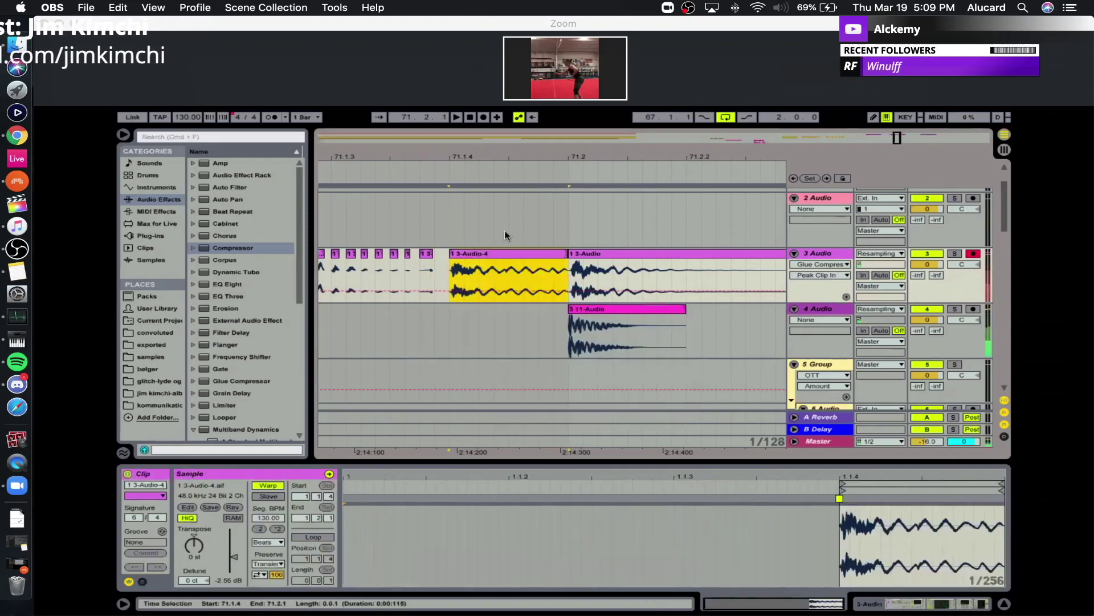
mouse_move(513, 150)
mouse_down()
mouse_move(514, 164)
mouse_move(532, 159)
mouse_up()
key(space)
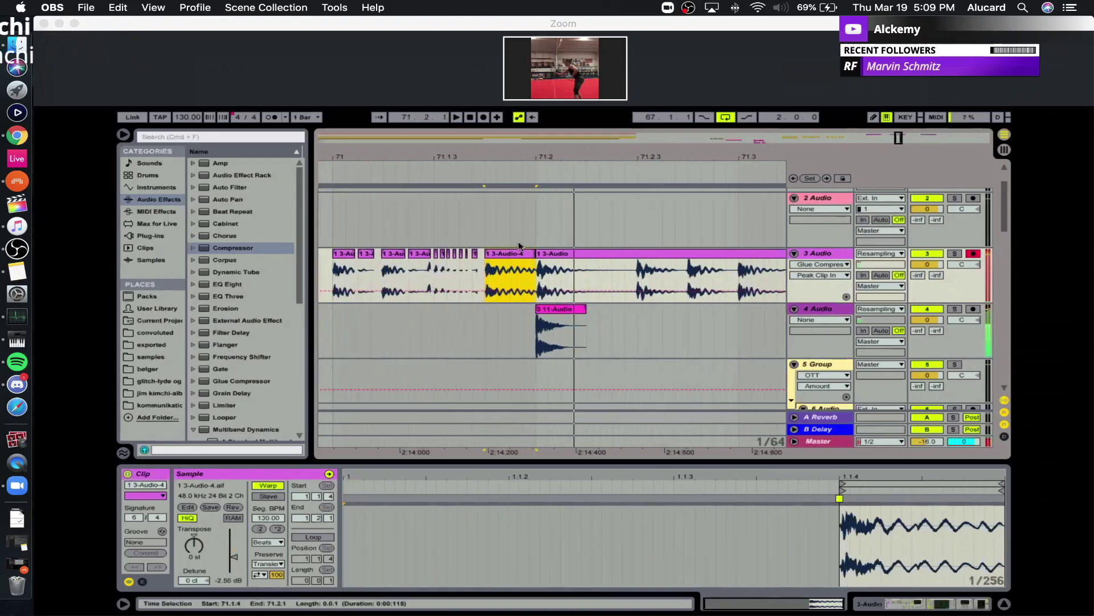
Delete the rear part of the consolidated 71.1.4 hit up to 71.2.1 and play the result.
shift+click(515, 285)
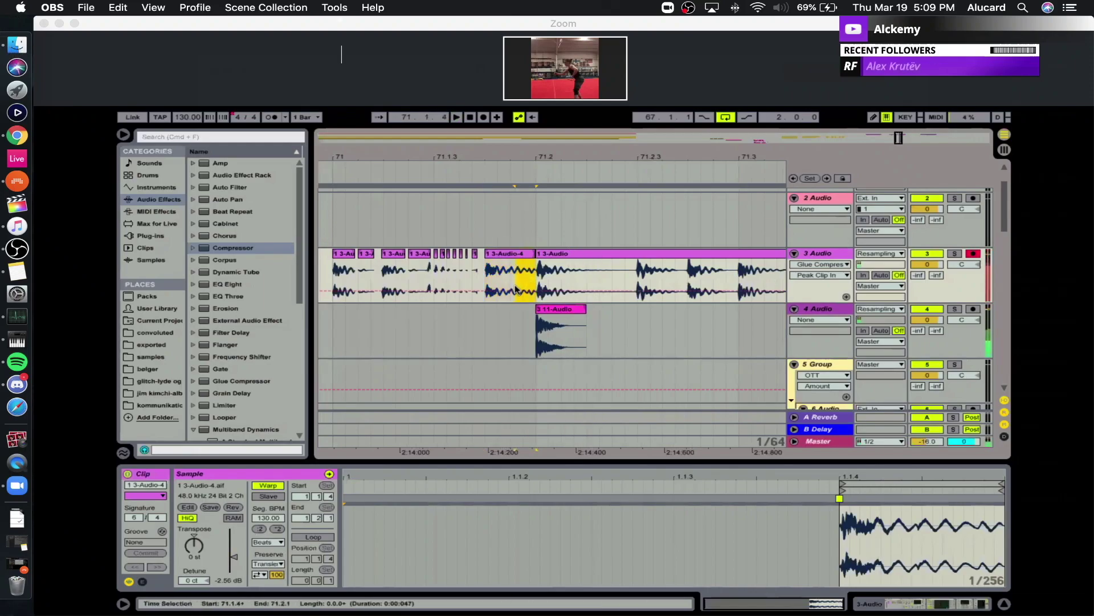
shift+click(505, 290)
key(Delete)
click(472, 285)
key(space)
key(space)
Play the edited loop on 3 Audio from 70.1.1 through the hits after 71.2.
mouse_move(506, 158)
mouse_down()
mouse_move(549, 134)
mouse_move(690, 142)
mouse_up()
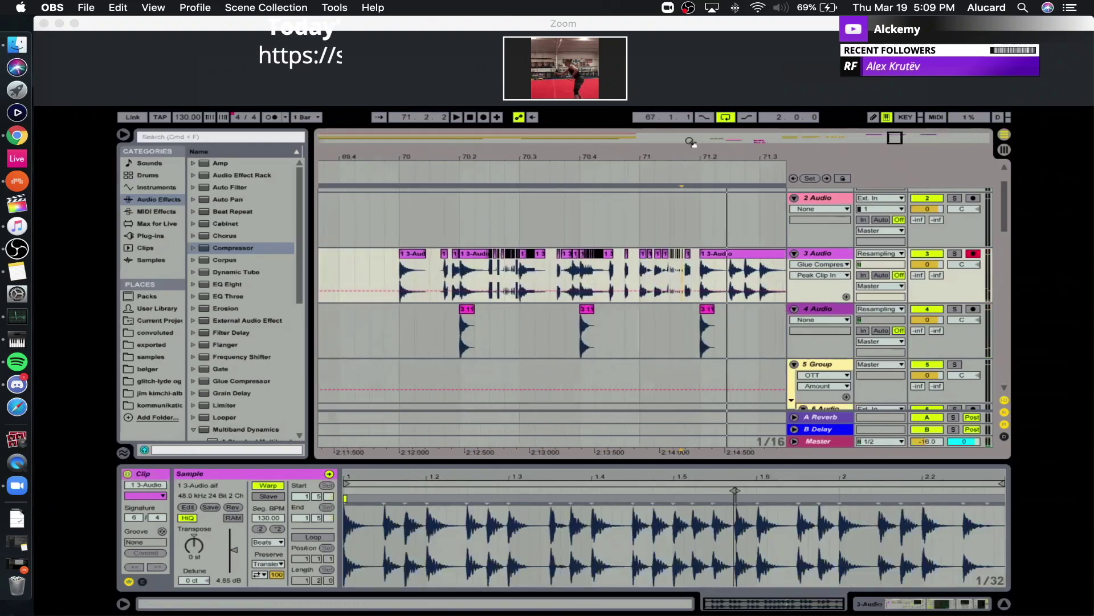
click(403, 259)
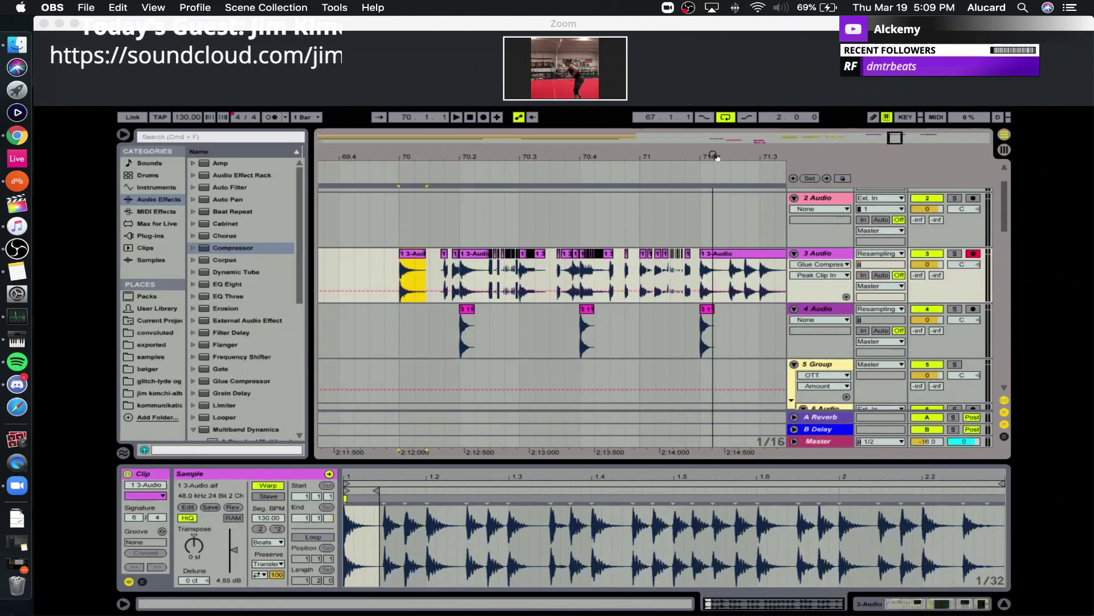
drag(714, 155, 668, 253)
drag(630, 162, 699, 155)
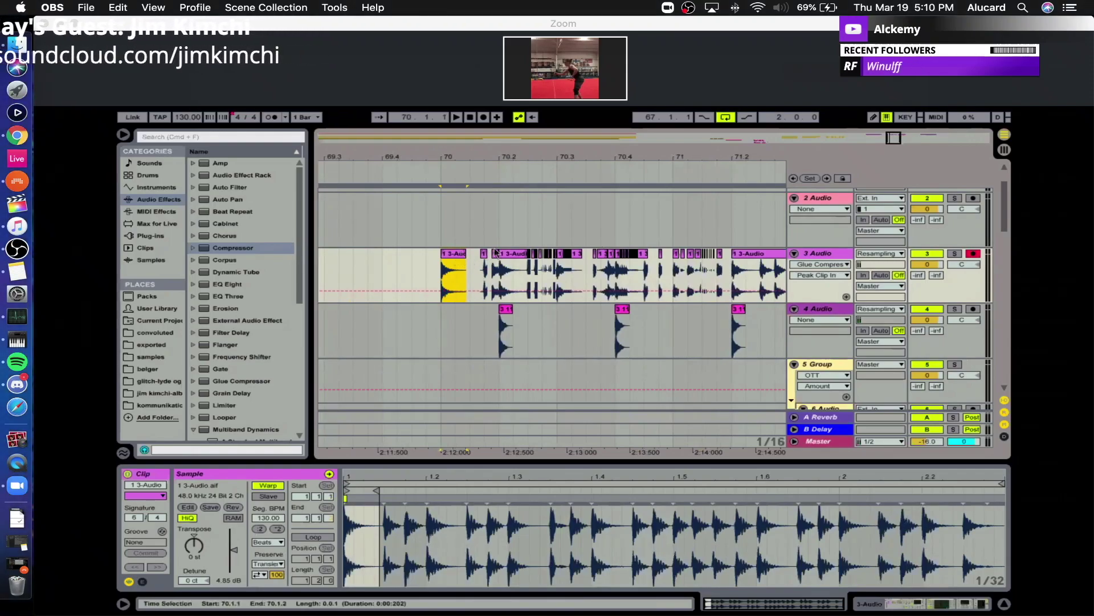
drag(596, 157, 597, 153)
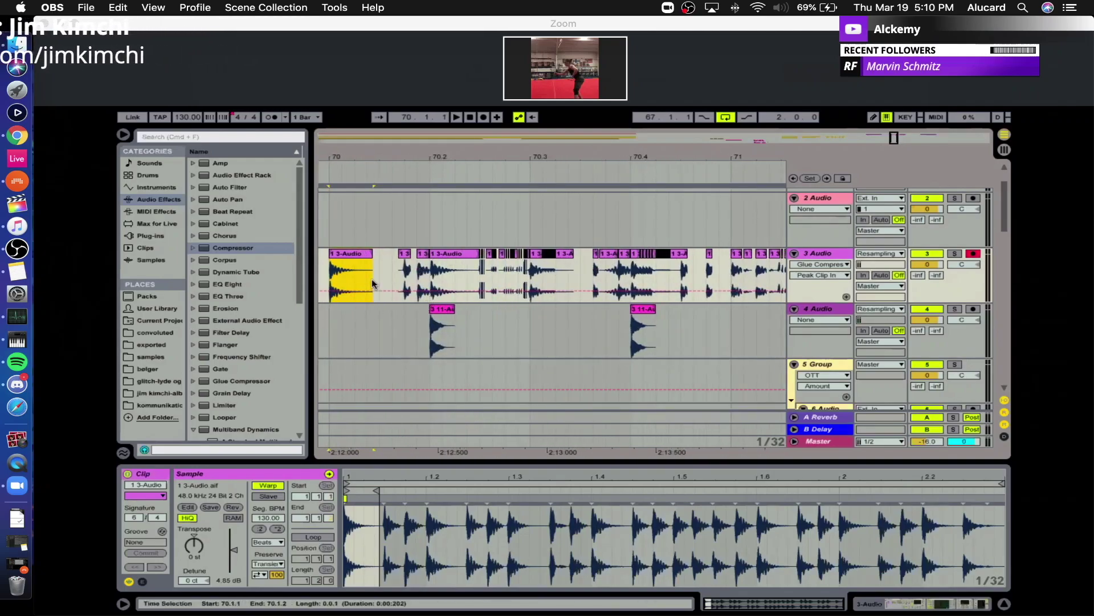
drag(416, 155, 445, 152)
key(space)
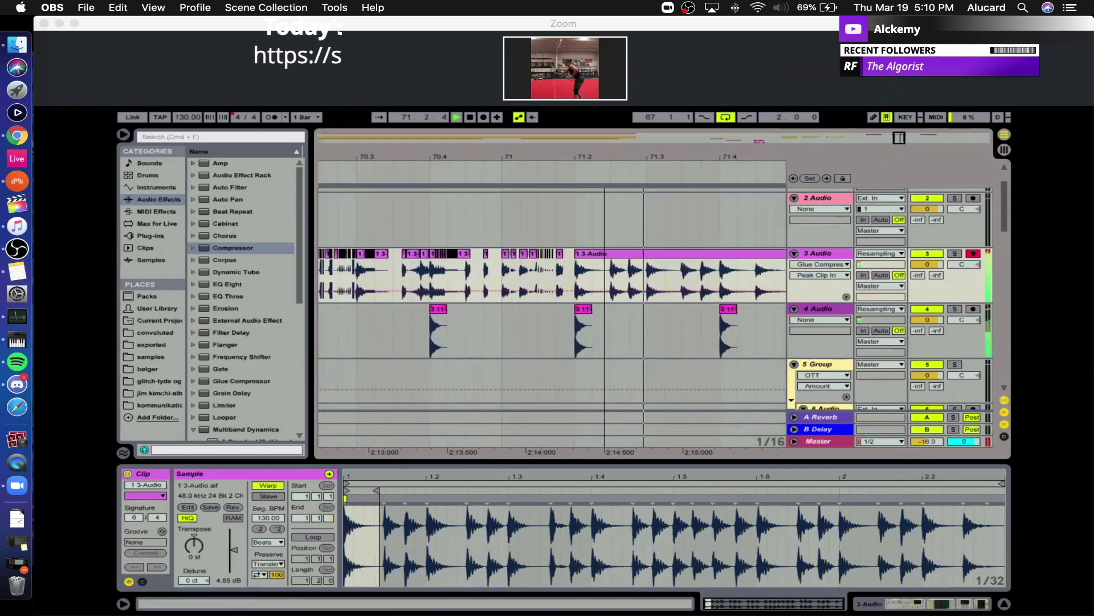
key(space)
Duplicate a tiny 11 ms slice from the 71.2.3 hit's decay in an unbroken row running past 71.3.
drag(650, 157, 544, 188)
shift+click(540, 278)
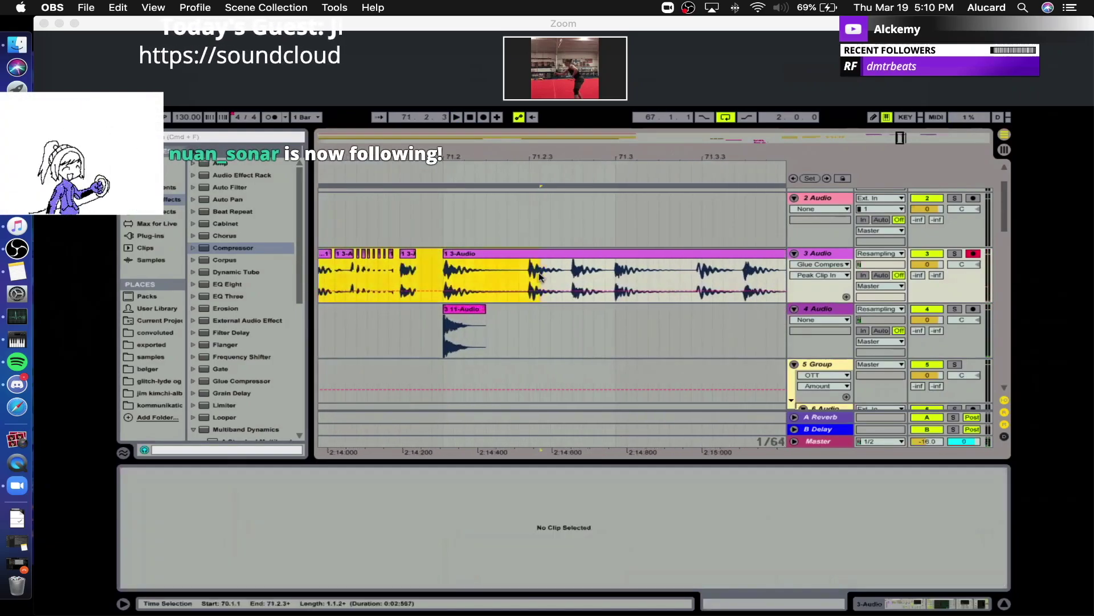
click(541, 278)
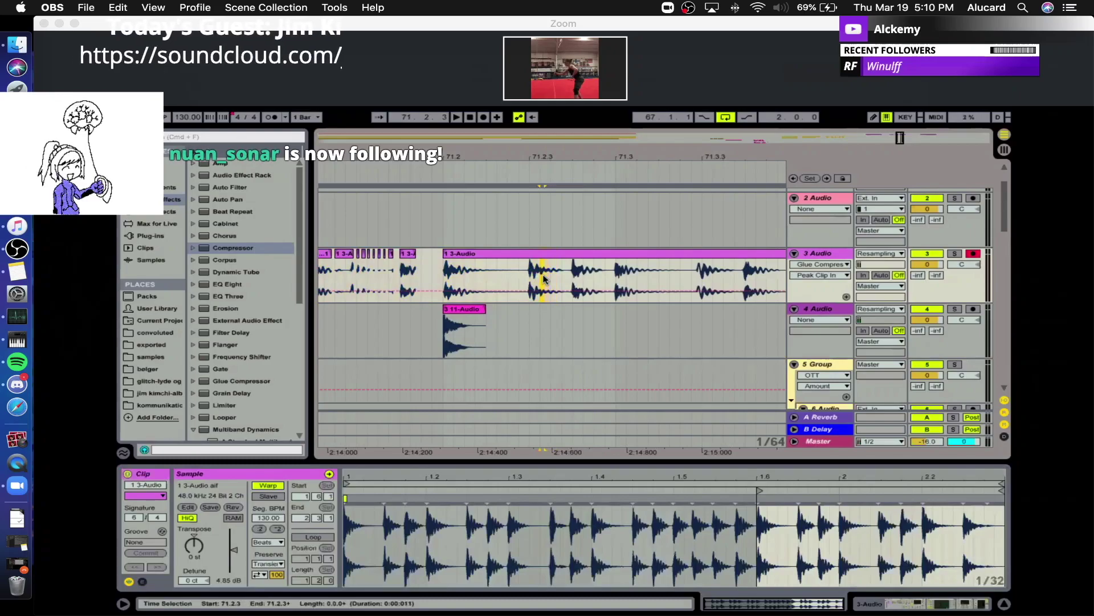
key(super+d)
key(super+d)
key(super+d)
key(super+d)
key(super+d)
key(super+d)
key(super+d)
key(super+d)
key(super+d)
key(super+d)
key(super+d)
key(super+d)
key(super+d)
key(super+d)
key(super+d)
key(super+d)
key(super+d)
key(super+d)
key(super+d)
key(super+d)
key(super+d)
key(super+d)
key(super+d)
key(super+d)
key(super+d)
key(super+d)
key(super+d)
key(super+d)
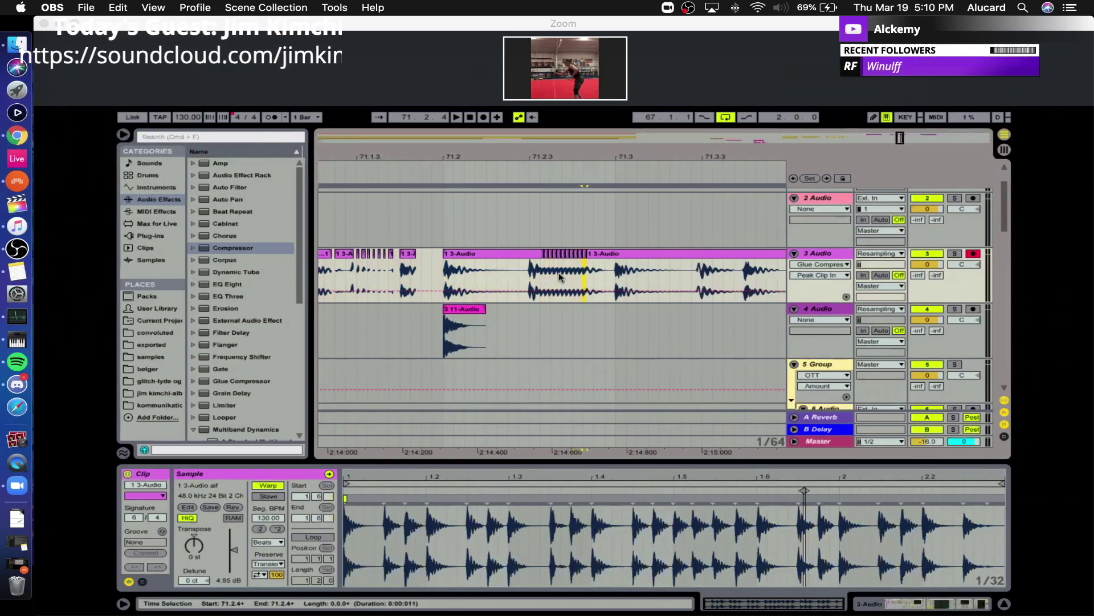
Try deleting several of the duplicated slices near the end of the row, then undo the deletions.
click(430, 271)
click(640, 254)
key(Delete)
click(627, 254)
key(Delete)
drag(617, 254, 579, 254)
key(Delete)
key(super+z)
key(super+z)
key(super+z)
key(super+z)
Play the row of duplicated slices from just before the 71.2.3 hit.
drag(654, 161, 618, 217)
click(484, 272)
key(space)
key(space)
key(space)
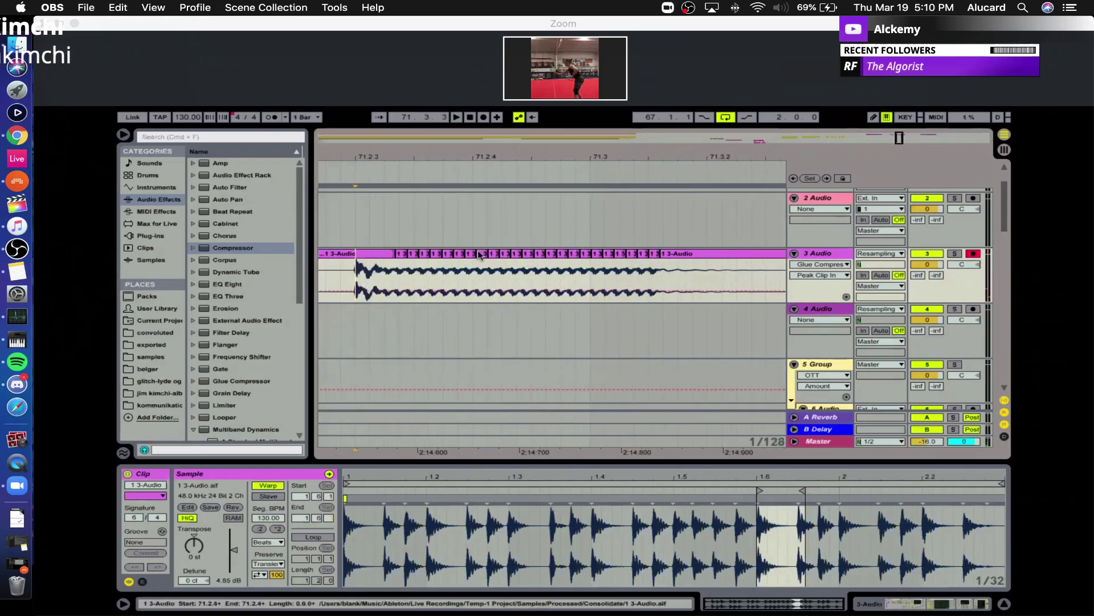
Delete duplicated slices between 71.2.4 and 71.3 to leave single slices separated by gaps.
drag(491, 259, 572, 254)
key(Delete)
click(563, 256)
key(Delete)
key(Delete)
key(super+z)
key(super+z)
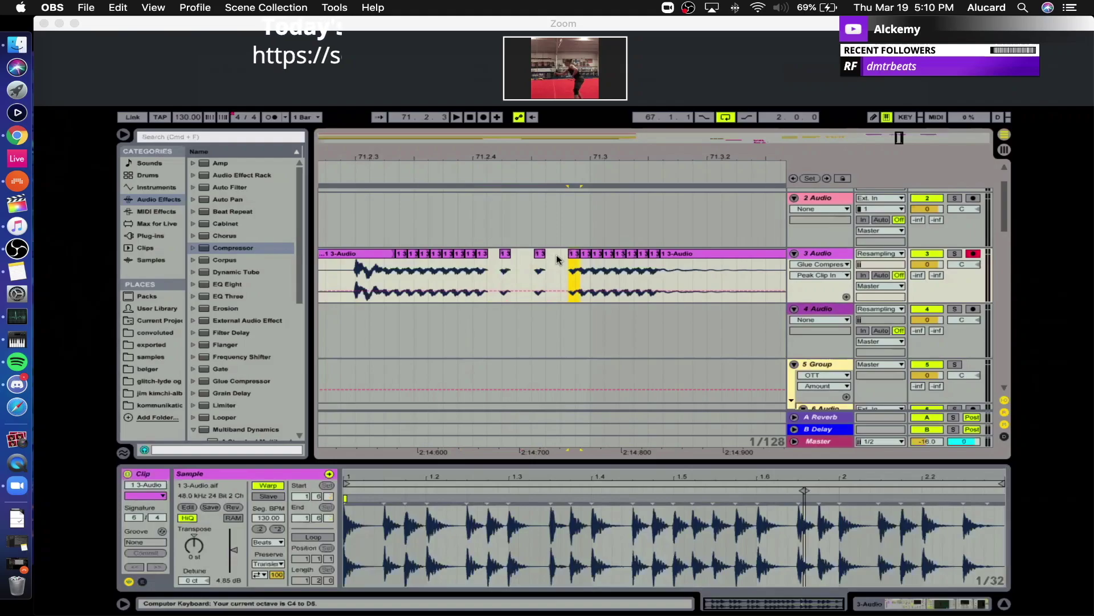
Delete growing runs of the slices around and after 71.3 to widen the gaps, and play the result.
click(586, 255)
key(Delete)
click(597, 256)
key(Delete)
click(609, 257)
key(Delete)
click(632, 256)
key(Delete)
click(643, 256)
key(Delete)
click(653, 257)
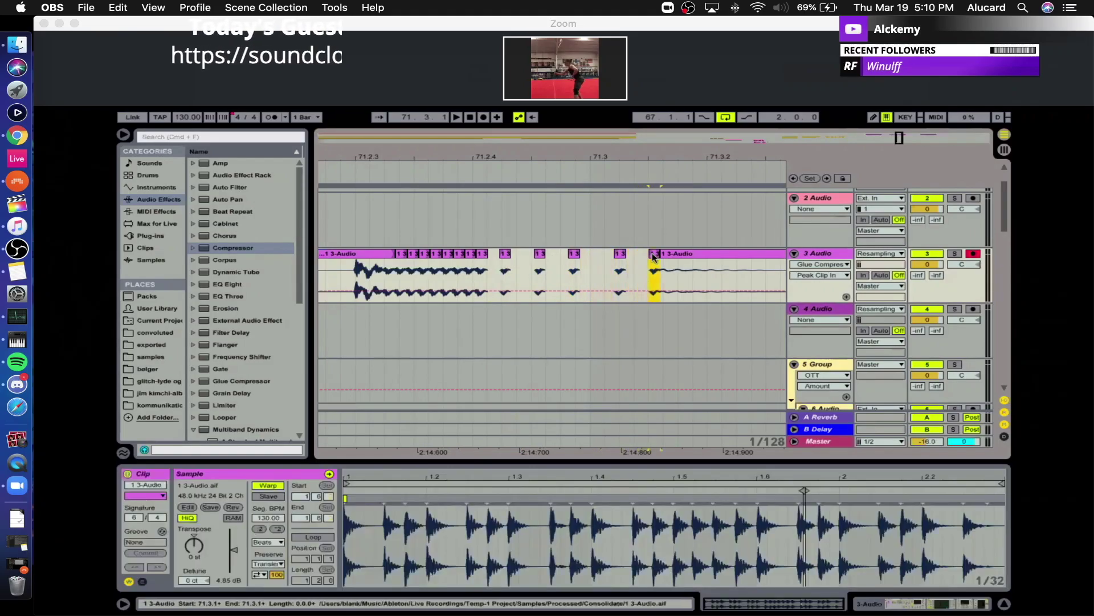
key(Delete)
click(485, 187)
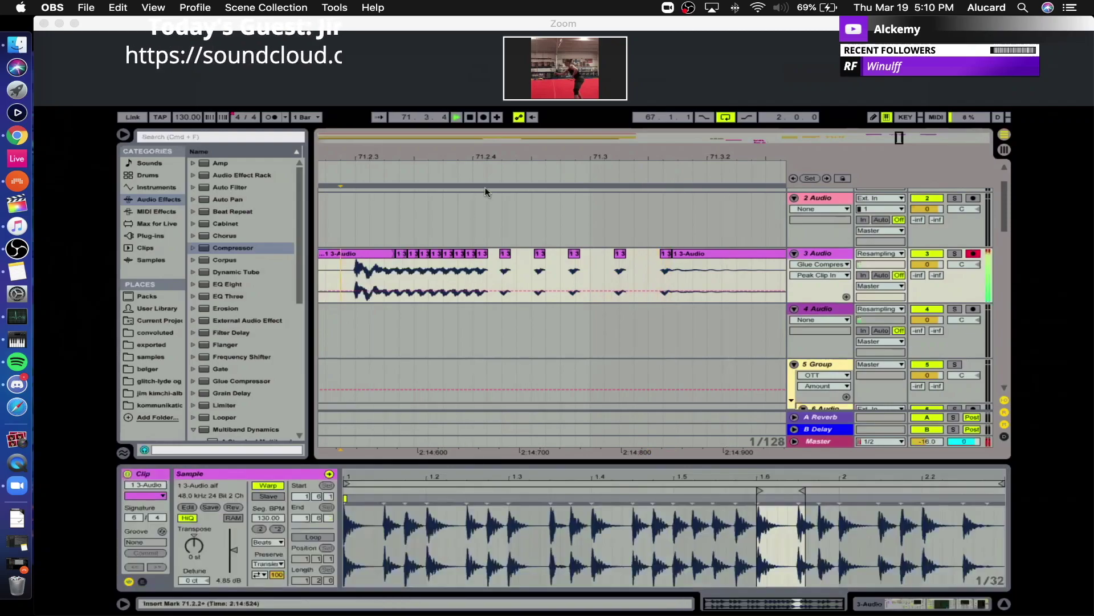
Paste another copy of the tiny slice near 71.3.2 and delete the audio between it and the preceding slice.
drag(484, 157, 451, 132)
click(556, 257)
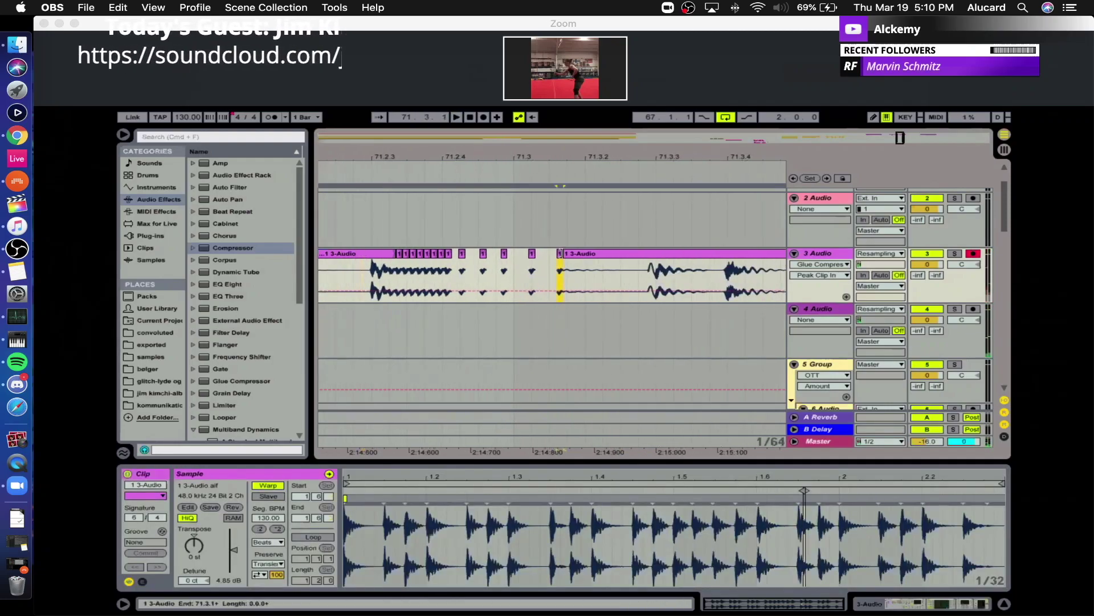
click(603, 270)
key(super+v)
key(super+z)
click(586, 279)
key(super+v)
click(574, 255)
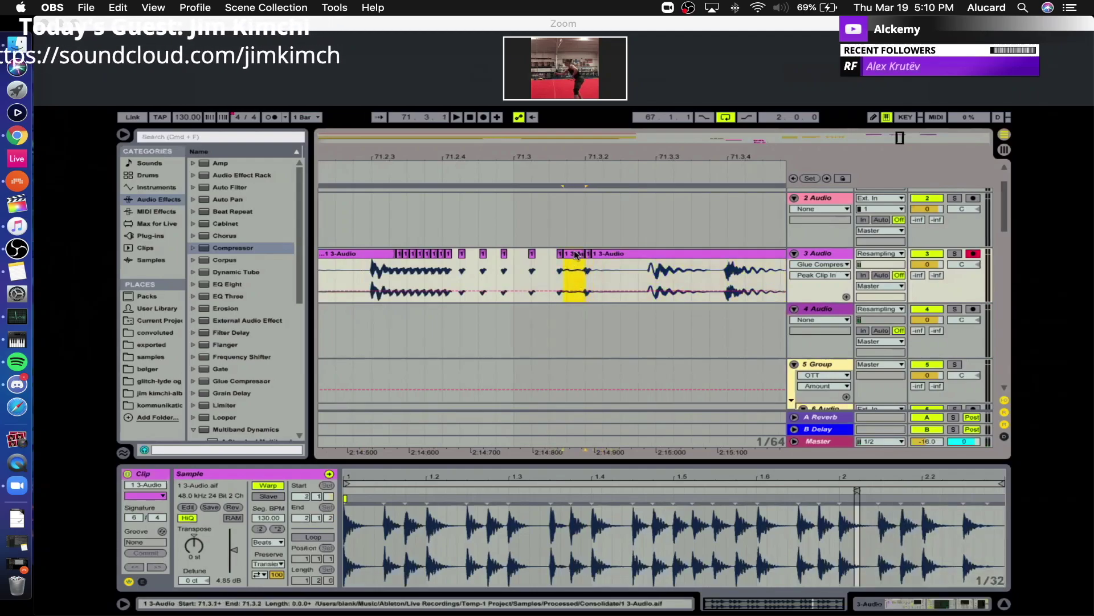
key(Delete)
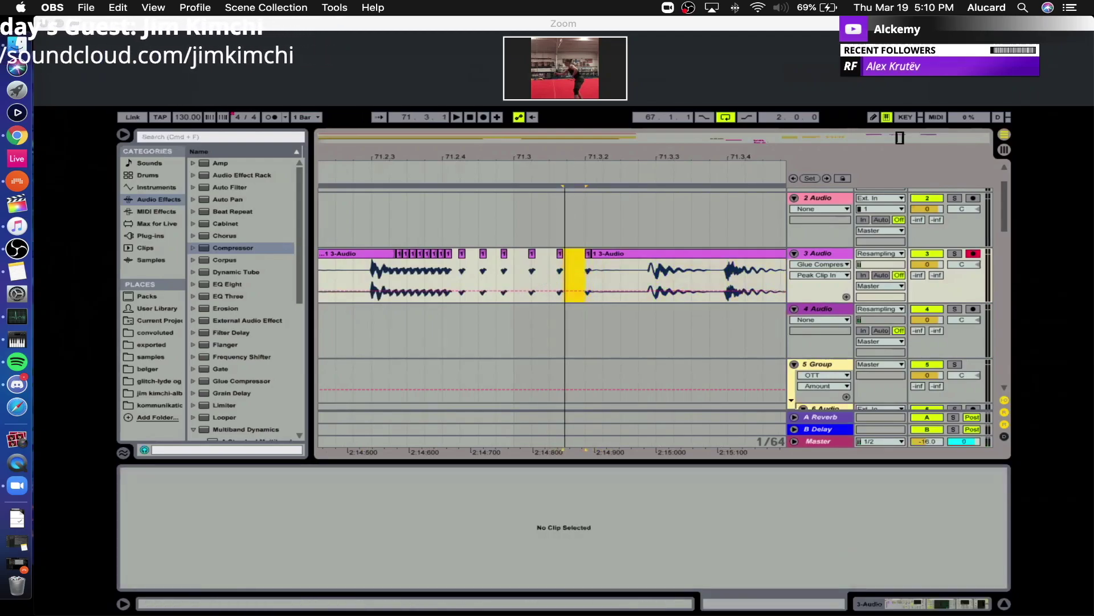
Re-space the single slices between 71.2.4 and 71.3.2 on 3 Audio at gradually widening intervals.
drag(565, 157, 564, 168)
drag(421, 157, 420, 173)
click(408, 254)
drag(408, 257, 575, 256)
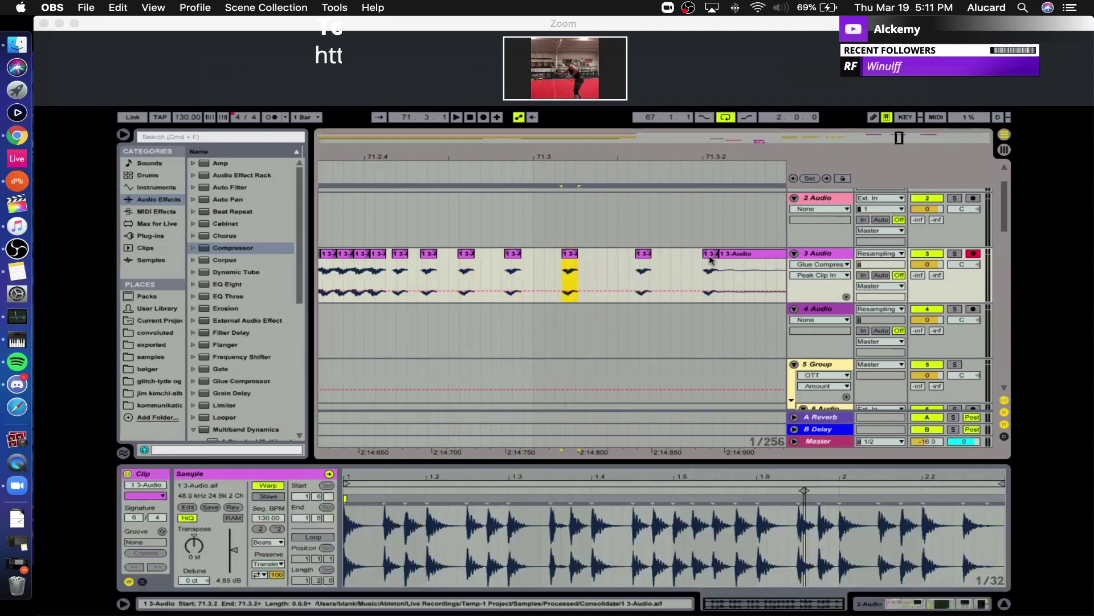
drag(714, 157, 680, 105)
Duplicate a tiny slice of the quiet audio after 71.3.2 five times, up to the 71.3.3 hit.
key(plus)
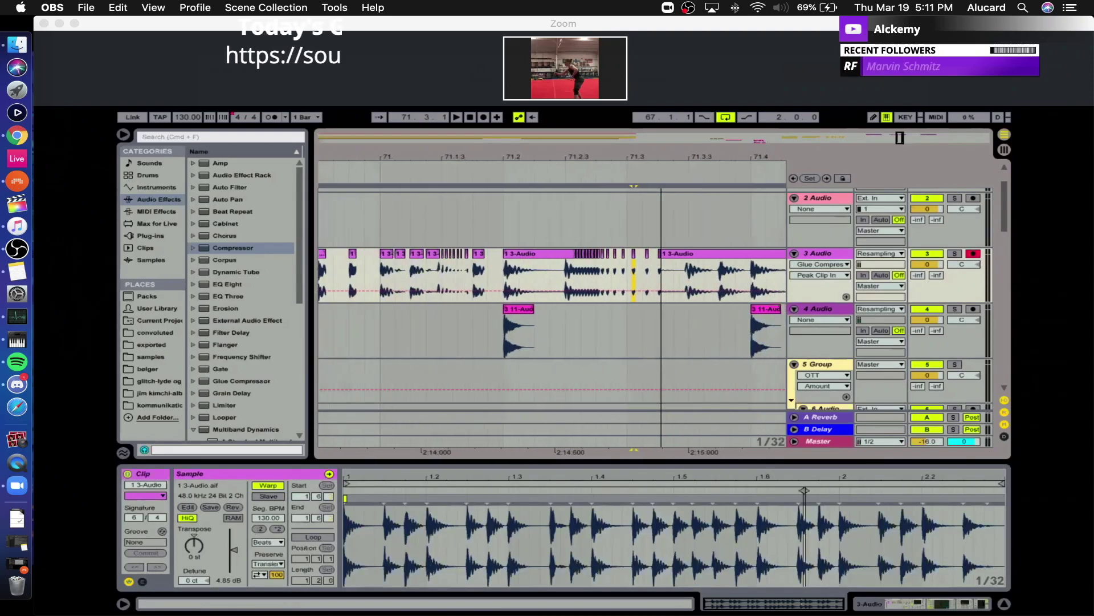
click(569, 268)
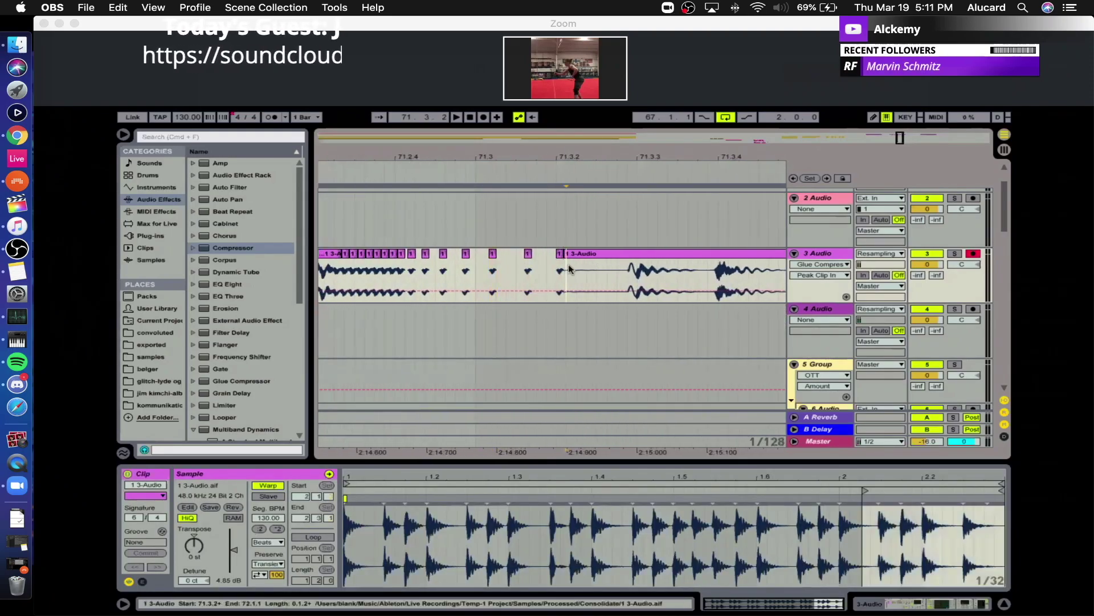
drag(579, 278, 584, 280)
key(super+d)
key(super+d)
key(super+d)
key(super+d)
key(super+d)
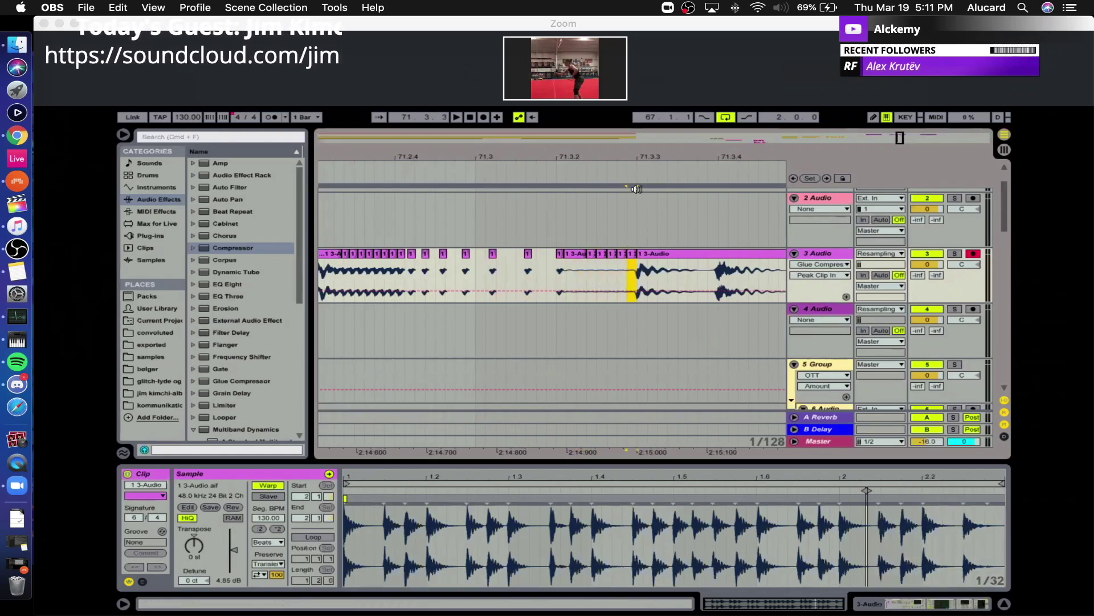
key(minus)
scroll(553, 279, left, 2)
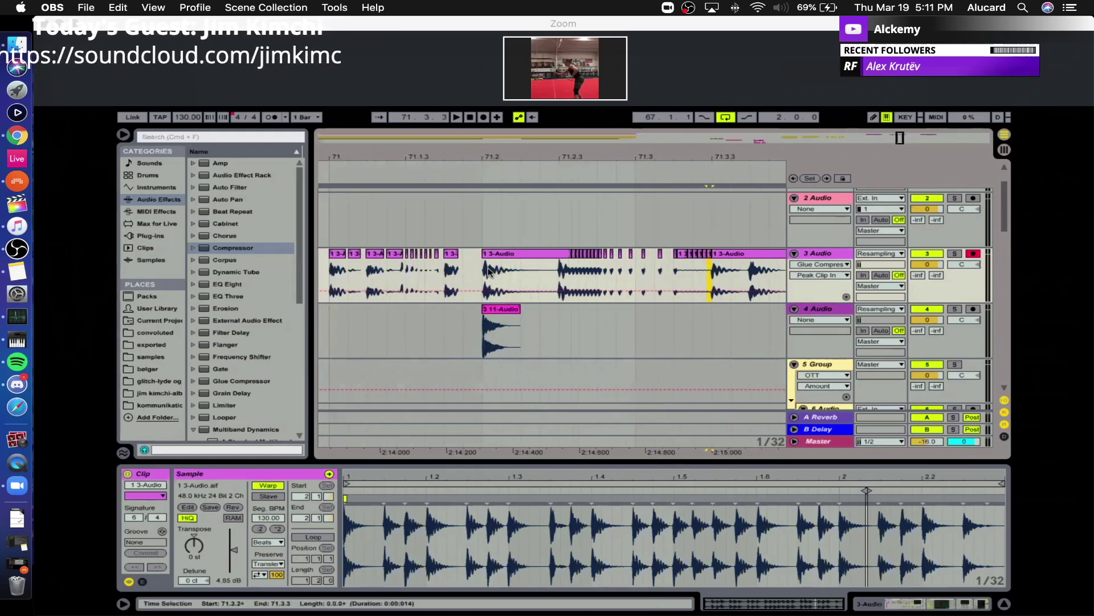
Duplicate the tail of the 71.2 hit on 3 Audio up to 71.2.3, splitting the first copy into smaller stuttered slices.
click(484, 277)
key(minus)
key(space)
key(plus)
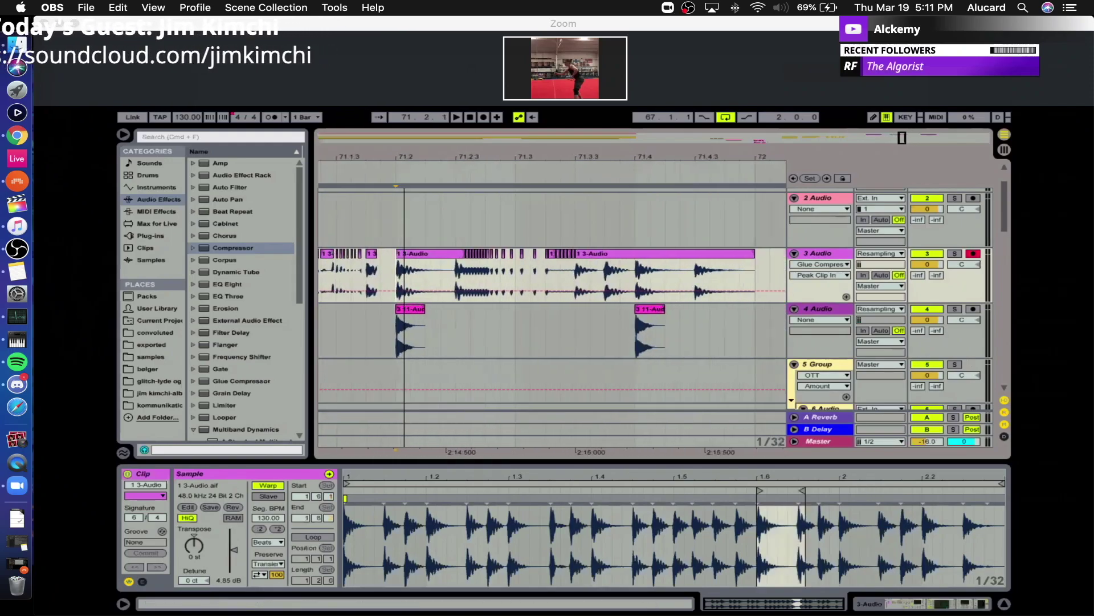
mouse_move(414, 157)
mouse_down()
mouse_move(476, 149)
mouse_move(481, 134)
mouse_move(490, 166)
mouse_move(358, 160)
mouse_move(403, 160)
mouse_up()
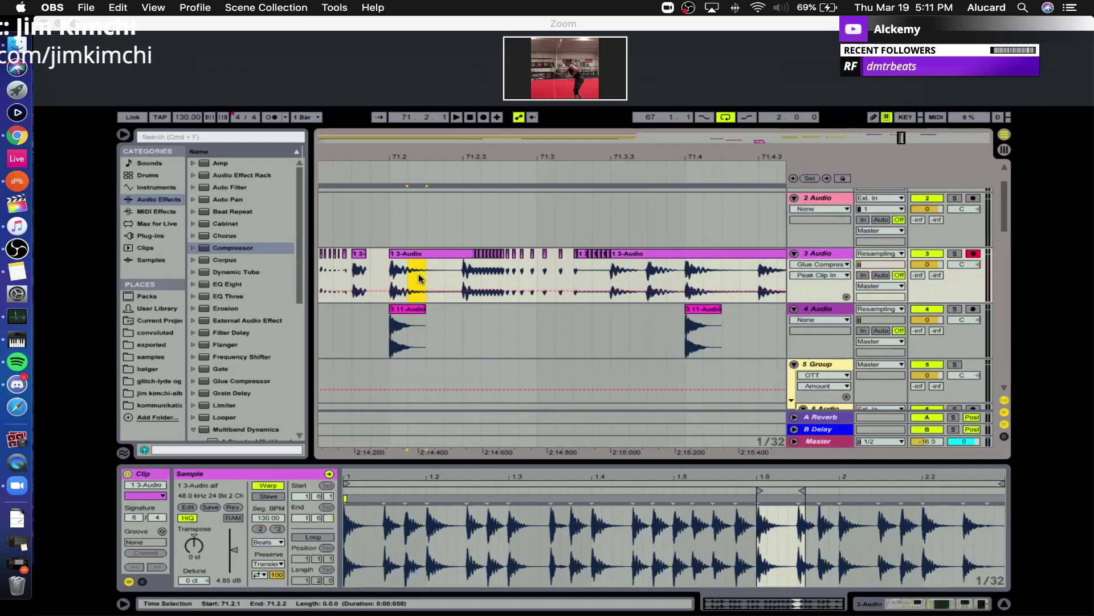
key(cmd+d)
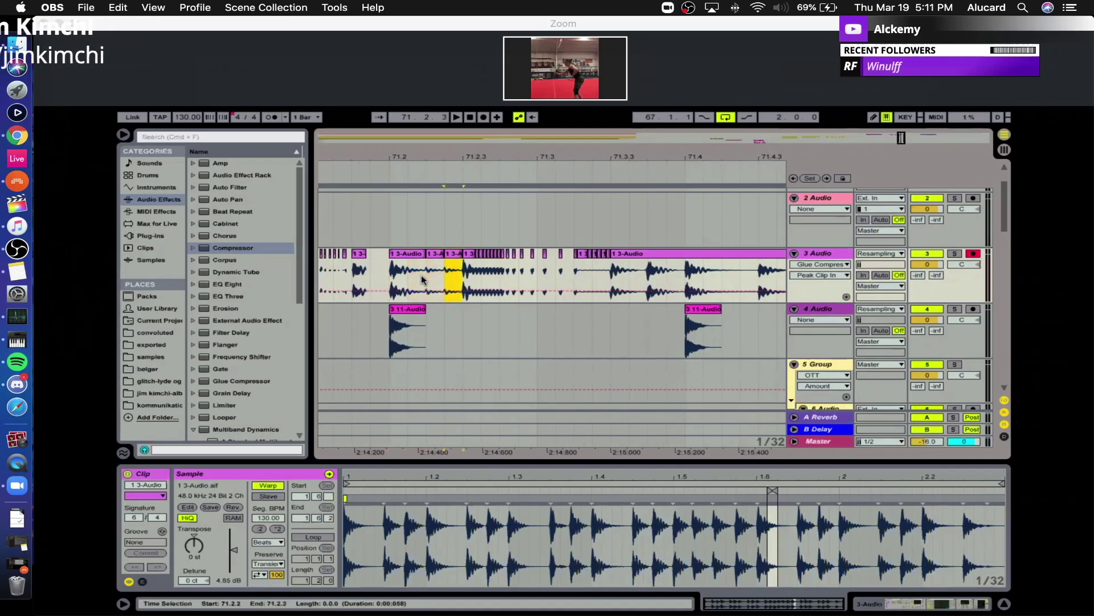
click(425, 276)
key(super+d)
key(super+d)
Delete the end of the 71.2 hit on 3 Audio and the slice just before 71.2.3.
click(369, 264)
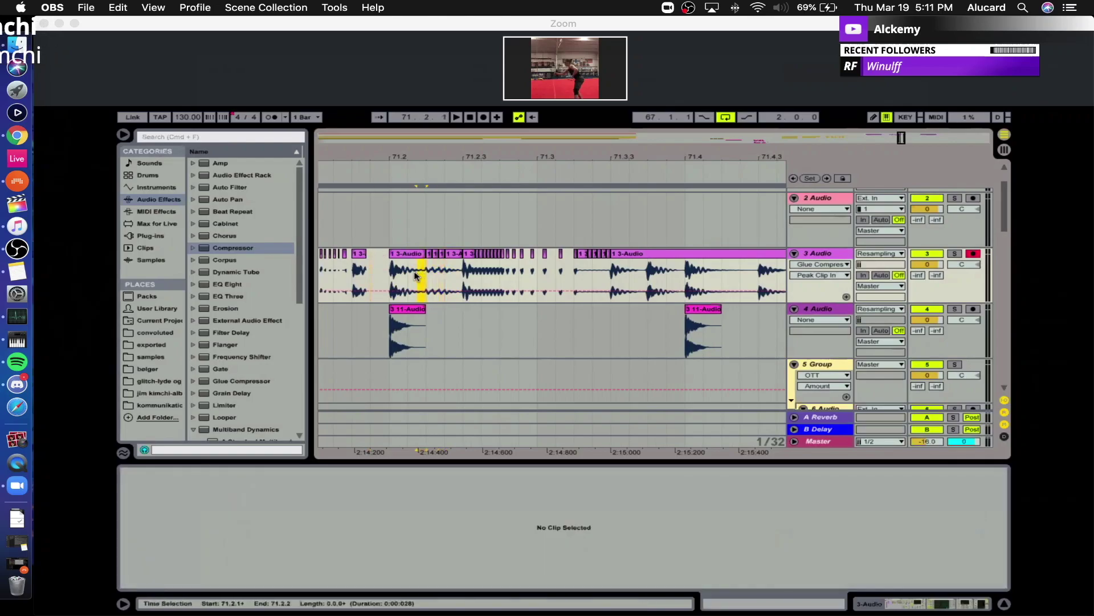
drag(415, 273, 414, 274)
key(Delete)
click(454, 254)
key(Delete)
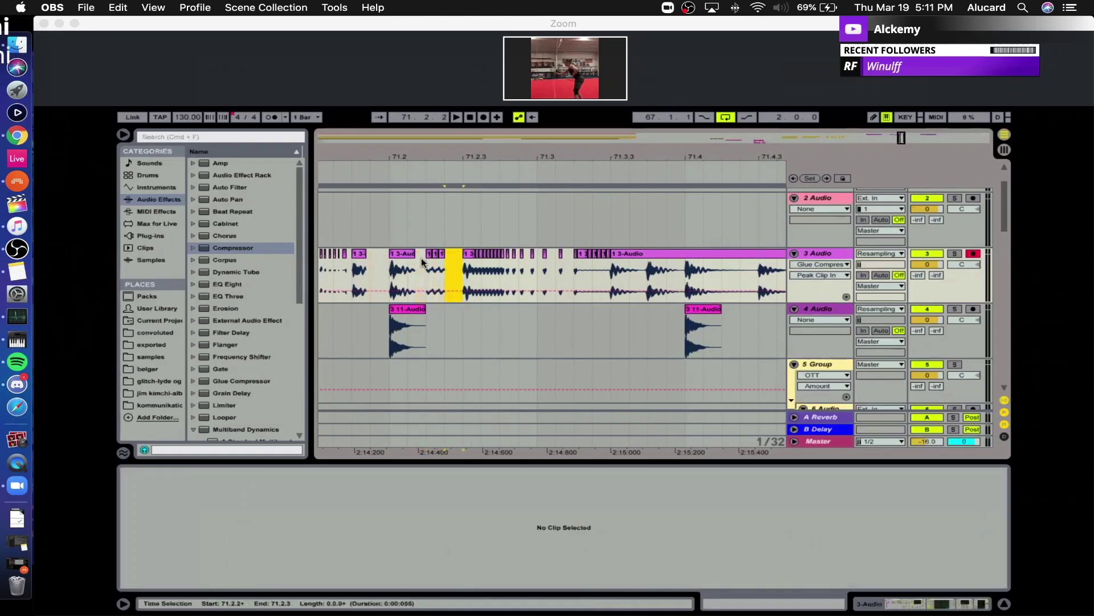
Extend the start of the 71.2 clip on 3 Audio slightly earlier and play the result.
click(387, 255)
key(space)
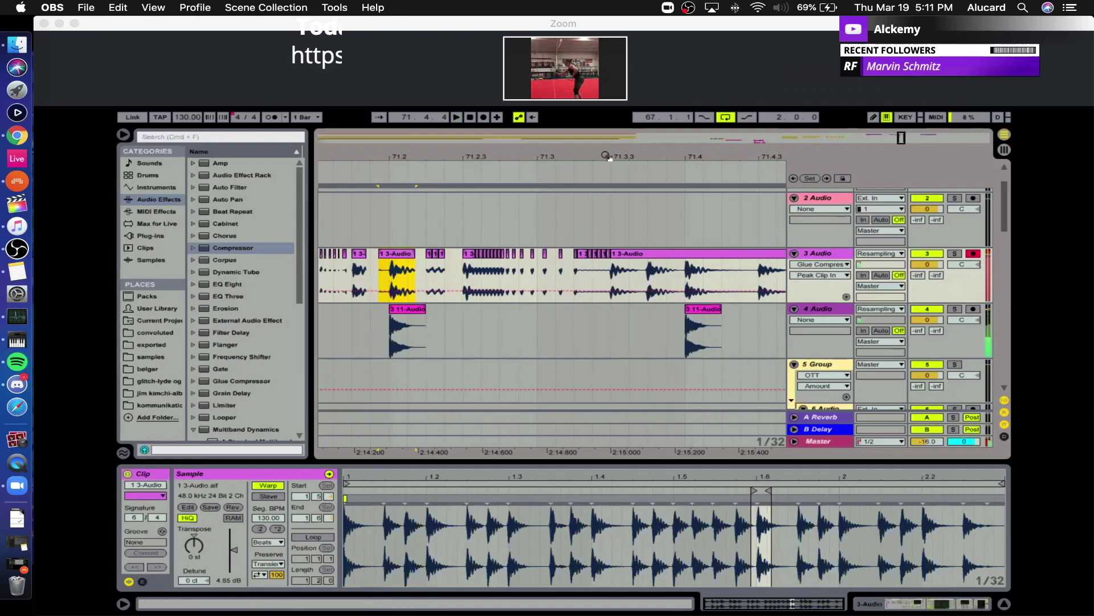
drag(608, 158, 449, 165)
click(449, 270)
key(space)
Move the 71.4 hit on 3 Audio and 4 Audio to 71.4.2 and delete the 3 Audio material from 71.3.4 up to it.
click(484, 273)
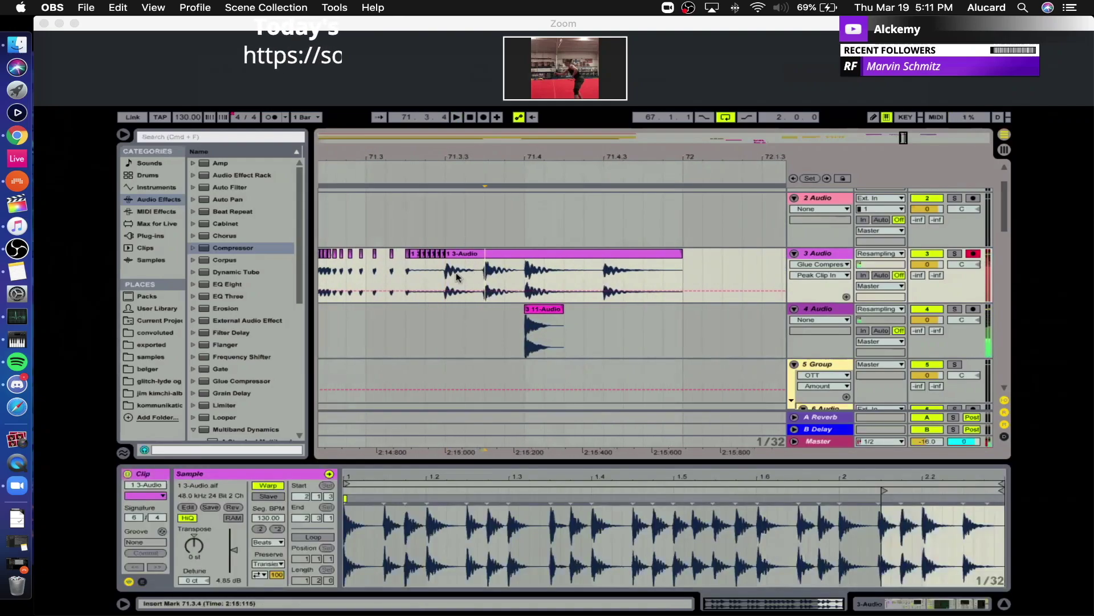
scroll(435, 228, left, 3)
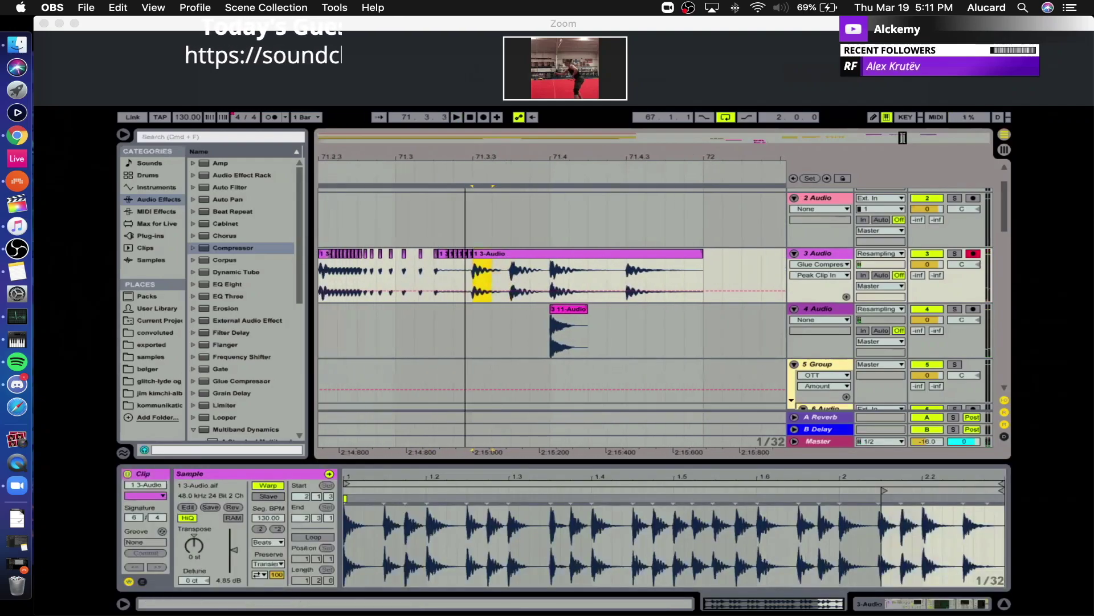
click(432, 275)
drag(582, 275, 682, 277)
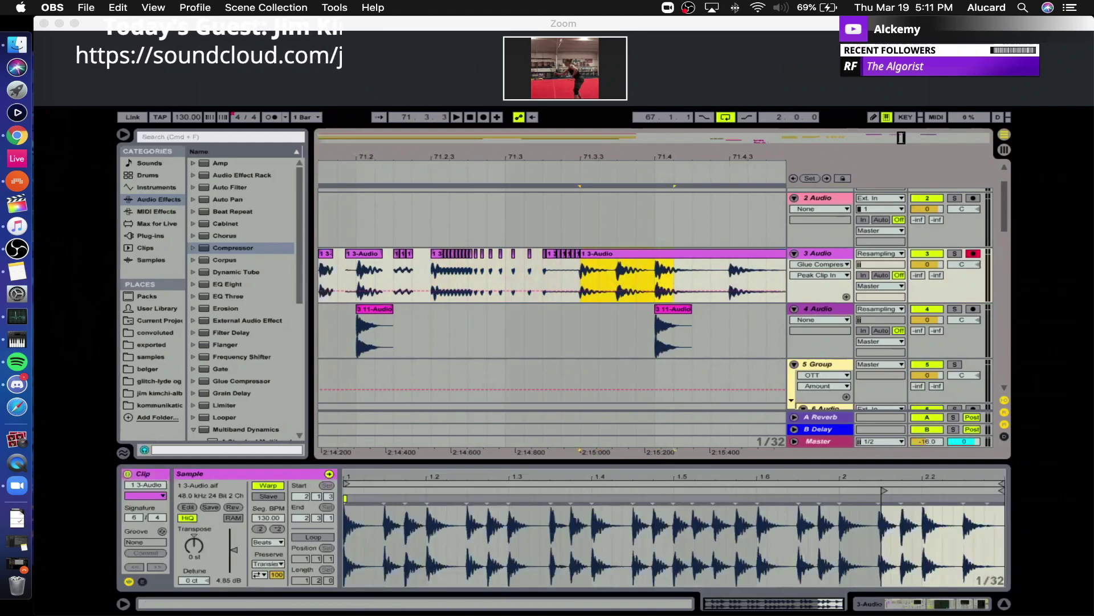
drag(701, 152, 574, 152)
drag(552, 329, 562, 331)
key(super+x)
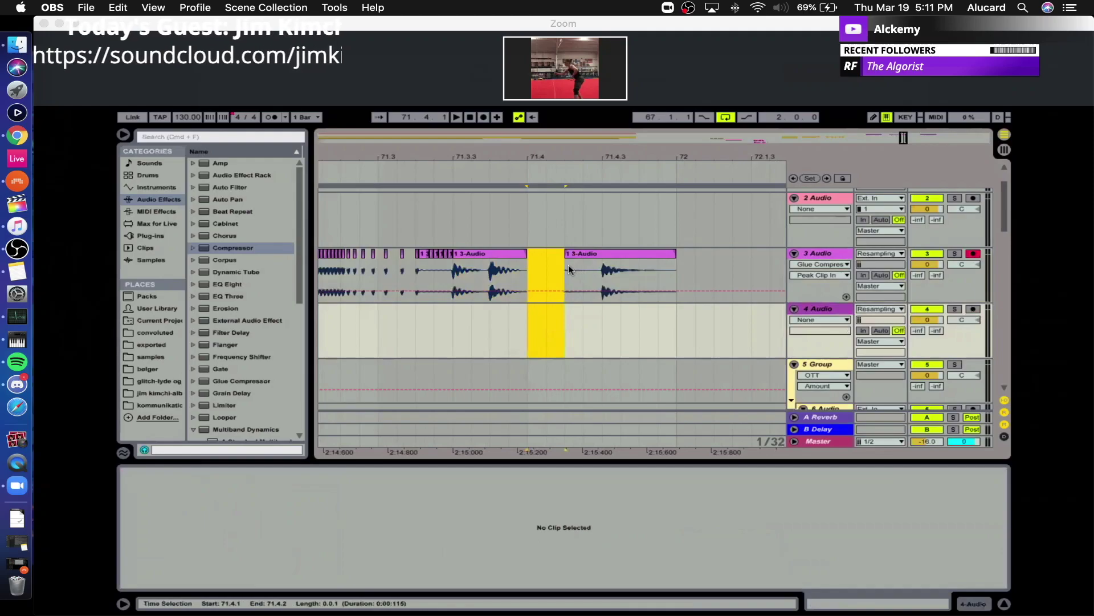
click(569, 266)
key(super+v)
drag(491, 272, 540, 276)
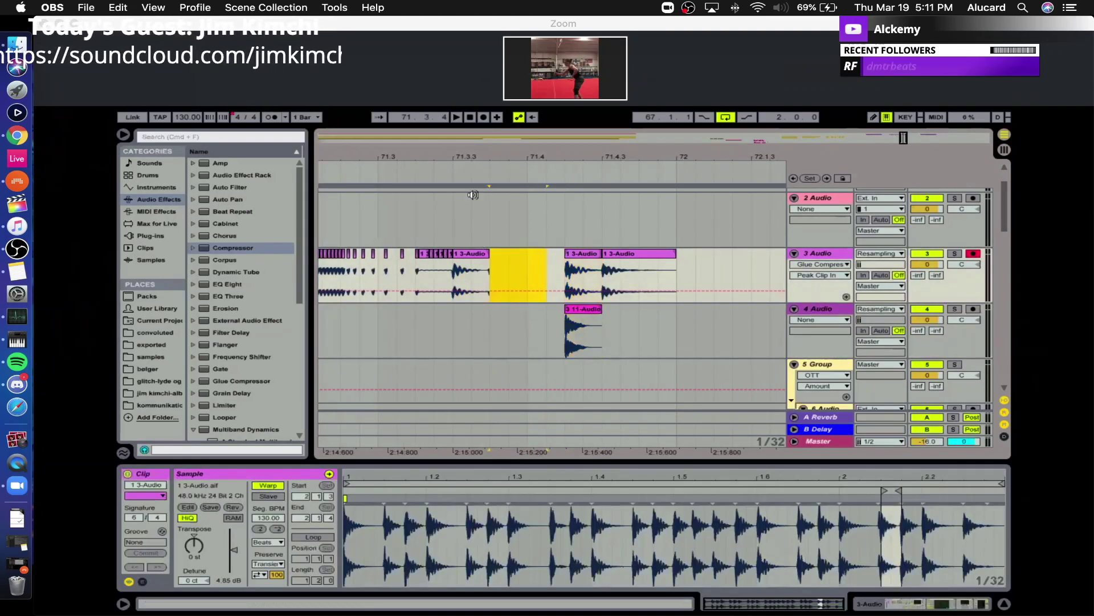
Split a tiny slice from the tail of the 71.3.3 hit and repeat it past 71.3.4 with widening gaps.
drag(469, 154, 470, 160)
click(476, 273)
drag(478, 276, 483, 277)
key(super+e)
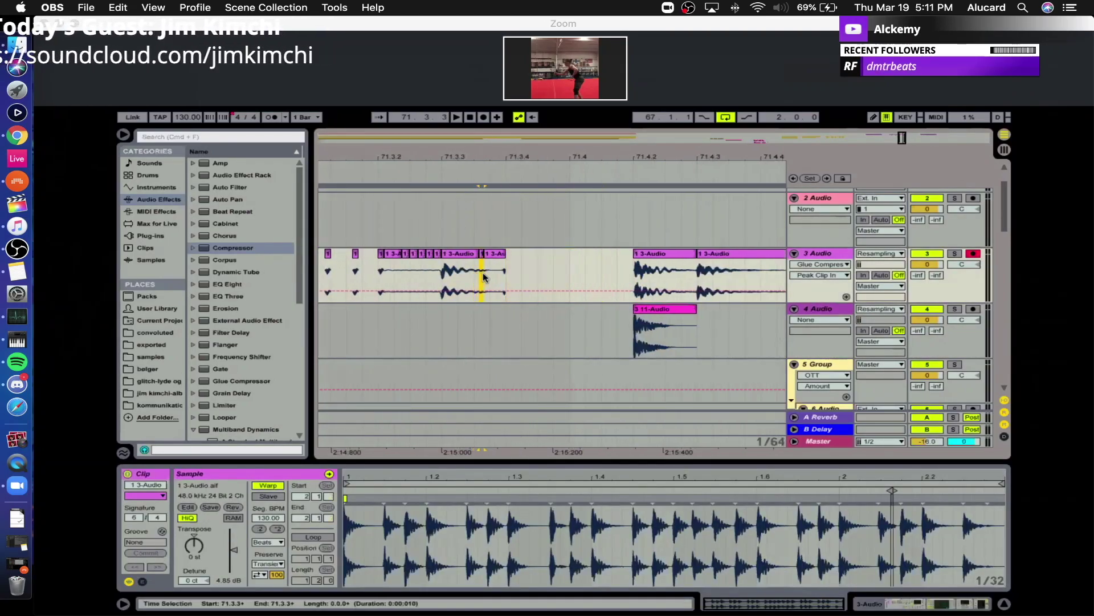
click(529, 259)
click(539, 261)
mouse_move(553, 267)
mouse_down()
mouse_move(556, 256)
mouse_move(569, 264)
mouse_up()
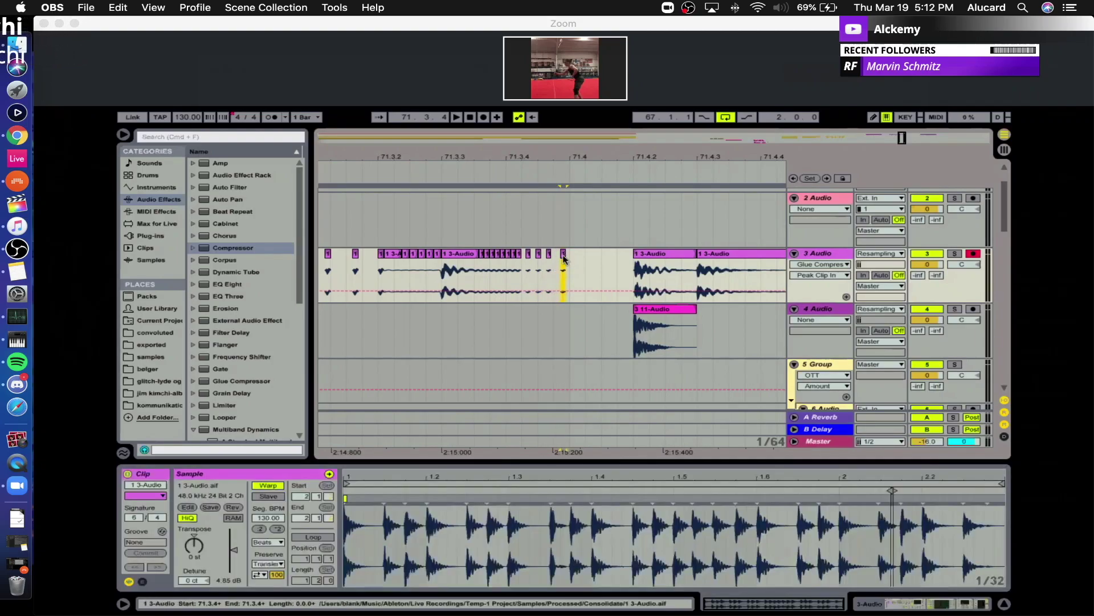
Fine-tune the spacing of the single slices between 71.3.4 and 71.4 and play the passage.
drag(562, 154, 557, 160)
drag(541, 255, 551, 254)
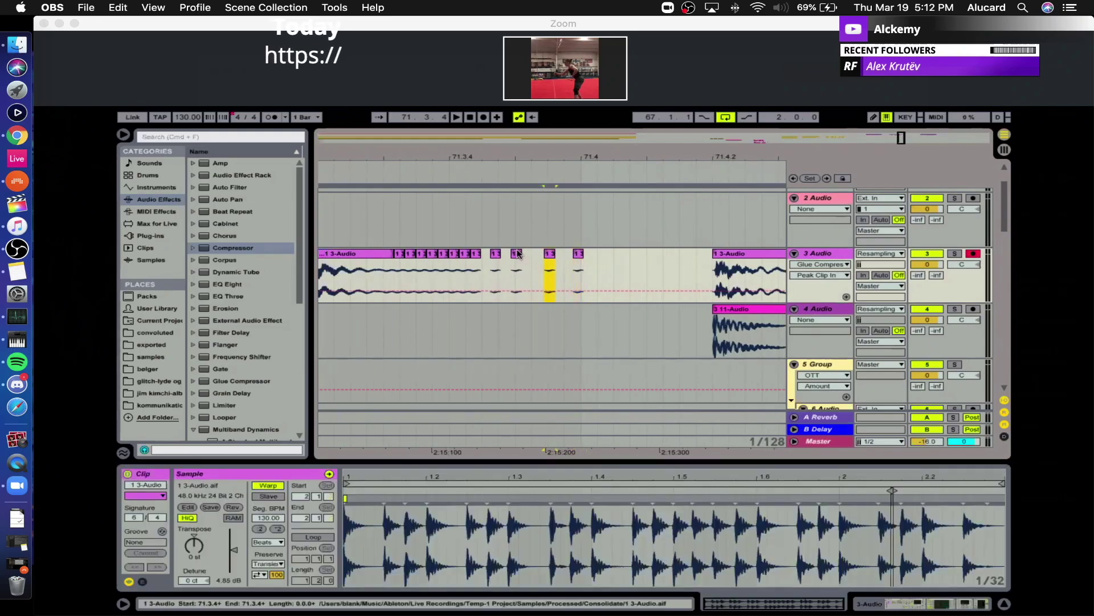
click(350, 272)
key(space)
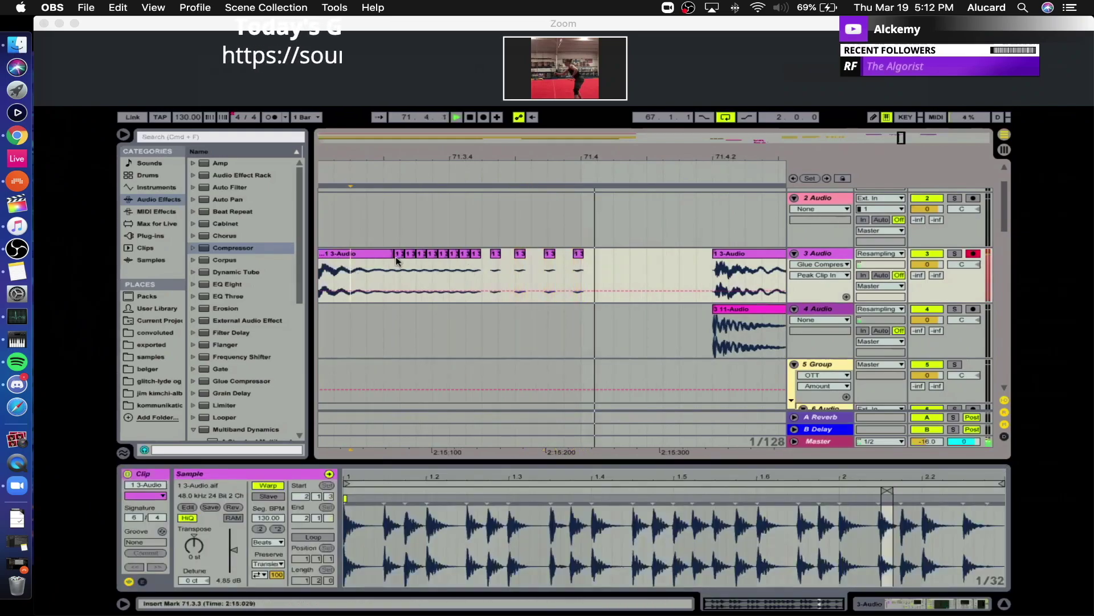
Paste another copy of the tiny slice after 71.4 on 3 Audio and play the result.
click(578, 254)
key(super+c)
click(647, 255)
key(super+v)
drag(637, 155, 534, 155)
click(420, 271)
key(space)
key(space)
Delete the 3 Audio material from 71.4.3 to 72.1.1 and play the ending of the bar.
click(549, 255)
key(Delete)
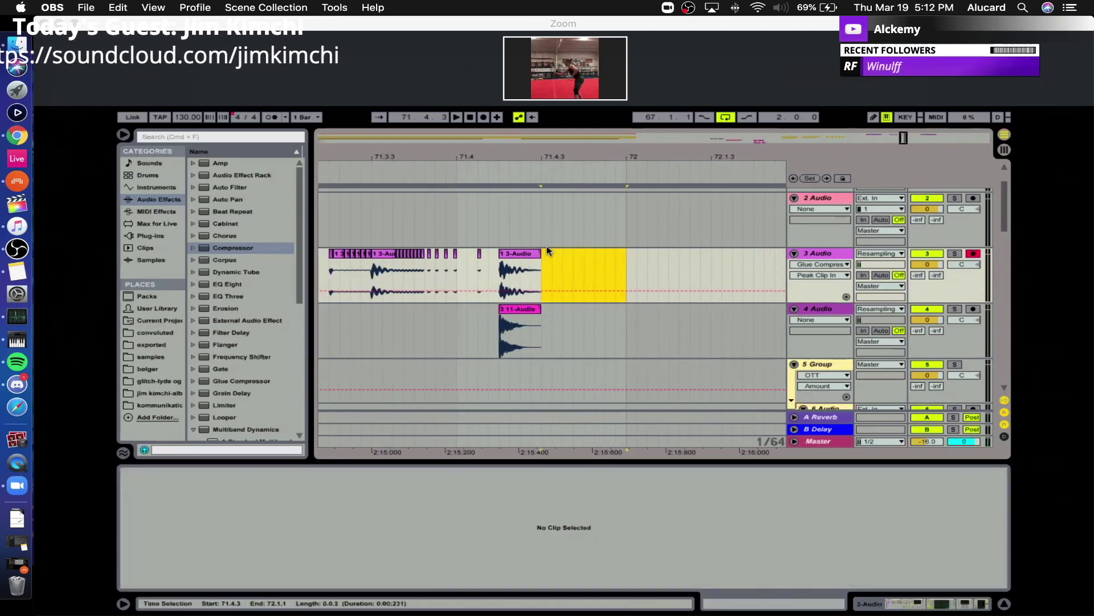
click(532, 253)
drag(545, 135, 552, 266)
drag(520, 172, 498, 156)
key(space)
click(499, 278)
key(space)
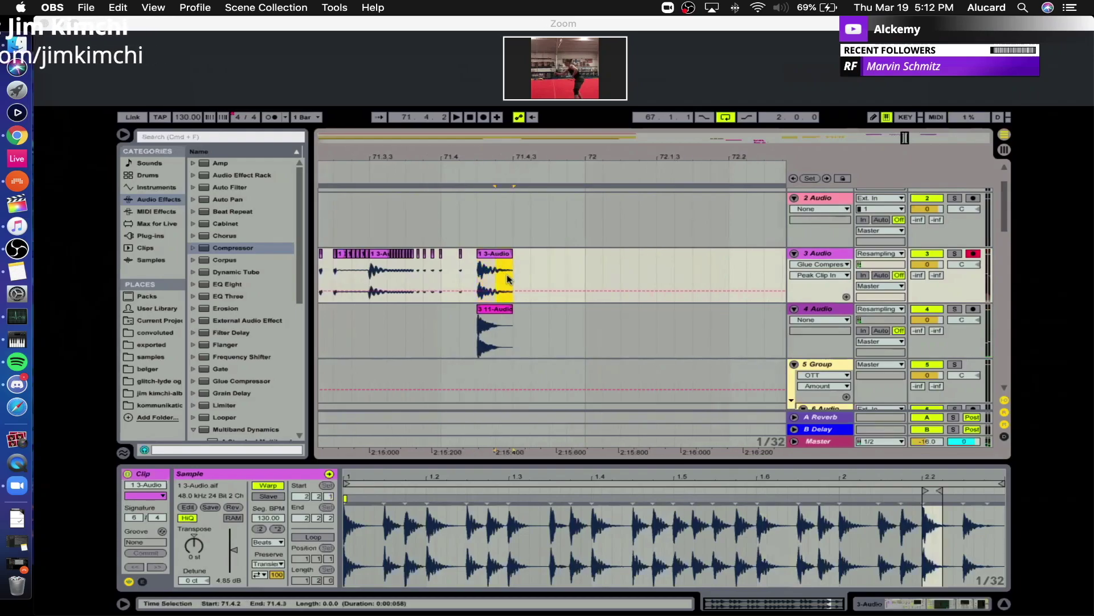
Duplicate the 71.4.2 hit on 3 Audio and 4 Audio twice, up to bar 72.
drag(481, 321, 478, 327)
key(super+d)
key(super+d)
Loop the range from 70.1.1 to 72.1.1 and play the whole edited passage.
drag(567, 156, 564, 105)
shift+click(408, 236)
key(super+l)
key(space)
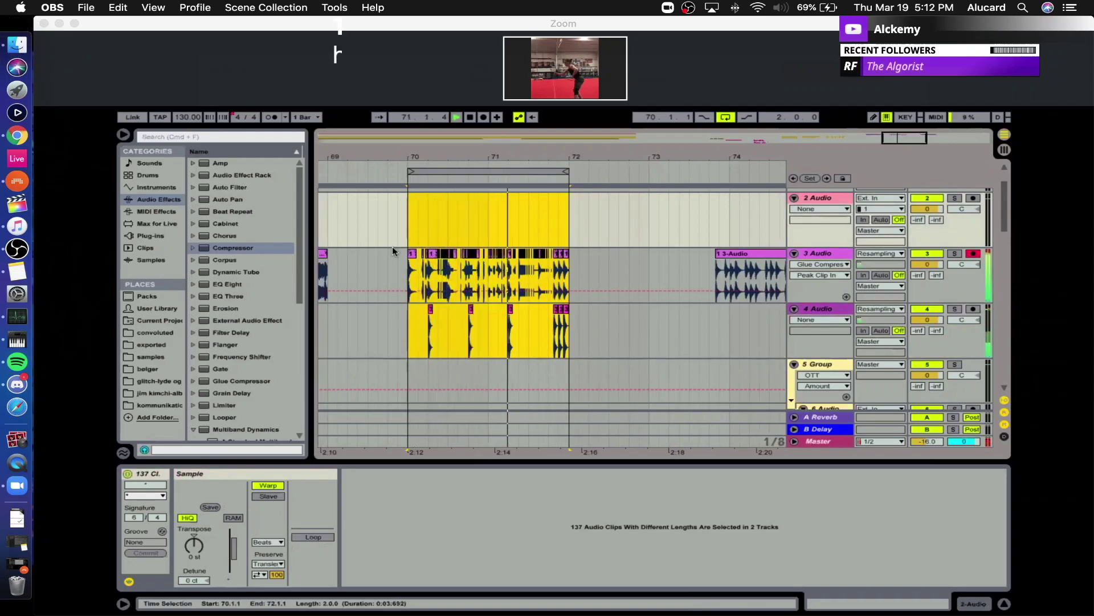
key(space)
drag(548, 157, 539, 220)
mouse_move(591, 156)
mouse_down()
mouse_move(588, 131)
mouse_move(599, 170)
mouse_up()
key(space)
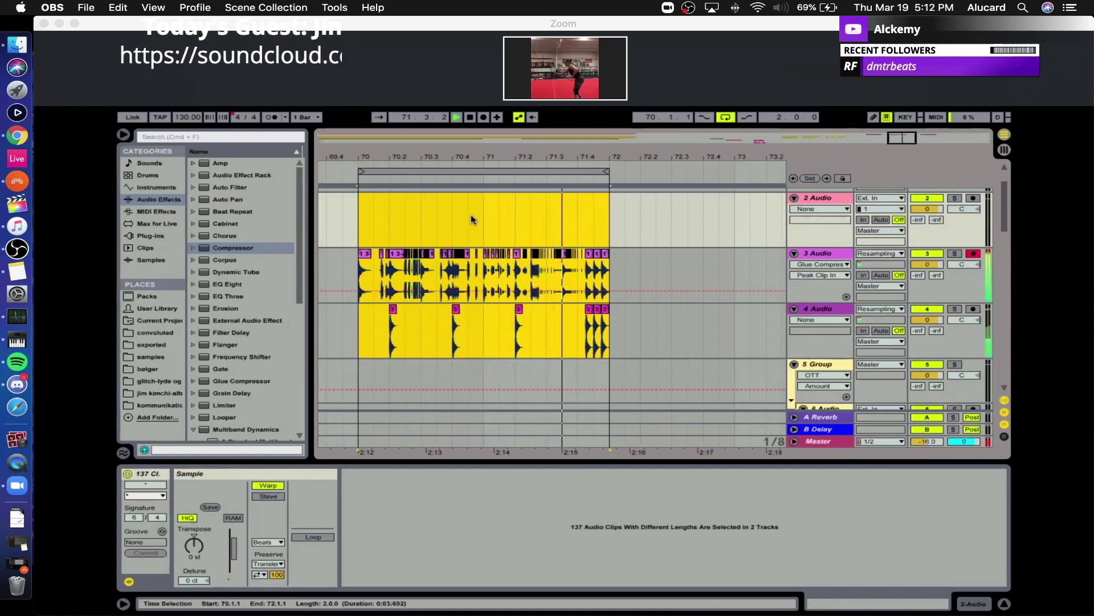
key(space)
Delete the first and last of the three closing hits on 3 Audio and 4 Audio, keeping the one at 71.4.3.
drag(584, 156, 506, 161)
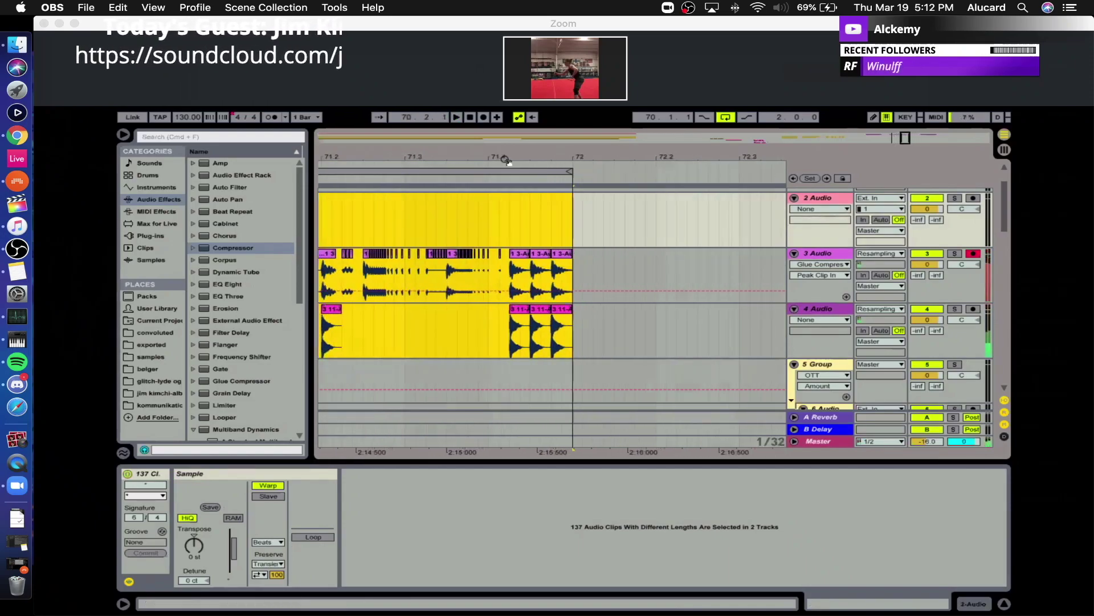
click(526, 308)
shift+click(523, 253)
key(Delete)
click(565, 254)
shift+click(564, 309)
key(Delete)
Copy the tail of the 71.4.3 hit on 3 Audio to 71.4.2 and extend the copy up to 71.4.3.
drag(540, 273, 550, 275)
key(super+c)
click(511, 273)
key(super+v)
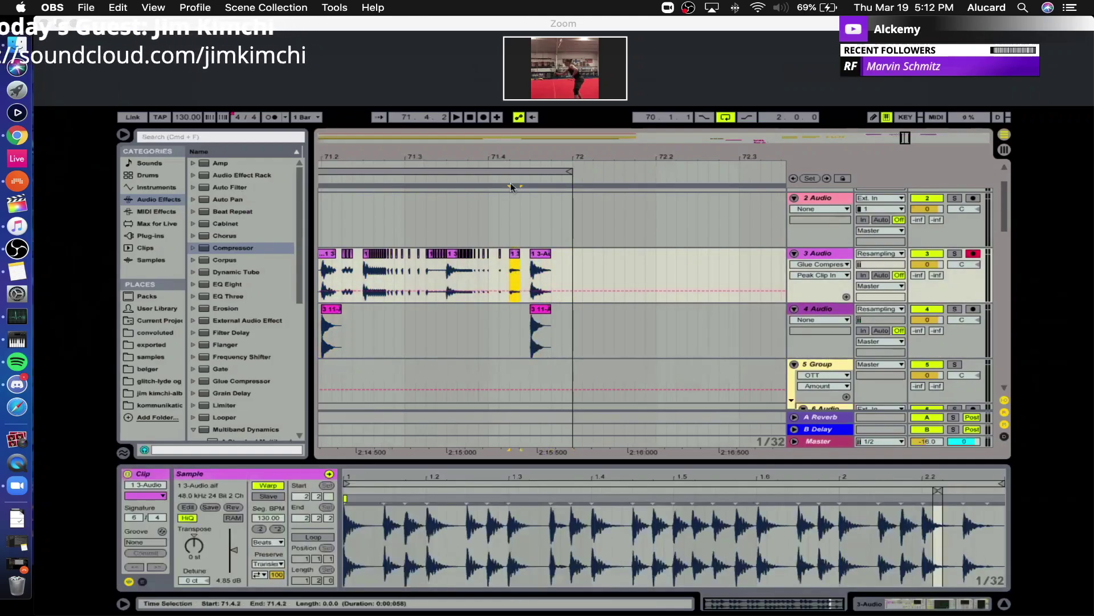
drag(525, 153, 525, 208)
drag(509, 256, 543, 255)
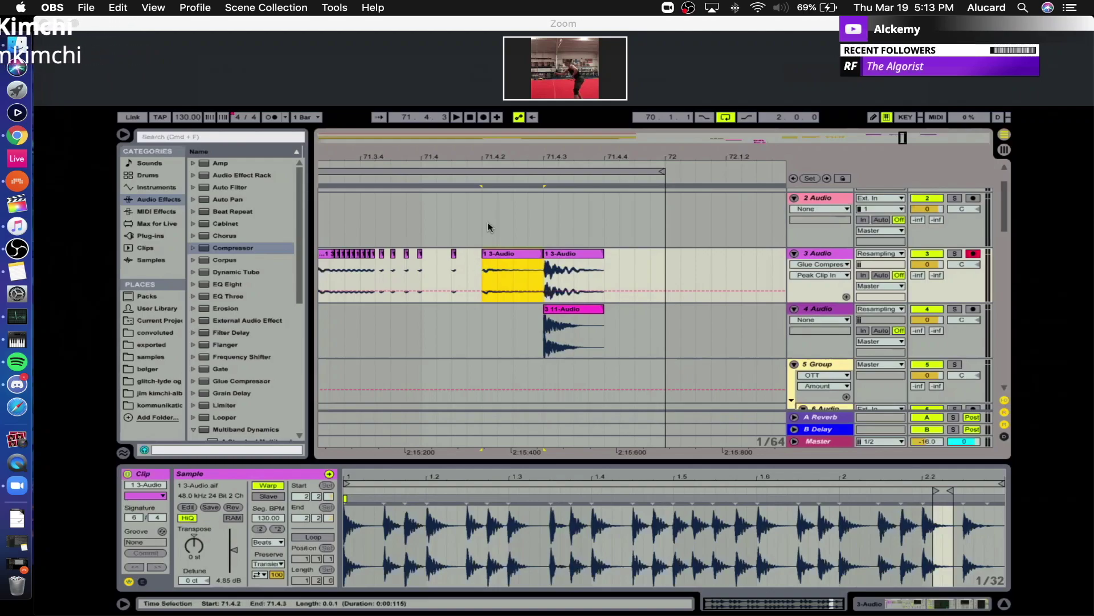
Consolidate the quiet clip between 71.4.2 and 71.4.3 on 3 Audio and reverse it.
click(232, 507)
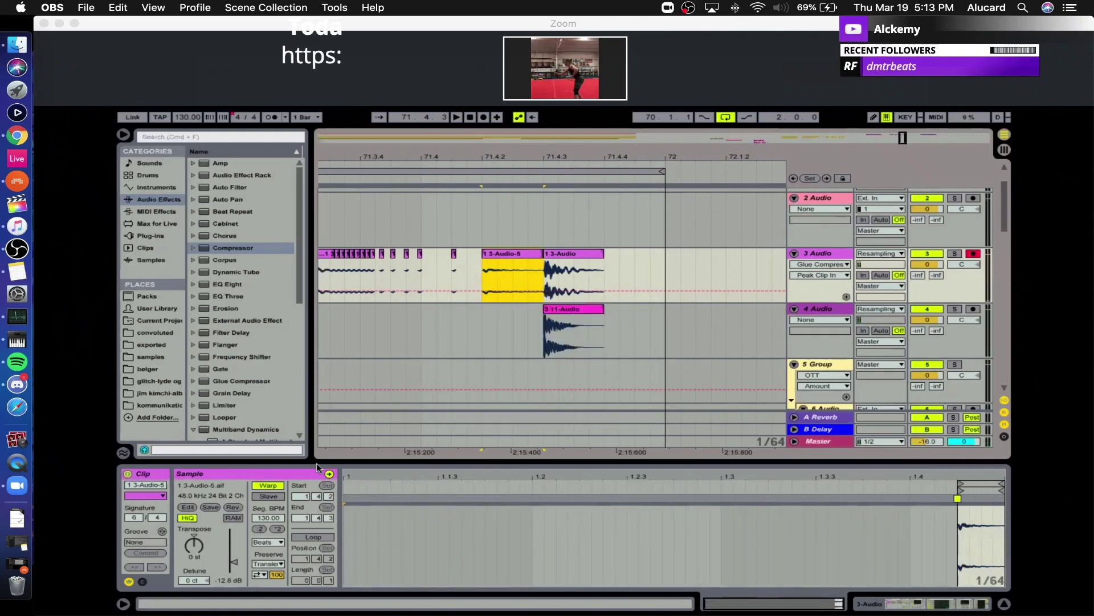
drag(776, 474, 344, 513)
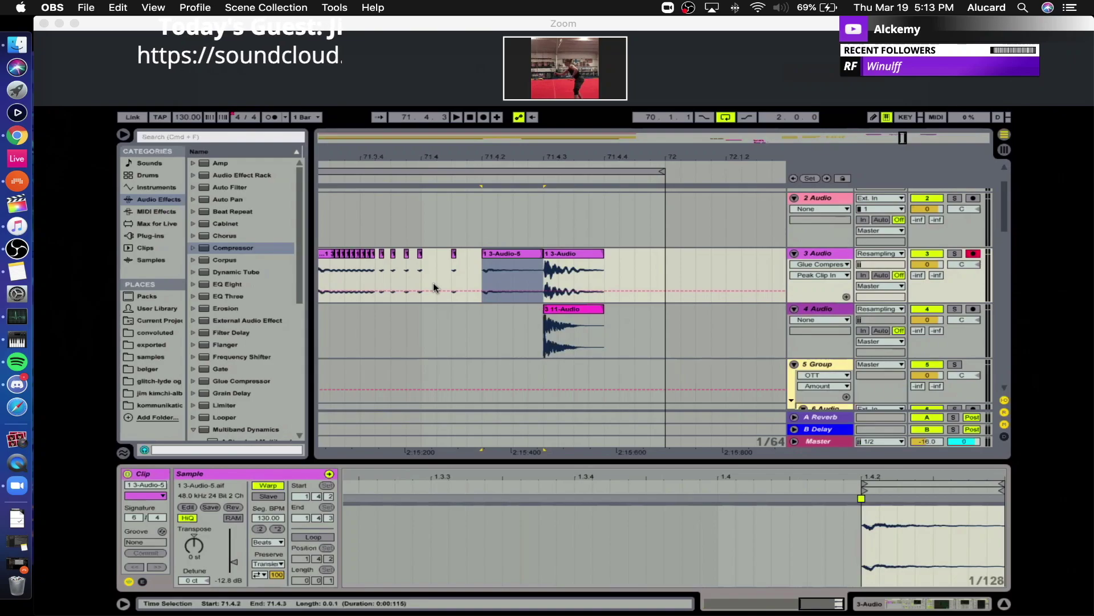
drag(490, 156, 538, 157)
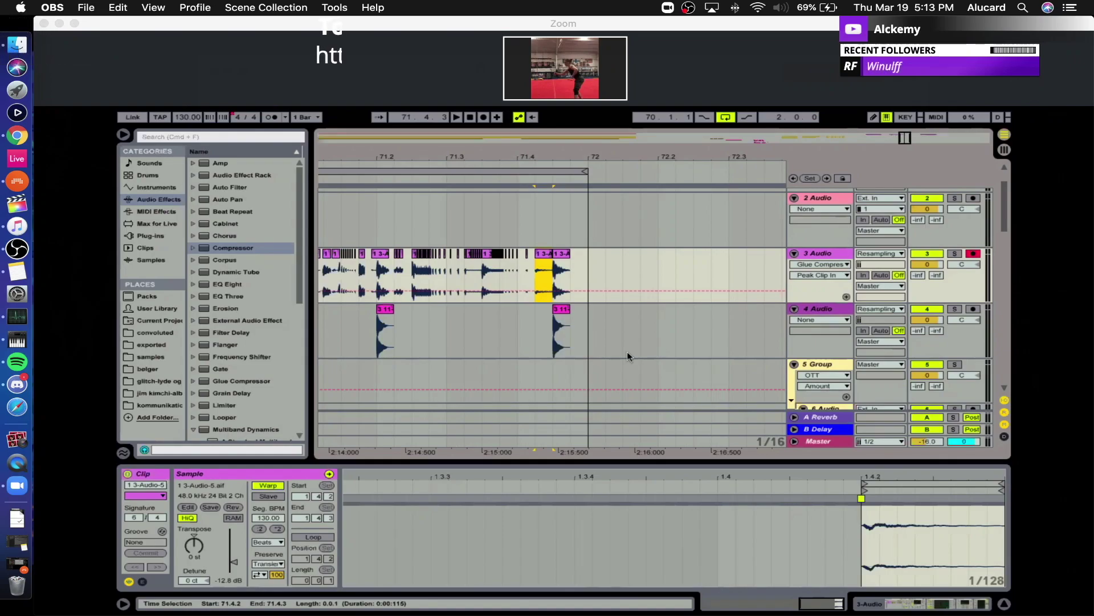
drag(552, 158, 579, 177)
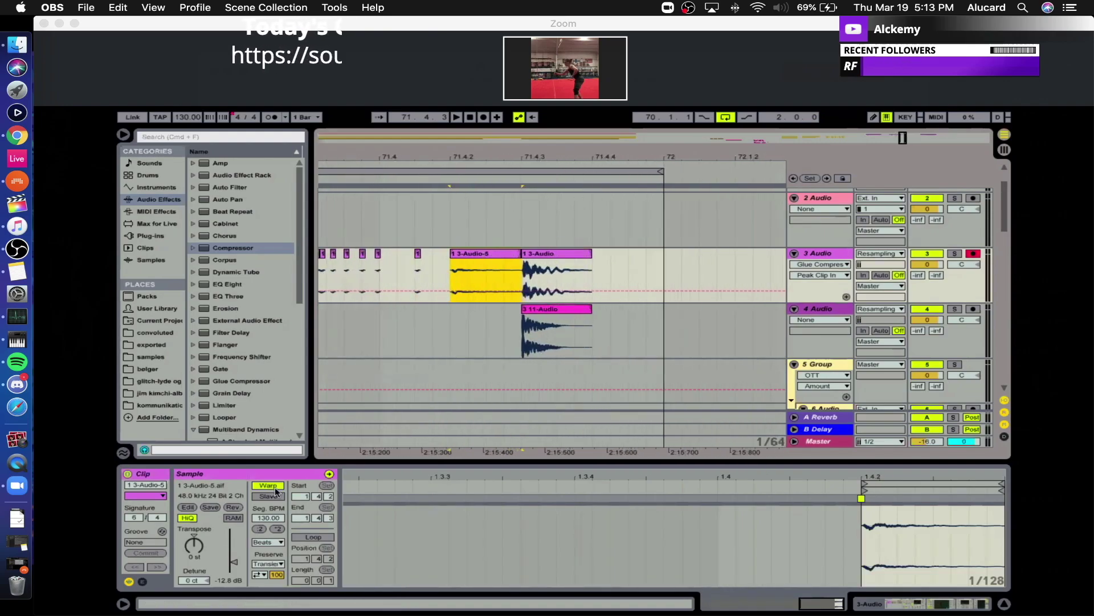
click(229, 506)
Duplicate the short end slice of the 71.4.3 hit on 3 Audio and 4 Audio four times, up to bar 72.
drag(485, 154, 528, 187)
key(minus)
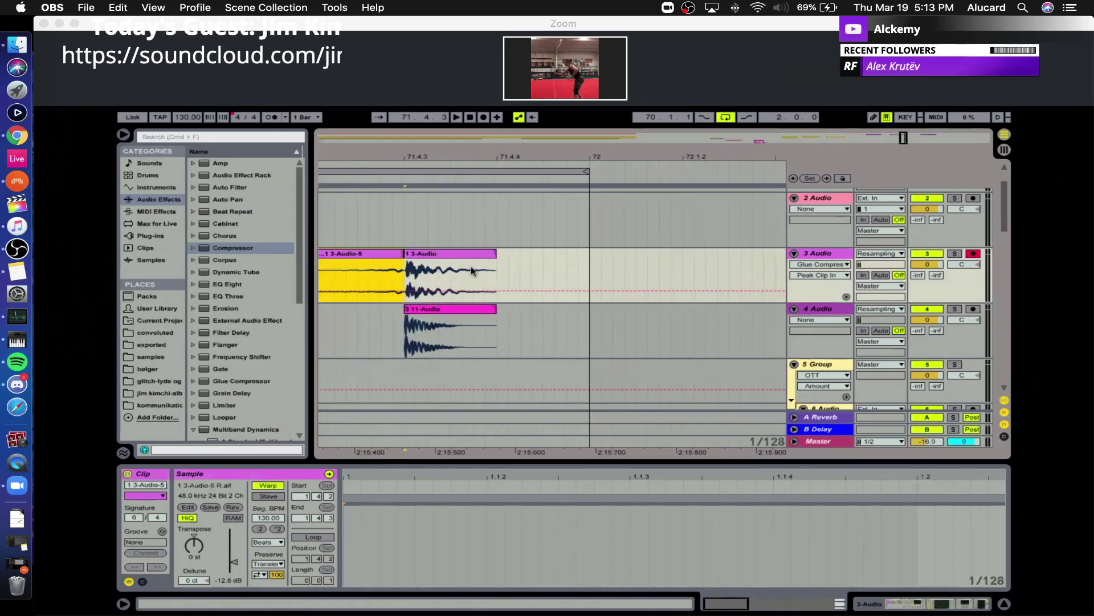
click(488, 296)
drag(489, 298, 501, 310)
key(super+d)
key(super+d)
key(super+d)
key(super+d)
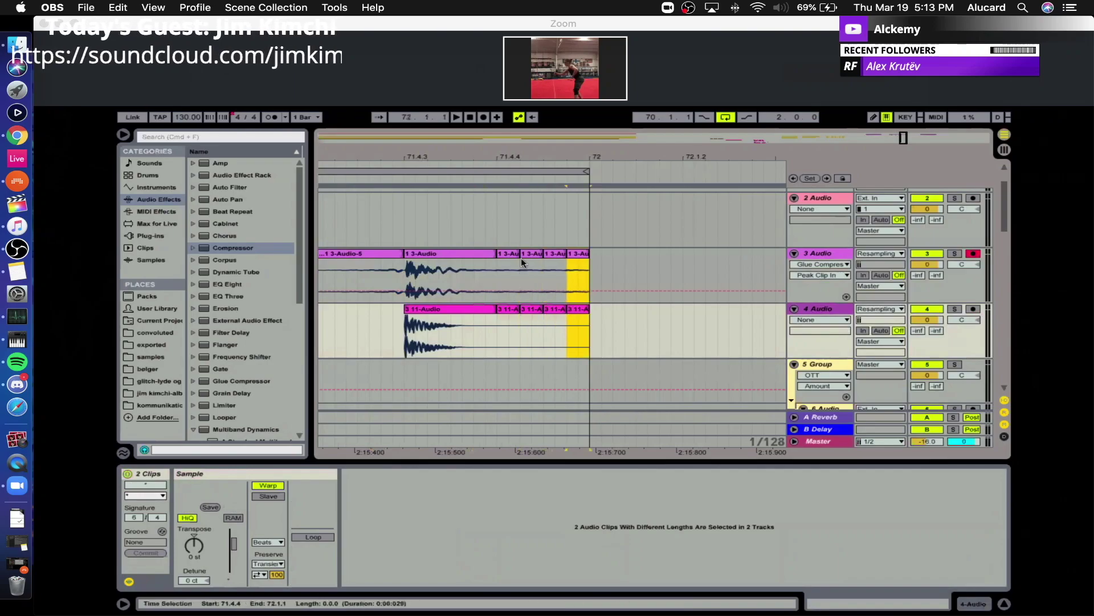
Delete the tail end of the last short slices before bar 72 on 3 Audio and 4 Audio.
drag(529, 154, 529, 166)
drag(475, 268, 638, 327)
key(minus)
key(minus)
key(minus)
key(minus)
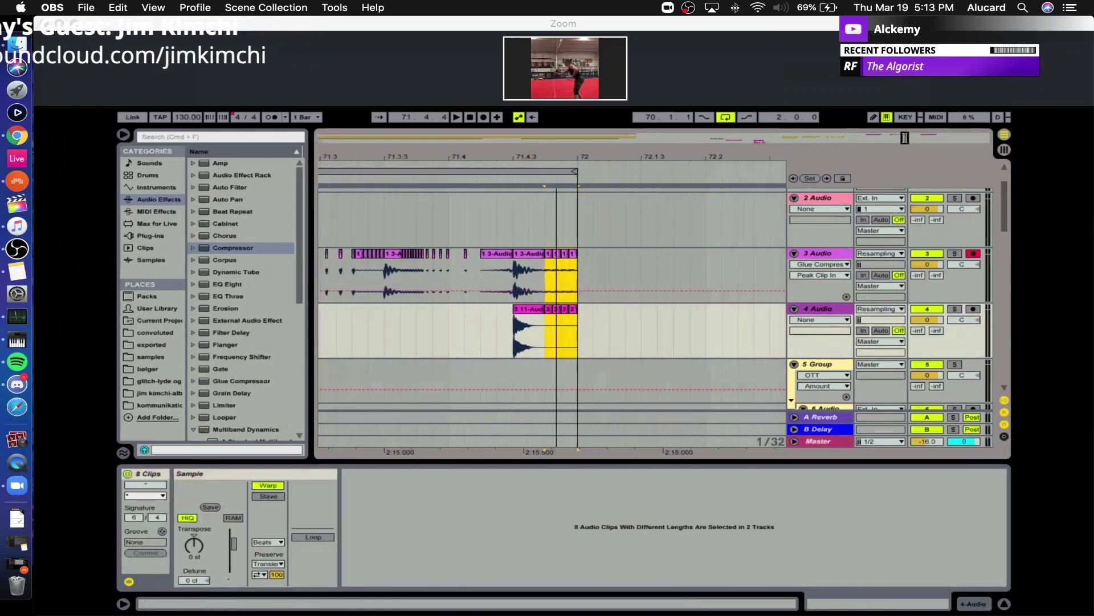
drag(563, 160, 572, 336)
key(Delete)
Cut short gaps into the remaining repeated slices after 71.4.4 across 3 Audio and 4 Audio.
click(575, 287)
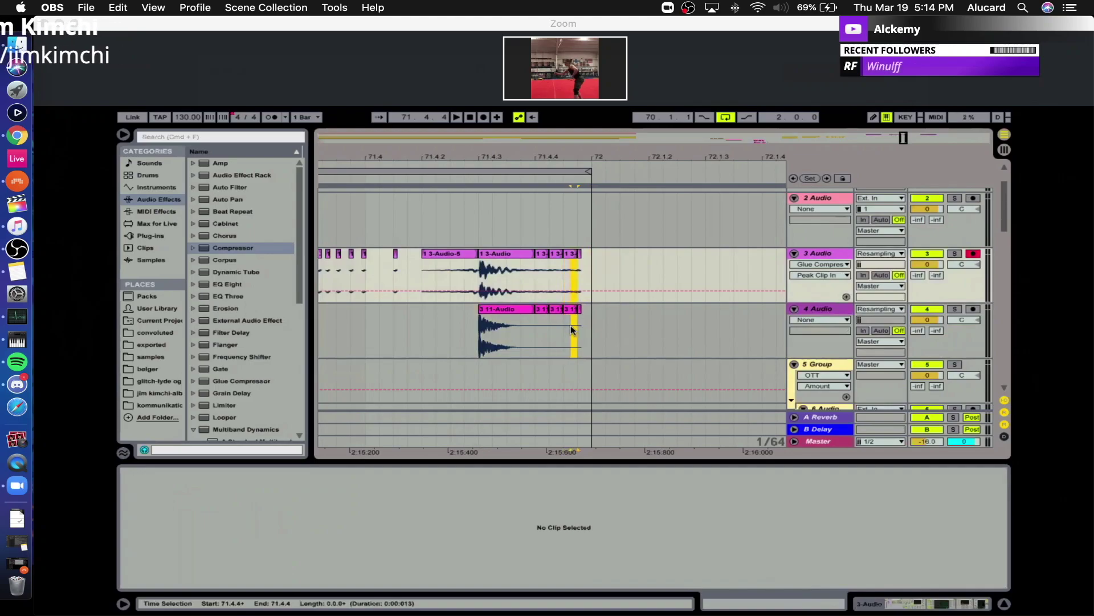
key(Delete)
drag(565, 285, 557, 328)
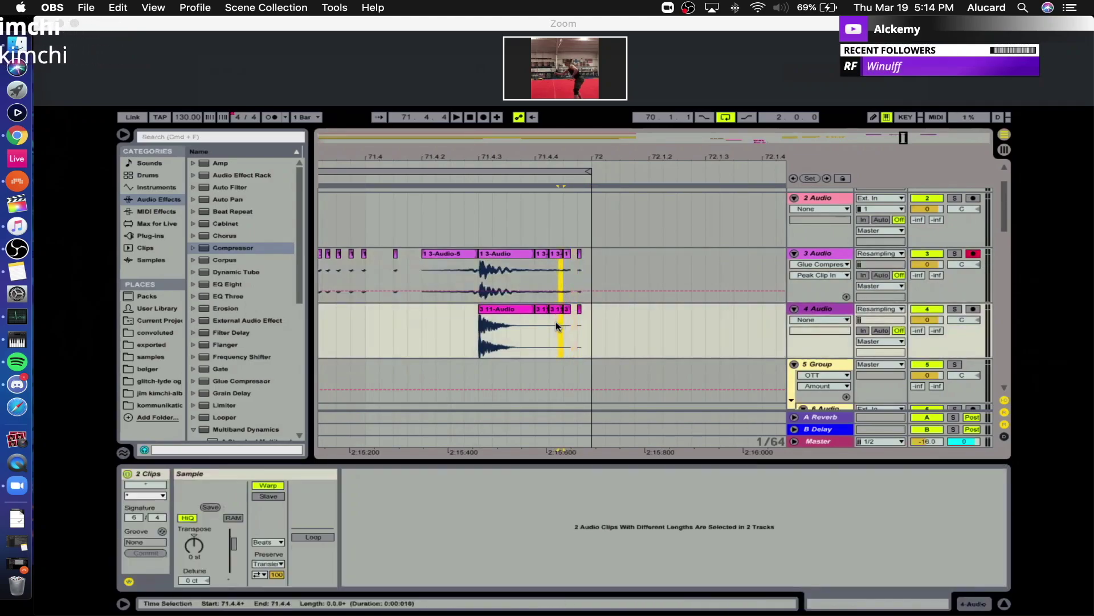
key(Delete)
drag(550, 282, 549, 326)
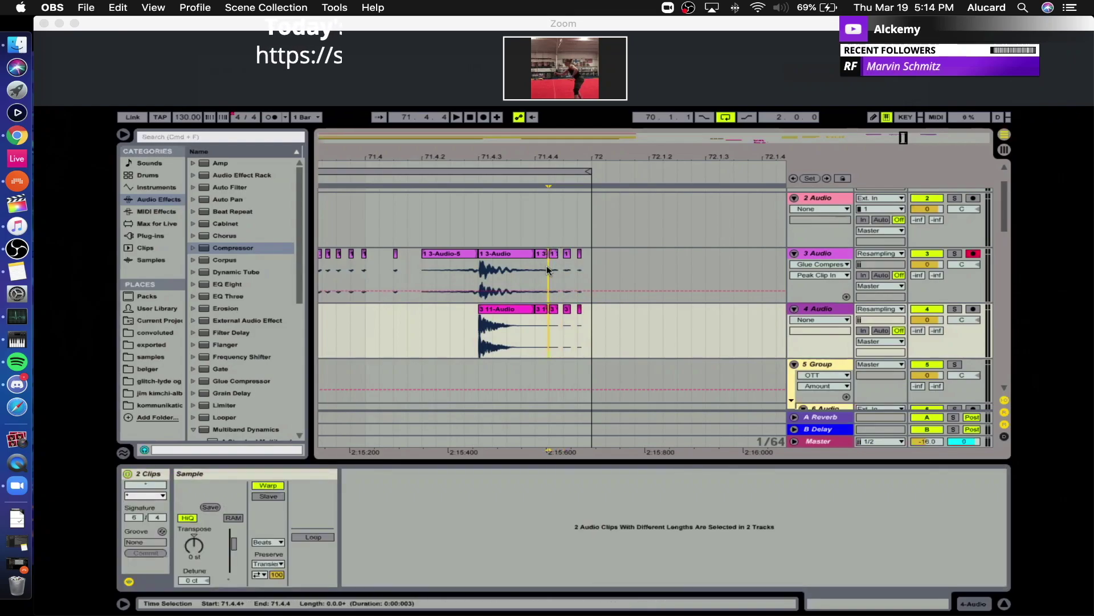
Play the edited slice pattern from 71.2.1 and stop playback.
click(479, 272)
mouse_move(534, 154)
mouse_down()
mouse_move(461, 143)
mouse_move(439, 155)
mouse_move(451, 178)
mouse_move(440, 165)
mouse_move(452, 146)
mouse_move(562, 162)
mouse_up()
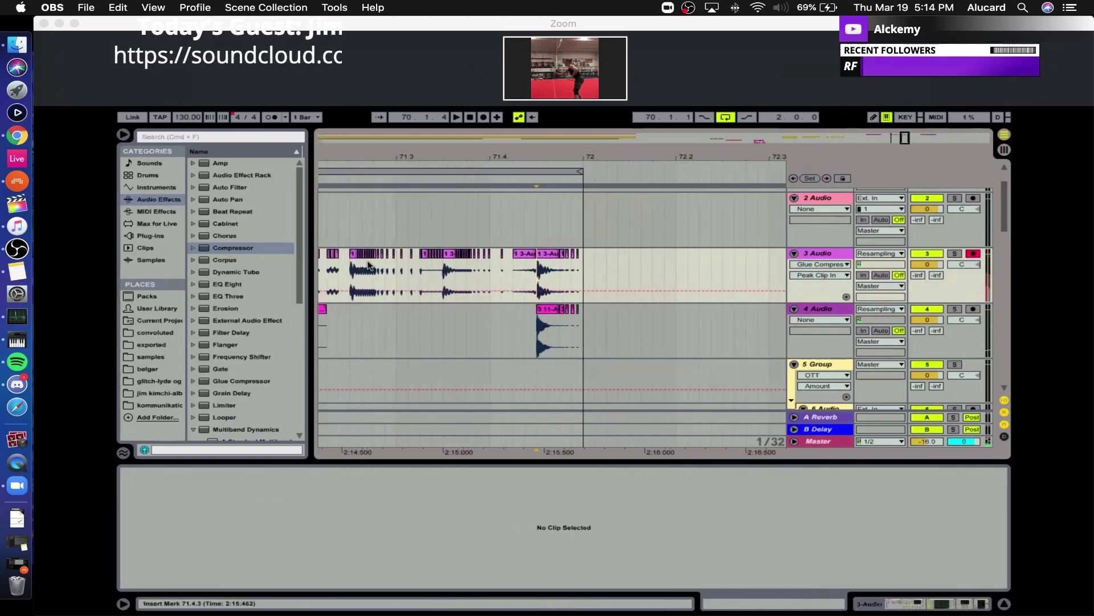
scroll(463, 226, left, 3)
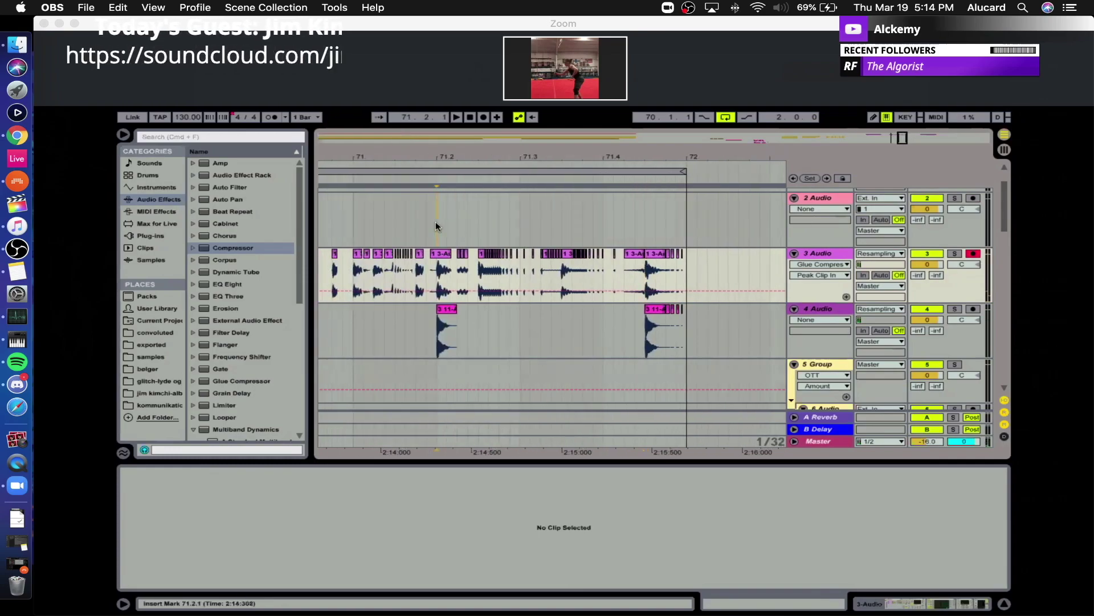
click(435, 222)
key(space)
key(space)
Audition the slices leading into the last hit of bar 71 on 3 Audio.
click(641, 169)
drag(649, 156, 648, 196)
click(607, 252)
key(space)
key(space)
click(610, 264)
key(space)
key(space)
key(space)
key(space)
Lower the gain of the 3 Audio clip between 71.4.2 and 71.4.3 to -60.3 dB and consolidate it.
drag(632, 160, 620, 213)
click(602, 254)
drag(236, 567, 236, 576)
key(space)
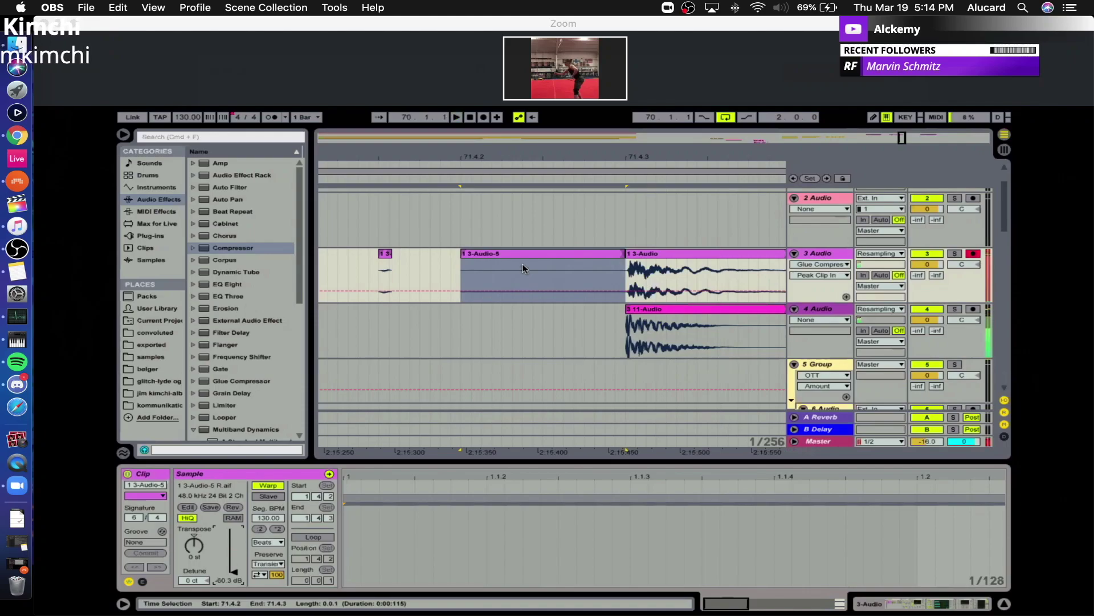
click(523, 265)
key(super+j)
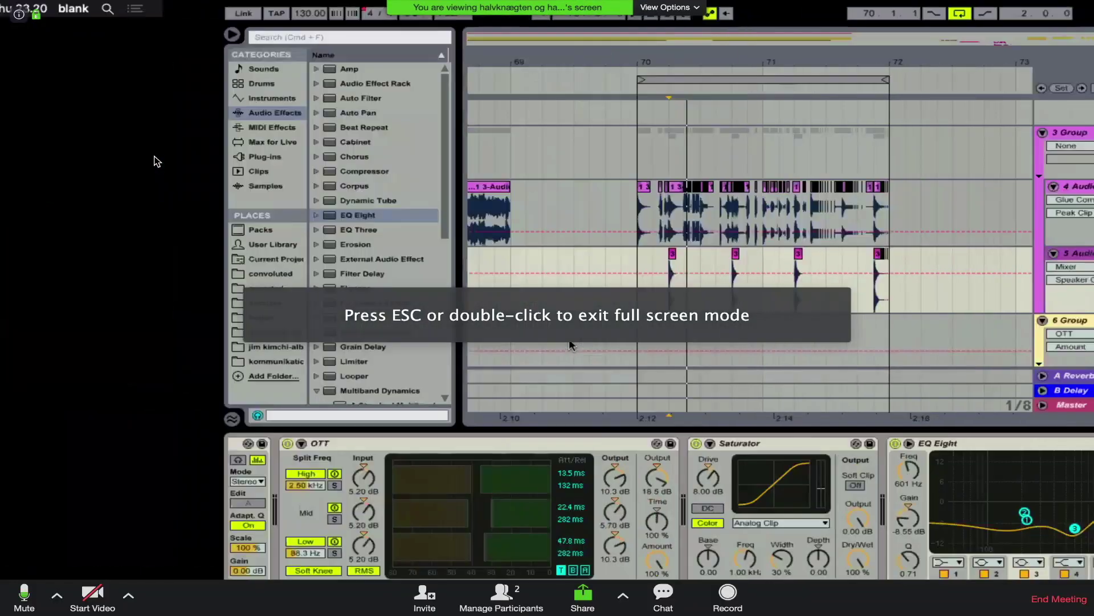
Exit the full-screen view of the shared screen and switch to Chrome.
key(Escape)
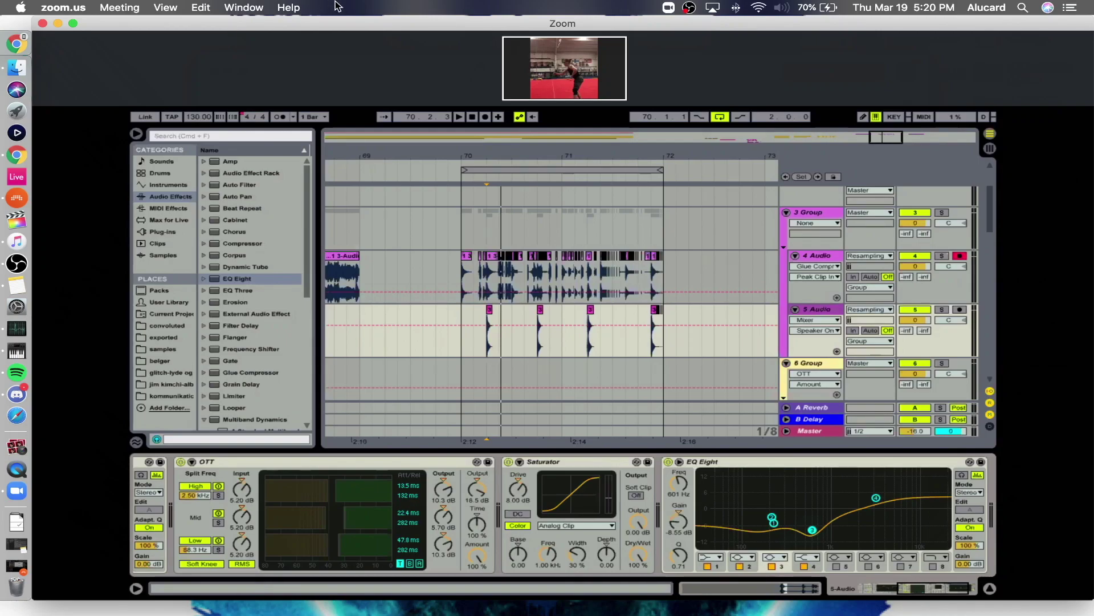
key(super+Tab)
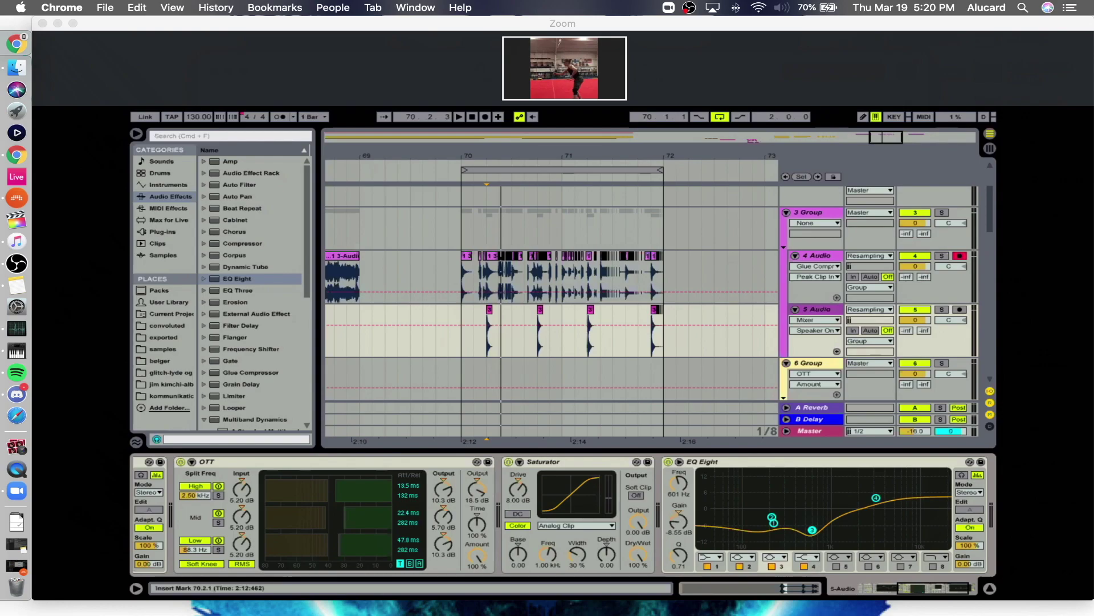
Examine the devices and sliced clips of 3 Group, 4 Audio and 5 Audio between 70.1.1 and 72.1.1.
click(460, 228)
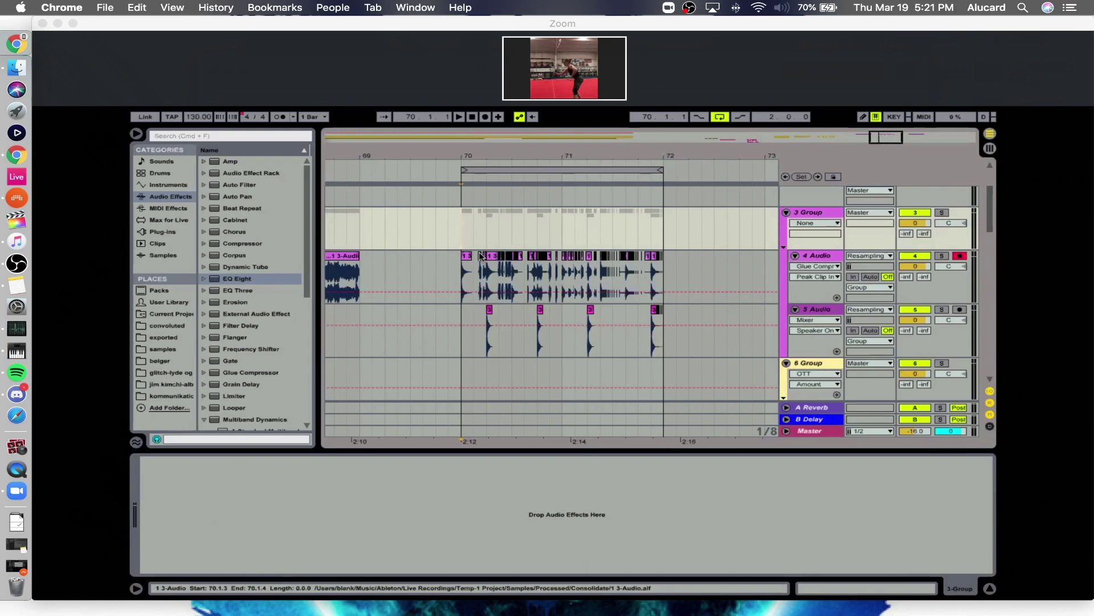
click(457, 266)
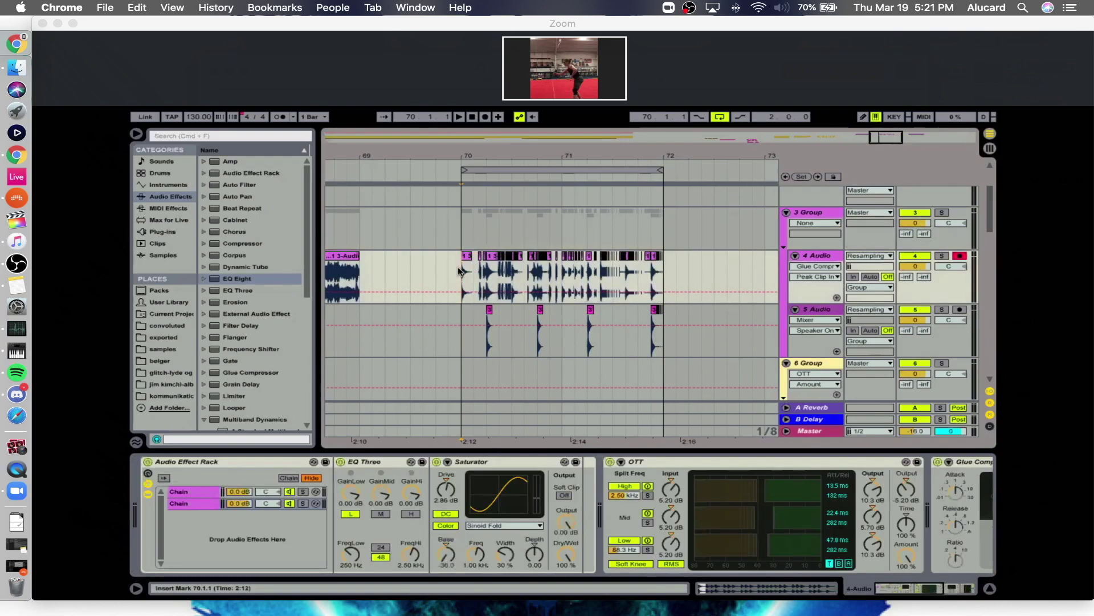
drag(485, 155, 416, 154)
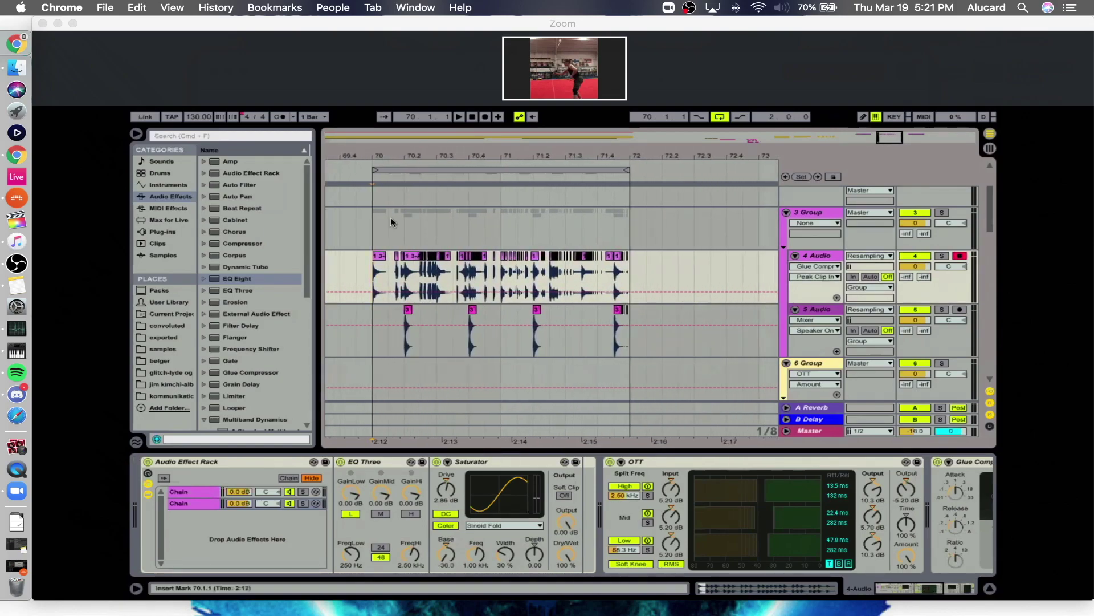
click(369, 236)
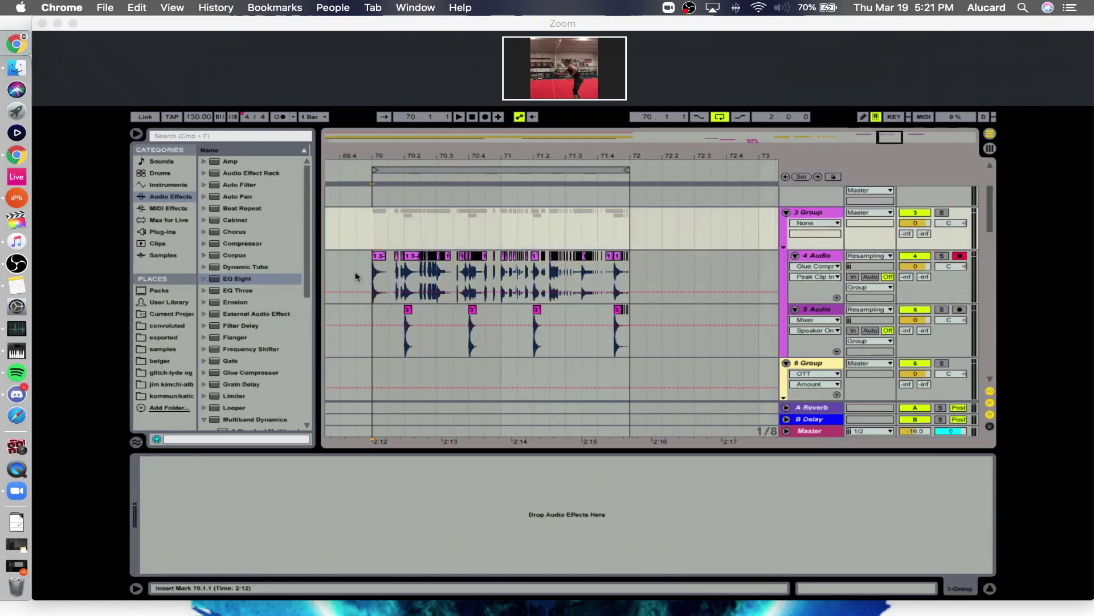
drag(367, 269, 634, 320)
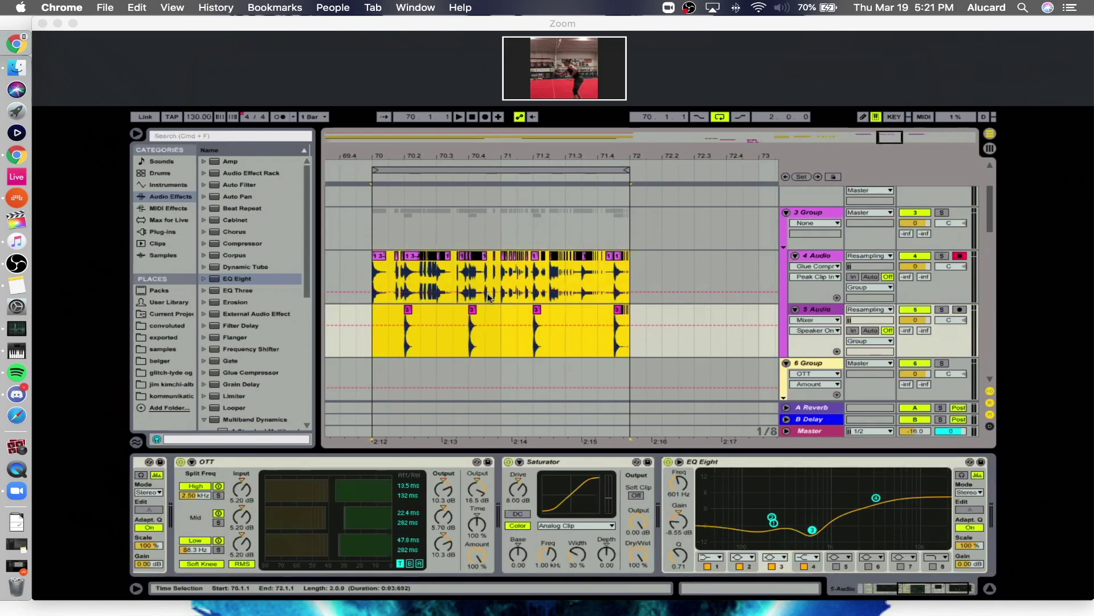
click(607, 280)
drag(614, 158, 614, 223)
scroll(615, 279, down, 5)
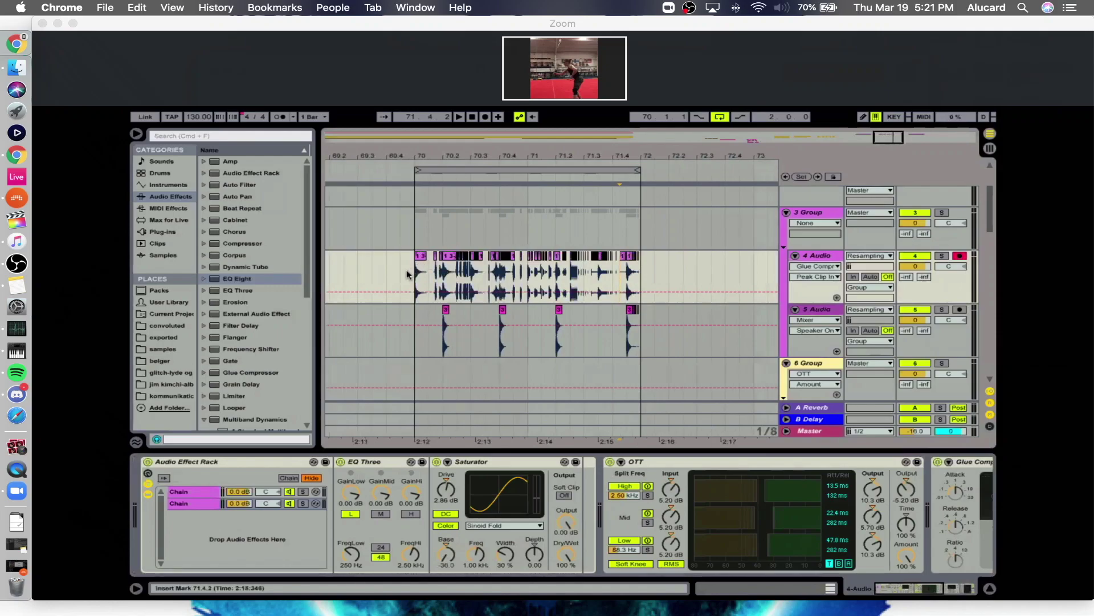
Select the first 5 Audio clip at 70.2.1 and play through the two-bar loop.
click(445, 333)
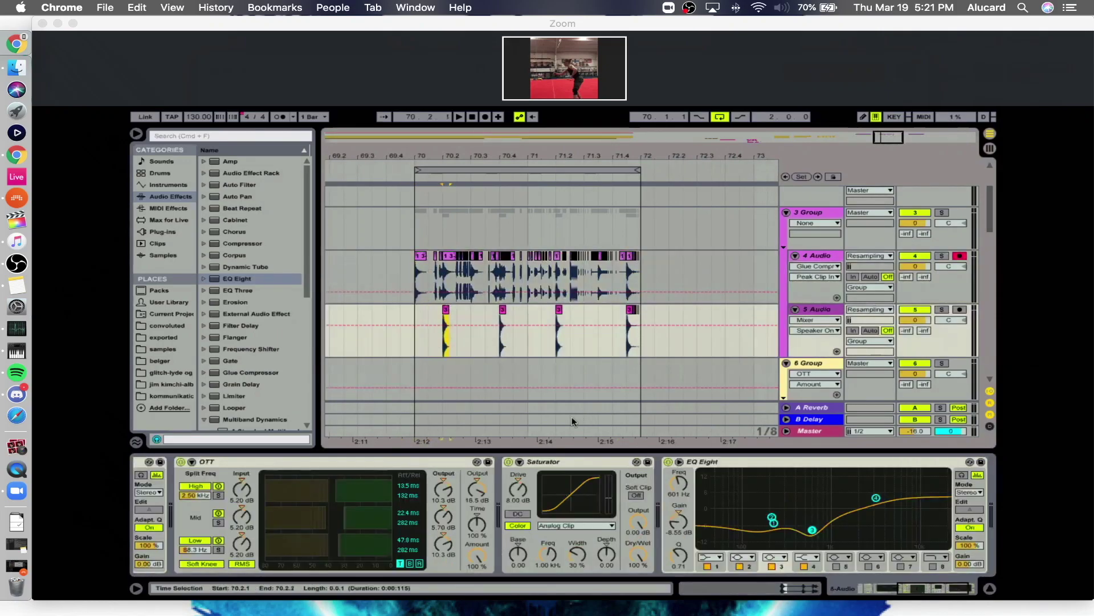
click(537, 351)
key(space)
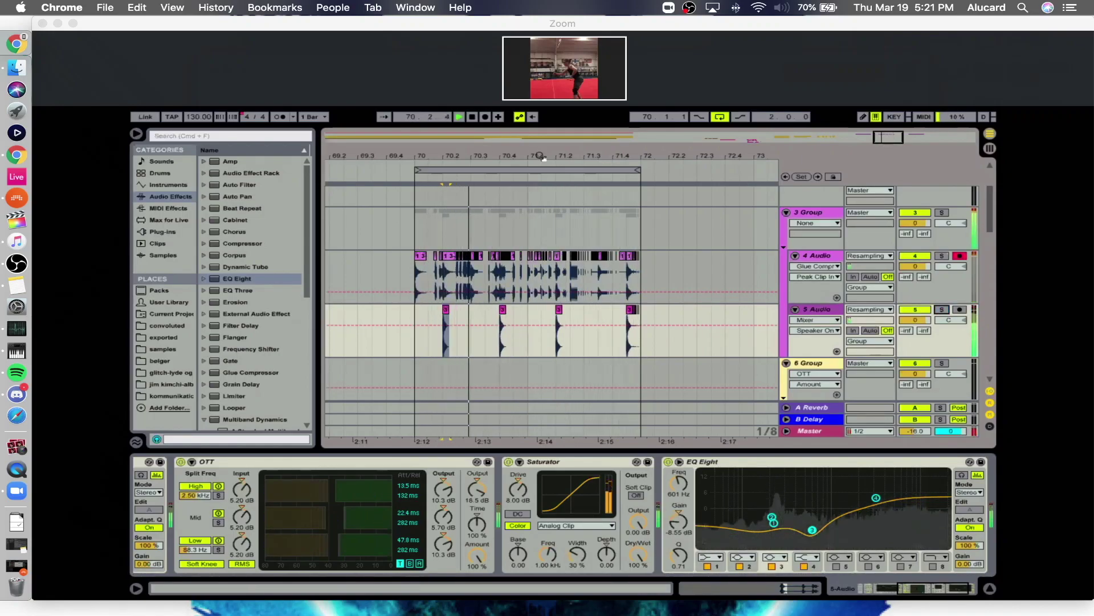
drag(541, 155, 528, 155)
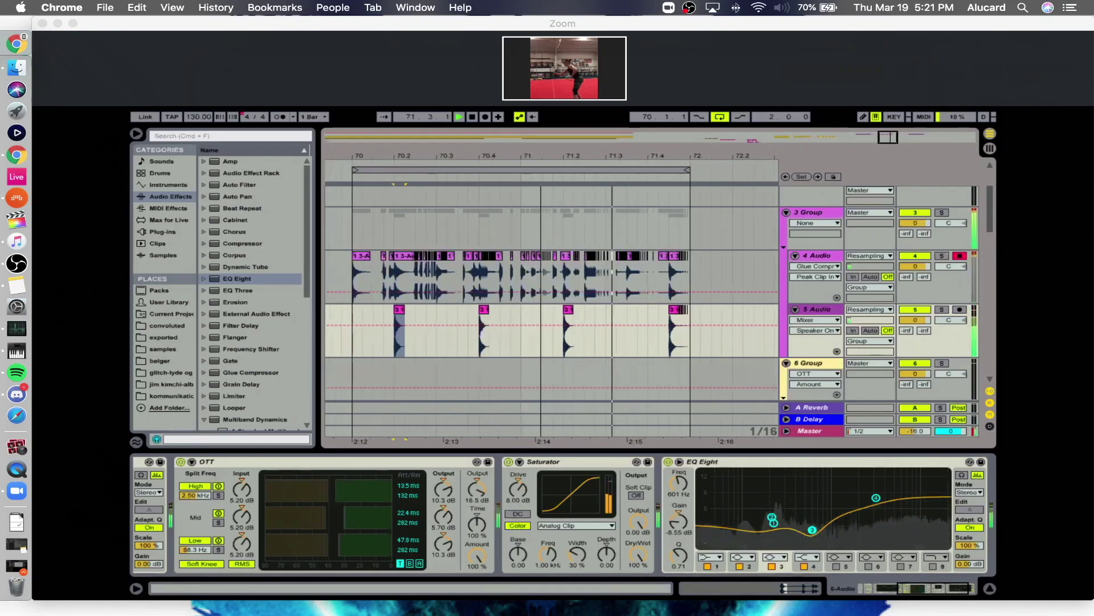
key(space)
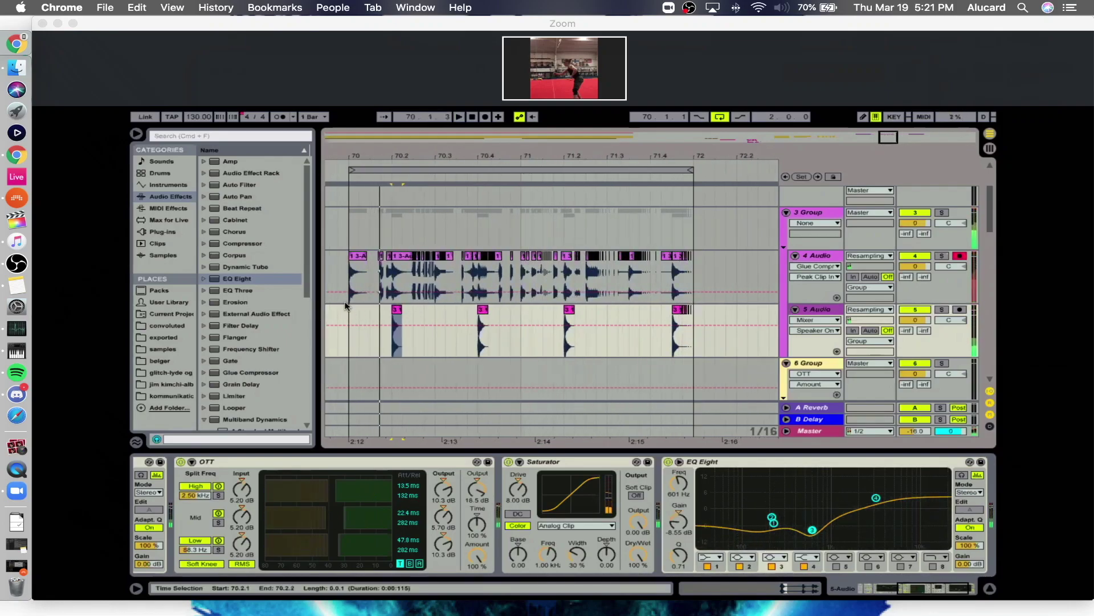
Place the insert marker at 70.1.1 on the 1 Operator track and arm that track for recording.
mouse_move(350, 342)
mouse_down()
mouse_move(694, 337)
mouse_move(347, 338)
mouse_up()
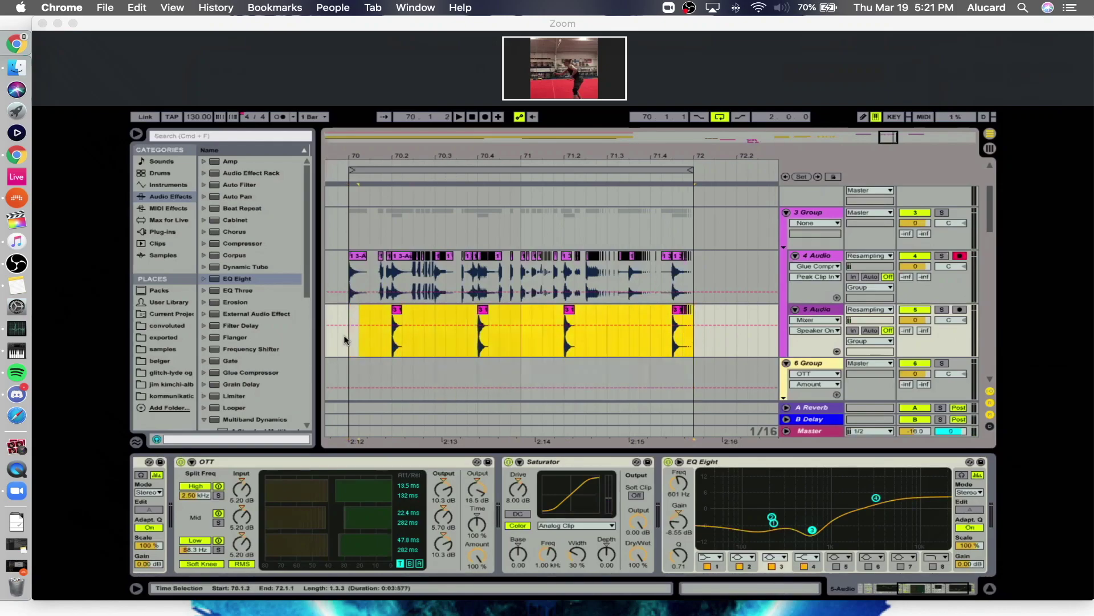
drag(381, 140, 422, 128)
scroll(401, 213, up, 5)
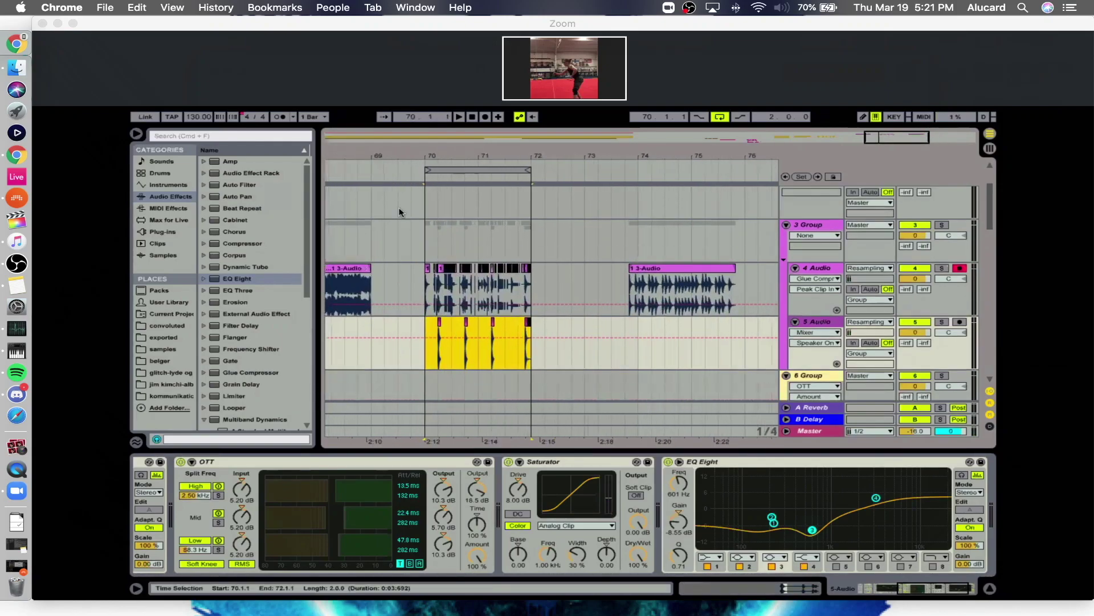
scroll(450, 268, down, 3)
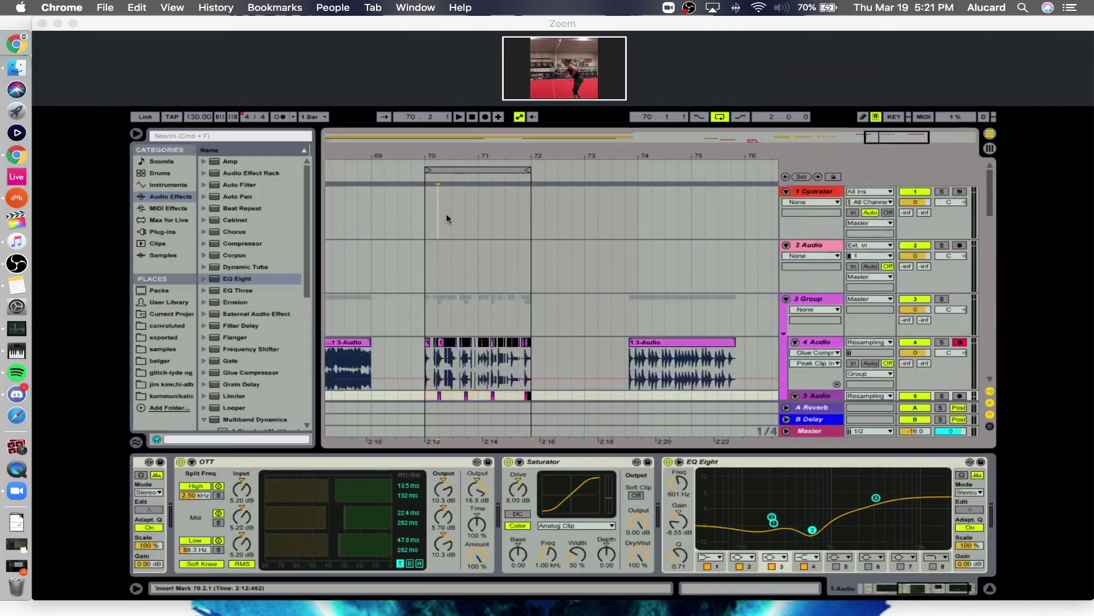
click(428, 215)
click(962, 193)
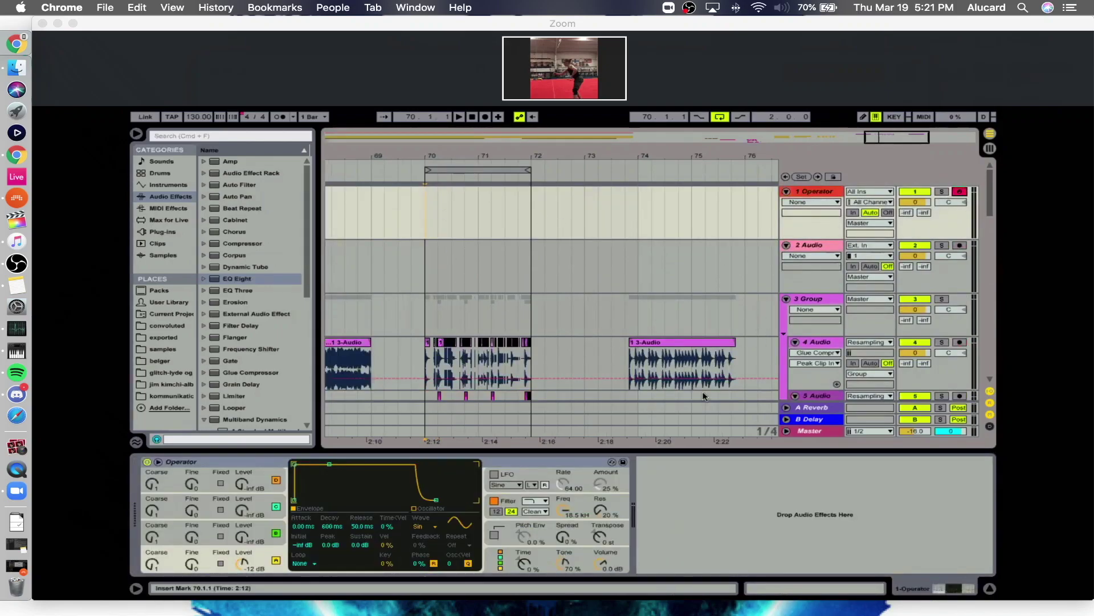
Examine the sliced overhead clips in bars 62 to 64 on 7 Audio, 8 Audio and 9 Audio.
scroll(606, 308, down, 5)
drag(452, 154, 617, 213)
key(minus)
key(minus)
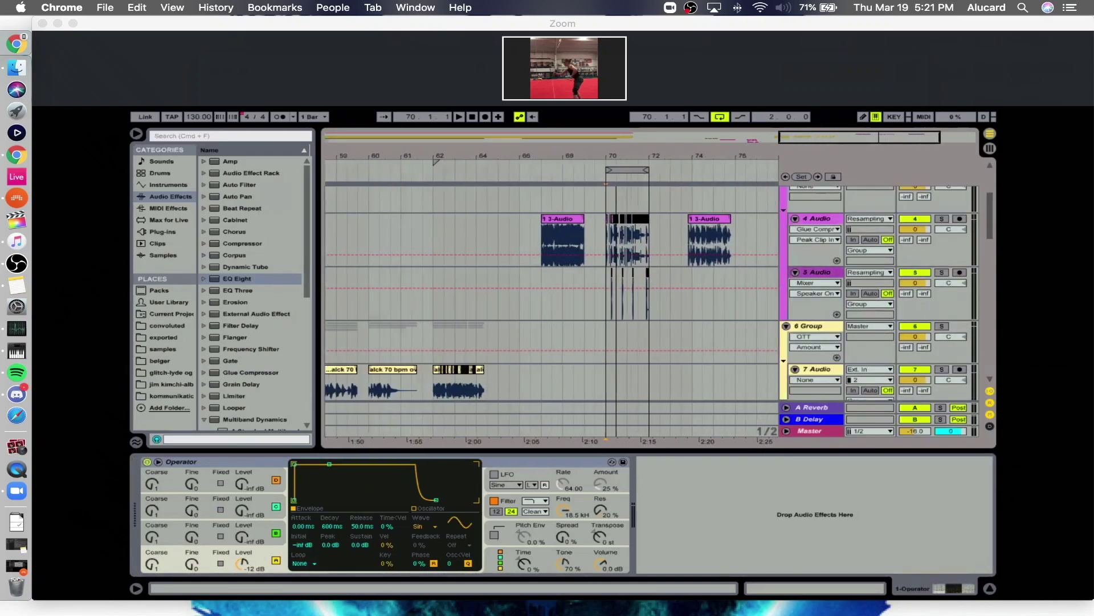
drag(617, 153, 491, 152)
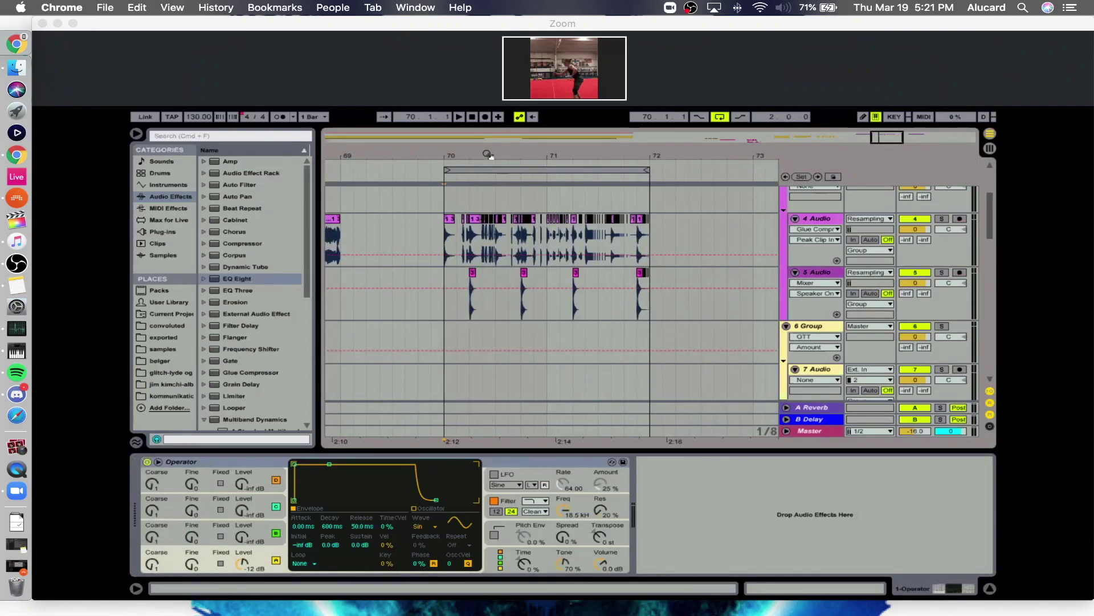
drag(489, 155, 696, 114)
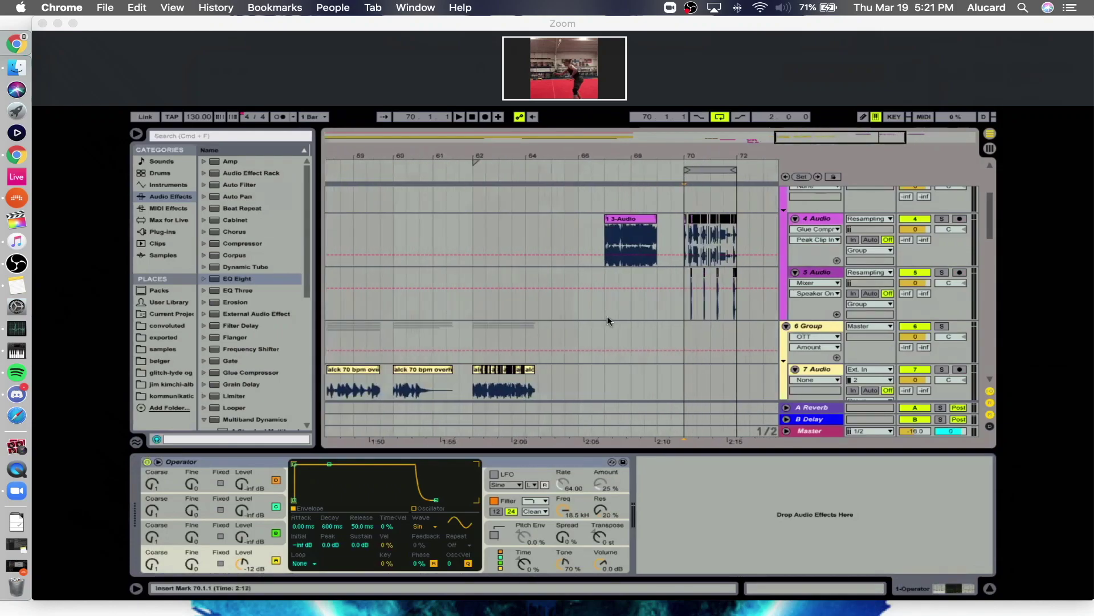
scroll(593, 328, down, 5)
scroll(582, 335, down, 1)
drag(567, 239, 436, 410)
key(z)
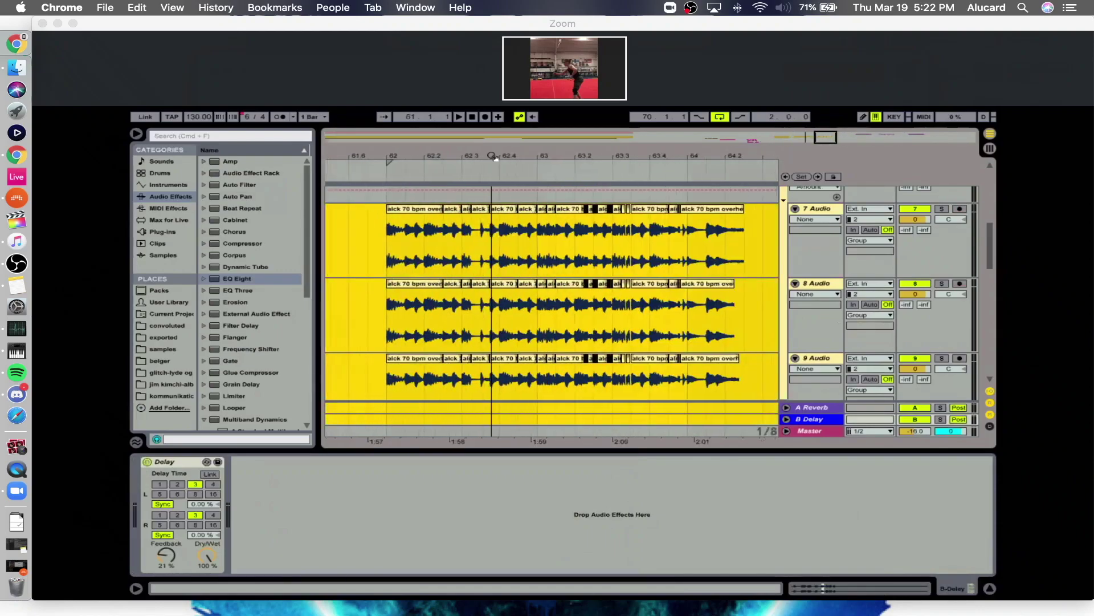
click(650, 225)
click(651, 311)
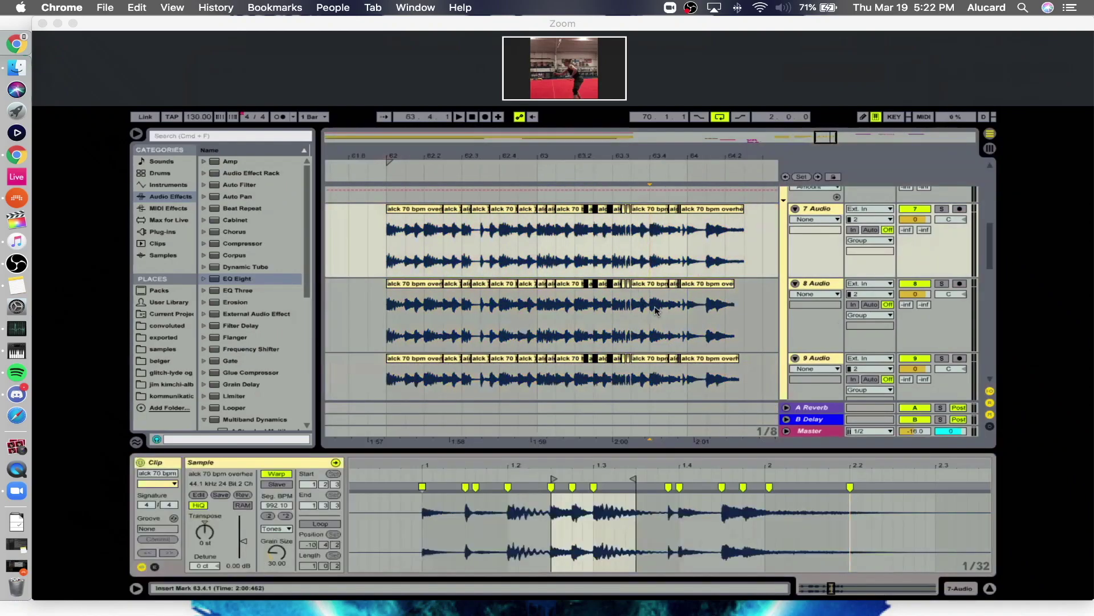
click(683, 405)
click(653, 376)
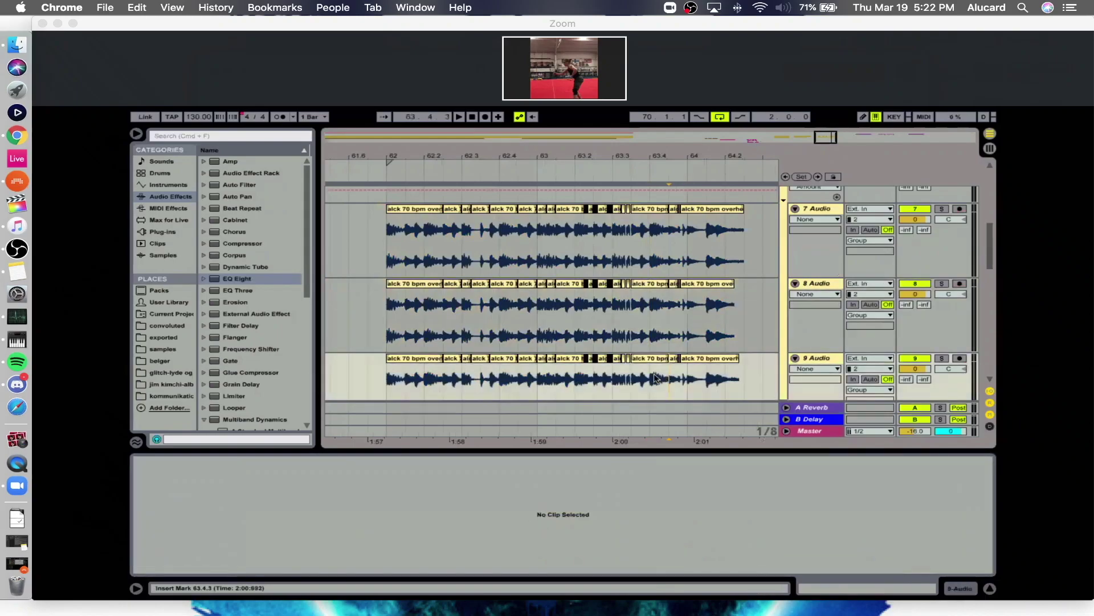
click(648, 303)
Return to the loop in bars 70 to 72 and examine the slices on 4 Audio and 5 Audio.
mouse_move(636, 157)
mouse_down()
mouse_move(636, 148)
mouse_move(380, 130)
mouse_up()
scroll(591, 368, up, 6)
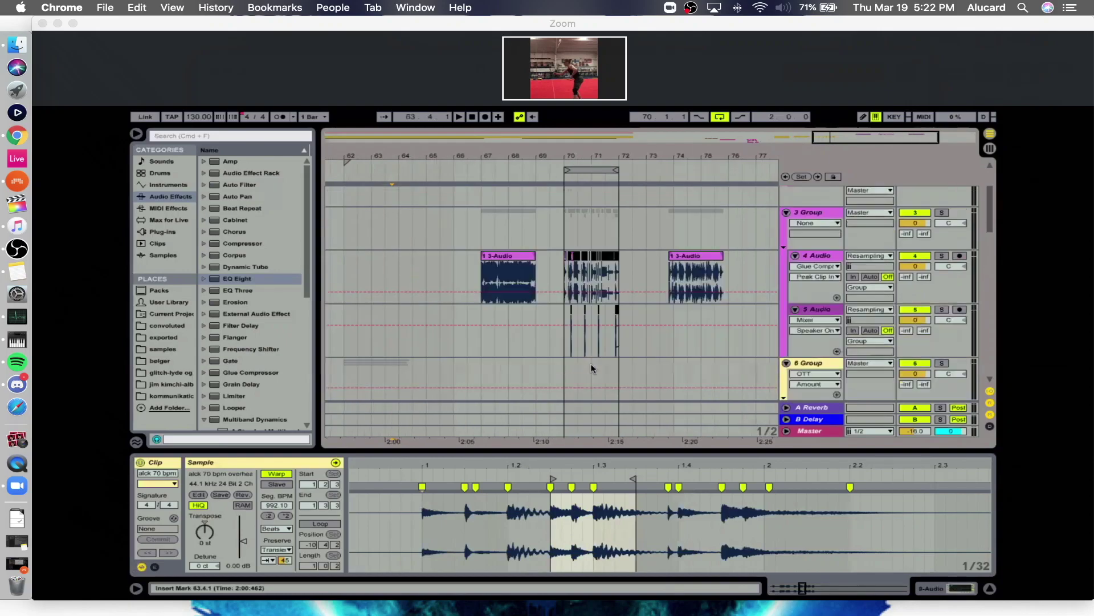
drag(586, 149, 486, 177)
mouse_move(583, 194)
mouse_down()
mouse_move(602, 193)
mouse_move(622, 227)
mouse_move(618, 197)
mouse_up()
drag(524, 157, 523, 171)
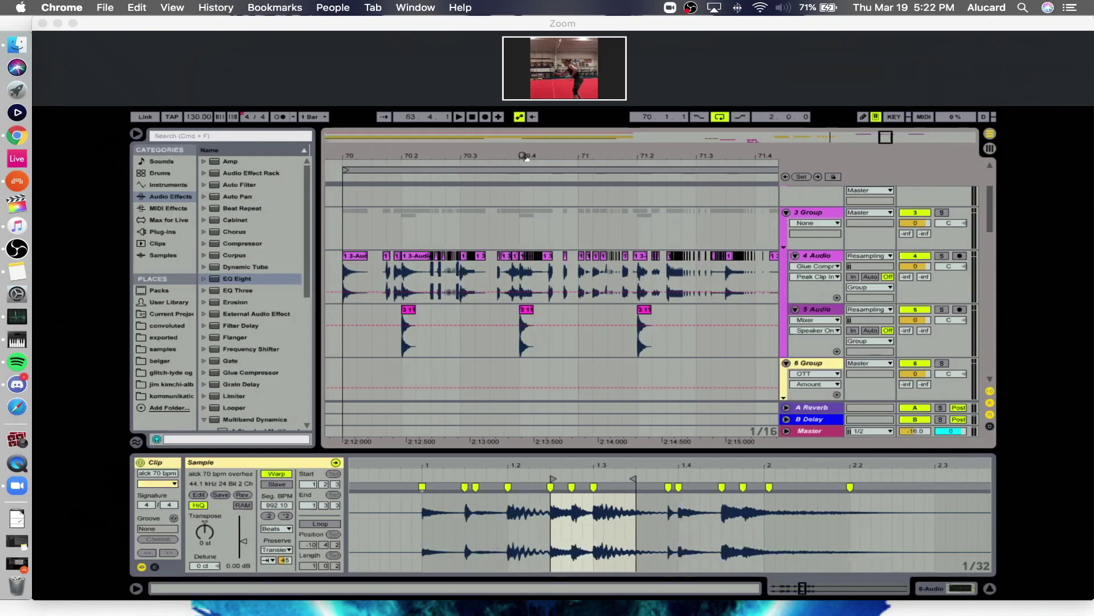
drag(524, 156, 503, 150)
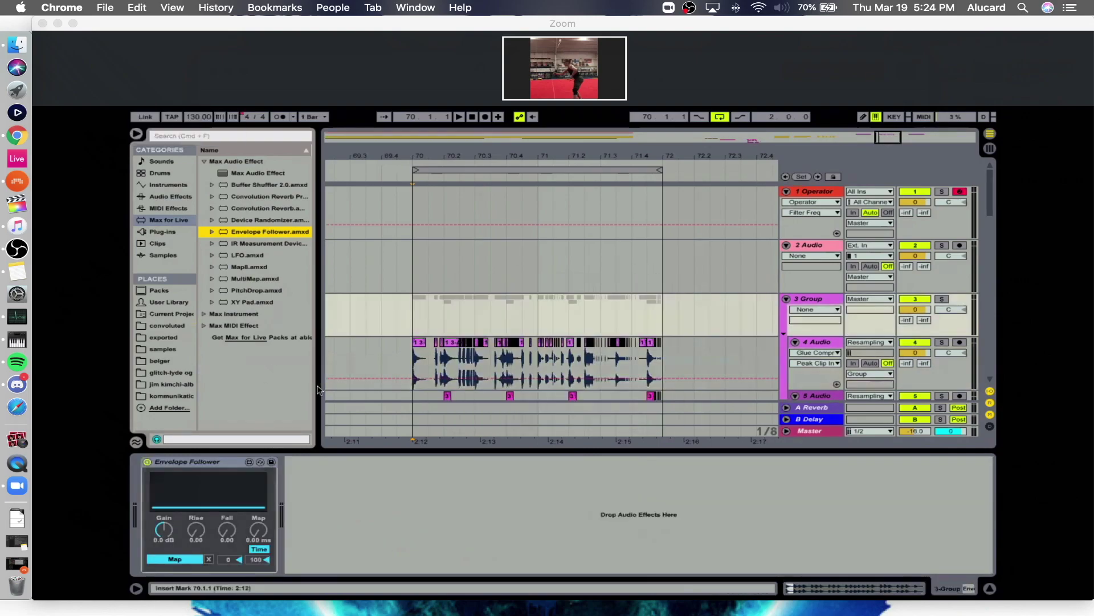
View the Envelope Follower on 3 Group and the device chain of the 1 Operator track.
click(411, 316)
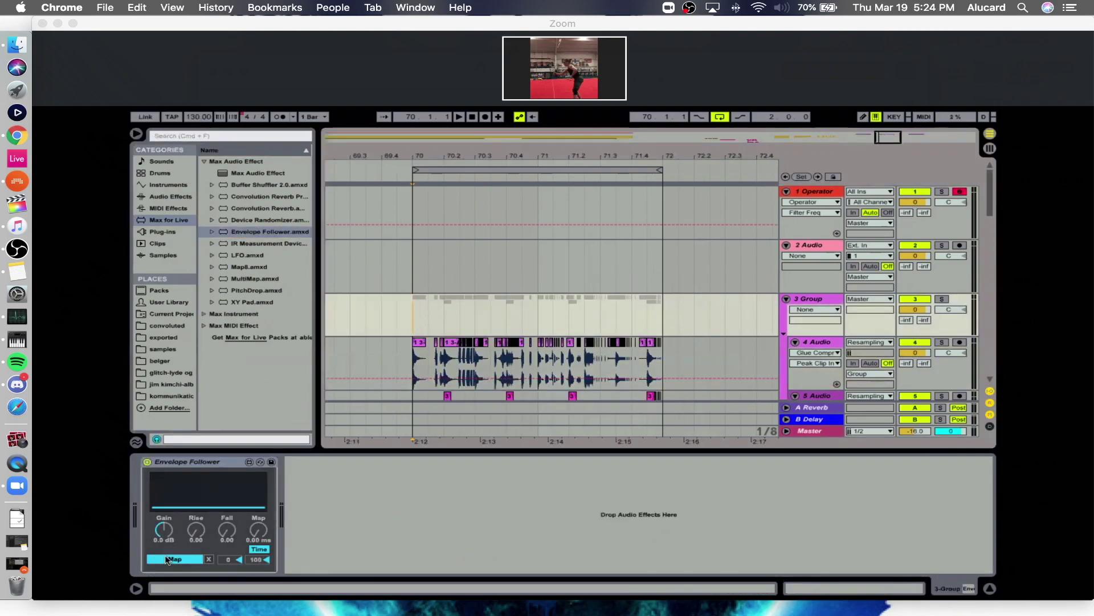
click(419, 197)
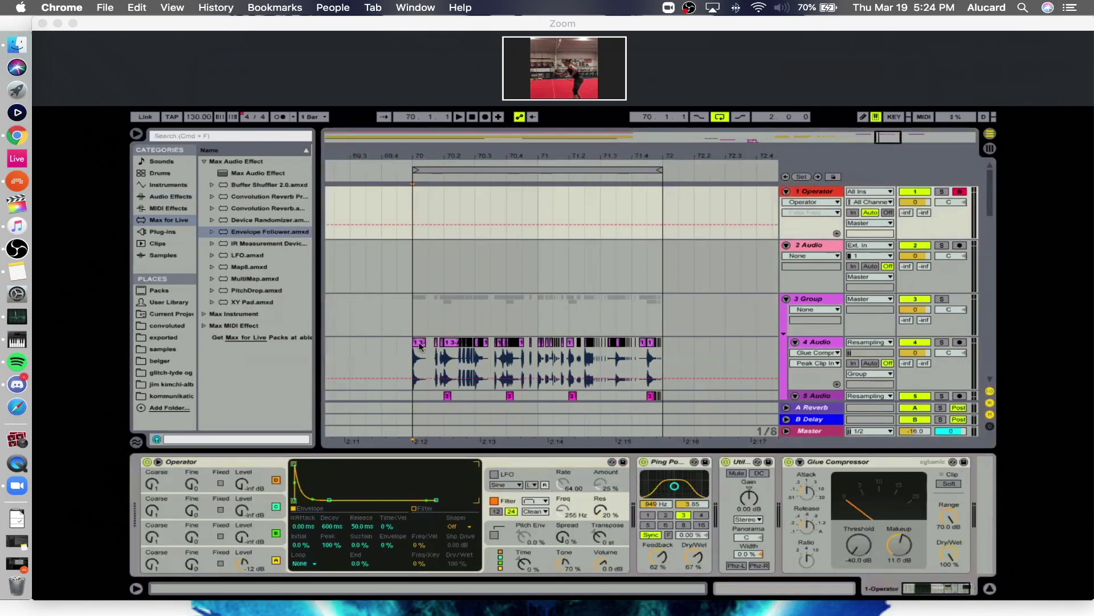
Examine the 1 Operator device chain, the Envelope Follower on 3 Group and the sliced clips in bars 70 to 72.
click(181, 186)
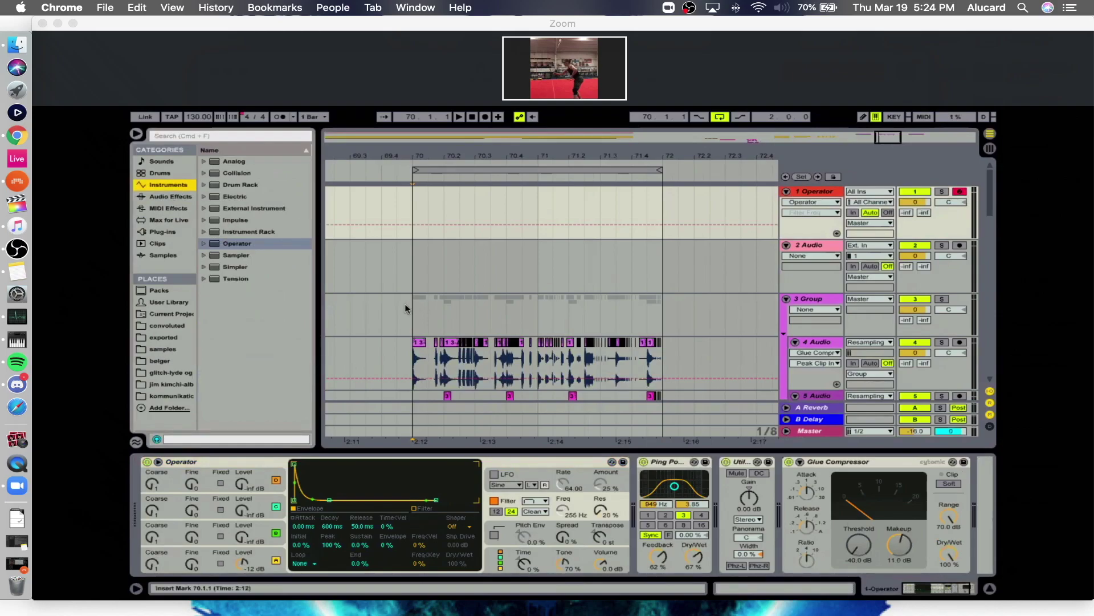
click(443, 431)
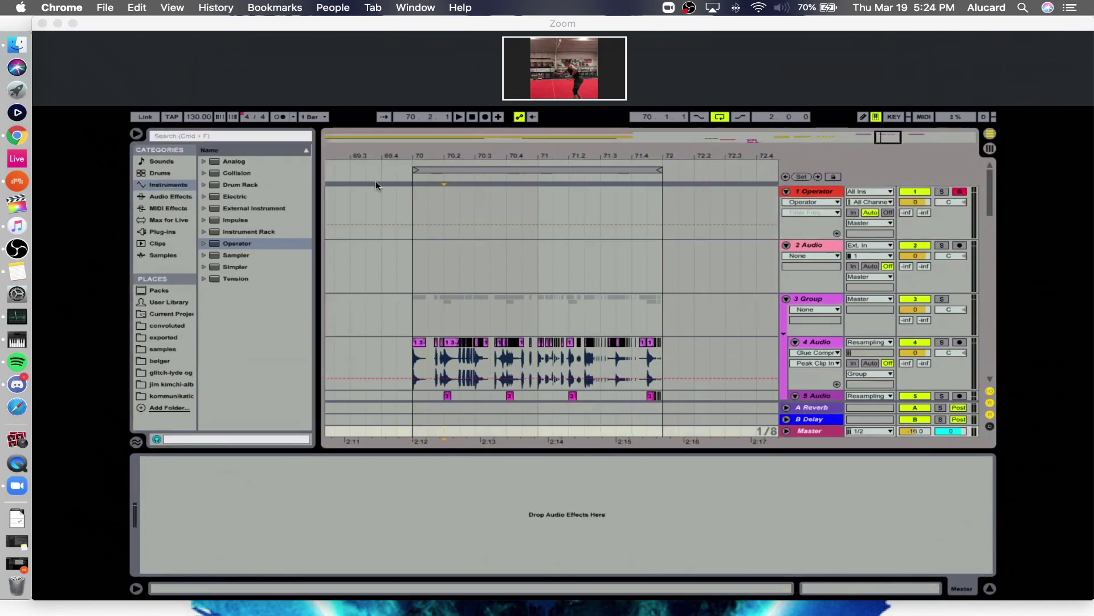
click(409, 192)
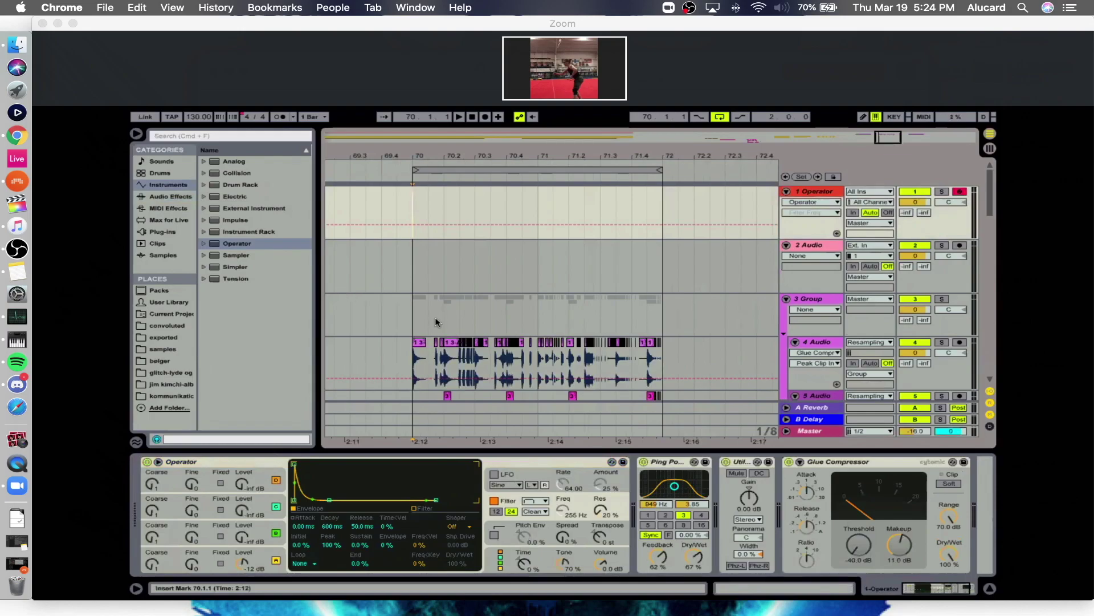
click(412, 311)
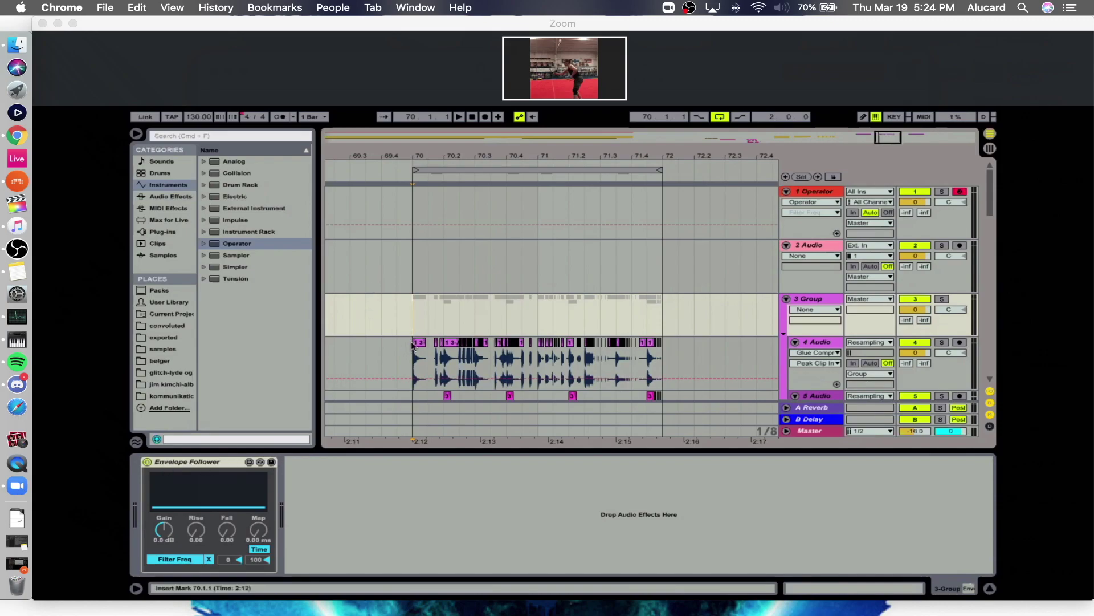
scroll(441, 311, down, 3)
drag(411, 298, 663, 341)
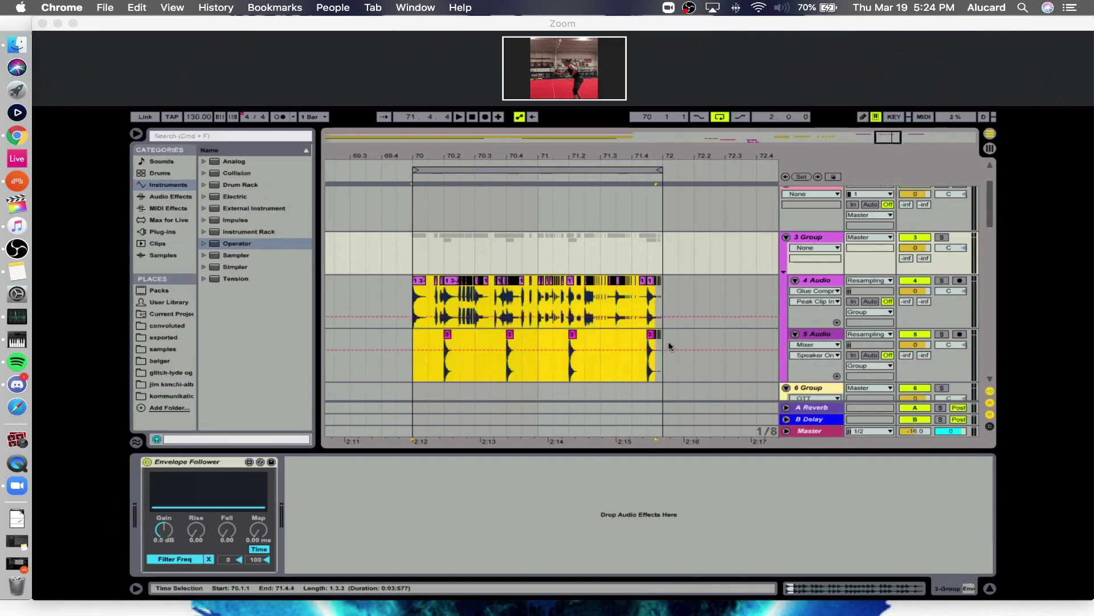
Play the loop from 70.1.1 and set the gain of the Envelope Follower on 3 Group to -10 dB.
click(437, 248)
key(space)
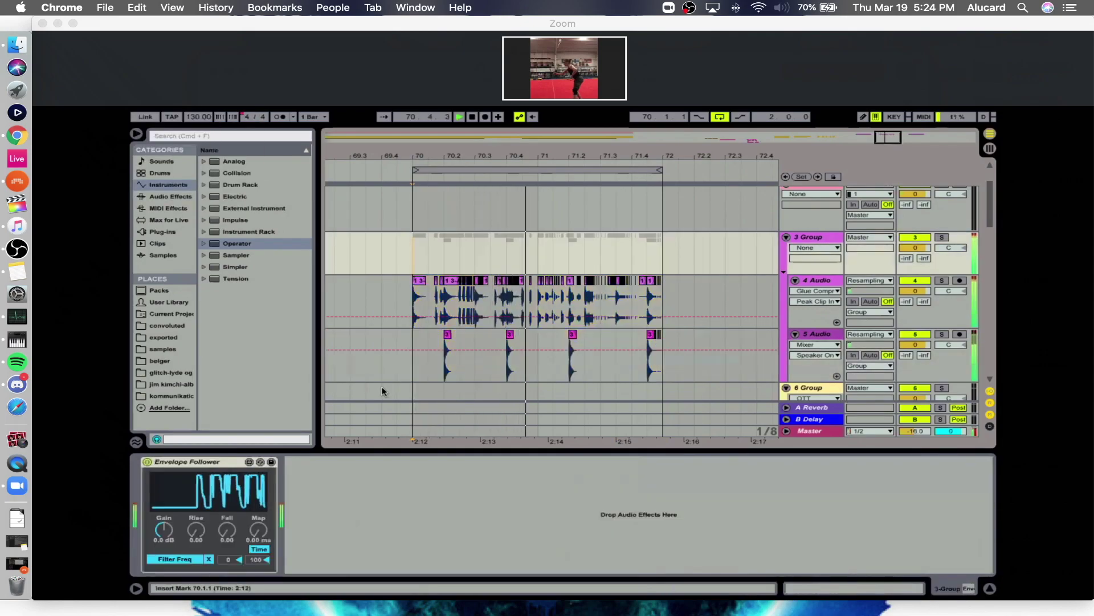
mouse_move(163, 530)
mouse_down()
mouse_move(164, 561)
mouse_move(164, 538)
mouse_up()
key(space)
scroll(494, 347, up, 3)
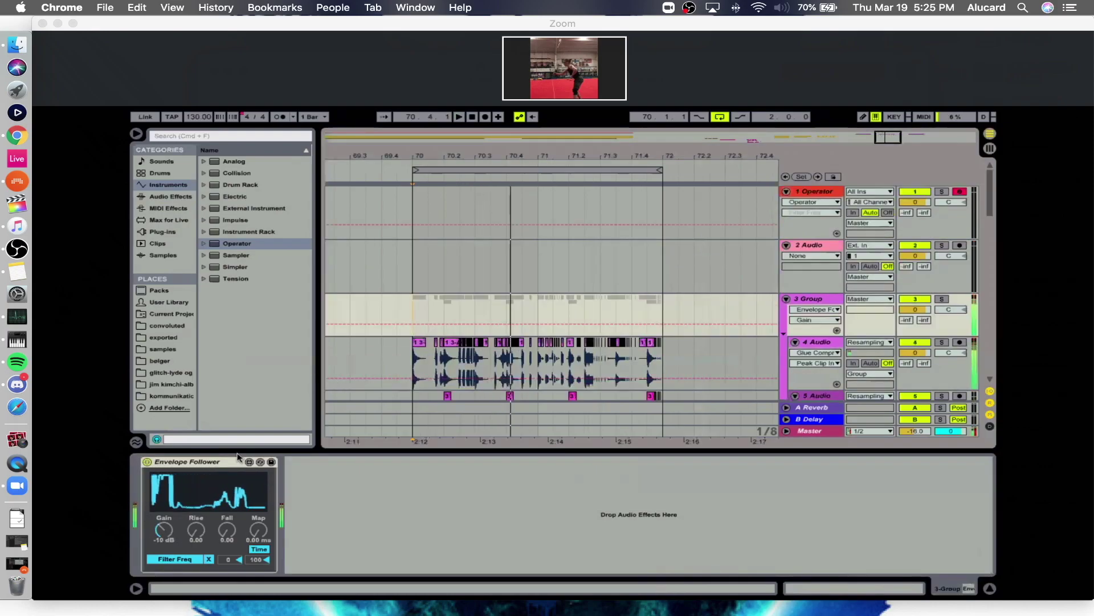
Solo the 1 Operator track and audition its filter modulation over the loop from 70.1.1.
click(814, 194)
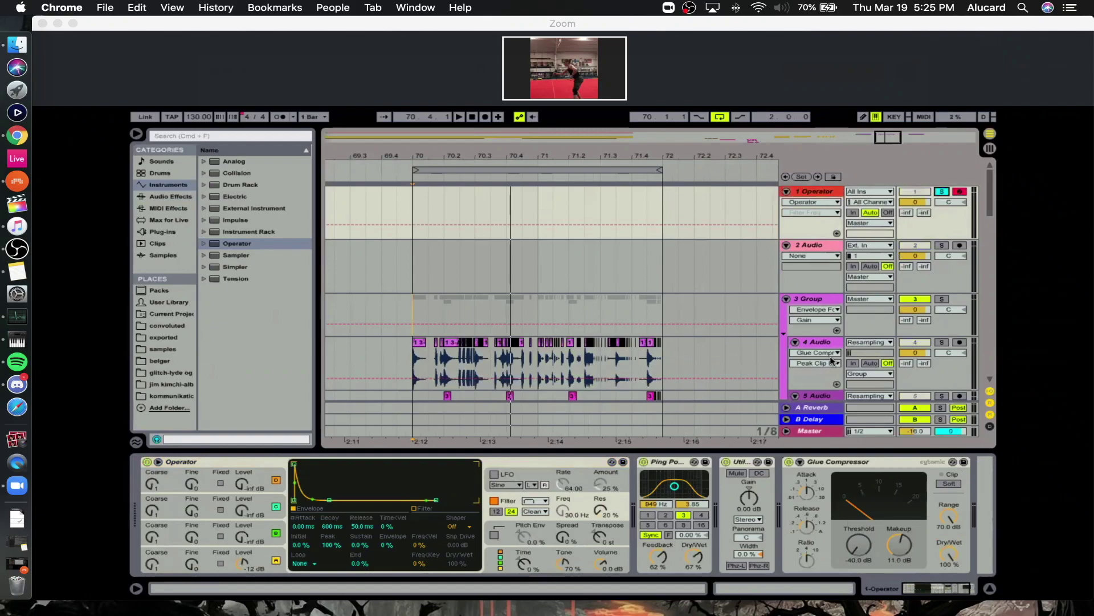
key(space)
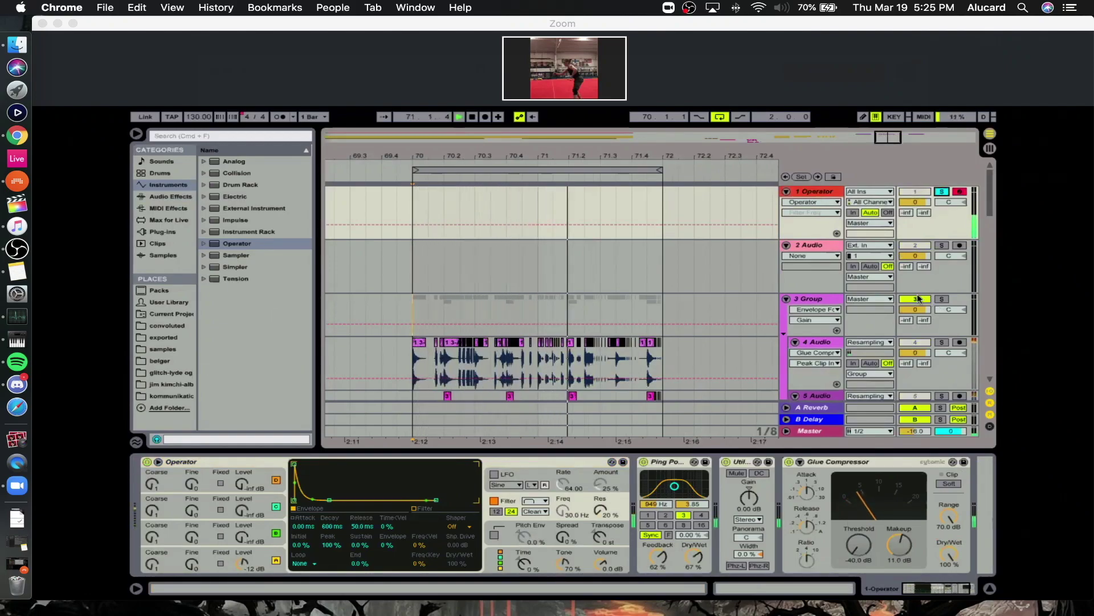
key(space)
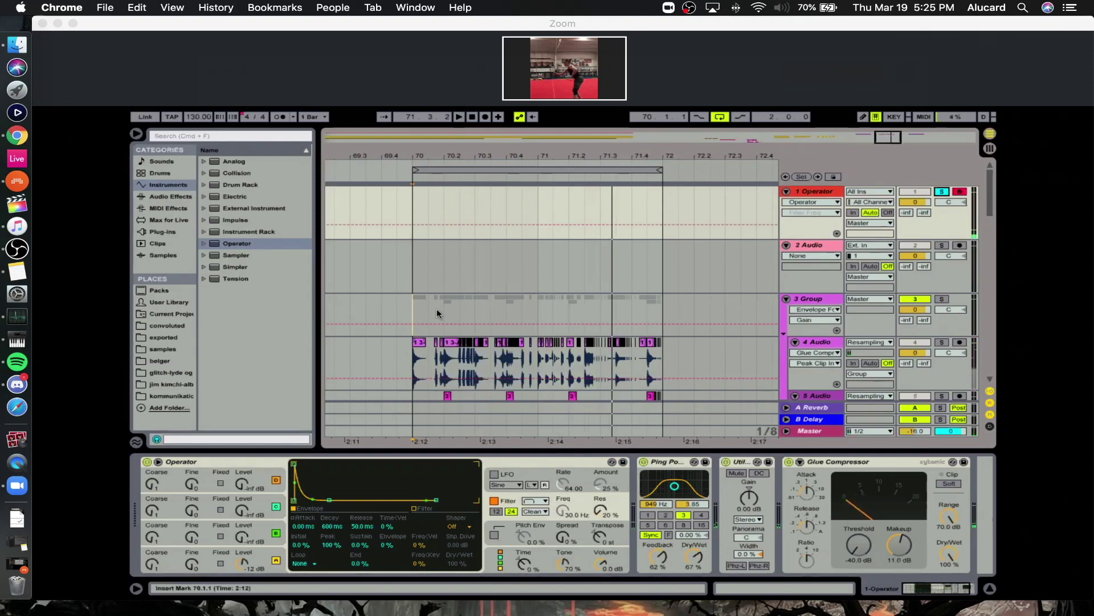
click(797, 303)
key(space)
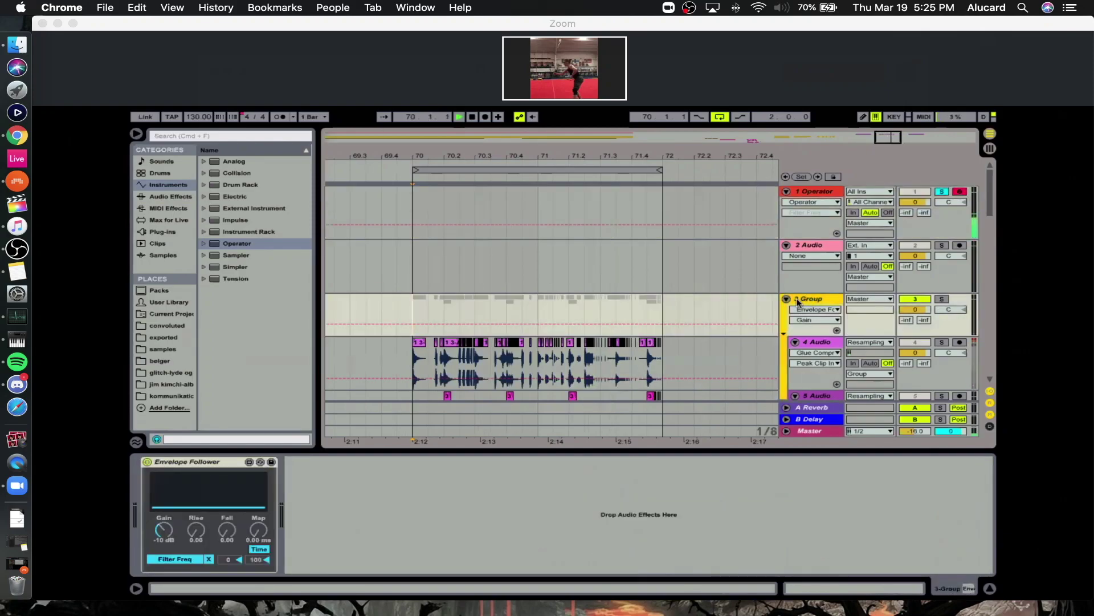
key(space)
Move the Envelope Follower from 3 Group to the end of the device chain on 4 Audio.
click(490, 317)
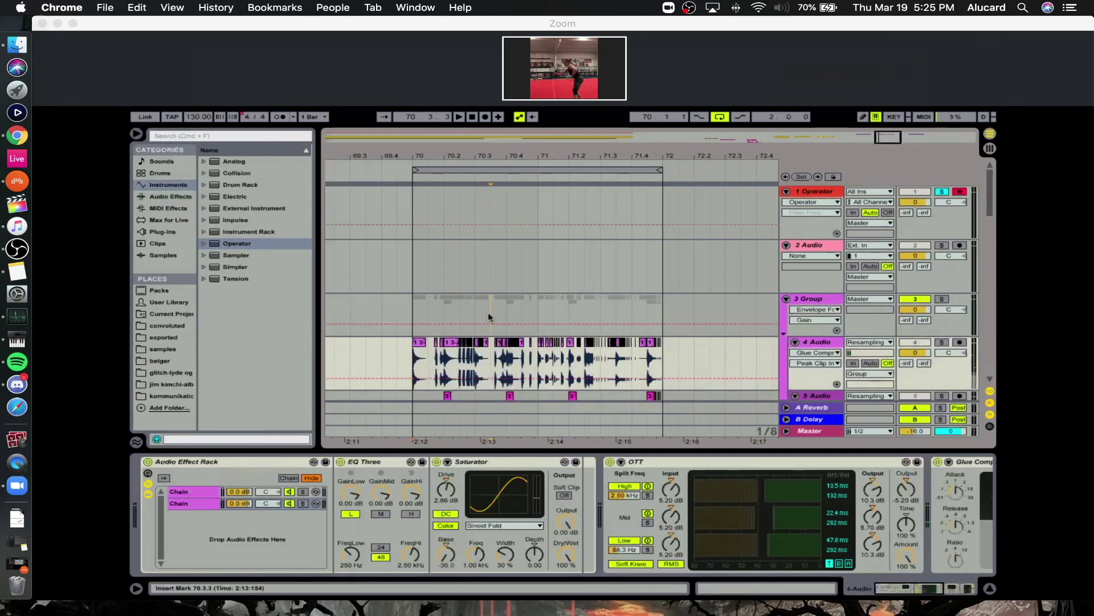
click(488, 313)
click(225, 460)
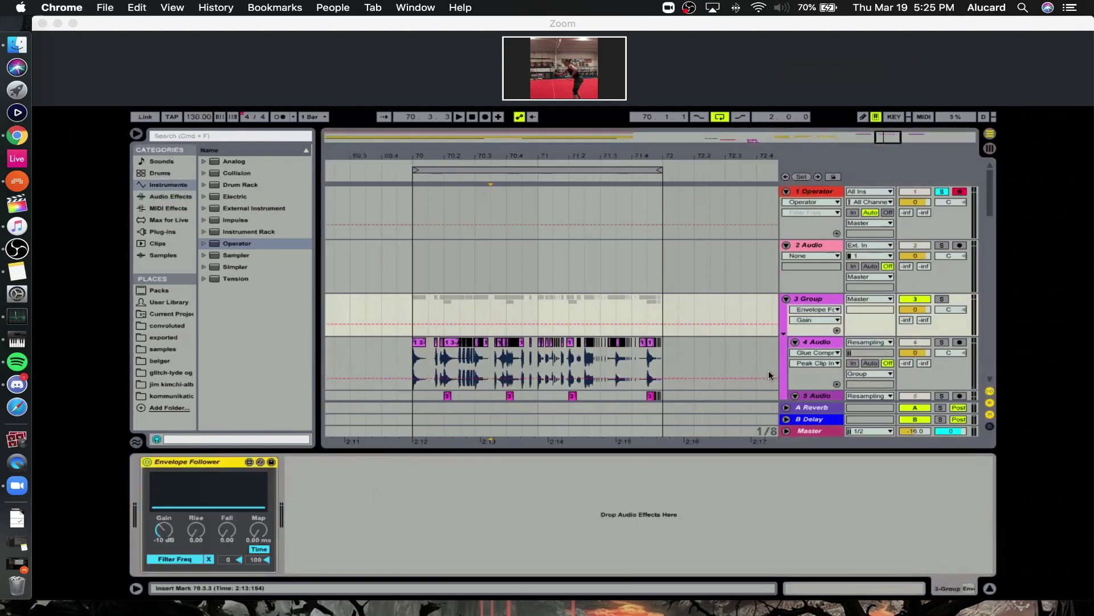
click(529, 374)
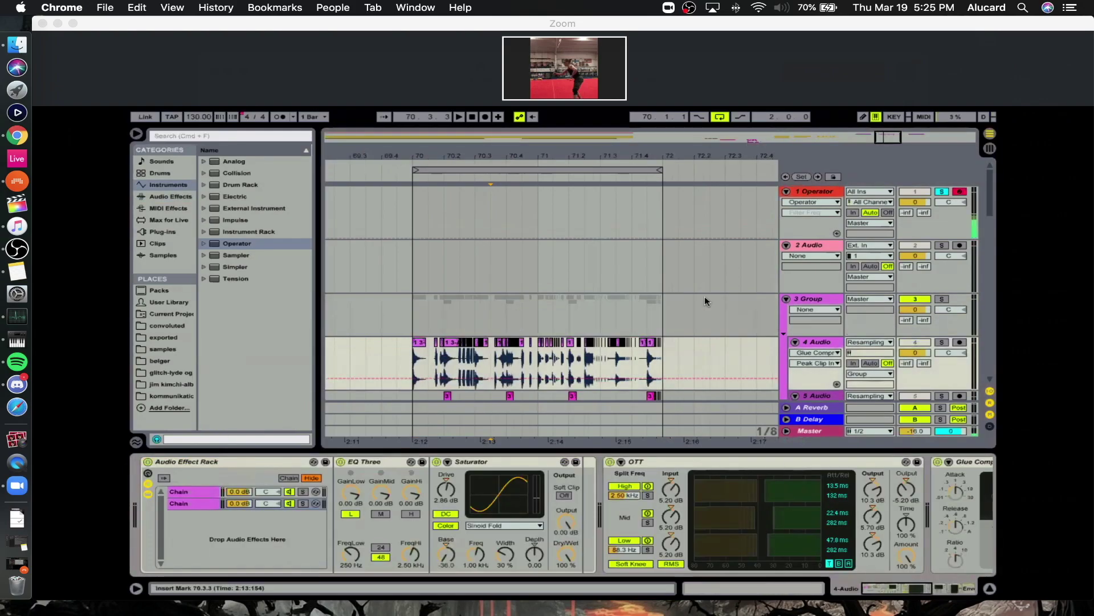
Set 1 Operator's Ping Pong Delay filter to 8.62 kHz and 4.62 with 12% feedback, and raise the Glue Compressor's makeup gain.
key(space)
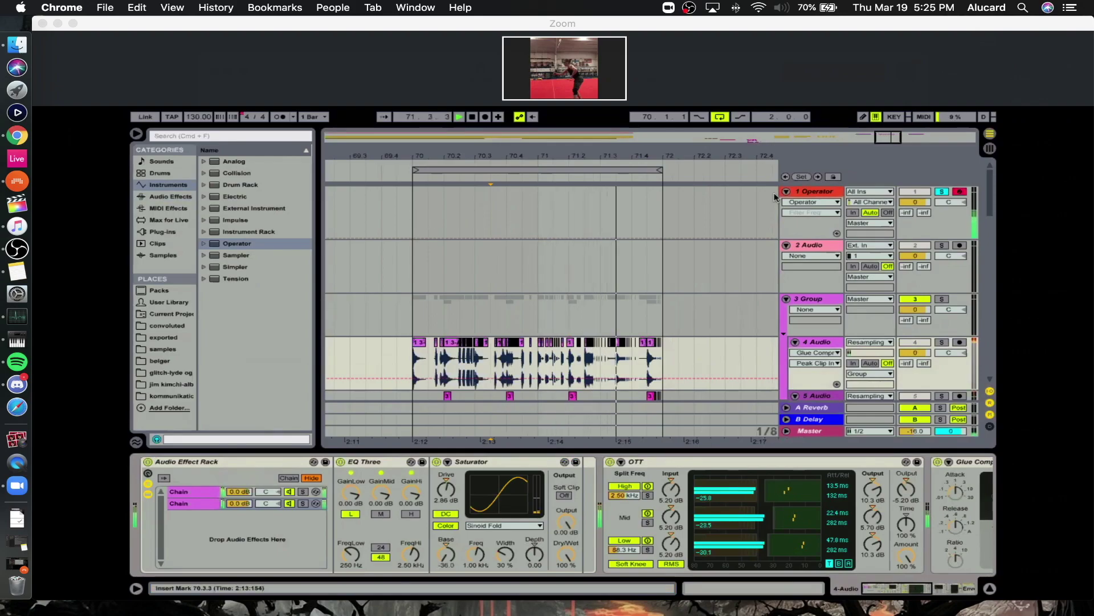
click(814, 192)
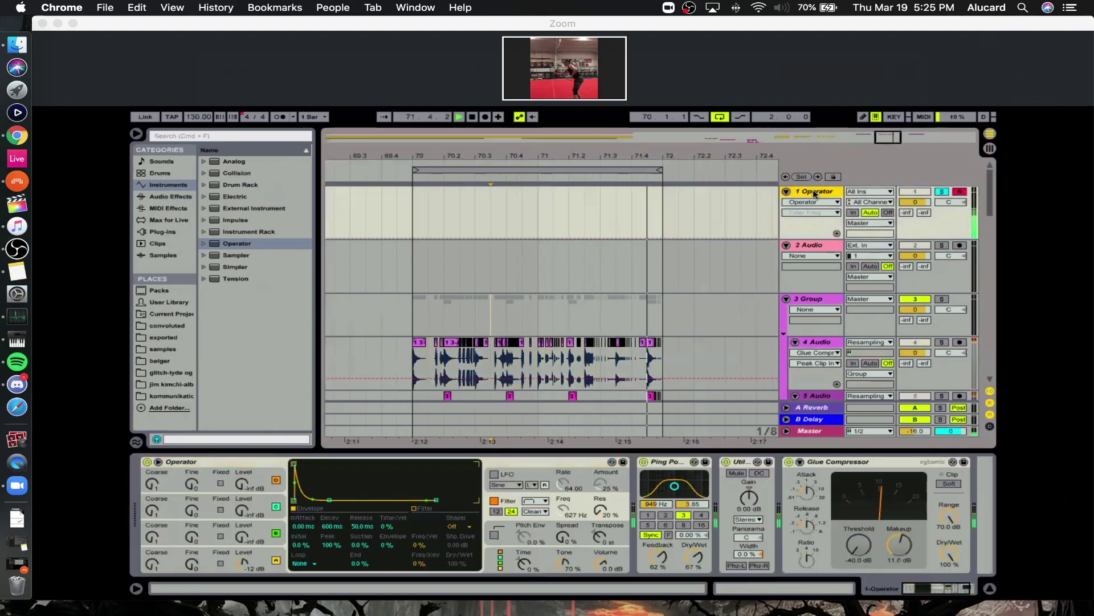
click(971, 589)
drag(604, 556, 605, 588)
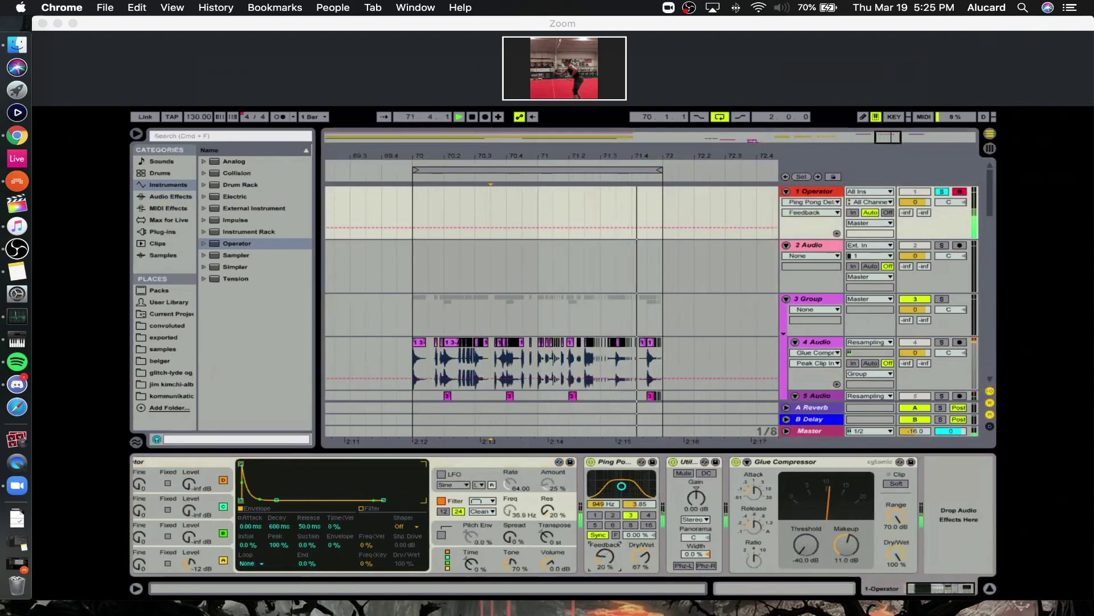
drag(622, 486, 645, 483)
drag(594, 567, 608, 560)
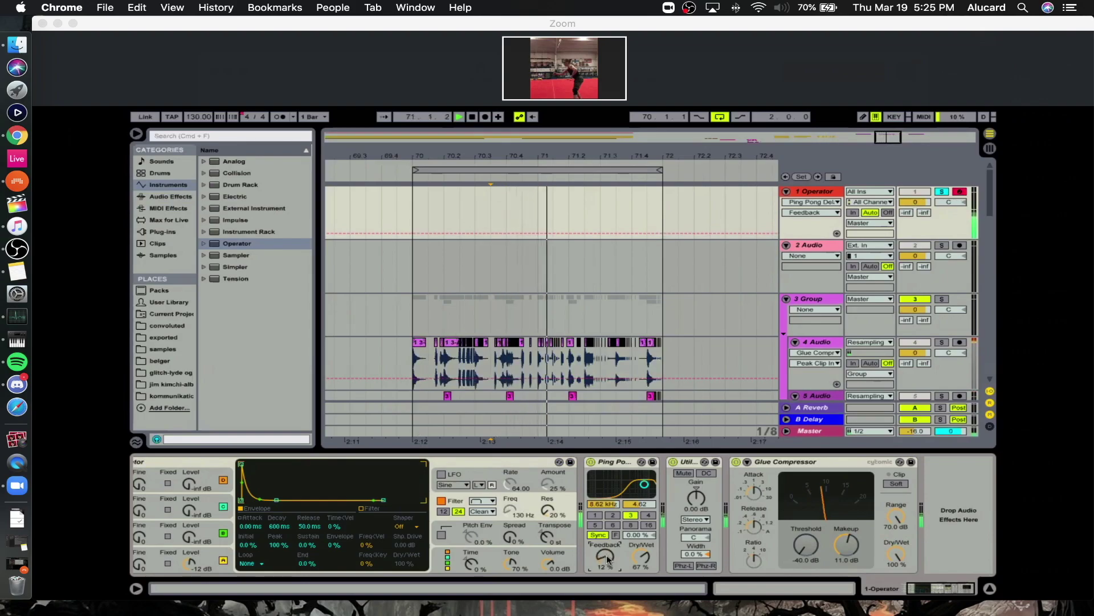
mouse_move(850, 532)
mouse_down()
mouse_move(850, 510)
mouse_move(847, 547)
mouse_up()
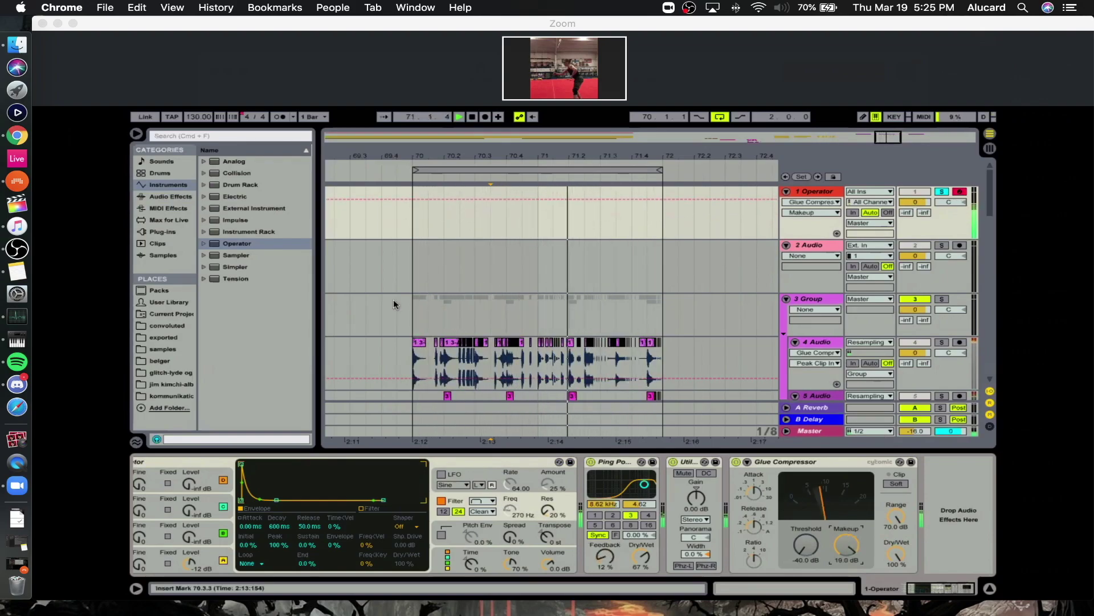
Set the gain of the Envelope Follower on 4 Audio to -8.4 dB and increase its rise and fall.
click(435, 313)
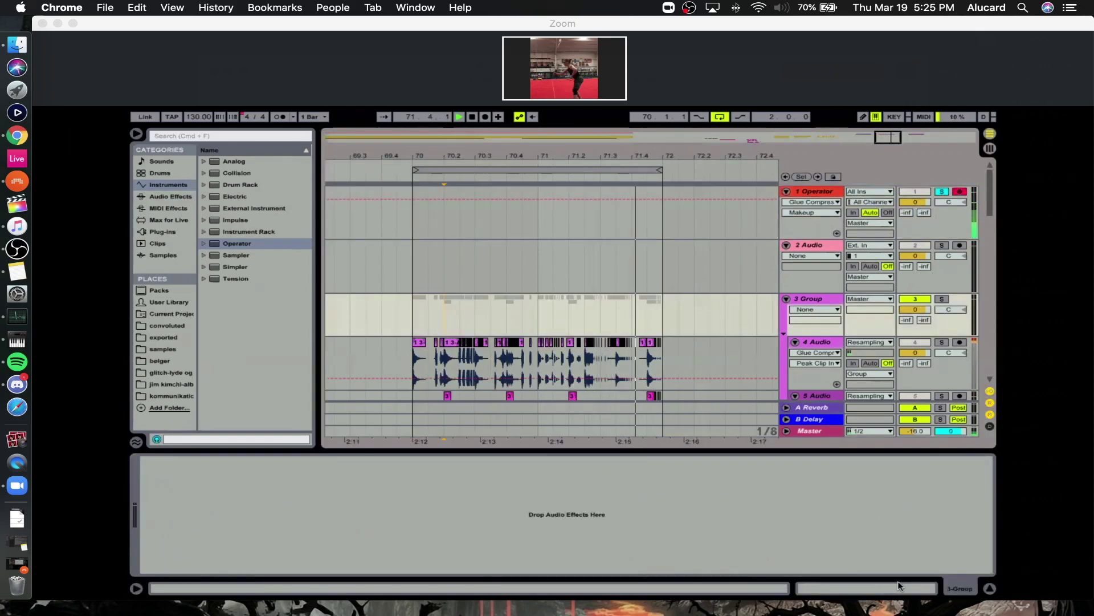
click(650, 356)
drag(918, 591, 963, 592)
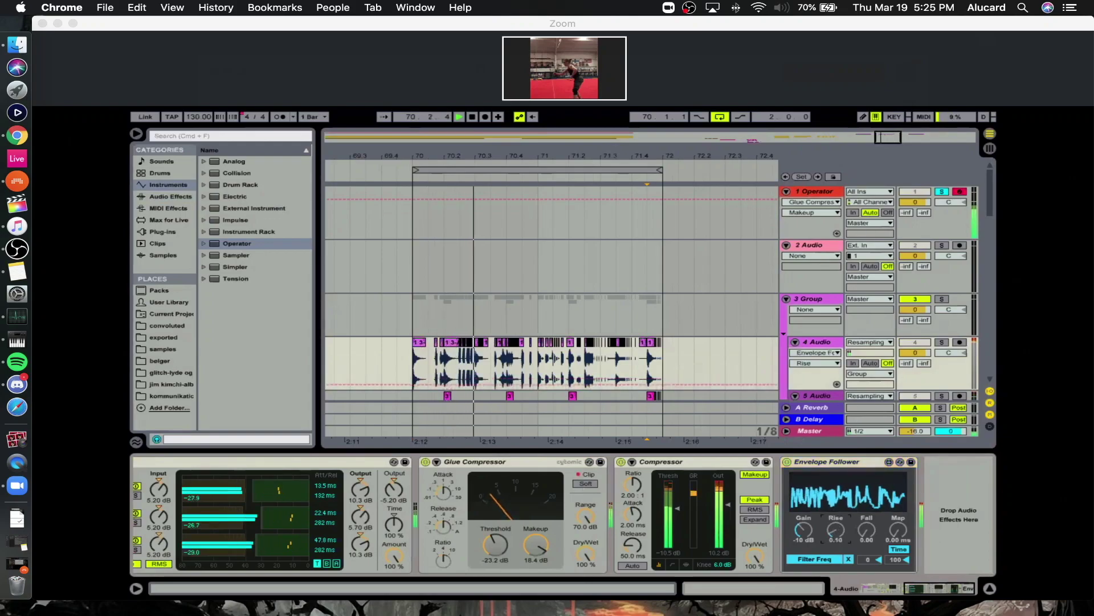
drag(843, 534, 804, 533)
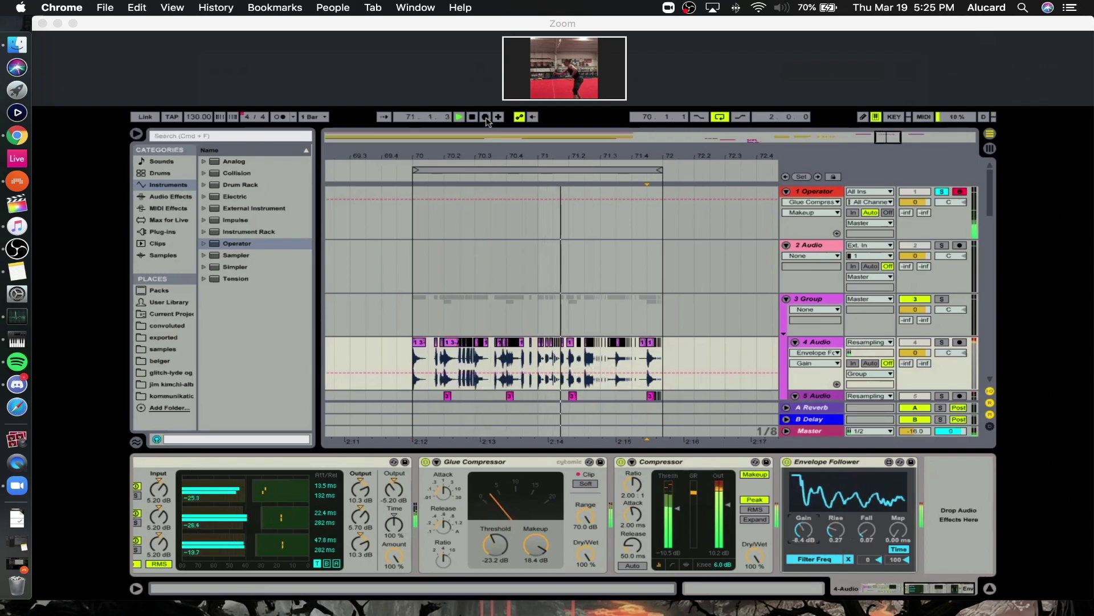
Record a short MIDI clip on 1 Operator and add an armed audio track set to Resampling below it.
key(F9)
key(space)
click(913, 244)
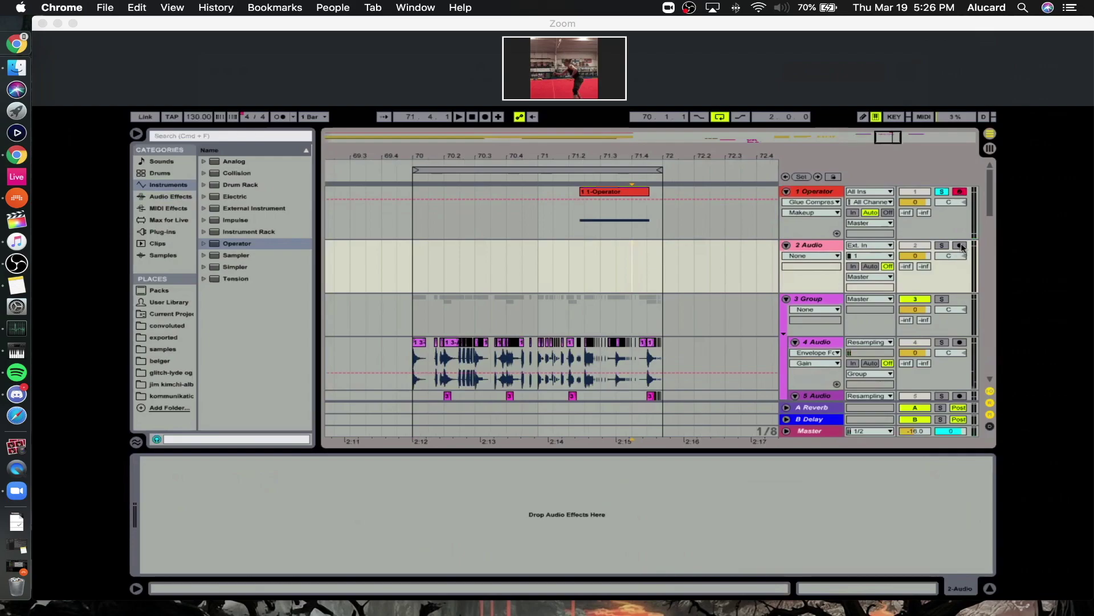
click(673, 228)
key(super+t)
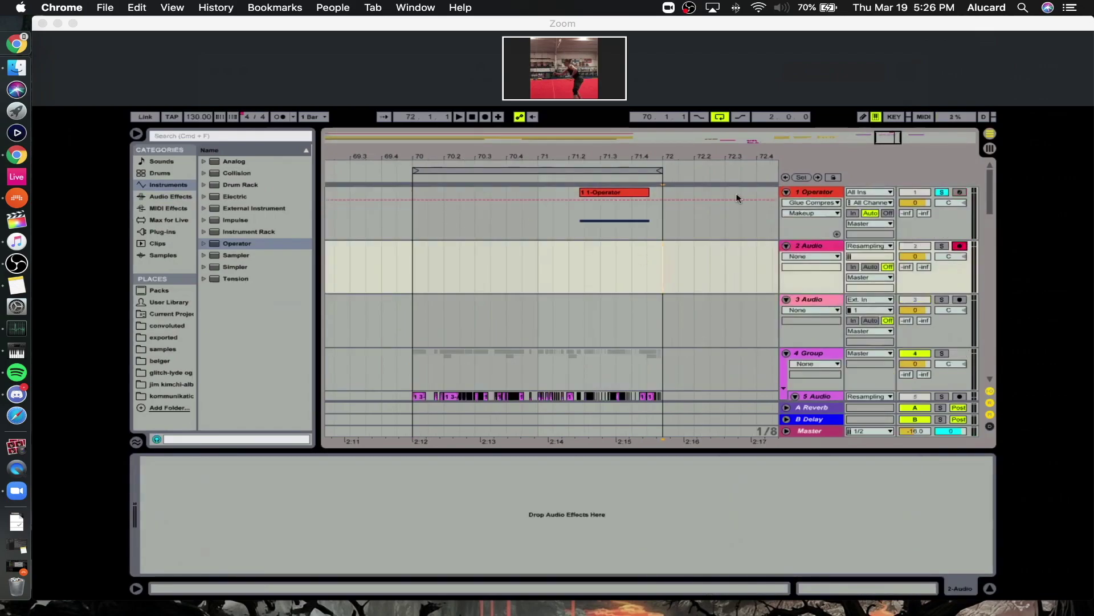
Try to record the resampled Operator output on 2 Audio at bar 72 and within the loop.
click(485, 118)
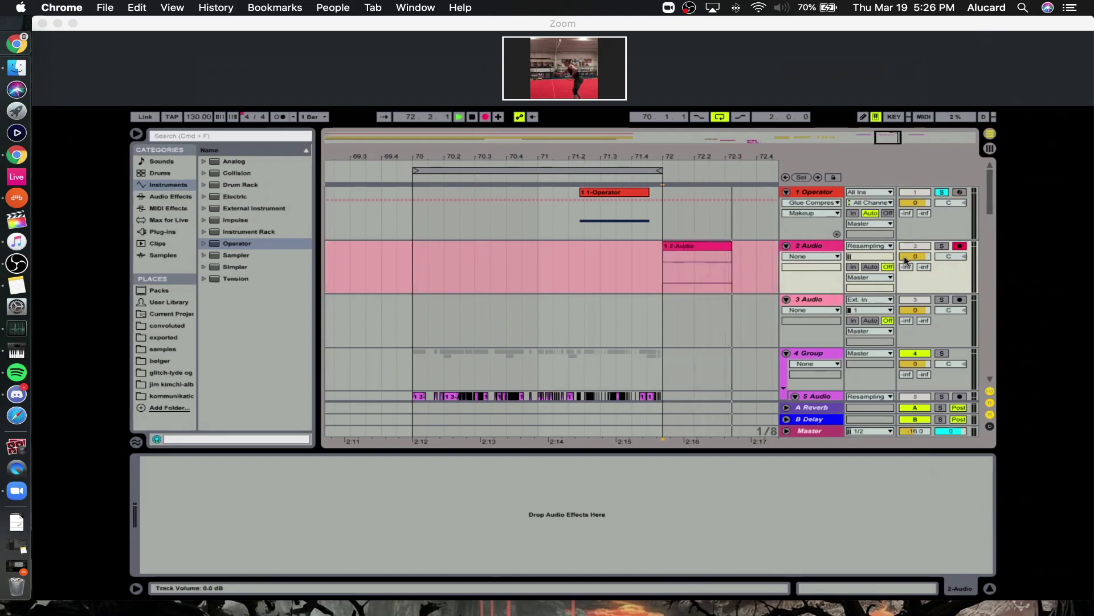
key(space)
click(619, 259)
click(484, 120)
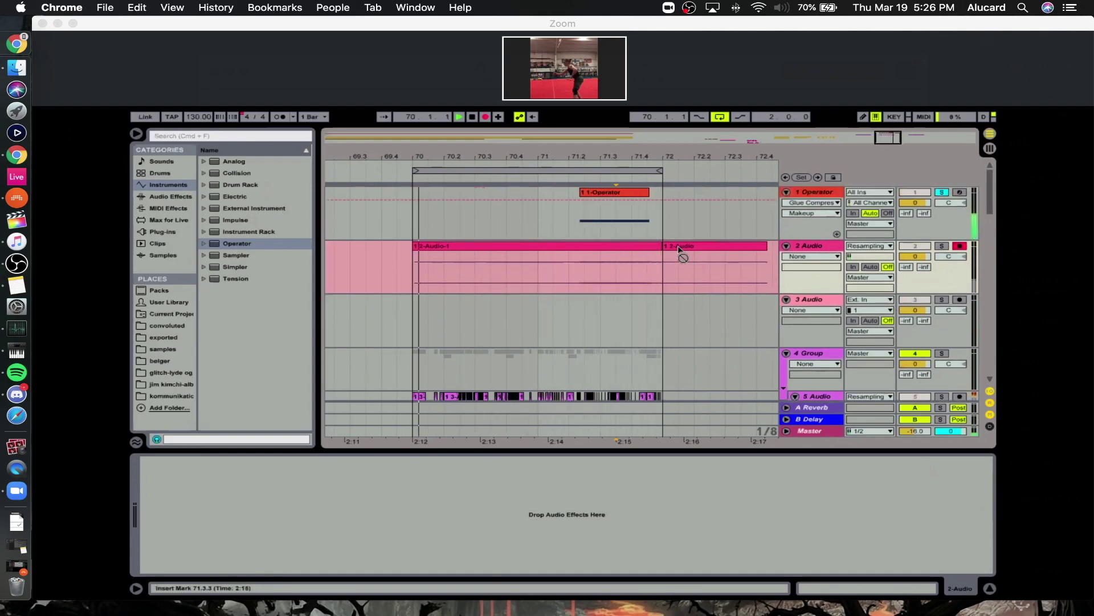
key(space)
Delete the short Operator clip, arm 1 Operator together with 2 Audio and record both across bars 70 to 72.
click(626, 193)
key(Delete)
click(960, 193)
click(570, 257)
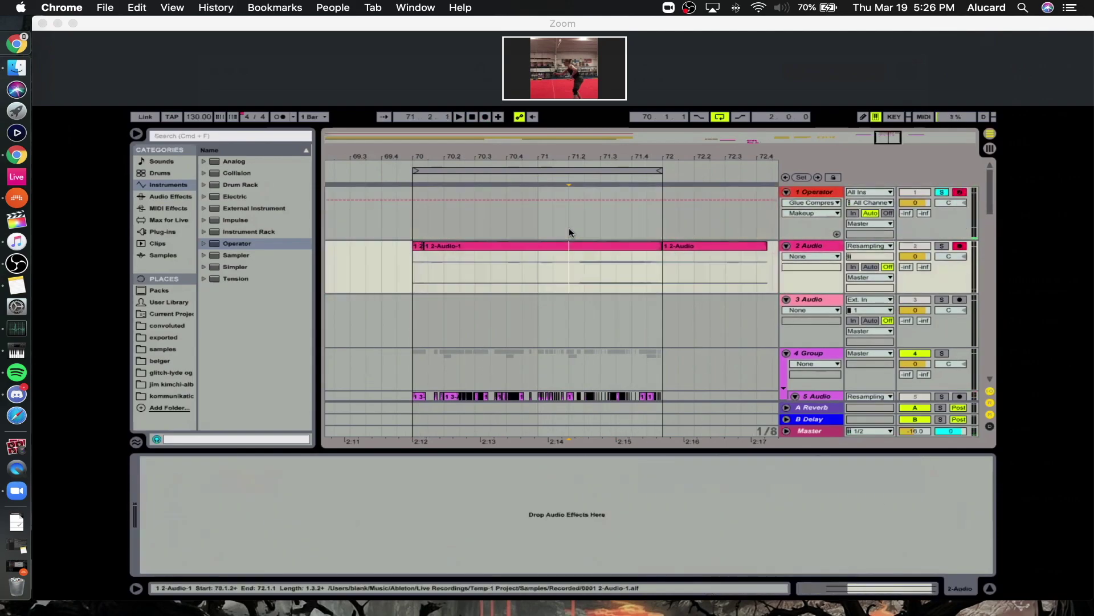
click(485, 118)
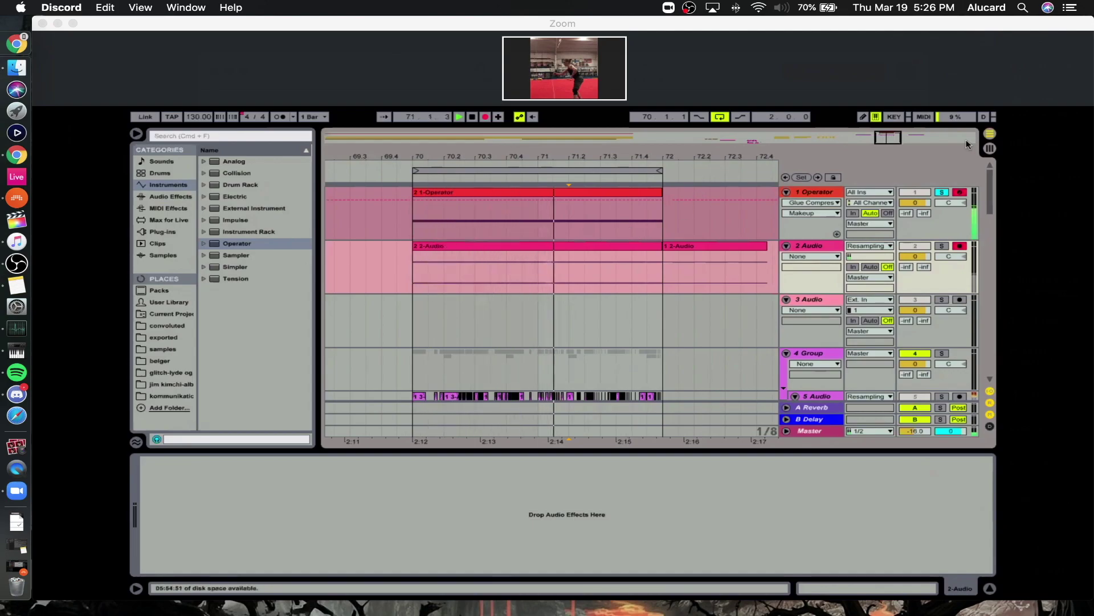
key(space)
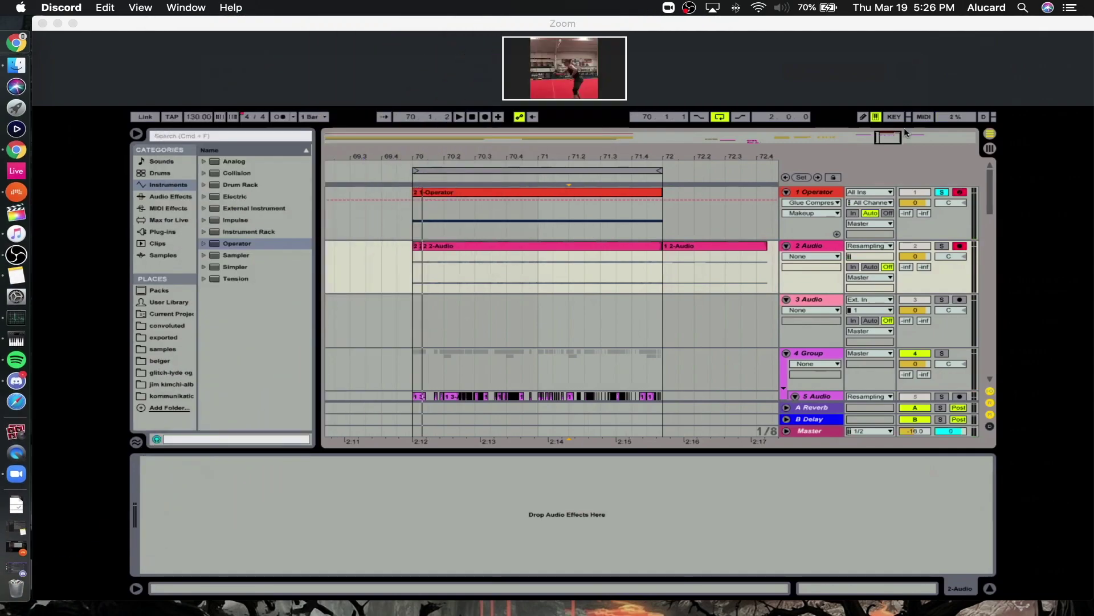
Select the two-bar resampled take on 2 Audio, solo that track for playback and open the take's sample settings.
shift+click(401, 257)
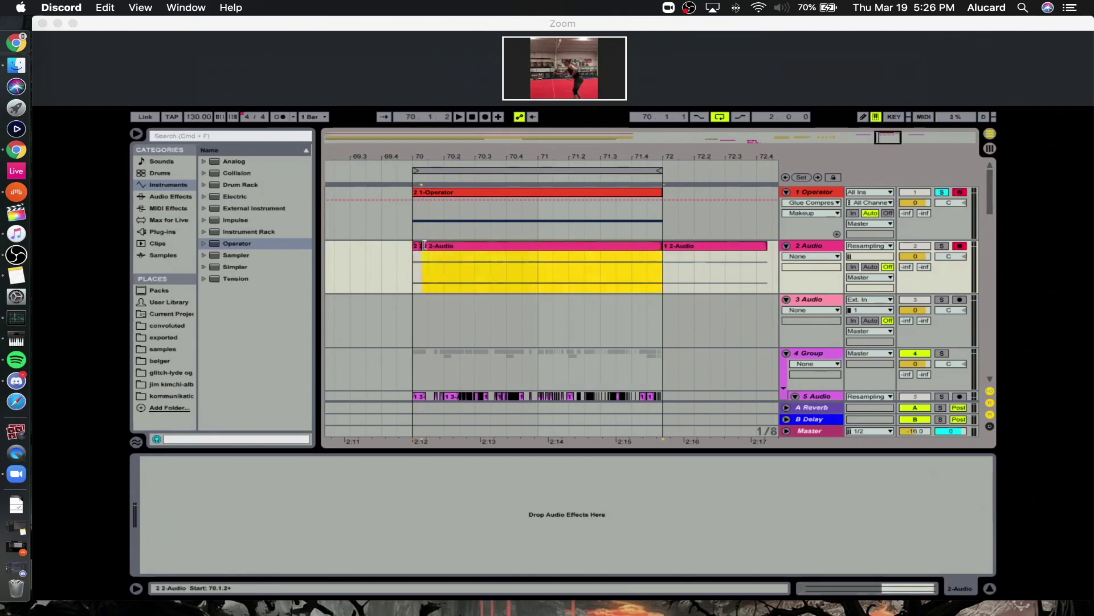
key(space)
click(661, 193)
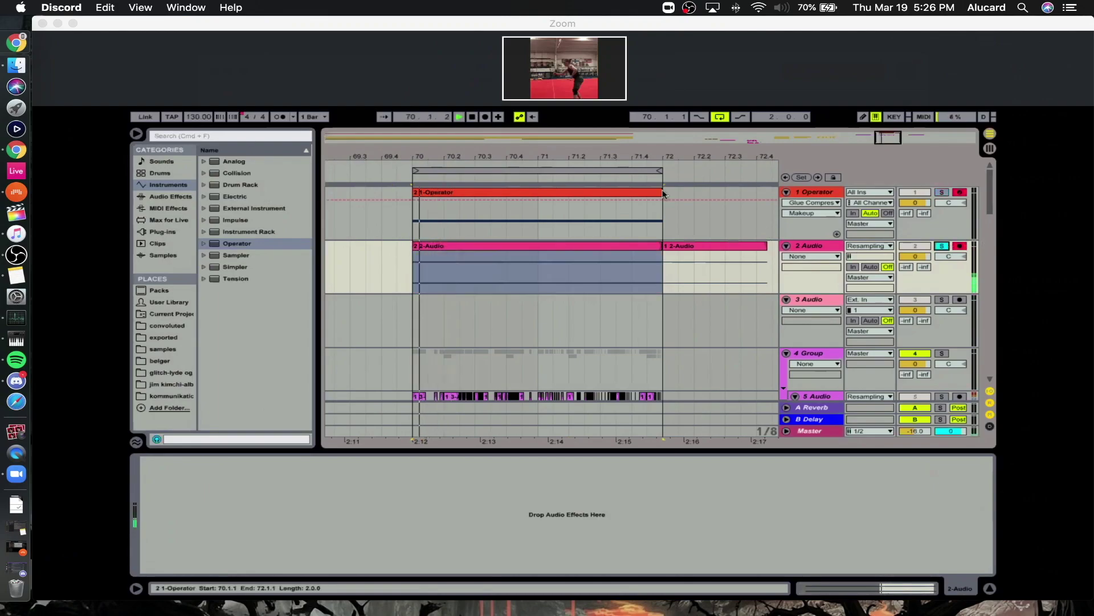
drag(516, 157, 516, 142)
click(863, 586)
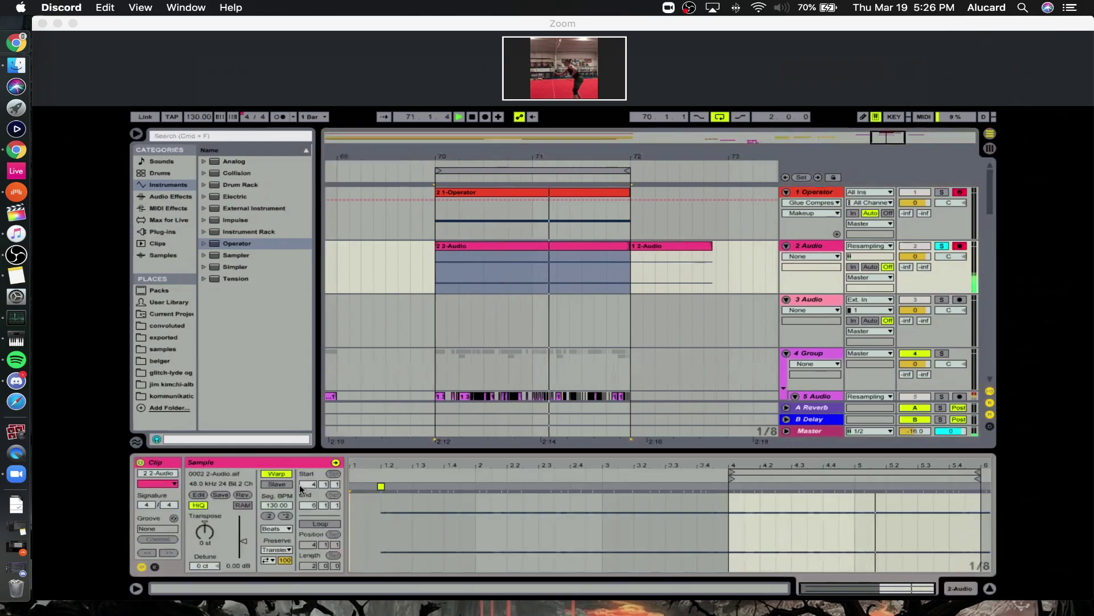
key(space)
Move the resampled take to 72.1.1 on 2 Audio, raise its clip gain to 21.9 dB and audition it.
click(613, 246)
key(super+x)
click(672, 247)
key(super+v)
key(space)
mouse_move(760, 464)
mouse_down()
mouse_move(760, 474)
mouse_move(760, 465)
mouse_up()
key(space)
Move the boosted two-bar take on 2 Audio to 70.1.1 so it lines up with the drum loop.
click(733, 245)
key(super+x)
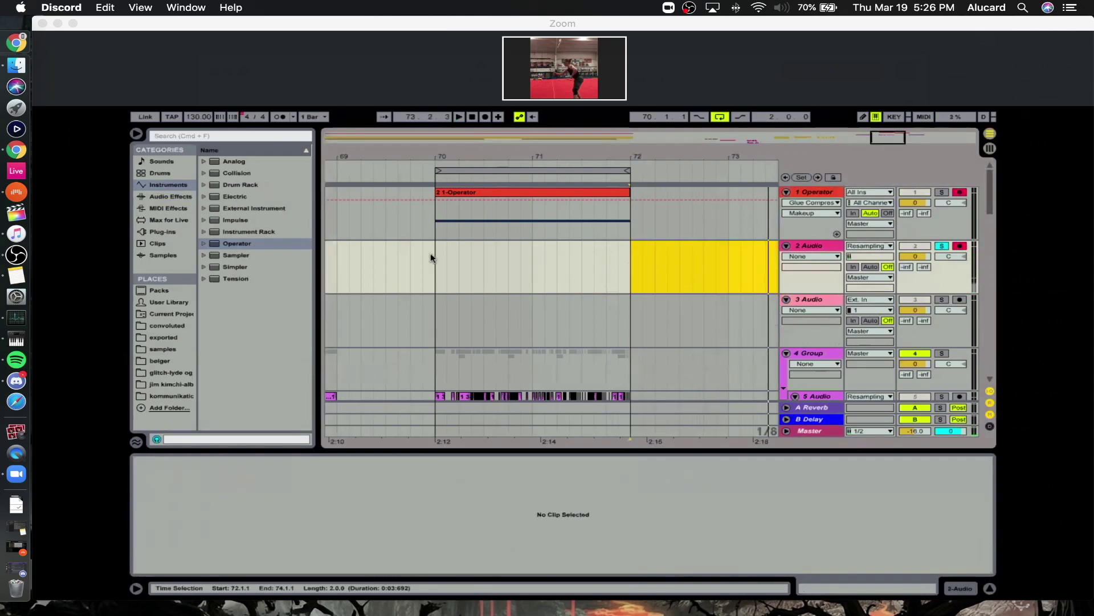
click(431, 257)
key(super+v)
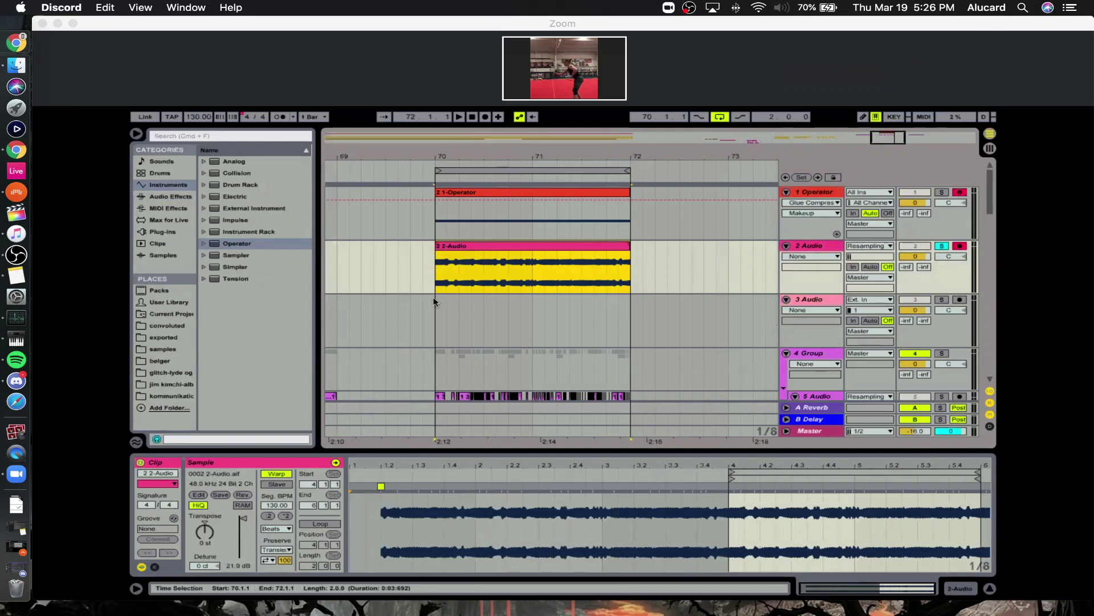
scroll(450, 288, down, 3)
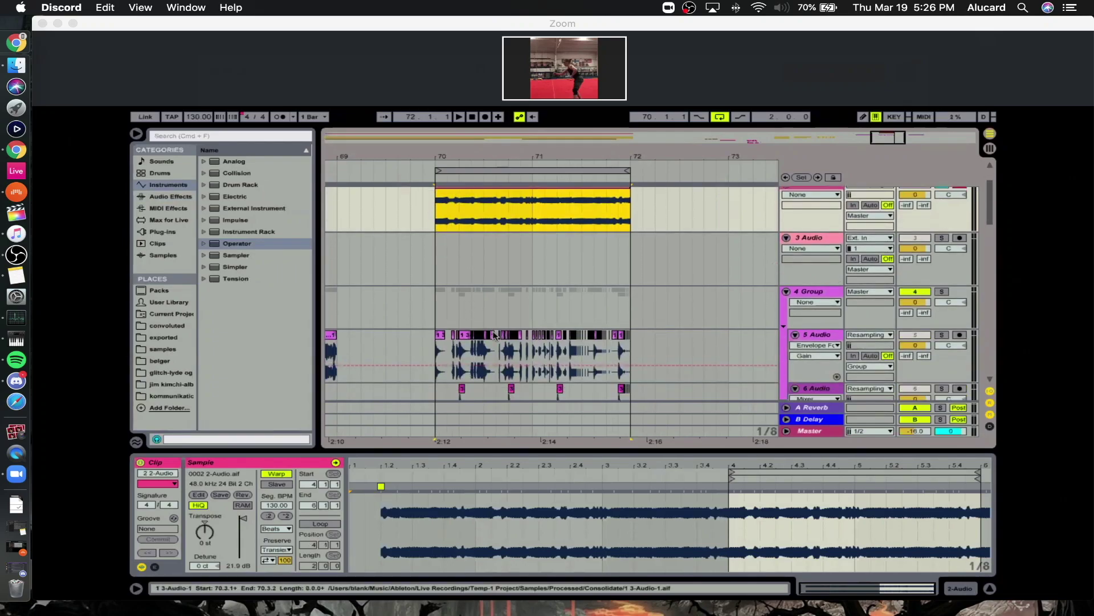
Move the empty 3 Audio track above the Operator track so the resampled take's track sits directly above the drum group.
click(441, 320)
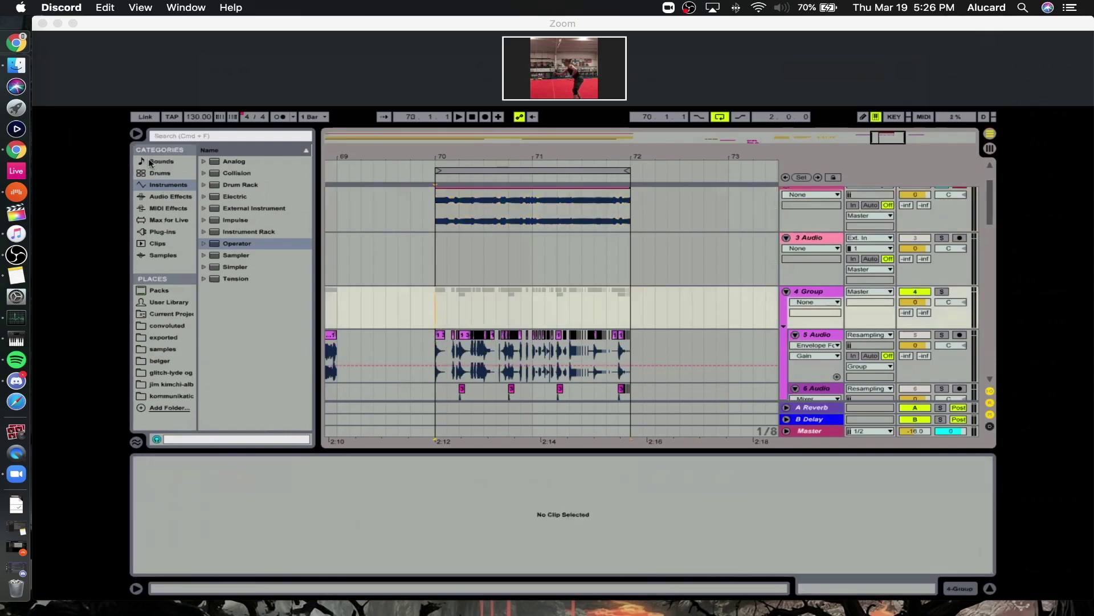
drag(435, 306, 631, 358)
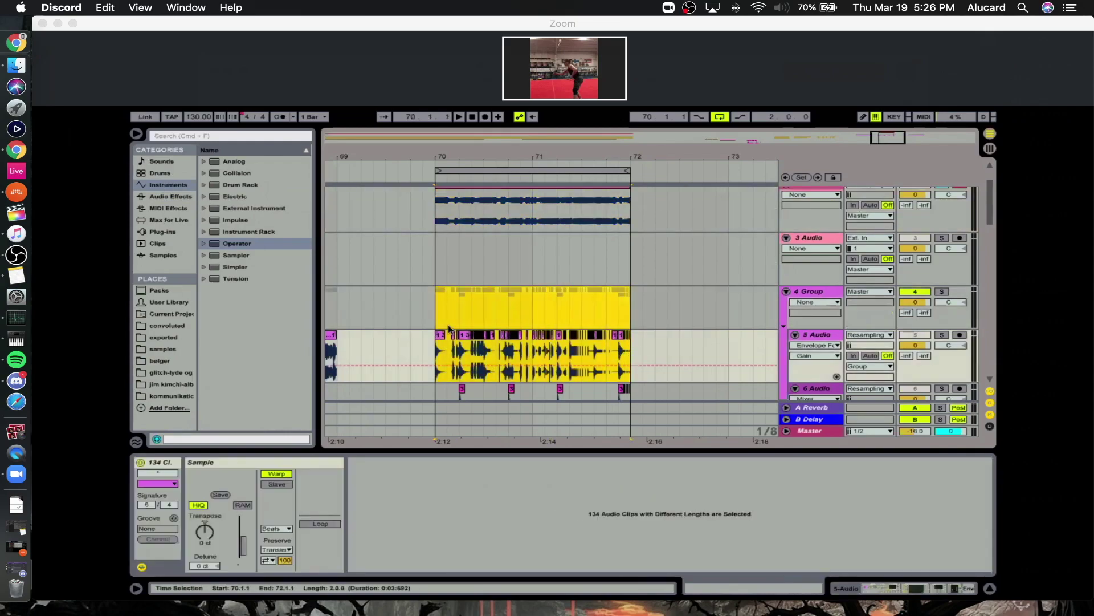
click(436, 217)
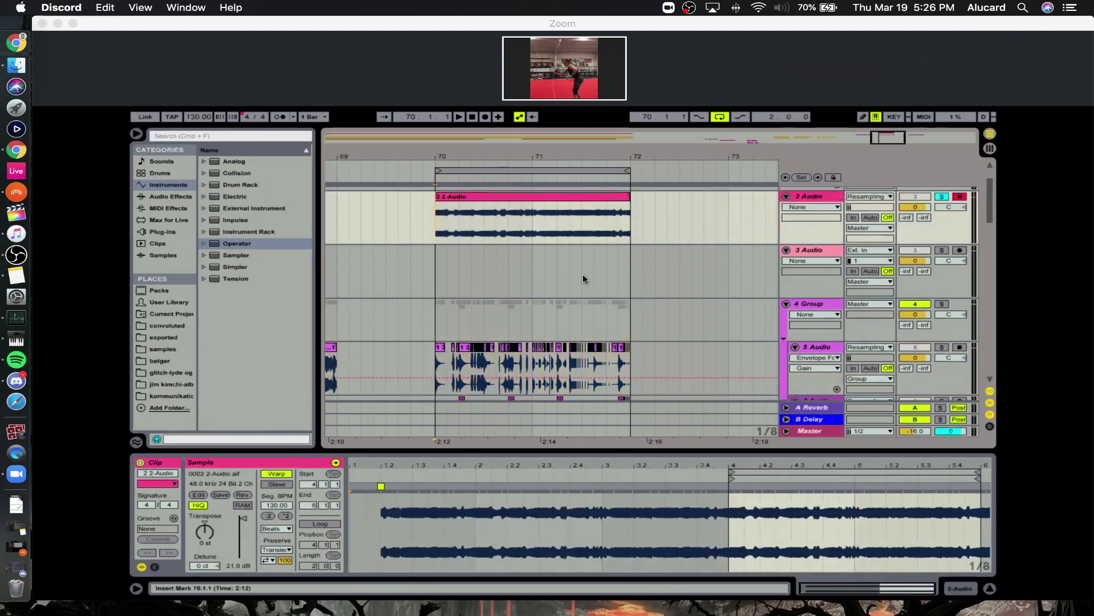
click(806, 251)
mouse_move(672, 157)
mouse_down()
mouse_move(678, 103)
mouse_move(724, 80)
mouse_move(670, 152)
mouse_up()
drag(812, 250, 811, 193)
Add a Gate to the resampled take's track 3 Audio, enable its sidechain with 4-Group as source and audition the loop.
click(455, 333)
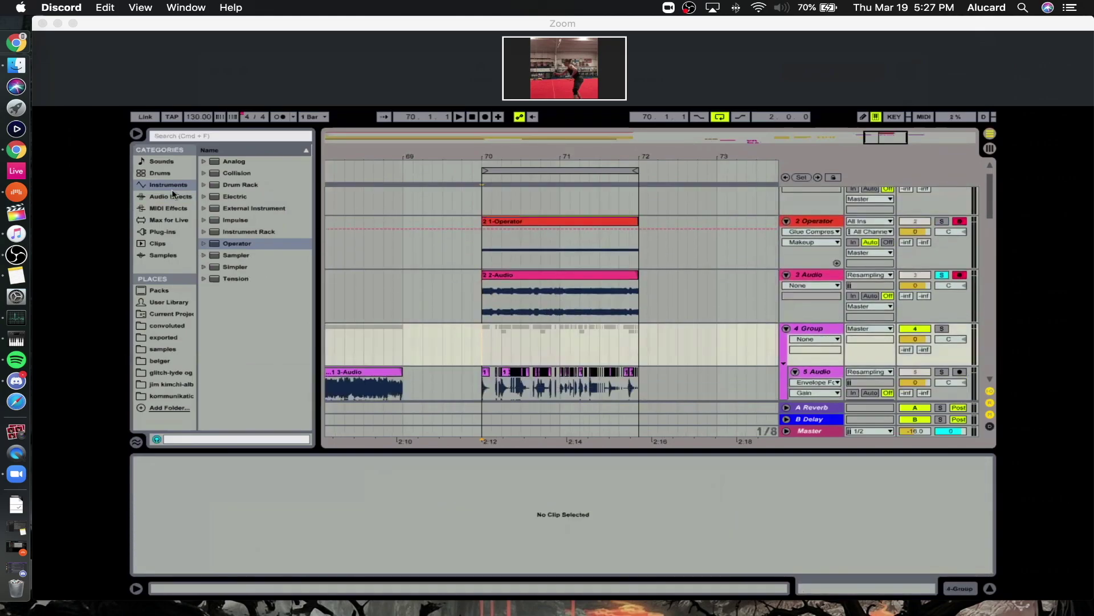
click(962, 590)
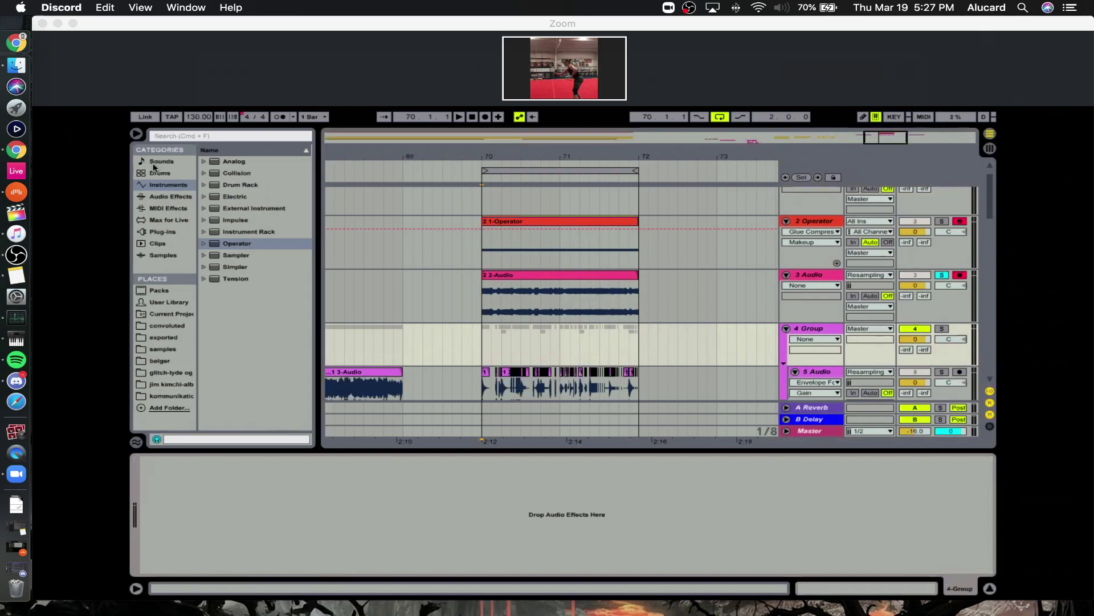
click(165, 199)
click(491, 294)
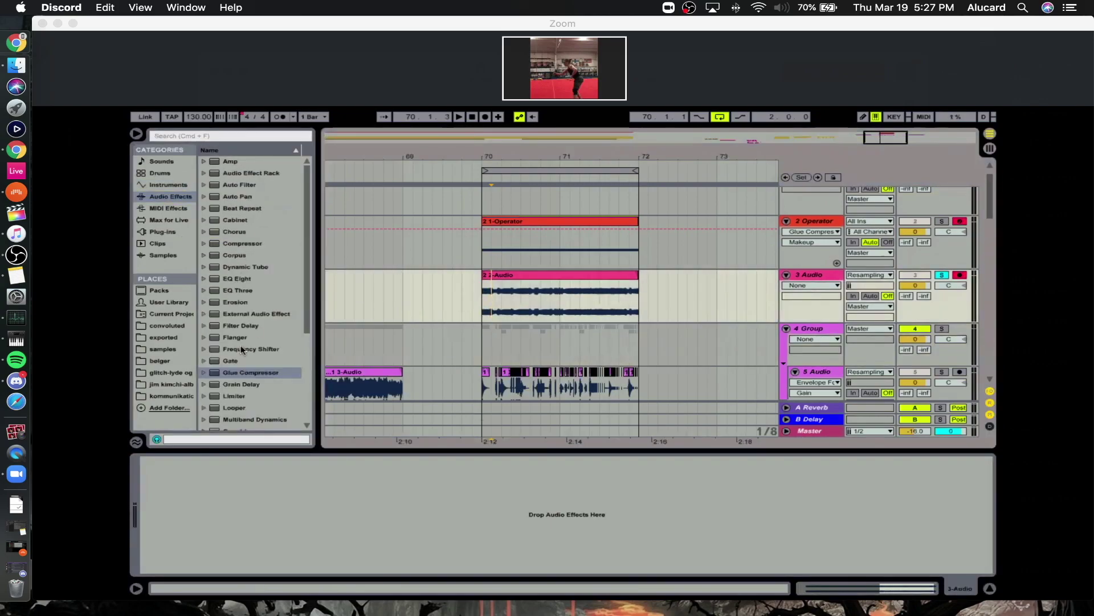
double_click(232, 361)
click(158, 461)
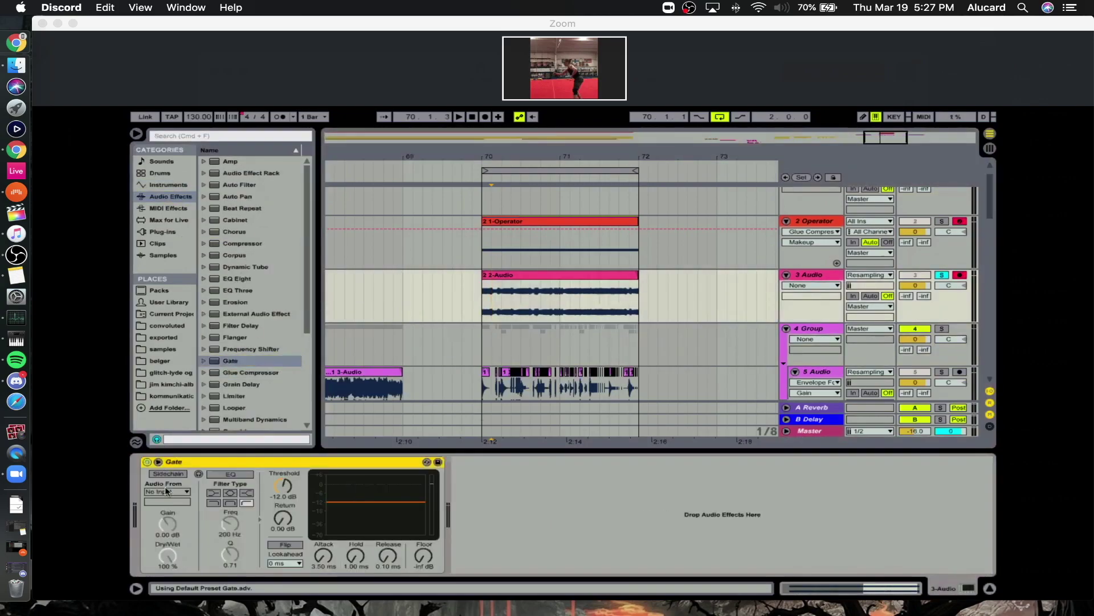
click(165, 492)
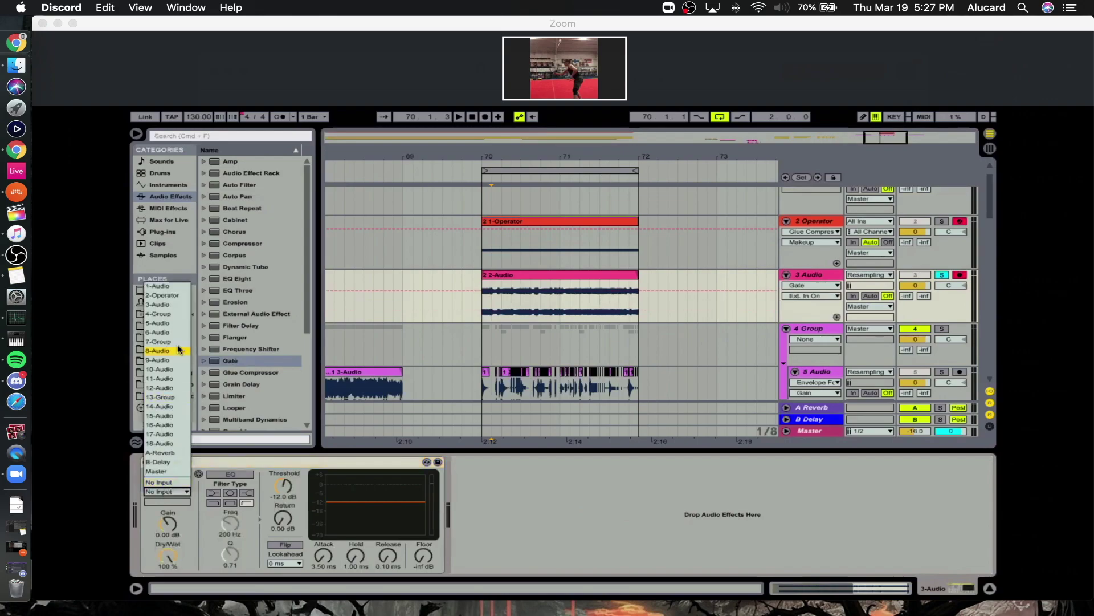
click(166, 314)
key(space)
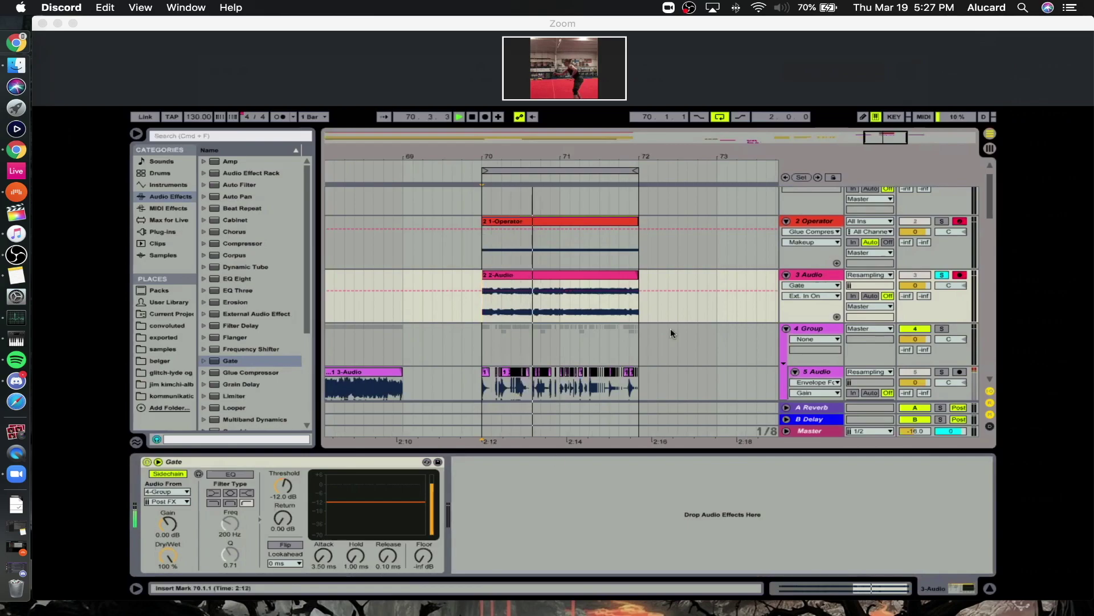
Switch the Gate's sidechain source to 5-Audio during playback and raise its threshold to 1.56 dB.
scroll(673, 327, down, 2)
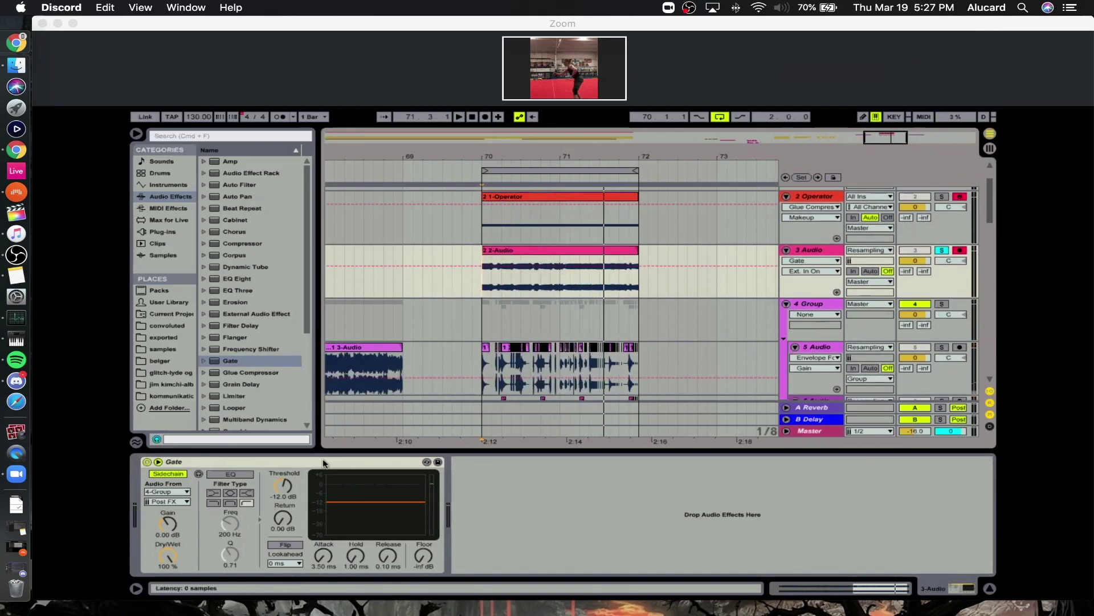
drag(322, 466, 390, 440)
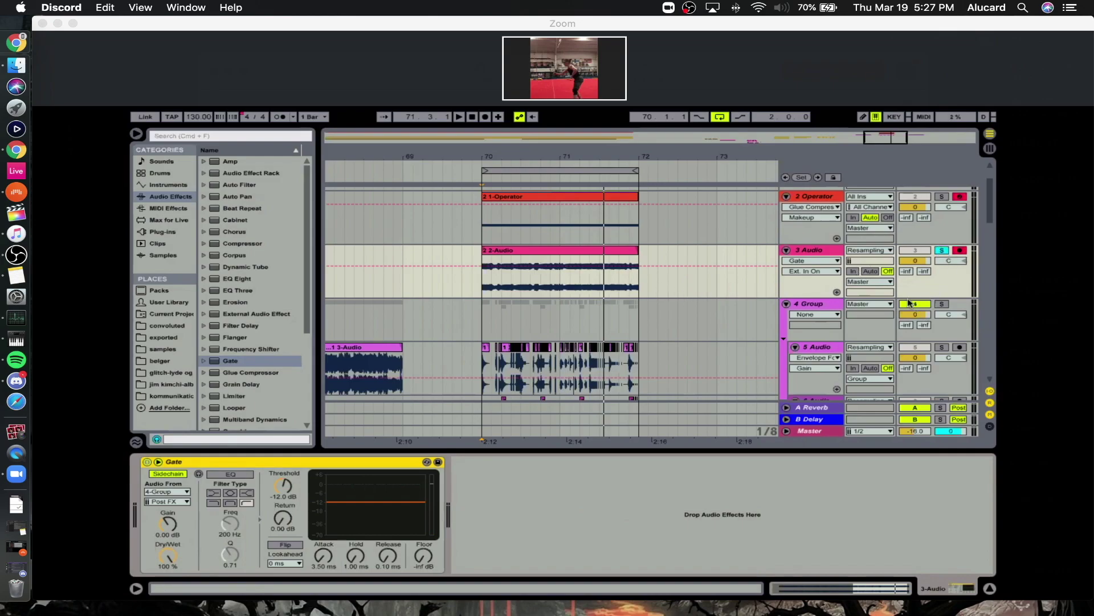
scroll(730, 299, down, 2)
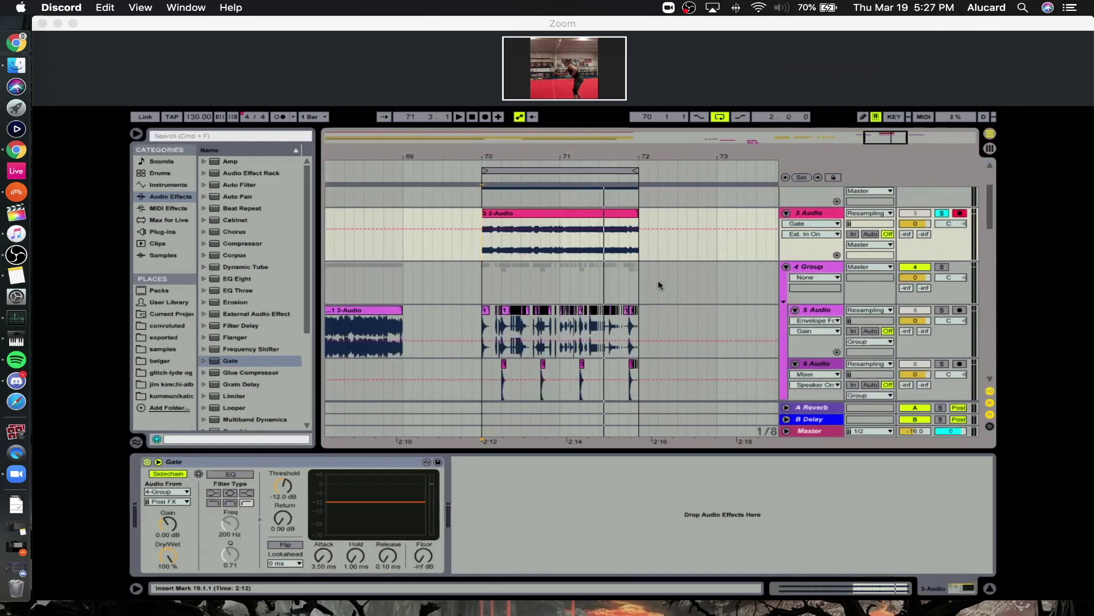
key(space)
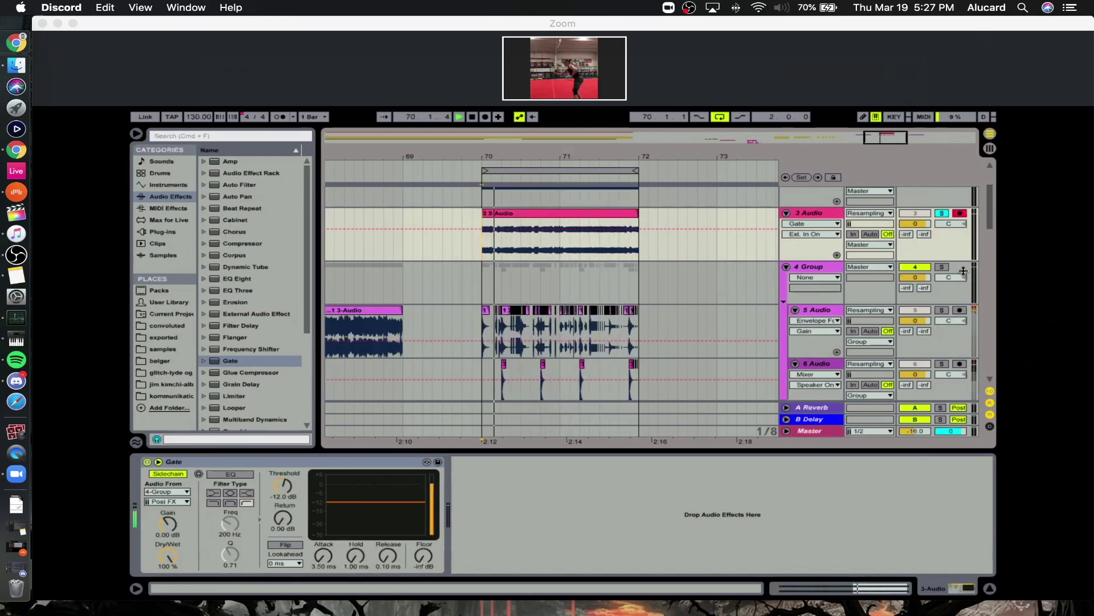
click(360, 468)
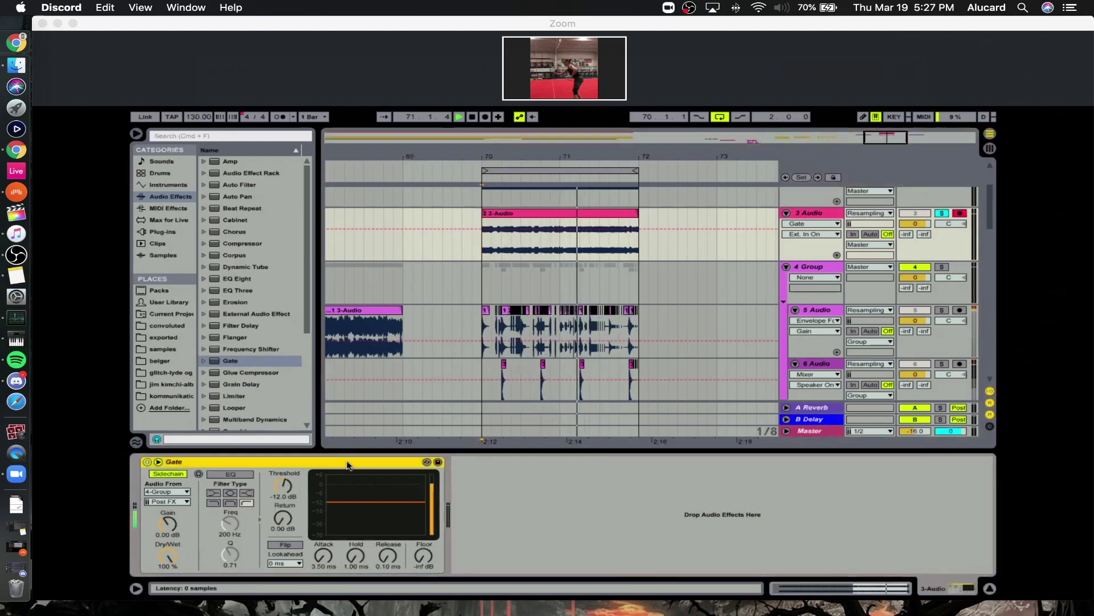
click(169, 496)
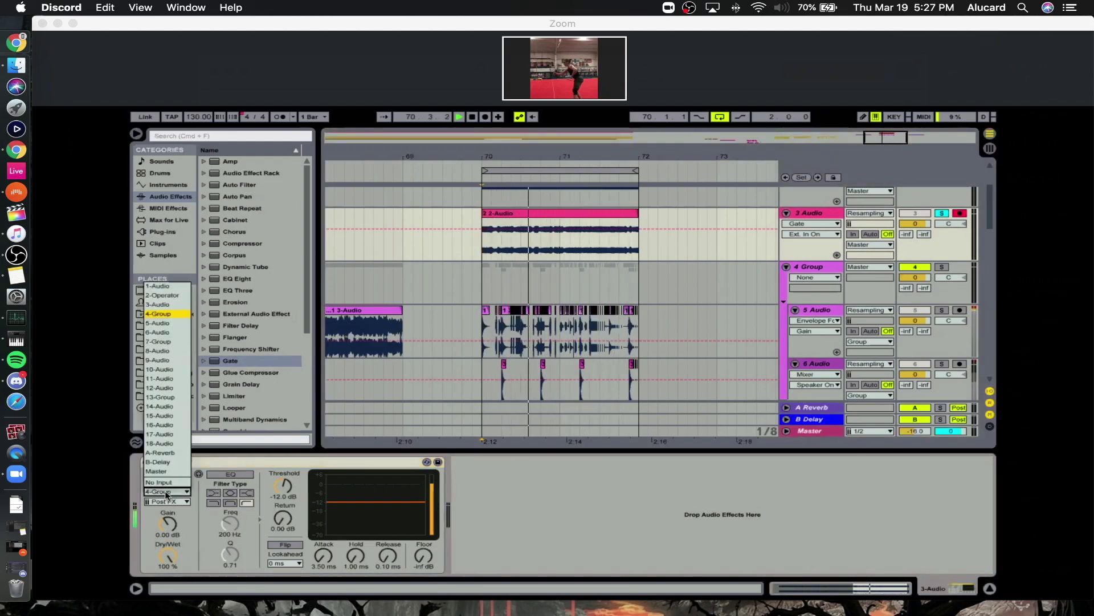
click(180, 323)
drag(283, 487, 286, 492)
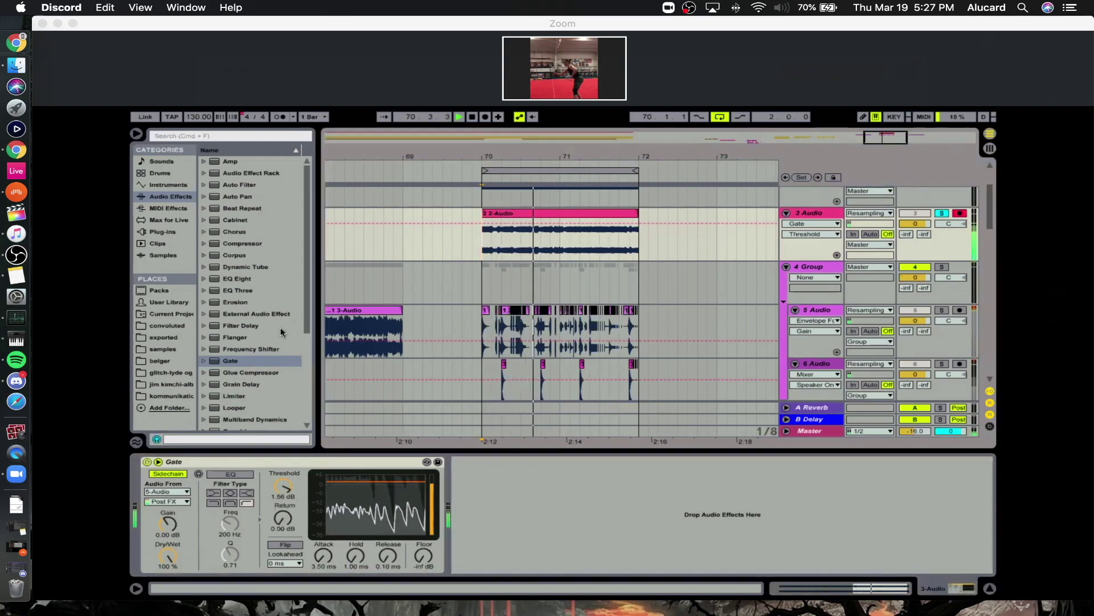
Add the Multiband Dynamics OTT preset after the Gate with output 4.00 dB and amount 61%, and set the Gate threshold to -6.38 dB.
scroll(246, 329, down, 5)
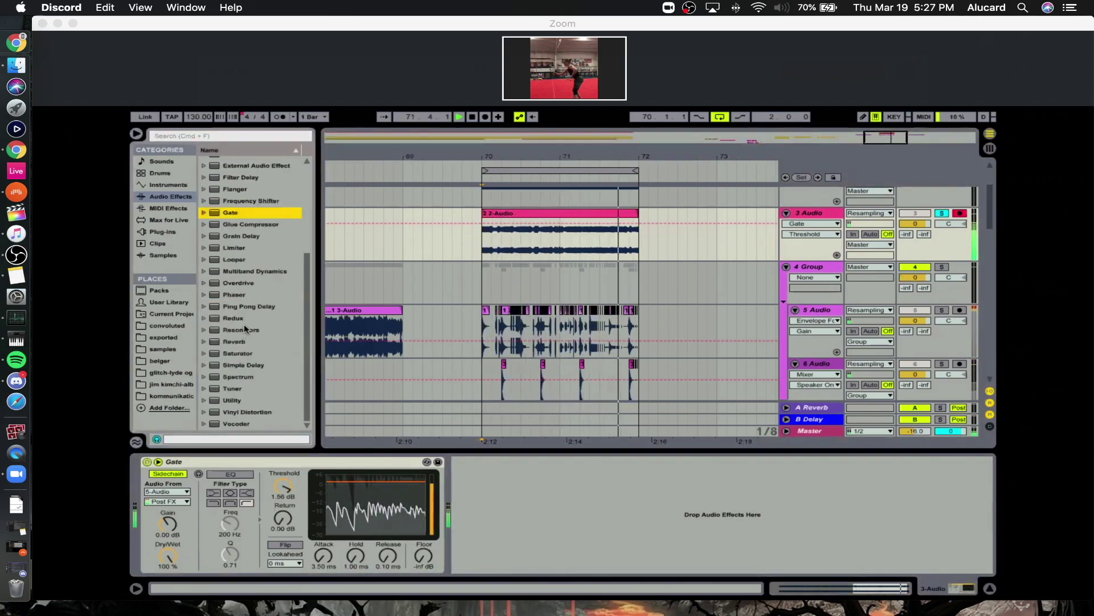
click(218, 271)
double_click(248, 354)
drag(755, 489, 755, 481)
drag(755, 556, 754, 582)
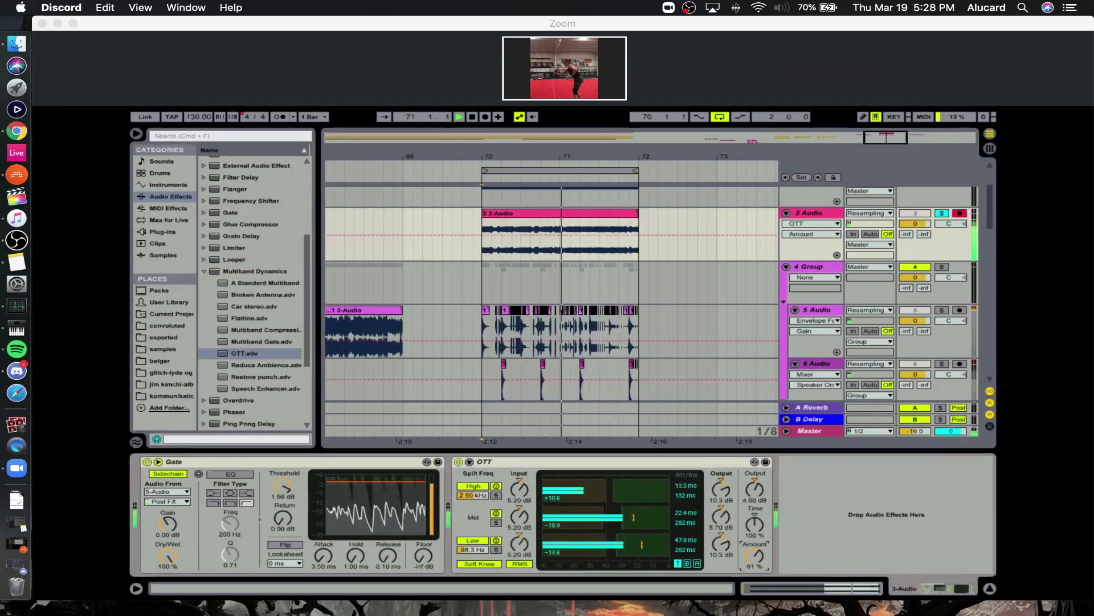
drag(283, 486, 283, 508)
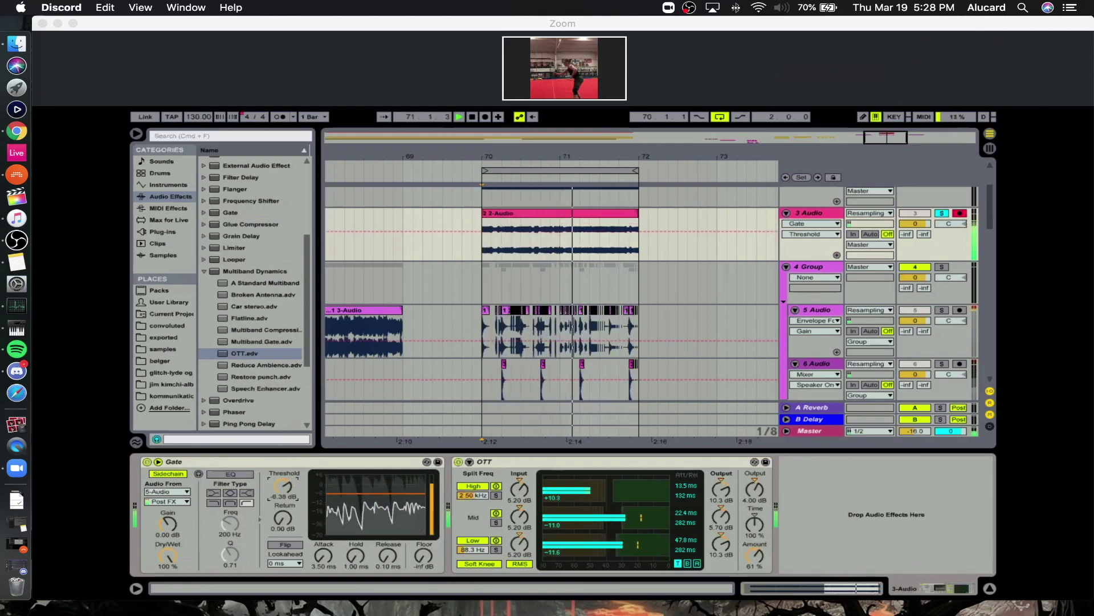
key(space)
Set the project tempo to 100 BPM and insert a new audio track for resampling below 3 Audio.
drag(532, 156, 533, 170)
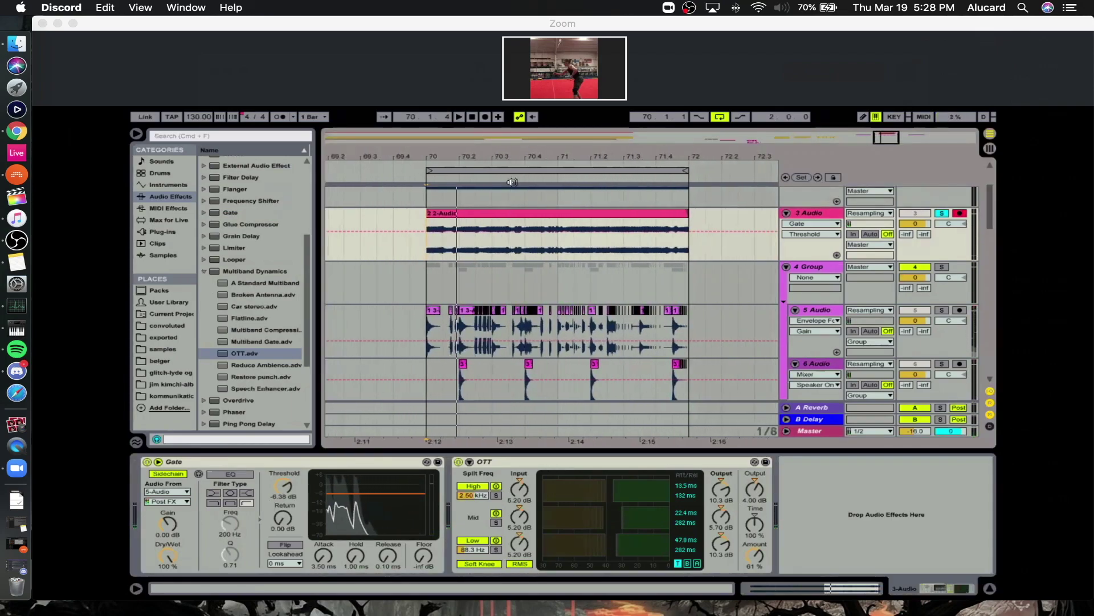
scroll(520, 262, up, 2)
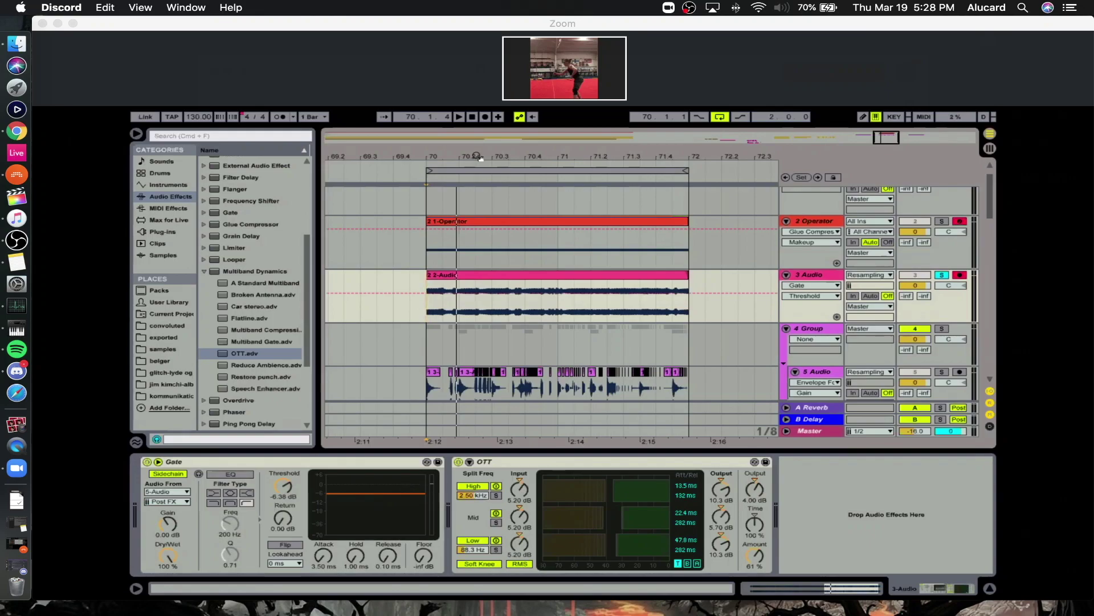
mouse_move(478, 153)
mouse_down()
mouse_move(478, 163)
mouse_move(478, 132)
mouse_up()
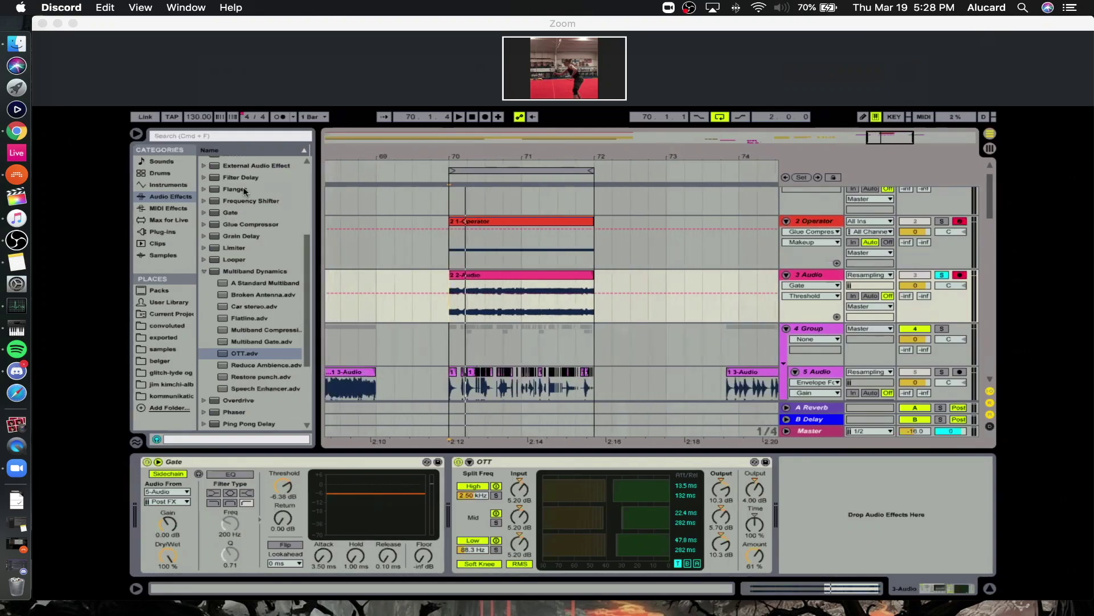
click(195, 117)
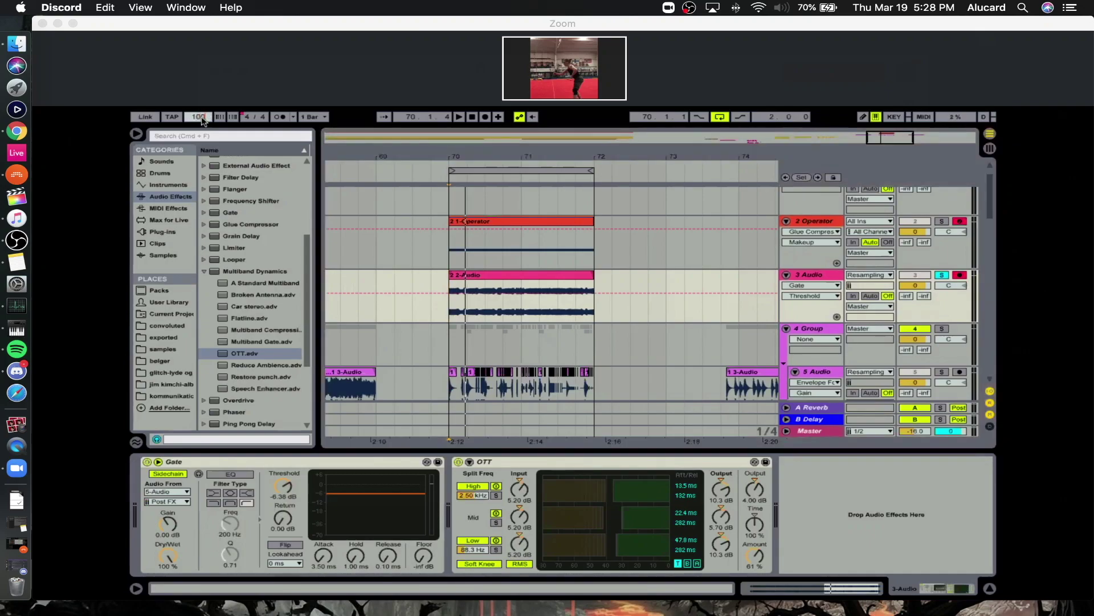
click(447, 314)
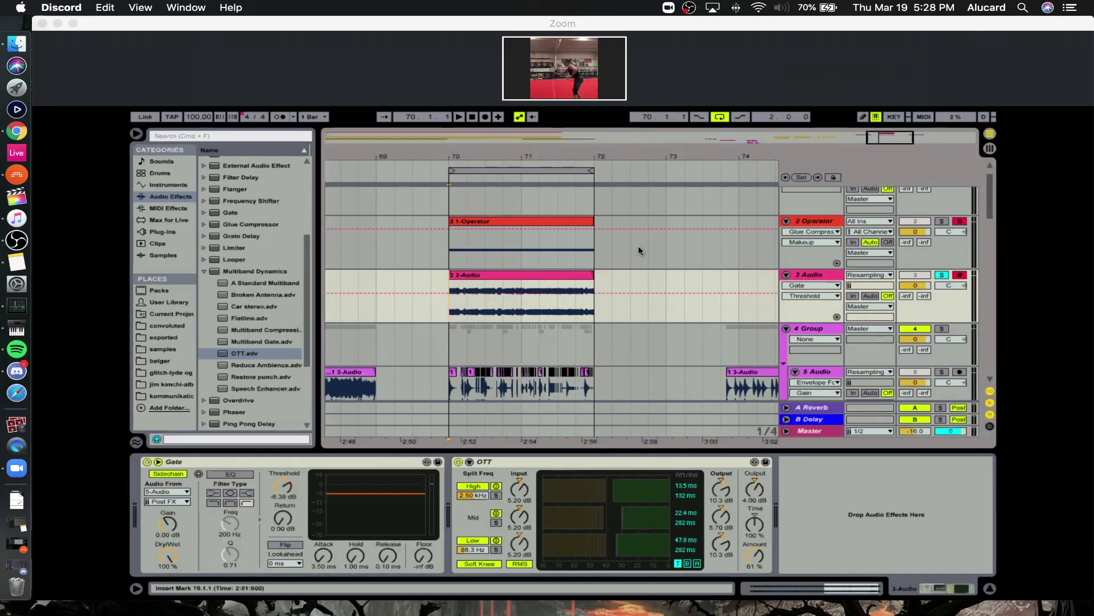
key(super+t)
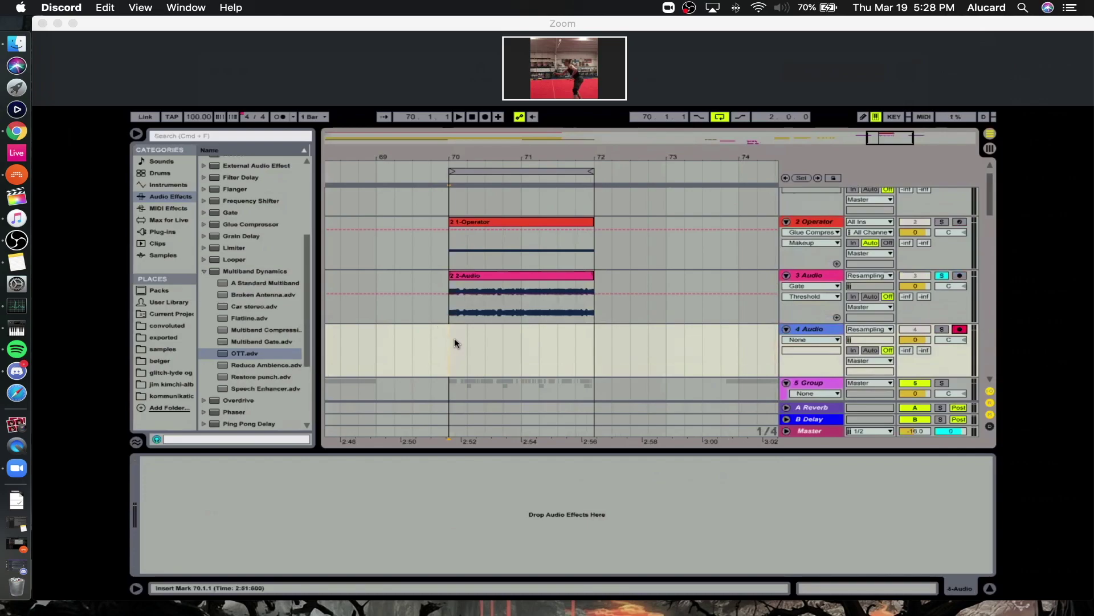
Turn off Warp for the resampled take on 3 Audio and resize the clip to fill bars 70 to 72.
scroll(513, 287, down, 4)
scroll(511, 286, up, 2)
click(521, 225)
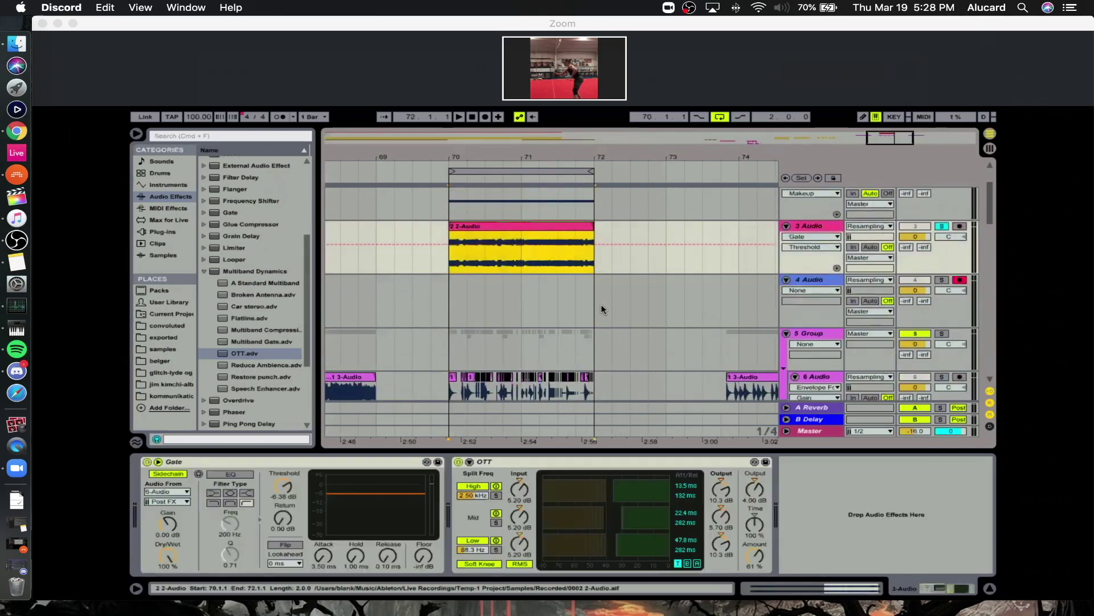
click(849, 591)
click(276, 473)
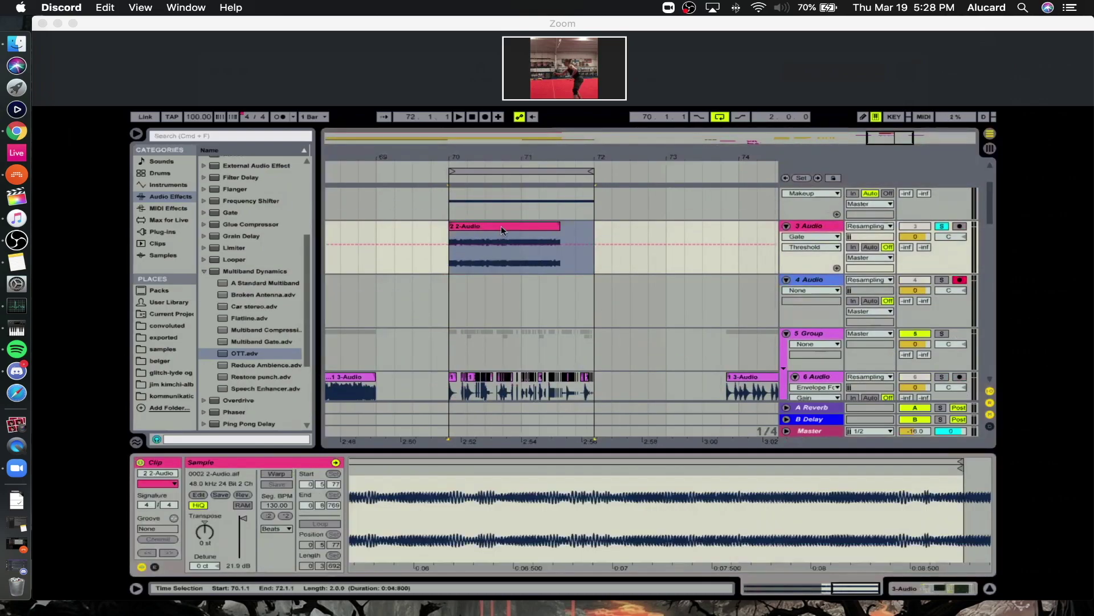
click(501, 226)
drag(609, 228, 602, 236)
drag(505, 227, 452, 228)
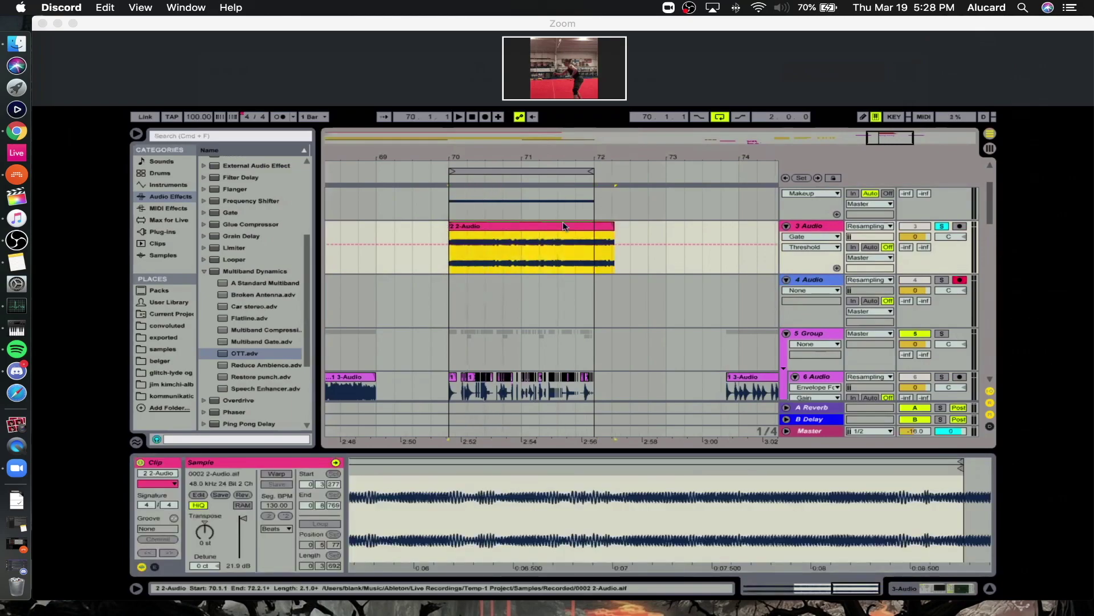
drag(612, 227, 459, 246)
key(shift+Tab)
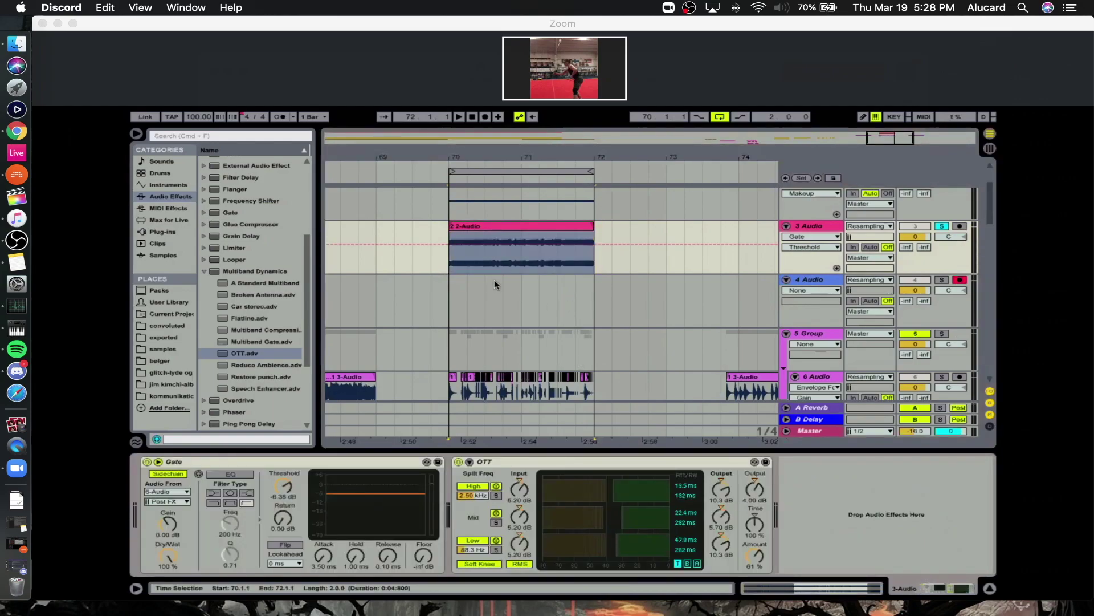
scroll(494, 285, down, 1)
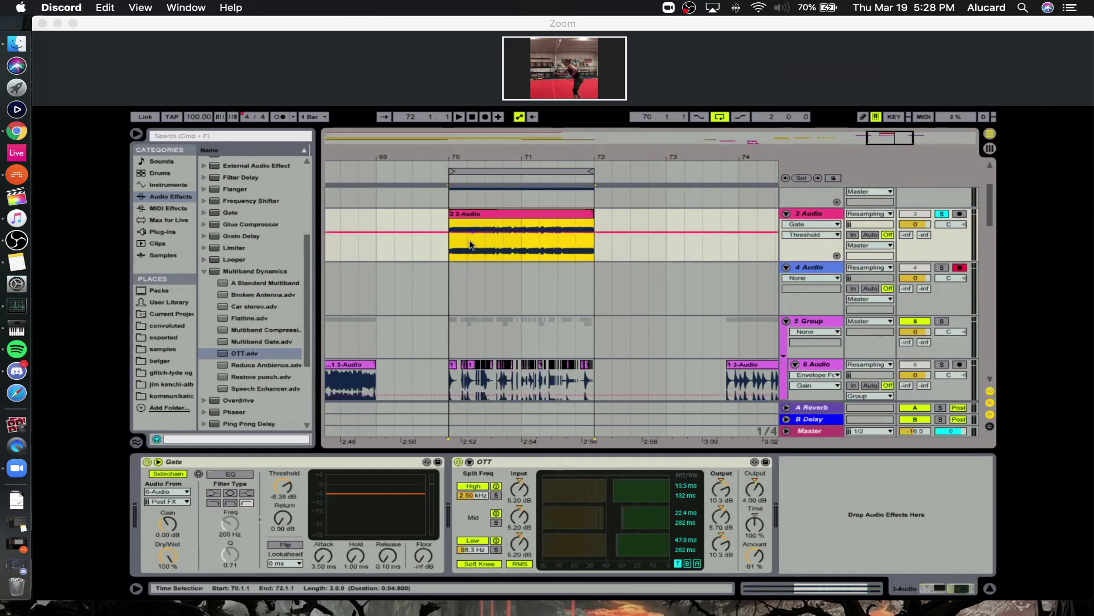
Lower the Gate threshold to -7.01 dB during playback and record the gated sound onto 4 Audio over bars 70 to 72.
key(space)
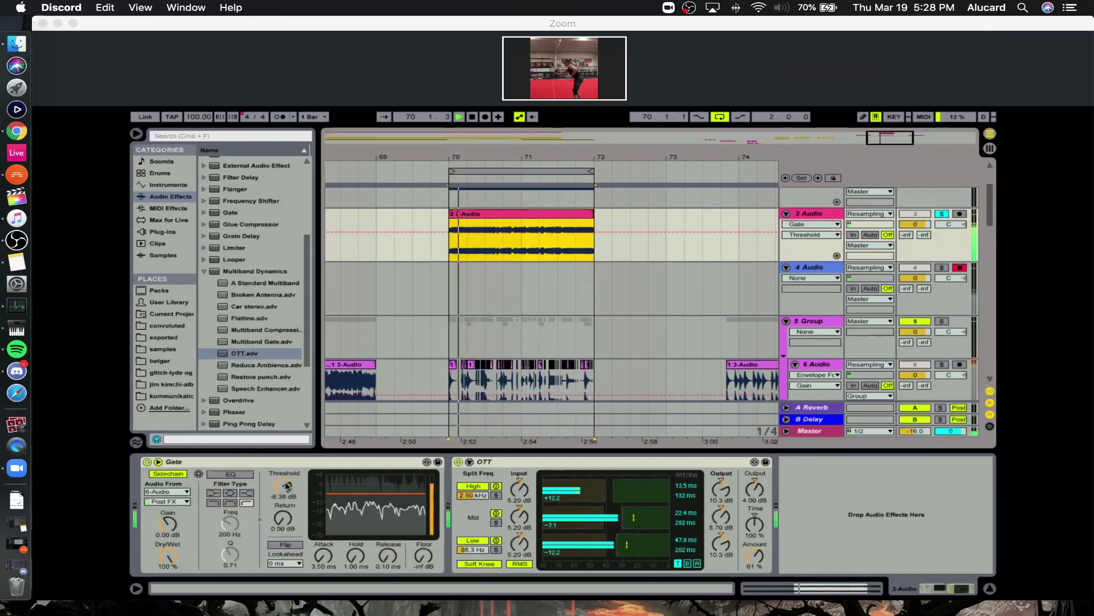
mouse_move(288, 488)
mouse_down()
mouse_move(287, 470)
mouse_move(287, 500)
mouse_up()
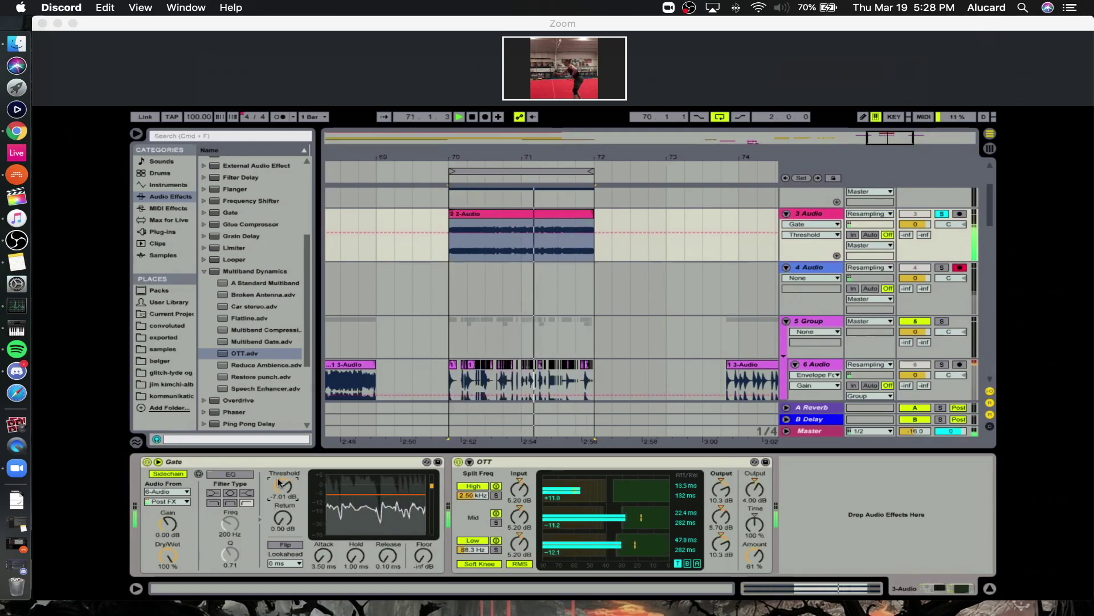
click(485, 117)
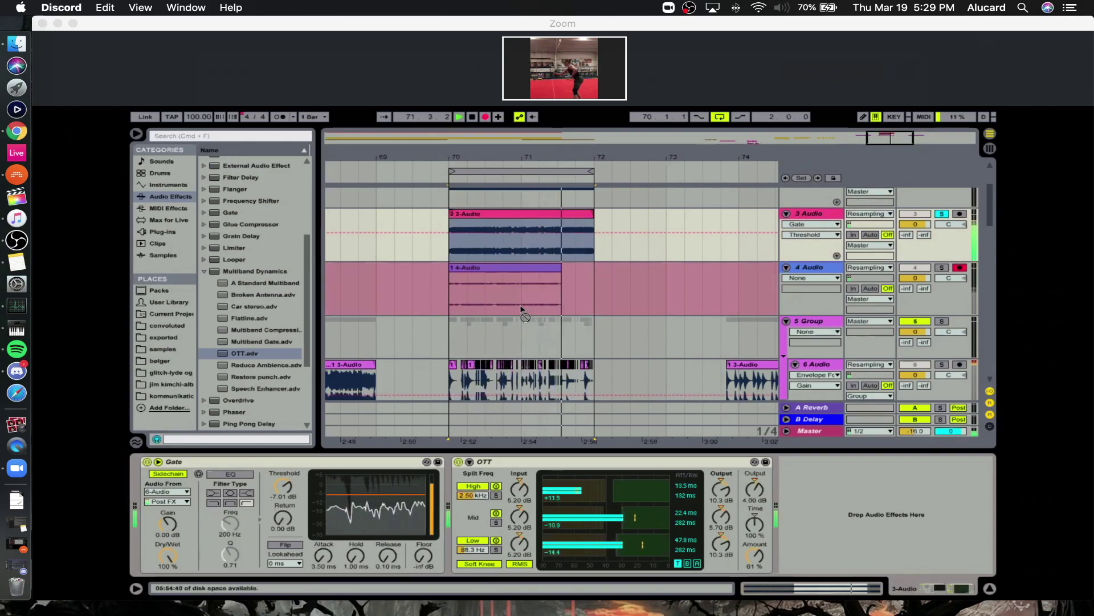
key(space)
Align the new take on 4 Audio with 70.1.1, set the tempo back to 130 BPM and select the take.
click(472, 274)
drag(460, 268, 447, 269)
click(198, 118)
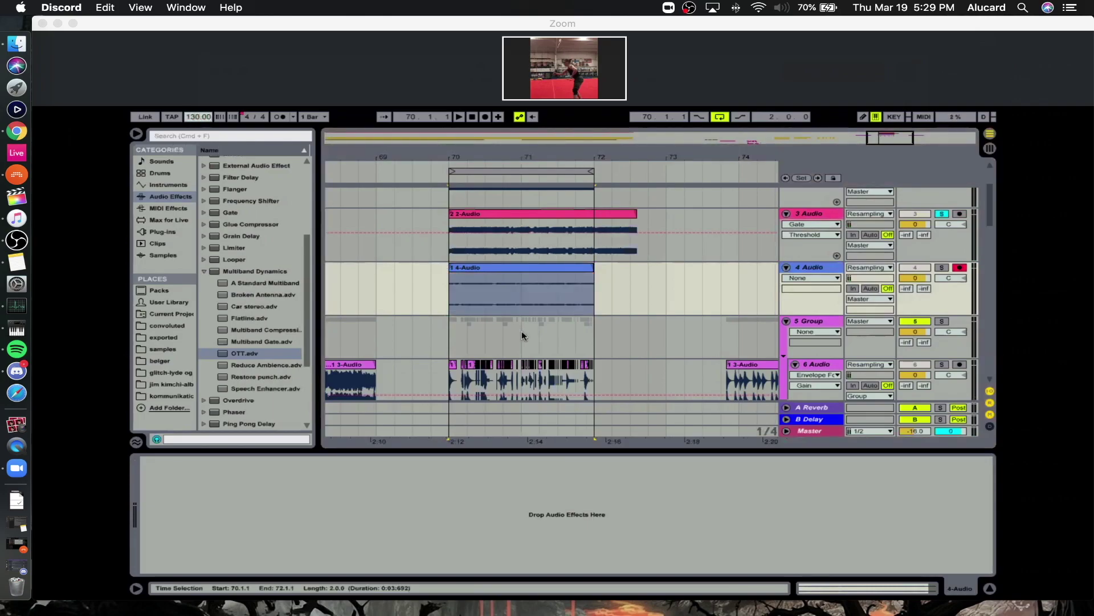
click(521, 267)
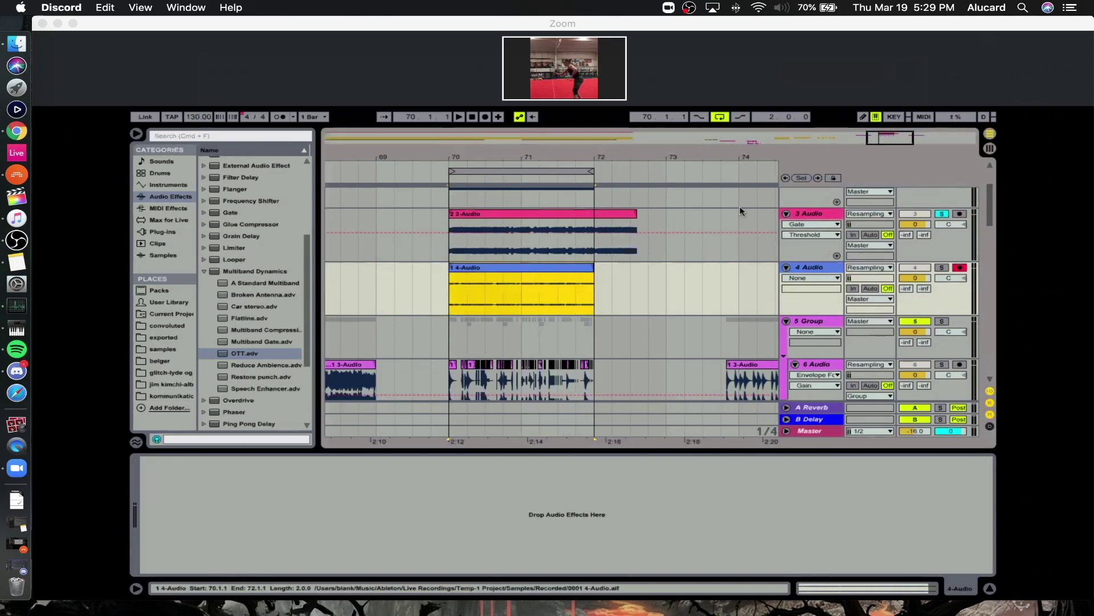
Fold 3 Audio, mute it and turn off its solo so 4 Audio plays with the drum group.
click(787, 215)
click(926, 215)
scroll(742, 263, up, 3)
click(908, 247)
scroll(587, 212, down, 5)
scroll(587, 212, up, 1)
Raise the clip gain of the take on 4 Audio to 21.4 dB and play it.
click(548, 213)
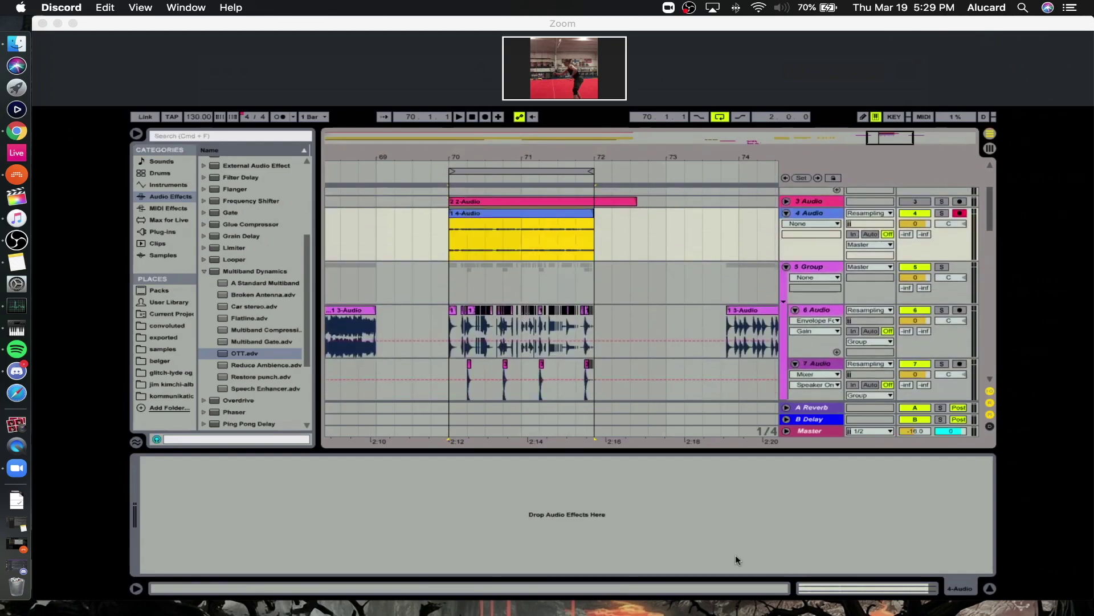
click(845, 589)
drag(243, 531, 243, 518)
key(space)
key(space)
Quantize the warp markers of the whole take on 4 Audio and play the result with the drums.
drag(494, 153, 491, 228)
click(487, 534)
key(space)
key(super+a)
key(super+u)
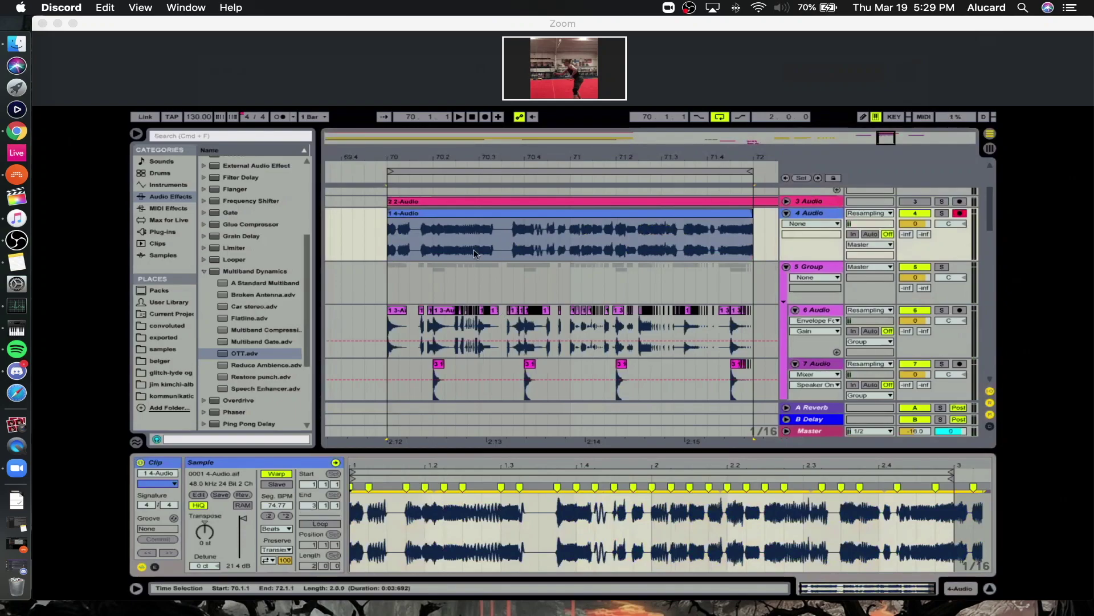
click(418, 214)
key(space)
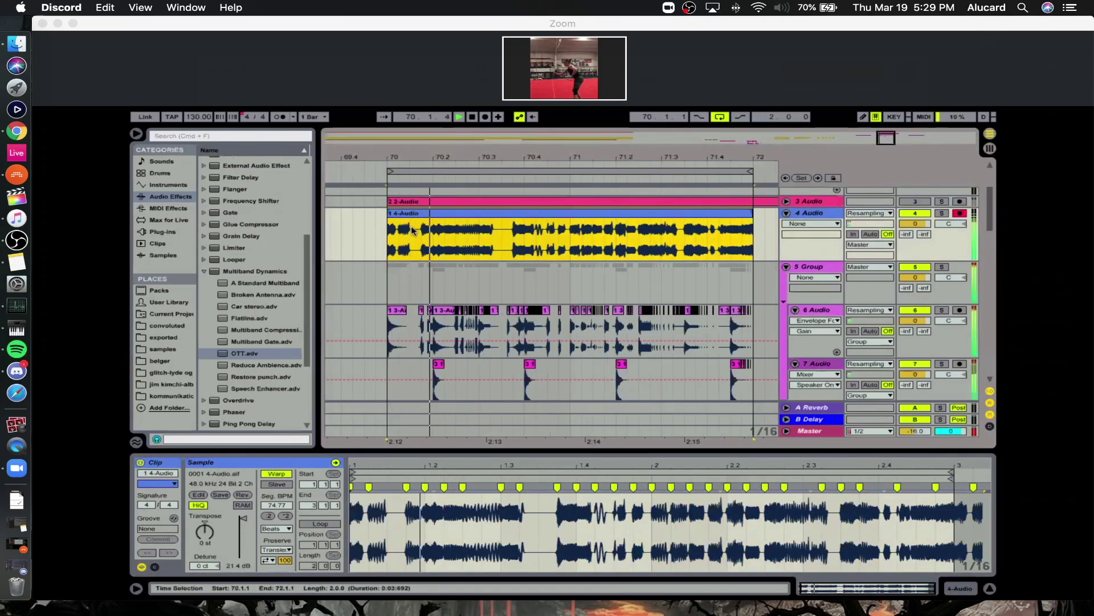
key(minus)
drag(448, 157, 458, 191)
key(space)
scroll(490, 250, left, 2)
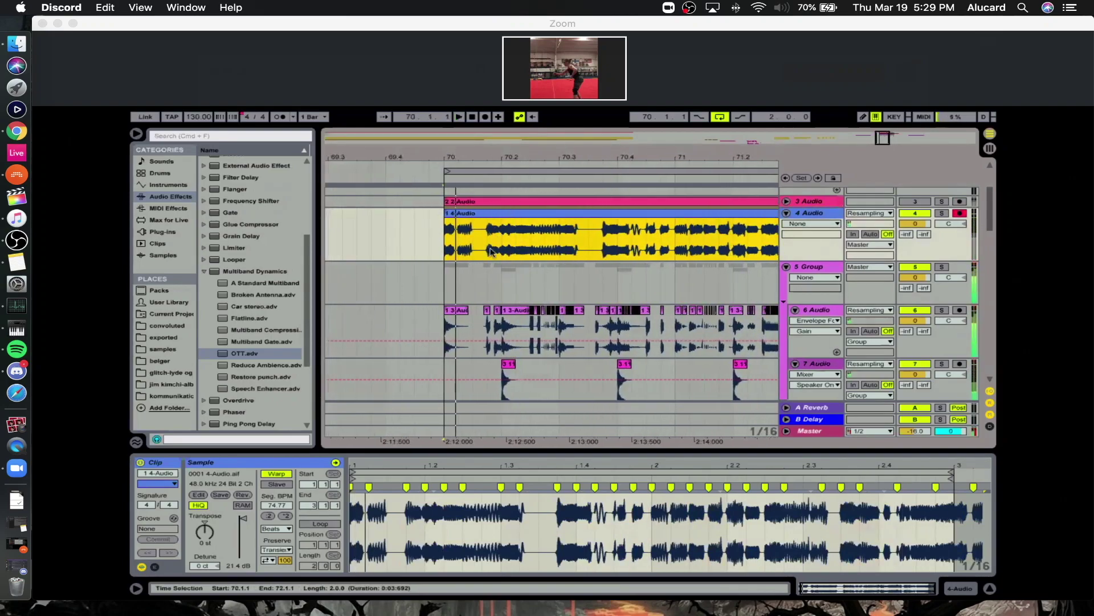
Add a Compressor to 4 Audio, expand its sidechain section and enable Sidechain.
click(447, 244)
scroll(249, 223, up, 5)
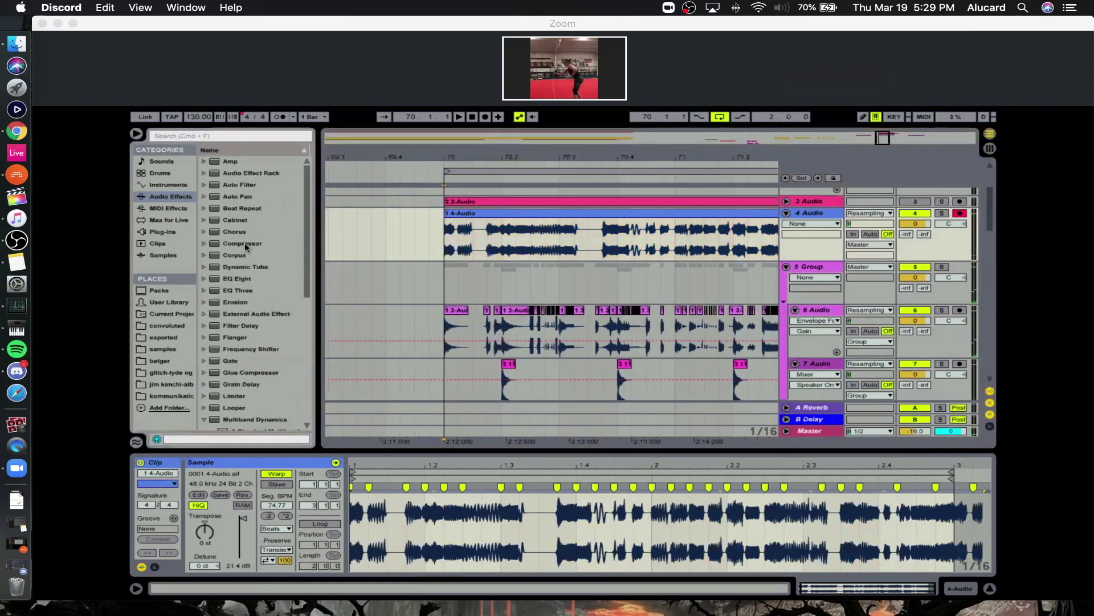
drag(245, 243, 419, 508)
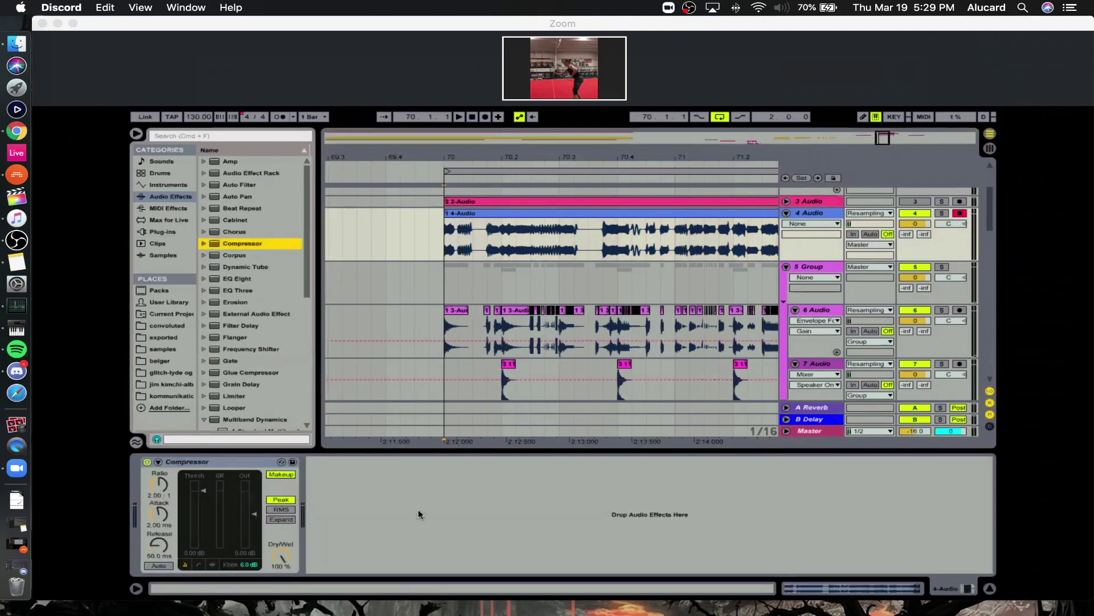
click(158, 462)
click(166, 474)
click(162, 493)
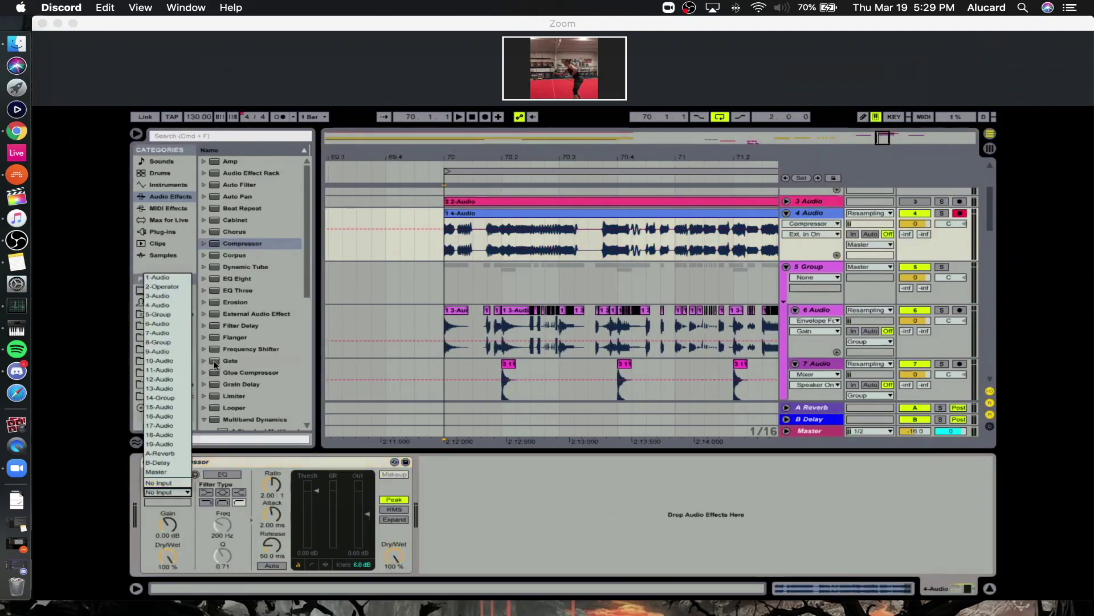
click(494, 325)
Insert a new audio track directly below 6 Audio inside the drum group.
drag(544, 166, 533, 178)
drag(536, 333, 390, 332)
mouse_move(479, 159)
mouse_down()
mouse_move(476, 150)
mouse_move(470, 162)
mouse_up()
drag(488, 333, 509, 333)
drag(497, 151, 536, 159)
drag(485, 323, 563, 327)
drag(446, 159, 549, 151)
key(super+t)
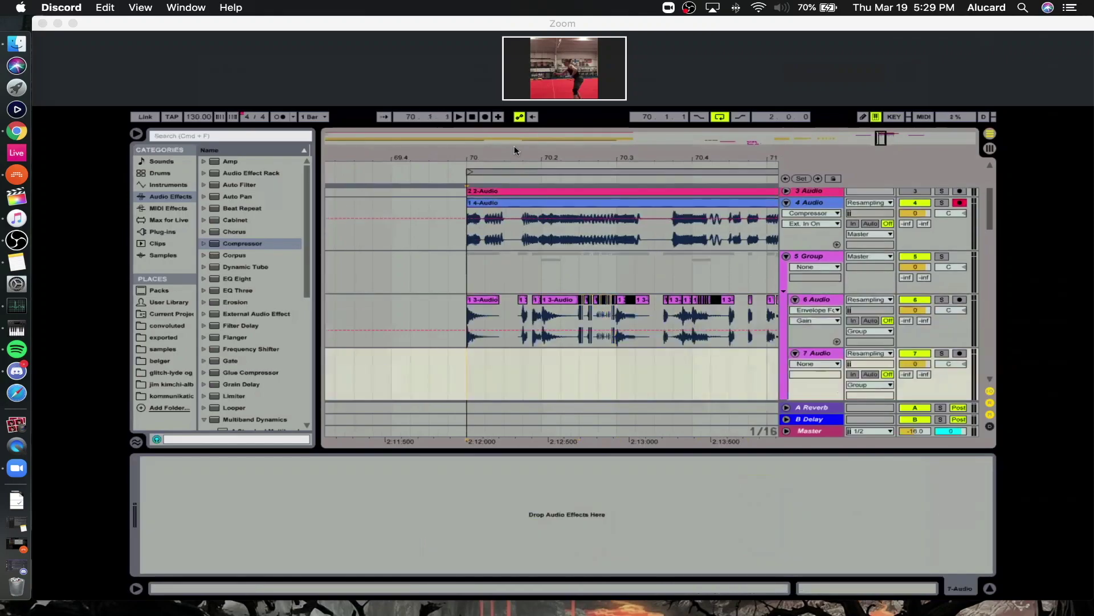
Copy the 11-Audio drum hit from 8 Audio and paste it on 7 Audio at beats 70.1, 70.2, 70.3 and 70.4.
scroll(536, 295, down, 2)
click(557, 342)
key(super+c)
click(469, 302)
key(super+v)
click(552, 310)
key(super+v)
key(super+v)
key(super+v)
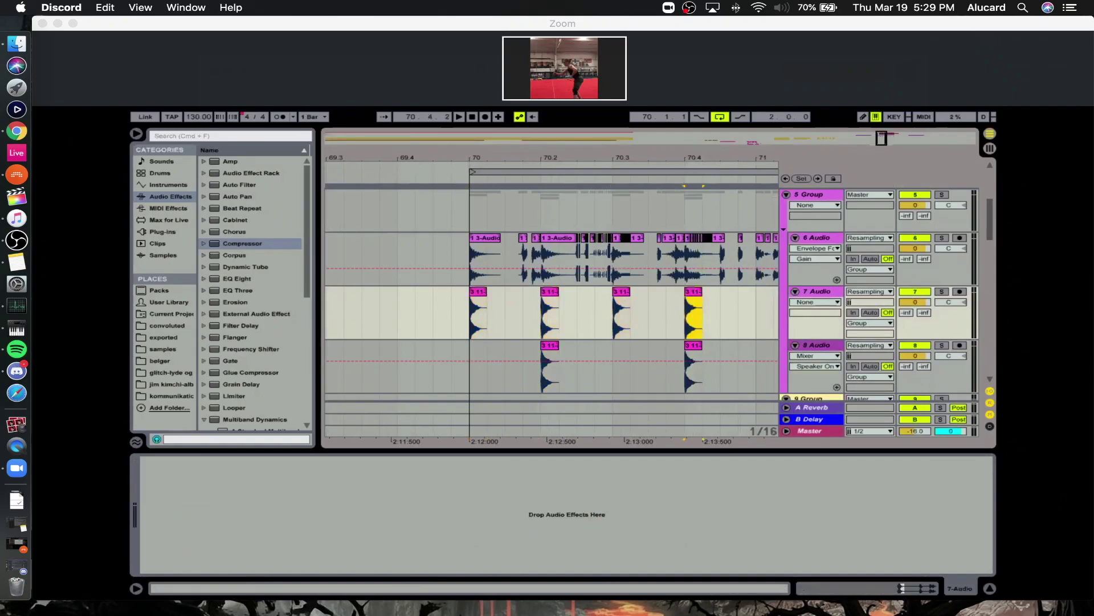
Paste extra hits on 7 Audio a 1/32 note before 70.2 and 70.4, restoring the full hits on those beats.
key(plus)
key(plus)
click(448, 307)
key(super+v)
click(466, 306)
key(super+v)
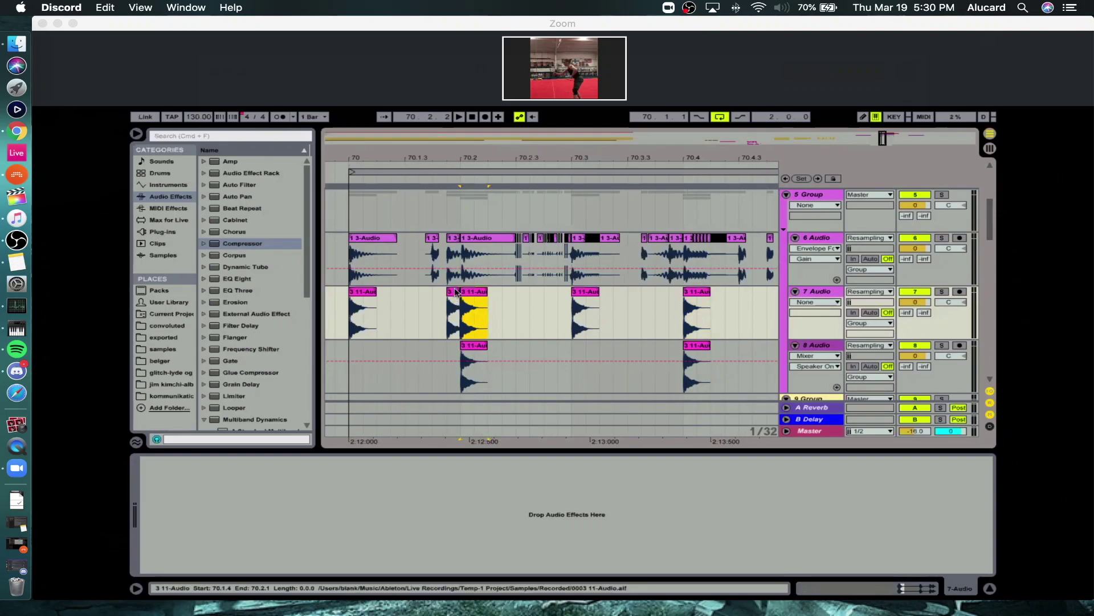
click(672, 307)
key(super+v)
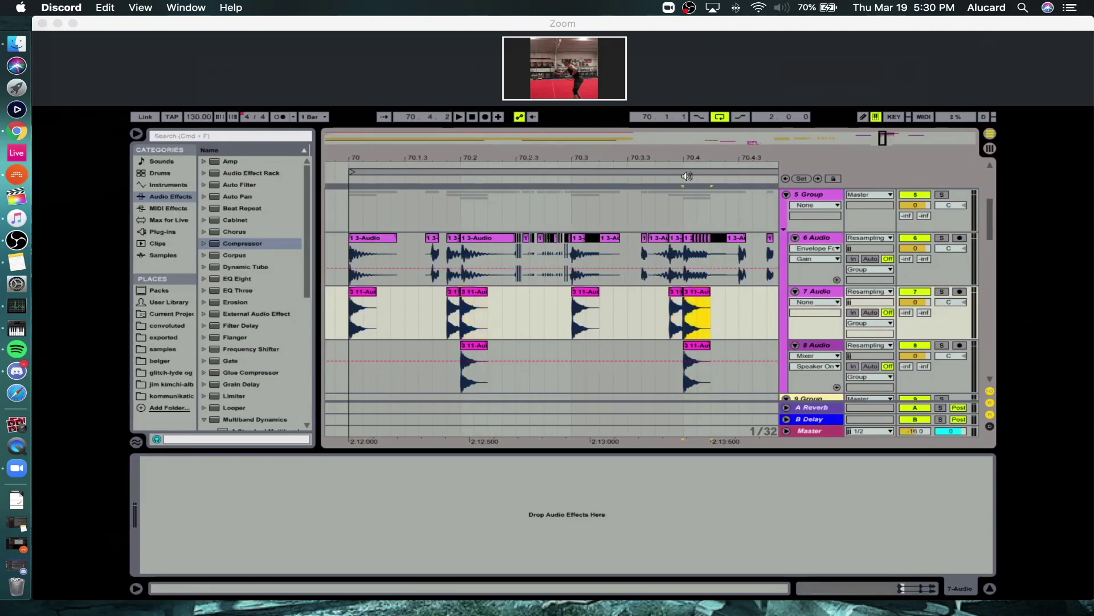
Copy the first half of the hit at 70.4 and paste it on 7 Audio at 71.1.1, 71.1.2 and 71.1.4.
drag(684, 158, 477, 157)
drag(476, 319, 494, 315)
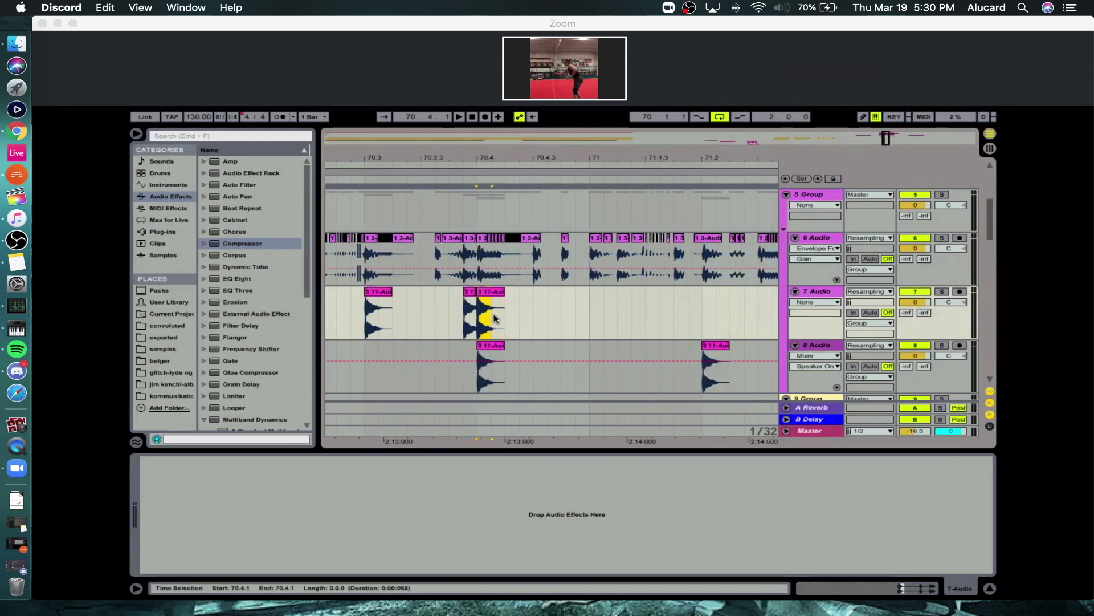
click(590, 307)
key(super+v)
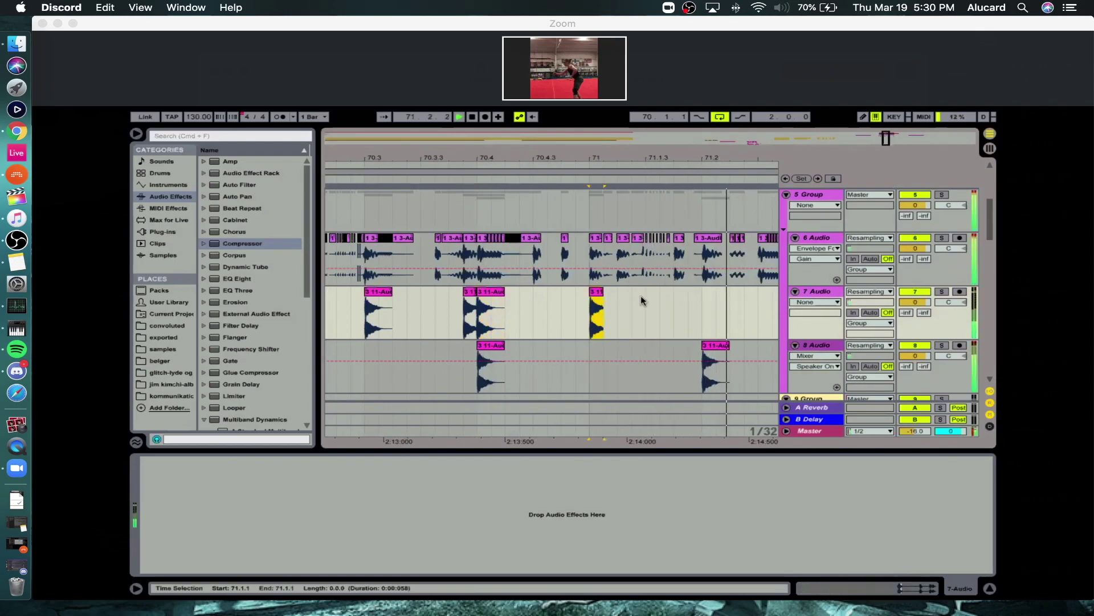
click(620, 302)
key(super+v)
click(678, 302)
key(super+v)
scroll(627, 302, right, 4)
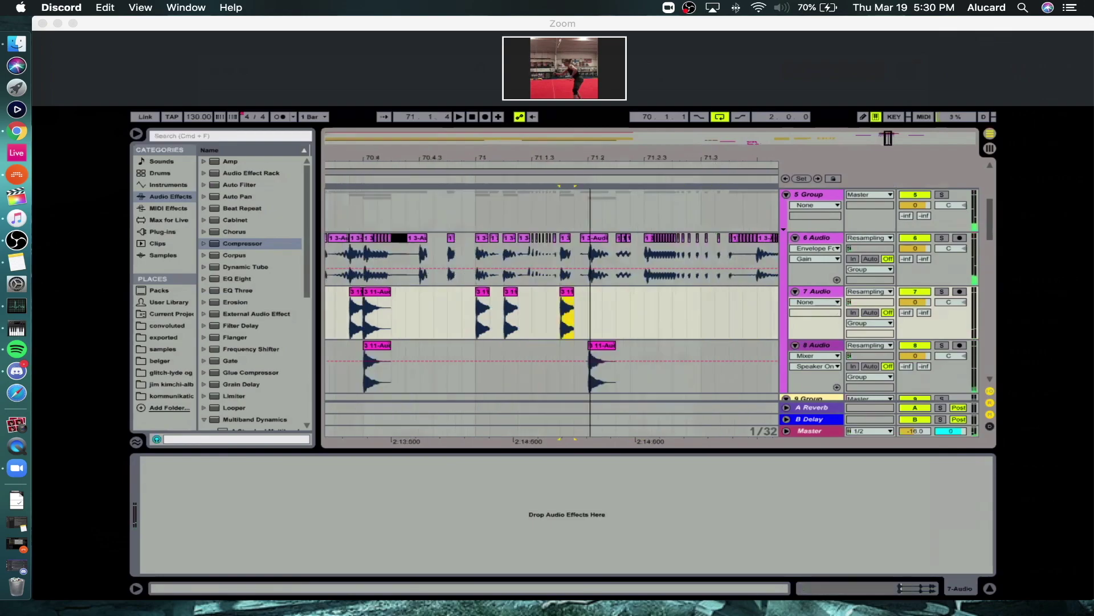
Paste the shortened hit on 7 Audio at 71.2.1, 71.2.3, 71.3.3 and 71.4.3.
click(561, 302)
key(super+v)
click(613, 301)
key(super+v)
key(space)
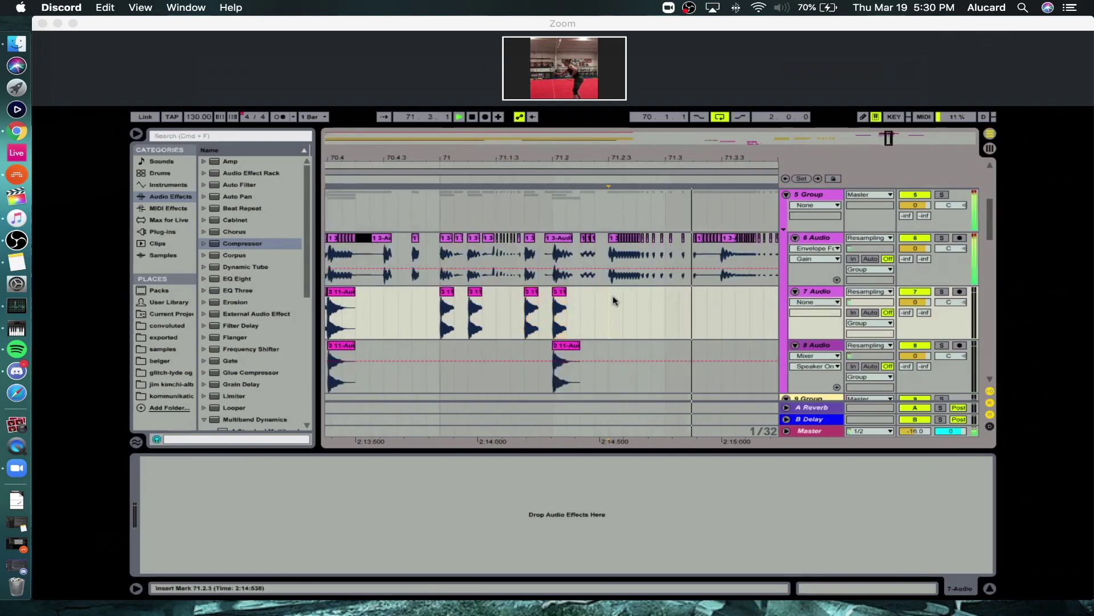
drag(690, 156, 493, 155)
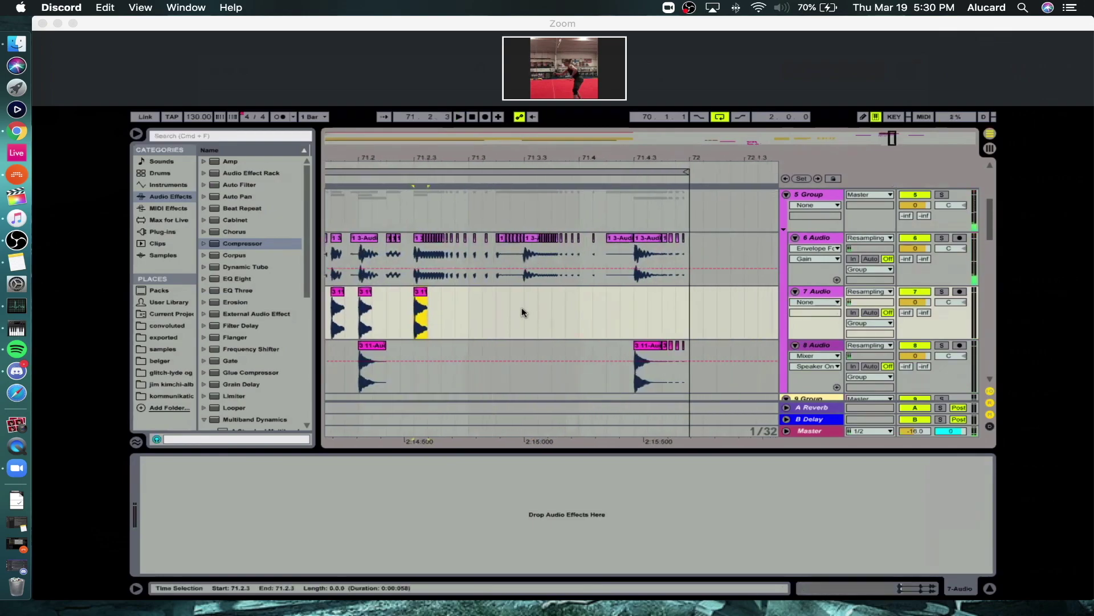
click(640, 302)
key(super+v)
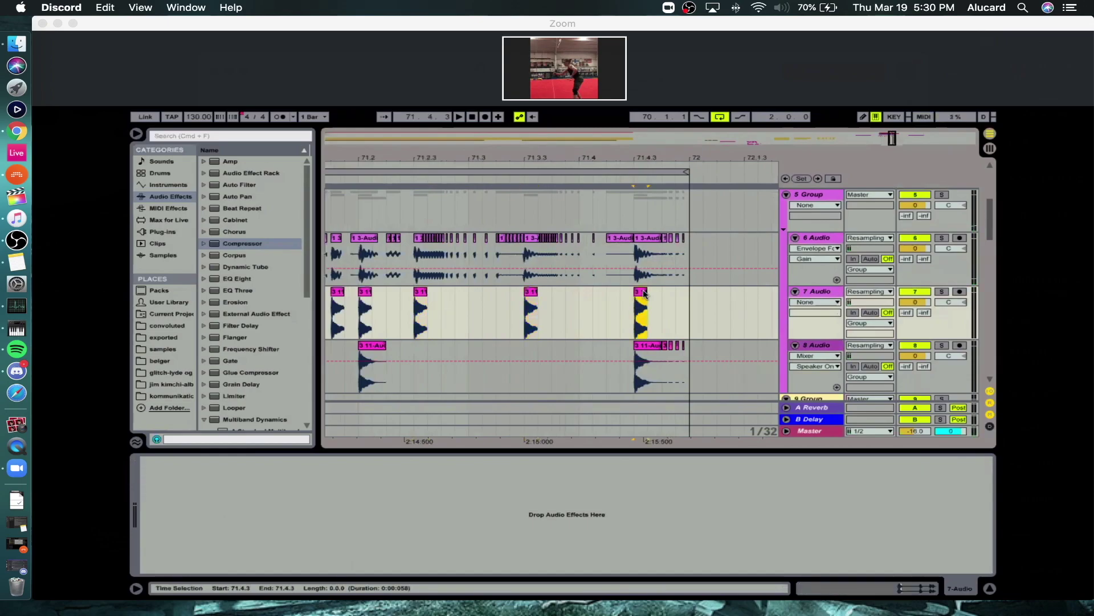
Split the take on 4 Audio at 71.4.2, audition the loop without its end section and undo that deletion.
click(623, 253)
drag(617, 250, 687, 354)
scroll(677, 278, up, 5)
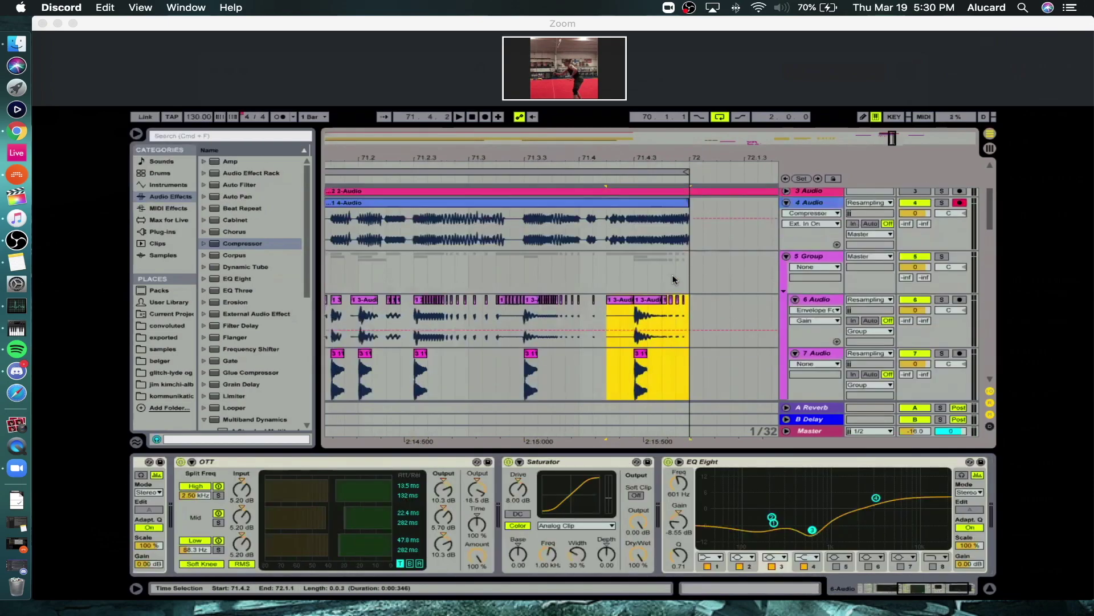
drag(607, 278, 717, 267)
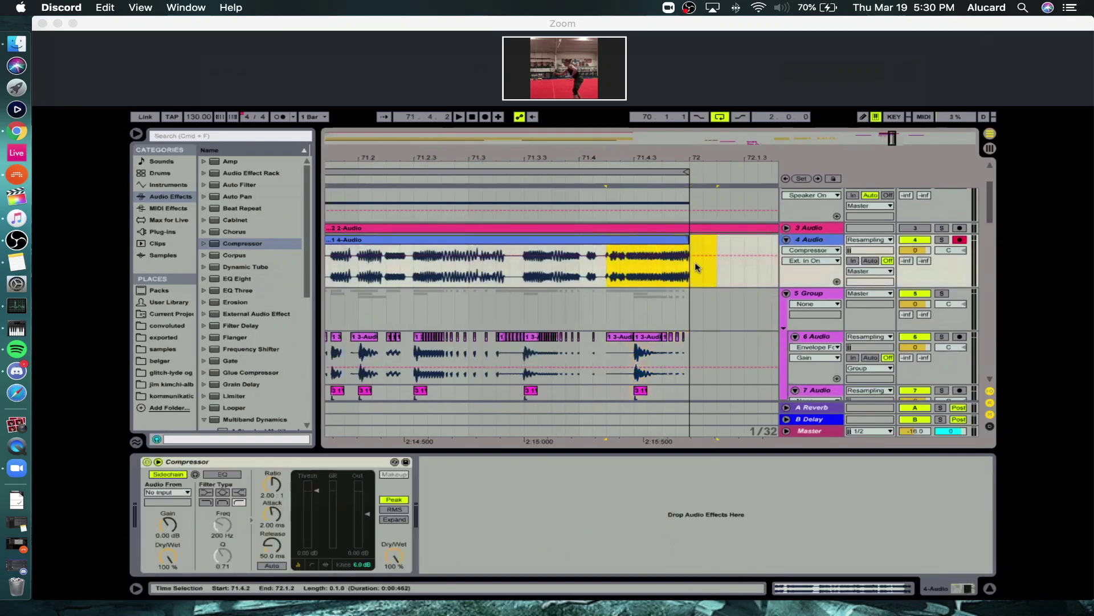
click(593, 275)
drag(628, 154, 629, 311)
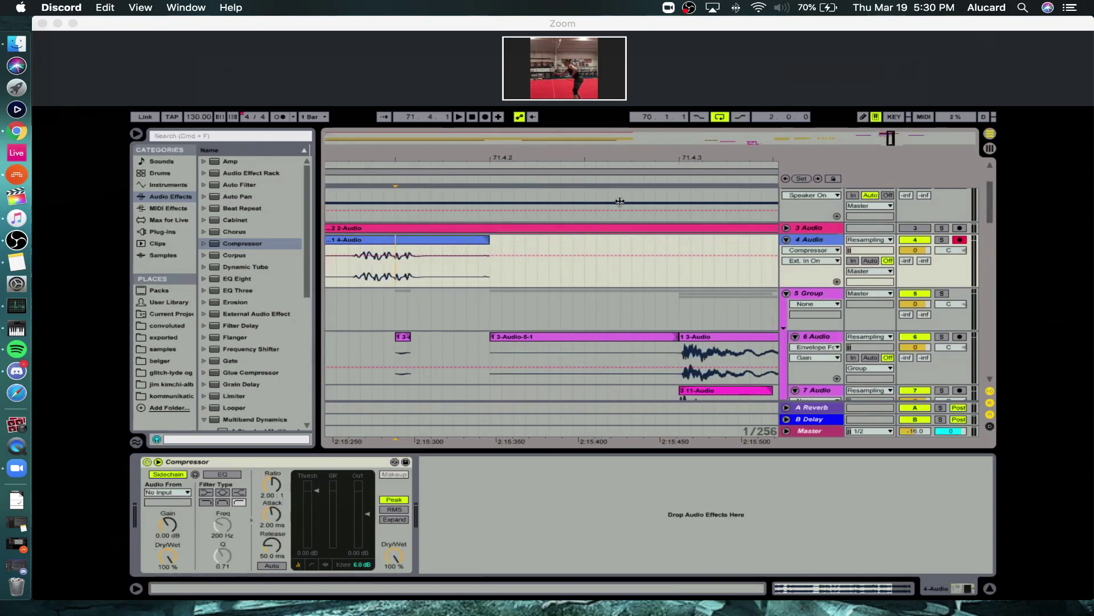
drag(609, 156, 594, 114)
click(563, 297)
key(space)
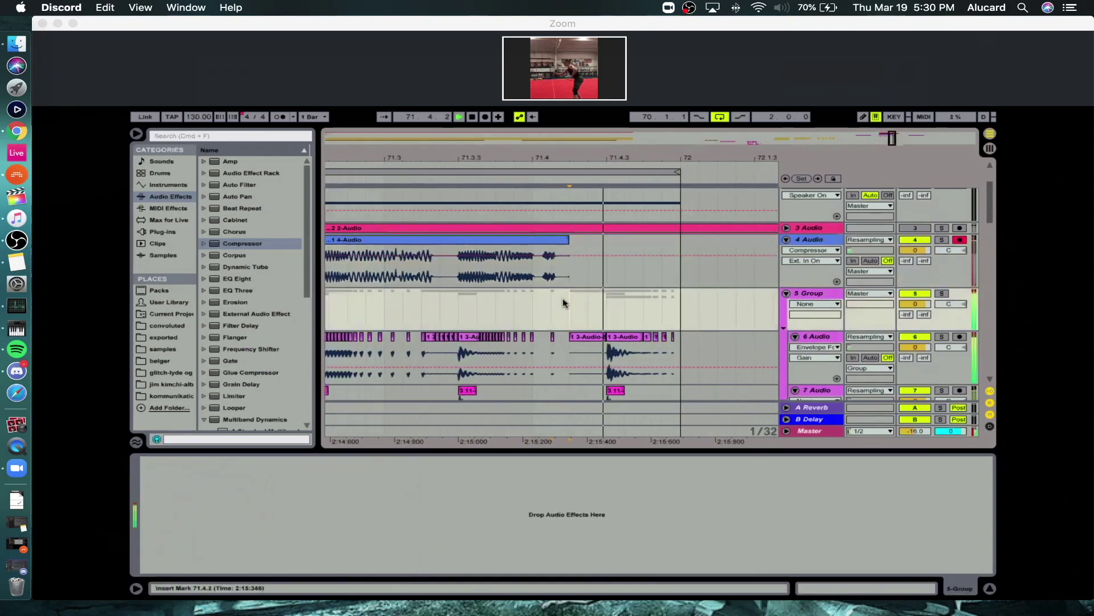
key(space)
key(plus)
key(plus)
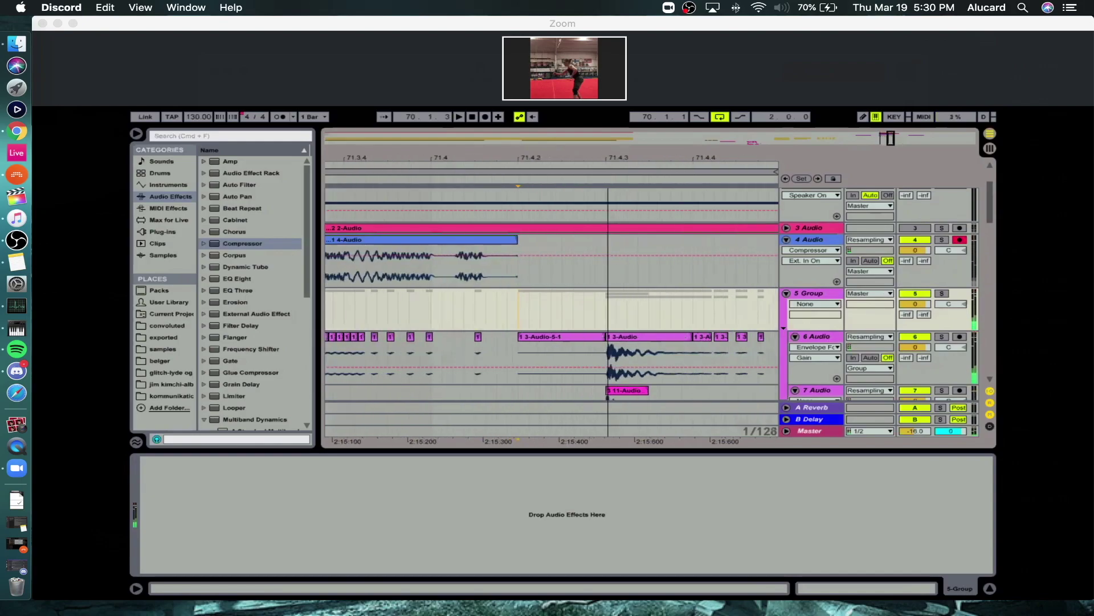
key(super+z)
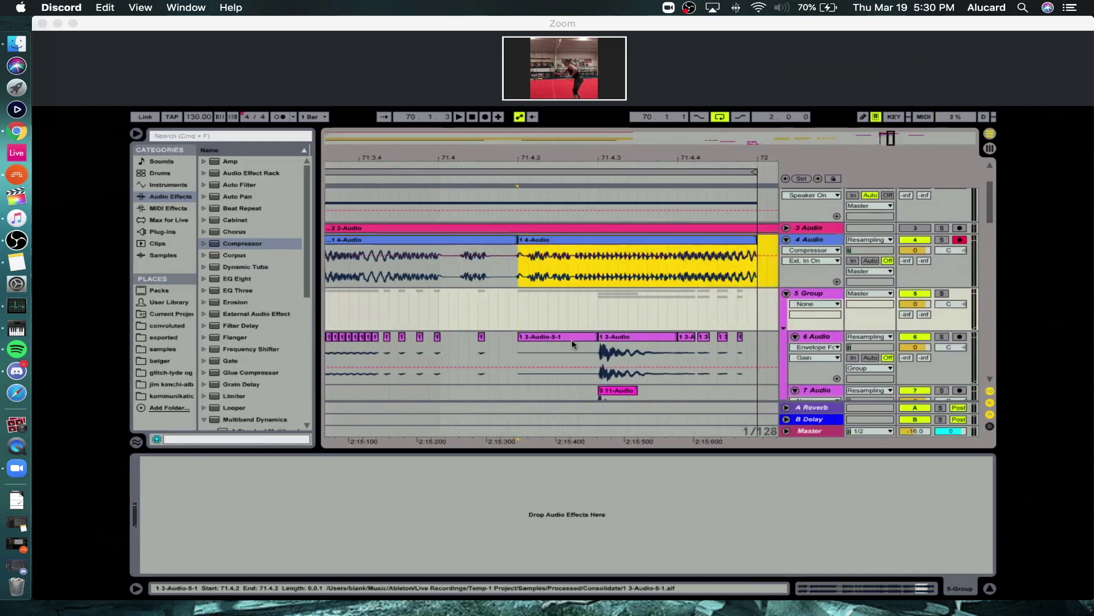
Copy the 6 Audio clip at 71.4.2 onto 7 Audio at the same position and raise its gain to 20.6 dB.
click(572, 338)
key(space)
drag(559, 160, 559, 134)
scroll(573, 254, down, 8)
scroll(550, 246, up, 1)
click(542, 231)
key(super+v)
scroll(545, 243, up, 4)
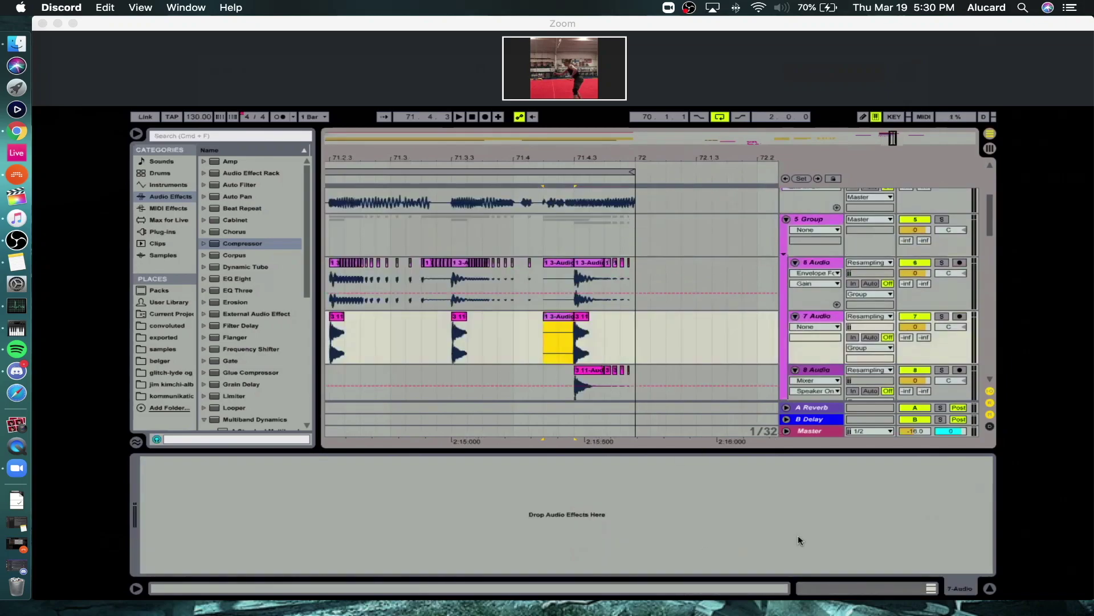
key(shift+Tab)
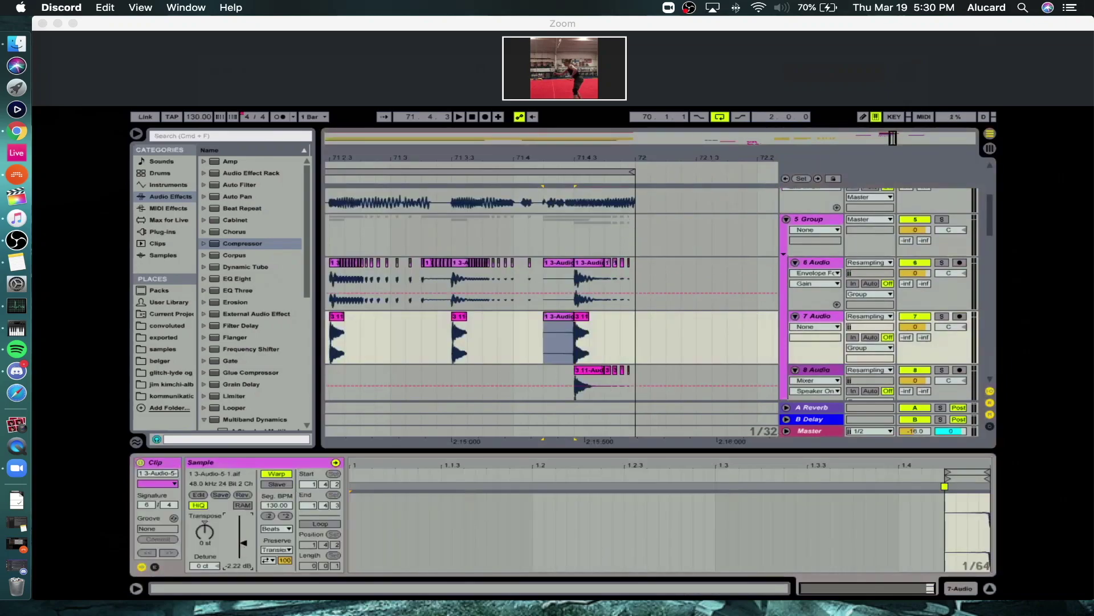
drag(243, 519, 243, 515)
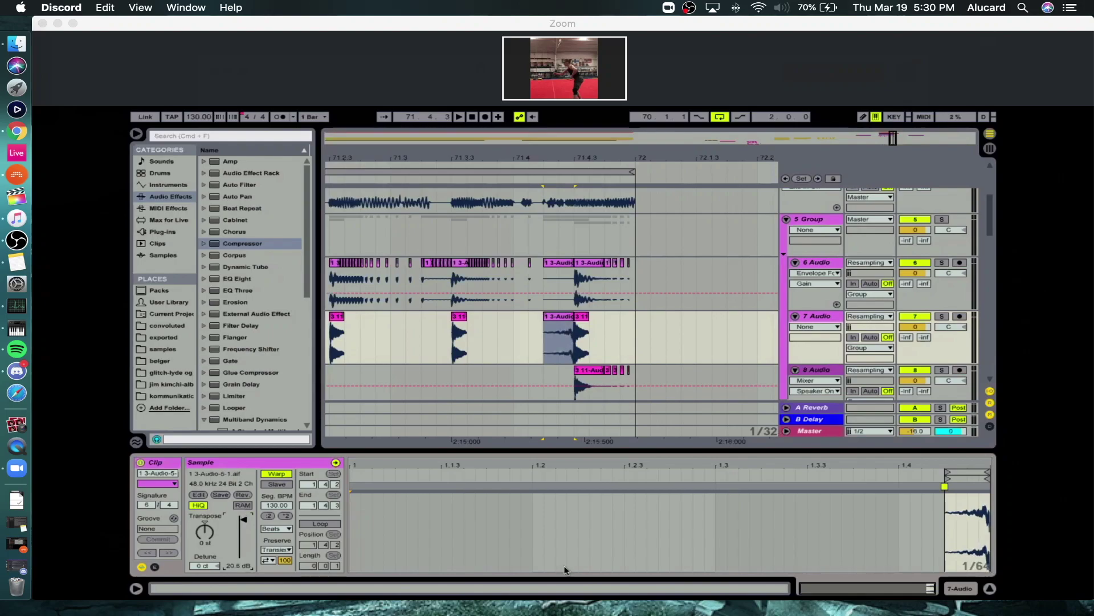
Mute the 7 Audio trigger track and move it out of the drum group to directly above 3 Audio.
click(913, 318)
drag(522, 152, 602, 121)
click(580, 205)
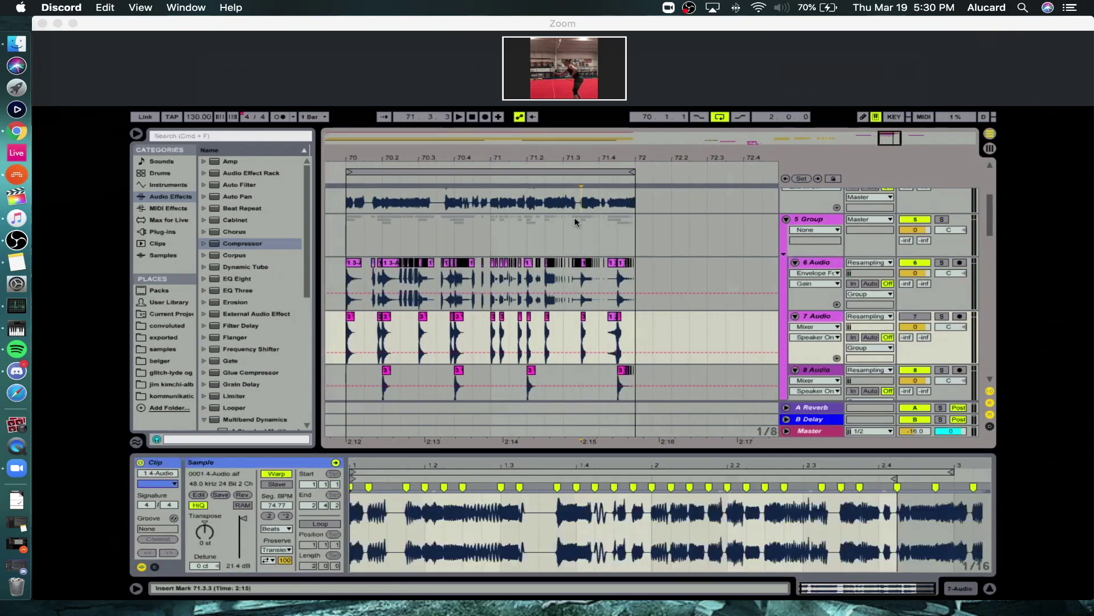
click(827, 318)
scroll(807, 219, up, 5)
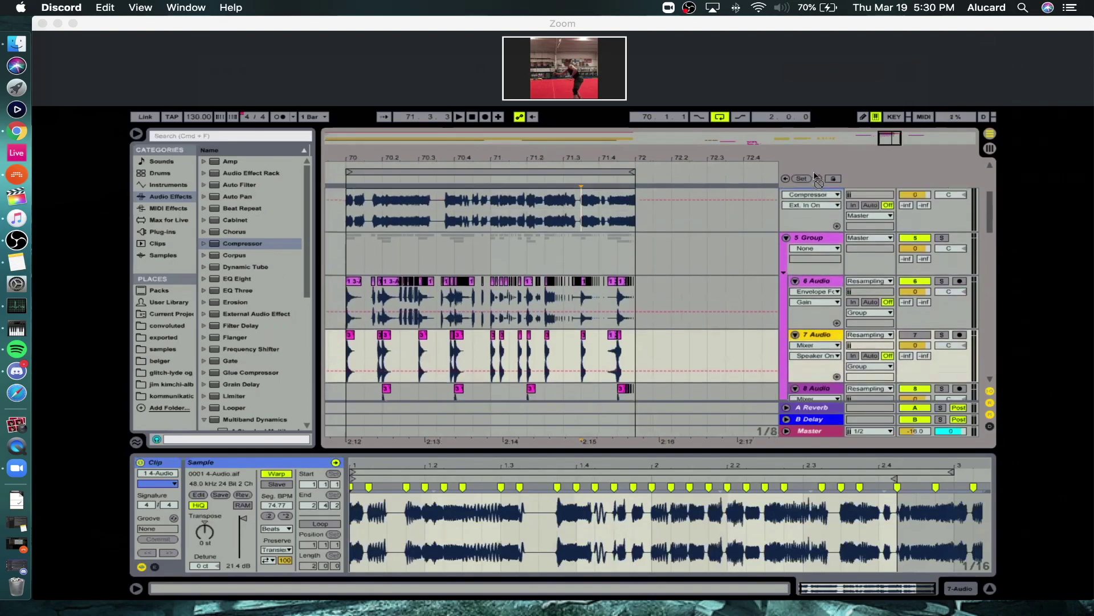
drag(758, 258, 546, 257)
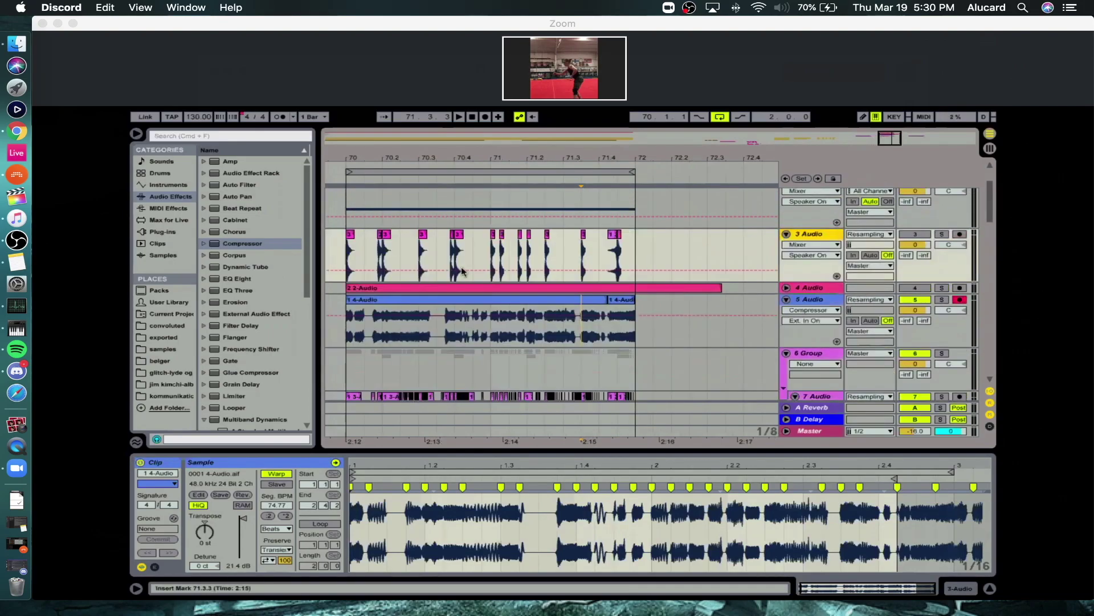
Set the sidechain source of the Compressor on 5 Audio to 3-Audio and lower its threshold to -21.3 dB during playback.
click(348, 343)
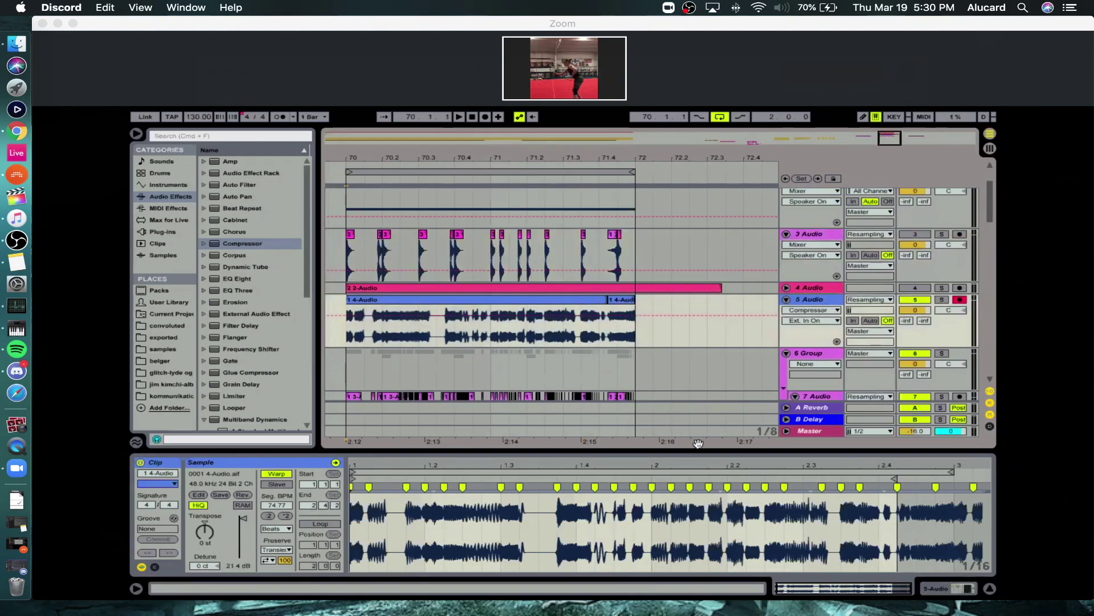
click(951, 592)
click(167, 493)
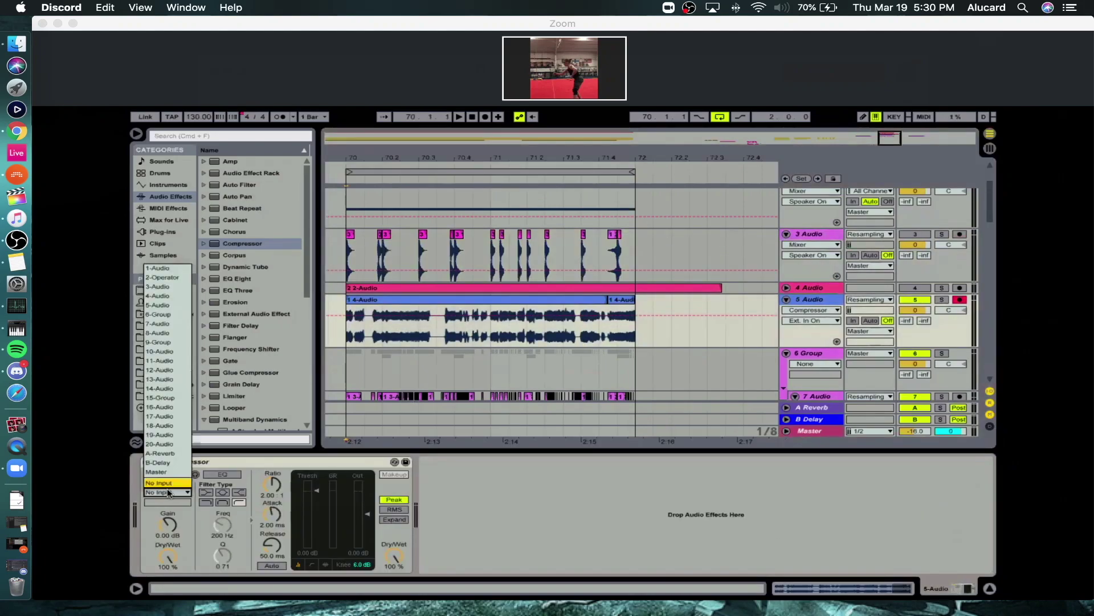
click(157, 286)
key(space)
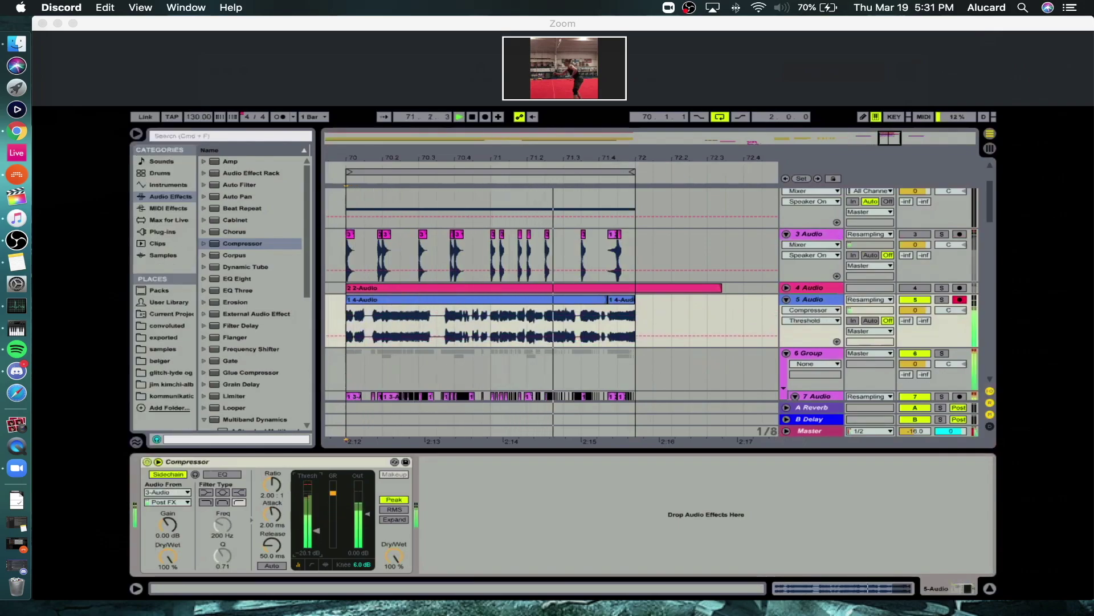
Solo 5 Audio, play the start of its sidechained take and show the clip's sample settings.
click(942, 299)
key(space)
click(447, 299)
drag(421, 154, 627, 191)
scroll(570, 230, down, 3)
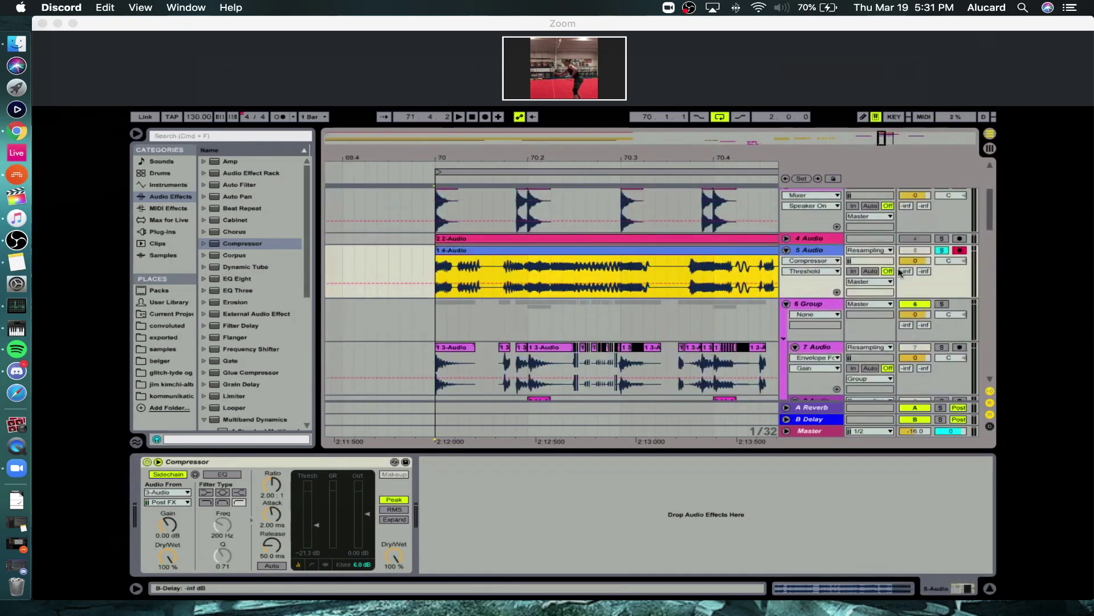
key(space)
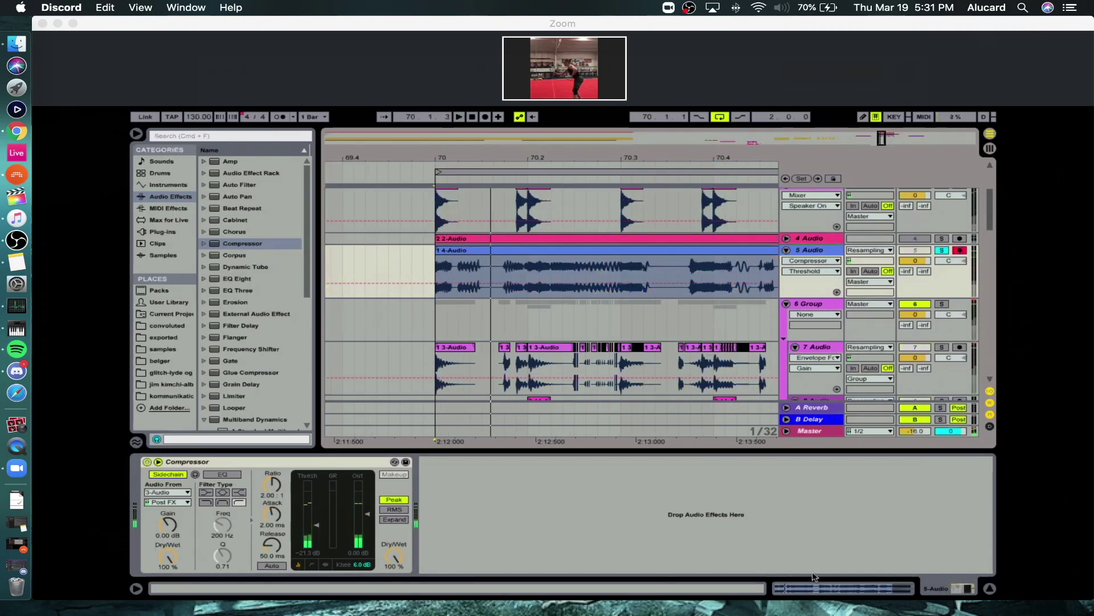
key(shift+Tab)
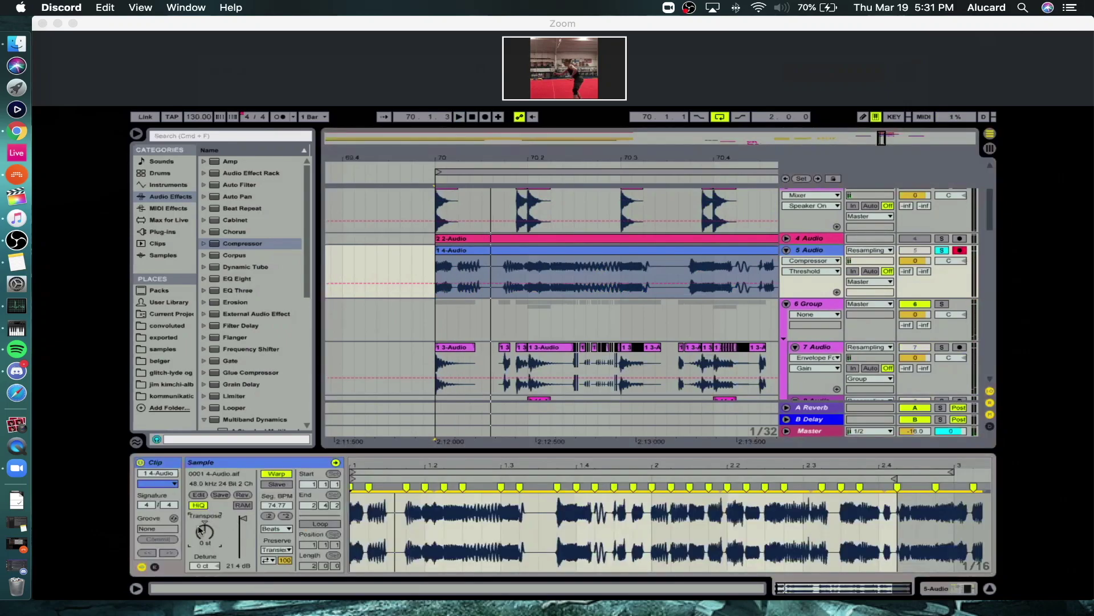
Transpose the 5 Audio clip to -5 st and extend its end to the start of bar 72.
drag(197, 525, 197, 530)
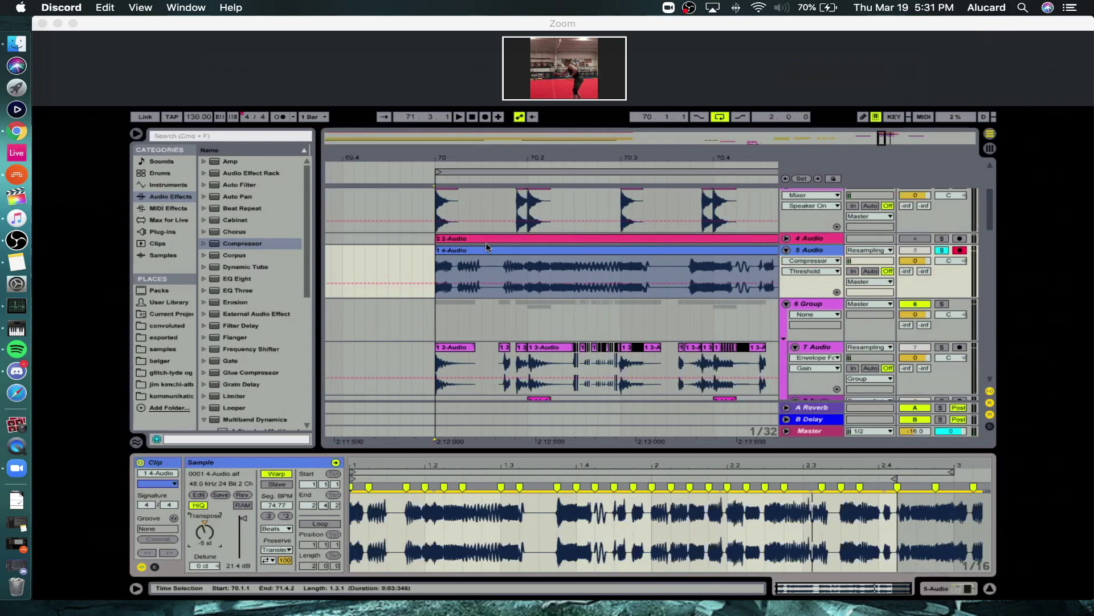
scroll(486, 242, up, 5)
drag(477, 157, 424, 134)
scroll(464, 244, down, 5)
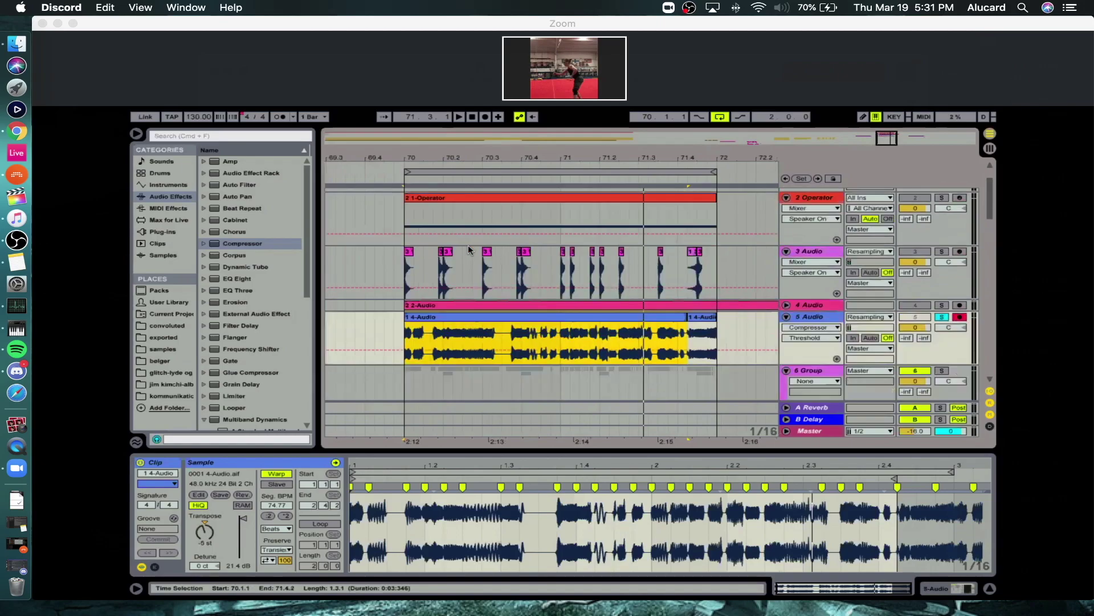
drag(686, 255, 717, 256)
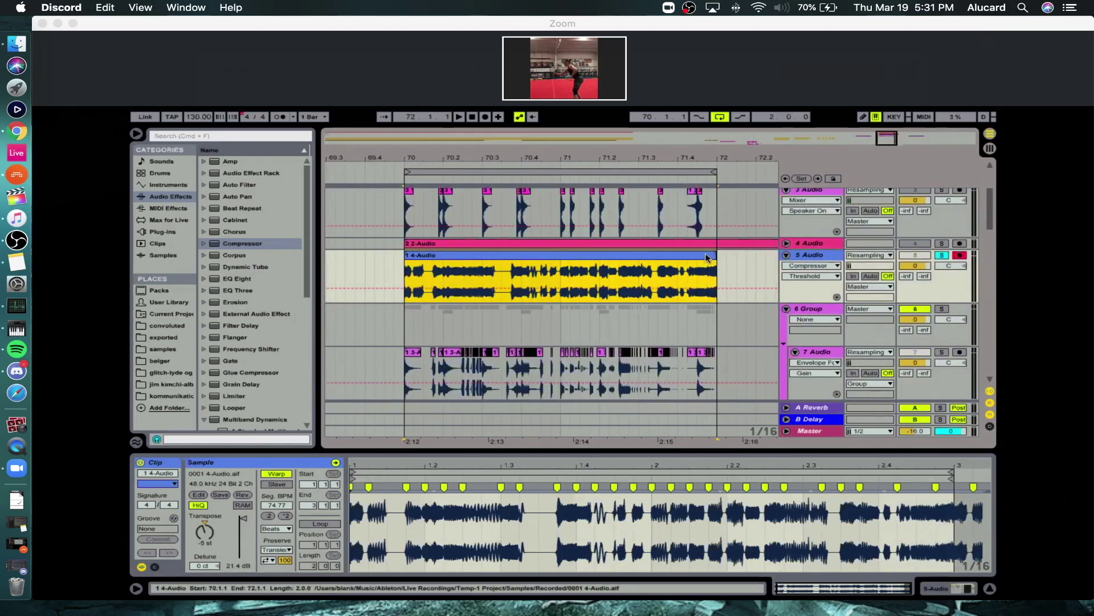
Set the 5 Audio clip's warp mode to Tones and start playback.
click(273, 528)
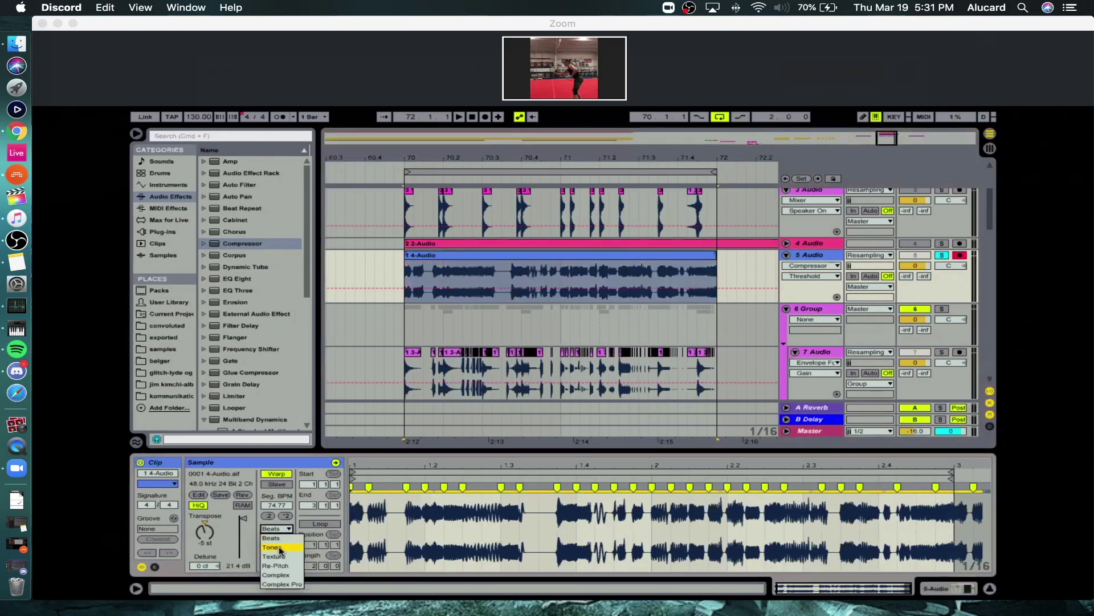
click(280, 548)
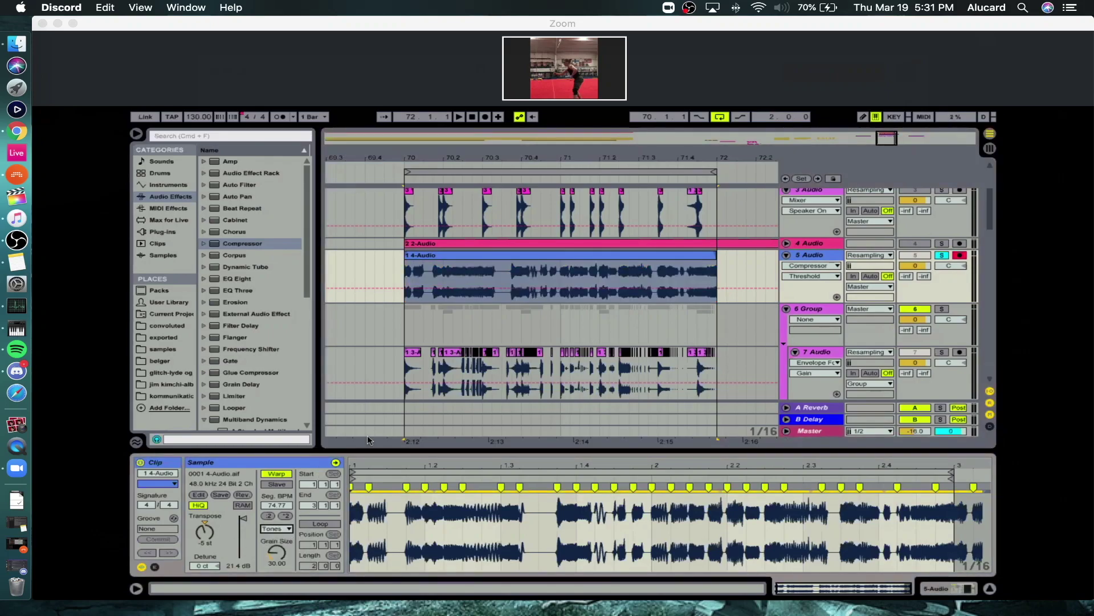
key(space)
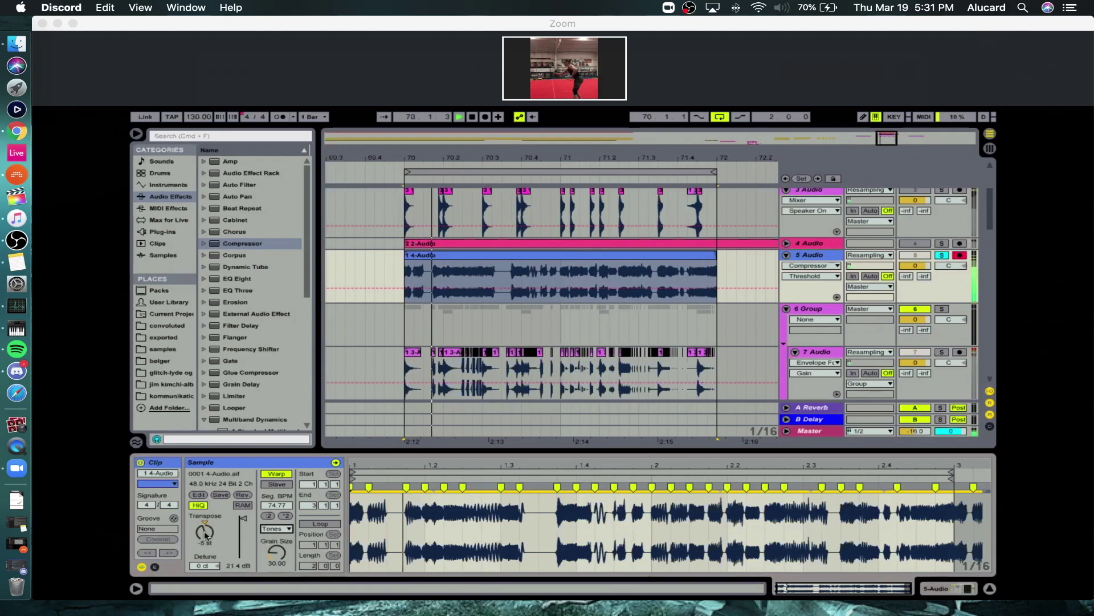
Audition the 5 Audio clip from several points within bar 70.
drag(504, 155, 644, 214)
click(529, 273)
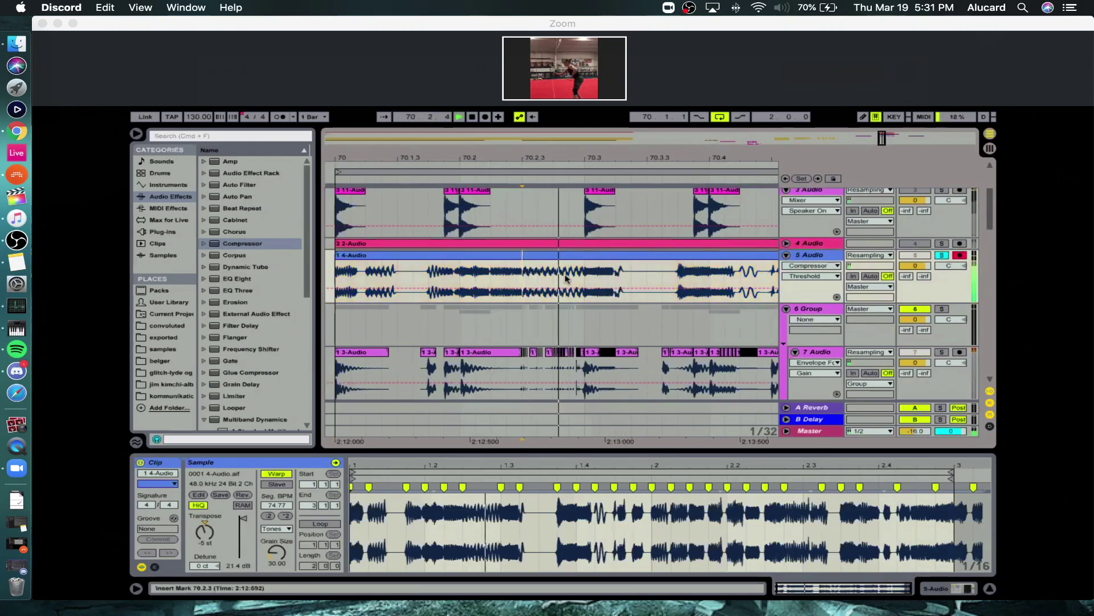
click(587, 280)
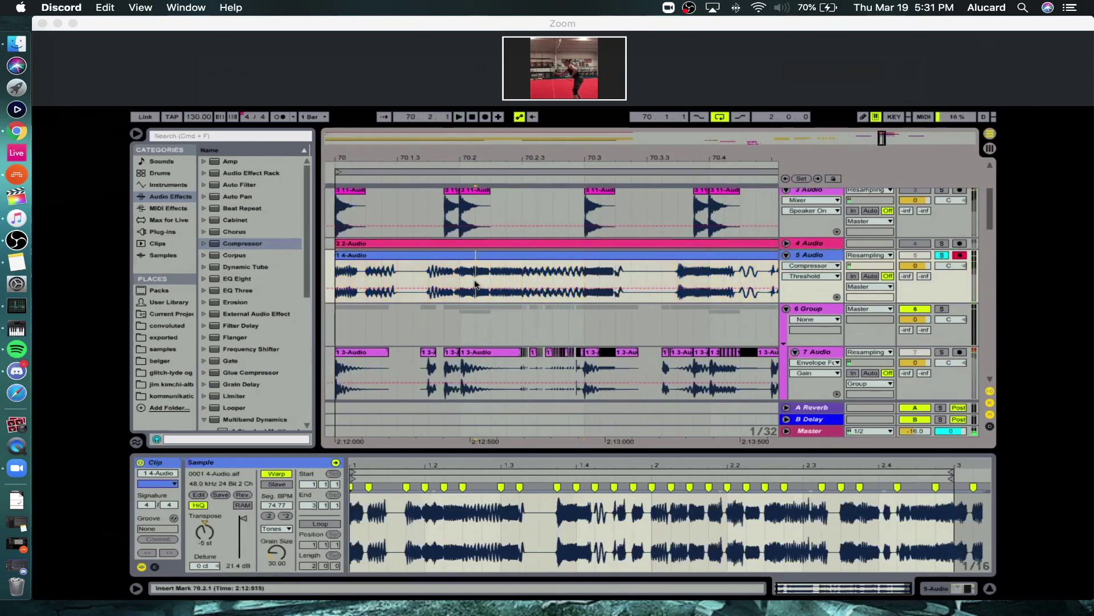
click(418, 281)
key(space)
click(340, 280)
key(space)
key(space)
key(space)
Add Redux after the Compressor on 5 Audio, enable its bit reduction at 2 and audition the result.
scroll(259, 317, down, 10)
scroll(235, 336, up, 5)
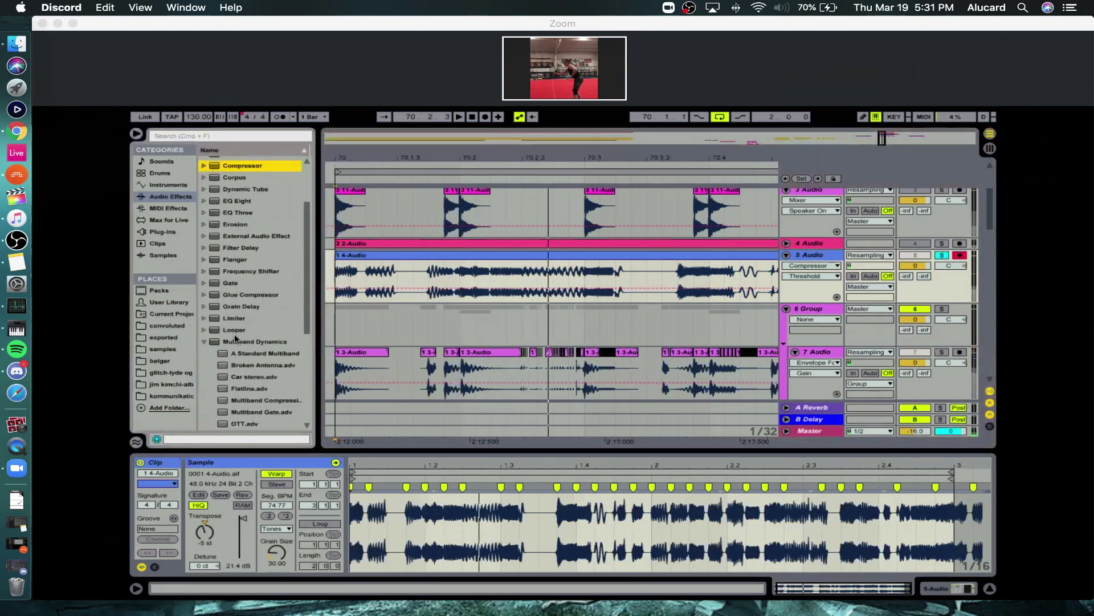
click(204, 330)
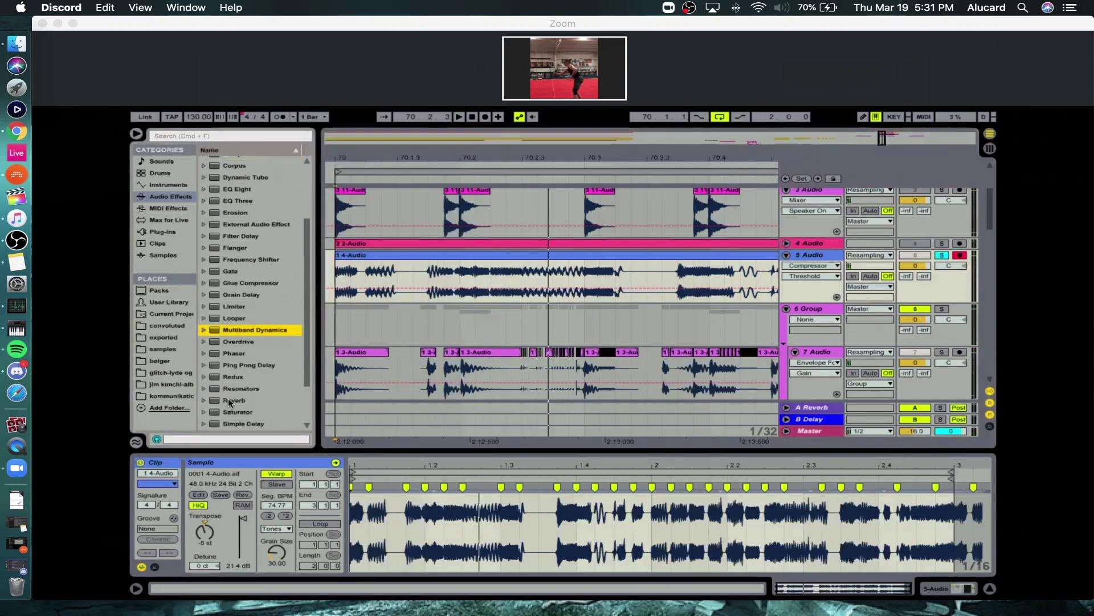
drag(225, 375, 434, 533)
click(463, 494)
key(space)
key(space)
key(space)
drag(434, 494, 434, 503)
key(space)
key(space)
Move Redux ahead of the Compressor, audition it and group Redux into an Audio Effect Rack.
drag(442, 461, 155, 494)
key(space)
key(space)
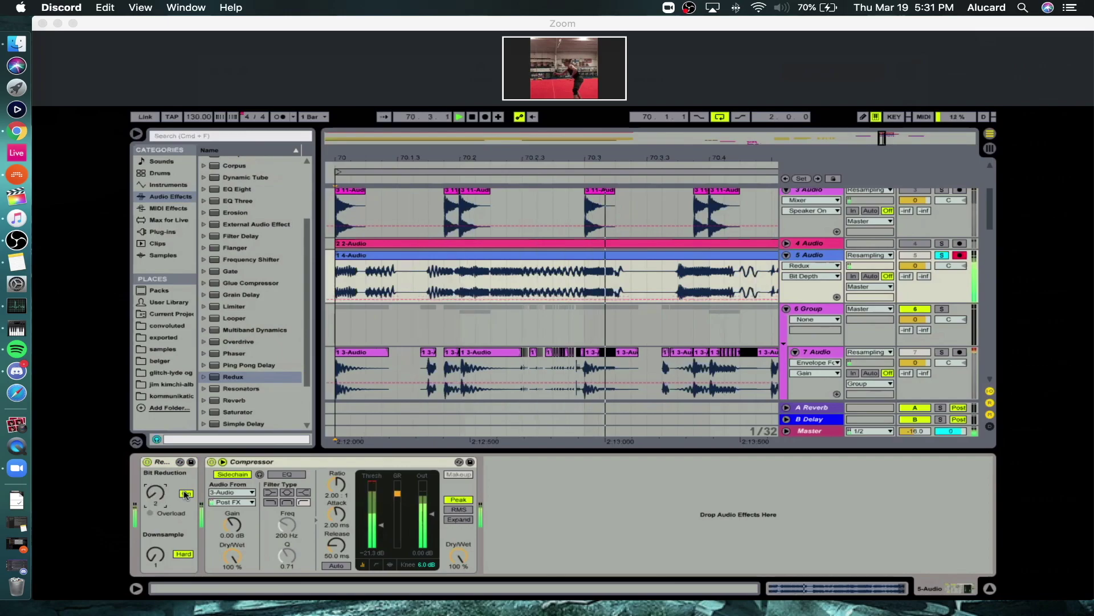
key(super+g)
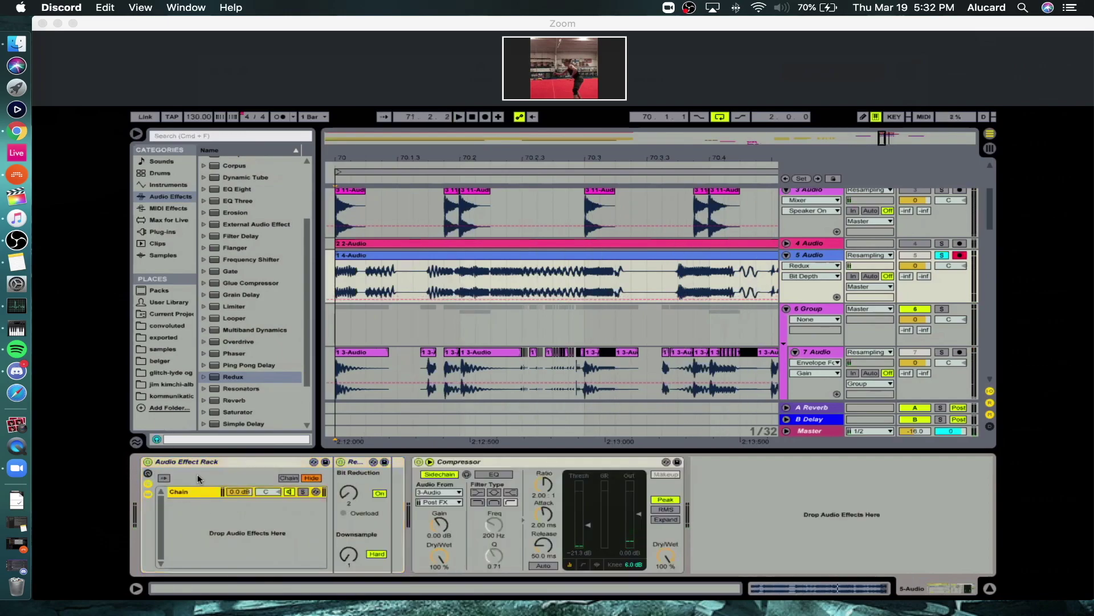
Insert an EQ Three before Redux inside the rack, switch off its mid and high bands, and start playback.
scroll(254, 300, up, 4)
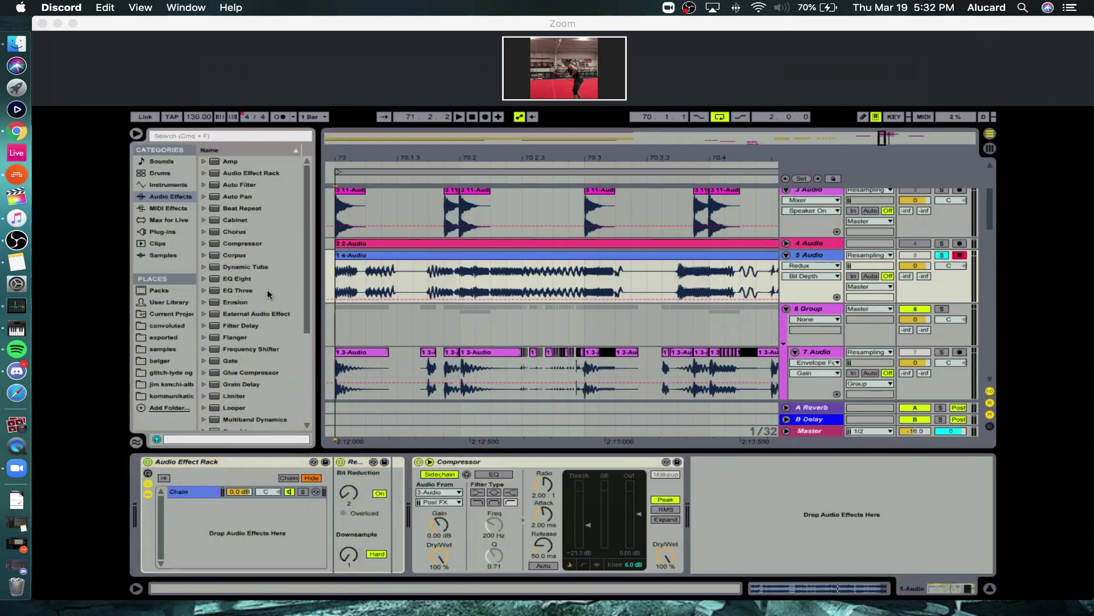
click(228, 291)
drag(218, 293, 339, 497)
click(410, 513)
click(380, 514)
key(space)
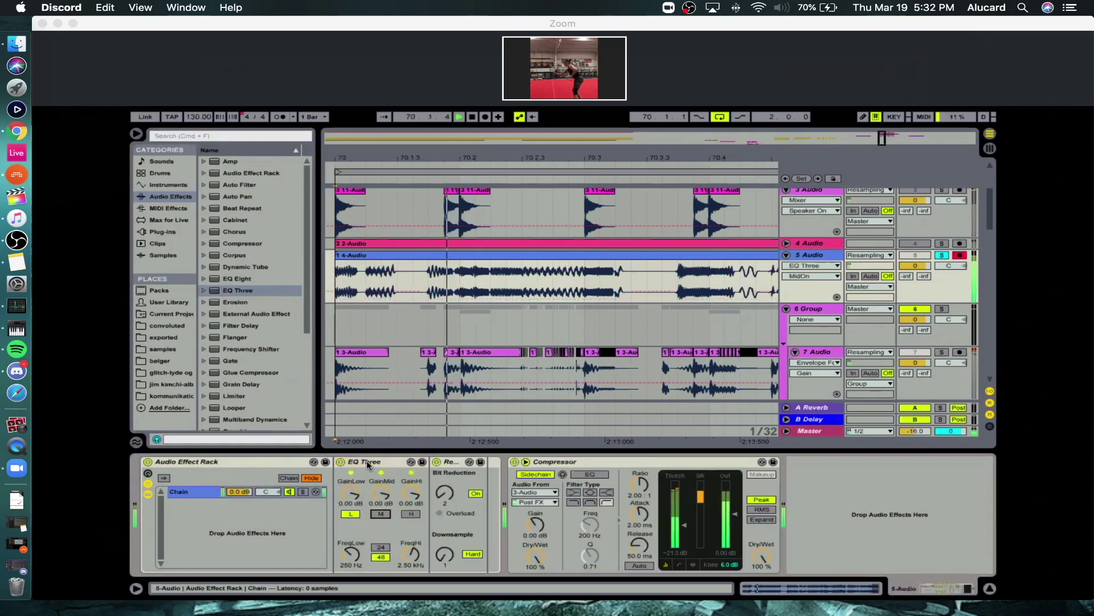
Set Redux's bit reduction to 1 and the Compressor's output gain to -5.61 dB, and check the clip's transposition at -5 st.
drag(445, 494, 445, 503)
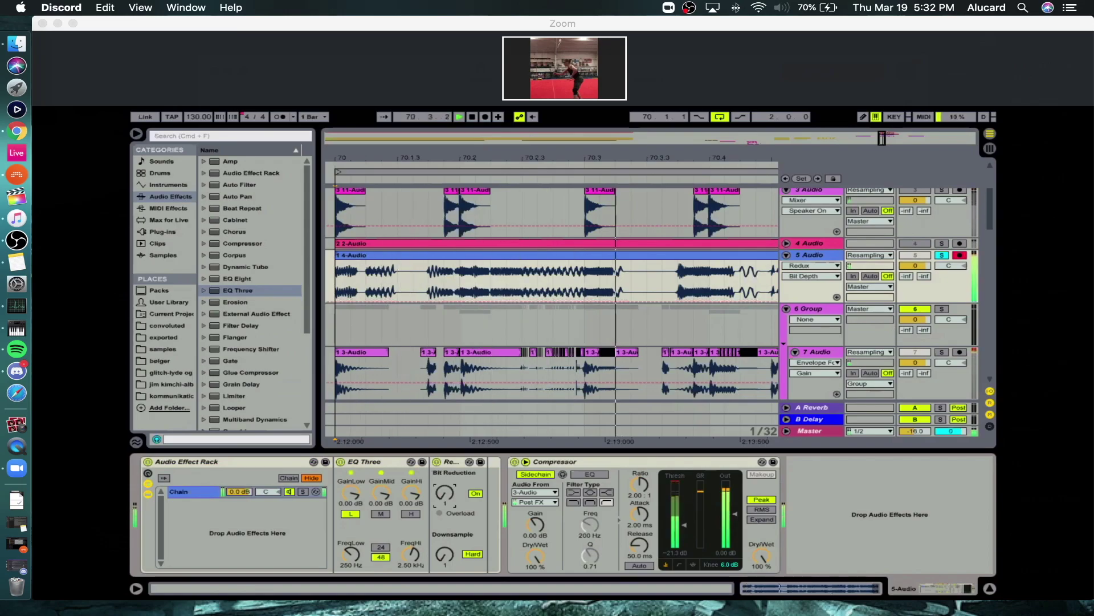
drag(735, 514, 735, 519)
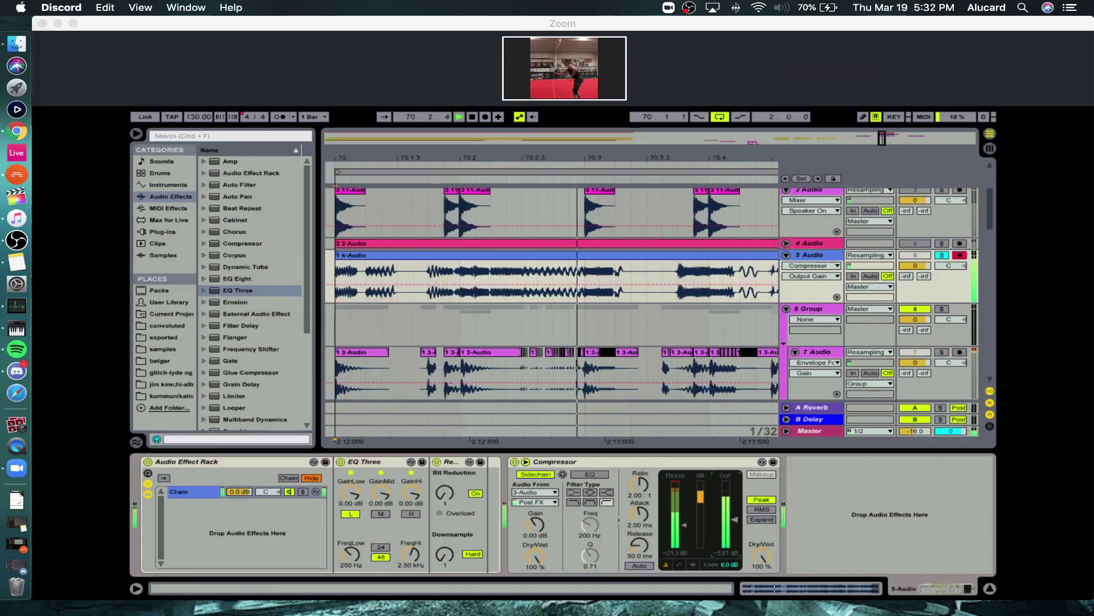
click(787, 587)
mouse_move(205, 532)
mouse_down()
mouse_move(205, 544)
mouse_move(205, 497)
mouse_move(207, 537)
mouse_up()
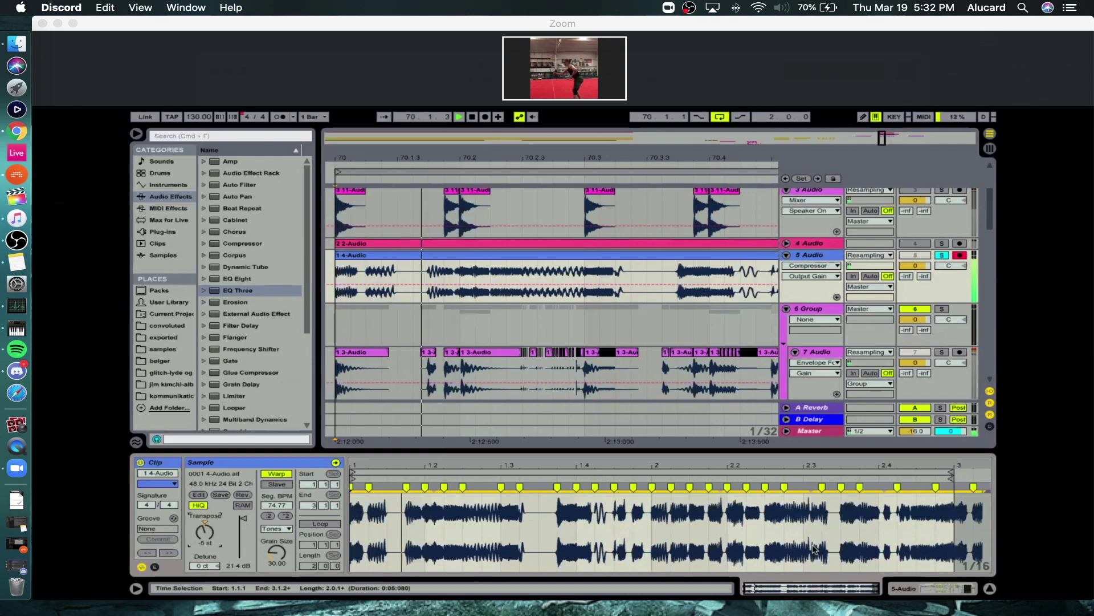
Set EQ Three's low crossover frequency to 241 Hz, switch off its low band and enable its mid band.
click(920, 587)
mouse_move(351, 552)
mouse_down()
mouse_move(351, 576)
mouse_move(351, 535)
mouse_move(350, 579)
mouse_move(351, 556)
mouse_up()
click(350, 513)
click(381, 513)
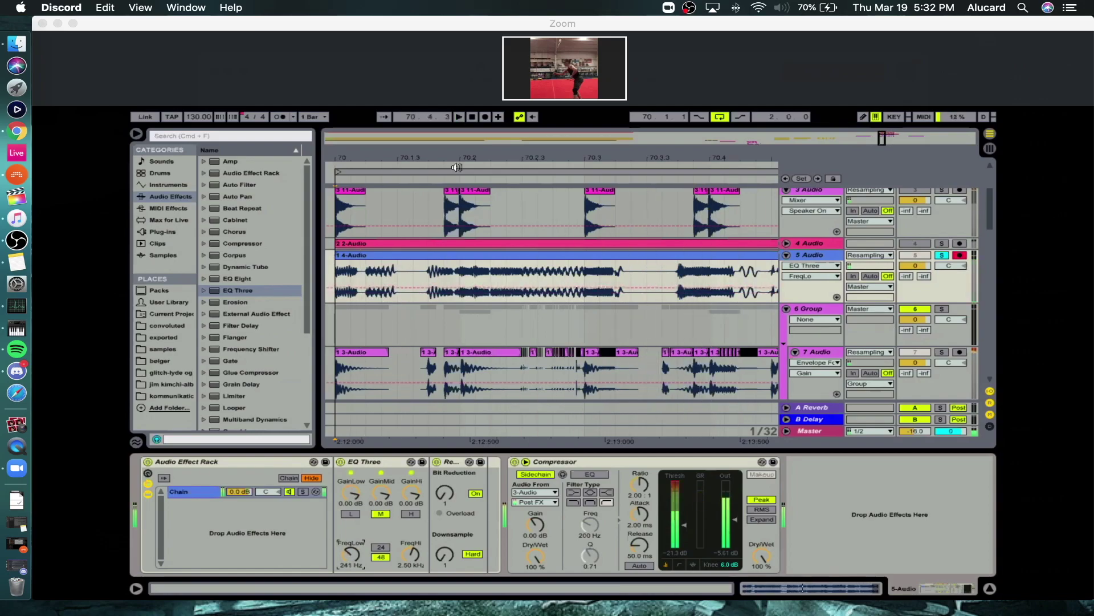
drag(464, 162, 463, 145)
Insert a second EQ Three between the first one and Redux, and duplicate it repeatedly to build a long EQ chain.
click(818, 253)
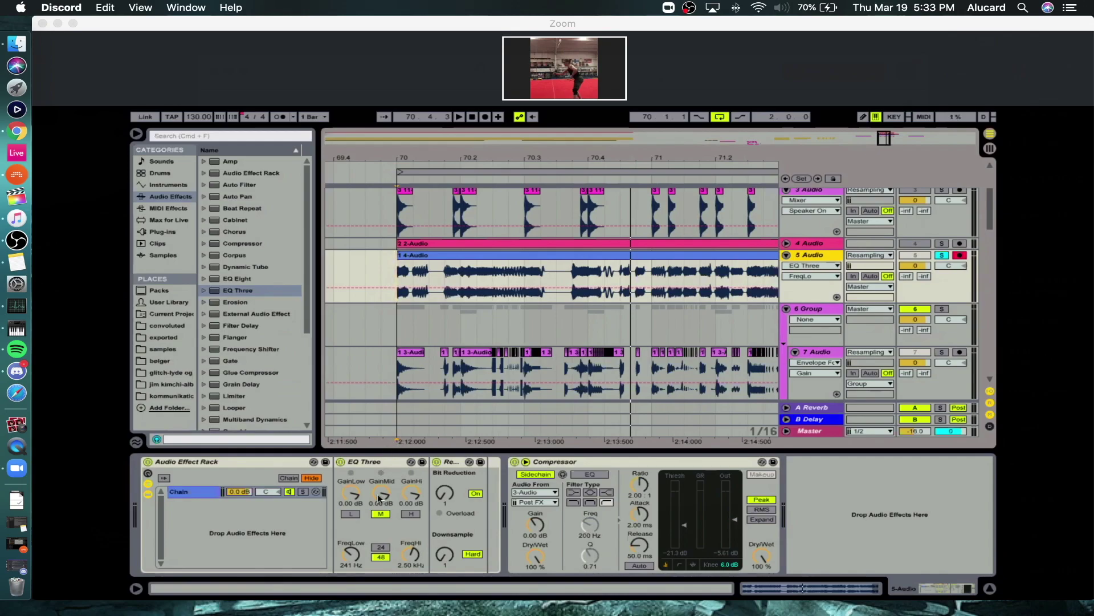
click(374, 463)
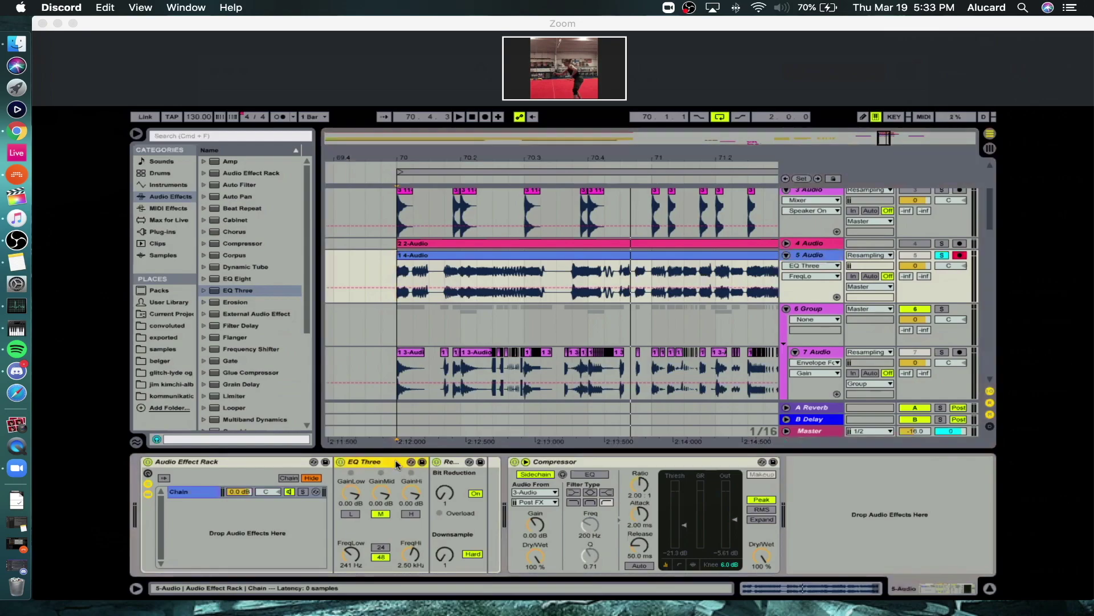
drag(239, 290, 446, 504)
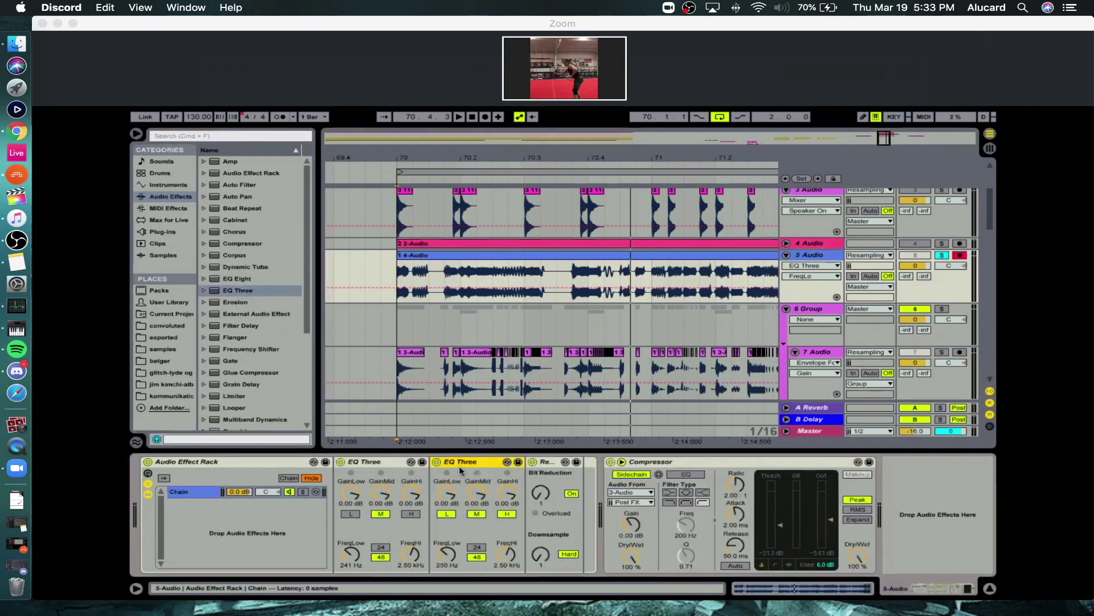
key(super+d)
key(super+d)
key(super+d)
key(super+d)
key(super+d)
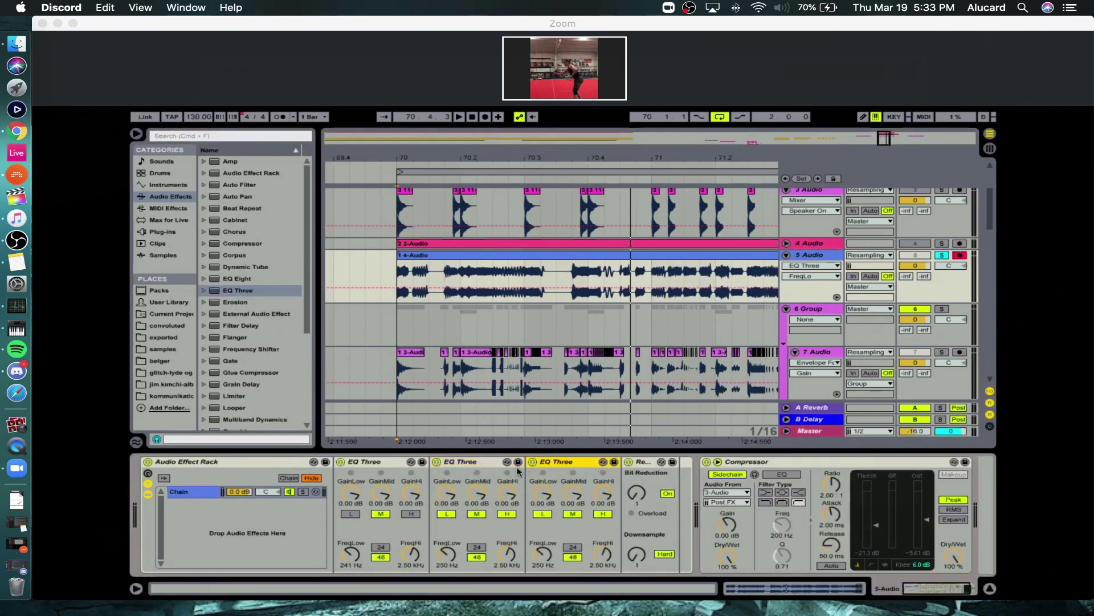
key(super+d)
key(super+d)
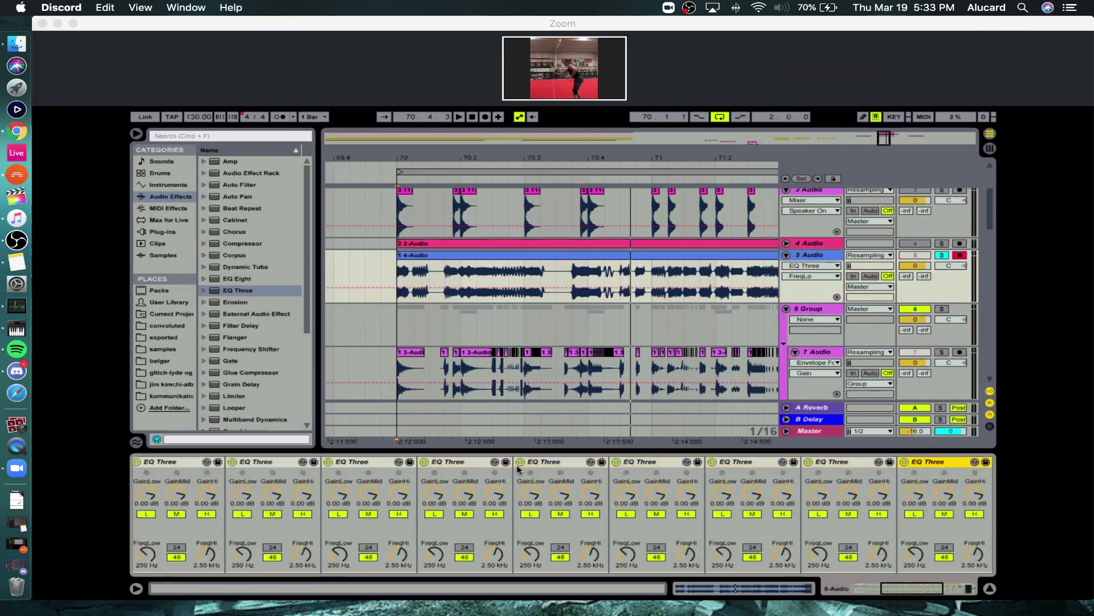
While the loop plays, turn off Redux and the first EQ Three, and raise the Compressor's output gain to 5.61 dB.
click(457, 256)
key(space)
drag(902, 588, 940, 587)
click(574, 462)
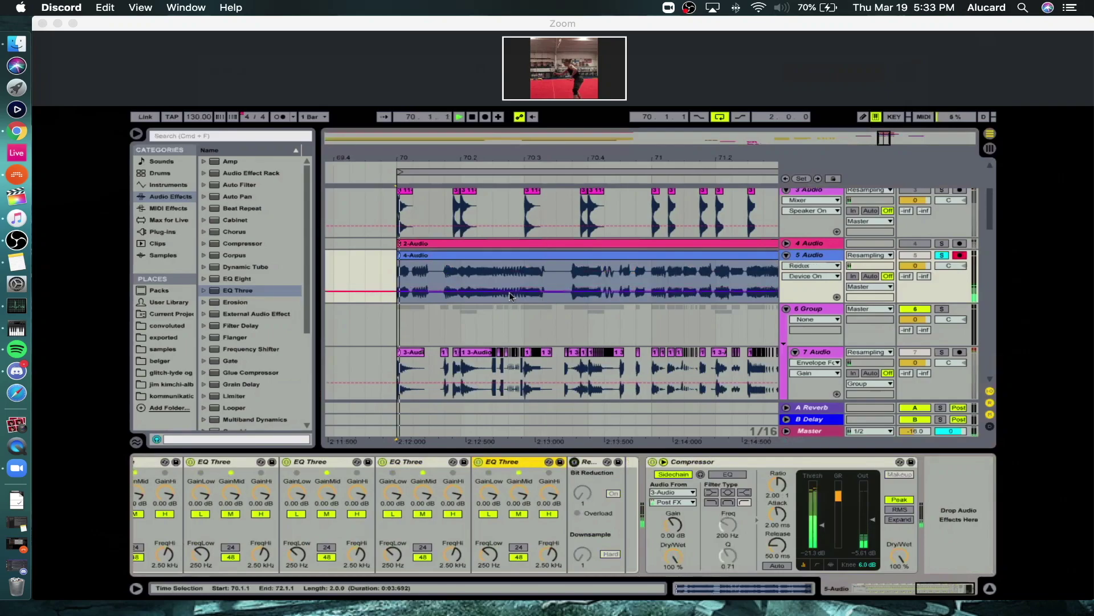
scroll(573, 542, left, 10)
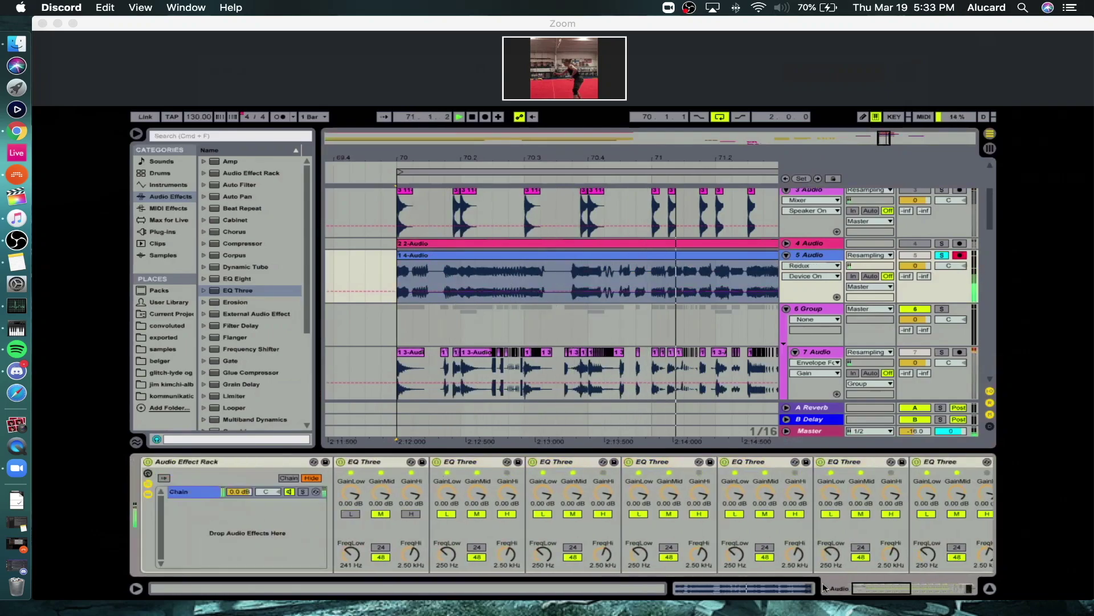
click(340, 462)
drag(869, 588, 938, 589)
click(848, 520)
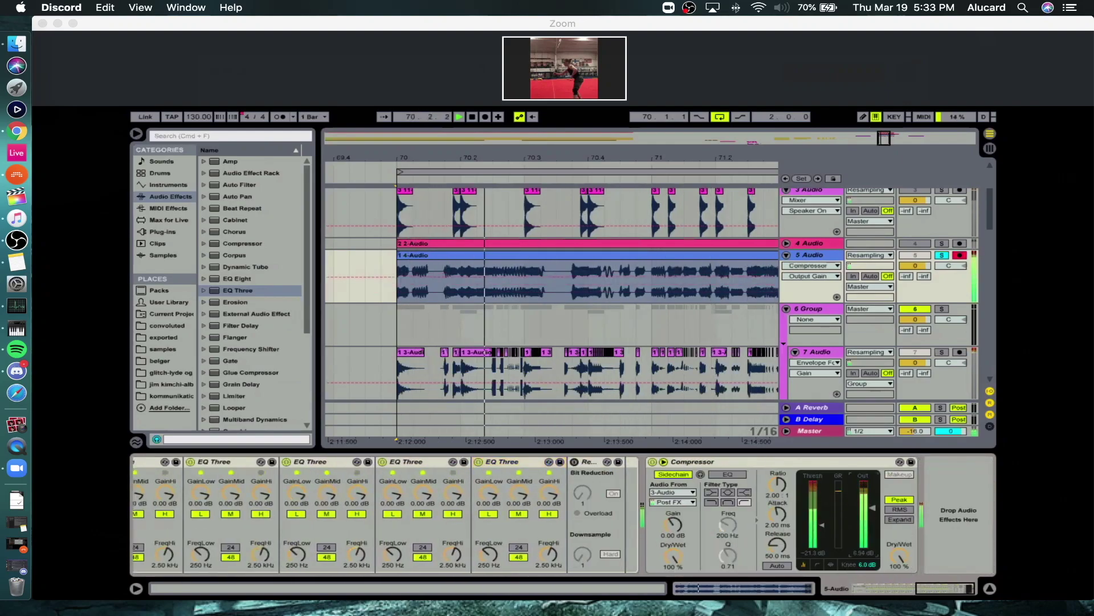
Compare the sound of 5 Audio with the Audio Effect Rack bypassed and active.
drag(963, 586, 899, 587)
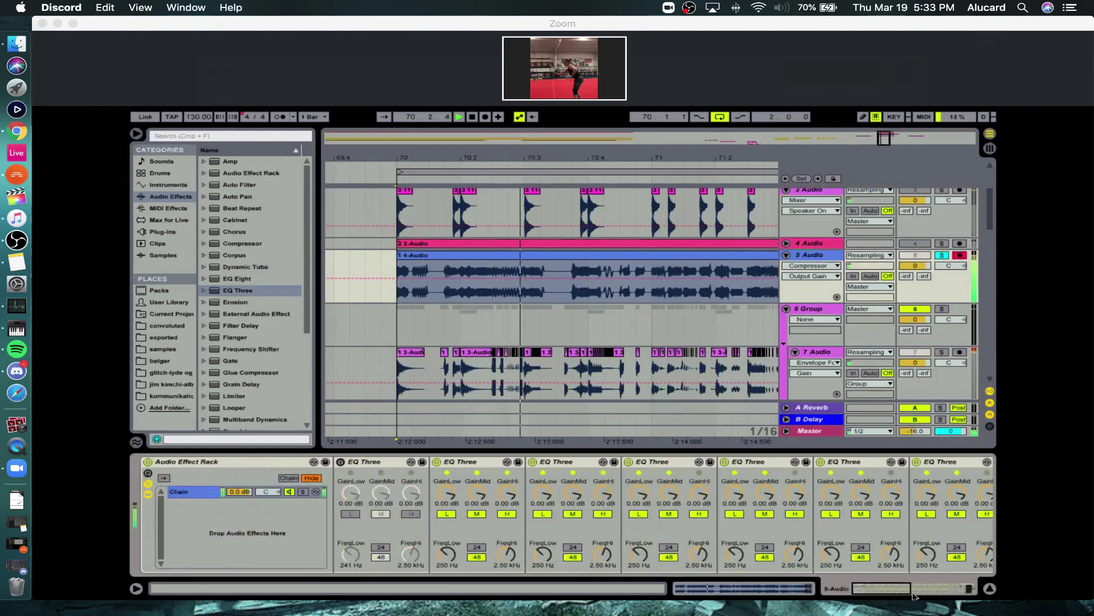
click(148, 461)
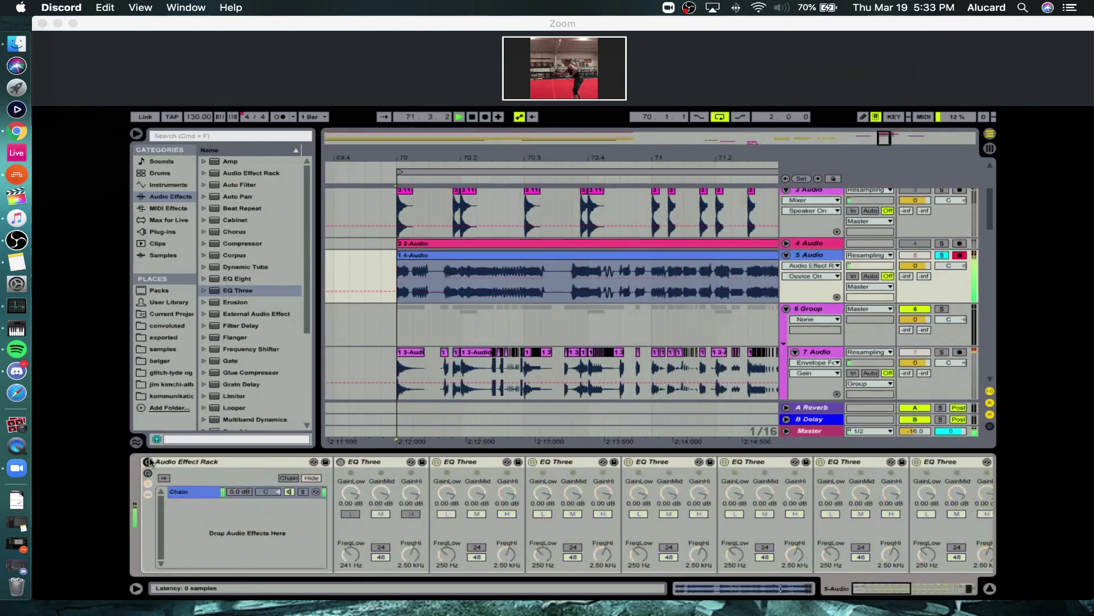
click(148, 461)
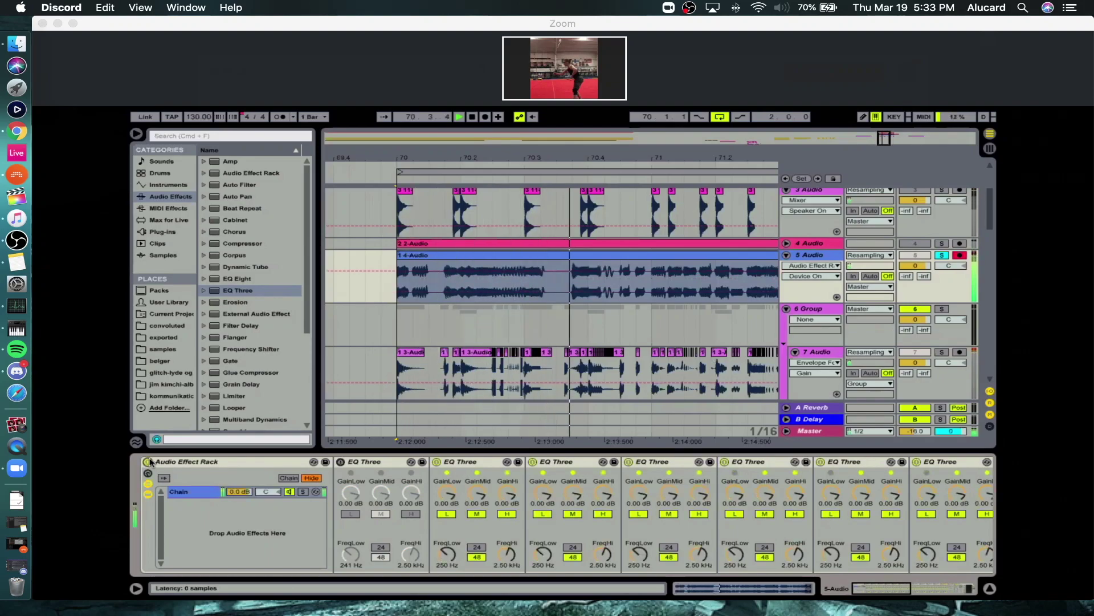
click(149, 462)
click(150, 465)
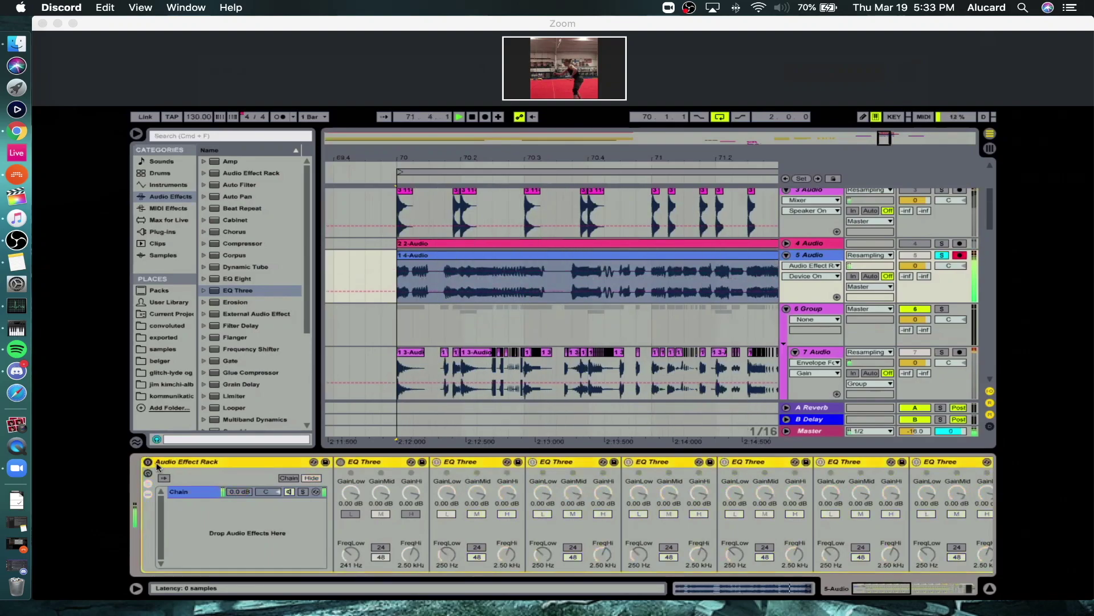
click(149, 463)
Fold the Audio Effect Rack, duplicate it into seven racks ahead of the Compressor, and play the loop through them.
double_click(167, 462)
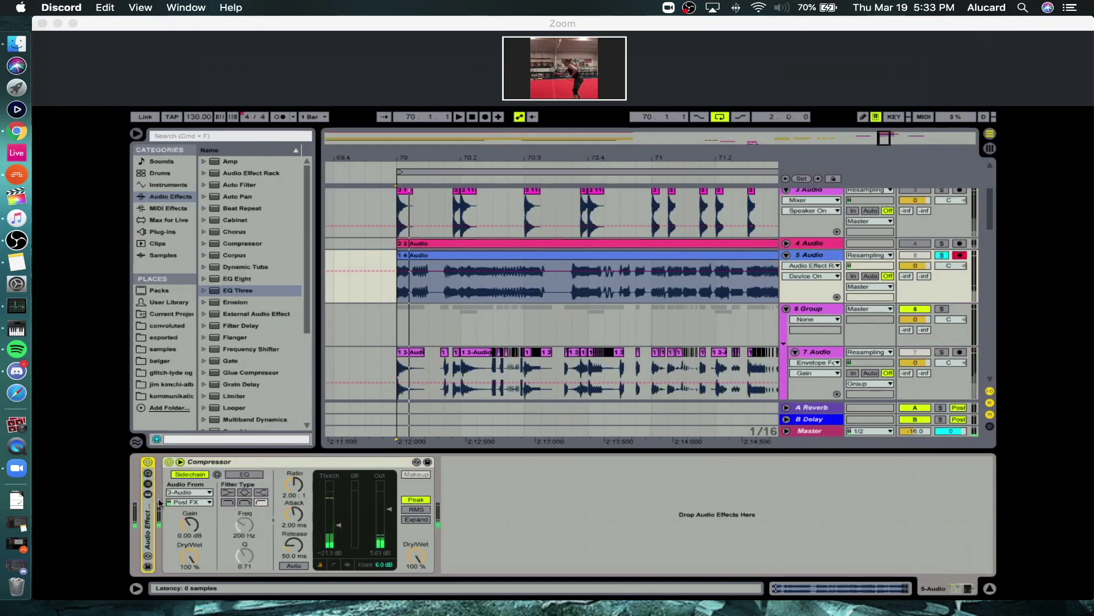
key(super+d)
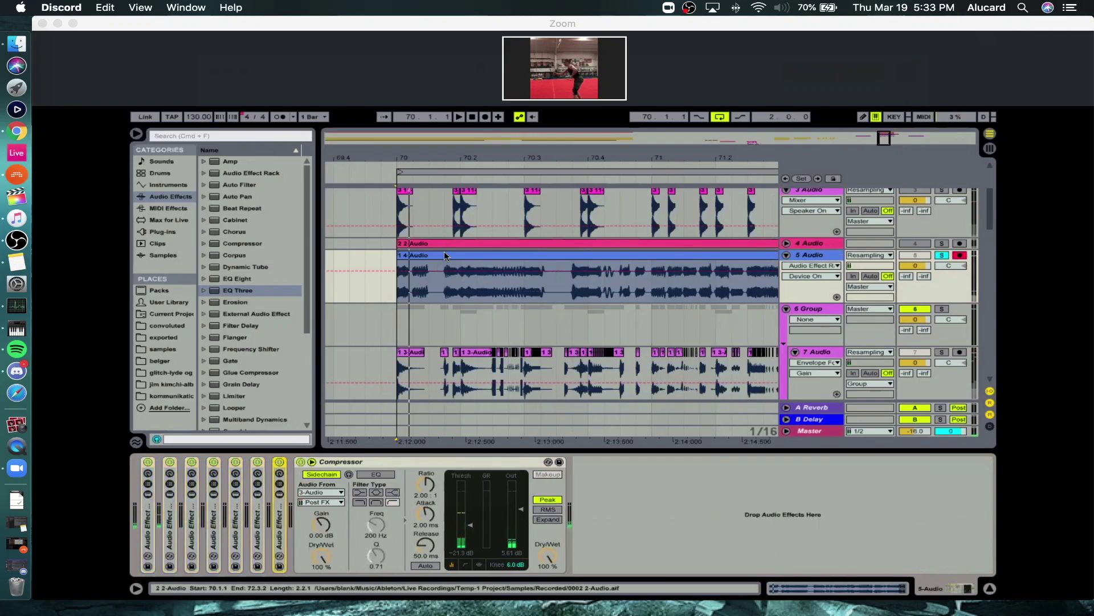
click(444, 255)
key(space)
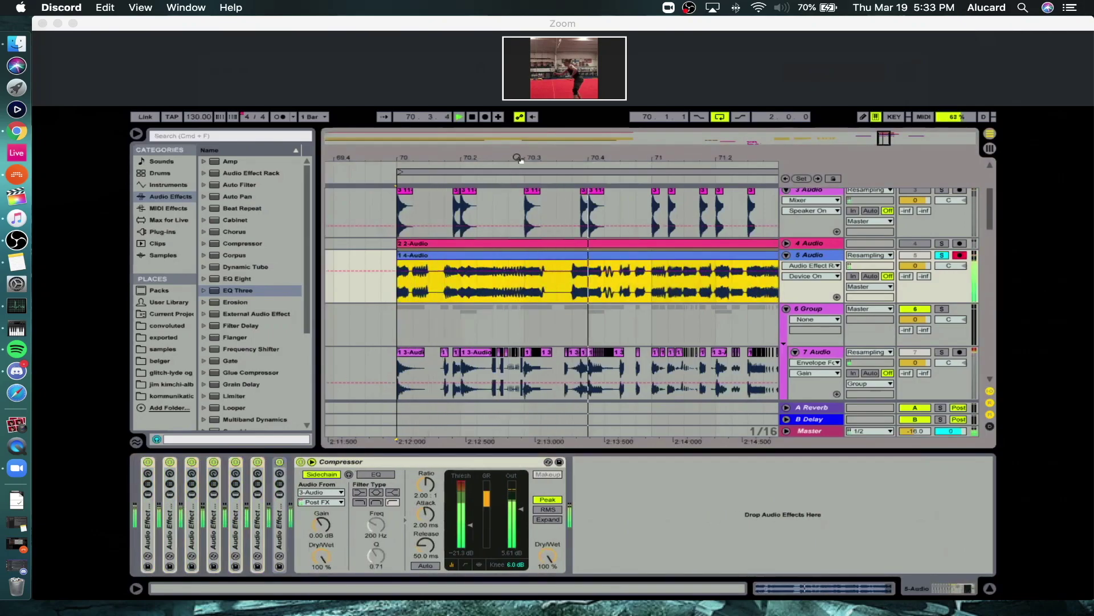
drag(518, 157, 519, 143)
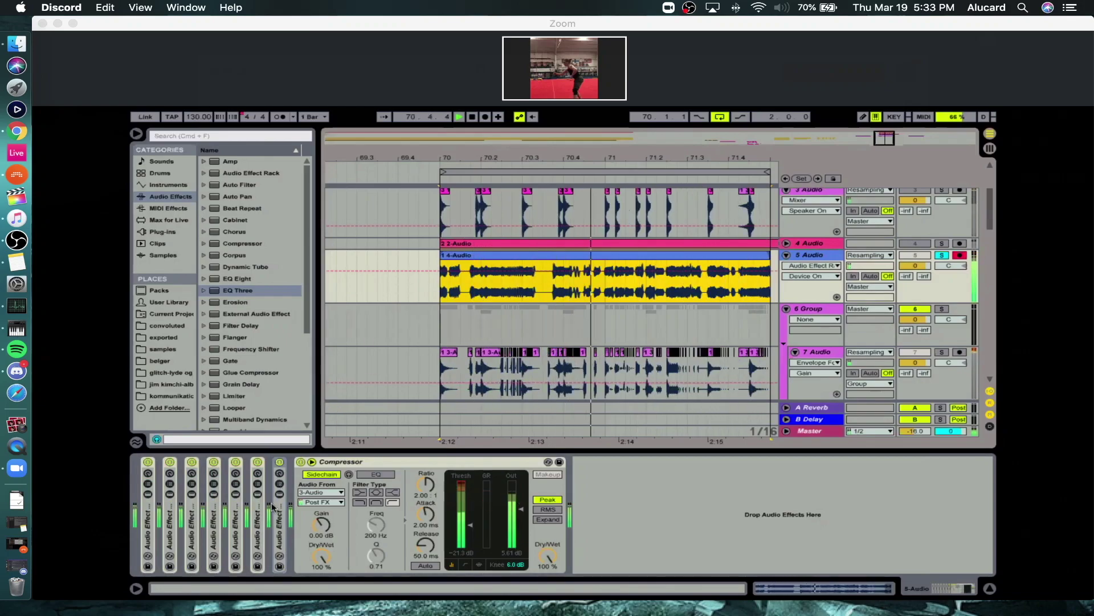
click(278, 520)
key(space)
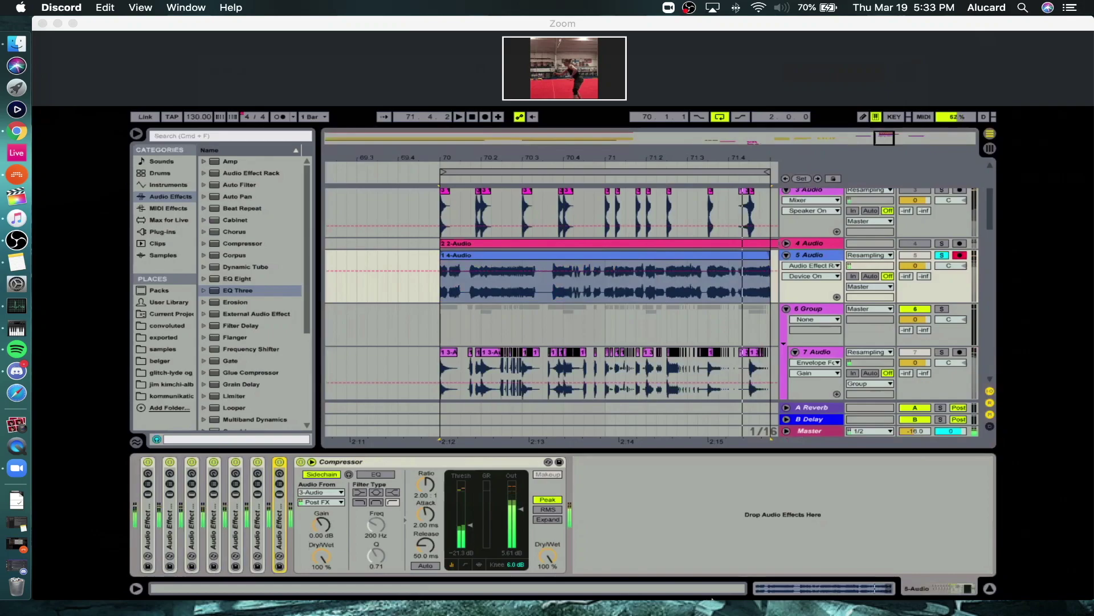
Set the 5 Audio clip's warp mode to Beats, preserving 1/4 with transient looping off and a transient envelope of 7.
click(794, 588)
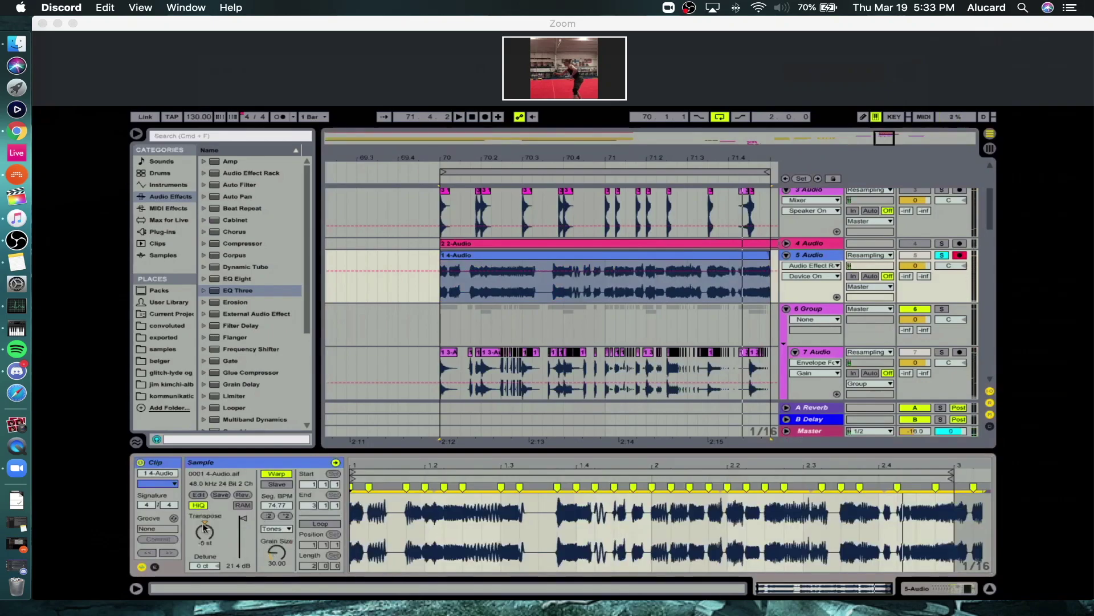
click(274, 529)
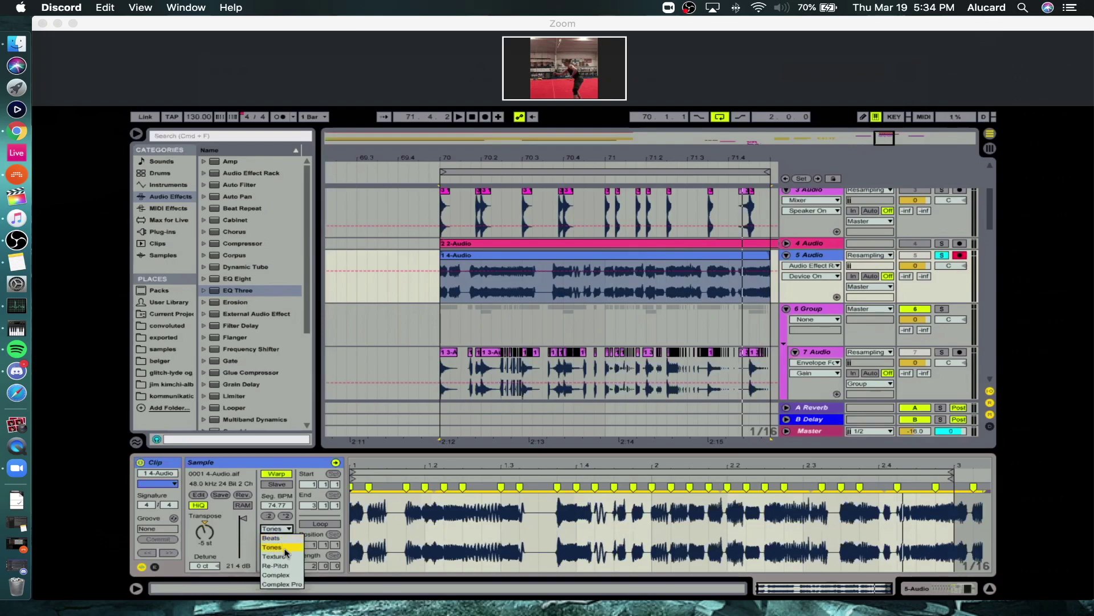
click(273, 538)
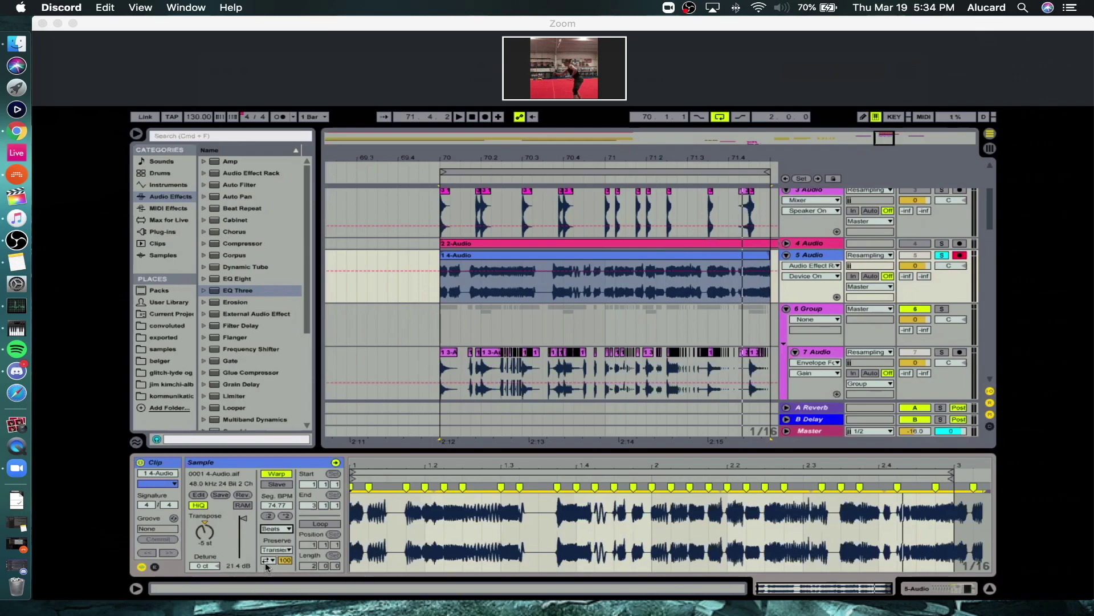
click(269, 551)
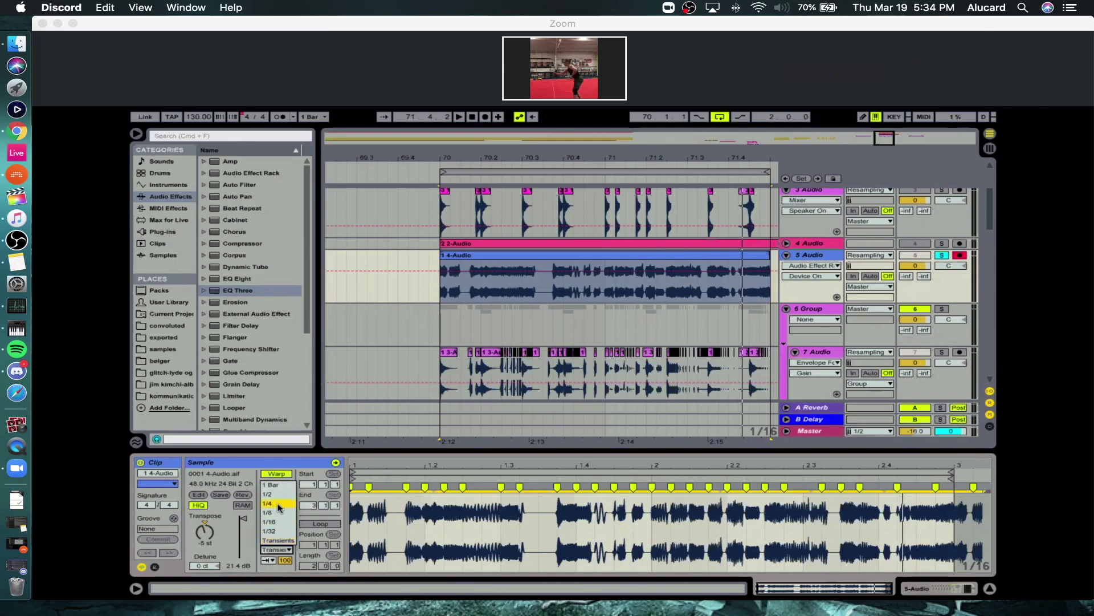
click(278, 504)
drag(285, 560, 285, 590)
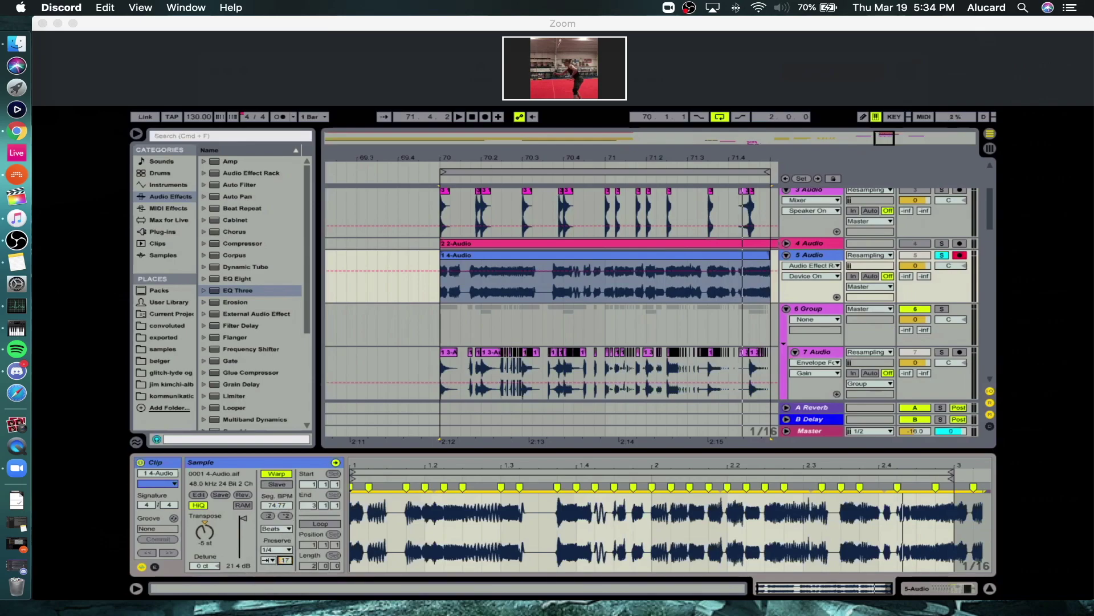
Play the loop from bar 70 and change the 5 Audio clip's Preserve setting to 1/16.
drag(495, 158, 442, 146)
click(403, 292)
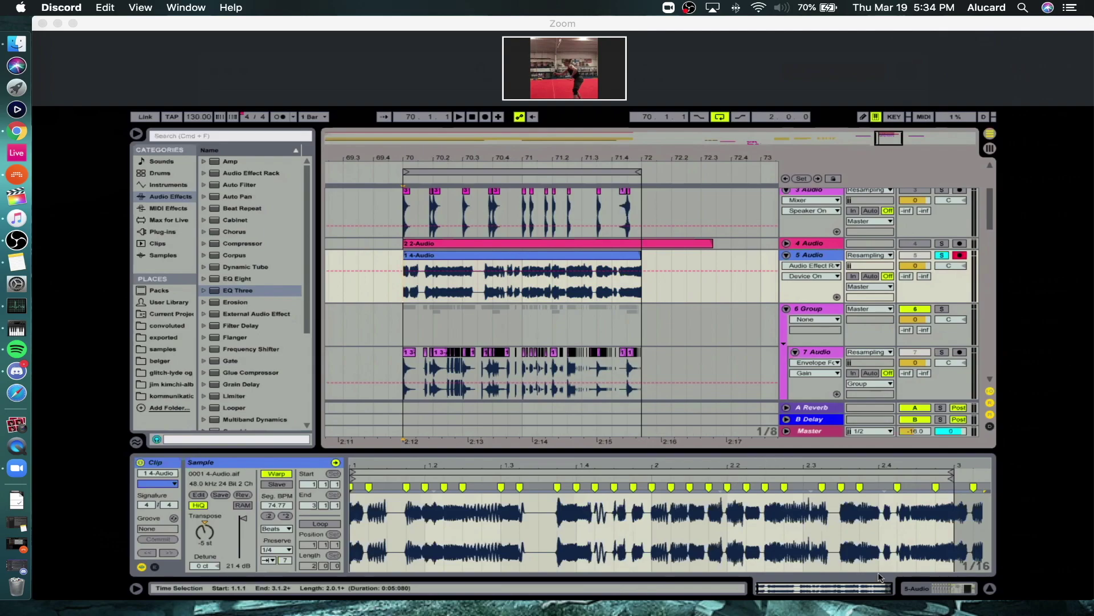
key(shift+Tab)
key(space)
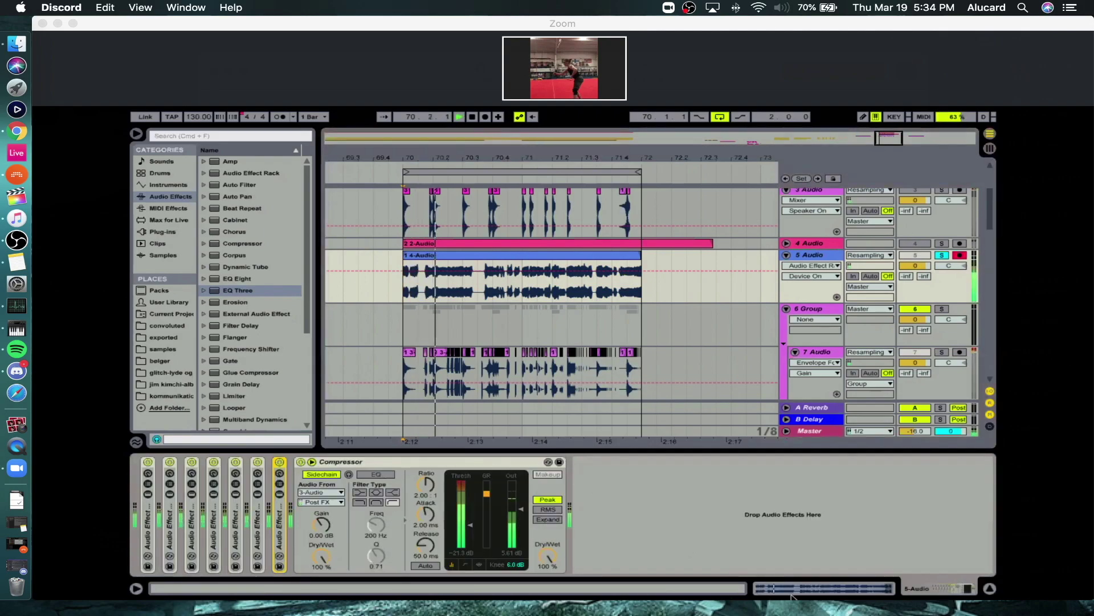
key(shift+Tab)
click(276, 549)
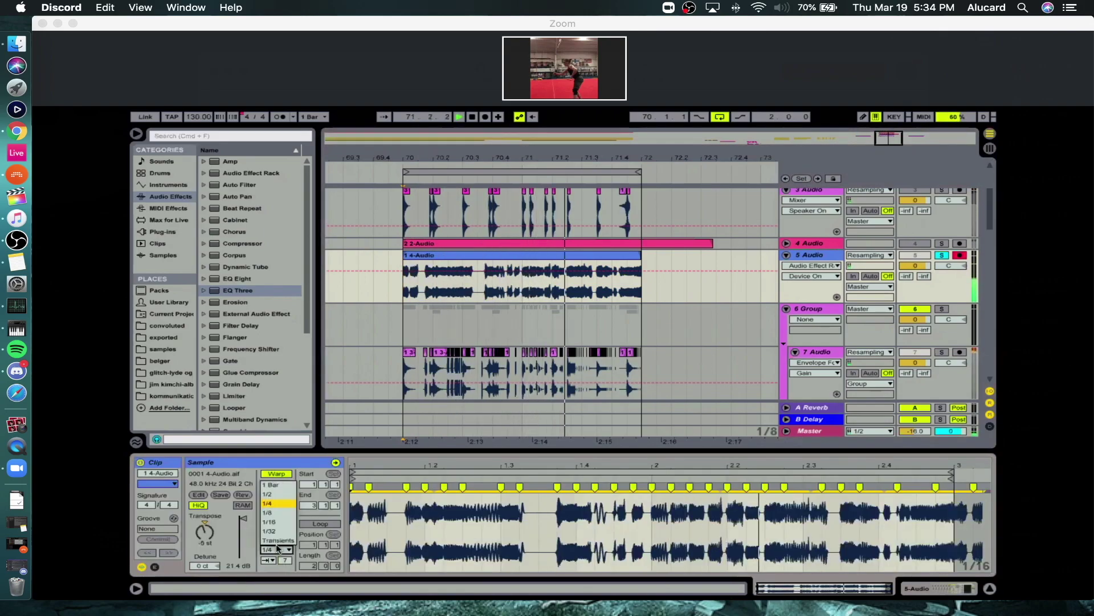
click(278, 522)
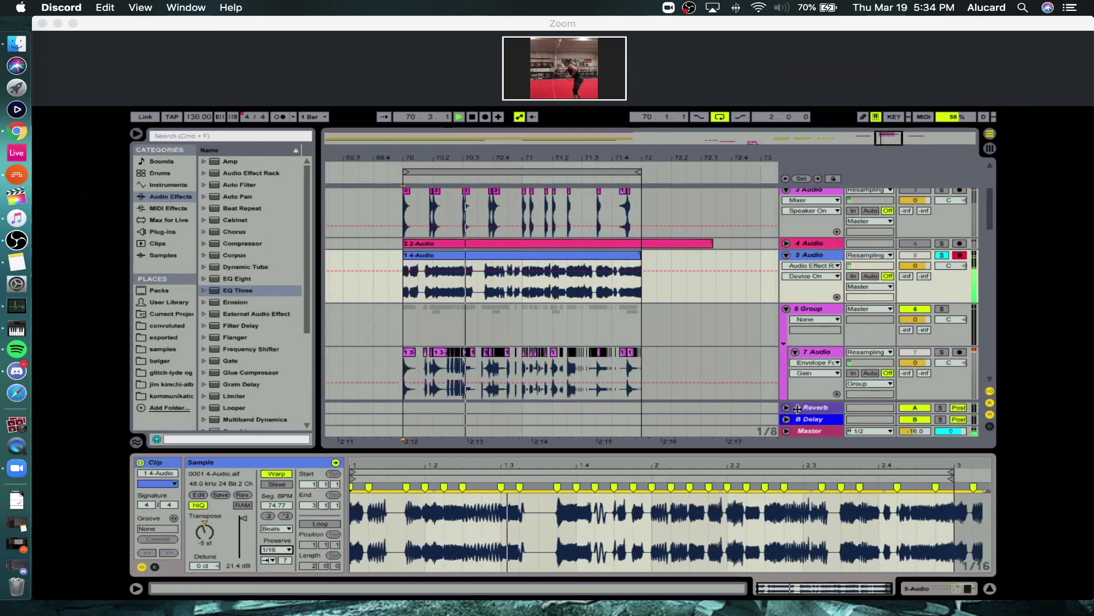
Delete the seven Audio Effect Racks from 5 Audio and play the loop through the Compressor alone.
key(shift+Tab)
key(space)
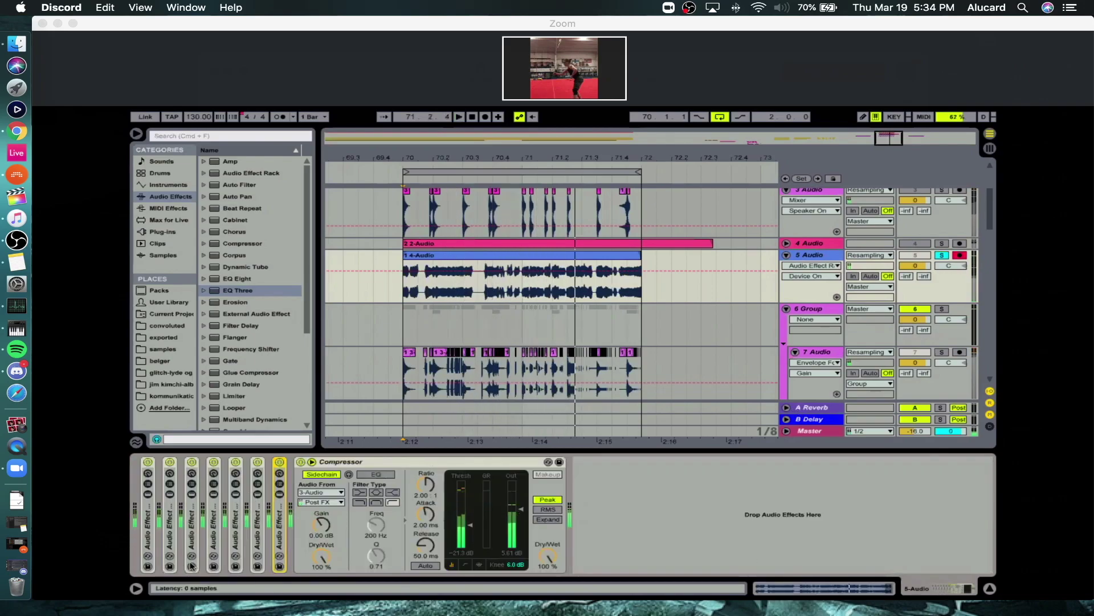
key(Delete)
key(space)
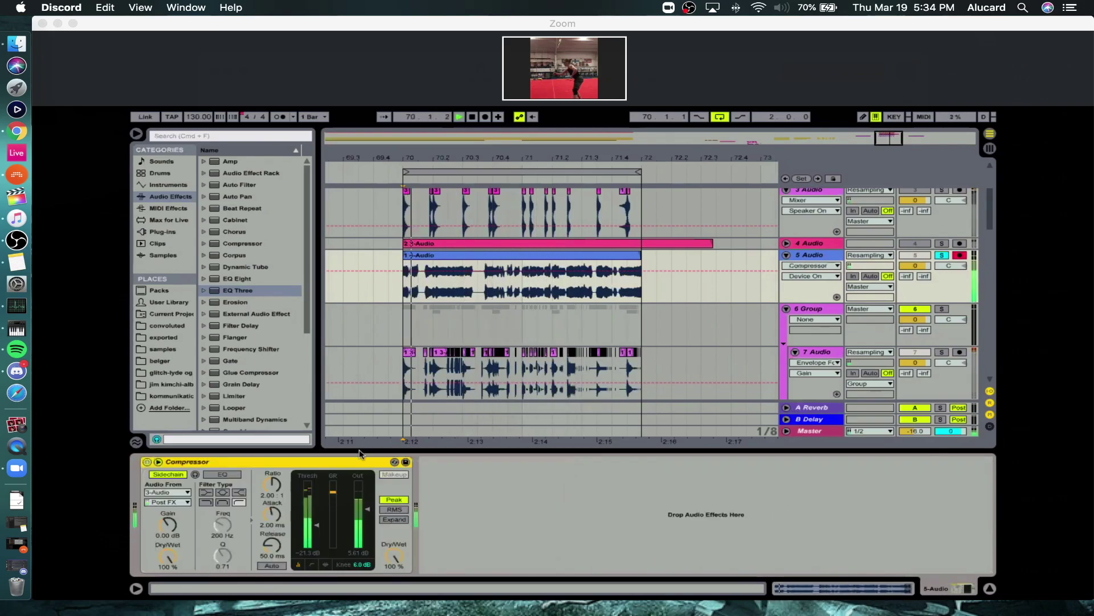
Unsolo 5 Audio, raising its track volume to 1.0 and its Compressor's output gain to 25.4 dB.
click(942, 255)
drag(917, 270, 916, 266)
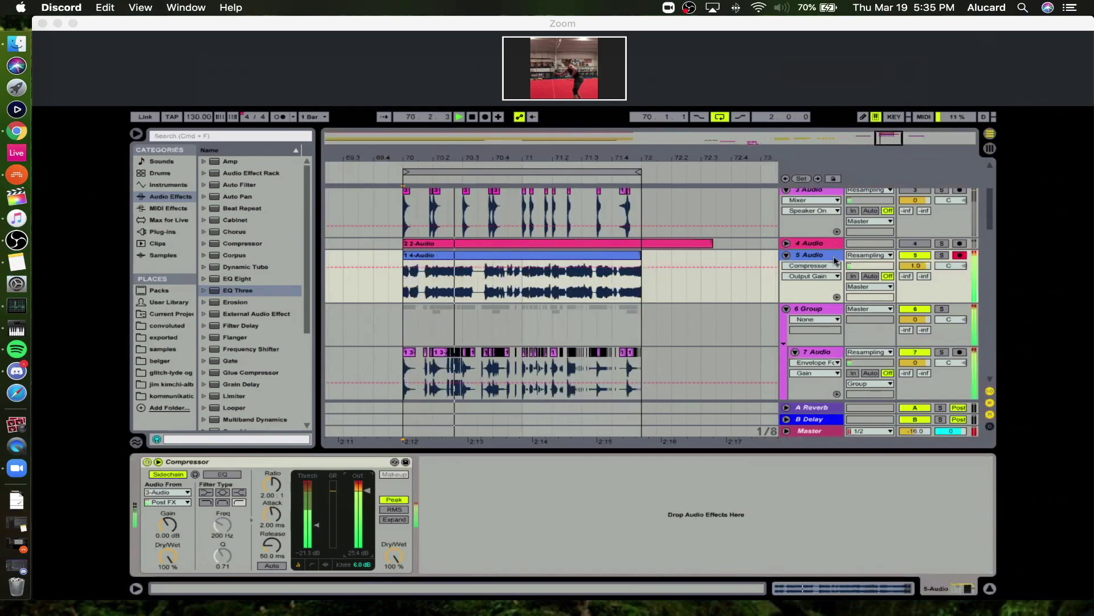
key(space)
Duplicate the 5 Audio track, consolidate the clip on the original, and duplicate that consolidated track as well.
key(super+d)
click(551, 308)
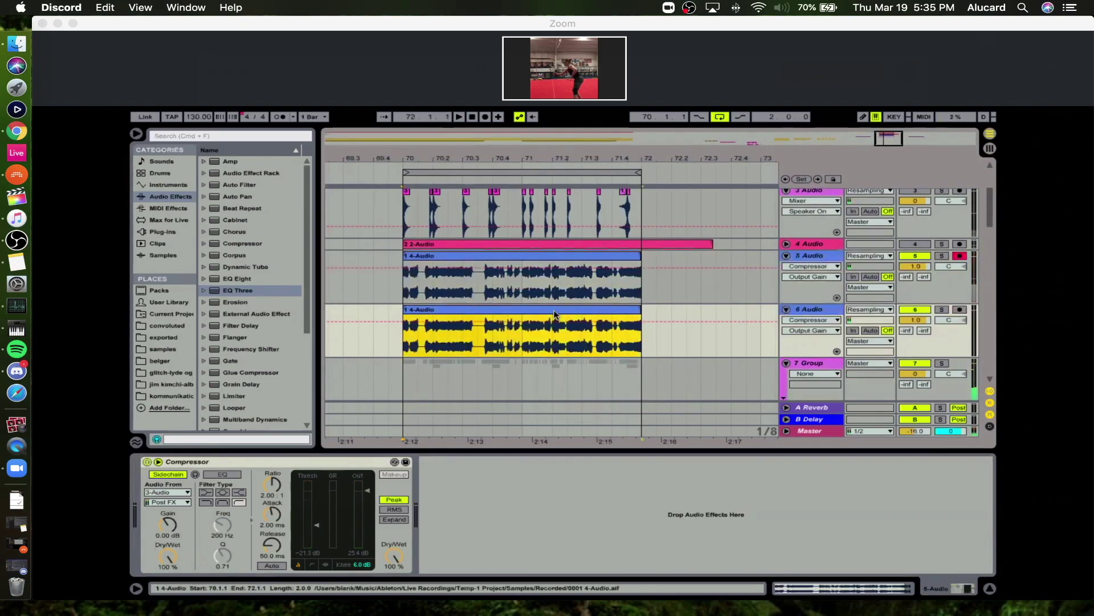
click(854, 587)
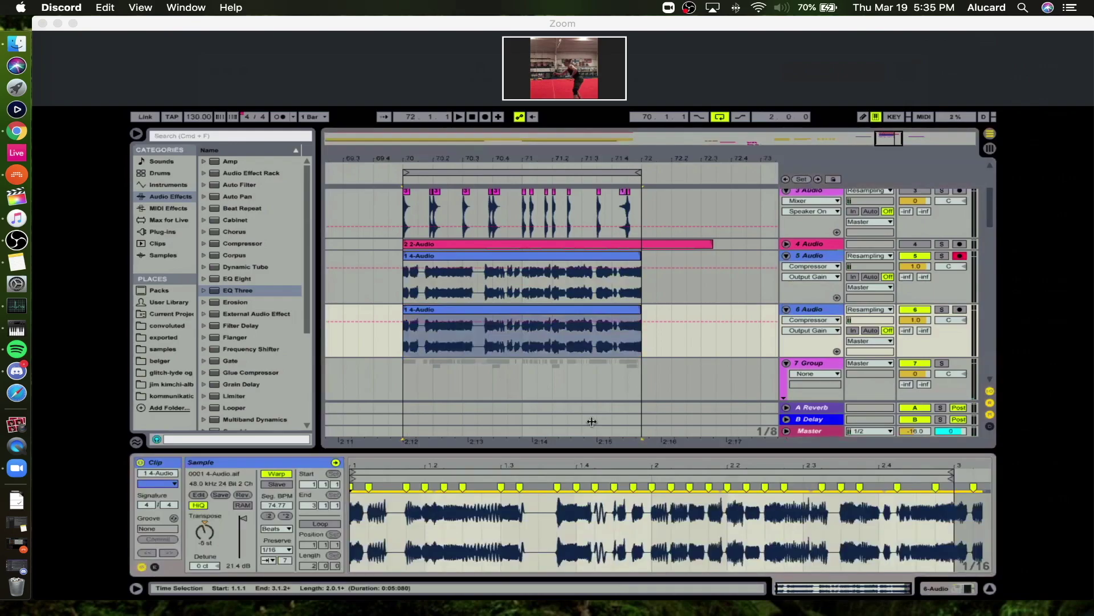
click(463, 255)
key(super+j)
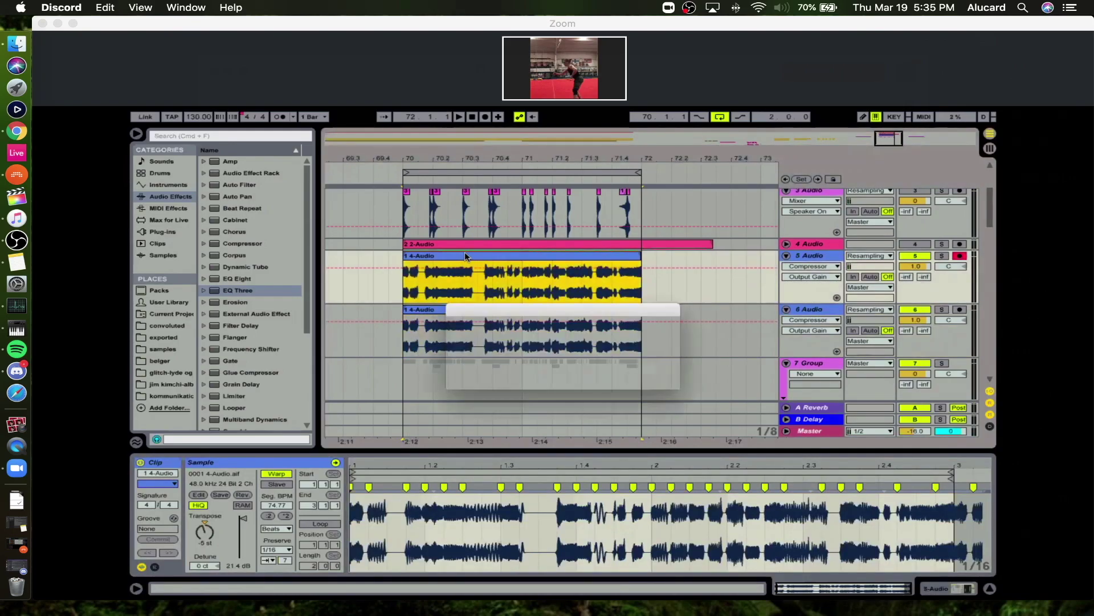
click(803, 255)
key(super+d)
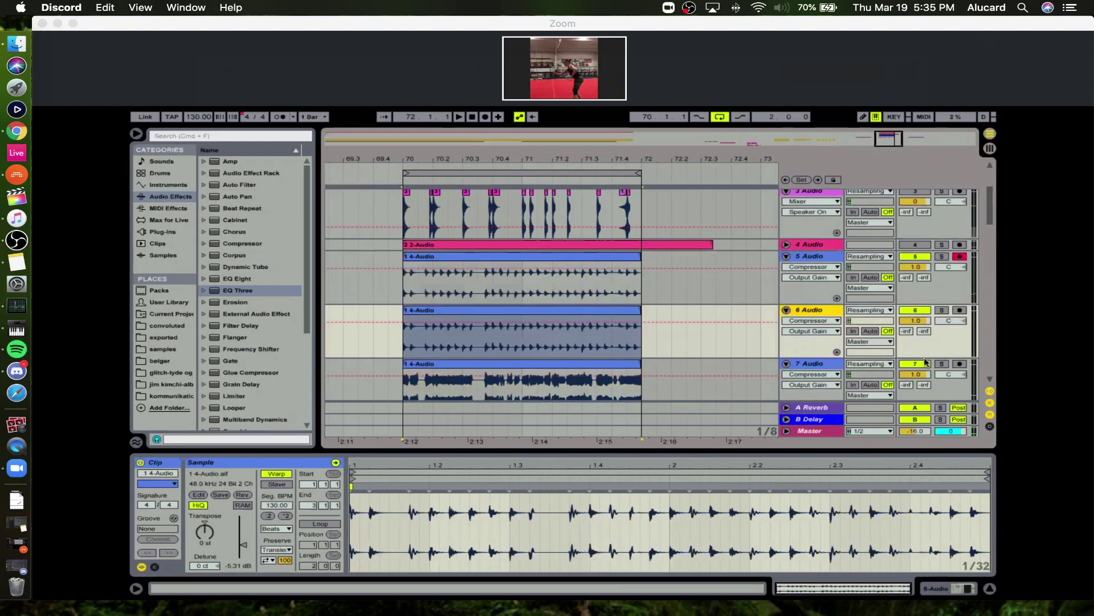
Mute 7 Audio and set the 6 Audio clip to a doubled segment tempo of 260 BPM with the Tones warp mode.
click(546, 314)
scroll(649, 341, down, 3)
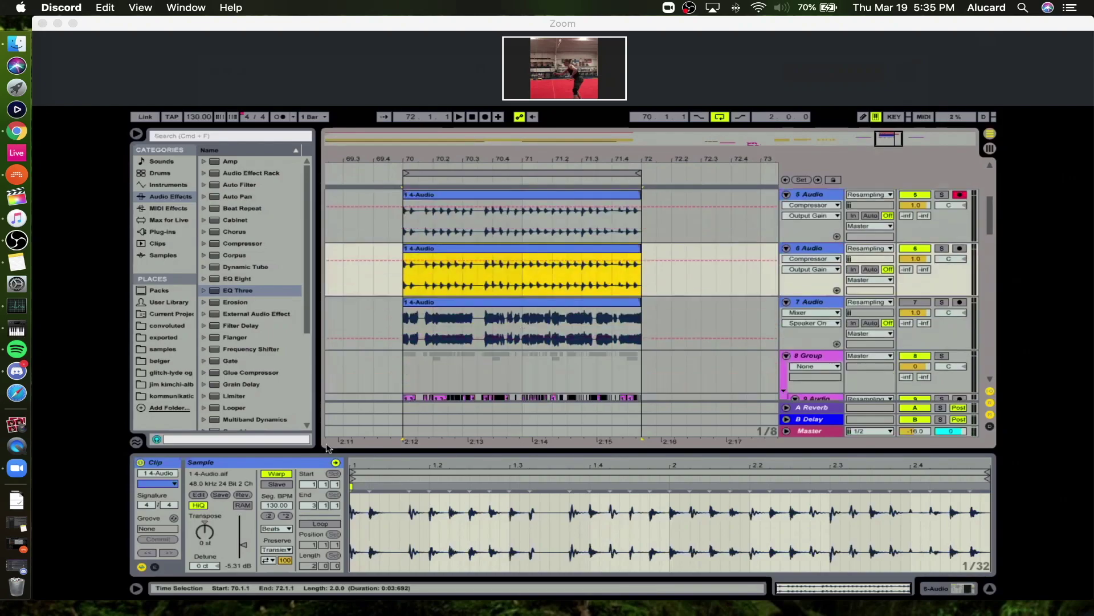
click(295, 518)
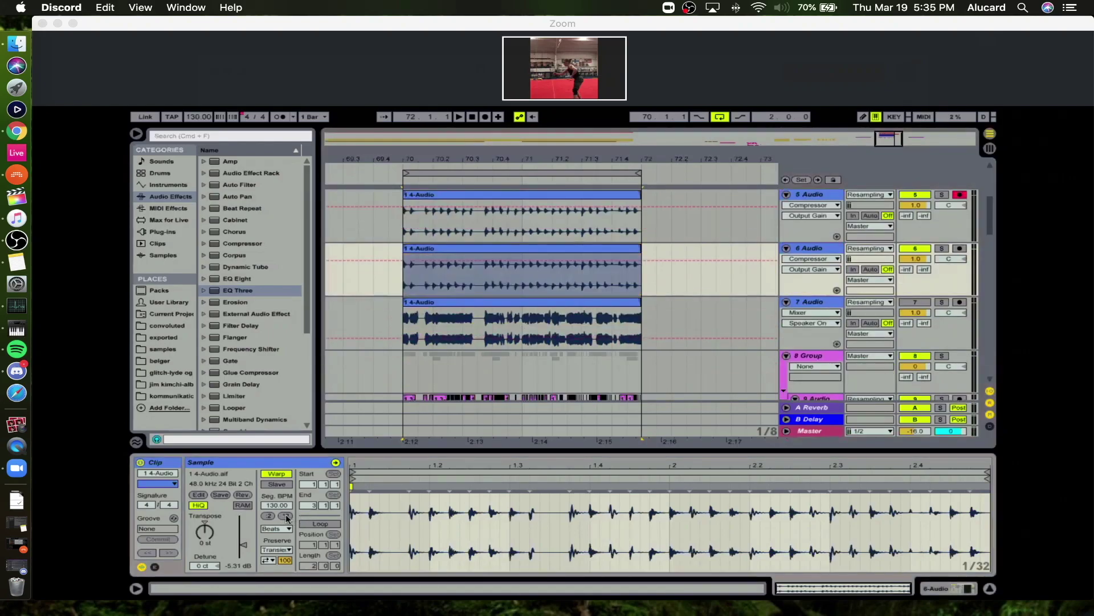
click(287, 518)
click(278, 530)
click(251, 539)
click(272, 550)
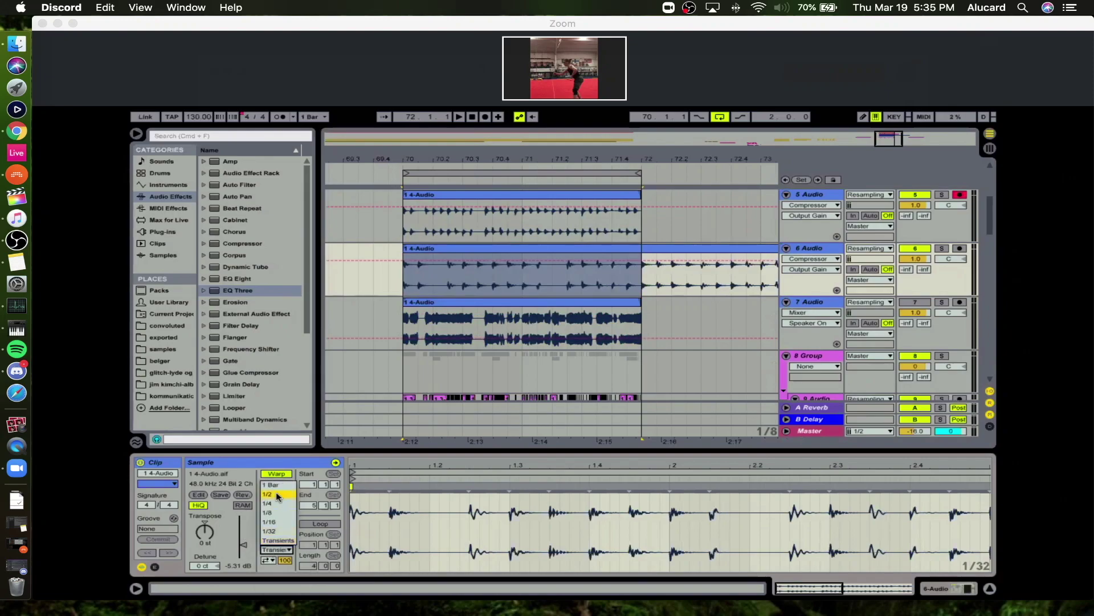
click(273, 511)
click(276, 528)
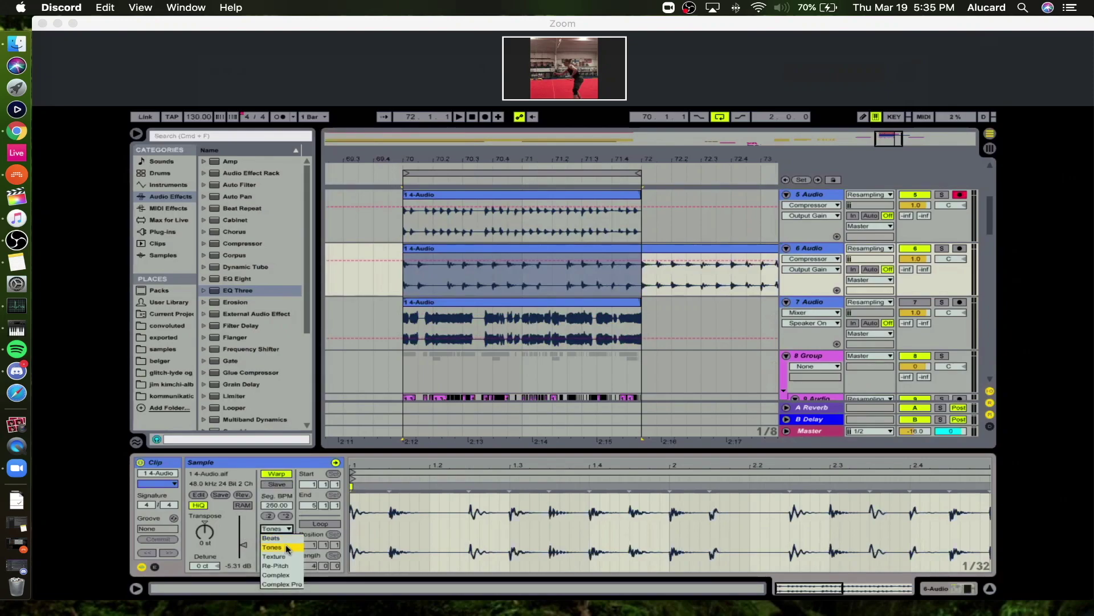
click(287, 549)
Solo 5 Audio and 6 Audio and play the two-bar loop from bar 70 to hear them together.
scroll(944, 271, up, 1)
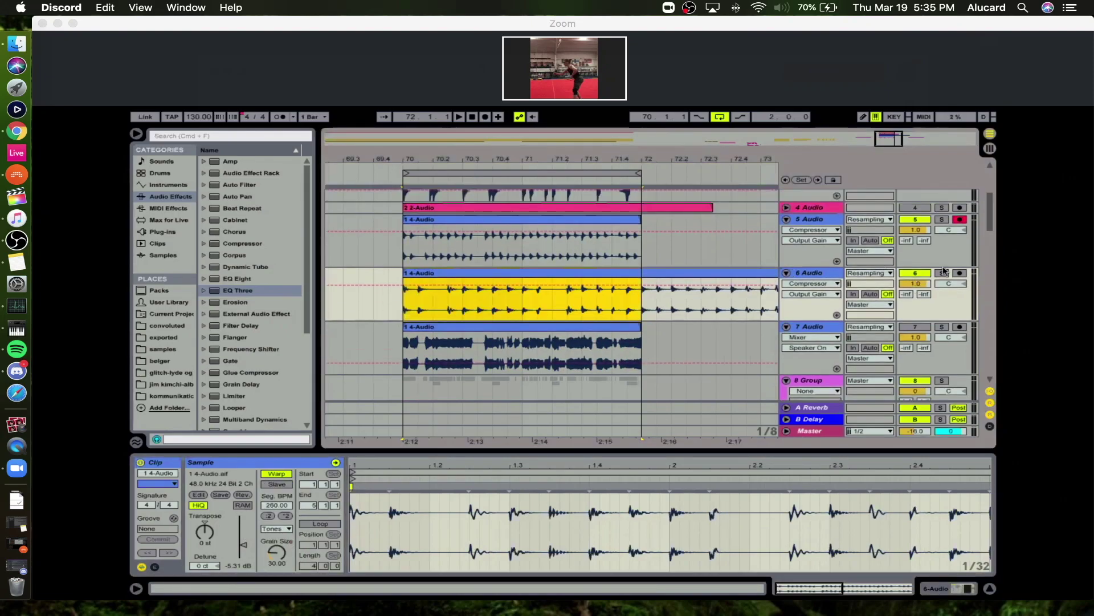
click(942, 273)
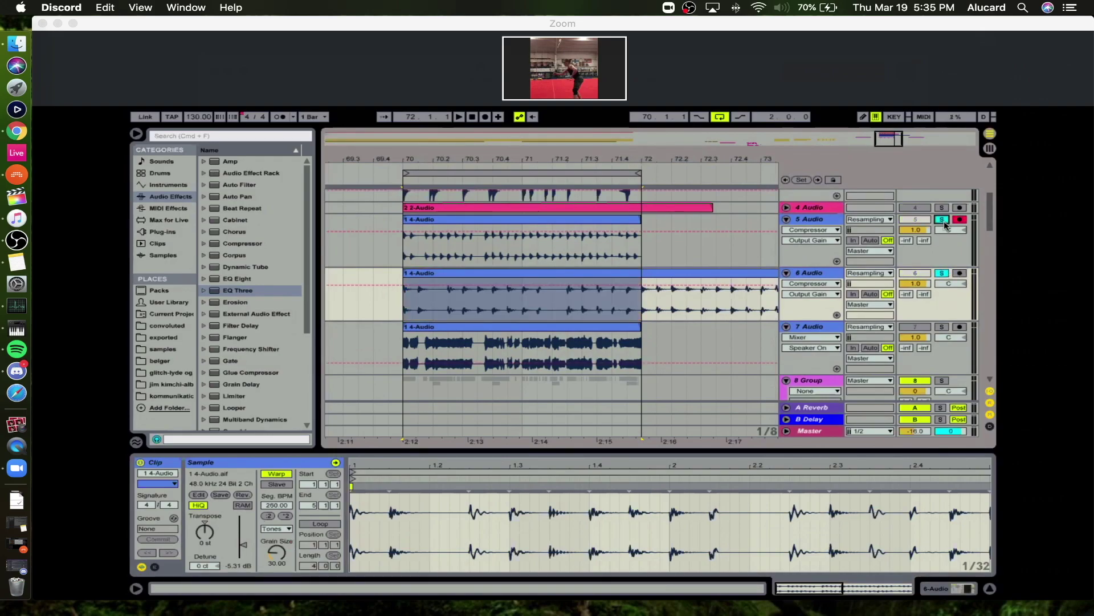
click(399, 256)
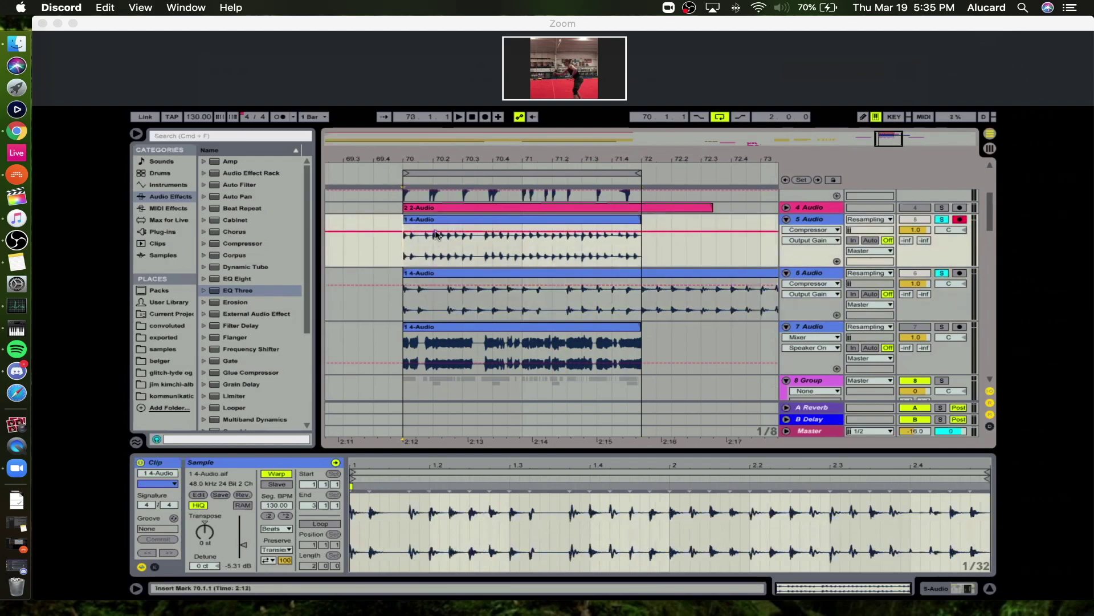
scroll(428, 241, up, 2)
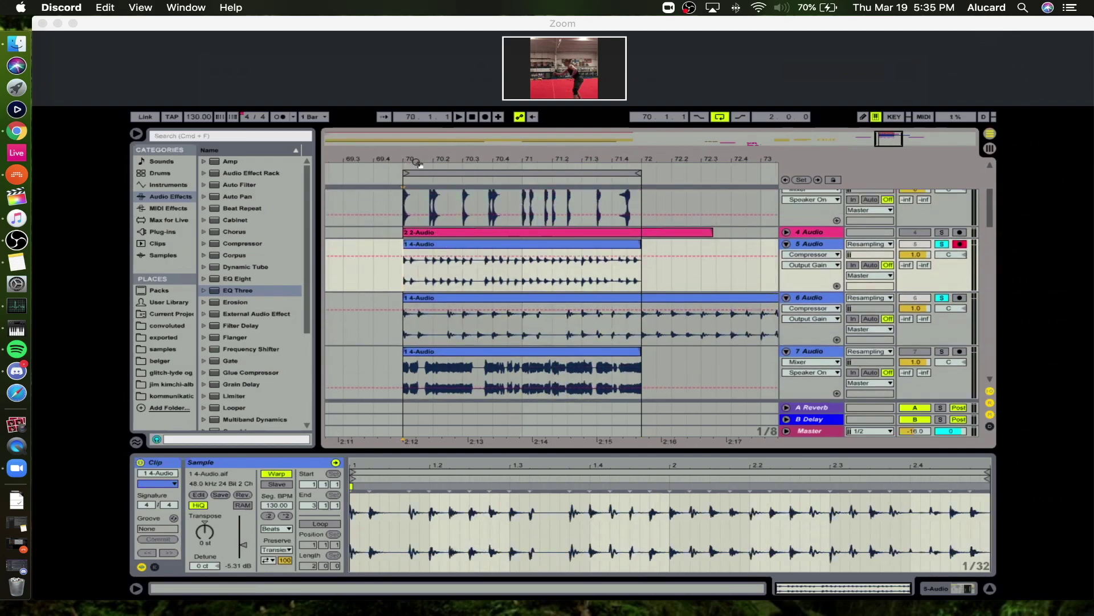
drag(420, 167, 420, 181)
key(space)
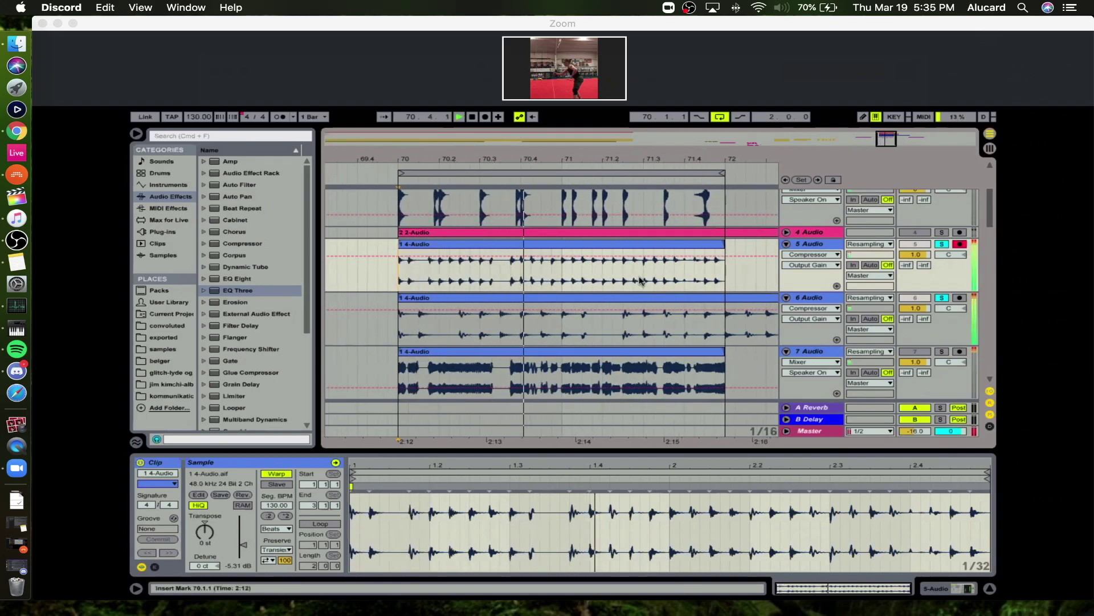
drag(599, 161, 580, 150)
key(space)
Group the 5 Audio and 6 Audio tracks together.
click(814, 300)
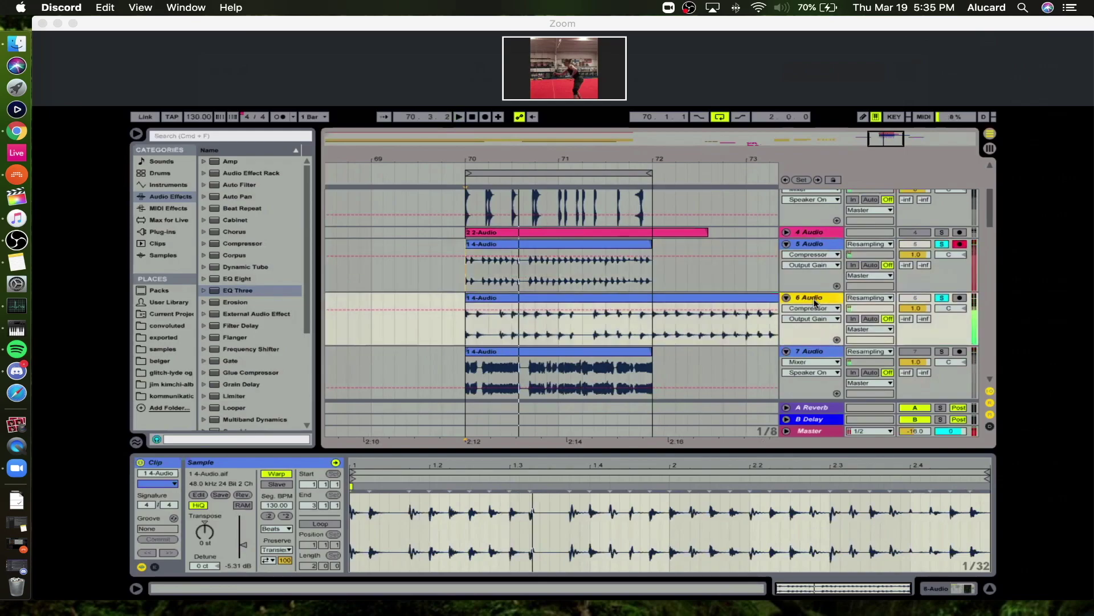
click(816, 246)
scroll(518, 282, down, 8)
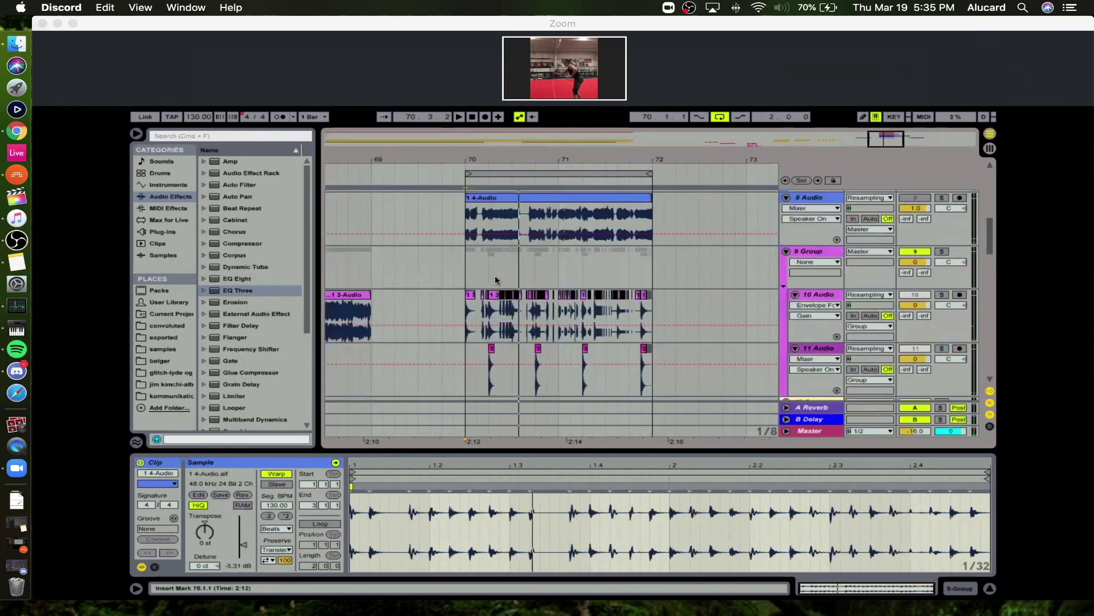
click(479, 264)
scroll(643, 411, up, 1)
scroll(570, 319, up, 5)
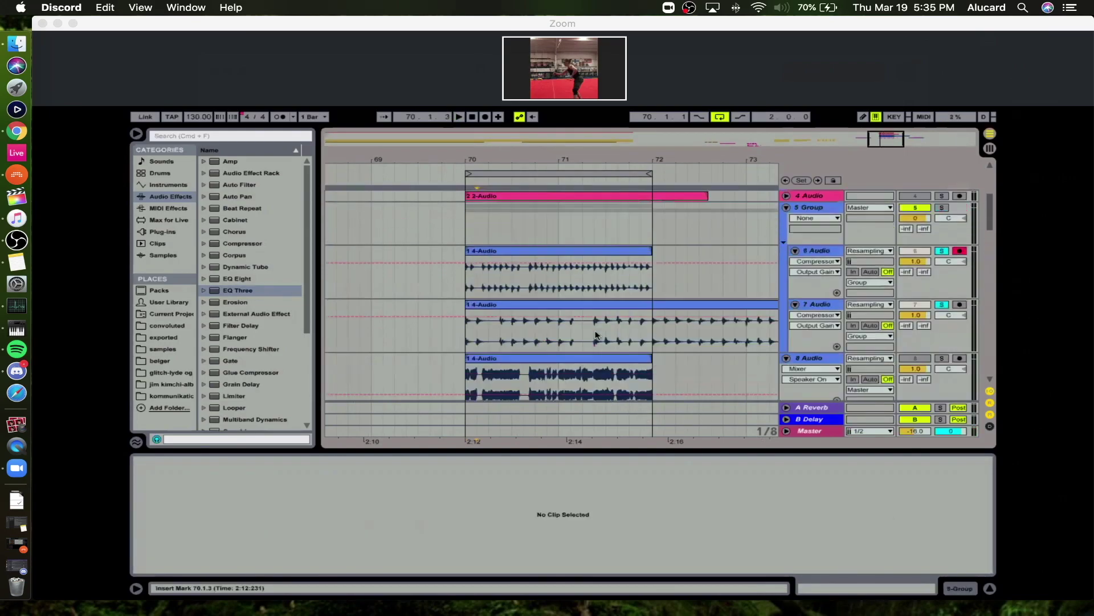
Delete the Compressor from 7 Audio inside the new group.
click(570, 325)
click(935, 589)
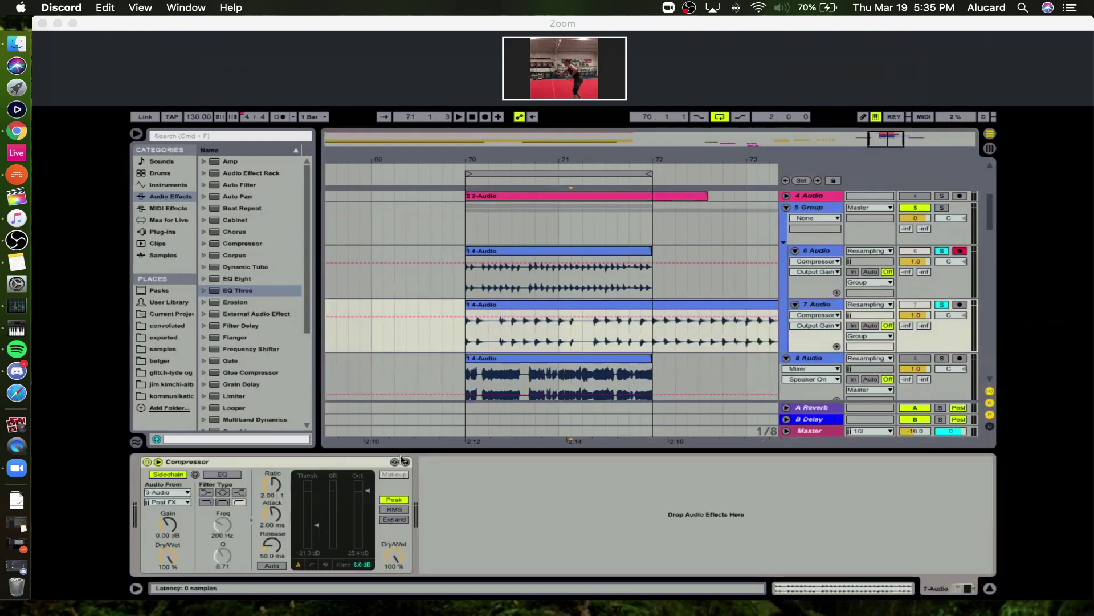
key(Delete)
Cut the Compressor from 6 Audio and paste it onto 7 Audio.
click(547, 228)
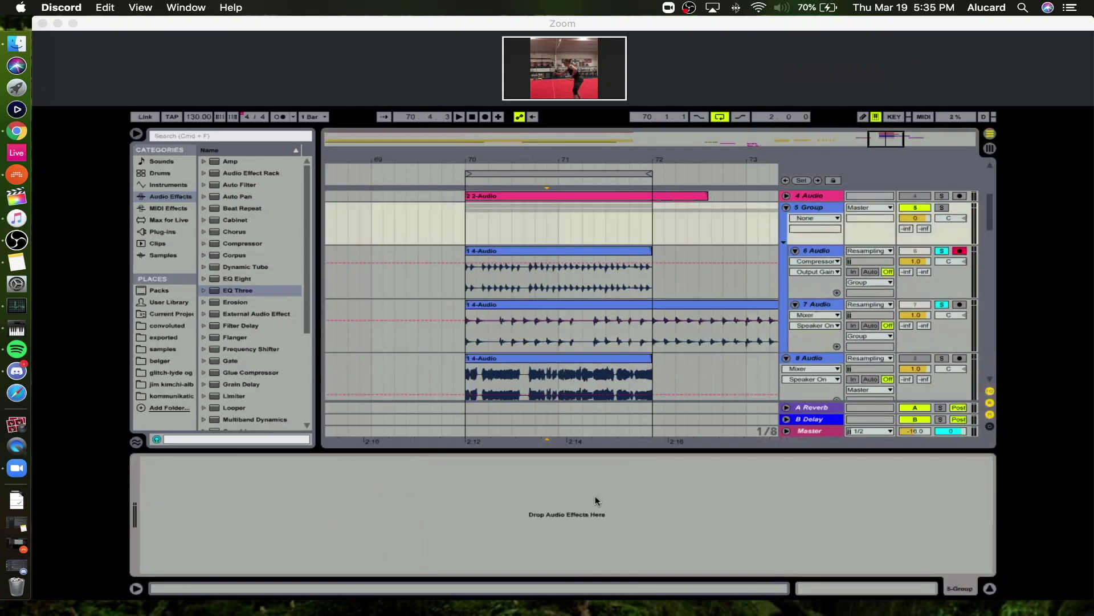
click(544, 292)
click(252, 459)
key(ctrl+c)
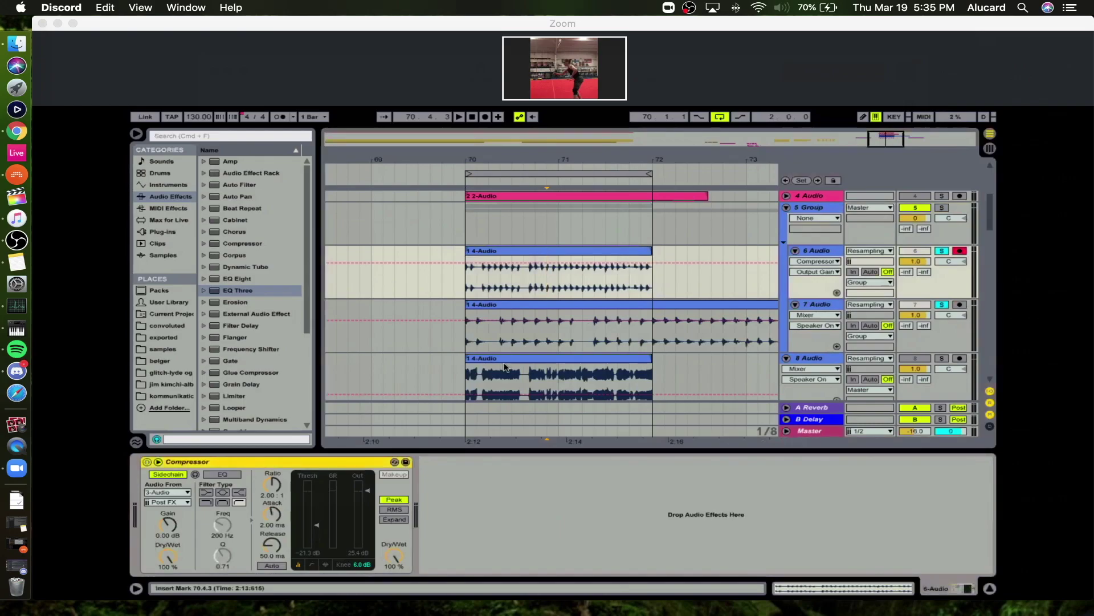
click(489, 336)
click(651, 511)
key(ctrl+v)
Put the sidechained Compressor on 5 Group, set its output gain to -6.94 dB, and play the loop from bar 70.
scroll(551, 358, down, 2)
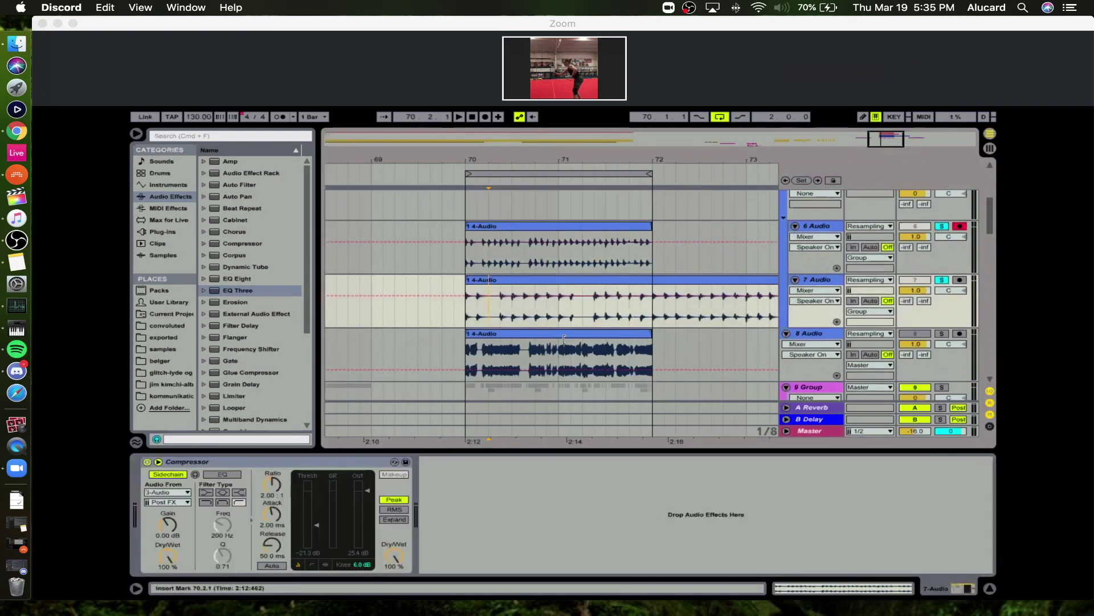
click(522, 334)
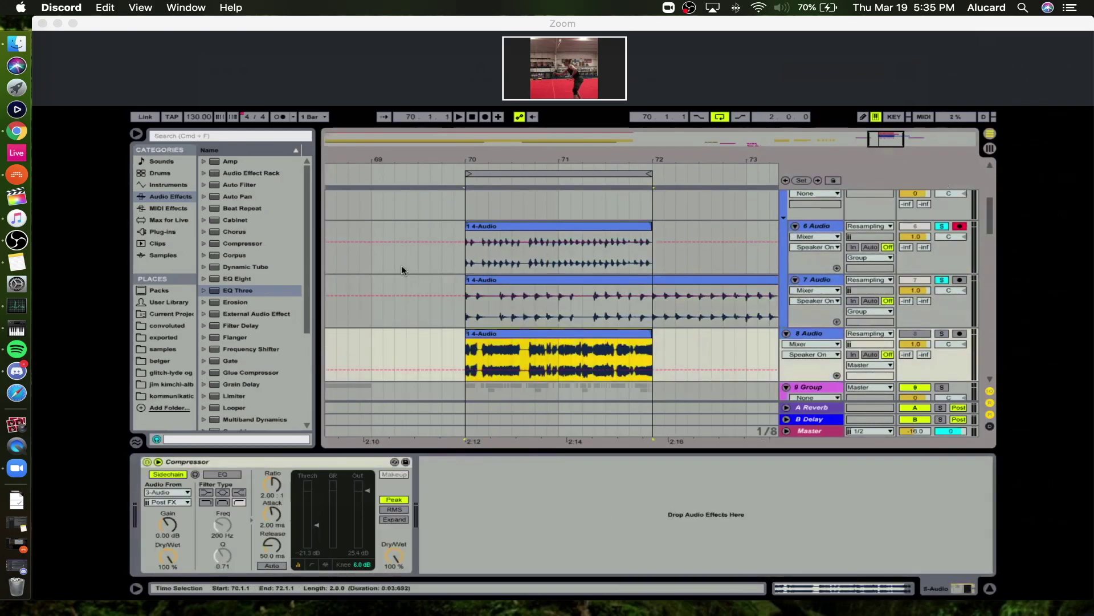
click(464, 258)
scroll(510, 251, up, 5)
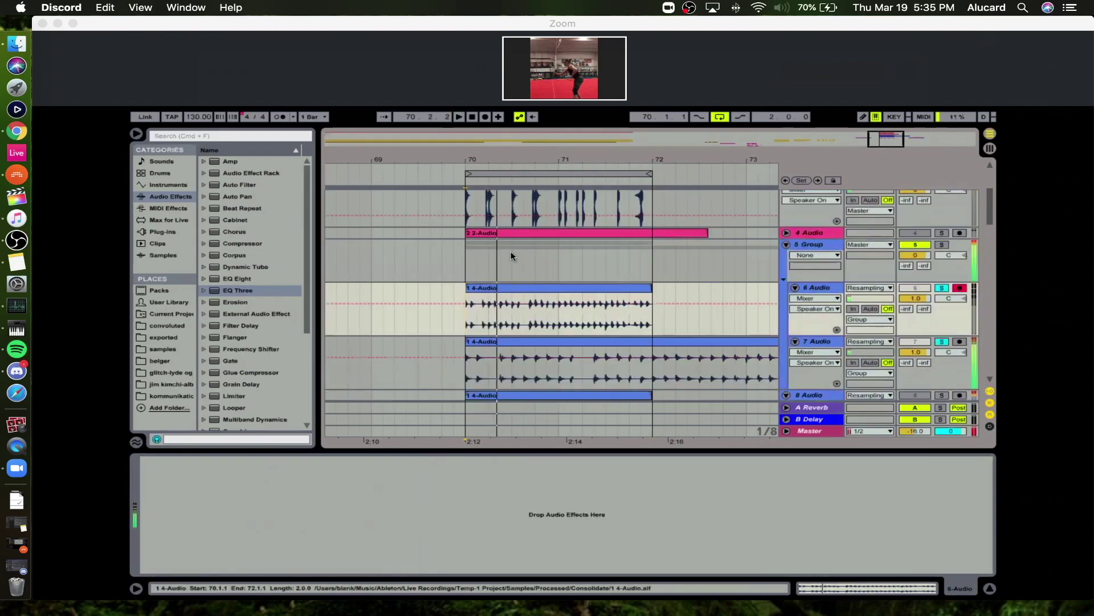
click(452, 251)
key(space)
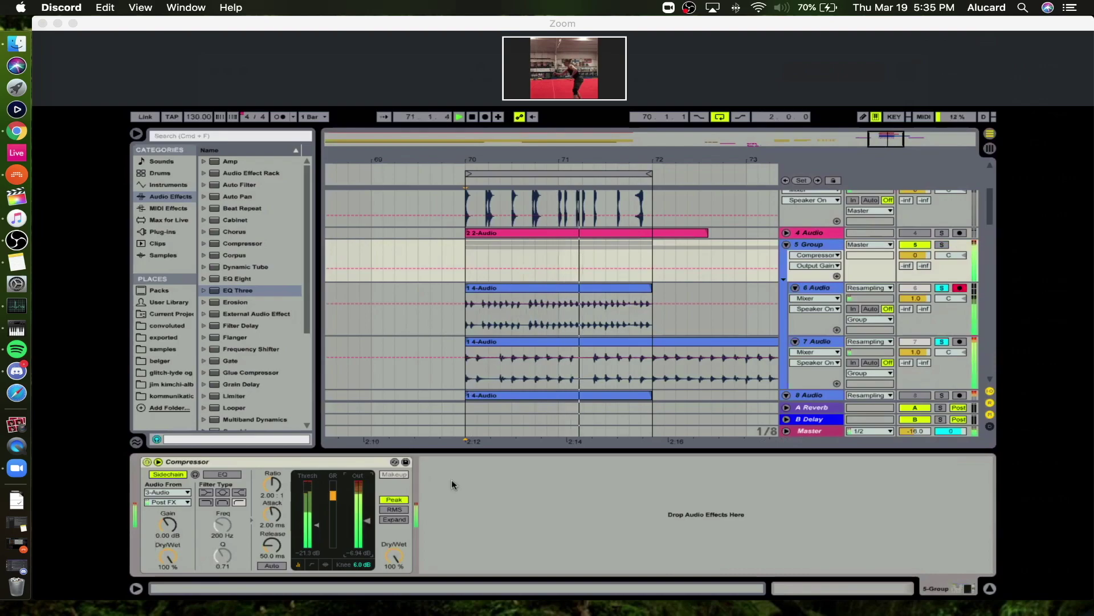
Delete the Compressor from 7 Audio and replay the loop through the Compressor on 5 Group.
key(space)
click(829, 341)
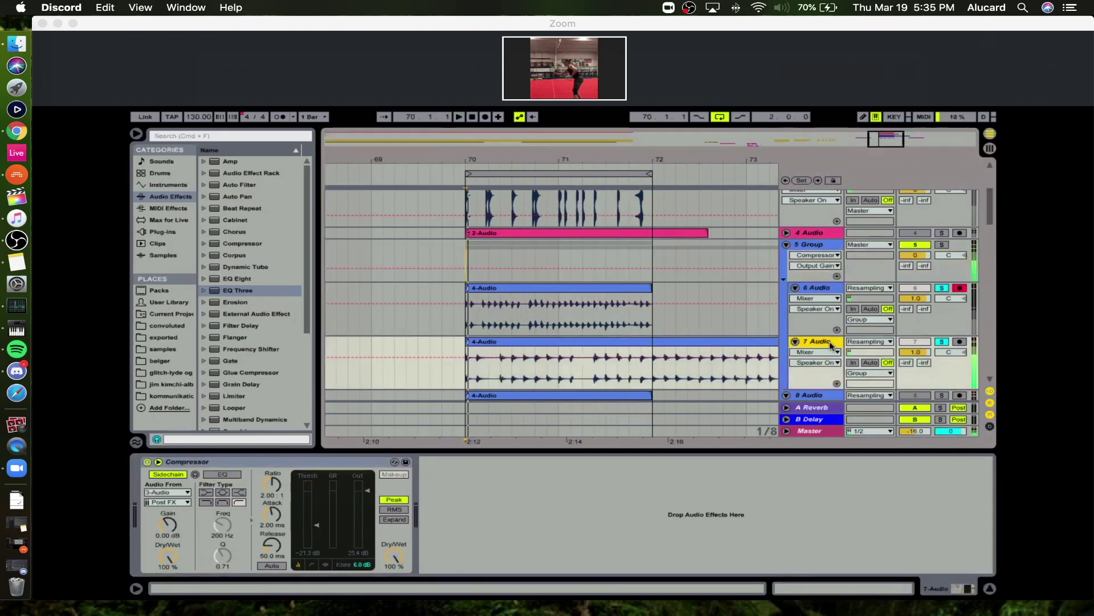
click(353, 461)
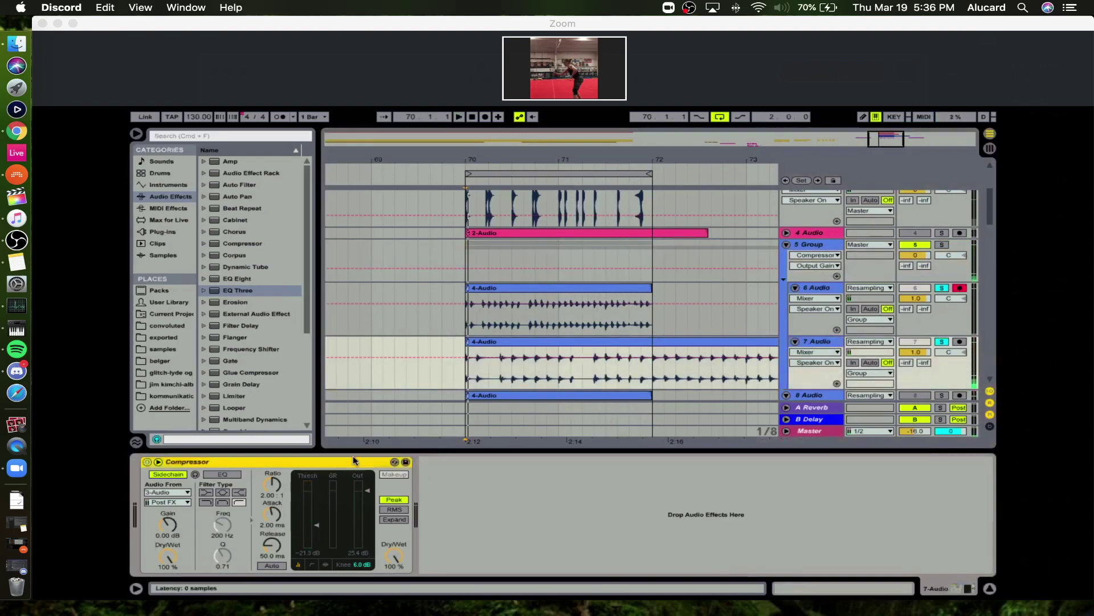
click(528, 333)
key(space)
click(525, 272)
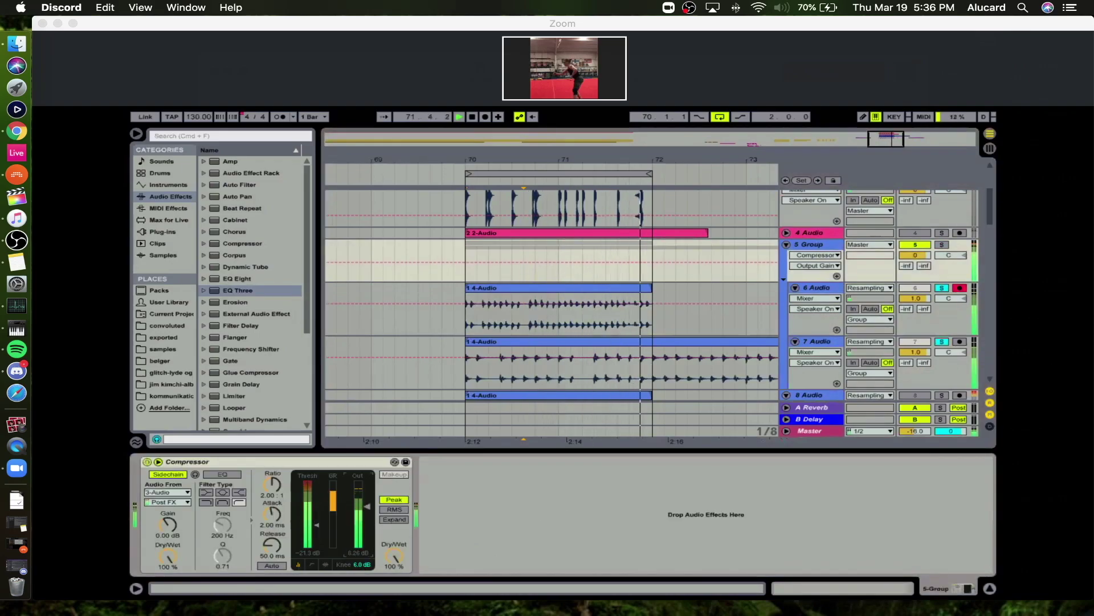
Examine the sample and warp settings of the 6 Audio and 7 Audio clips.
click(569, 344)
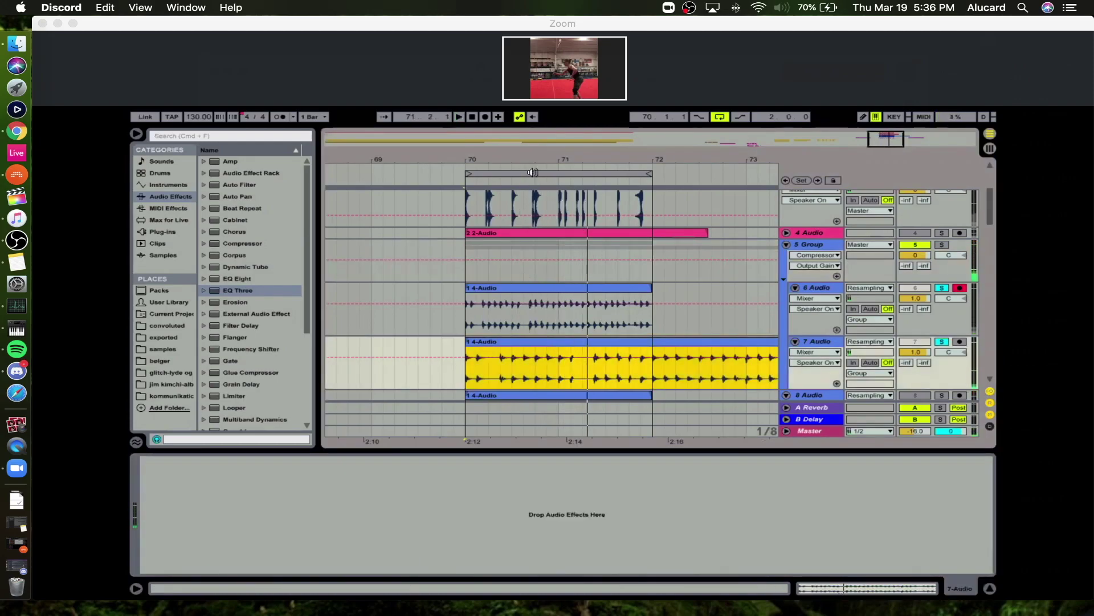
mouse_move(529, 163)
mouse_down()
mouse_move(528, 191)
mouse_move(523, 170)
mouse_move(524, 180)
mouse_up()
click(571, 288)
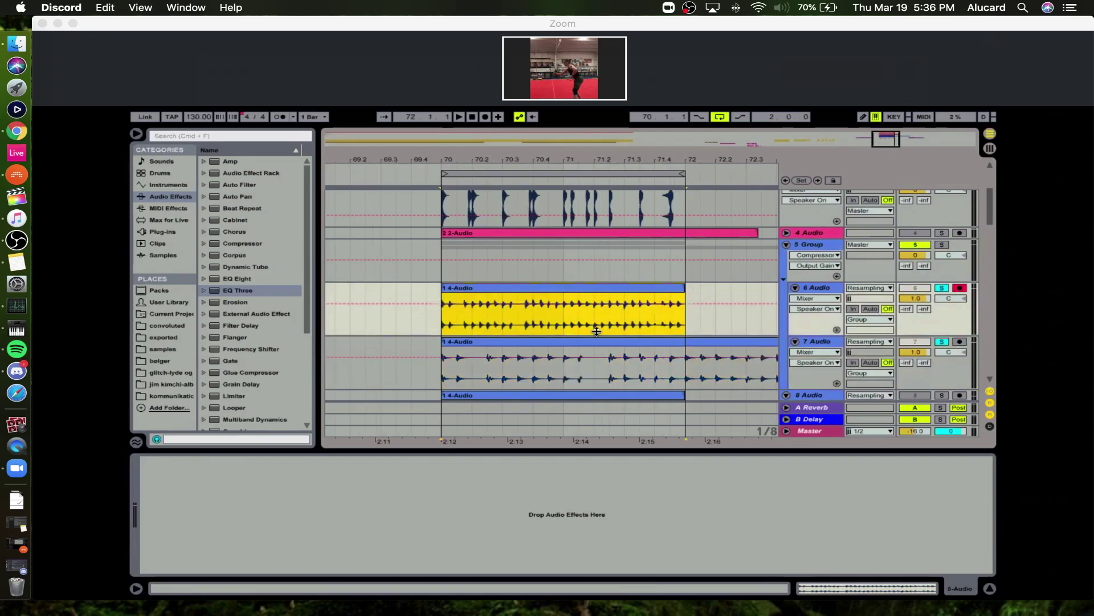
click(833, 588)
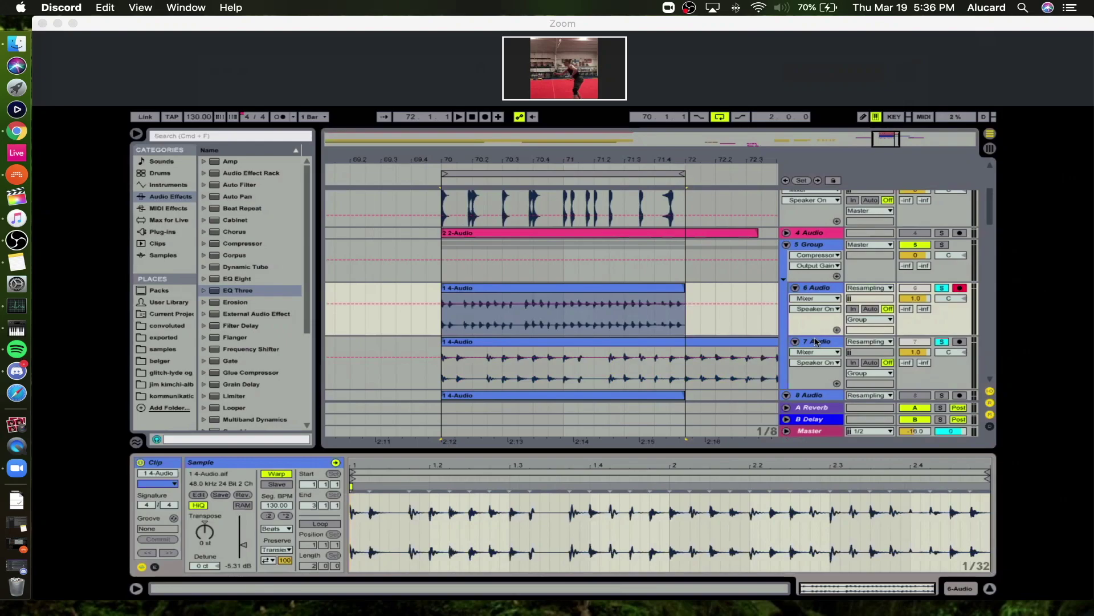
click(816, 342)
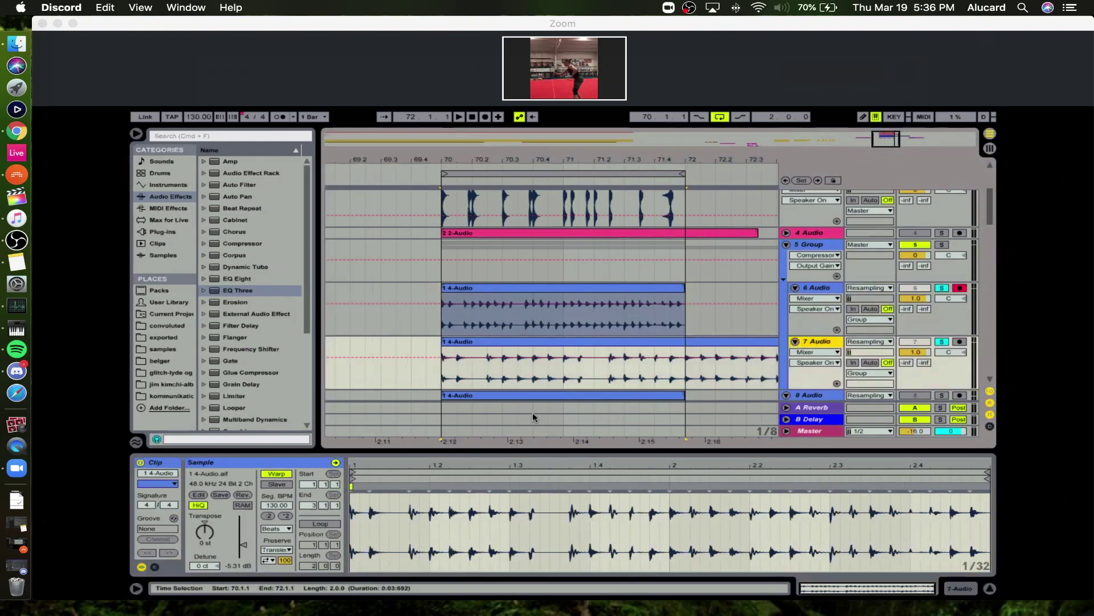
click(268, 516)
click(285, 516)
click(521, 350)
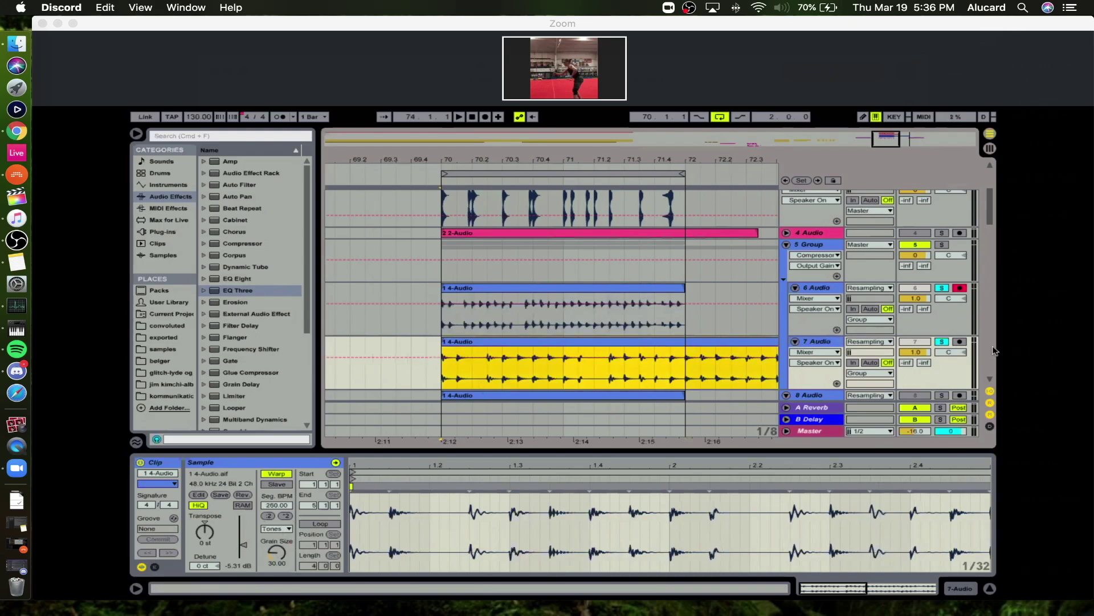
Unsolo 6 Audio and play the loop from bar 70 with only 7 Audio soloed.
click(943, 342)
key(space)
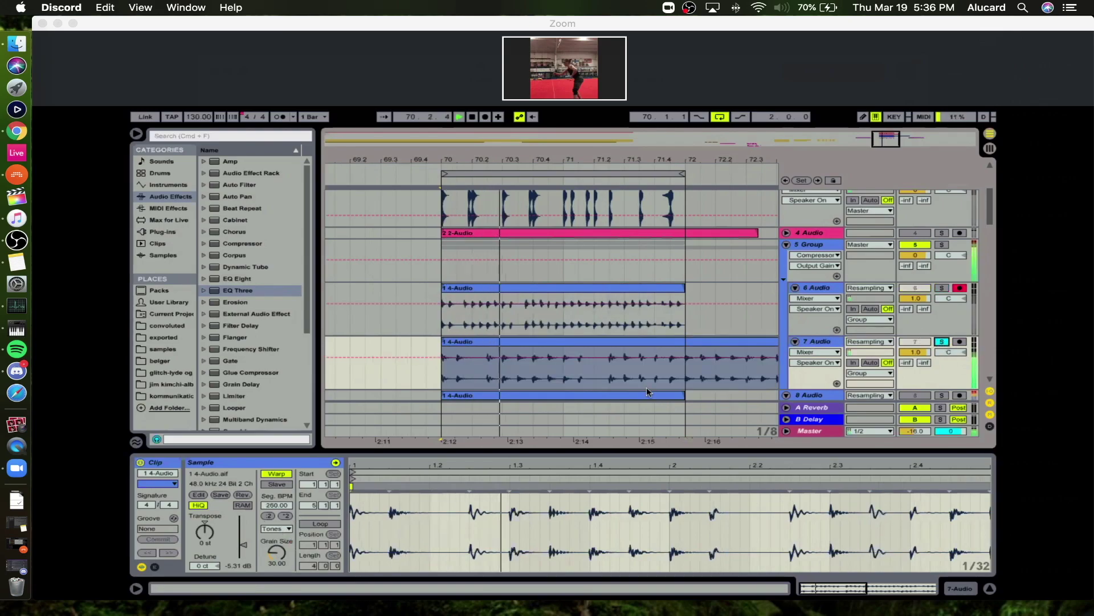
key(space)
Split the 7 Audio clip at bar 72, reverse the bars 70 to 72 part, and audition it with 6 Audio soloed.
click(686, 373)
key(super+e)
click(627, 342)
click(242, 494)
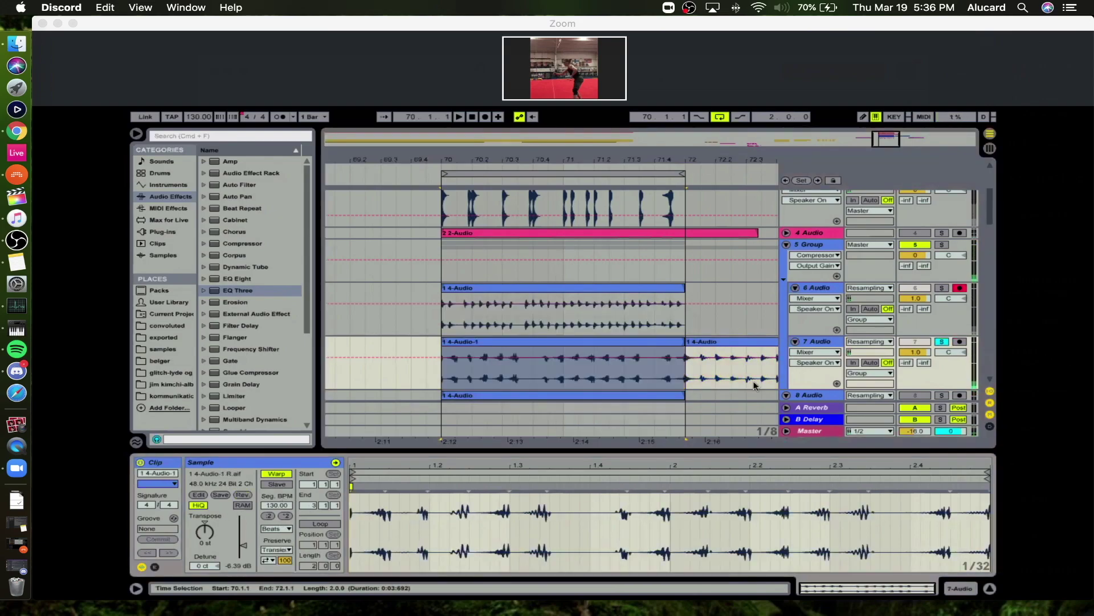
click(942, 288)
key(space)
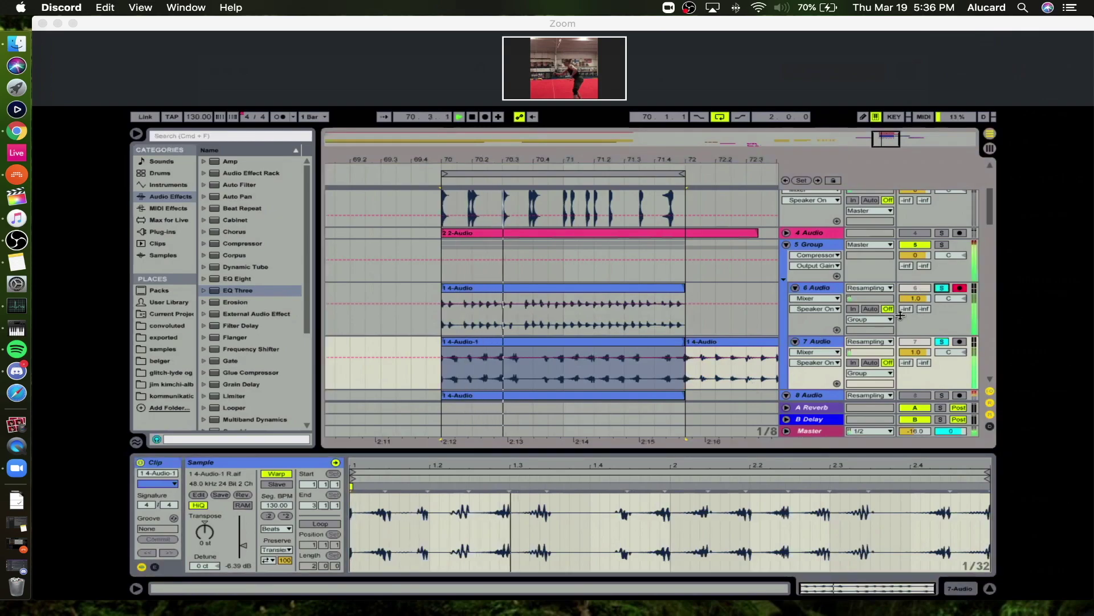
key(space)
Shift the reversed 7 Audio clip slightly earlier so that it starts at 69.4.4.
drag(545, 159, 576, 268)
drag(561, 343, 534, 346)
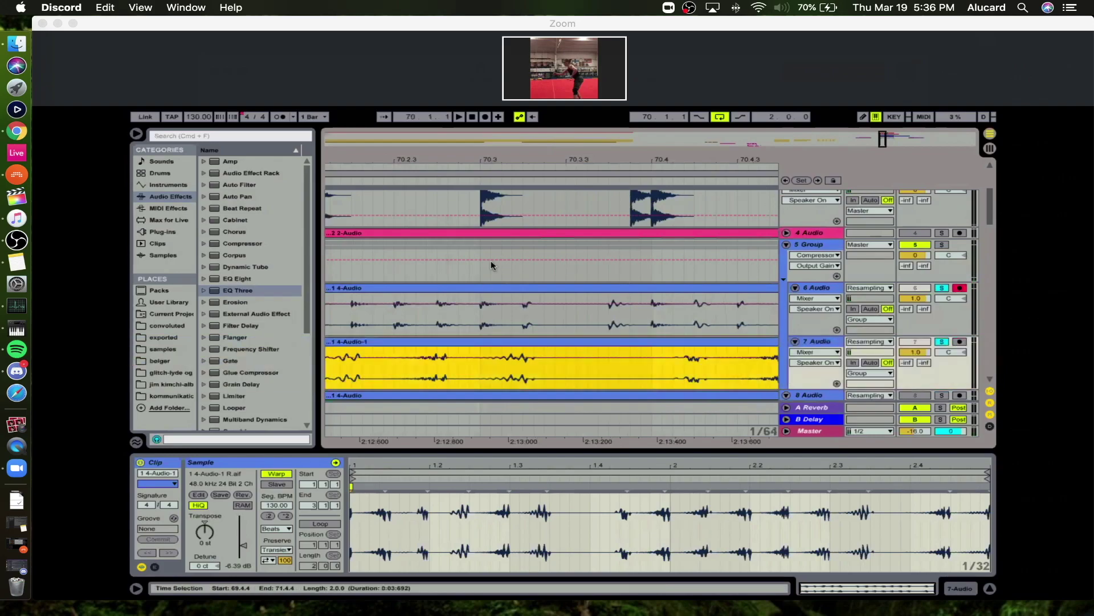
drag(510, 161, 511, 112)
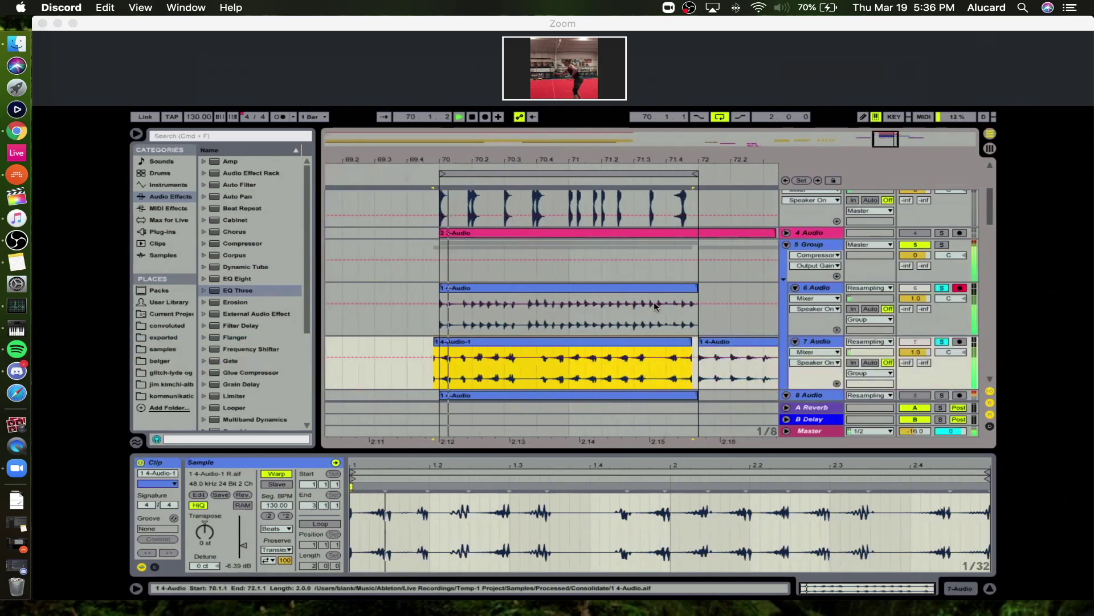
Move the piece of the reversed 7 Audio clip that precedes bar 70 into the gap before bar 72.
drag(425, 376, 448, 353)
key(super+c)
click(682, 381)
key(super+v)
key(Delete)
click(474, 343)
Duplicate the 2-Audio clip on the 4 Audio track directly after itself.
scroll(457, 261, up, 4)
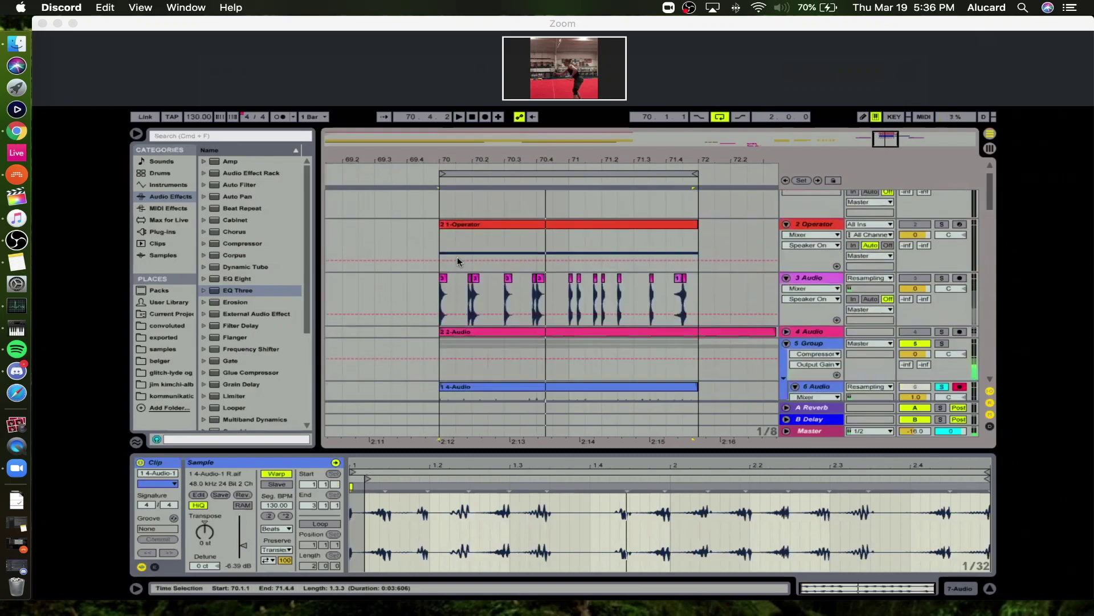
click(439, 333)
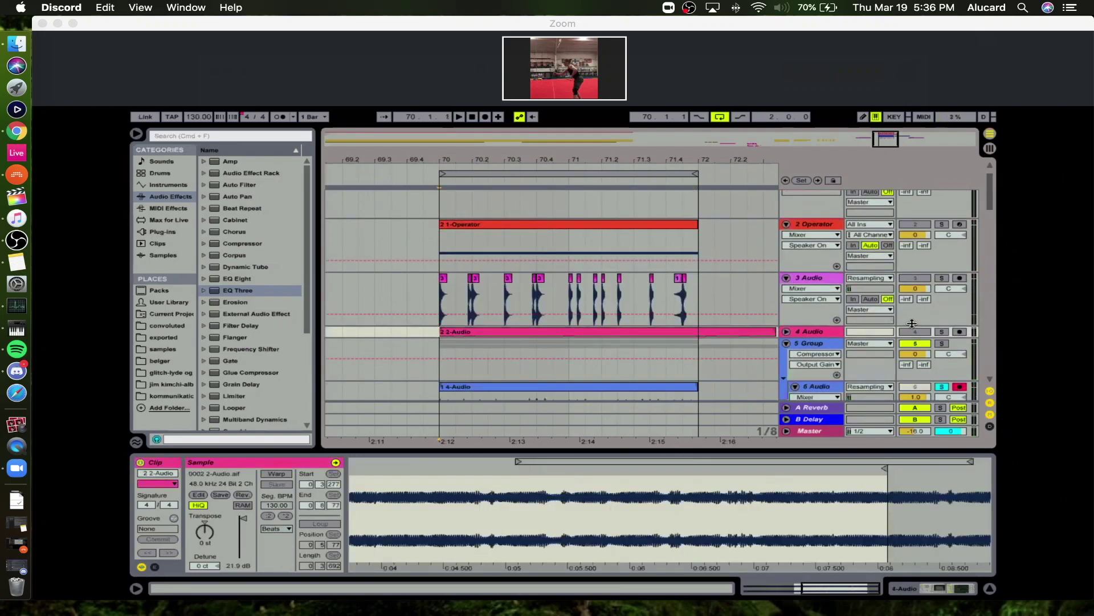
key(super+d)
Arm 4 Audio and record the resampled loop onto it from bar 70 to 72.
drag(403, 153, 911, 151)
click(542, 332)
click(959, 331)
click(485, 117)
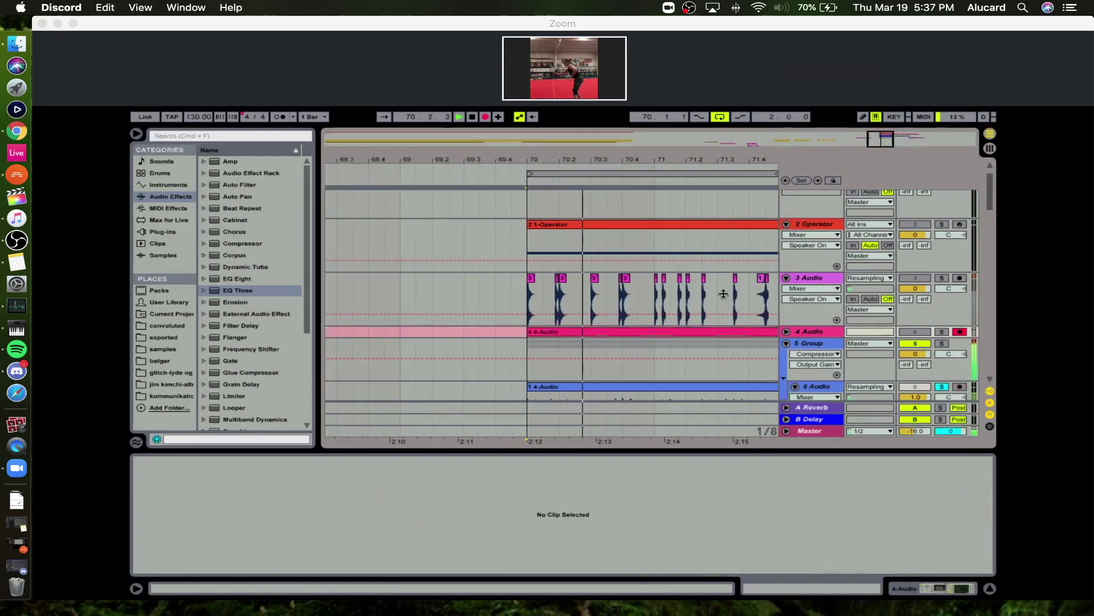
drag(616, 162, 553, 146)
key(space)
Cut the recorded bars 70 to 72 clip from 4 Audio and paste it onto a new audio track below 8 Audio.
click(502, 335)
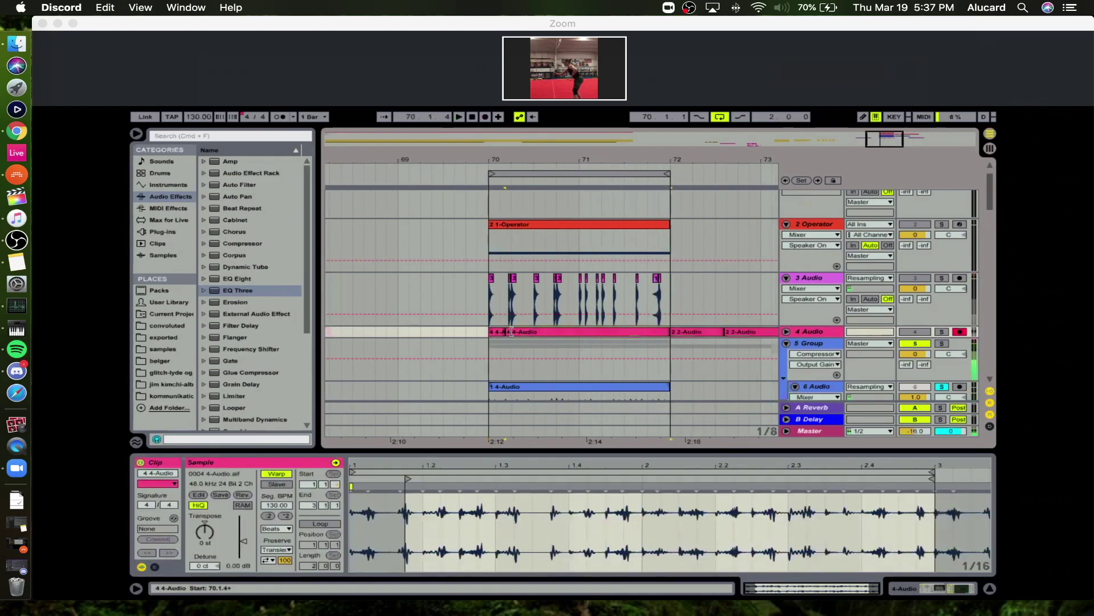
key(Delete)
scroll(828, 279, down, 5)
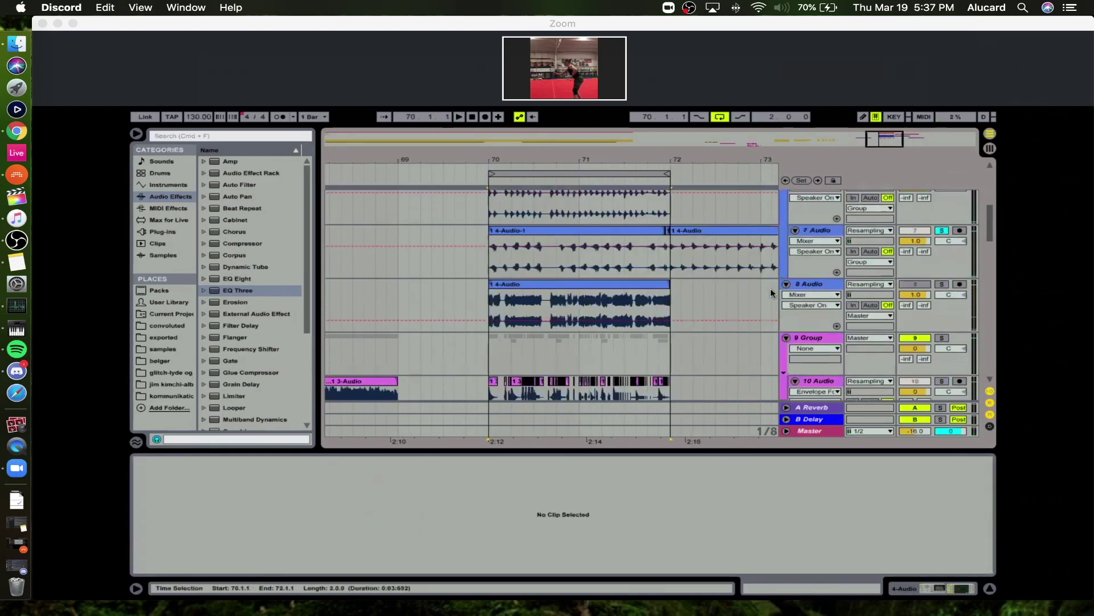
click(786, 220)
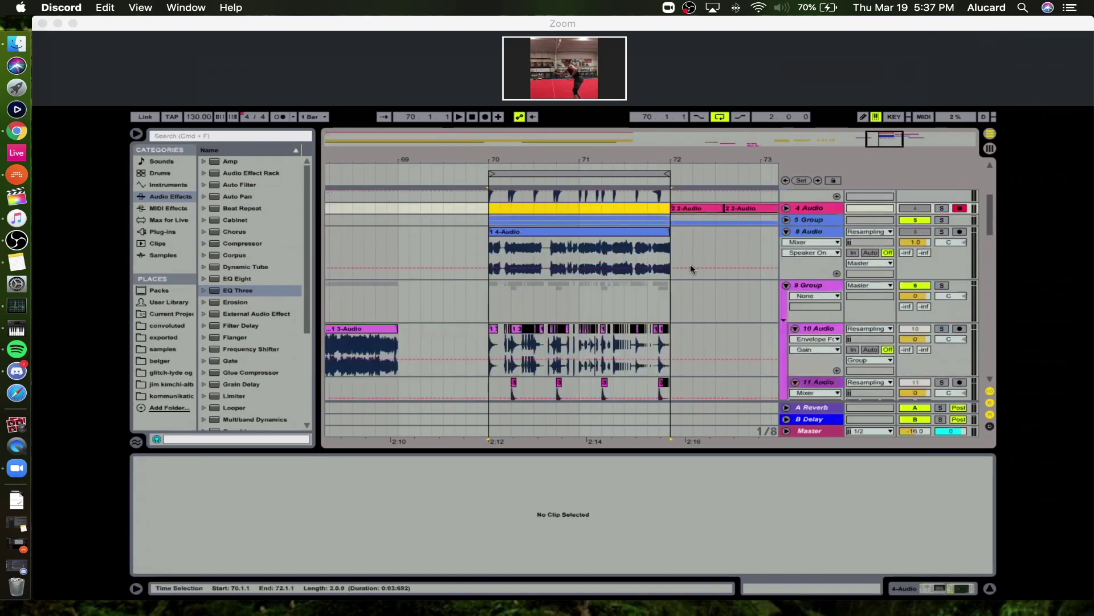
click(501, 259)
key(super+t)
click(488, 291)
key(super+v)
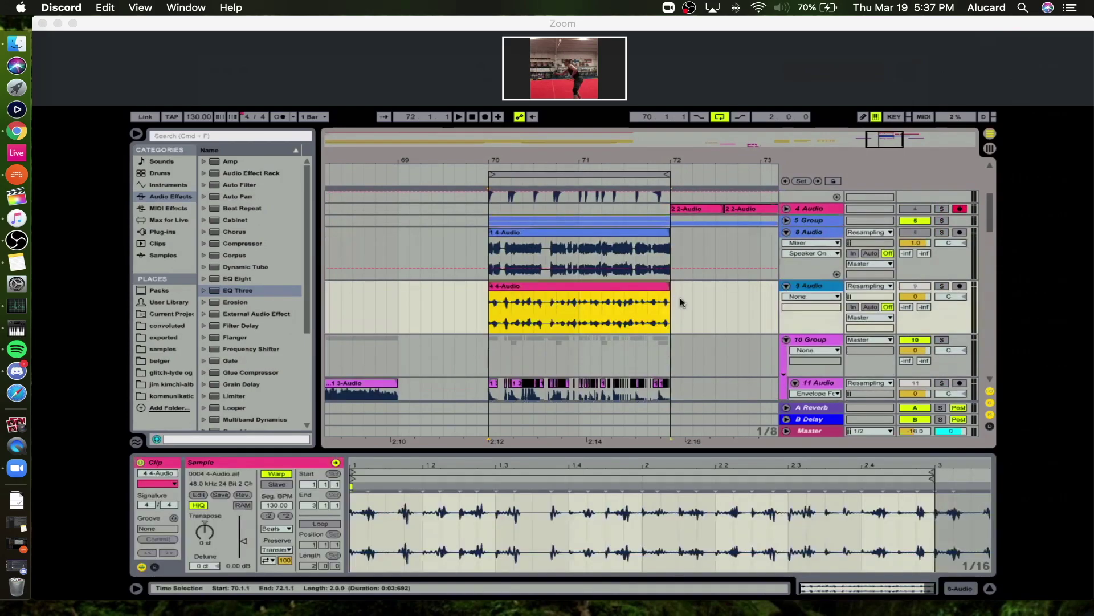
Solo the new 9 Audio track and audition its clip.
click(941, 286)
drag(506, 159, 459, 211)
key(plus)
key(plus)
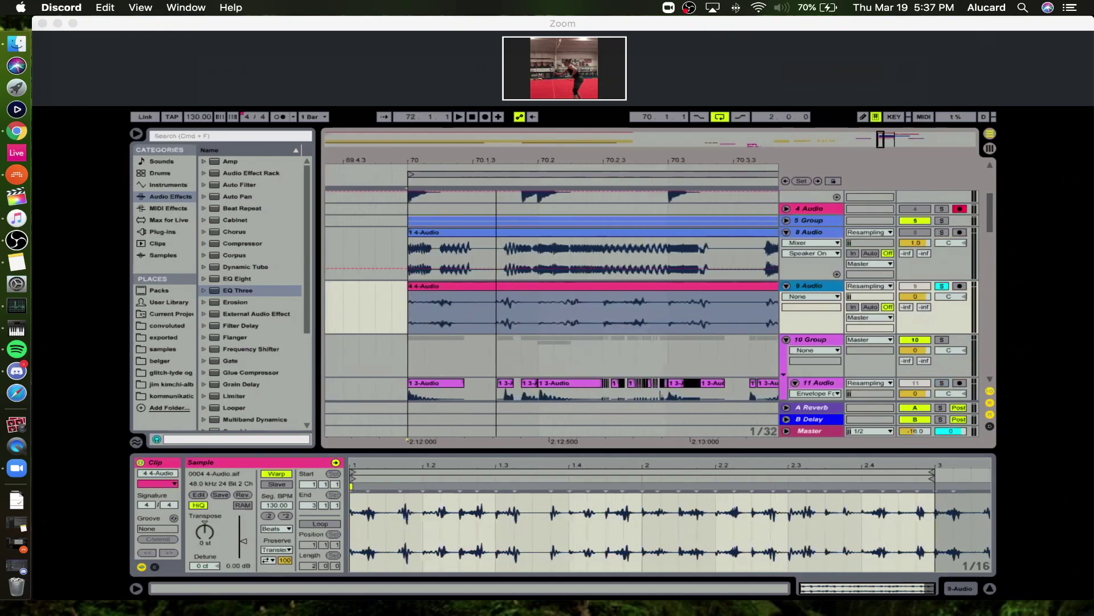
Try pasting the short slice at 70.2 over the 9 Audio clip at 70.1.3, play it, and undo the paste.
drag(573, 153, 573, 188)
drag(545, 325, 593, 318)
drag(573, 161, 495, 137)
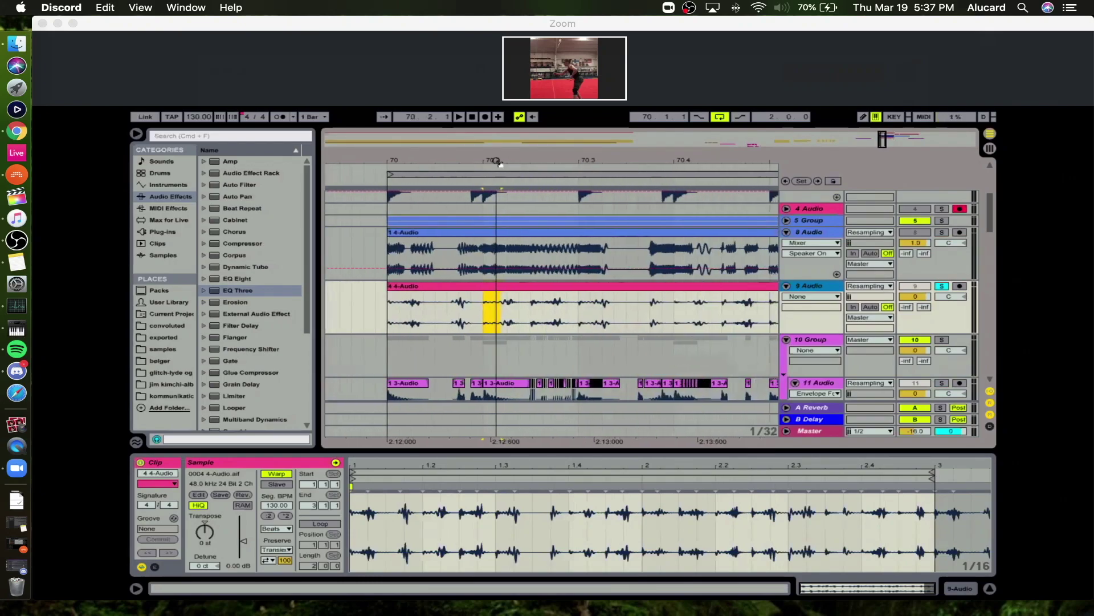
click(434, 315)
key(super+v)
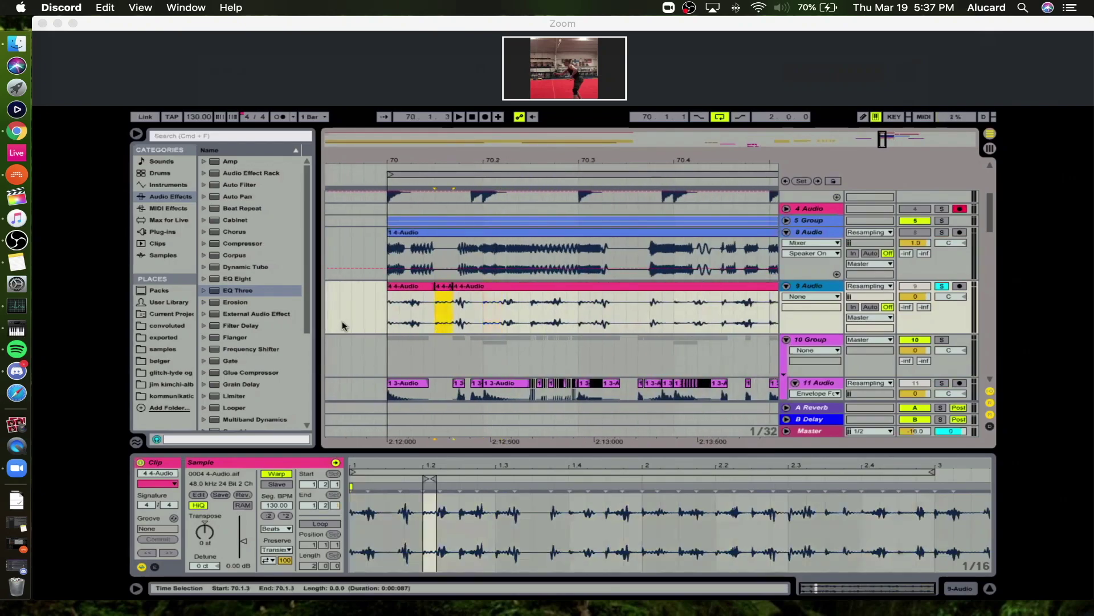
click(395, 318)
key(space)
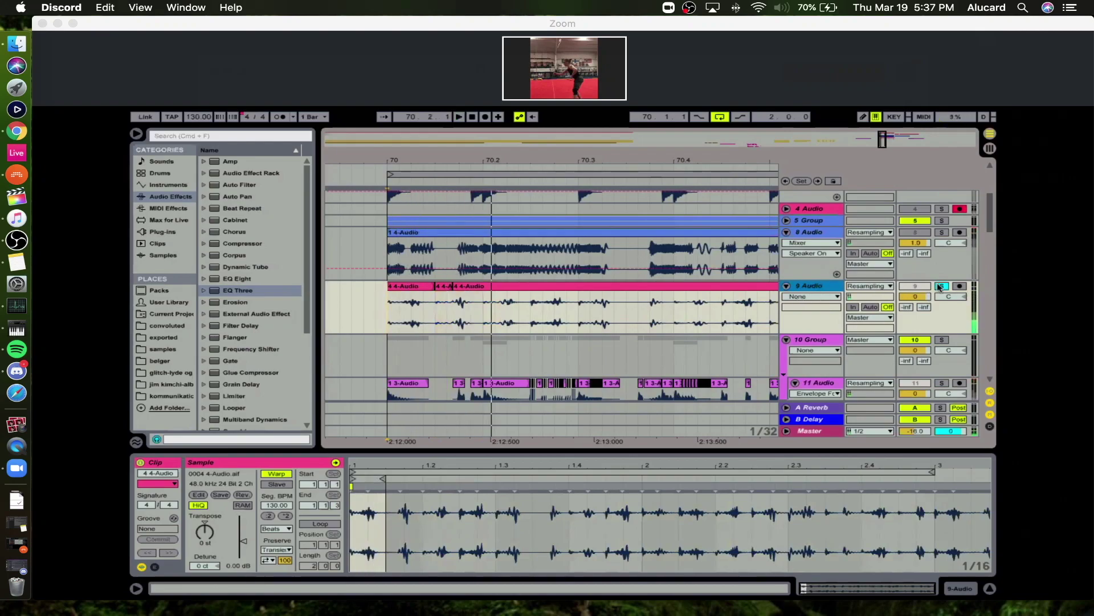
key(super+z)
Set the 9 Audio clip's gain to 6.31 dB and play it.
click(525, 286)
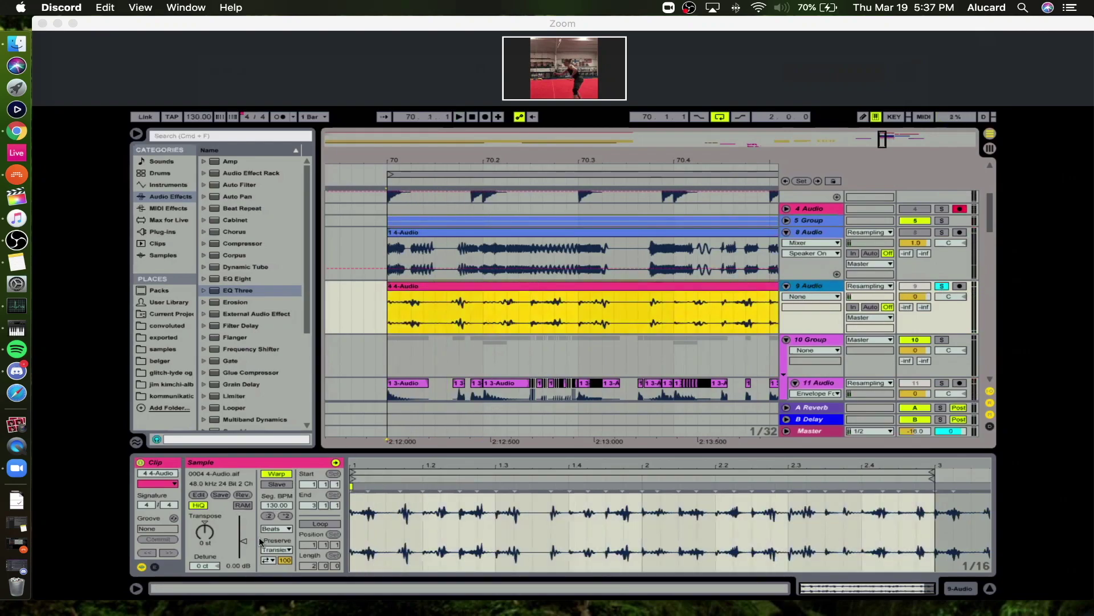
drag(254, 533, 255, 513)
key(space)
key(space)
Replay the louder 9 Audio clip and select its segment from 70.2.3 to 70.2.4.
click(443, 311)
drag(520, 159, 569, 162)
key(space)
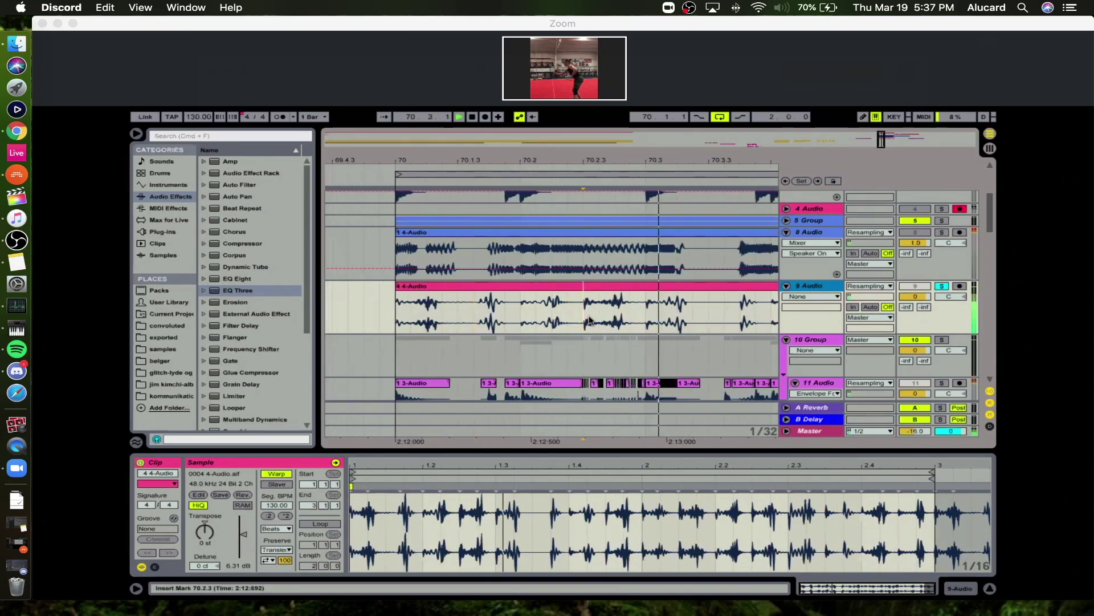
drag(588, 321, 624, 319)
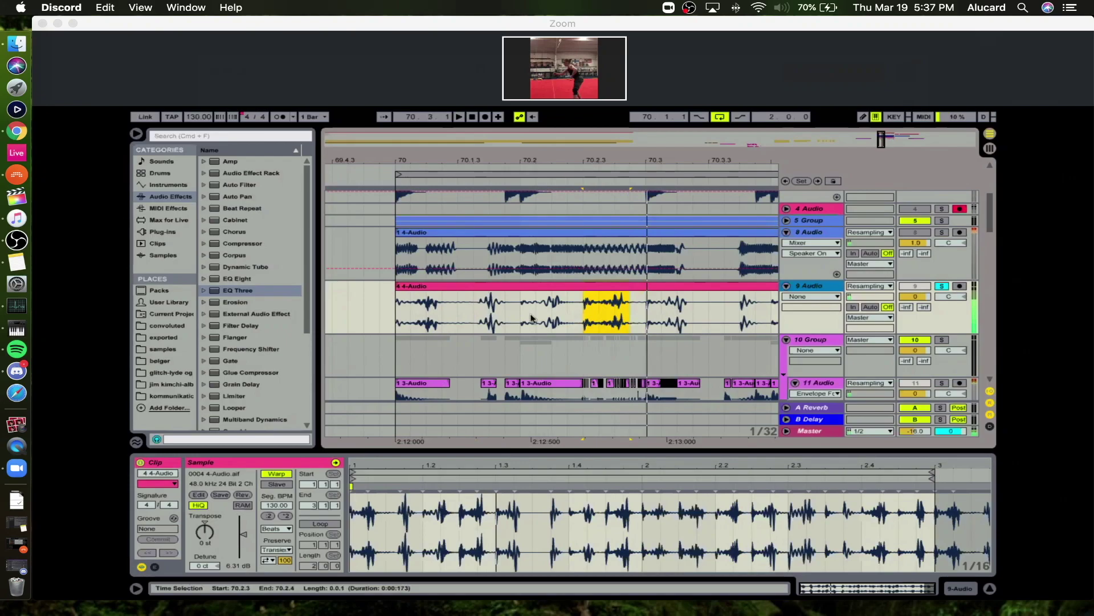
Unsolo 9 Audio and mute 5 Group, collapsing the 2 Operator and 3 Audio tracks.
scroll(568, 314, down, 3)
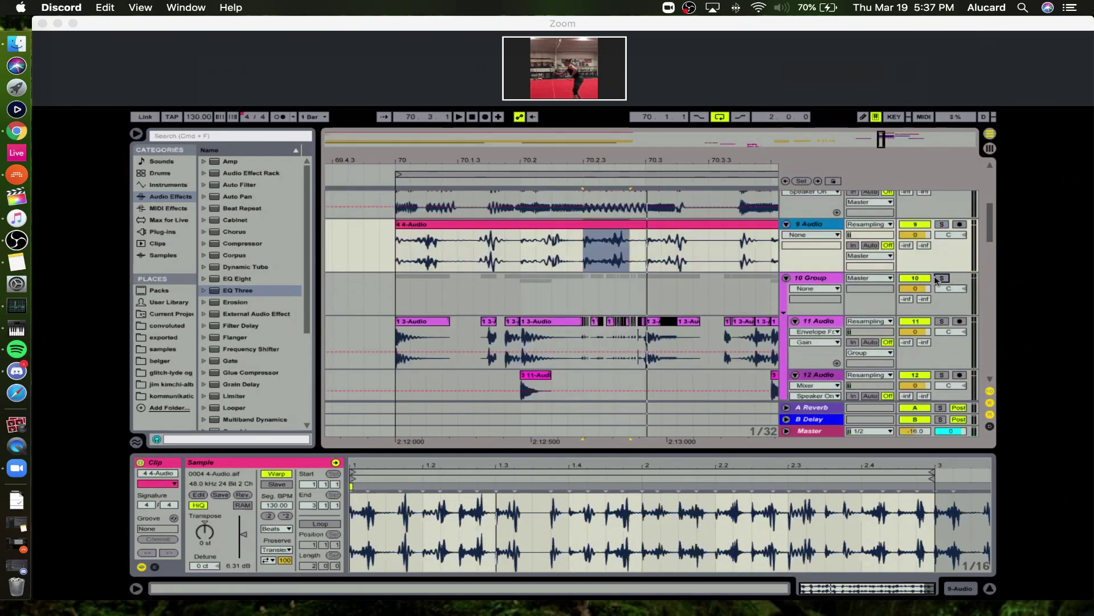
scroll(936, 279, up, 5)
scroll(906, 275, up, 5)
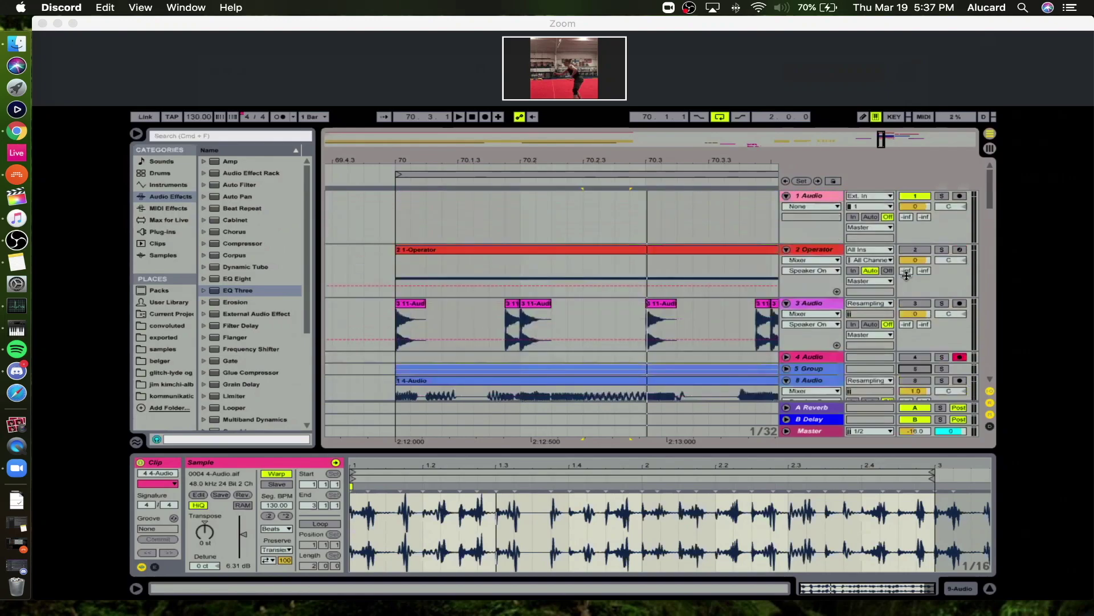
click(787, 250)
click(787, 261)
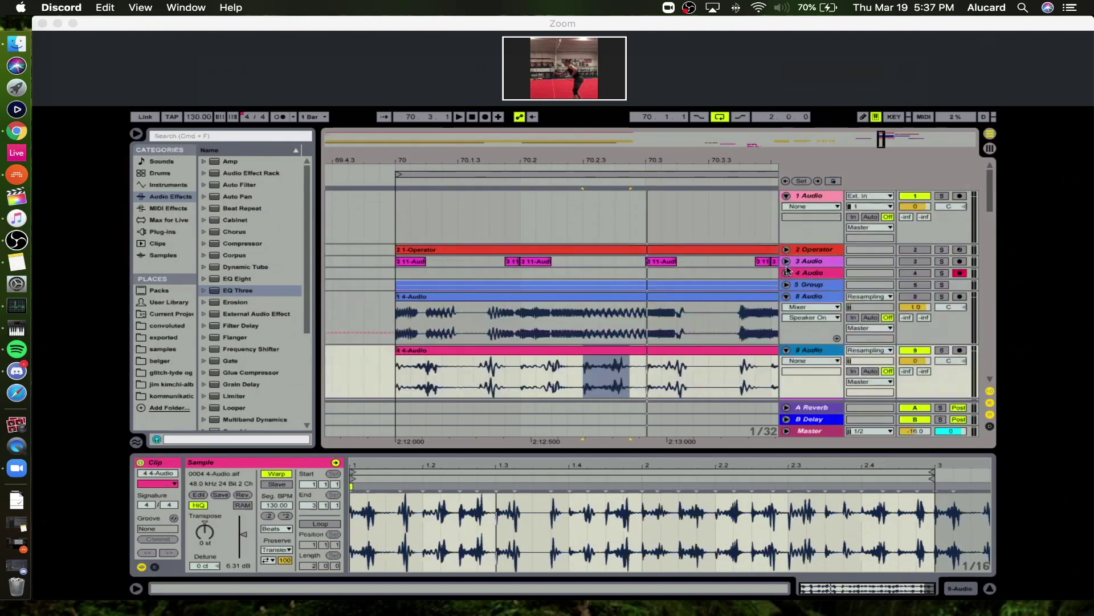
Rename the 3 Audio track as ghost and move it, collapsed, above 1 Audio.
click(798, 262)
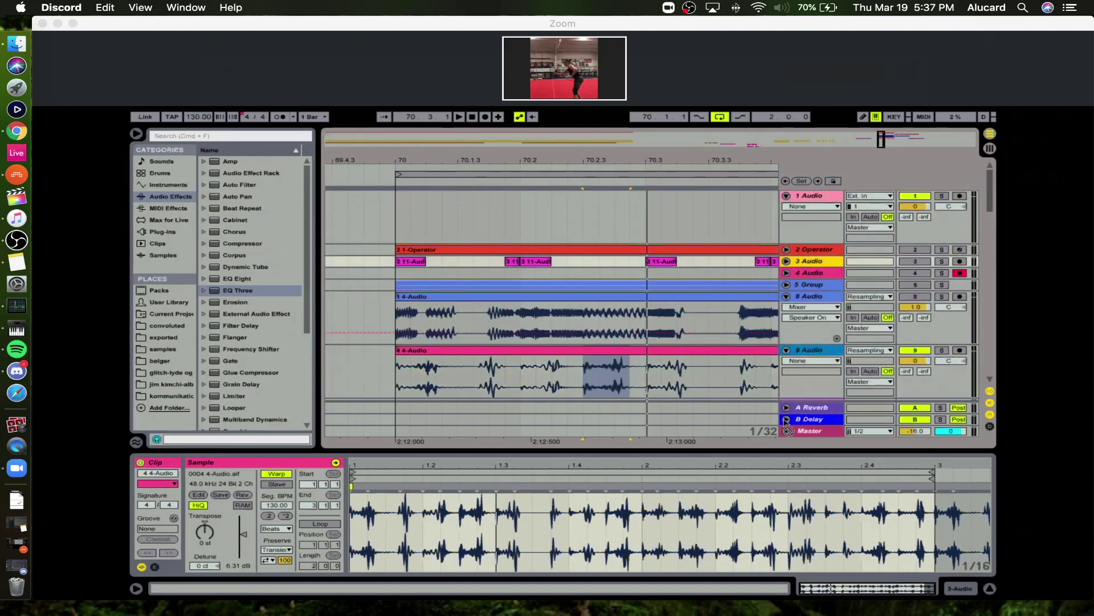
click(787, 261)
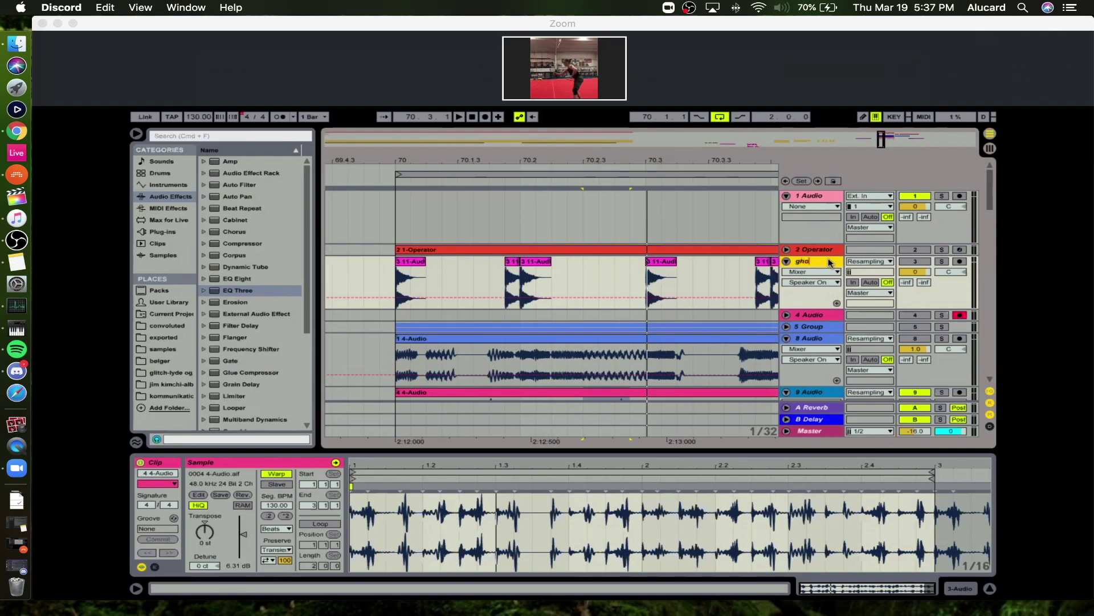
text(st)
key(Return)
drag(829, 262, 798, 200)
click(787, 196)
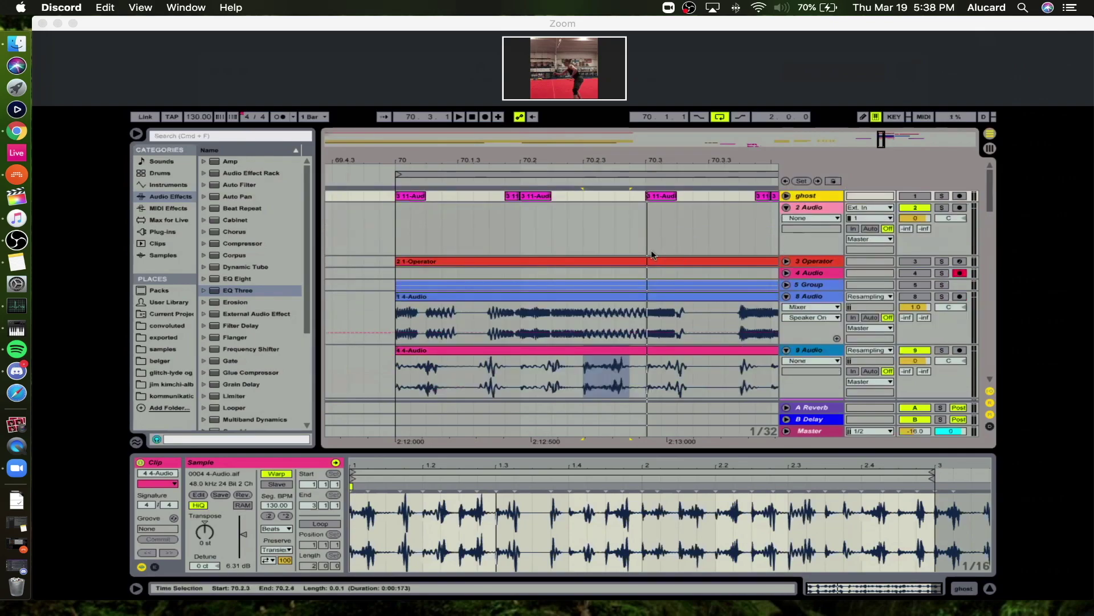
Select the 9 Audio clip and play the loop with 9 Audio and 10 Group together.
scroll(652, 255, down, 5)
scroll(467, 242, right, 3)
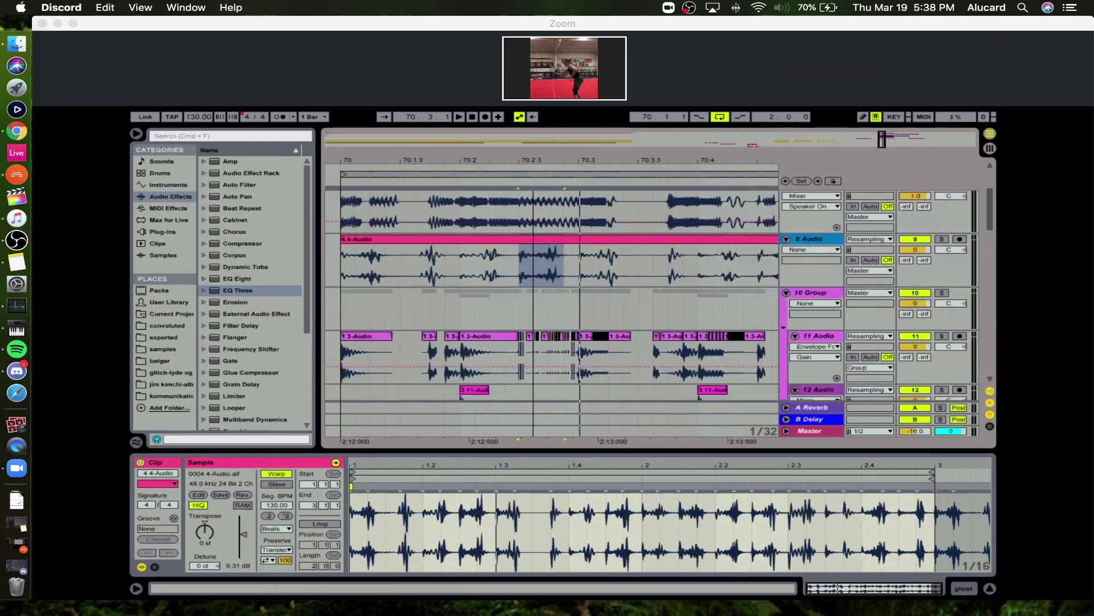
click(468, 243)
key(space)
drag(608, 162, 562, 120)
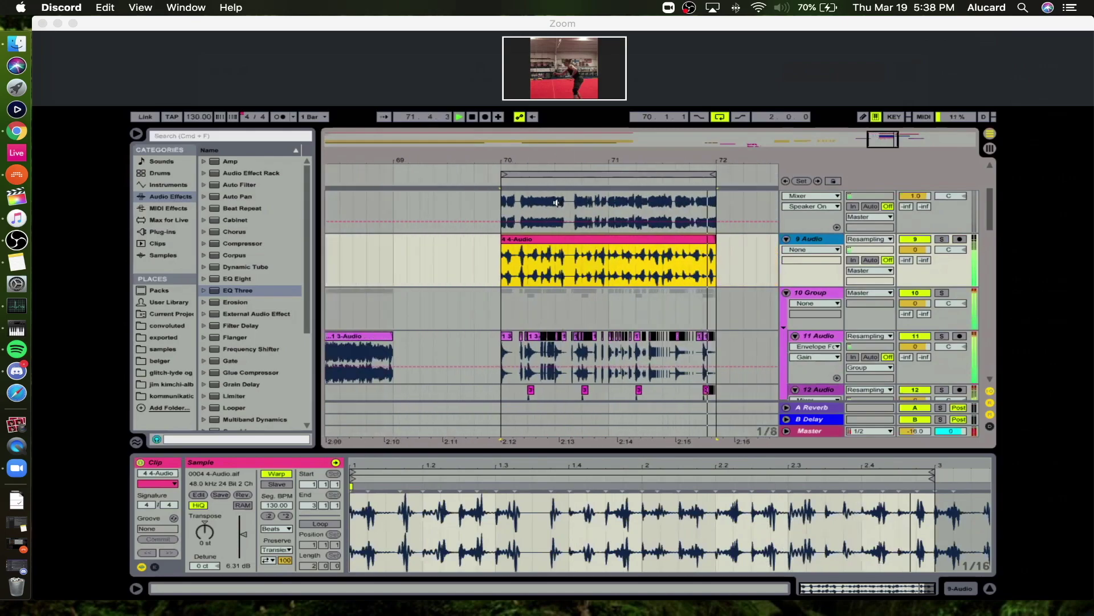
Load the Multiband Dynamics OTT preset onto 9 Audio, with its output at about 13.6 dB and its amount at about 56 %.
click(494, 310)
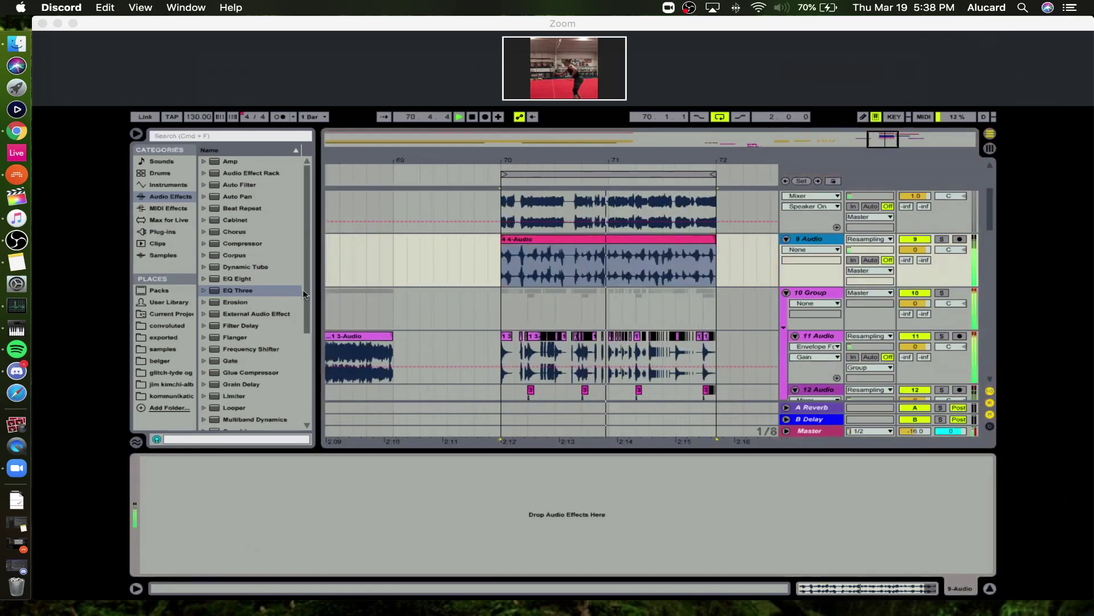
scroll(254, 323, down, 2)
click(235, 394)
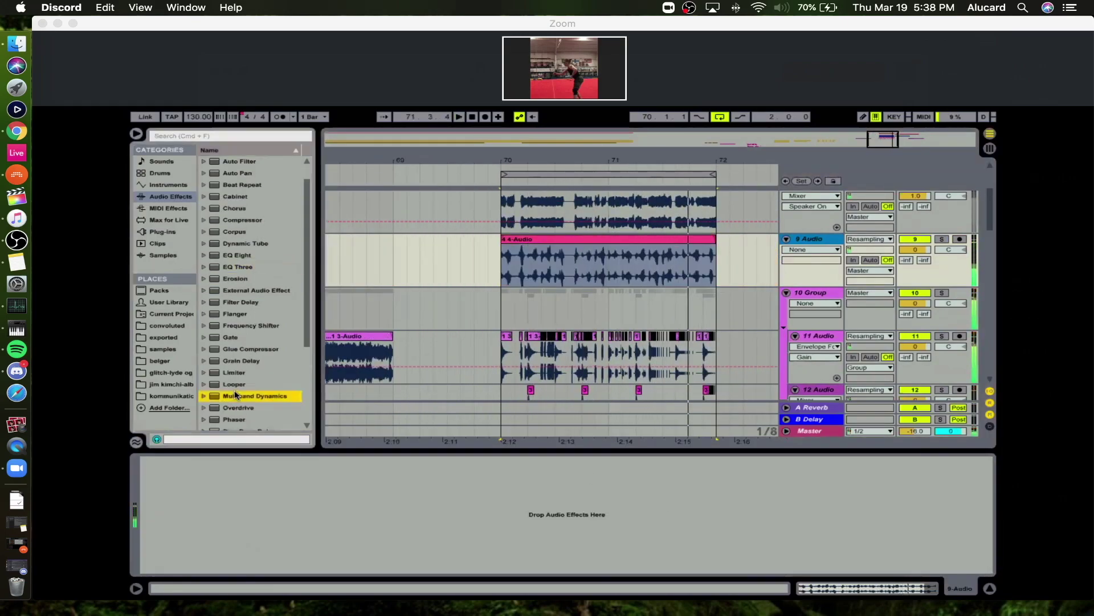
double_click(235, 394)
key(super+z)
click(204, 395)
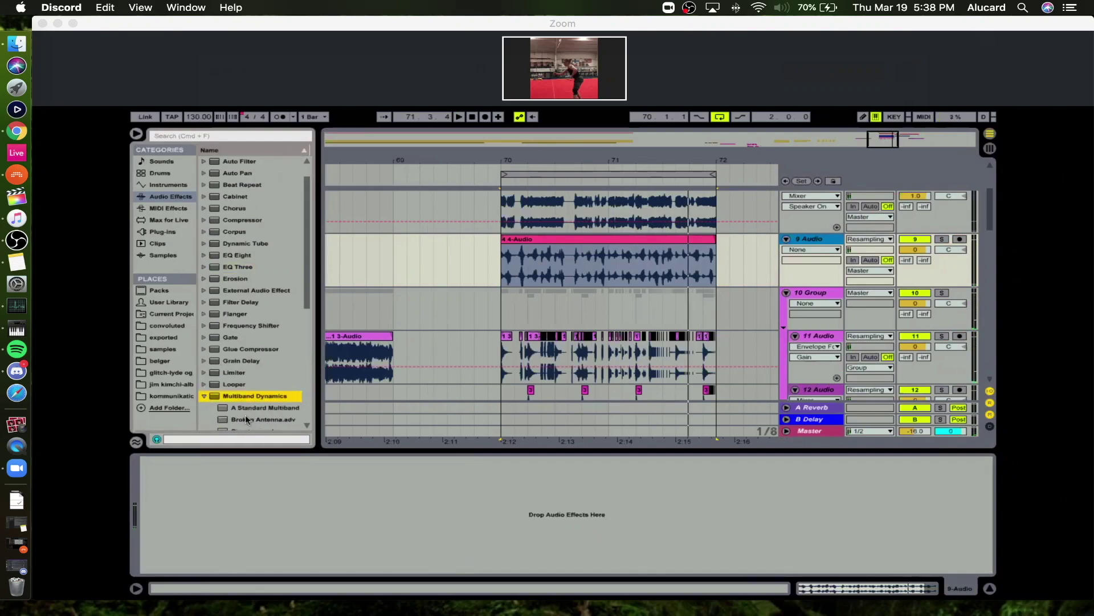
double_click(240, 363)
key(space)
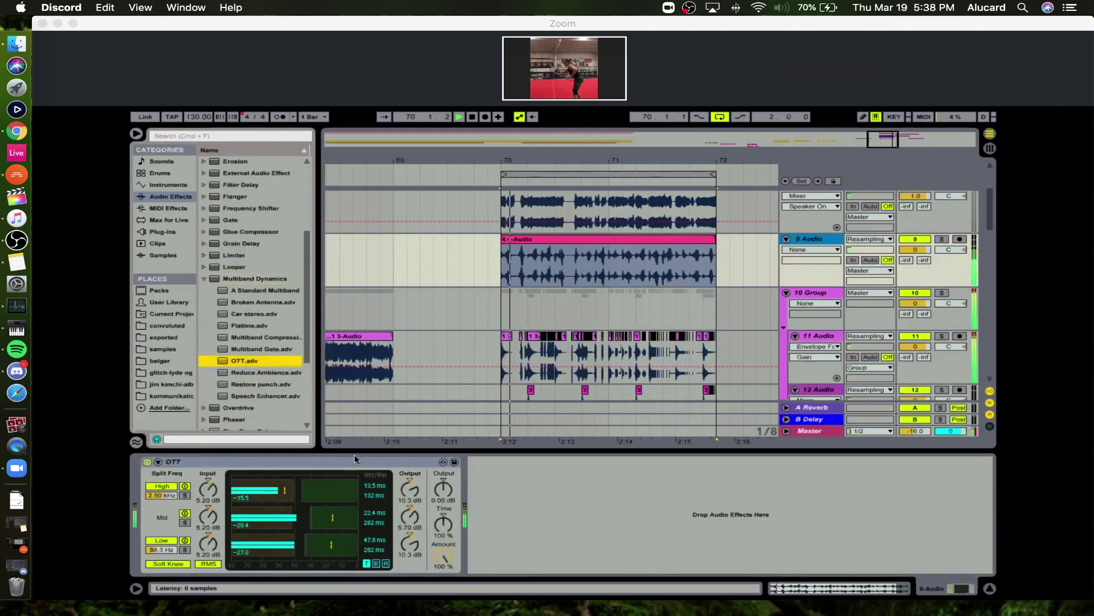
drag(444, 489, 444, 480)
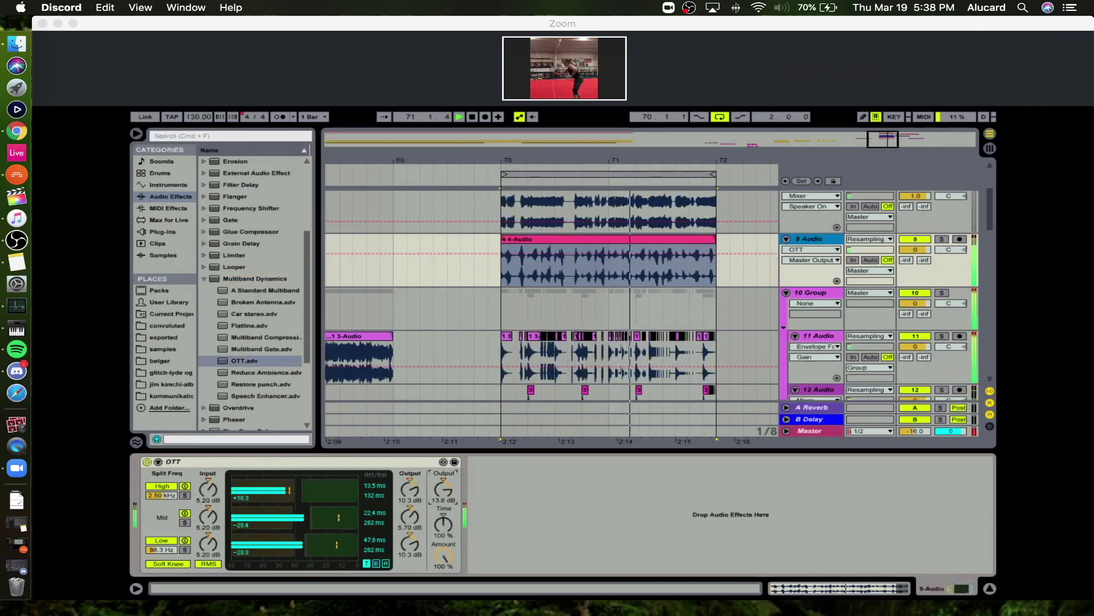
drag(443, 557, 444, 560)
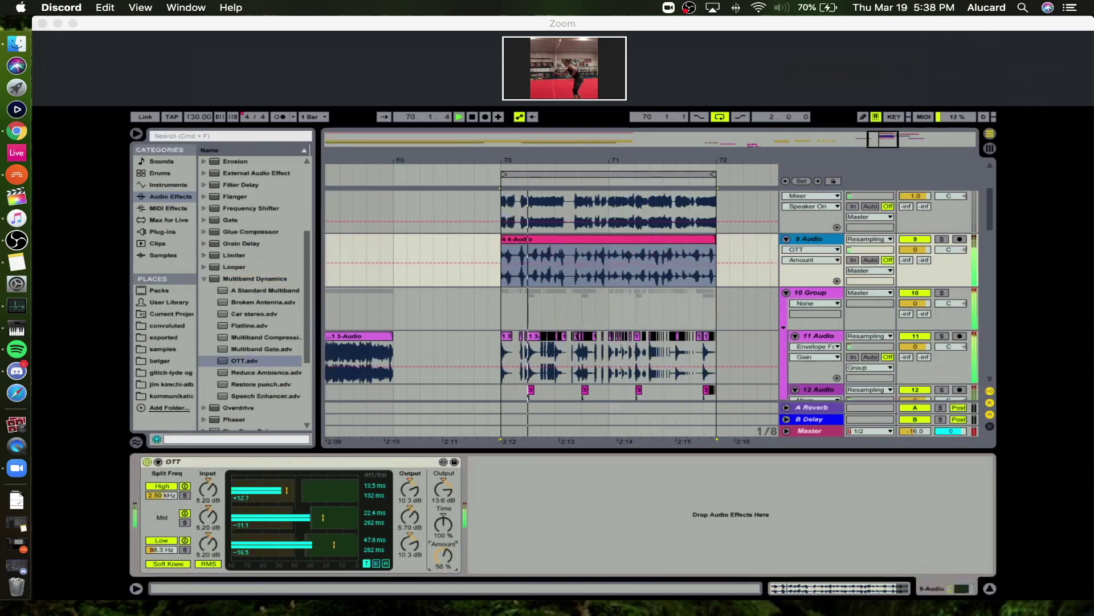
Add EQ Eight after OTT on 9 Audio, lower the first band and boost band 3 by about 7.81 dB near 49.1 Hz.
scroll(248, 303, up, 5)
click(240, 279)
double_click(240, 279)
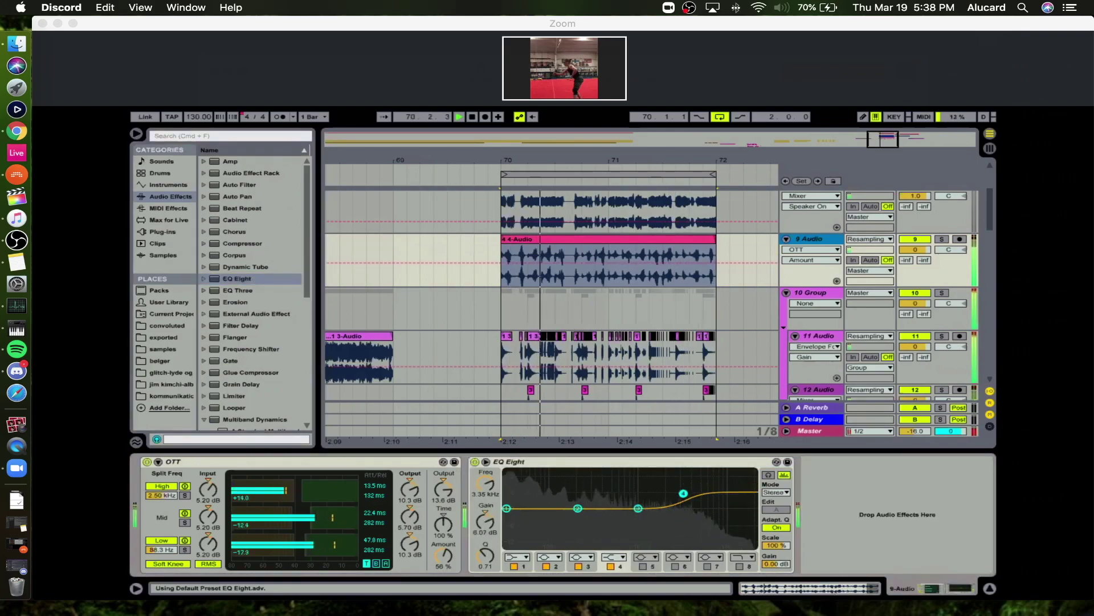
drag(638, 508, 590, 486)
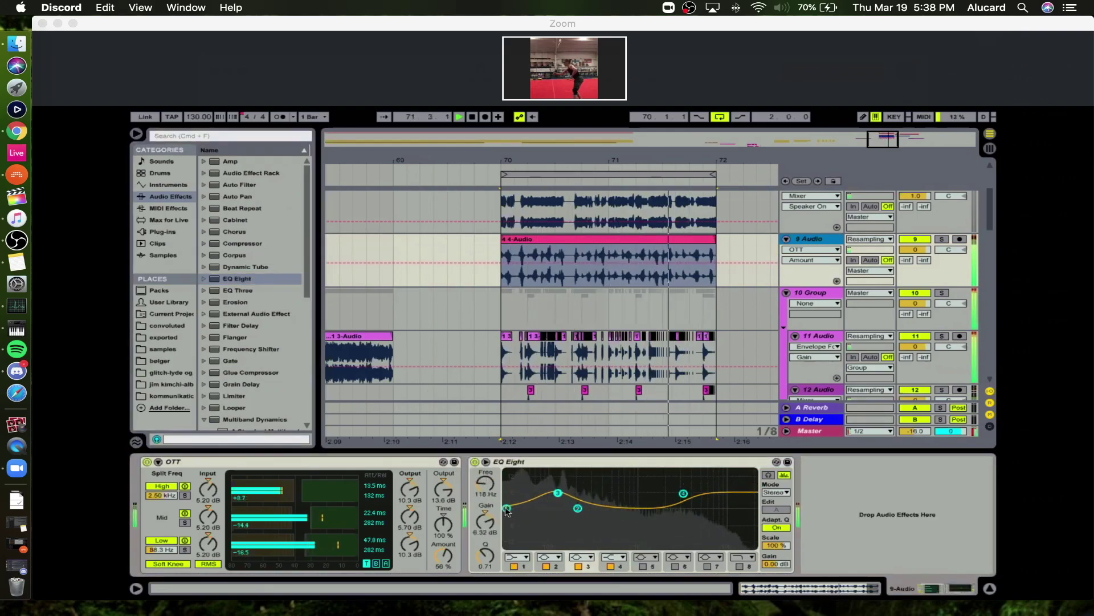
drag(507, 507, 505, 535)
drag(557, 492, 525, 489)
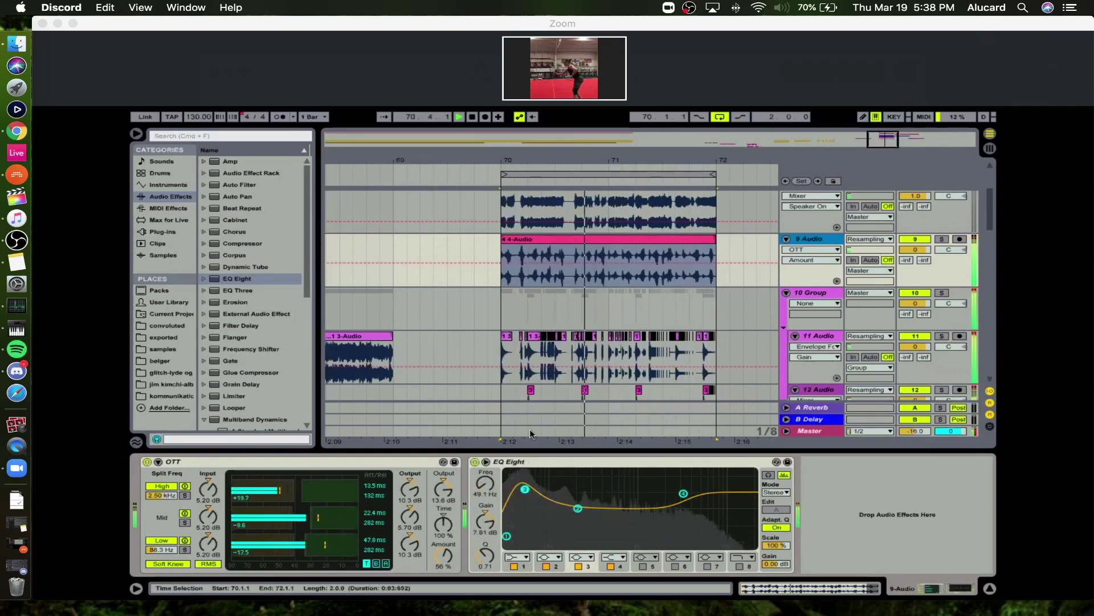
Play the start of the loop from bar 70 and examine the beginning of the 9 Audio clip.
drag(512, 161, 513, 234)
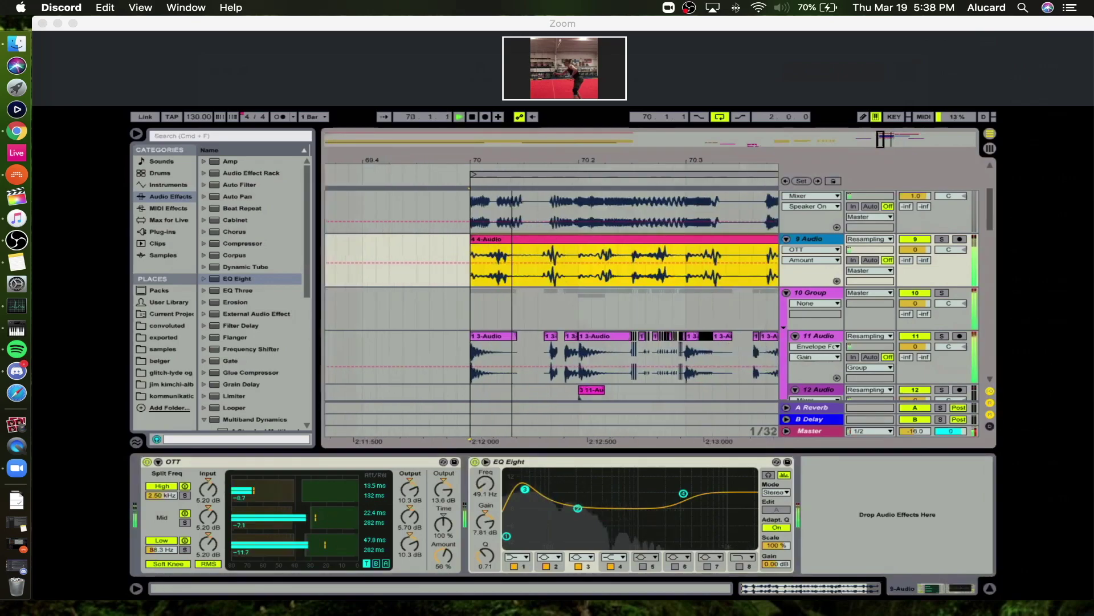
click(538, 260)
key(space)
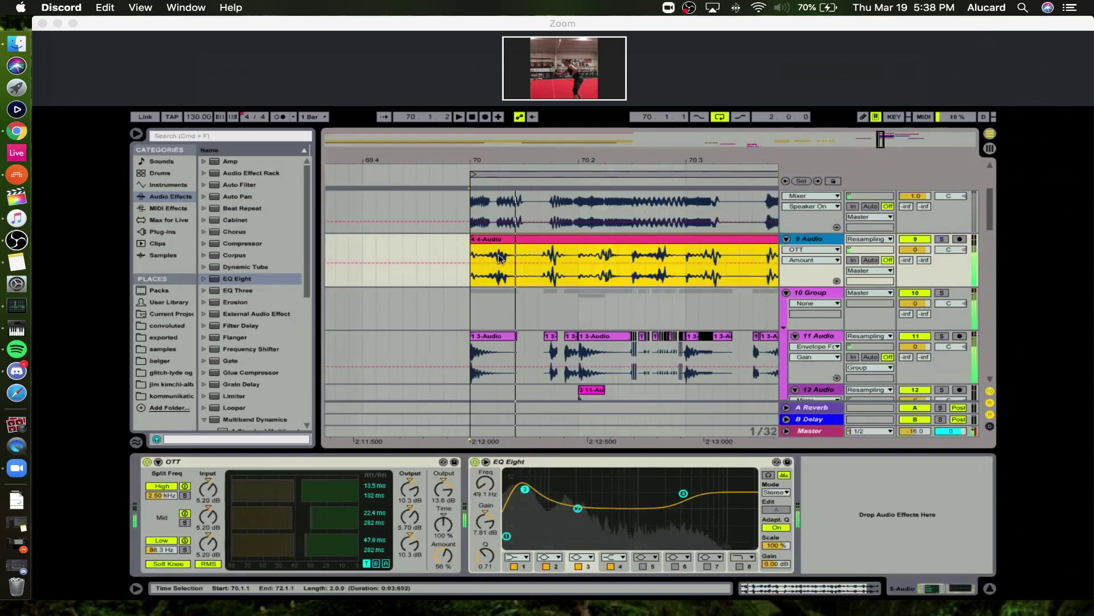
key(space)
click(530, 240)
drag(586, 161, 584, 214)
key(space)
key(space)
key(space)
Replace the part of the 9 Audio clip just after 70.1.3 with duplicates of a short slice.
mouse_move(503, 256)
mouse_down()
mouse_move(549, 254)
mouse_move(498, 255)
mouse_up()
key(Delete)
key(super+d)
click(447, 240)
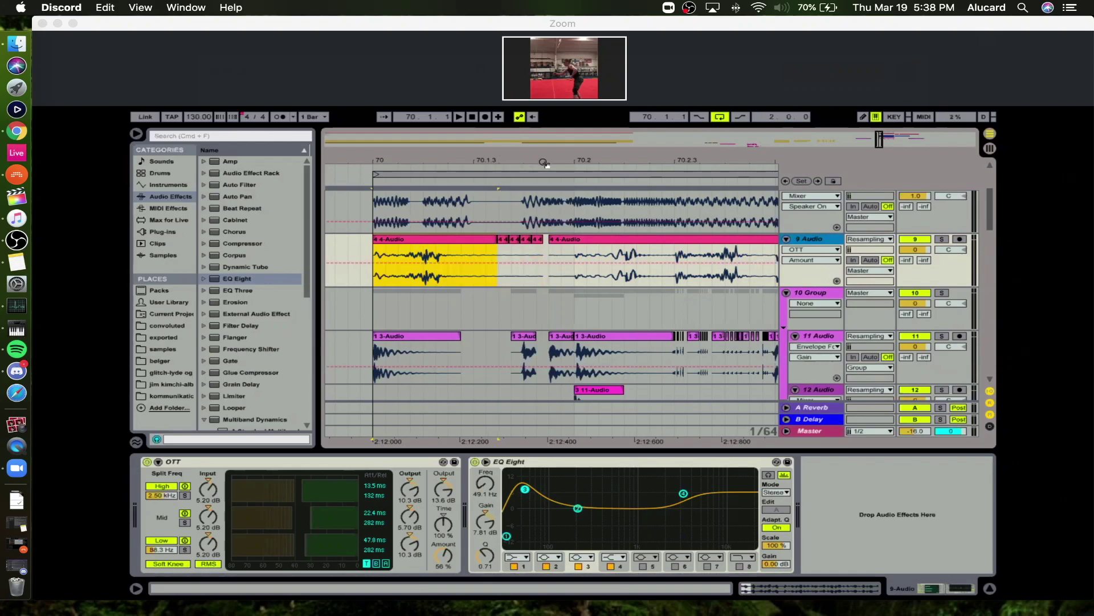
key(minus)
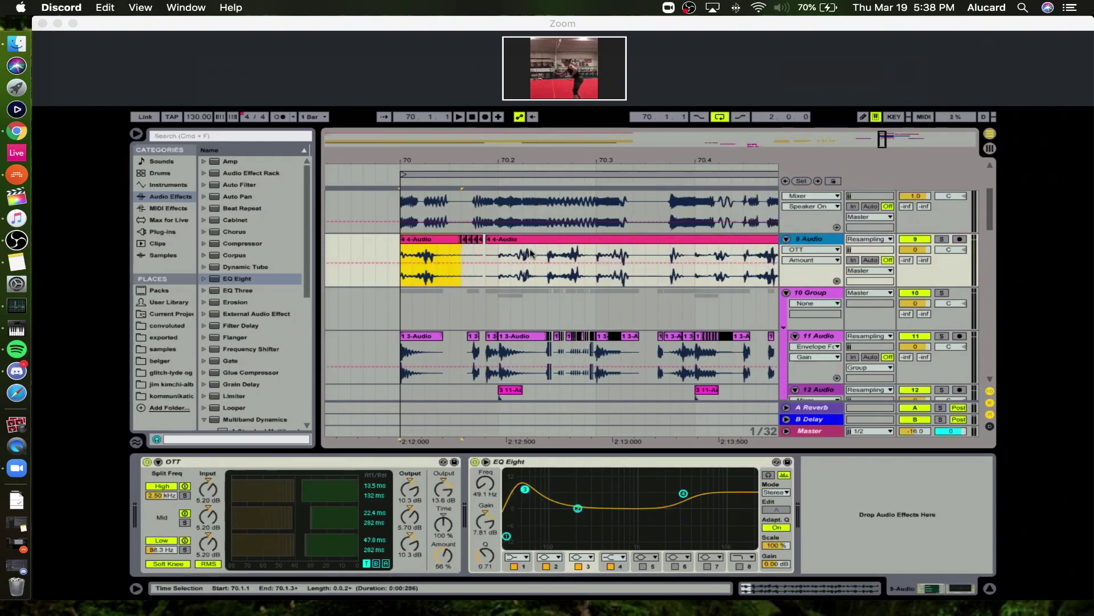
Move the 9 Audio segment that starts at 70.3.1 to 70.3.3.
drag(598, 279, 646, 277)
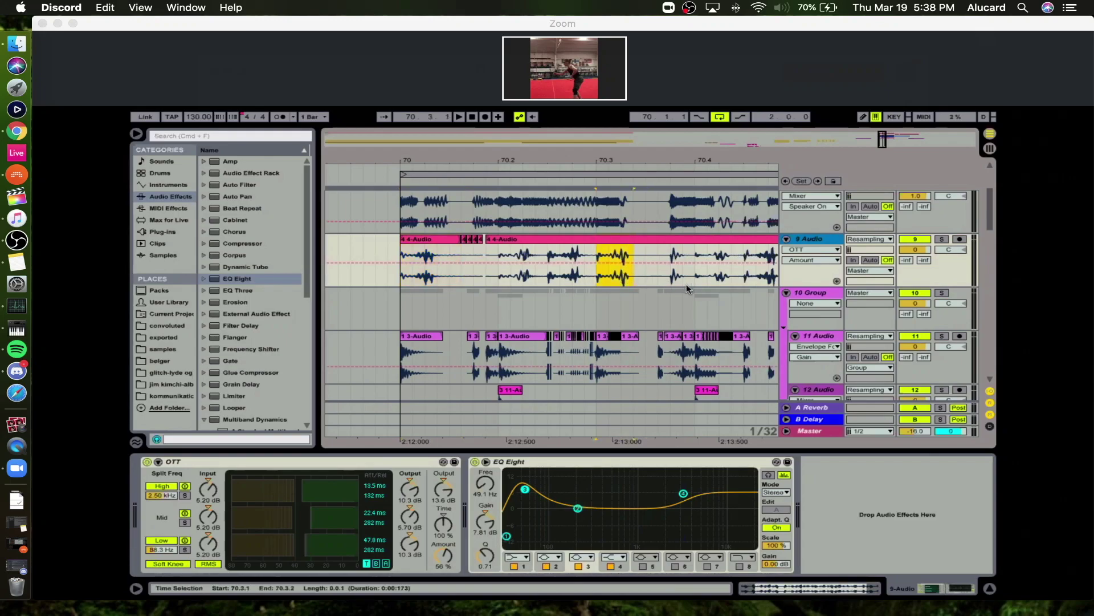
key(Delete)
click(648, 278)
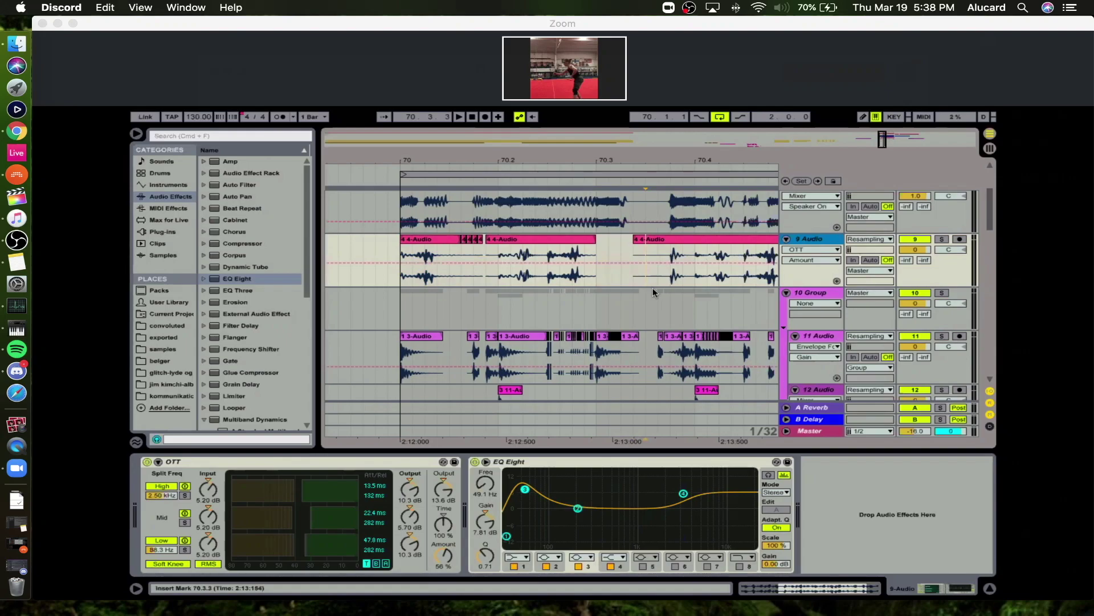
key(super+v)
Try to delete some of the short stutter slices between 70.1.3 and 70.2 on 9 Audio.
click(561, 278)
drag(595, 167, 594, 237)
drag(460, 162, 515, 264)
key(Delete)
key(Delete)
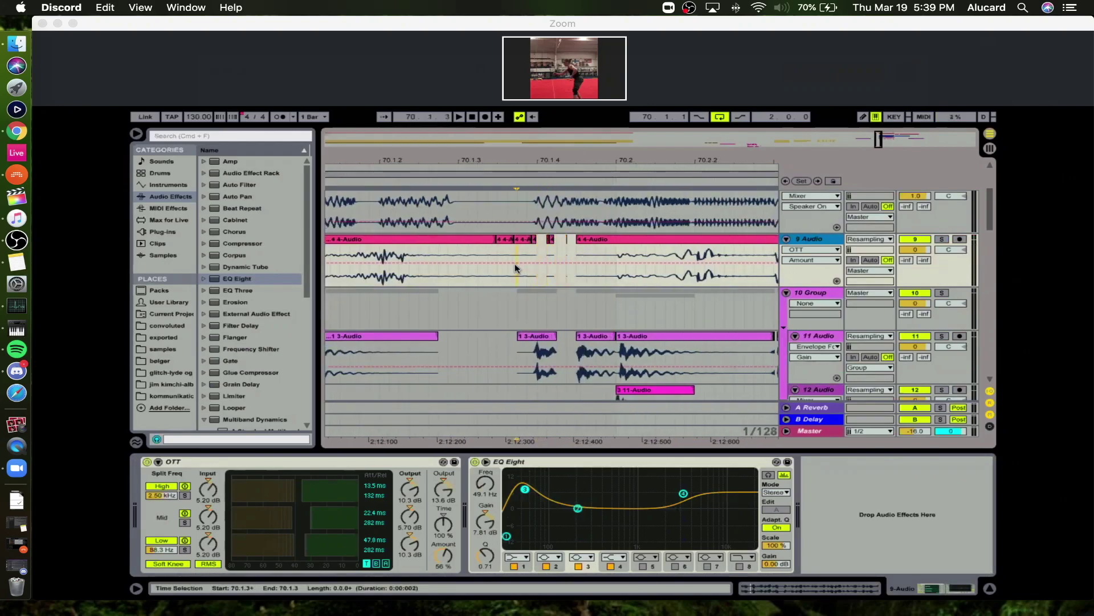
key(super+z)
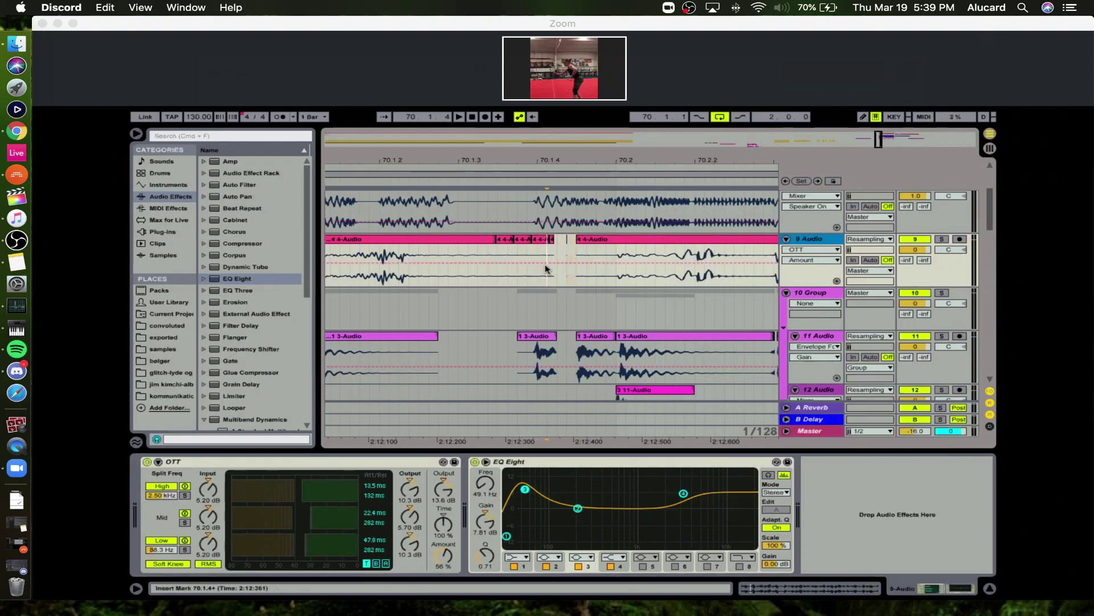
Extend the first 9 Audio clip over the stutter slices and cut a gap between 70.1.3 and 70.1.4.
click(494, 278)
drag(488, 239, 567, 243)
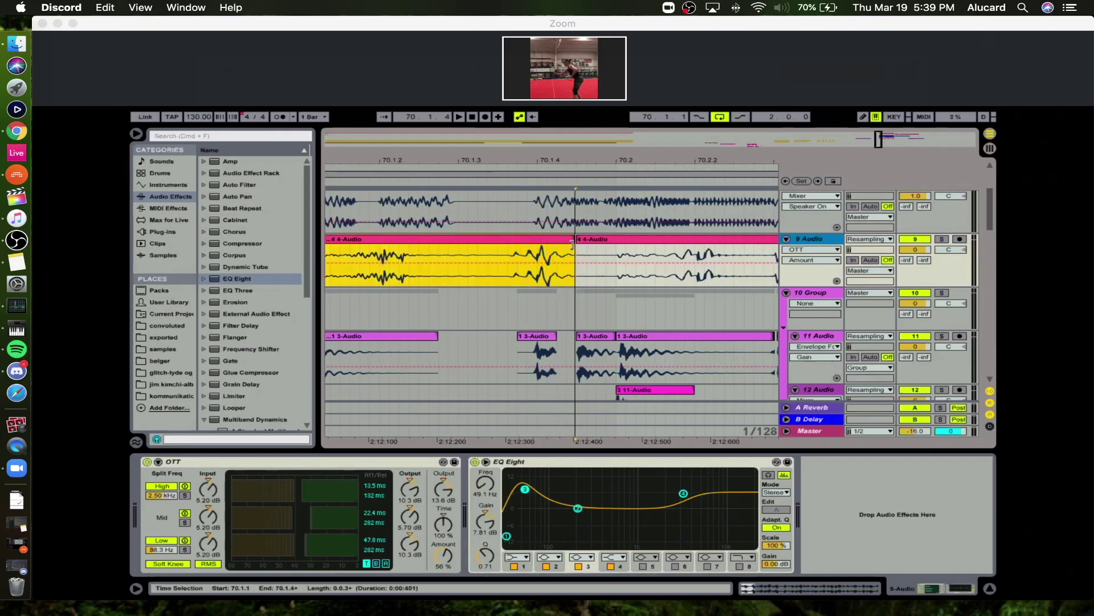
key(Delete)
click(507, 260)
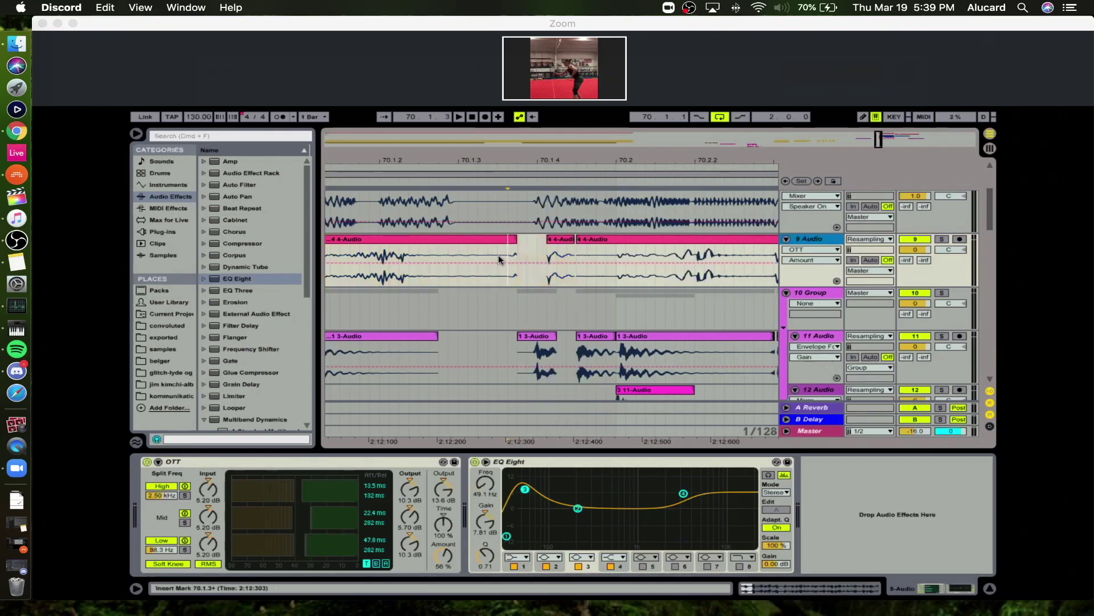
drag(520, 240, 523, 240)
drag(507, 155, 545, 146)
Compare the 9 Audio clips with the 8 Audio and 11 Audio tracks from bar 70, checking their effect chains.
scroll(508, 262, up, 3)
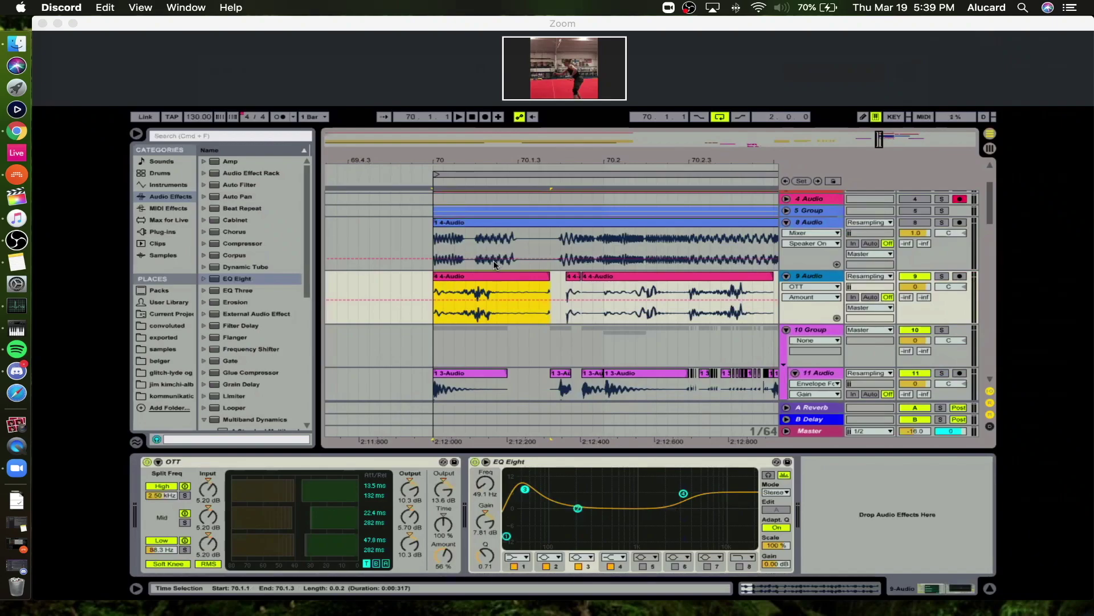
scroll(502, 265, down, 1)
scroll(541, 272, up, 1)
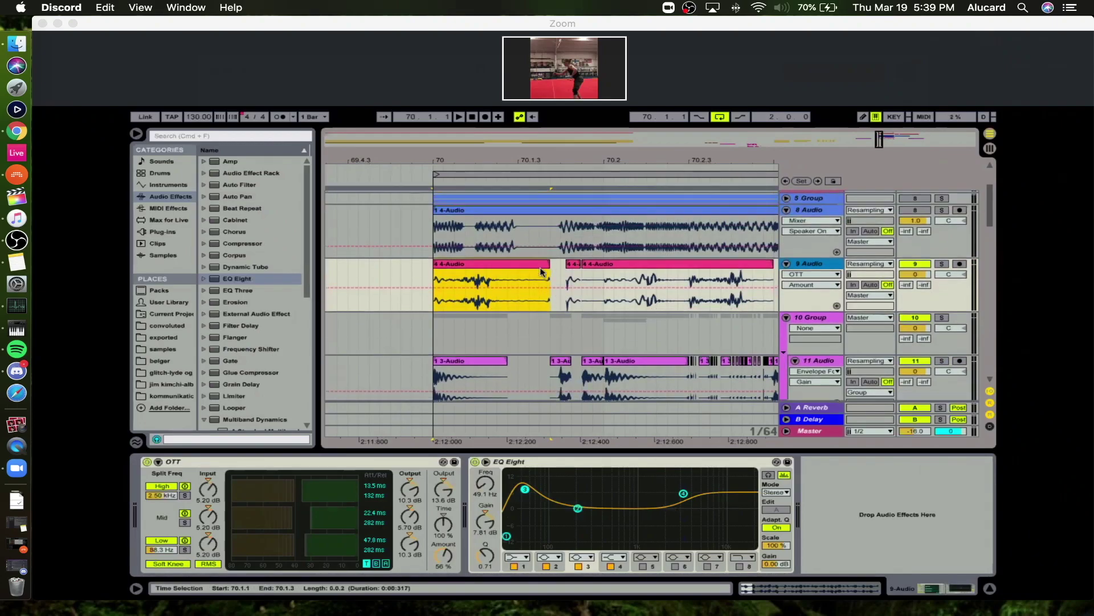
click(663, 231)
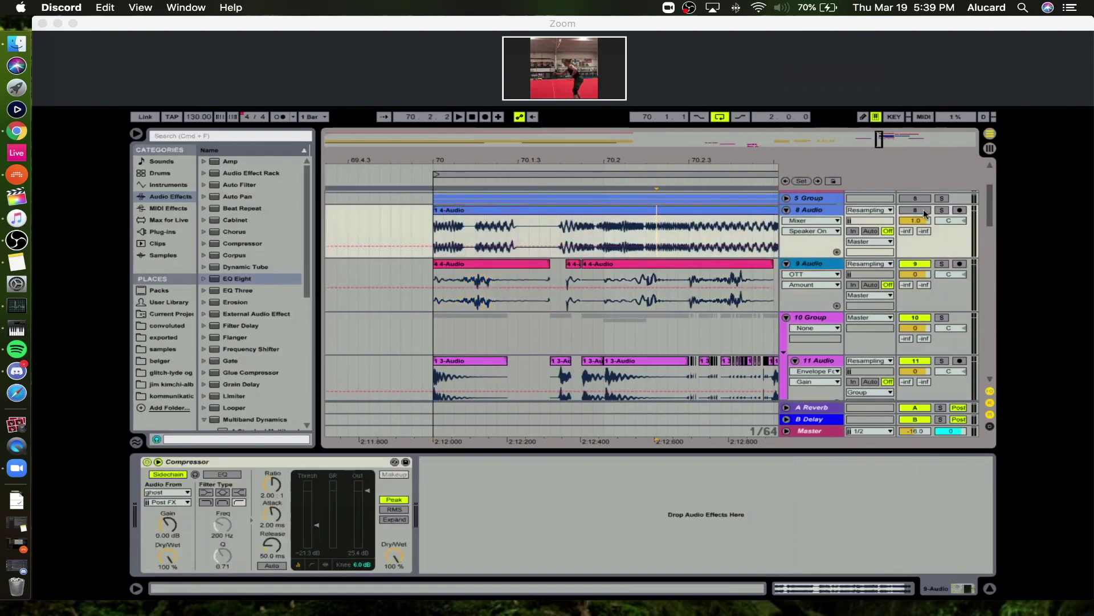
drag(627, 159, 450, 141)
scroll(540, 258, down, 2)
scroll(540, 258, down, 1)
click(361, 324)
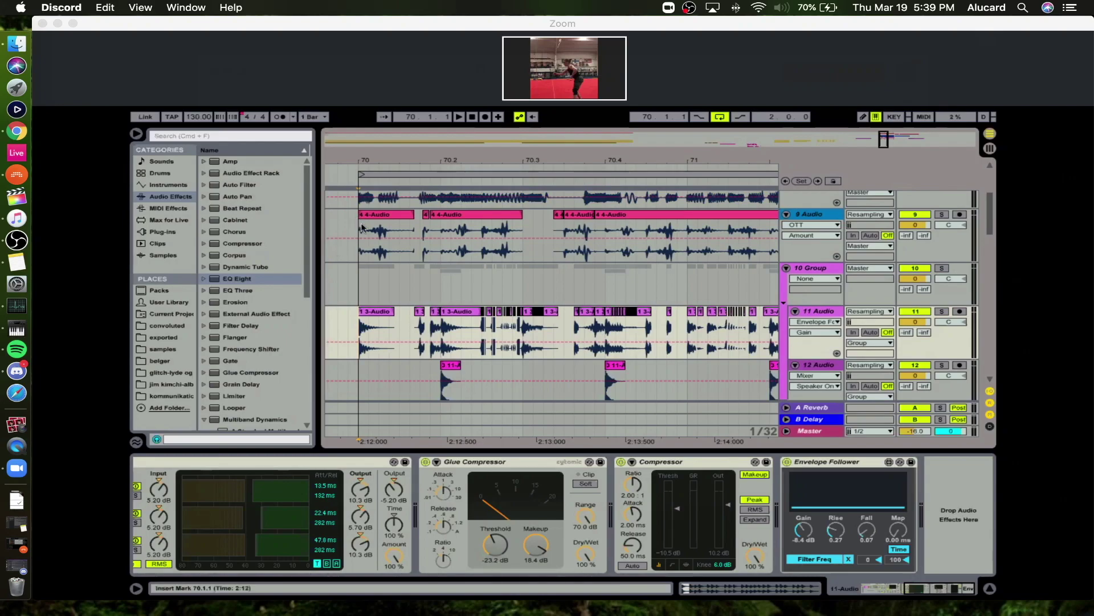
click(358, 221)
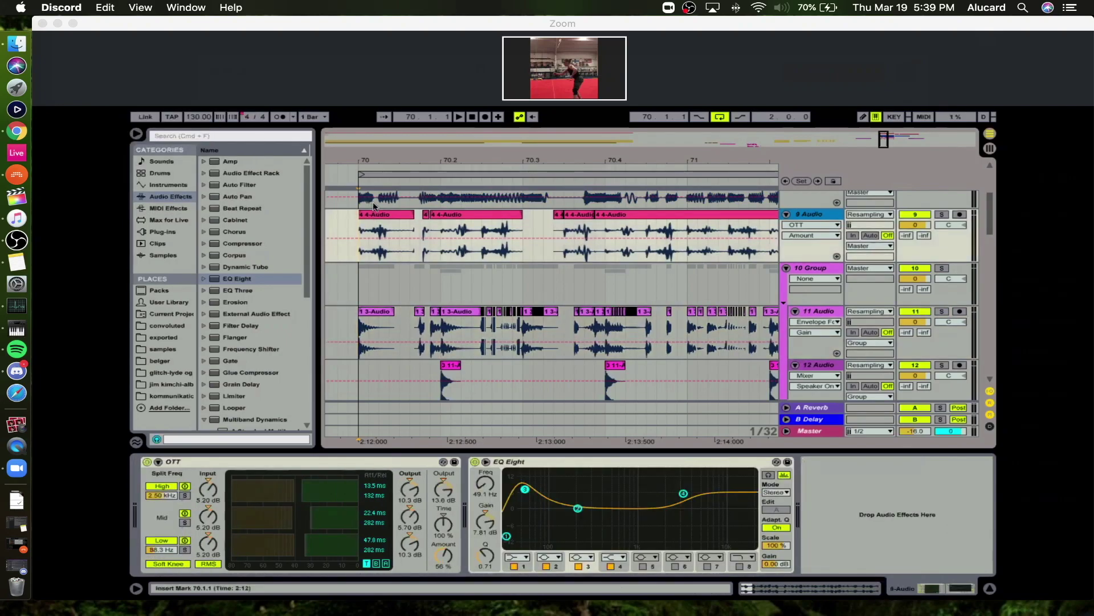
drag(367, 160, 367, 194)
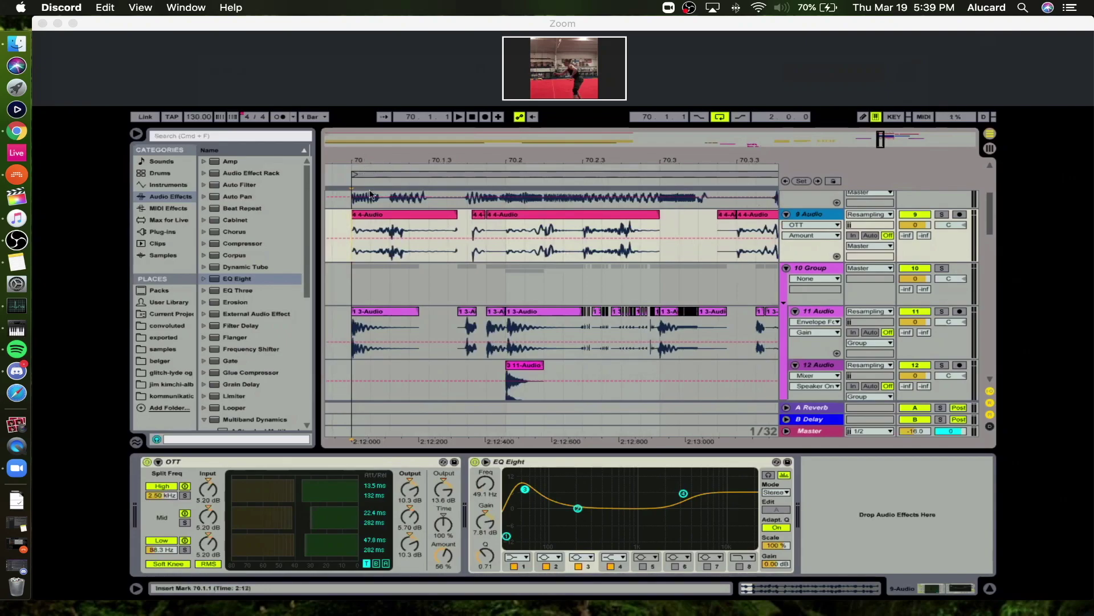
Paste a tiny slice of the first 9 Audio clip at 70.1.3 and duplicate it repeatedly as a stutter.
click(398, 213)
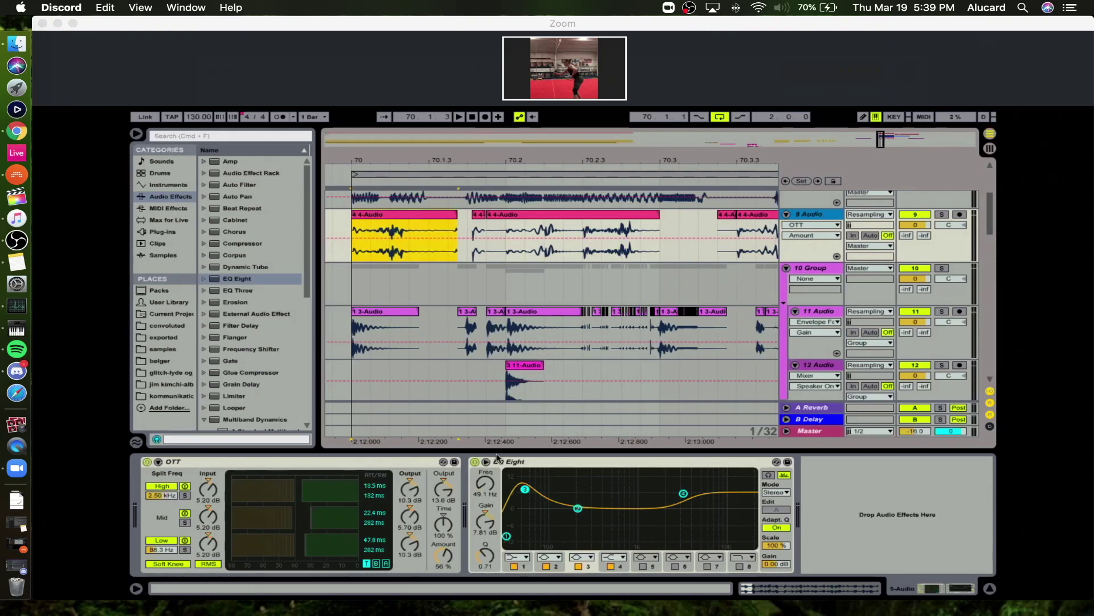
mouse_move(706, 160)
mouse_down()
mouse_move(687, 142)
mouse_move(589, 153)
mouse_move(719, 149)
mouse_up()
click(551, 227)
drag(551, 163, 551, 174)
drag(559, 227, 552, 231)
click(515, 229)
key(super+v)
key(super+d)
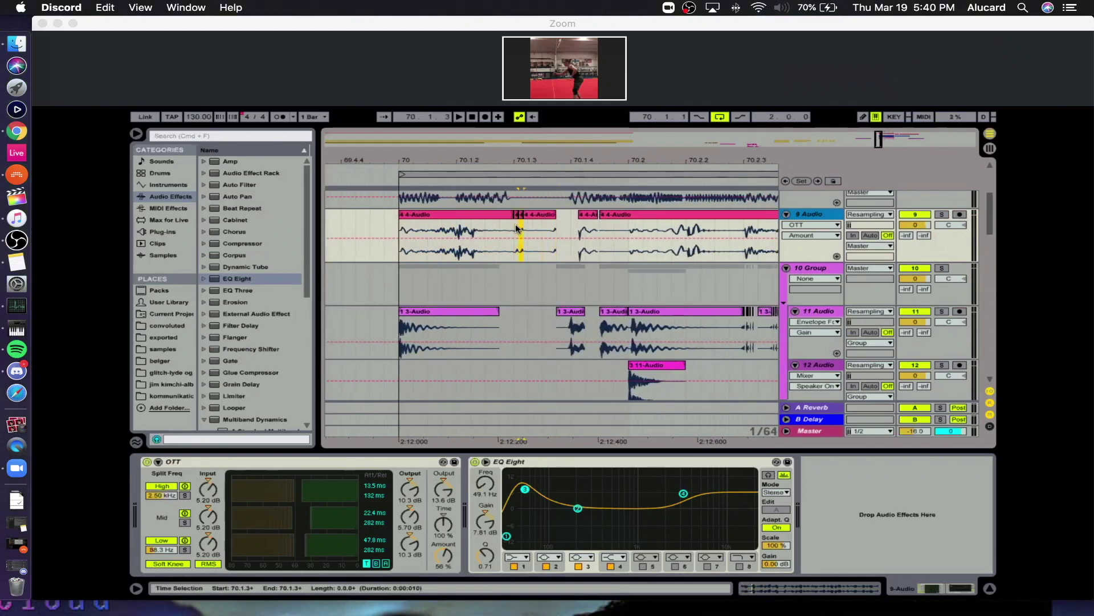
key(super+d)
key(super+d)
Play the new stutter from bar 70 and copy its slices from 70.1.3 to 70.1.4 on 9 Audio.
click(435, 214)
key(space)
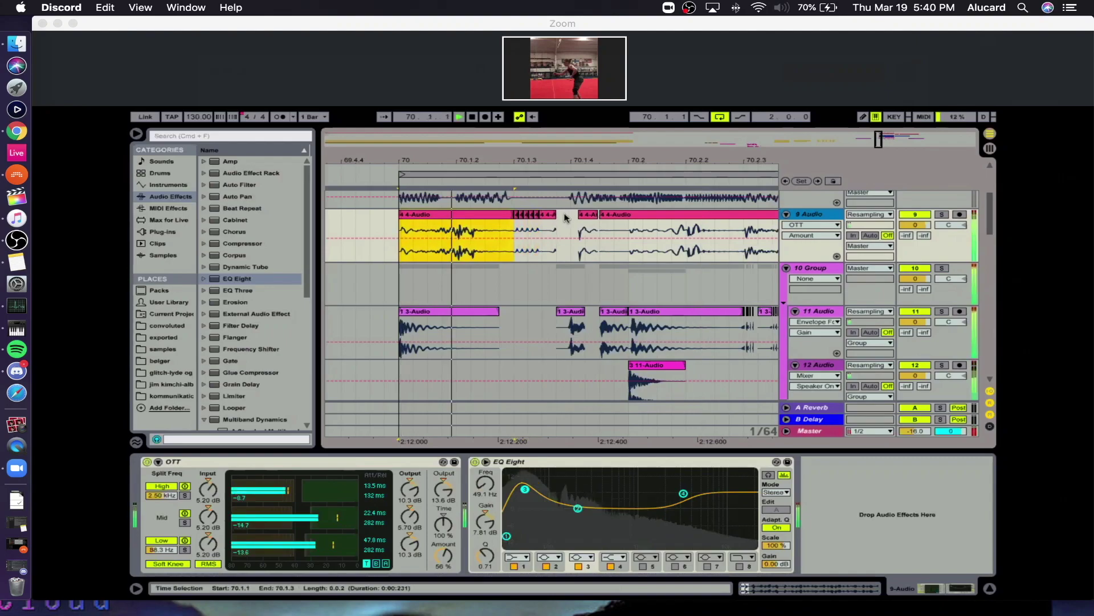
key(space)
key(space)
drag(516, 233, 545, 234)
click(570, 234)
key(super+v)
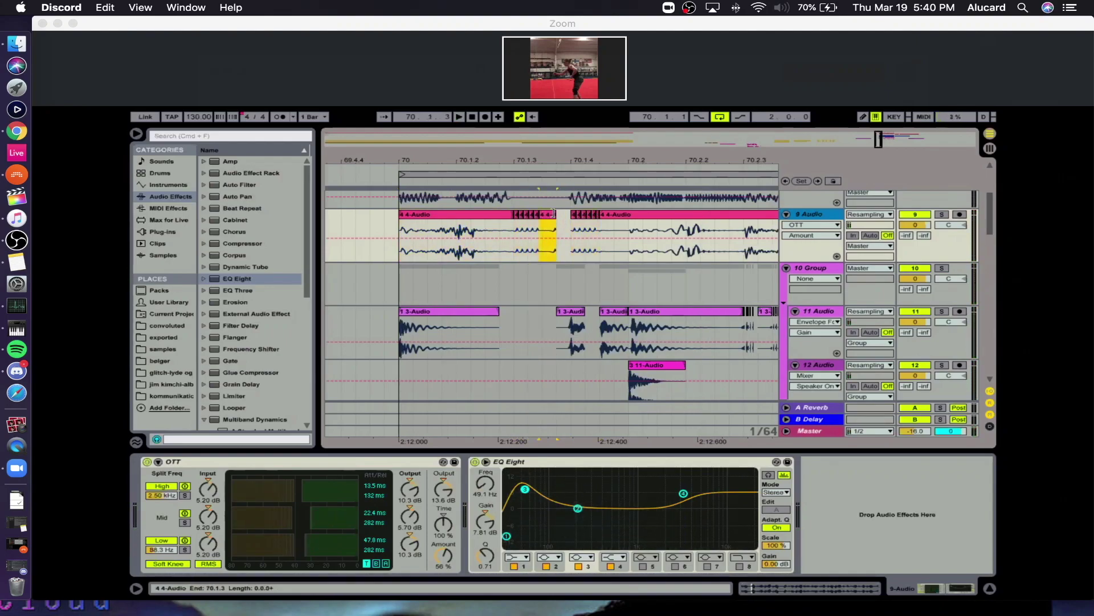
Audition the loop and move the second run of stutter slices from 70.1.4 to just before 70.2.
drag(555, 212, 565, 213)
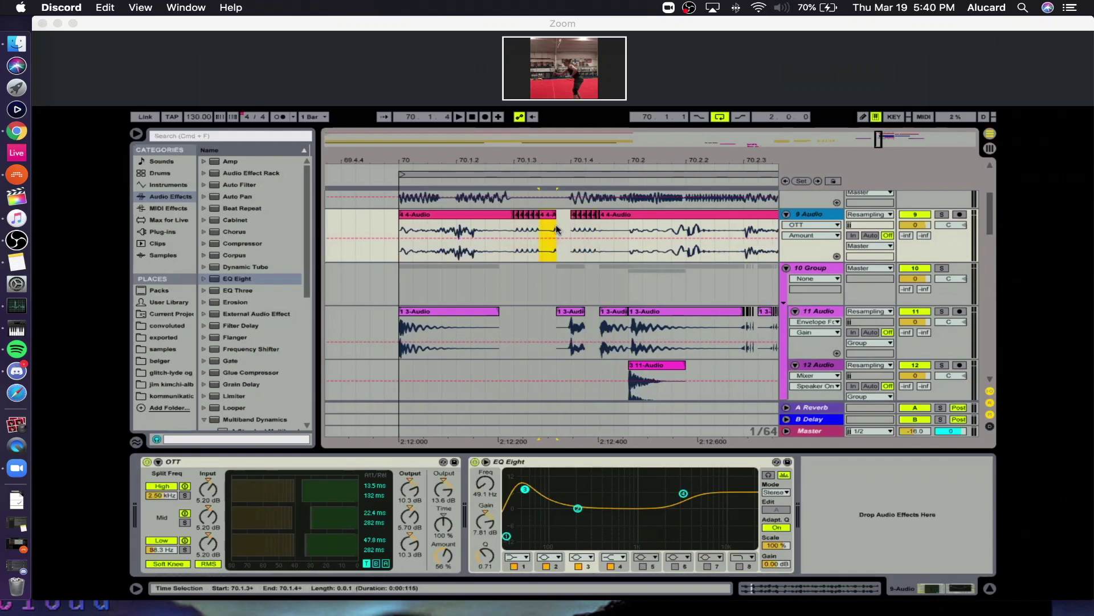
click(417, 215)
key(space)
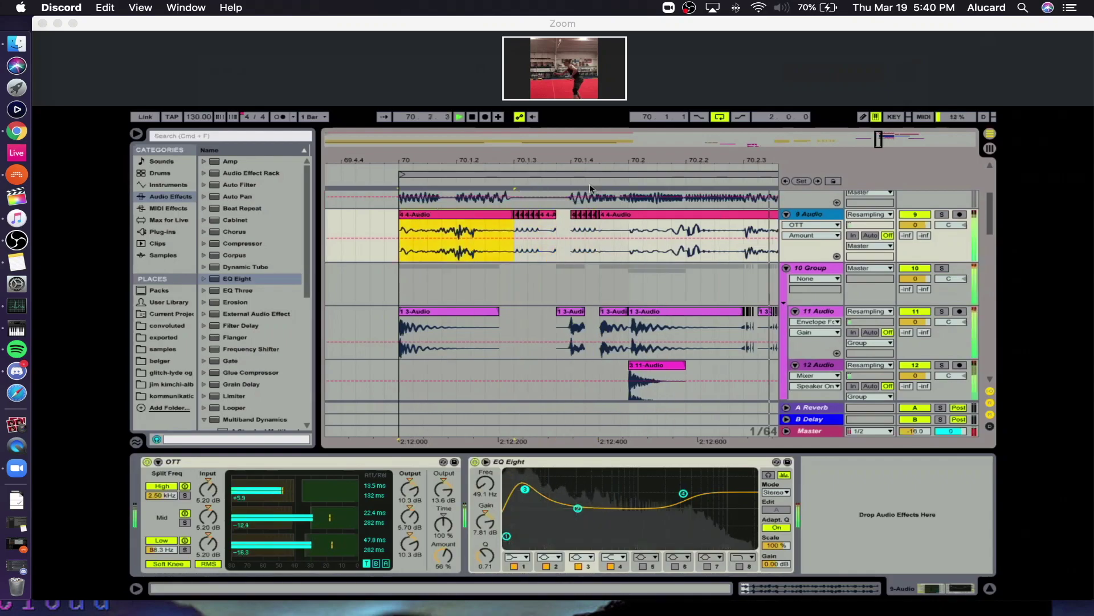
key(space)
drag(572, 232, 603, 234)
key(Delete)
click(601, 255)
key(super+v)
Replay the edited 9 Audio loop and select the short segment starting at 70.2.1.
click(480, 215)
key(space)
key(space)
key(minus)
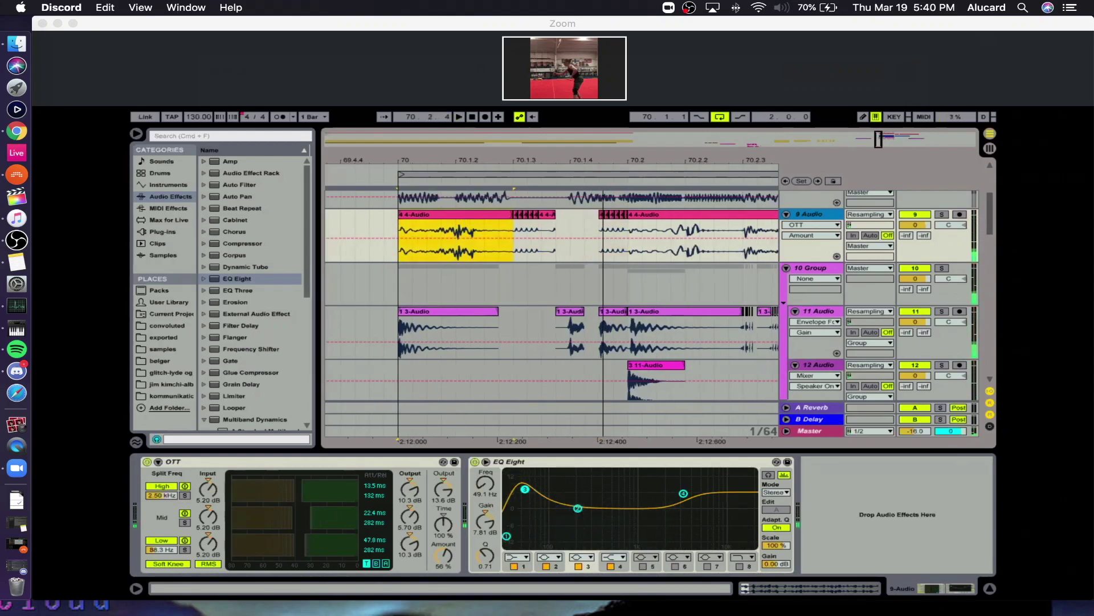
drag(478, 160, 493, 194)
key(space)
drag(520, 248, 547, 249)
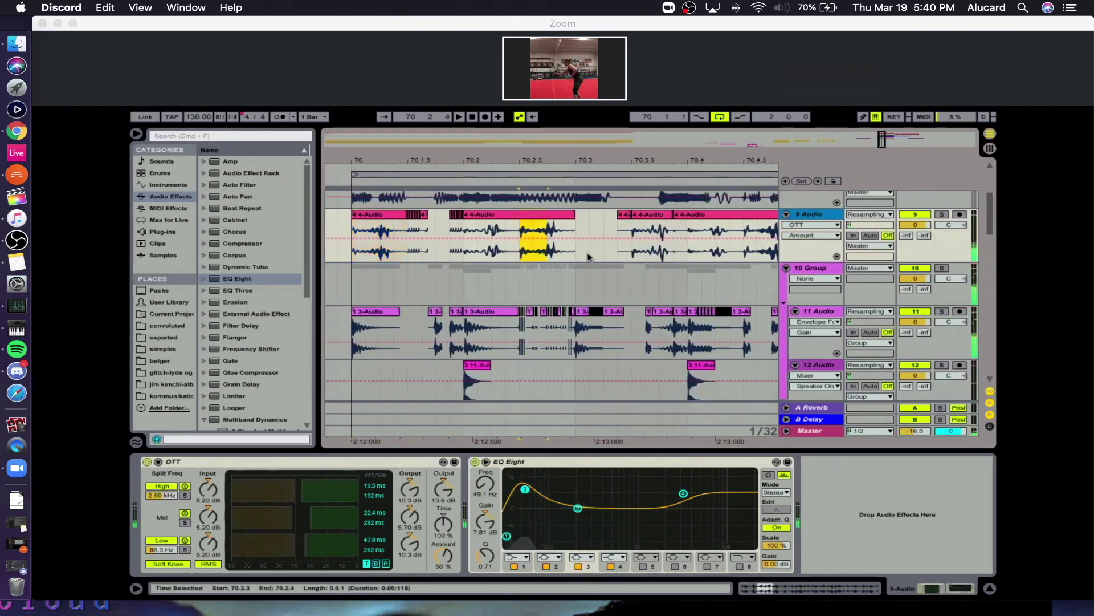
click(534, 230)
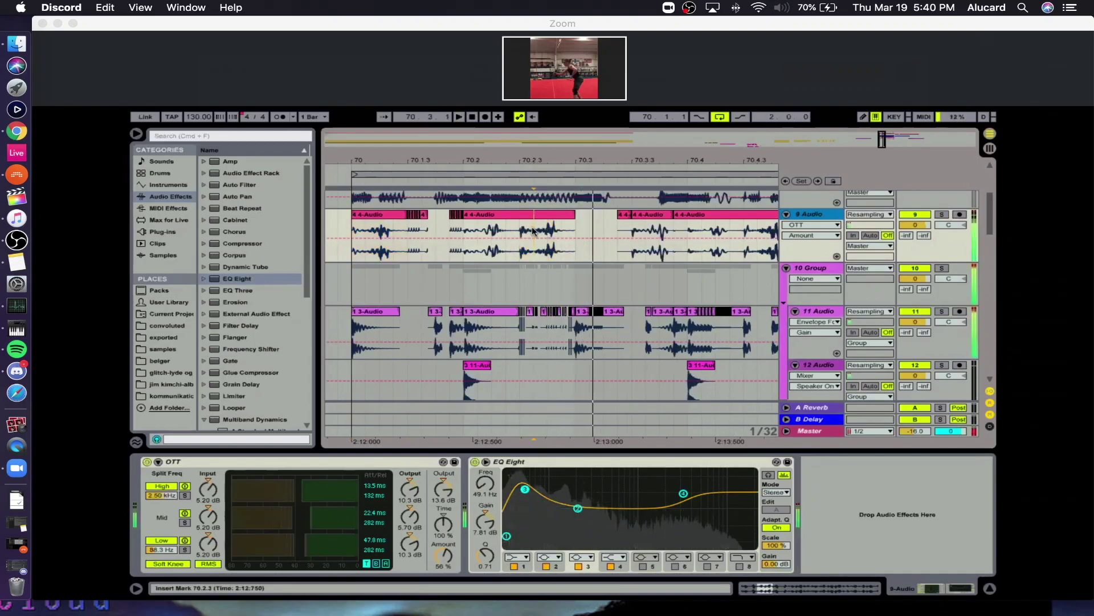
drag(464, 233, 478, 233)
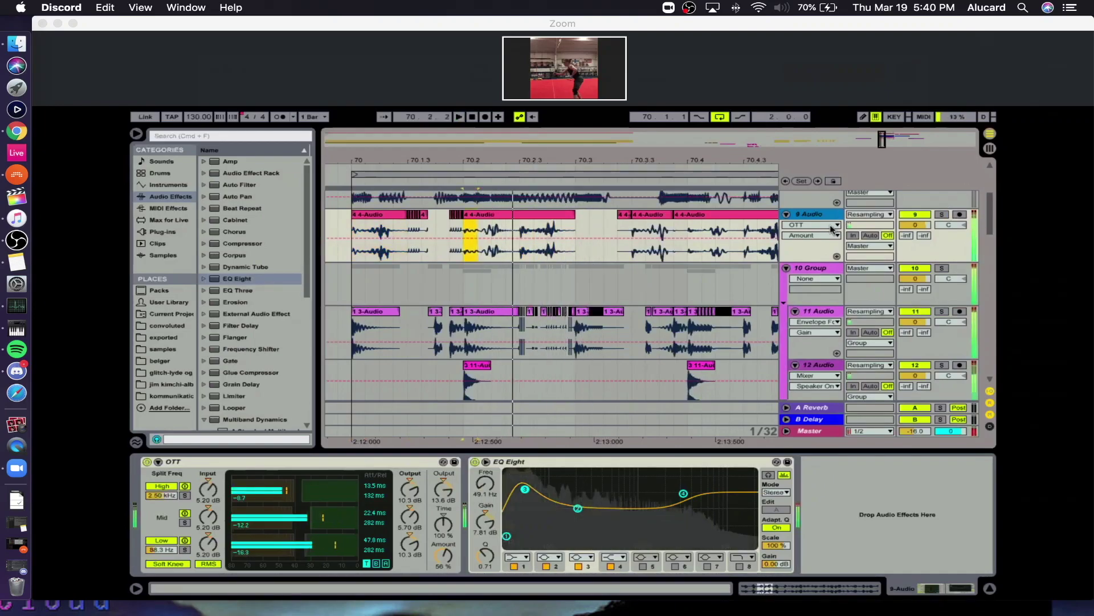
Solo the 9 Audio track and audition its chopped clips around 70.2.
click(943, 215)
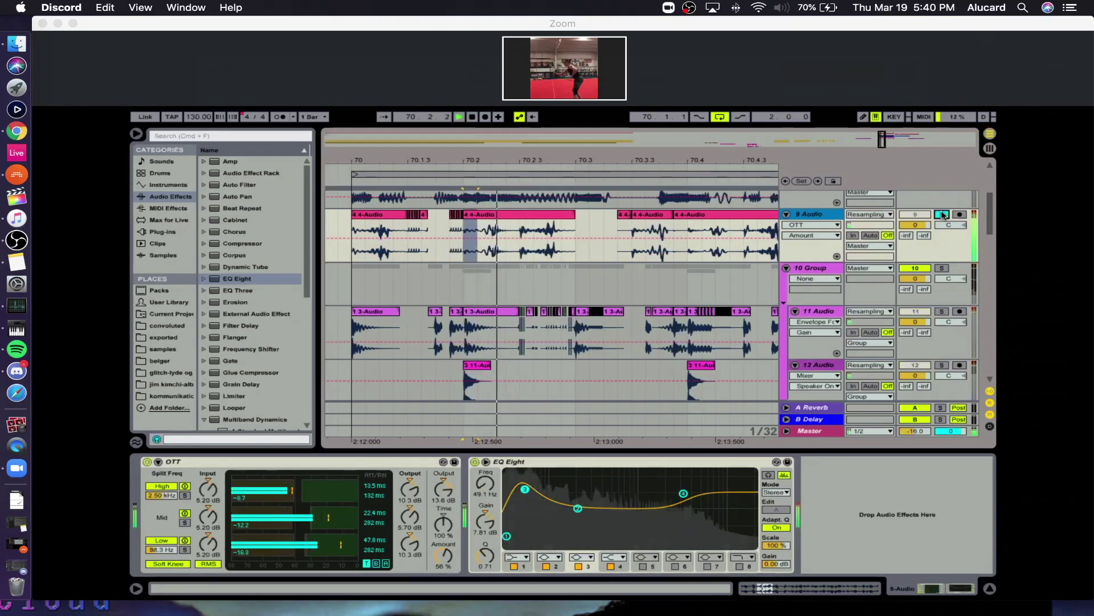
drag(513, 161, 524, 200)
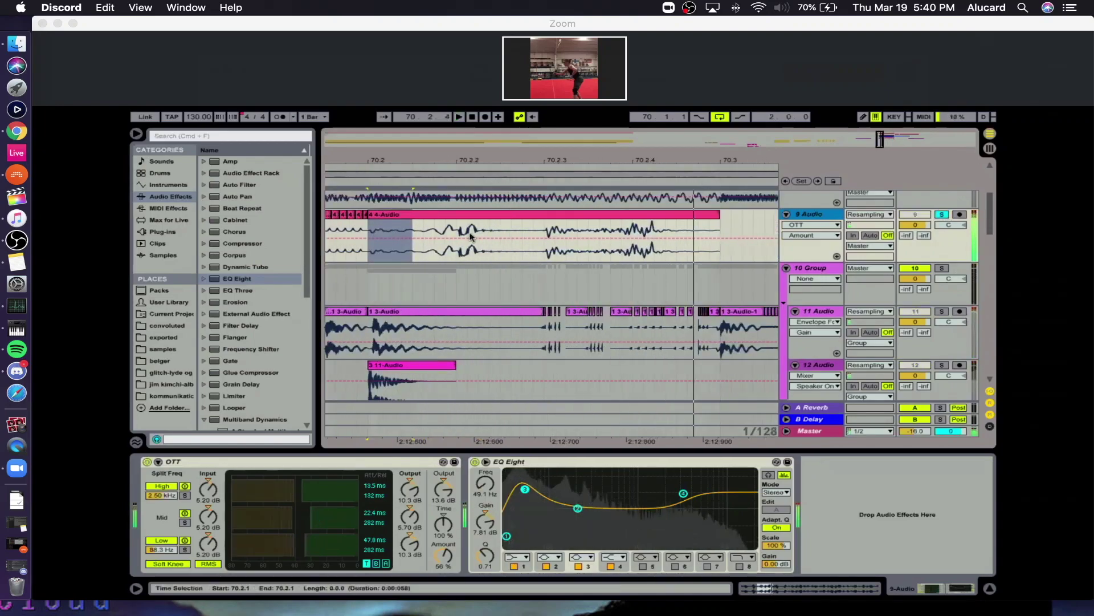
key(space)
click(472, 235)
Try to repeat the short 9 Audio segment between 70.2.2 and 70.2.3 twice in a row, then undo the duplicates.
drag(477, 229, 552, 229)
key(super+d)
key(super+d)
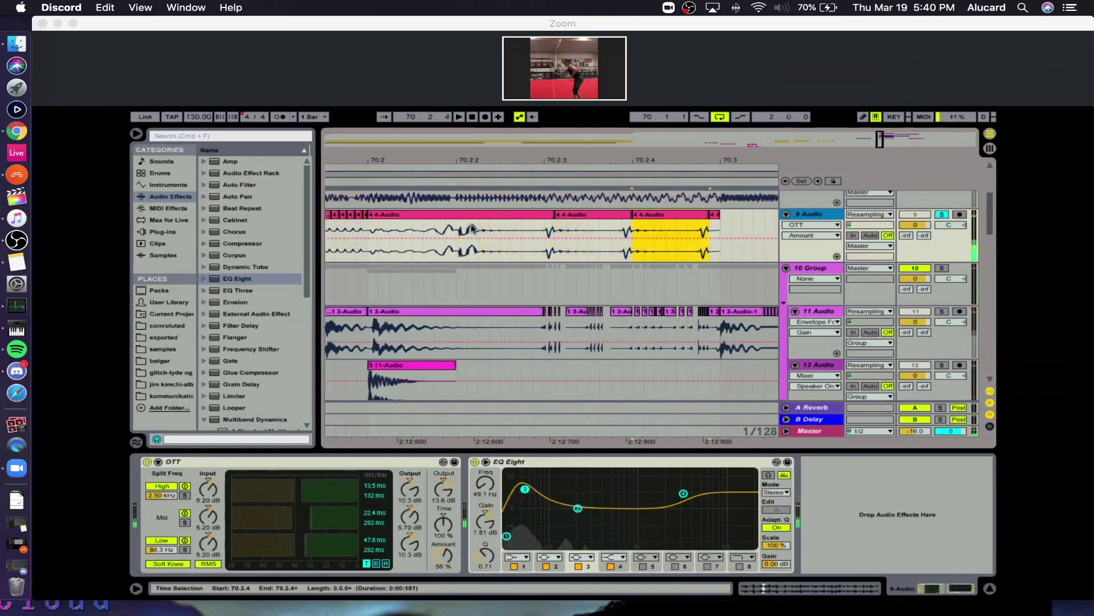
key(space)
click(450, 229)
key(space)
key(super+z)
key(super+z)
key(super+z)
Slow down the 9 Audio clip starting at 70.2 by setting its segment BPM to 520 and its warp mode to Complex.
scroll(404, 230, left, 4)
double_click(406, 231)
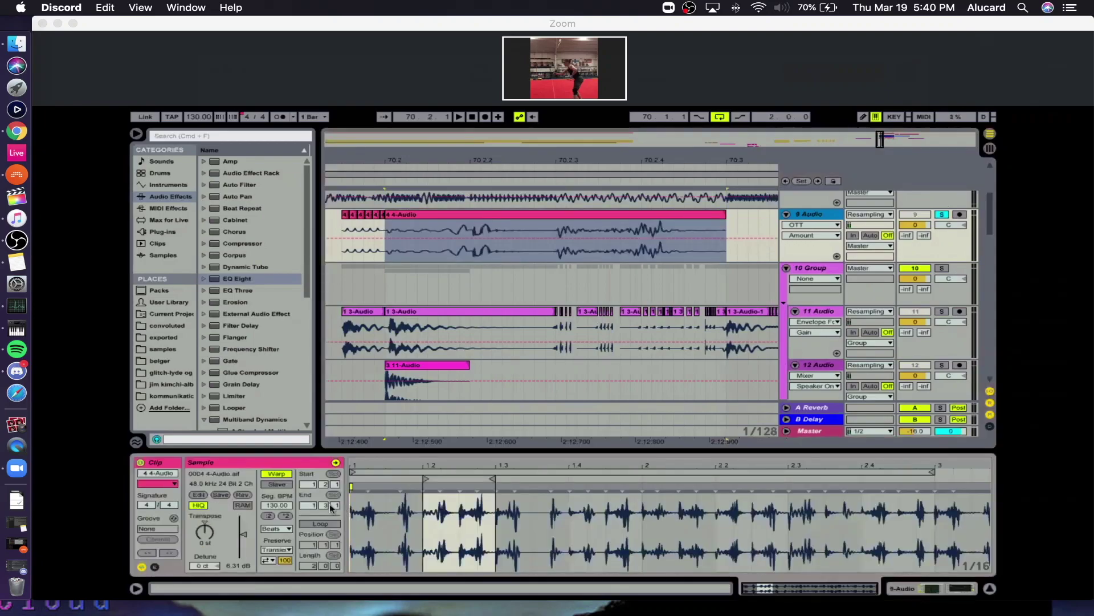
click(287, 515)
click(286, 516)
click(277, 528)
click(290, 569)
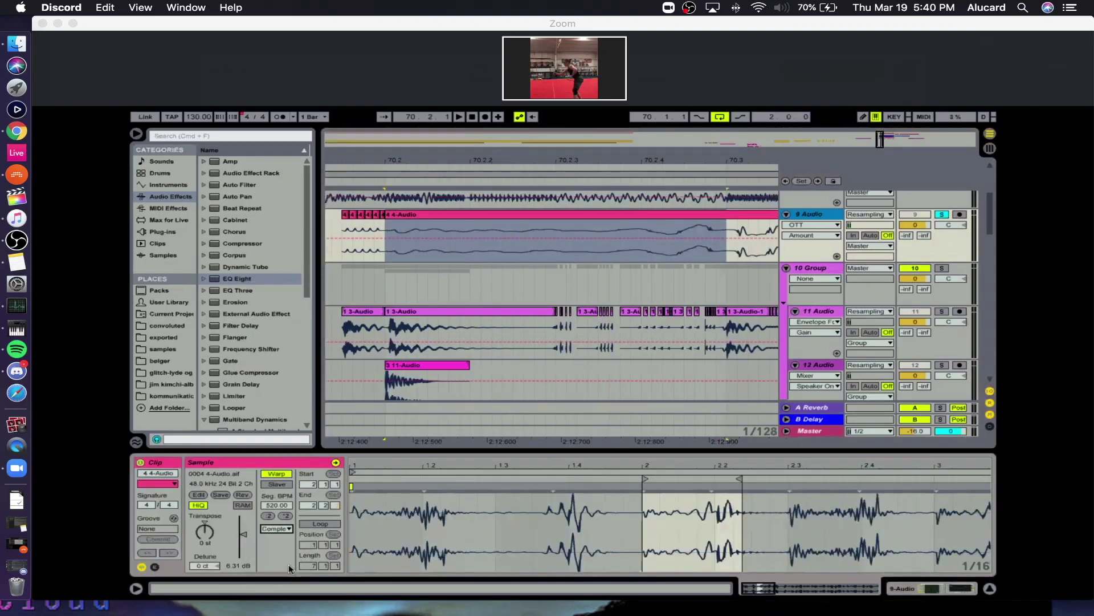
Audition the slowed 9 Audio clip and paste a copy of it into the empty space just before bar 69.
drag(589, 161, 519, 157)
key(space)
key(space)
drag(587, 158, 587, 137)
drag(578, 215, 561, 215)
key(super+z)
key(super+c)
drag(489, 158, 741, 158)
click(373, 228)
key(super+v)
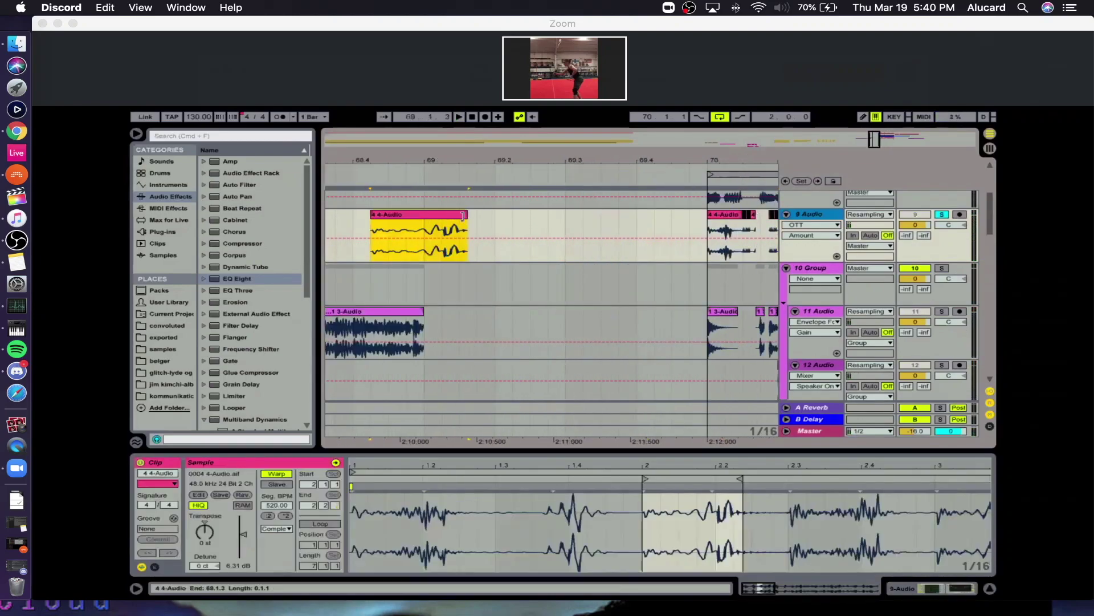
Extend the pasted slow copy to about 69.4, audition it, and set its segment BPM to 260.
drag(463, 215, 662, 215)
click(460, 242)
key(space)
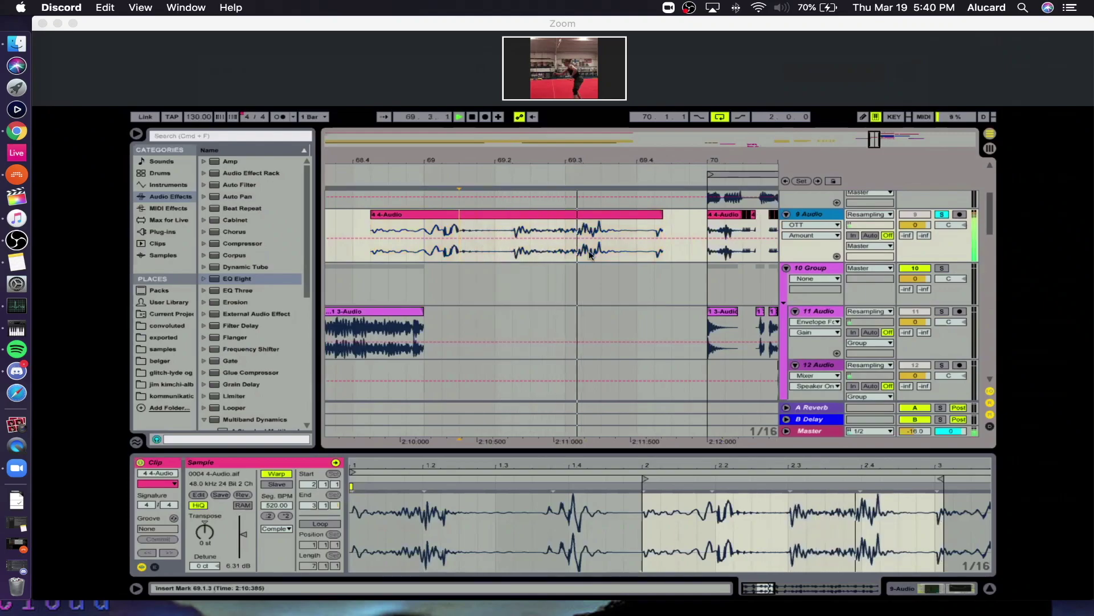
click(620, 246)
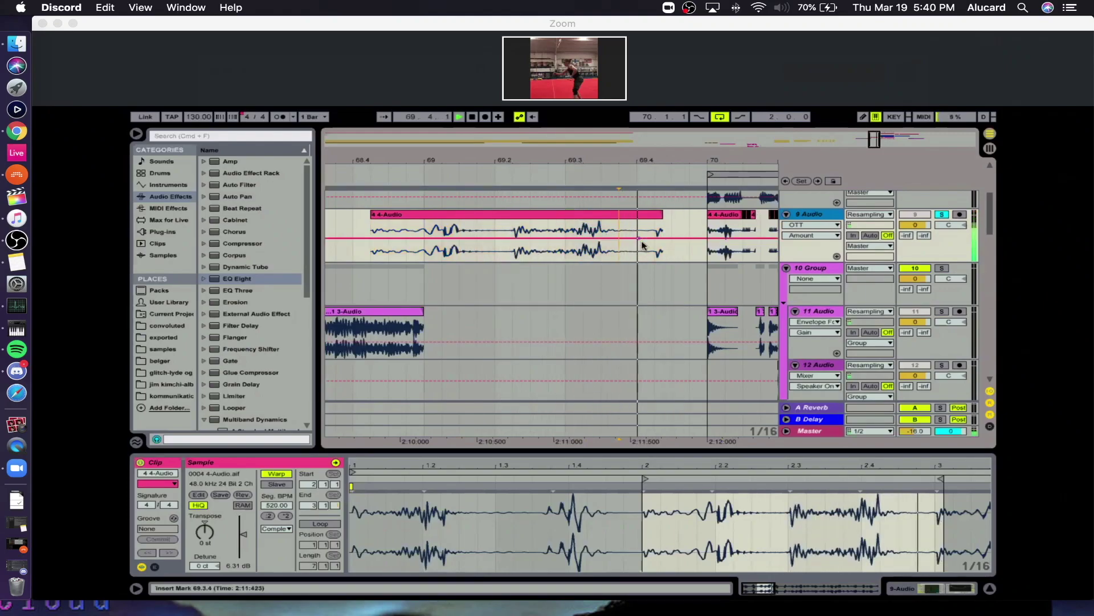
click(270, 515)
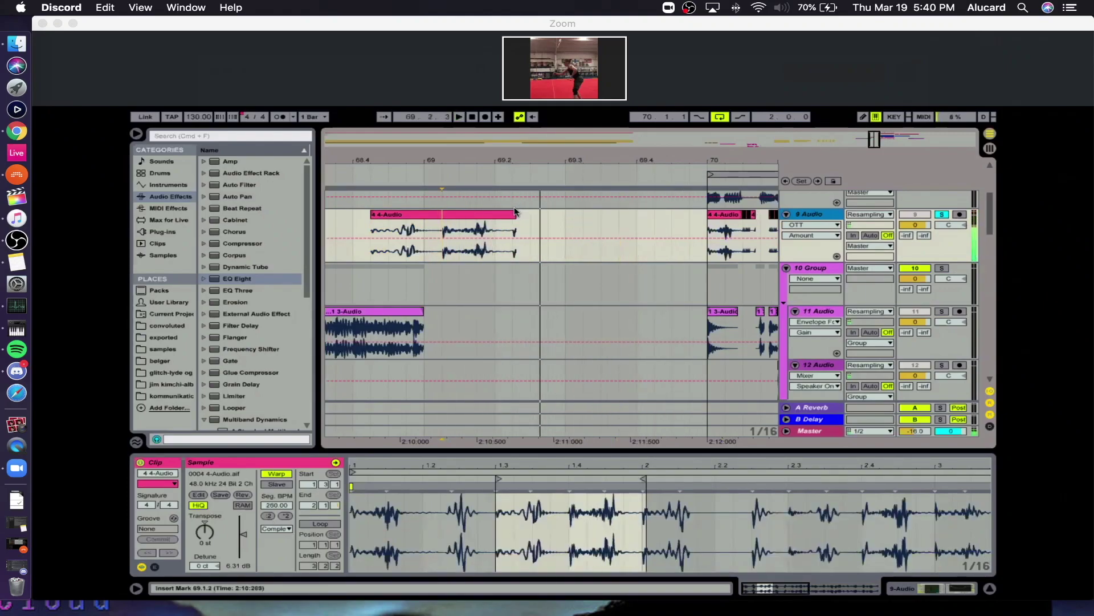
key(space)
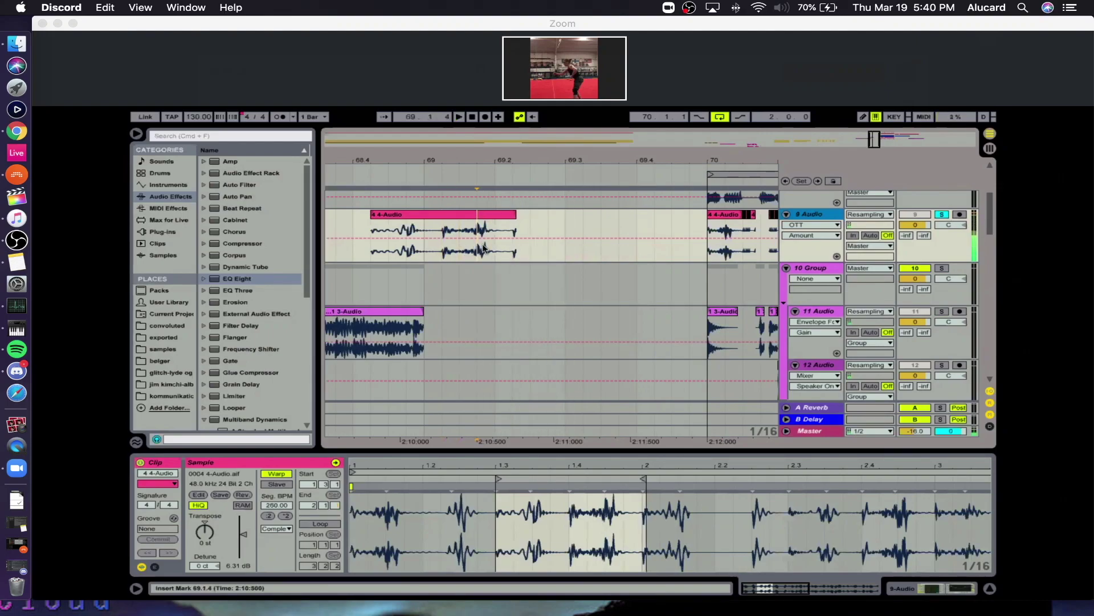
Copy the tail of the slowed copy from 69.1.4 to 69.2.2 and place the insert mark at 70.3.2 on 9 Audio.
drag(516, 252, 509, 252)
key(space)
scroll(428, 297, right, 8)
key(space)
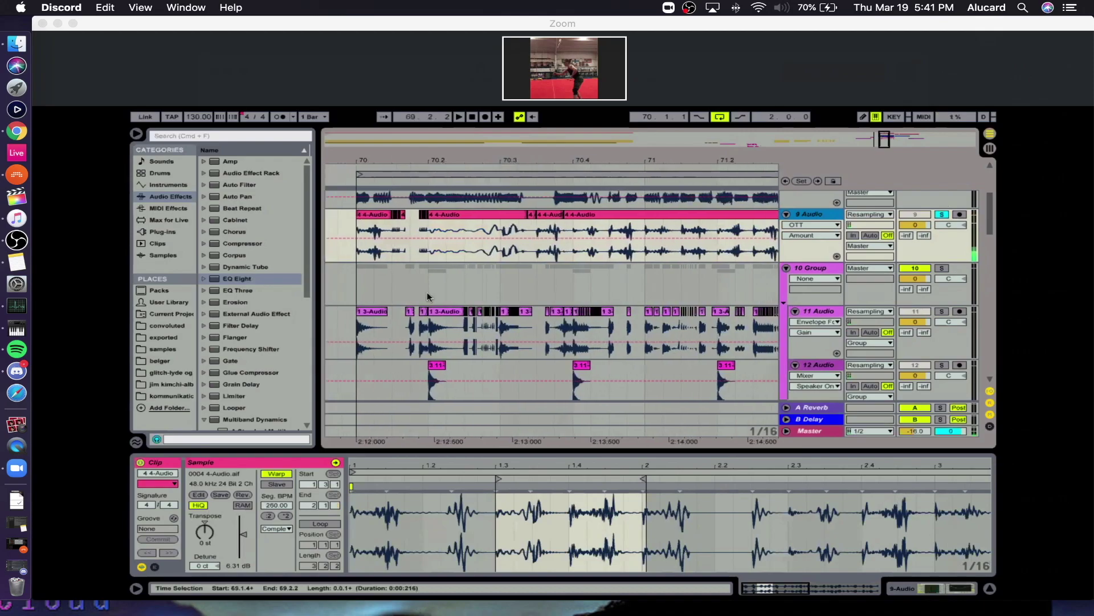
click(510, 265)
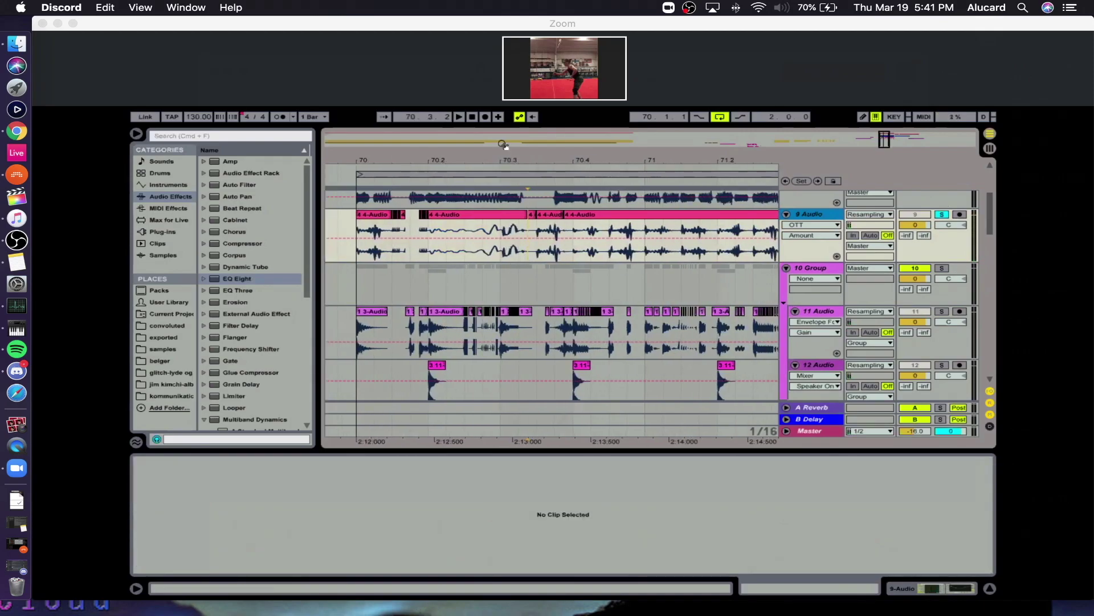
scroll(512, 155, up, 5)
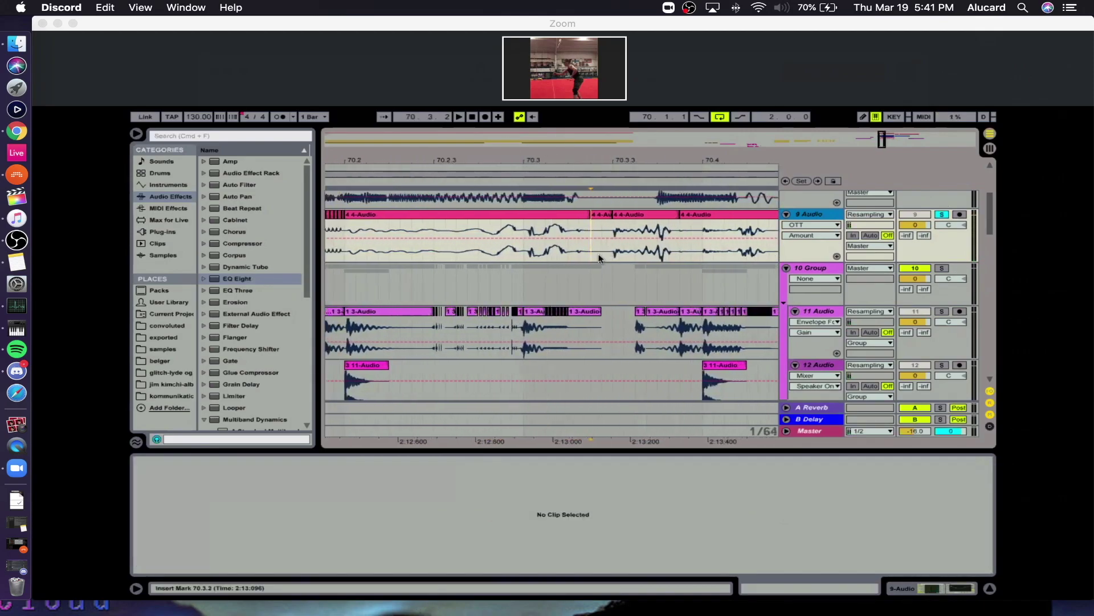
click(580, 239)
drag(568, 159, 502, 112)
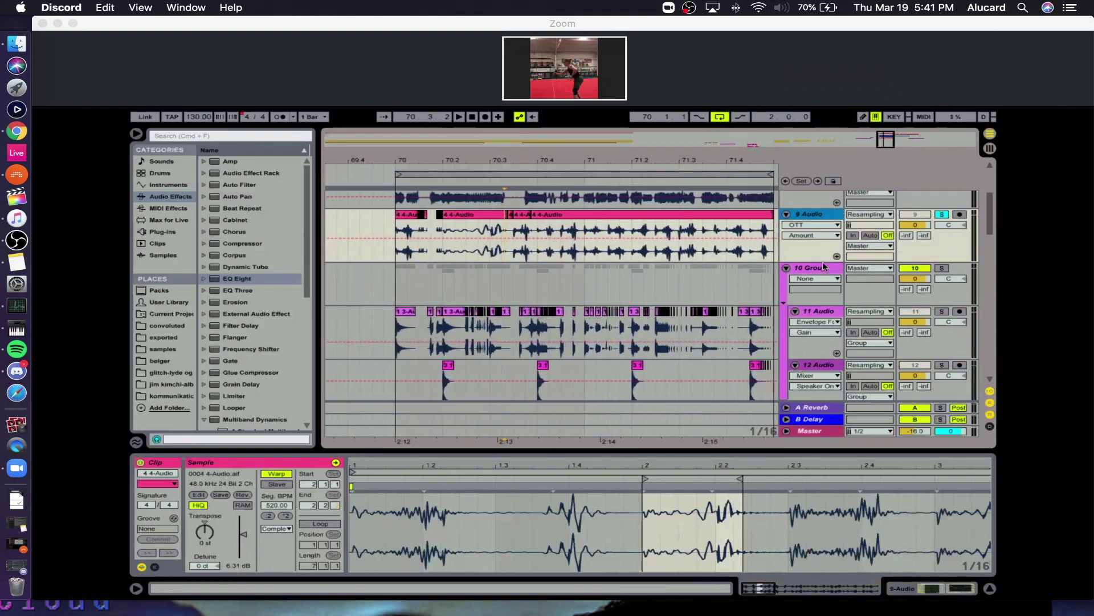
Extend the original-speed 9 Audio clip back to 70.2 and paste the slowed tail segment at 70.3.2.
drag(486, 161, 486, 178)
drag(530, 215, 405, 216)
key(super+v)
key(space)
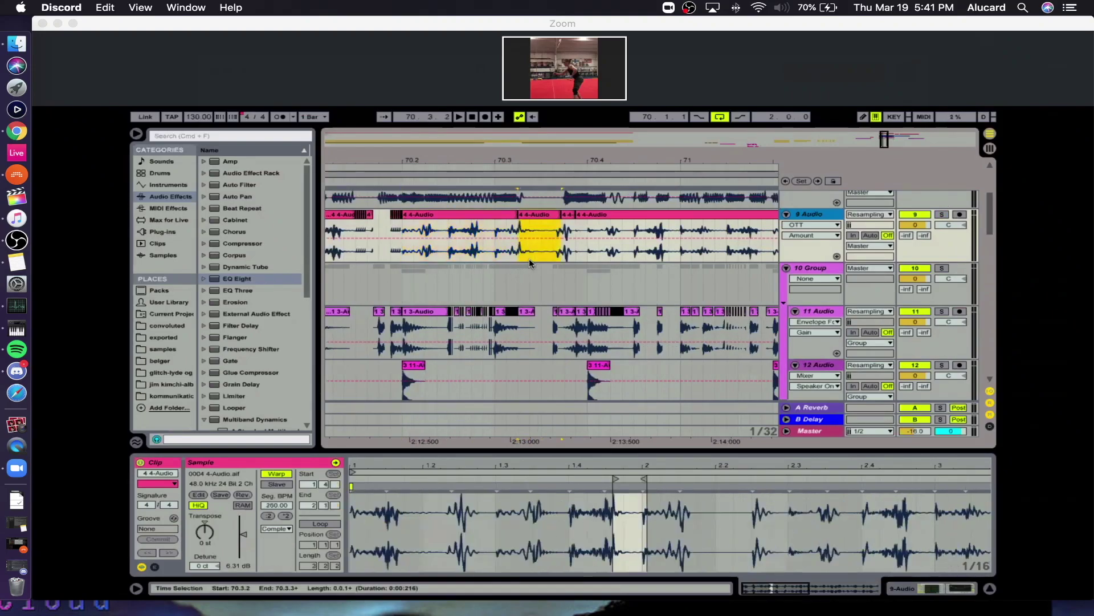
Audition the loop with the slowed segment at 70.3.2 and undo that paste.
key(space)
key(space)
key(space)
key(space)
key(space)
key(space)
key(super+z)
Duplicate the two-bar section from bar 70 to bars 72 to 74 and set the loop to bars 70 to 72.
drag(534, 158, 533, 102)
drag(486, 270, 639, 280)
key(super+d)
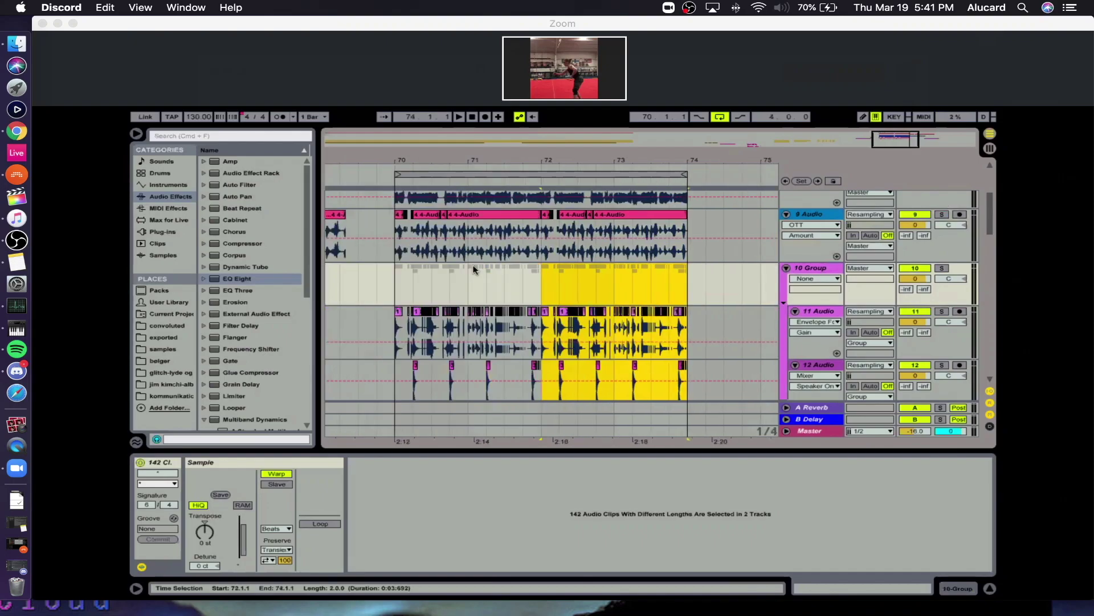
click(392, 284)
drag(538, 284, 505, 278)
drag(683, 176, 542, 176)
Try removing the 11 Audio slice just before 70.2, audition the loop, and undo the removal.
drag(432, 161, 591, 237)
click(448, 284)
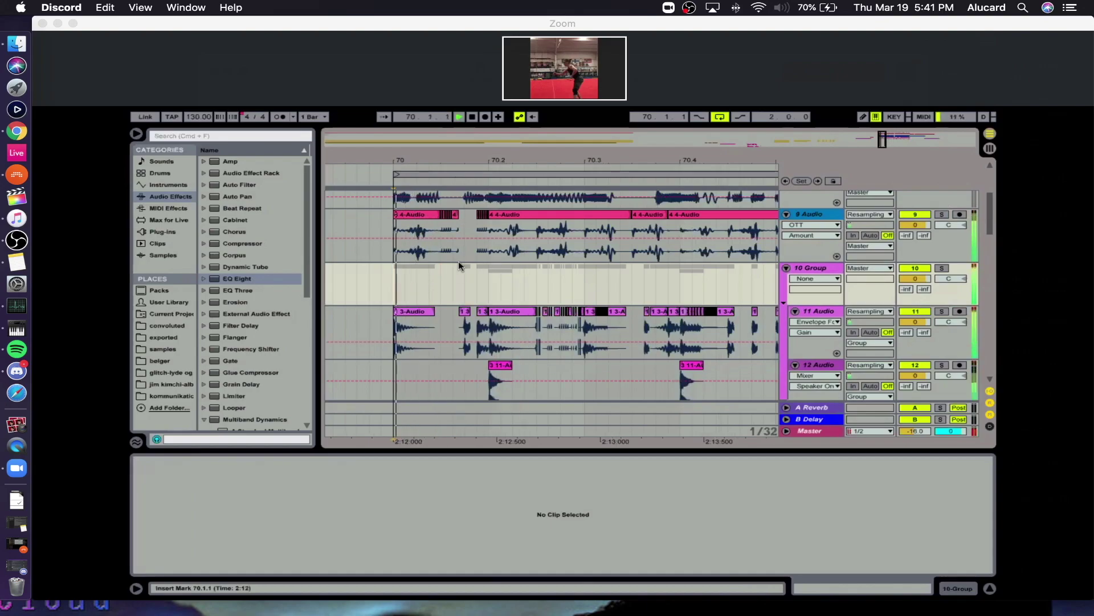
click(480, 312)
key(Delete)
click(384, 253)
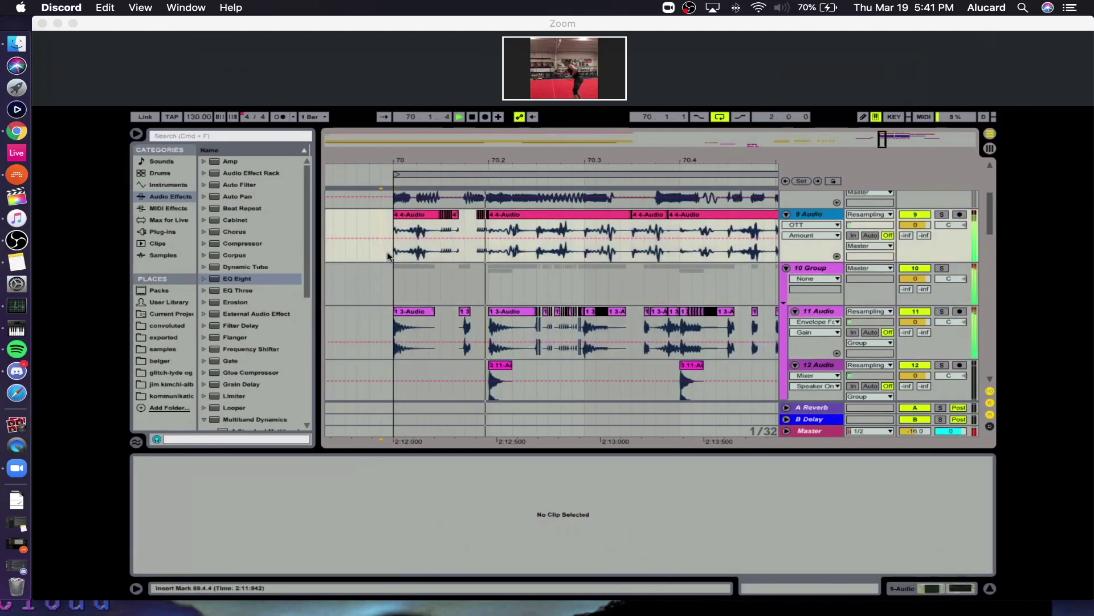
key(space)
key(super+z)
key(super+z)
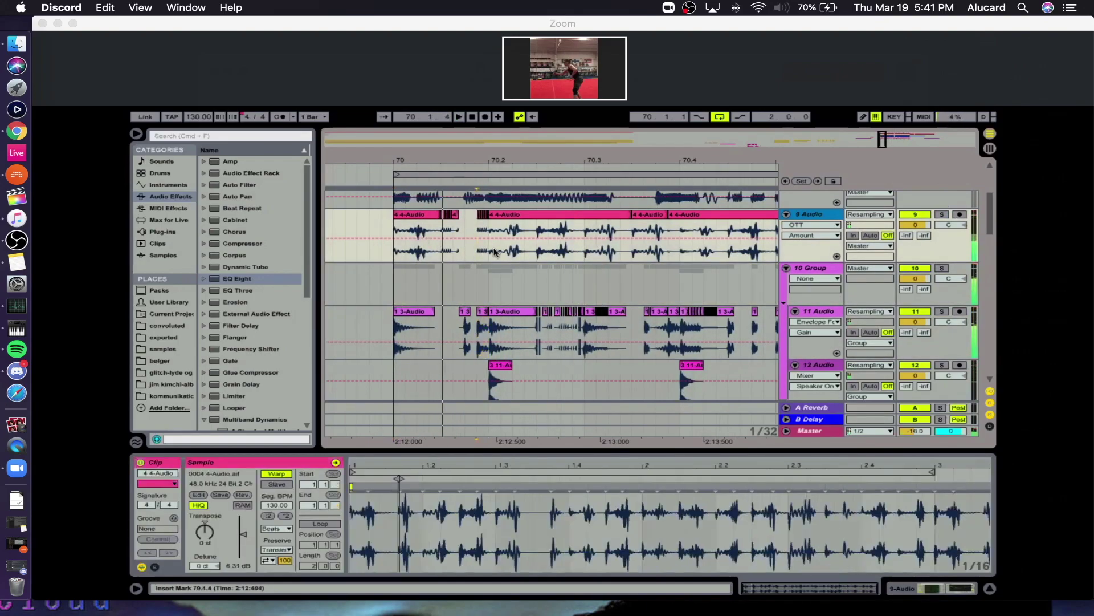
Move the 9 Audio stutter run from just before 70.2 to 70.1.4.
key(super+z)
key(super+z)
click(468, 249)
key(super+v)
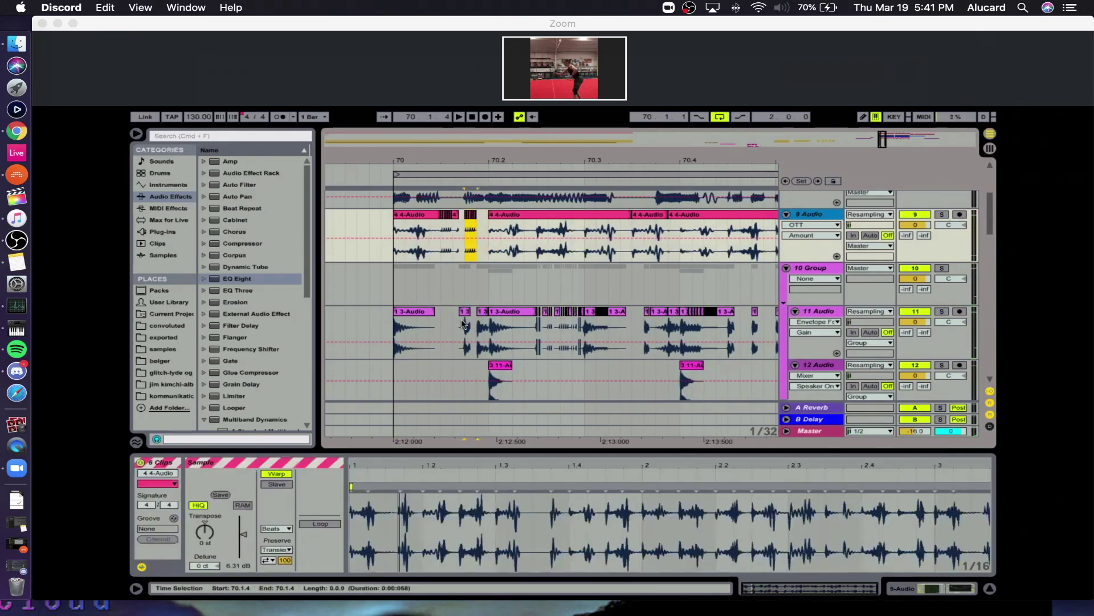
Delete the 11 Audio slice under the stutter at 70.1.4 and play the loop from bar 70.
click(464, 312)
key(Delete)
click(391, 279)
key(space)
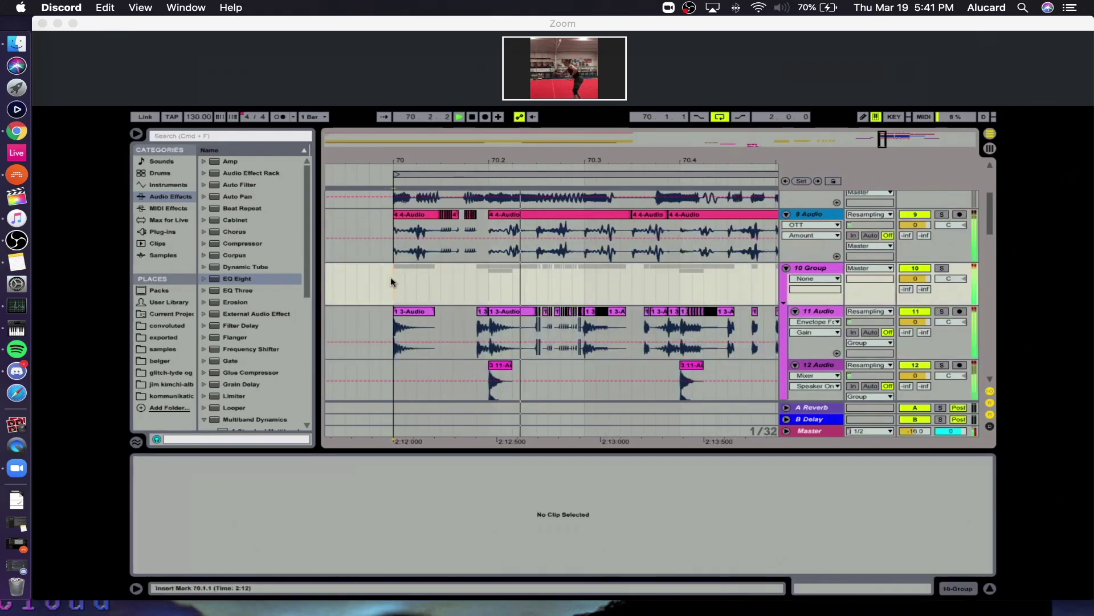
key(space)
key(space)
Try to lengthen the last 9 Audio stutter slice after 70.1.3 past 70.1.4, then undo it.
drag(499, 161, 499, 199)
key(space)
click(440, 215)
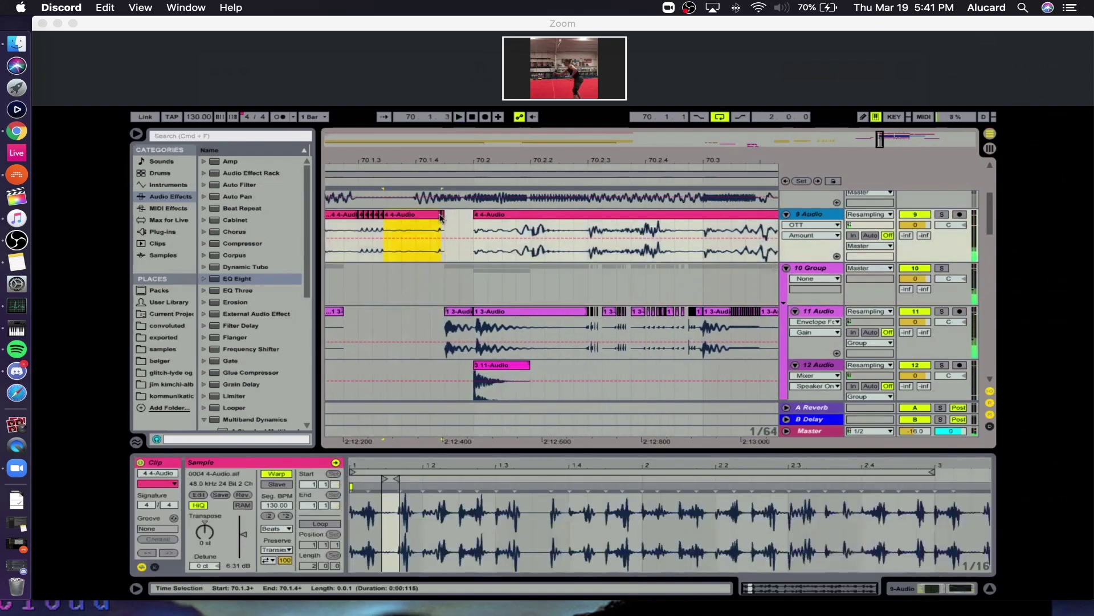
key(super+z)
Thin out the 9 Audio stutter at 70.1.4 and delete the 11 Audio slices from 70.2.2 to 70.3.
click(351, 213)
key(space)
key(space)
drag(478, 321, 607, 329)
key(Delete)
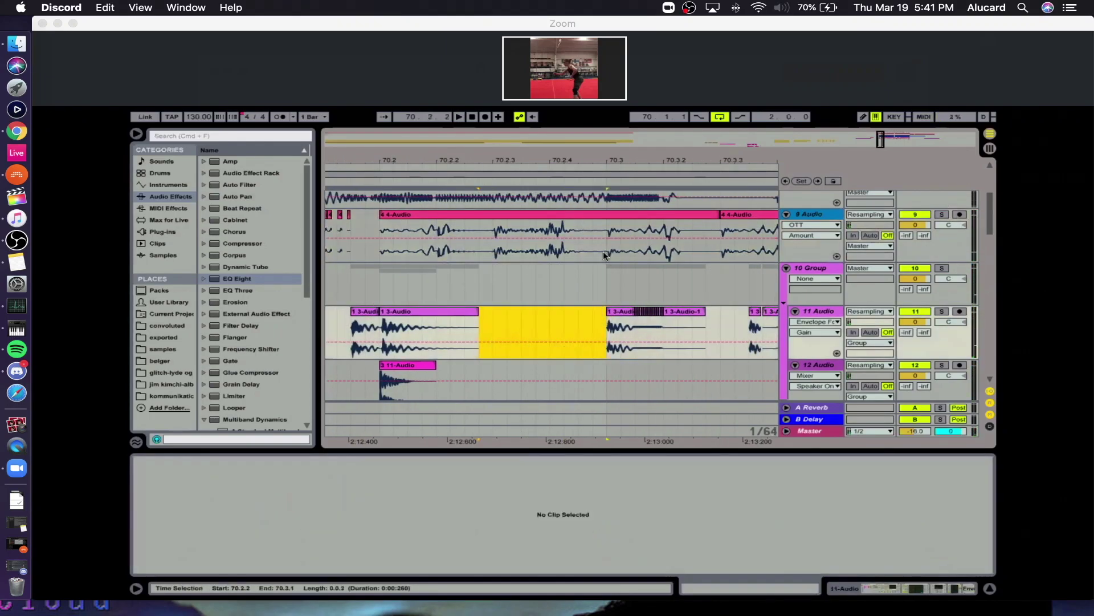
Try pasting a copy of the 9 Audio clip from 70.3.3 at 70.2.2, then undo it.
click(736, 214)
key(super+c)
click(478, 225)
key(super+v)
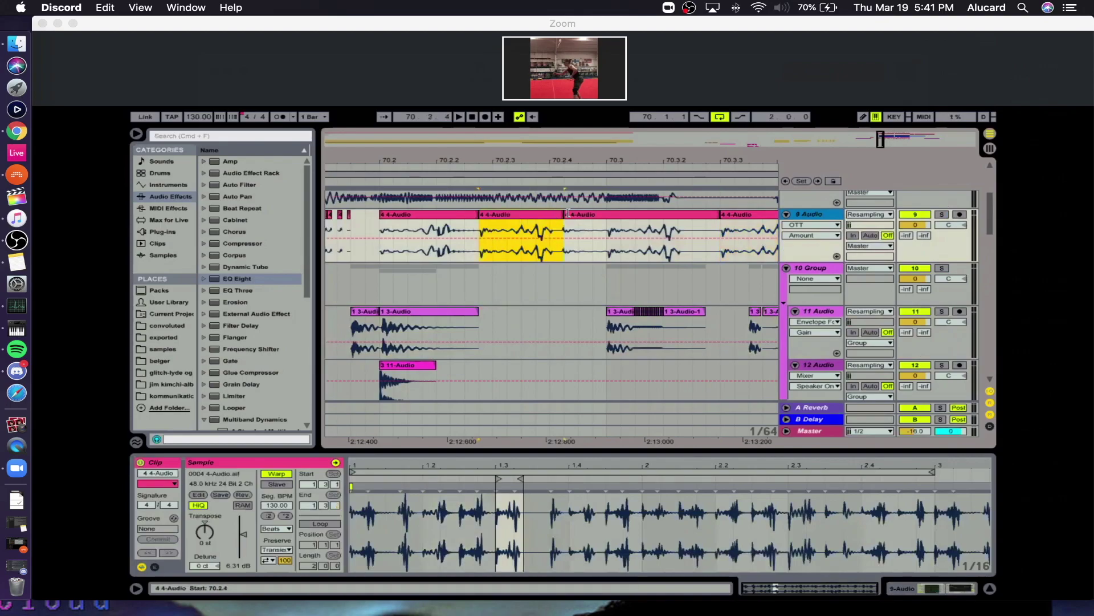
drag(579, 158, 540, 159)
key(super+z)
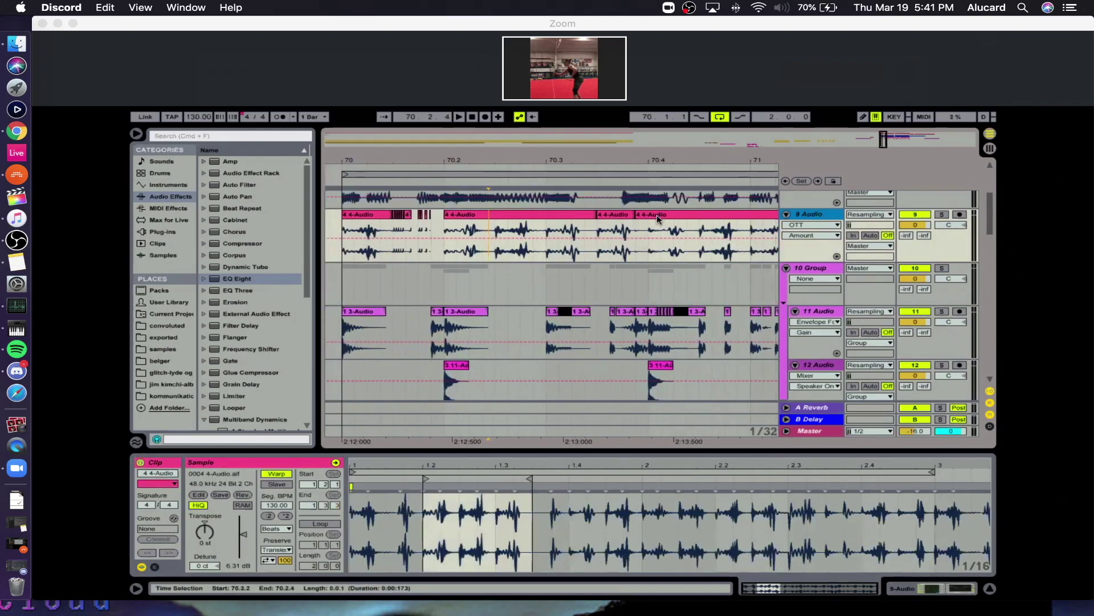
Copy the slowed clip's tail from 69.1.4 to 69.2.2 and paste it on 9 Audio at 70.2.3.
drag(399, 160, 796, 158)
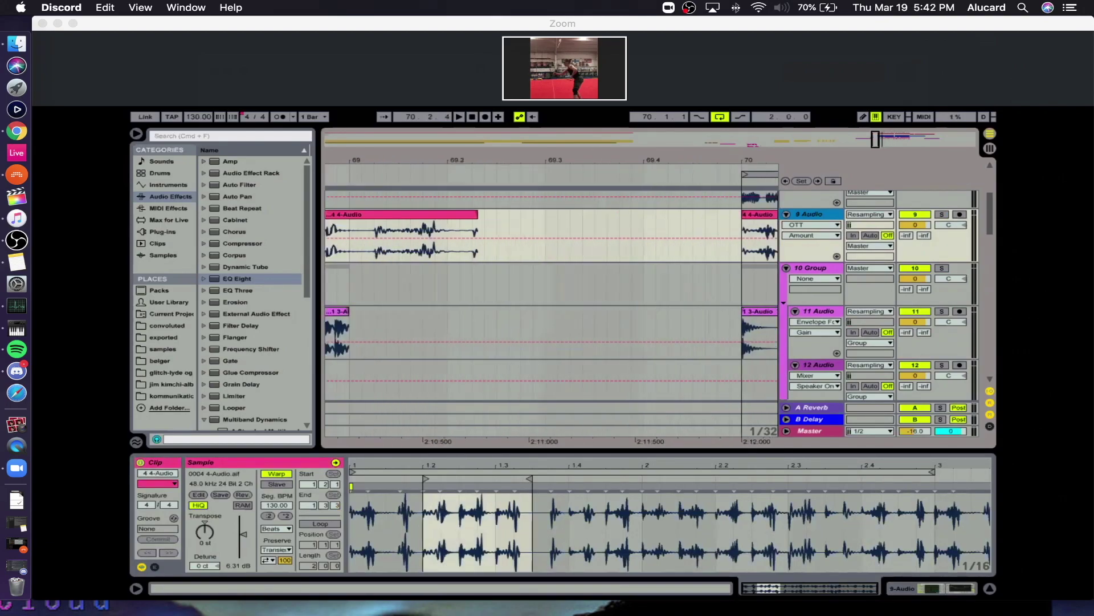
click(477, 231)
shift+click(437, 245)
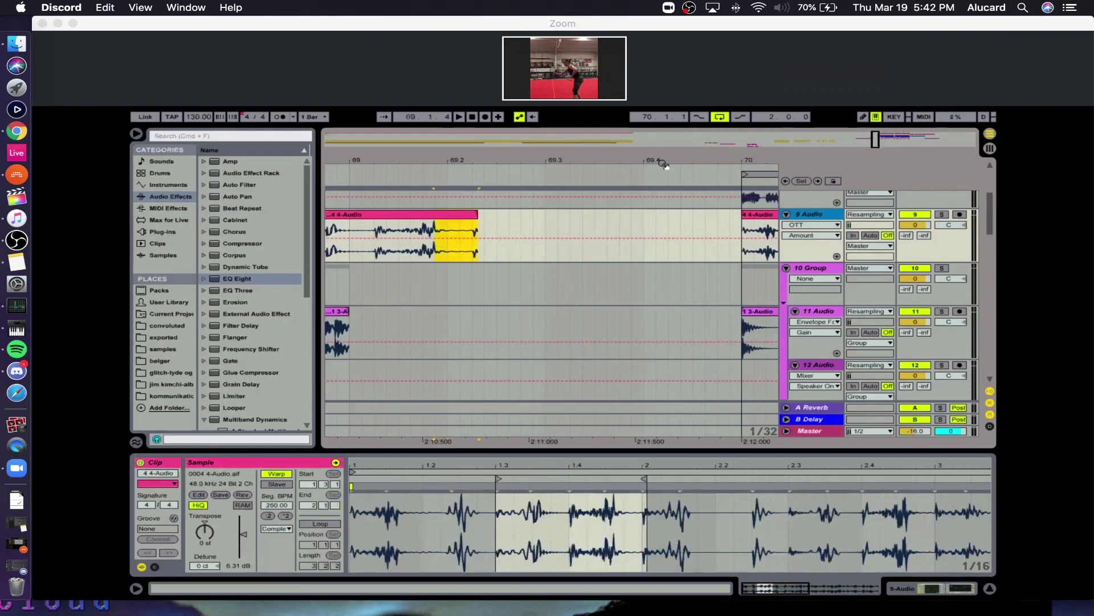
scroll(467, 251, right, 5)
click(533, 248)
key(super+v)
Play the loop from bar 70 to check the slowed segment against the drums.
click(439, 247)
key(space)
click(506, 249)
drag(620, 161, 482, 170)
key(space)
key(space)
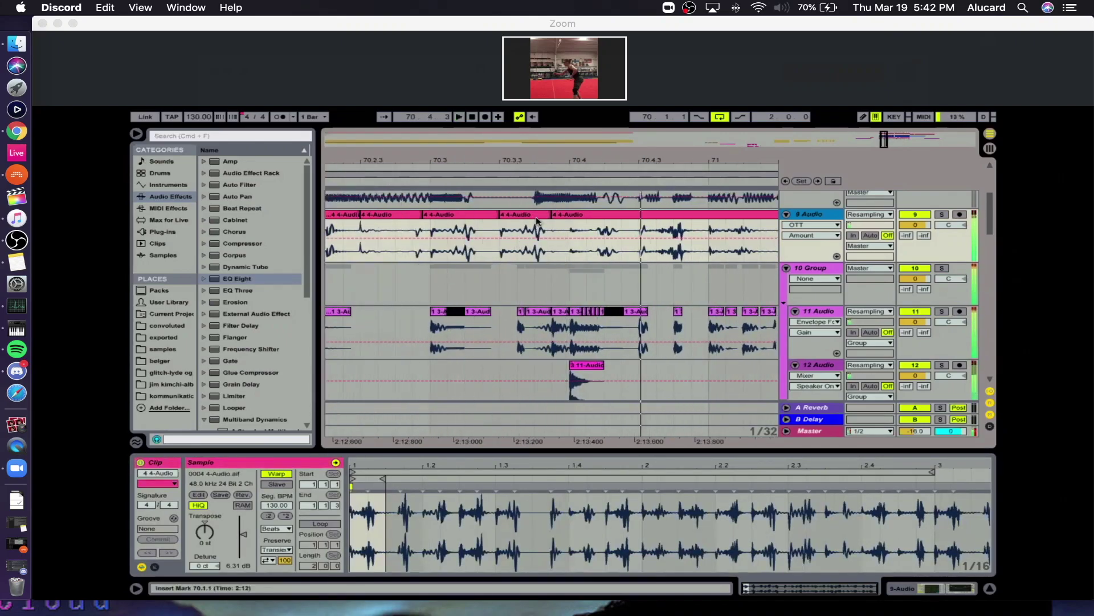
key(space)
Delete the 9 Audio section from just before 70.4 to 70.4.3 and audition the gap from 70.3.3.
drag(518, 251, 550, 253)
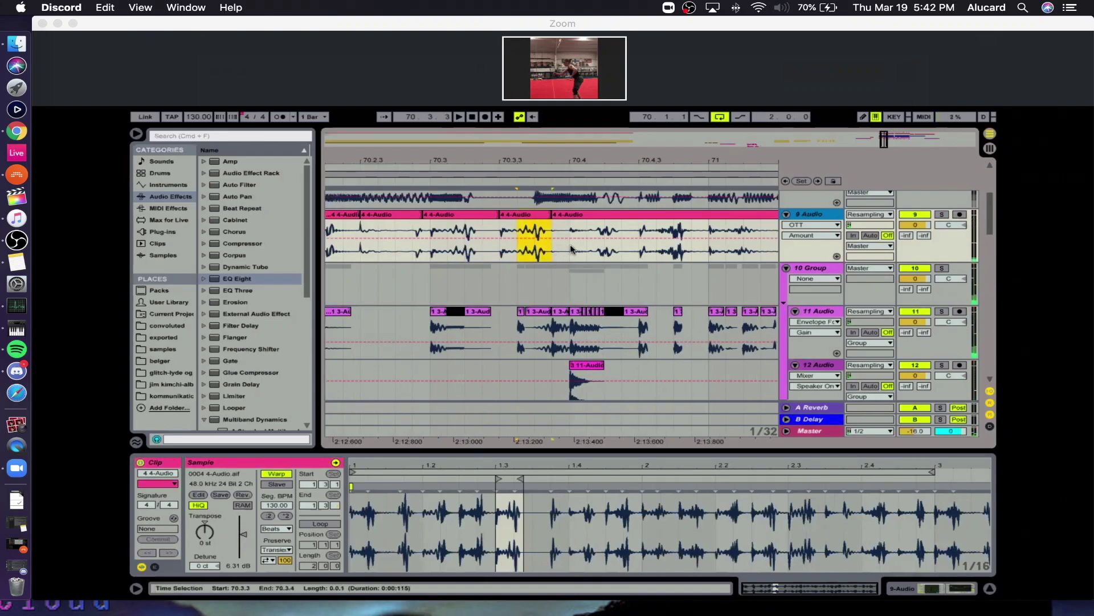
key(Delete)
key(space)
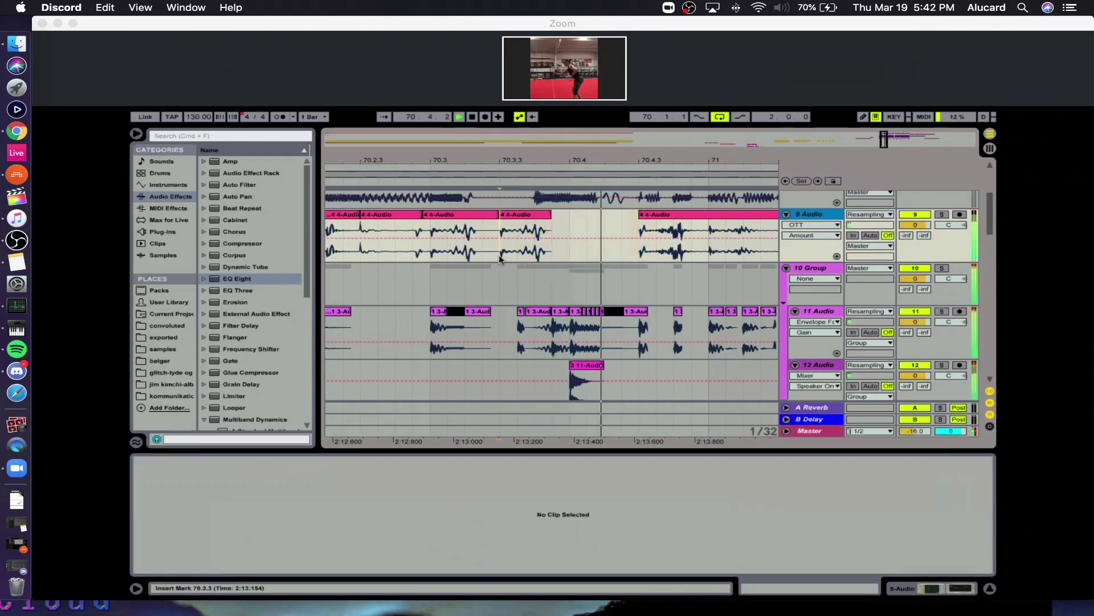
drag(726, 162, 514, 162)
key(space)
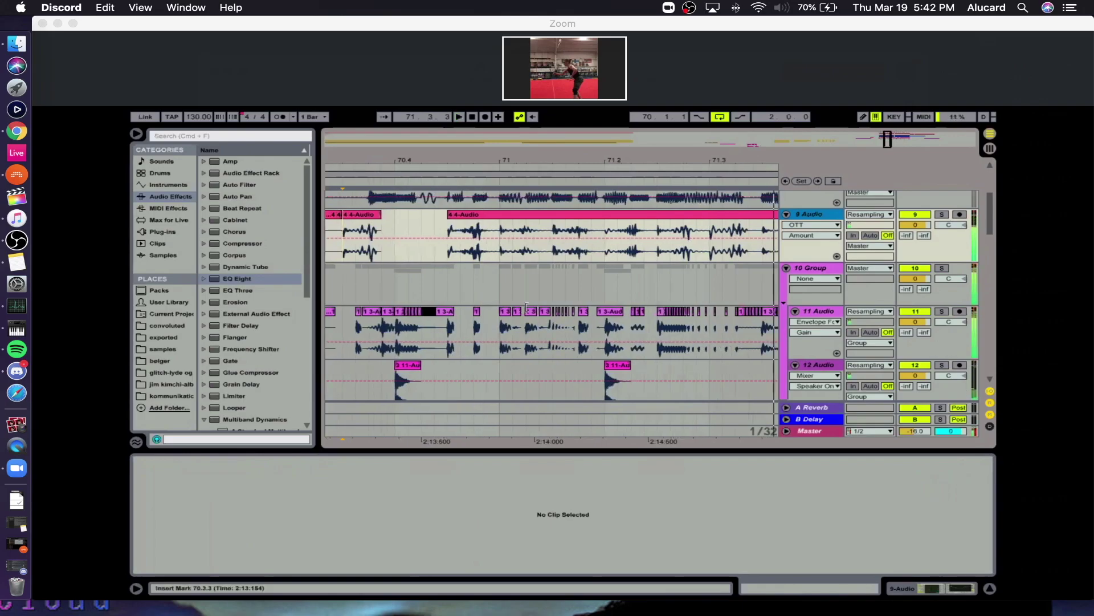
key(space)
Audition from bar 71 and delete the 9 Audio section from just before 71.1.3 to 71.1.4.
key(plus)
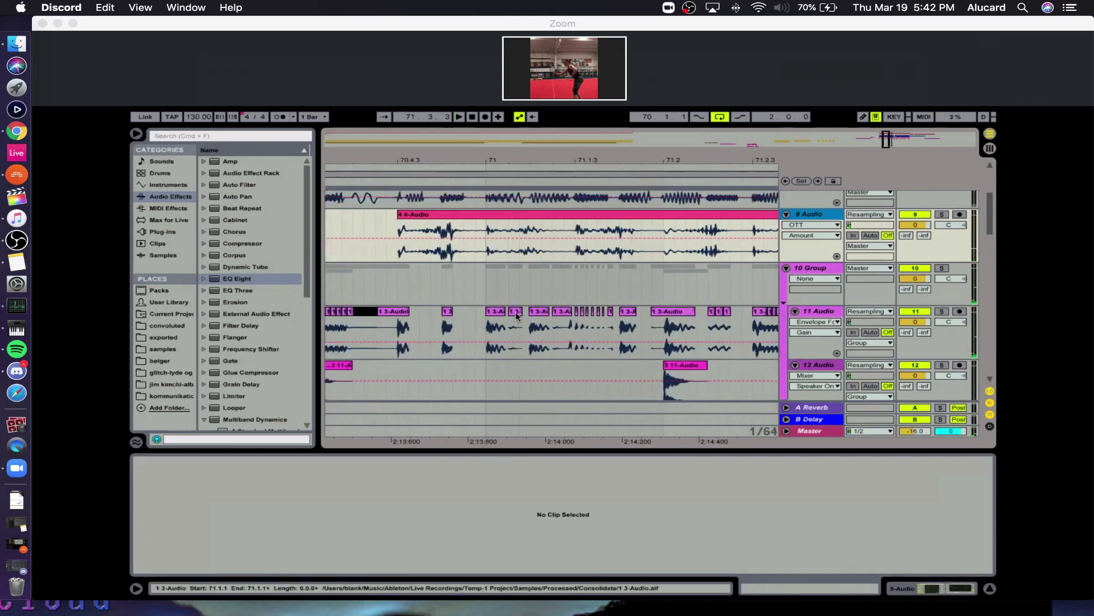
click(502, 248)
key(space)
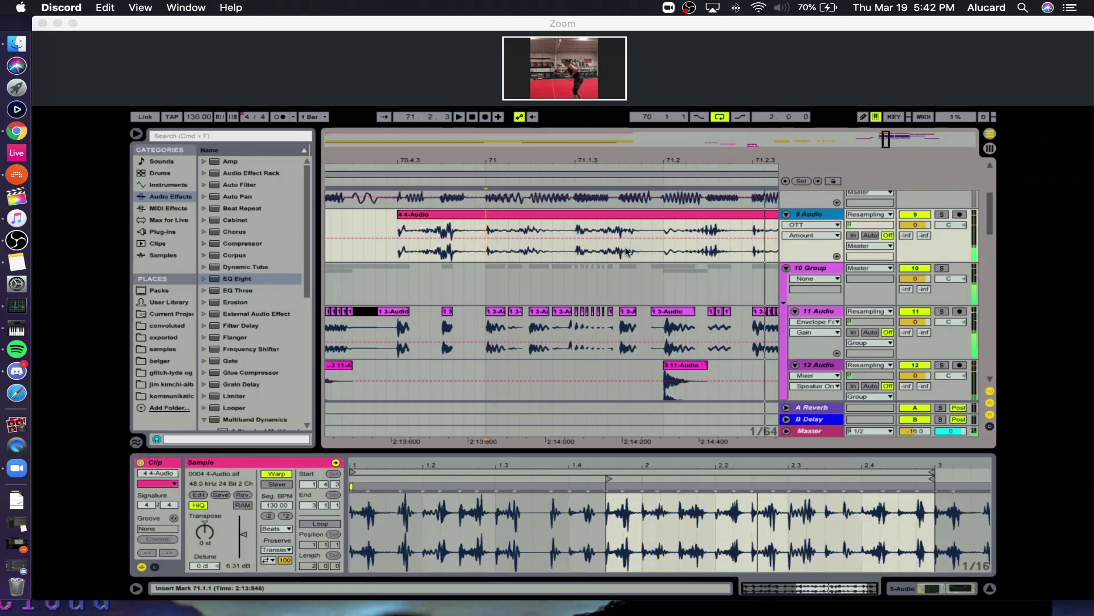
drag(566, 249, 622, 253)
key(Delete)
Delete the small 11 Audio slices before 71.2.3, undoing the first cut and redoing it over a tighter range.
drag(696, 335, 761, 335)
key(Delete)
drag(716, 162, 530, 162)
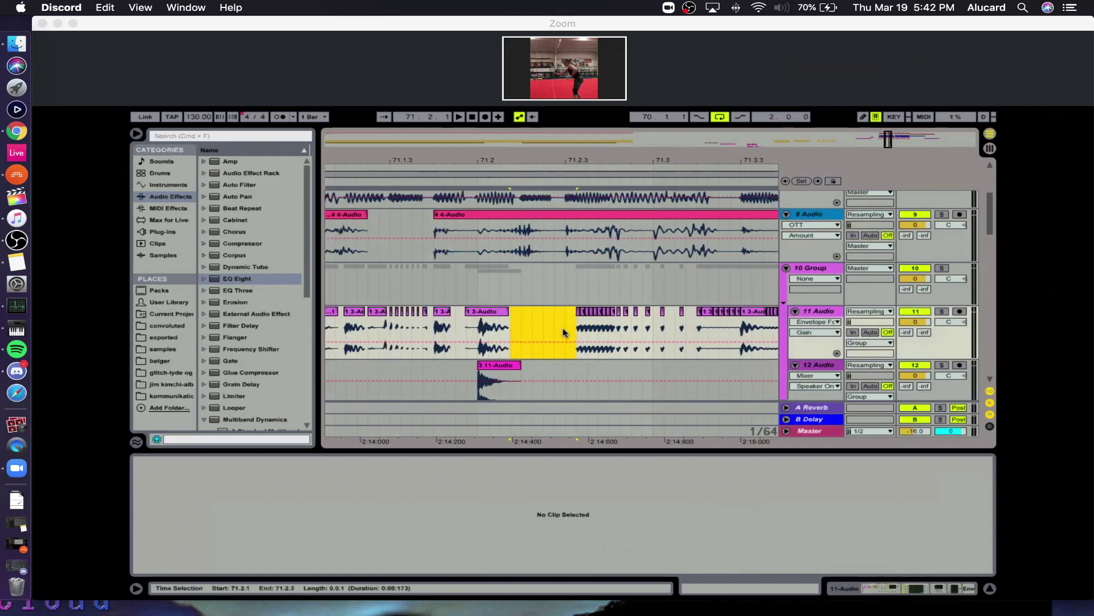
key(super+z)
drag(557, 325, 525, 312)
key(Delete)
Split the 9 Audio clip at 71.2.3.
click(564, 247)
key(super+e)
click(722, 139)
drag(896, 142, 897, 143)
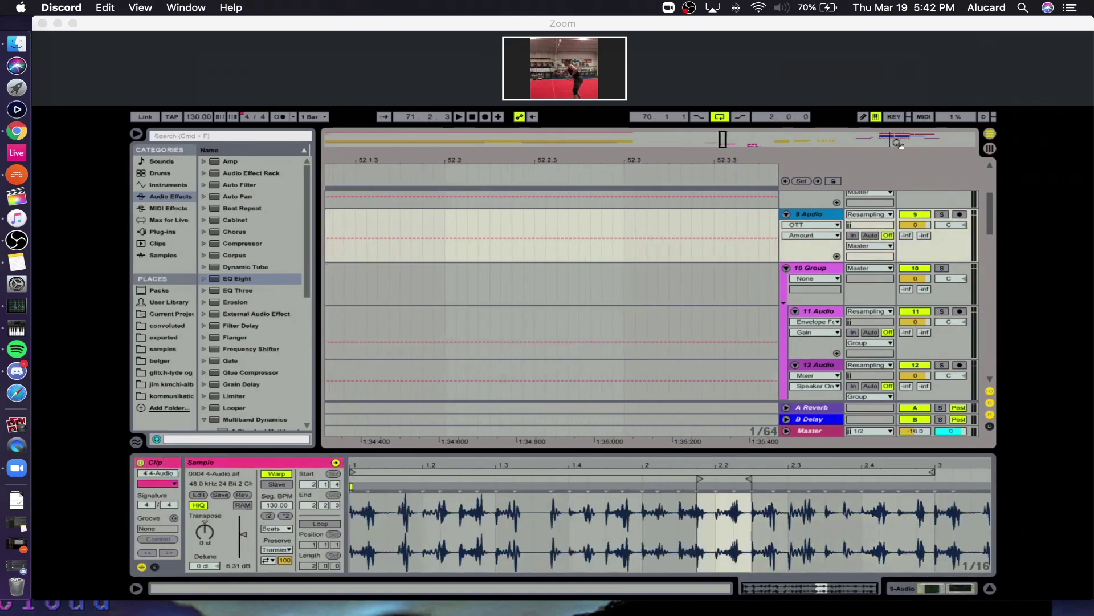
click(888, 140)
drag(734, 166, 444, 145)
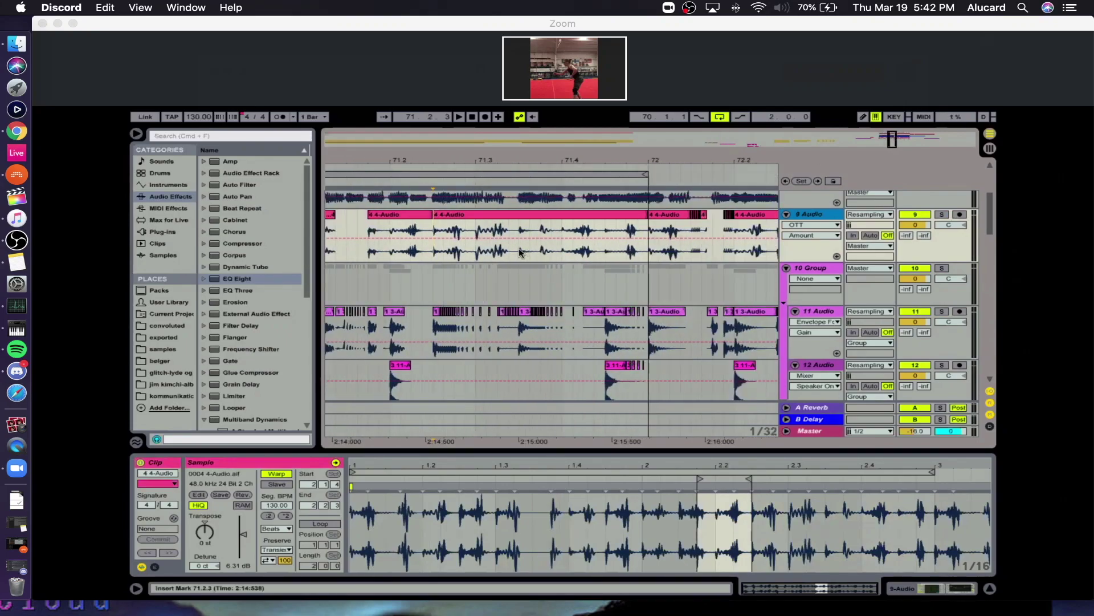
Add warp markers at 2.2.3 and 2.3.3 in the 9 Audio clip starting at 71.2.3 and stretch the audio between them.
drag(441, 255, 641, 255)
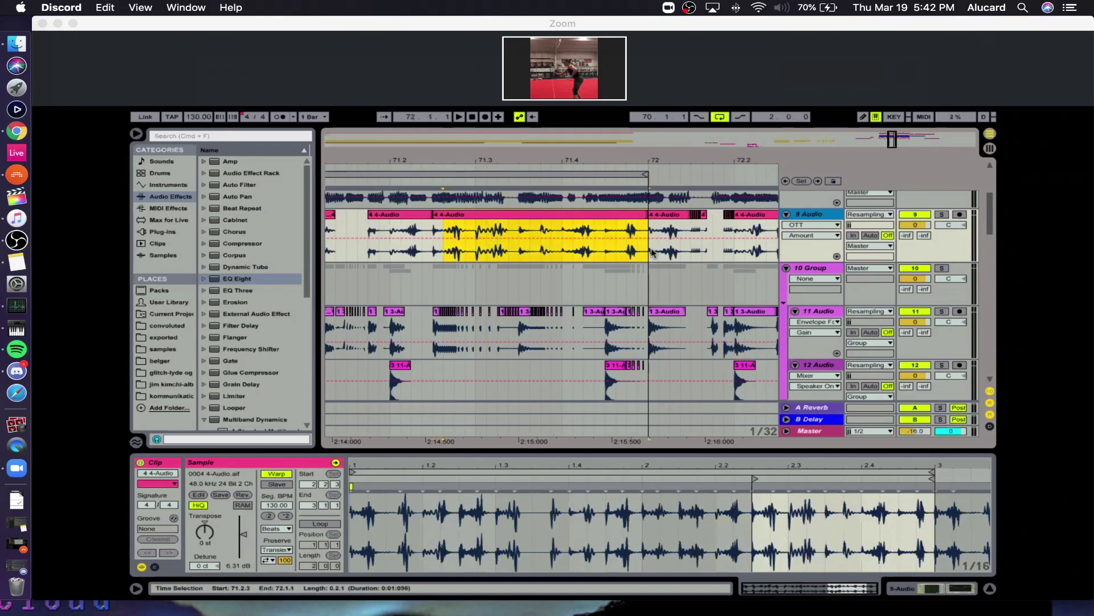
mouse_move(790, 465)
mouse_down()
mouse_move(674, 493)
mouse_move(760, 490)
mouse_move(811, 505)
mouse_move(790, 505)
mouse_up()
click(677, 489)
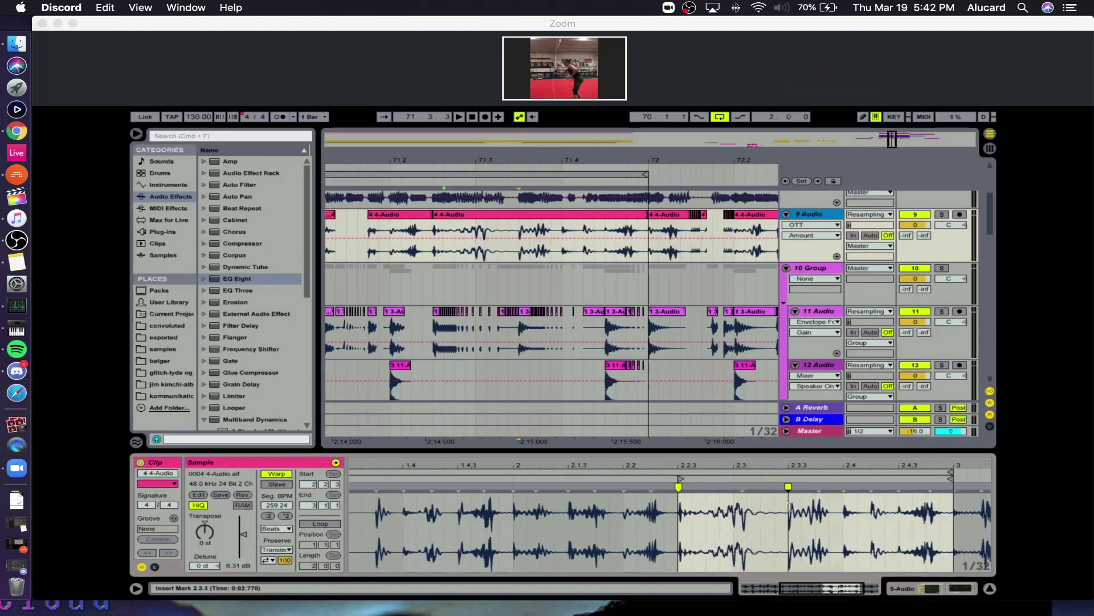
drag(709, 491, 876, 478)
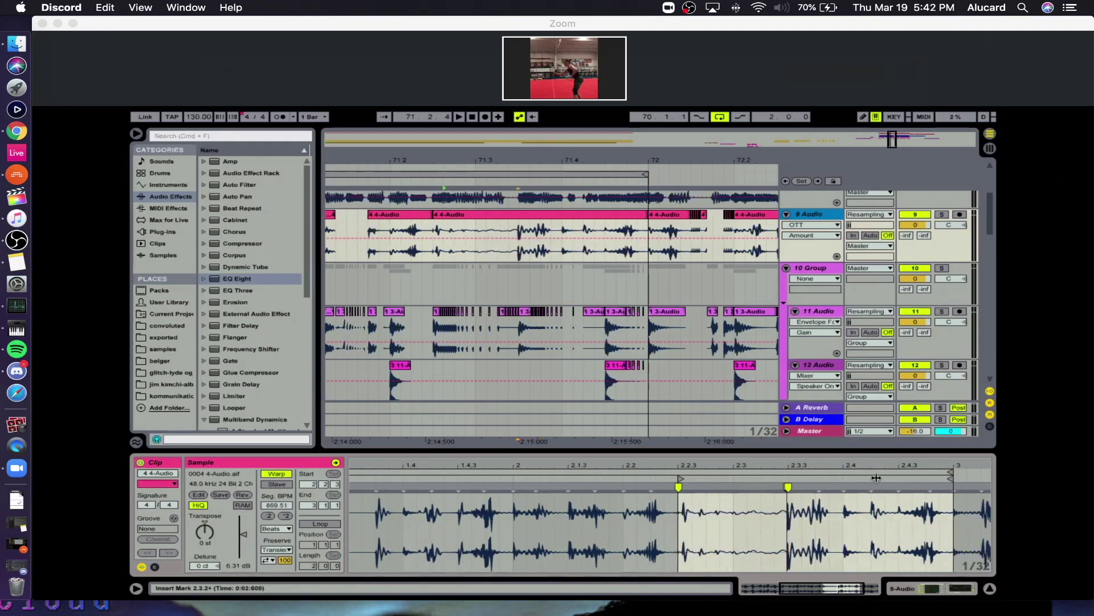
Play the stretched clip from 71.2.3 and set its warp mode to Tones.
click(472, 216)
key(space)
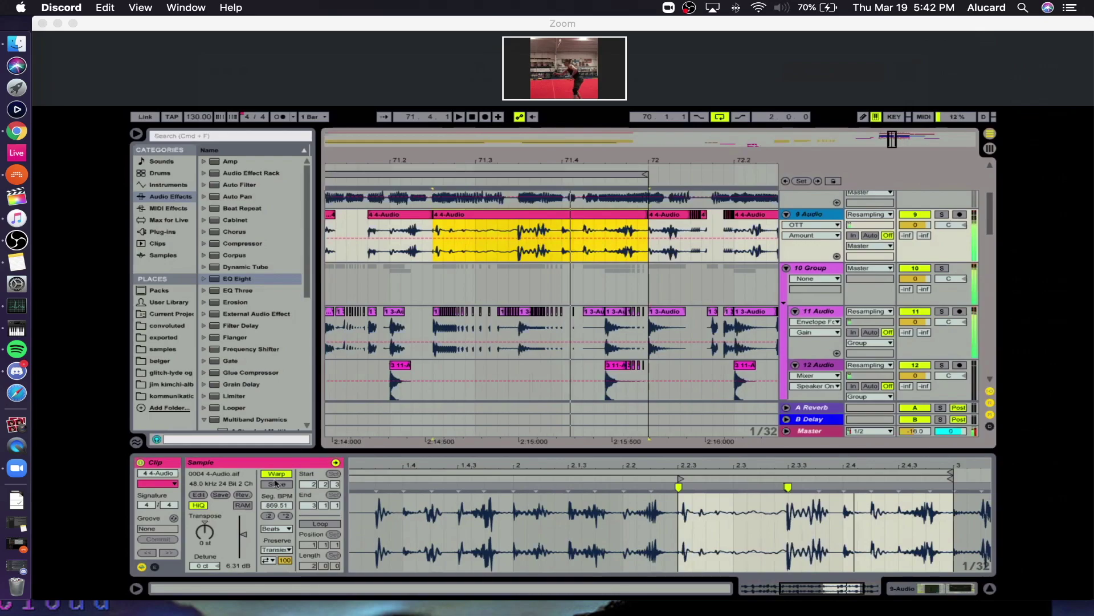
click(276, 528)
click(275, 544)
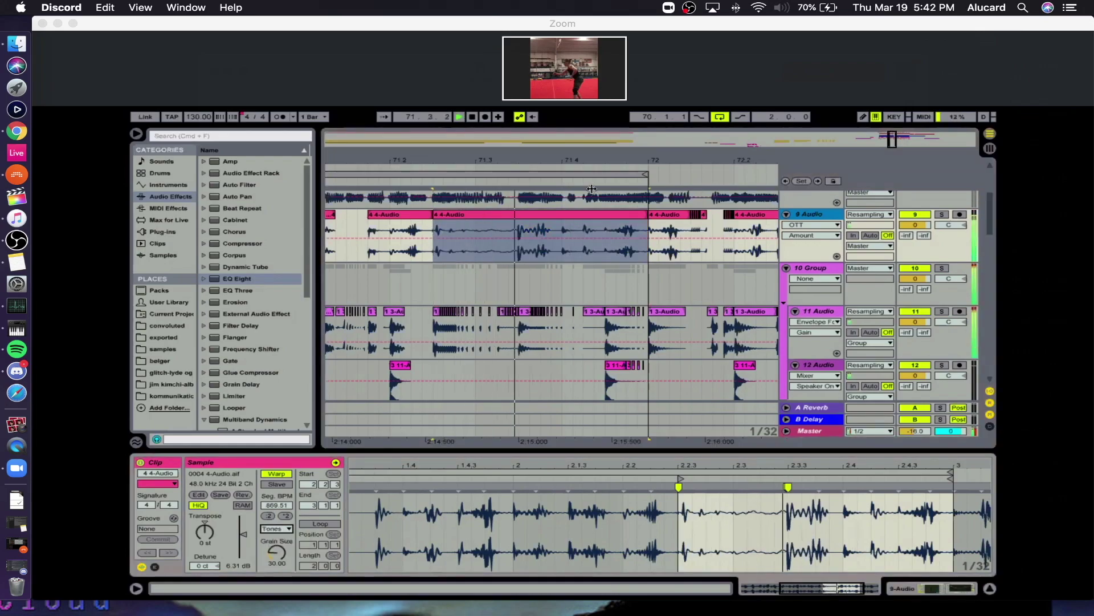
Split off the 9 Audio segment from 71.3.3 to 71.4.2 and stretch its audio by moving a warp marker.
click(597, 258)
click(582, 253)
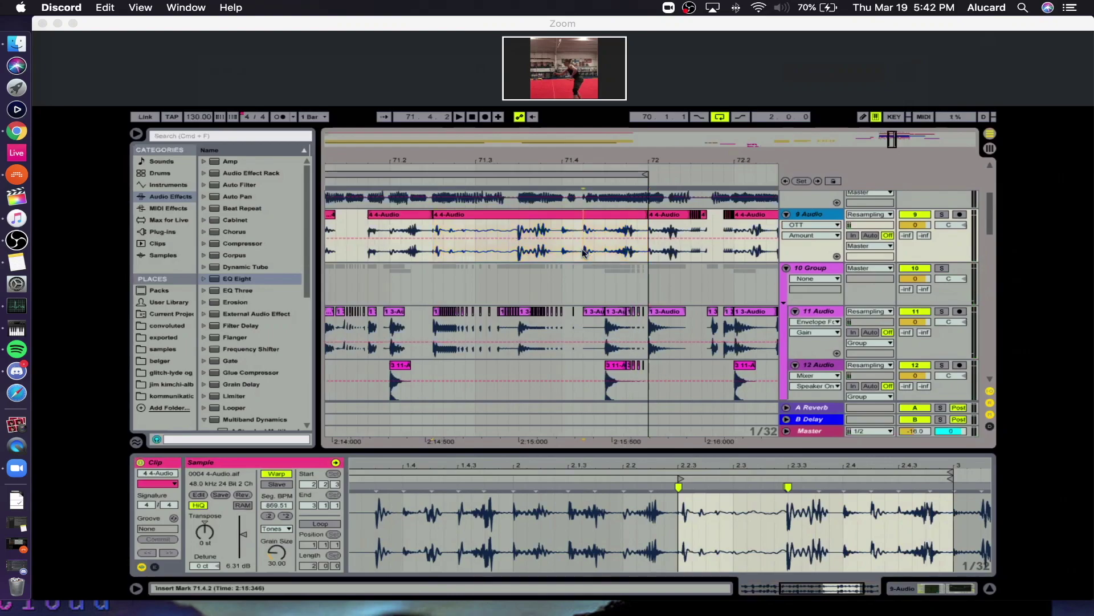
drag(583, 251, 593, 252)
drag(520, 253, 582, 253)
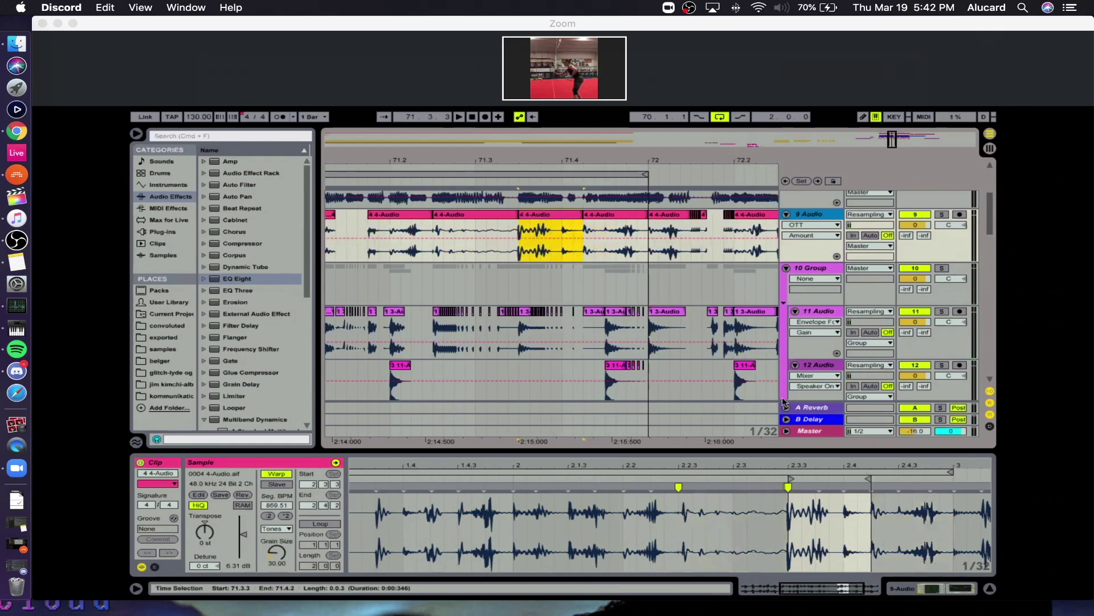
drag(816, 489, 991, 489)
Audition the stretched 9 Audio segments, starting playback from 71.3.3, 71.2.3 and 70.4.3.
key(space)
key(space)
click(456, 215)
key(space)
drag(474, 161, 733, 163)
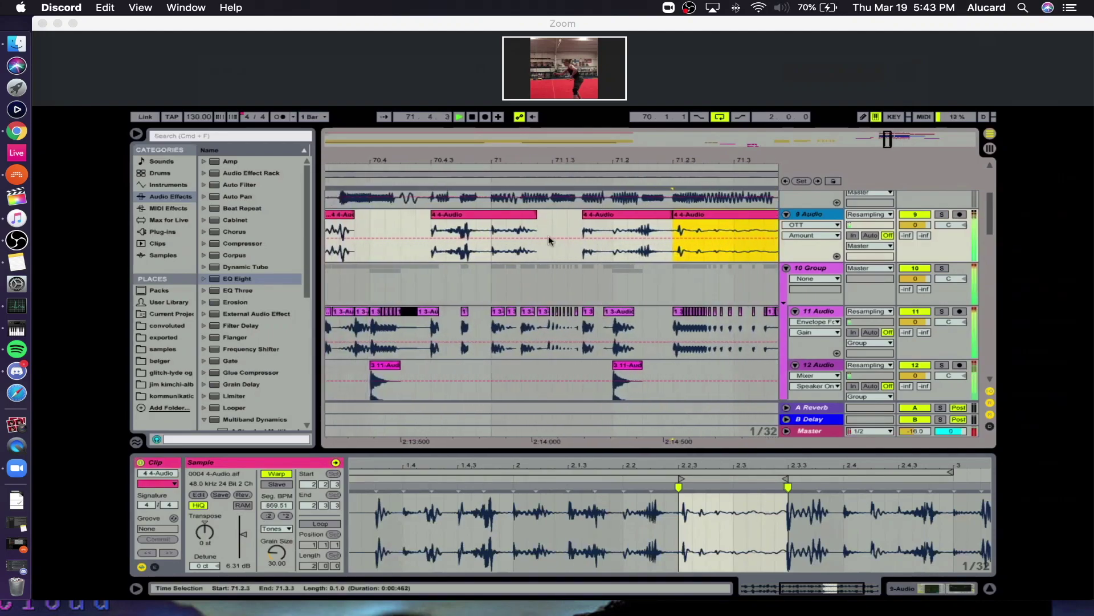
click(445, 217)
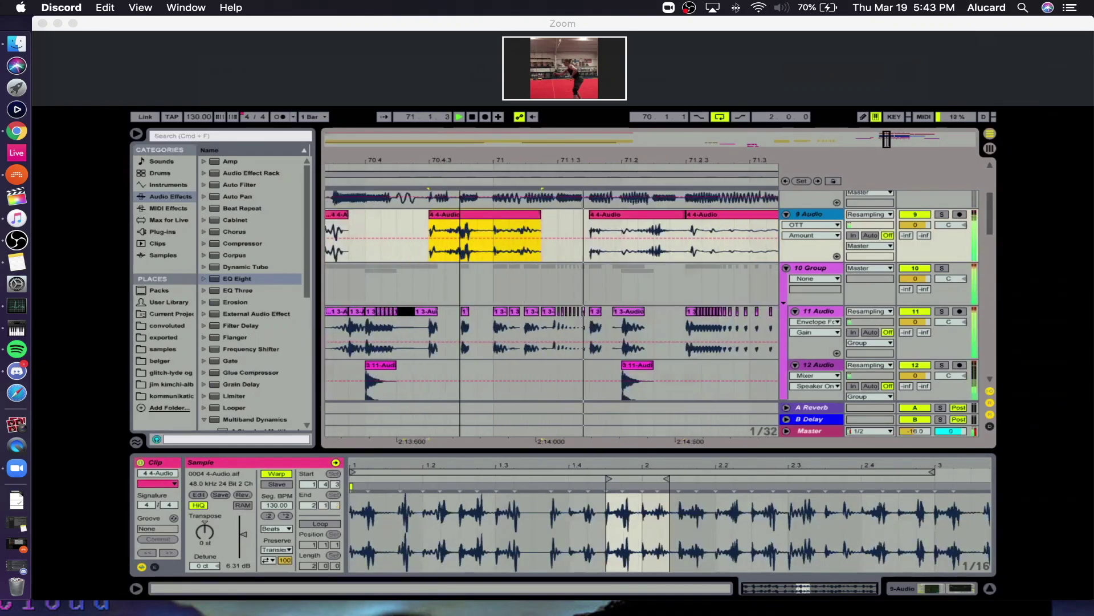
click(536, 251)
key(space)
Copy the short 9 Audio slice at 71.2.2 and paste it directly after itself, just before 71.2.3.
drag(536, 252, 577, 251)
click(557, 249)
drag(556, 160, 555, 166)
key(space)
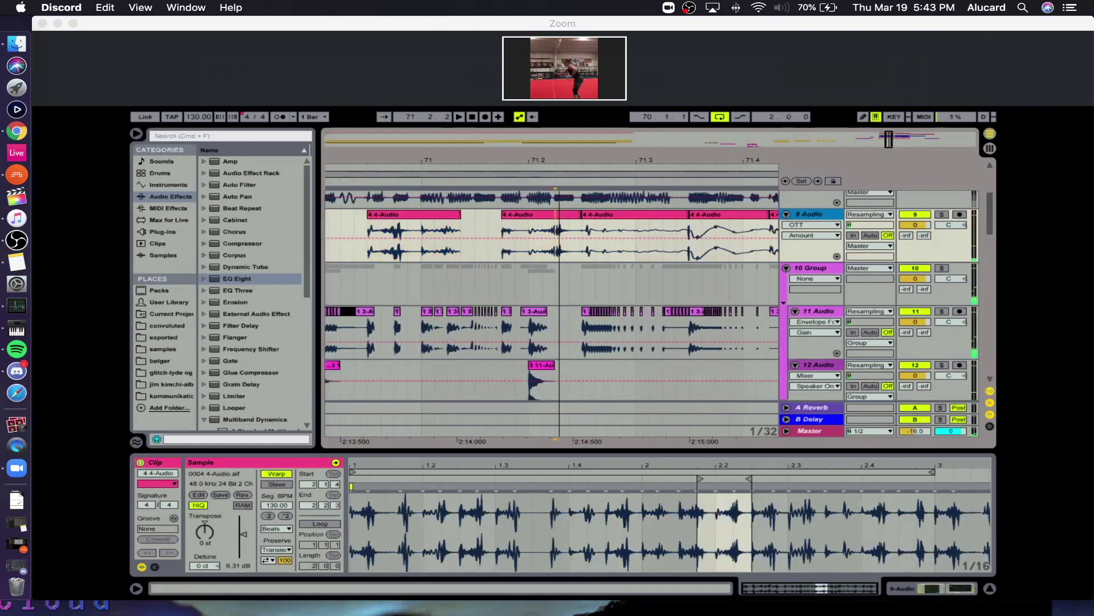
key(plus)
drag(563, 251, 543, 249)
key(super+c)
click(572, 250)
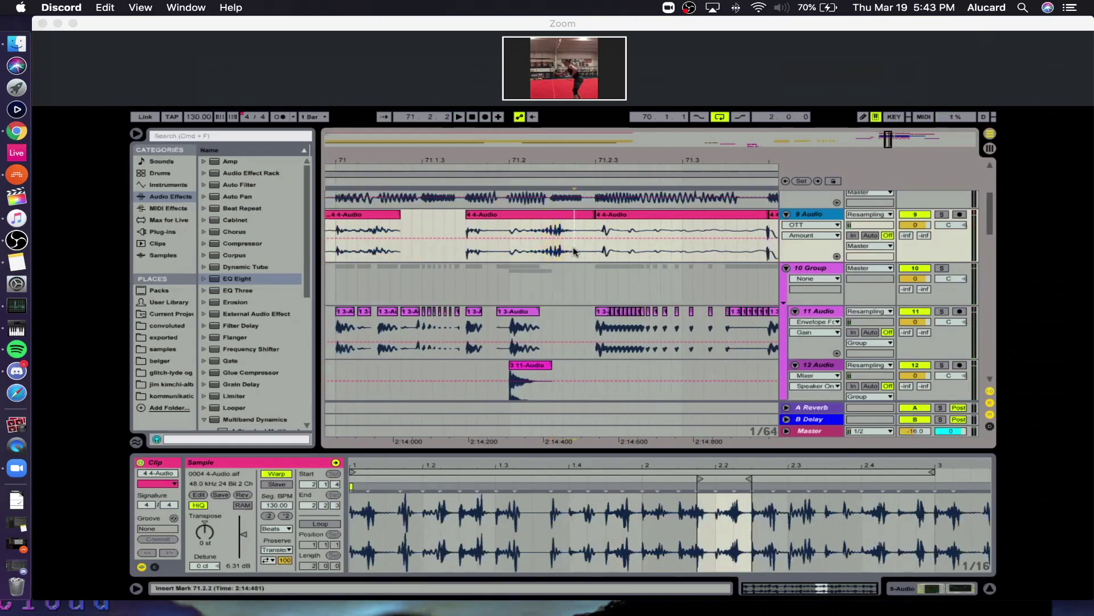
key(super+v)
Audition the repeated 9 Audio slice from 71.1.4.
key(space)
click(519, 213)
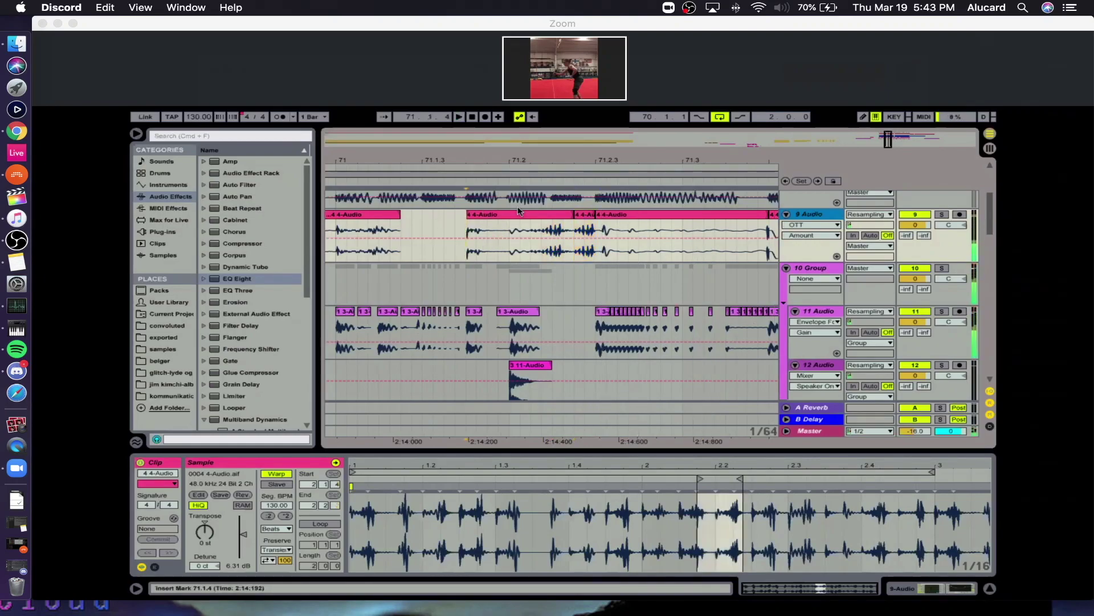
drag(517, 163, 552, 165)
key(space)
key(space)
key(space)
key(space)
Delete the pasted 9 Audio slice just before 71.2.3 and play the resulting gap.
click(552, 214)
key(Delete)
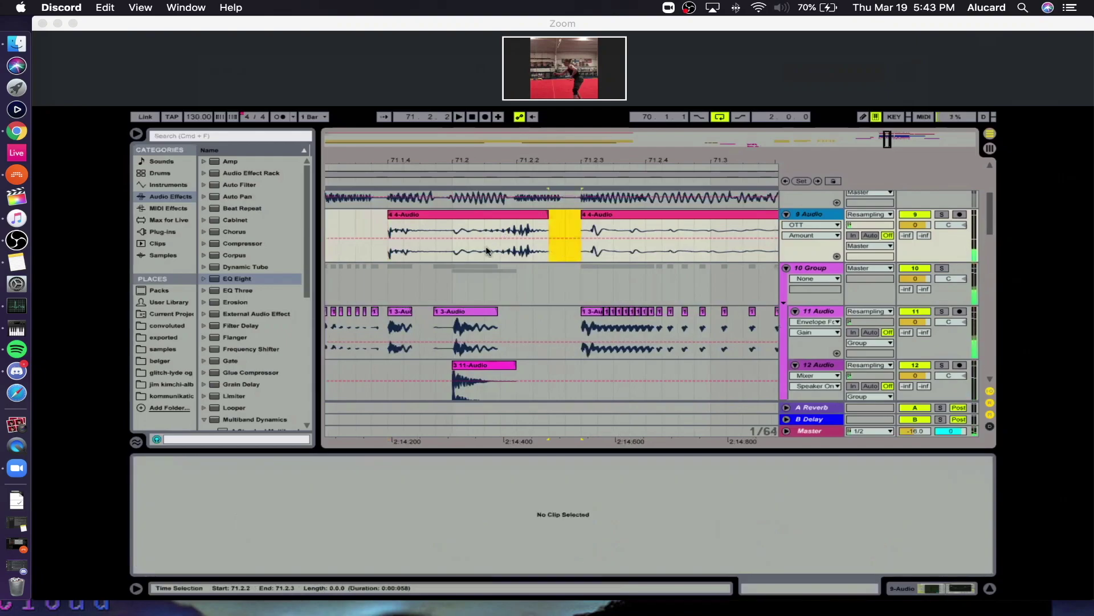
click(485, 249)
key(space)
click(491, 216)
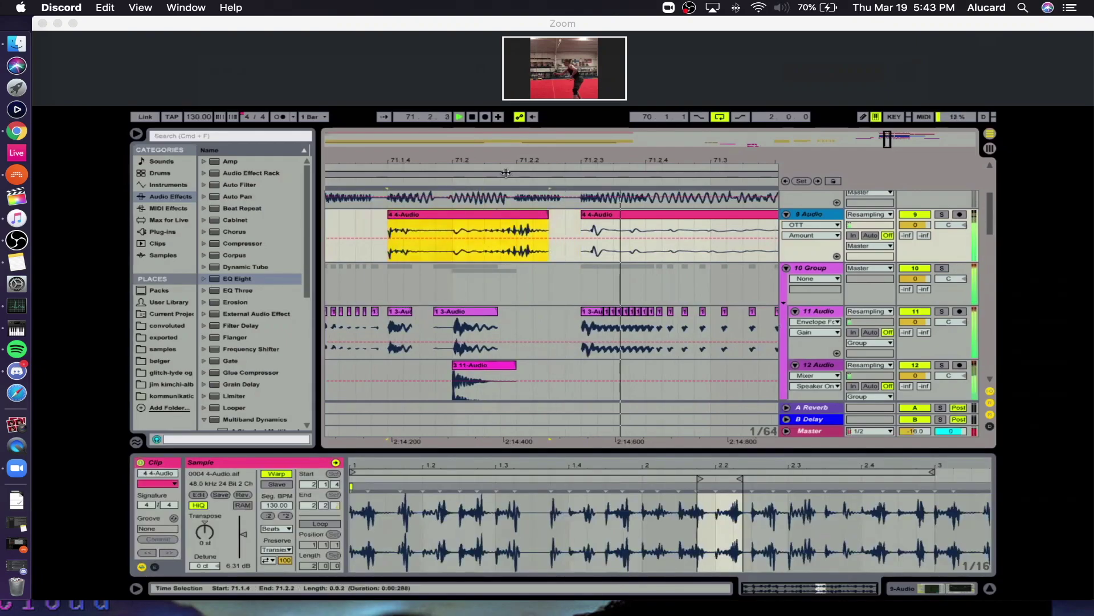
Try the copied slice just before 70.4.3 on 9 Audio, audition it and undo the paste.
drag(495, 162, 647, 143)
key(space)
drag(467, 251, 411, 257)
key(space)
key(space)
key(super+z)
click(403, 247)
key(space)
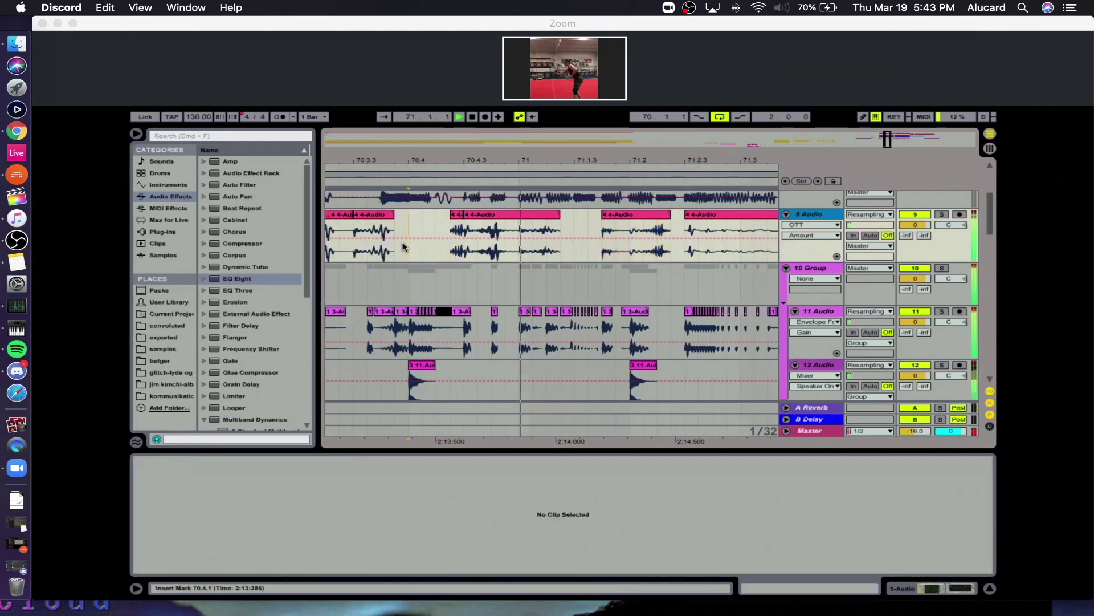
click(478, 251)
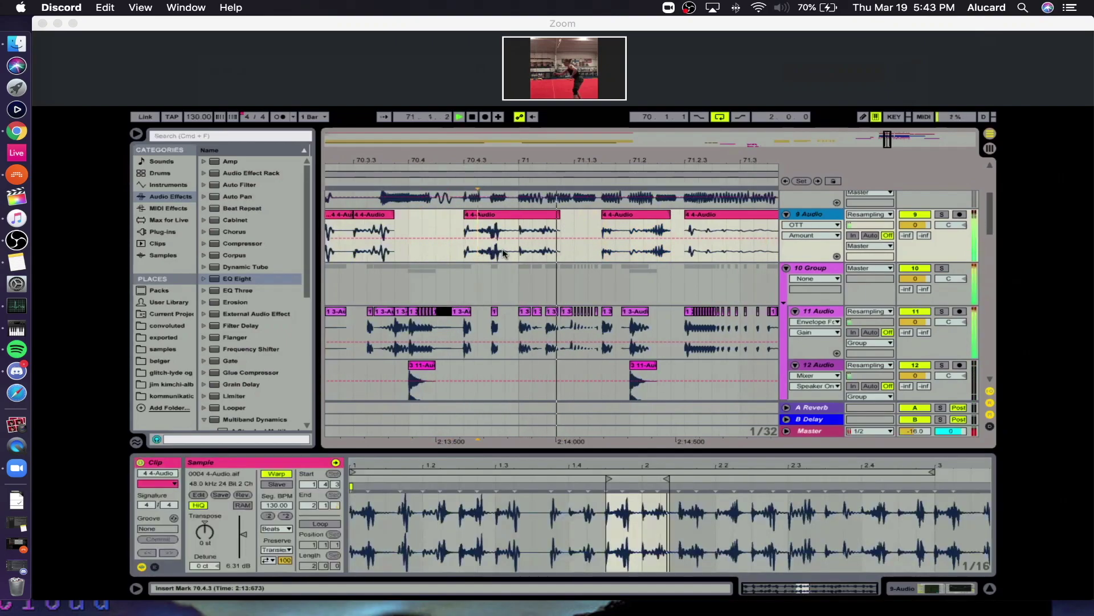
key(space)
Paste the copied slice into 9 Audio just before bar 71 and audition it from the gap after 70.4.
click(504, 253)
key(super+v)
click(440, 243)
key(space)
key(space)
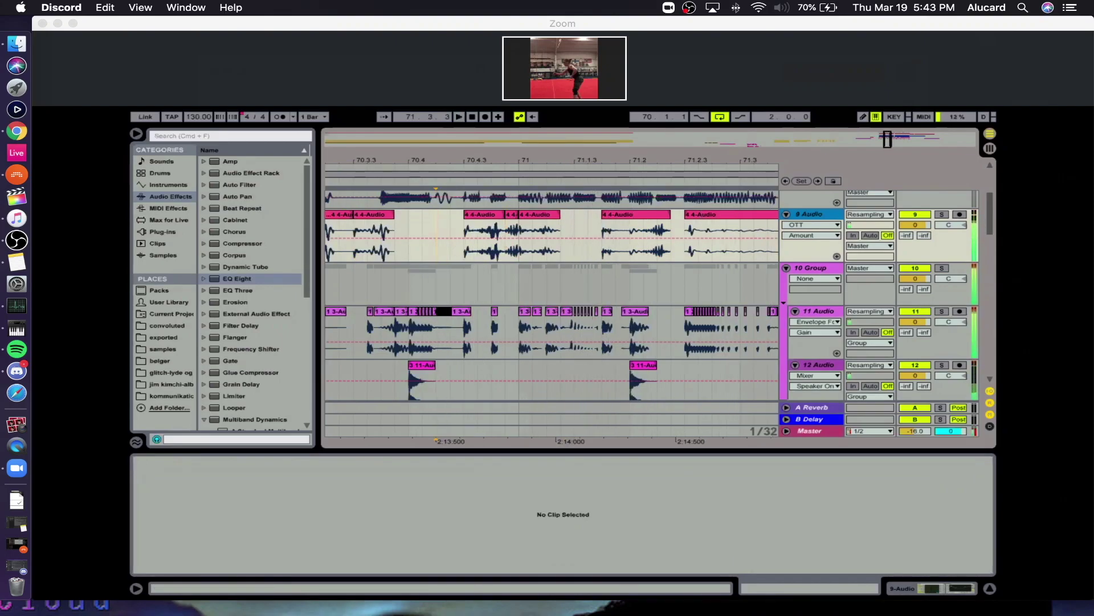
Play the whole loop from 70.1.1.
drag(562, 166, 561, 160)
click(450, 250)
key(space)
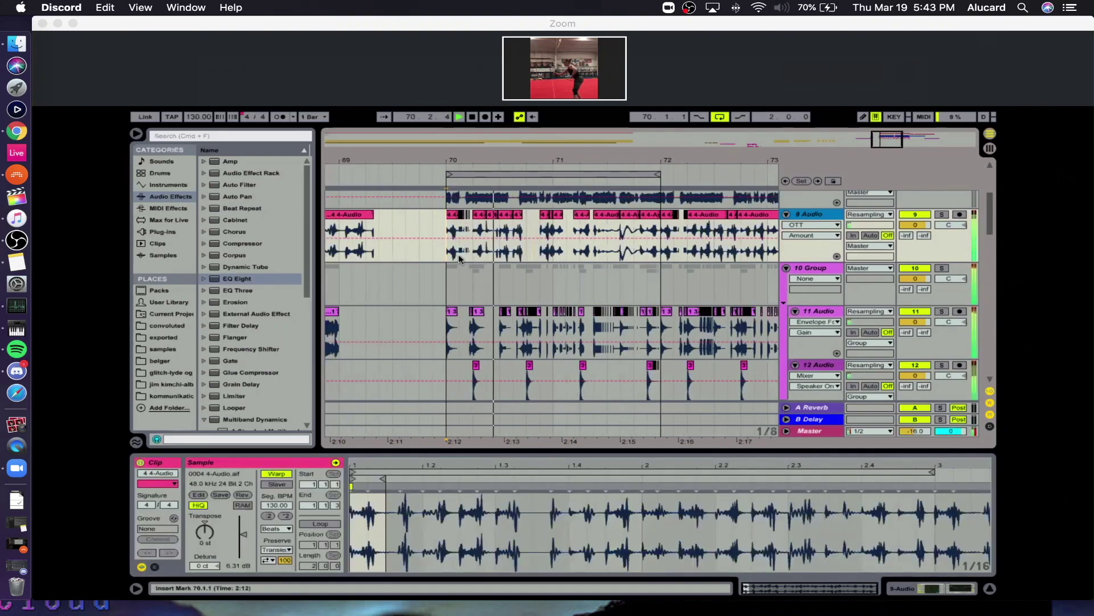
Split the 9 Audio clip at 71.2.1, double the second part's segment BPM to 260 and set its warp mode to Complex.
drag(587, 161, 500, 183)
click(491, 245)
key(super+e)
click(501, 215)
key(space)
click(285, 515)
click(287, 529)
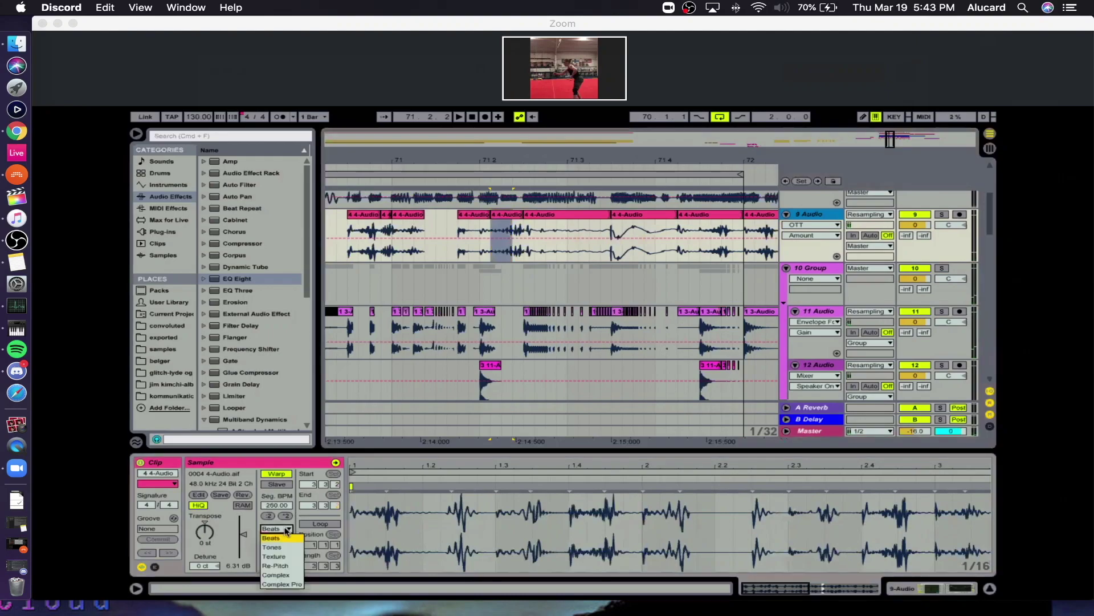
Solo the 9 Audio track and repeatedly audition the slowed segment from 71.2.1.
click(494, 254)
key(space)
key(space)
key(space)
click(942, 215)
key(space)
key(space)
key(space)
key(space)
key(space)
key(space)
key(space)
drag(790, 465, 790, 433)
key(space)
key(space)
key(space)
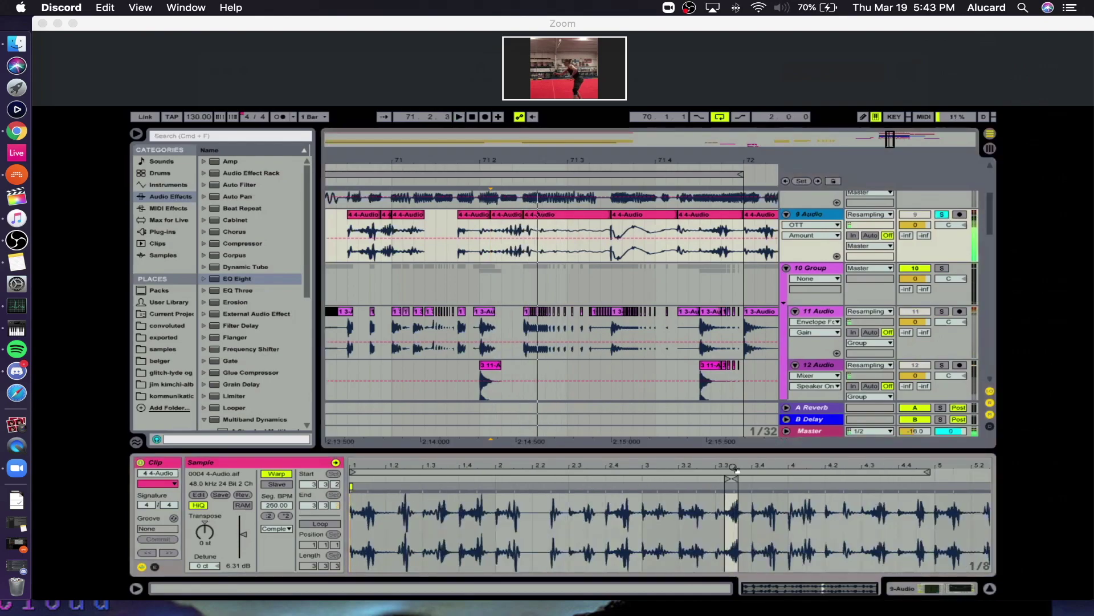
Add warp markers around 3.3.3 in the clip at 71.2.1, shift its audio with them and select the segment through 71.2.3.
drag(734, 468, 741, 477)
double_click(764, 488)
mouse_move(738, 488)
mouse_down()
mouse_move(762, 488)
mouse_move(614, 488)
mouse_up()
double_click(730, 489)
double_click(691, 488)
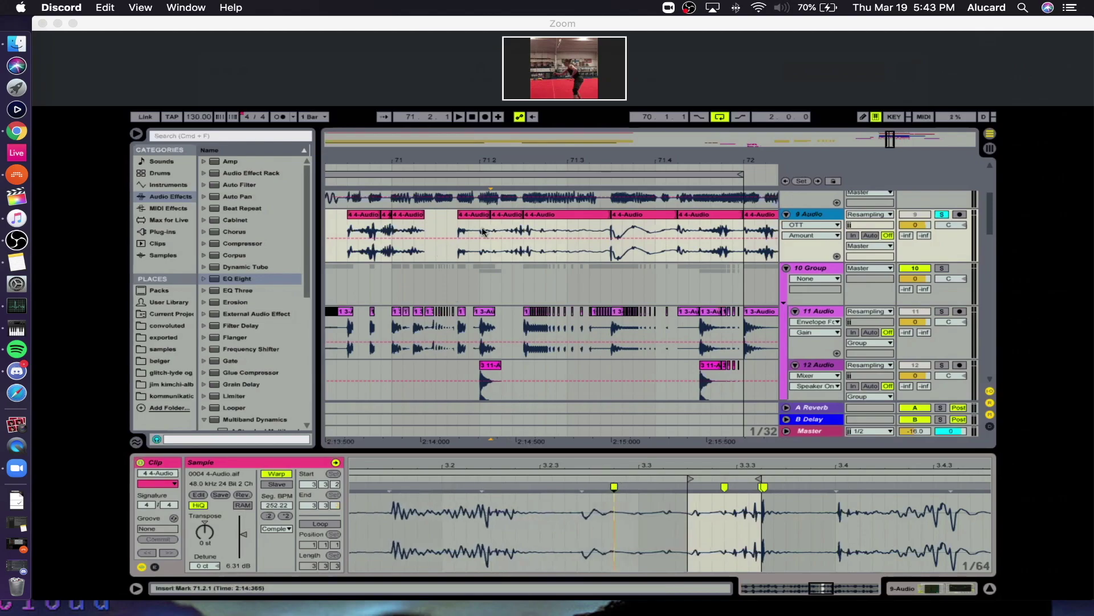
drag(482, 231, 497, 232)
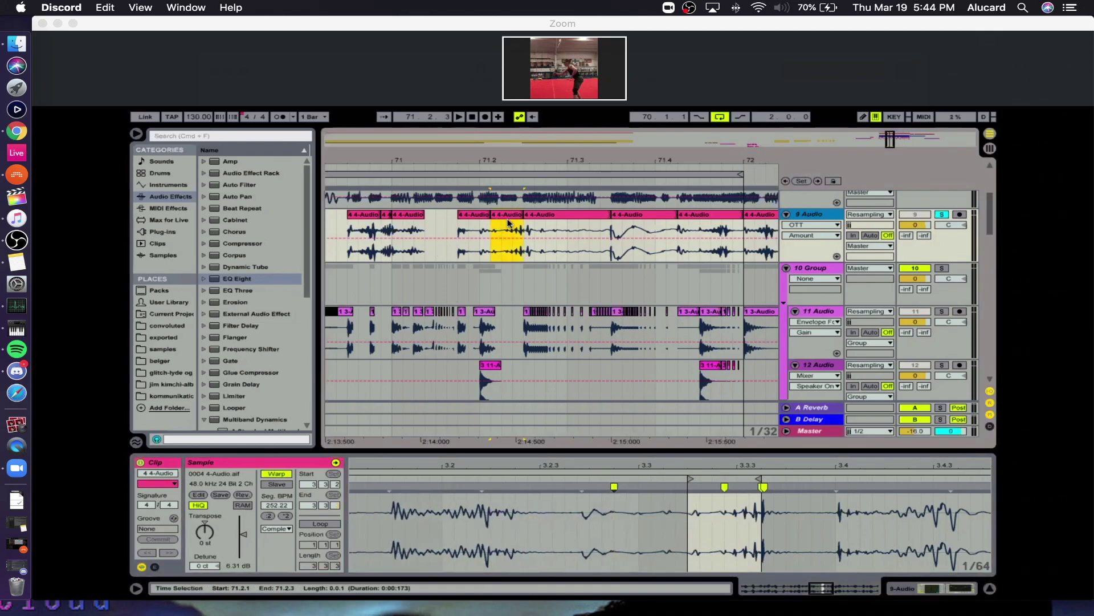
Audition the 4-Audio clip at 71.2.1 on the 9 Audio track and nudge its warp marker slightly later.
key(space)
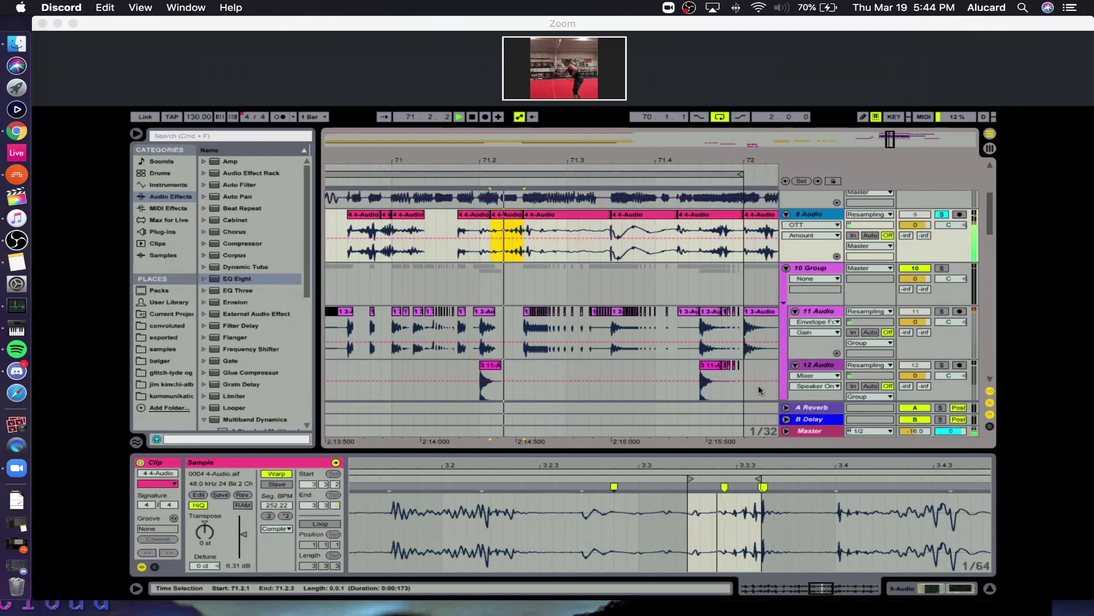
mouse_move(724, 487)
mouse_down()
mouse_move(707, 489)
mouse_move(730, 491)
mouse_up()
key(space)
key(space)
key(space)
Change the clip's warp mode from Complex to Tones and audition it.
click(277, 528)
click(283, 536)
key(space)
Reposition the warp marker closer to the end of the 71.2.1 clip and audition the stretched sound.
double_click(738, 487)
key(space)
key(space)
drag(713, 488, 753, 493)
key(space)
key(space)
Turn off warping for the clip at 71.2.1, leave it unwarped, and extend its end to 71.2.3.
click(505, 215)
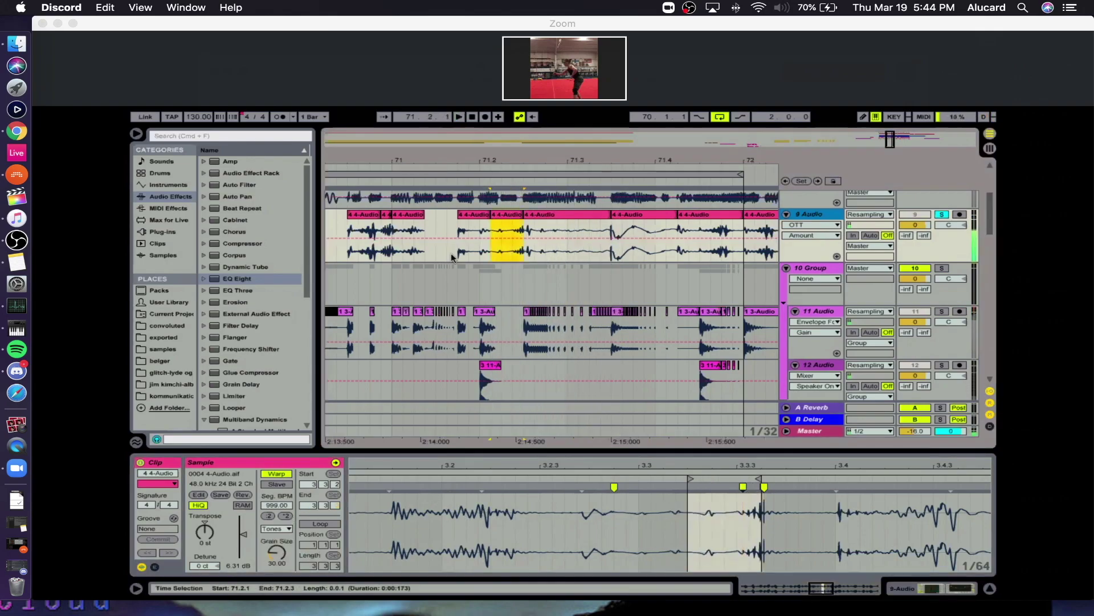
click(269, 474)
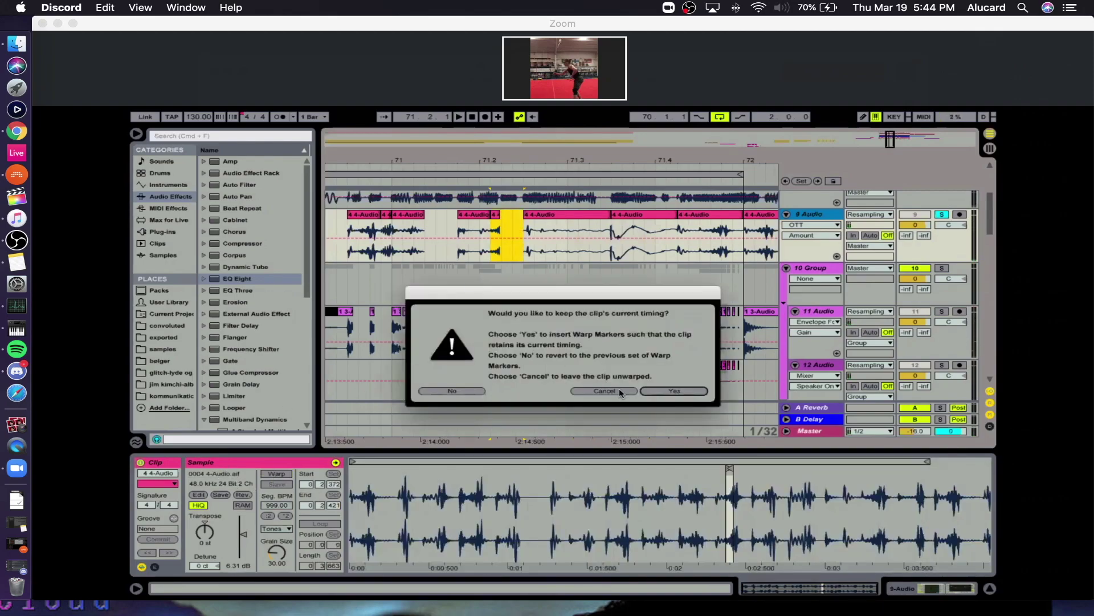
click(620, 391)
click(507, 232)
click(499, 216)
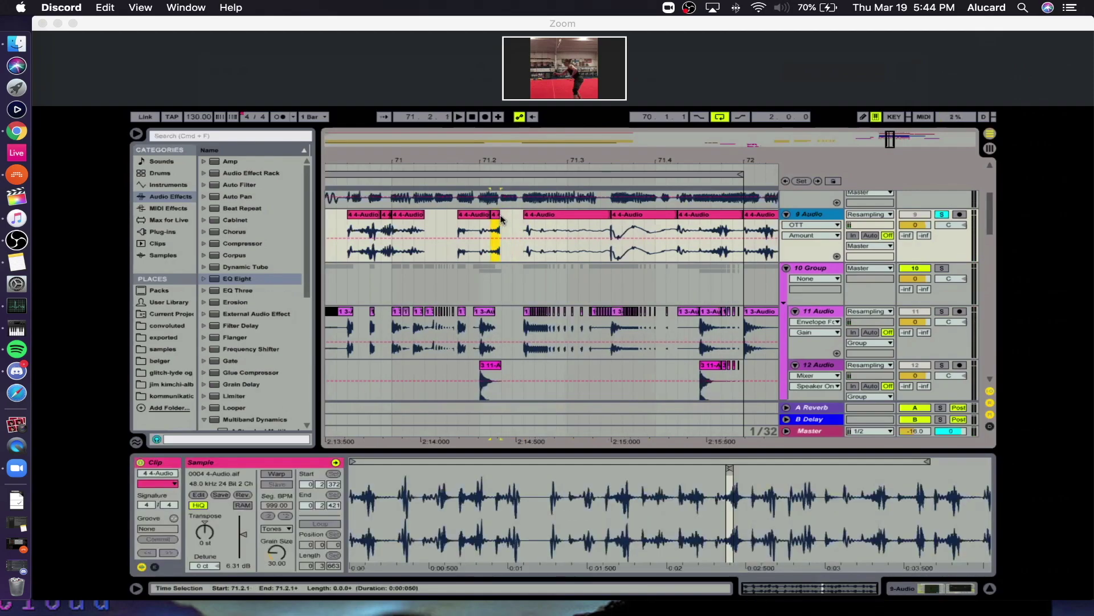
drag(502, 218, 524, 219)
Shift the unwarped clip's audio burst to just before 71.2.3 and extend the preceding clip from 71.1.4 to meet it.
drag(509, 161, 506, 155)
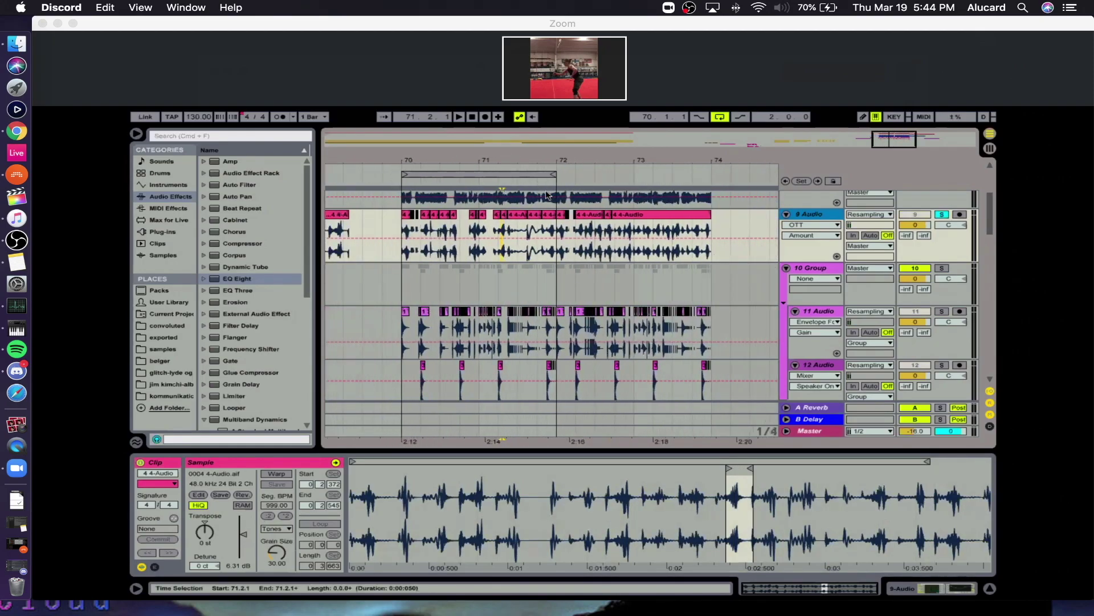
drag(502, 160, 502, 188)
click(517, 225)
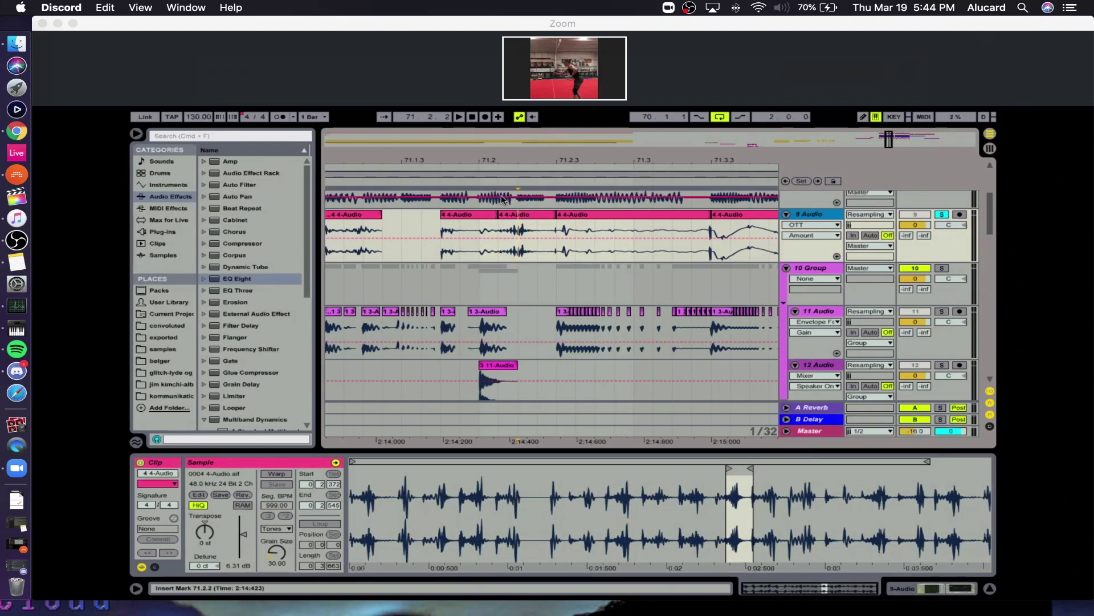
drag(553, 216, 510, 218)
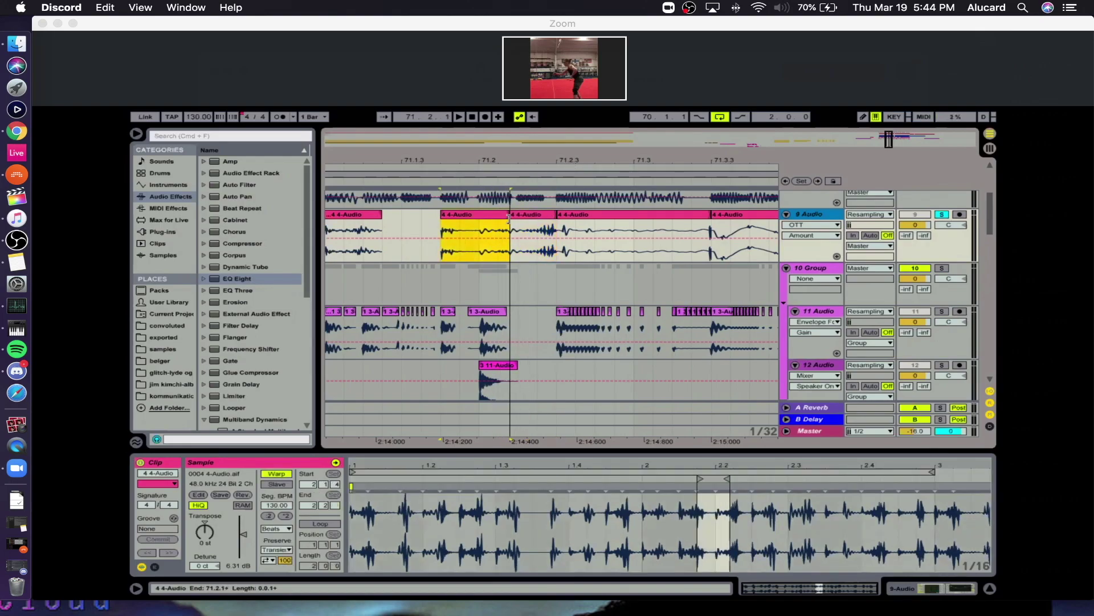
click(438, 232)
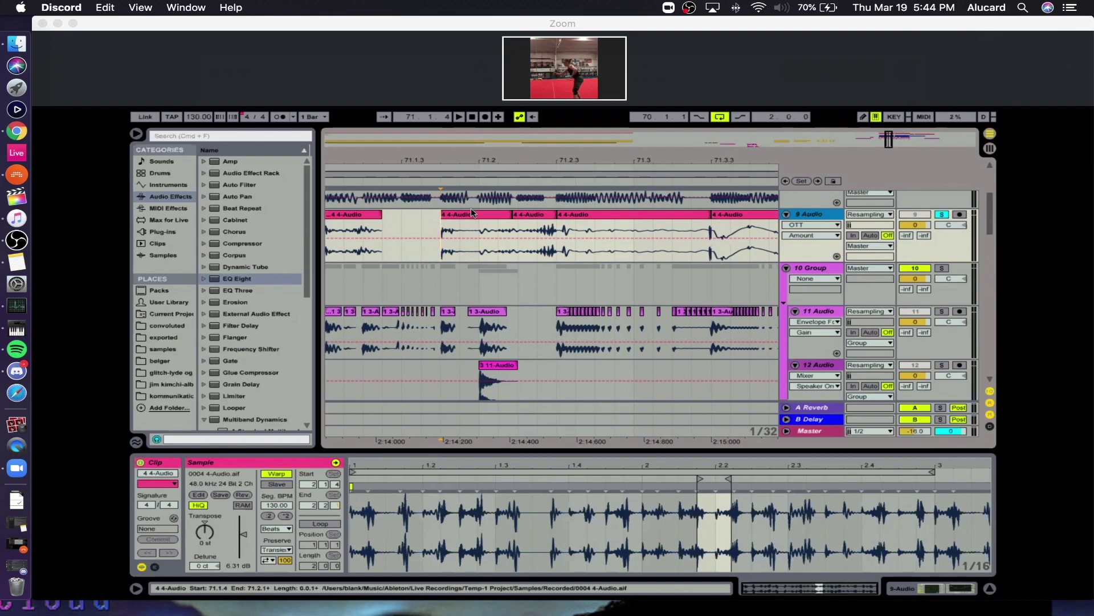
Create a long crossfade from the clip at 71.1.4 into the unwarped clip, reaching almost to 71.2.3.
drag(528, 159, 524, 159)
click(494, 224)
drag(496, 226, 575, 222)
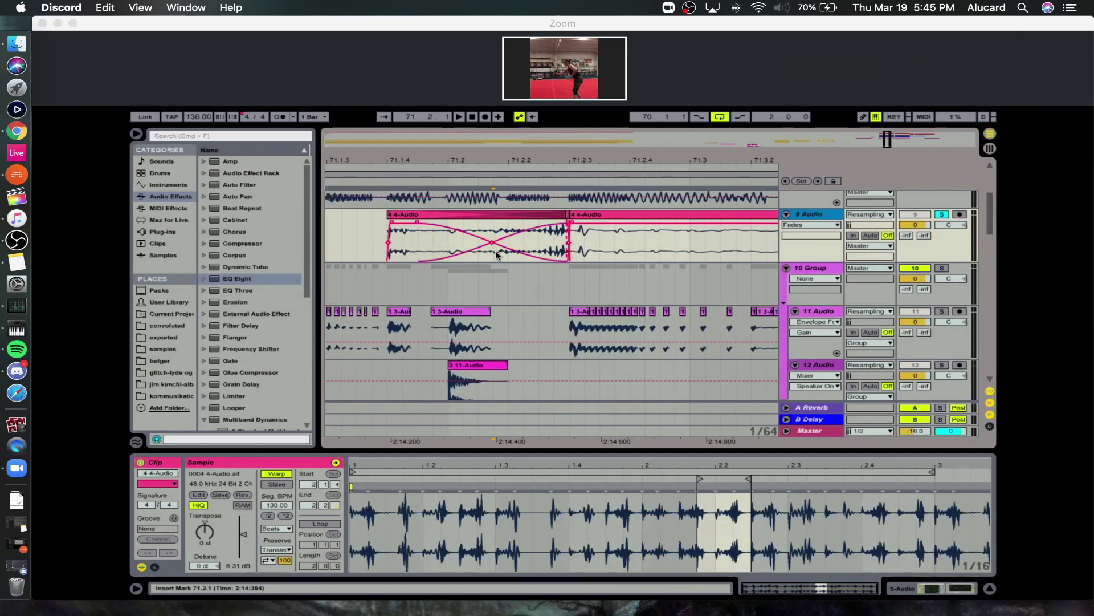
Try different midpoint positions for the crossfade curve between the two clips before 71.2.3.
click(515, 243)
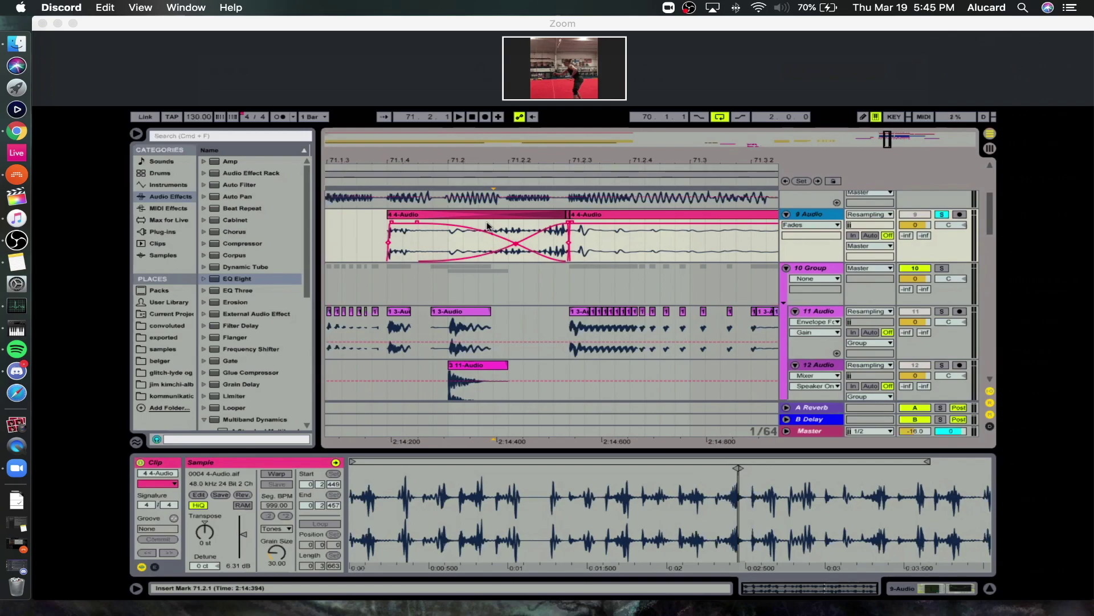
drag(513, 153, 480, 178)
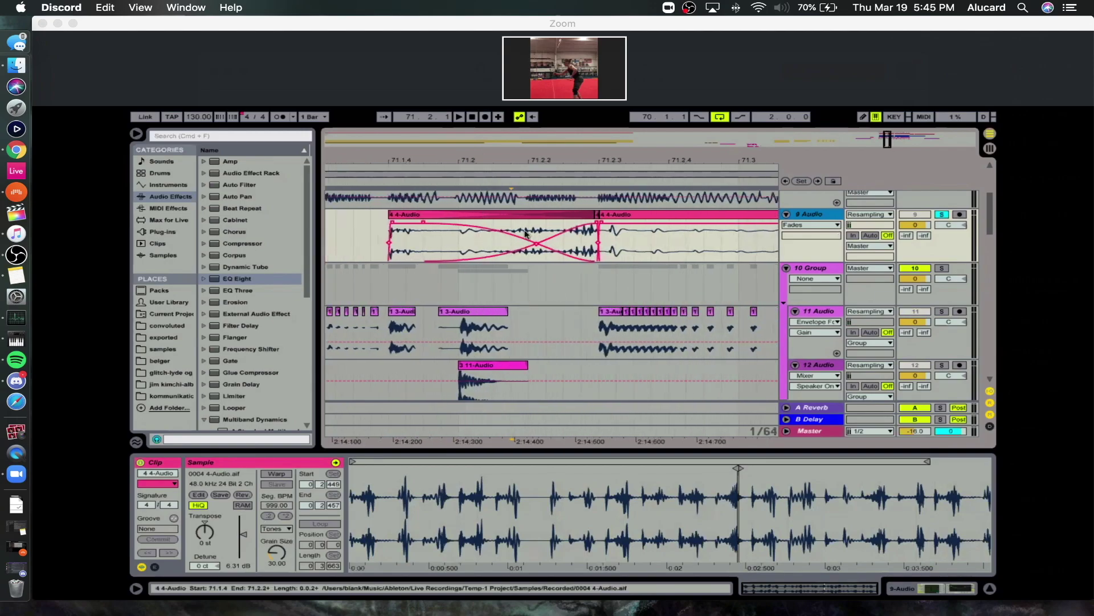
drag(536, 243, 545, 237)
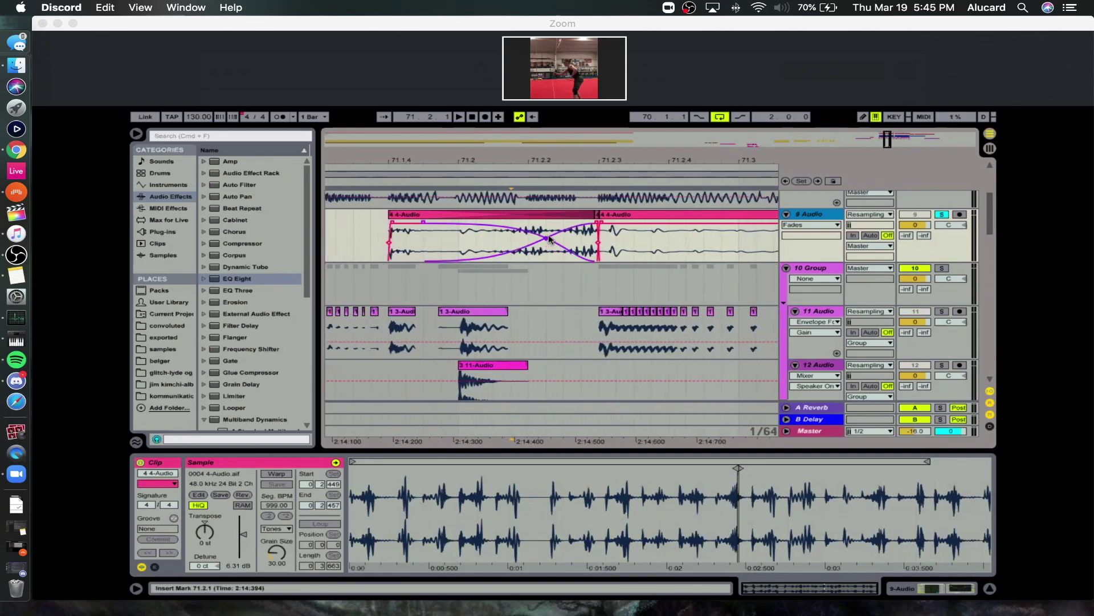
drag(549, 238, 525, 244)
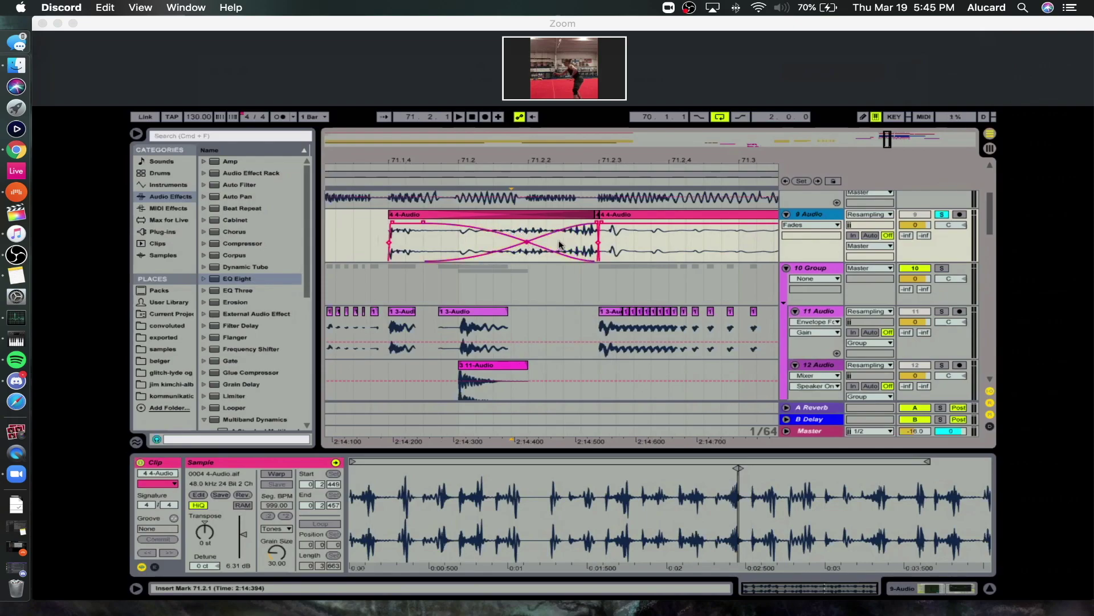
click(559, 244)
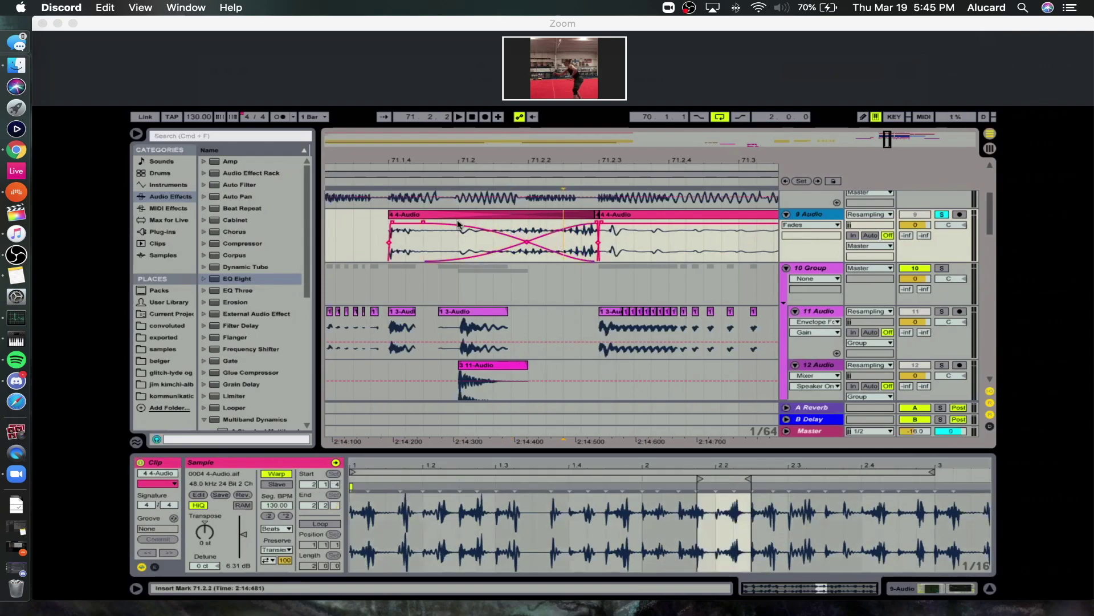
Set the crossfade to start just after 71.2.1 and bend its curve toward an earlier midpoint.
drag(424, 222, 561, 223)
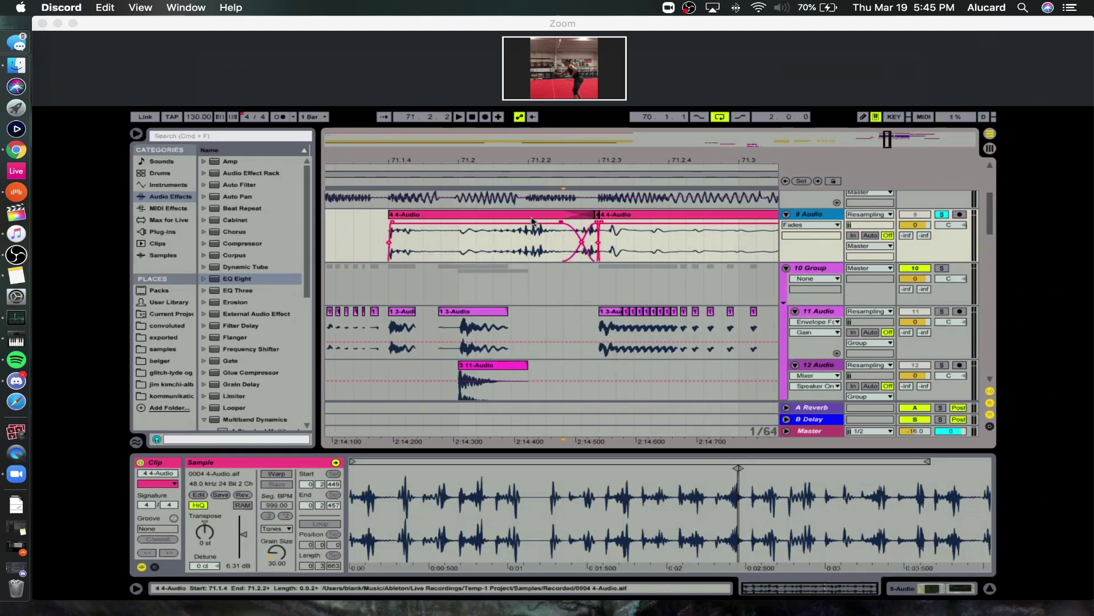
drag(561, 223, 505, 239)
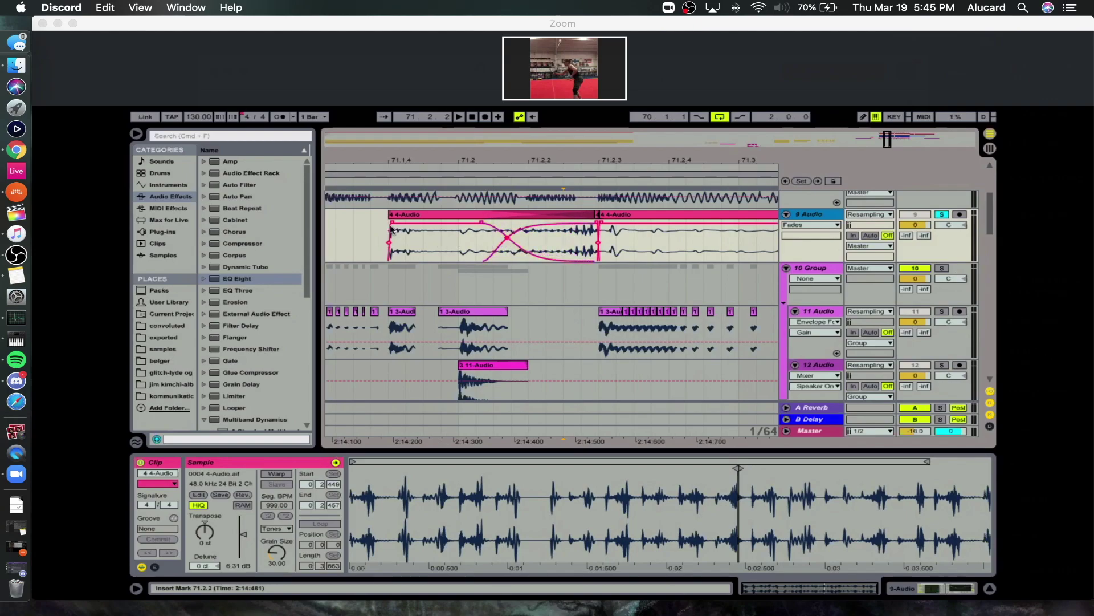
click(376, 225)
Select the first clip at 70.1.1 on the 9 Audio track and save the Live Set under a new name.
drag(454, 161, 539, 129)
drag(454, 188, 607, 158)
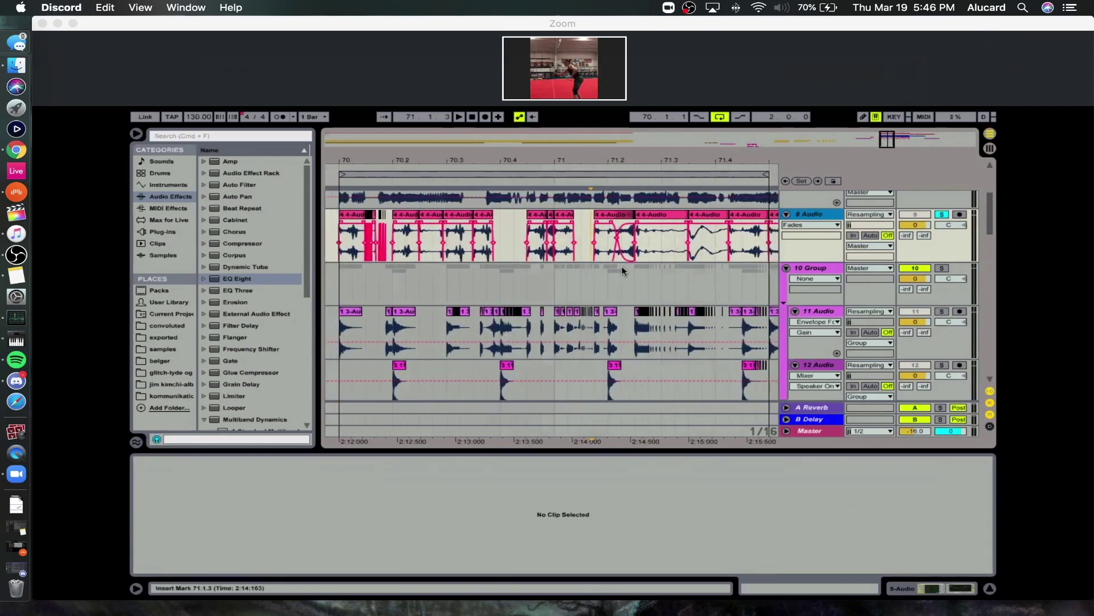
click(354, 223)
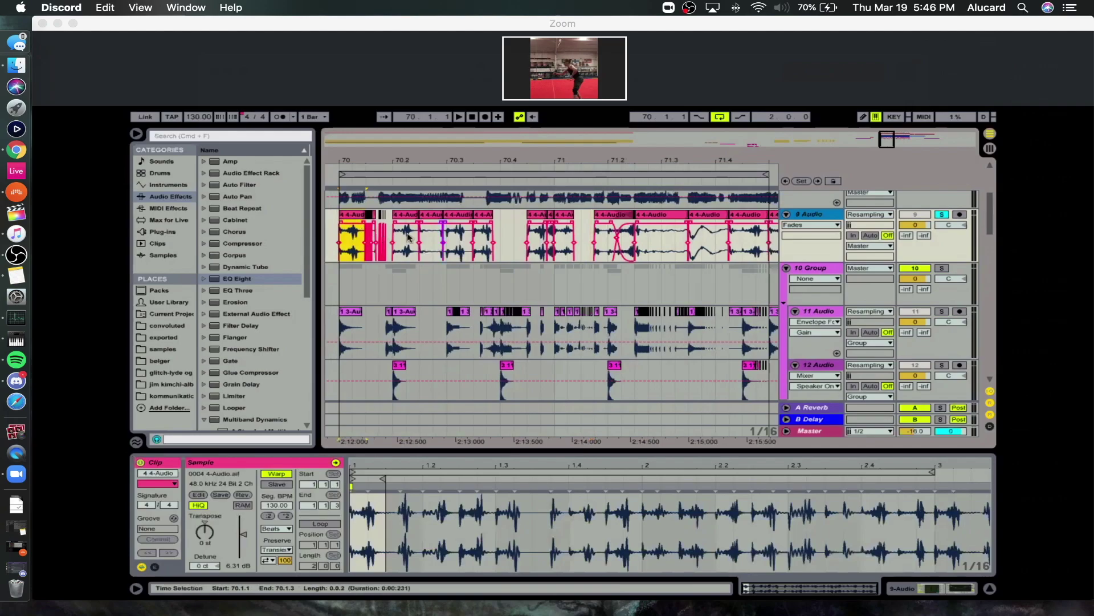
drag(431, 155, 454, 156)
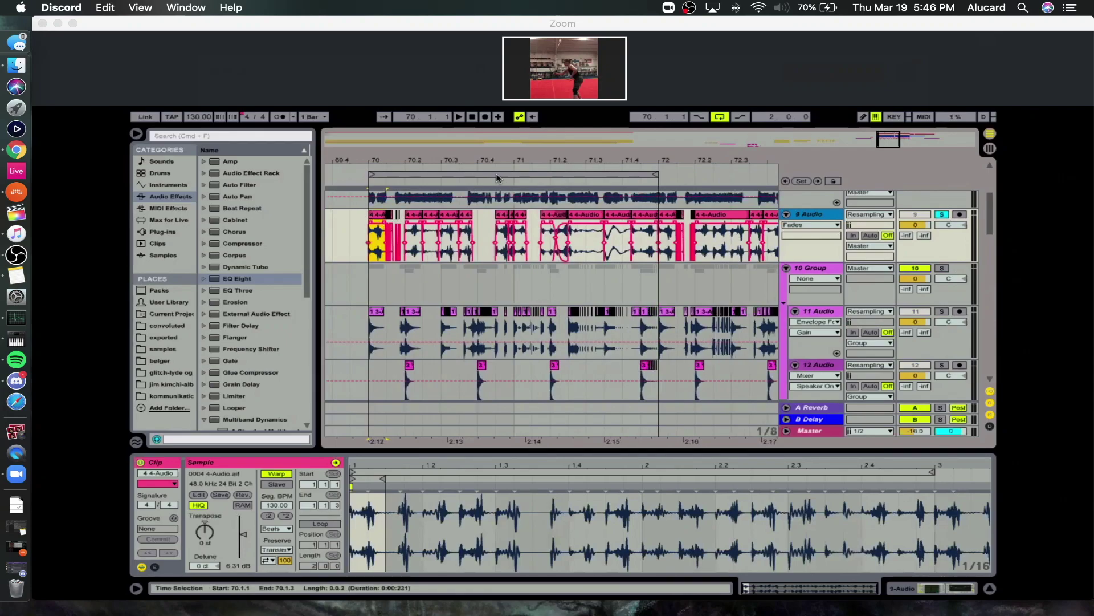
key(super+s)
drag(508, 171, 1001, 114)
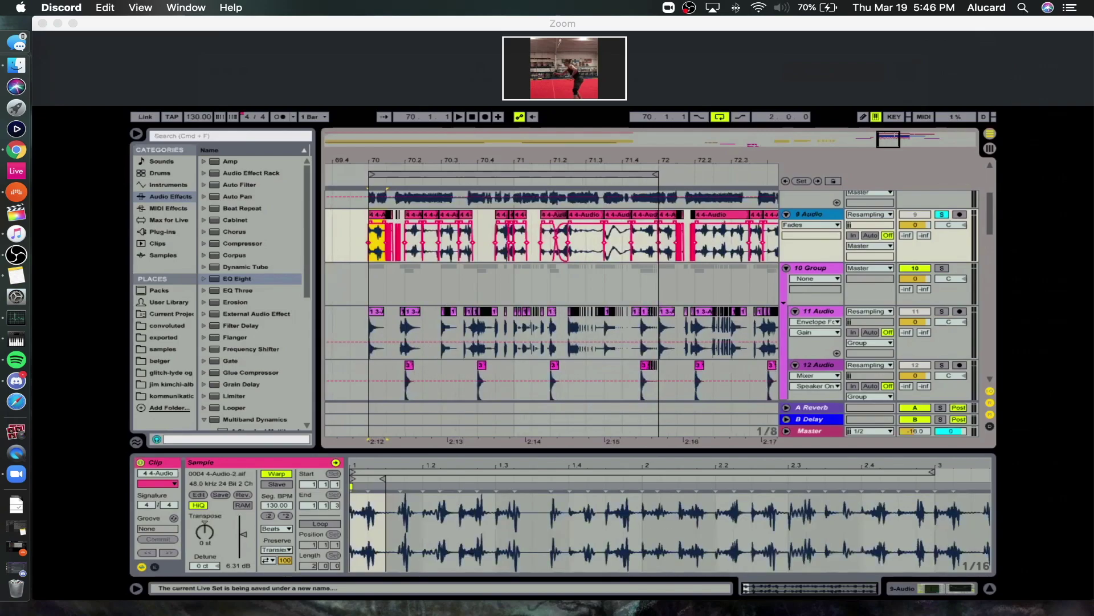
key(Return)
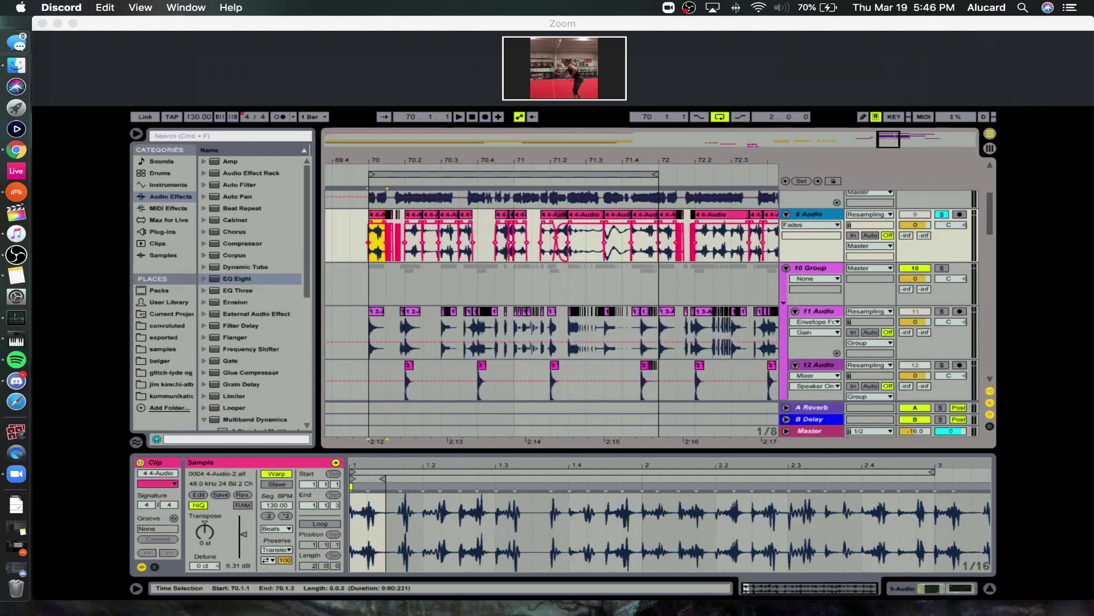
Highlight 70.1.1 to 72.1.1 on the 10 Group track, and place the insert marker at 70.1.1 on 9 Audio.
click(371, 285)
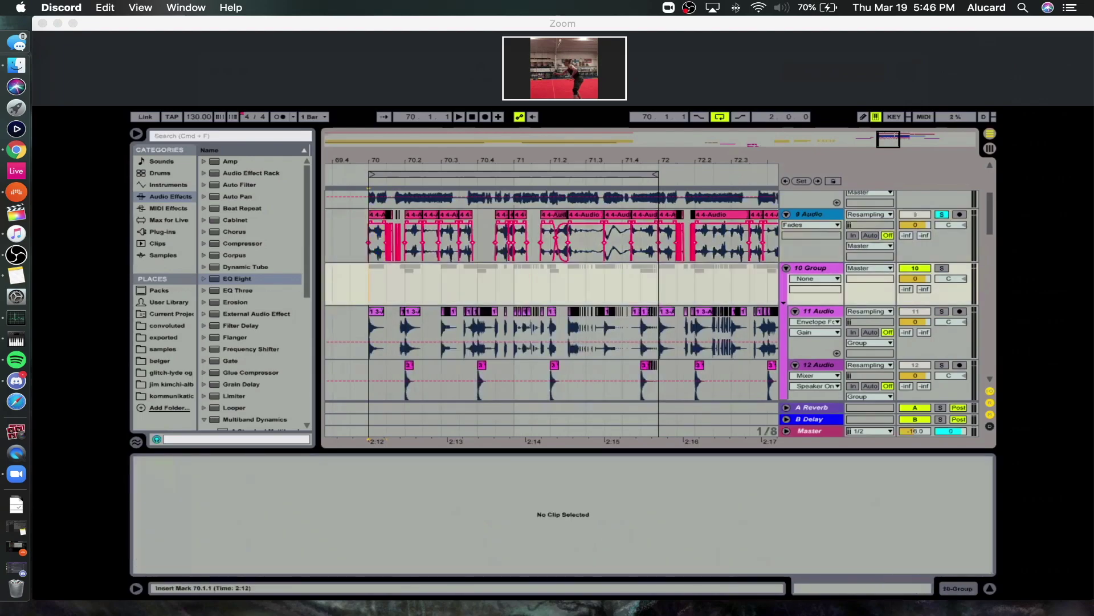
mouse_move(372, 160)
mouse_down()
mouse_move(372, 184)
mouse_move(372, 160)
mouse_move(372, 173)
mouse_up()
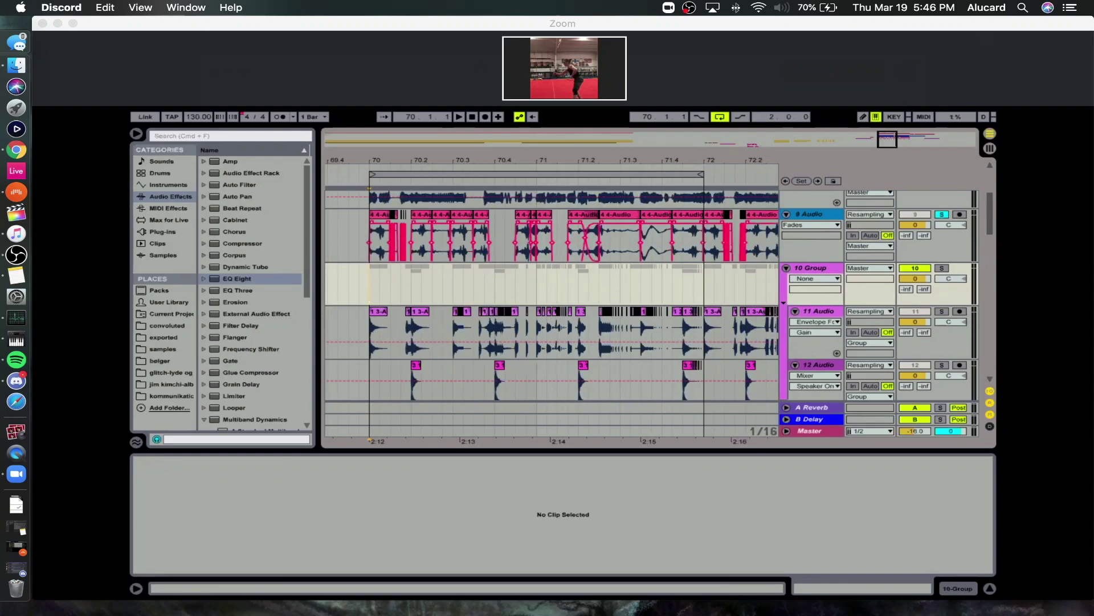
mouse_move(444, 162)
mouse_down()
mouse_move(444, 148)
mouse_move(444, 158)
mouse_up()
mouse_move(380, 288)
mouse_down()
mouse_move(668, 288)
mouse_move(380, 288)
mouse_up()
click(667, 288)
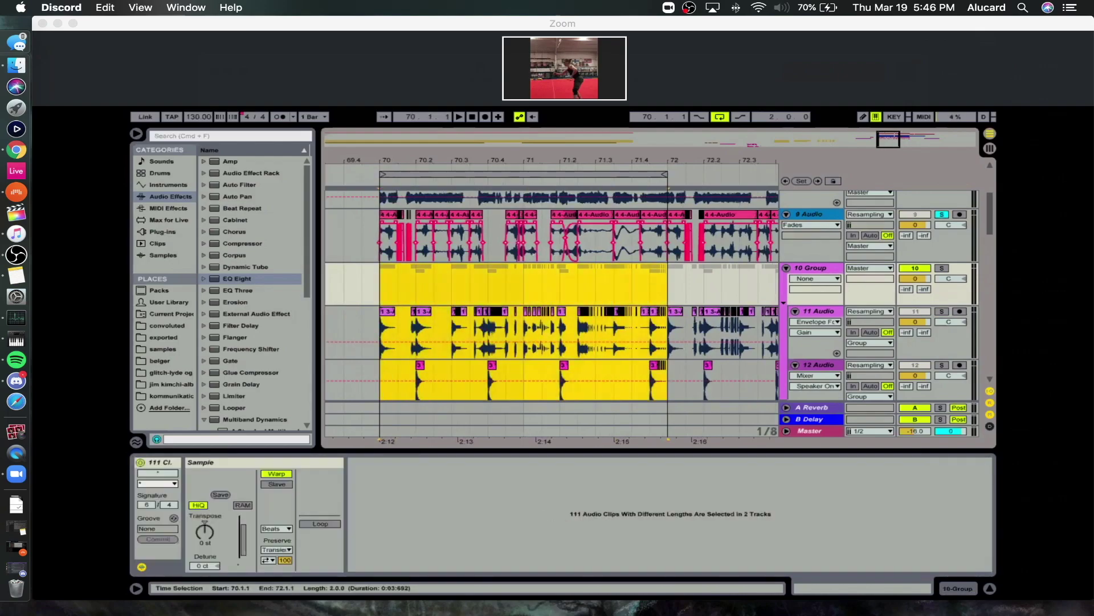
click(381, 245)
drag(444, 161, 444, 150)
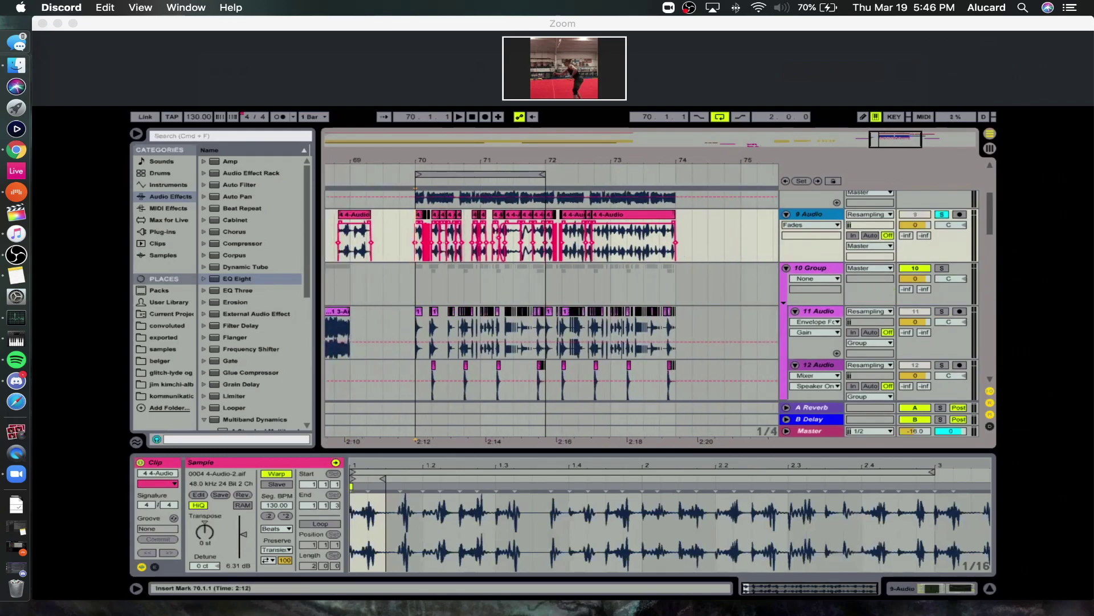
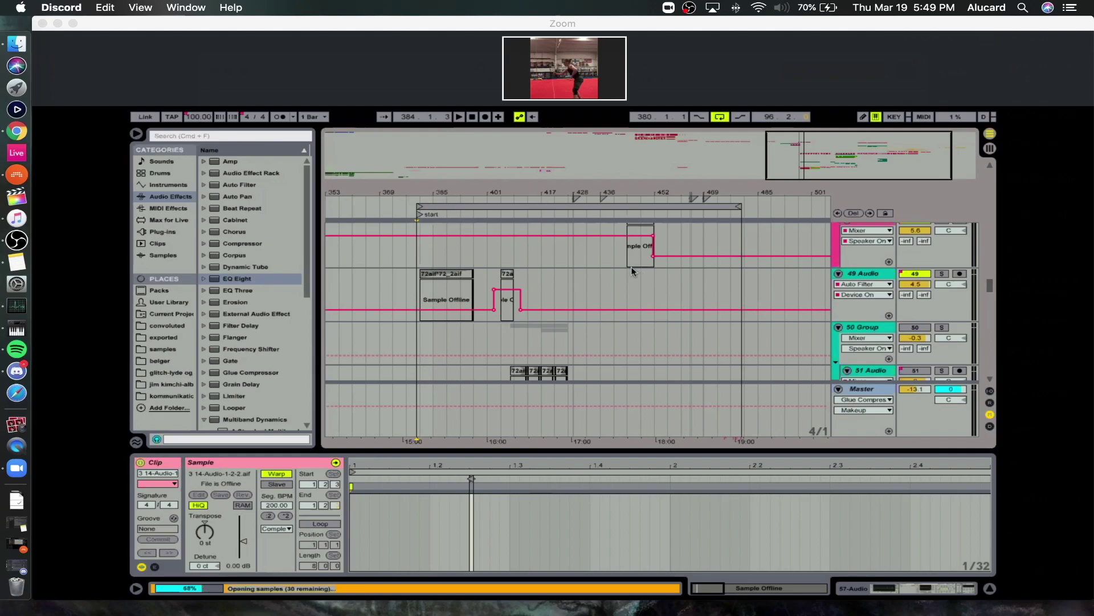
Examine the 57-Audio track's device chain from EQ Eight through Auto Pan and view the whole arrangement.
scroll(631, 270, up, 1)
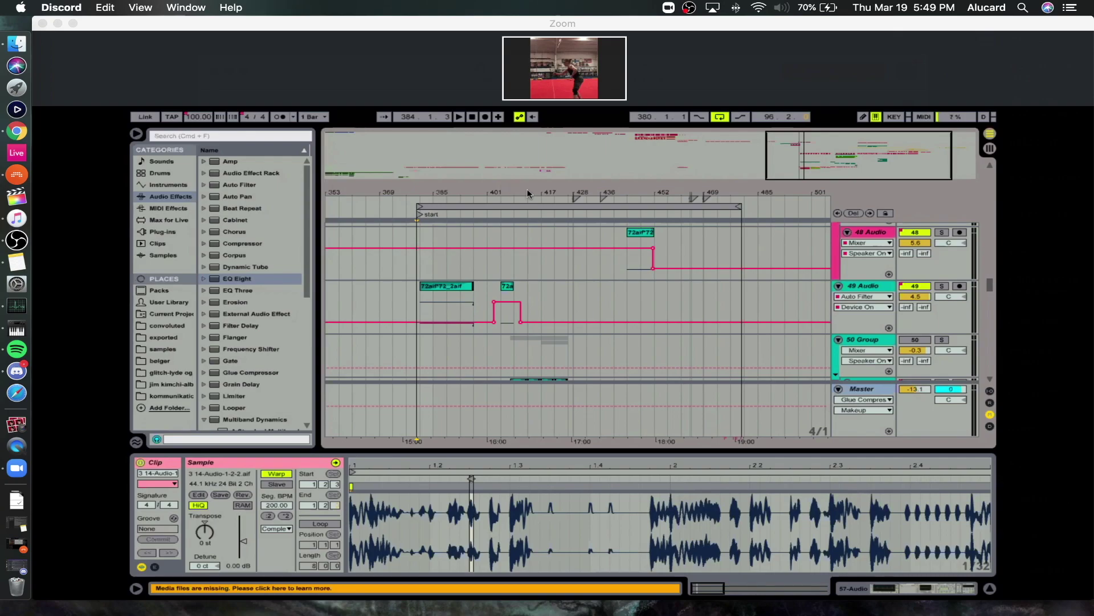
drag(528, 190, 527, 218)
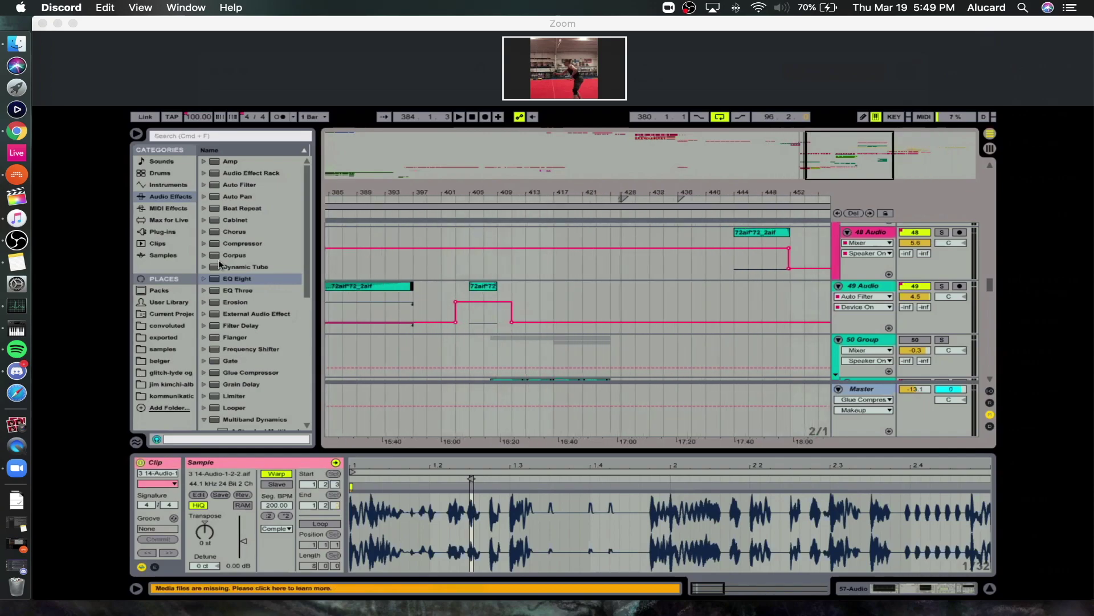
click(885, 587)
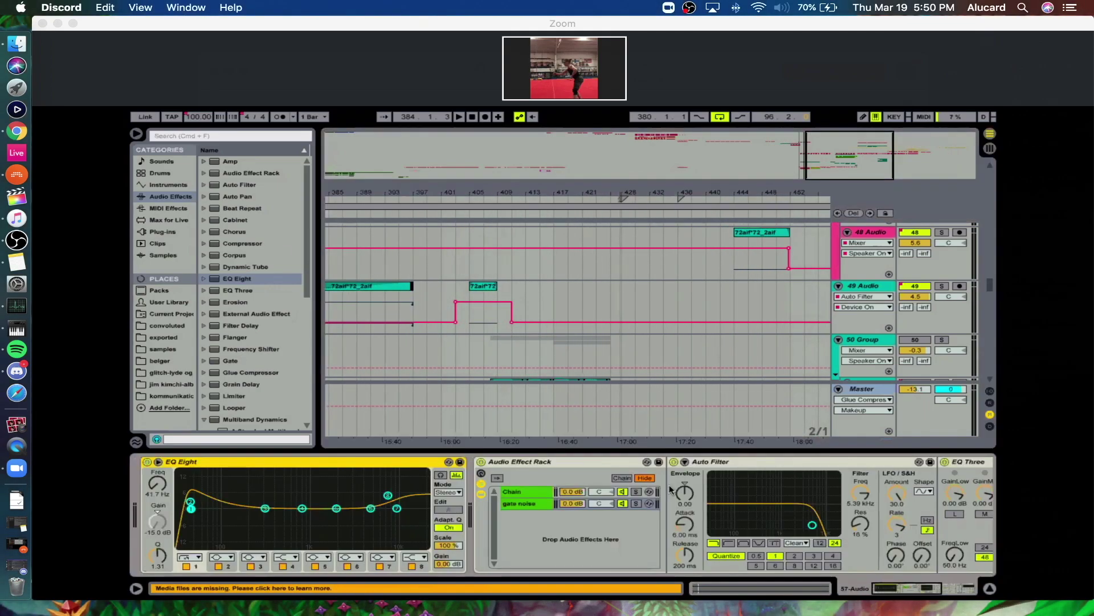
drag(912, 591, 935, 590)
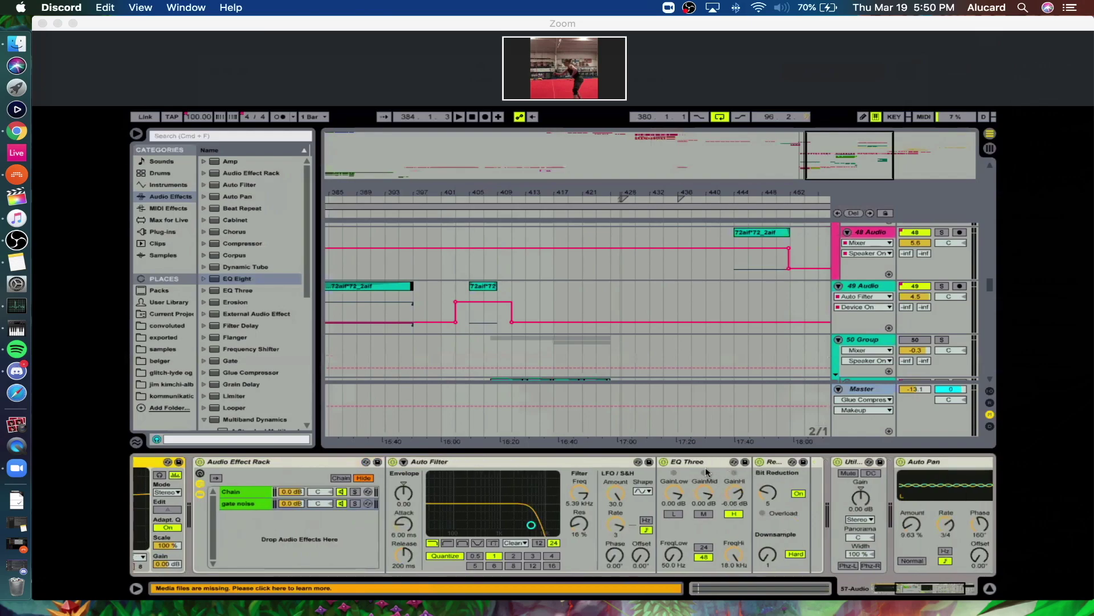
right_click(701, 462)
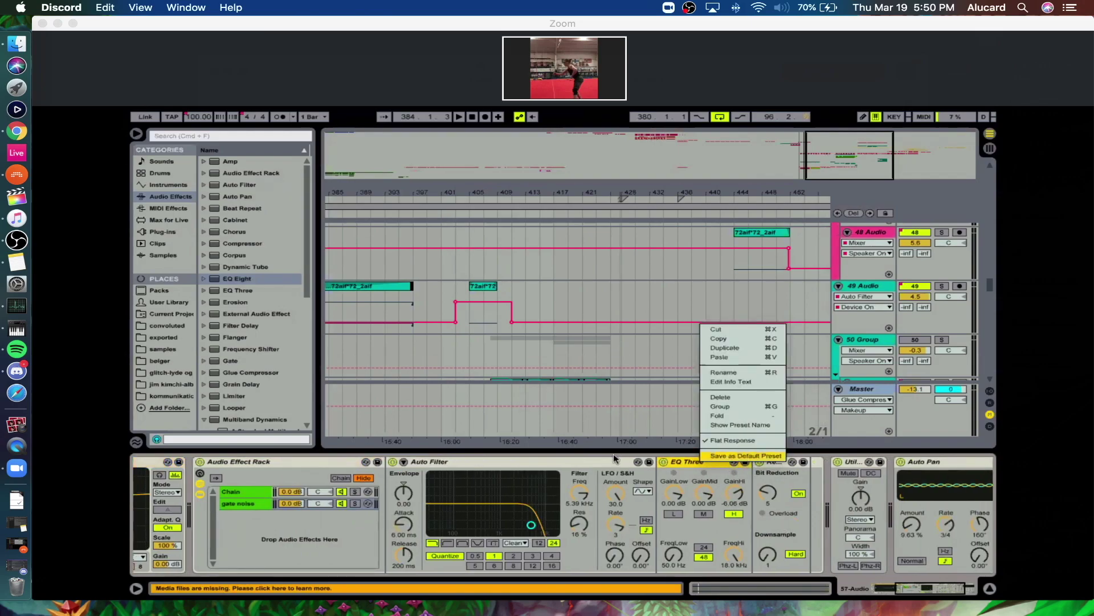
click(863, 524)
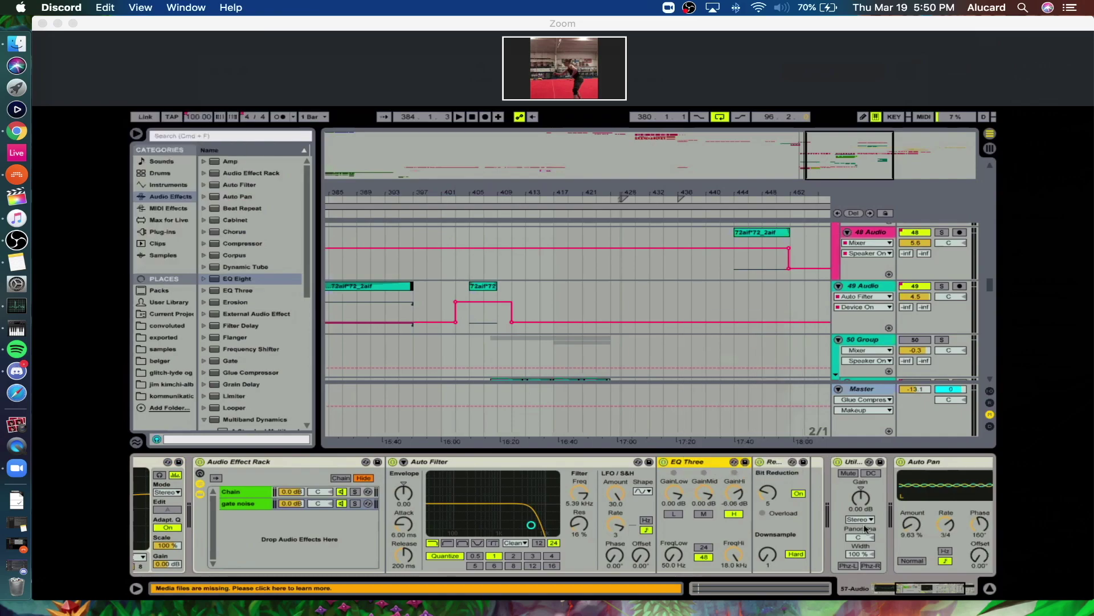
drag(930, 593, 941, 593)
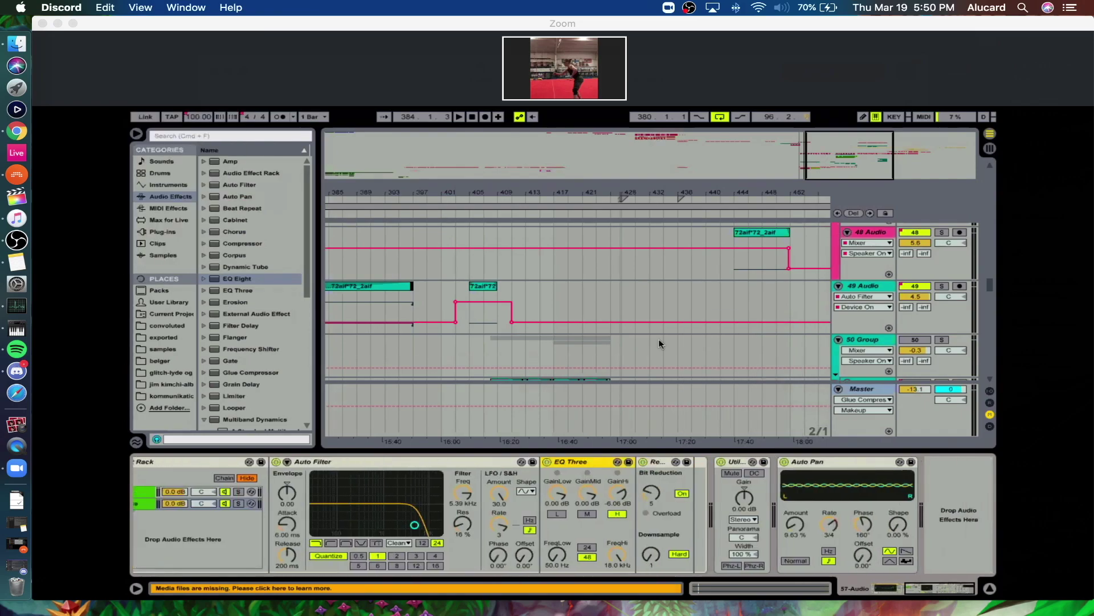
click(573, 218)
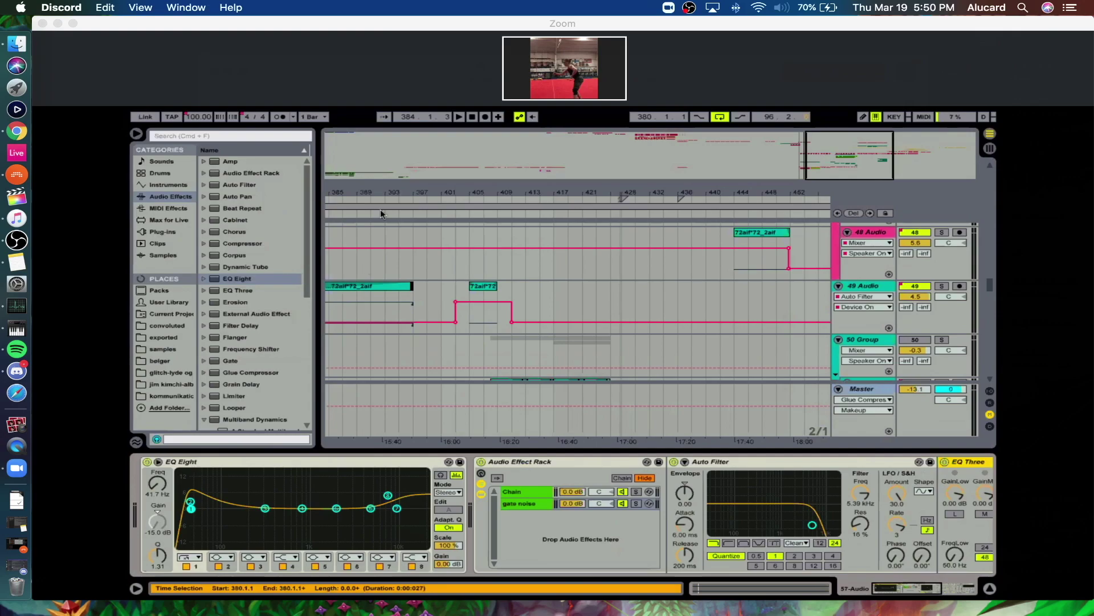
drag(821, 155, 817, 114)
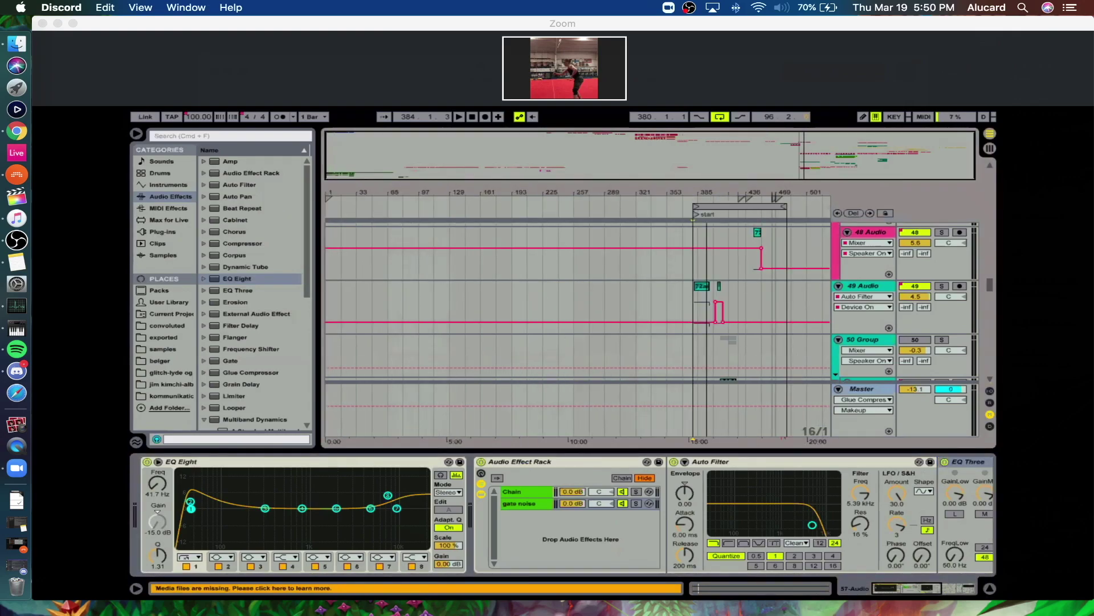
Place the insert marker at 385.1.1 on the 49 Audio track and inspect its clips and device chain.
drag(707, 190, 638, 189)
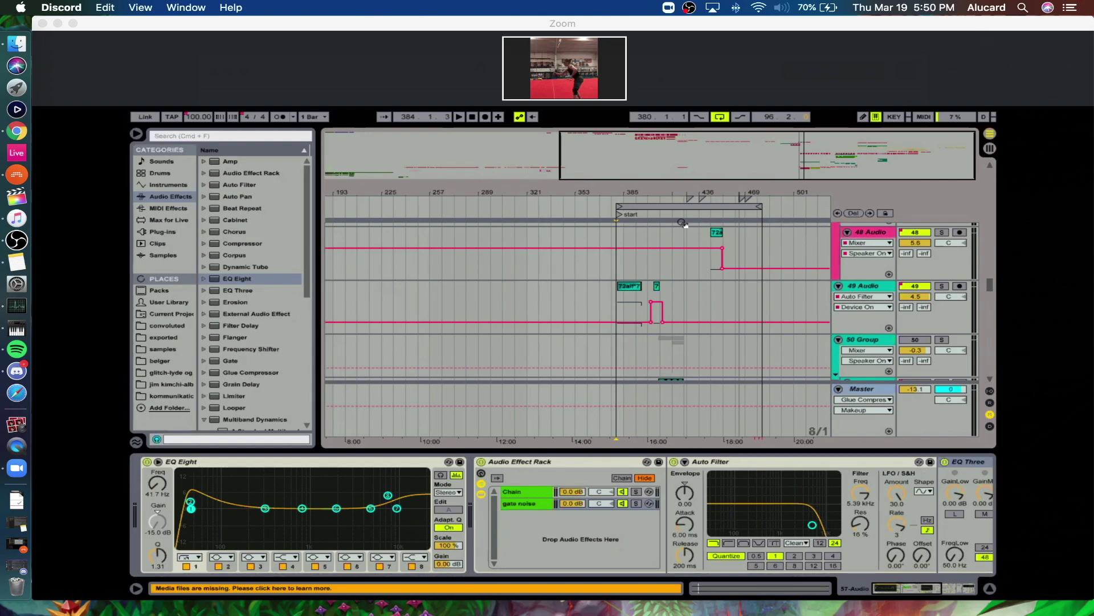
drag(652, 193, 652, 225)
click(629, 311)
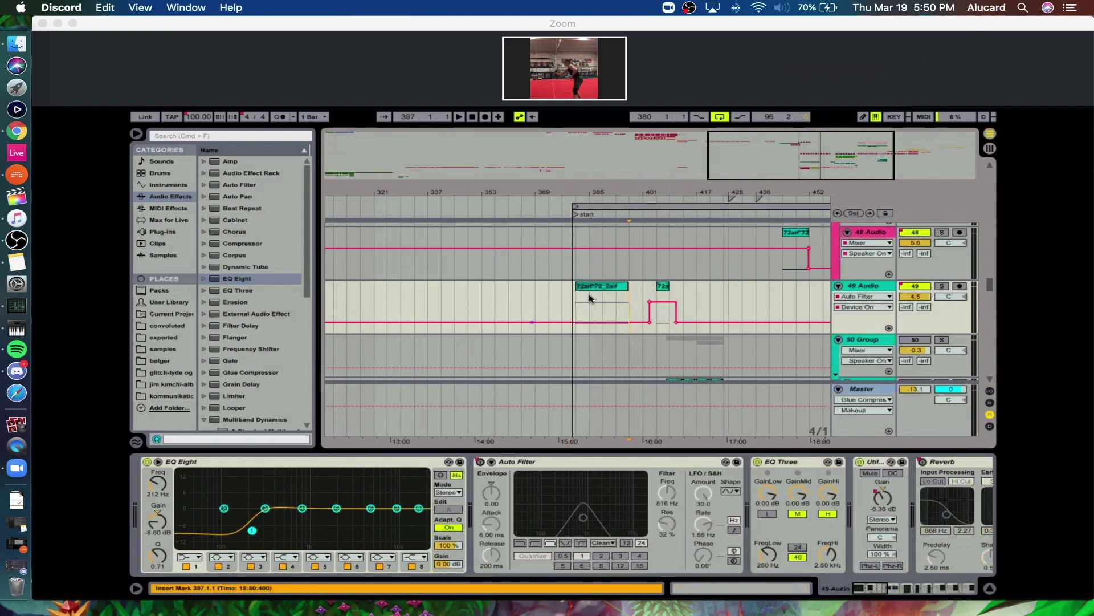
click(593, 309)
drag(601, 192, 600, 232)
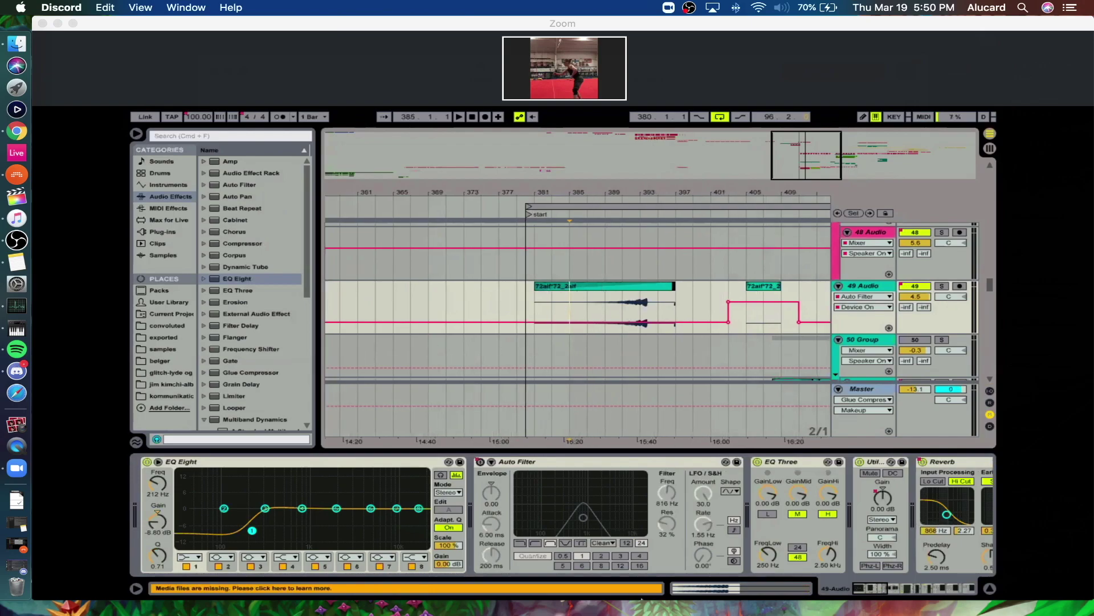
drag(697, 193, 581, 194)
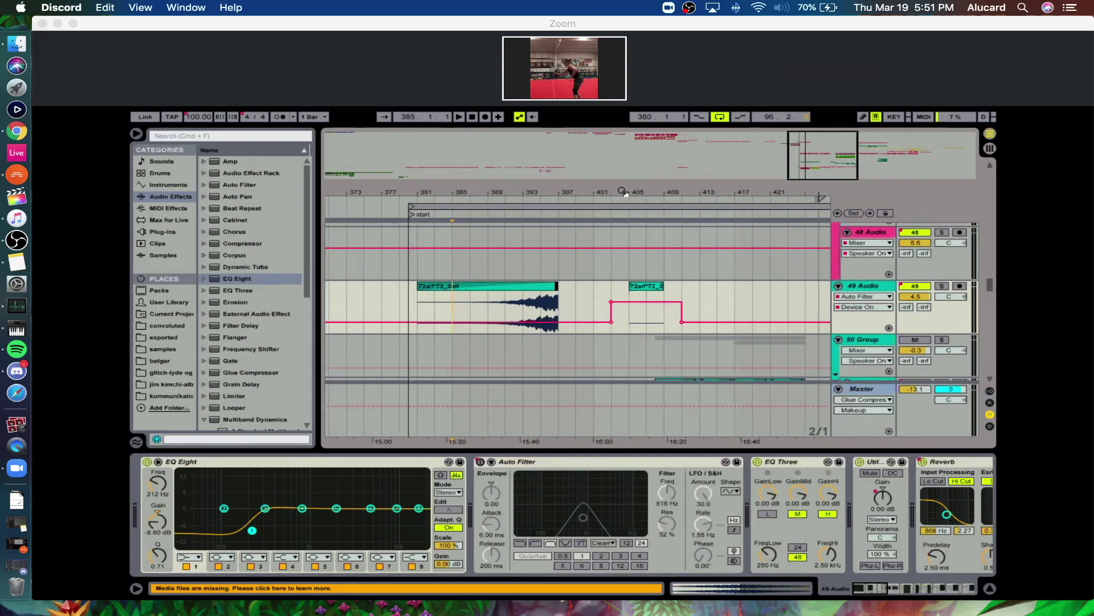
Select the first clip at 409.1.1 on the 54 Audio track and inspect it alongside the 55 Audio clips.
click(626, 193)
drag(626, 193, 455, 157)
scroll(525, 303, down, 5)
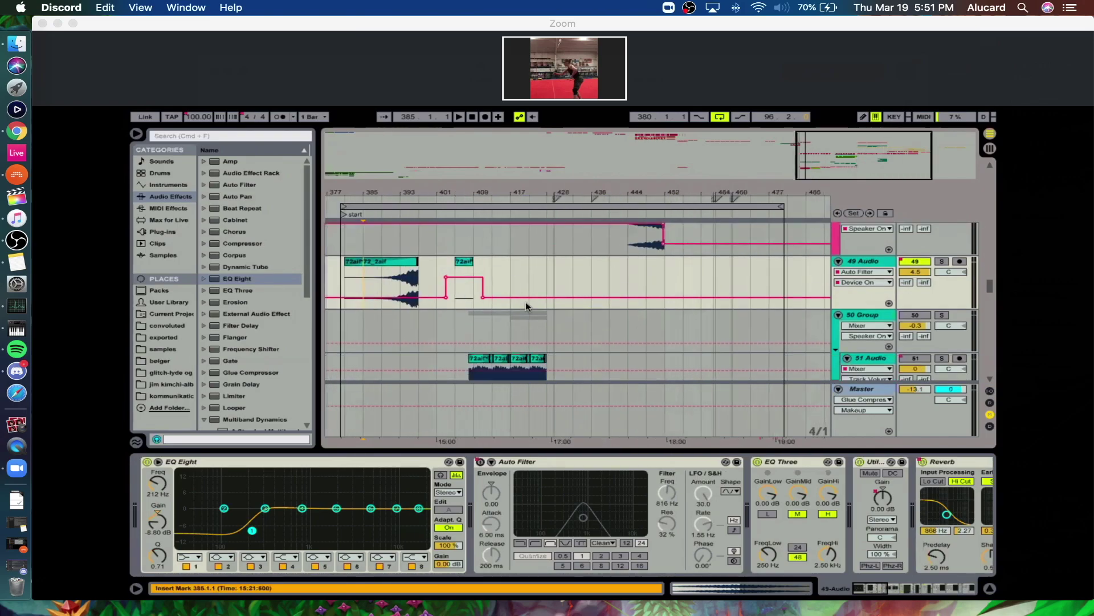
scroll(519, 315, down, 2)
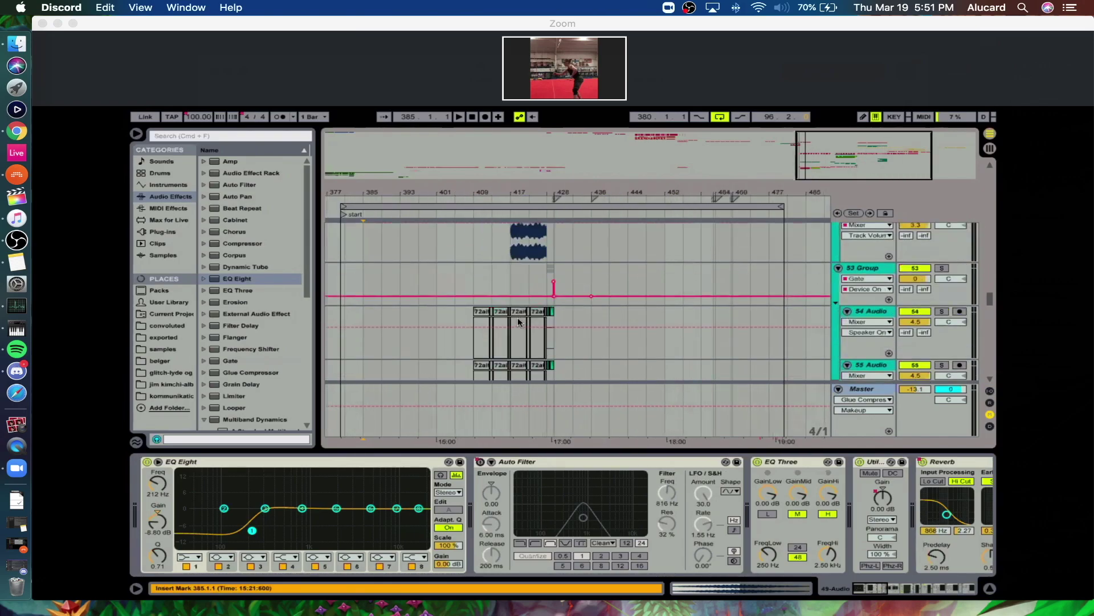
click(483, 314)
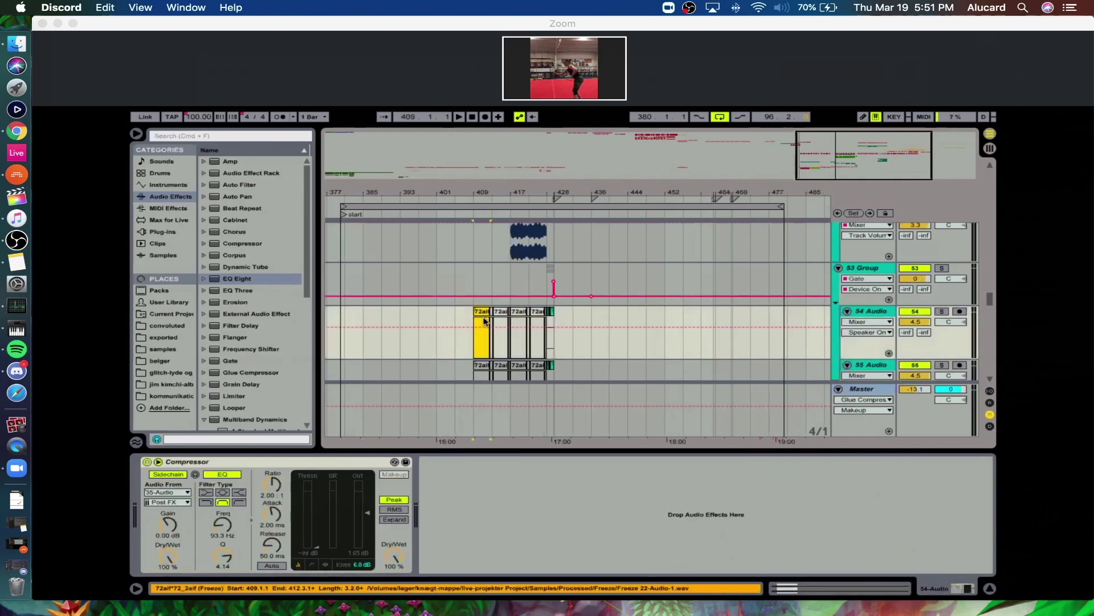
drag(497, 198, 546, 277)
scroll(549, 318, down, 2)
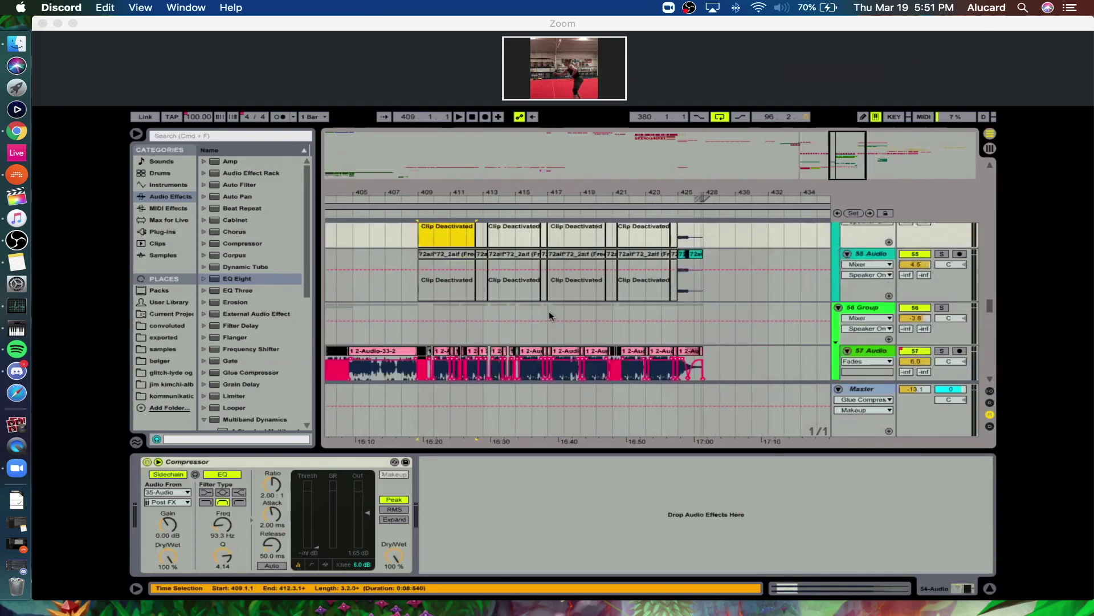
scroll(540, 303, up, 2)
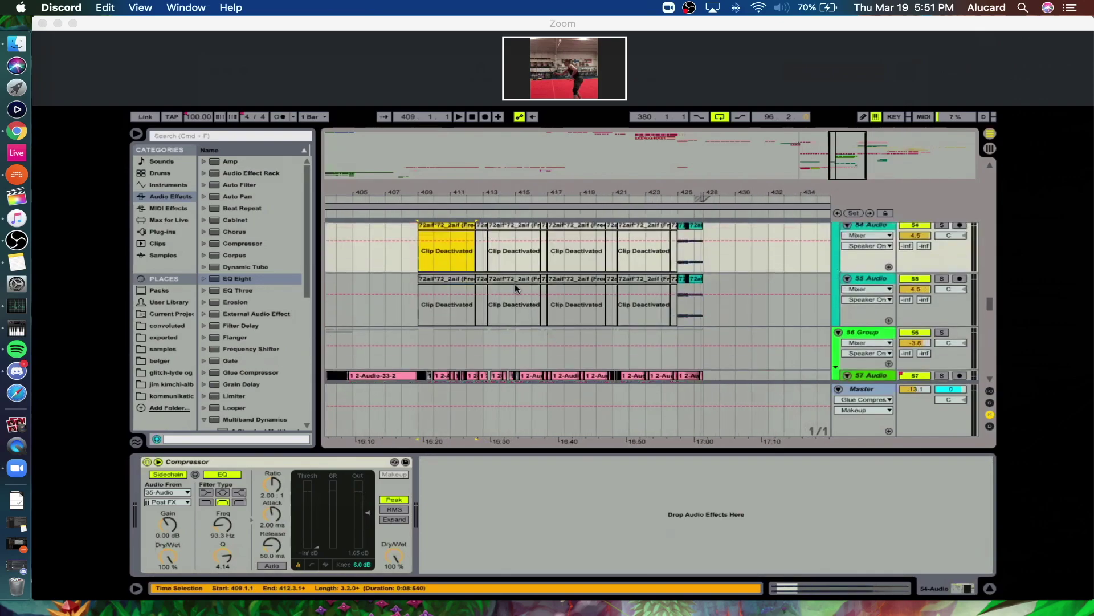
Examine the arrangement from 57 Audio through the samples tracks and the clips on 37 Audio.
drag(430, 193, 675, 192)
scroll(779, 308, down, 6)
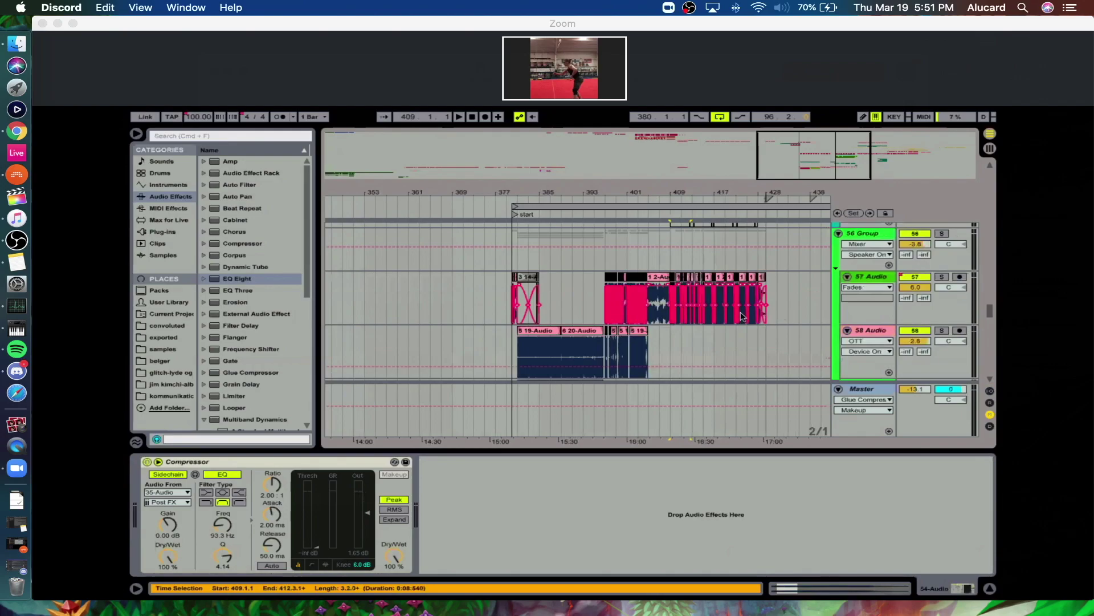
scroll(716, 317, down, 6)
scroll(656, 330, up, 10)
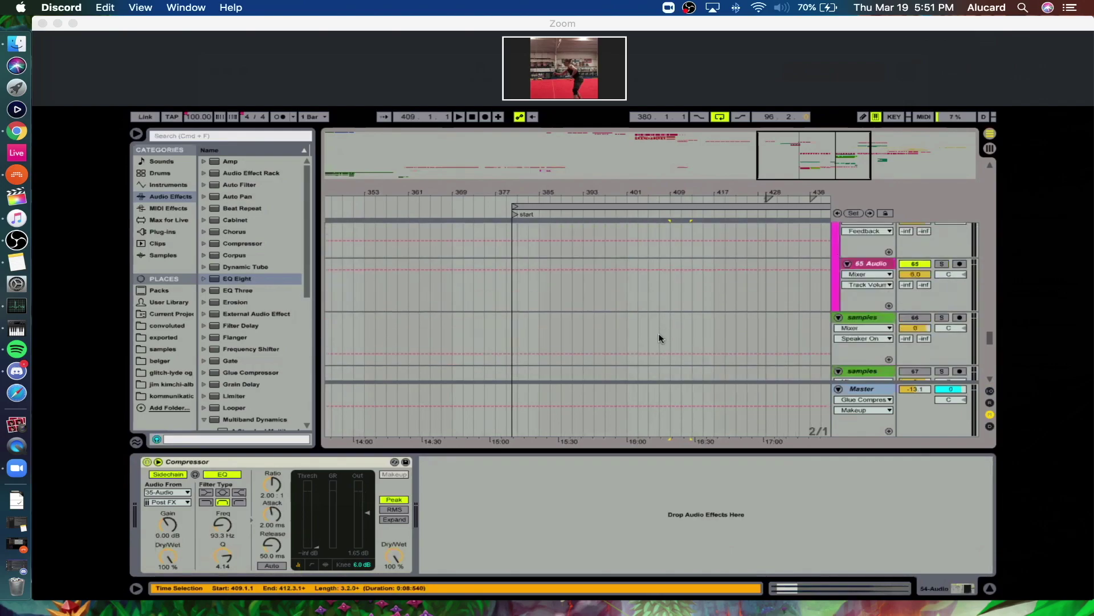
scroll(661, 319, up, 5)
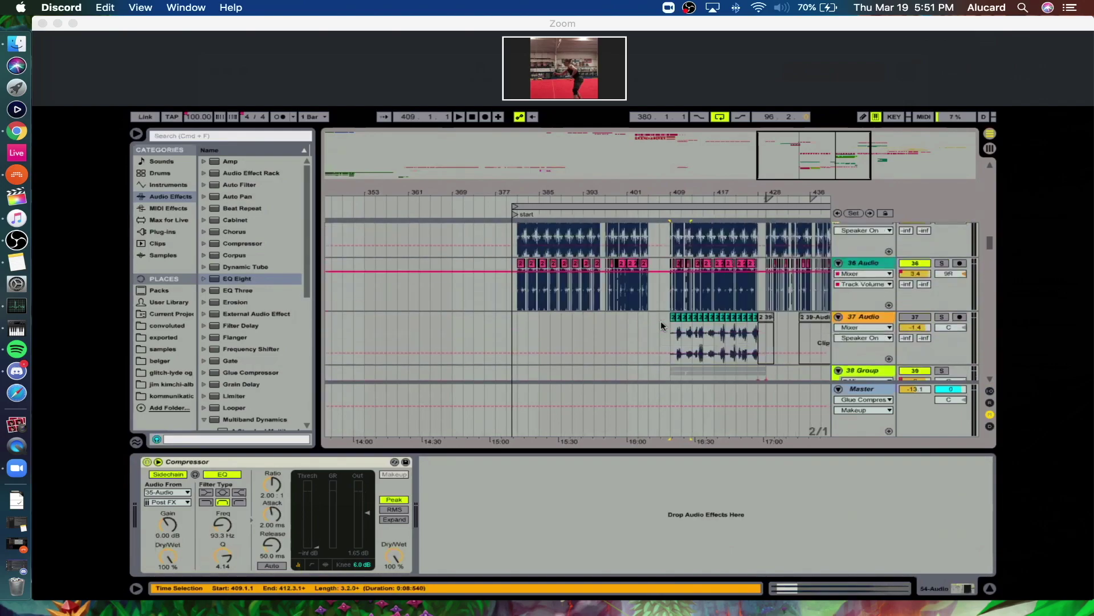
scroll(670, 325, down, 3)
drag(788, 192, 559, 208)
scroll(608, 267, up, 2)
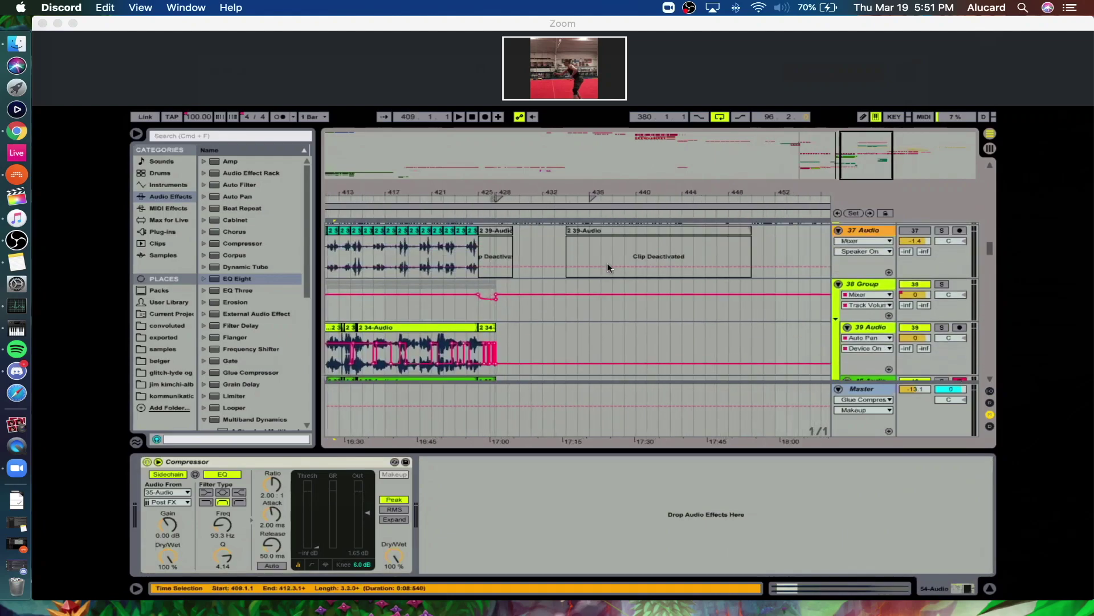
Place the insert marker at 437.1.1 on 37 Audio and examine the sliced clips around bars 451 to 457 on 35 and 36 Audio.
click(603, 245)
scroll(603, 245, up, 2)
mouse_move(598, 190)
mouse_down()
mouse_move(594, 209)
mouse_move(459, 208)
mouse_up()
drag(458, 192, 458, 169)
scroll(522, 285, up, 3)
scroll(522, 281, up, 5)
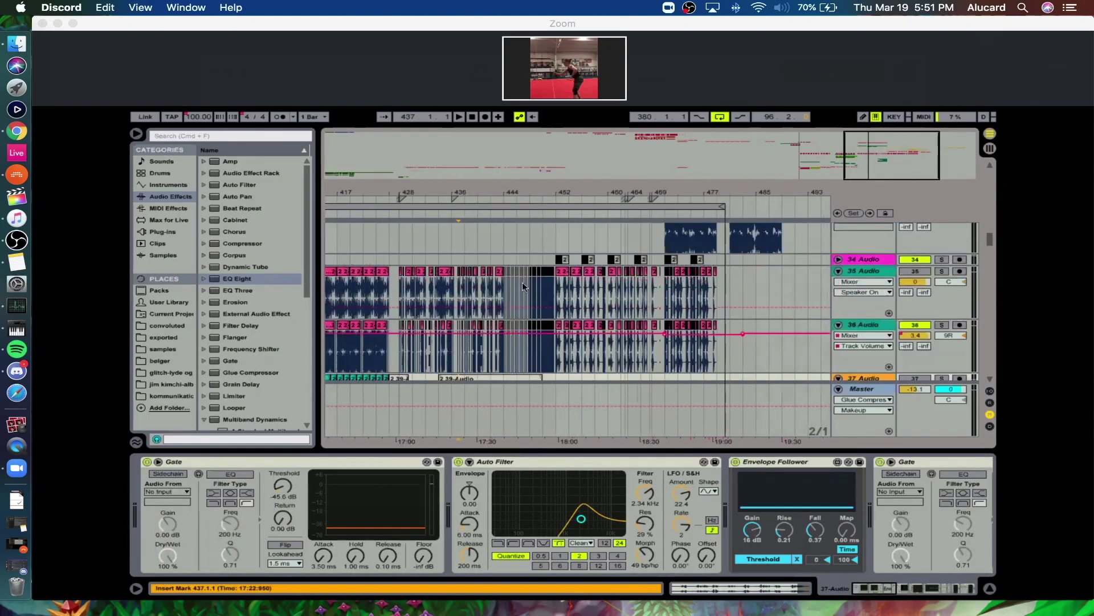
key(plus)
key(plus)
key(plus)
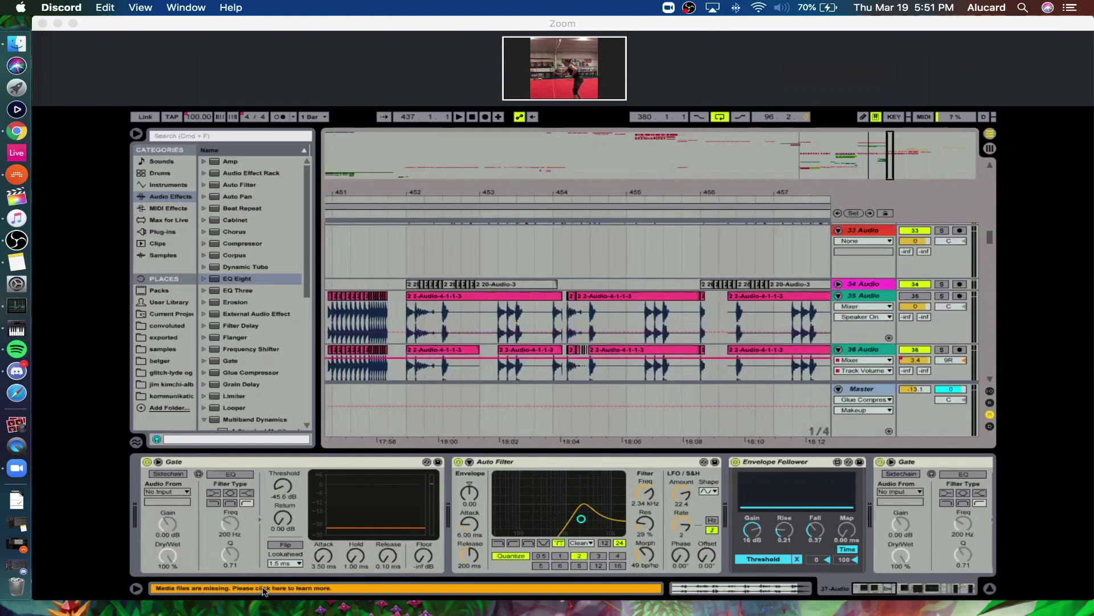
Open the missing media files list and widen its Name column to inspect the pure gravy.aif entry.
click(240, 589)
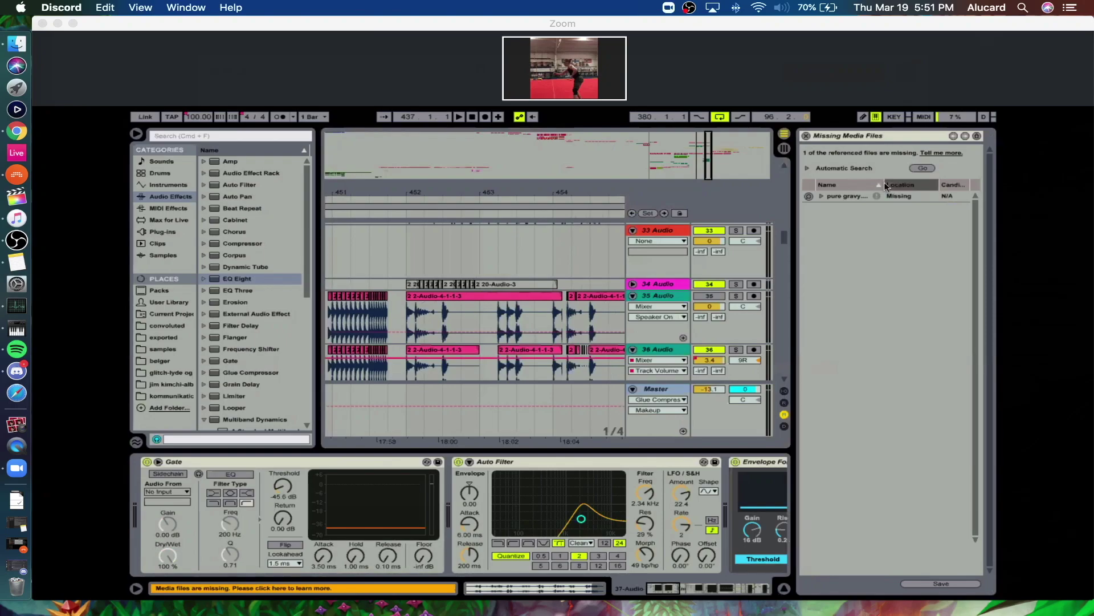
drag(885, 185, 949, 185)
click(829, 195)
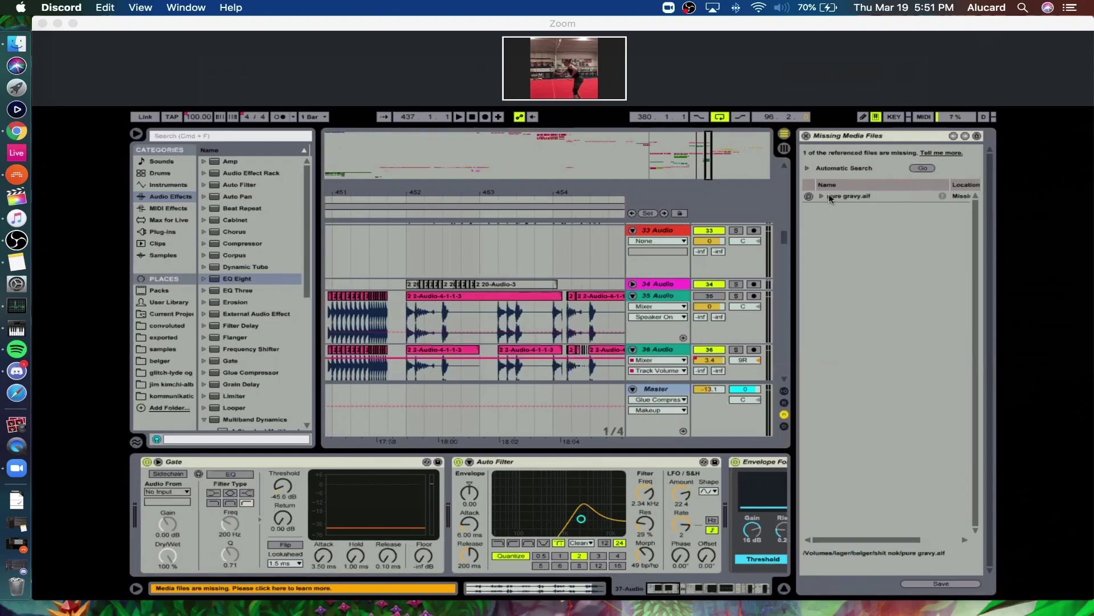
click(822, 196)
click(821, 196)
Start hot-swapping pure gravy.aif and look for a replacement in the jim kimchi and glitch-lyde og folders.
click(809, 196)
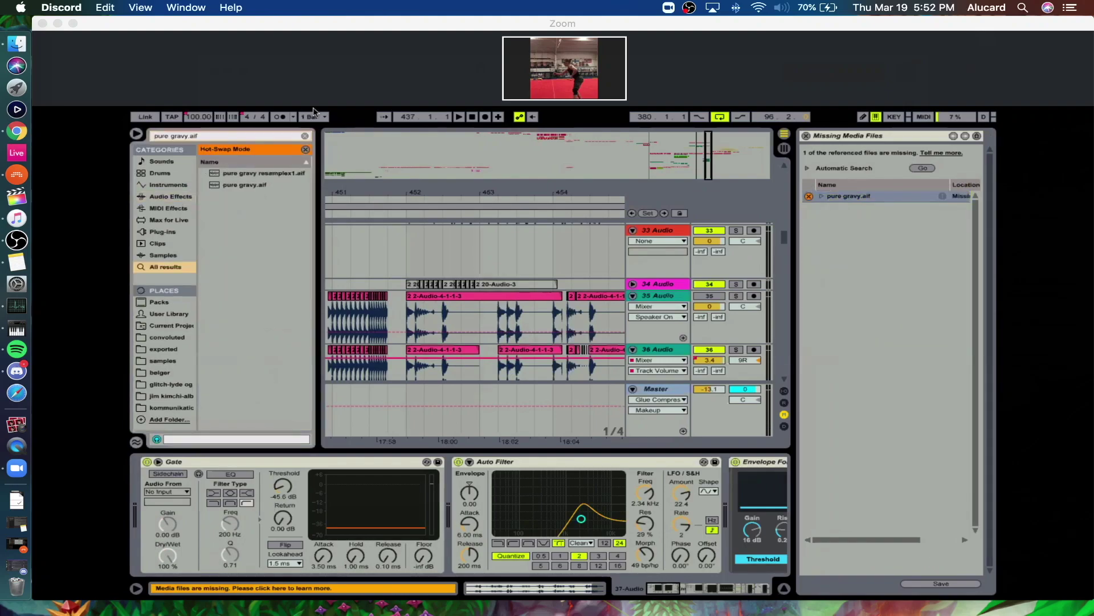
click(166, 399)
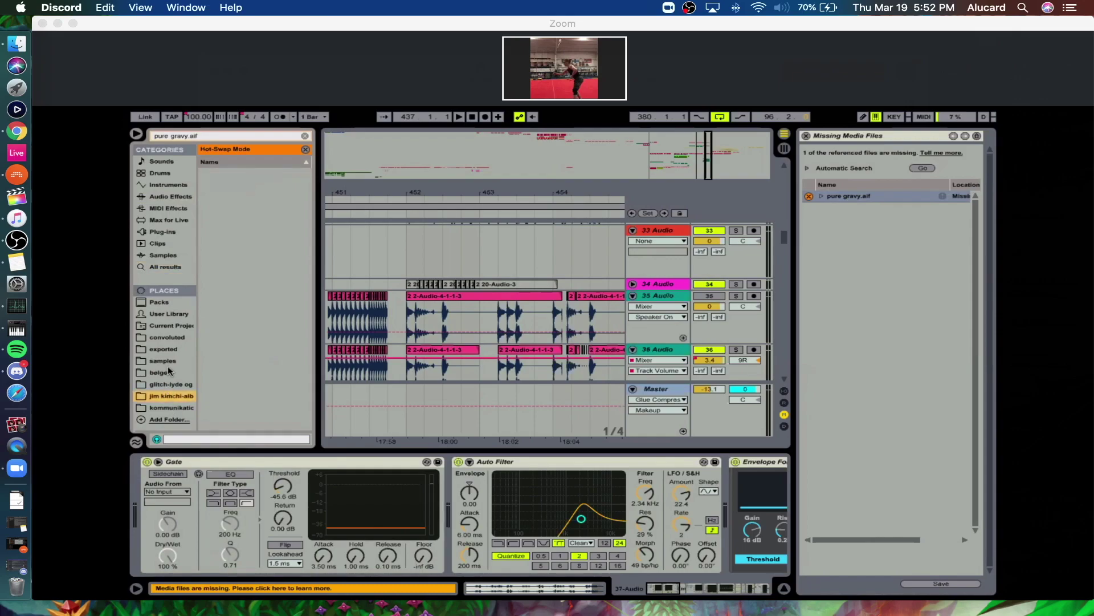
click(171, 385)
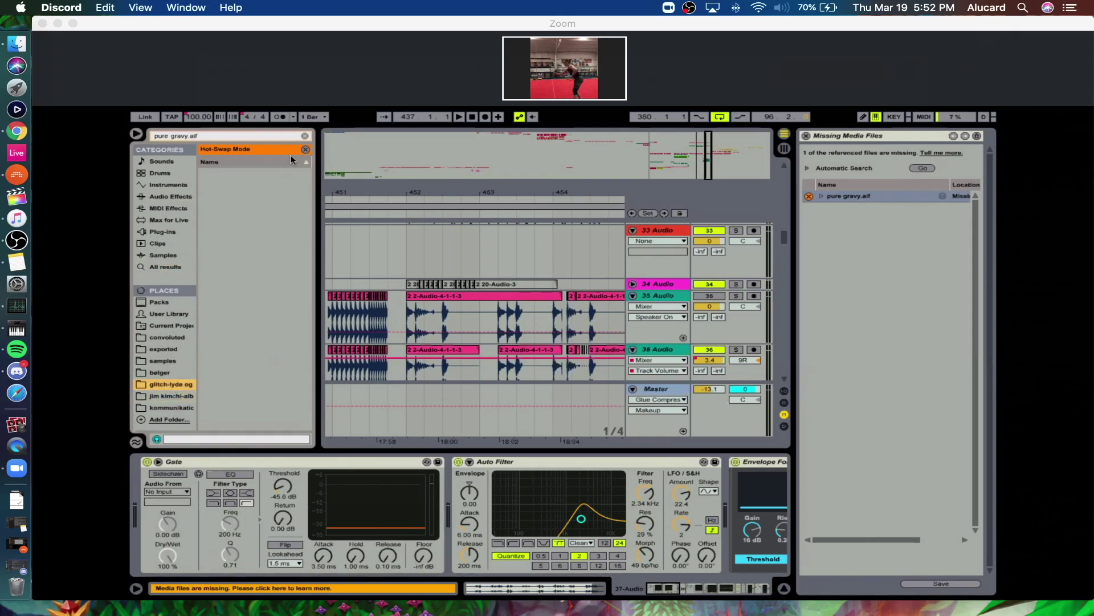
Set the automatic search folder to the glitch livesets folder on the lager volume and start searching for the missing file.
mouse_move(823, 198)
click(807, 168)
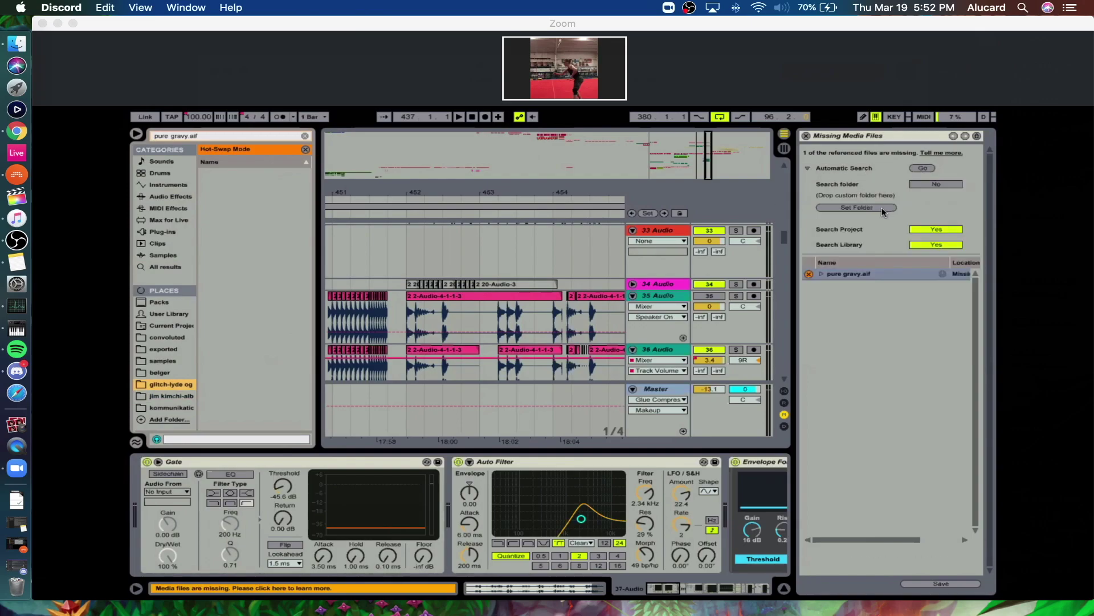
click(821, 209)
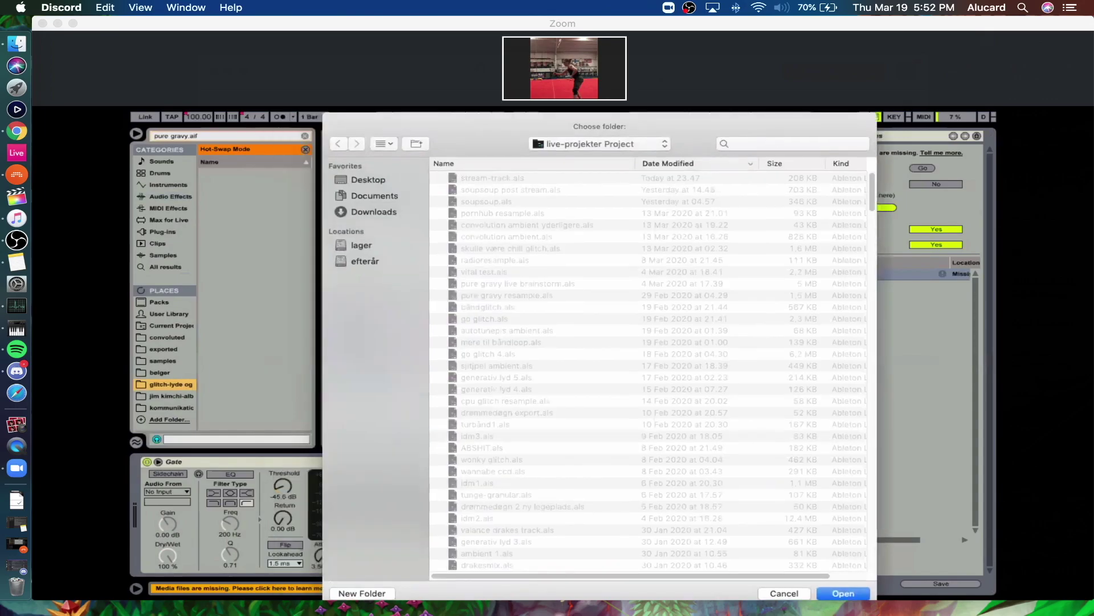
key(Escape)
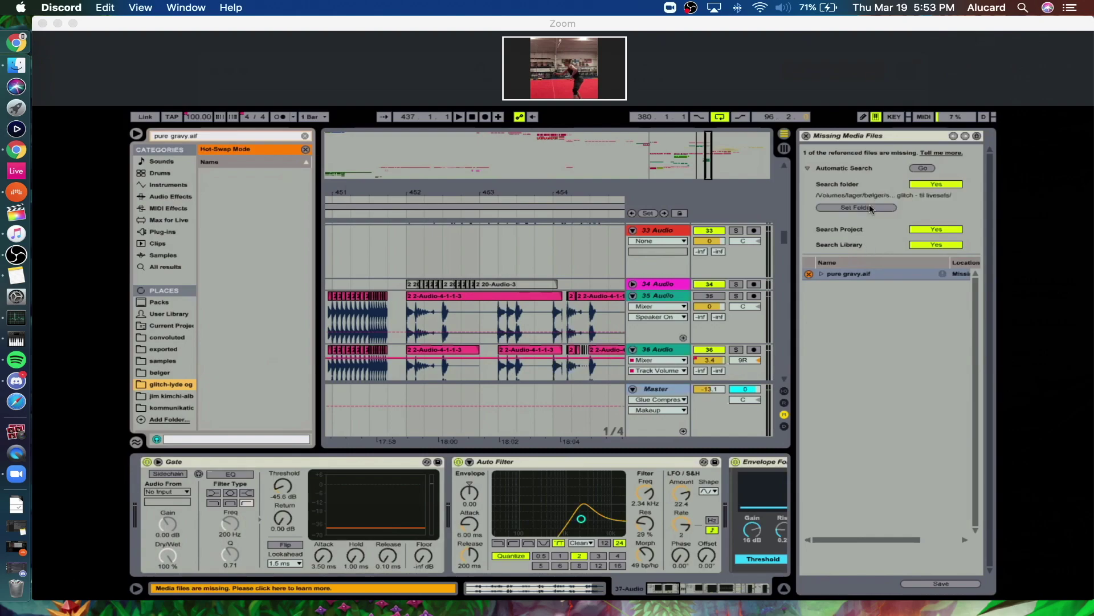
click(922, 169)
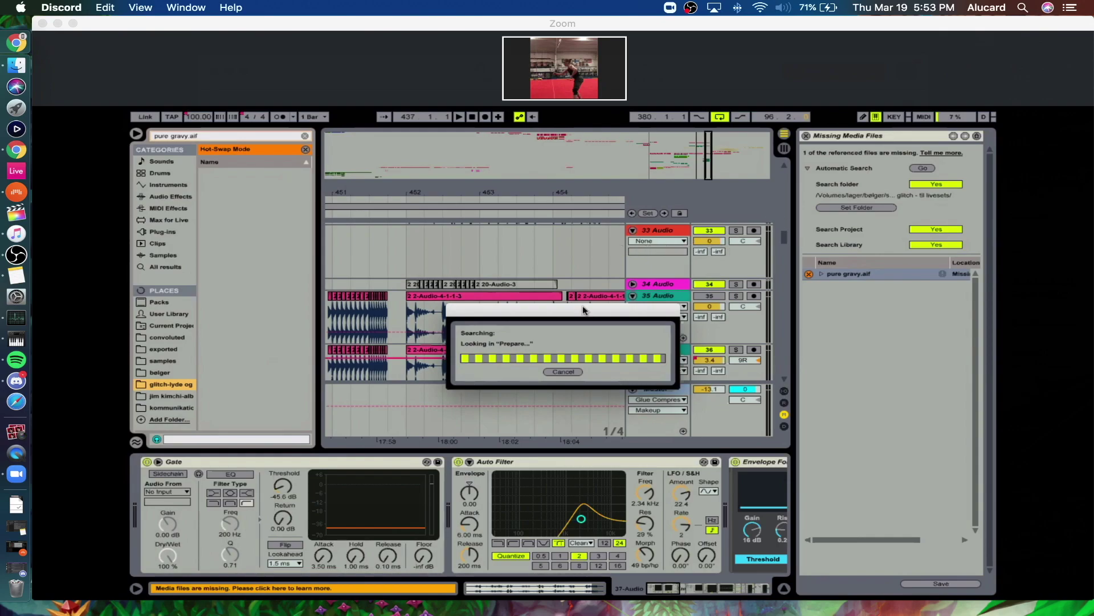
drag(579, 313, 454, 142)
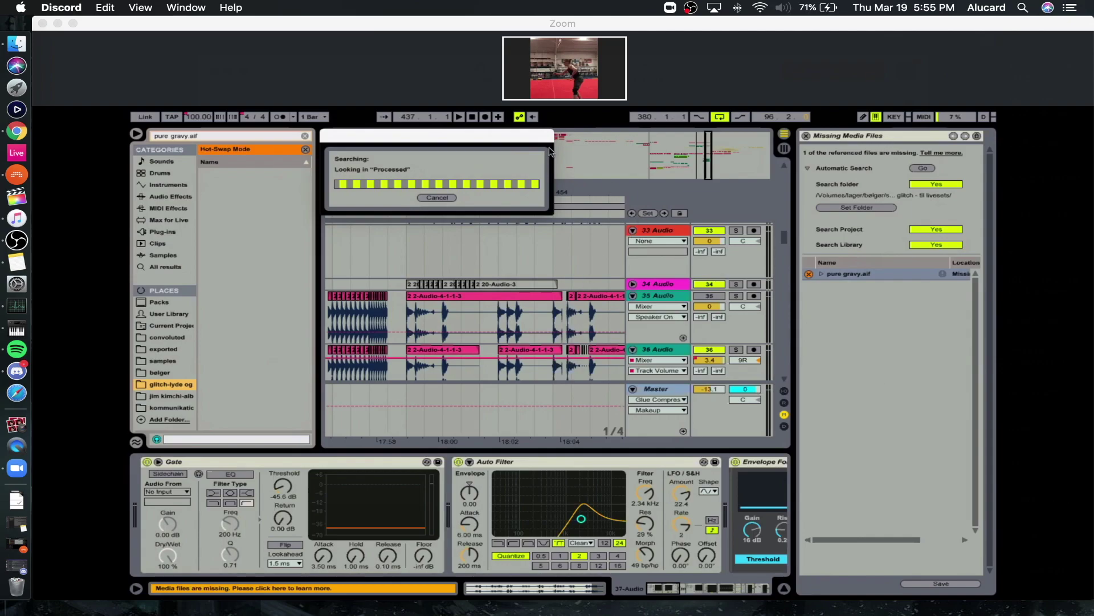
drag(507, 138, 603, 167)
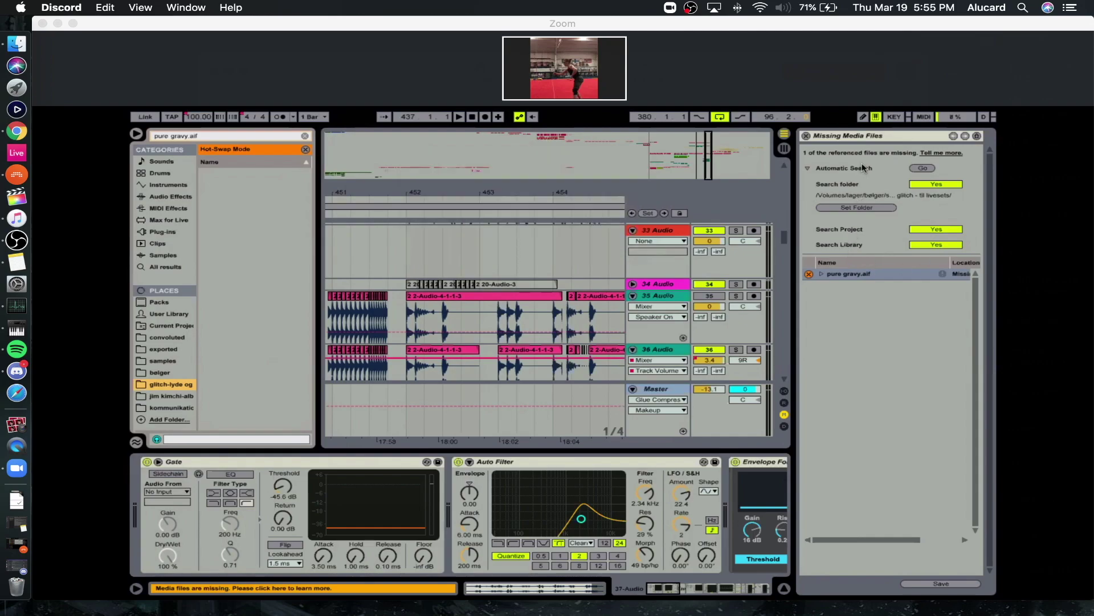
Turn off Search Project and Search Library and rerun the automatic search to relink pure gravy.aif.
click(923, 229)
click(929, 245)
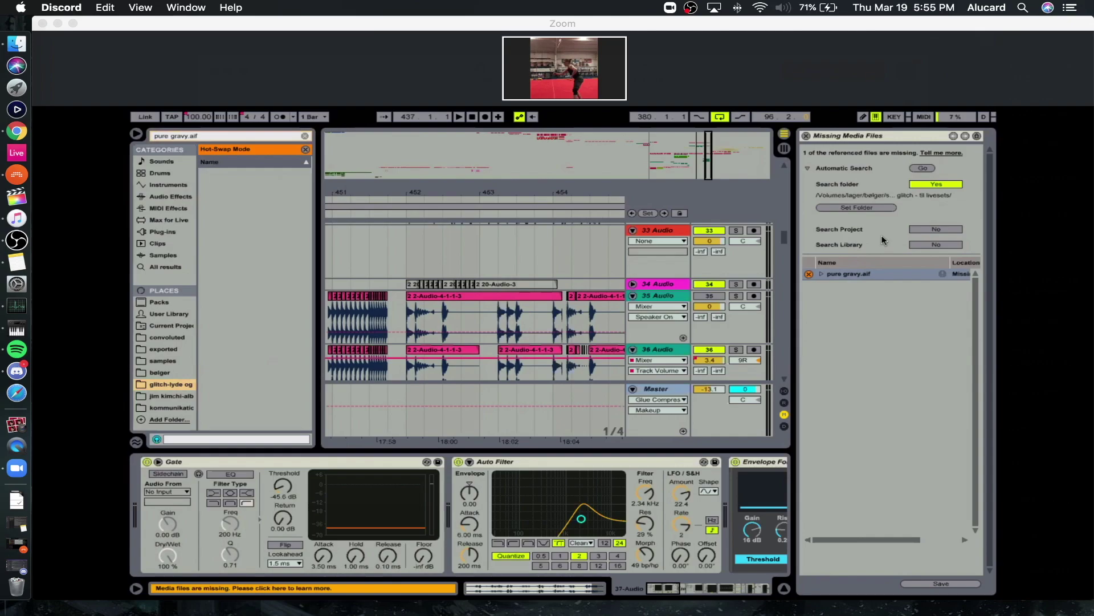
click(923, 168)
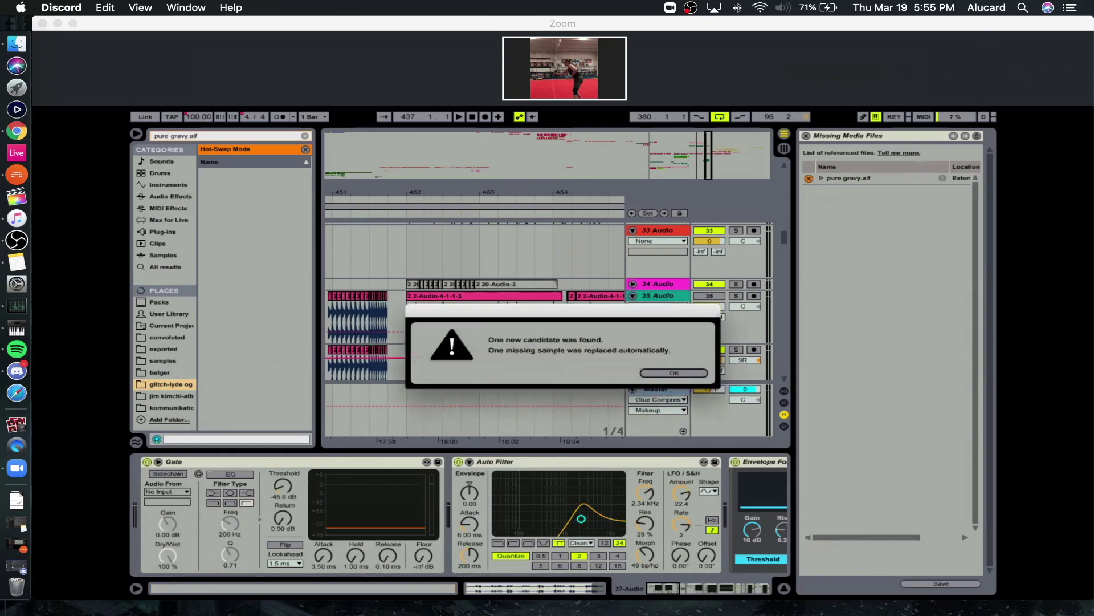
click(675, 373)
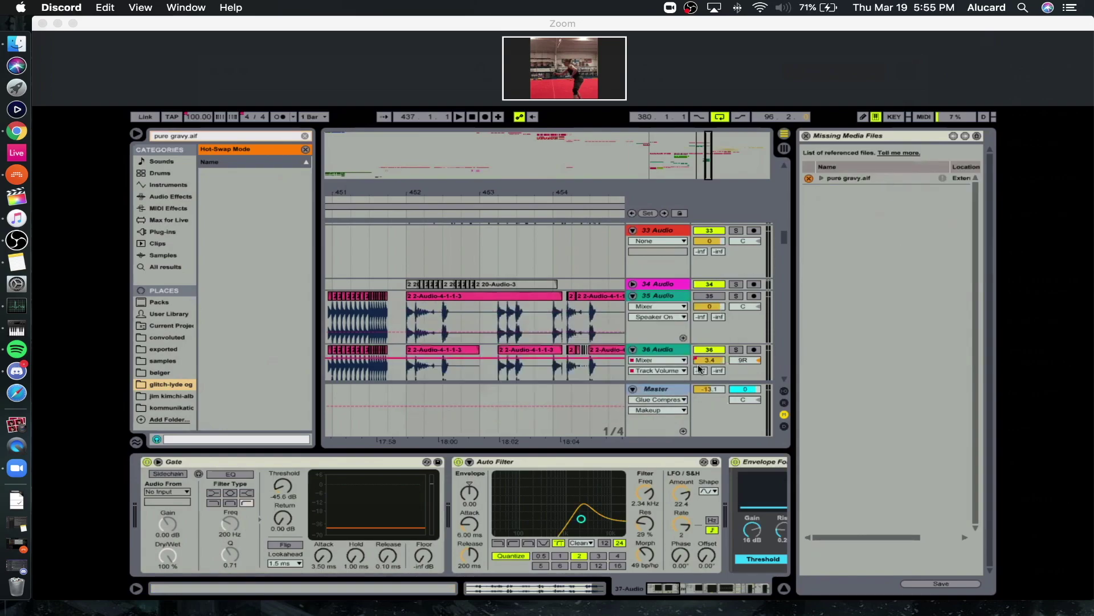
Close the missing media files list and leave hot-swap mode.
click(806, 136)
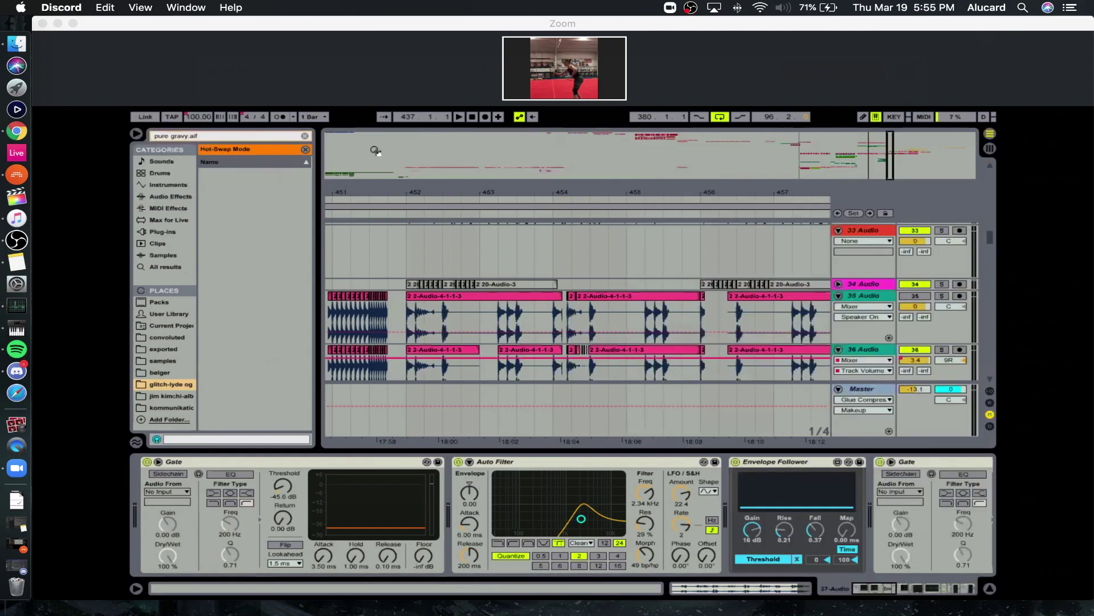
click(306, 150)
drag(420, 190, 623, 190)
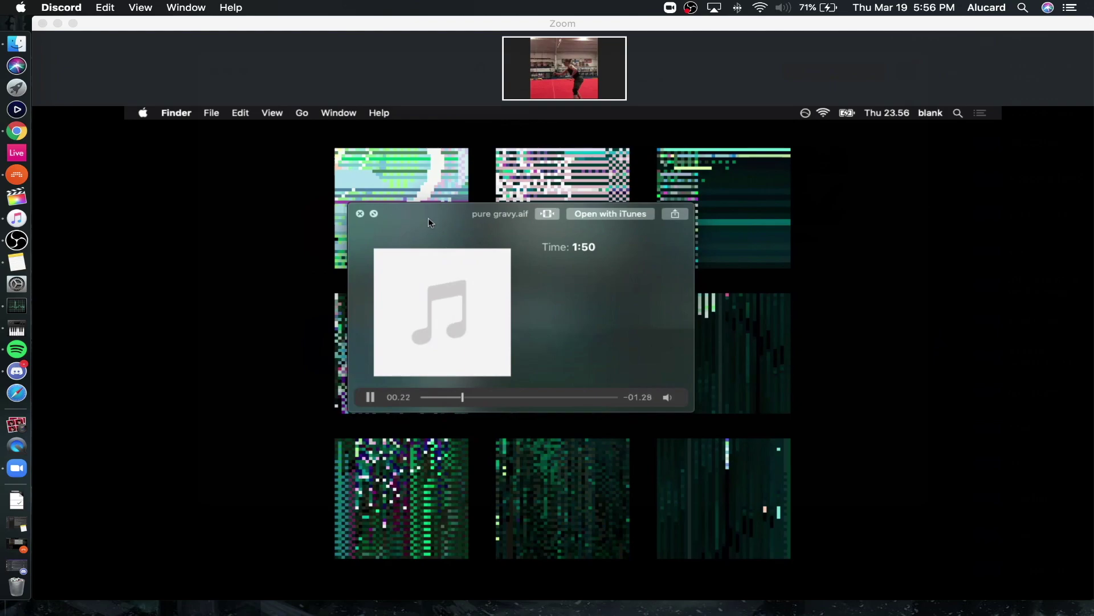
Listen to several later parts of pure gravy.aif in its Finder preview, close it and return to the Live arrangement.
drag(454, 222, 445, 204)
click(490, 380)
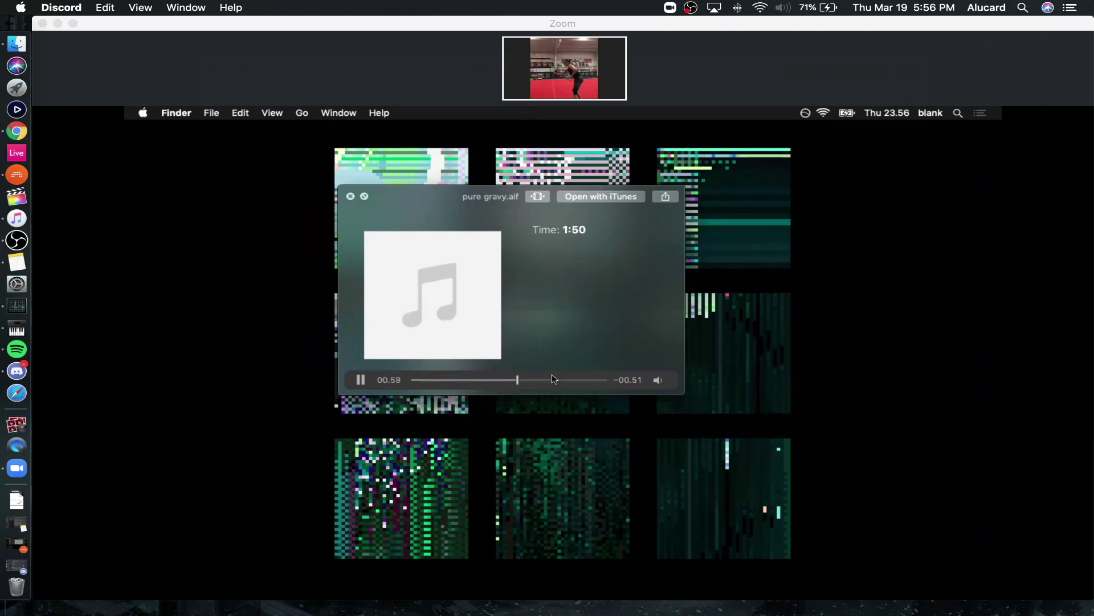
click(567, 380)
click(590, 380)
drag(440, 199, 564, 192)
key(space)
key(ctrl+Right)
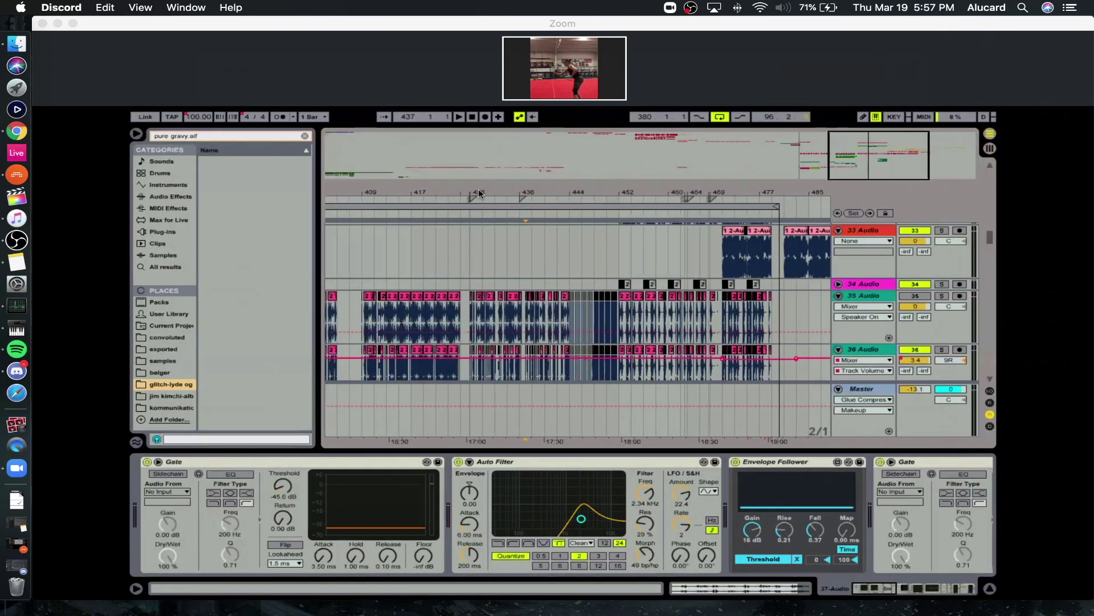
Place the insert marker at 380.1.1 and play the arrangement from there while viewing the 38 Group tracks.
drag(478, 194, 604, 200)
drag(537, 199, 525, 257)
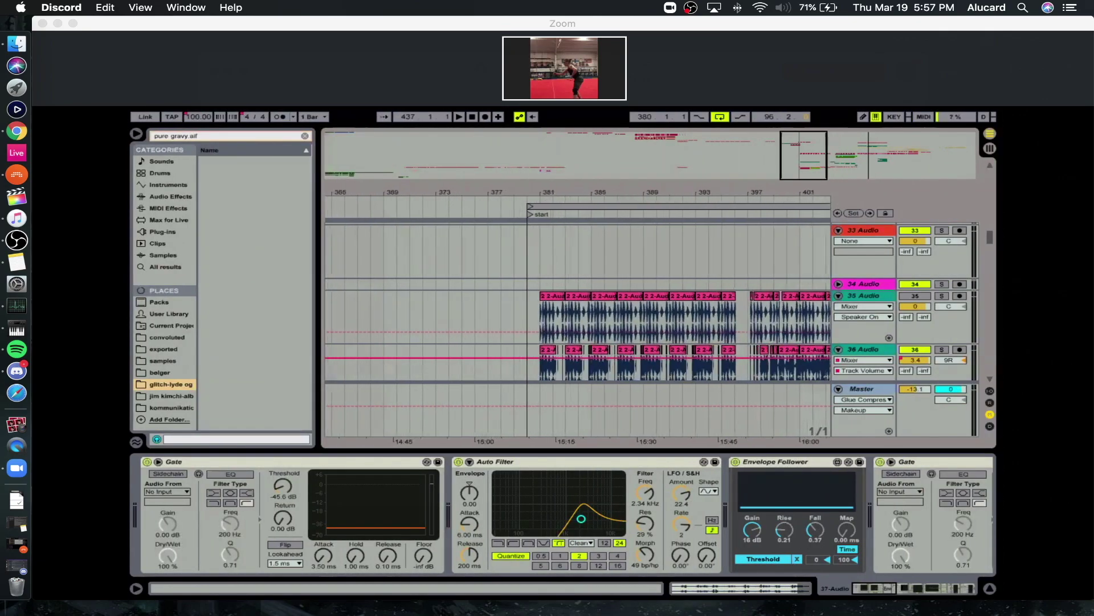
click(536, 229)
key(space)
scroll(553, 254, down, 5)
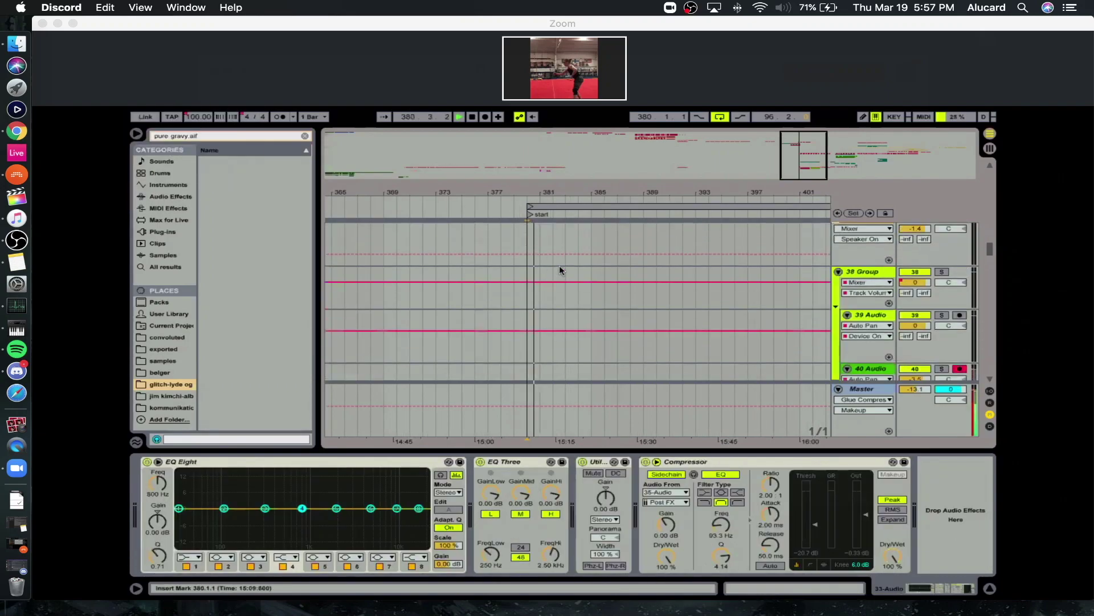
Show the Master track's effect chain up to the EQ Eight at its end while the arrangement plays.
scroll(560, 266, up, 4)
drag(576, 191, 491, 192)
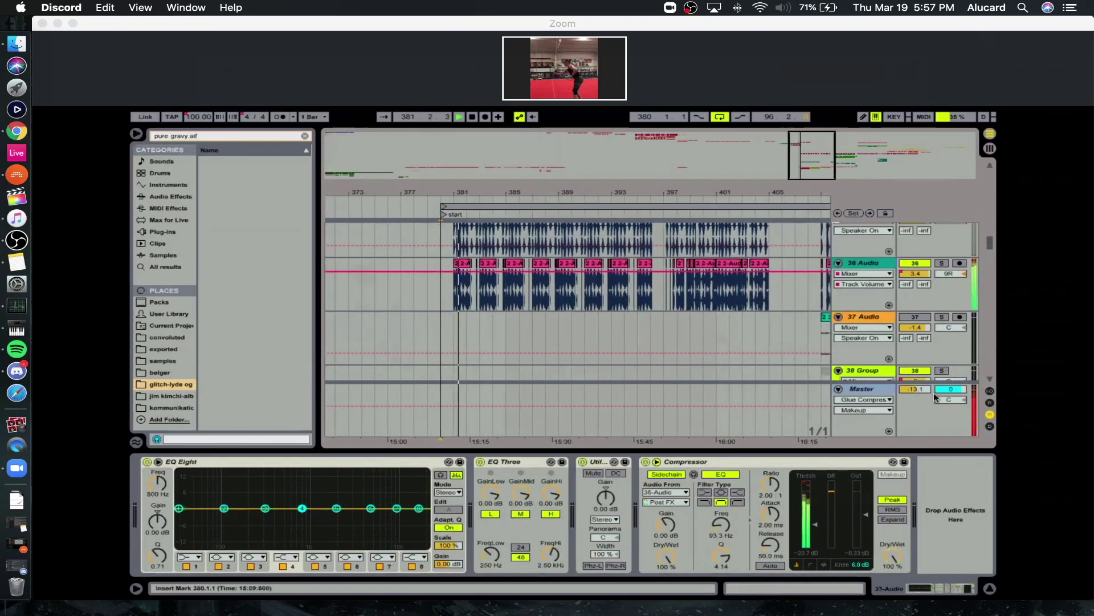
click(599, 390)
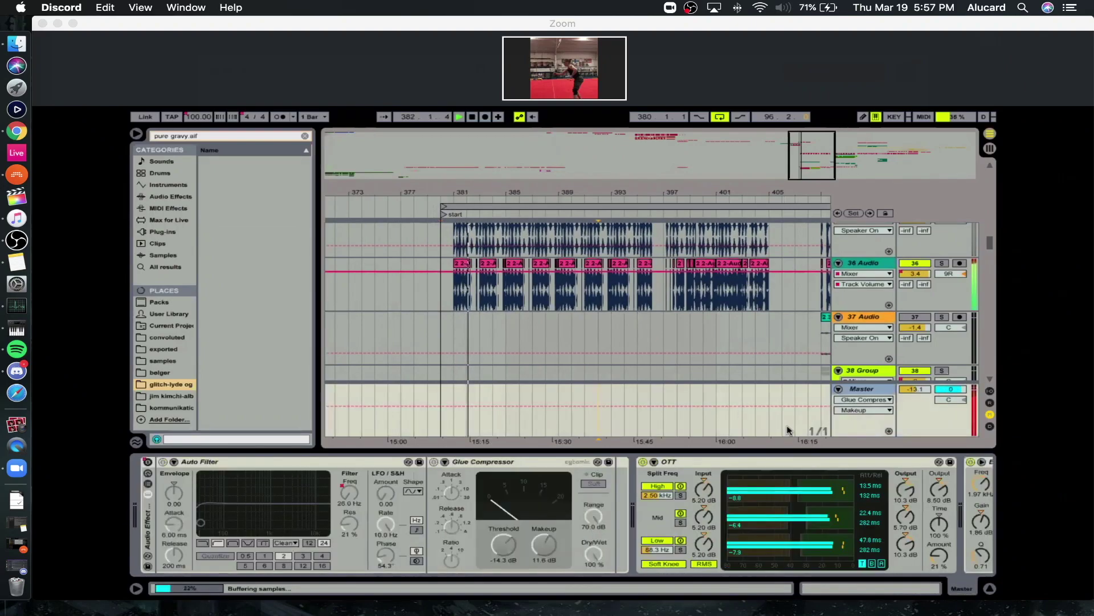
scroll(533, 530, right, 5)
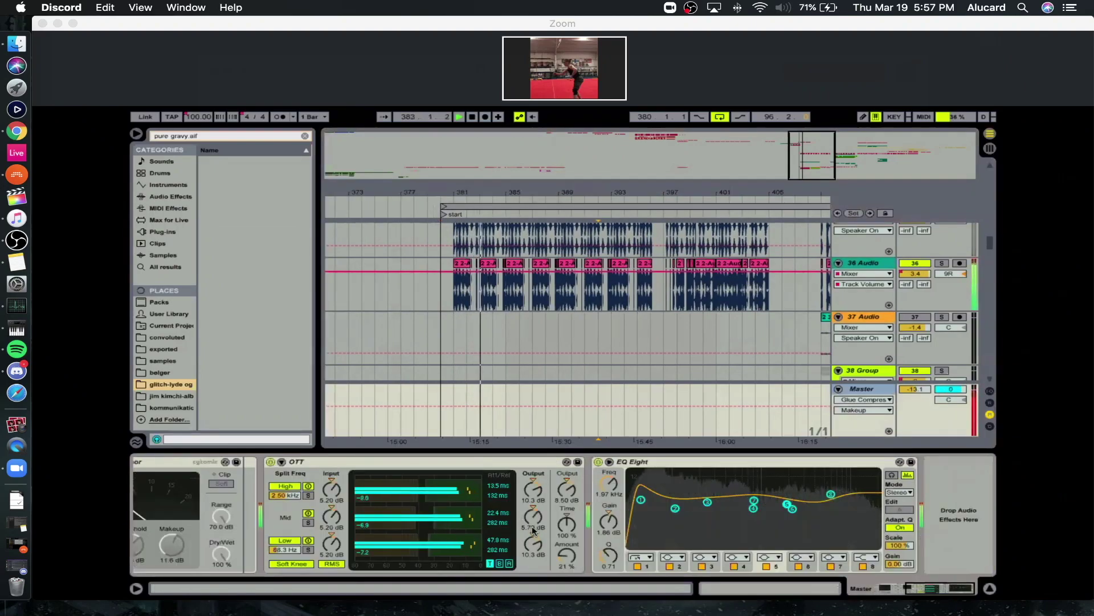
Clear the browser search, add a Utility audio effect at the end of the Master chain and set its gain to -12.8 dB.
click(166, 185)
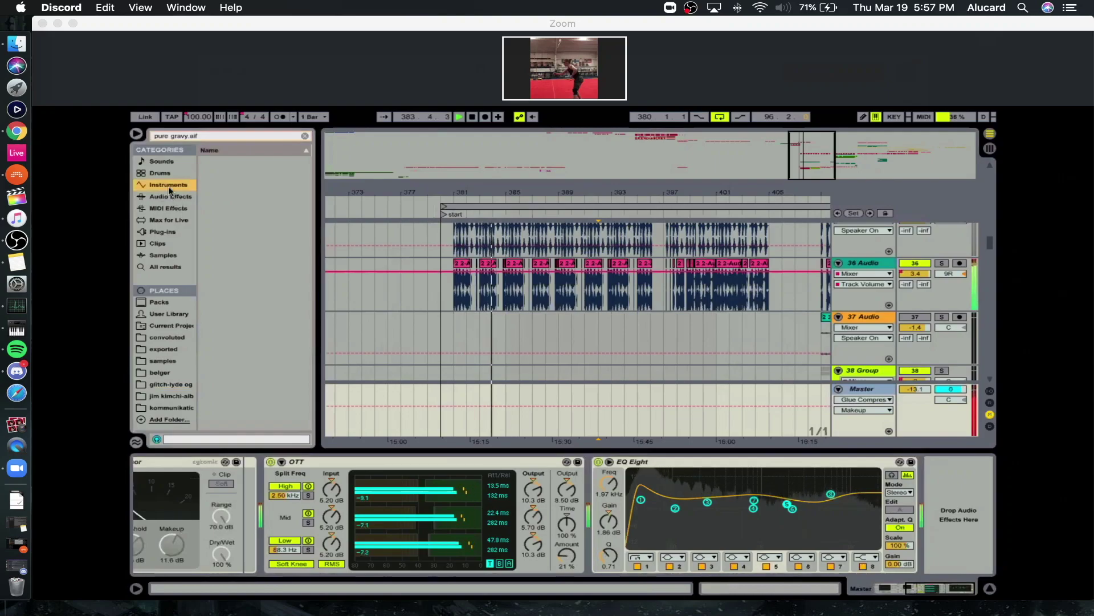
click(305, 136)
click(156, 197)
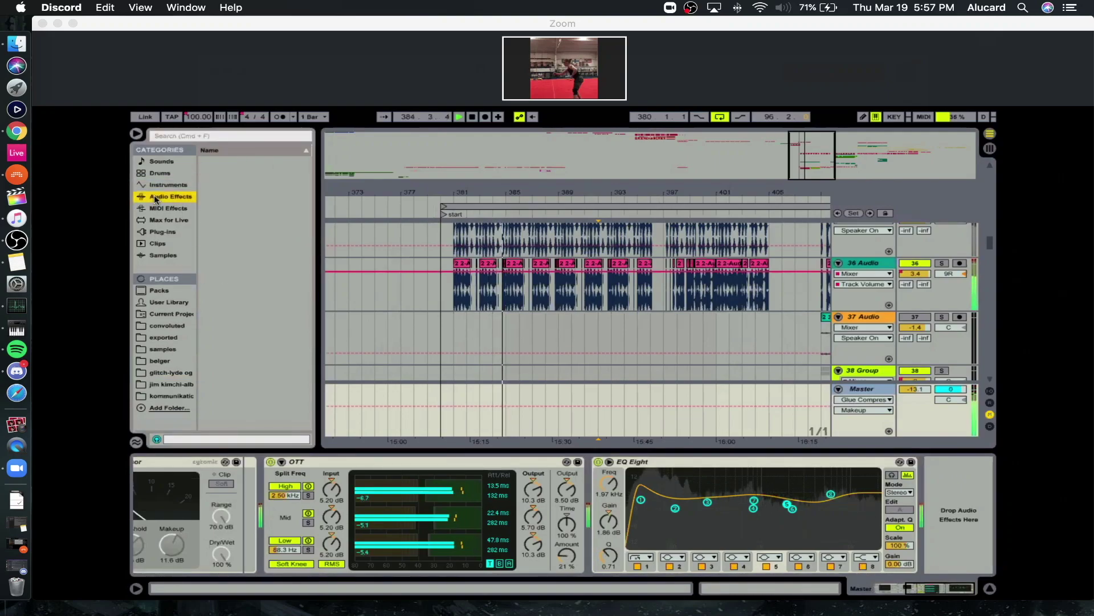
scroll(233, 406, down, 10)
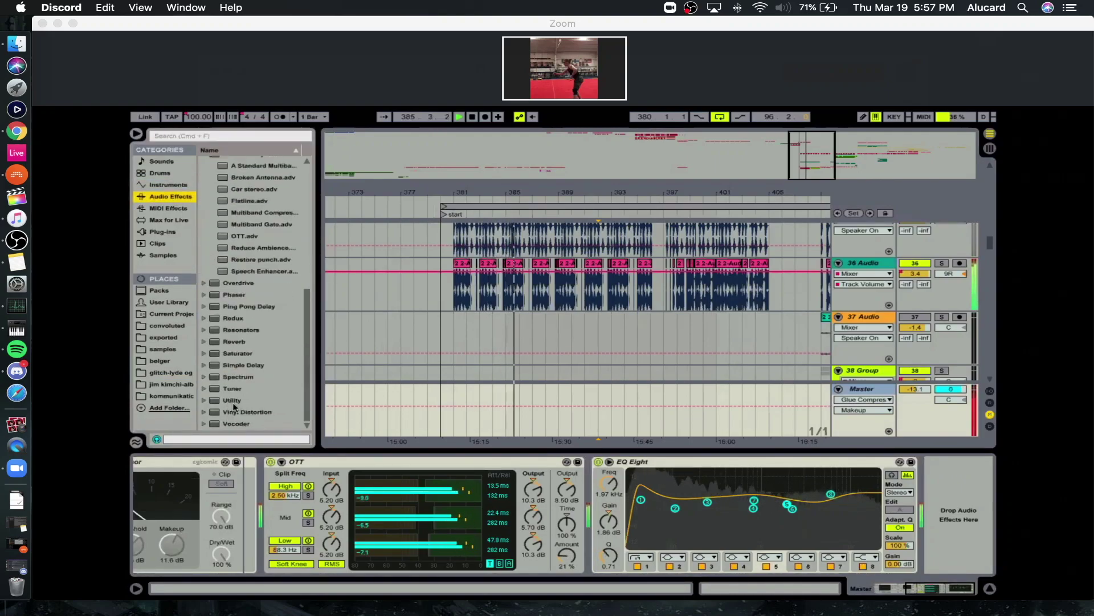
drag(232, 401, 404, 408)
drag(943, 548, 959, 530)
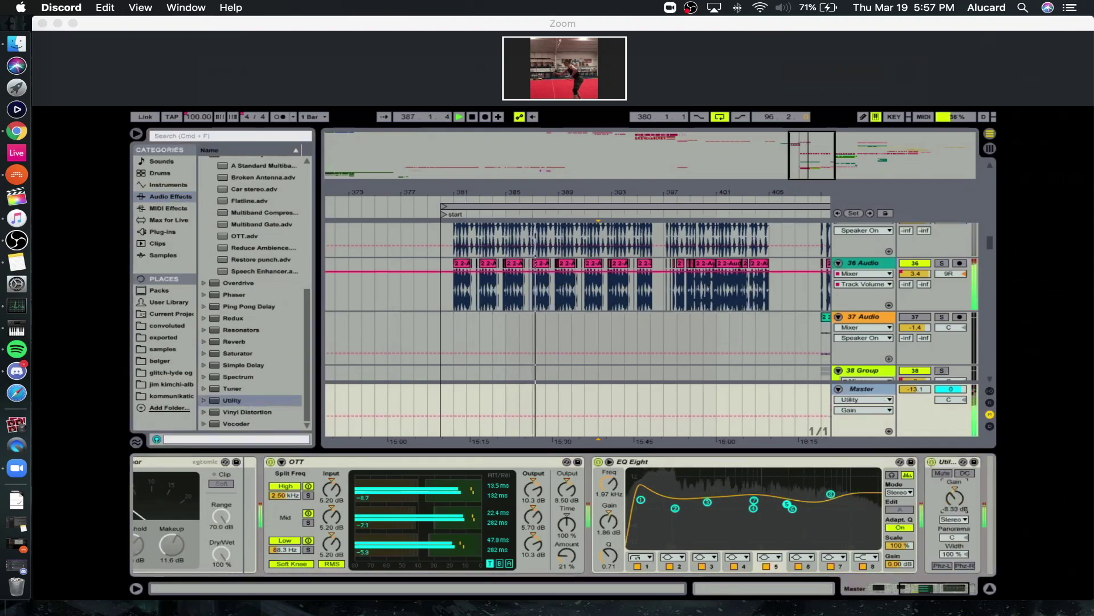
drag(955, 498, 959, 543)
Examine the cut clips on the 36 Audio track around bars 387 to 393 during playback.
scroll(623, 298, down, 5)
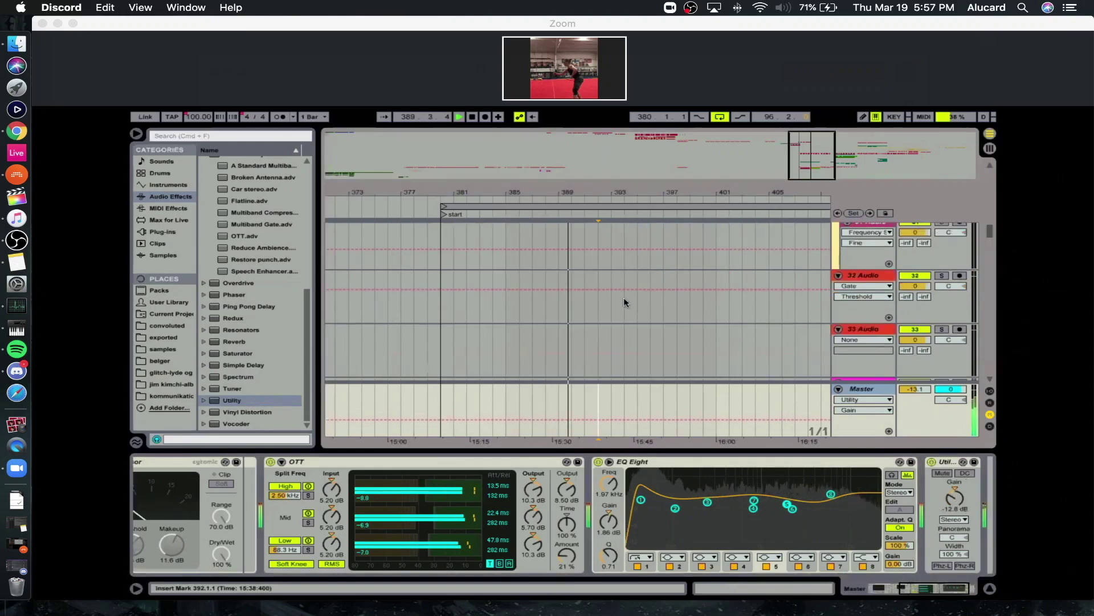
scroll(623, 298, up, 6)
drag(559, 189, 527, 238)
scroll(529, 254, down, 2)
scroll(528, 255, down, 1)
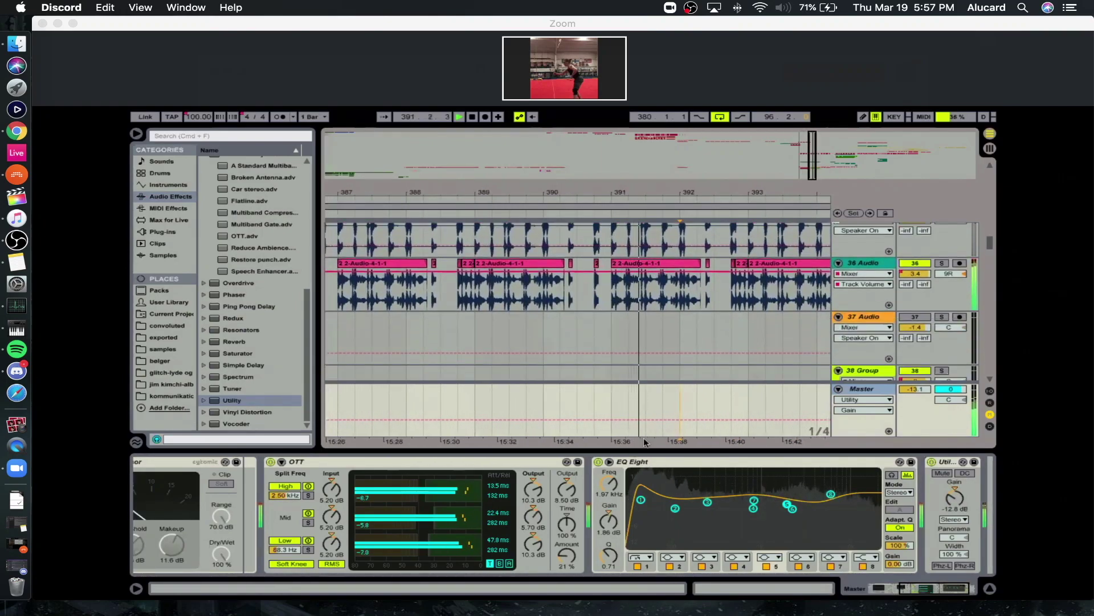
Hide the device view, look through the tracks down to the 56 Group around bar 380 and stop playback.
drag(747, 450, 733, 585)
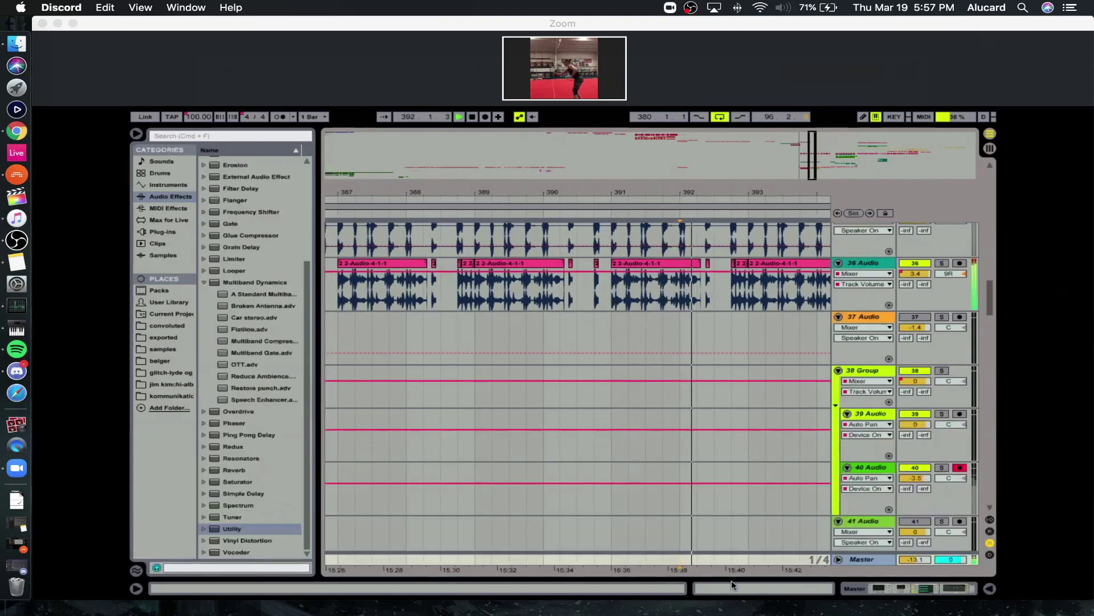
key(minus)
key(minus)
scroll(585, 300, up, 5)
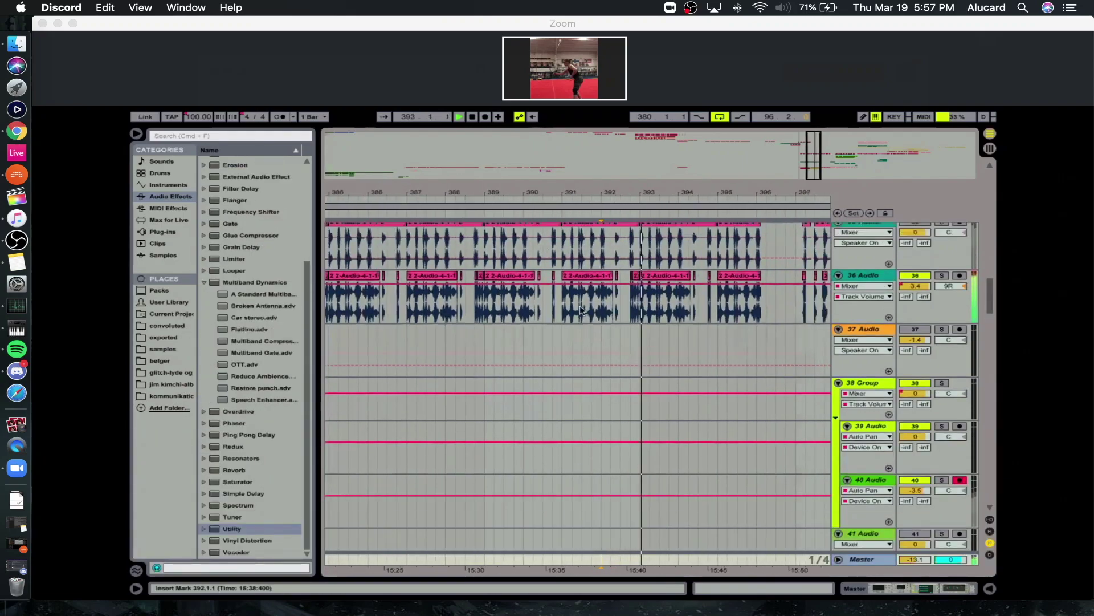
scroll(583, 299, down, 8)
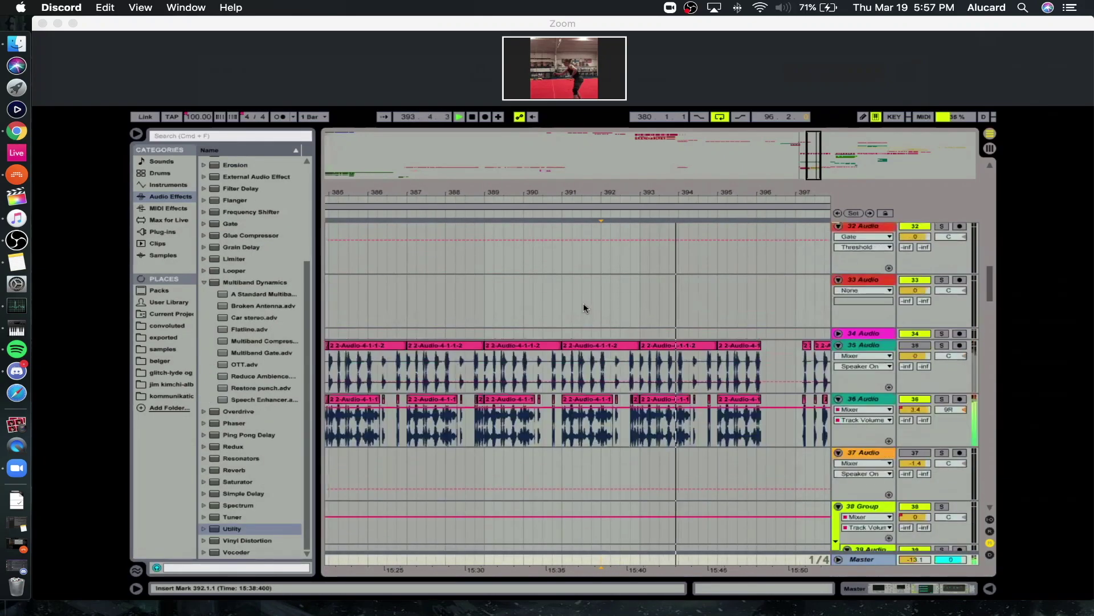
scroll(592, 313, down, 12)
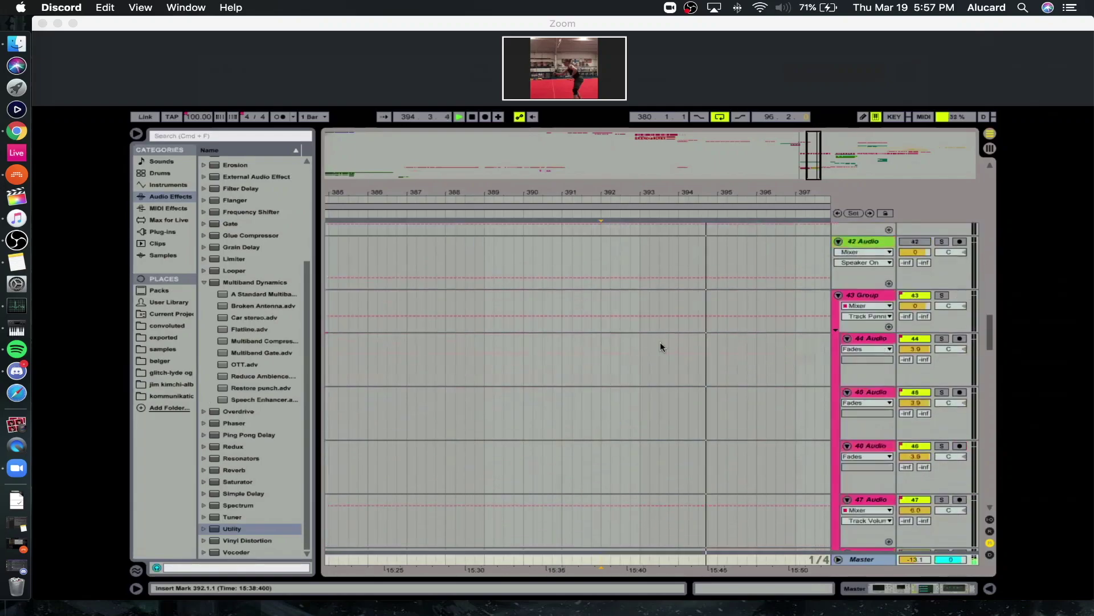
scroll(726, 396, down, 3)
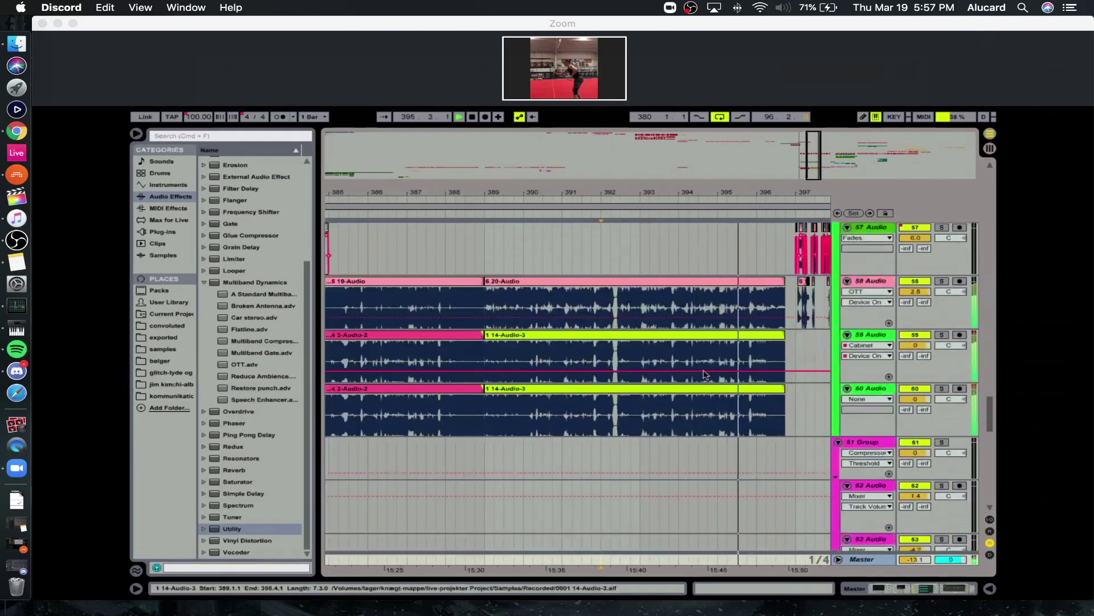
drag(587, 191, 679, 192)
key(space)
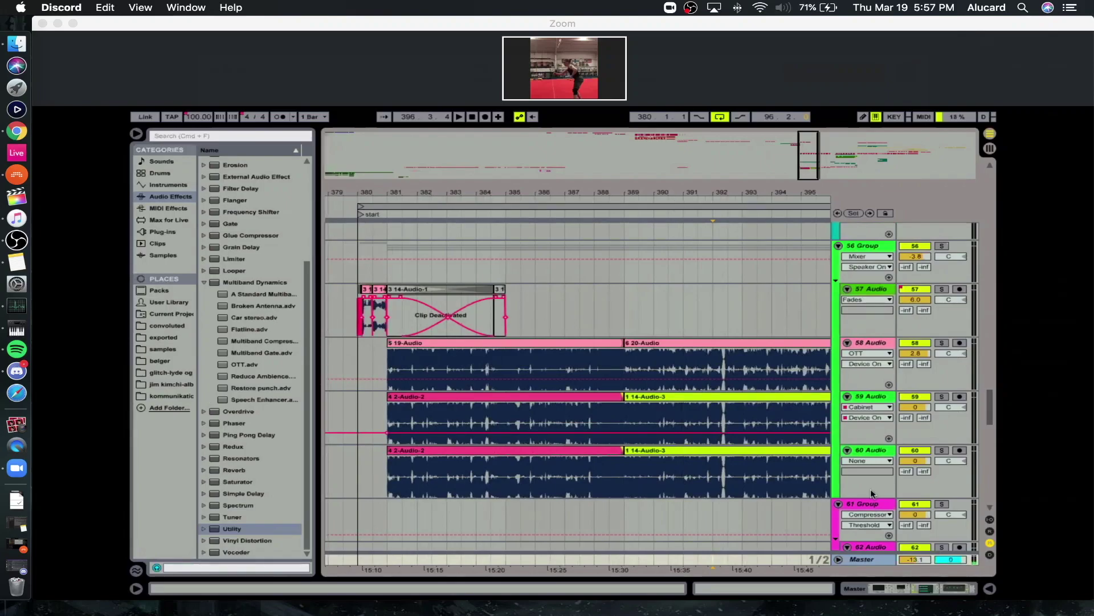
Select the 5 19-Audio clip on the 58 Audio track and open its sample settings.
drag(383, 192, 393, 209)
click(404, 366)
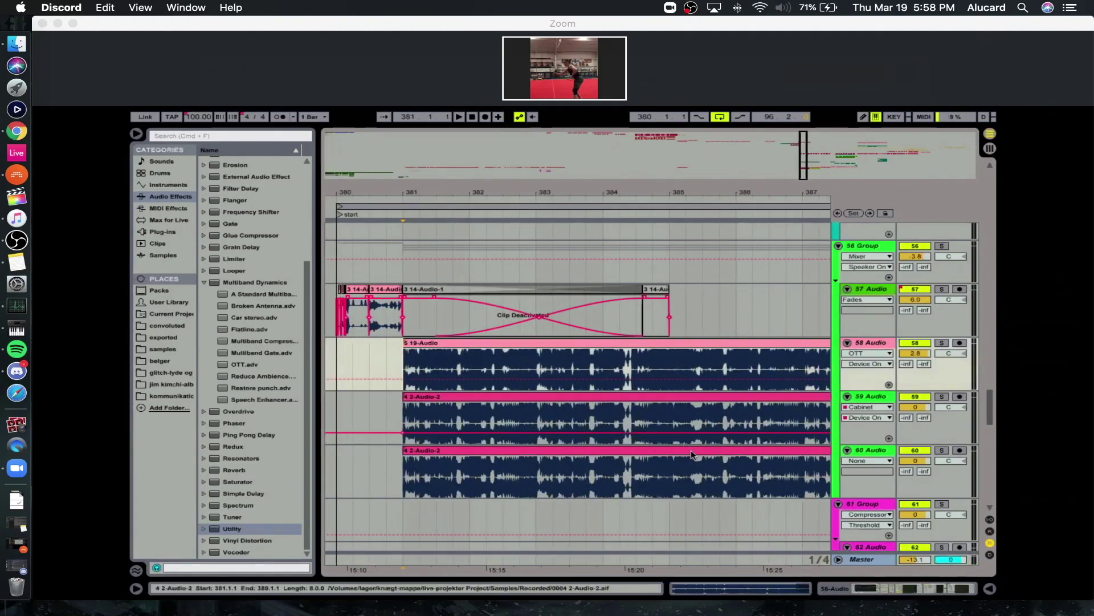
click(660, 344)
click(782, 587)
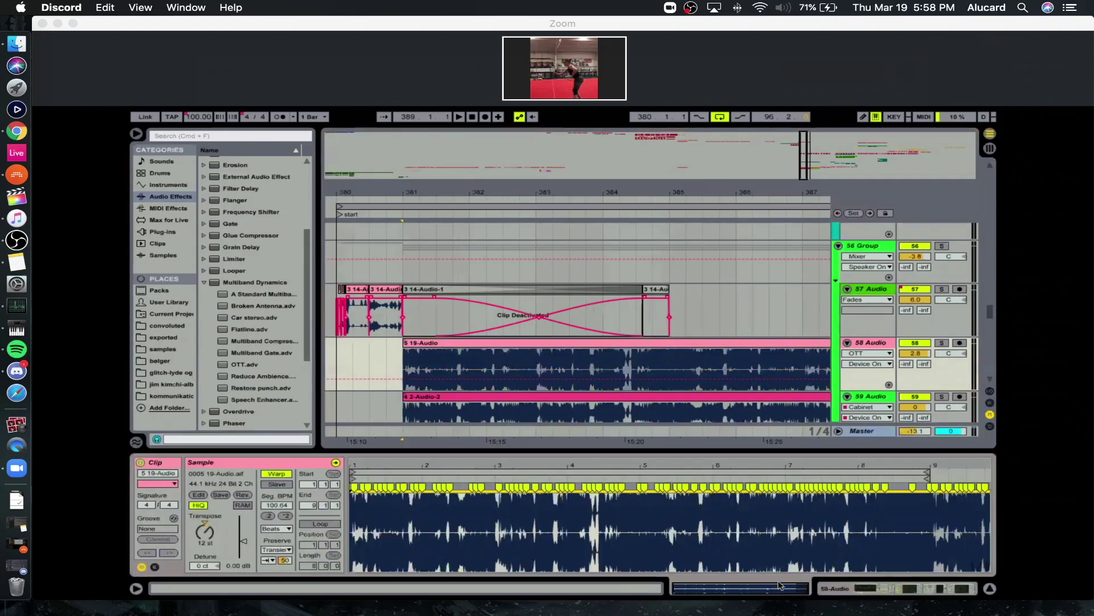
Compare the warp and transpose settings of the 4 2-Audio-2 clips on 59 and 60 Audio with those of 5 19-Audio.
click(472, 407)
scroll(472, 405, down, 1)
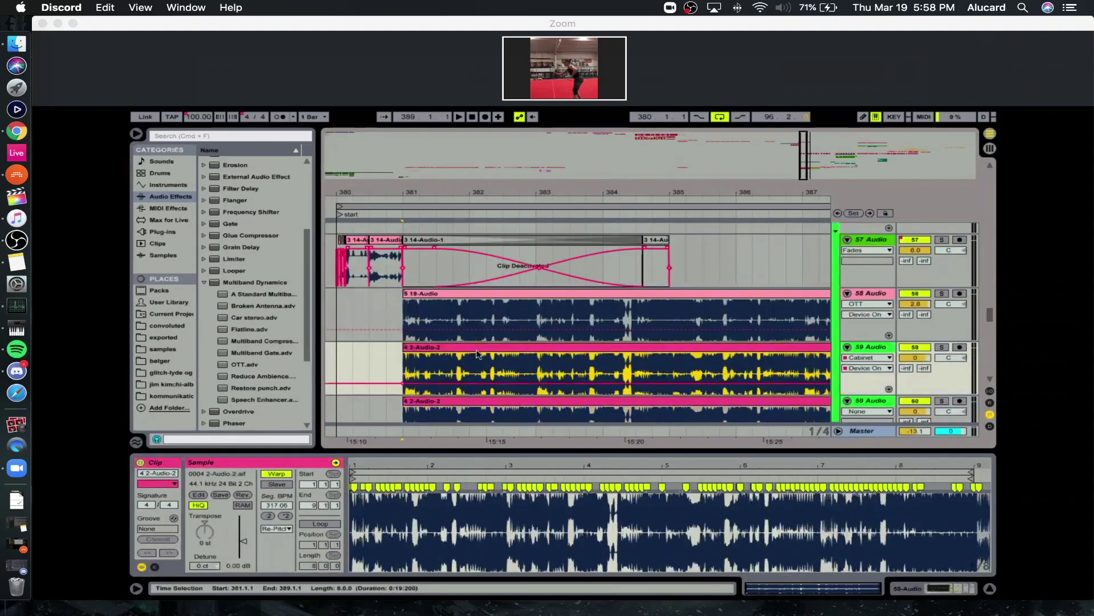
click(471, 405)
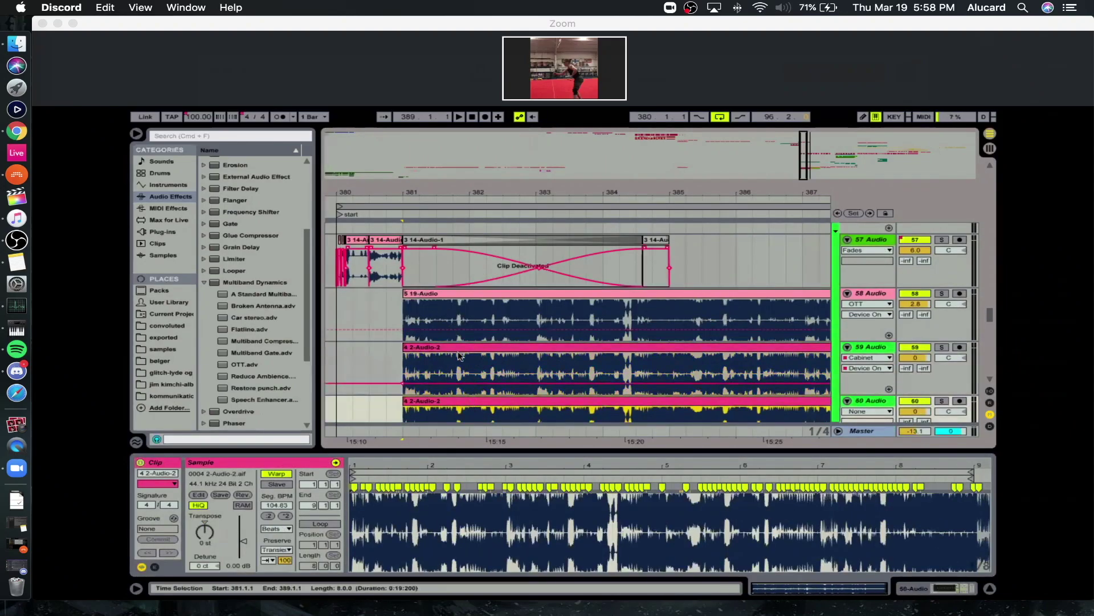
click(474, 294)
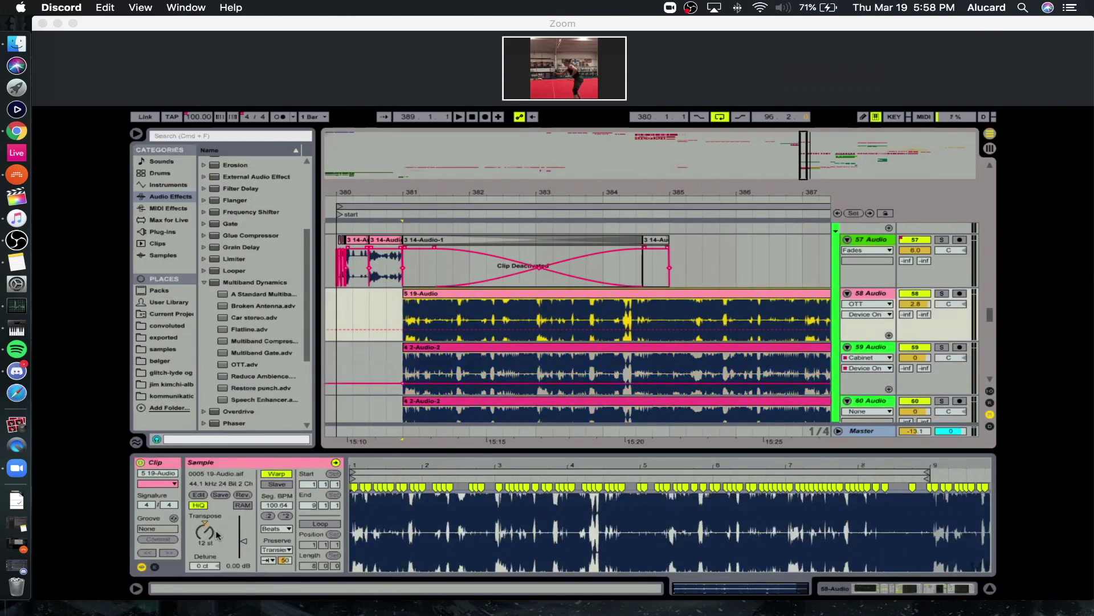
key(Down)
key(Down)
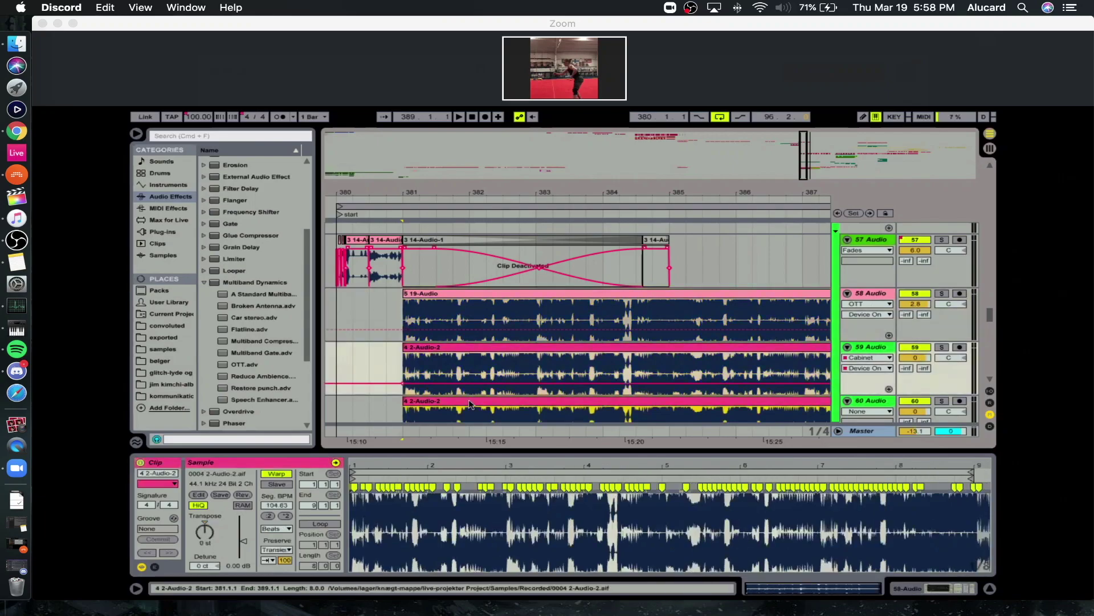
click(469, 382)
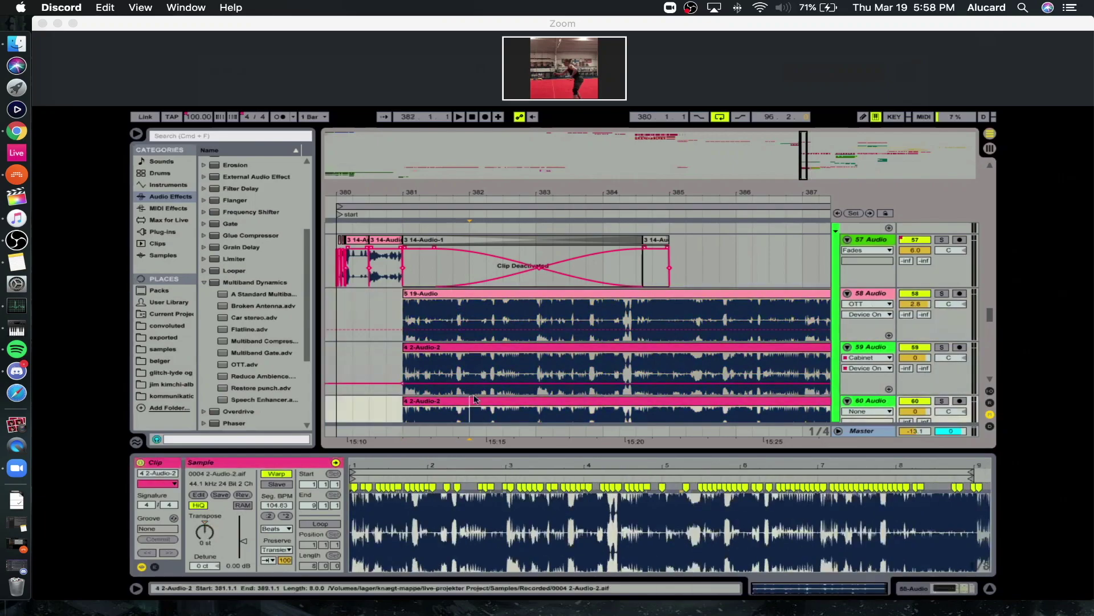
click(533, 360)
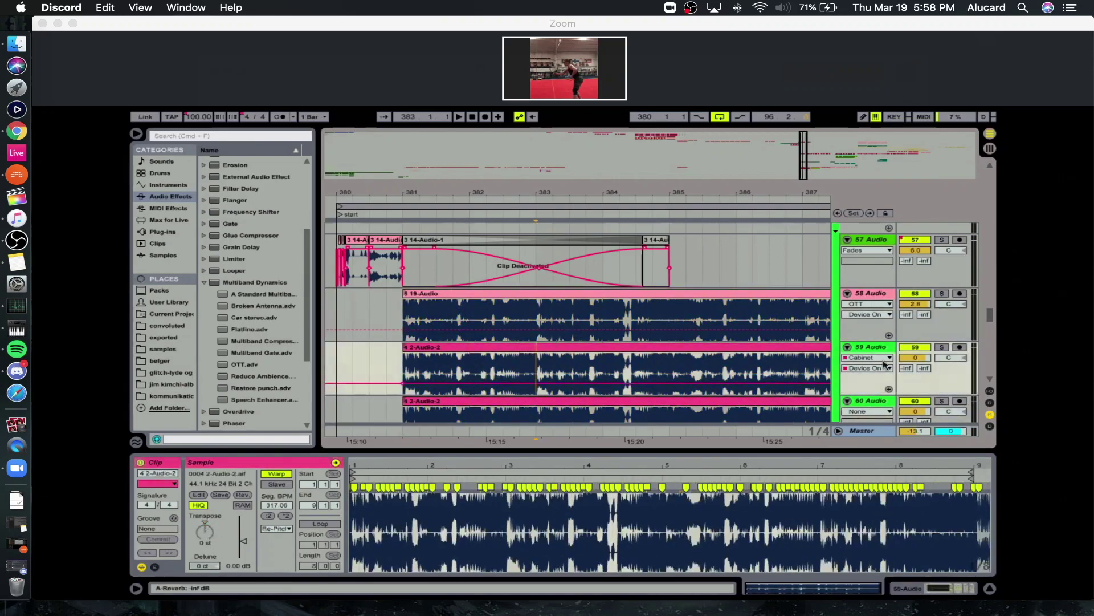
Solo the 59 and 60 Audio tracks and lower the Master's Utility gain to about -28 dB.
click(944, 347)
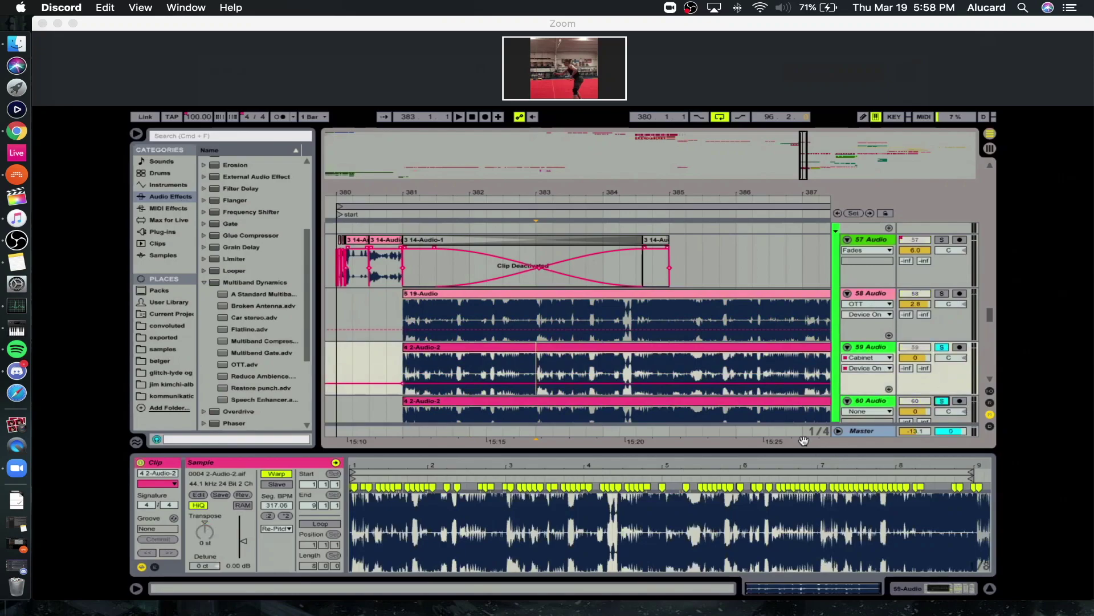
click(804, 440)
click(941, 587)
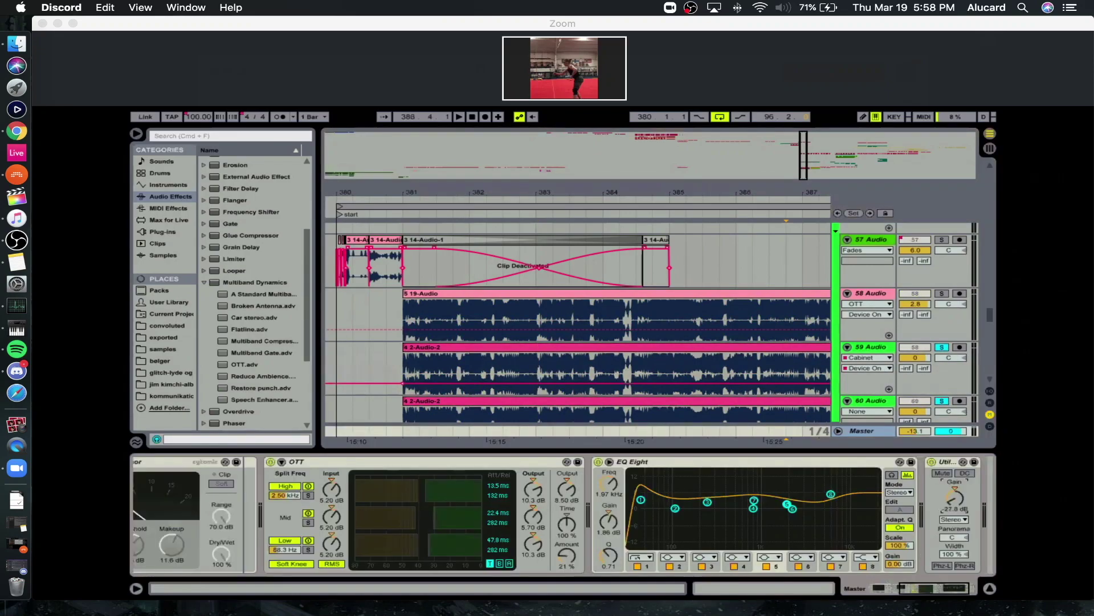
Audition the soloed 59 and 60 Audio tracks from bar 381 and set the Master's Utility gain to -23.3 dB.
key(space)
click(789, 347)
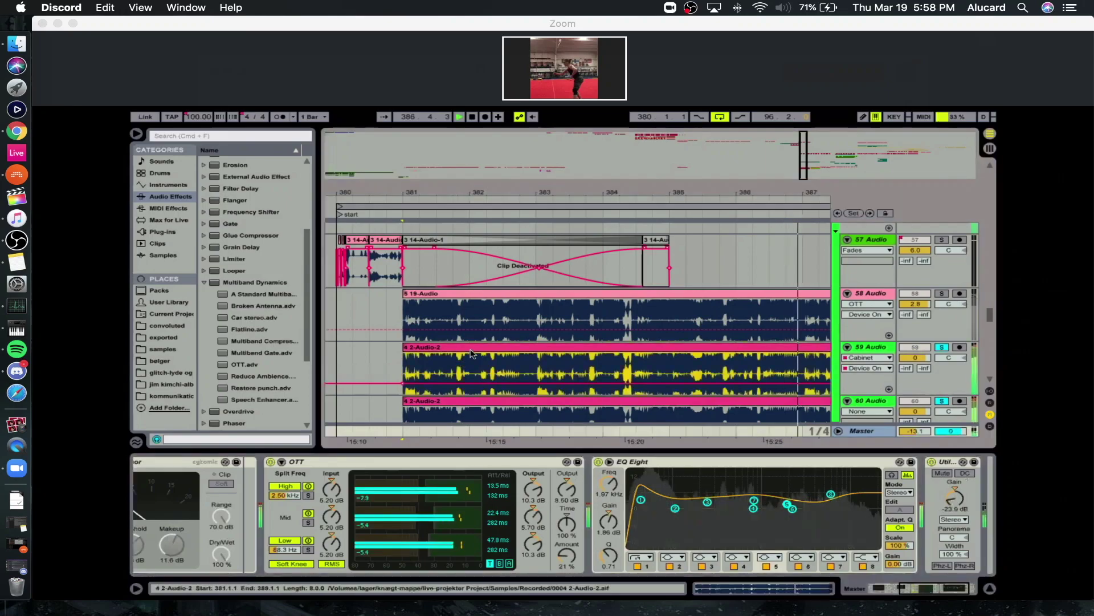
key(space)
key(space)
click(782, 434)
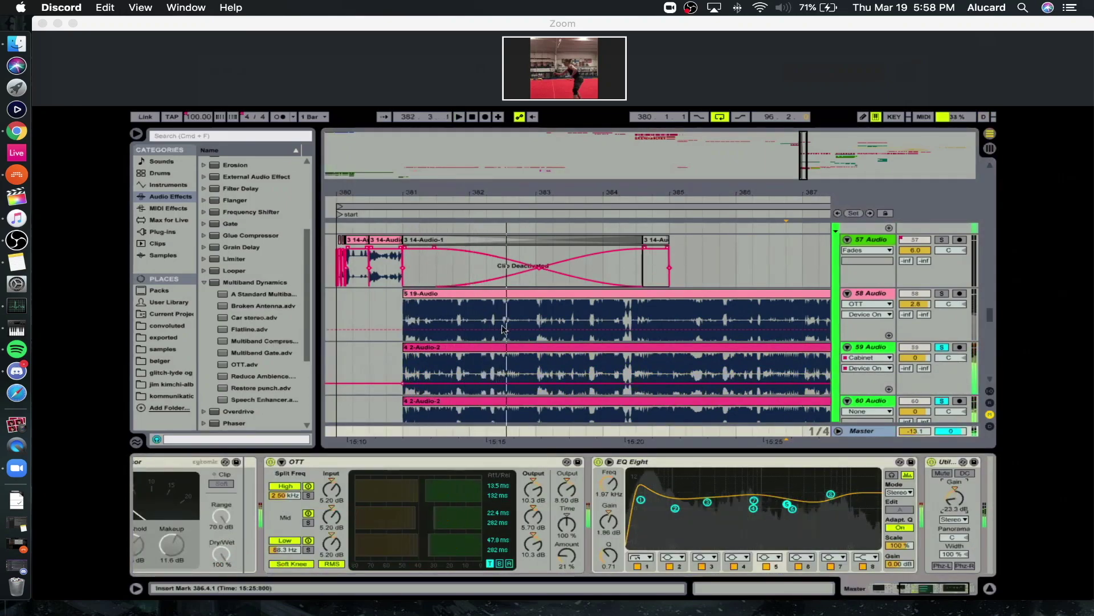
key(space)
Open the sample settings of the 4 2-Audio-2 clip on 59 Audio and view its full length in the arrangement.
scroll(484, 315, down, 2)
click(483, 312)
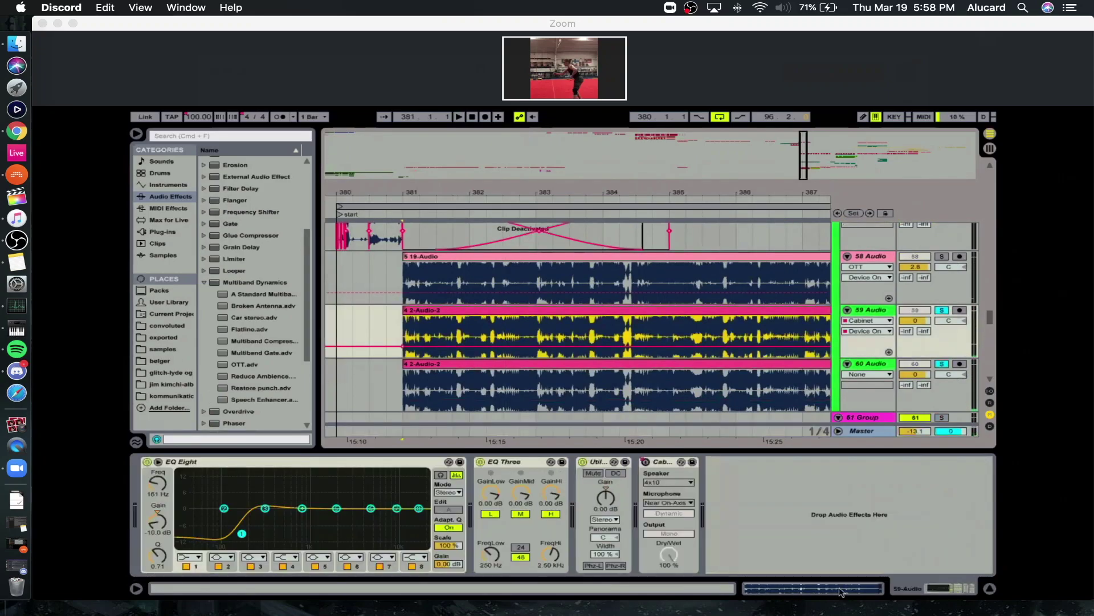
key(shift+Tab)
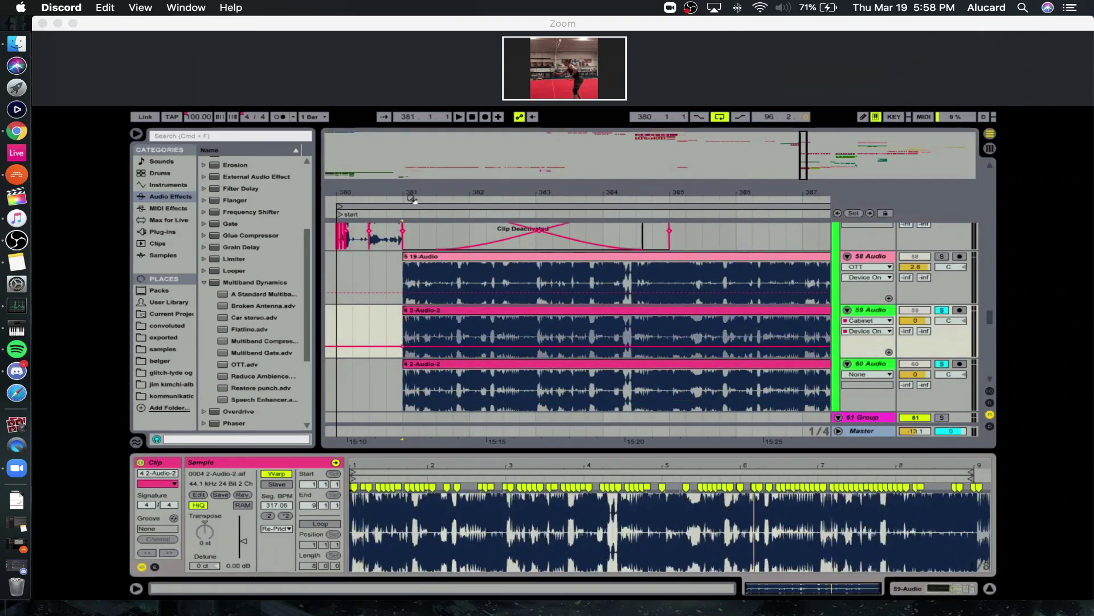
key(minus)
key(minus)
scroll(435, 294, up, 5)
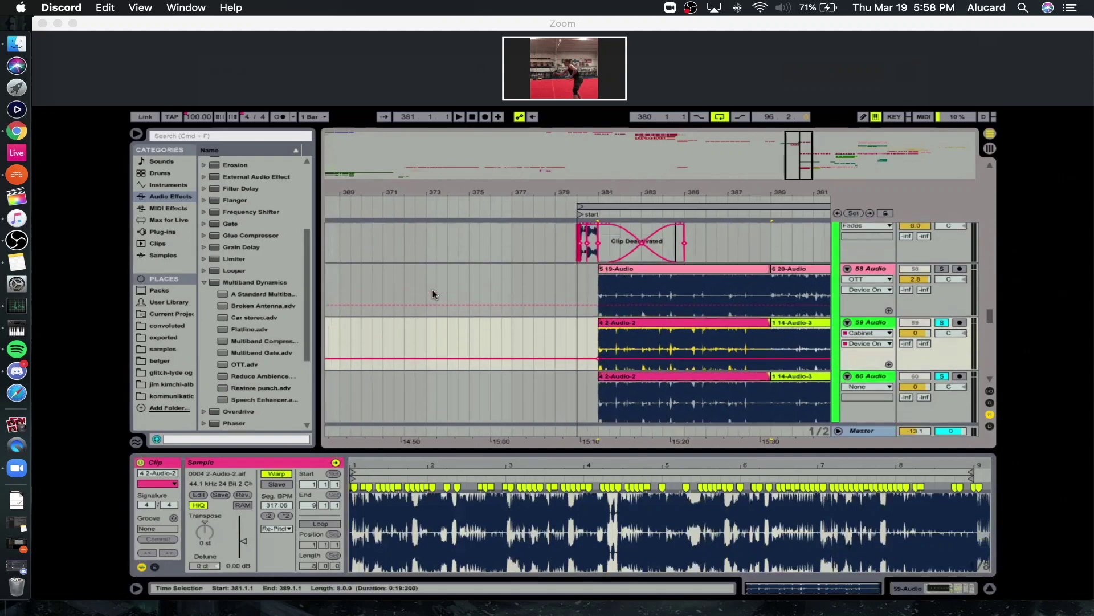
scroll(613, 249, down, 5)
drag(633, 196, 411, 197)
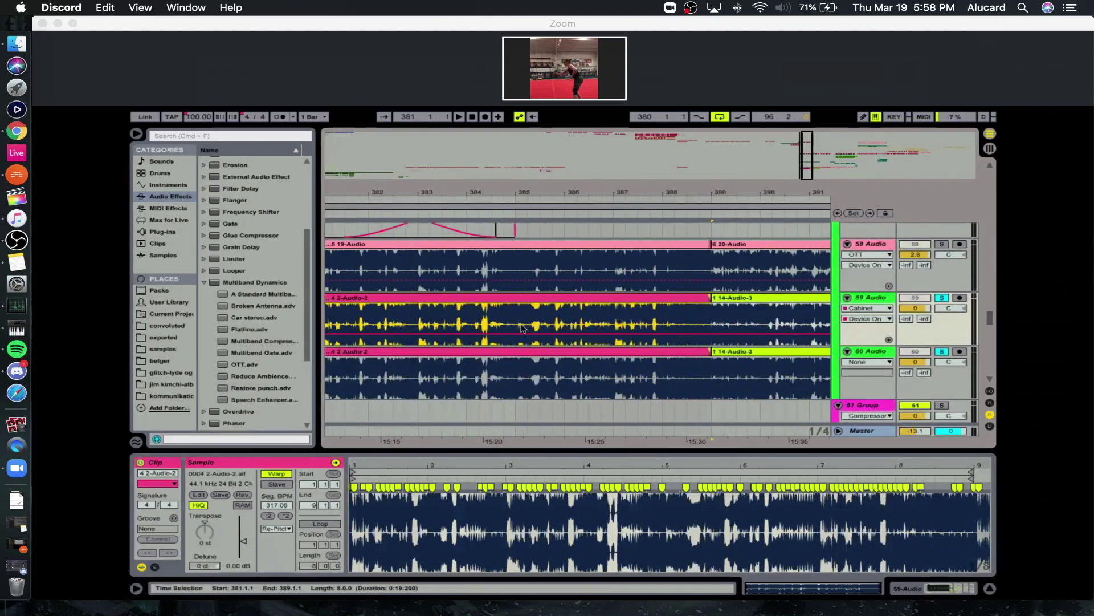
drag(491, 196, 515, 197)
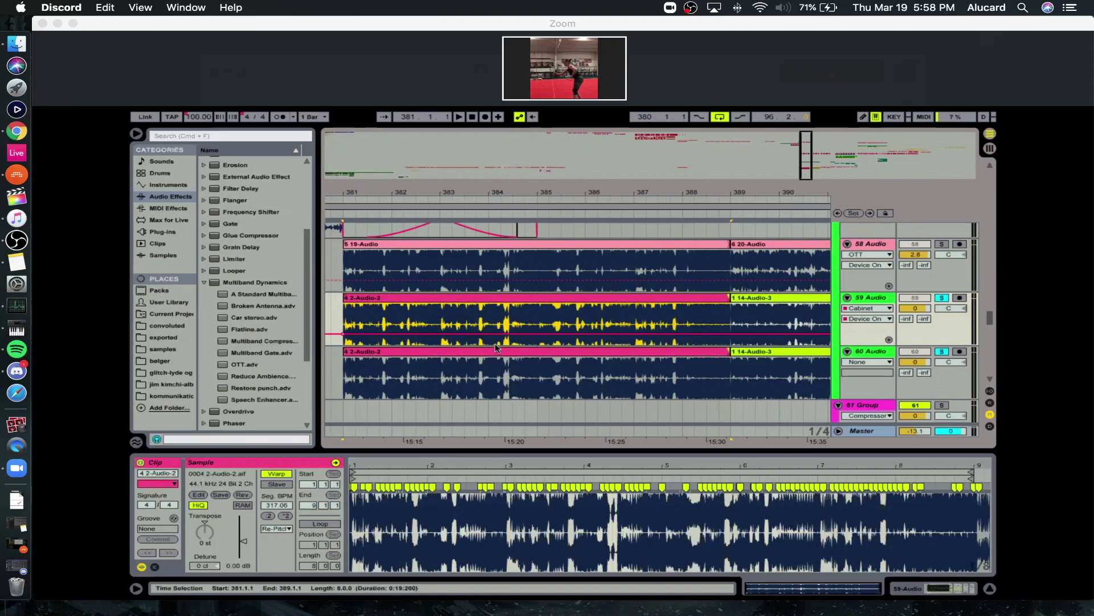
Select the 4 2-Audio-2 clip on the 60 Audio track and play it from bar 381.
click(574, 376)
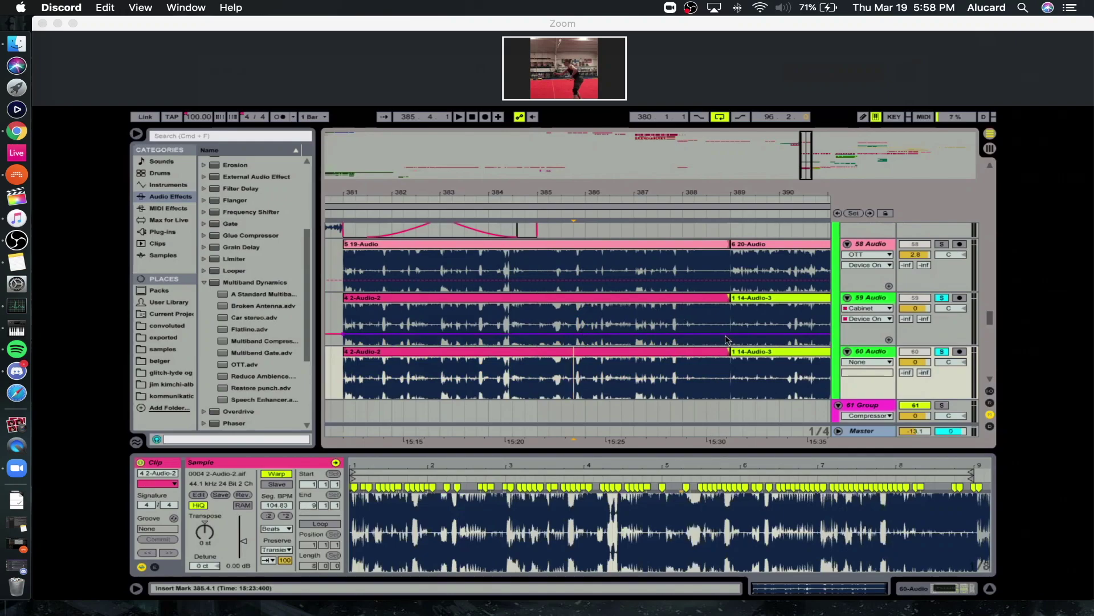
click(505, 351)
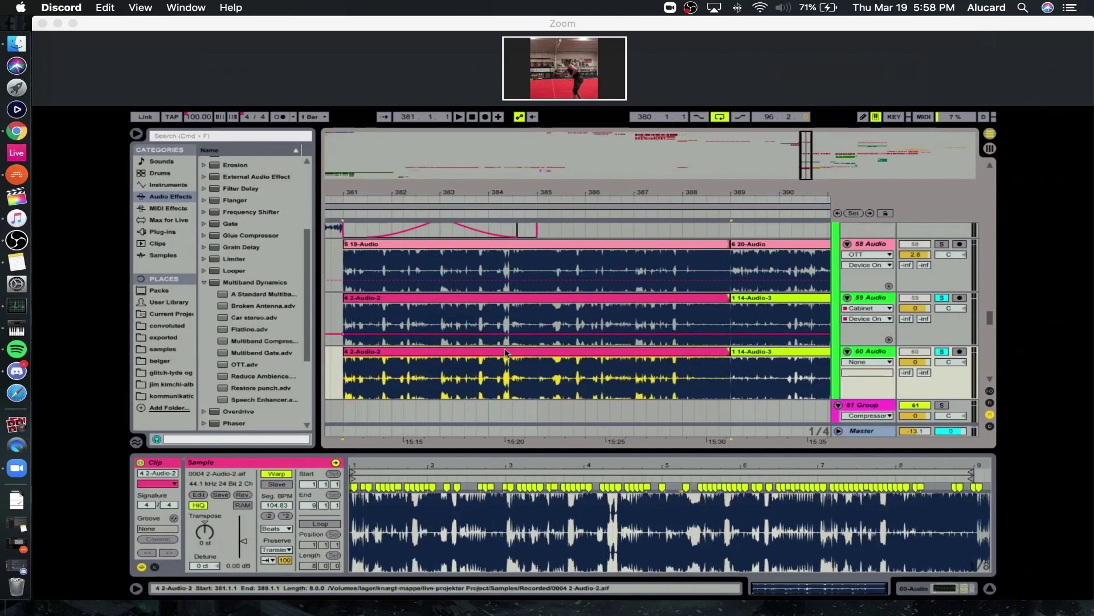
key(space)
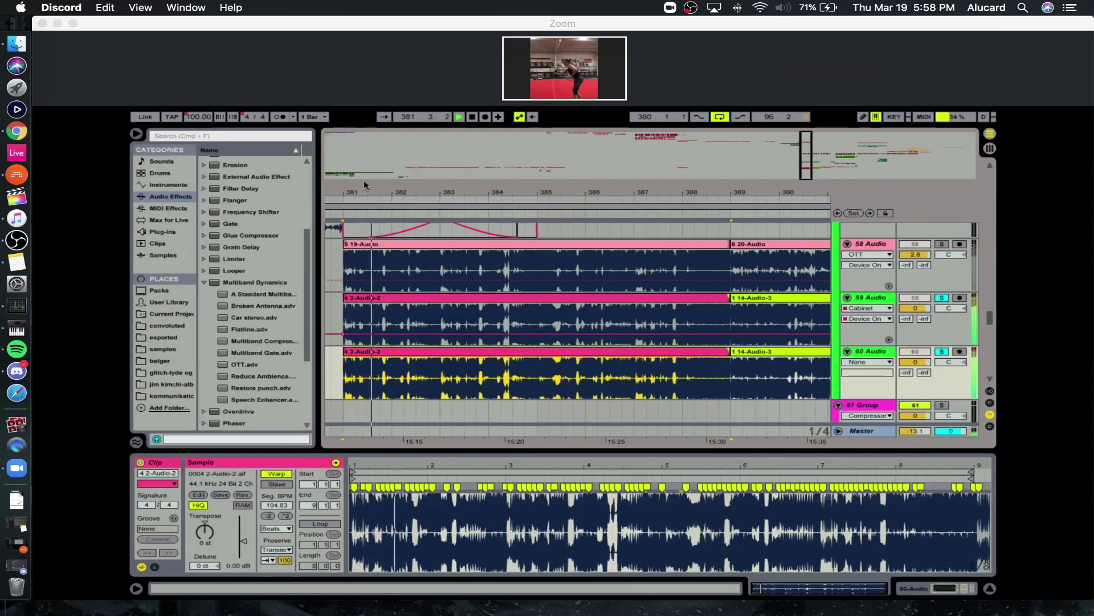
Compare the 60 Audio track soloed alone with 59 and 60 Audio together, and open the 1 14-Audio-3 clip on 59 Audio.
mouse_move(367, 187)
mouse_down()
mouse_move(366, 199)
mouse_move(374, 189)
mouse_up()
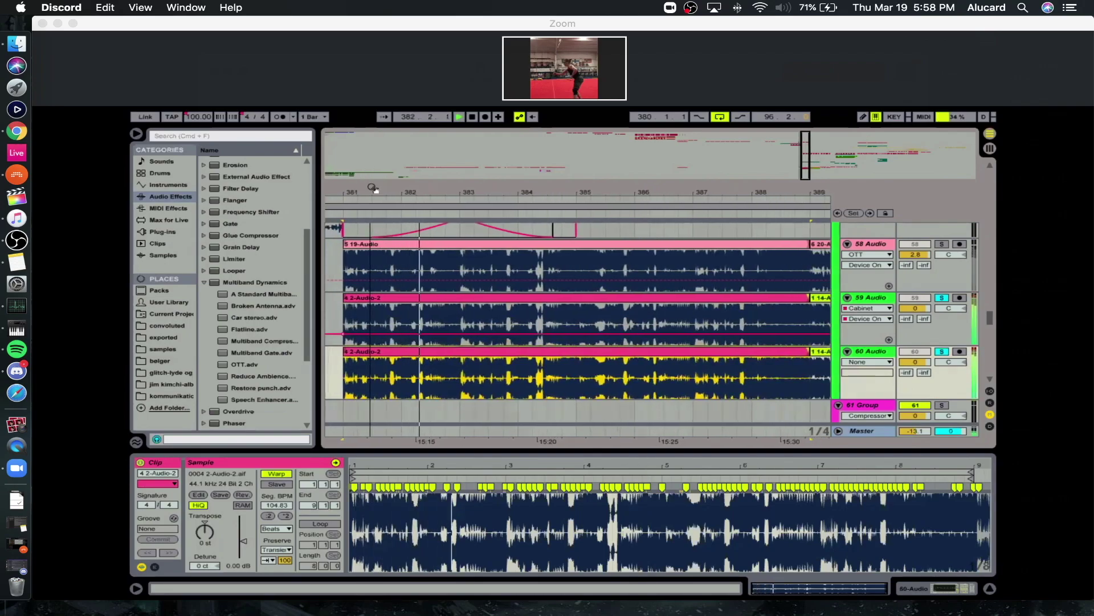
click(939, 351)
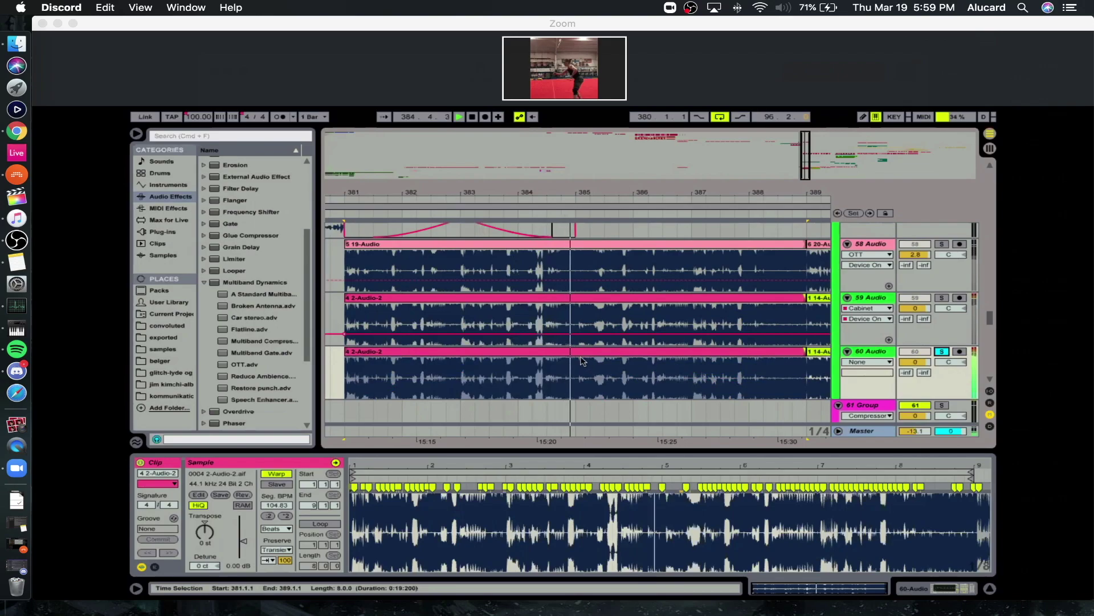
super+click(942, 299)
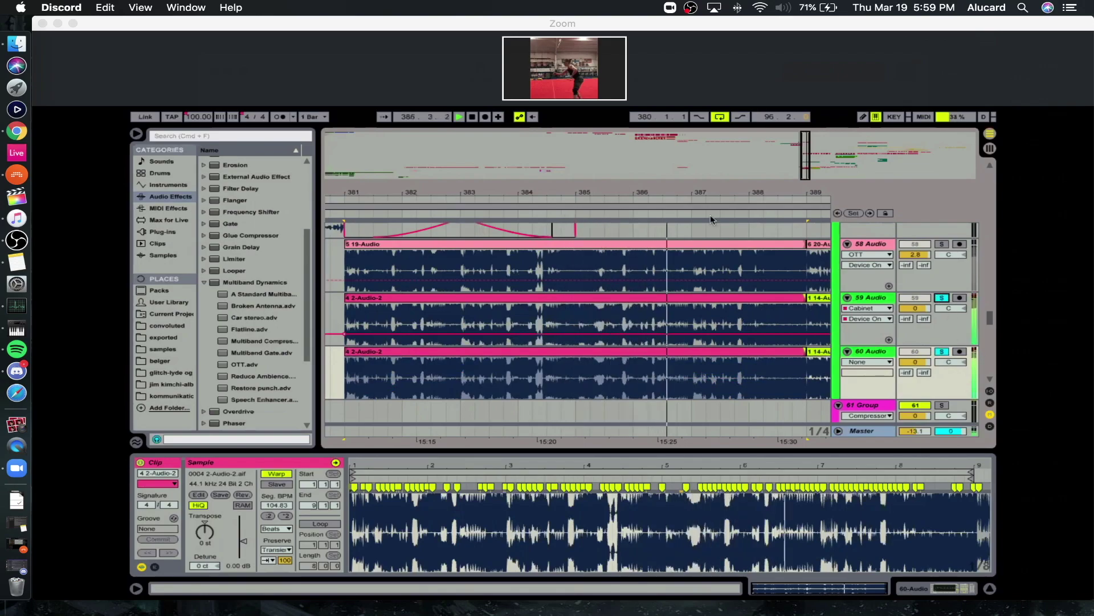
drag(716, 190, 538, 153)
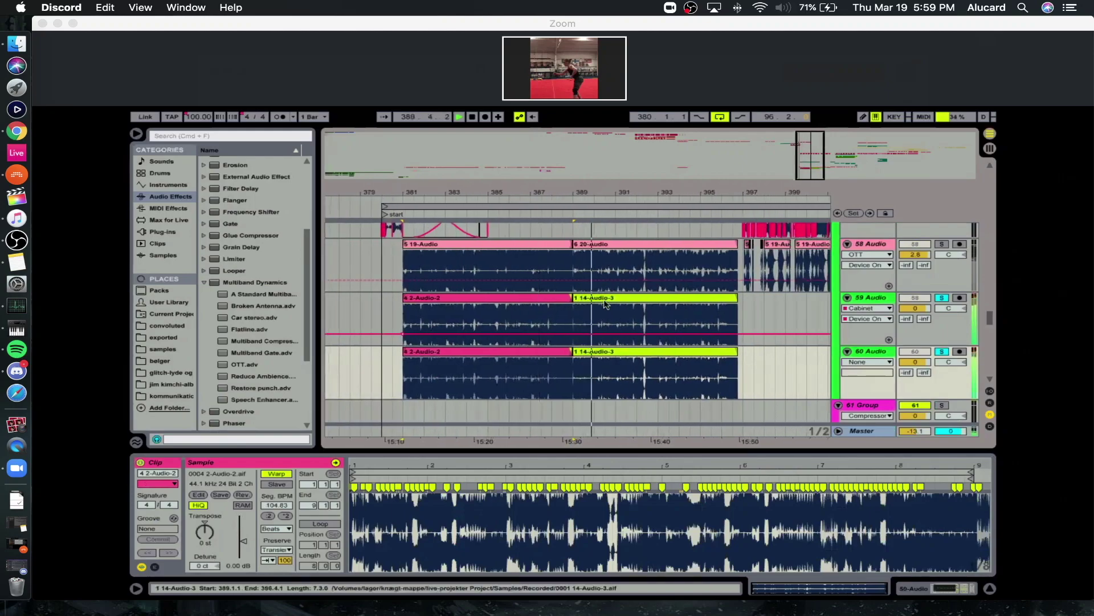
click(605, 304)
Look through the tracks across the whole arrangement, down to the samples and operator tracks.
drag(520, 189, 728, 125)
scroll(438, 346, up, 1)
scroll(438, 347, up, 15)
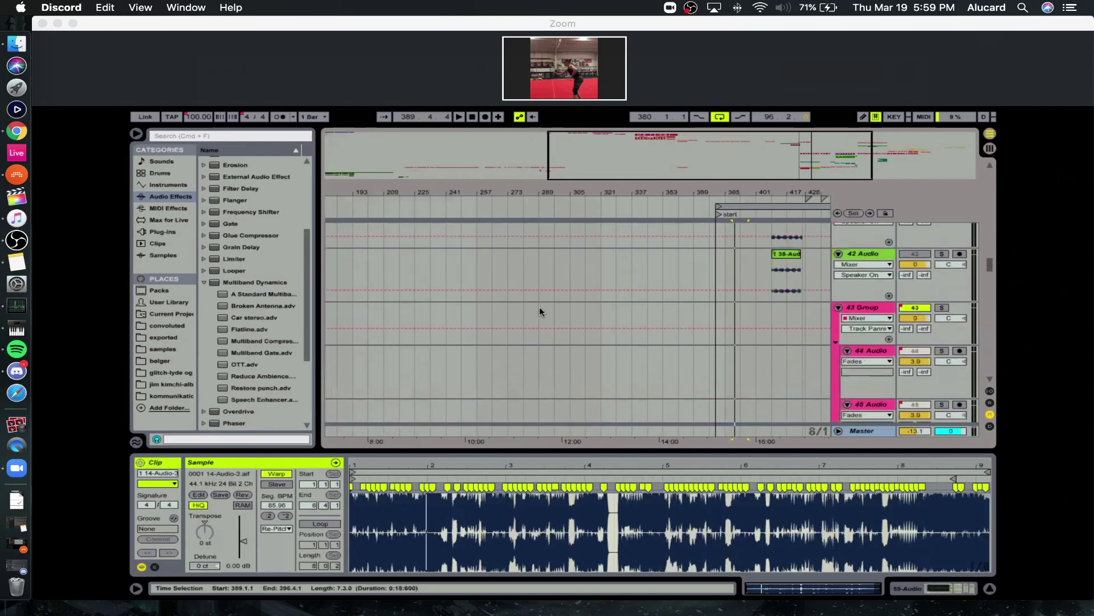
drag(593, 192, 587, 149)
scroll(548, 292, down, 8)
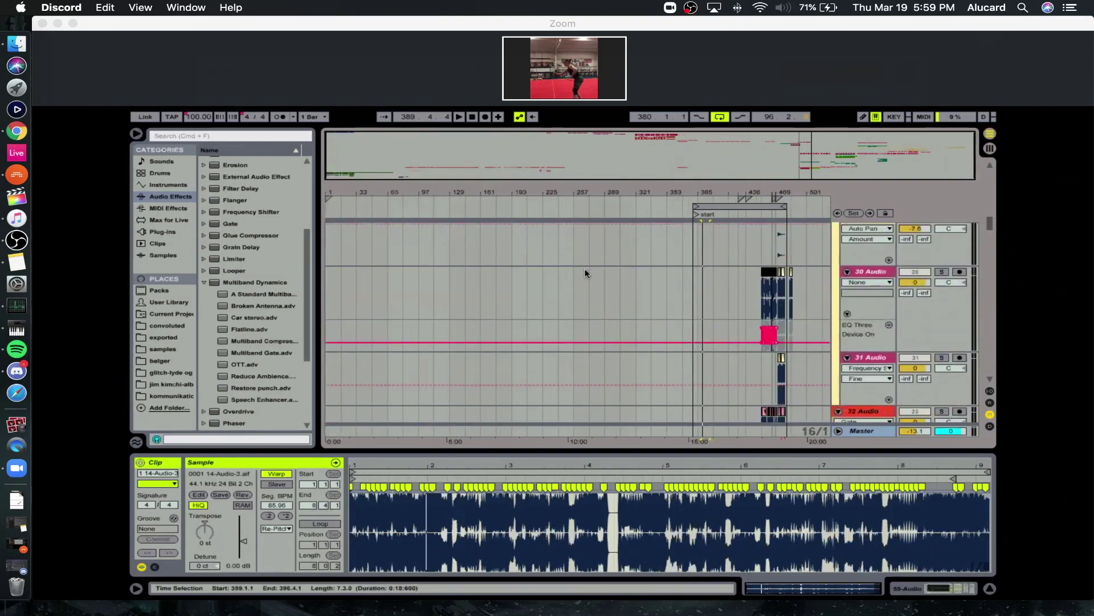
scroll(583, 294, down, 7)
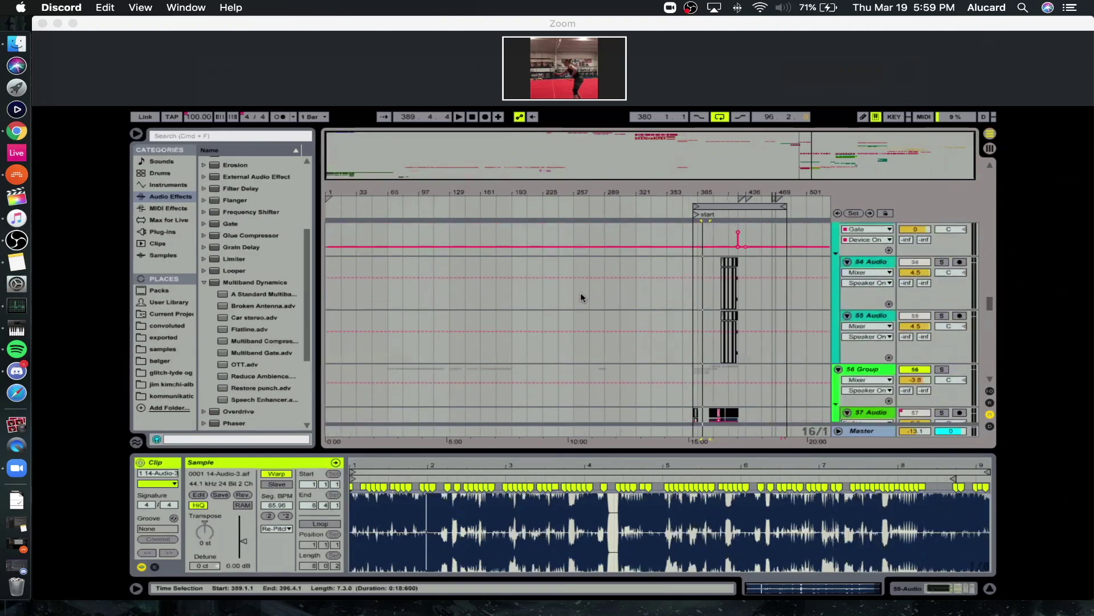
scroll(573, 296, down, 5)
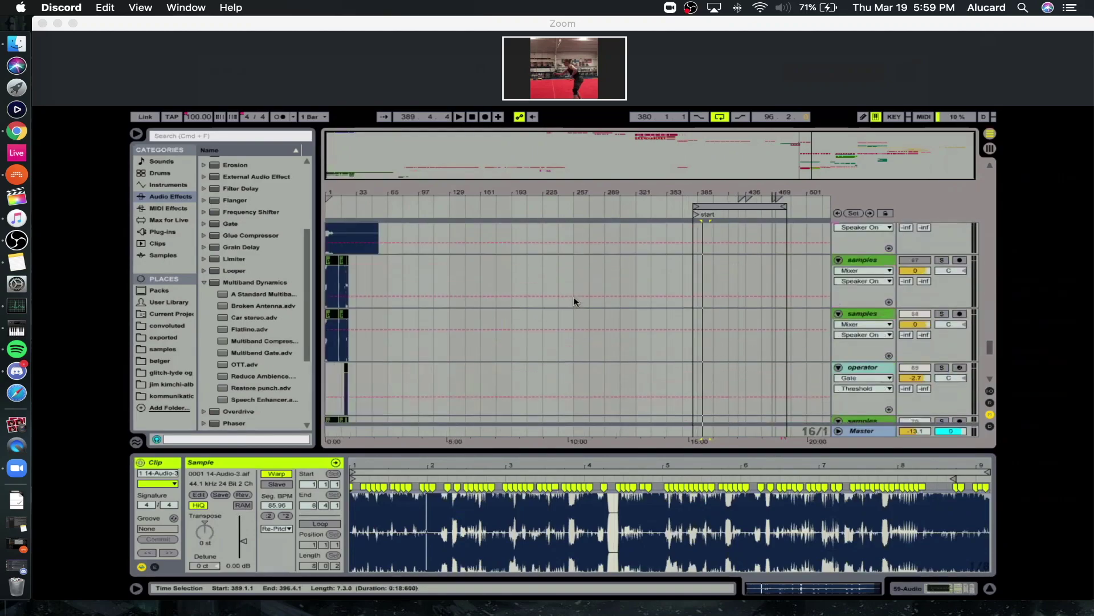
Play the first pure gravy clip on the uppermost samples track from bar 1 with that track soloed.
drag(365, 192, 471, 231)
scroll(353, 273, up, 3)
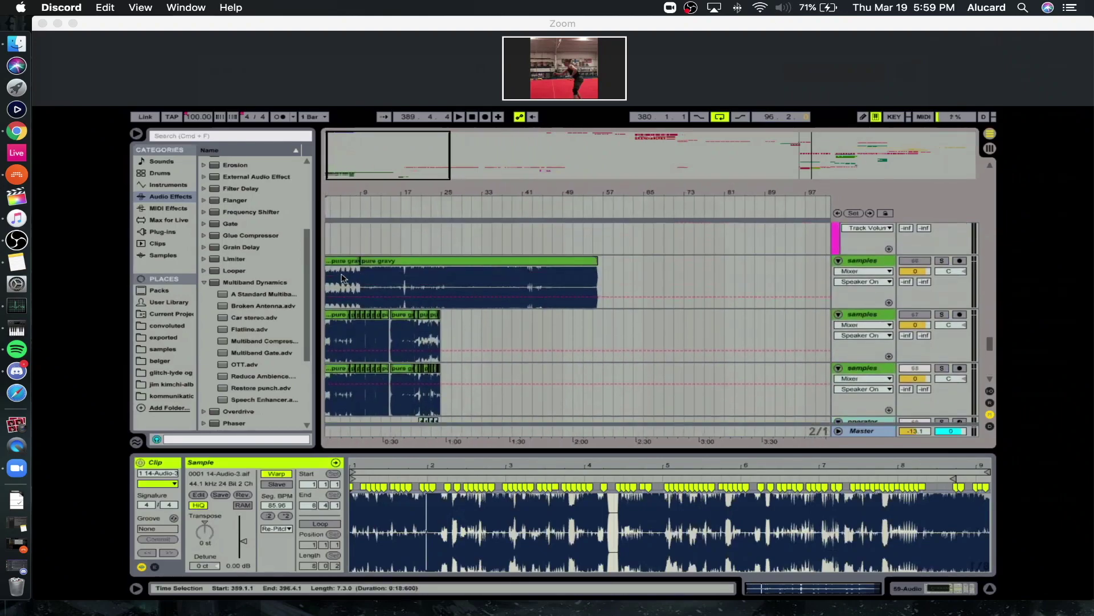
click(343, 278)
key(space)
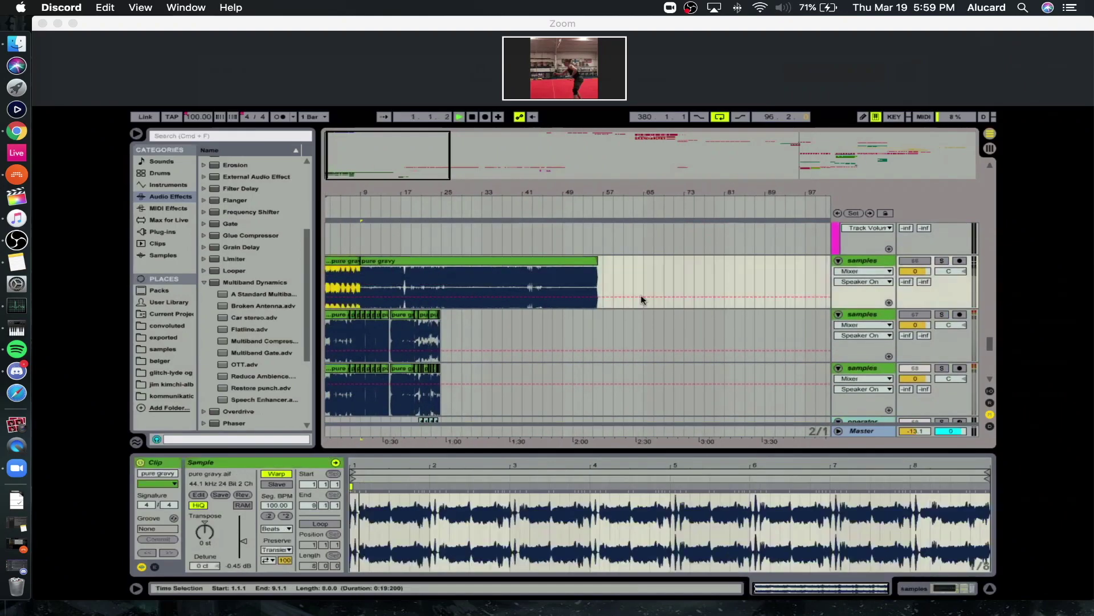
click(936, 251)
drag(440, 192, 441, 176)
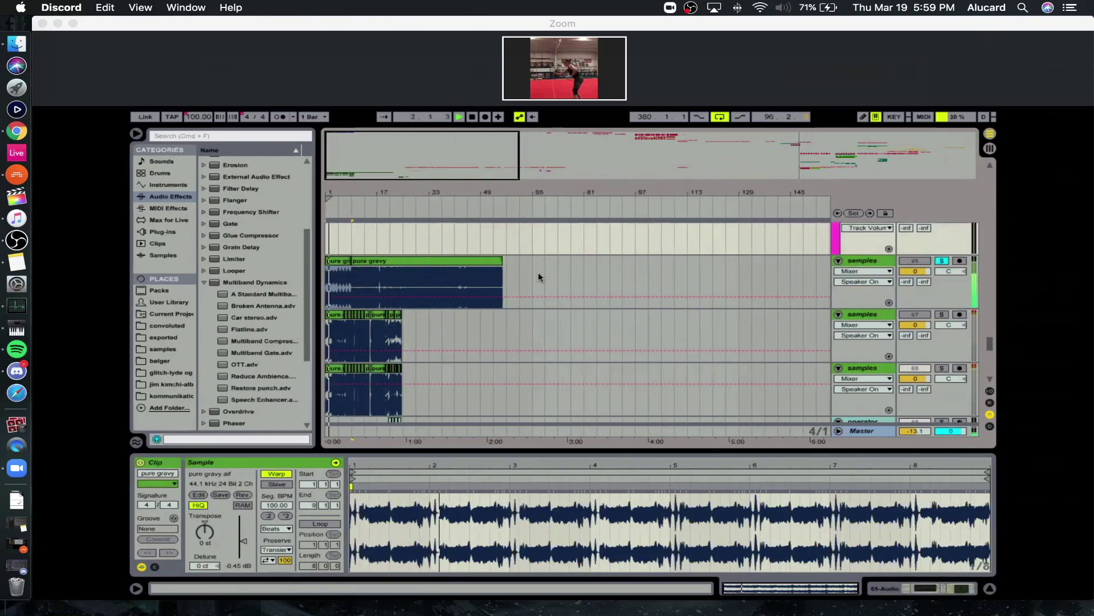
Solo the 71 Audio track, play it from bar 20 and add the resample track to the solo.
drag(360, 191, 415, 230)
scroll(415, 230, down, 2)
scroll(415, 230, down, 2)
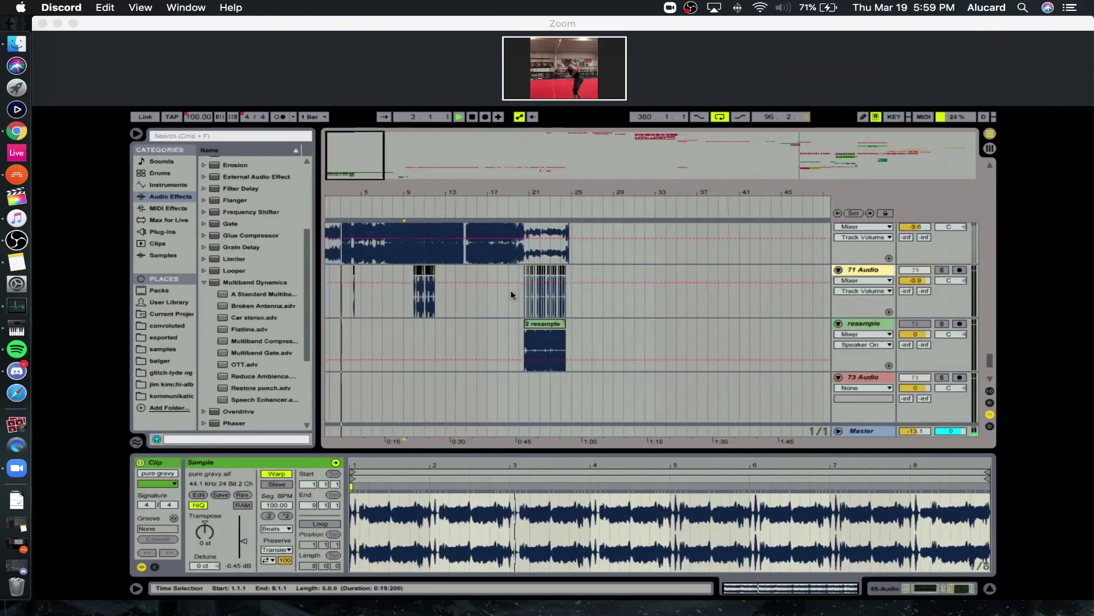
click(954, 275)
key(space)
key(space)
drag(540, 191, 559, 251)
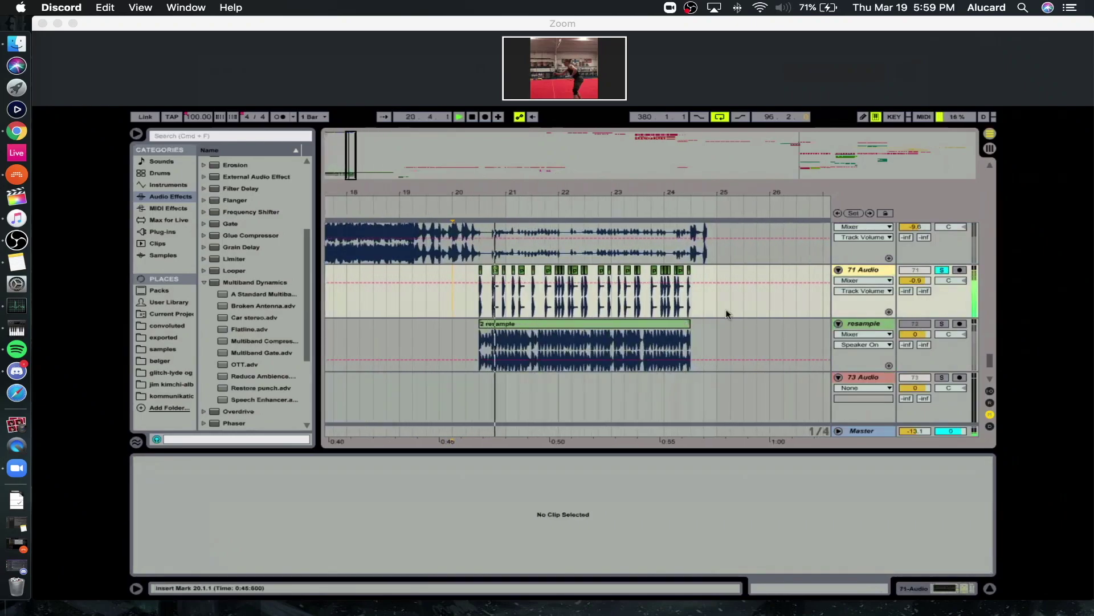
click(942, 323)
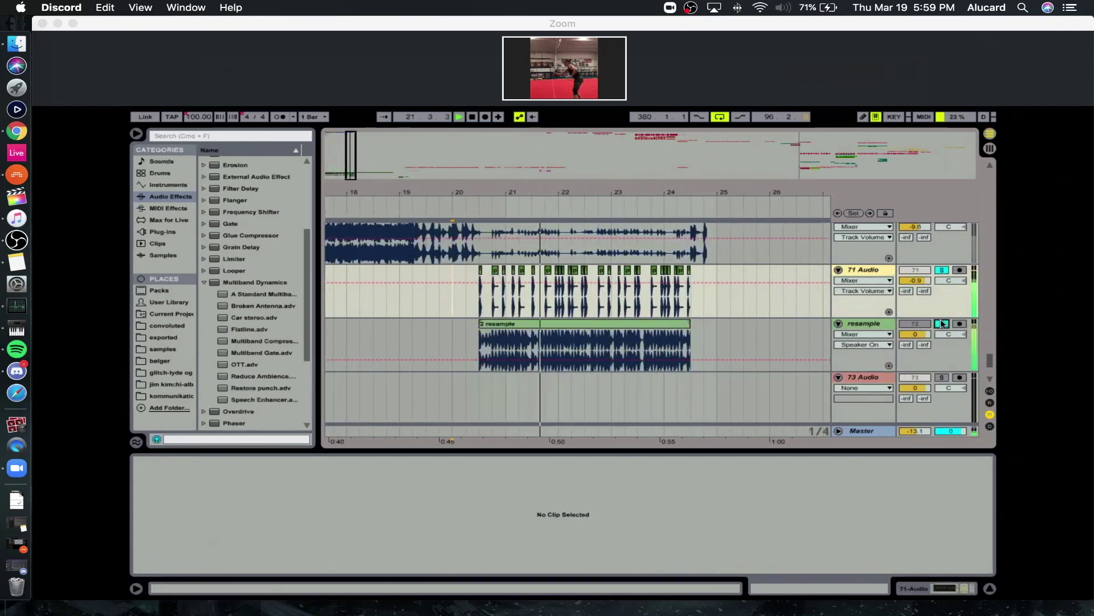
drag(703, 191, 639, 157)
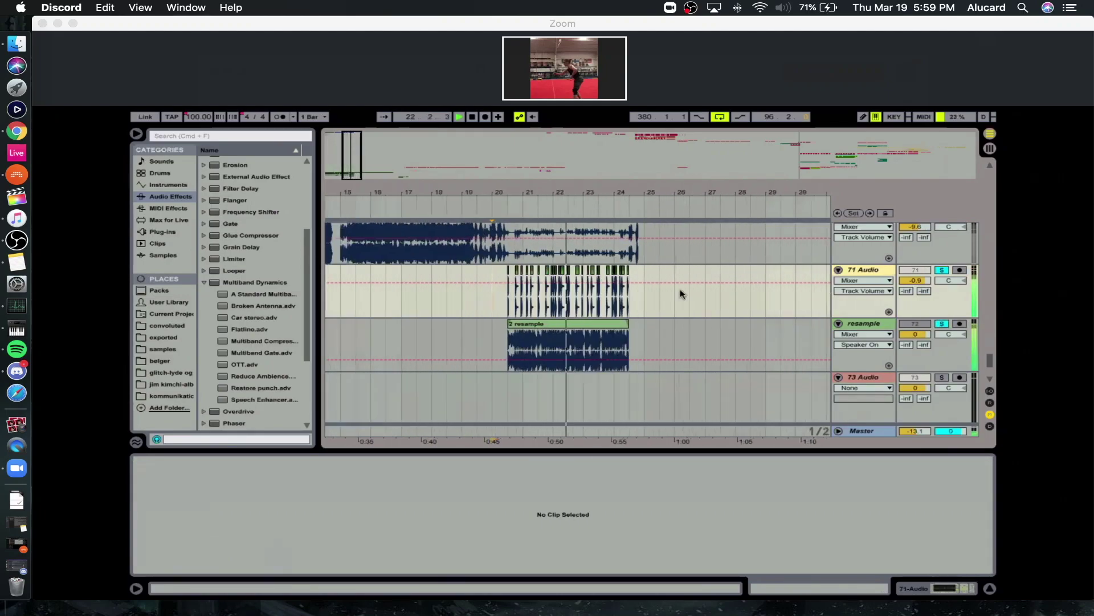
Solo 71 Audio together with the samples track directly above it and play them from where the 71 Audio slices begin at 20.3.1.
scroll(680, 294, up, 2)
click(945, 386)
click(943, 279)
super+click(943, 332)
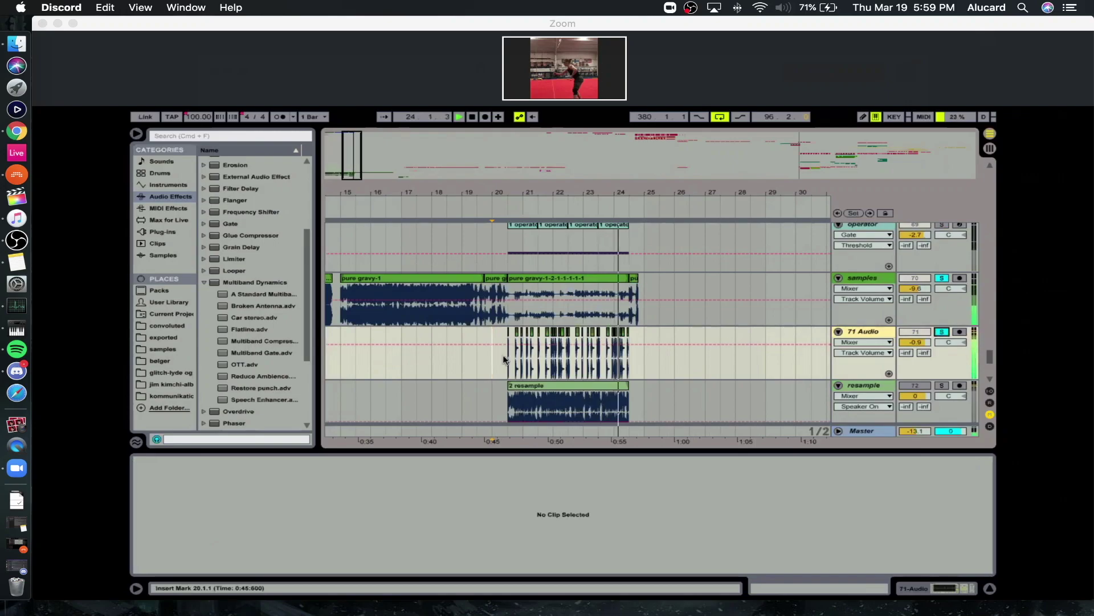
click(506, 359)
key(space)
key(space)
drag(536, 183, 517, 187)
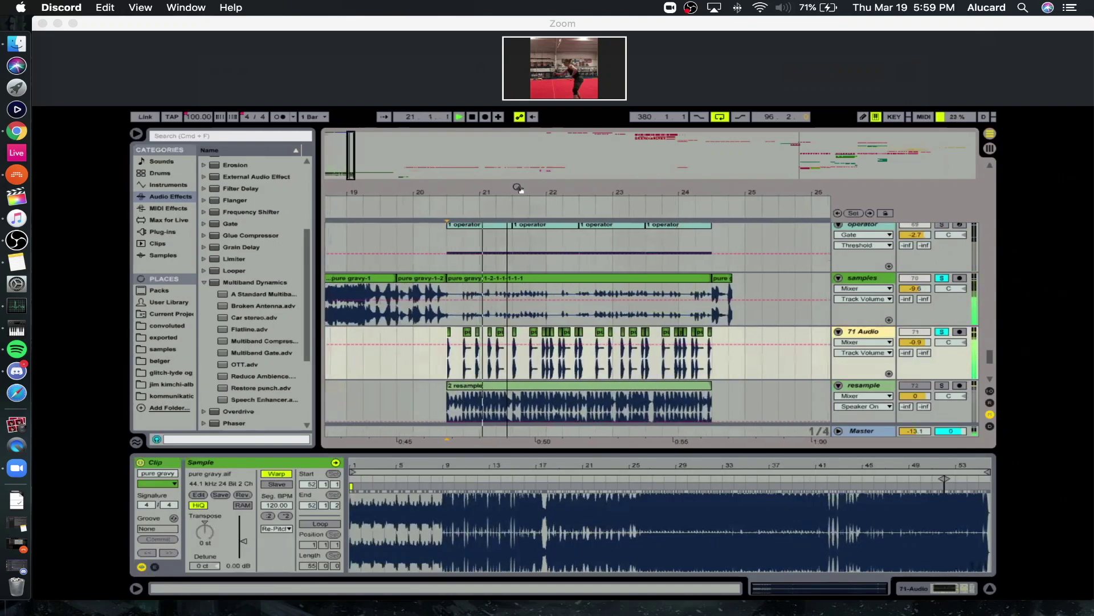
Add the operator track and the samples track directly above it to the solo and audition the layers together.
scroll(922, 253, up, 1)
super+click(943, 238)
scroll(760, 256, up, 4)
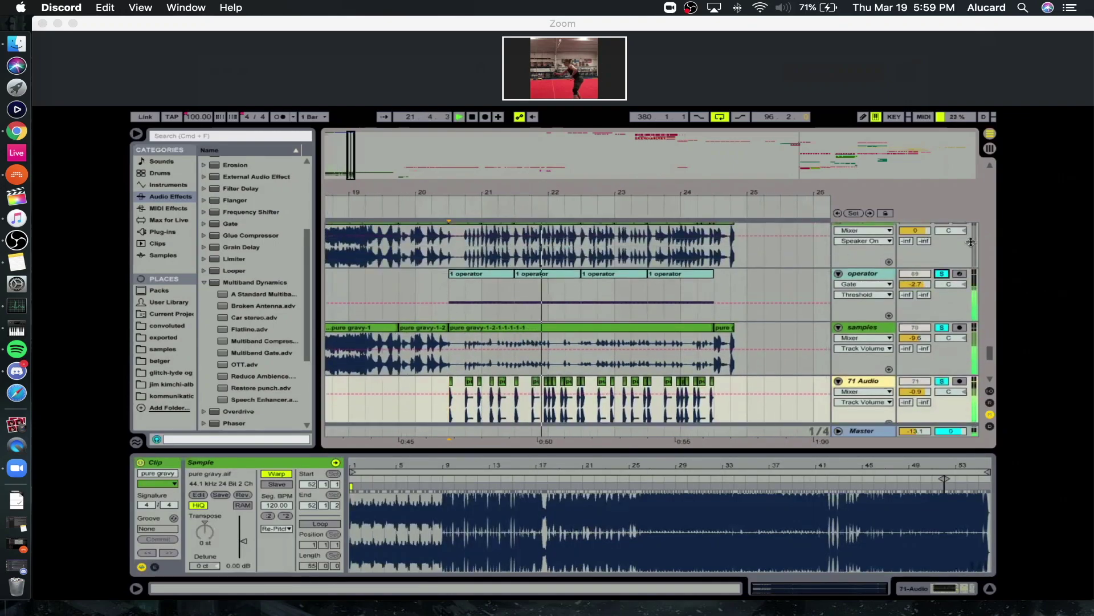
super+click(944, 244)
scroll(900, 256, up, 5)
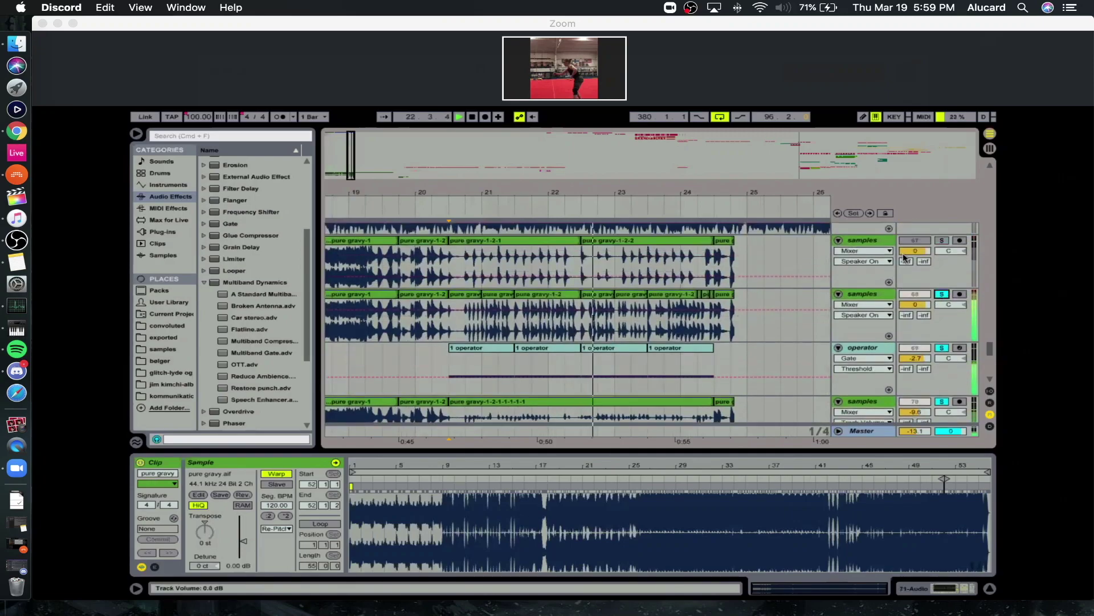
scroll(758, 270, down, 5)
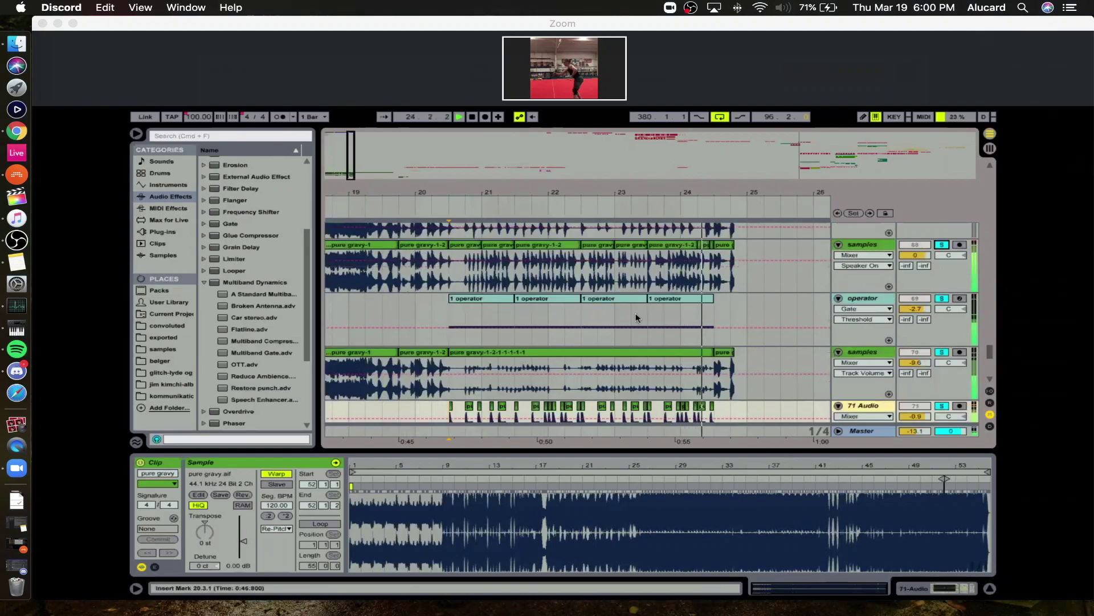
Select the 2 simpler clip at bar 9, play it with the simpler track soloed and increase the track's height.
drag(502, 193, 482, 196)
scroll(525, 264, up, 20)
scroll(533, 288, up, 20)
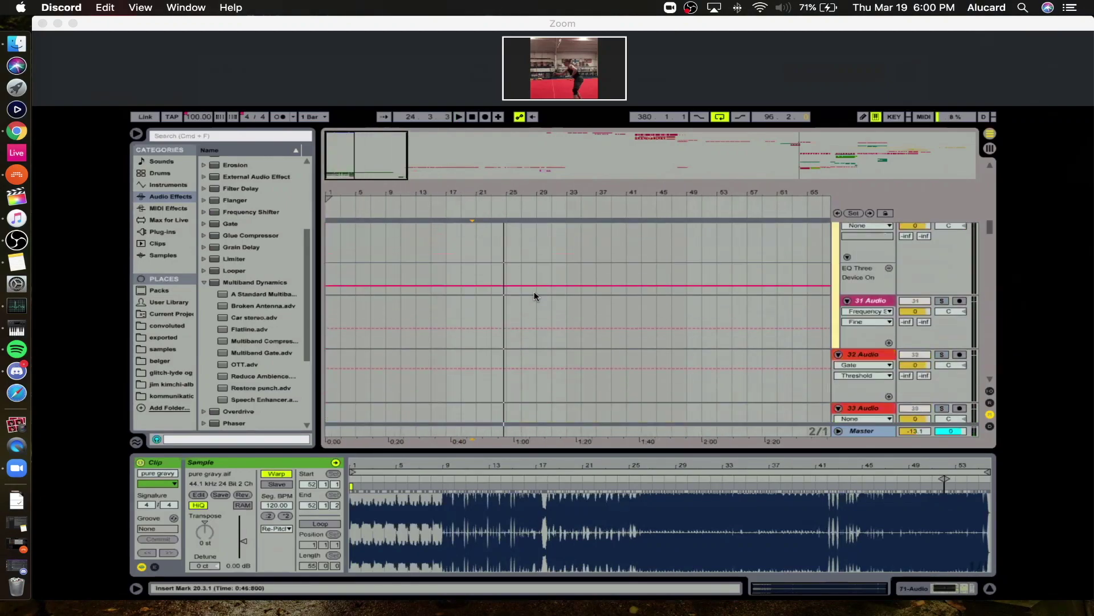
click(413, 236)
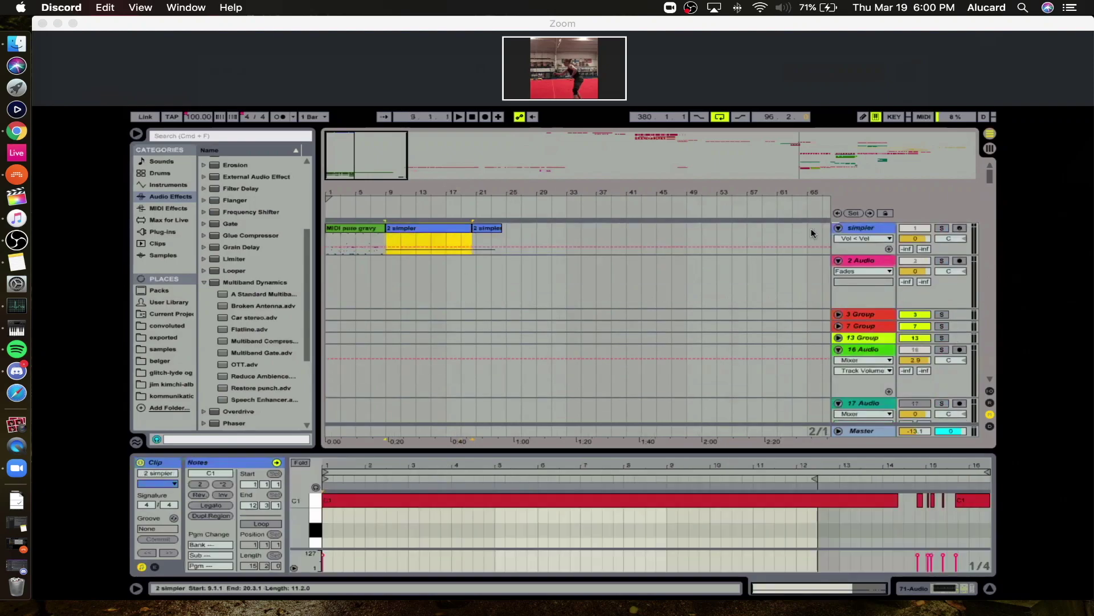
click(942, 229)
key(space)
drag(420, 192, 505, 193)
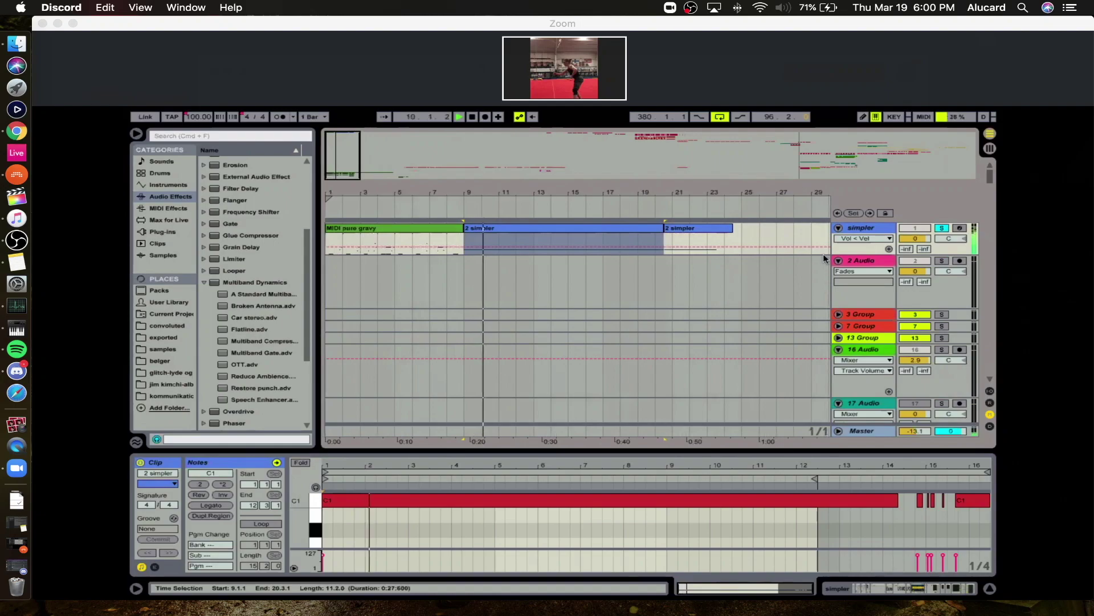
drag(846, 255, 846, 286)
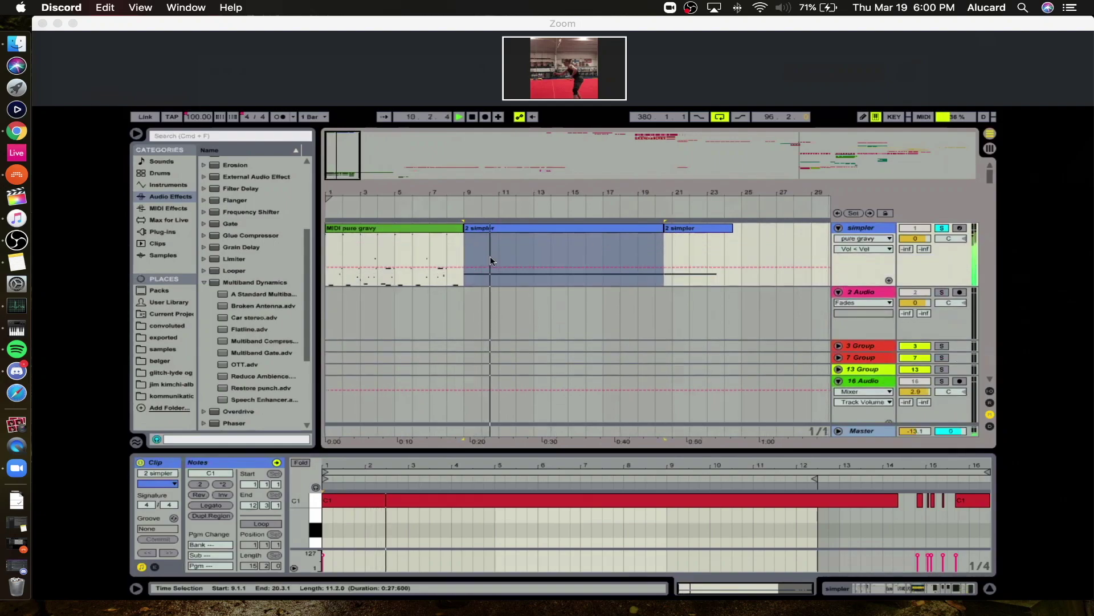
Examine the simpler track's device chain, including the pure gravy Simpler, Chord, Arpeggiators, Velocity and Expression Control.
click(920, 590)
drag(882, 587, 915, 596)
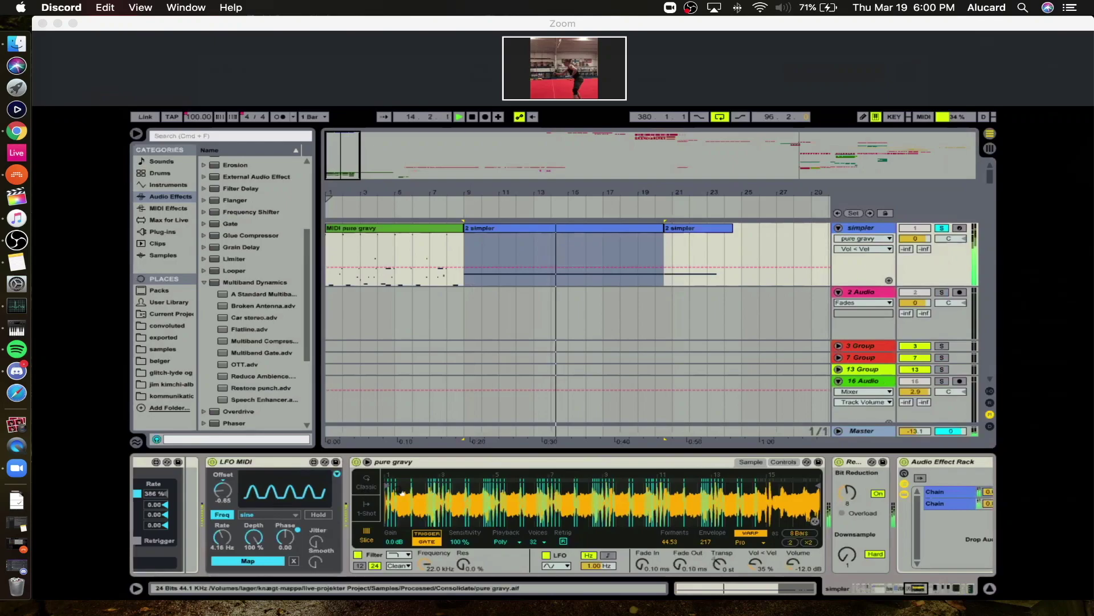
drag(922, 592, 851, 587)
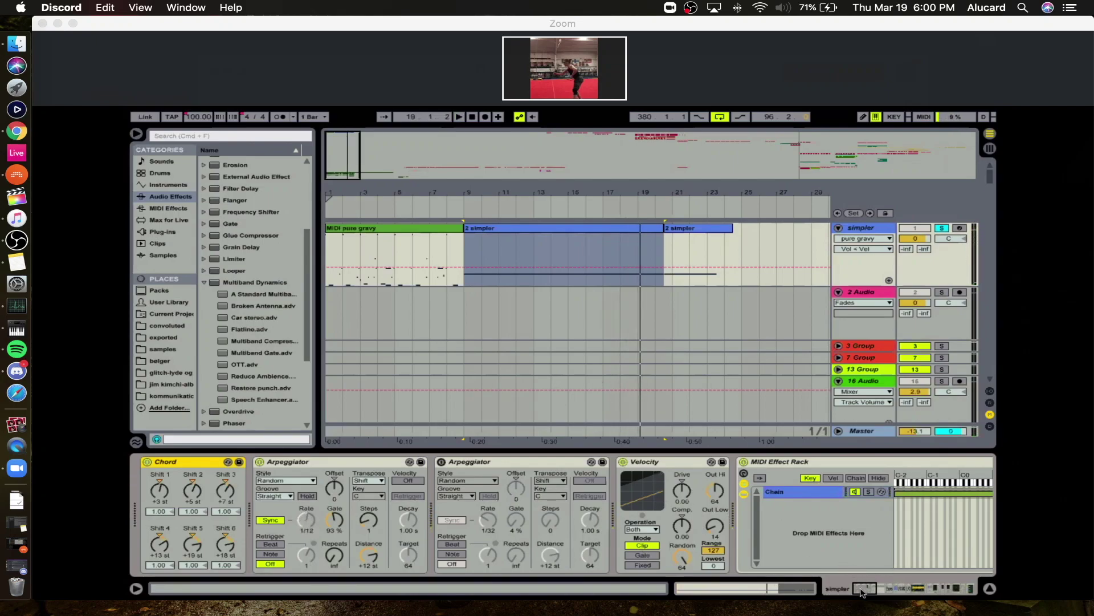
drag(866, 593, 893, 595)
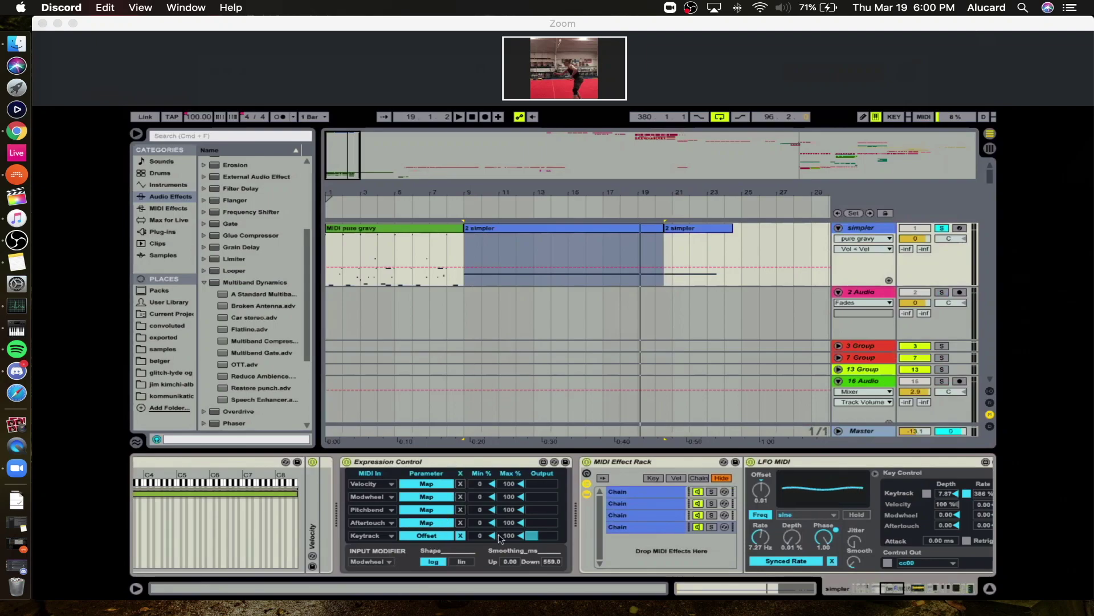
View the LFO MIDI settings in the third, second and first chains of the MIDI Effect Rack after Expression Control.
drag(895, 587, 900, 587)
click(525, 521)
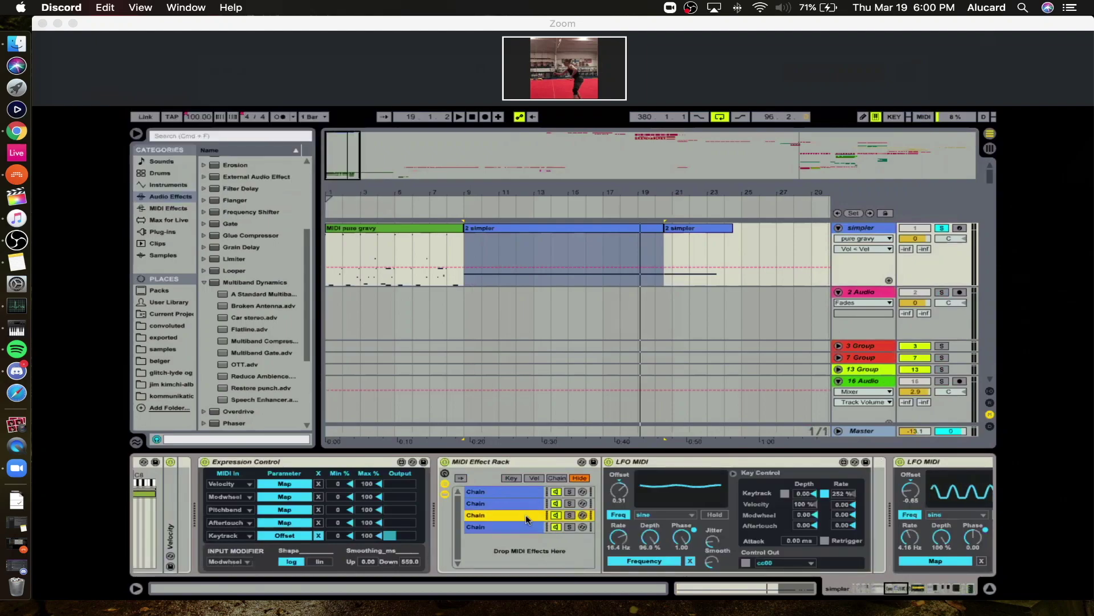
click(521, 503)
click(521, 492)
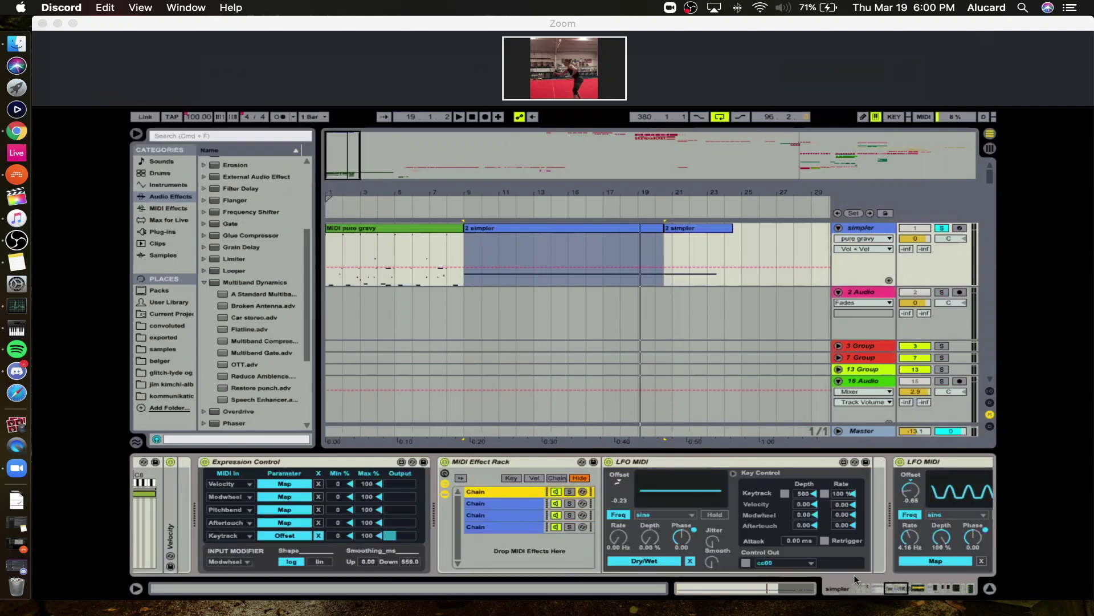
Play the simpler track from bar 9 while examining the Chord, Arpeggiator and Velocity devices at the start of its chain.
click(910, 589)
key(space)
drag(899, 594, 871, 590)
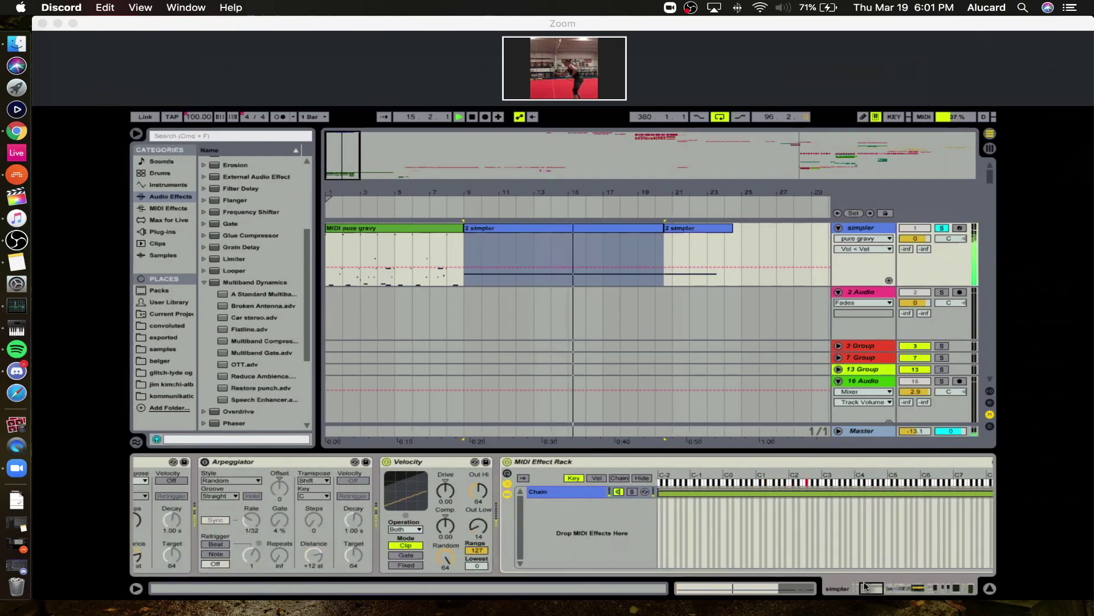
drag(882, 591, 858, 591)
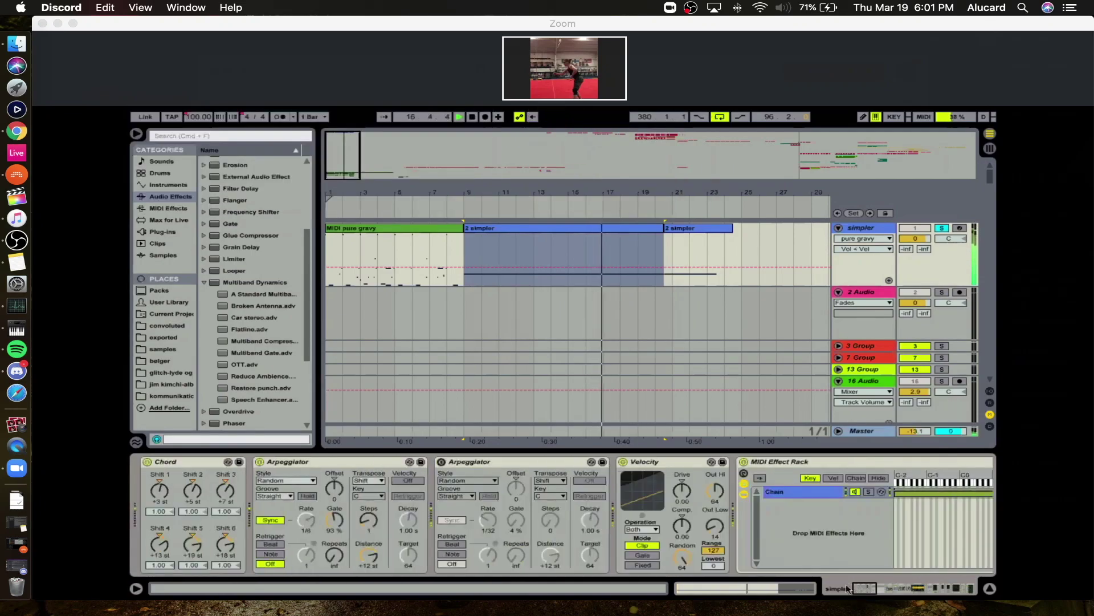
drag(868, 592, 854, 593)
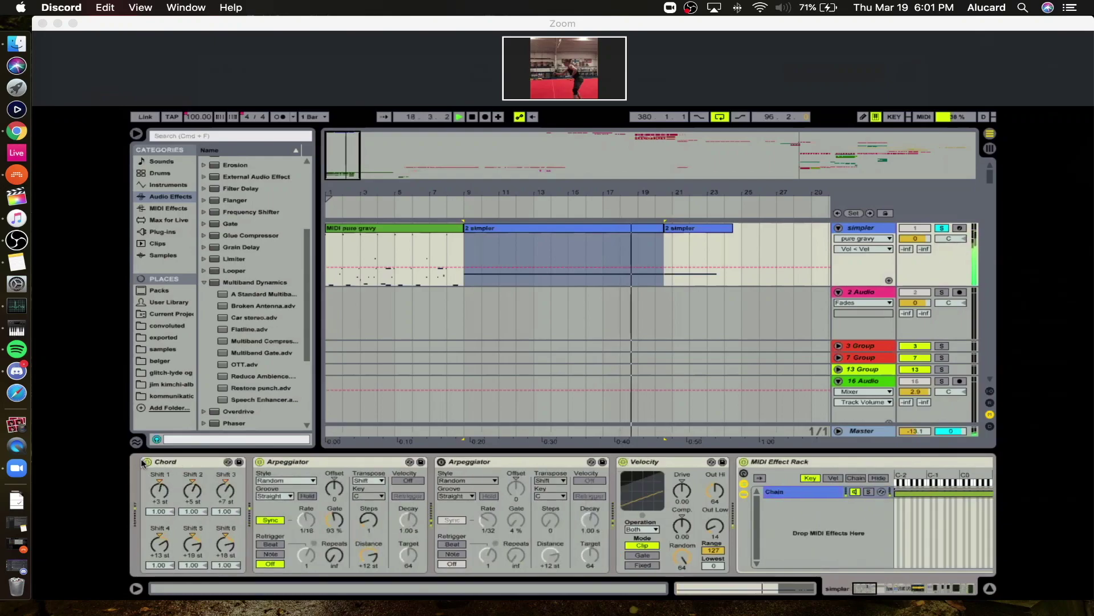
Examine the first Arpeggiator's rate and the Audio Effect Rack, Auto Filter and Saturator following Simpler on the simpler track.
click(295, 523)
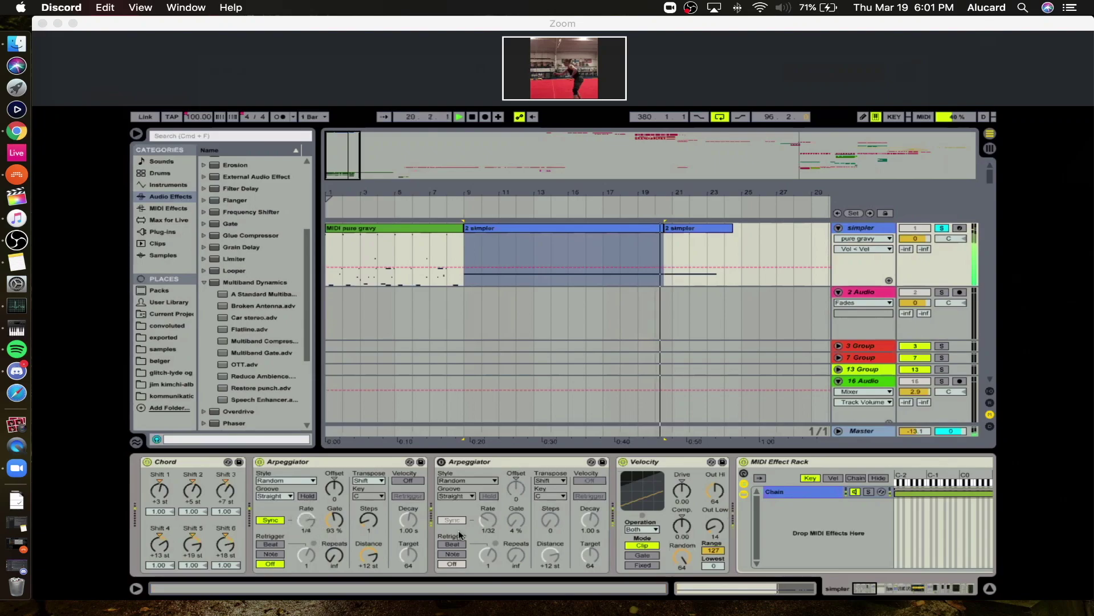
drag(874, 594, 927, 594)
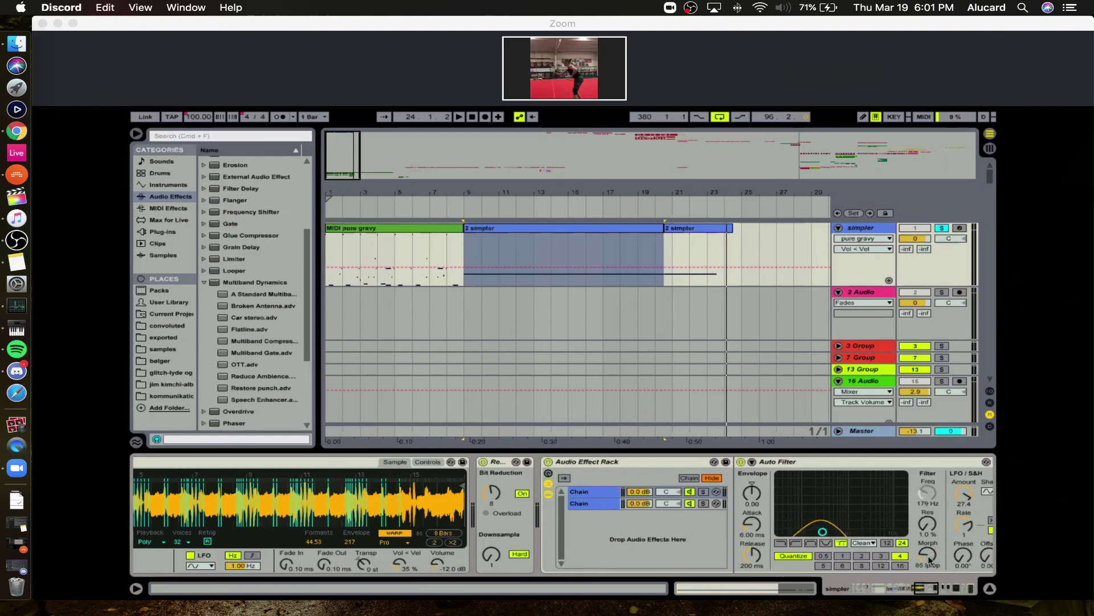
drag(918, 594, 929, 594)
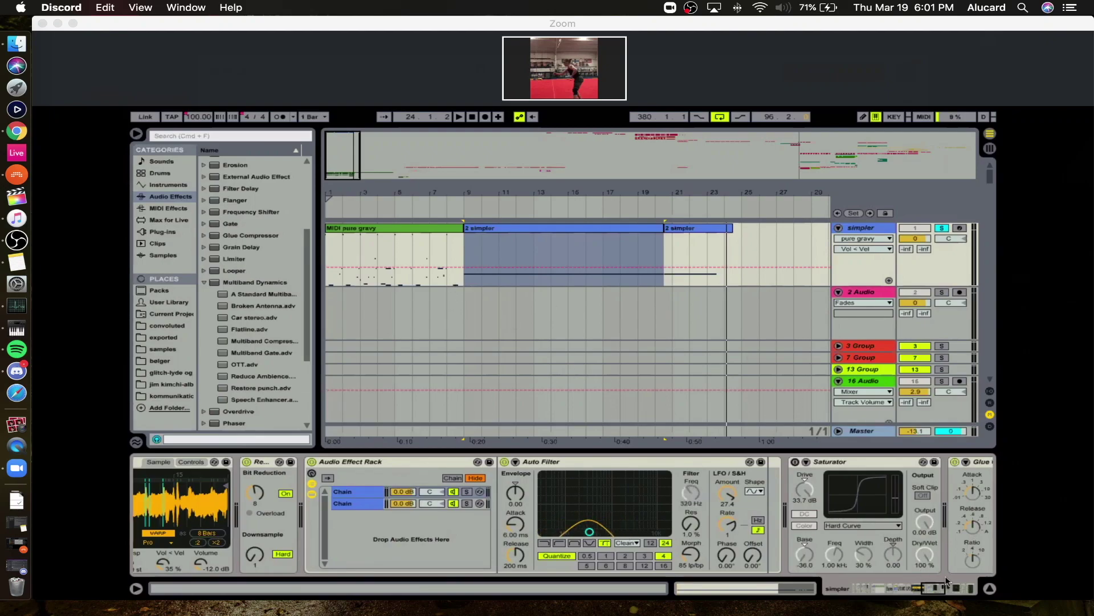
Examine the EQ Eight, Frequency Shifter and OTT at the end of the simpler track's device chain.
drag(932, 594, 965, 594)
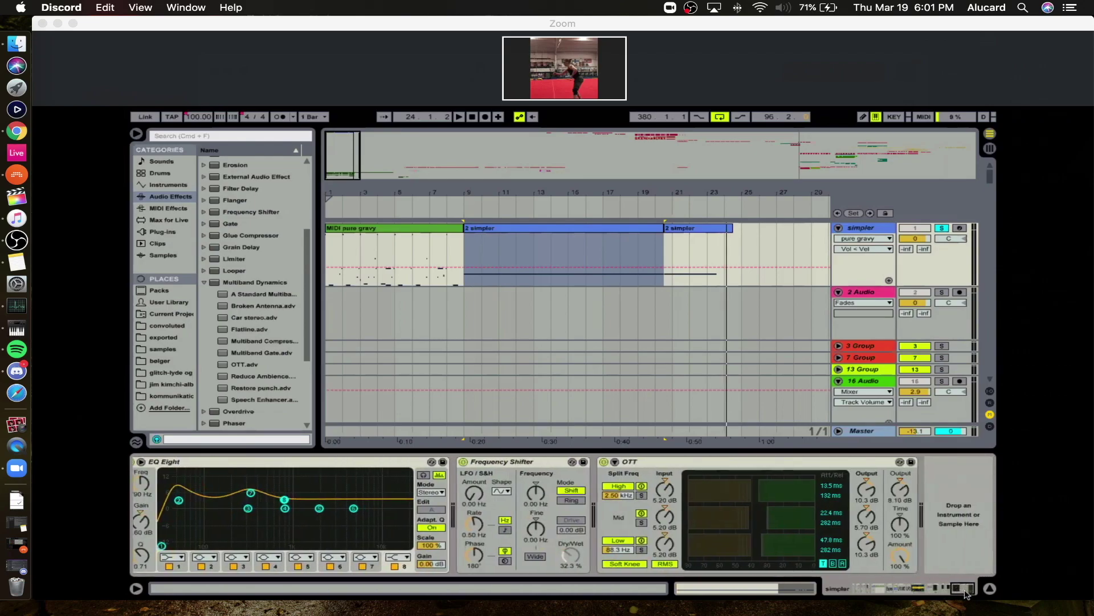
click(605, 239)
drag(492, 197, 492, 153)
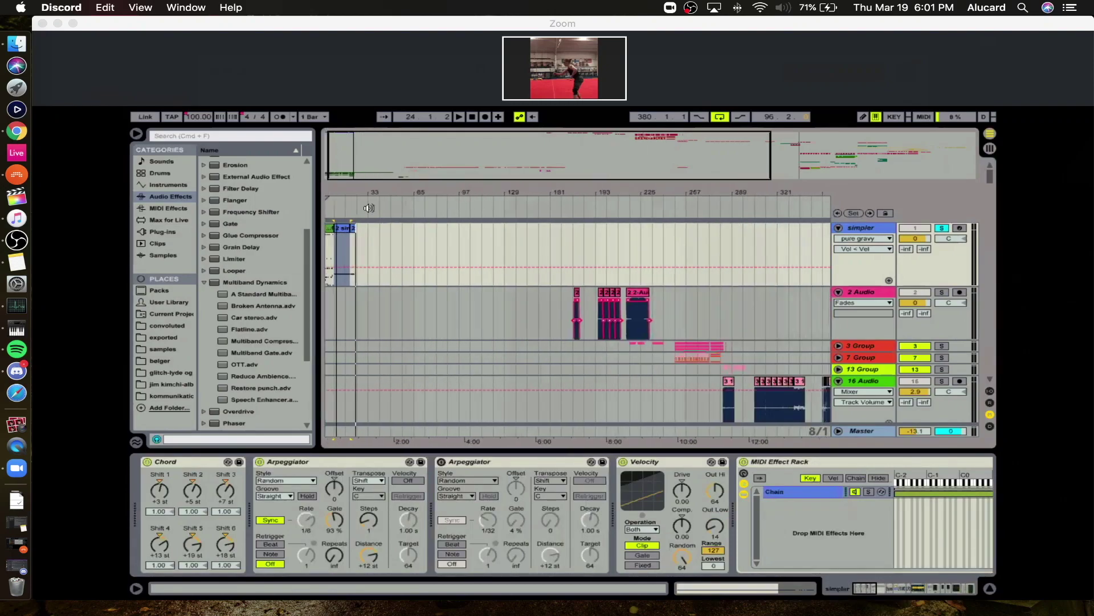
Solo the 2 Audio track and play its 2-Audio-4 clip from bar 178.
drag(580, 193, 582, 244)
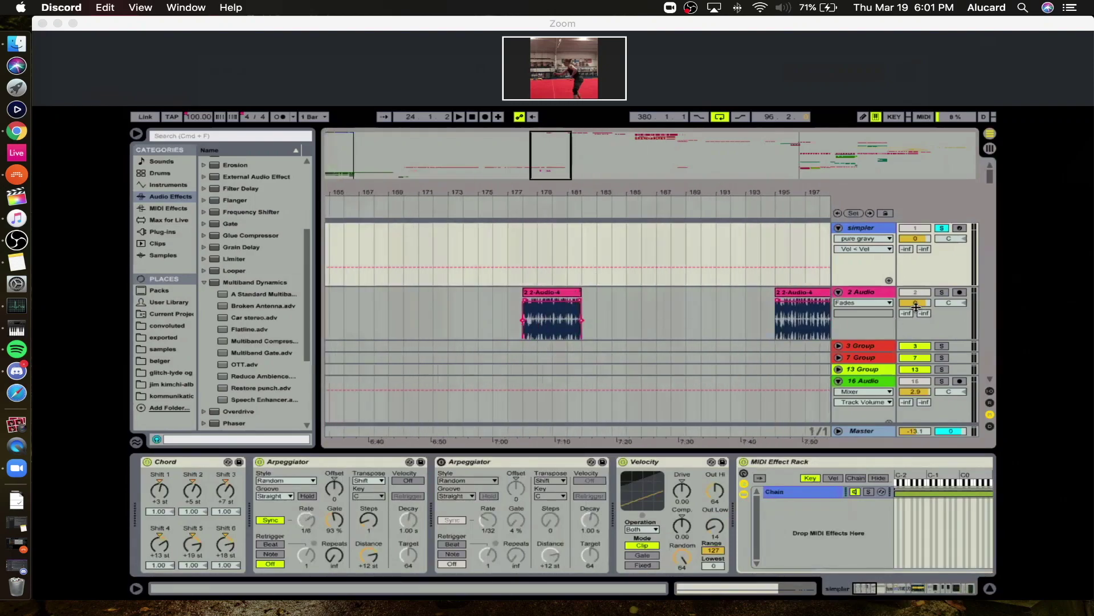
click(576, 293)
key(space)
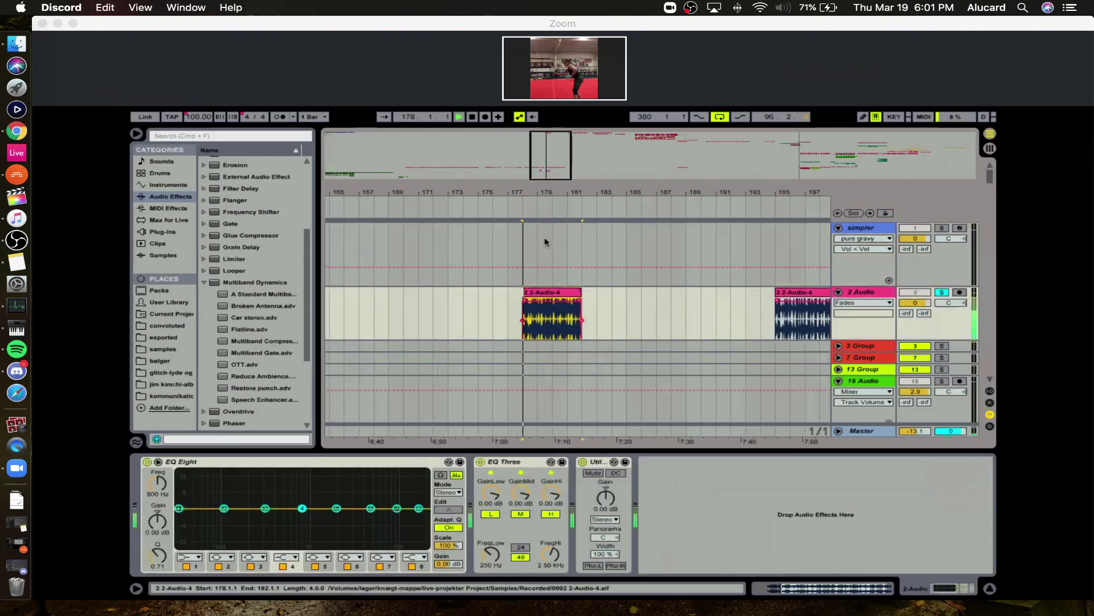
click(562, 211)
View the remaining 2 Audio clips and unfold 3 Group to show its 4, 5 and 6 Audio tracks.
drag(552, 193, 445, 237)
drag(715, 192, 494, 177)
scroll(704, 297, down, 2)
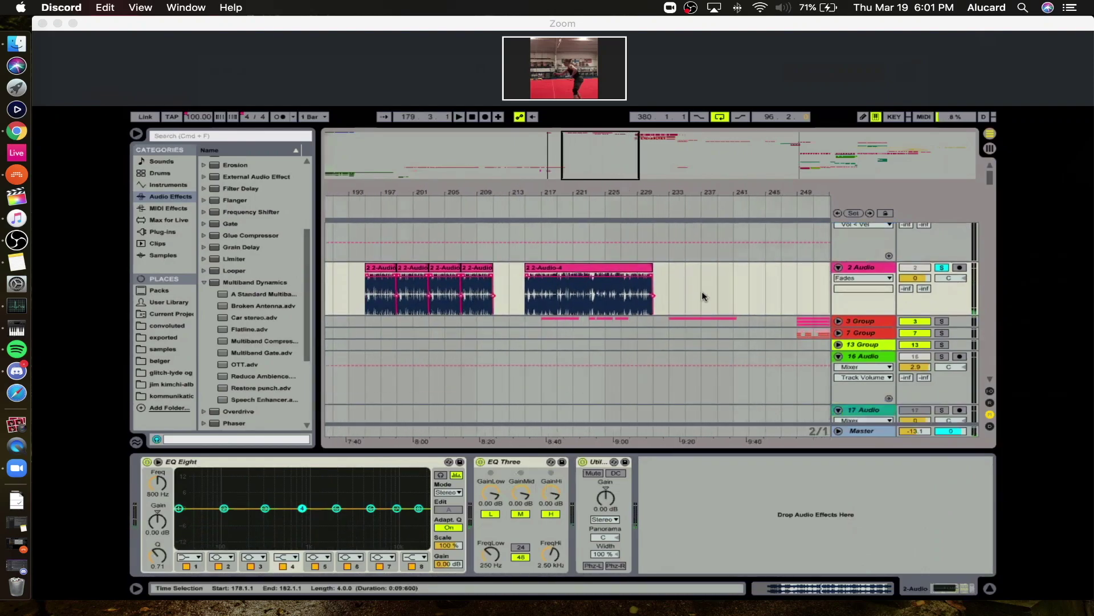
click(839, 321)
scroll(665, 322, down, 5)
drag(777, 191, 485, 173)
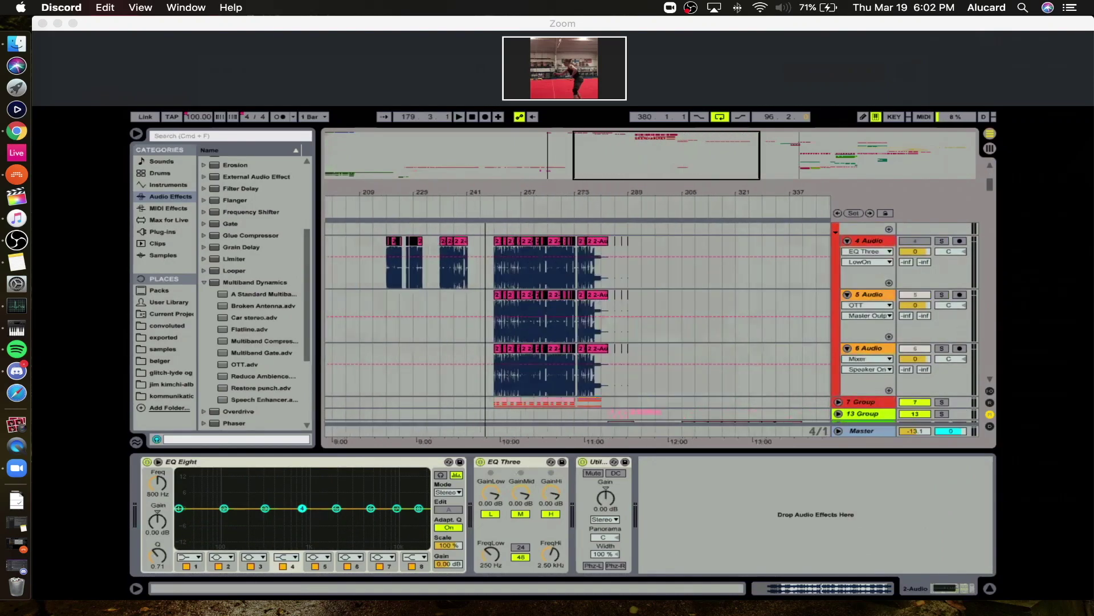
Play the three layered tracks of 3 Group from bar 249 while viewing their chopped clips up close.
scroll(509, 240, up, 4)
scroll(912, 273, up, 2)
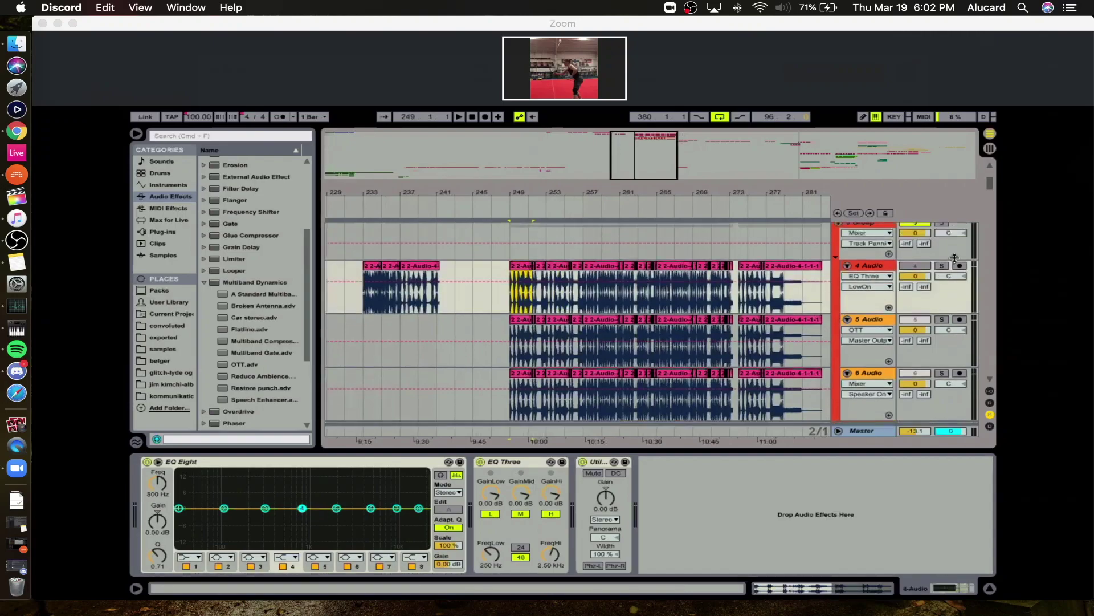
scroll(778, 269, down, 2)
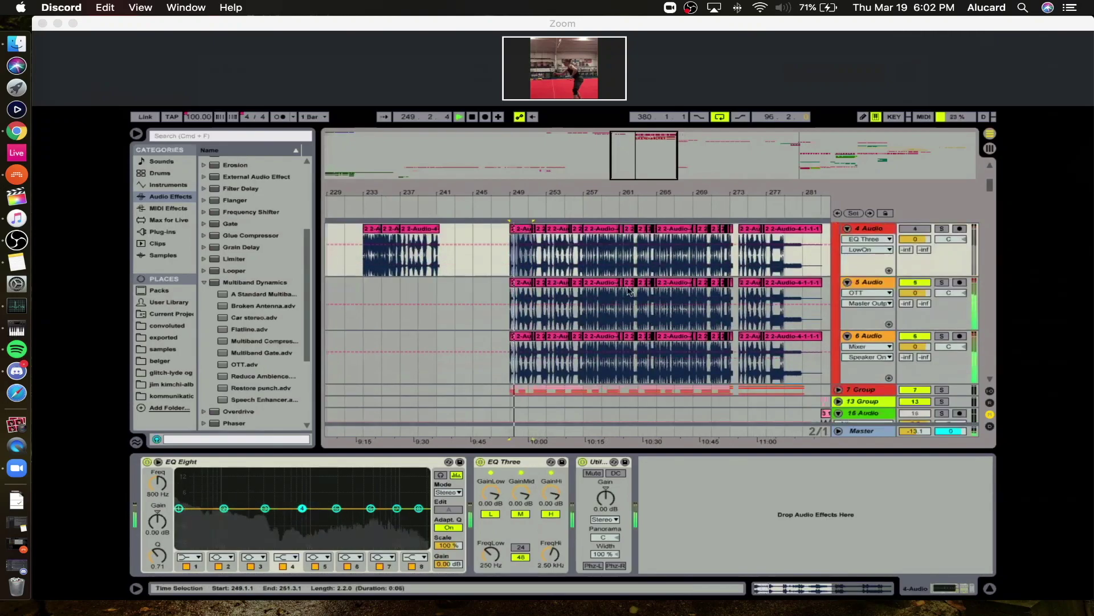
scroll(533, 251, up, 5)
scroll(533, 251, right, 3)
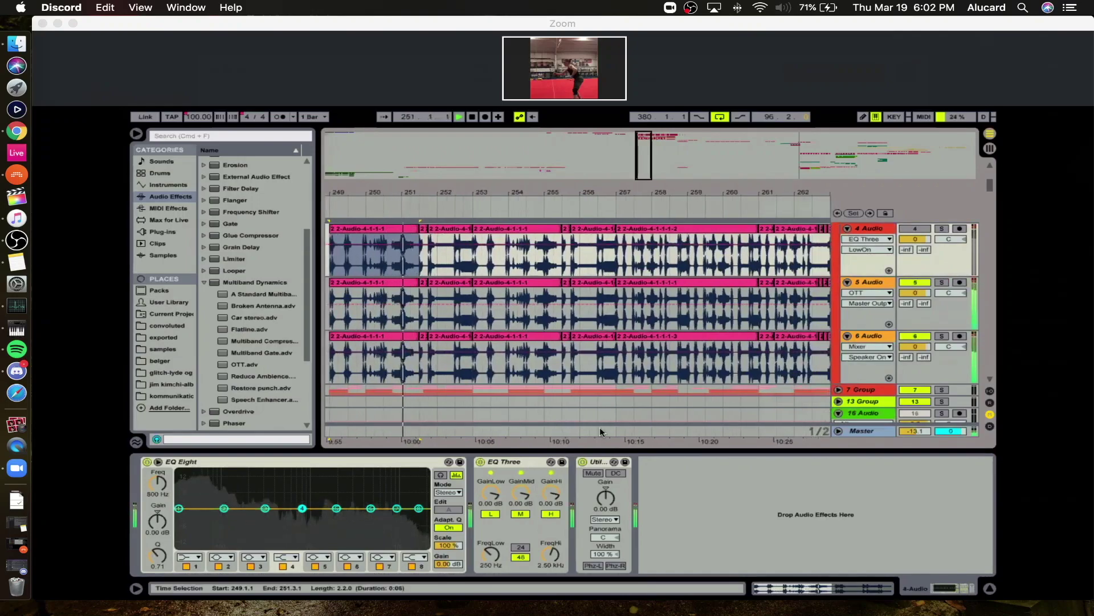
Compare the warp modes and sample settings of the matching clips on 4, 5 and 6 Audio during playback.
click(821, 588)
shift+click(420, 374)
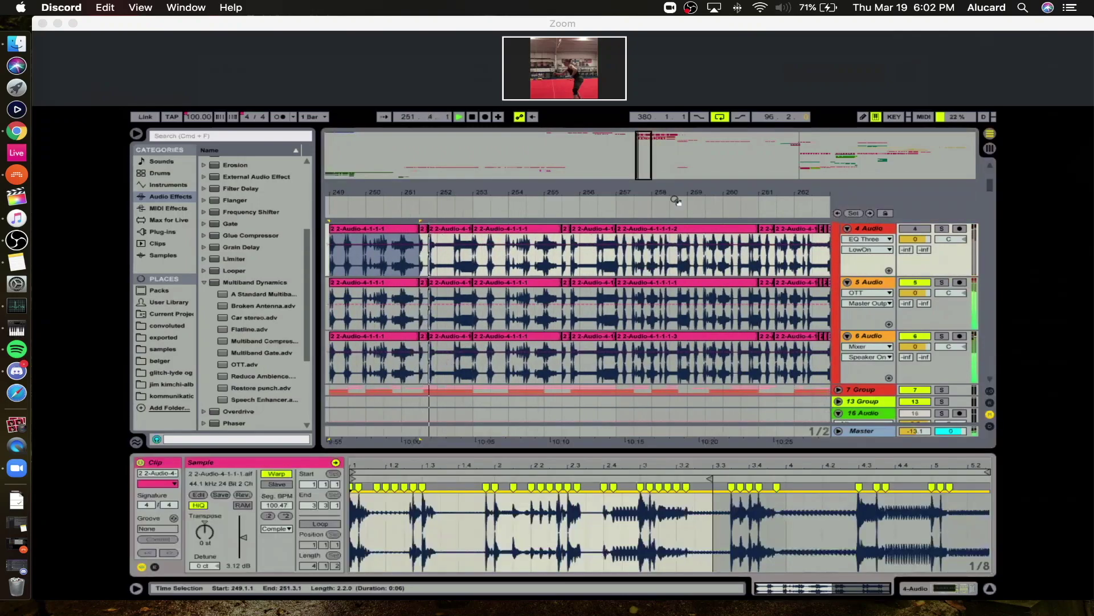
scroll(548, 279, down, 3)
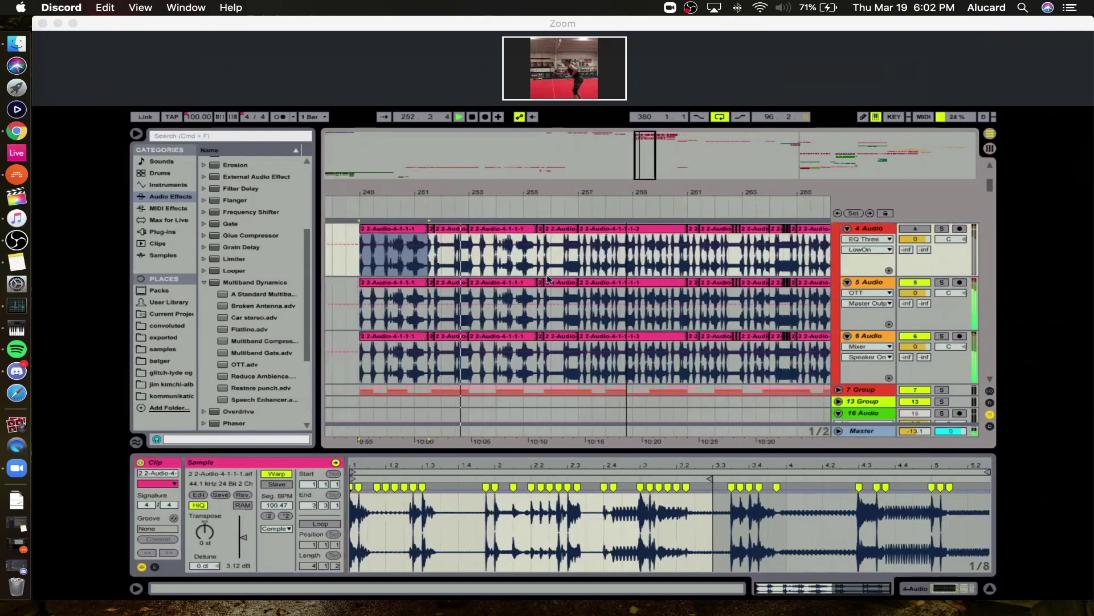
click(528, 296)
click(515, 364)
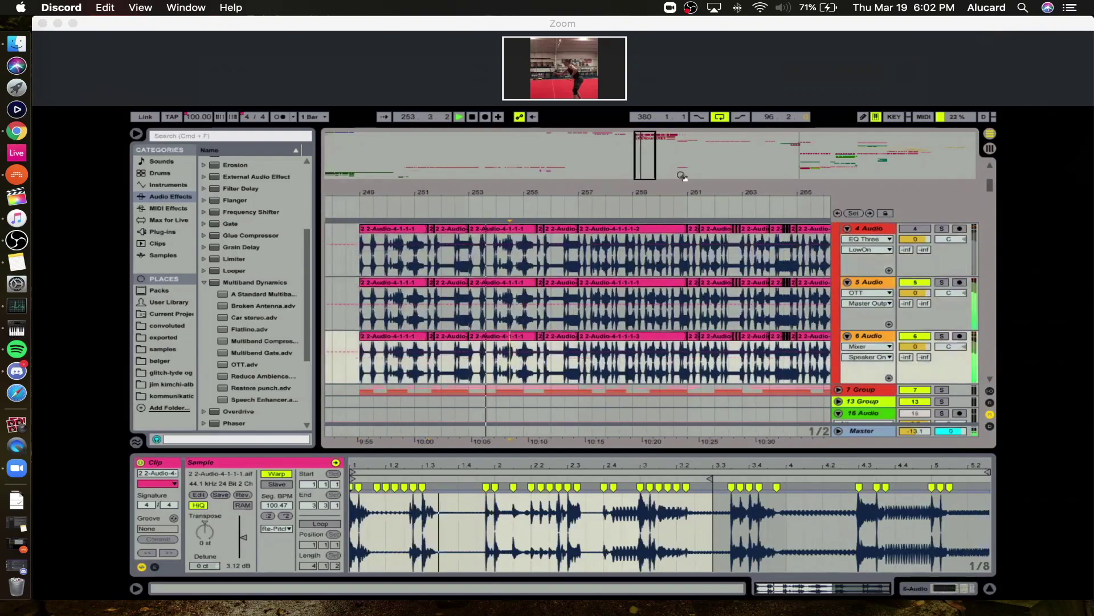
click(514, 321)
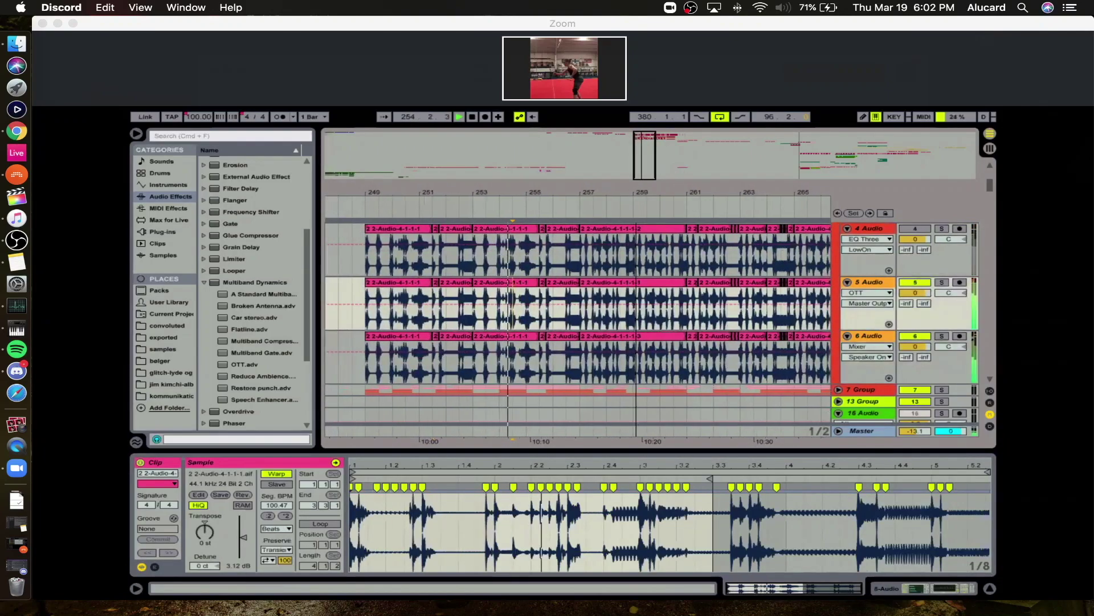
Unfold and solo 13 Group, and play its 14 and 15 Audio tracks from bar 283.
scroll(514, 321, down, 3)
scroll(516, 311, down, 2)
scroll(619, 286, down, 4)
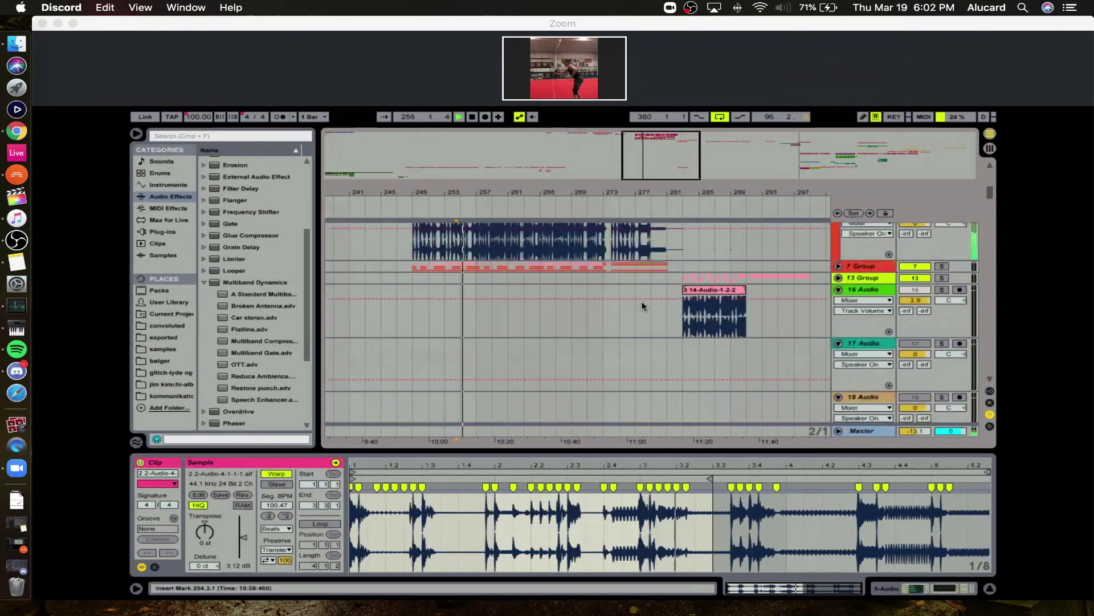
click(872, 279)
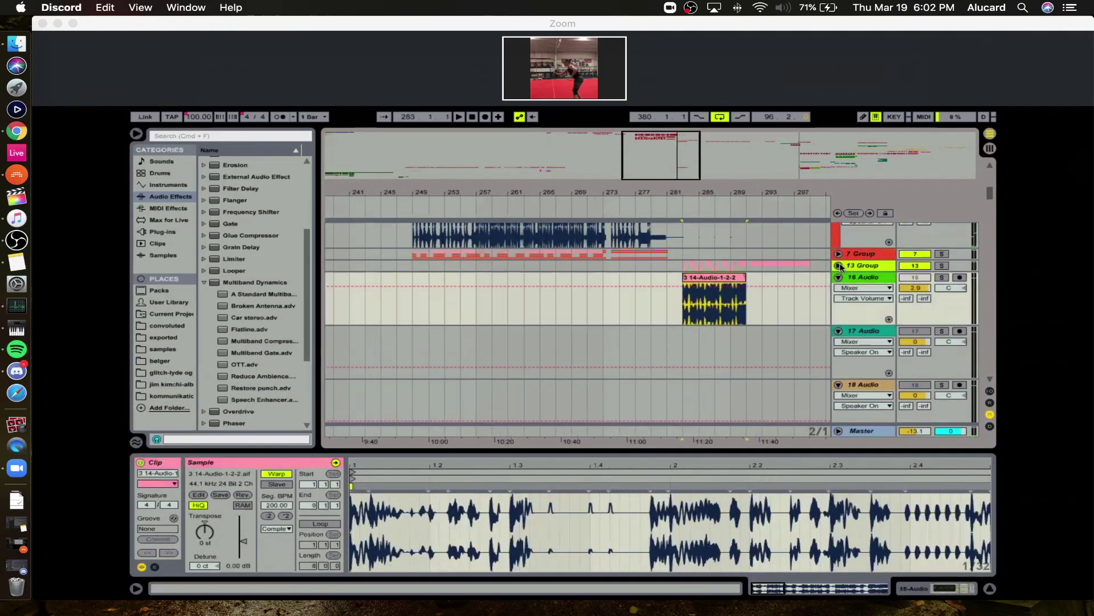
click(839, 265)
click(941, 266)
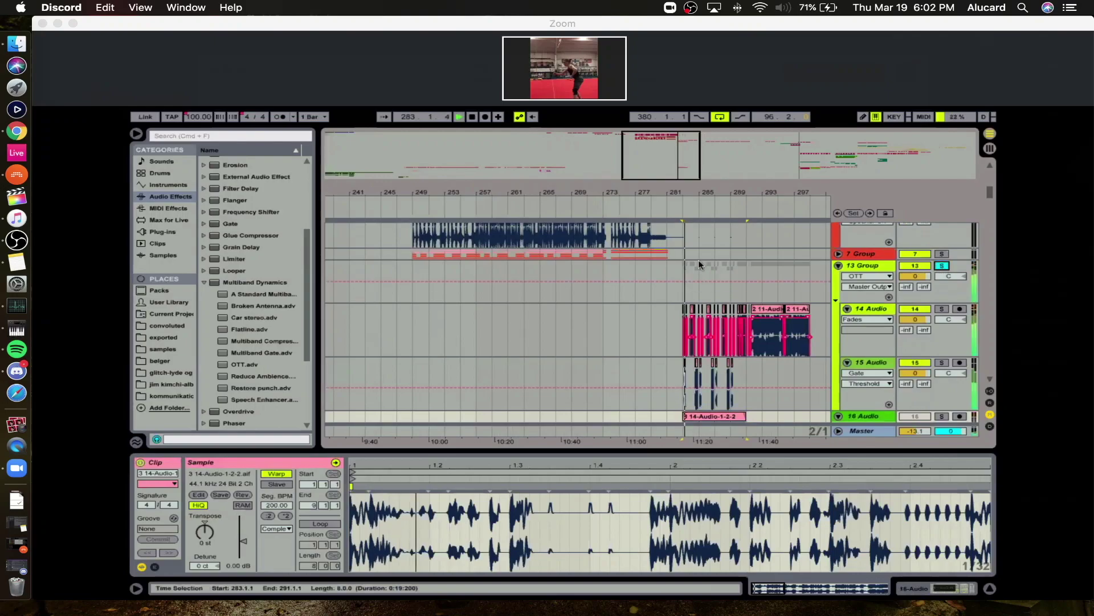
Look through the tracks from 13 Group down to 56 Group and back up to 16 Audio.
drag(714, 184, 533, 191)
scroll(596, 280, down, 4)
scroll(596, 280, up, 3)
scroll(684, 262, down, 3)
drag(752, 184, 565, 137)
scroll(641, 318, down, 20)
scroll(620, 357, down, 20)
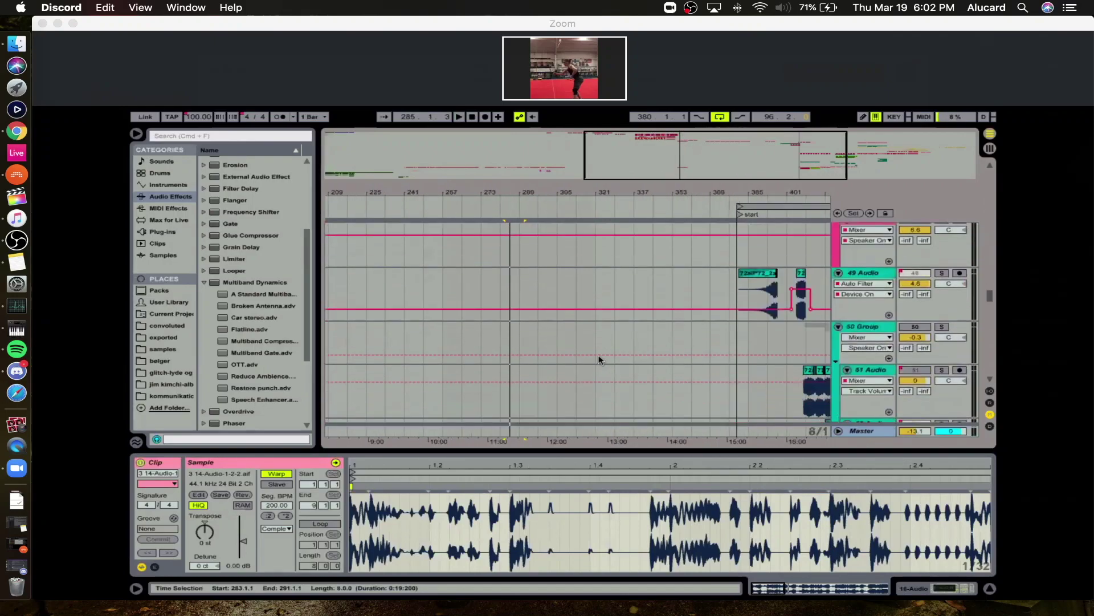
scroll(757, 305, up, 10)
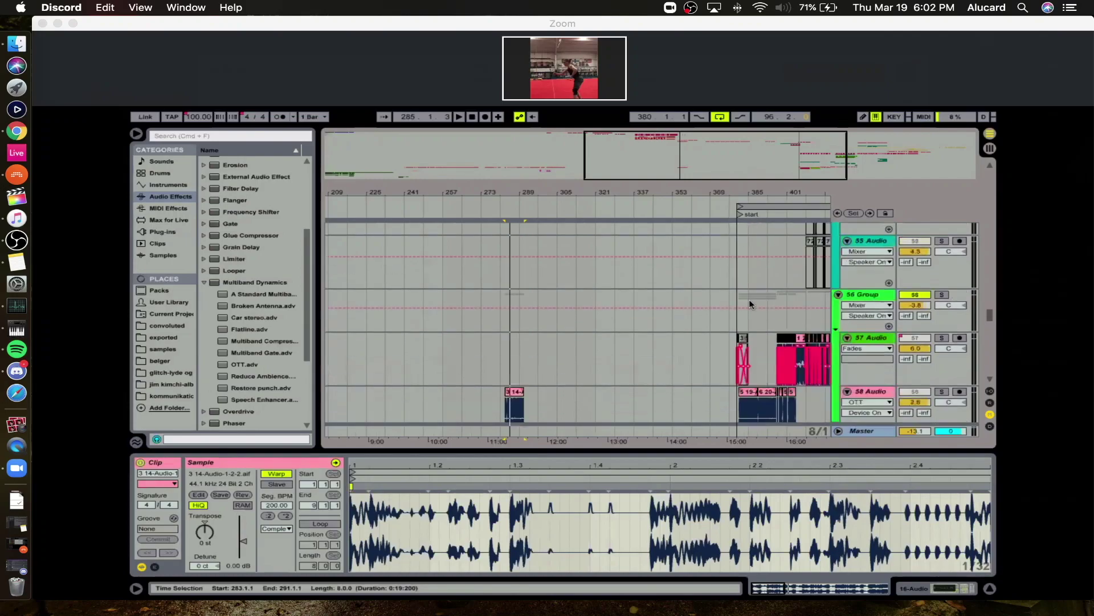
scroll(691, 342, up, 20)
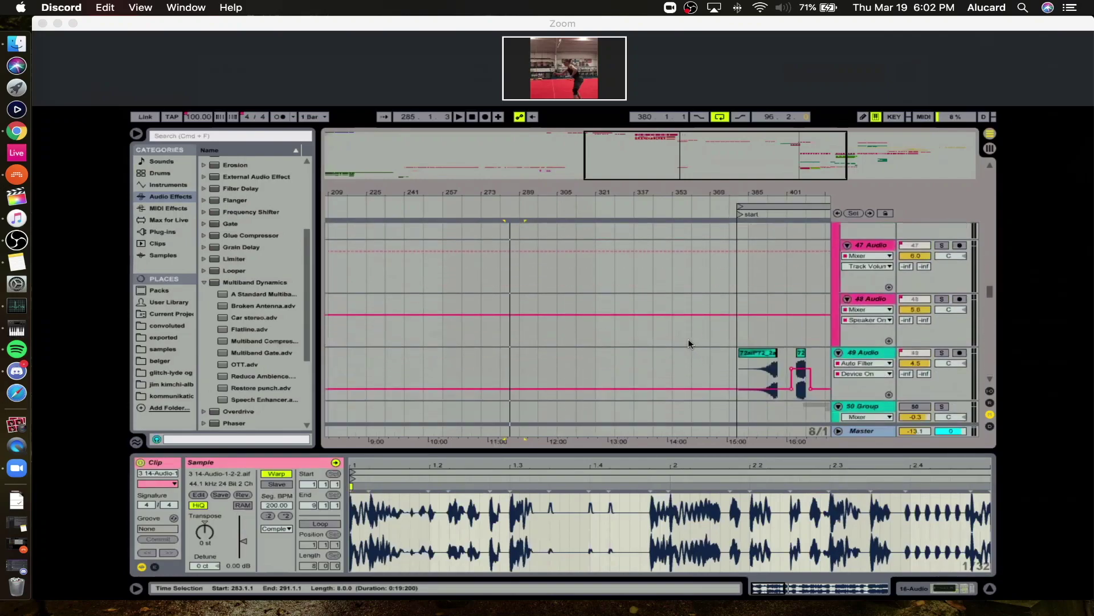
scroll(527, 308, up, 5)
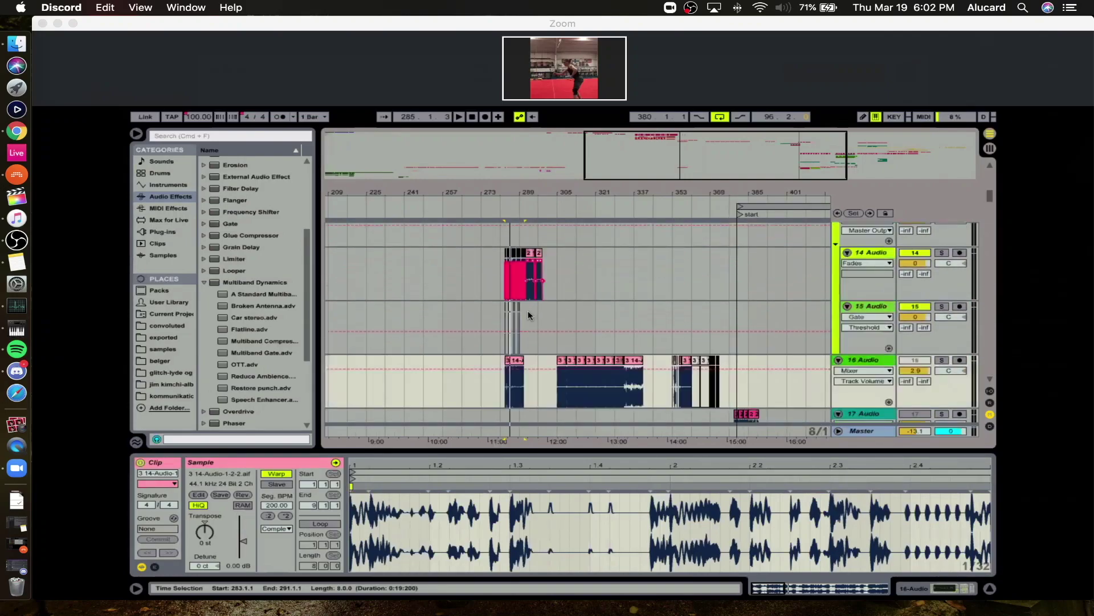
Locate the soloed 61 Group and play its chopped, layered clips from bar 178.
drag(633, 188, 798, 200)
scroll(545, 267, up, 12)
drag(502, 185, 640, 192)
scroll(559, 290, up, 5)
drag(491, 190, 497, 171)
scroll(626, 308, down, 20)
scroll(638, 364, down, 10)
scroll(615, 377, down, 15)
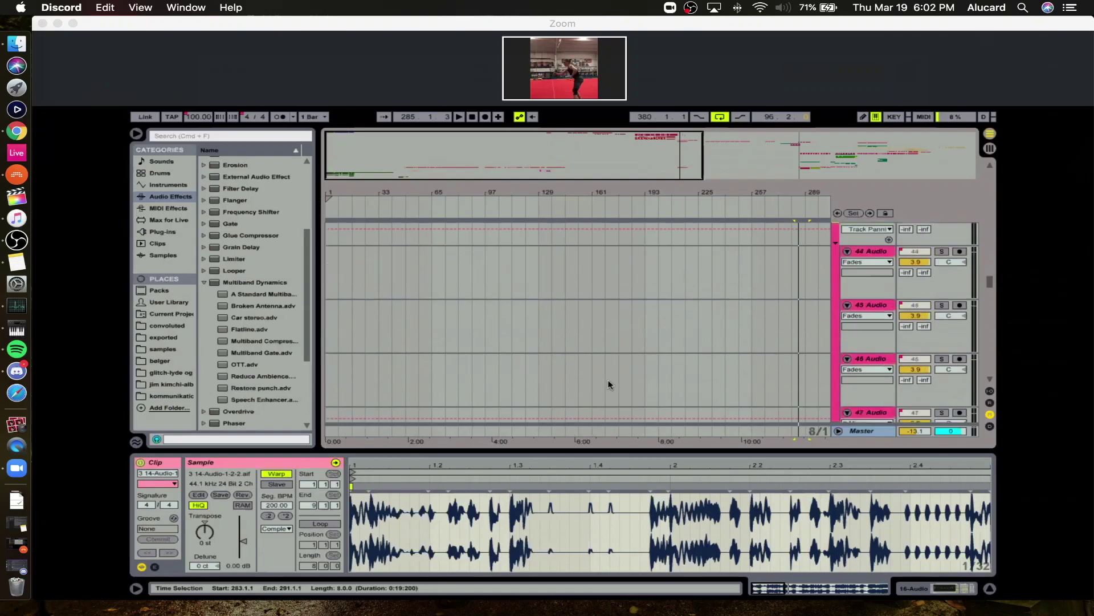
drag(626, 191, 626, 191)
scroll(629, 289, down, 3)
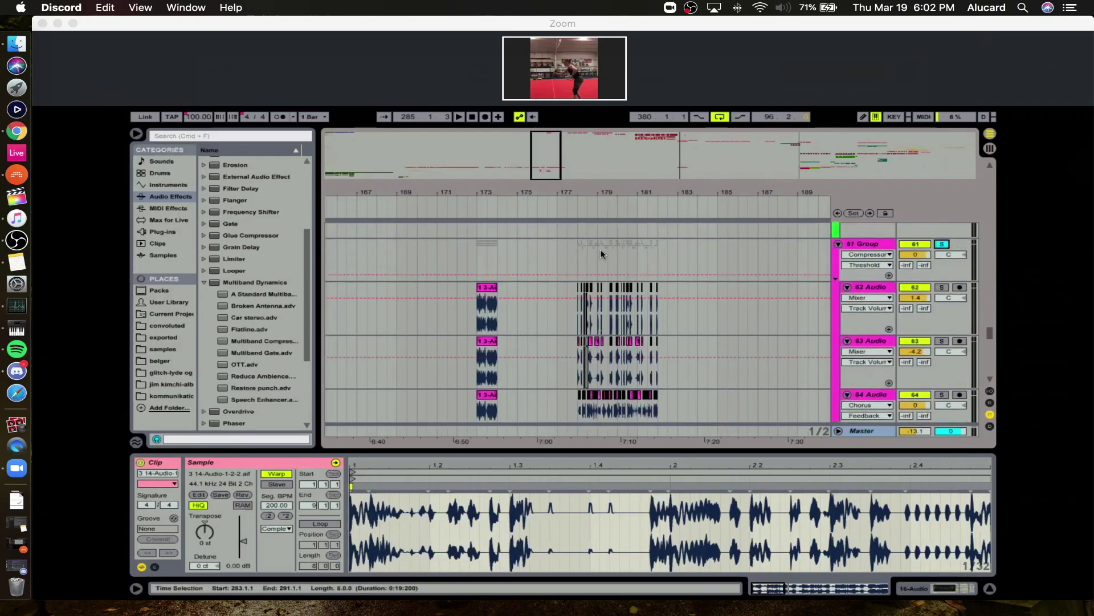
click(579, 254)
drag(589, 192, 524, 217)
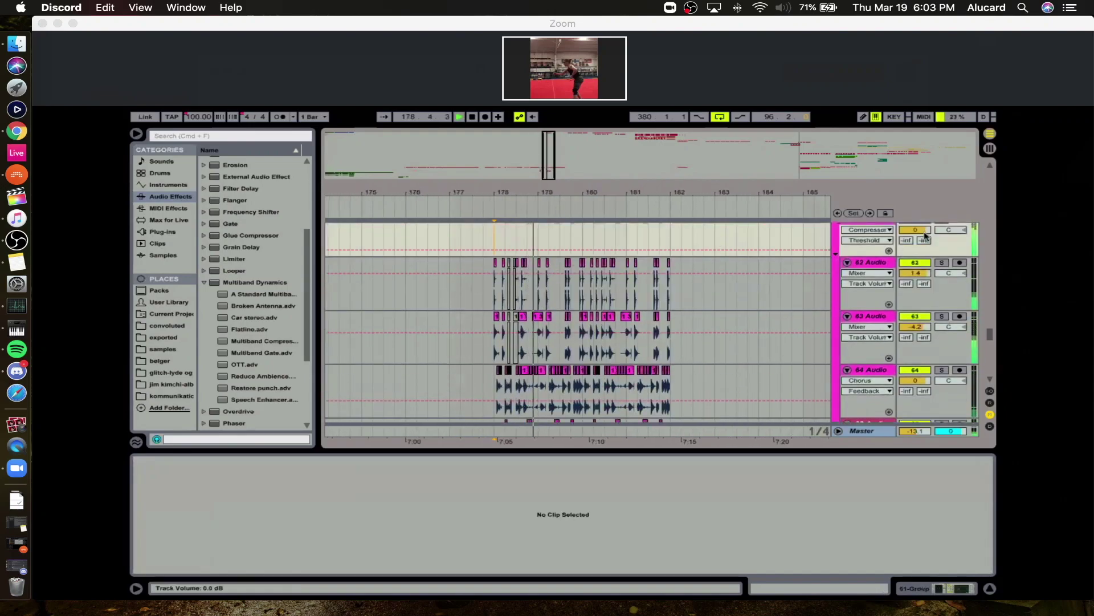
Play the source clip on 62 Audio from bar 173 and view its sample.
drag(616, 201, 725, 195)
scroll(548, 298, down, 3)
click(492, 228)
key(space)
key(space)
scroll(638, 263, up, 1)
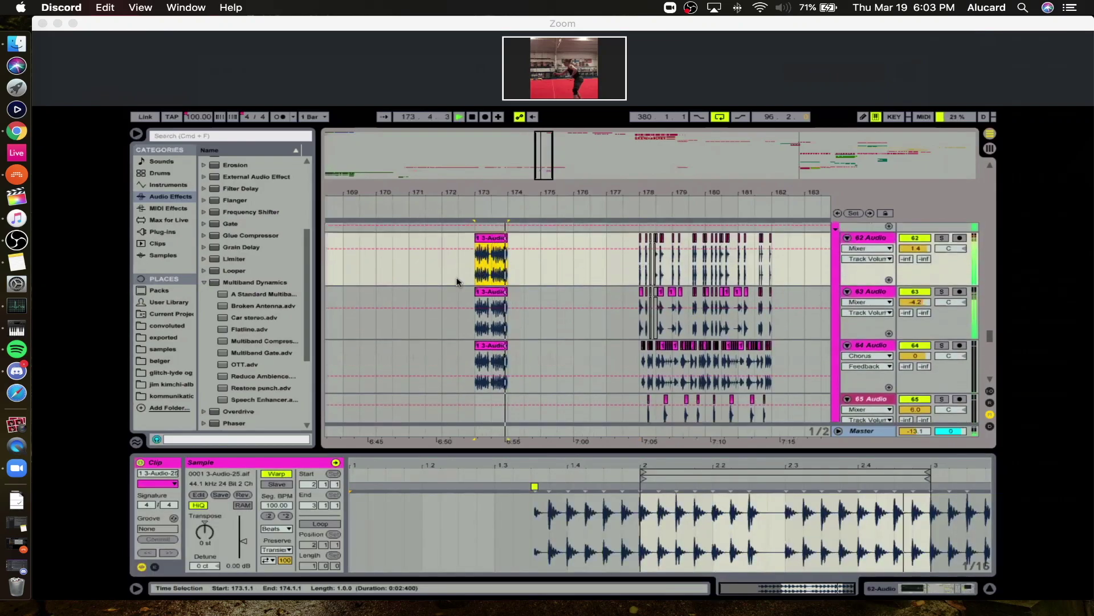
Inspect the matching source clips at bar 173 on 62, 63 and 64 Audio.
click(488, 310)
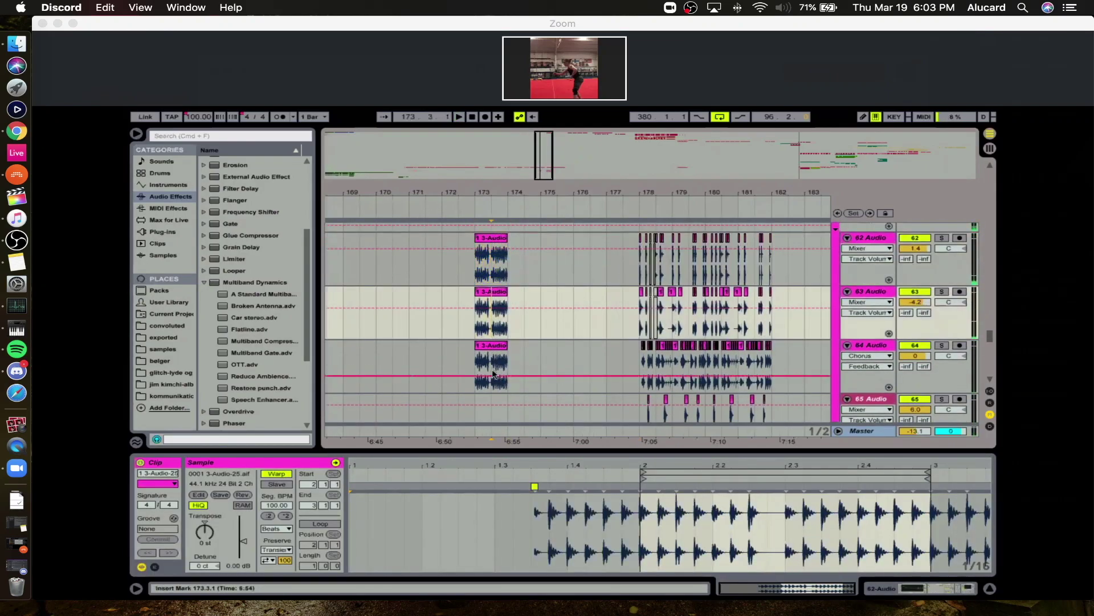
click(493, 364)
drag(535, 355, 457, 310)
click(488, 276)
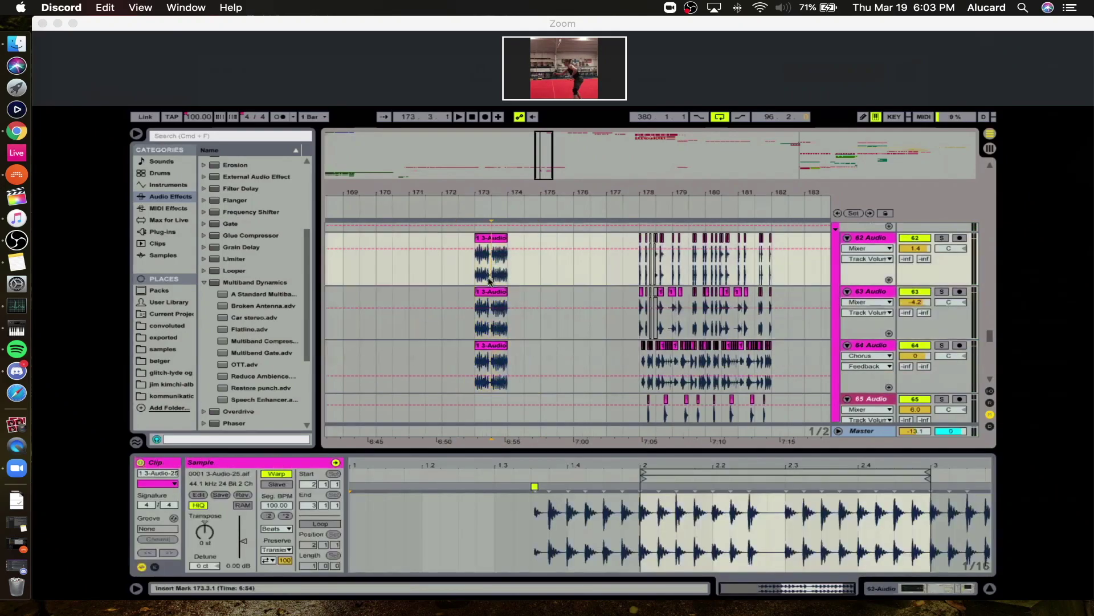
click(492, 326)
Select the 62 Audio chops from 177.3.1 to 183.1.1, then the source clips on 62 to 64 Audio from 172.1.1 to 174.3.1.
drag(624, 268, 632, 268)
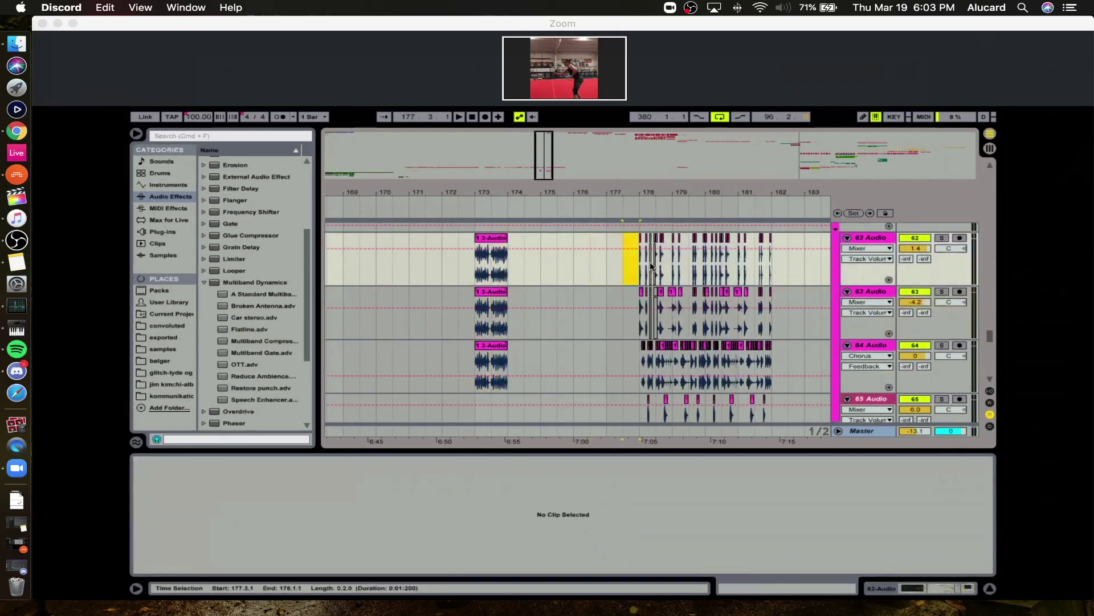
drag(799, 256, 800, 256)
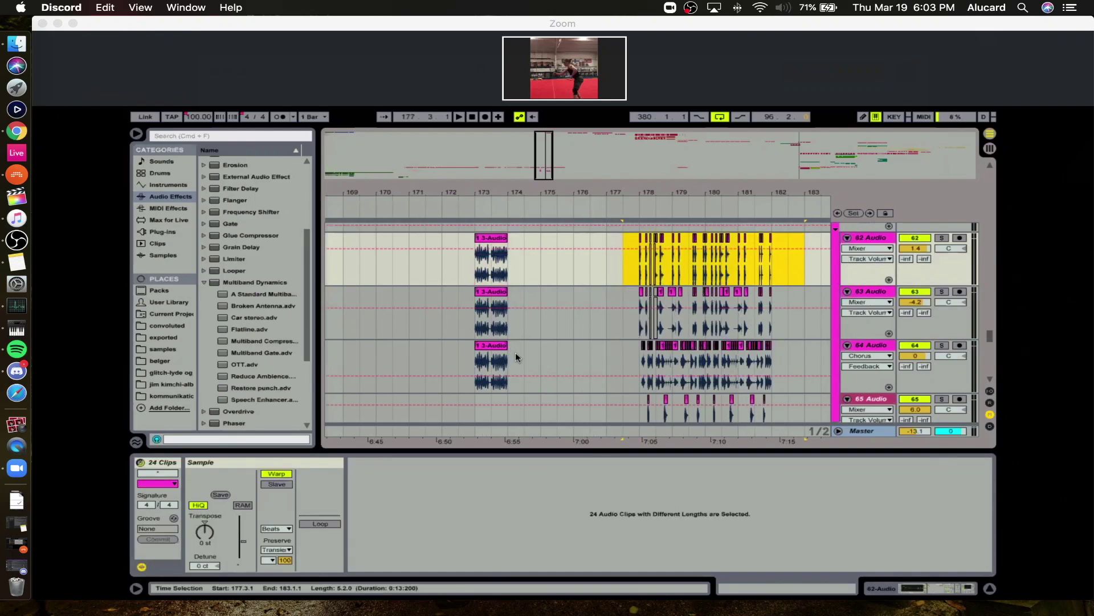
drag(517, 358, 441, 241)
Look through the whole arrangement, from the samples and operator tracks up past 38 Group to 35 and 36 Audio.
drag(538, 192, 521, 195)
drag(400, 191, 597, 189)
scroll(597, 304, down, 8)
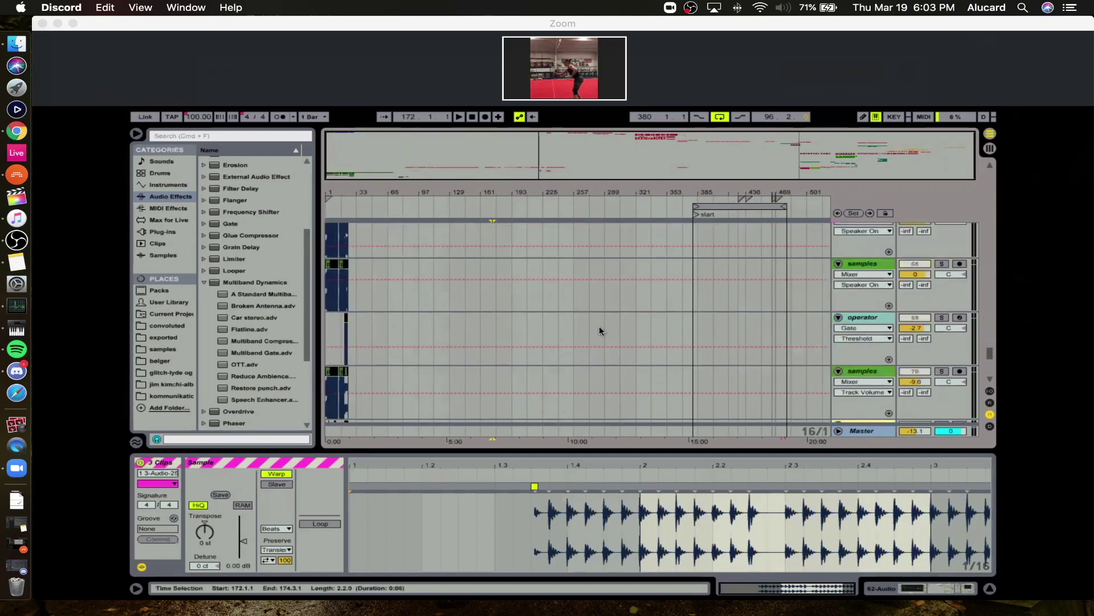
drag(386, 192, 484, 193)
scroll(714, 275, up, 12)
scroll(614, 282, up, 8)
drag(723, 190, 614, 285)
scroll(614, 287, up, 3)
scroll(613, 289, up, 9)
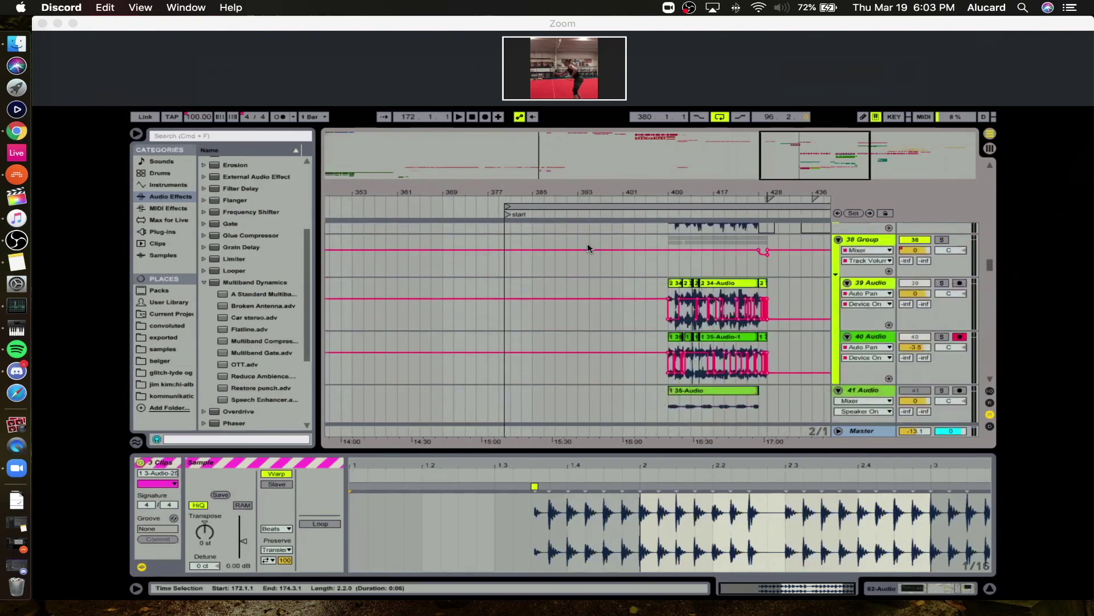
scroll(589, 248, up, 5)
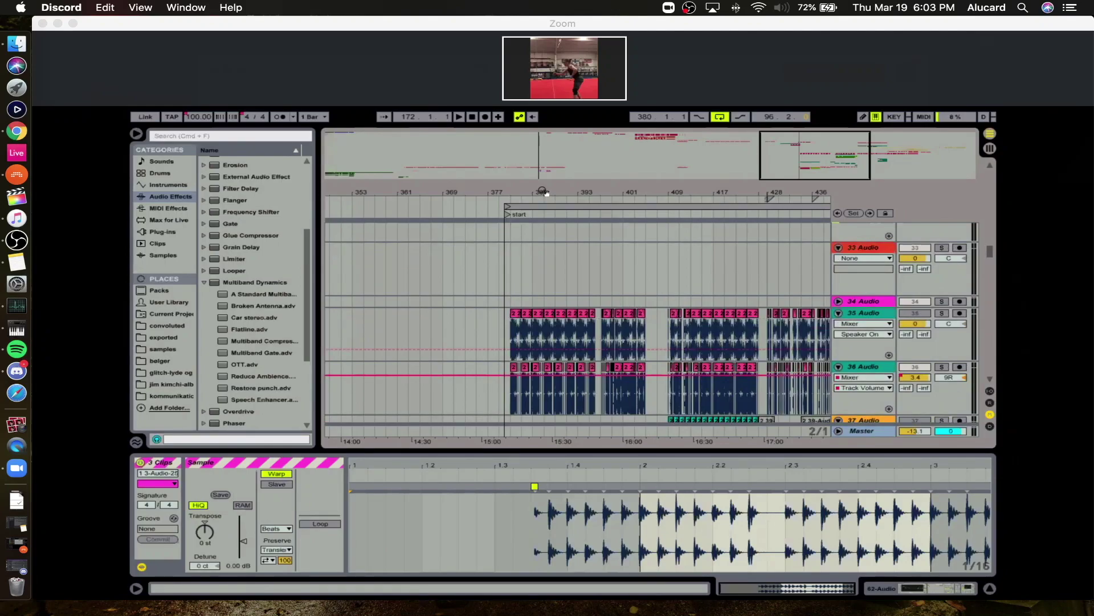
Examine the chopped clips on 35 and 36 Audio from bar 381 onward.
drag(574, 192, 575, 233)
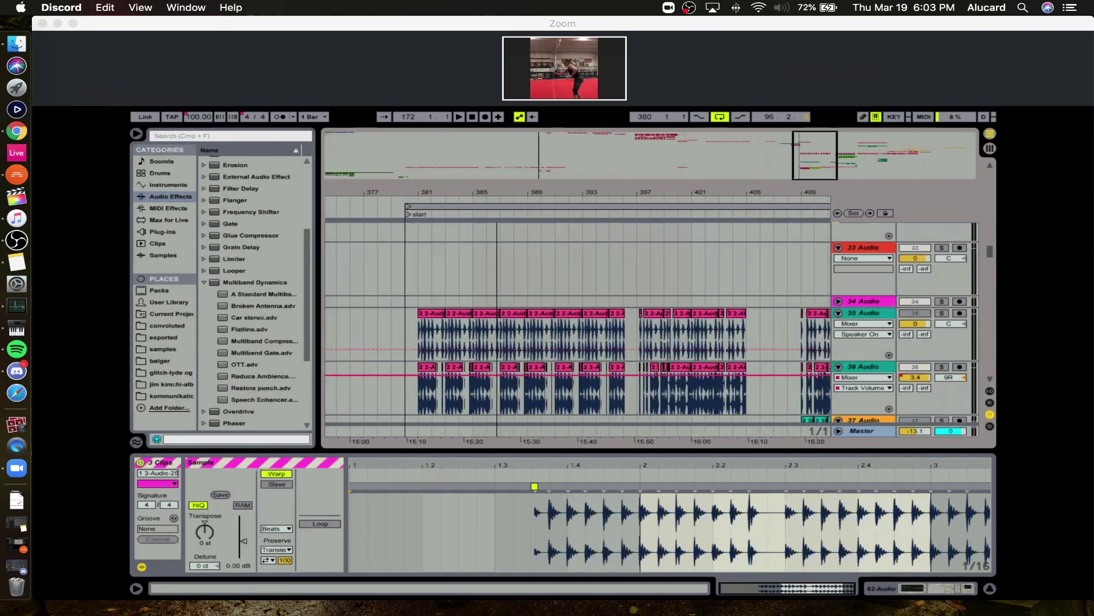
scroll(502, 230, down, 3)
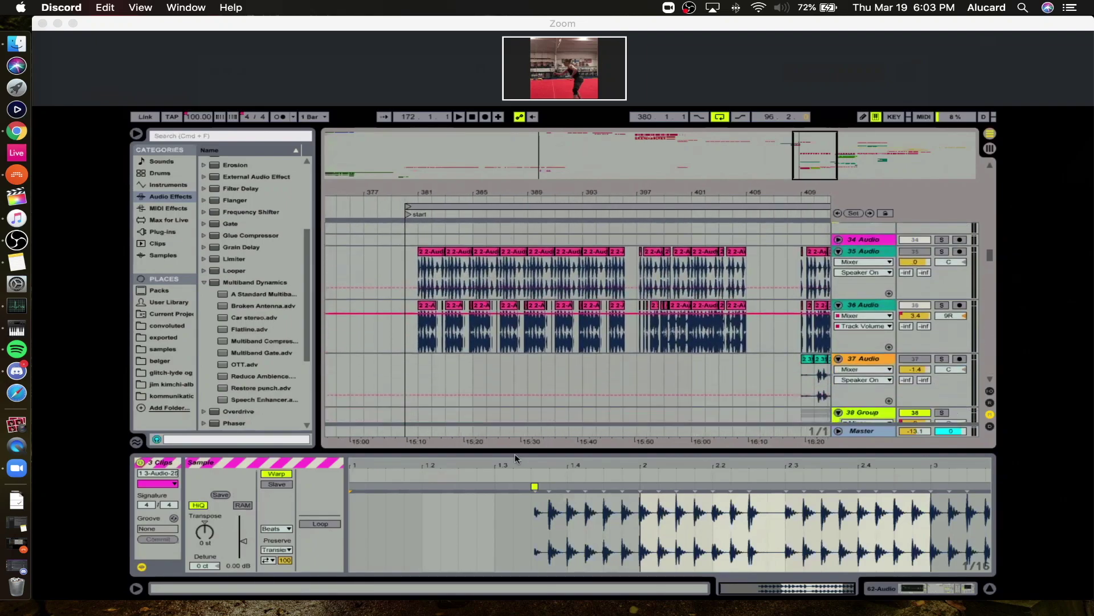
drag(547, 191, 476, 178)
mouse_move(395, 180)
mouse_down()
mouse_move(395, 203)
mouse_move(376, 190)
mouse_up()
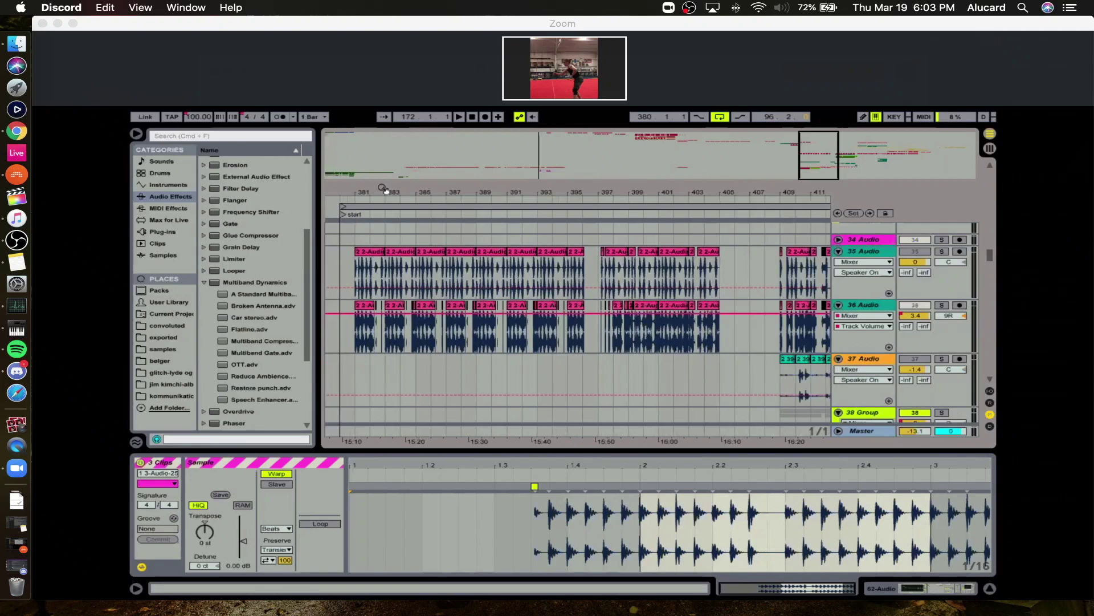
drag(504, 183, 450, 183)
Place the insert marker at bar 409 on 40 Audio and view the sample of its first clip.
scroll(626, 299, down, 3)
scroll(624, 294, down, 5)
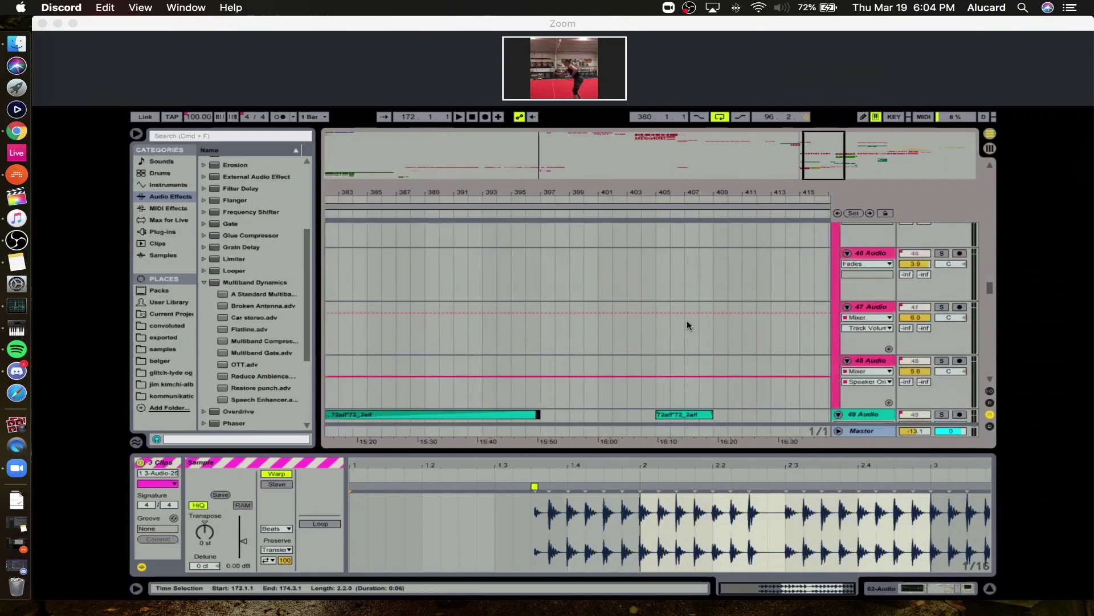
click(714, 260)
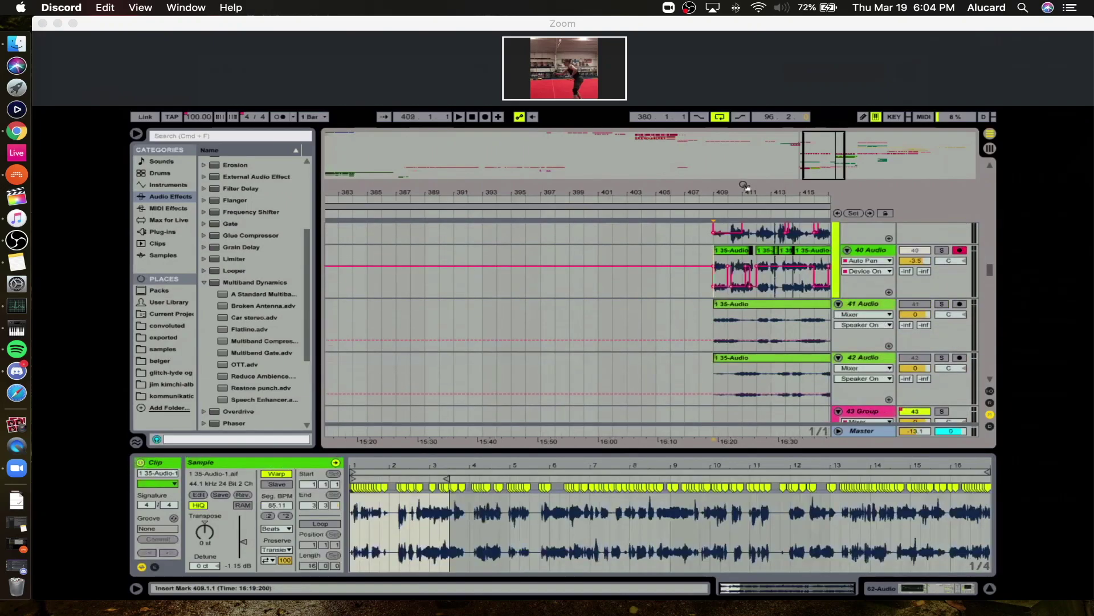
Place the insert marker at bar 428 on 35 Audio and examine the chops around it.
scroll(684, 256, right, 10)
scroll(594, 292, up, 5)
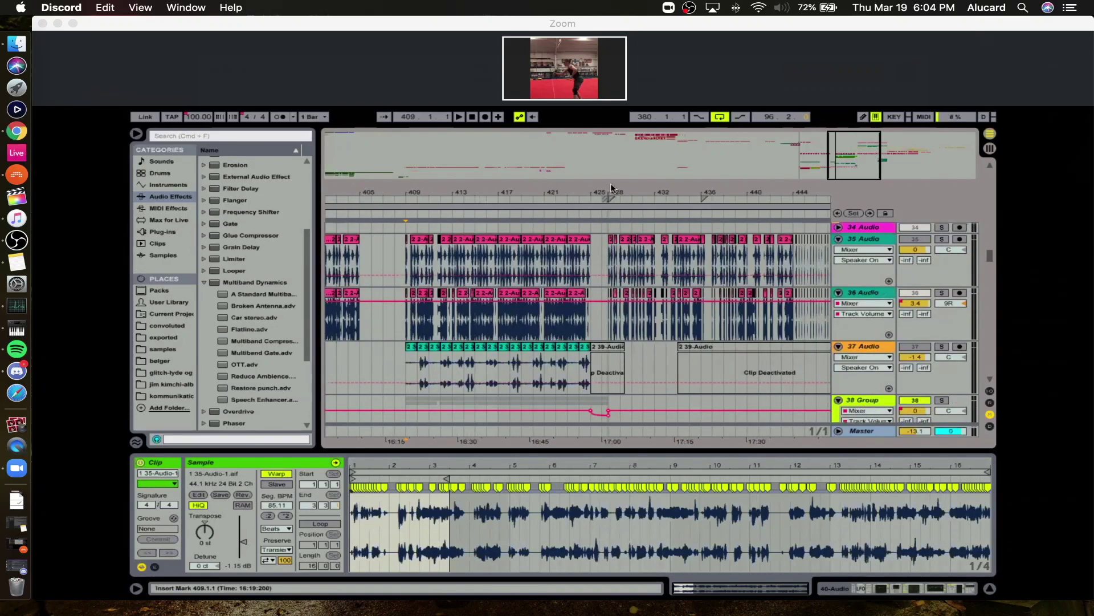
click(607, 261)
drag(611, 192, 576, 256)
click(566, 263)
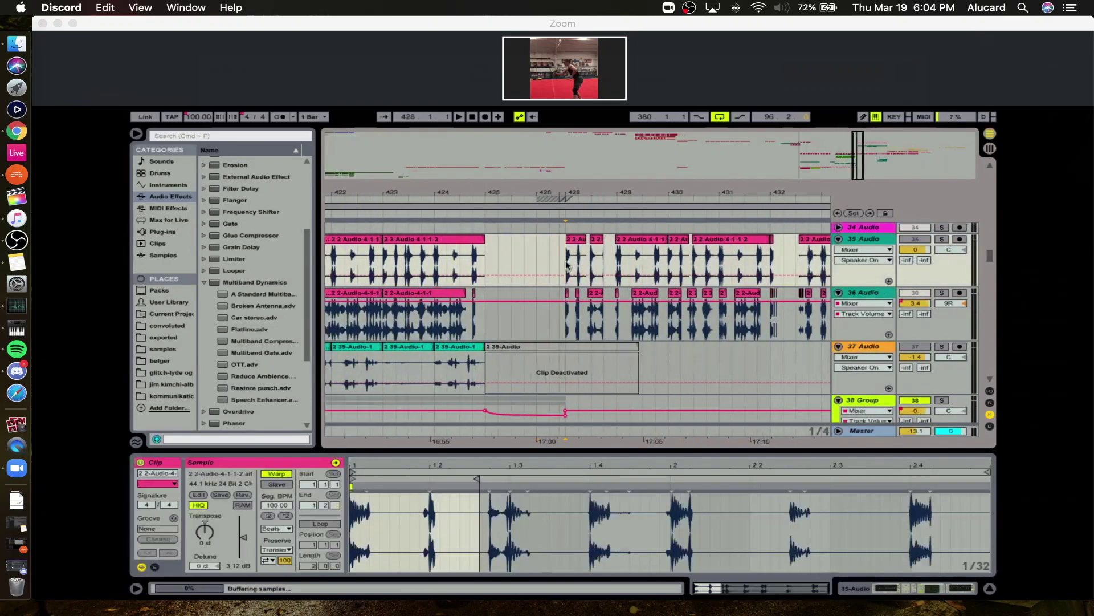
drag(577, 206, 589, 193)
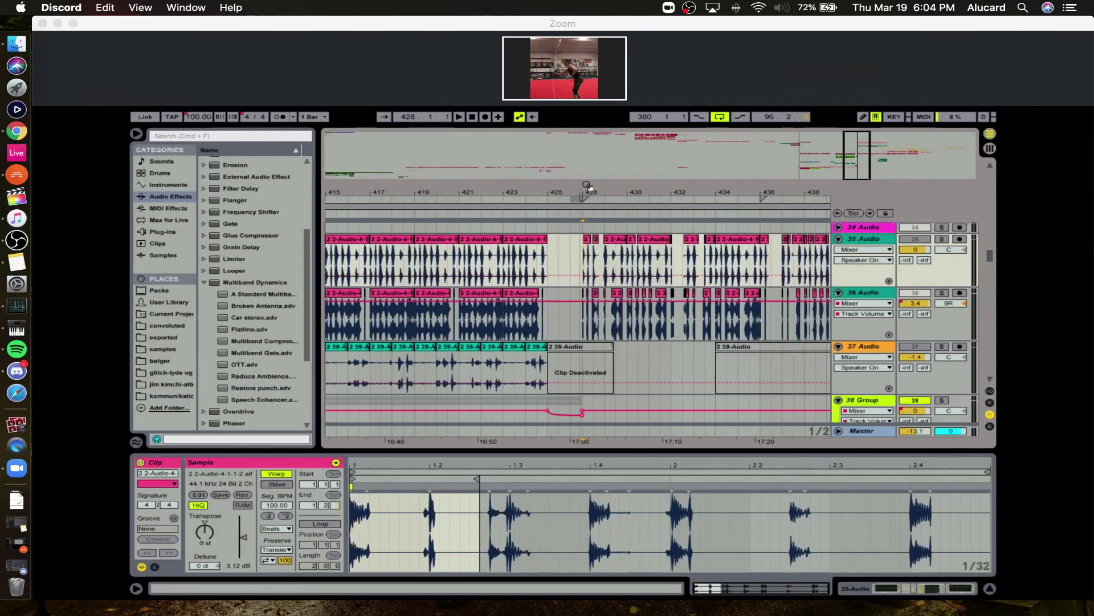
Look down through the lower tracks and place the insert marker at bar 409 on 56 Group.
scroll(655, 310, down, 15)
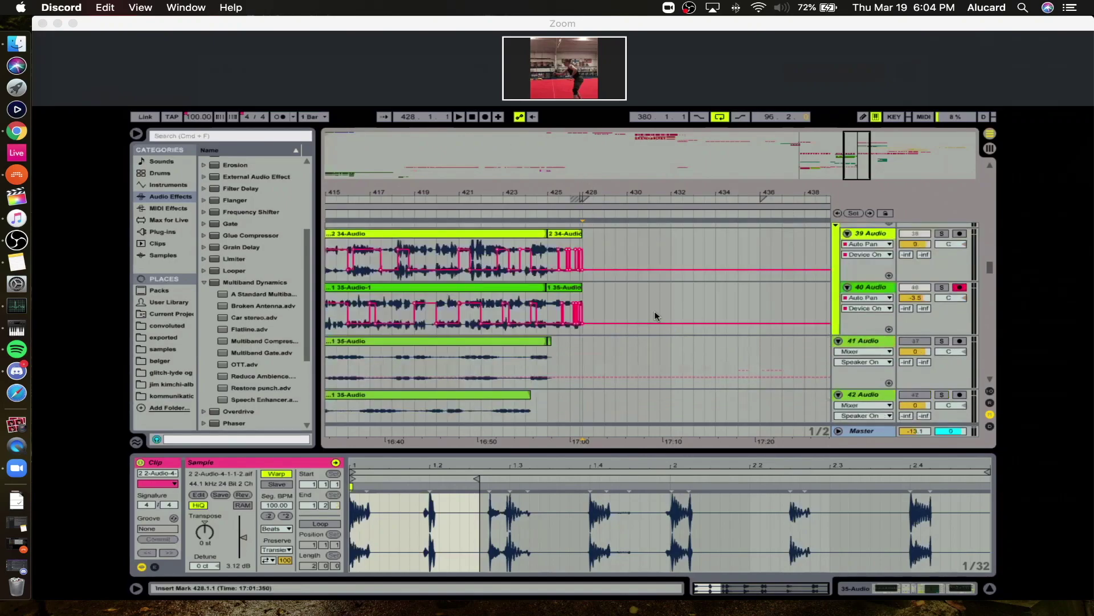
scroll(605, 326, down, 5)
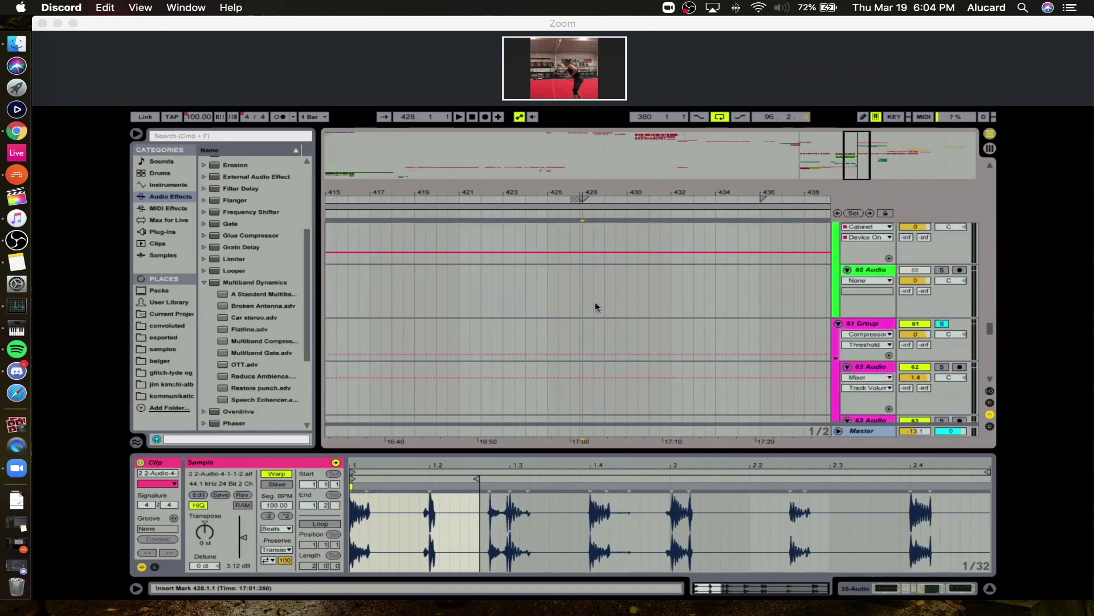
scroll(602, 280, left, 1)
drag(540, 194, 582, 171)
click(484, 265)
key(plus)
key(plus)
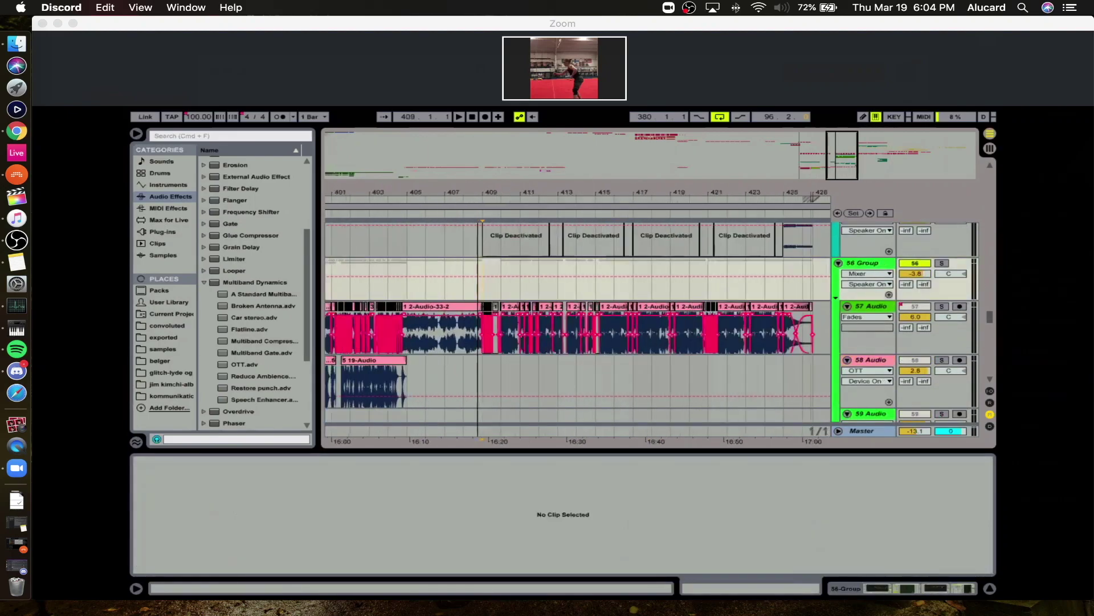
Return to 38 Group, set the insert marker at bar 420 and show the group's effect devices.
scroll(690, 265, up, 8)
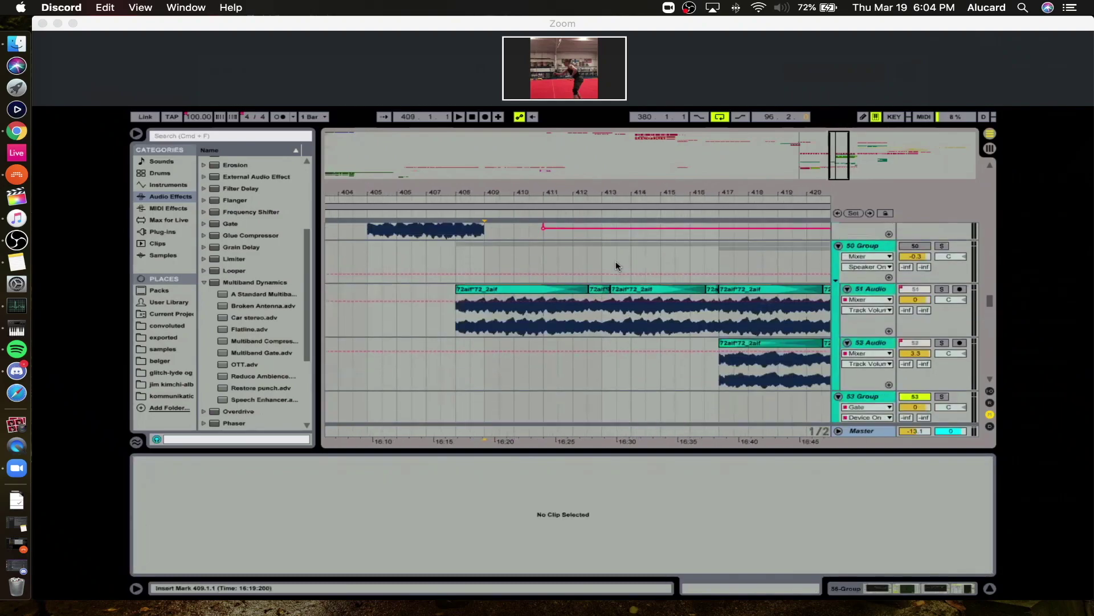
key(minus)
scroll(596, 302, up, 6)
scroll(606, 300, up, 4)
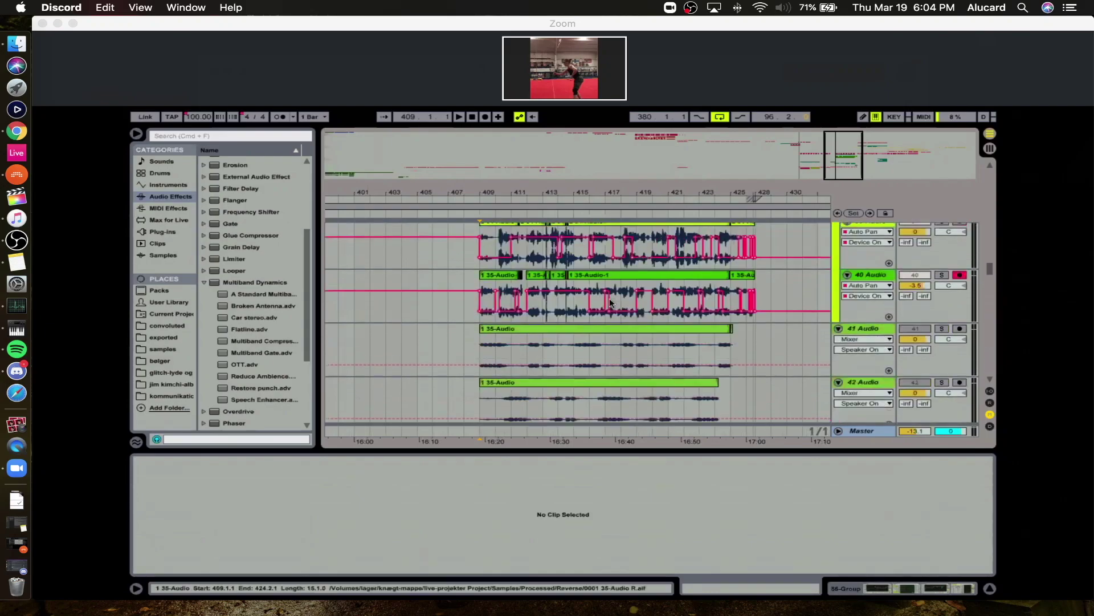
scroll(580, 305, up, 4)
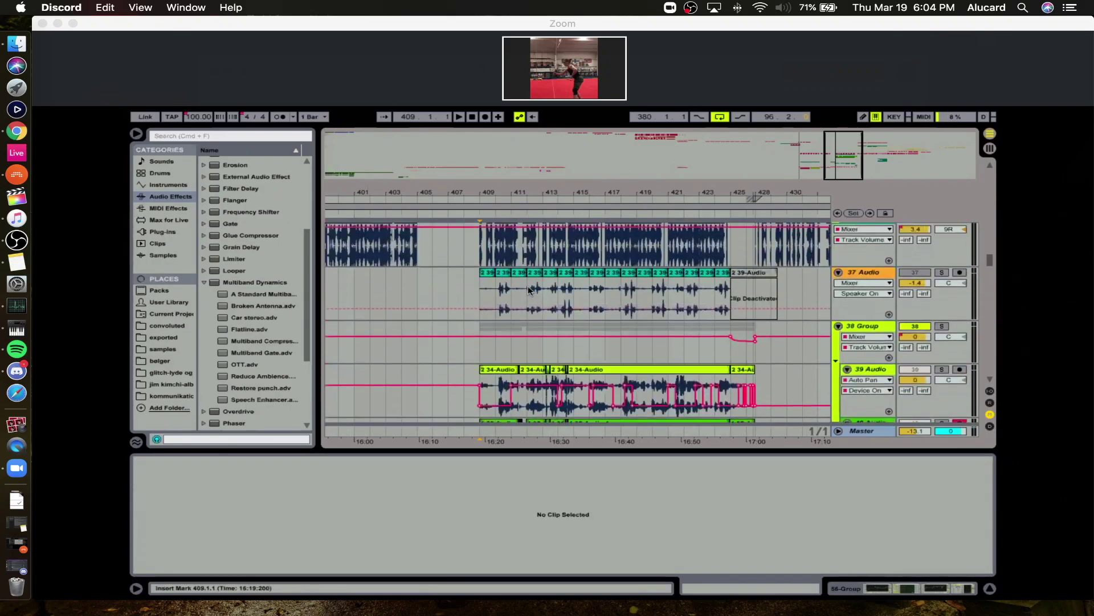
scroll(645, 271, up, 2)
scroll(719, 312, down, 4)
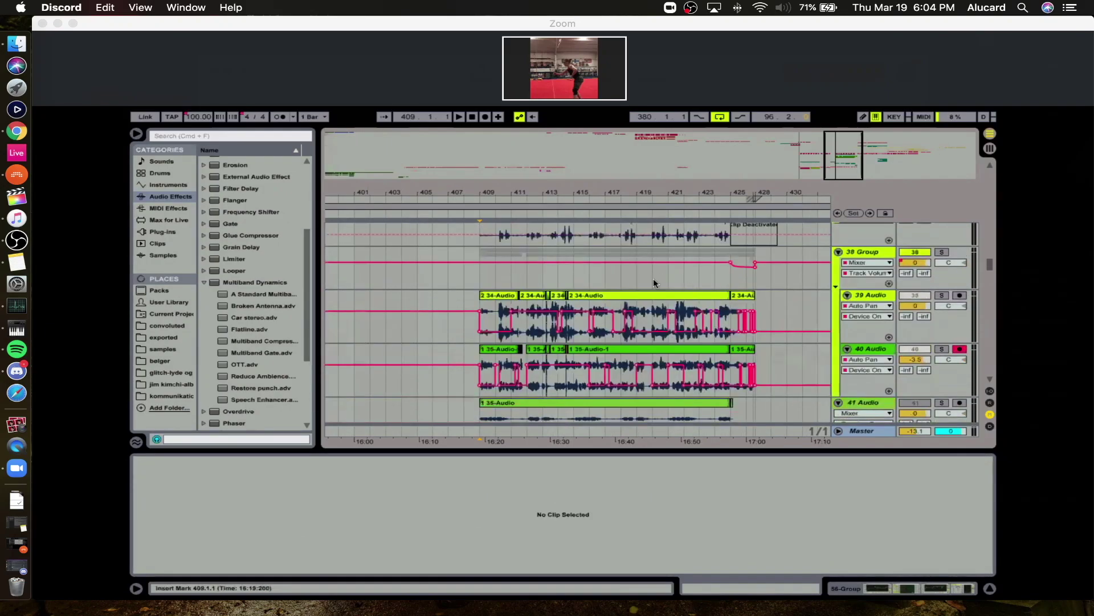
click(857, 593)
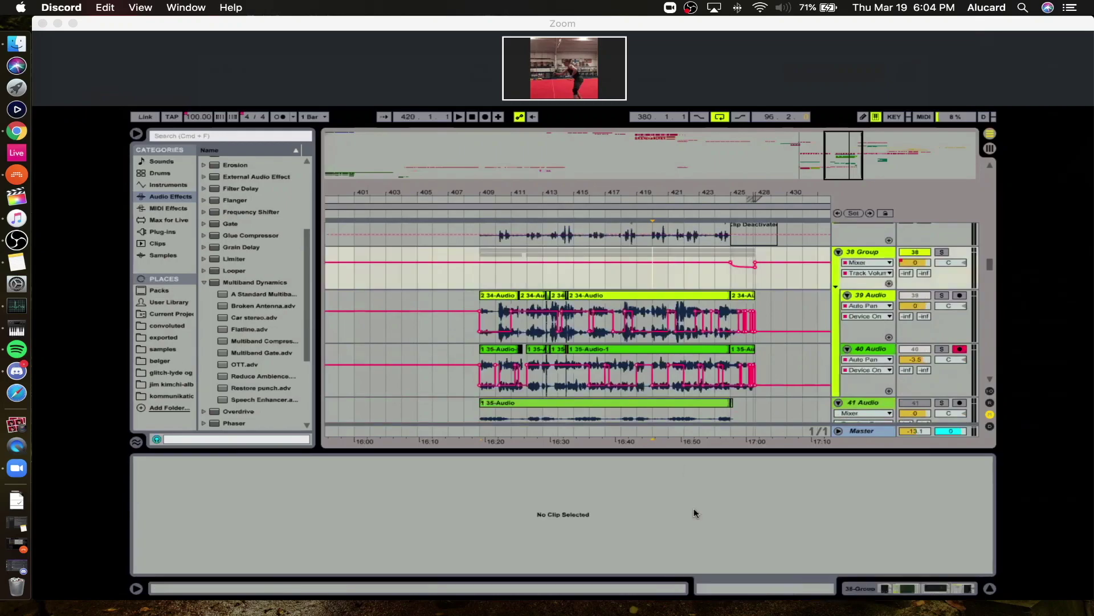
Inspect 51 Audio and 52 Audio inside 50 Group, then solo 51 Audio with the insert marker at bar 409.
scroll(580, 335, down, 10)
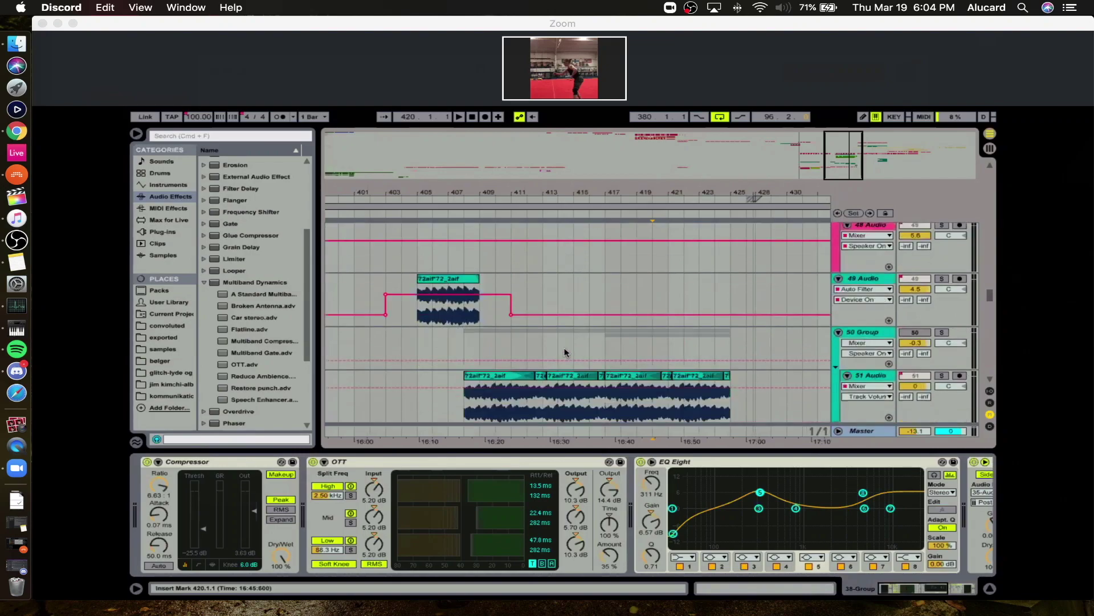
click(570, 353)
scroll(610, 365, down, 1)
click(587, 366)
scroll(593, 347, down, 5)
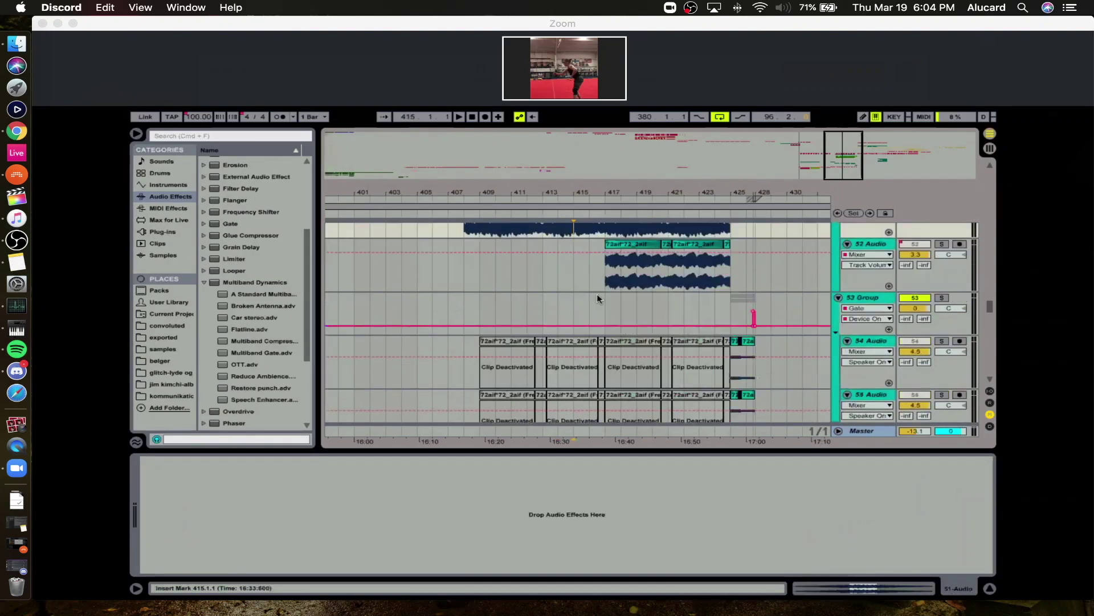
click(591, 285)
scroll(570, 285, up, 2)
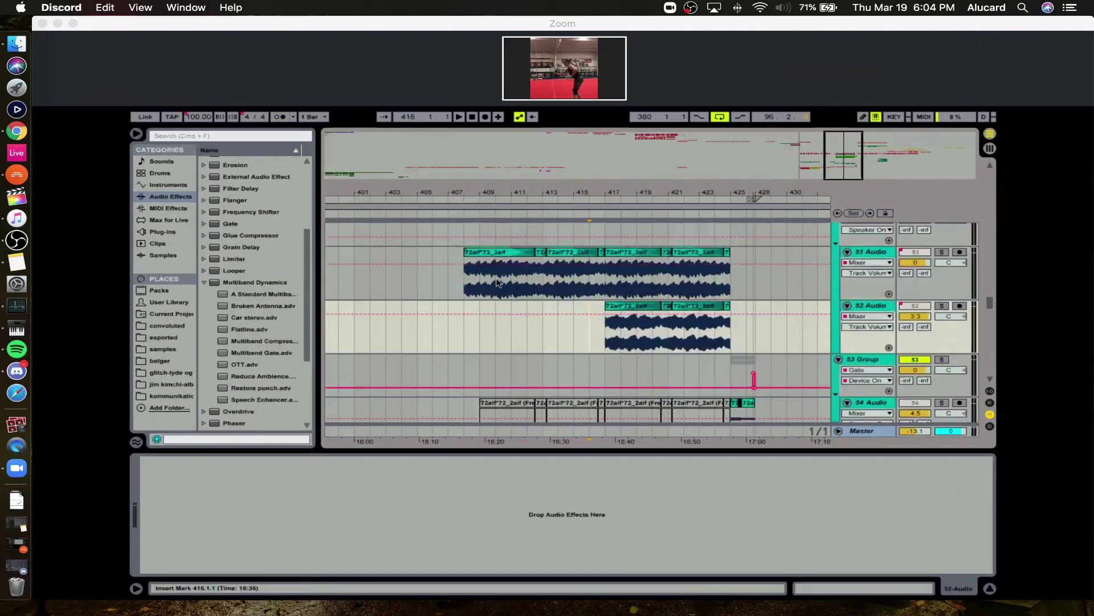
click(479, 285)
scroll(723, 287, up, 1)
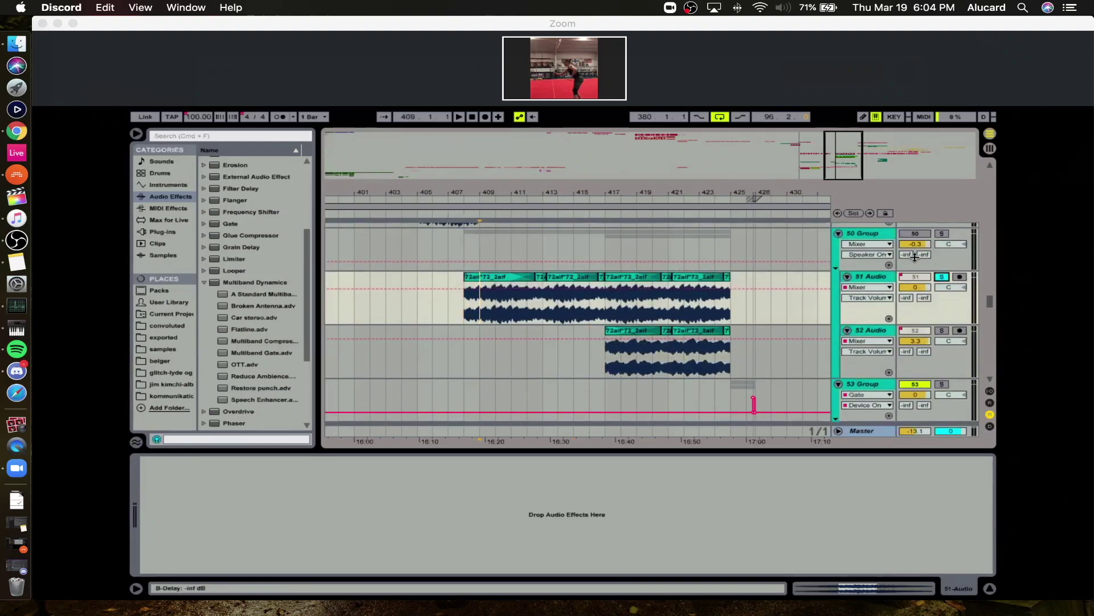
Fold 50 Group and view the effect devices of 53 Group with the insert marker at bar 425.
scroll(745, 301, up, 4)
mouse_move(836, 324)
mouse_down()
mouse_move(836, 334)
mouse_move(851, 312)
mouse_up()
click(838, 342)
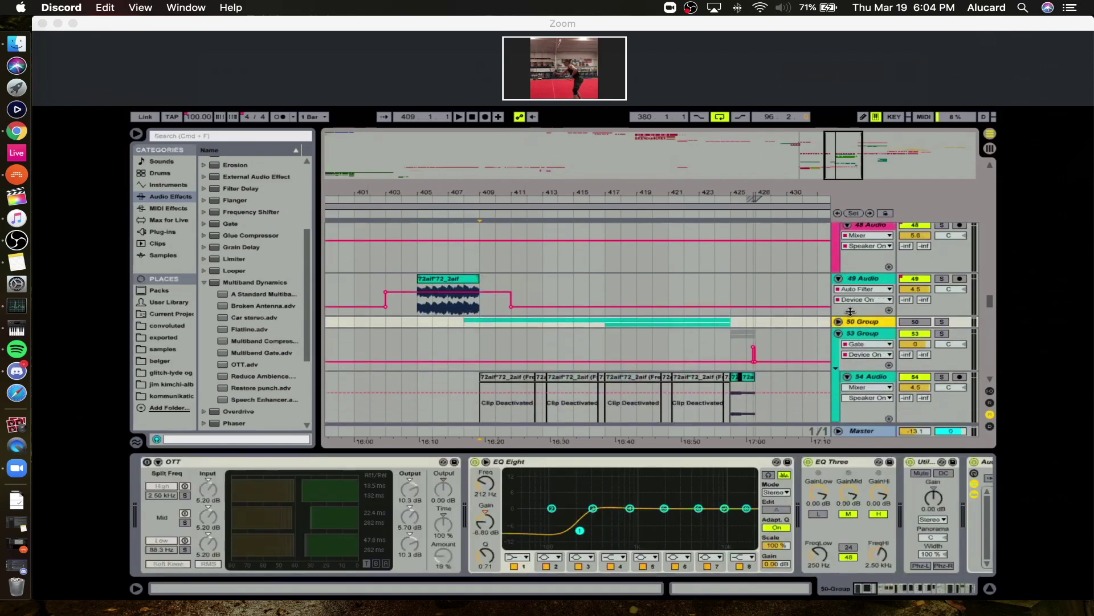
scroll(691, 355, down, 3)
scroll(859, 285, up, 2)
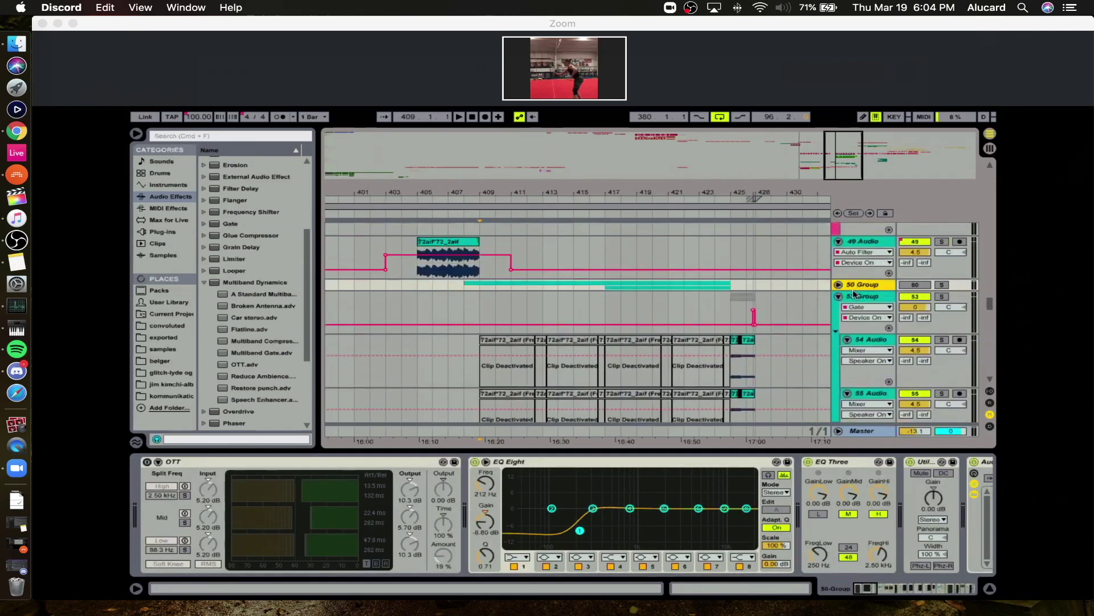
click(714, 297)
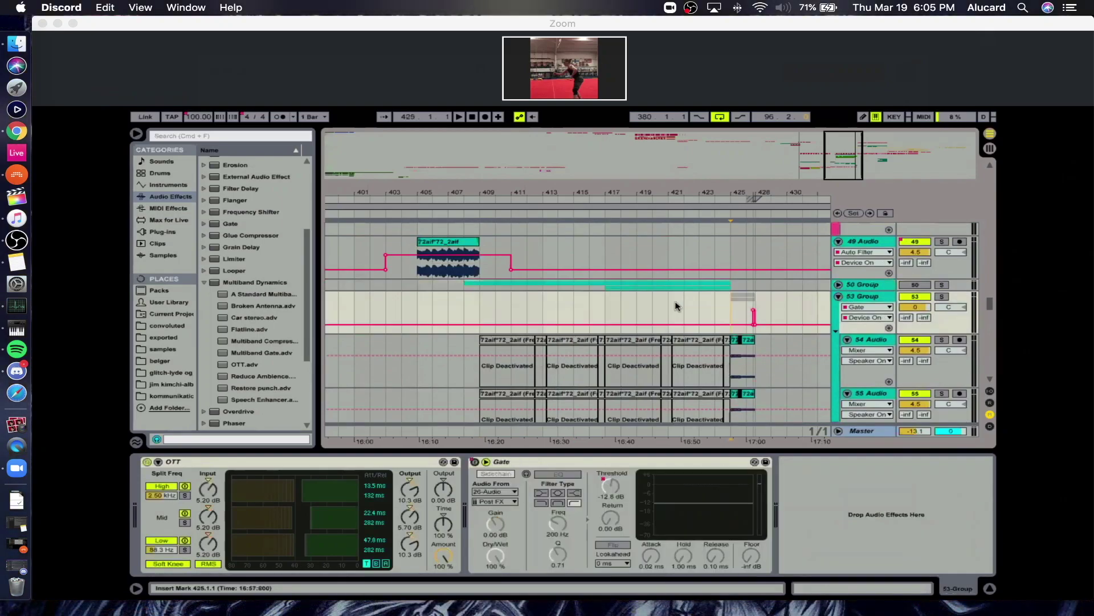
Look through the tracks from 35, 36 and 37 Audio down to 56 Group around bars 399 to 419.
scroll(573, 290, up, 6)
drag(497, 188, 510, 255)
scroll(511, 257, up, 4)
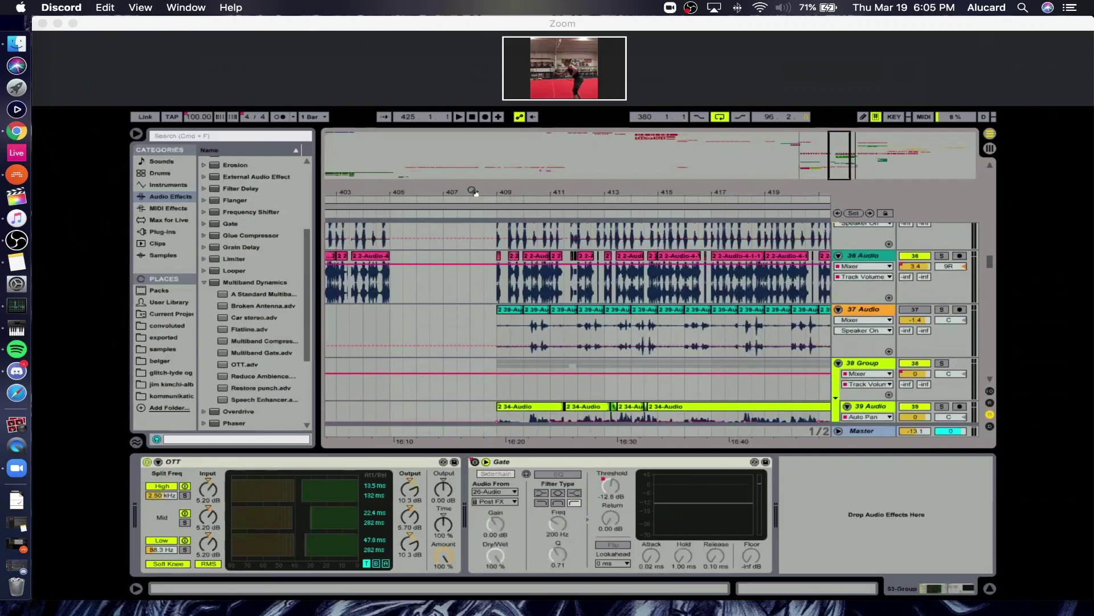
scroll(513, 262, left, 3)
scroll(516, 279, up, 2)
scroll(474, 237, left, 2)
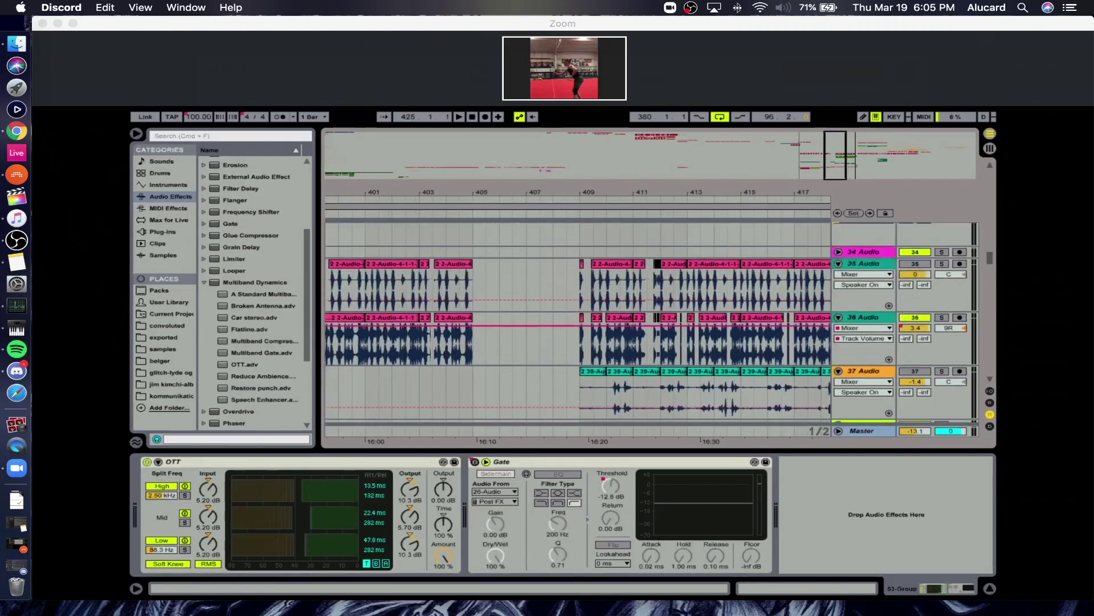
scroll(538, 228, down, 8)
scroll(571, 330, down, 6)
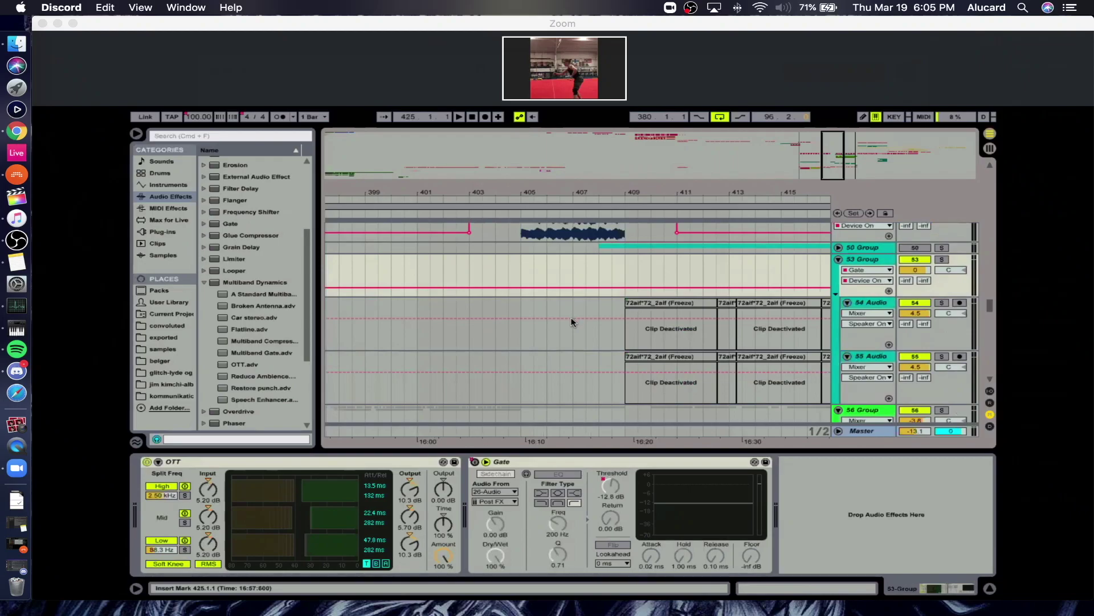
scroll(573, 319, down, 4)
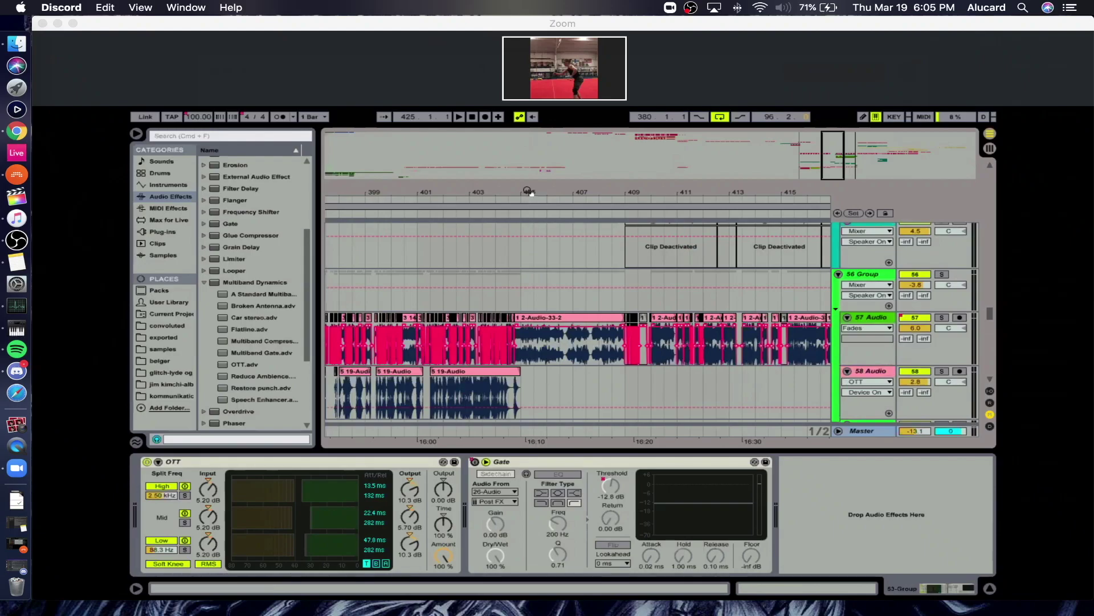
Examine the 57 Audio chops around bar 409 and view the track's effect devices from 410.3.1.
drag(533, 191, 533, 213)
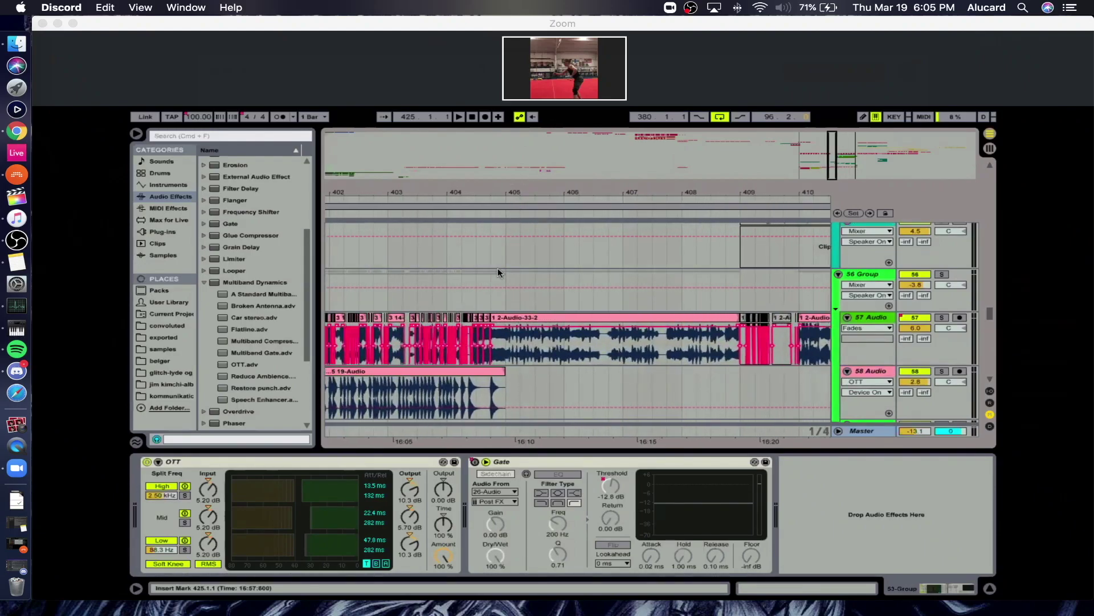
mouse_move(565, 108)
mouse_move(520, 195)
mouse_down()
mouse_move(456, 181)
mouse_move(453, 163)
mouse_up()
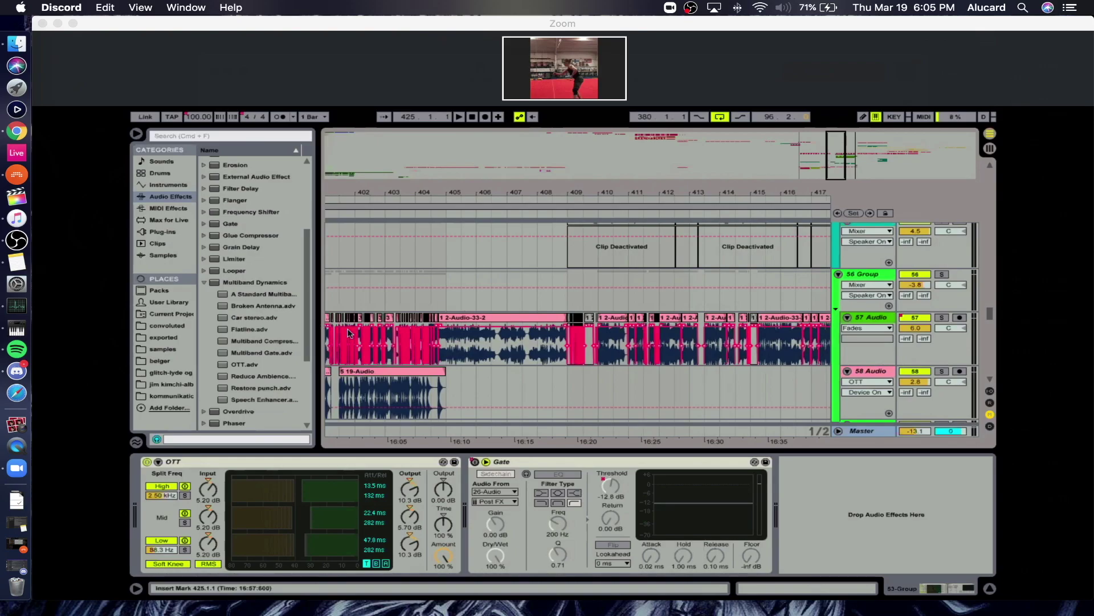
mouse_move(605, 195)
mouse_down()
mouse_move(595, 187)
mouse_move(593, 245)
mouse_move(583, 239)
mouse_up()
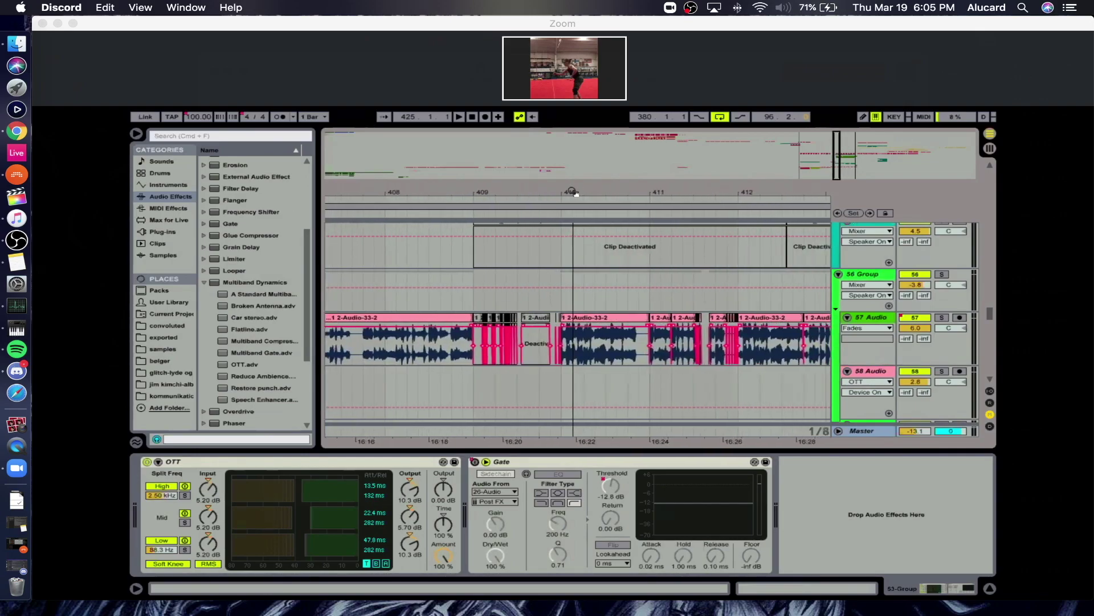
click(603, 358)
drag(547, 196, 550, 187)
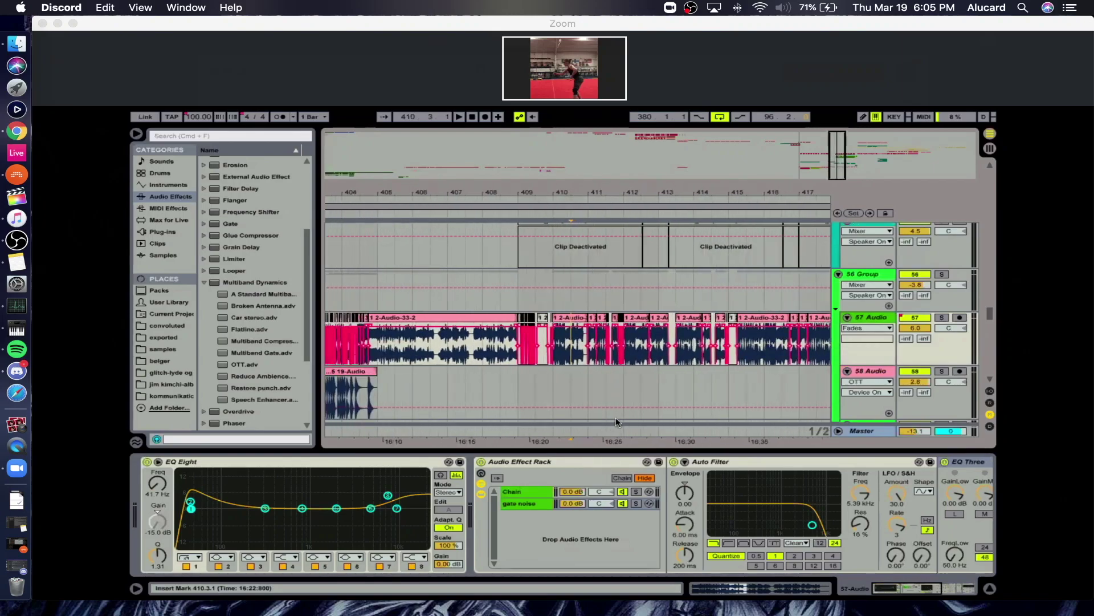
scroll(668, 508, right, 10)
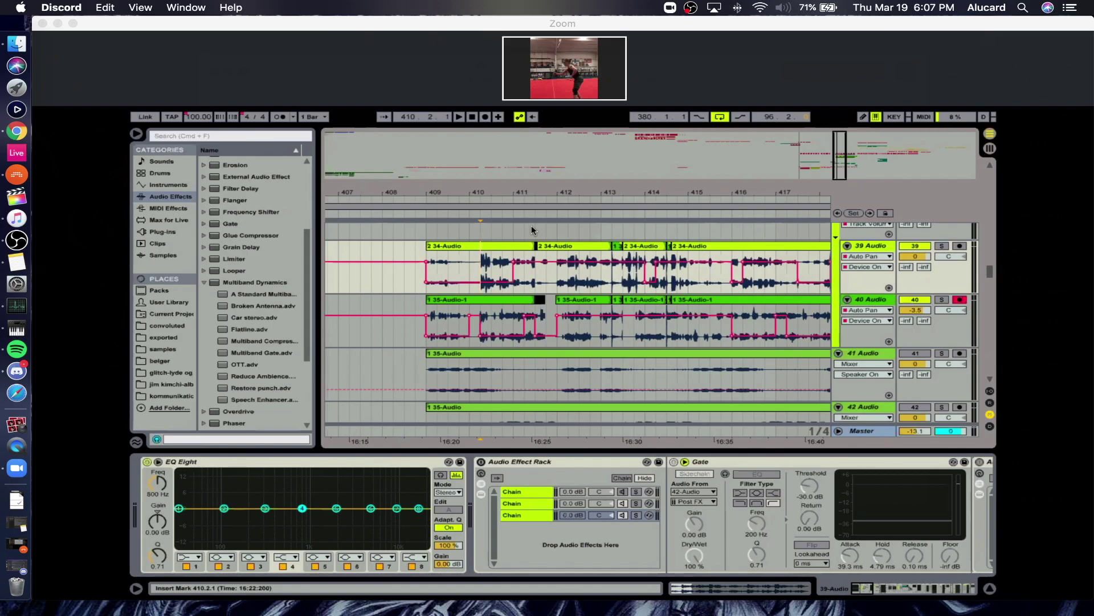
Examine the 39 and 40 Audio clips around bar 410, then the chops on 35 to 37 Audio up to bar 424.
drag(491, 195, 491, 207)
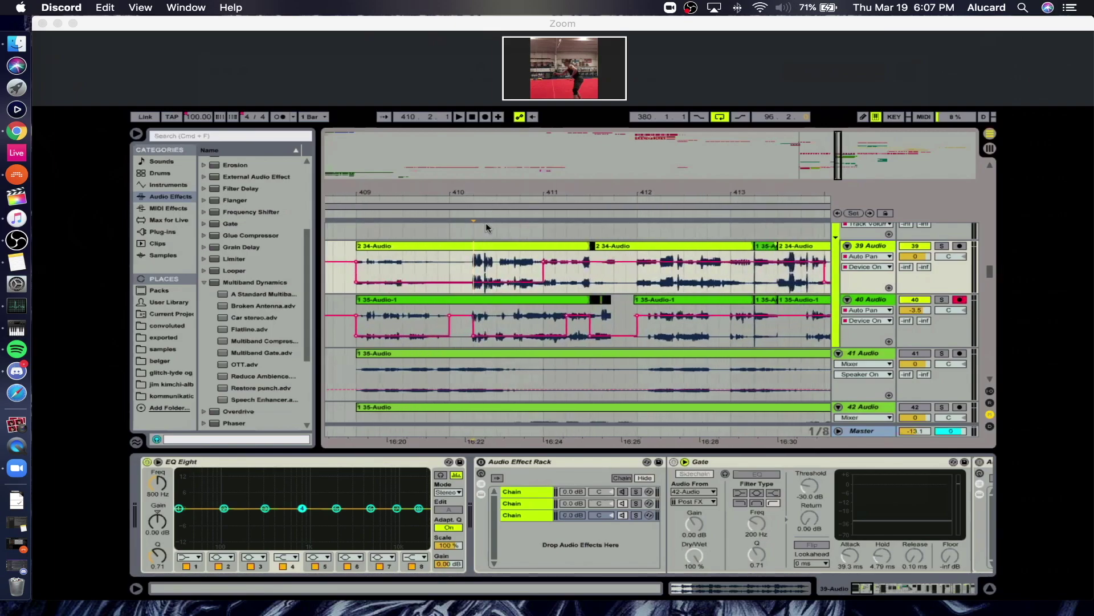
scroll(485, 269, up, 5)
drag(485, 195, 370, 191)
key(minus)
key(minus)
key(plus)
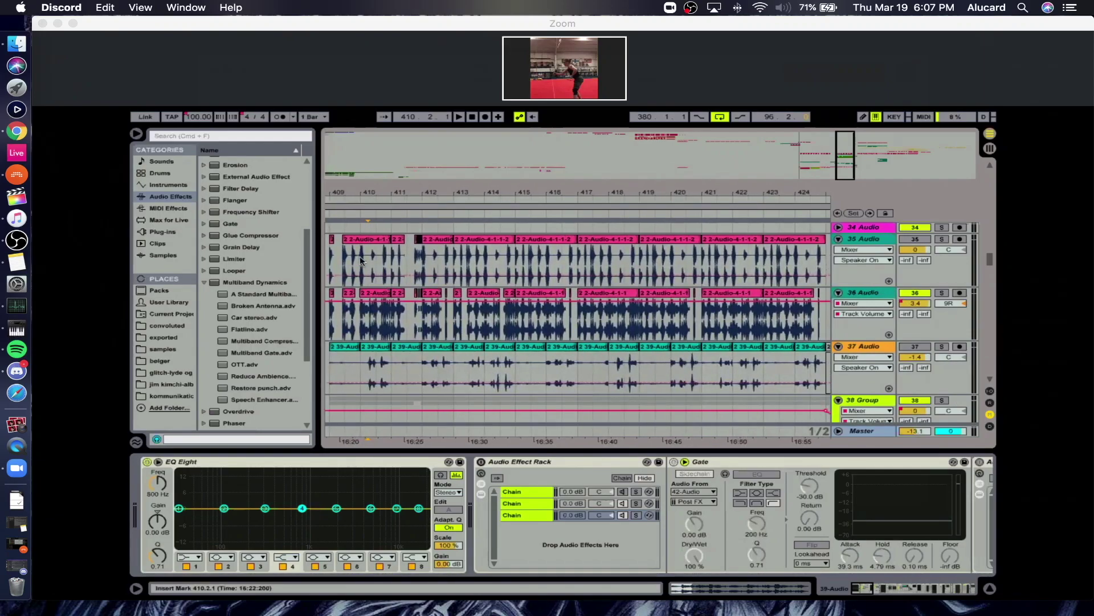
scroll(364, 263, down, 3)
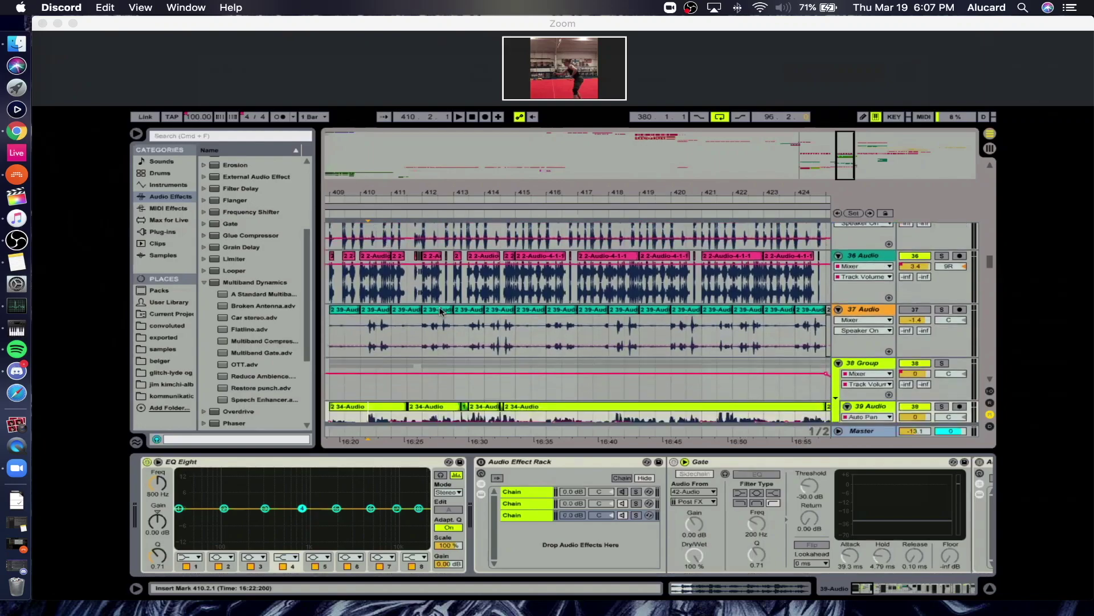
Hide the device detail view, narrow the browser and place the insert marker at 409.1.1 on 36 Audio.
drag(517, 451, 528, 546)
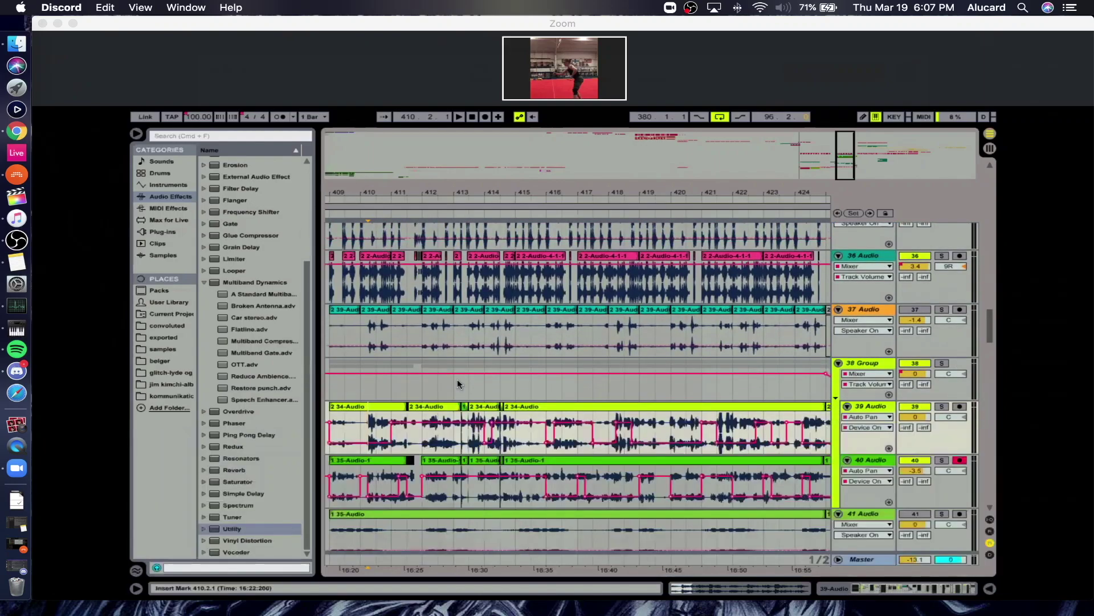
drag(317, 245, 266, 242)
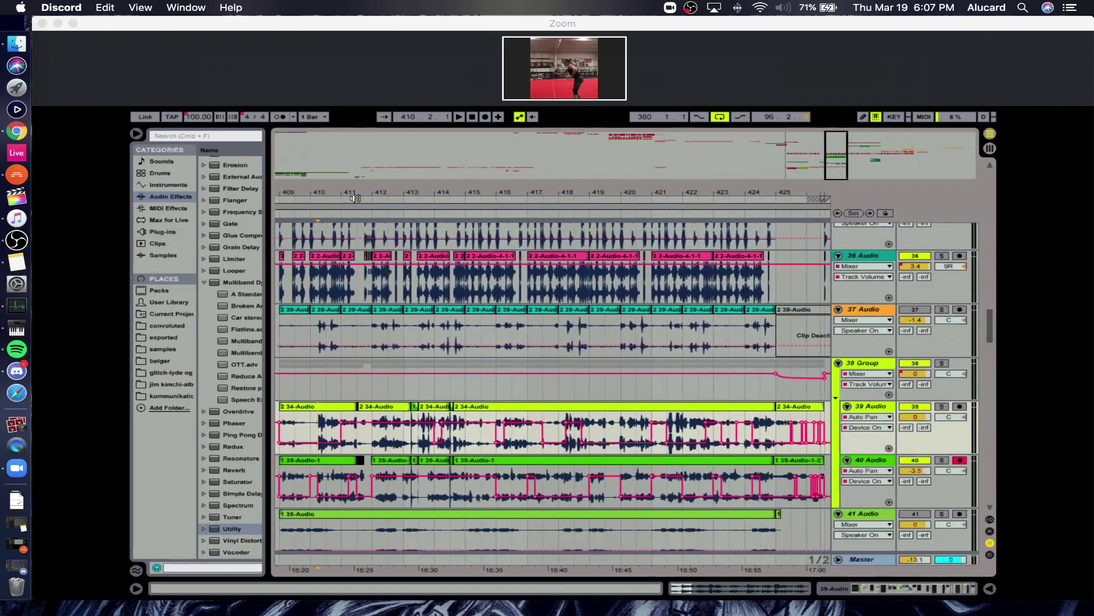
mouse_move(433, 192)
mouse_down()
mouse_move(453, 199)
mouse_move(444, 201)
mouse_up()
drag(369, 194, 370, 196)
click(285, 277)
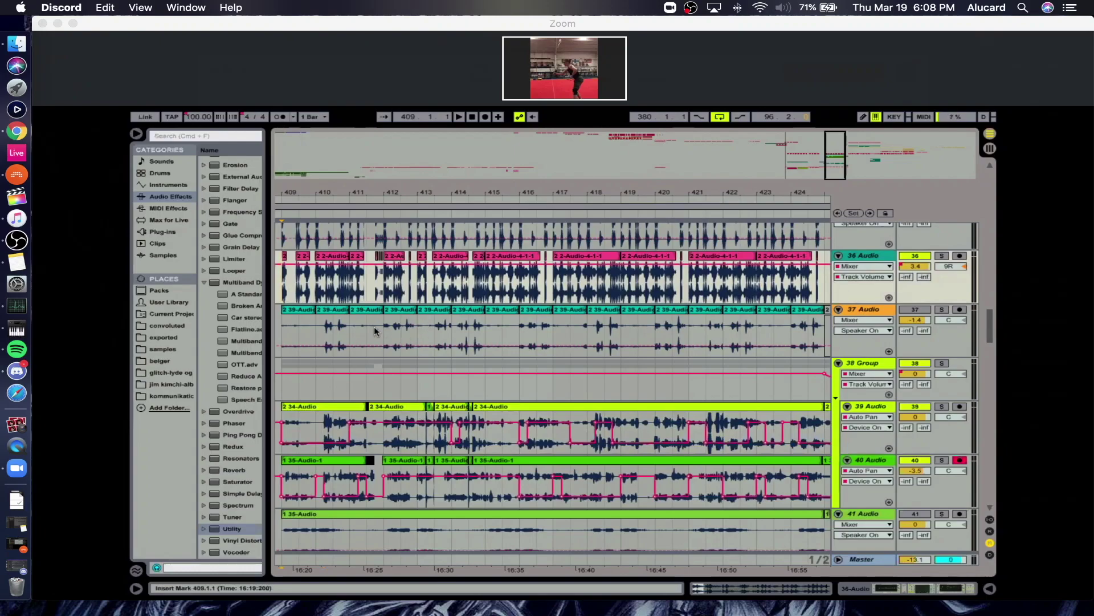
Examine the chops on 35 and 36 Audio with the insert marker at 409.1.1 on 35 Audio.
scroll(370, 314, up, 2)
scroll(371, 314, up, 3)
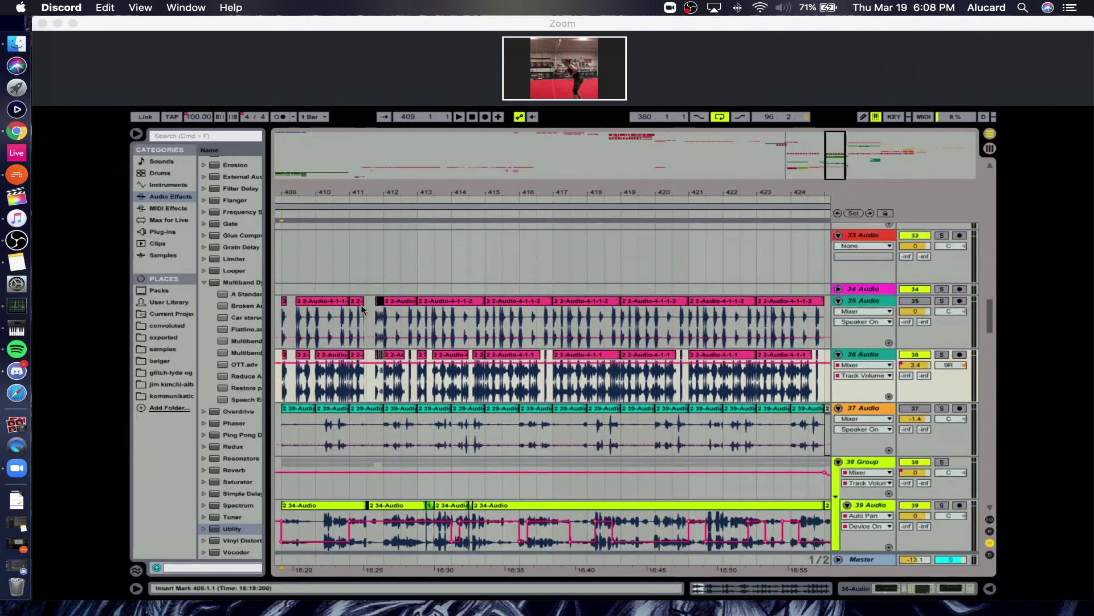
scroll(342, 318, down, 2)
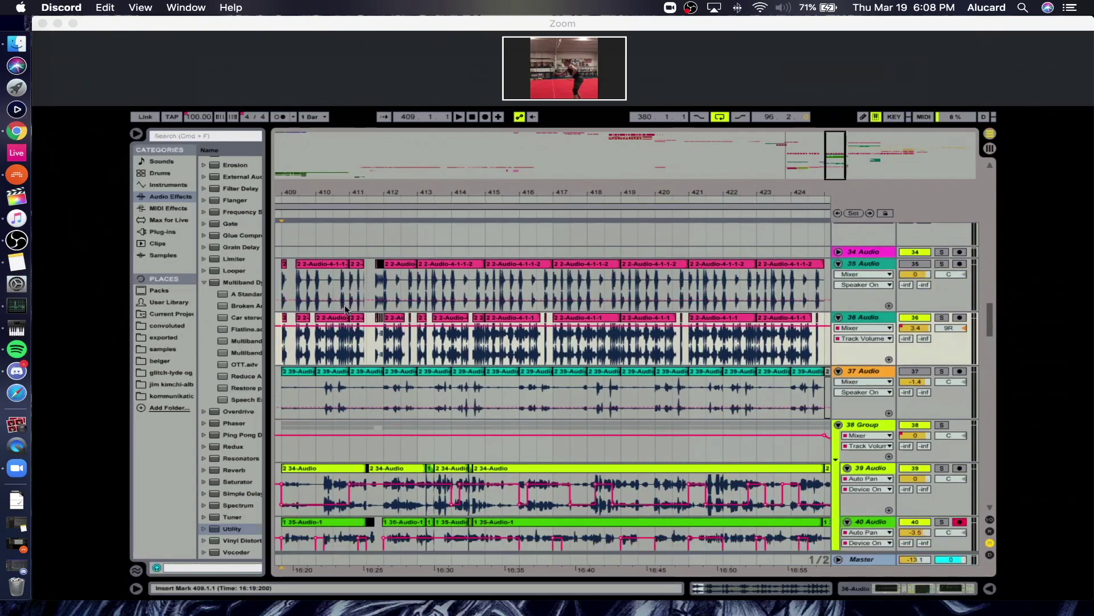
scroll(336, 307, down, 2)
click(283, 258)
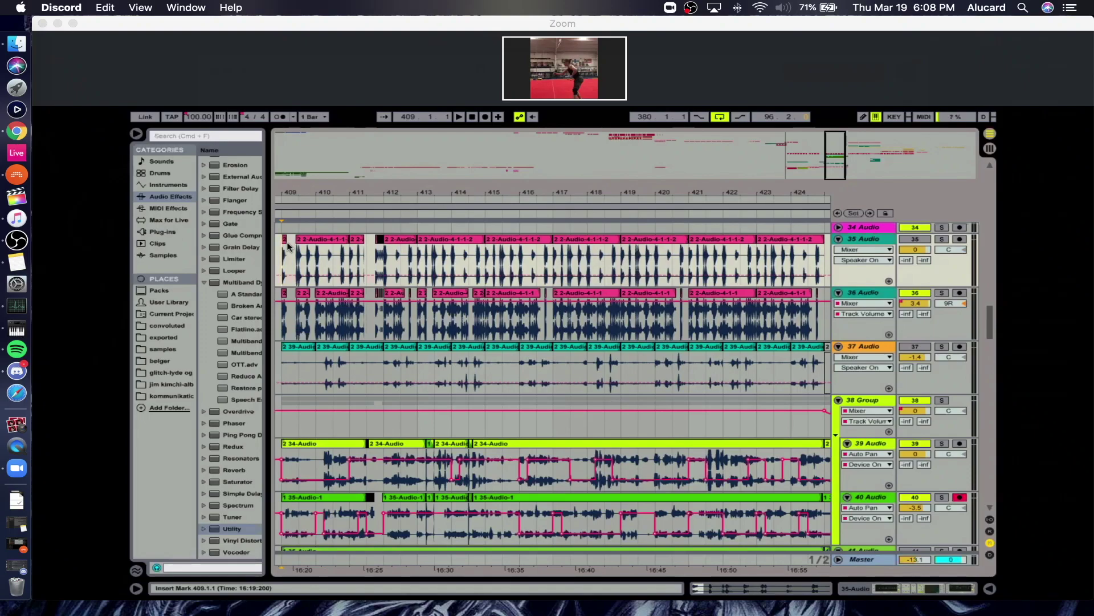
click(283, 240)
Compare the 35 to 37 Audio chops with the 39 to 42 Audio clips between bars 409 and 424.
scroll(292, 309, down, 5)
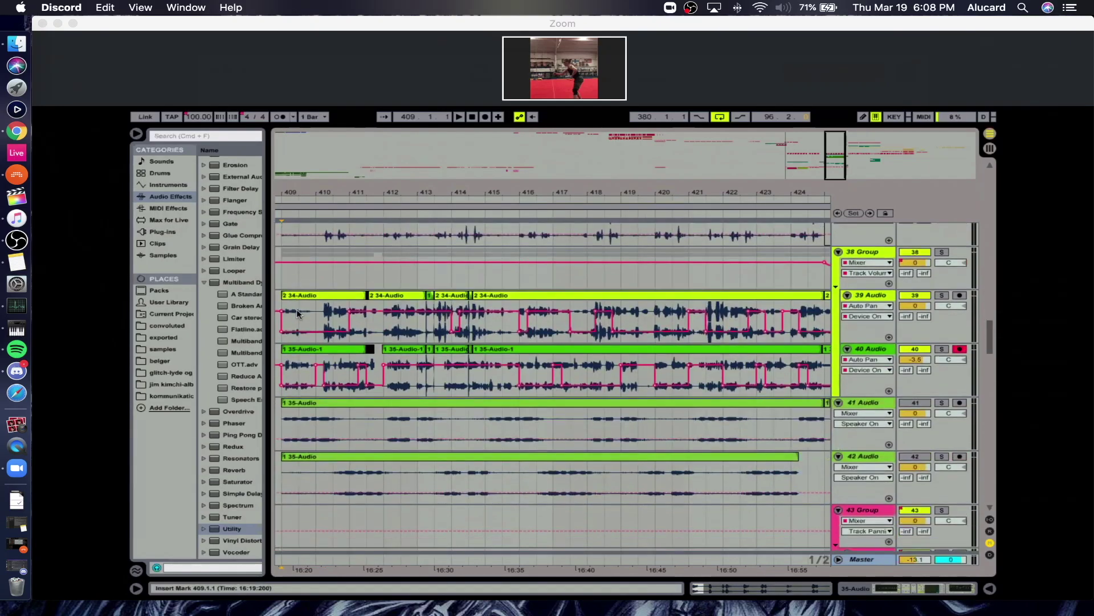
scroll(297, 312, up, 5)
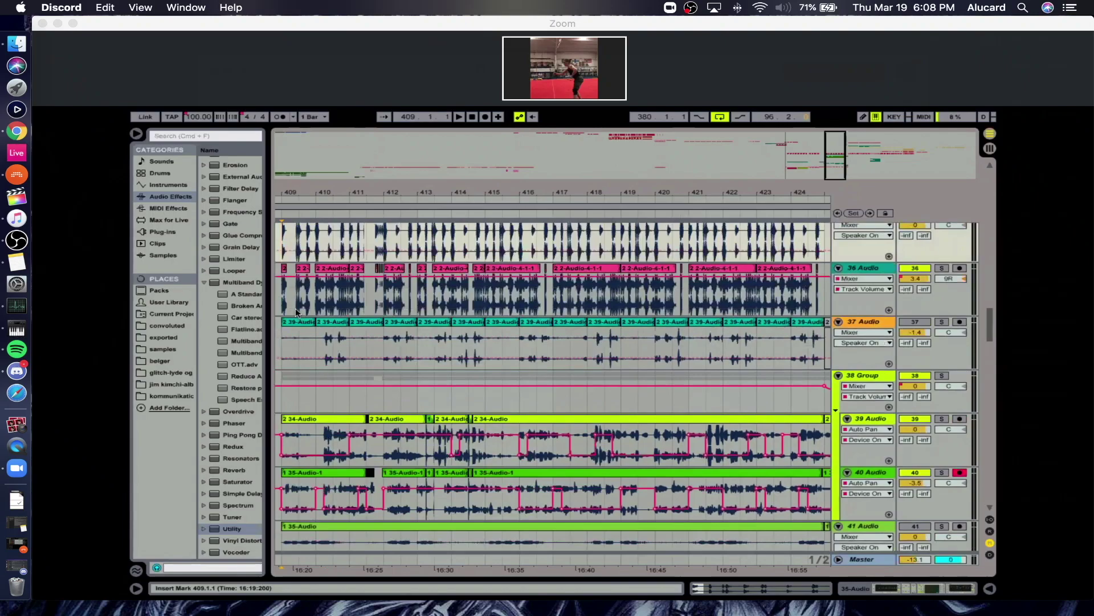
scroll(296, 312, up, 4)
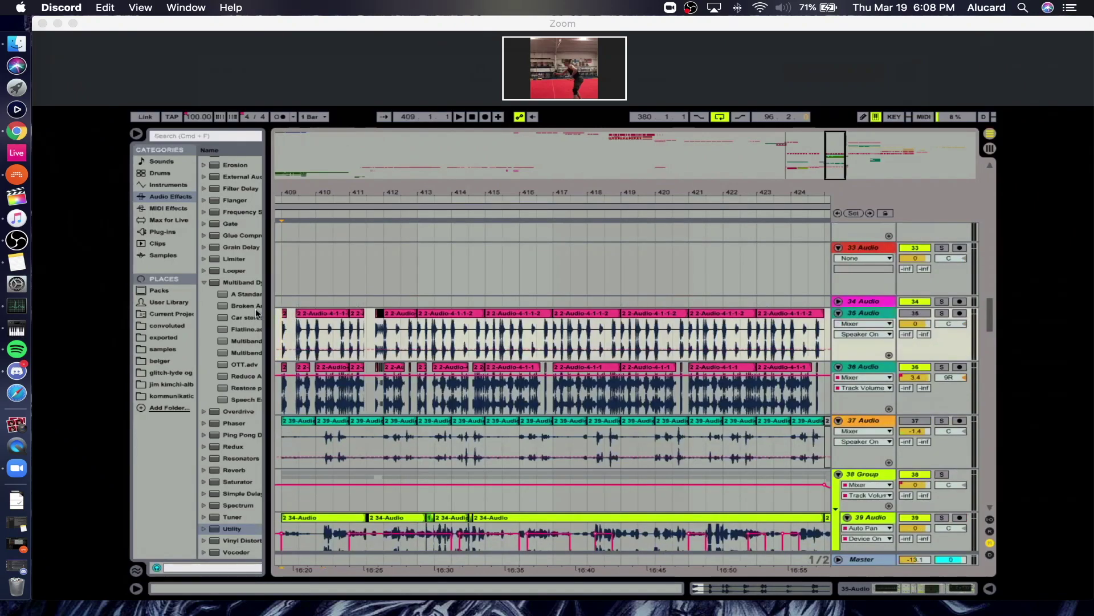
scroll(531, 334, down, 3)
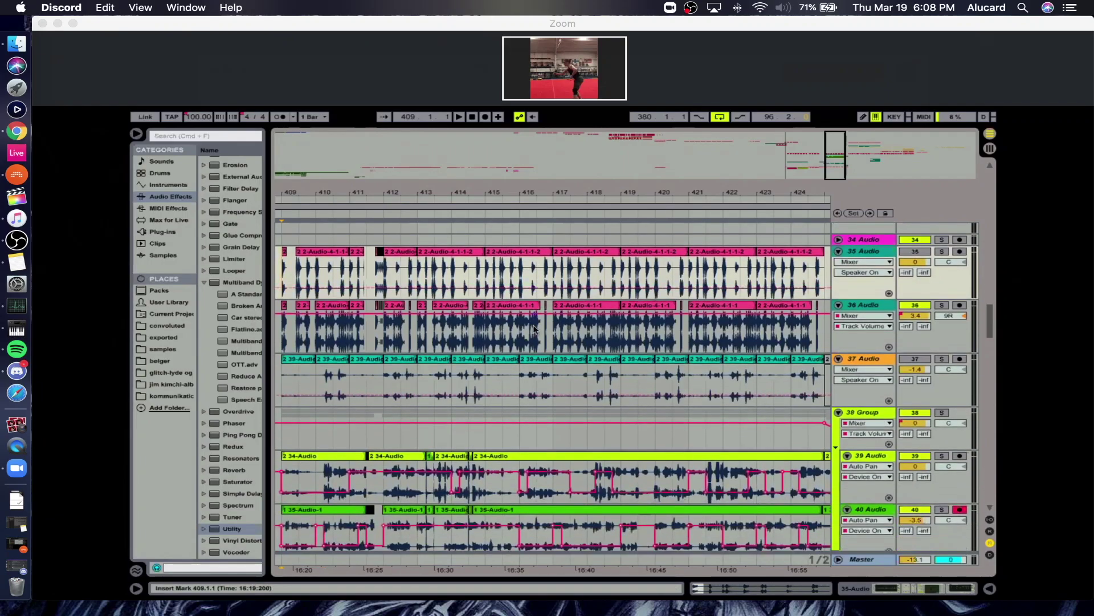
scroll(535, 330, down, 1)
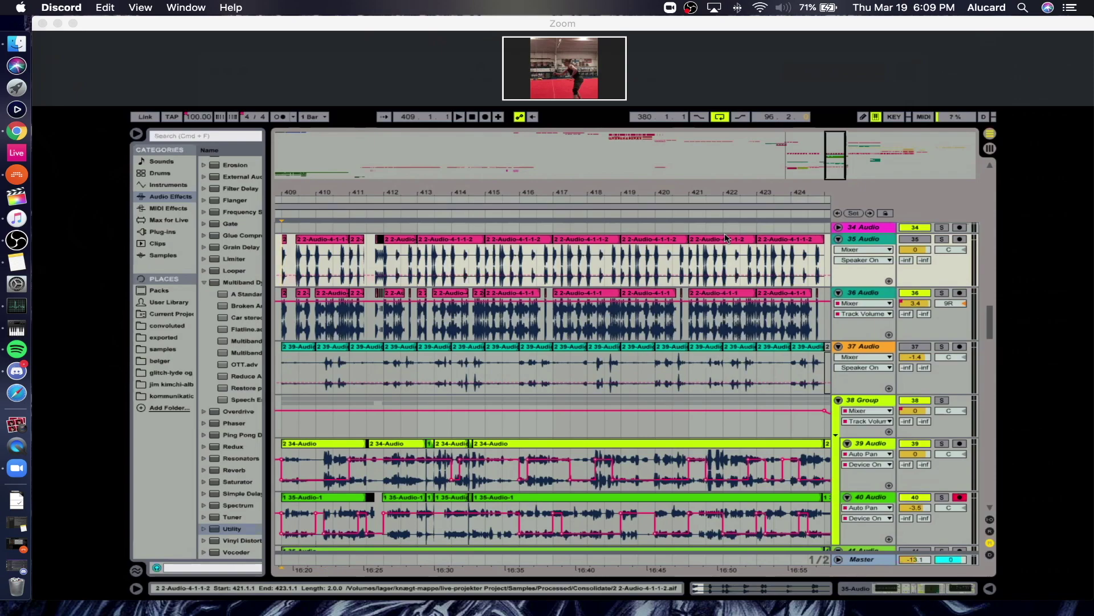
Select the 34 Audio track and view the chopped tracks beneath it from bar 409.
scroll(859, 256, up, 1)
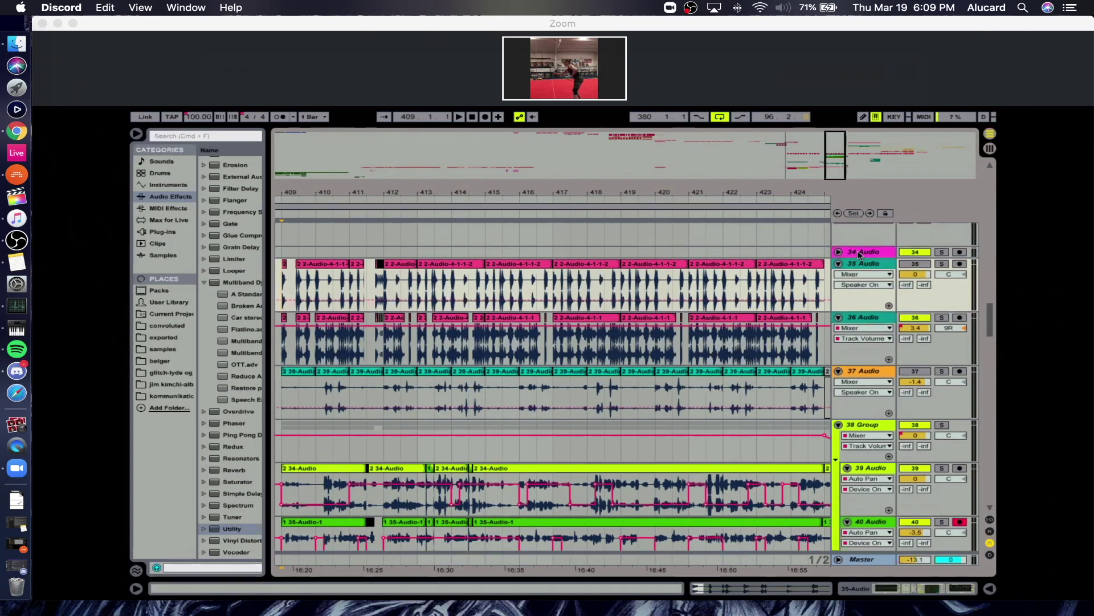
click(860, 254)
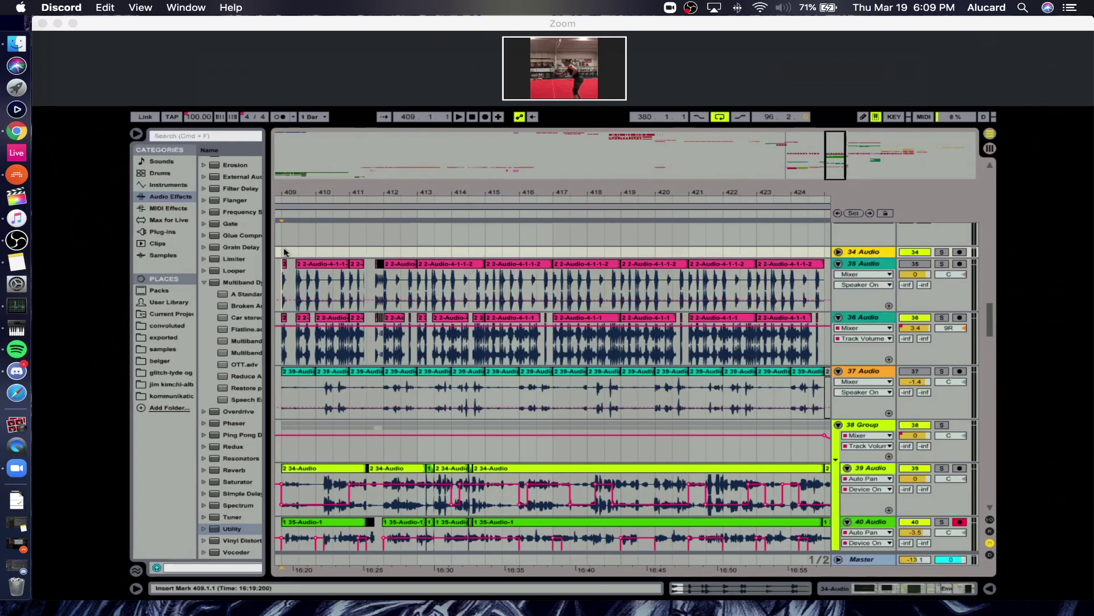
scroll(684, 290, down, 1)
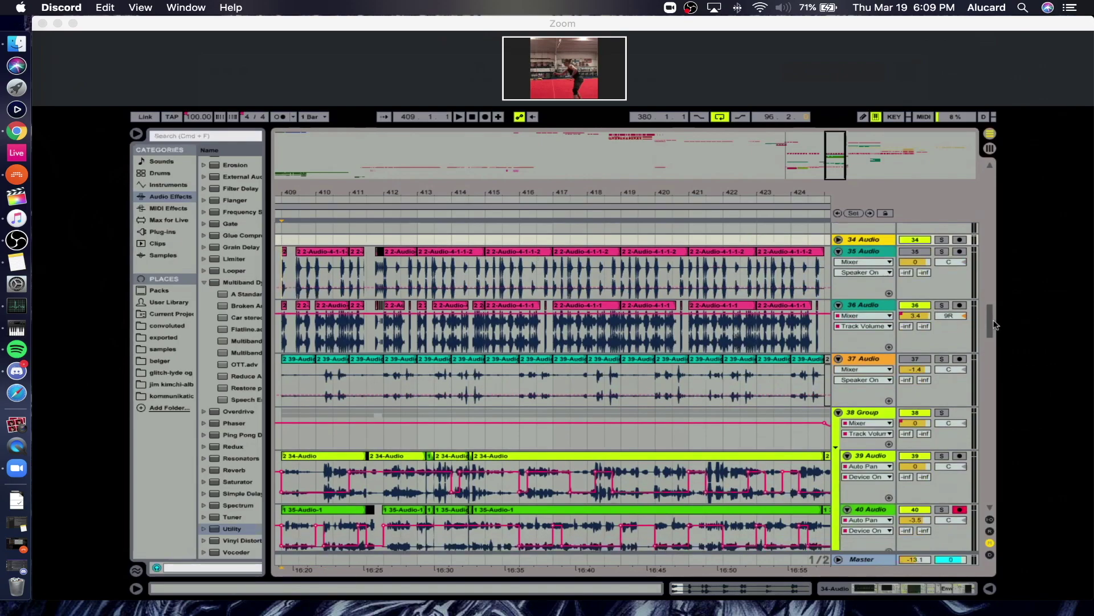
scroll(991, 326, down, 1)
scroll(991, 325, down, 1)
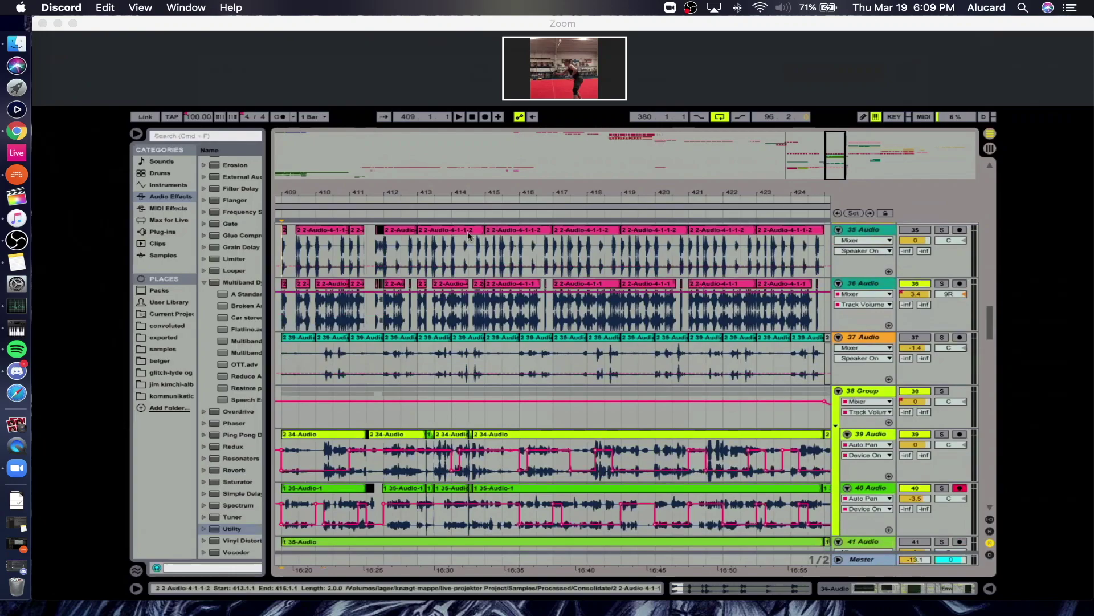
Solo 36 Audio and audition its chops from bar 409.
drag(344, 198, 344, 175)
scroll(703, 325, up, 1)
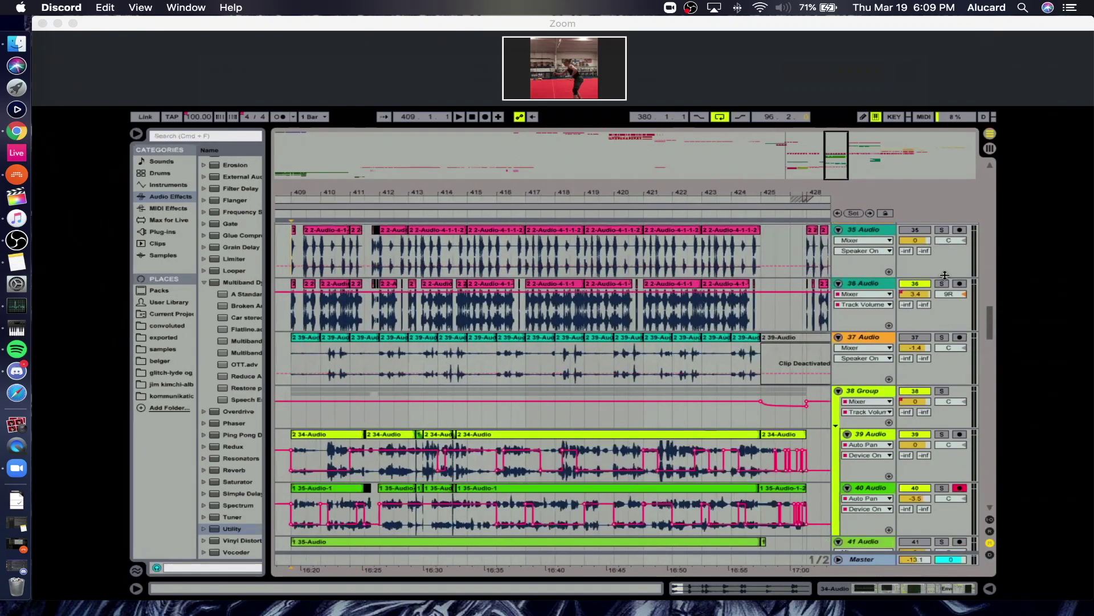
click(943, 284)
key(space)
scroll(889, 319, down, 1)
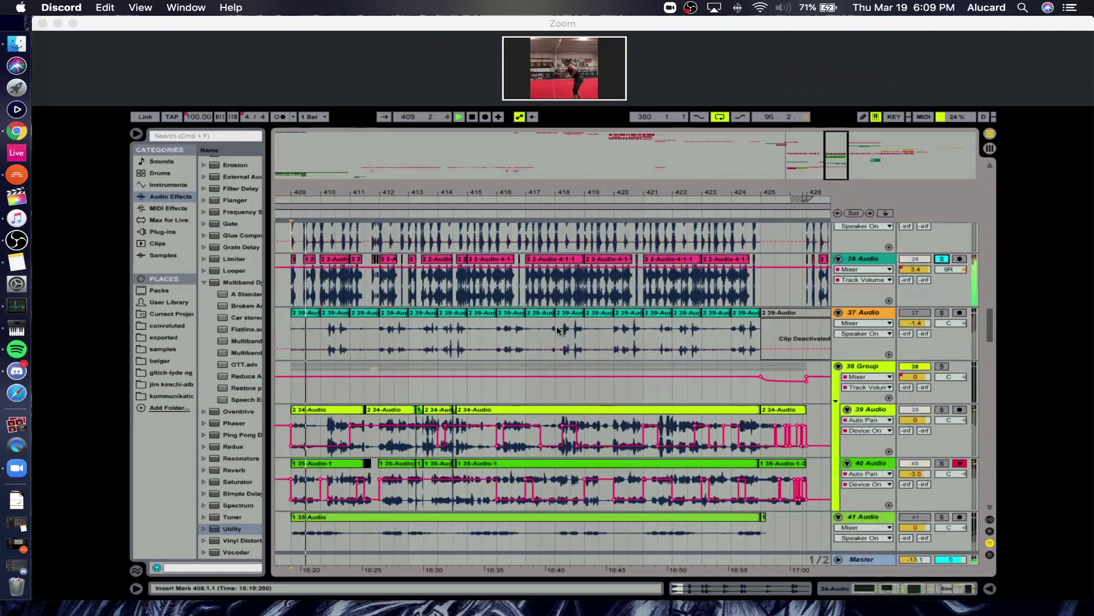
key(space)
Solo 56 Group and audition its layered clips on 58 to 60 Audio from bar 381.
drag(378, 200, 518, 168)
scroll(501, 357, down, 15)
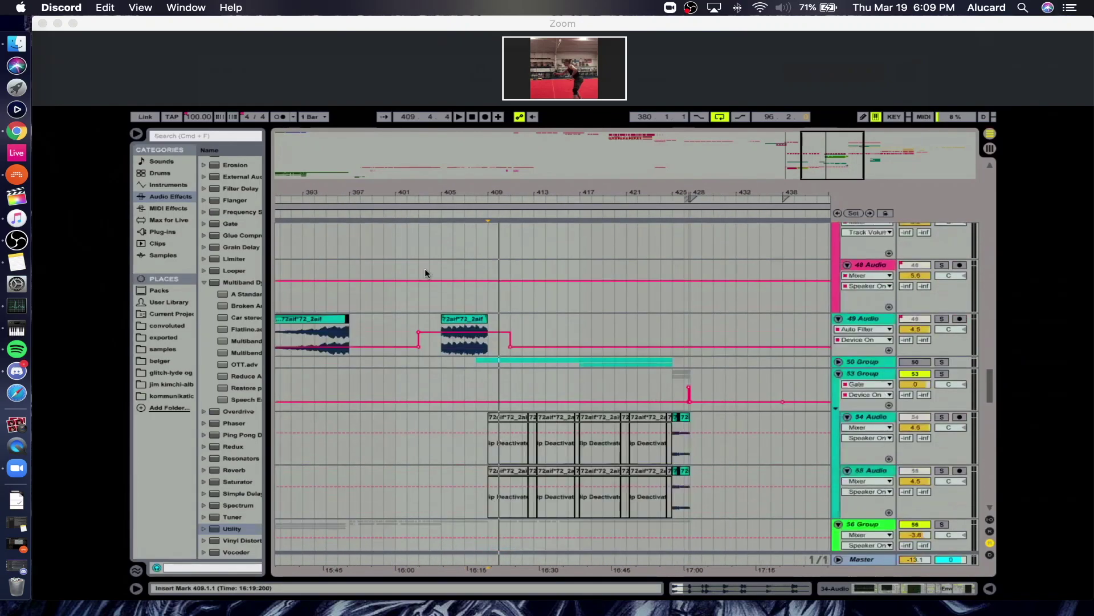
drag(400, 191, 654, 192)
scroll(566, 330, down, 10)
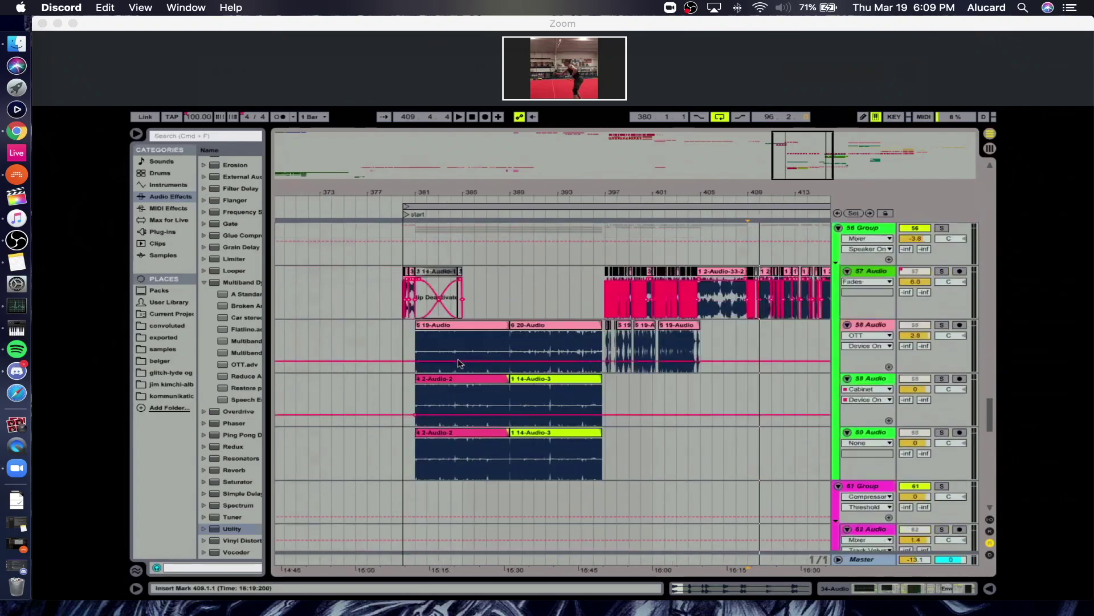
click(415, 383)
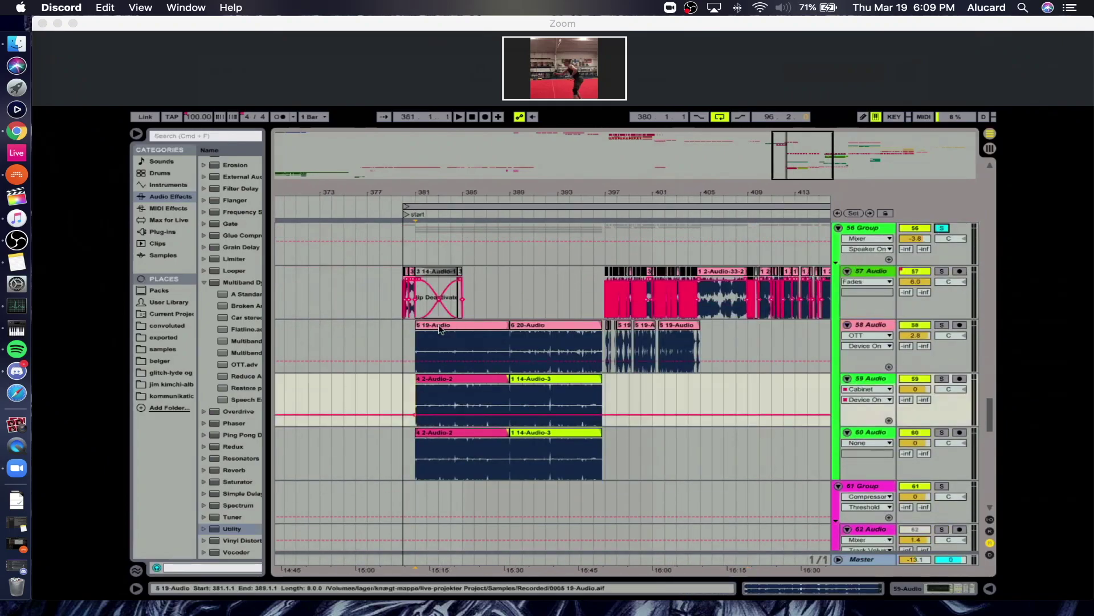
click(417, 327)
key(space)
drag(429, 191, 282, 222)
key(space)
Place the insert marker at 397.1.1 on 56 Group and view the 57 and 58 Audio chops closer.
click(649, 254)
drag(677, 195, 459, 195)
scroll(647, 255, right, 2)
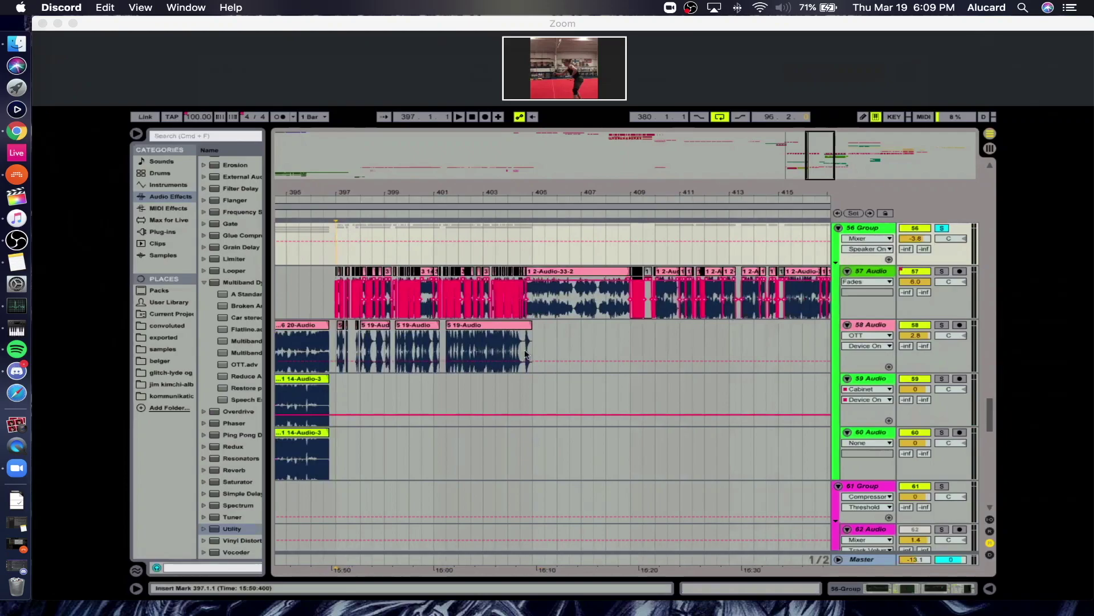
Return to the 39 to 42 Audio clips and place the insert marker at 409.1.1 on 38 Group.
scroll(521, 352, up, 3)
scroll(521, 348, up, 10)
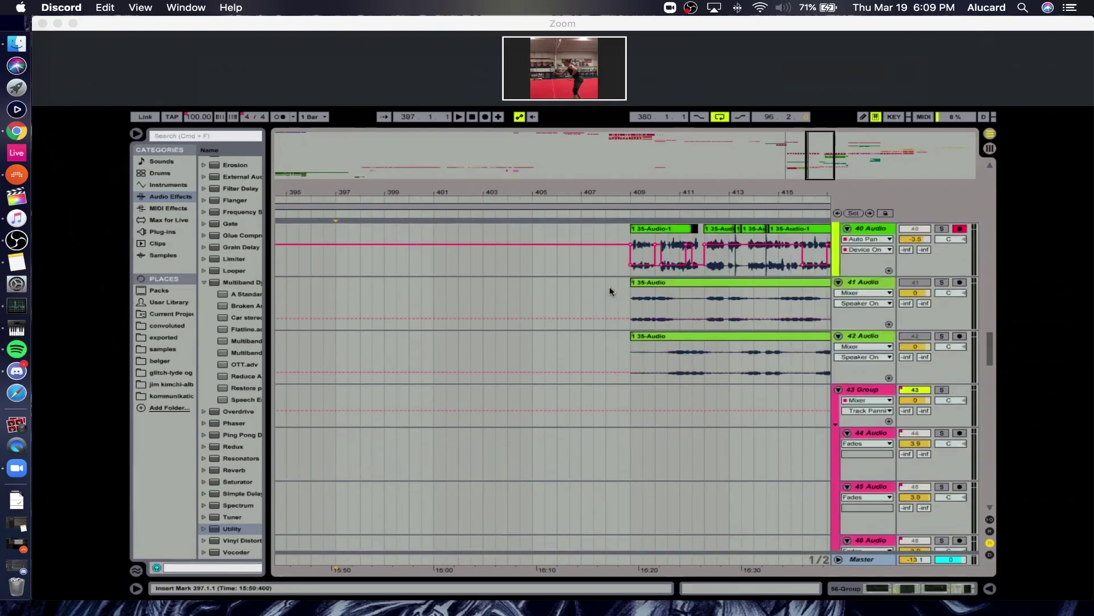
scroll(614, 285, right, 14)
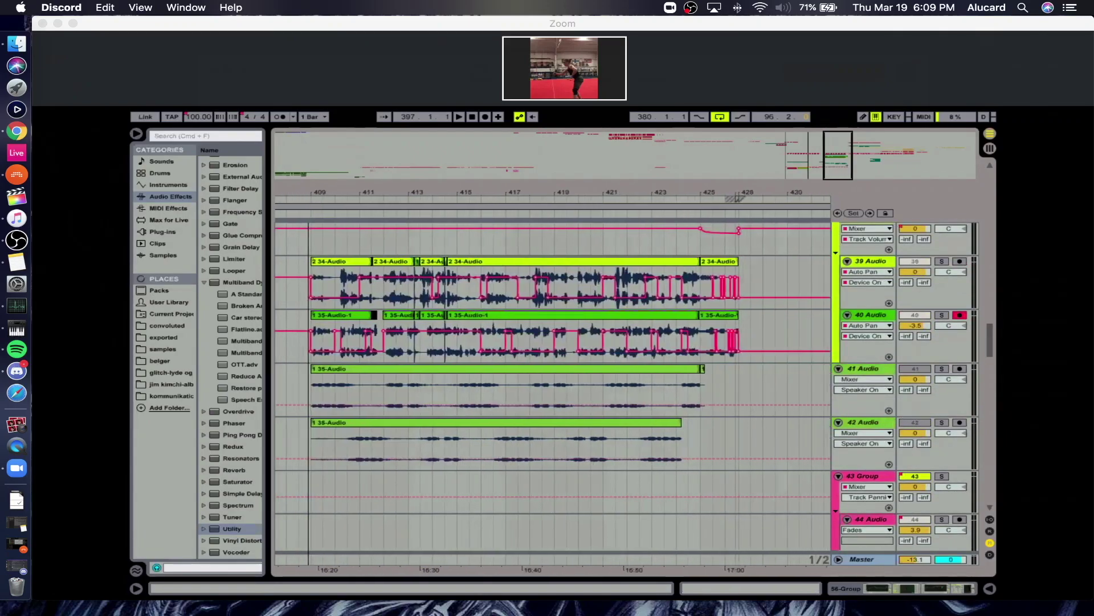
scroll(570, 302, right, 1)
scroll(570, 302, up, 3)
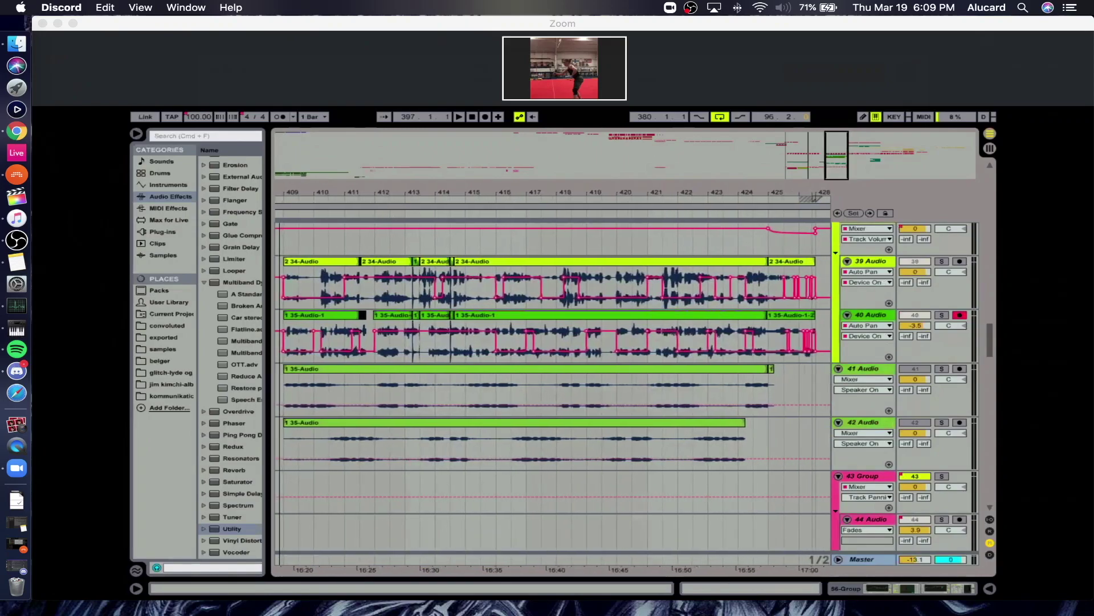
click(283, 237)
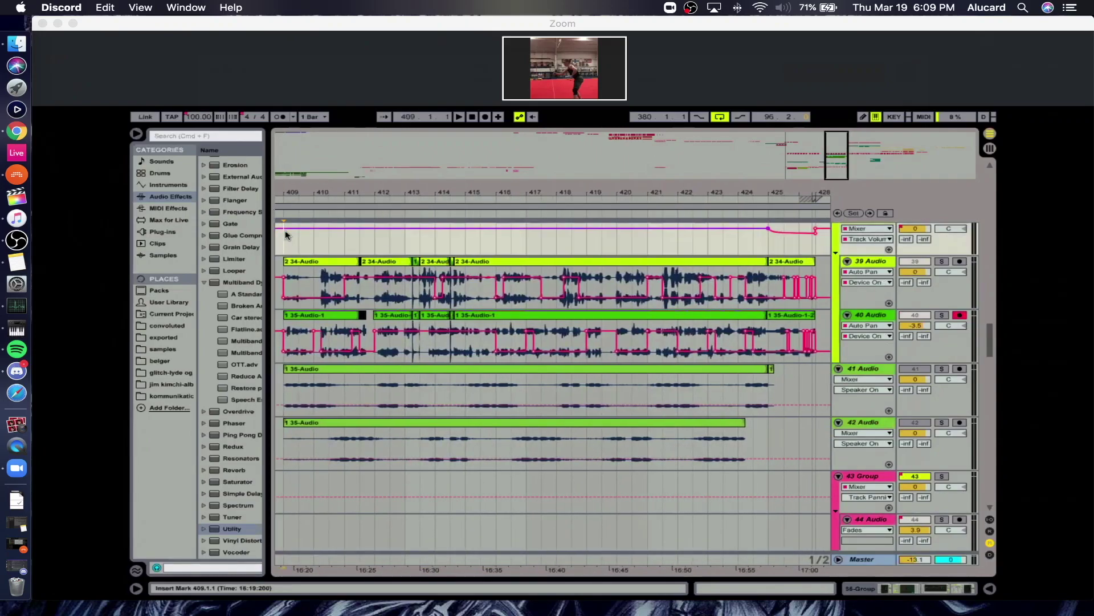
Highlight the first 39 Audio clip from 409.1.1 to 411.3.1, then 39 to 42 Audio from bar 409 to 425.
drag(285, 288, 363, 299)
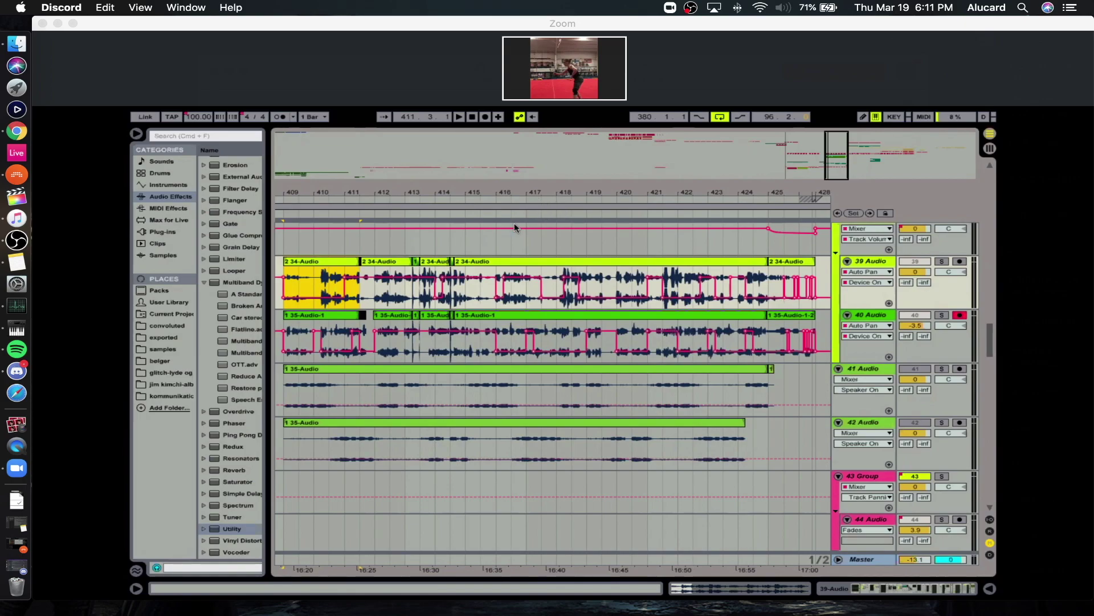
mouse_move(390, 196)
mouse_down()
mouse_move(390, 231)
mouse_move(409, 199)
mouse_up()
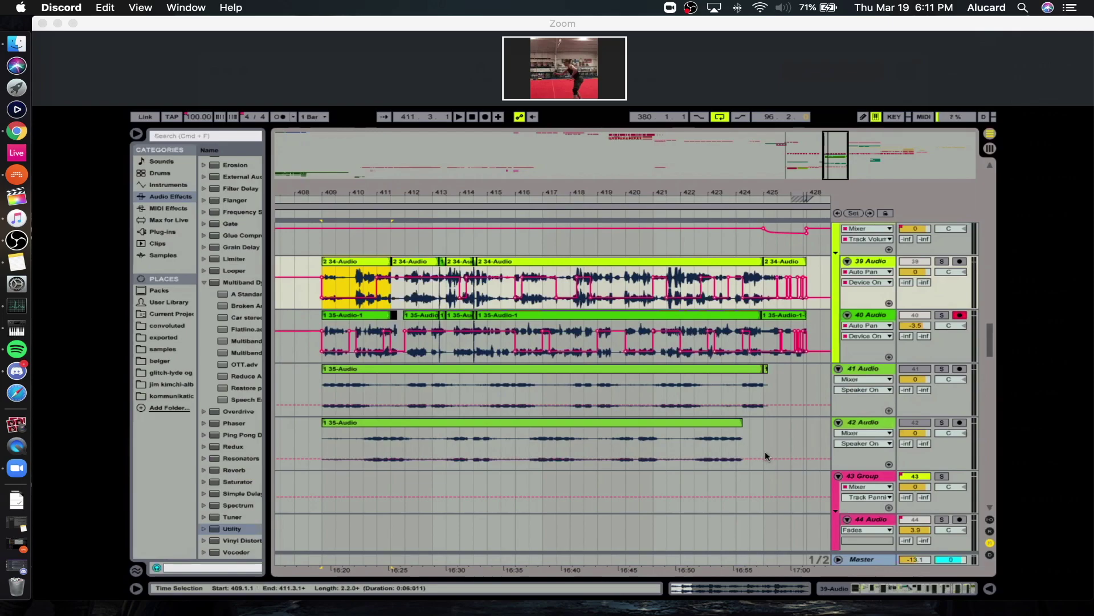
drag(765, 450, 326, 268)
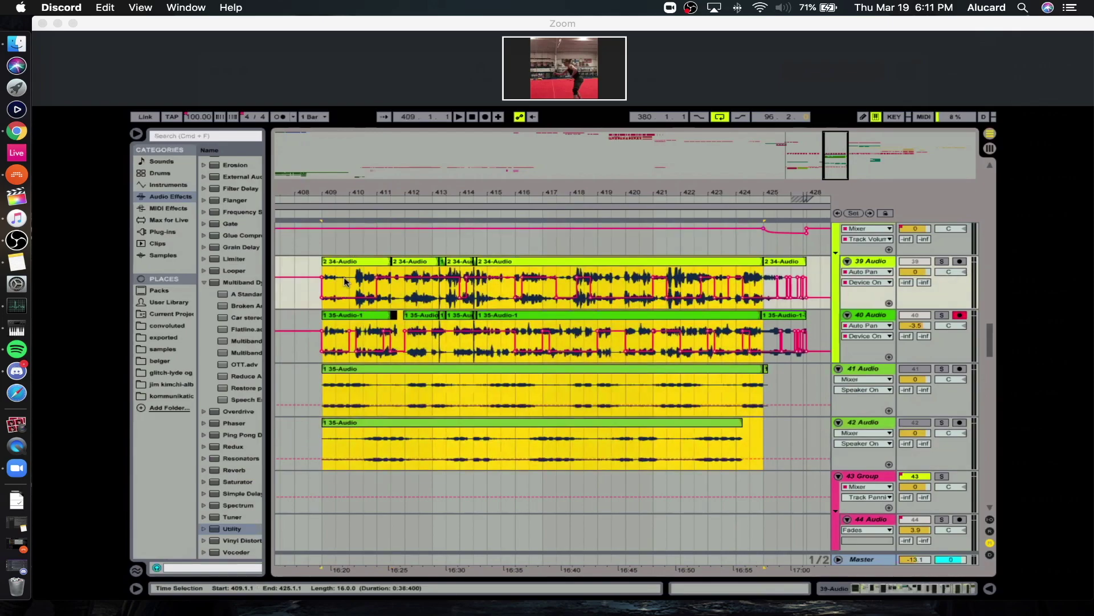
Go back to the 35 to 37 Audio chops and place the insert marker at 409.1.1 on 35 Audio.
scroll(341, 282, up, 8)
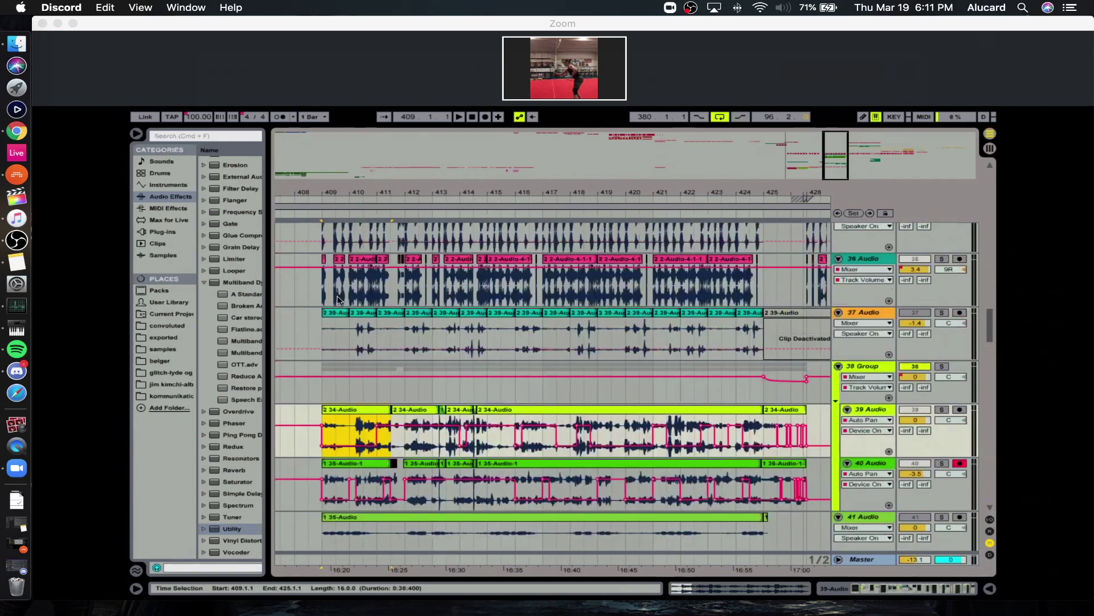
click(319, 342)
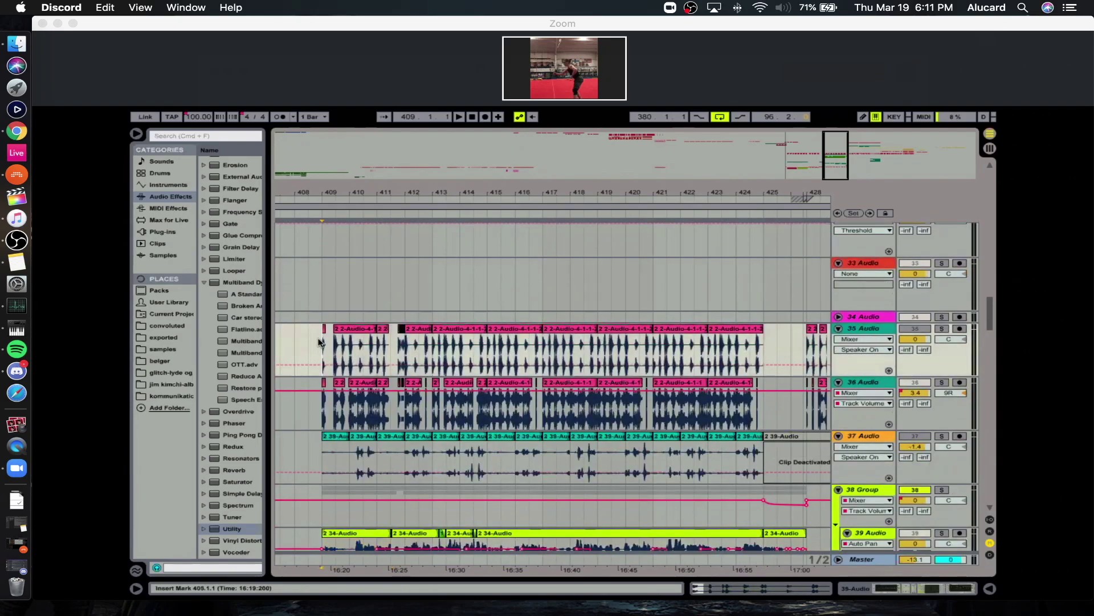
scroll(319, 336, down, 2)
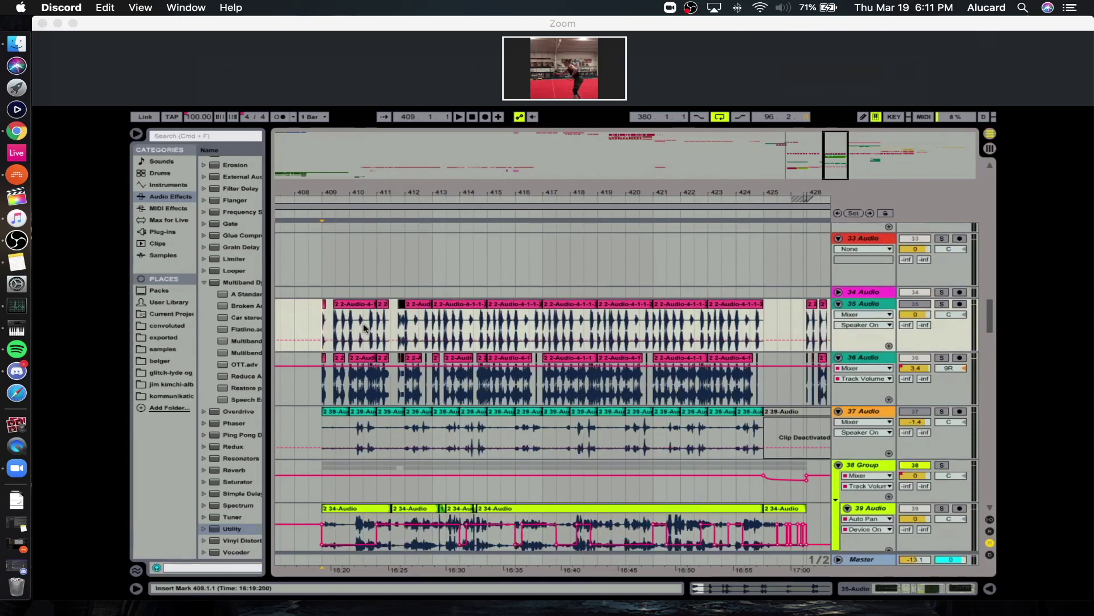
Open the 2 2-Audio-4-1-1 clip at bar 410 on 36 Audio and examine its transpose control and warp mode options.
drag(348, 194, 361, 196)
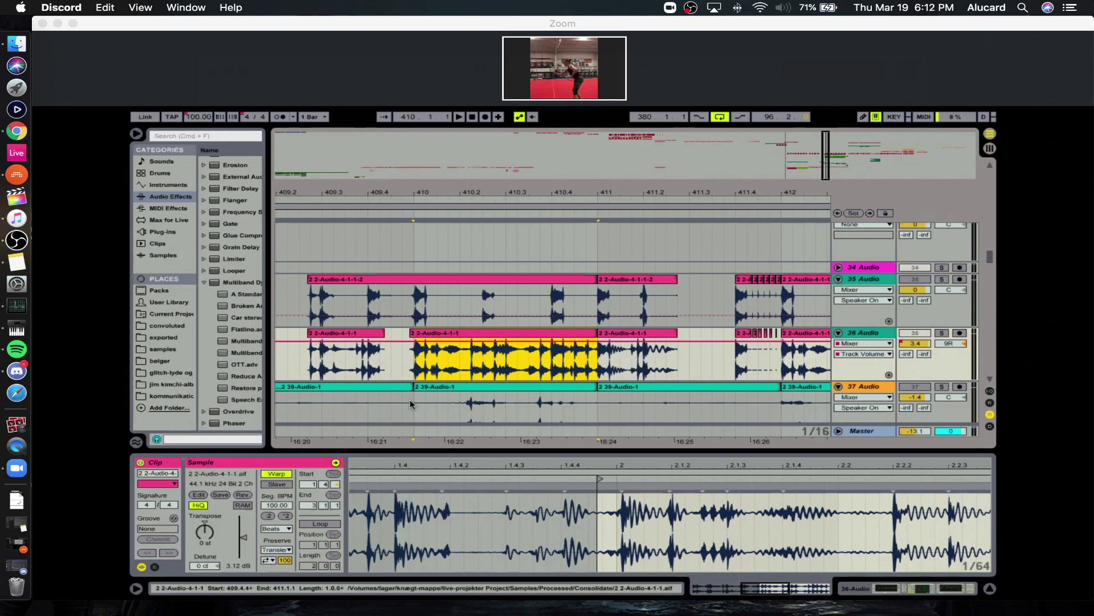
click(211, 532)
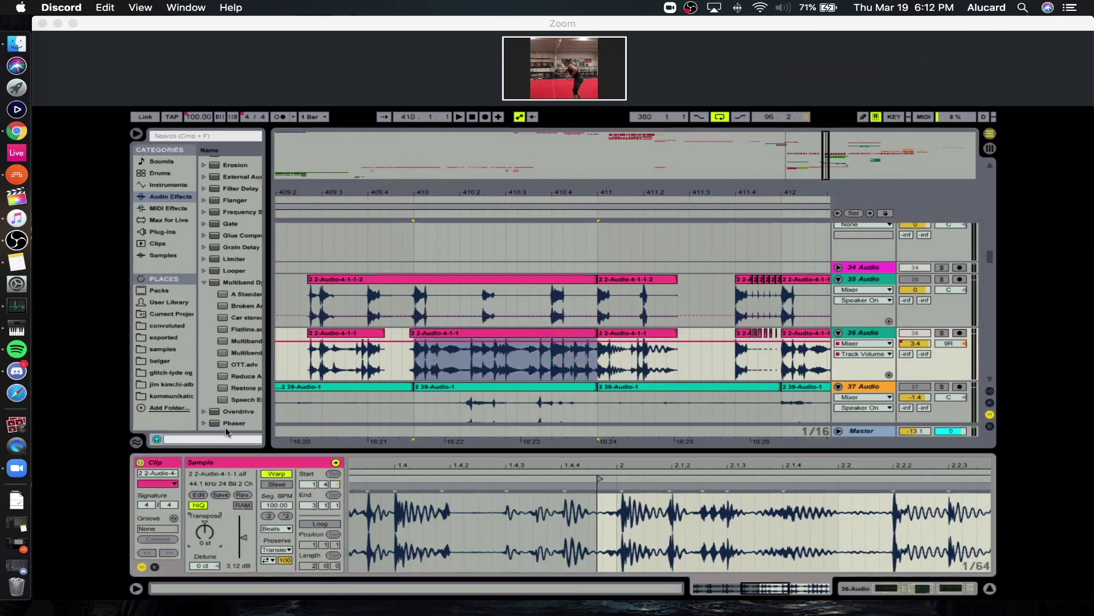
click(884, 594)
click(756, 588)
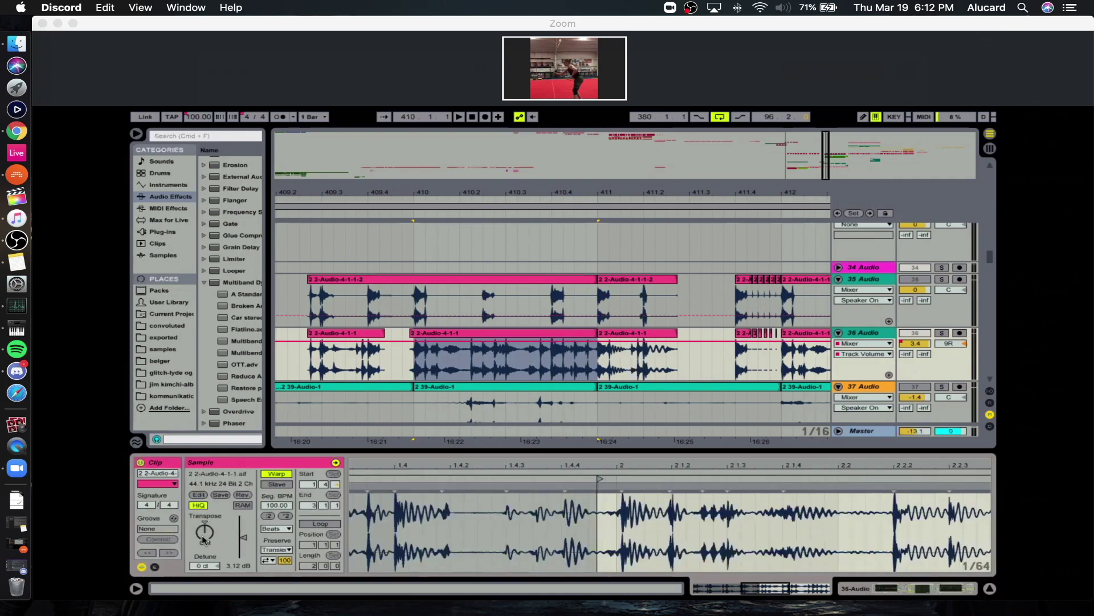
click(278, 530)
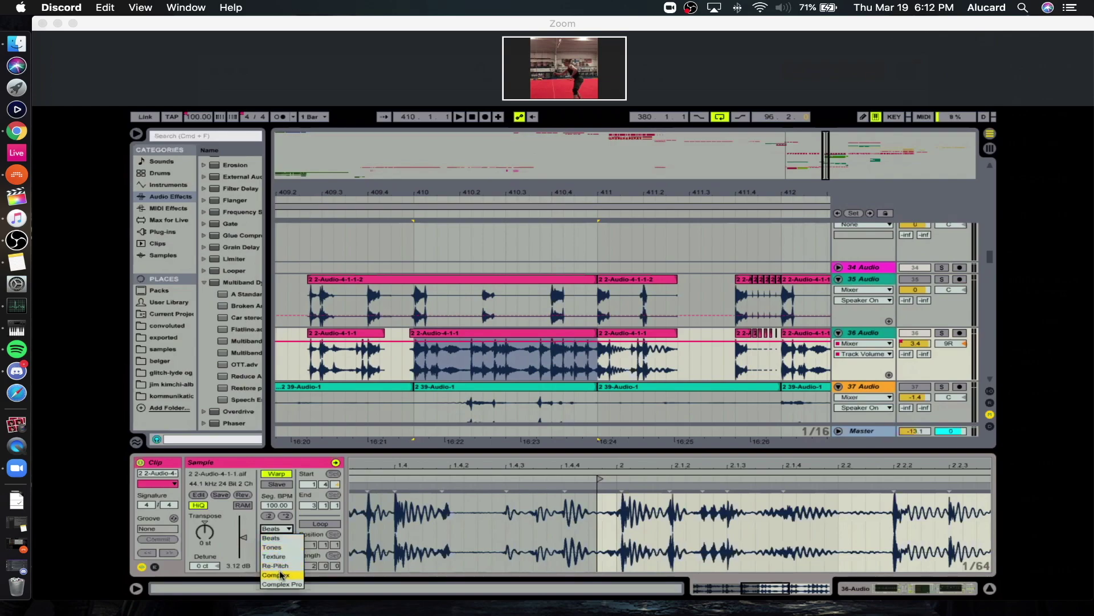
click(255, 531)
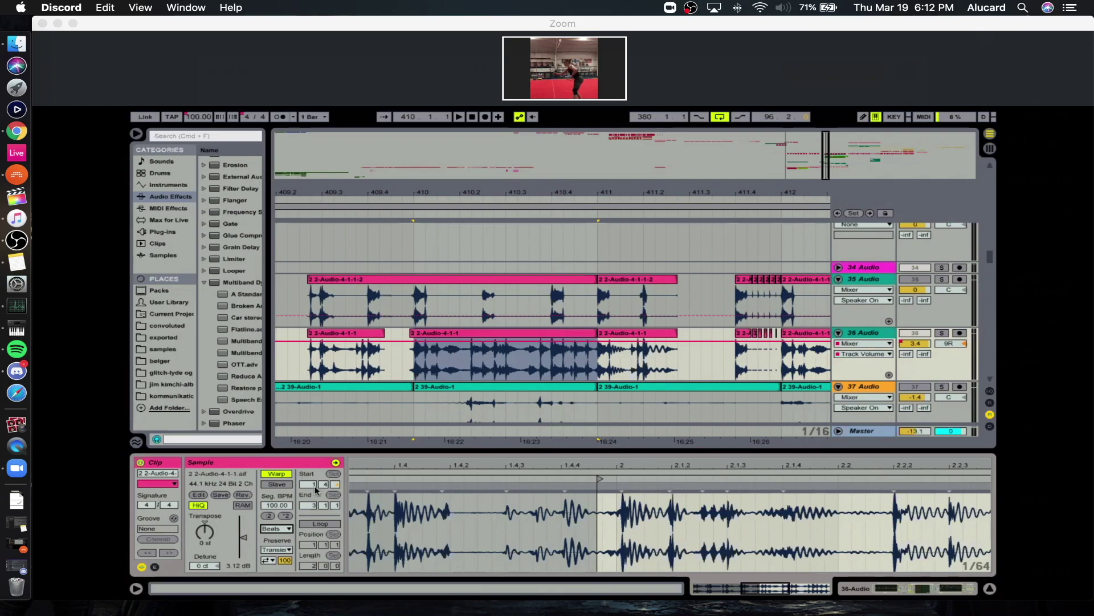
Show the envelopes of the bar 410 clip and examine its modulation targets and warp mode choices.
click(154, 567)
click(370, 484)
click(392, 502)
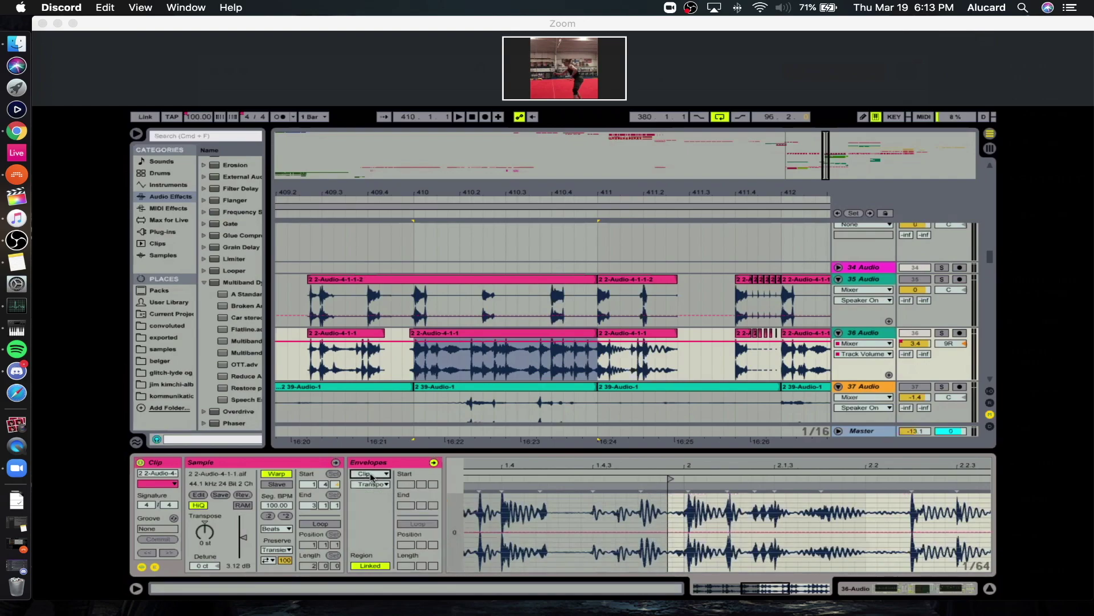
click(371, 484)
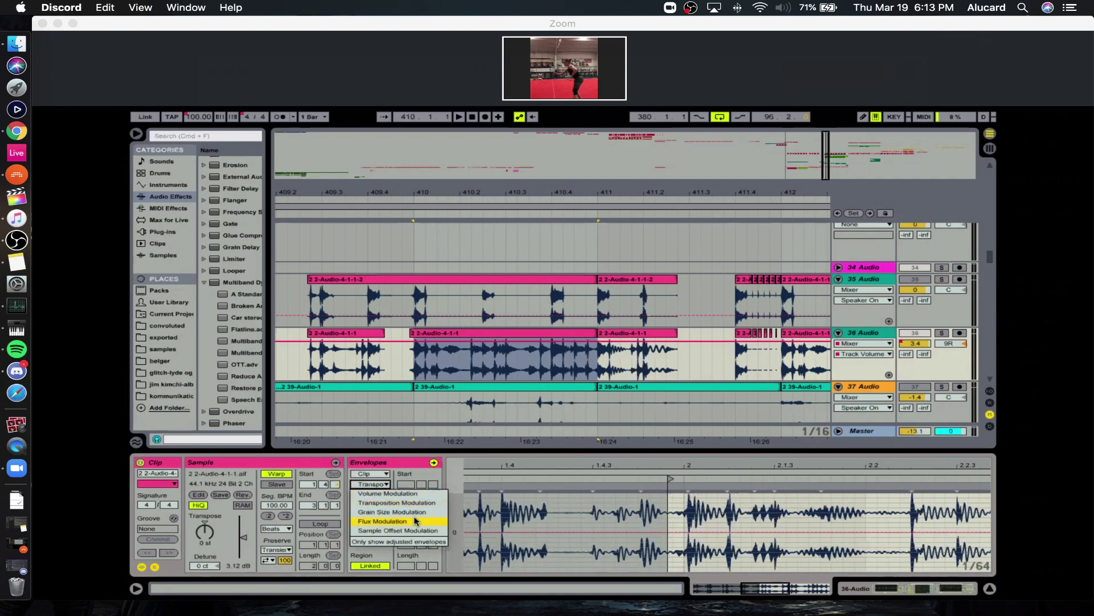
click(284, 528)
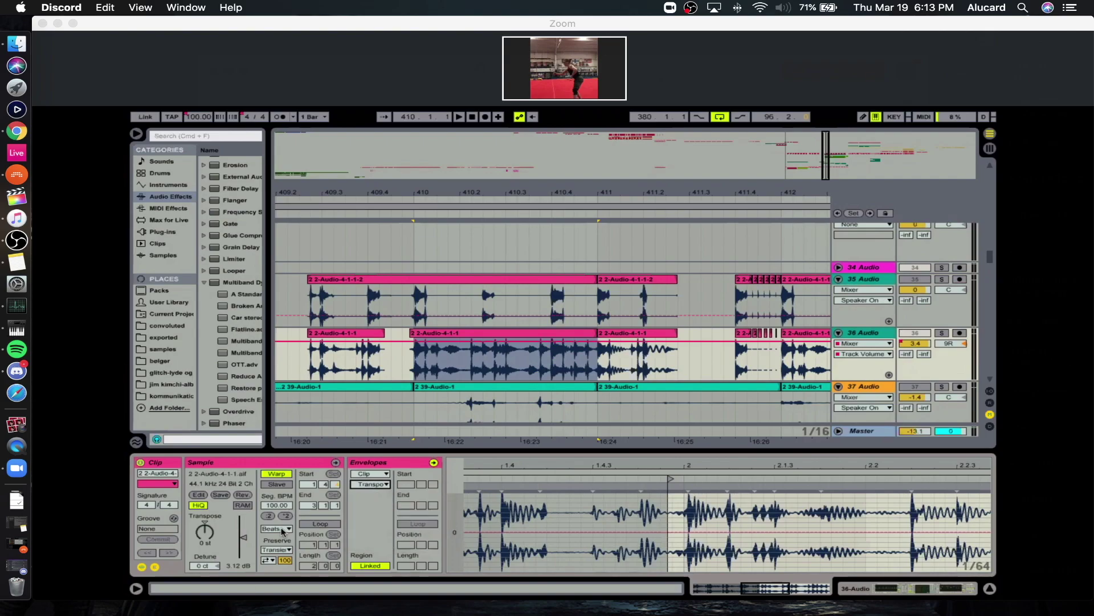
click(283, 531)
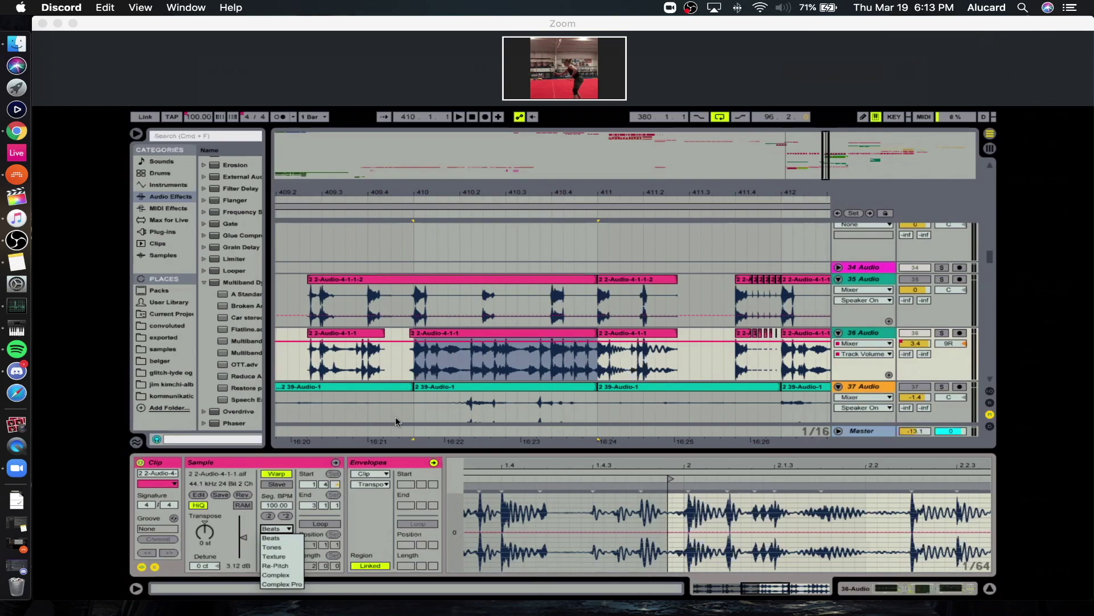
Highlight 409.4.4 to 410.1.1 on 36 Audio, place the insert marker at 410.1.1, and hide the clip envelopes.
click(406, 363)
drag(415, 364, 403, 367)
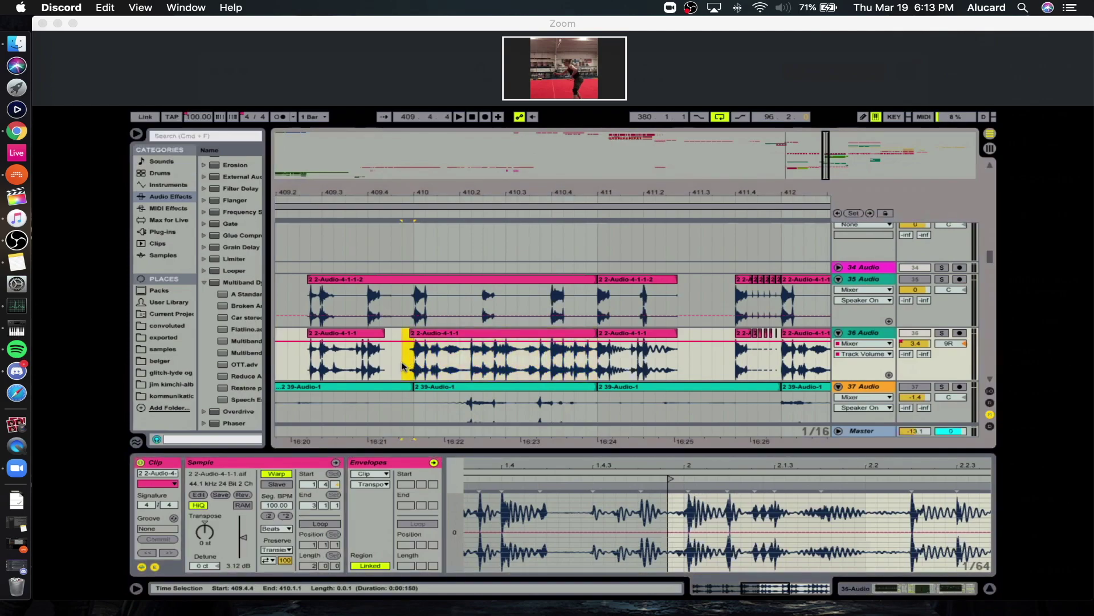
click(414, 364)
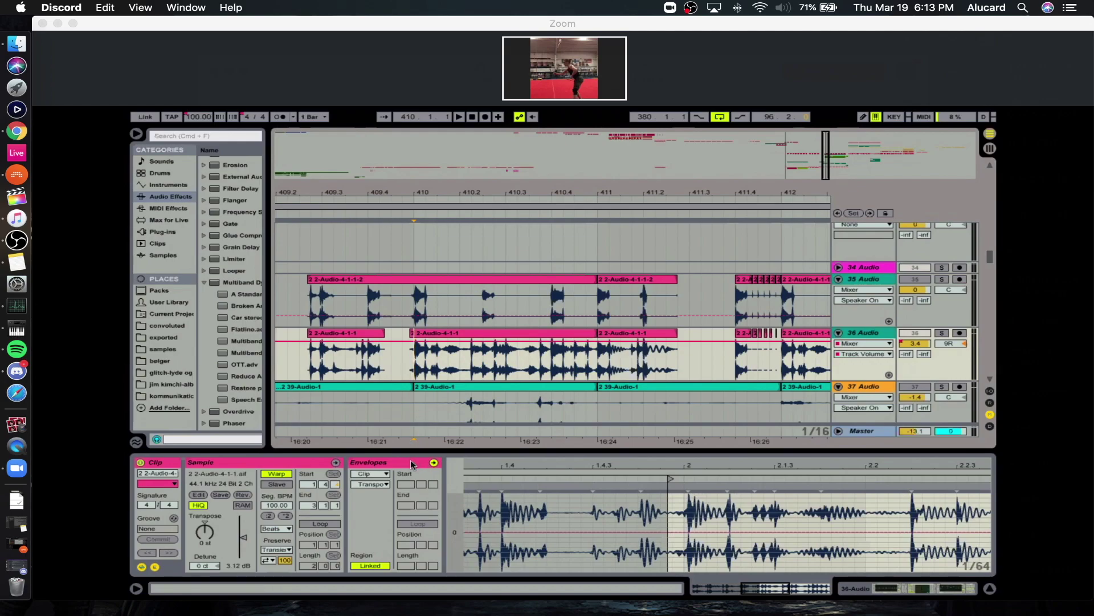
click(155, 567)
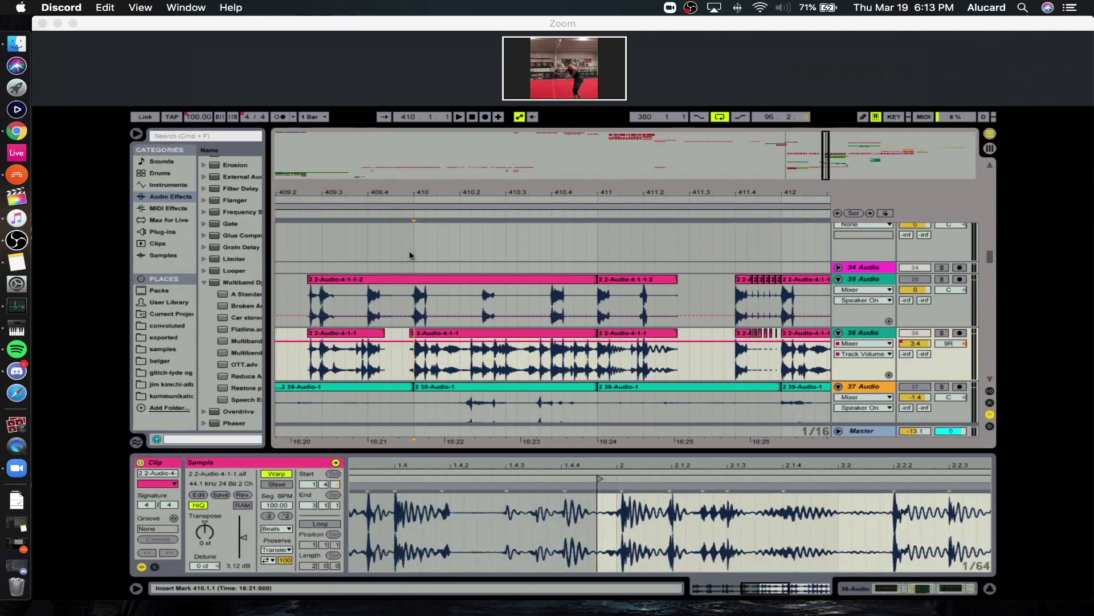
Widen the browser and place the insert marker at 409.1.1 on 35 Audio.
mouse_move(420, 192)
mouse_down()
mouse_move(420, 220)
mouse_move(420, 189)
mouse_up()
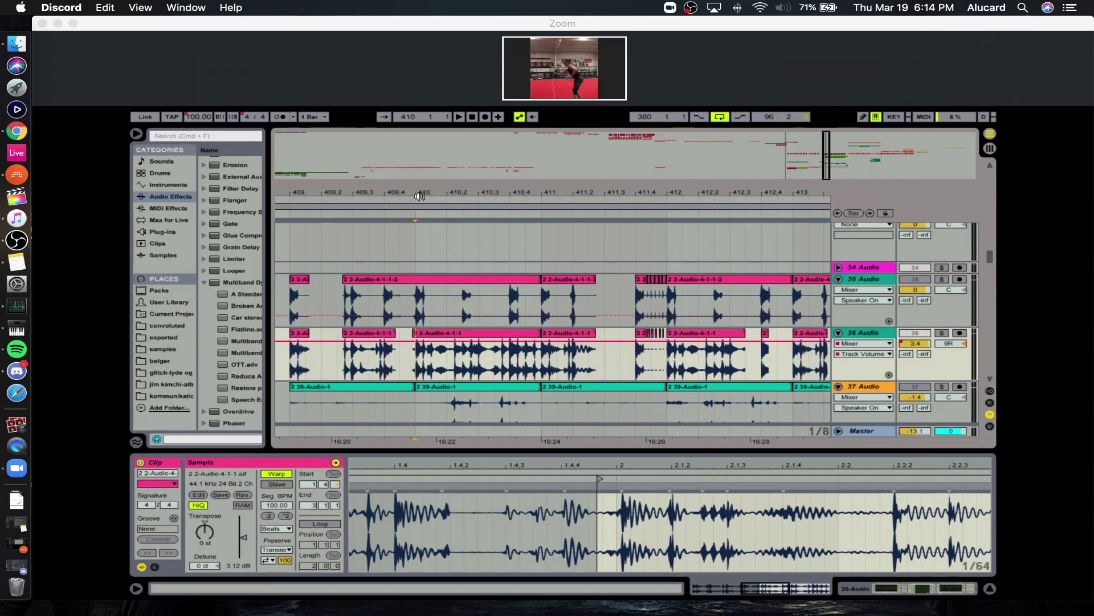
mouse_move(418, 190)
mouse_down()
mouse_move(419, 222)
mouse_move(410, 130)
mouse_up()
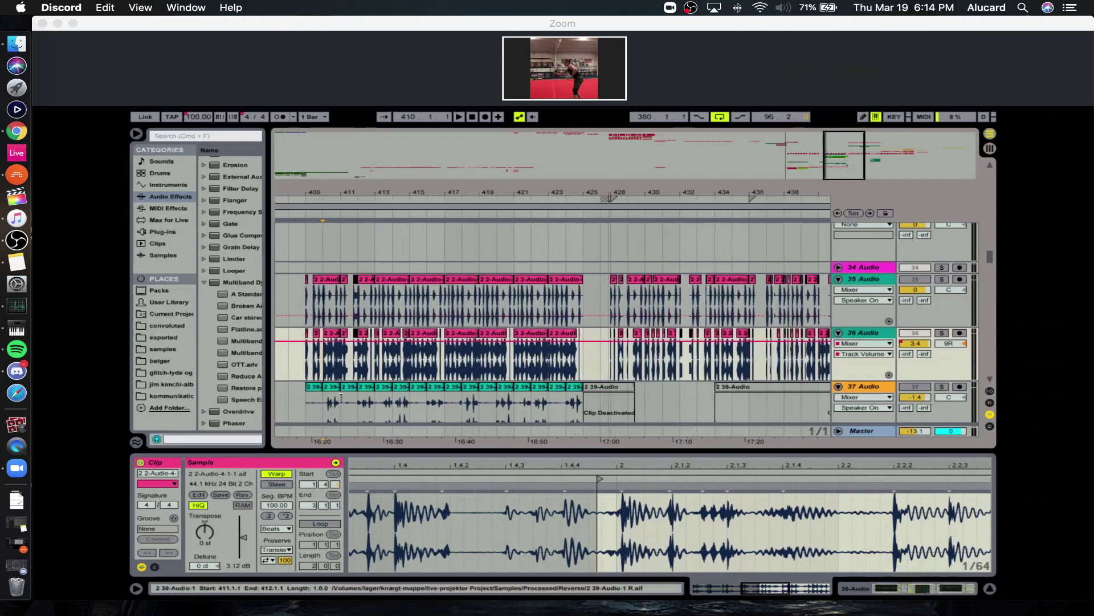
scroll(389, 363, down, 1)
scroll(390, 363, down, 2)
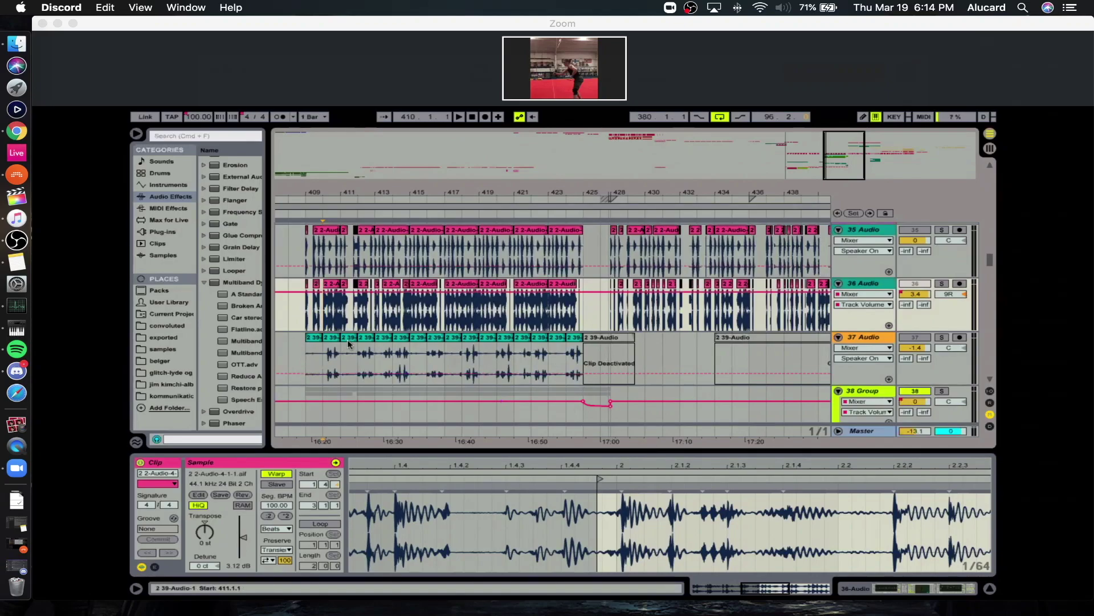
drag(265, 259, 348, 285)
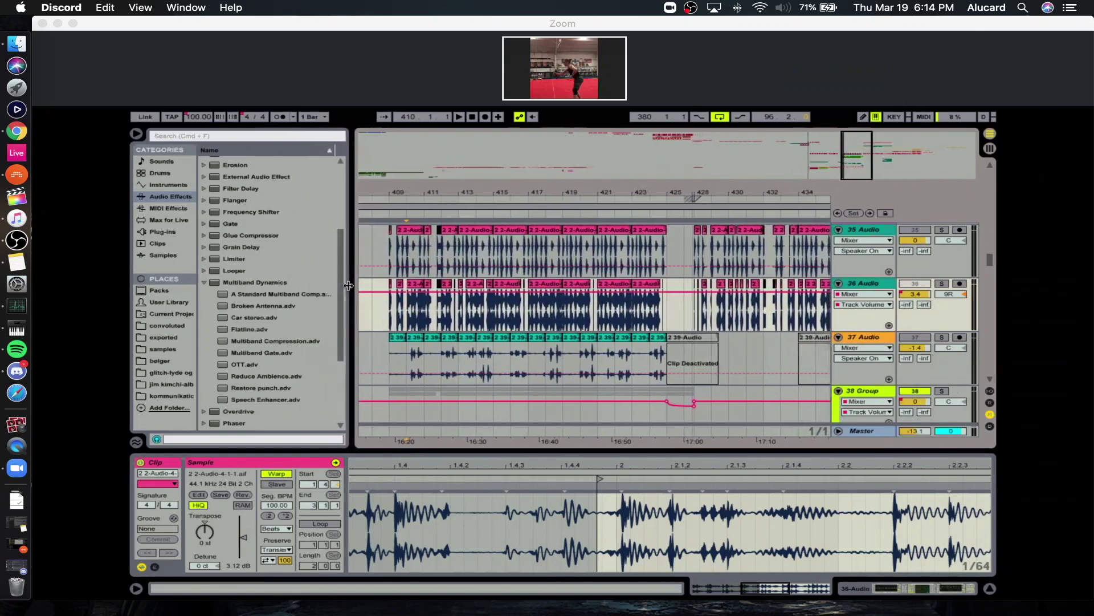
click(388, 252)
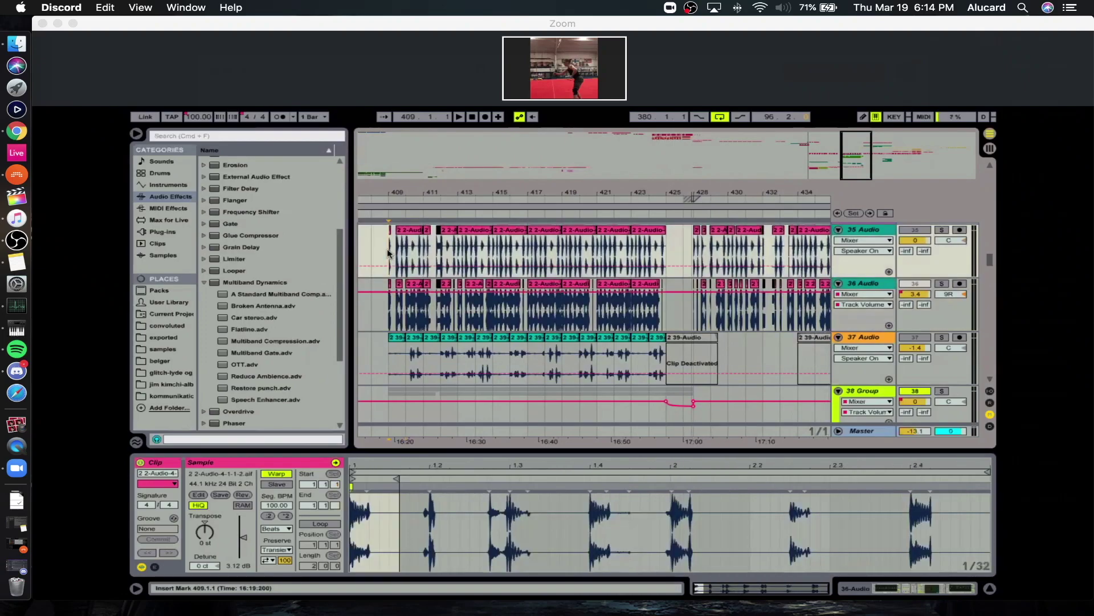
Review the 35 to 37 Audio chops, placing the insert marker at 426.1.1 on 35 Audio and at 408.1.1 on 37 Audio.
scroll(388, 253, up, 3)
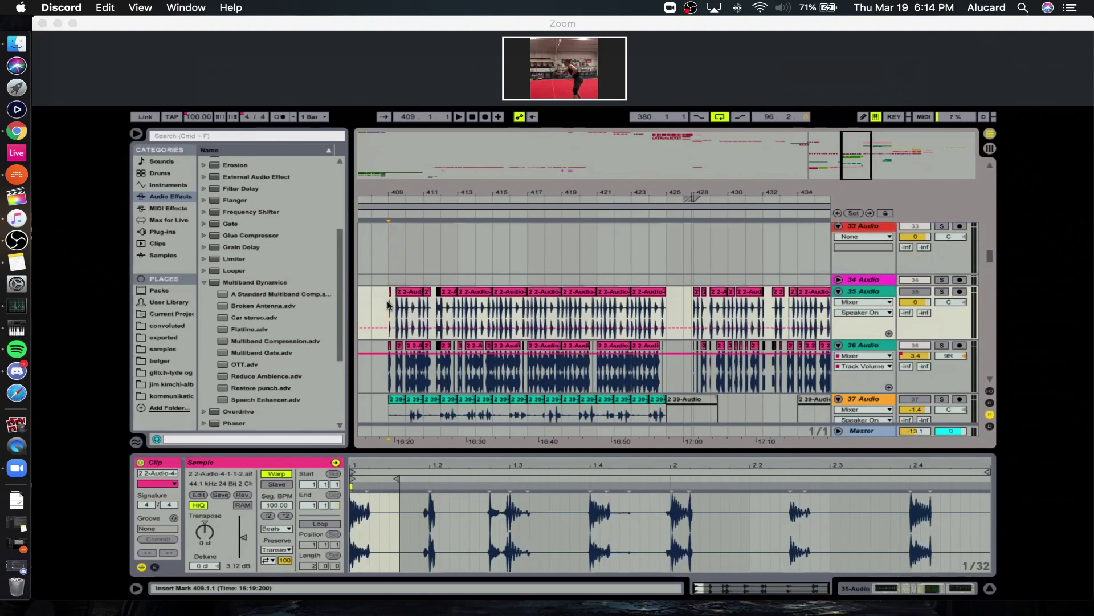
scroll(641, 275, down, 3)
scroll(641, 275, right, 5)
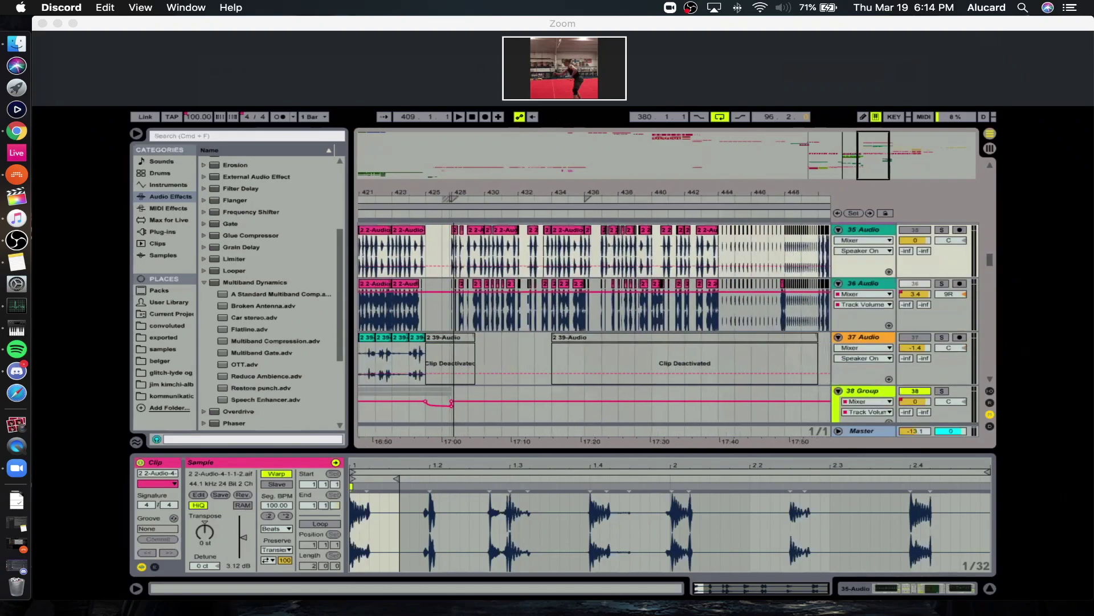
scroll(482, 254, left, 2)
click(481, 254)
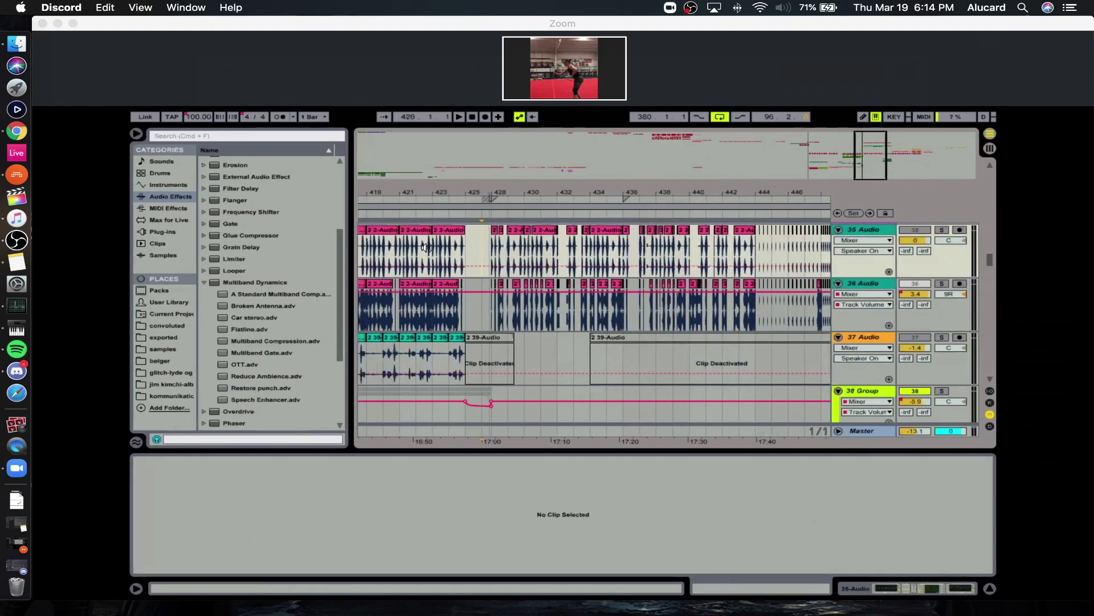
scroll(426, 251, left, 5)
click(378, 358)
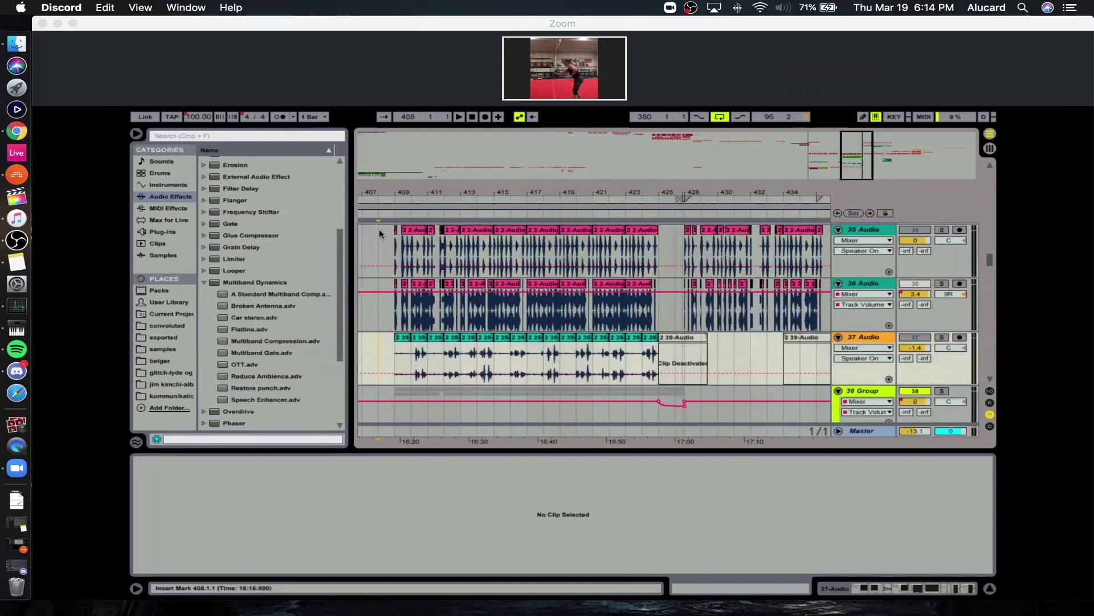
Place the insert marker at 397.1.1 on 37 Audio, then play the arrangement from bar 394 to bar 397.
scroll(605, 227, left, 6)
click(454, 362)
click(460, 196)
drag(438, 196, 606, 197)
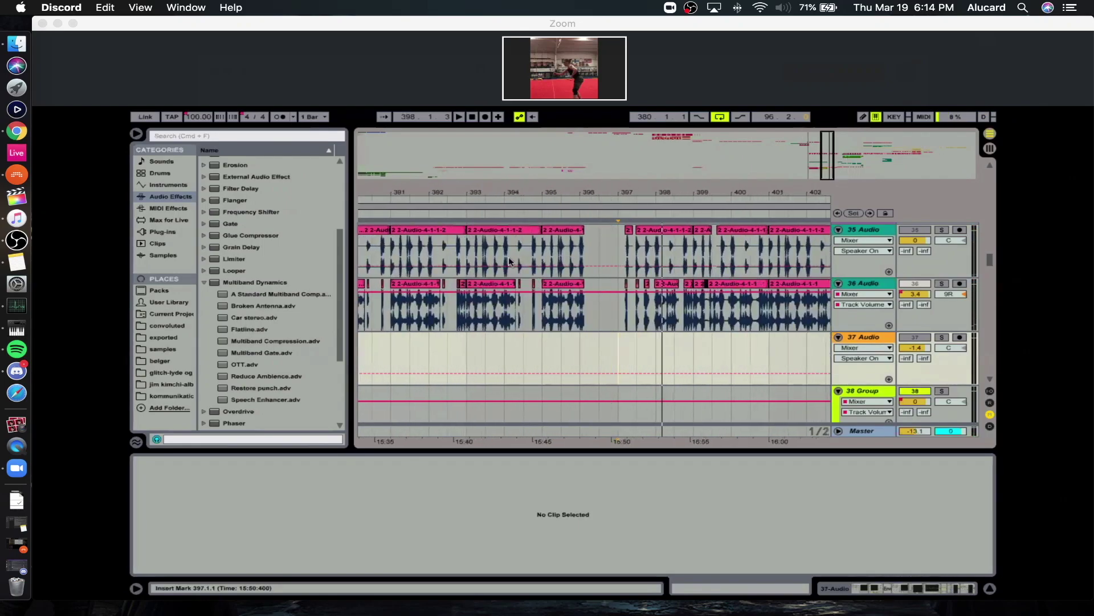
click(509, 261)
key(space)
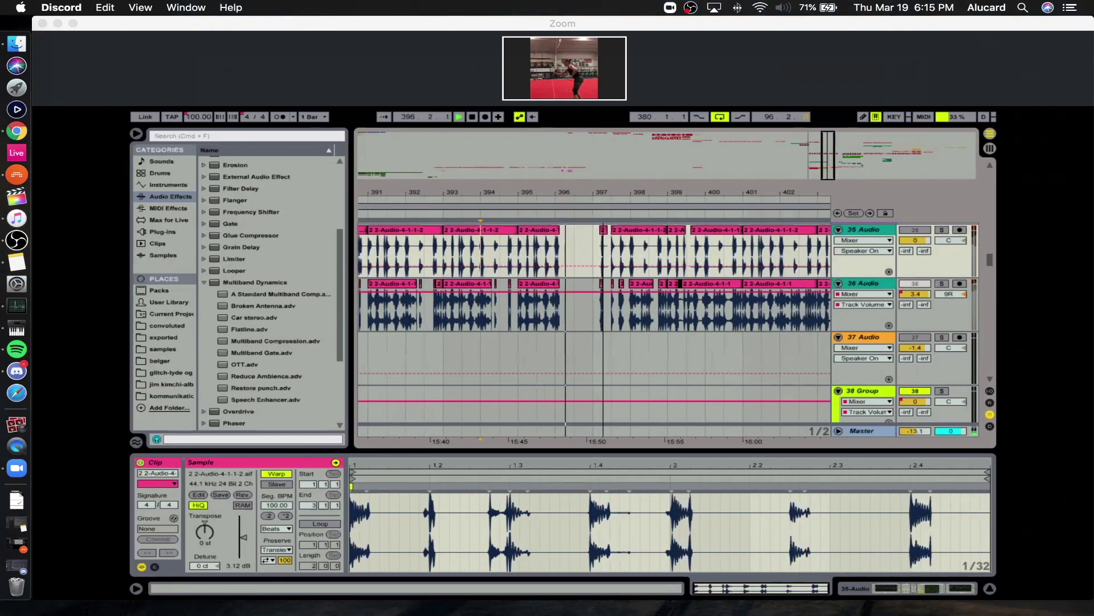
scroll(600, 304, down, 10)
key(space)
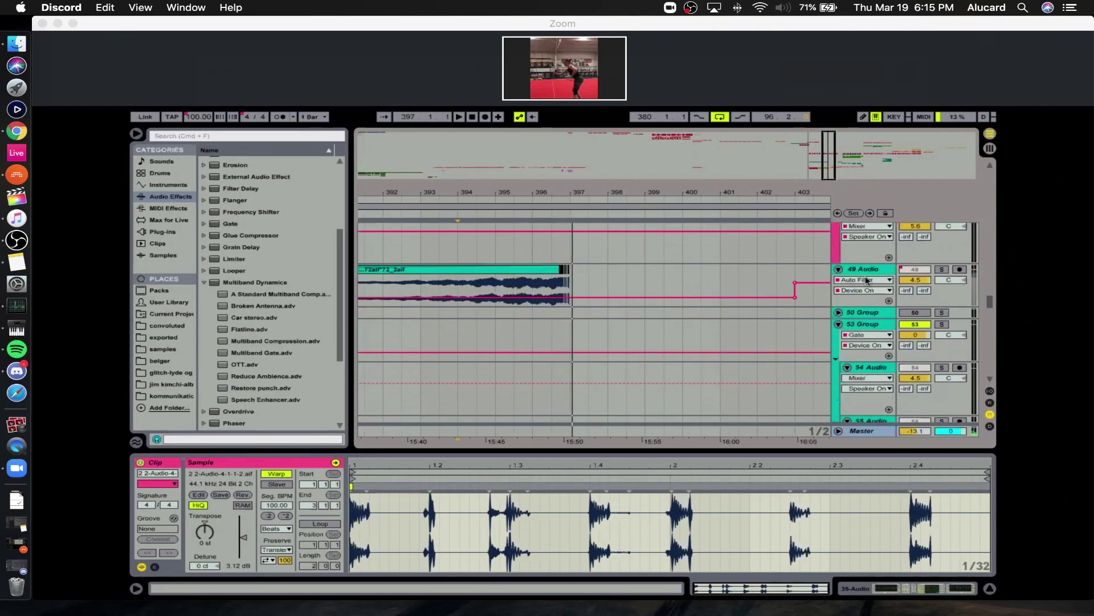
Solo 49 Audio, play it from 395.3.1 and 396.1.1, and examine the chopped end of its clip before bar 397.
double_click(943, 271)
click(514, 284)
key(space)
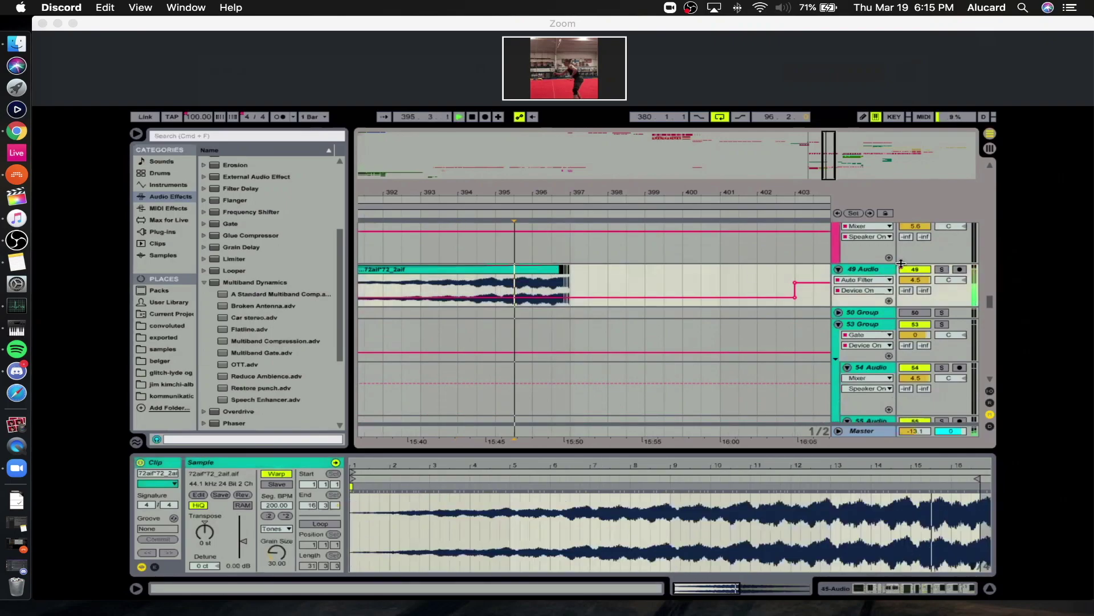
click(944, 270)
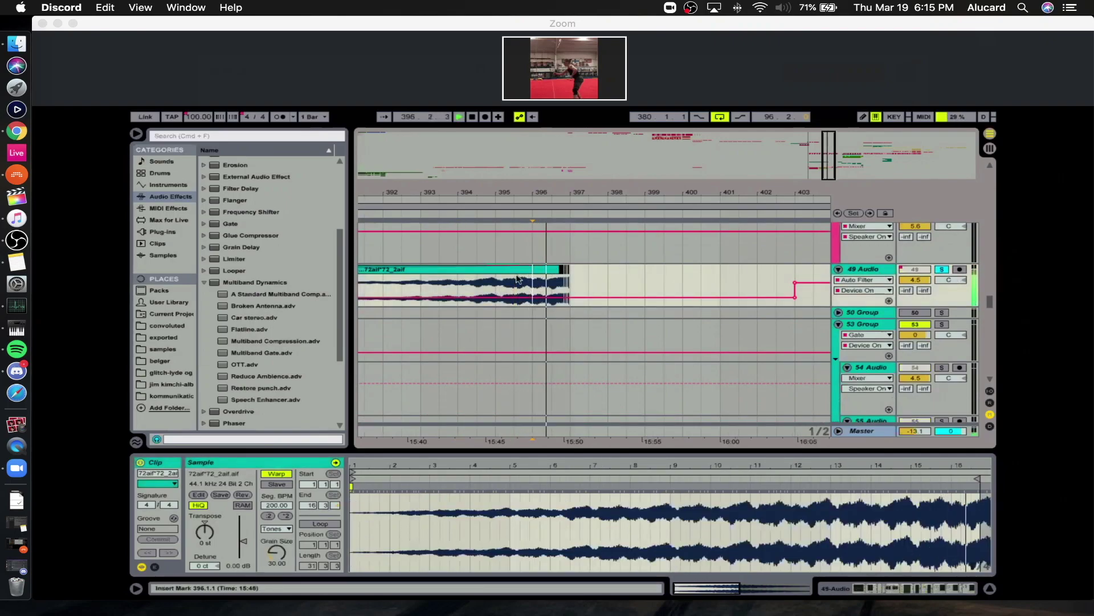
drag(534, 193, 534, 230)
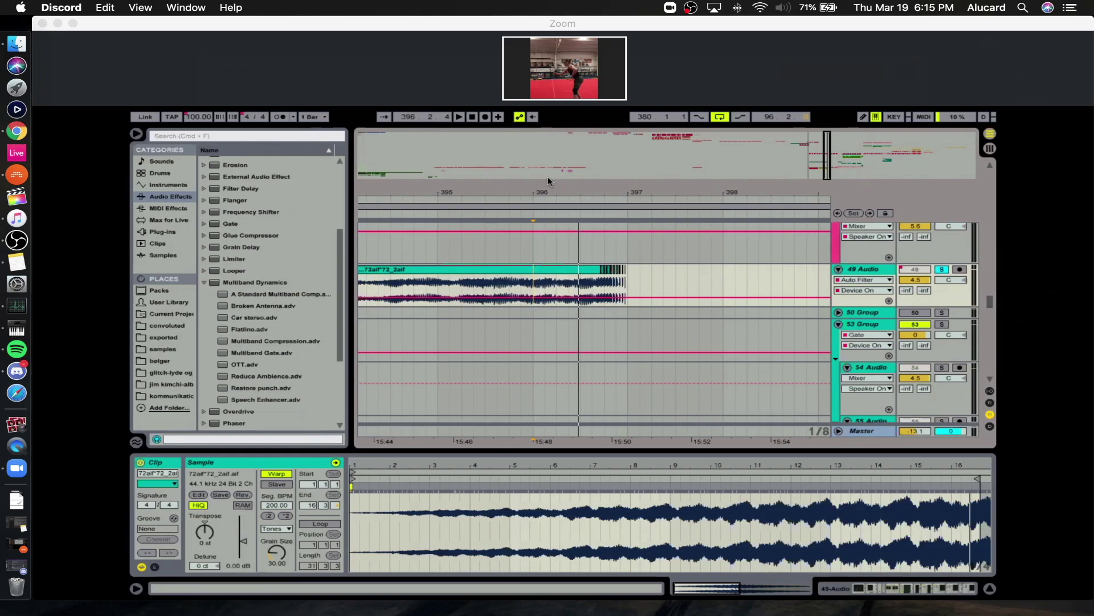
drag(550, 195, 551, 192)
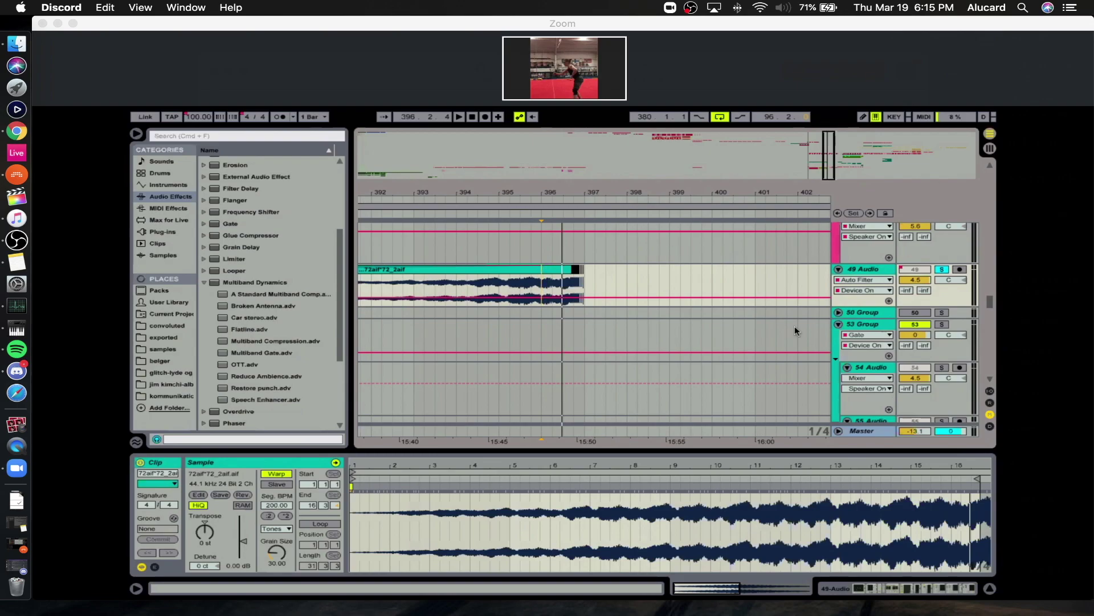
Play the 49 Audio clip from 392.2.1, toggle its solo off and on, and view the track's effects chain.
drag(555, 191, 733, 196)
key(space)
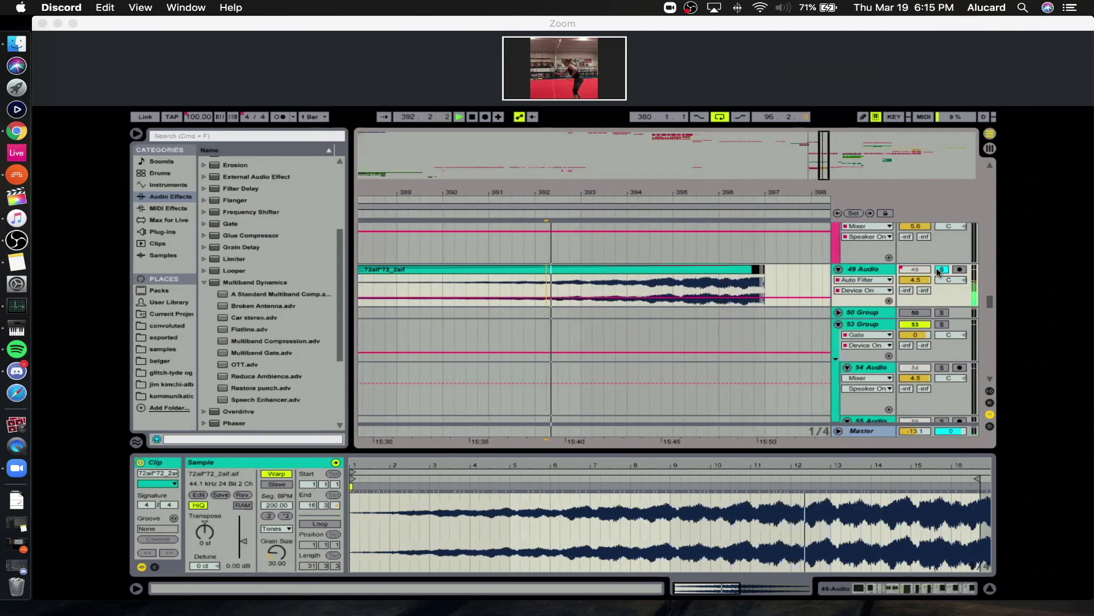
click(942, 269)
click(942, 269)
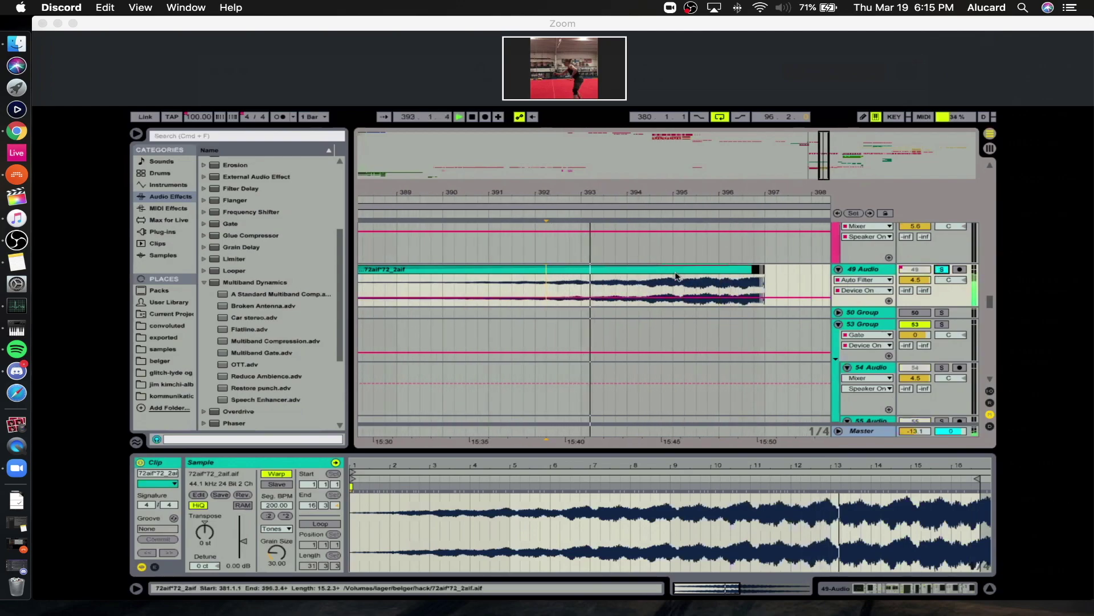
key(space)
click(835, 588)
key(space)
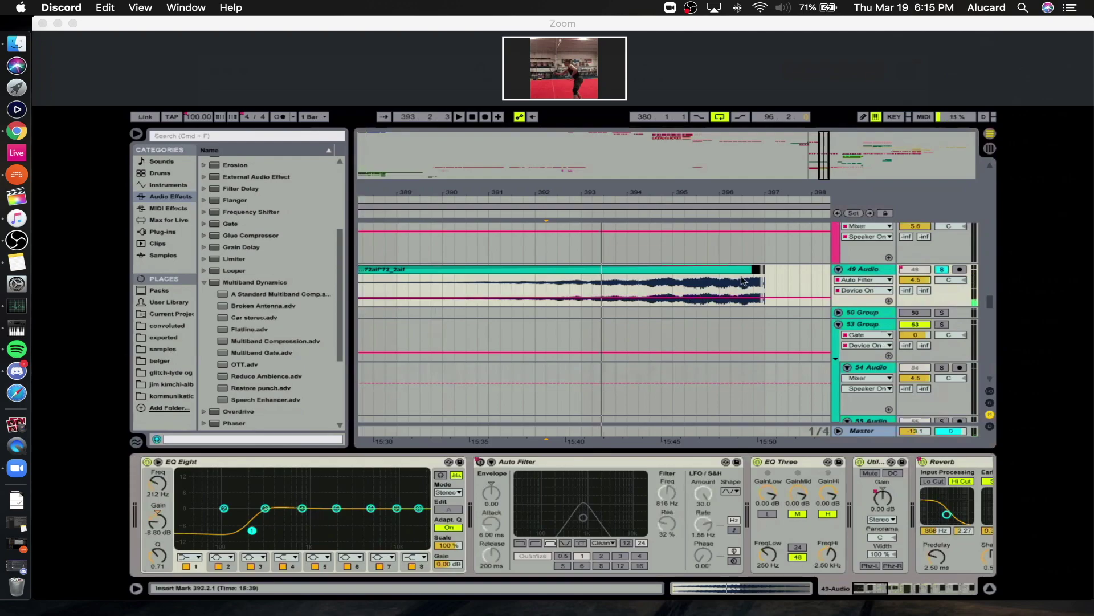
Select the long 49 Audio clip starting at 381.1.1, then place the insert marker at 397.1.1 on that track.
click(723, 268)
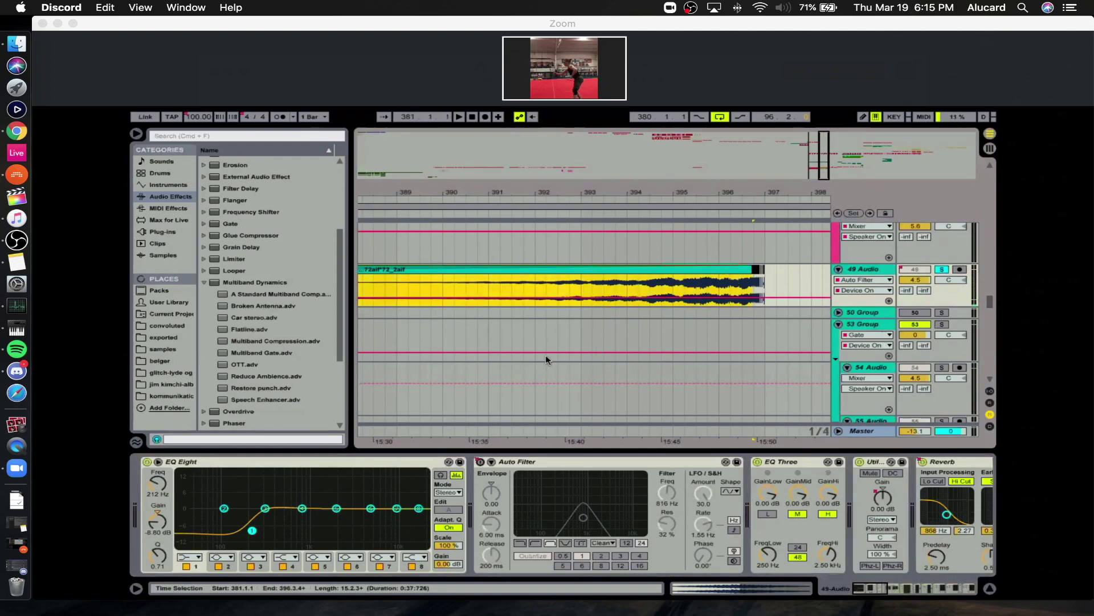
key(space)
drag(563, 220, 589, 197)
click(603, 272)
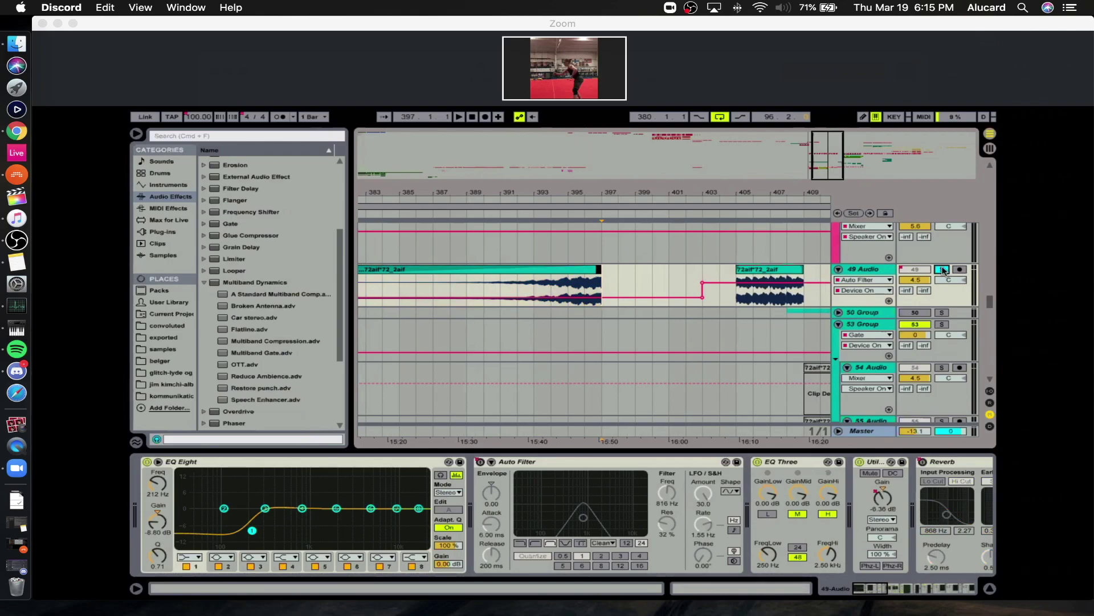
Unsolo 49 Audio, play the arrangement from 397.1.1, and highlight 36 and 37 Audio from 396.3.1 to 401.1.1.
scroll(819, 330, up, 10)
scroll(620, 279, down, 4)
key(space)
drag(669, 191, 633, 222)
scroll(642, 264, down, 2)
scroll(527, 273, up, 1)
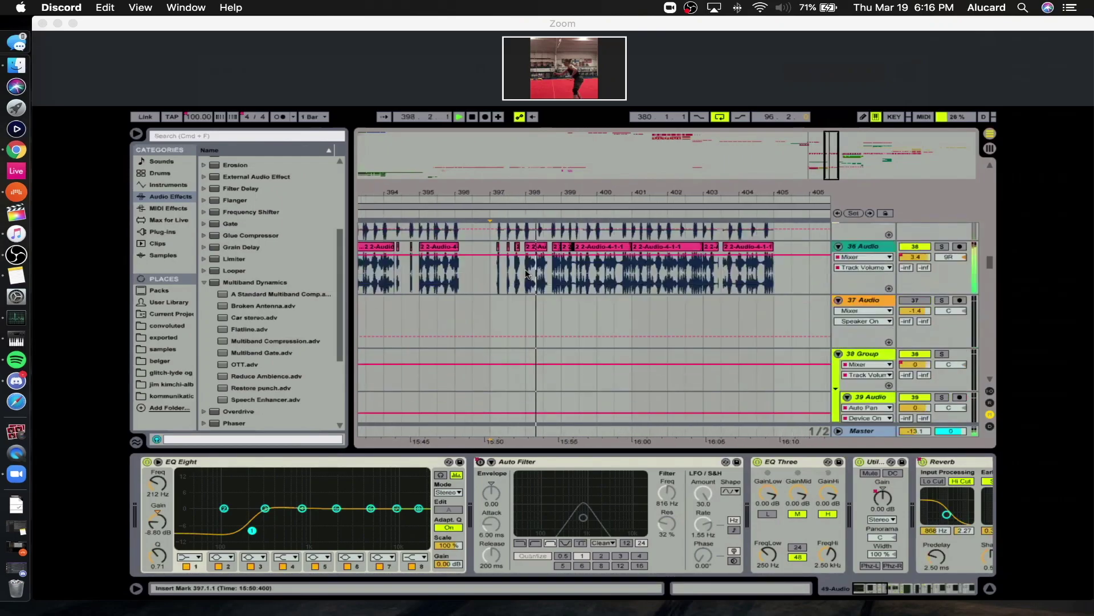
drag(474, 268, 632, 342)
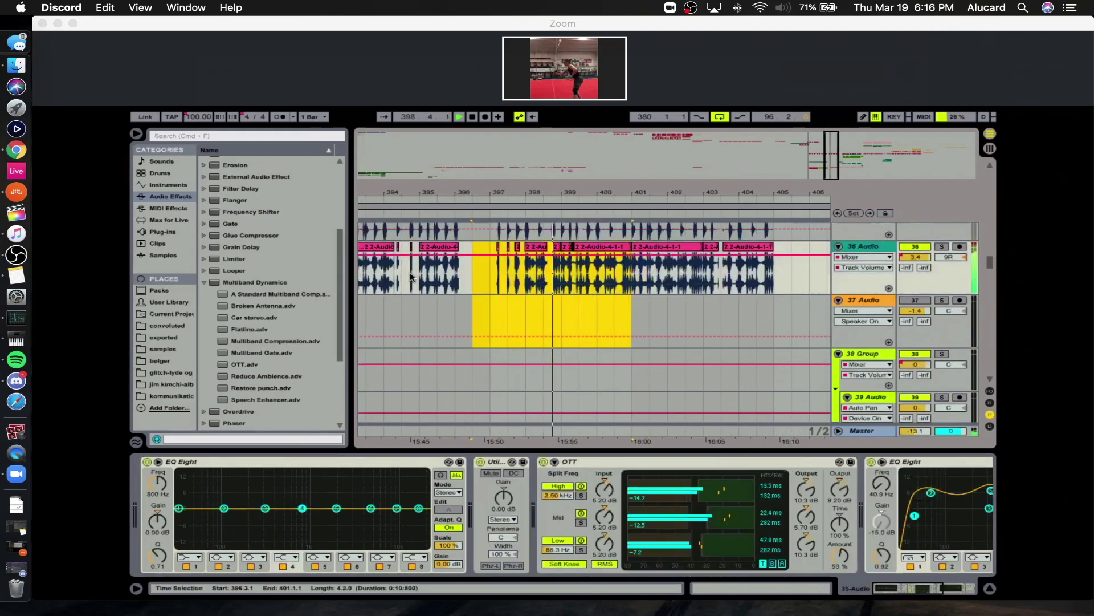
Select the short 36 Audio clip before bar 395, then play the arrangement from 409.1.1.
click(402, 278)
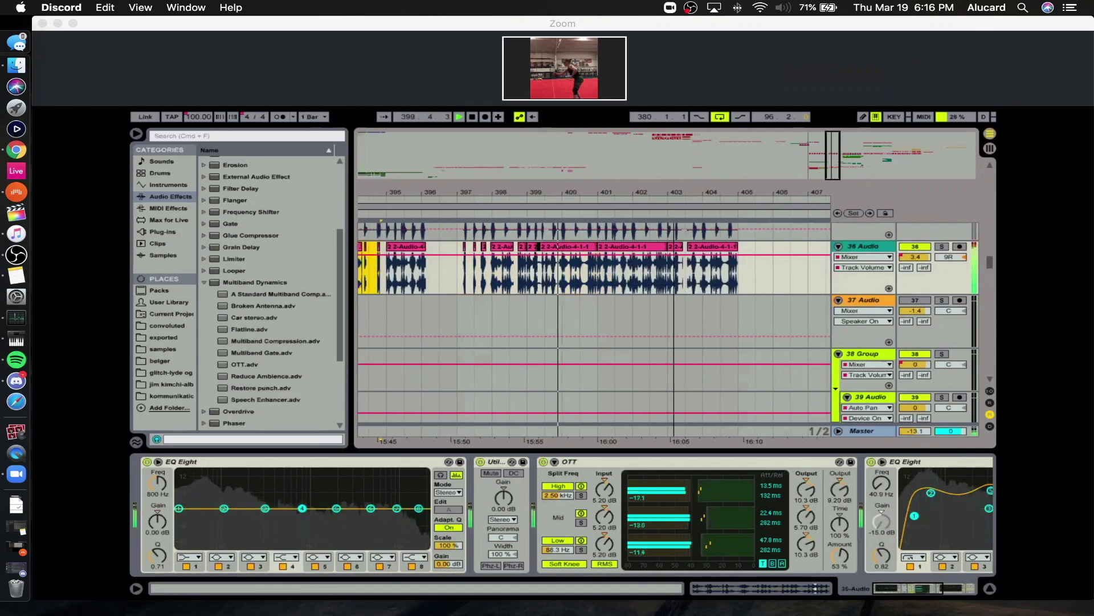
drag(674, 192, 456, 193)
key(space)
click(658, 276)
key(space)
drag(751, 189, 489, 192)
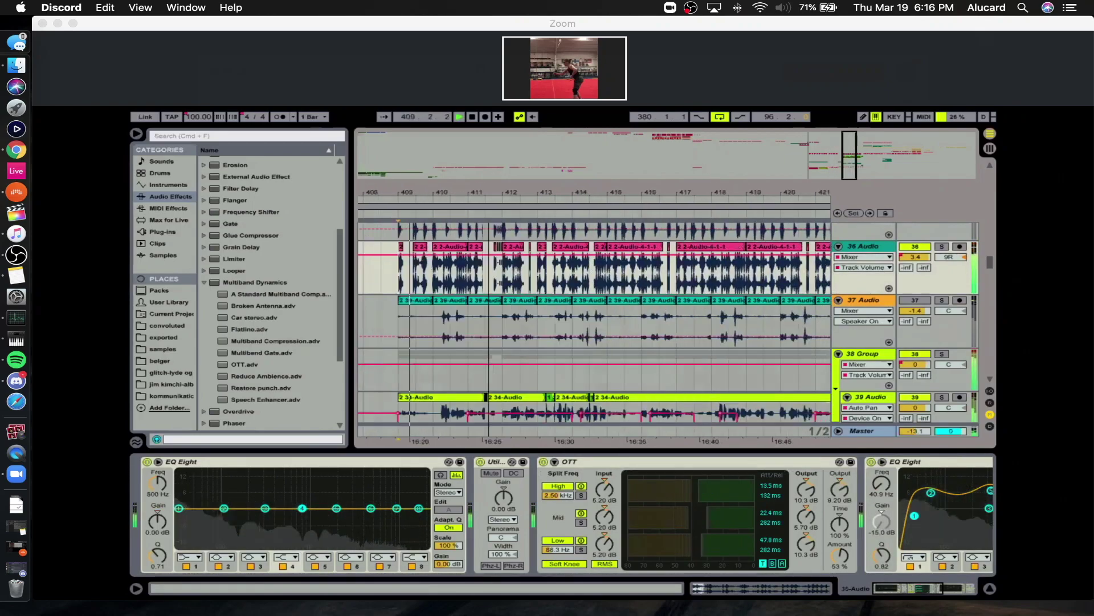
Look over the tracks below 36 Audio and select the first 39 Audio clip, from 409.1.1 to 411.3.1.
scroll(587, 305, down, 5)
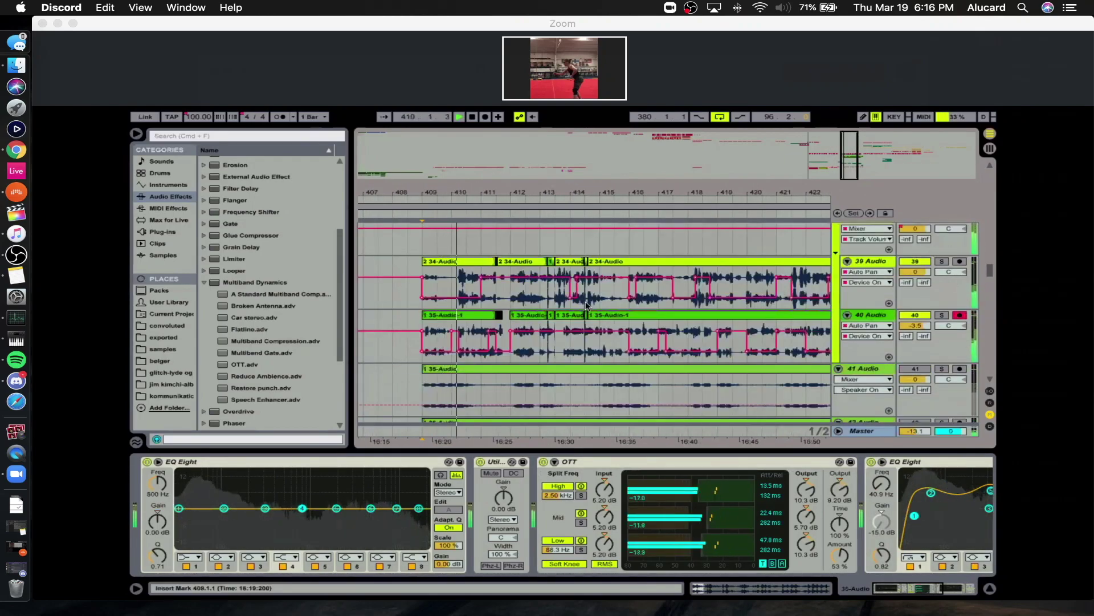
scroll(924, 342, down, 3)
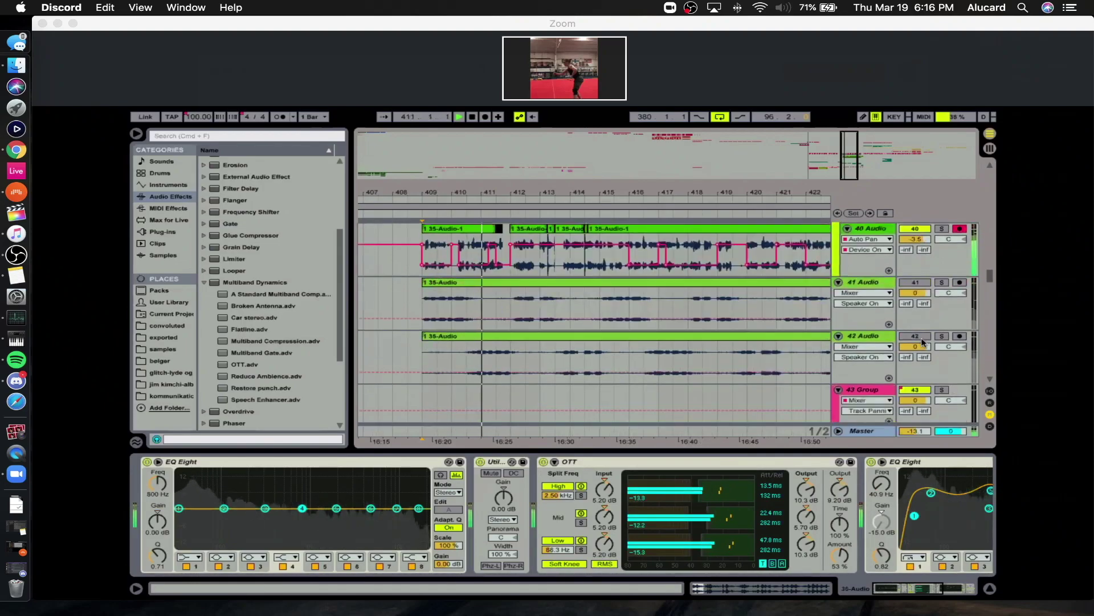
scroll(610, 287, up, 2)
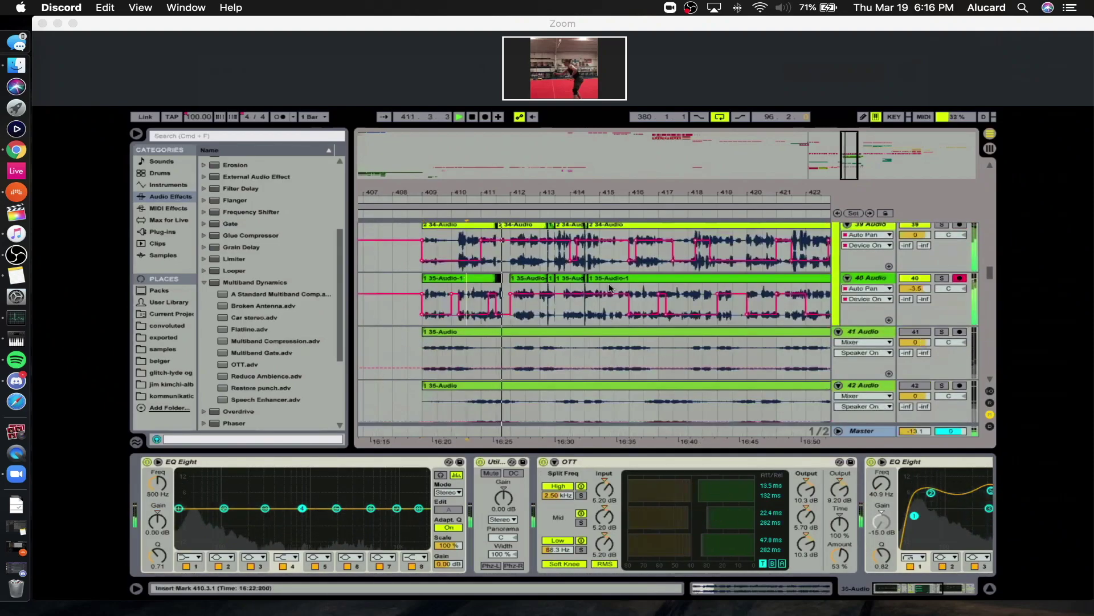
click(459, 225)
drag(642, 301, 530, 278)
key(super+z)
scroll(461, 237, up, 1)
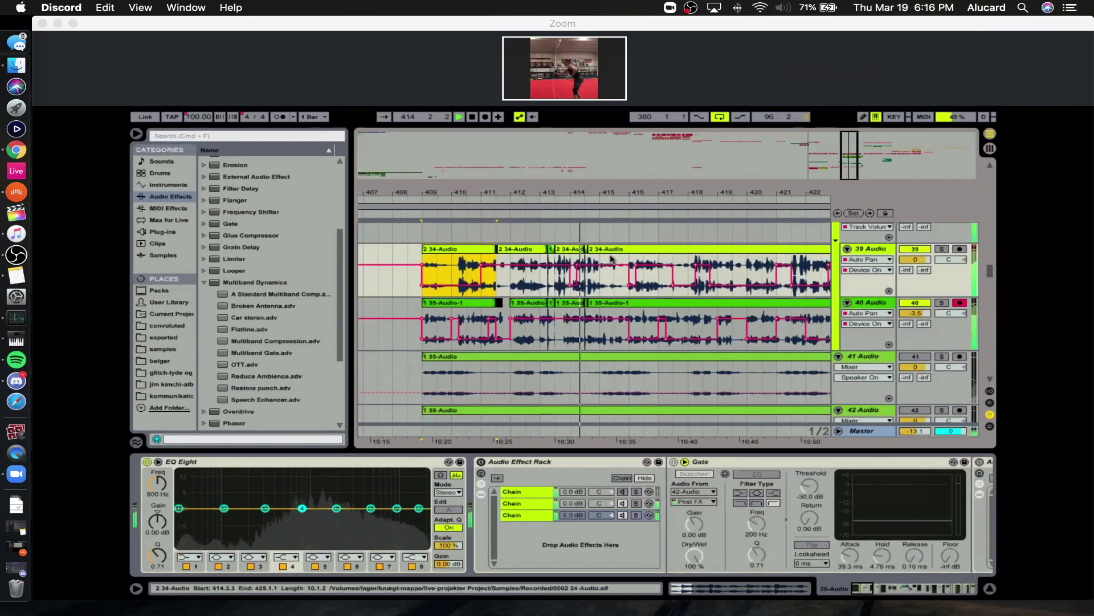
Examine the 39 Audio effects chain, then view the 40 Audio chain with the insert marker at 411.1.1.
drag(874, 591, 937, 589)
scroll(600, 294, up, 2)
scroll(600, 293, up, 1)
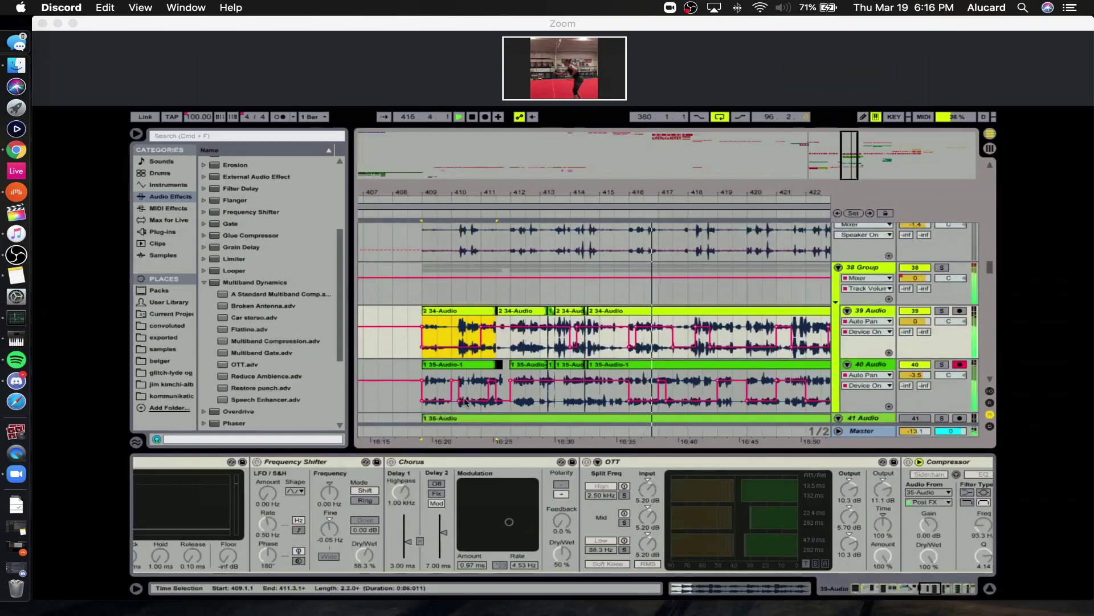
click(482, 385)
drag(662, 190, 597, 165)
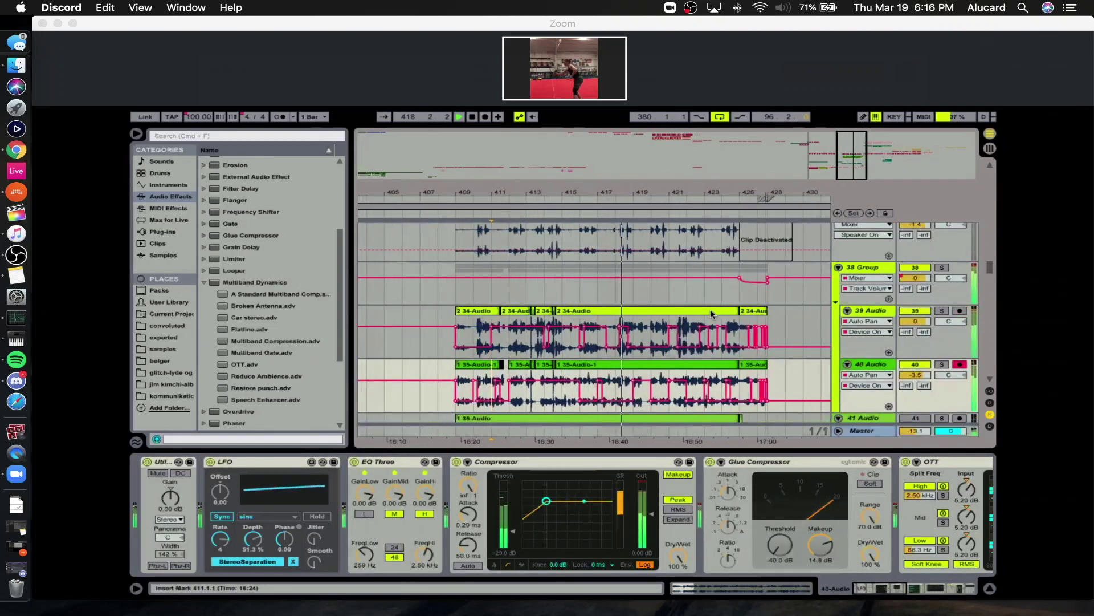
Highlight 41 and 42 Audio from 409.1.1 to 429.1.1, and audition 41 Audio in solo before unsoloing it.
scroll(445, 308, down, 5)
drag(778, 342, 456, 296)
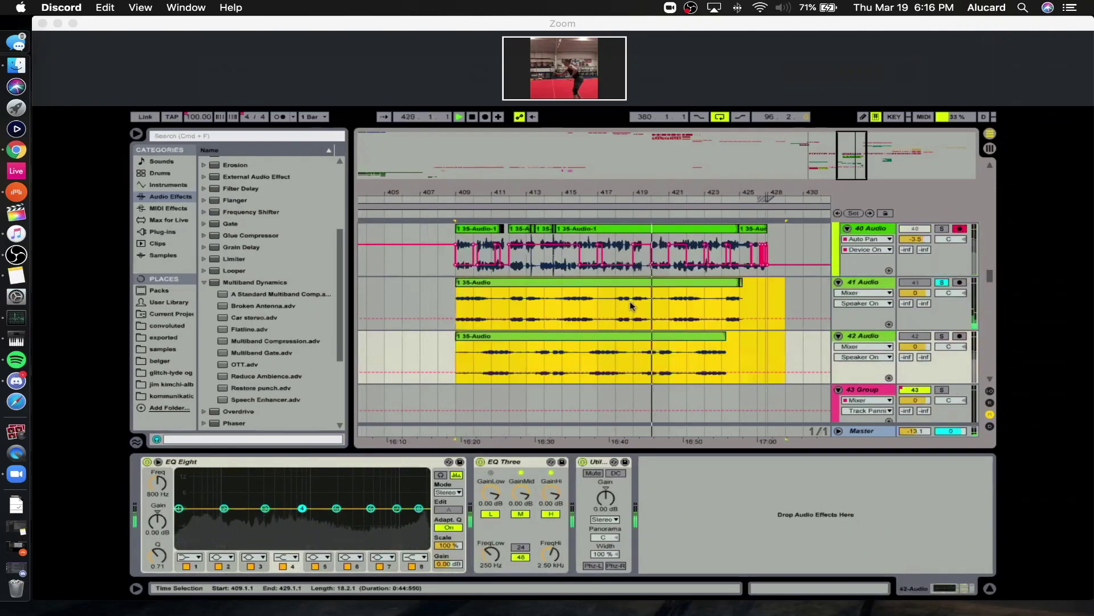
click(631, 304)
click(942, 282)
scroll(634, 255, up, 2)
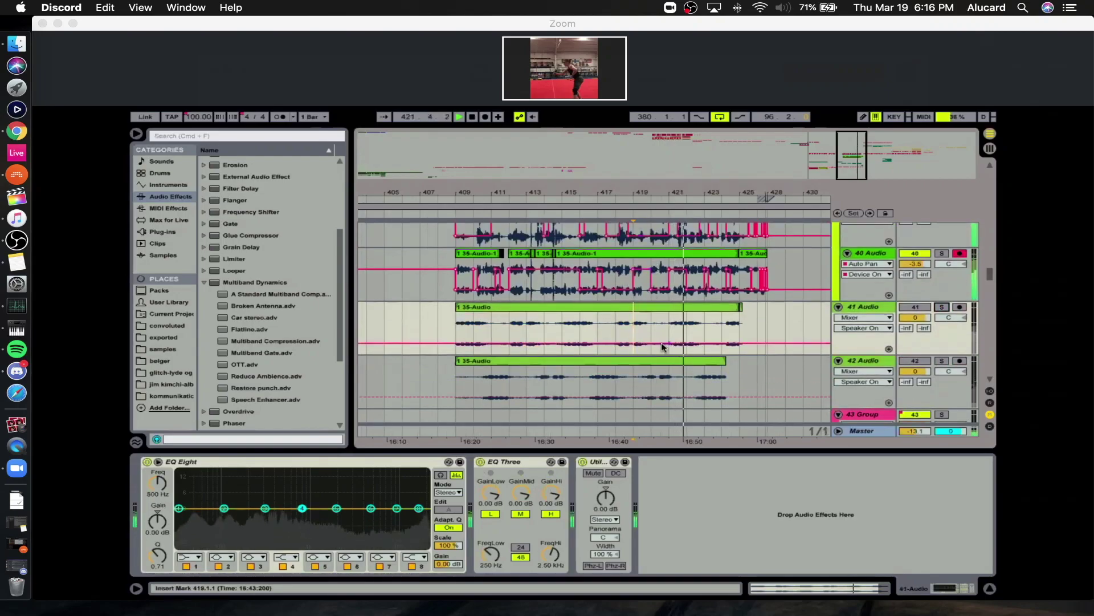
Play the arrangement from 427.1.1 and look over the tracks of 43 Group.
click(670, 376)
drag(722, 192, 516, 193)
click(560, 377)
scroll(586, 264, up, 10)
key(space)
key(space)
scroll(637, 250, down, 20)
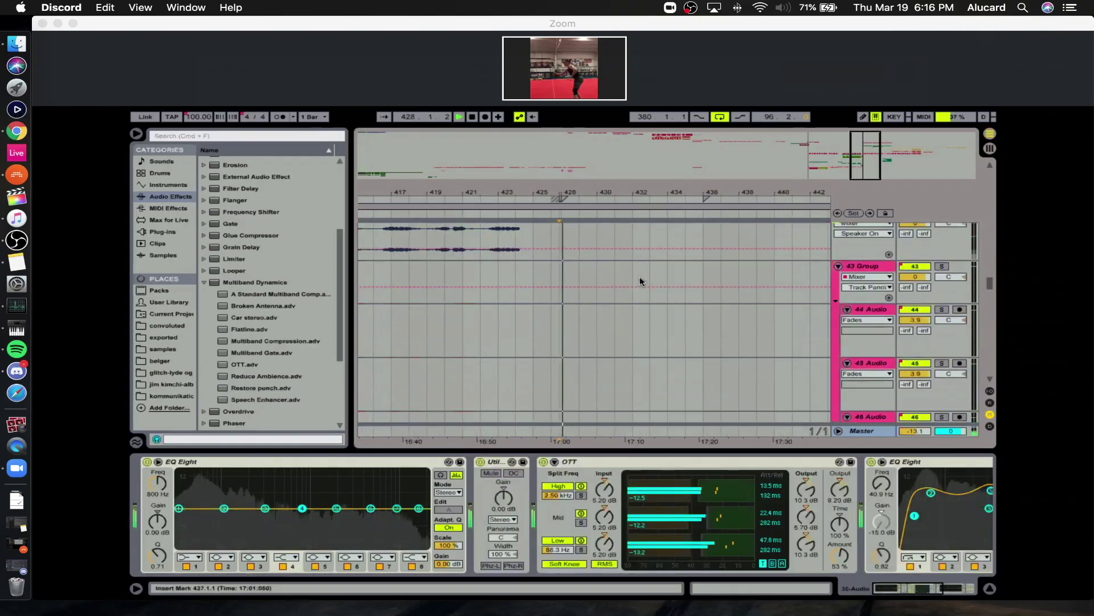
scroll(593, 288, up, 20)
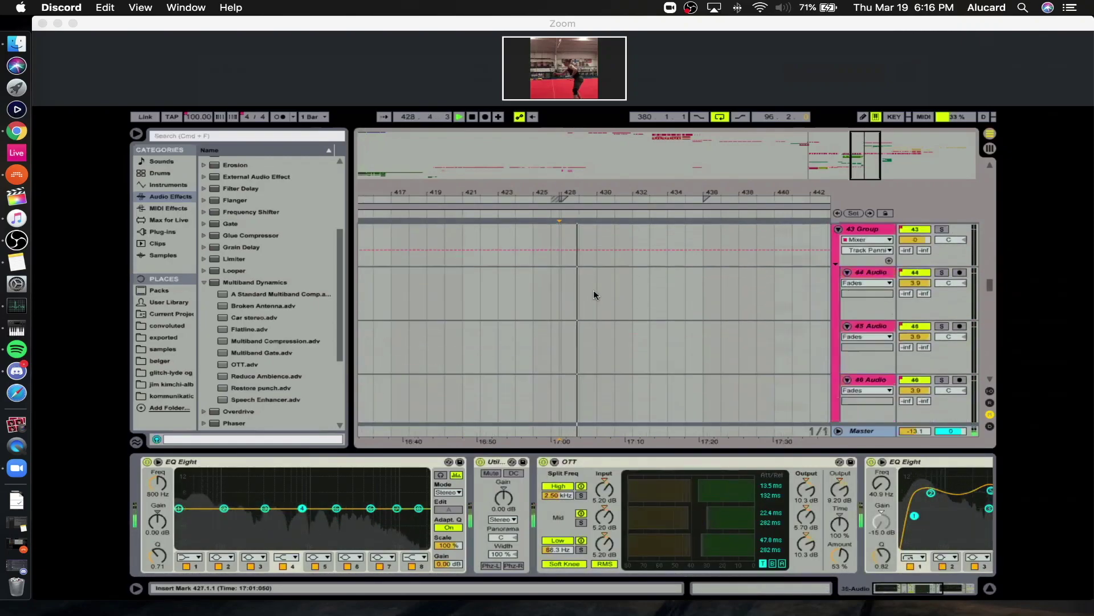
Solo 26 Audio and select its clip from 432.1.1 to 432.4.2 to view the effects chain.
drag(610, 189, 611, 248)
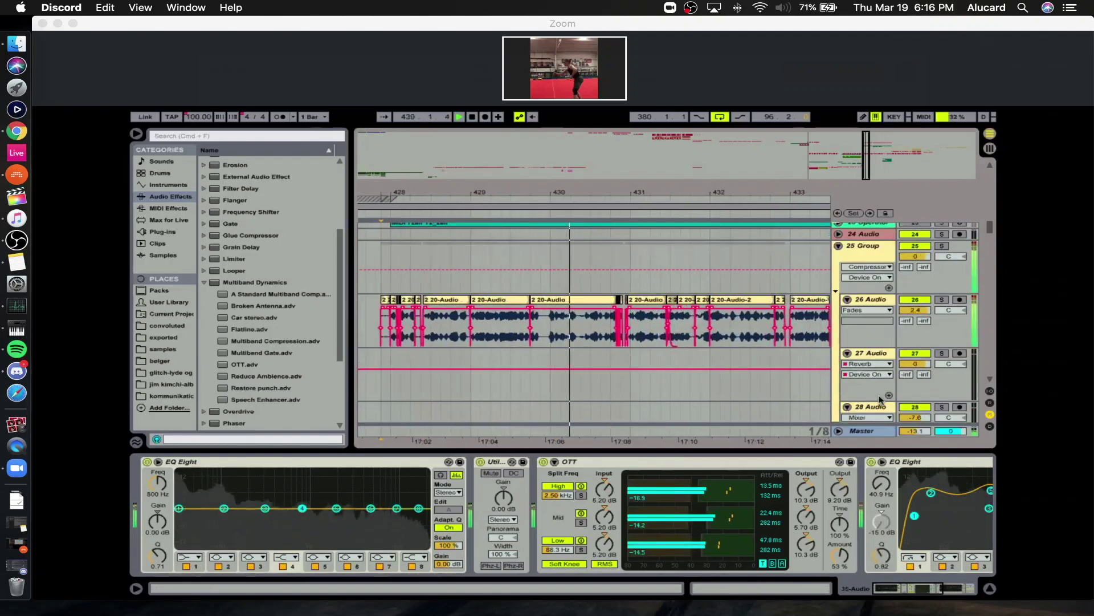
click(942, 299)
drag(661, 193, 510, 184)
click(577, 299)
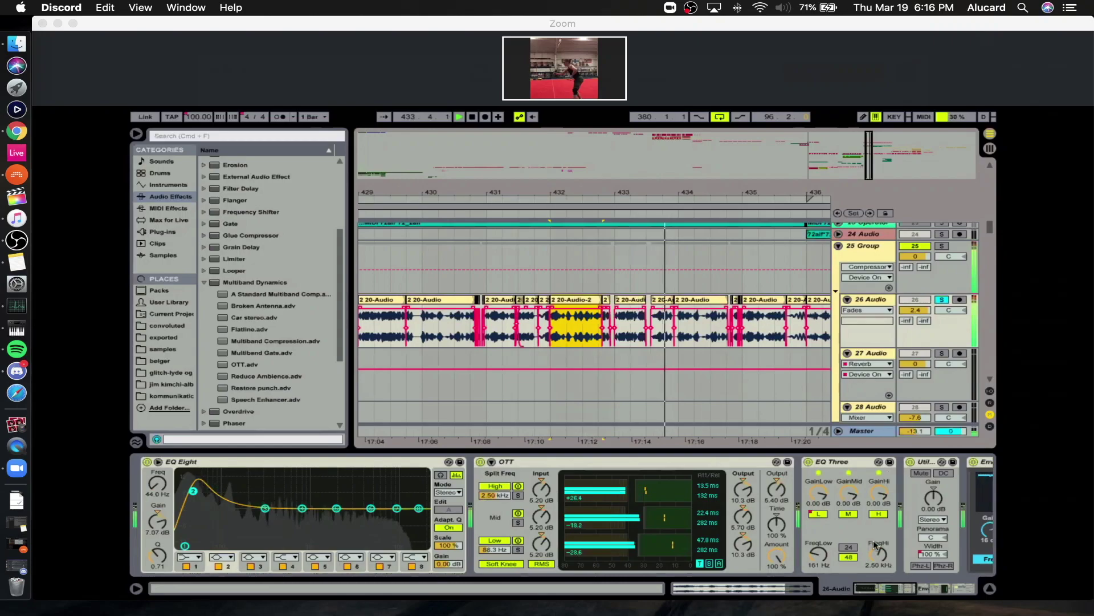
Follow the chopped clips of soloed 26 Audio during playback up to bar 453, then stop the playback.
drag(717, 197, 633, 168)
drag(690, 193, 496, 197)
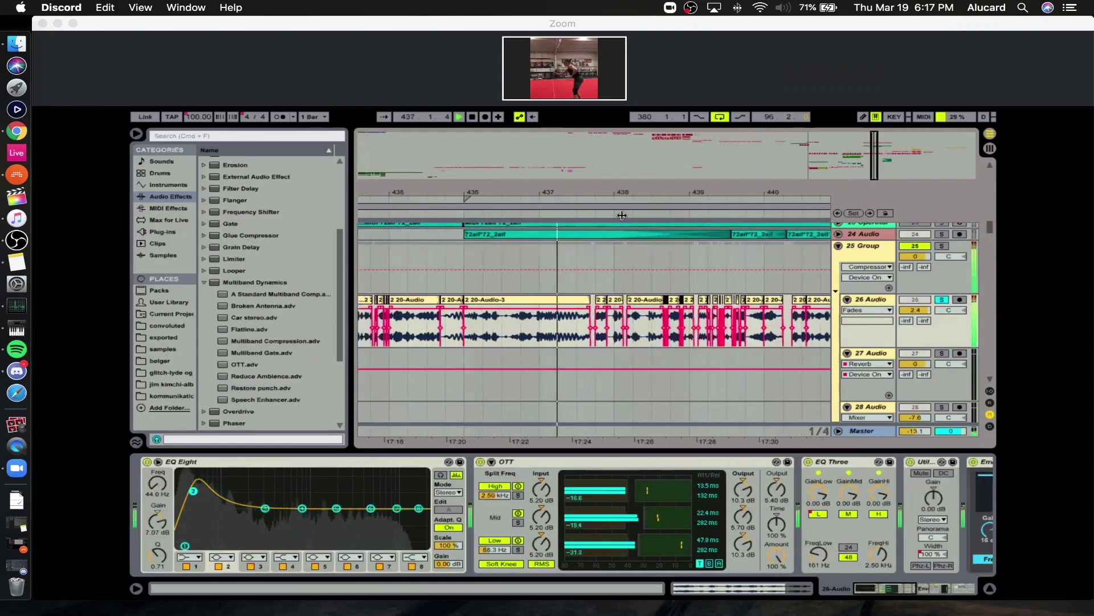
drag(658, 193, 519, 189)
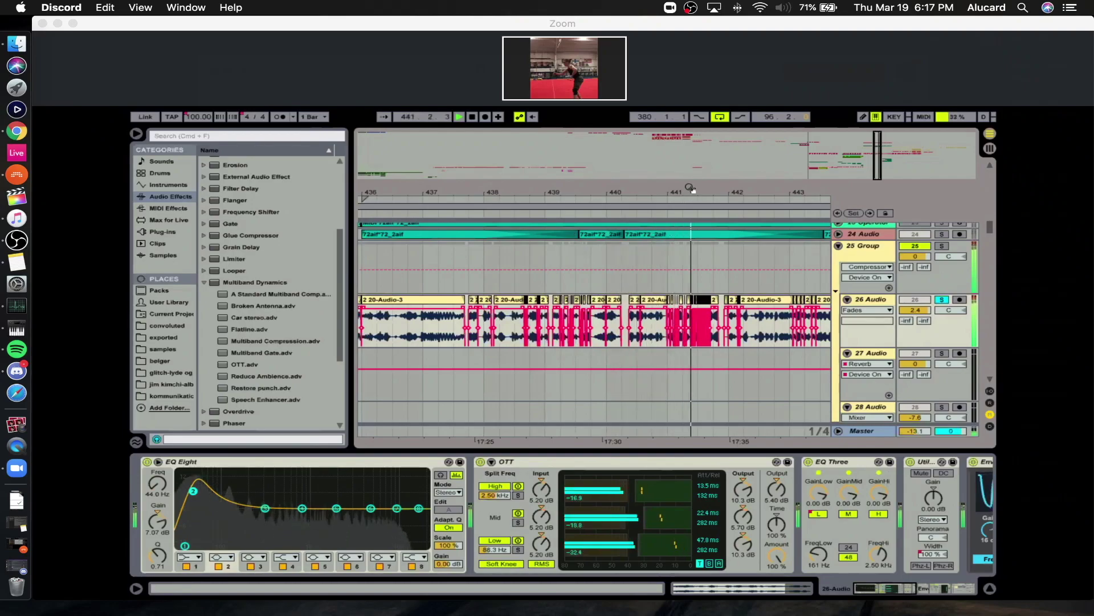
drag(690, 188, 285, 211)
drag(387, 193, 390, 194)
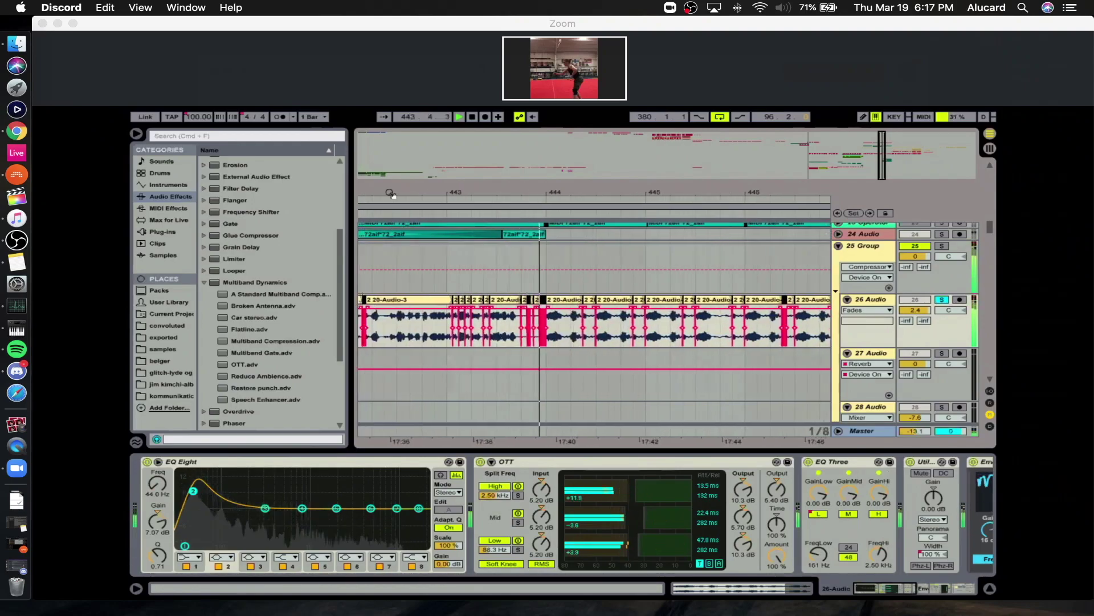
mouse_move(558, 190)
mouse_down()
mouse_move(474, 181)
mouse_move(472, 170)
mouse_up()
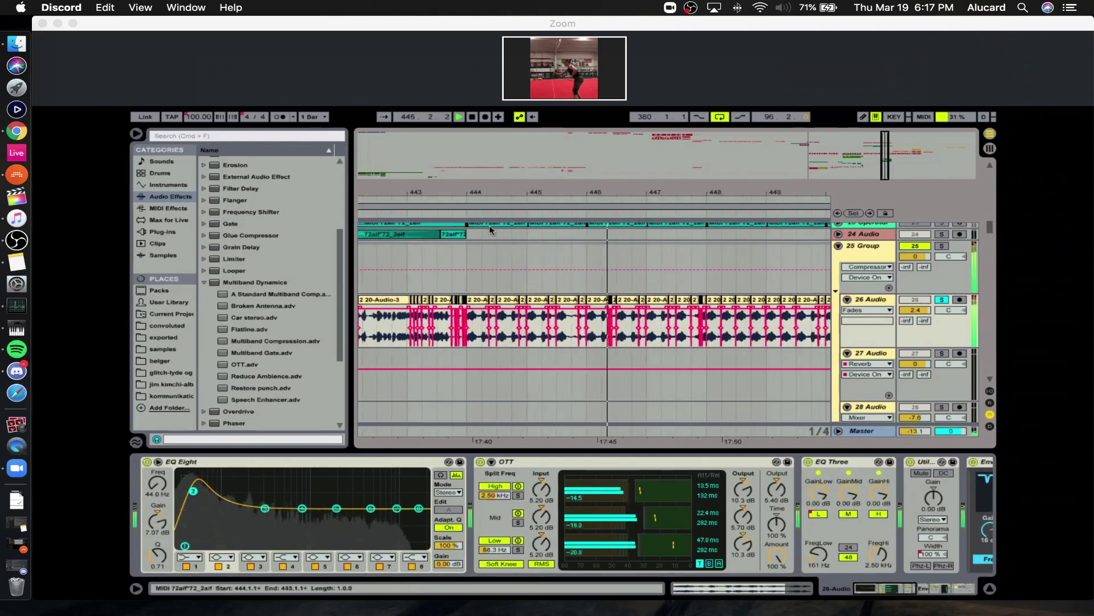
drag(656, 193, 495, 192)
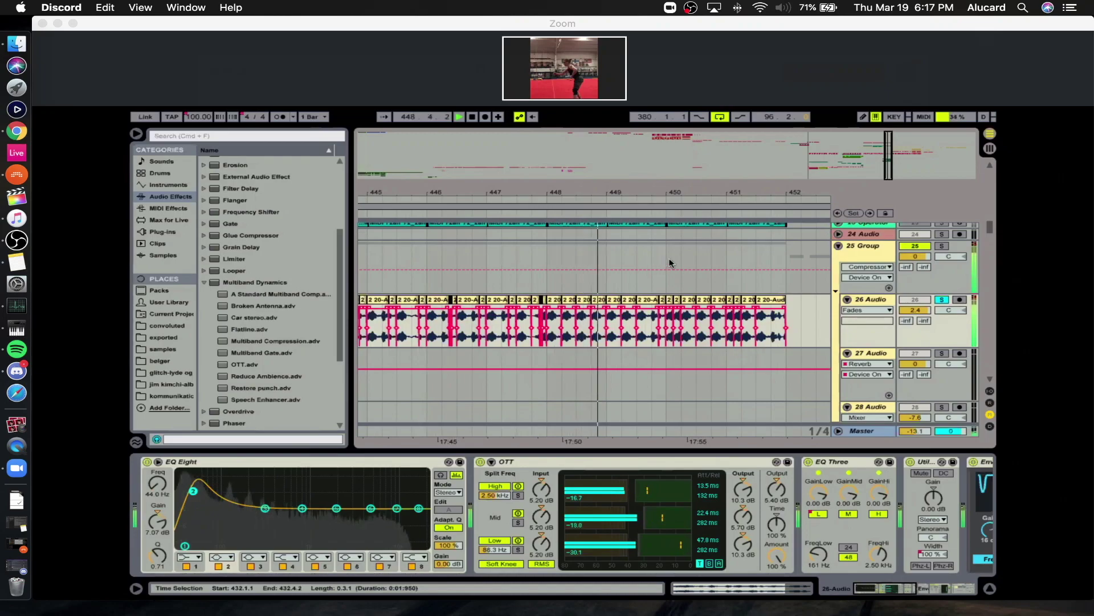
scroll(671, 260, down, 1)
drag(684, 193, 522, 192)
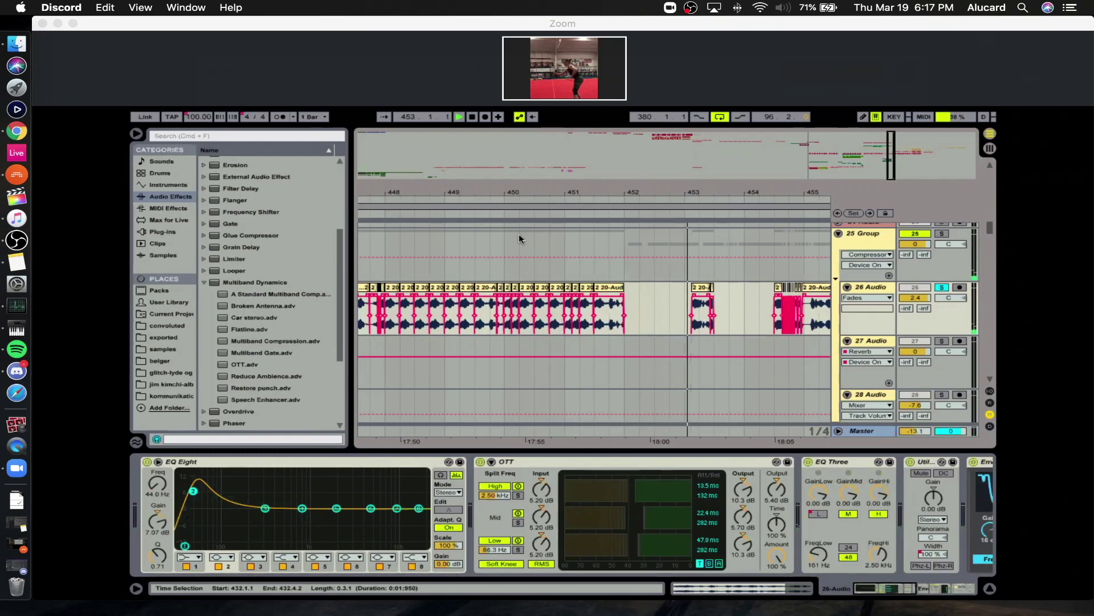
key(space)
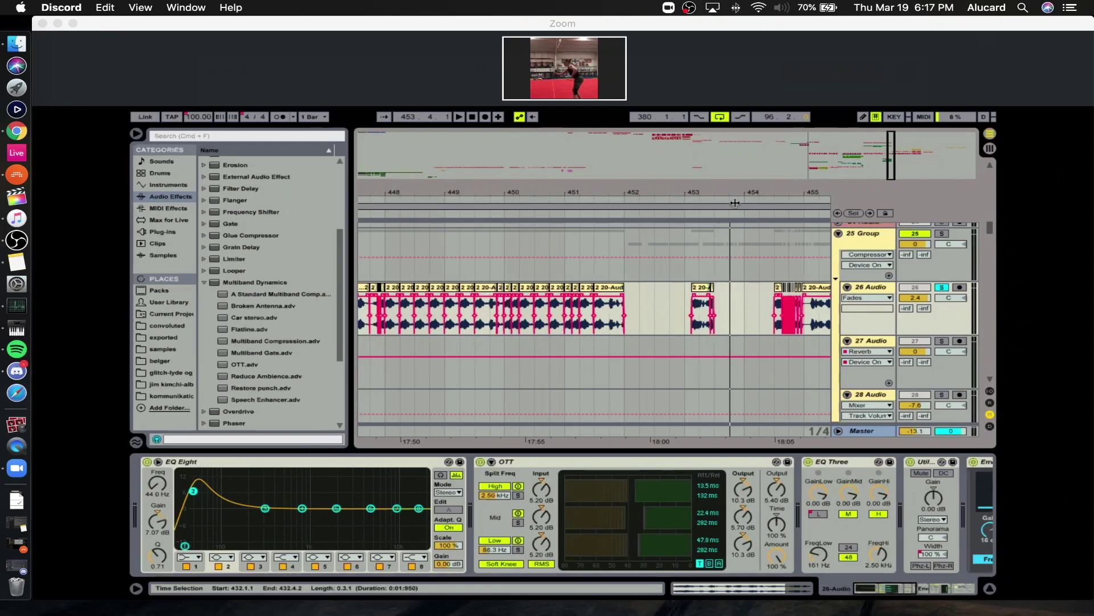
drag(743, 194, 656, 186)
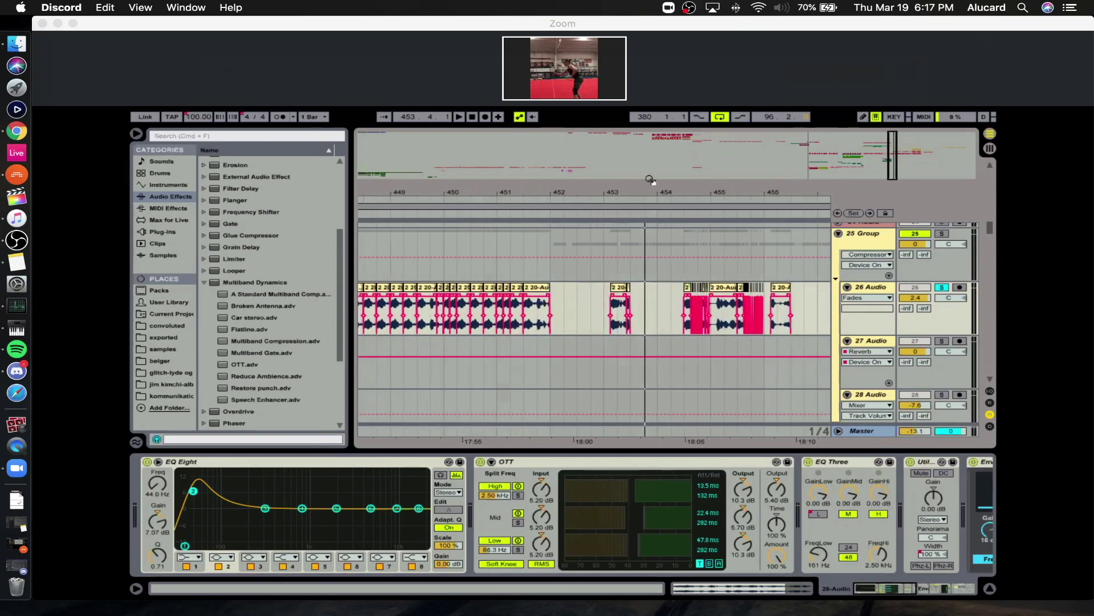
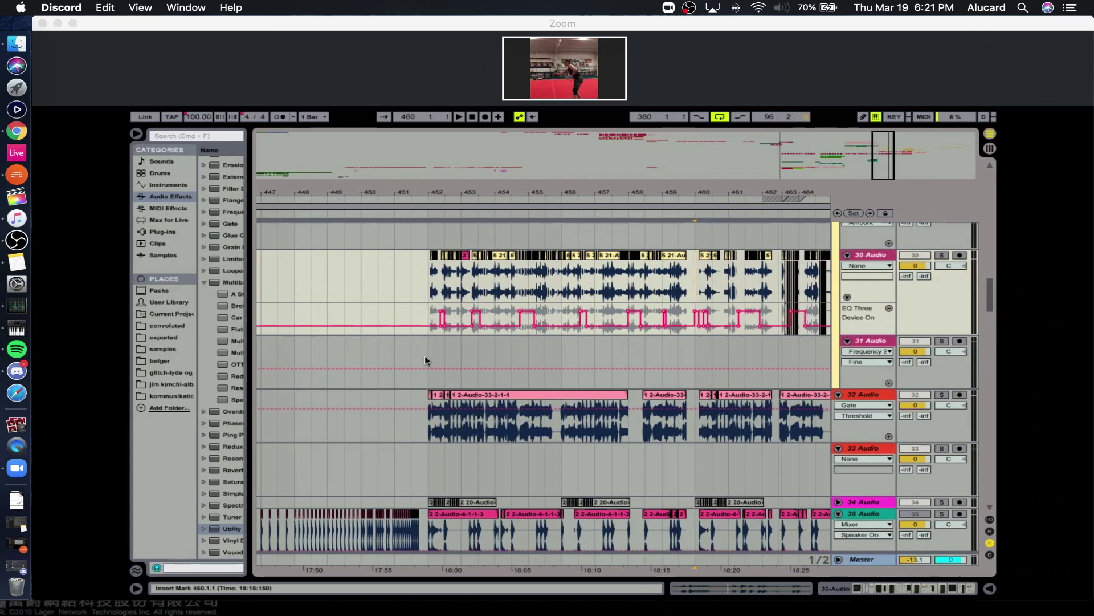
Highlight the chopped 30 Audio clips from 452.1.1 to 460.1.1, then place the insert marker at 452.1.1.
drag(437, 192, 438, 191)
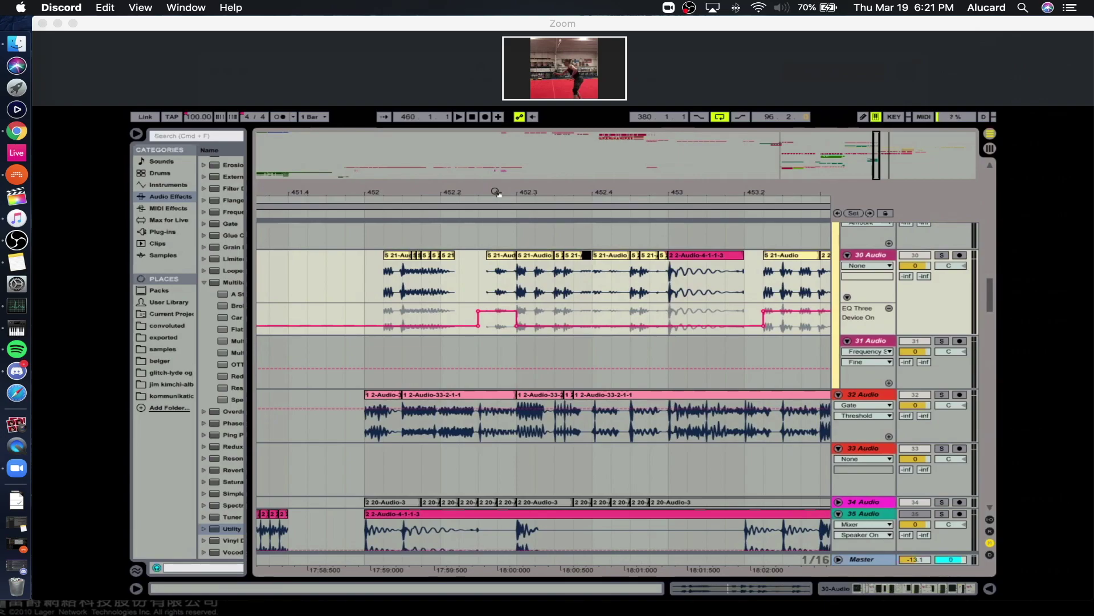
mouse_move(496, 193)
mouse_down()
mouse_move(496, 234)
mouse_move(497, 180)
mouse_move(490, 200)
mouse_move(356, 203)
mouse_up()
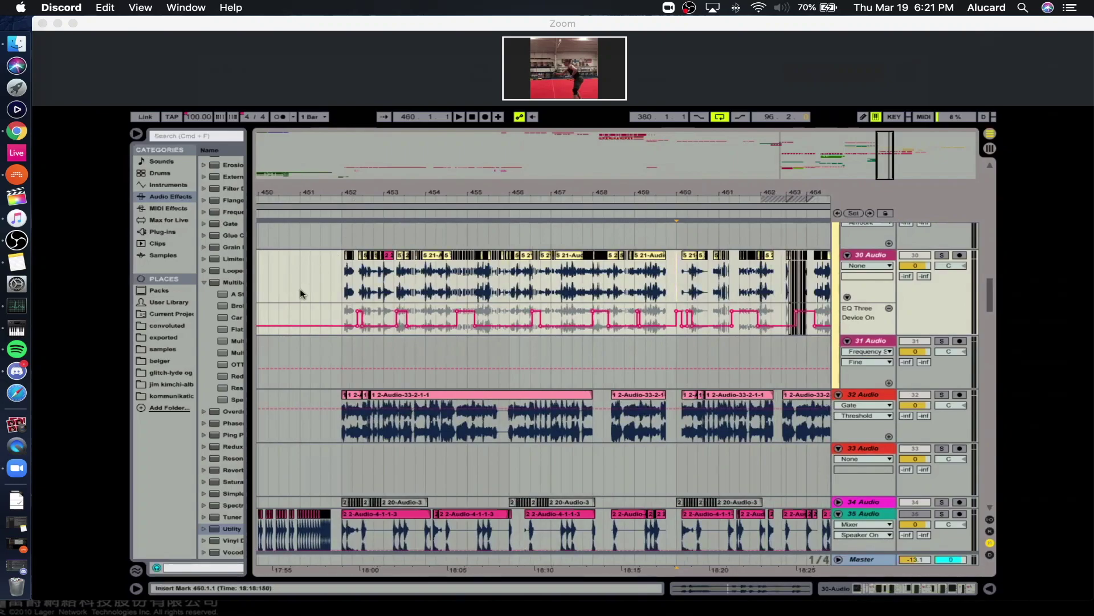
drag(381, 288, 679, 276)
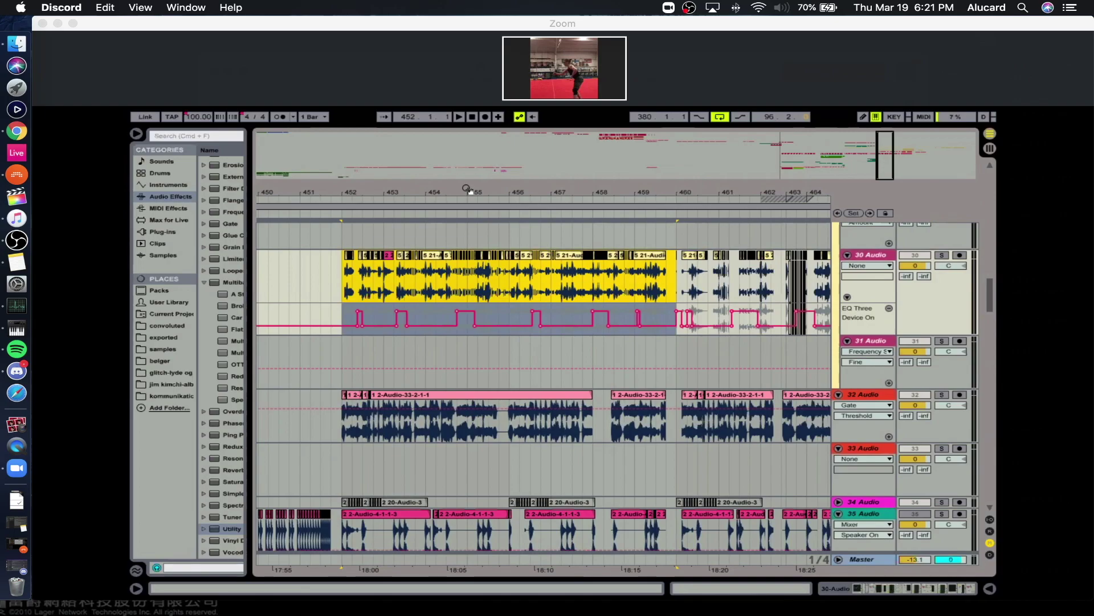
mouse_move(355, 197)
mouse_down()
mouse_move(353, 217)
mouse_move(394, 194)
mouse_up()
click(357, 284)
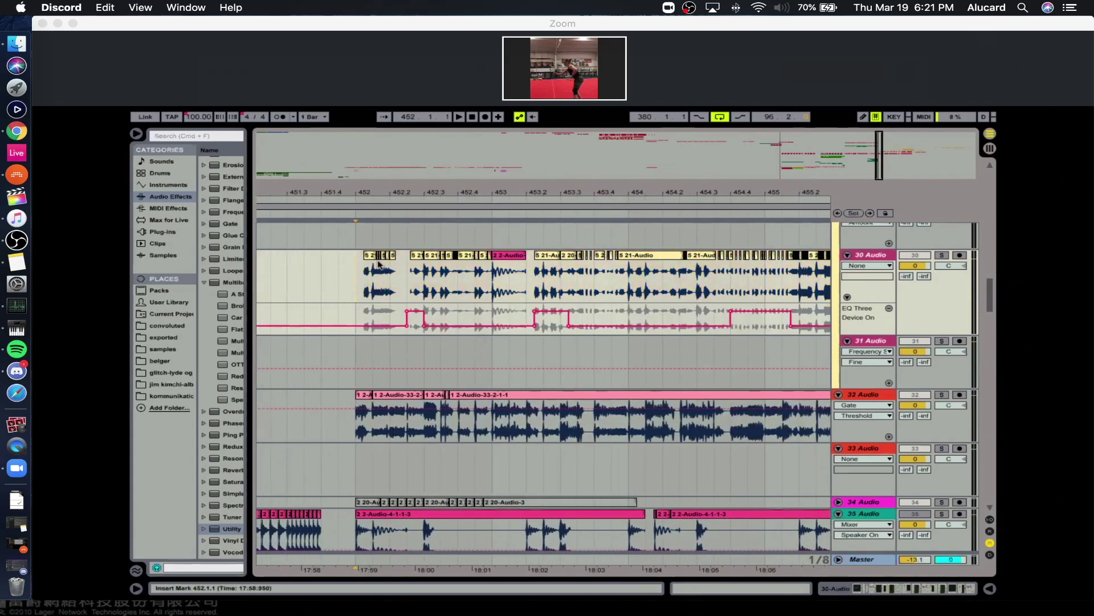
Highlight 30 Audio from 452.1.1 to 452.1.2, then place the insert marker at 452.1.2 where the first chop begins.
key(plus)
drag(363, 197, 394, 185)
key(minus)
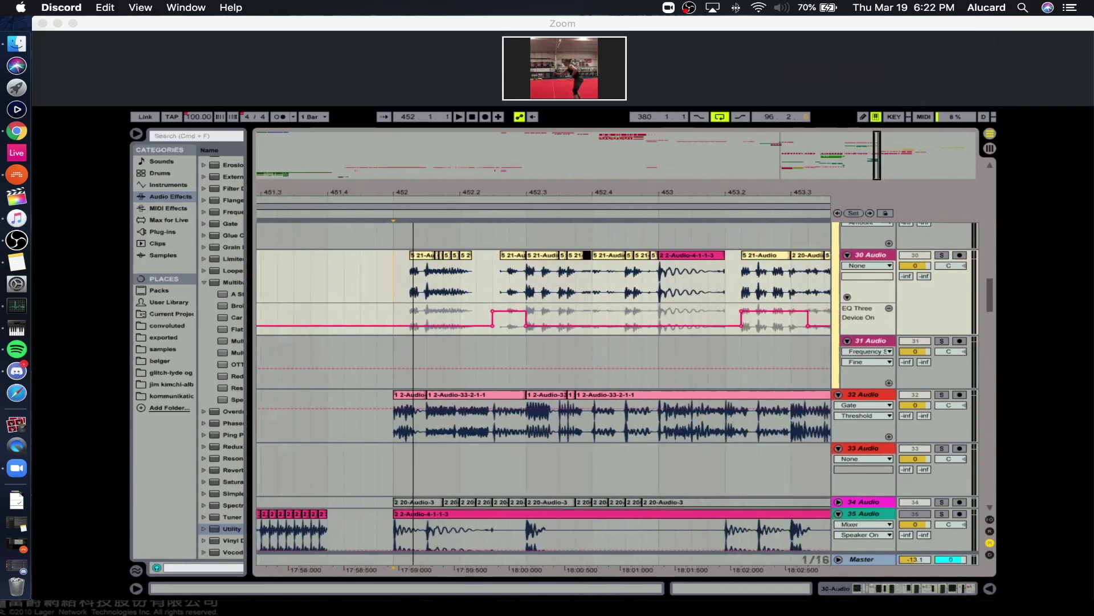
key(plus)
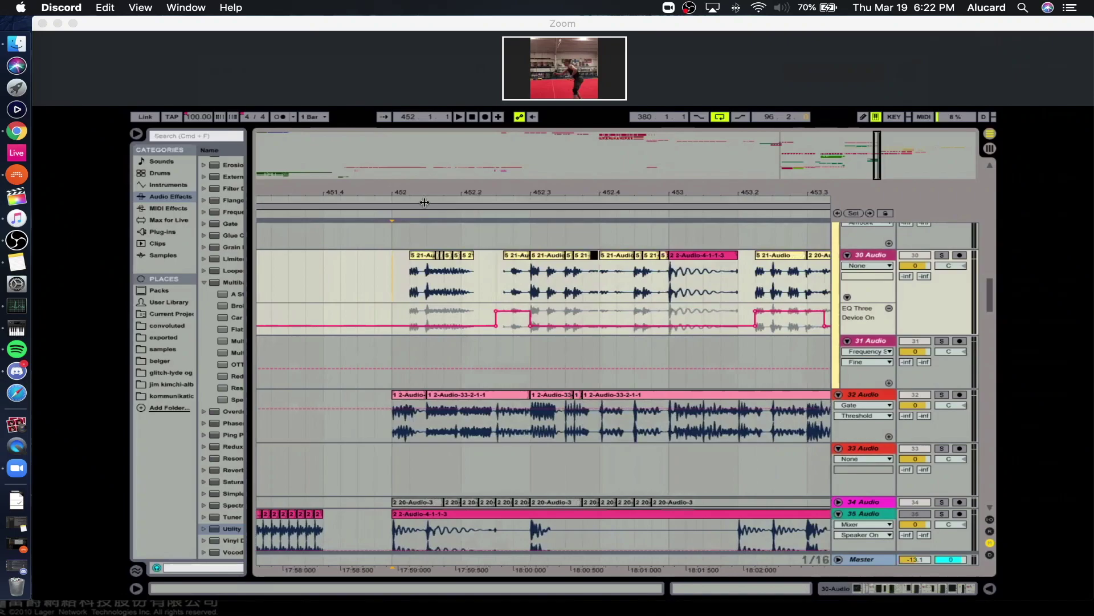
drag(399, 273, 420, 276)
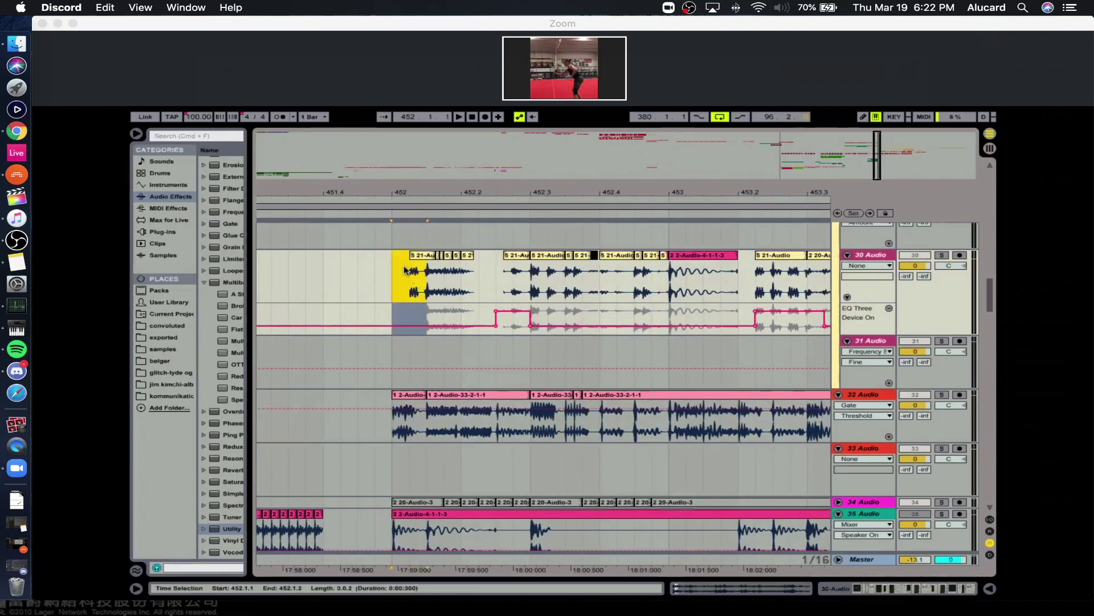
click(411, 267)
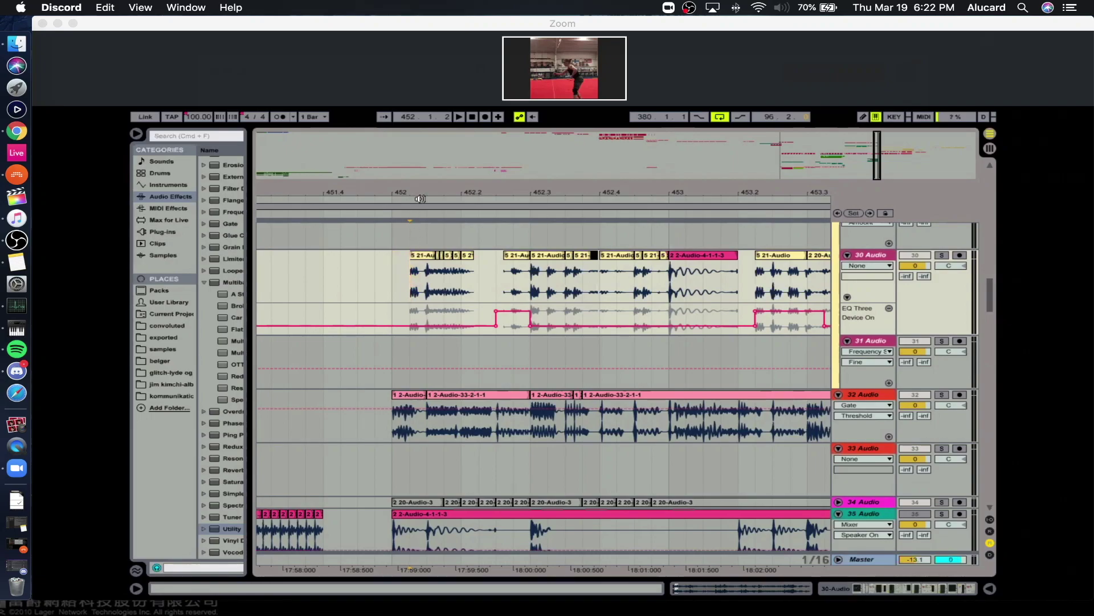
Examine the chopped clips on 32 to 36 Audio between bars 452 and 479.
drag(420, 198, 421, 111)
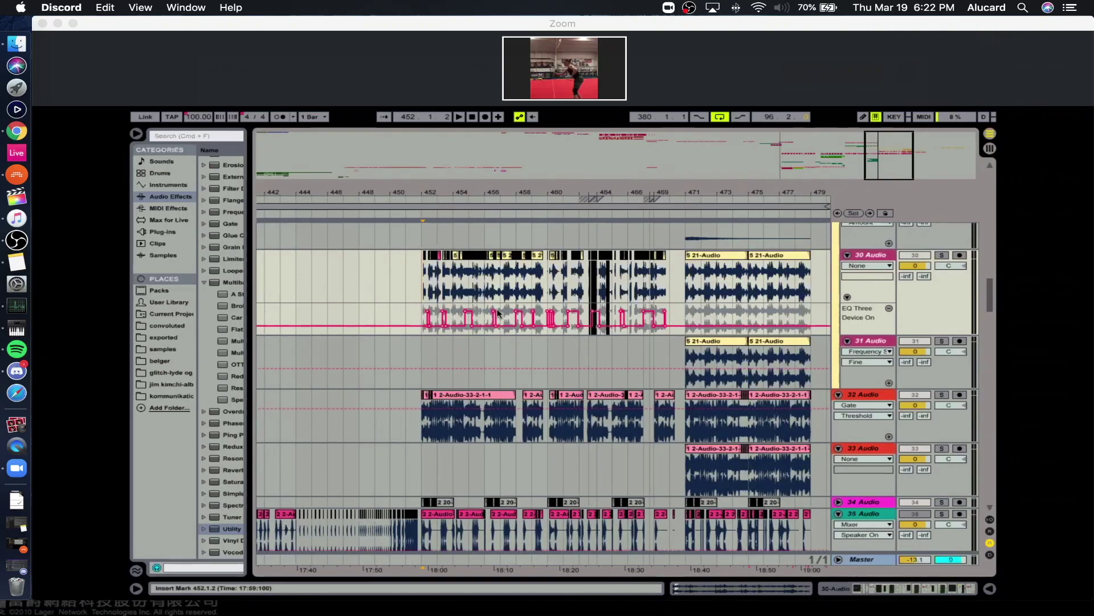
scroll(516, 330, down, 3)
scroll(536, 367, down, 2)
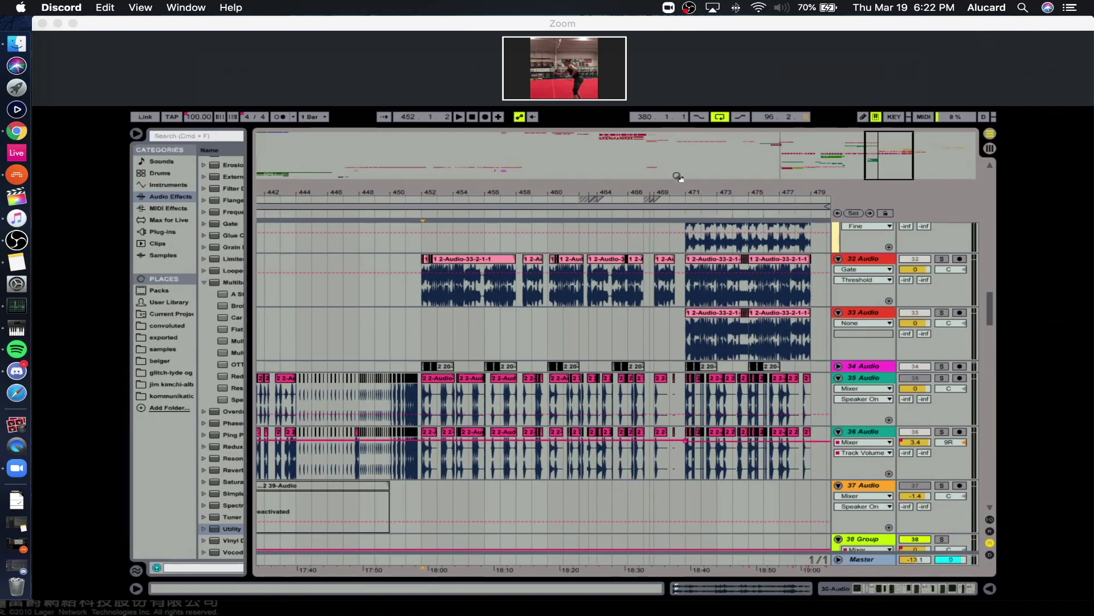
drag(664, 188, 661, 228)
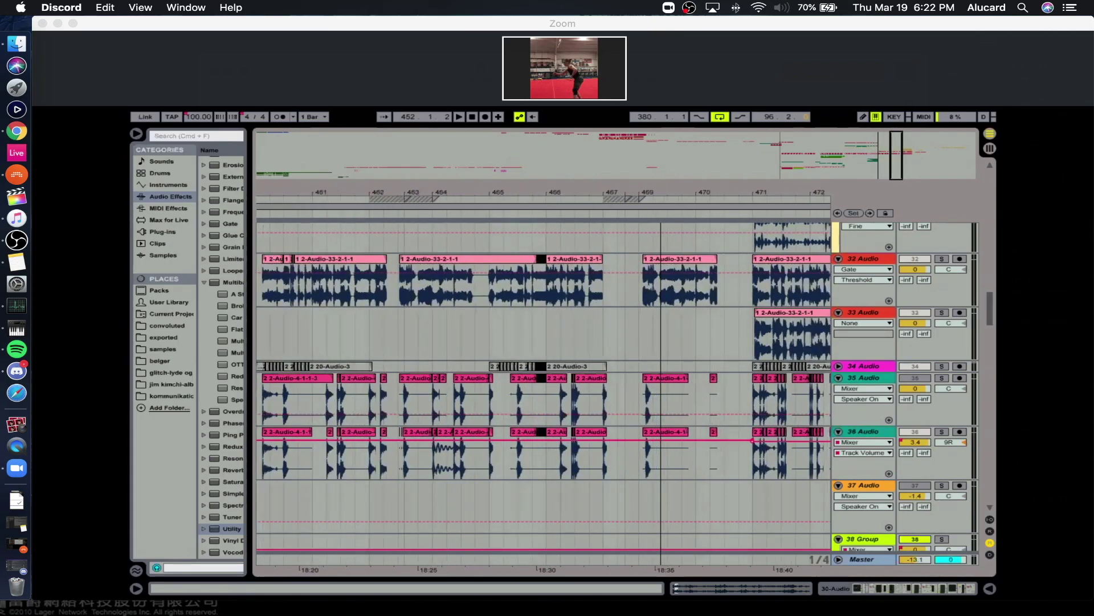
drag(661, 228, 664, 190)
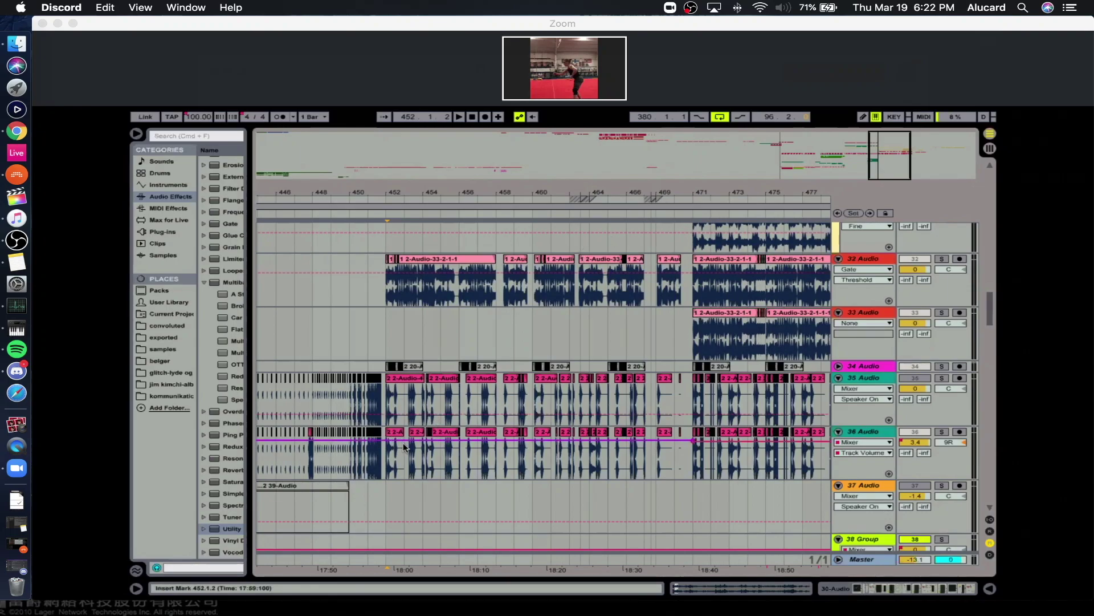
Highlight the chopped clips on 36 Audio from 452.1.1 to 469.1.1.
mouse_move(662, 193)
mouse_down()
mouse_move(676, 246)
mouse_move(677, 199)
mouse_up()
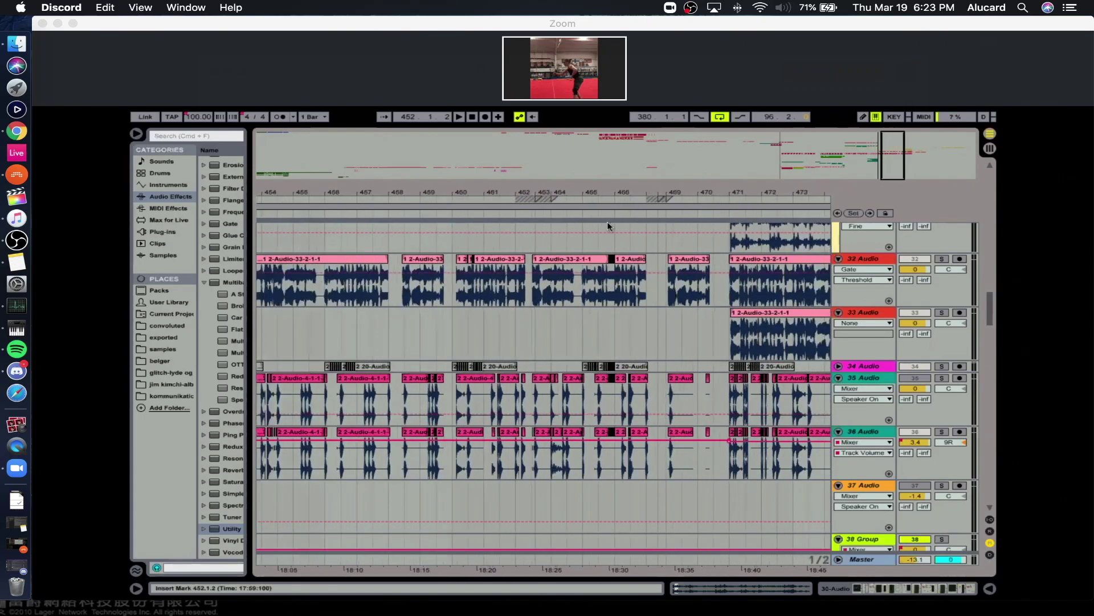
drag(461, 194, 573, 190)
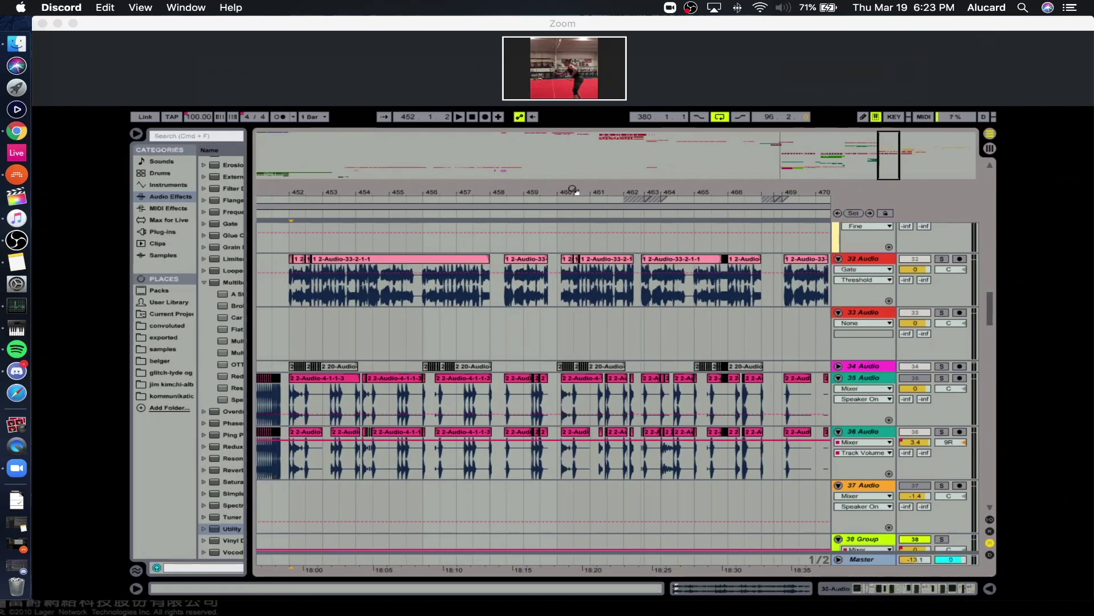
click(306, 456)
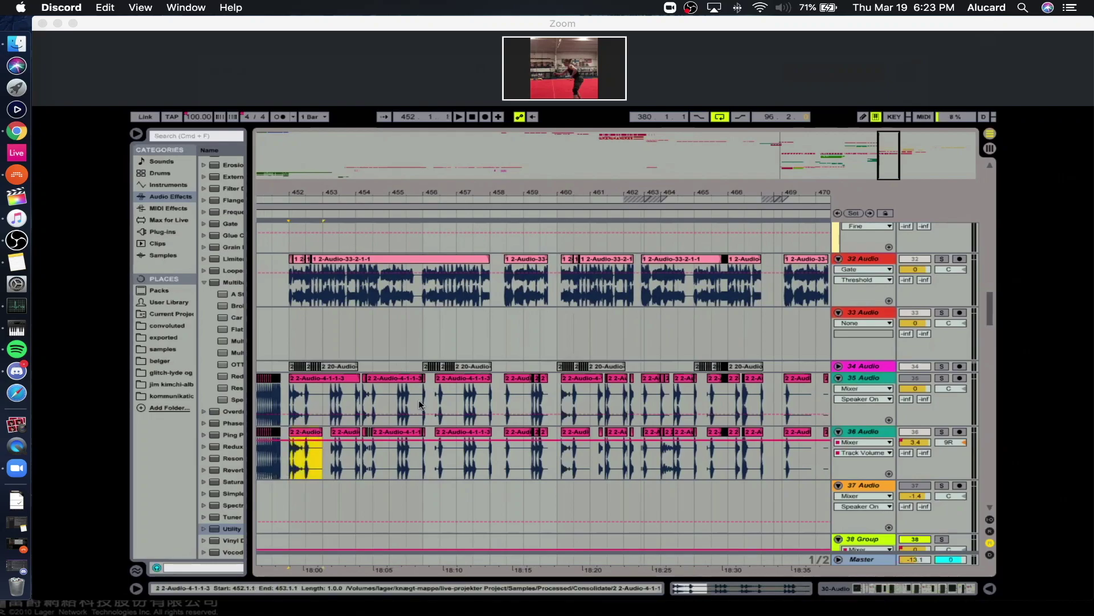
shift+click(784, 456)
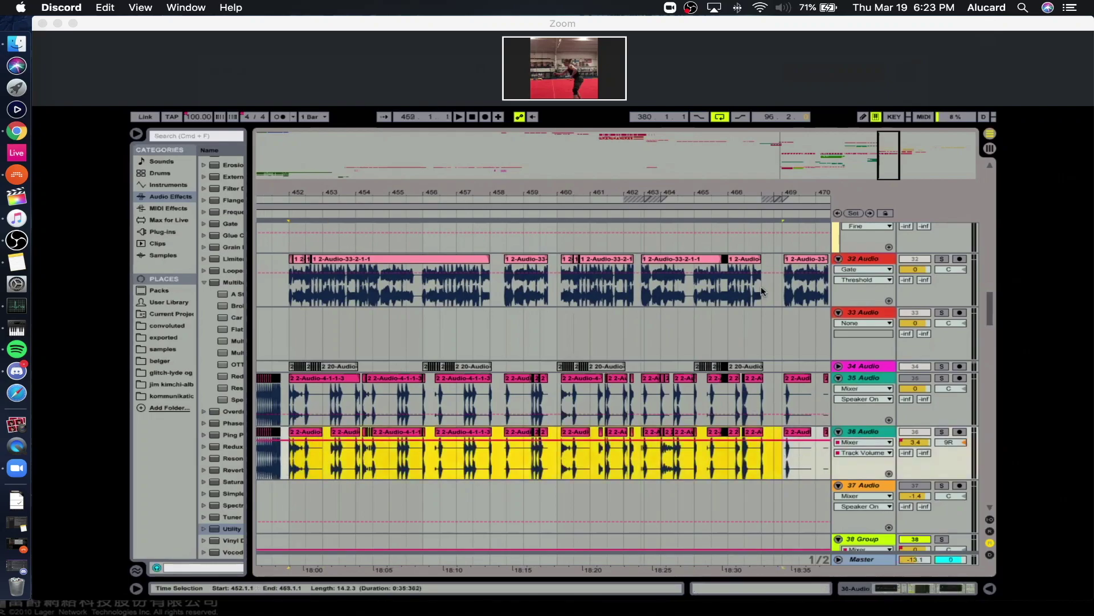
Examine the highlighted 36 Audio chops against the neighbouring 31 to 38 tracks between bars 434 and 485.
drag(798, 189, 799, 188)
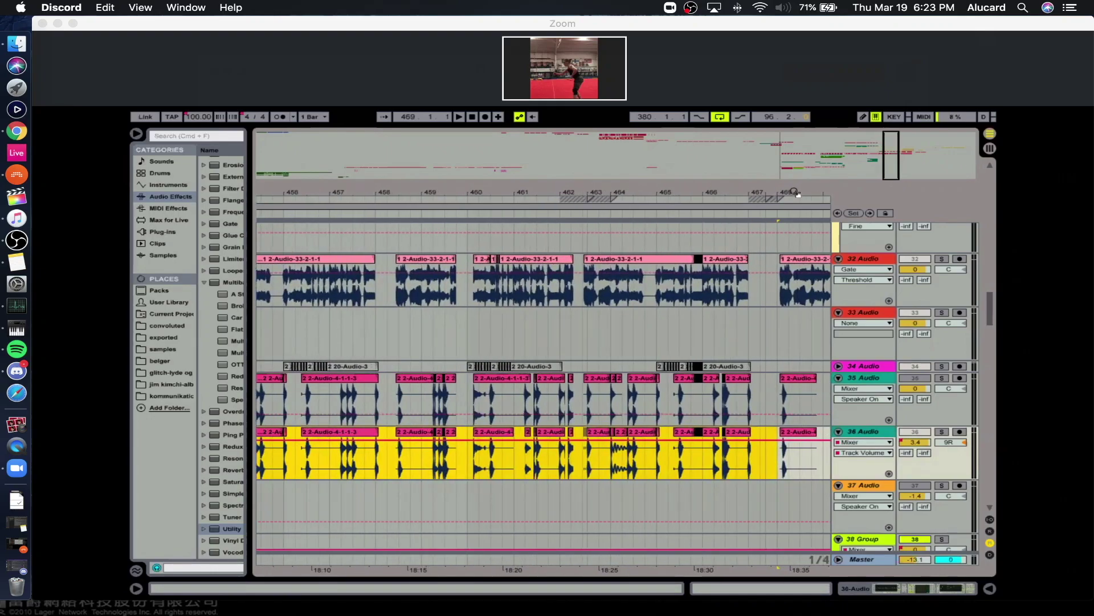
drag(777, 190, 827, 184)
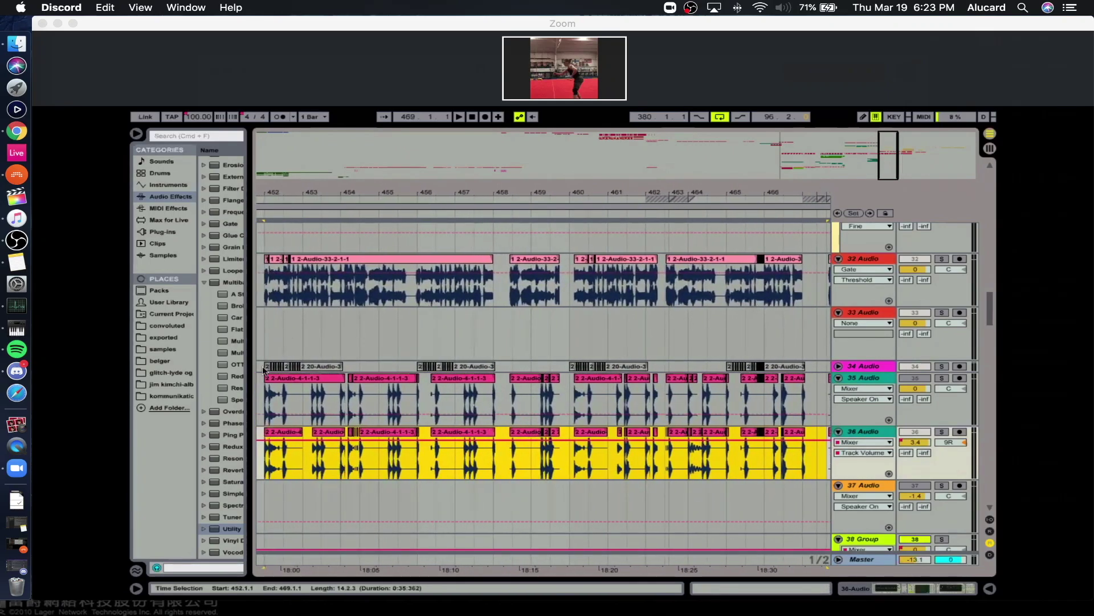
drag(314, 194, 314, 193)
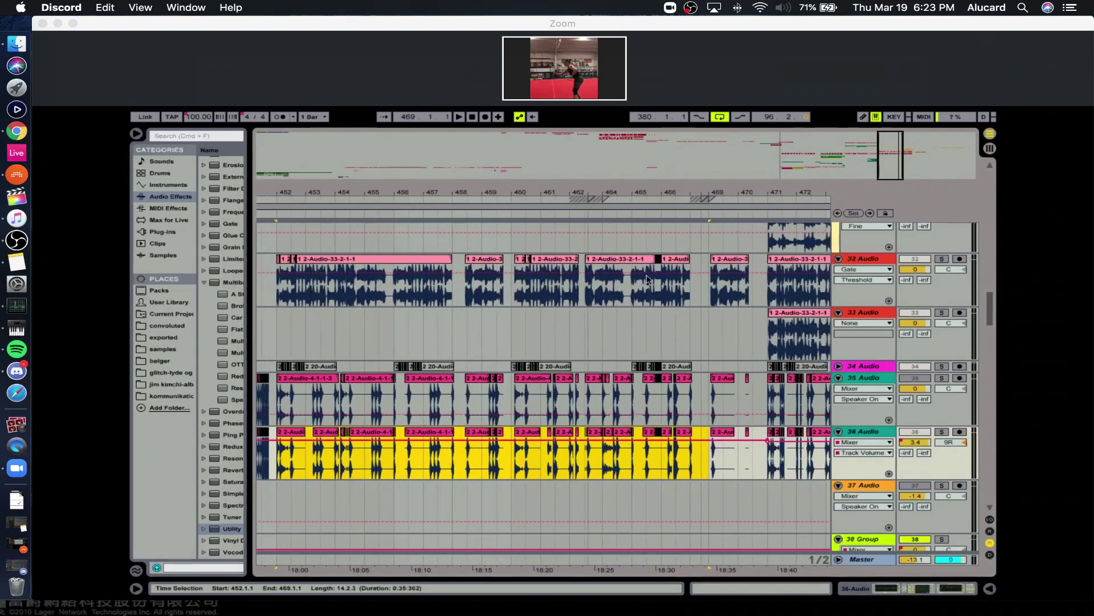
drag(714, 193, 714, 172)
scroll(723, 324, up, 5)
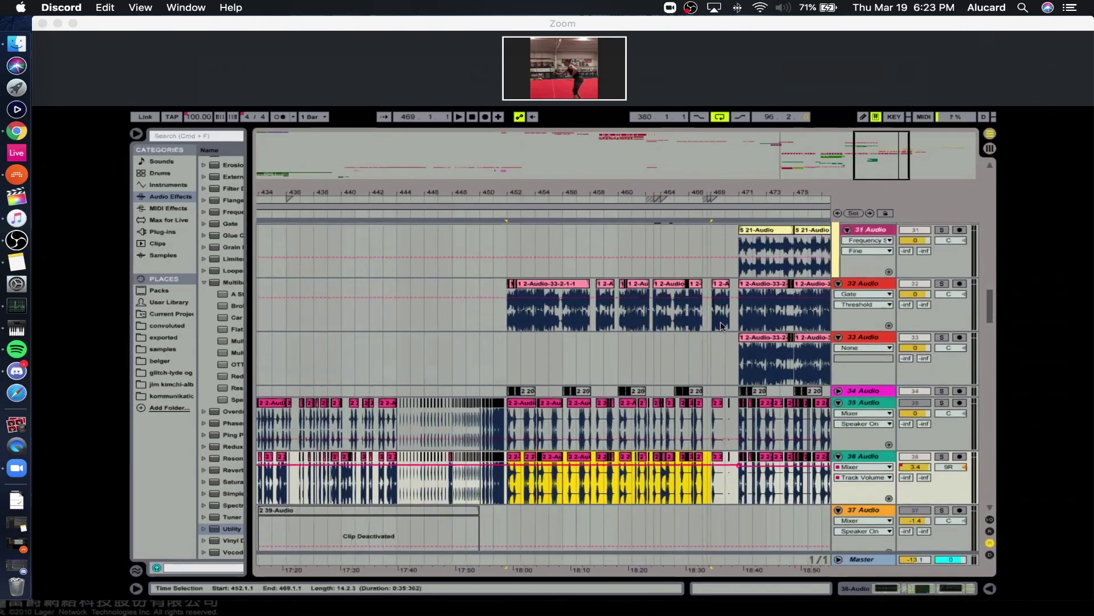
scroll(719, 326, down, 5)
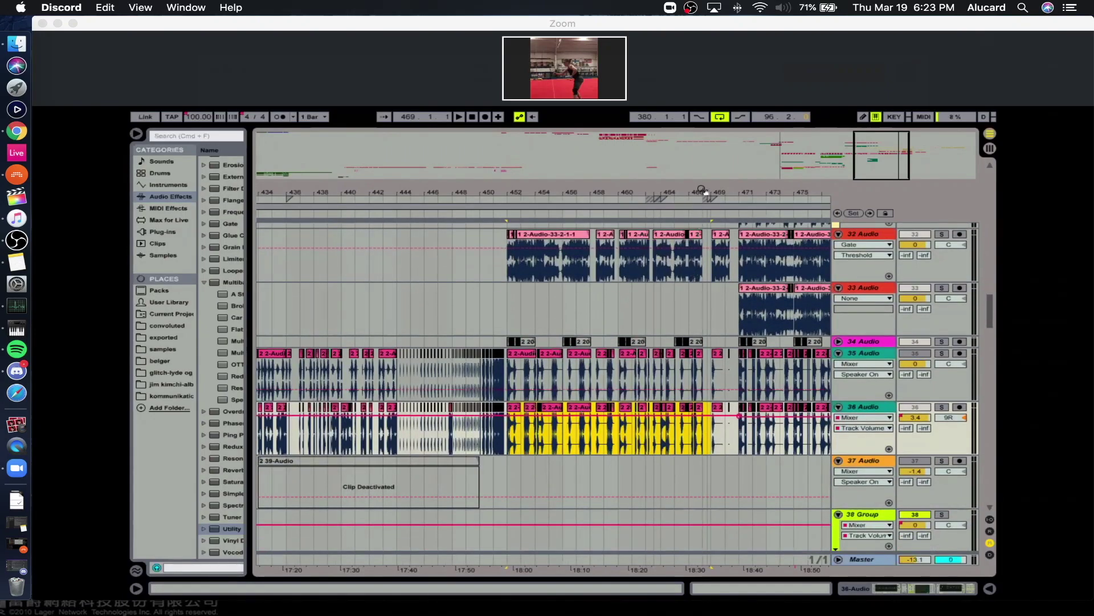
mouse_move(705, 188)
mouse_down()
mouse_move(706, 217)
mouse_move(802, 228)
mouse_up()
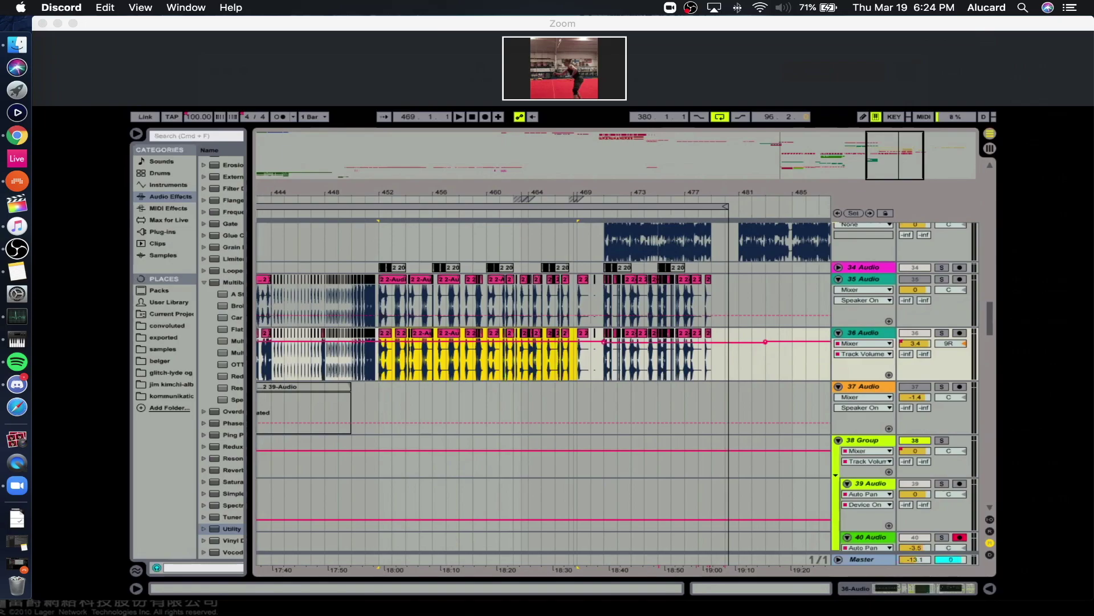
key(super+m)
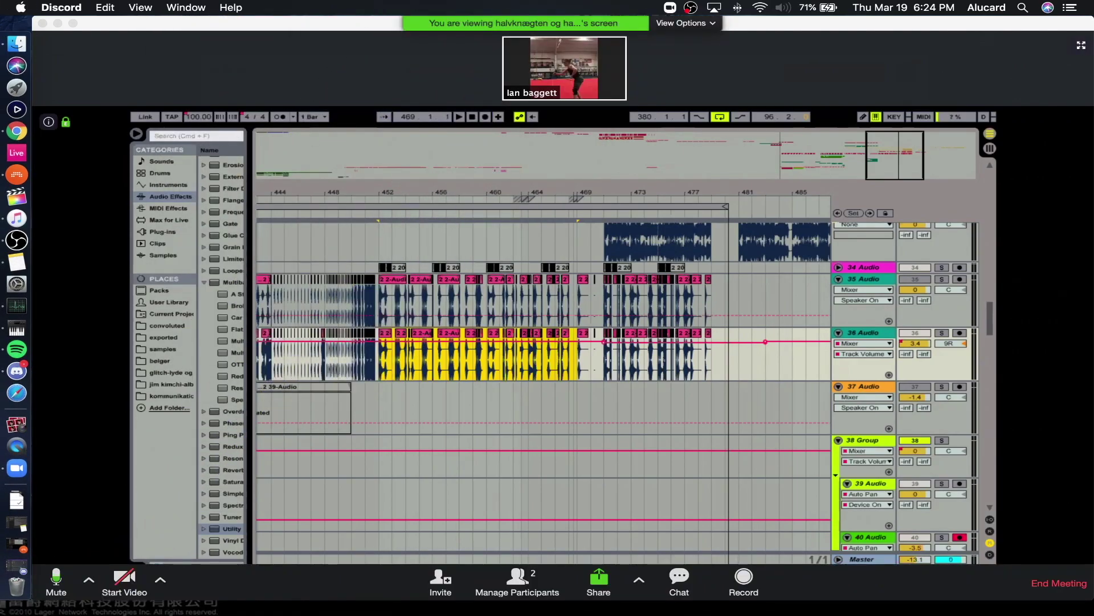
key(super+Tab)
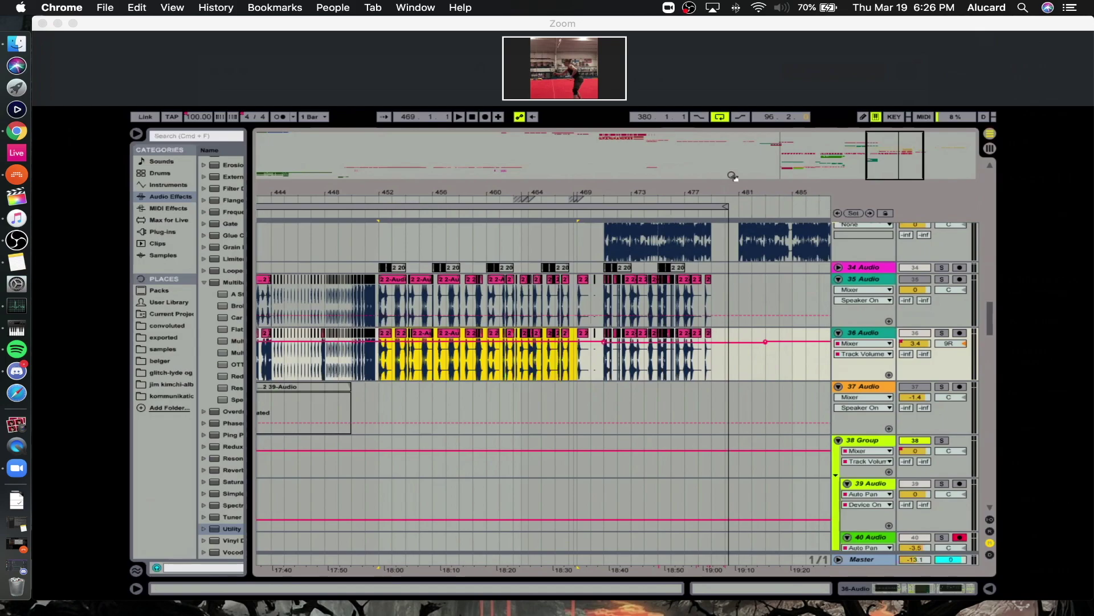
Examine the 25 Group tracks across the whole arrangement, closing in on the 26 Audio clips and fades between bars 477 and 509.
drag(717, 189, 767, 177)
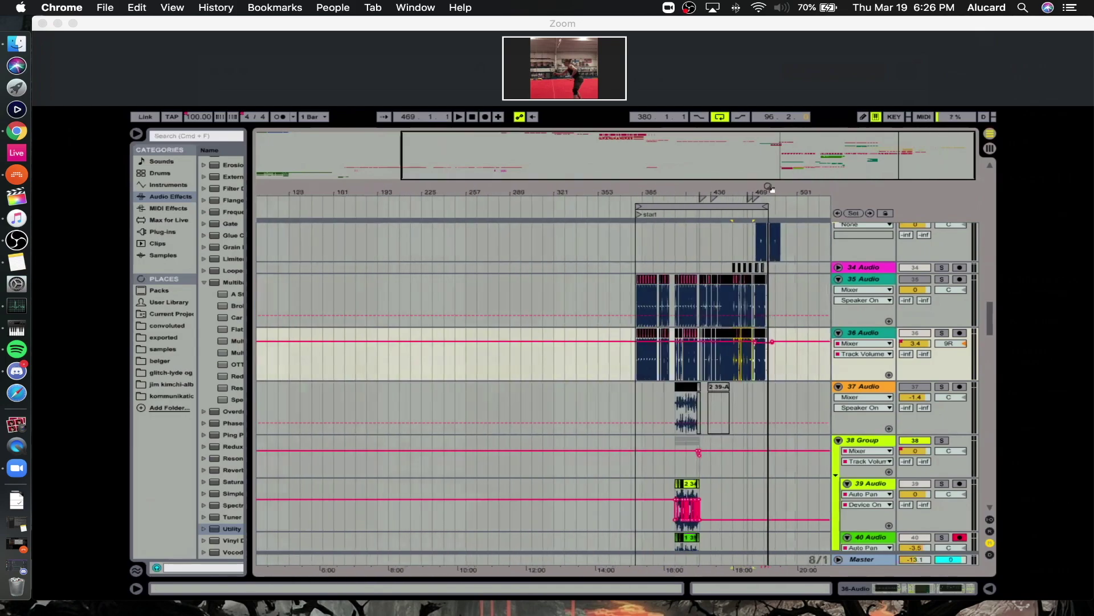
scroll(813, 256, up, 10)
mouse_move(988, 277)
mouse_down()
mouse_move(977, 168)
mouse_move(988, 285)
mouse_move(988, 264)
mouse_up()
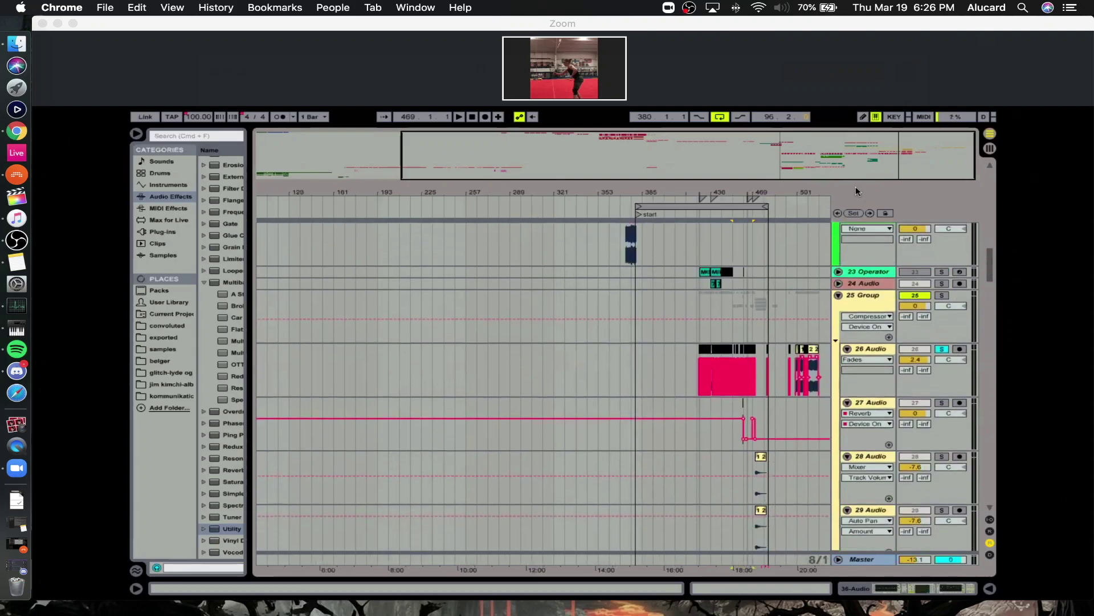
drag(811, 192, 744, 246)
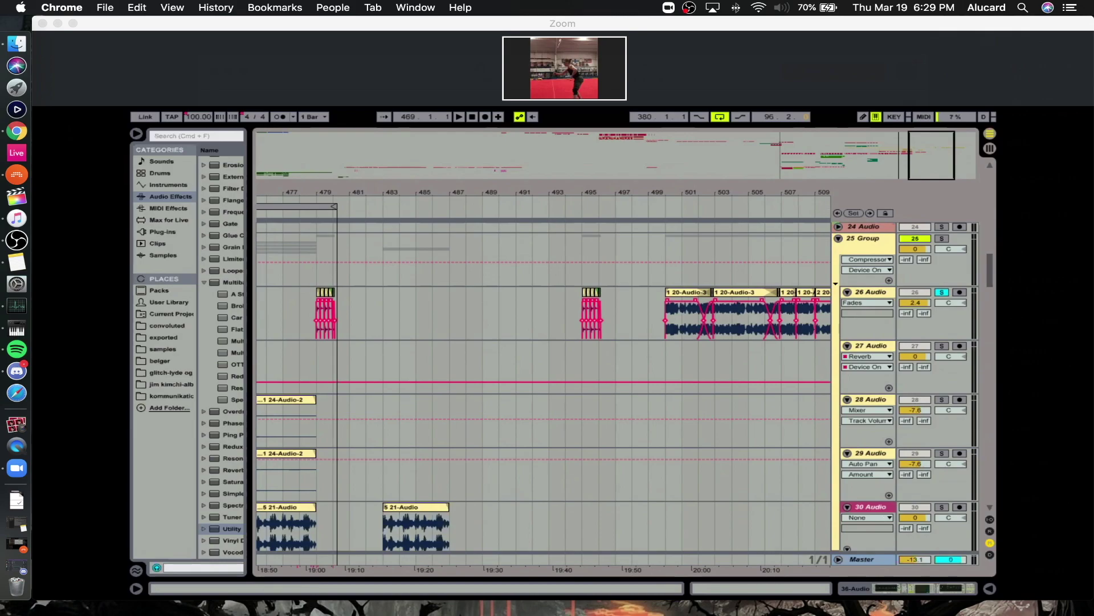
Insert a new audio track directly below the simpler track at the start of the track list.
click(538, 357)
scroll(568, 308, up, 15)
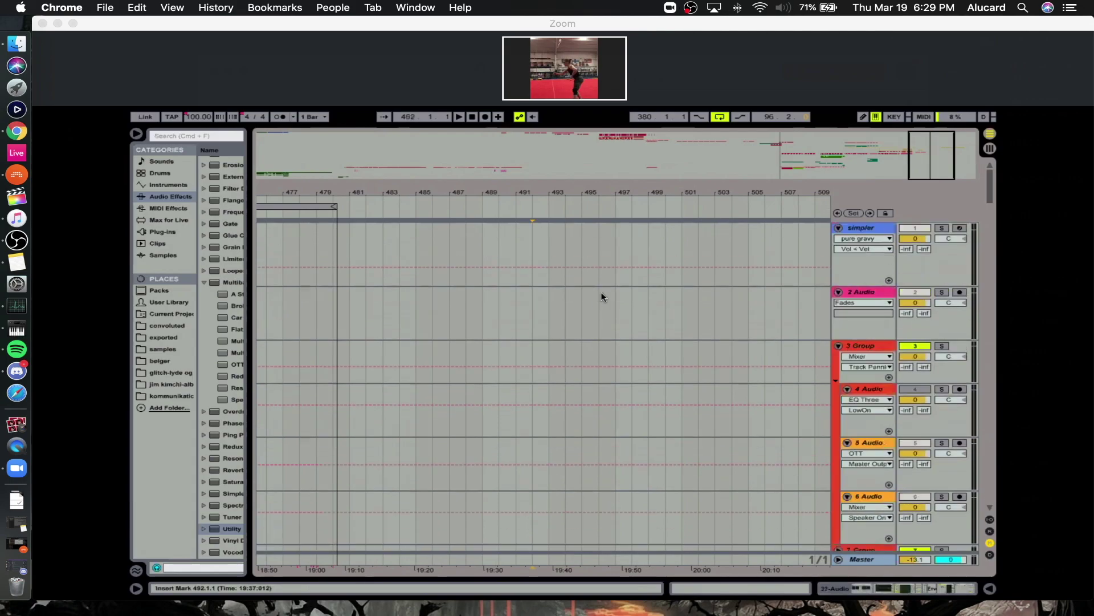
click(600, 261)
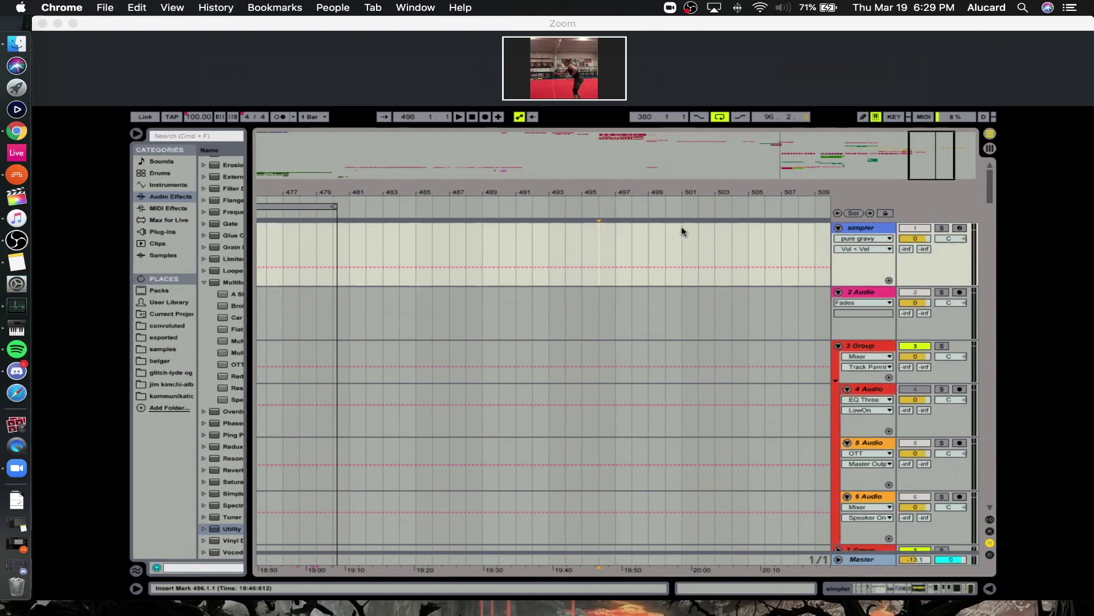
key(super+t)
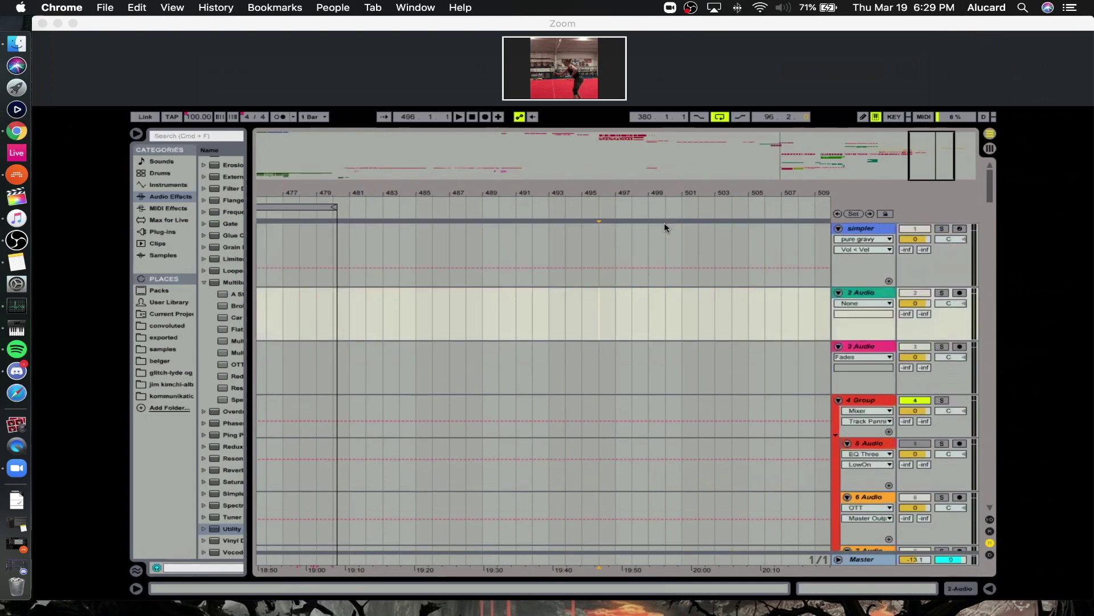
Review the available audio output and input devices in the audio preferences, then close the preferences.
key(super+comma)
click(624, 229)
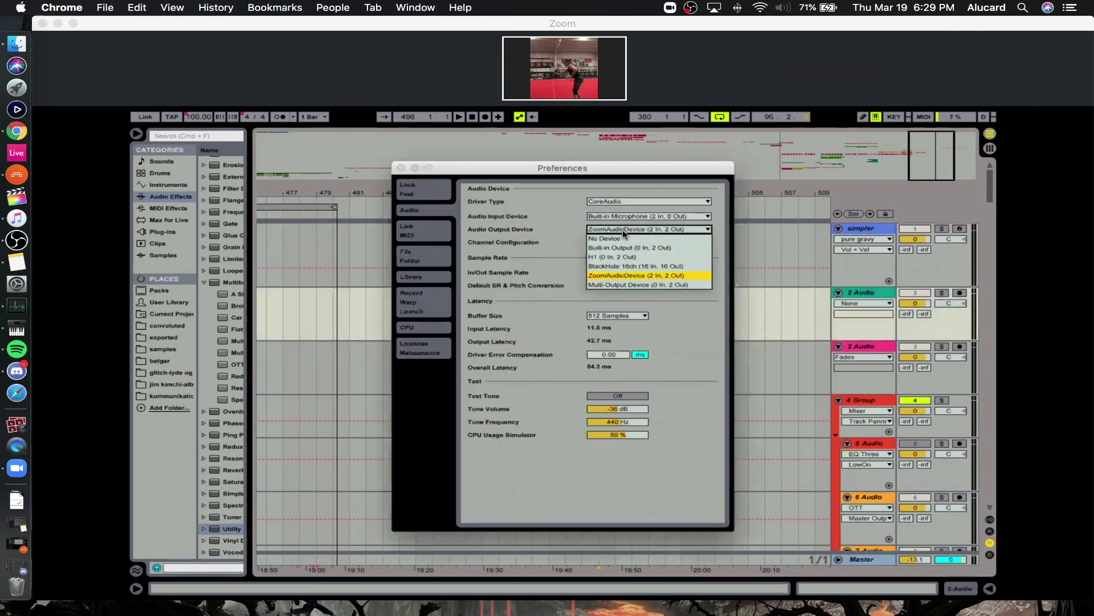
click(590, 229)
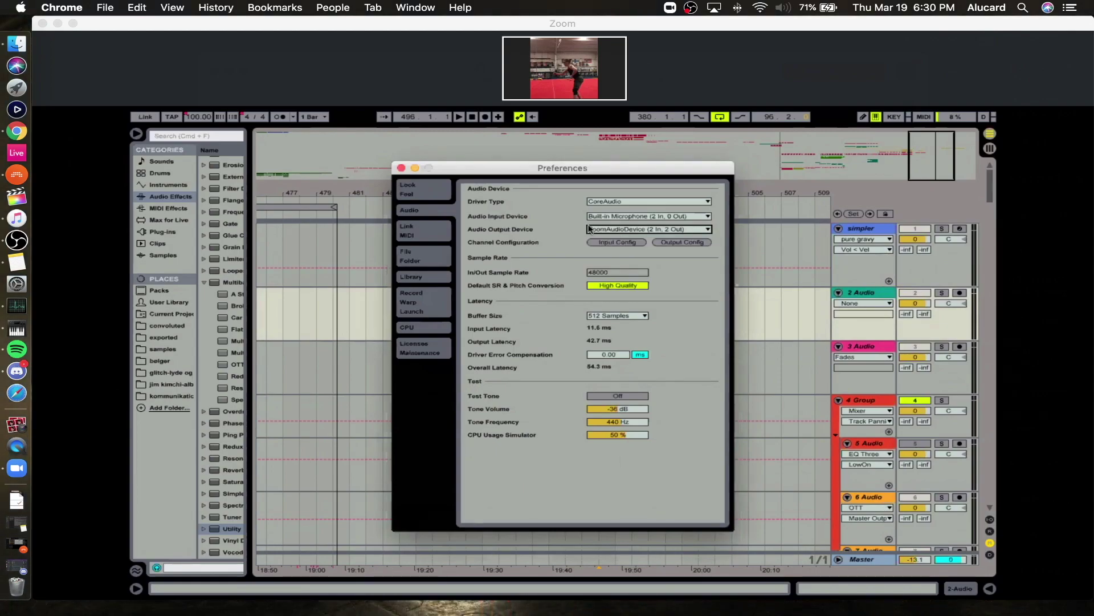
click(605, 217)
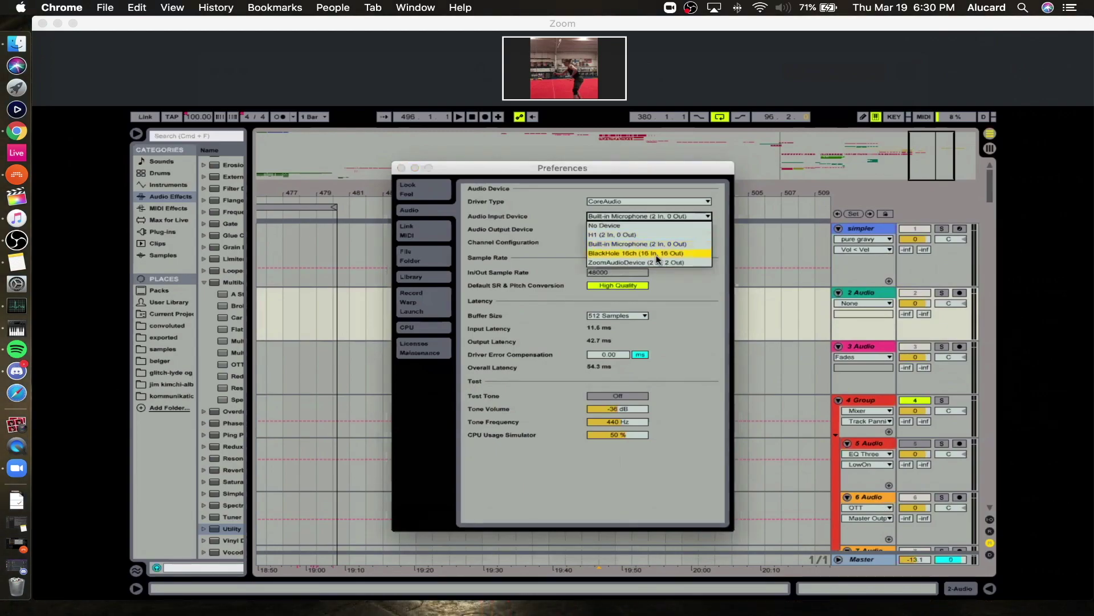
click(648, 255)
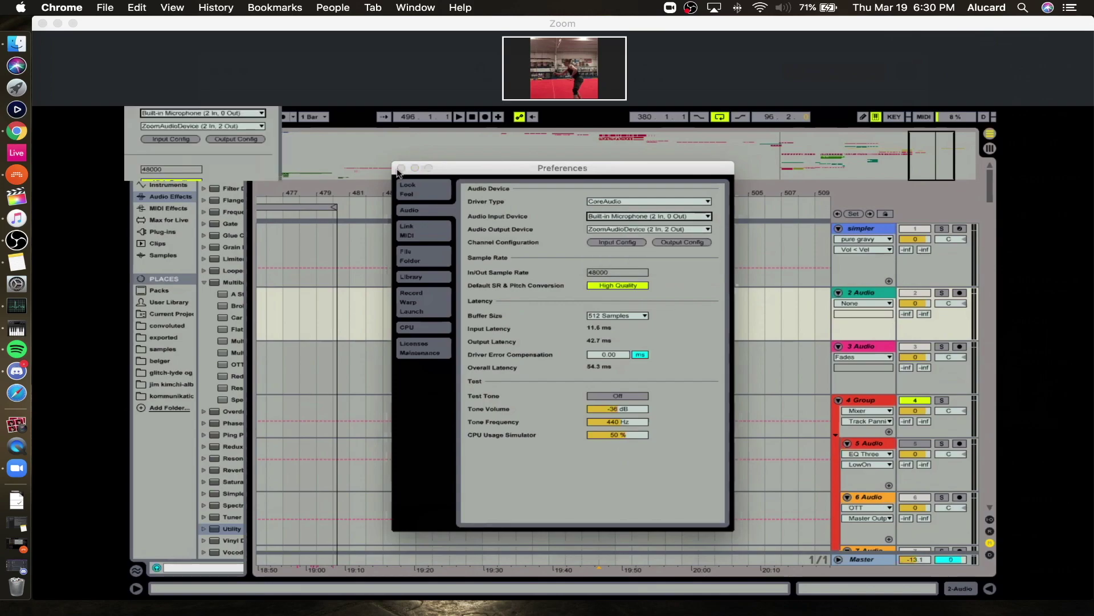
key(super+comma)
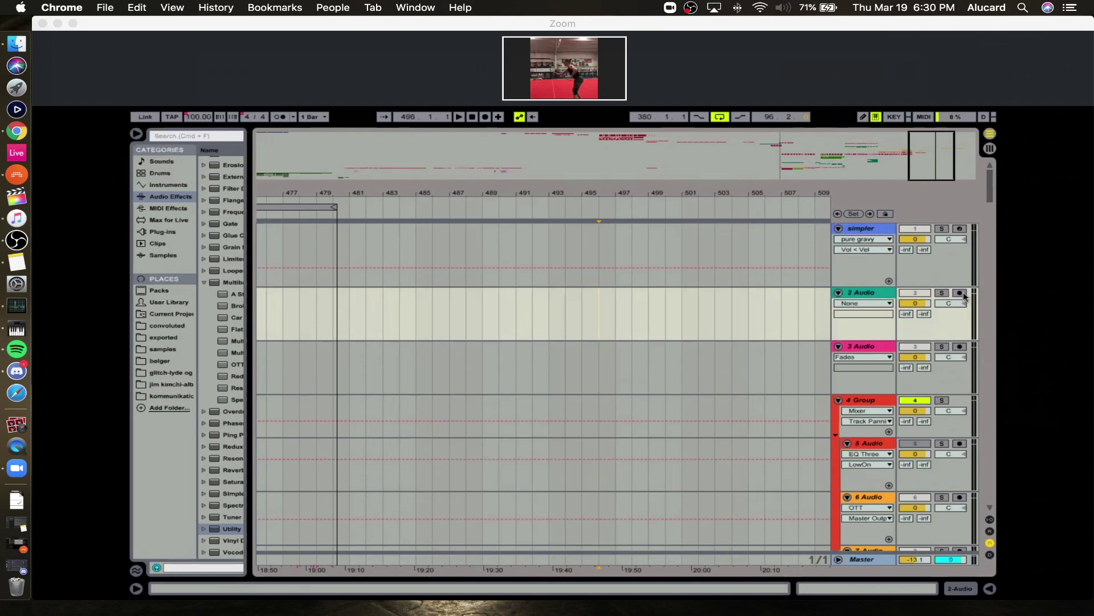
Arm 2 Audio for recording, show the tracks' input and output routing, and set 2 Audio's monitoring to In.
click(920, 294)
click(918, 294)
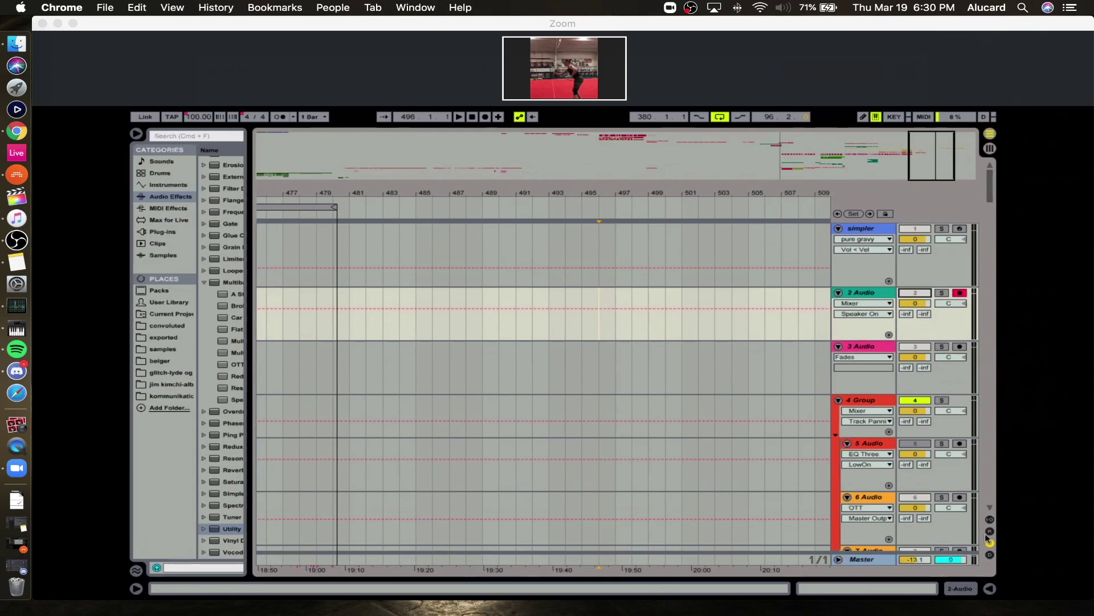
click(990, 555)
click(991, 555)
click(991, 519)
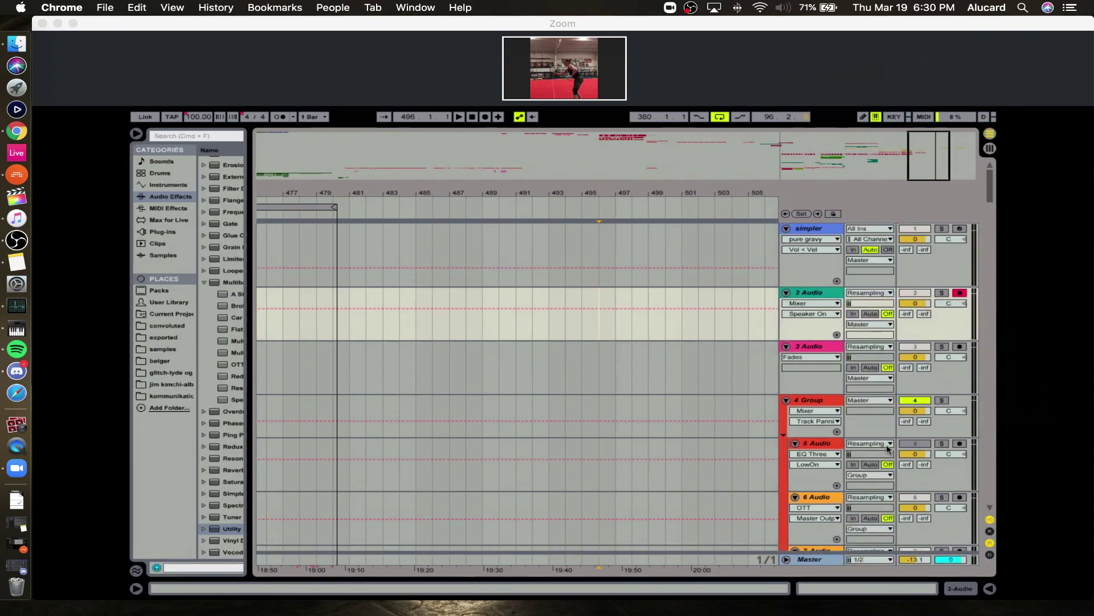
click(852, 314)
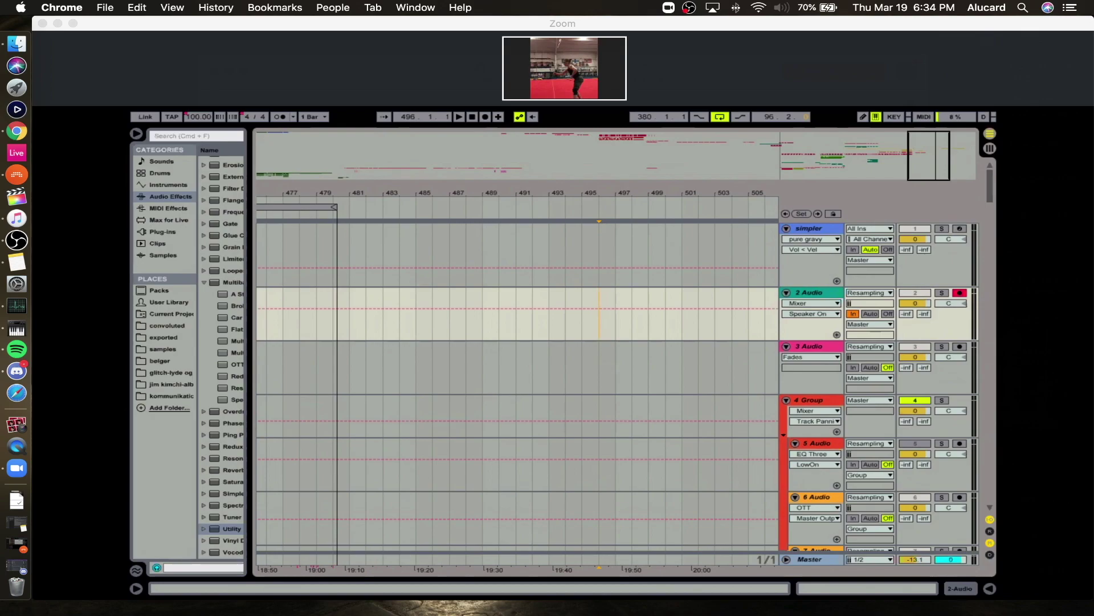
Switch to Zoom and end the meeting for all participants.
click(16, 467)
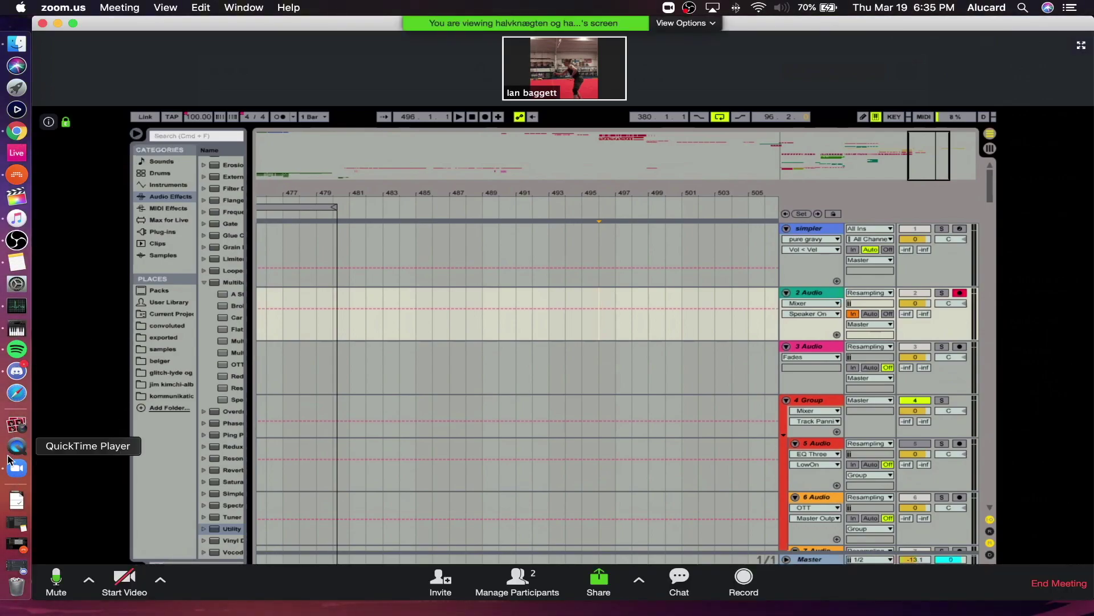
click(16, 467)
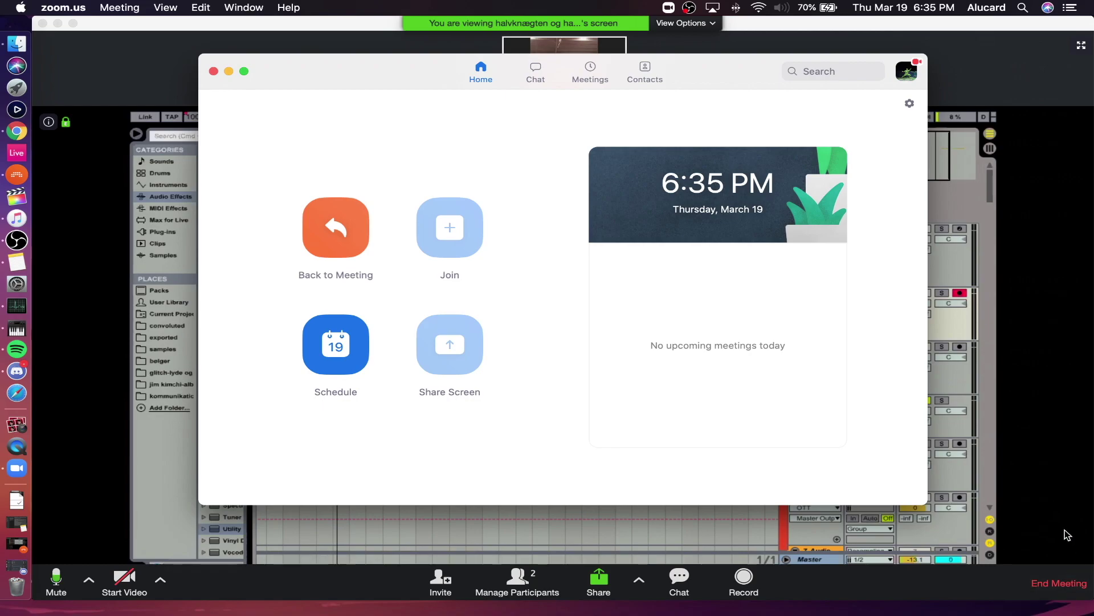
click(1059, 583)
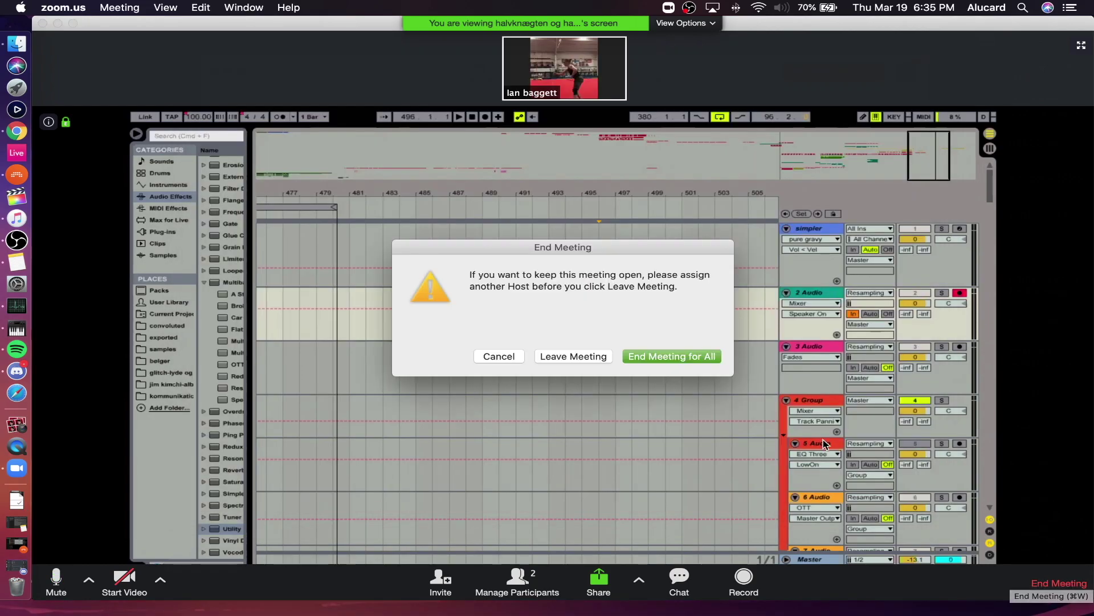
click(637, 357)
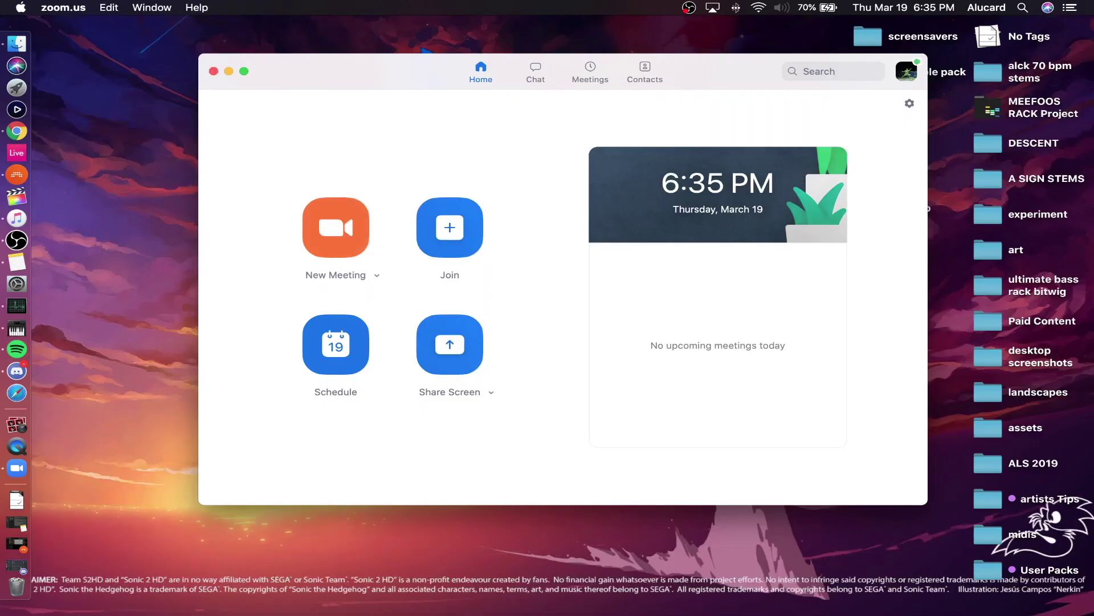